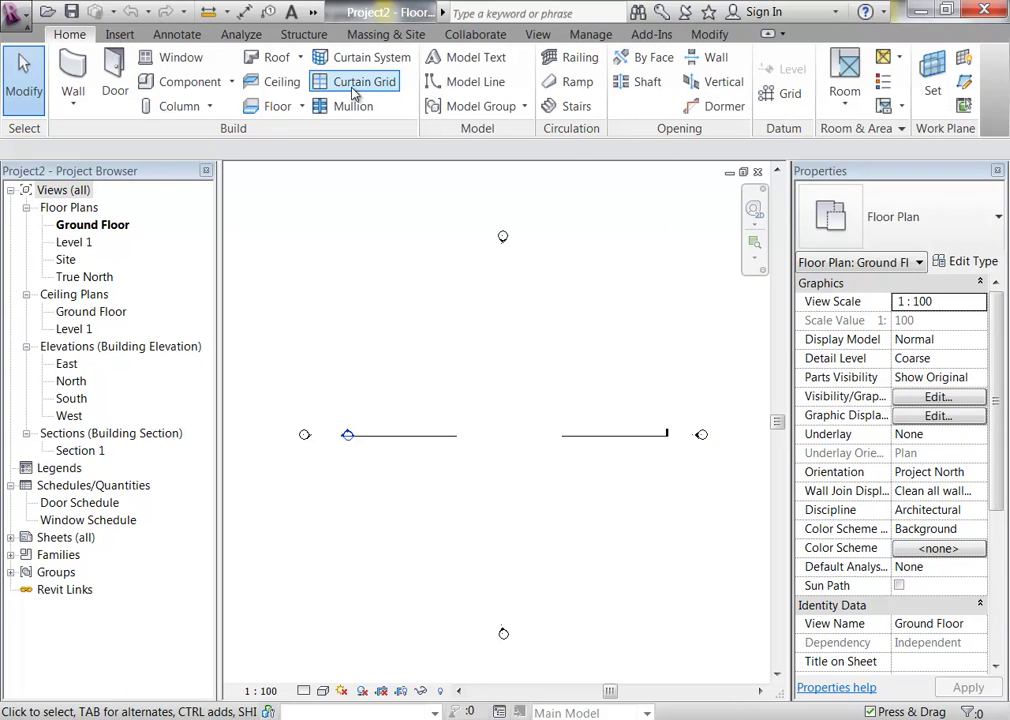
Step: Draw a vertical detail line 3000 mm long across the left part of the section line on the Ground Floor plan
click(180, 36)
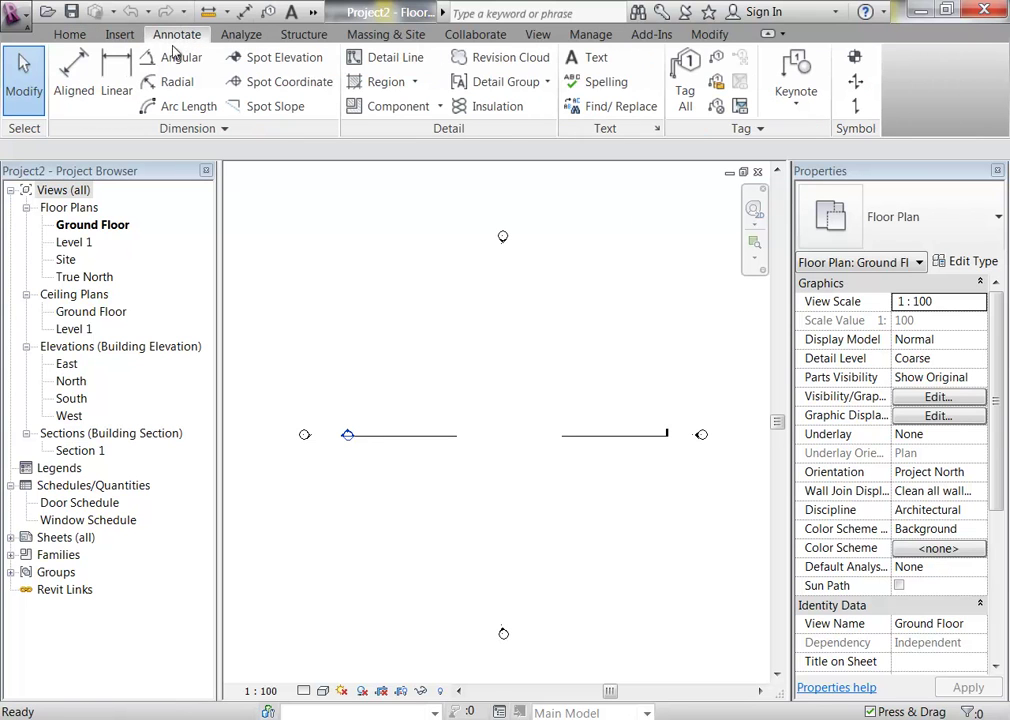
click(378, 62)
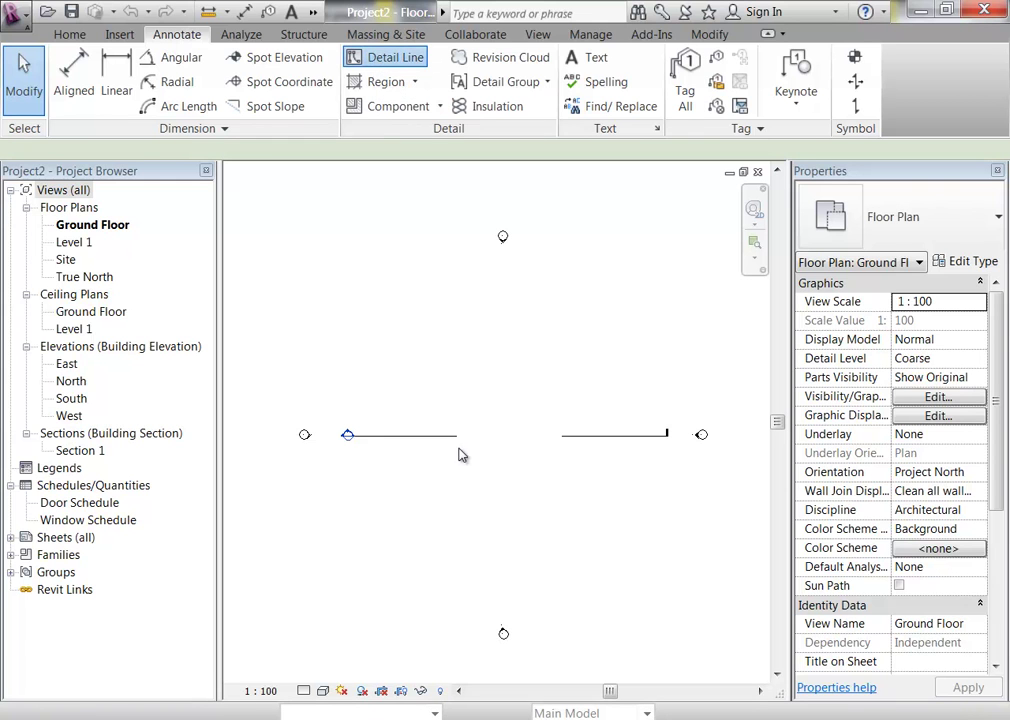
scroll(473, 433, up, 3)
middle_drag(464, 467, 392, 494)
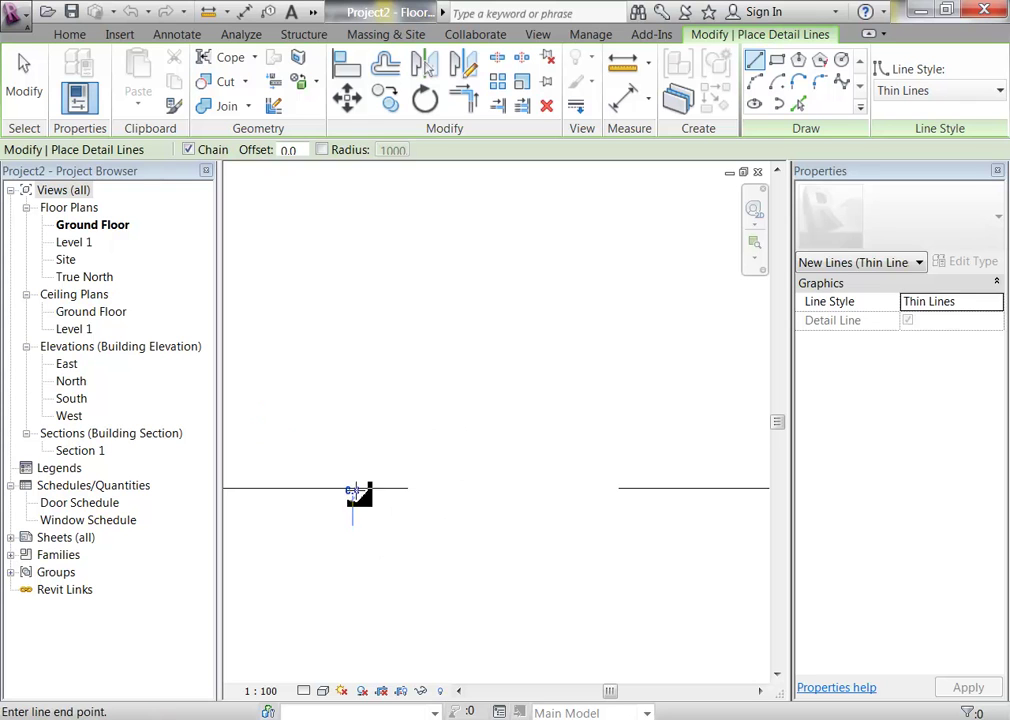
click(352, 527)
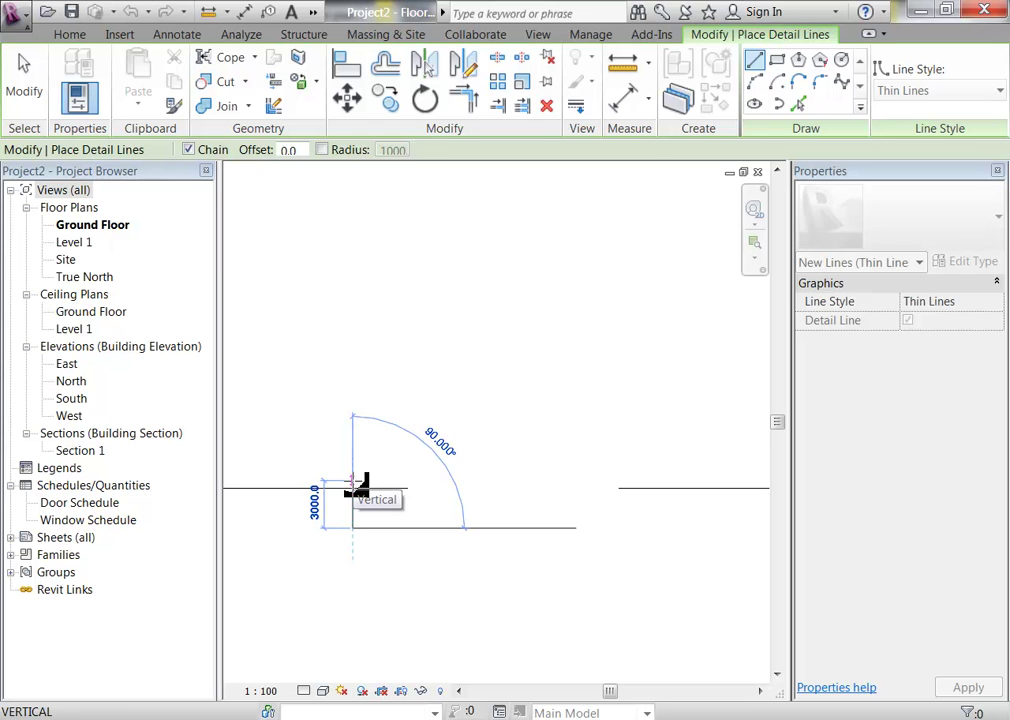
click(353, 481)
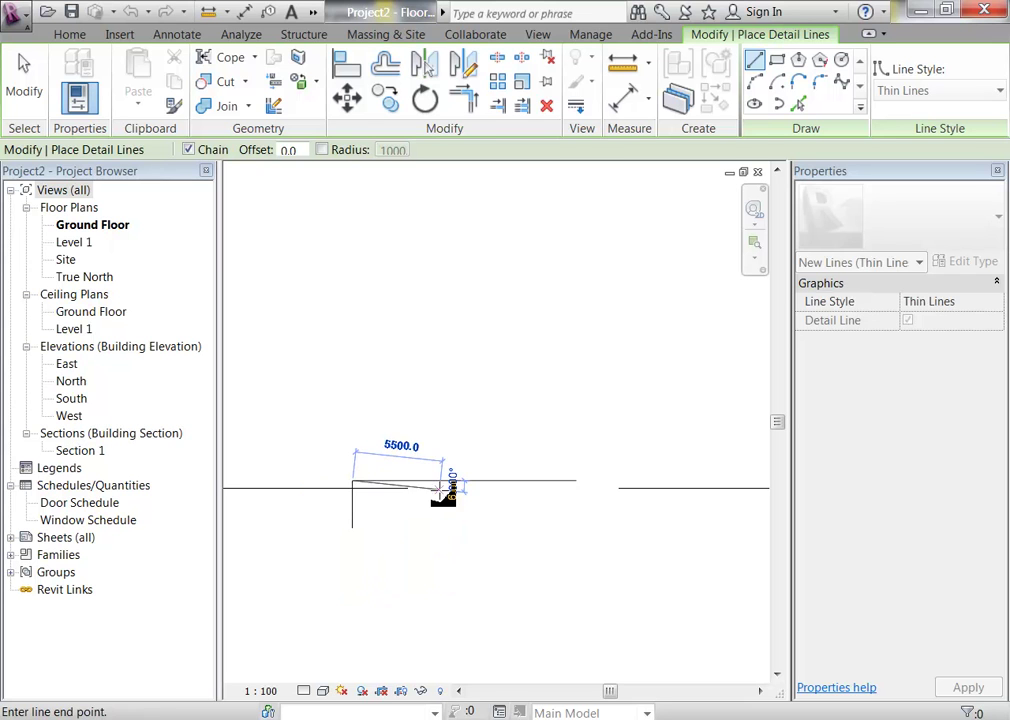
key(Escape)
key(Escape)
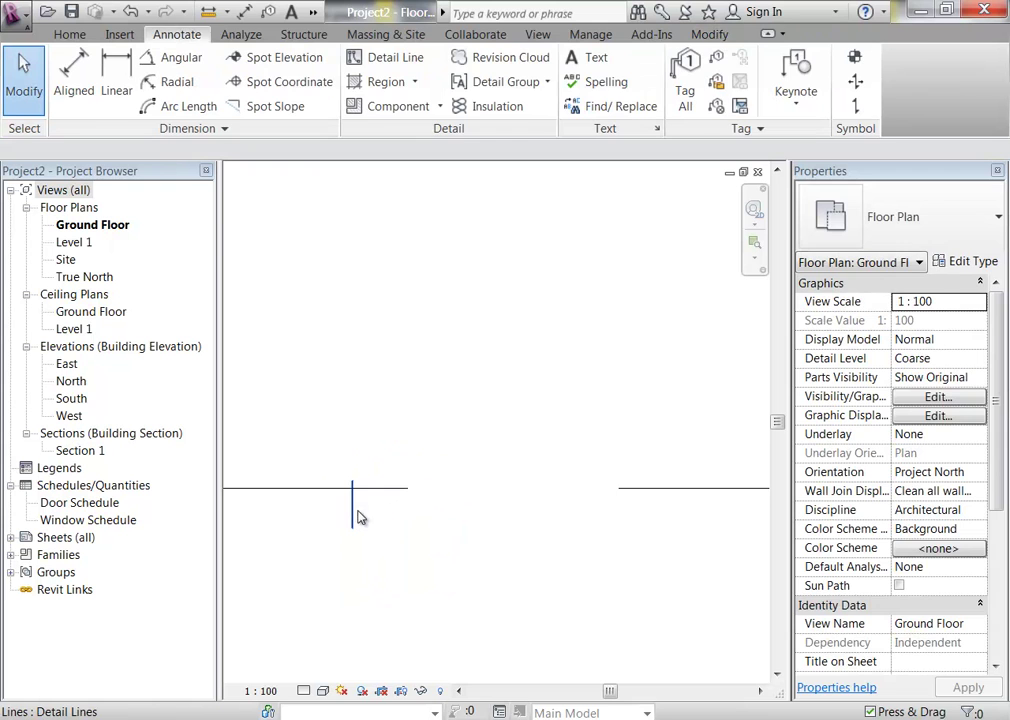
Step: Nudge the vertical detail line upward and copy it 5000 mm horizontally to the right
click(353, 512)
key(Up)
click(385, 97)
click(358, 412)
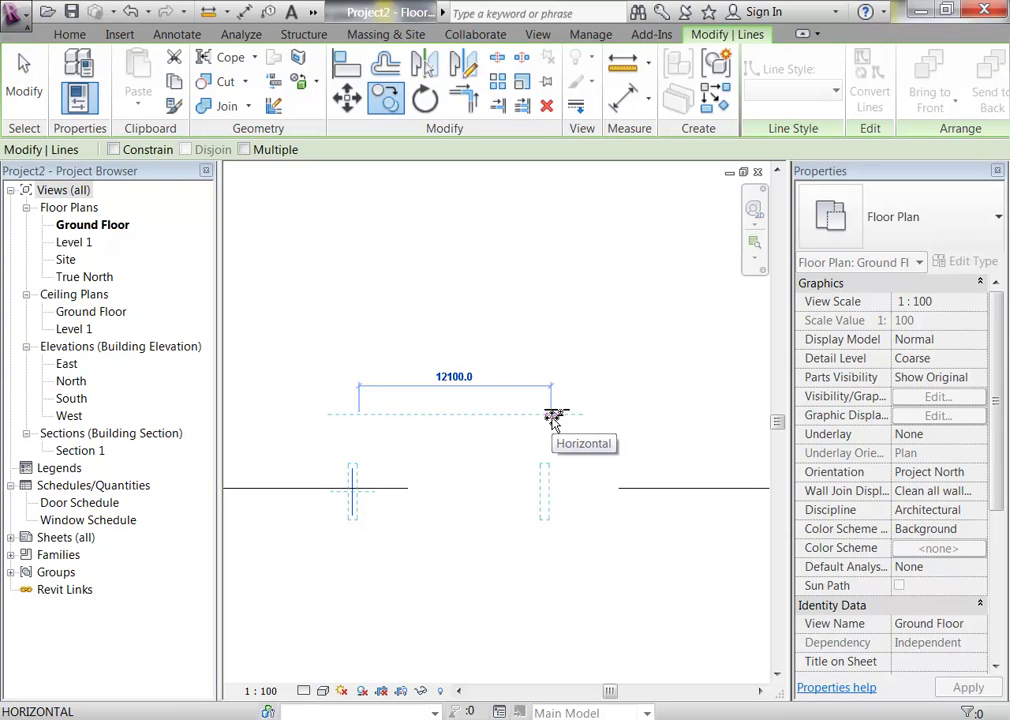
text(5000)
key(Return)
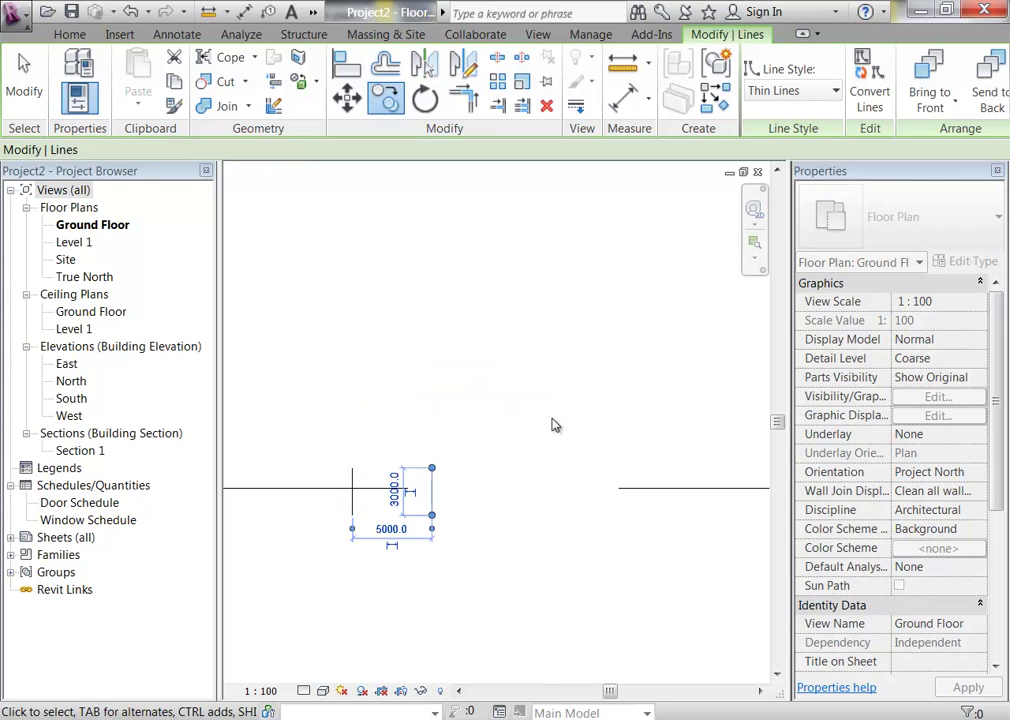
Step: Set the distance between the original vertical line and its copy to 10000 mm
scroll(368, 448, up, 1)
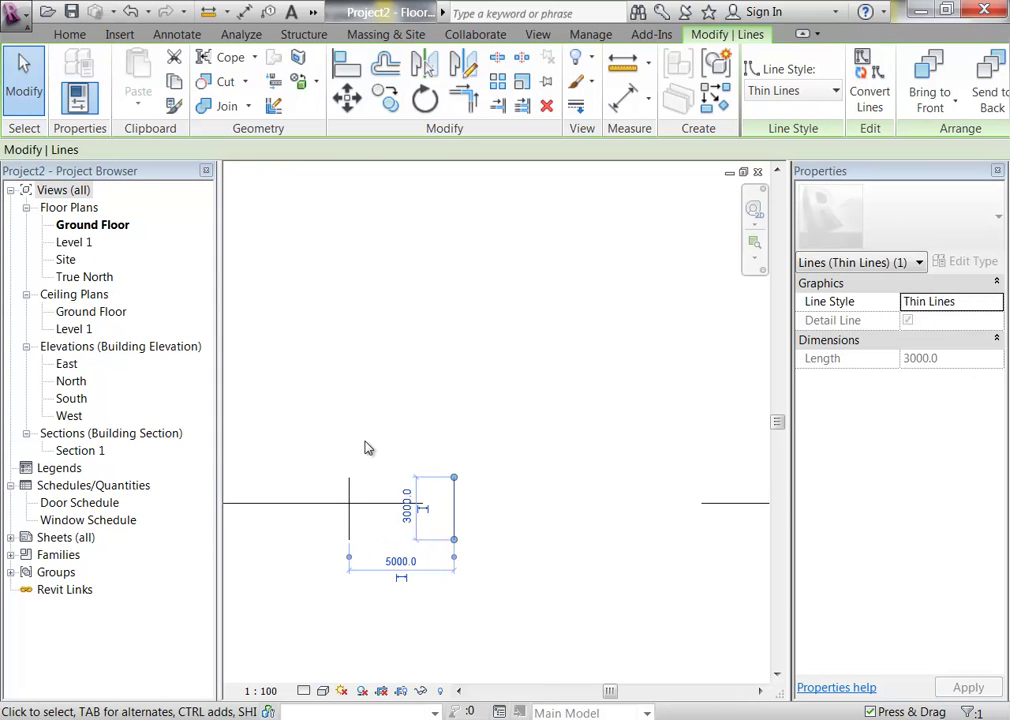
click(388, 560)
text(10000)
key(Return)
key(Escape)
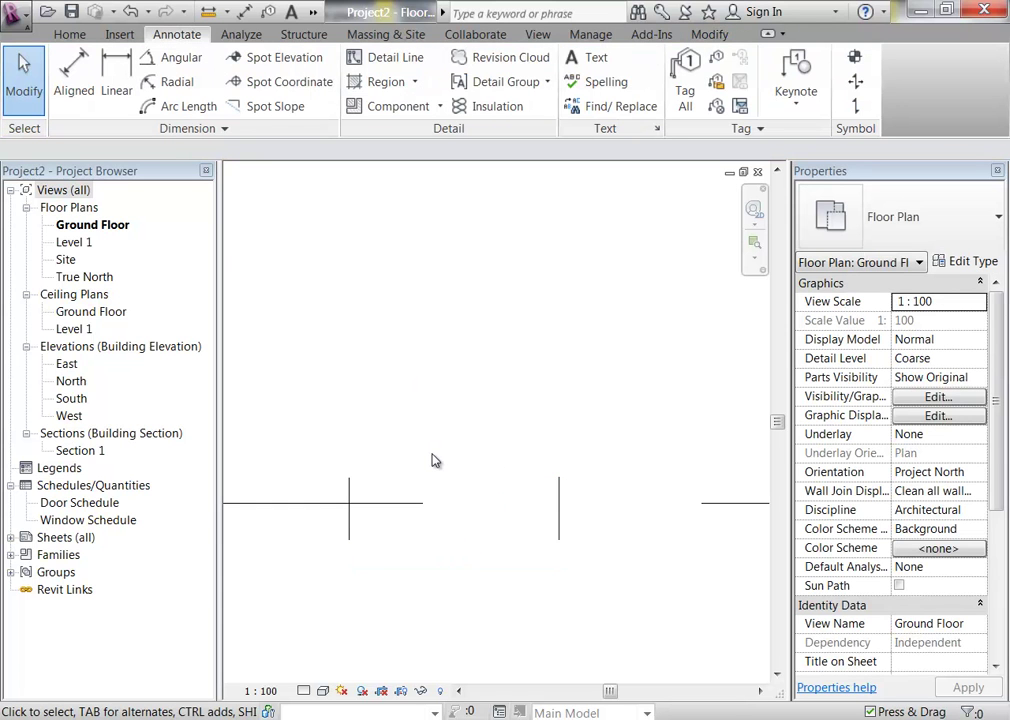
Step: Draw two separate horizontal detail lines between the vertical lines, a 7100 mm one above them and a similar one below them
scroll(432, 460, up, 2)
middle_drag(432, 460, 467, 418)
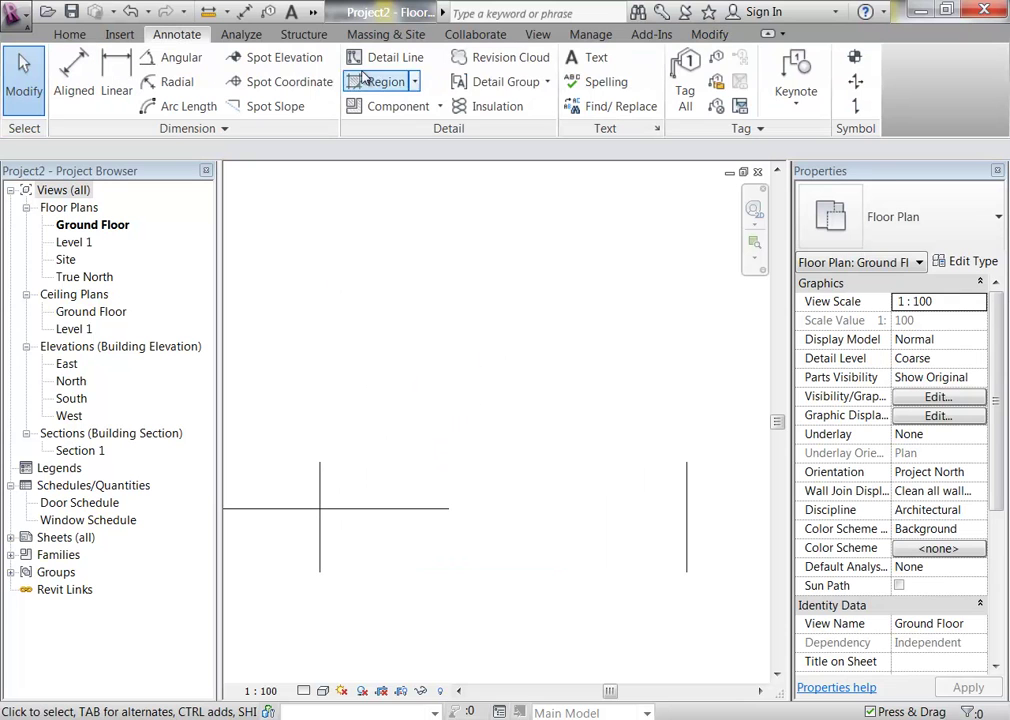
click(390, 57)
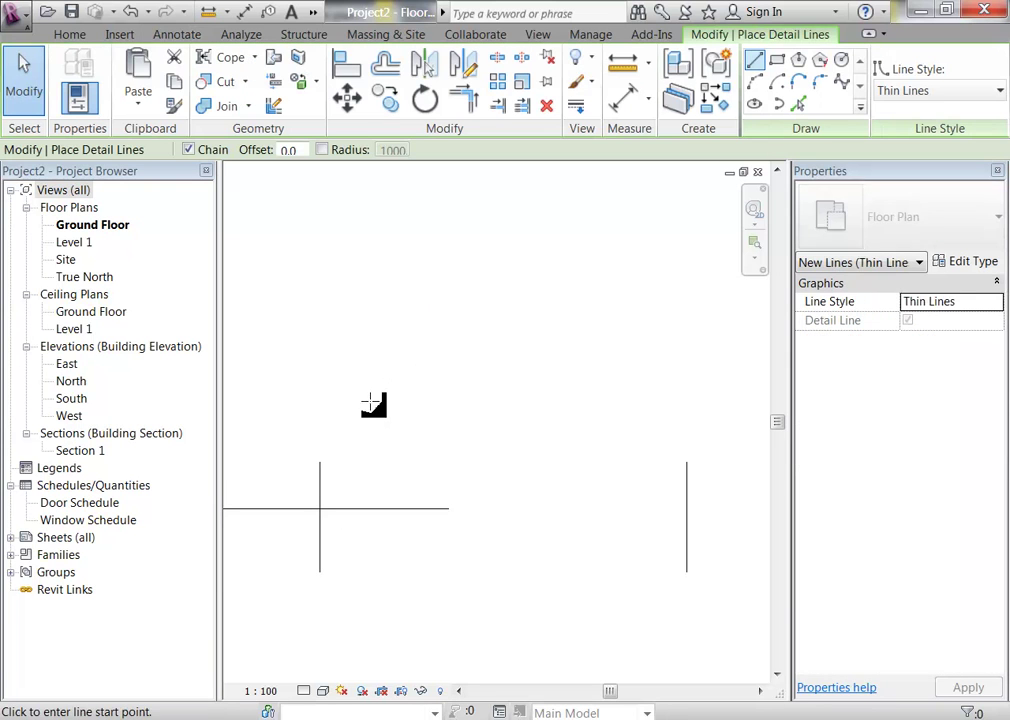
click(365, 381)
click(625, 381)
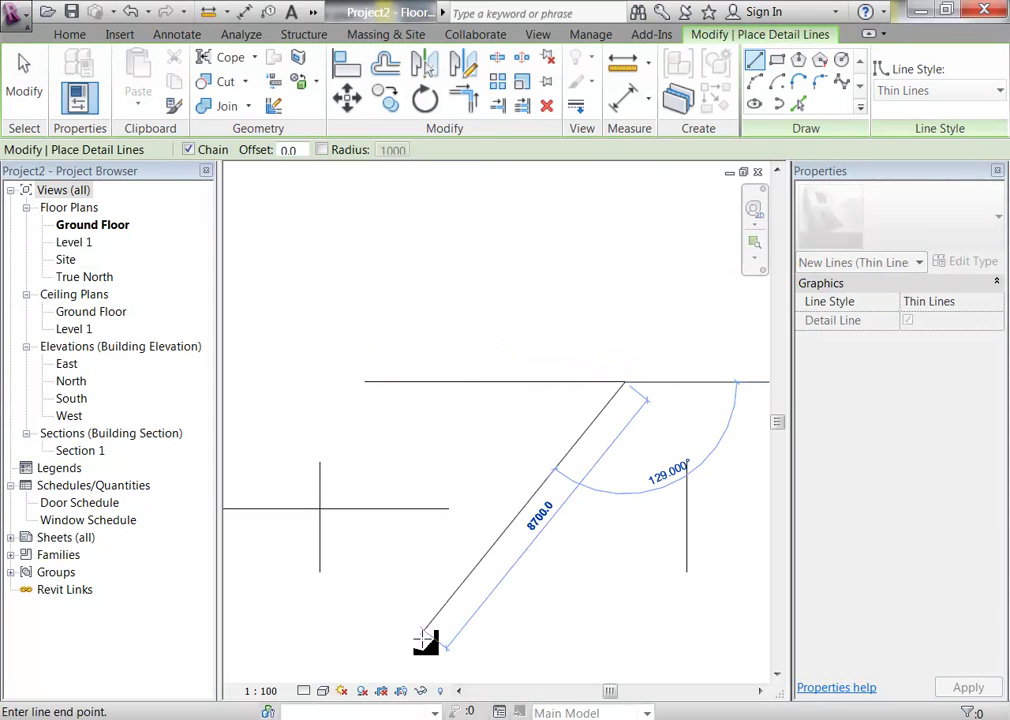
key(Escape)
click(375, 642)
click(643, 642)
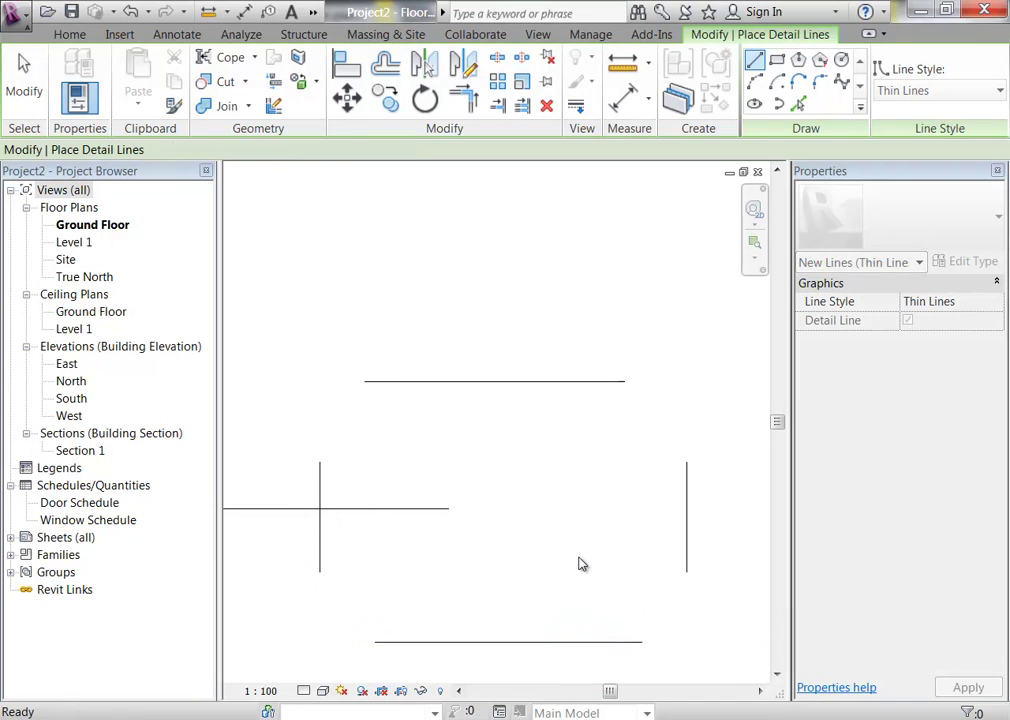
key(Escape)
key(Escape)
Step: Set the vertical distance between the upper and lower horizontal lines to 5000 mm by moving the upper one
click(508, 384)
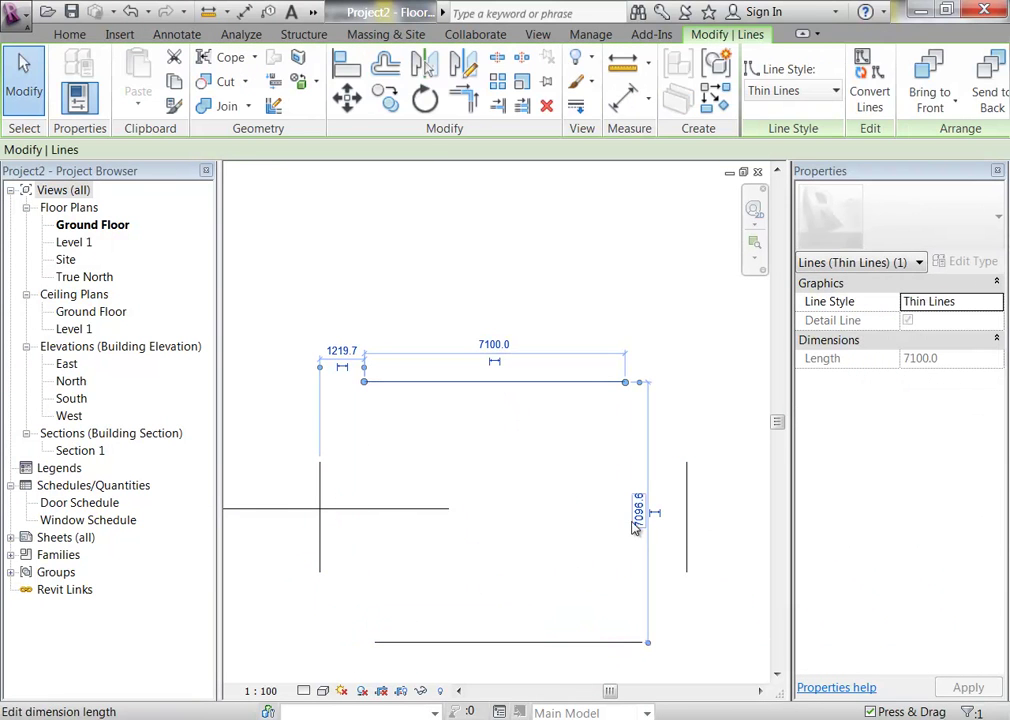
click(634, 520)
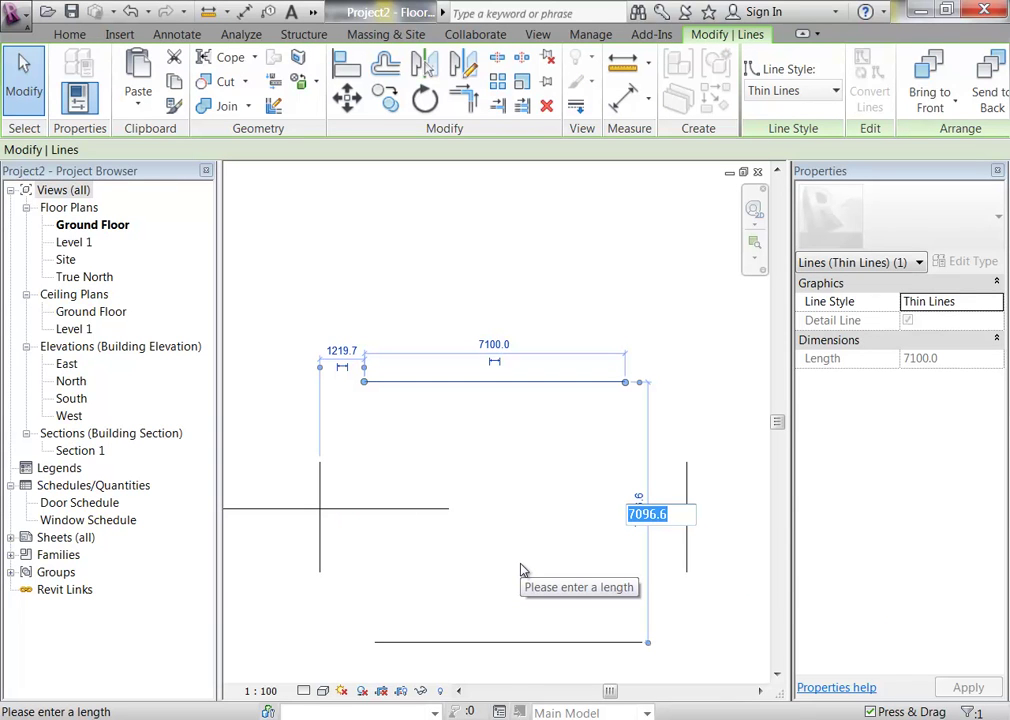
text(5000)
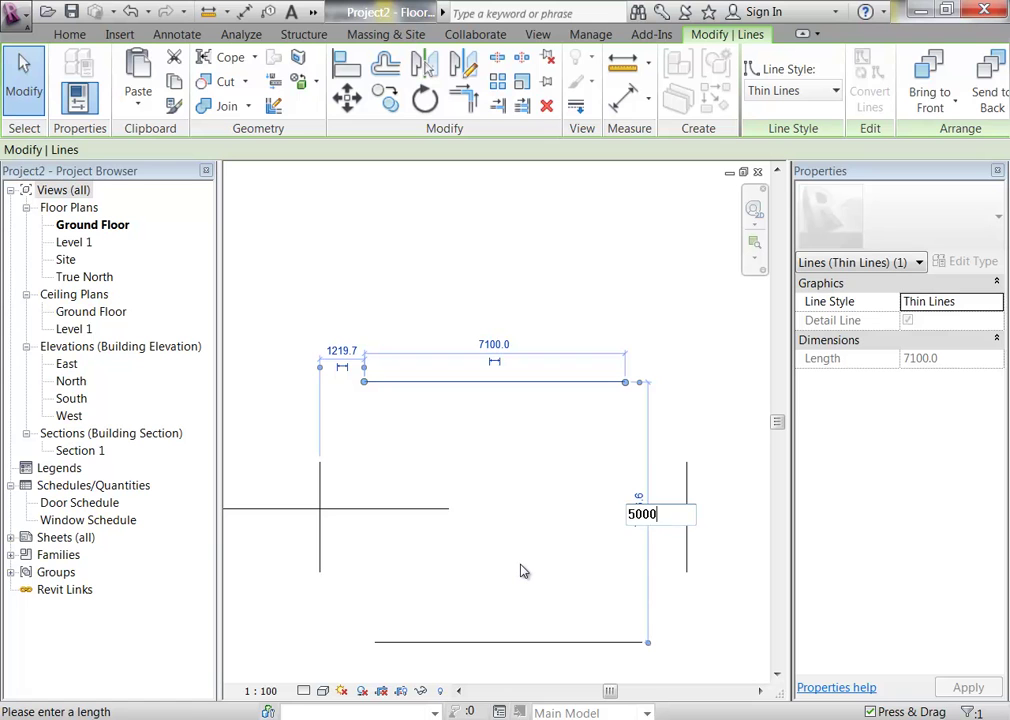
key(Return)
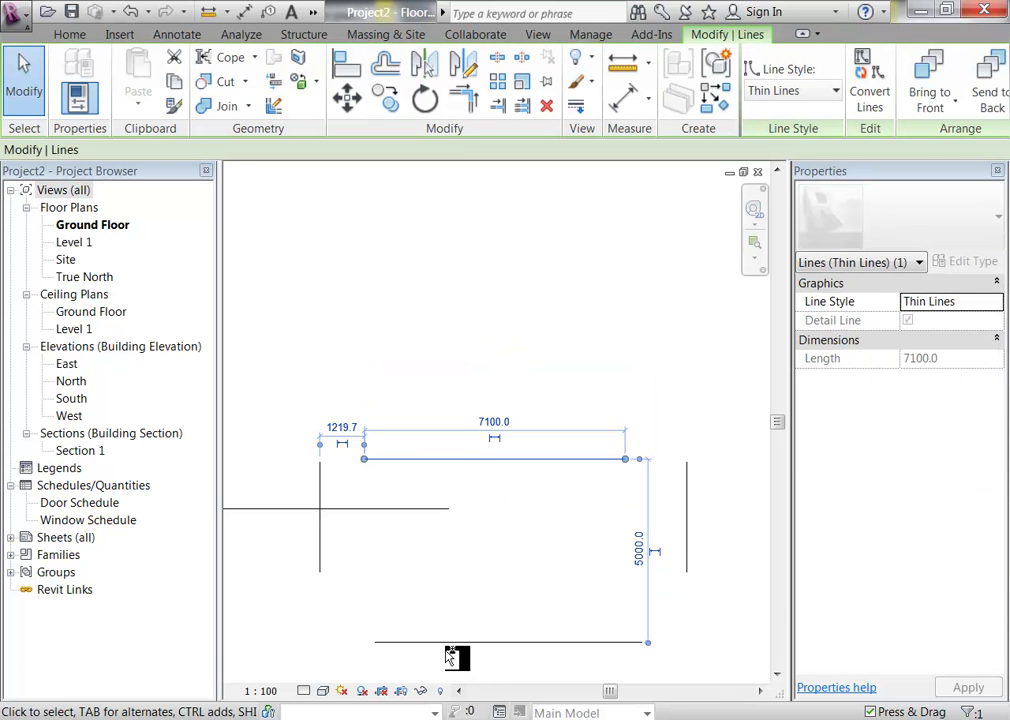
ctrl+click(445, 643)
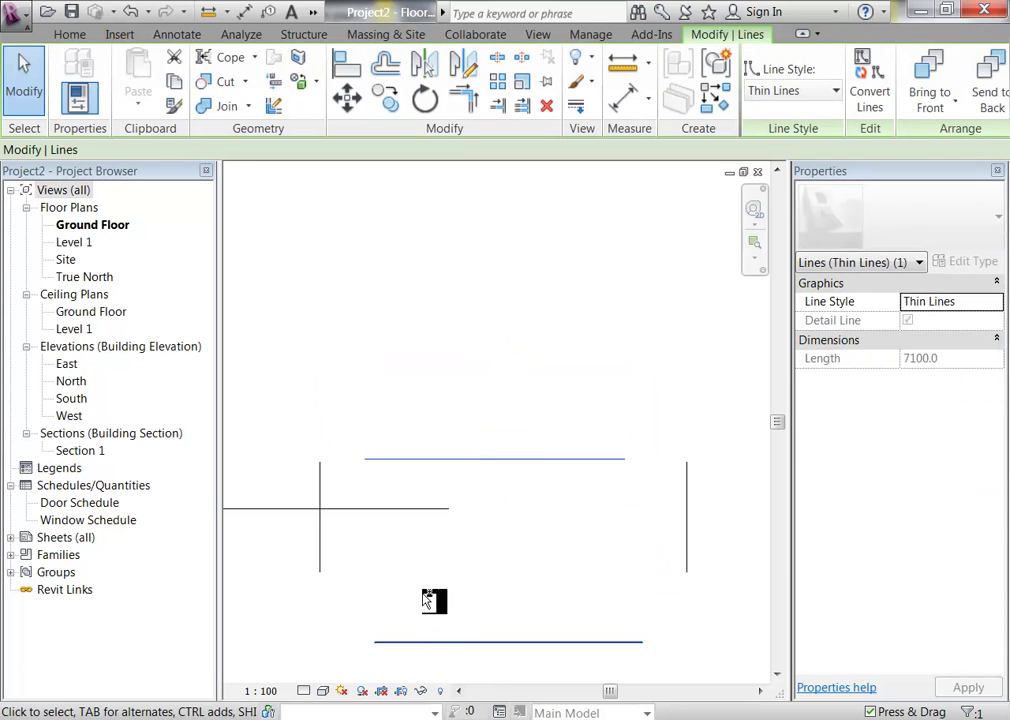
click(398, 425)
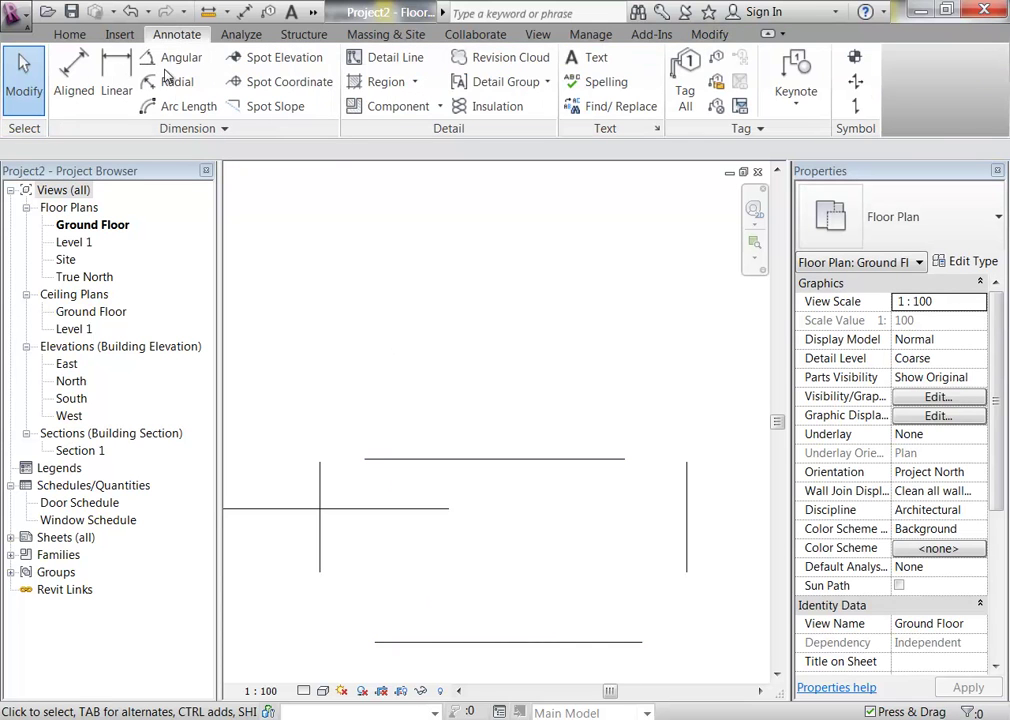
Step: Draw a vertical helper detail line from the midpoint of the lower horizontal line up to the upper horizontal line
click(392, 58)
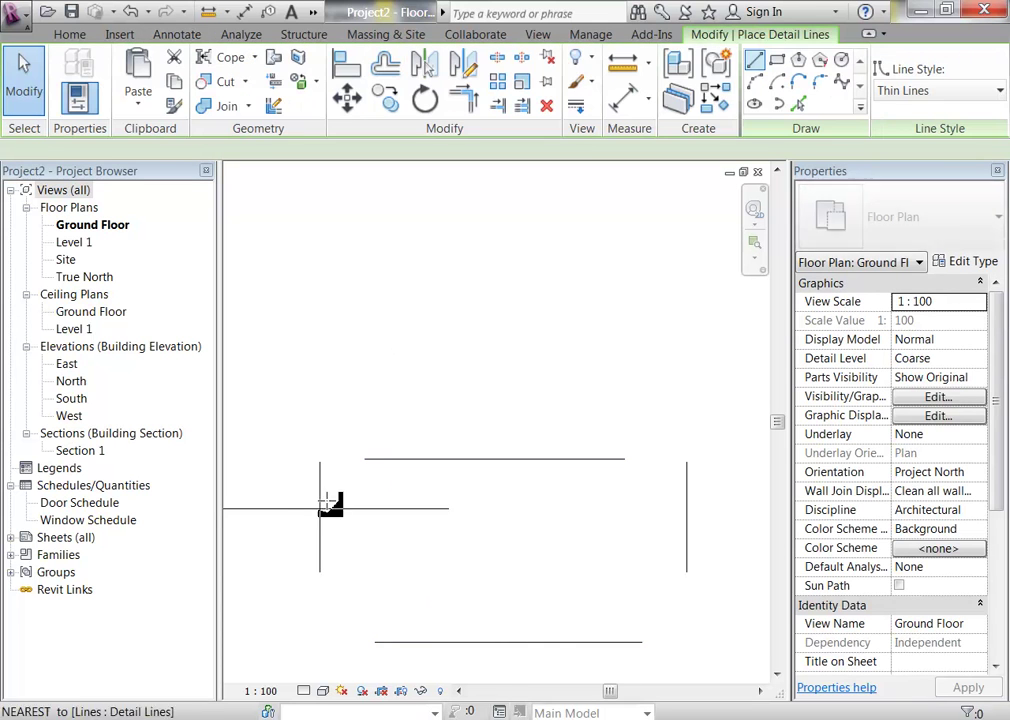
click(509, 645)
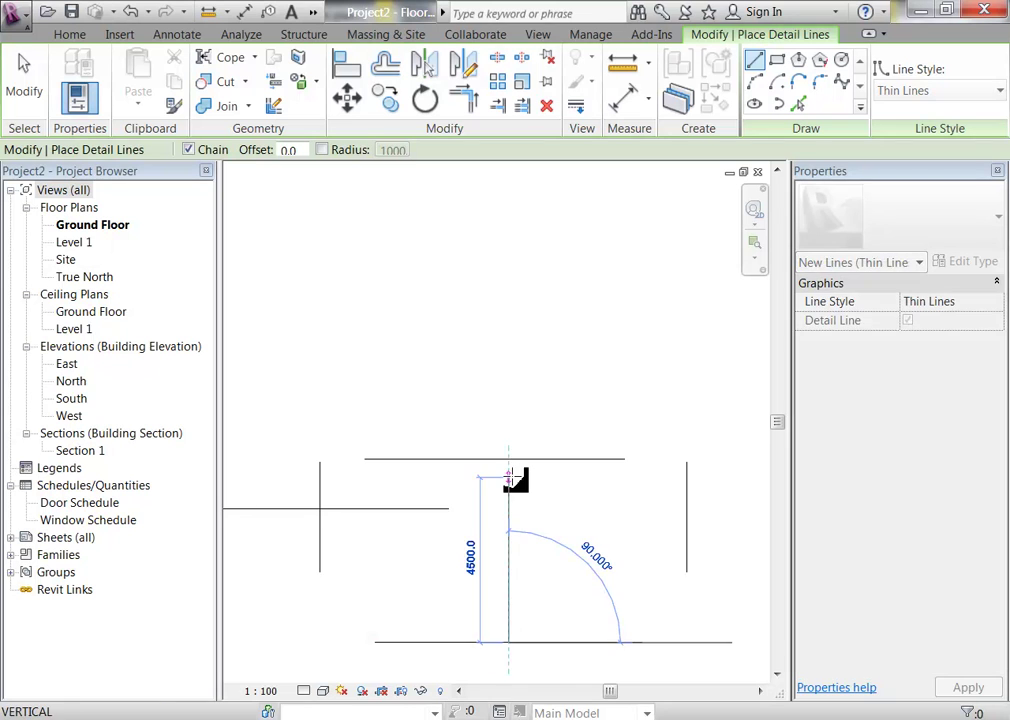
click(510, 460)
key(Escape)
key(Escape)
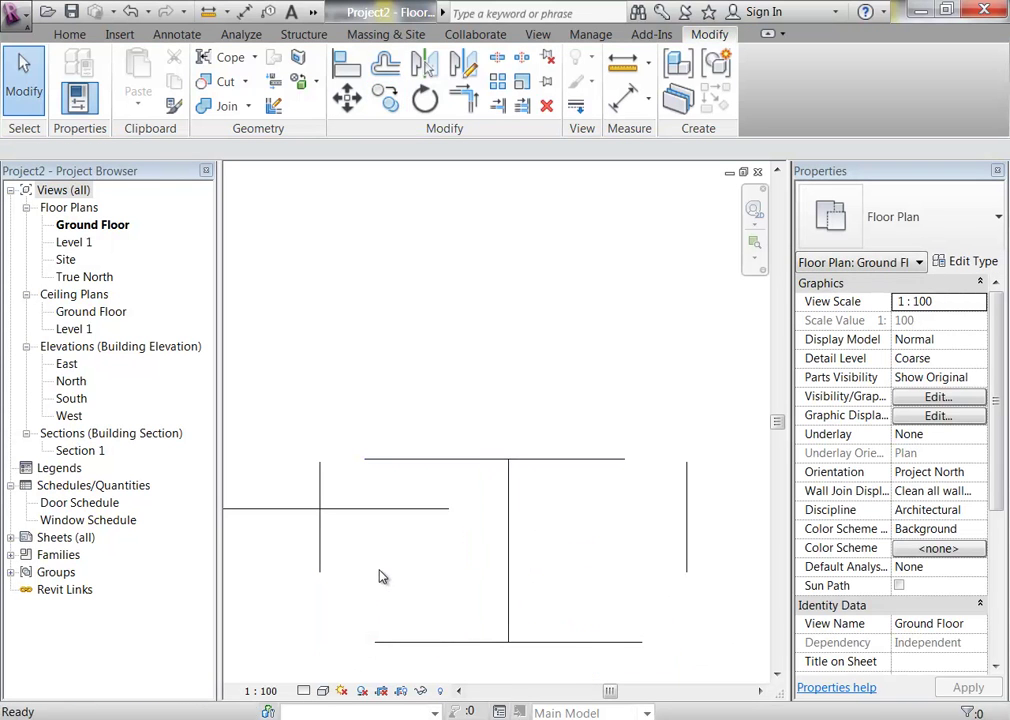
Step: Draw a horizontal helper detail line connecting the midpoints of the left and right vertical lines
click(176, 34)
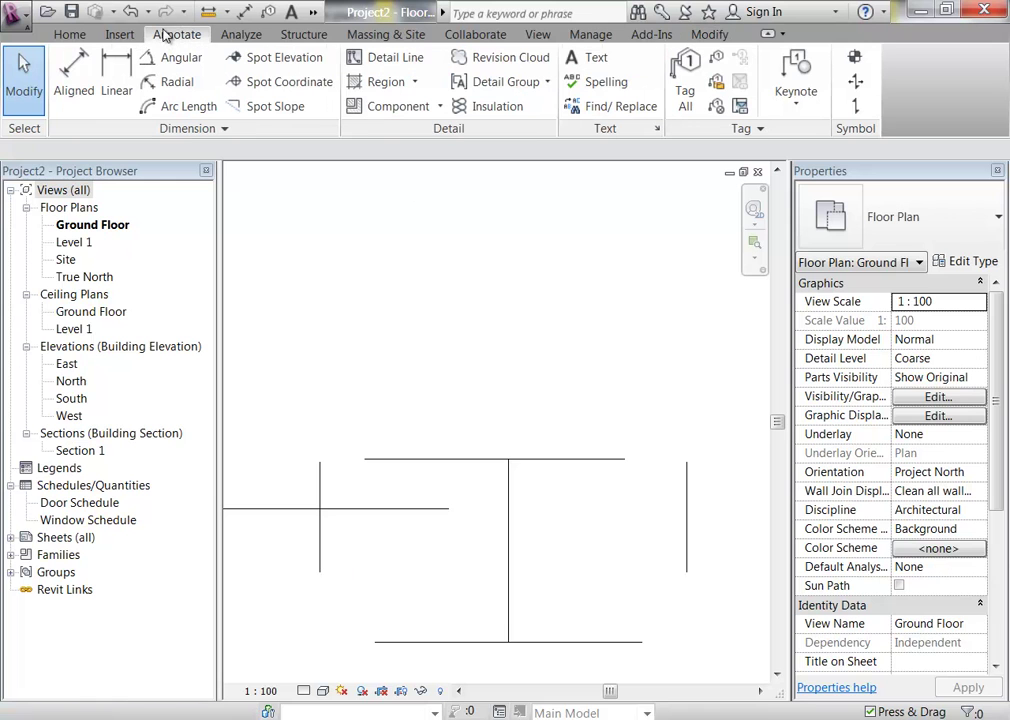
click(338, 57)
click(320, 517)
click(686, 517)
key(Escape)
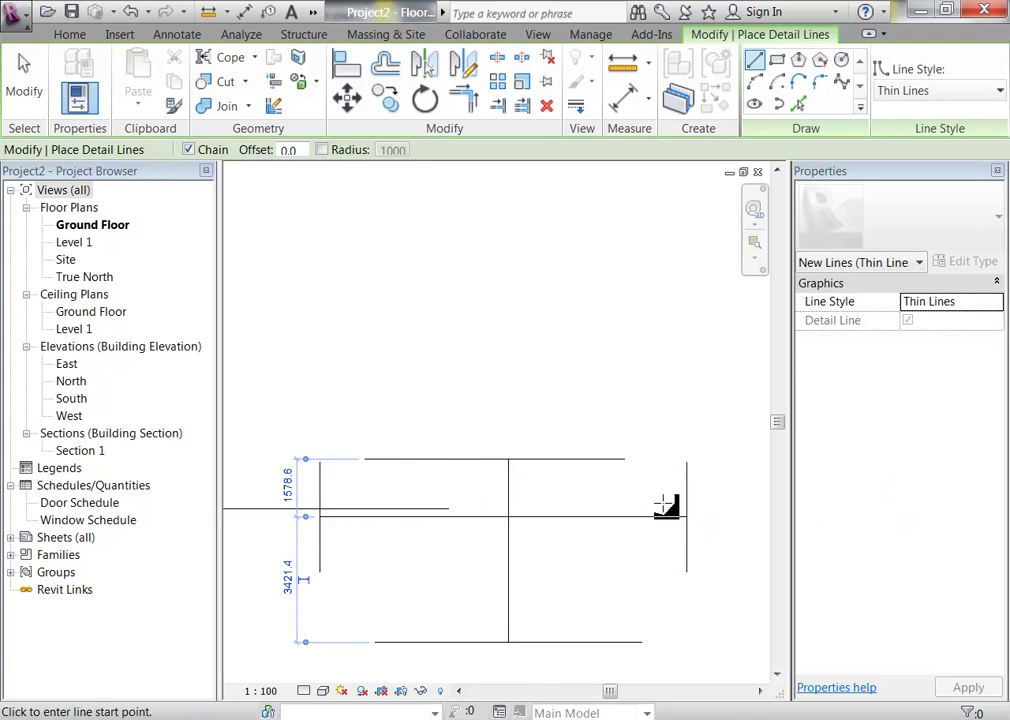
key(Escape)
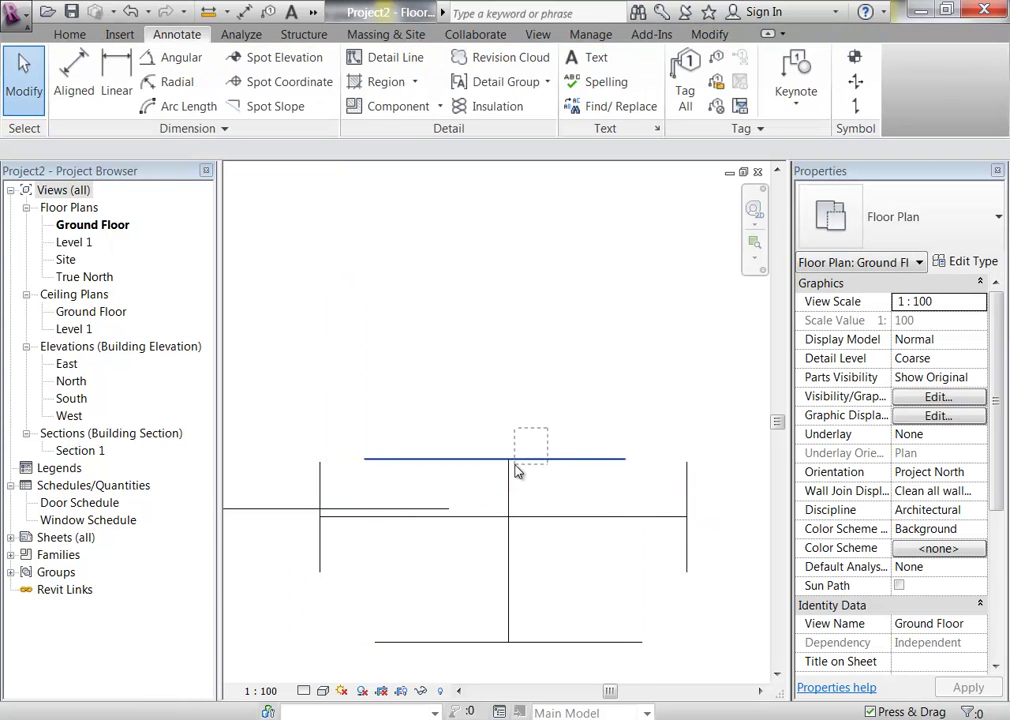
Step: Move both horizontal lines and their vertical helper line up so the helper's midpoint lies on the horizontal helper line
click(519, 536)
ctrl+click(505, 643)
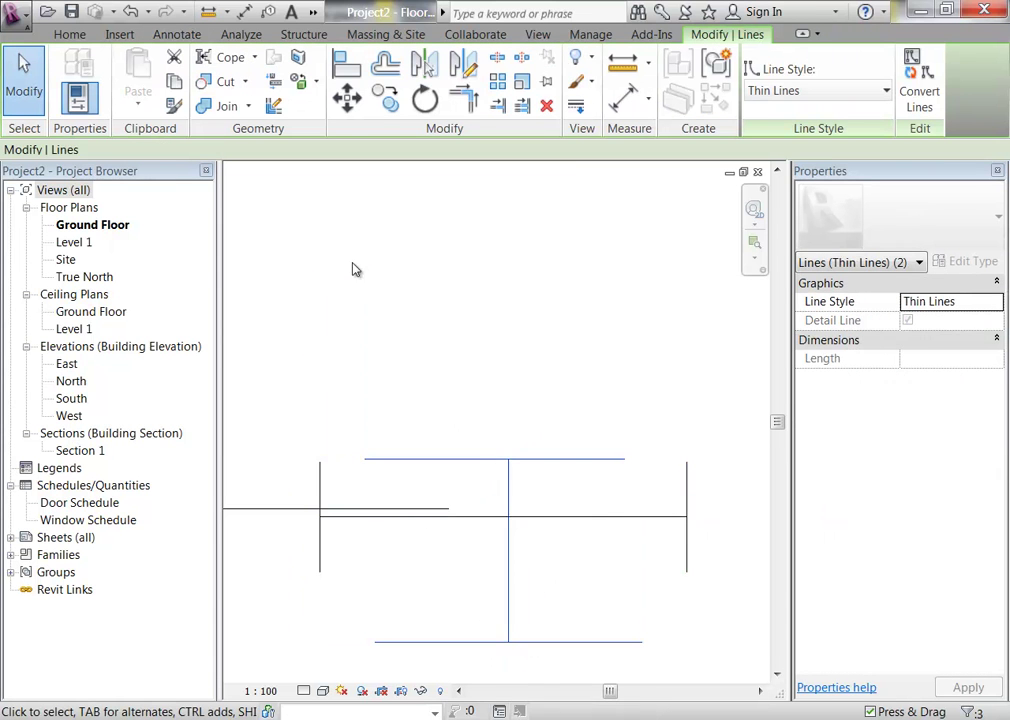
click(347, 97)
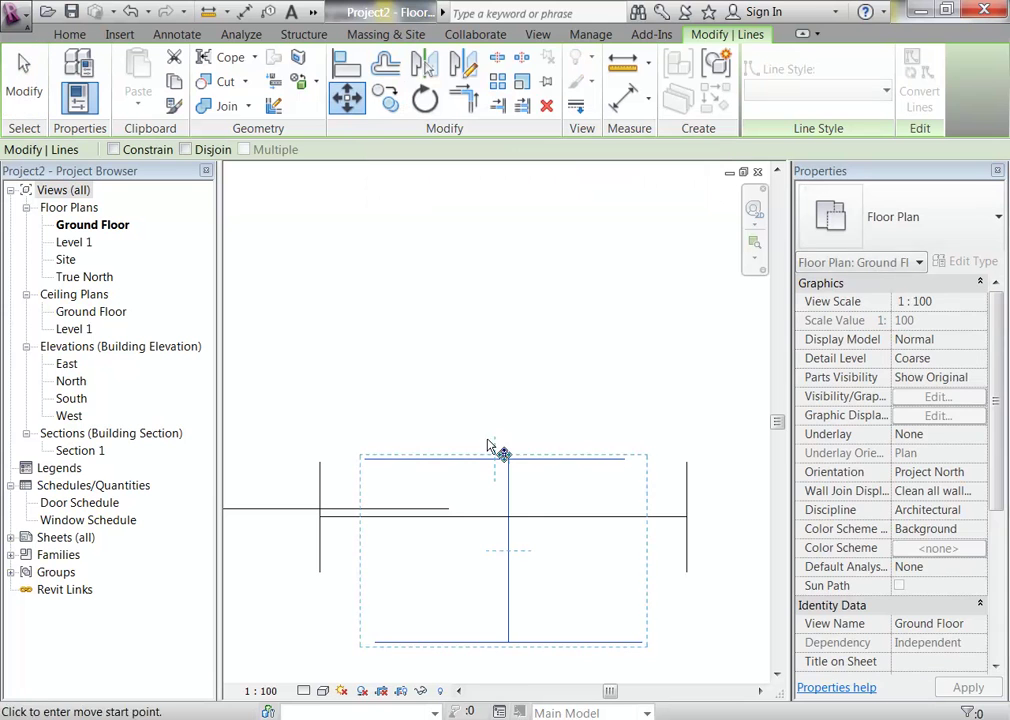
click(508, 550)
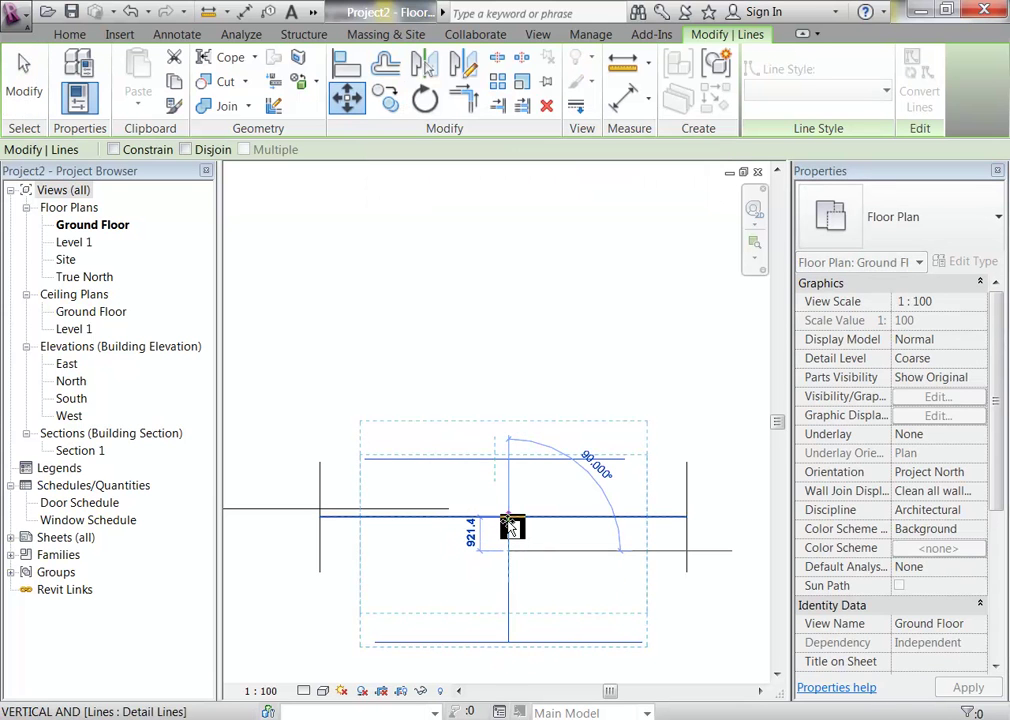
click(508, 516)
key(Escape)
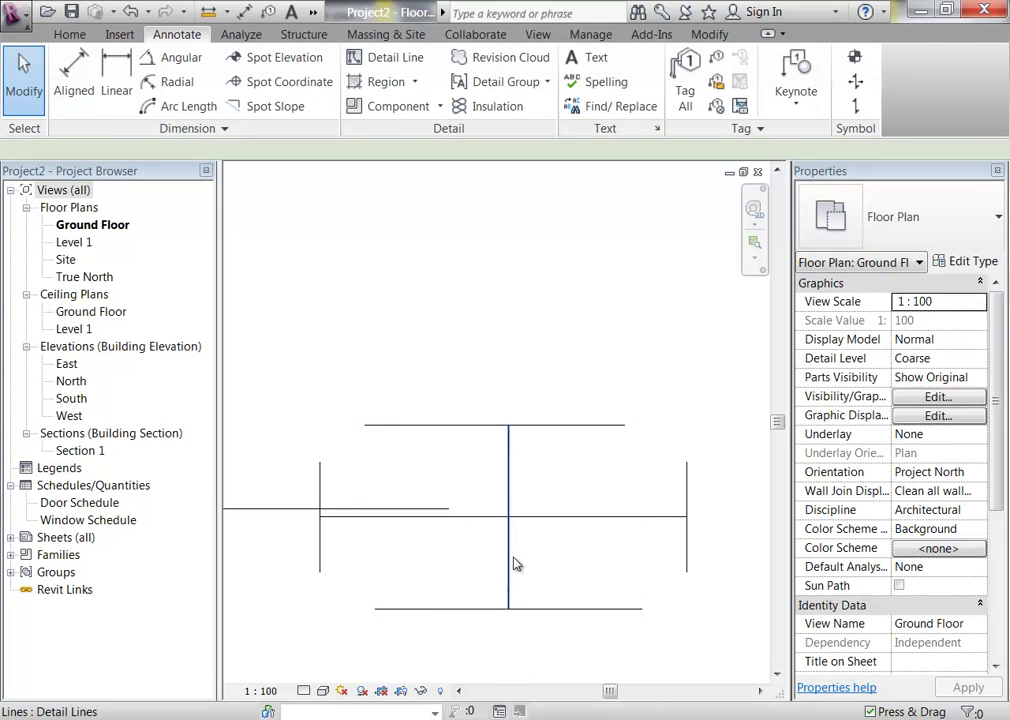
Step: Delete the two crossing helper lines, keeping the four outer detail lines
click(510, 575)
ctrl+click(544, 517)
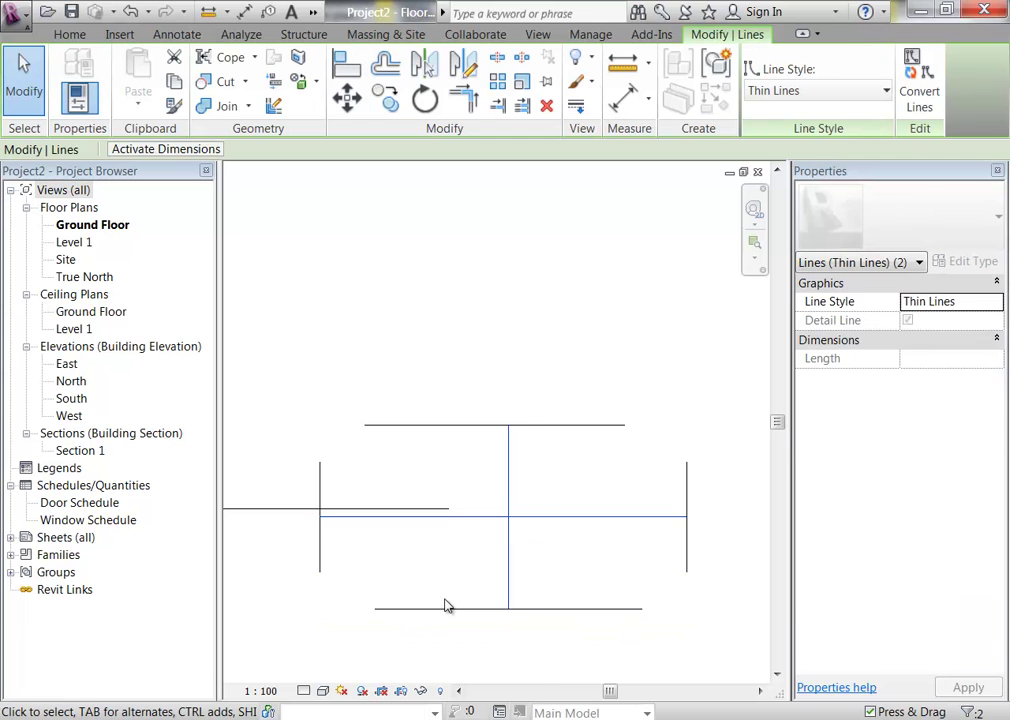
key(Delete)
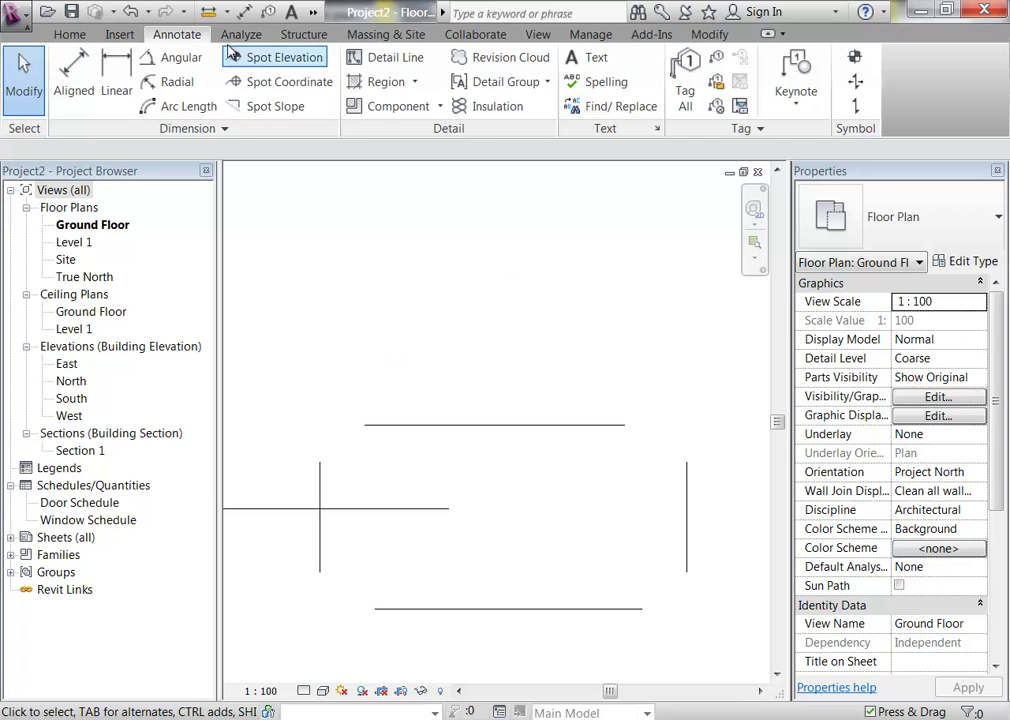
click(370, 59)
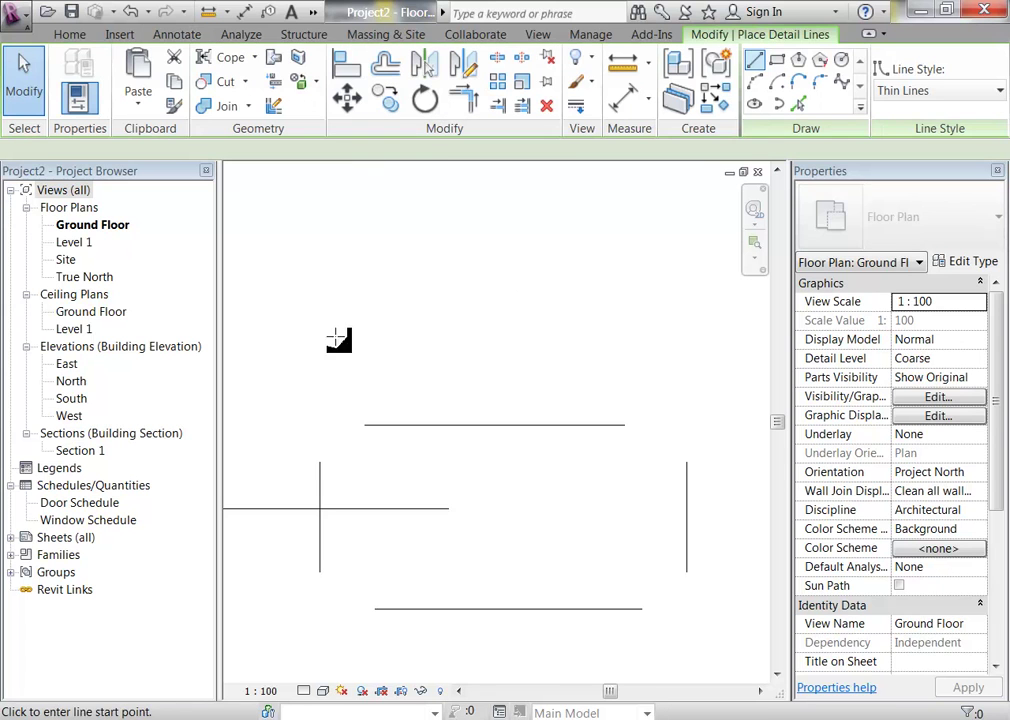
click(320, 462)
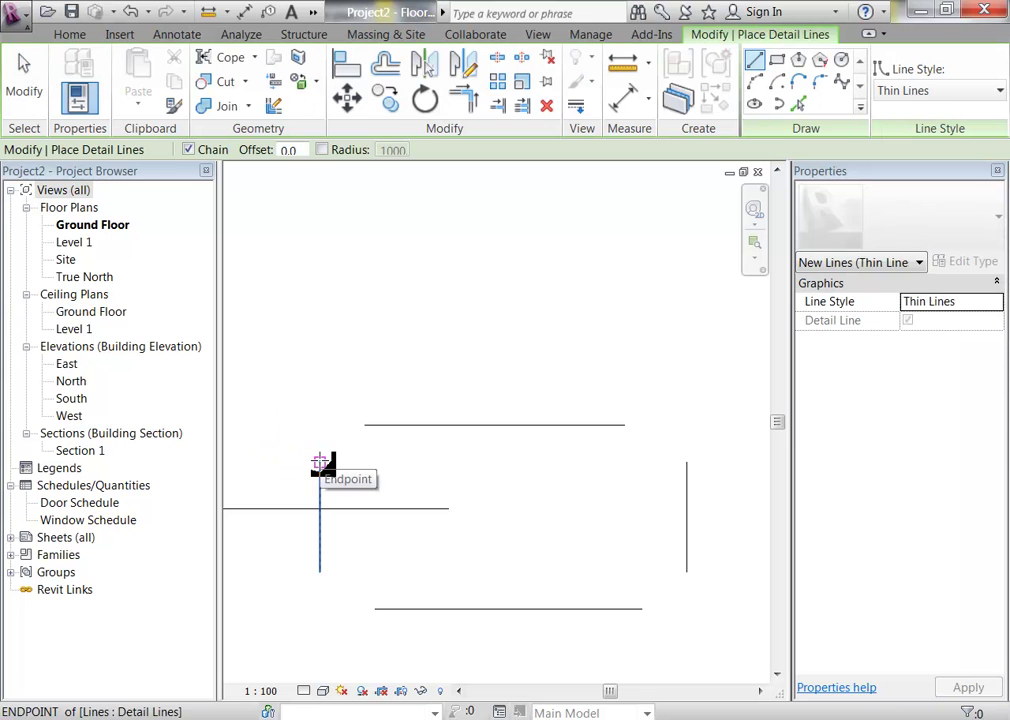
click(624, 424)
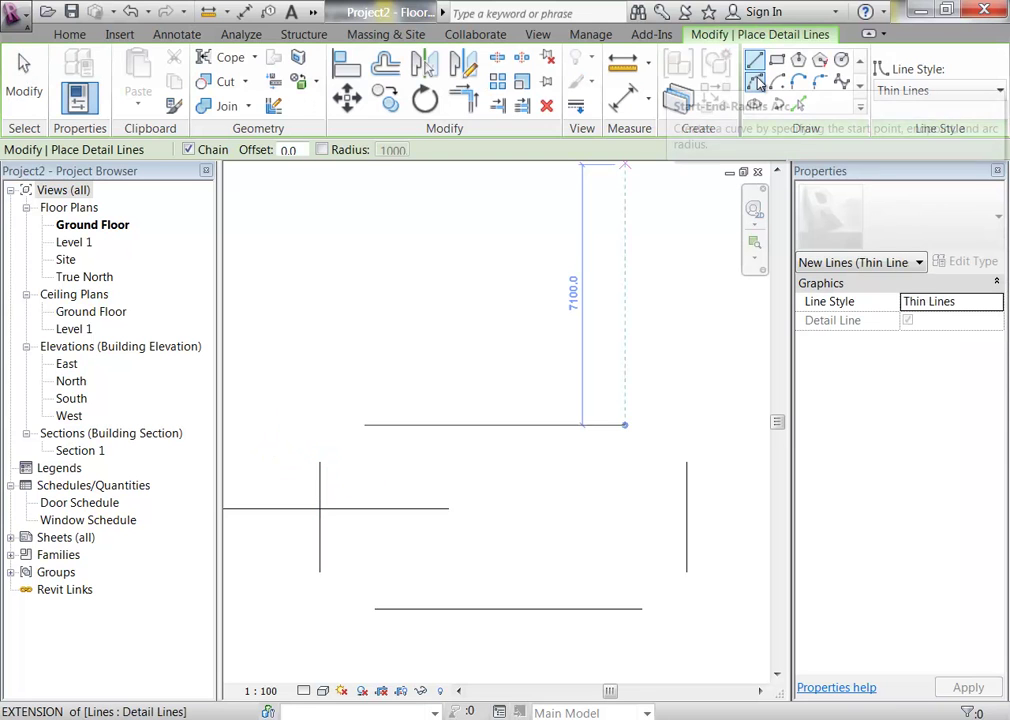
click(756, 82)
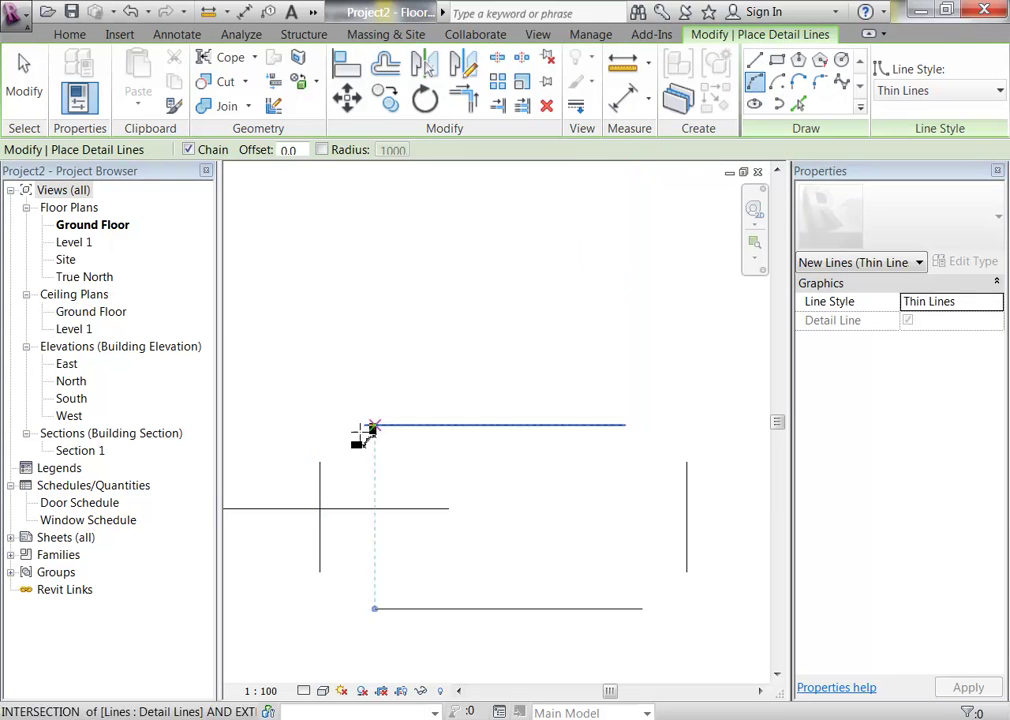
click(320, 462)
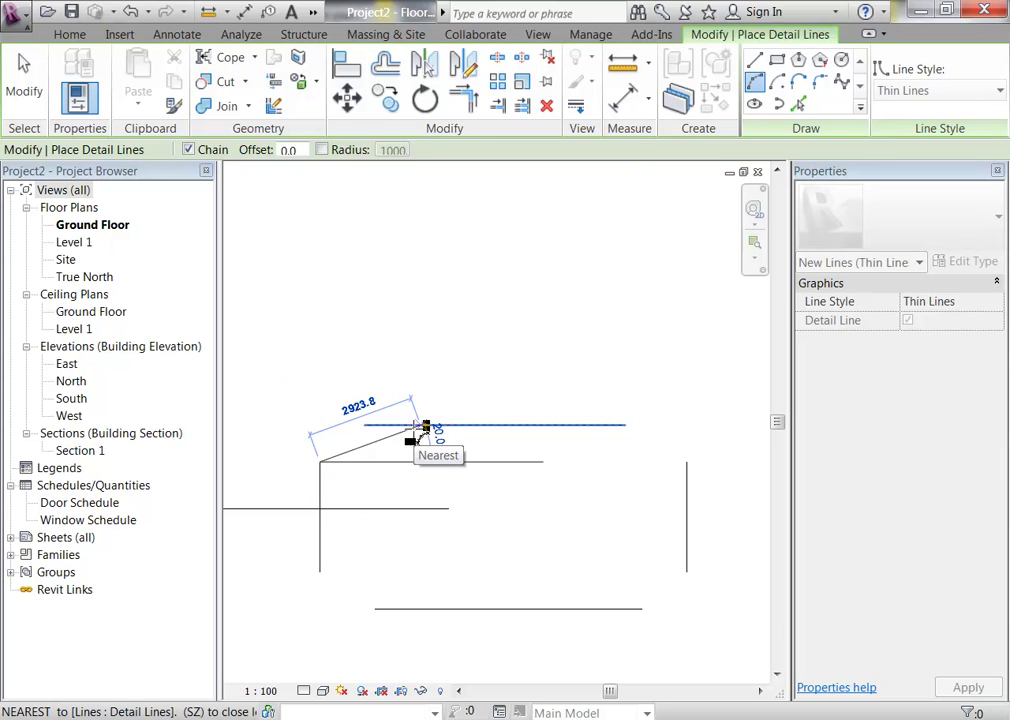
click(421, 426)
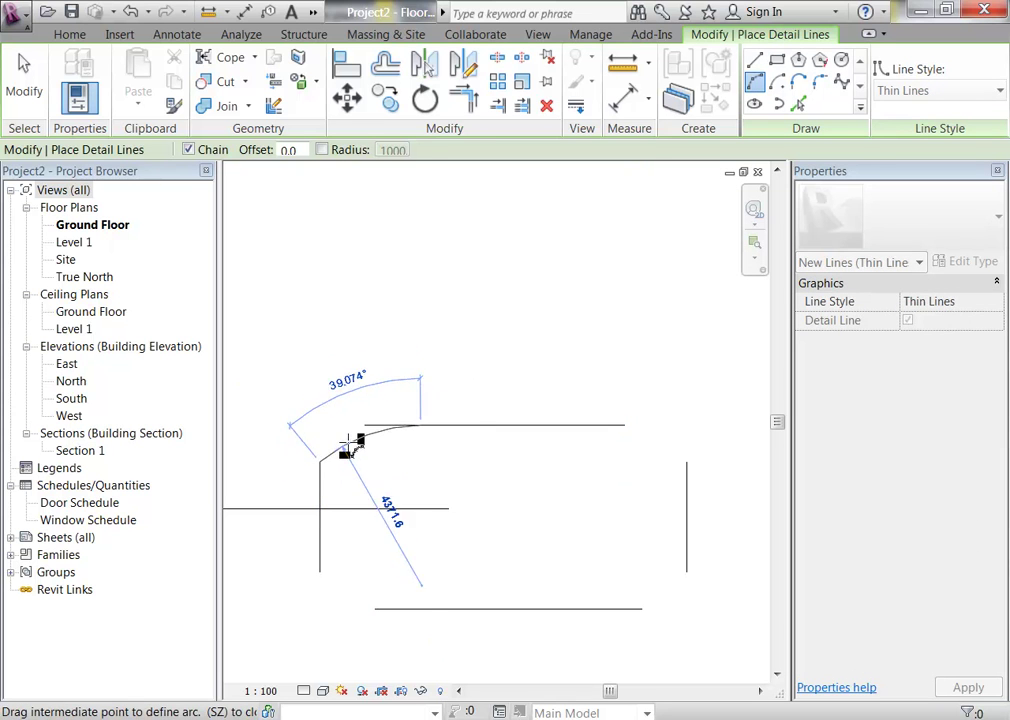
key(Escape)
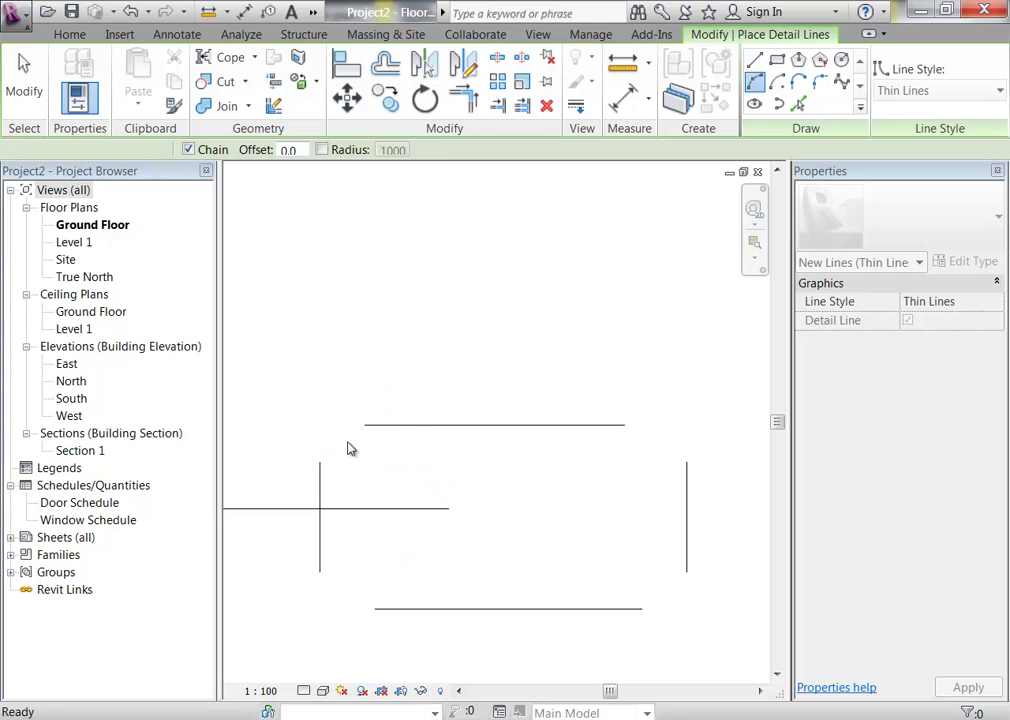
key(Escape)
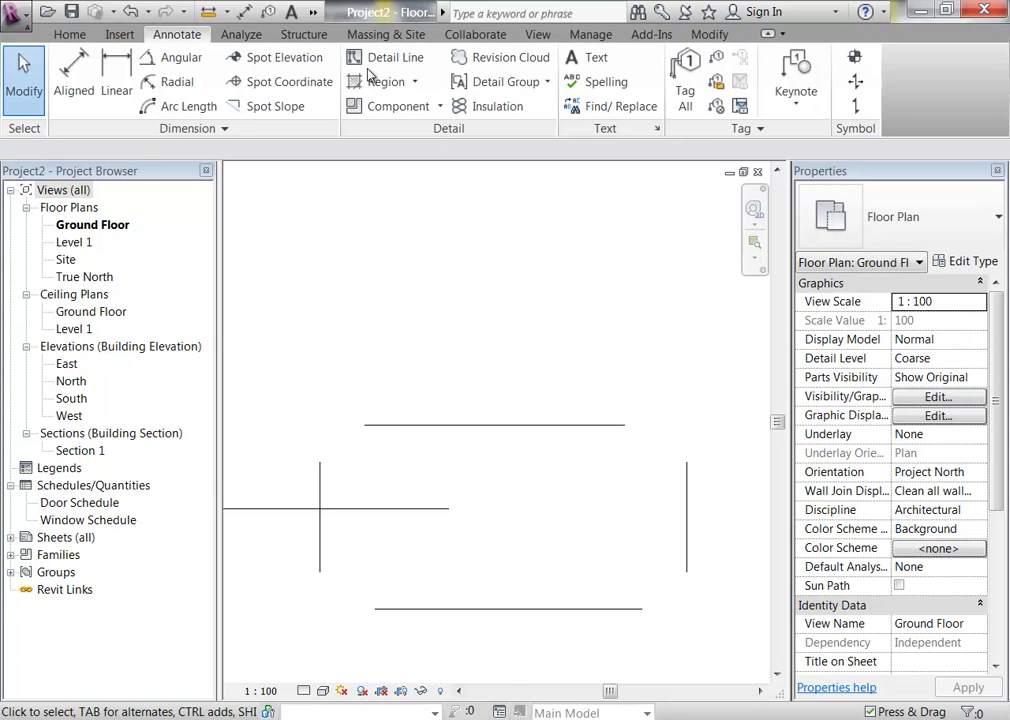
Step: Draw a straight helper detail line about 3162 mm long from the upper horizontal line to the left vertical line's upper end
click(392, 58)
click(432, 425)
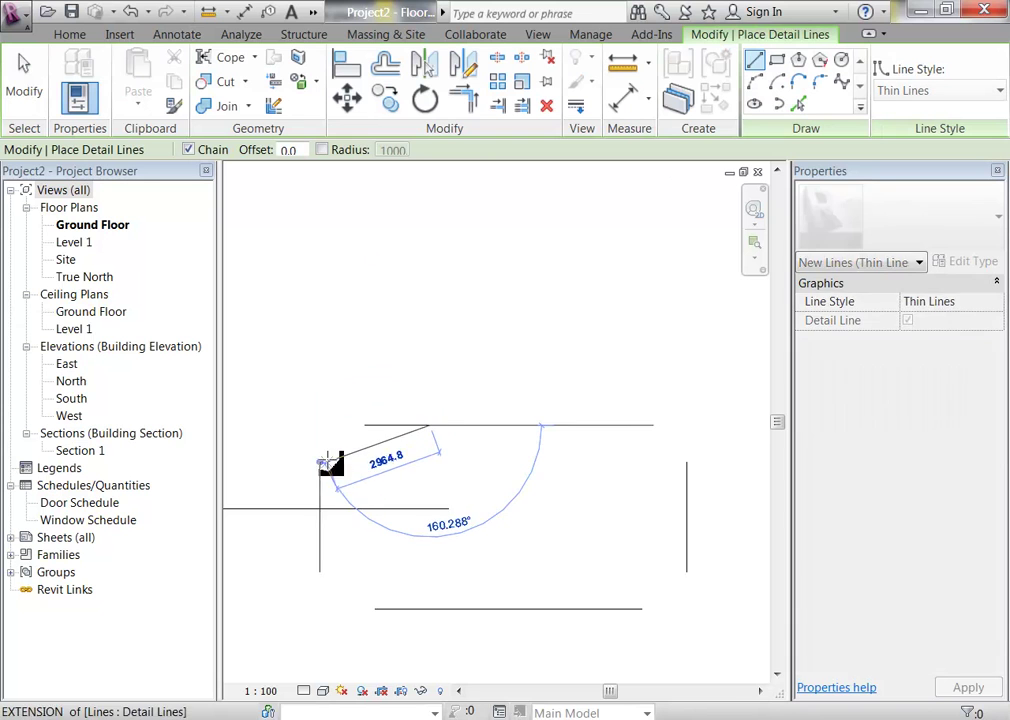
click(322, 460)
Step: Draw a start-end-radius arc of about 4450 mm radius between the helper line's two ends, bulging outward from the outline
click(755, 82)
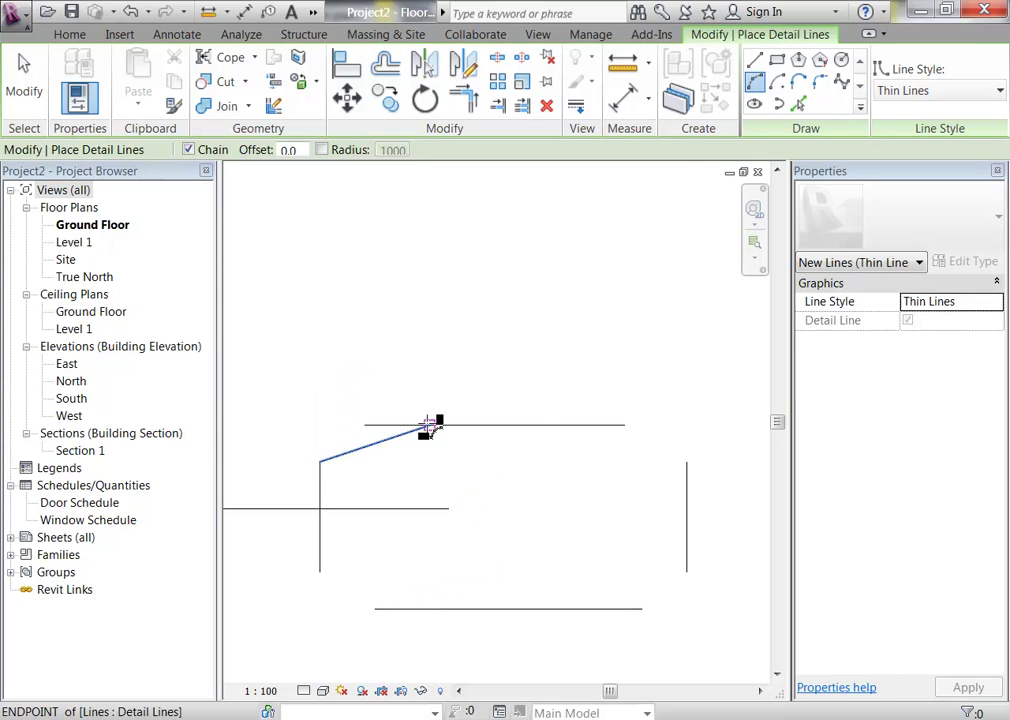
click(432, 425)
click(322, 460)
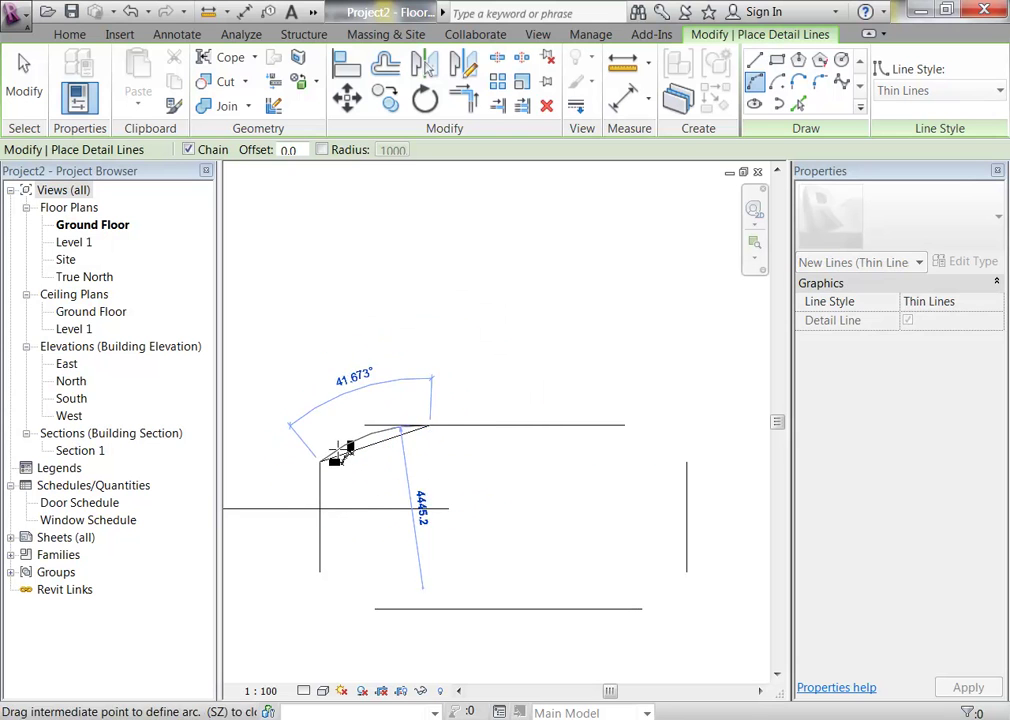
scroll(349, 455, up, 4)
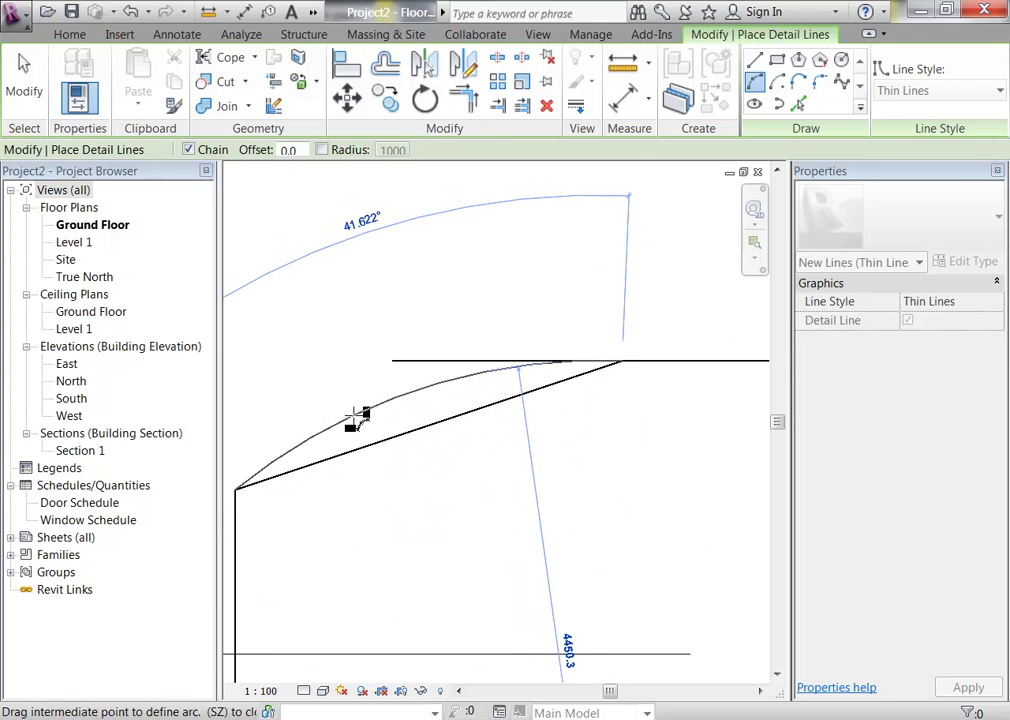
click(357, 420)
scroll(361, 433, down, 2)
key(Escape)
key(Escape)
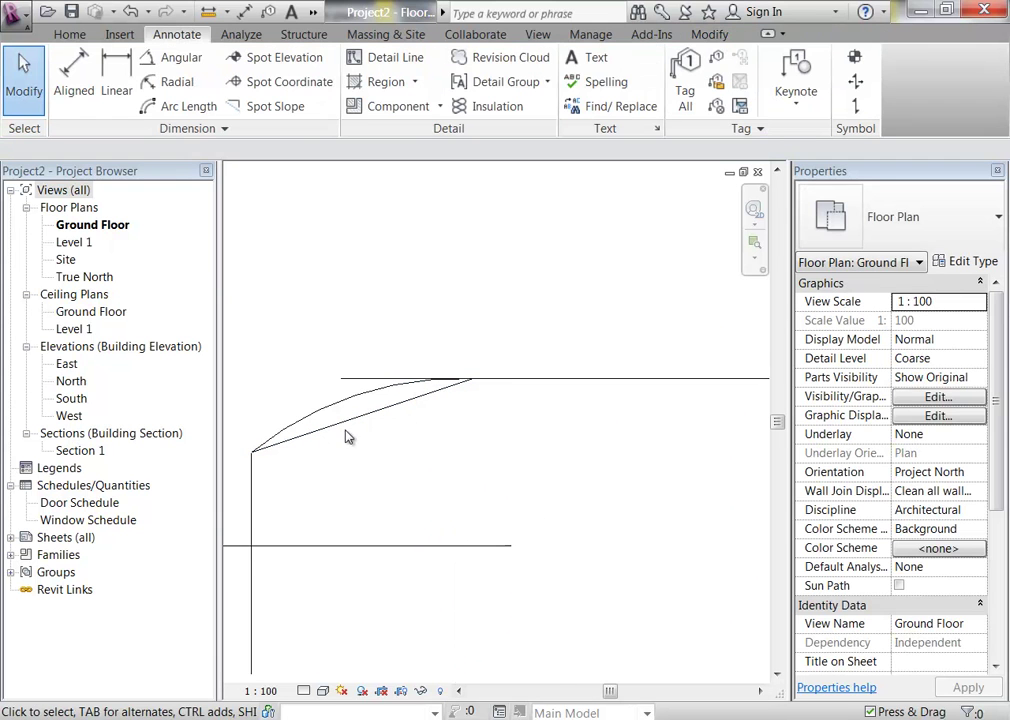
Step: Delete the straight helper line beneath the new arc, keeping the arc itself
click(337, 432)
scroll(450, 458, down, 1)
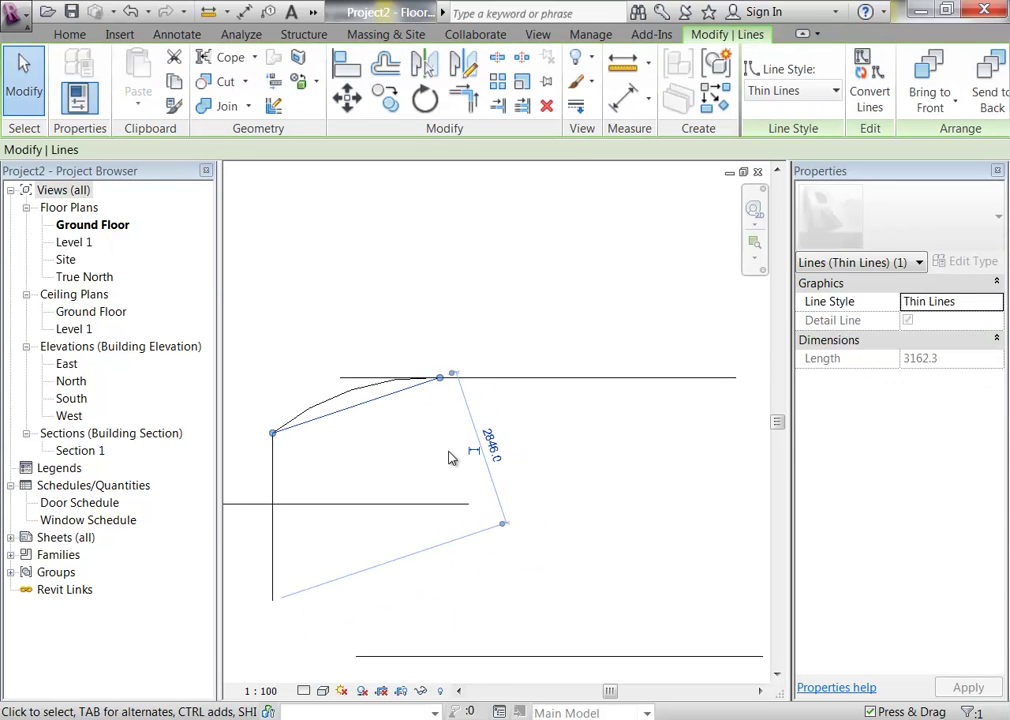
key(Escape)
scroll(432, 450, down, 1)
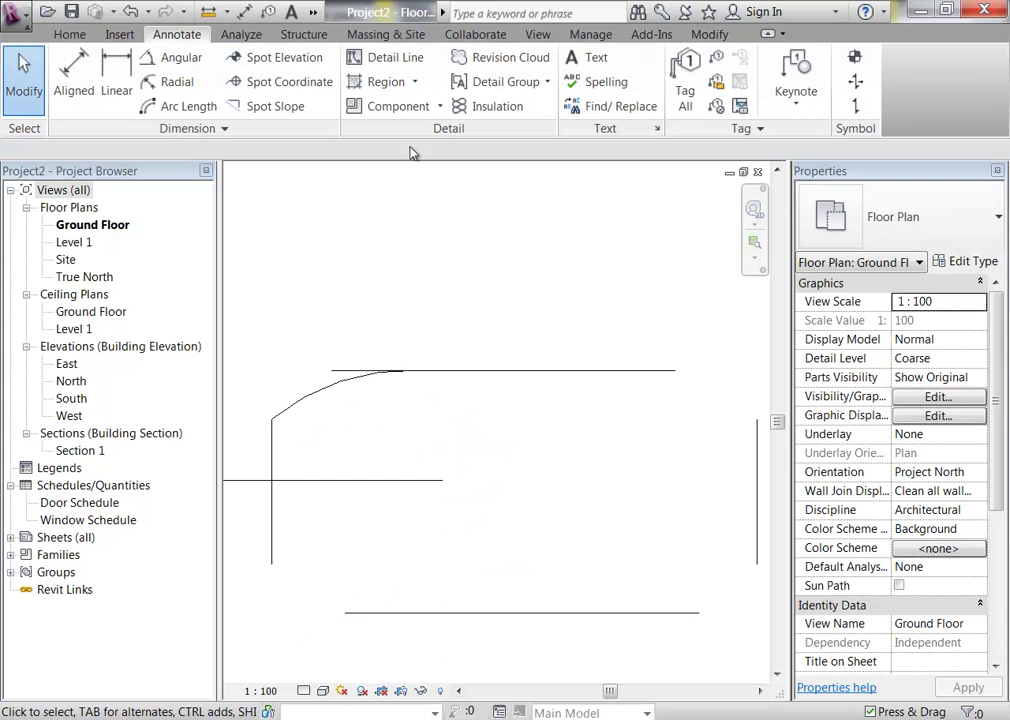
Step: Trim the upper horizontal line to a corner with the left arc, removing the piece that projects beyond it
key(t)
key(r)
click(337, 396)
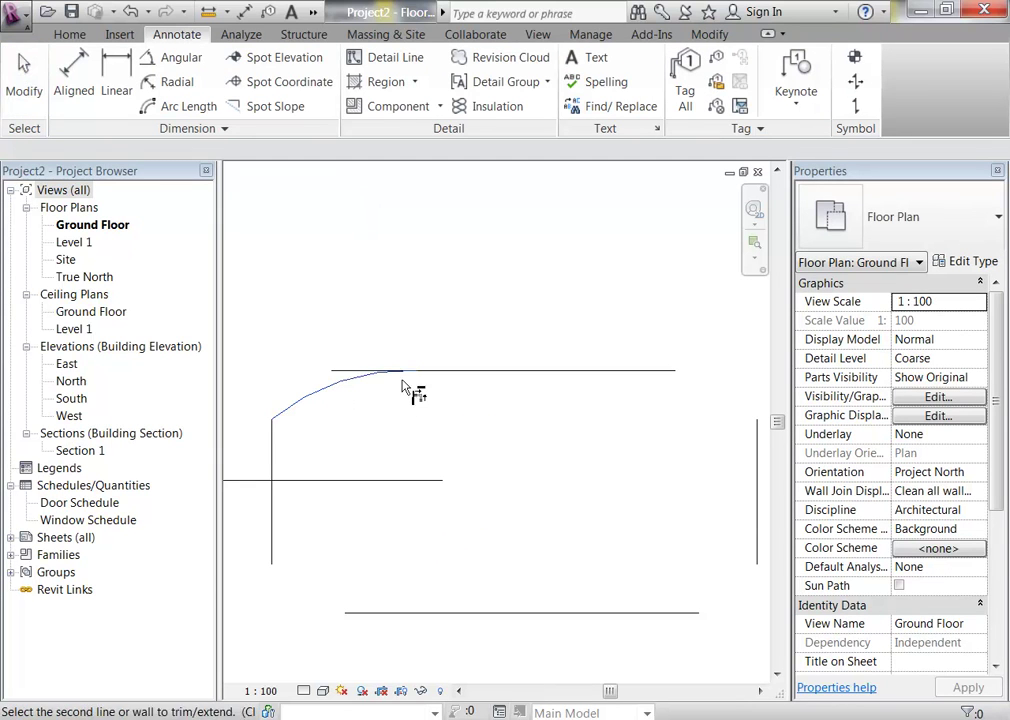
click(476, 370)
scroll(480, 382, down, 1)
key(Escape)
key(Escape)
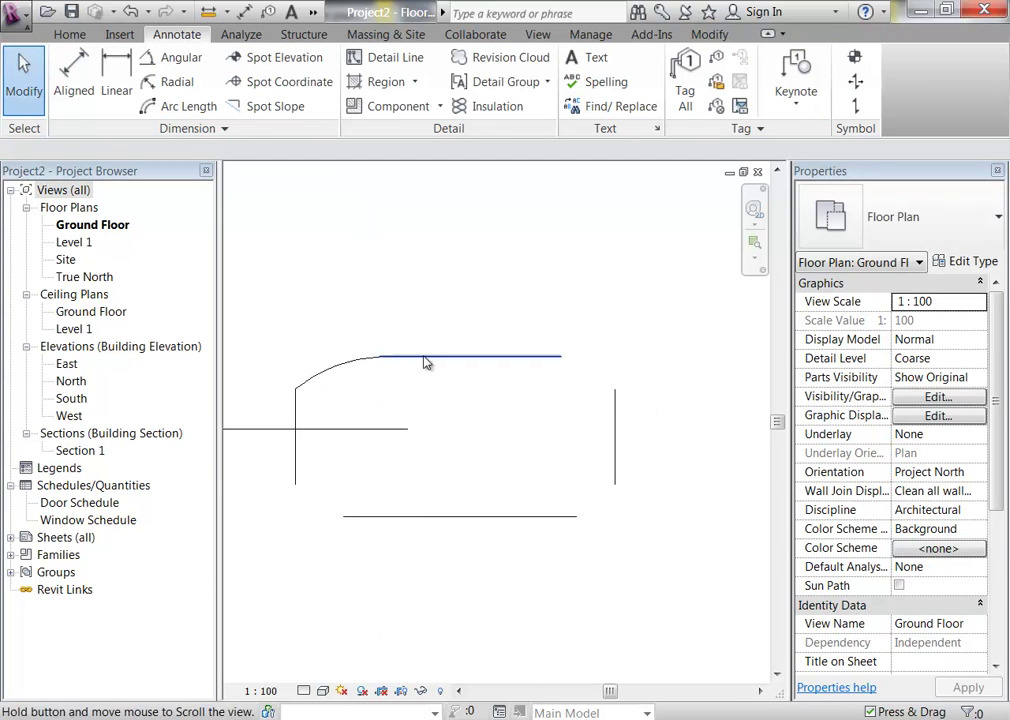
Step: Mirror a copy of the upper-left arc about a drawn horizontal axis through the left vertical line's midpoint
scroll(340, 345, down, 1)
drag(426, 316, 392, 378)
middle_drag(512, 384, 510, 386)
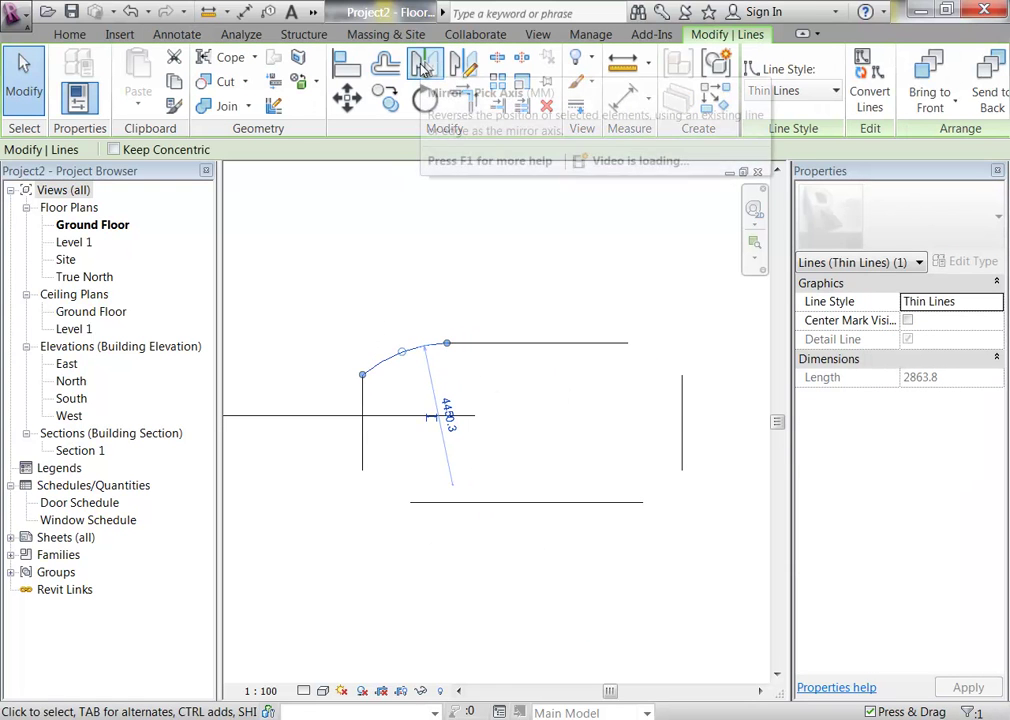
click(458, 70)
click(362, 422)
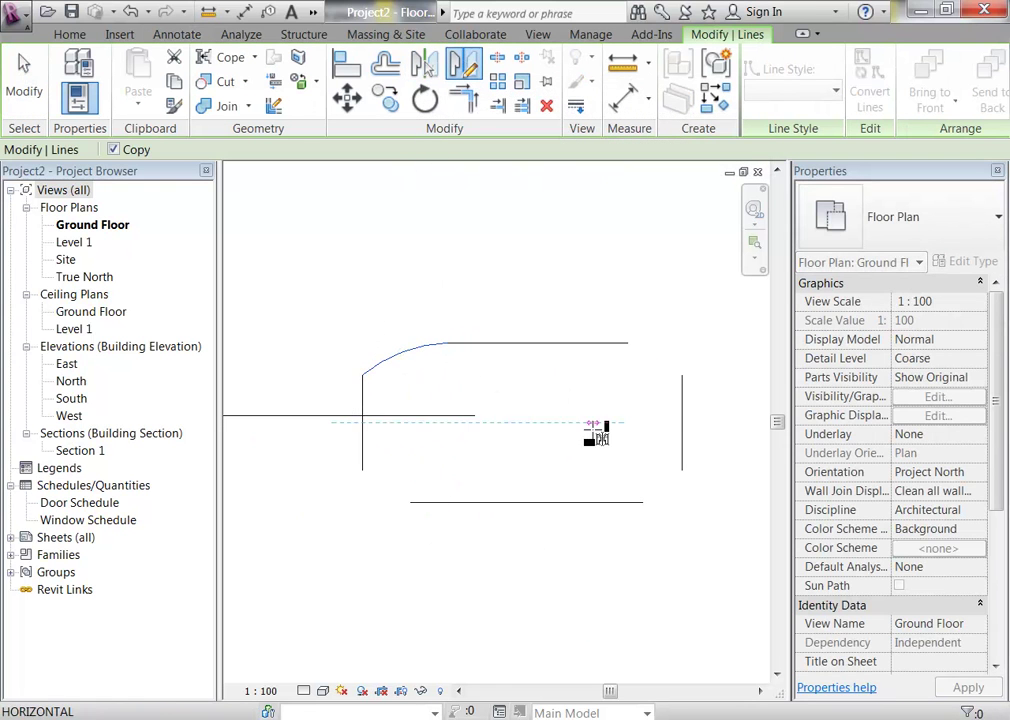
click(584, 422)
key(Escape)
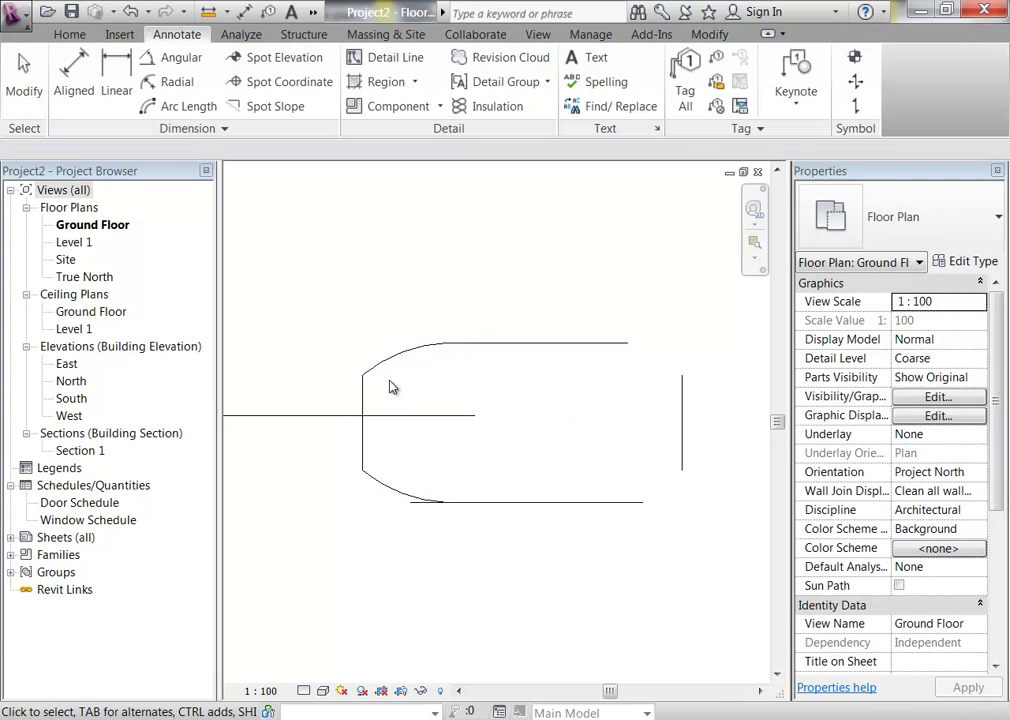
Step: Trim the lower horizontal line to a corner with the mirrored lower-left arc
key(t)
key(r)
key(Escape)
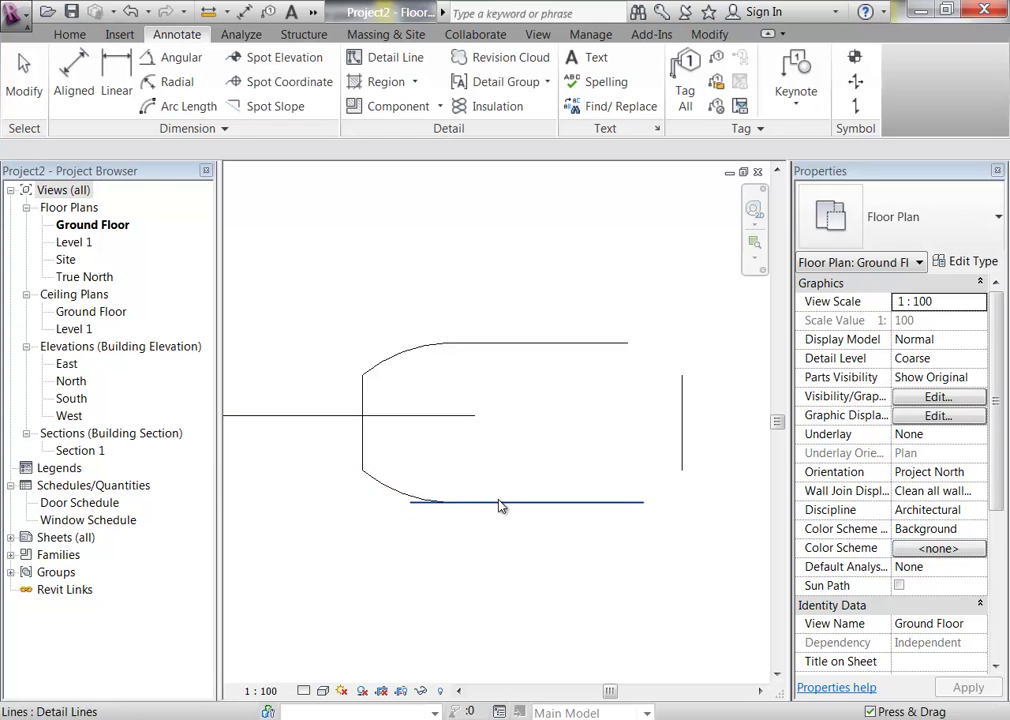
click(398, 495)
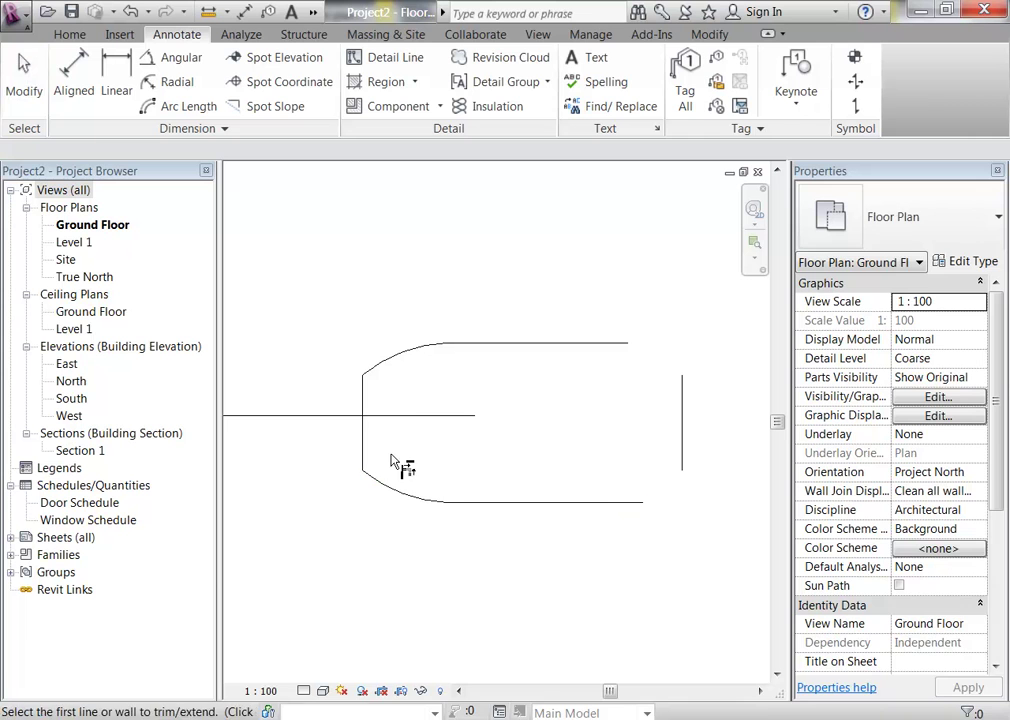
key(Escape)
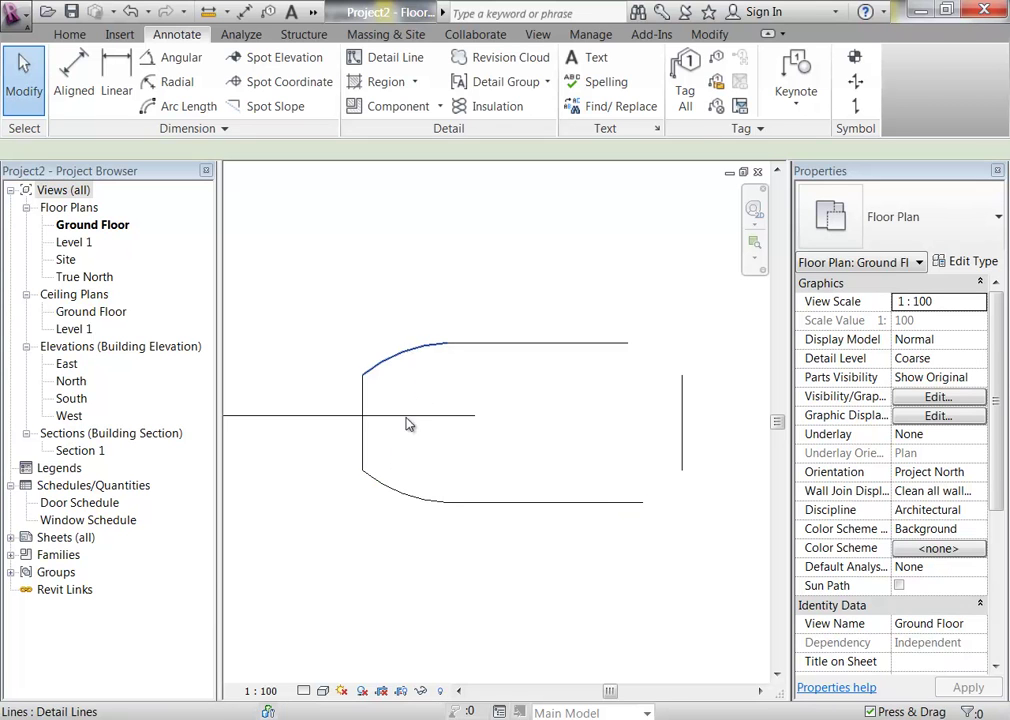
Step: Mirror copies of both left arcs about a freely drawn vertical axis between the outline's centre and its right vertical line
click(410, 354)
ctrl+click(405, 497)
middle_drag(492, 438, 503, 378)
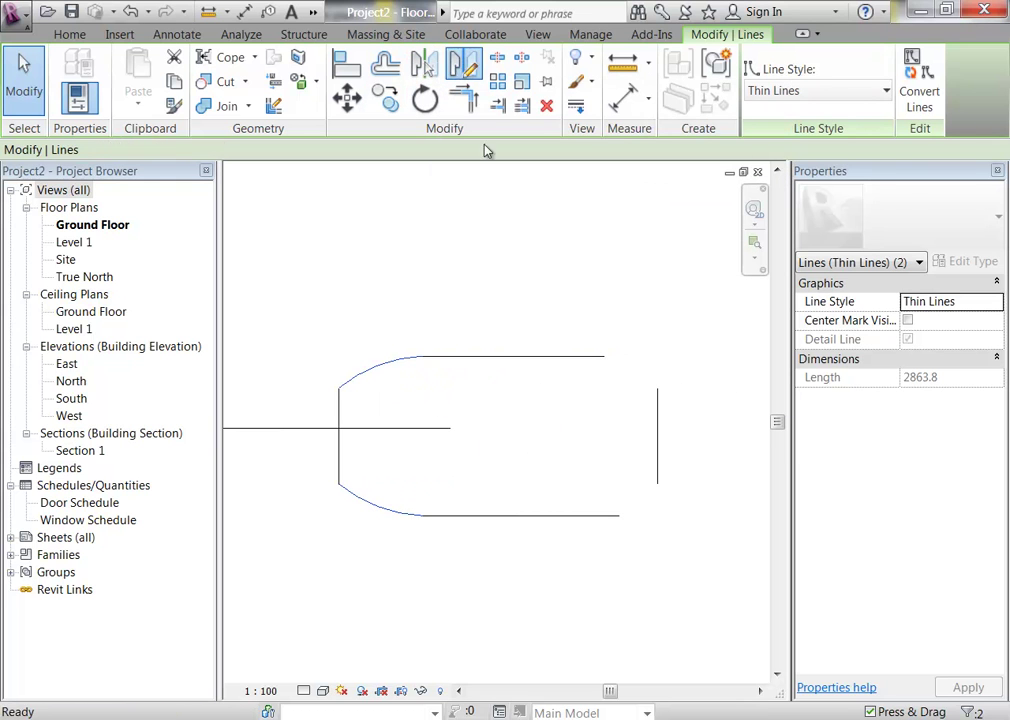
click(463, 62)
click(541, 300)
click(579, 564)
scroll(498, 570, down, 1)
key(Escape)
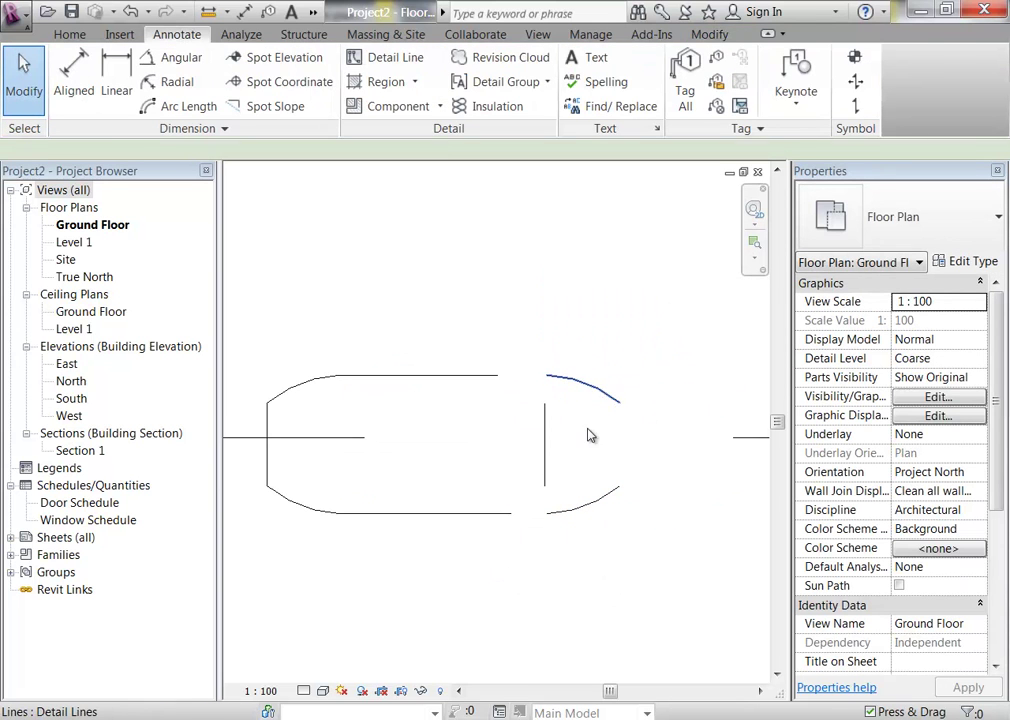
Step: Move the two mirrored arcs horizontally so their outer ends meet the ends of the right vertical line
click(604, 398)
ctrl+click(586, 510)
scroll(573, 561, up, 3)
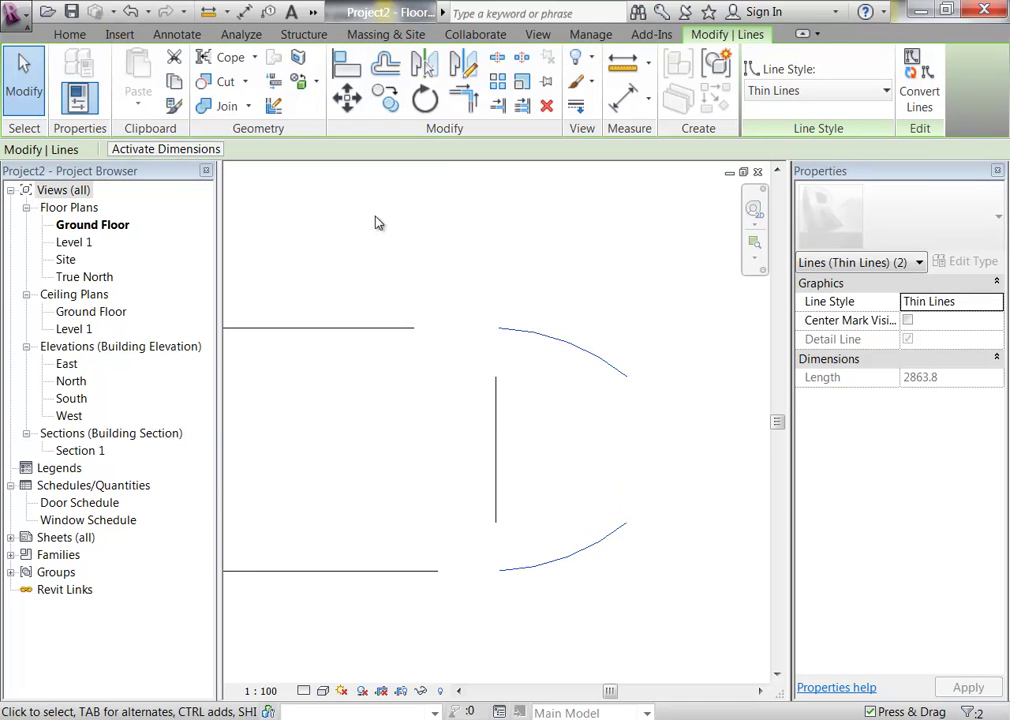
click(352, 108)
scroll(537, 327, up, 2)
click(676, 408)
click(480, 413)
scroll(401, 487, down, 2)
mouse_move(401, 487)
middle_down()
mouse_move(517, 466)
mouse_move(615, 473)
middle_up()
click(517, 466)
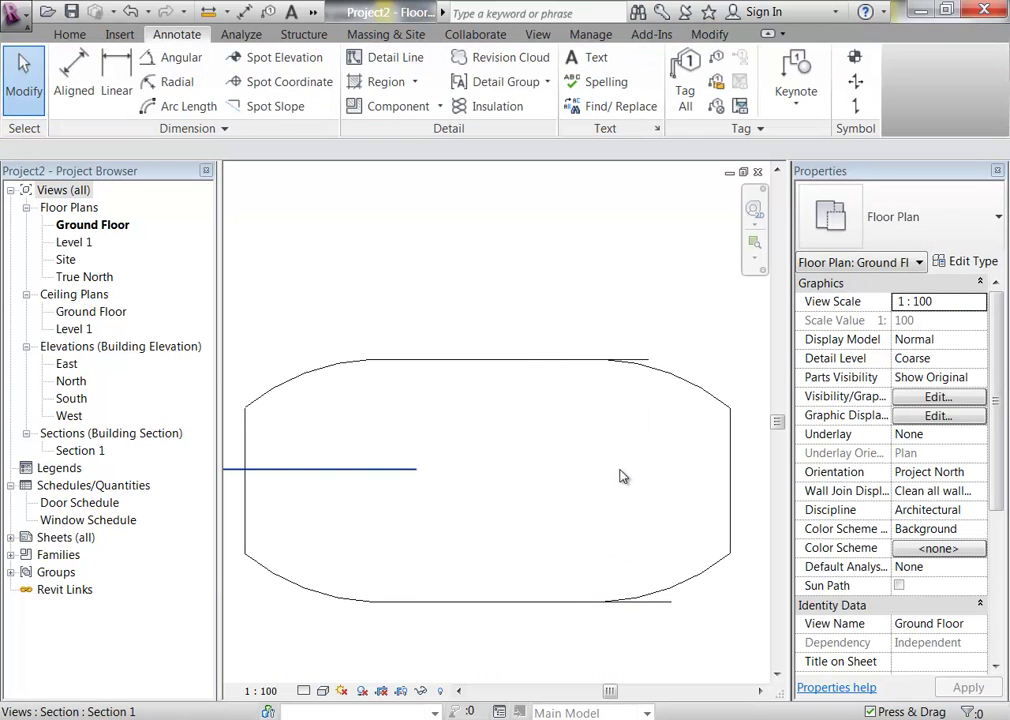
Step: Trim the upper and lower horizontal lines to corners with the two right arcs, closing the outline
click(70, 35)
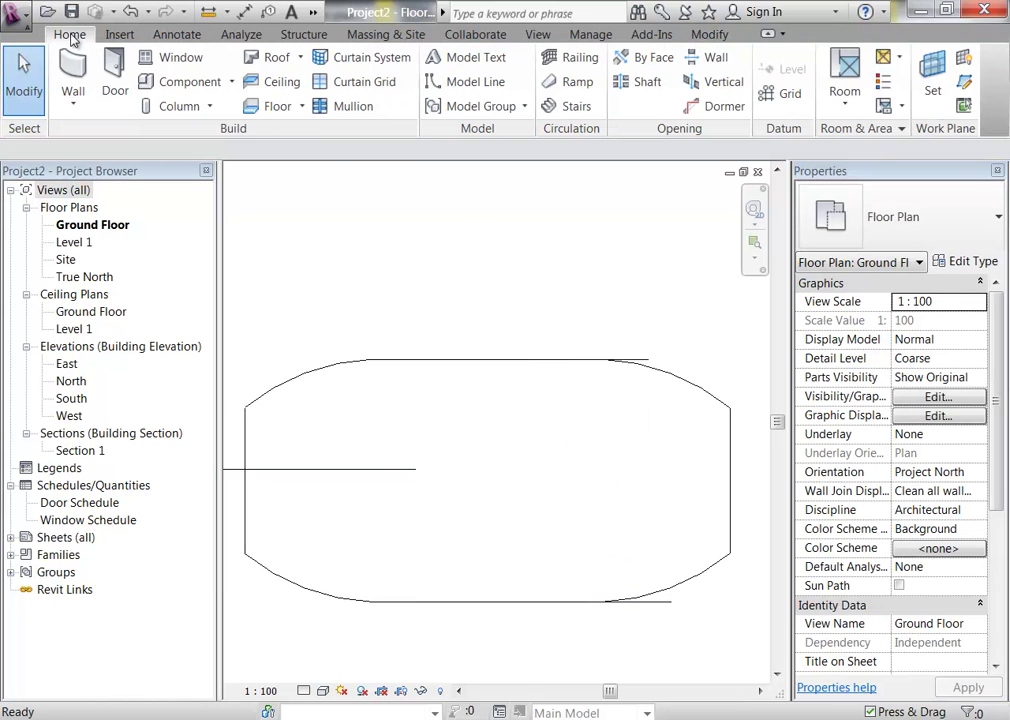
key(t)
key(r)
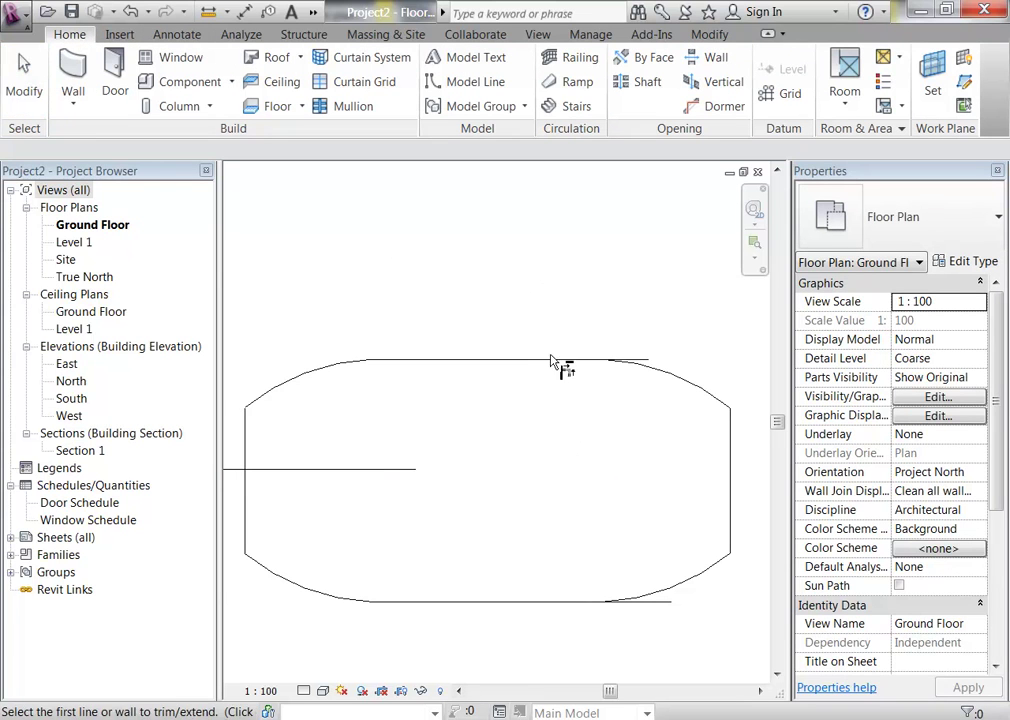
click(545, 360)
click(680, 384)
click(668, 584)
click(570, 602)
scroll(556, 600, down, 3)
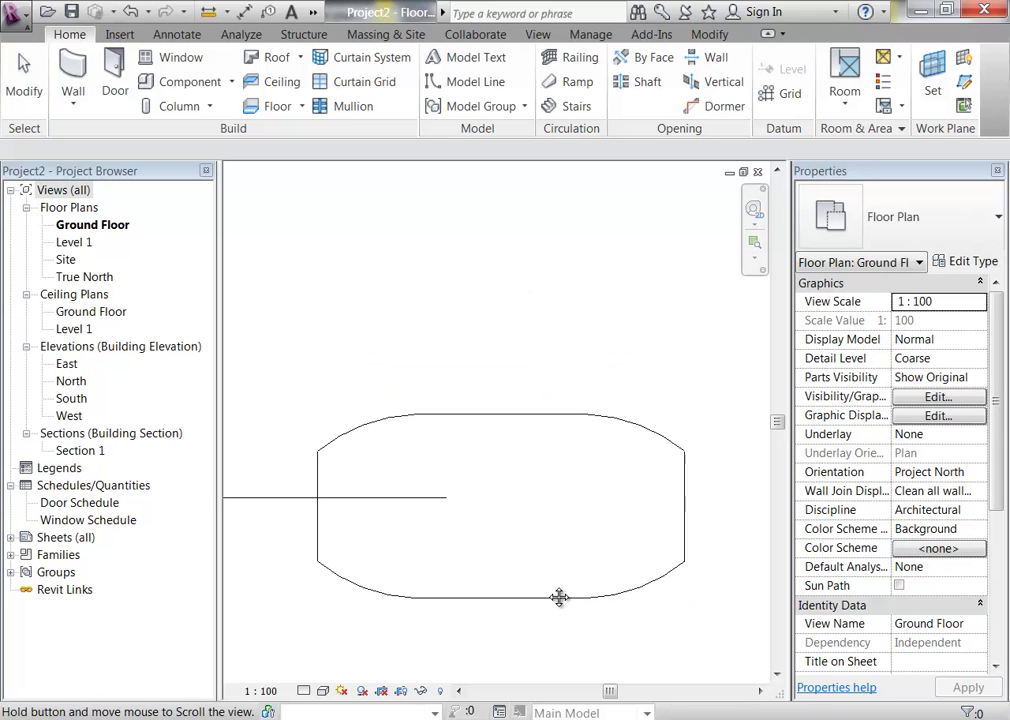
key(Escape)
key(Escape)
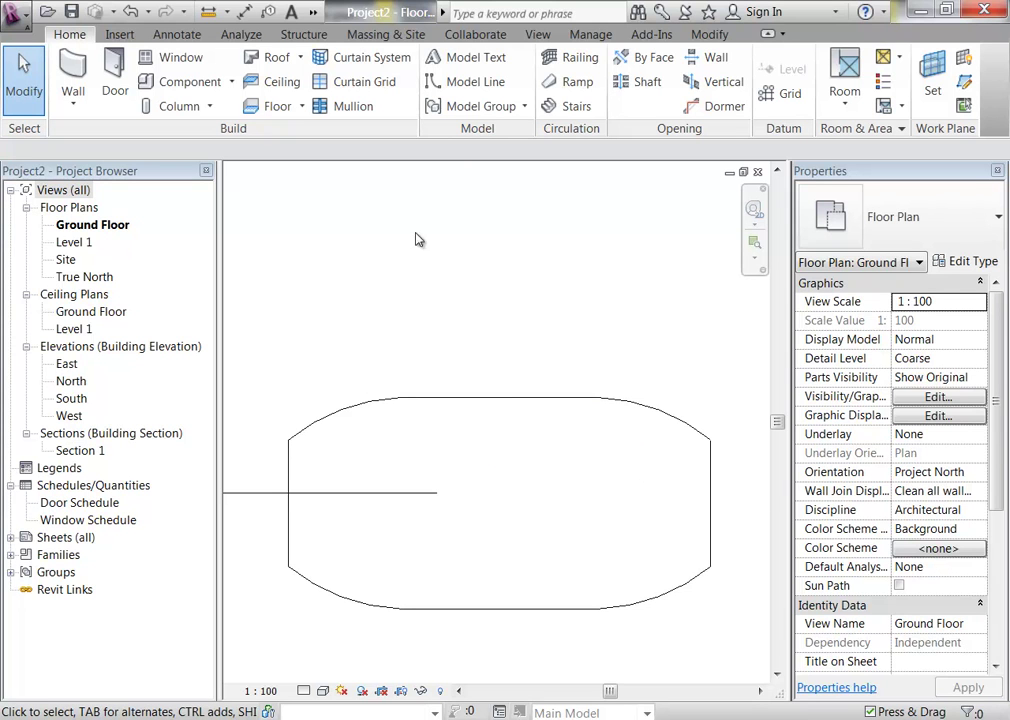
Step: Offset copies of the upper horizontal line and the upper-left arc 600 mm inward, keeping the arc concentric
click(168, 34)
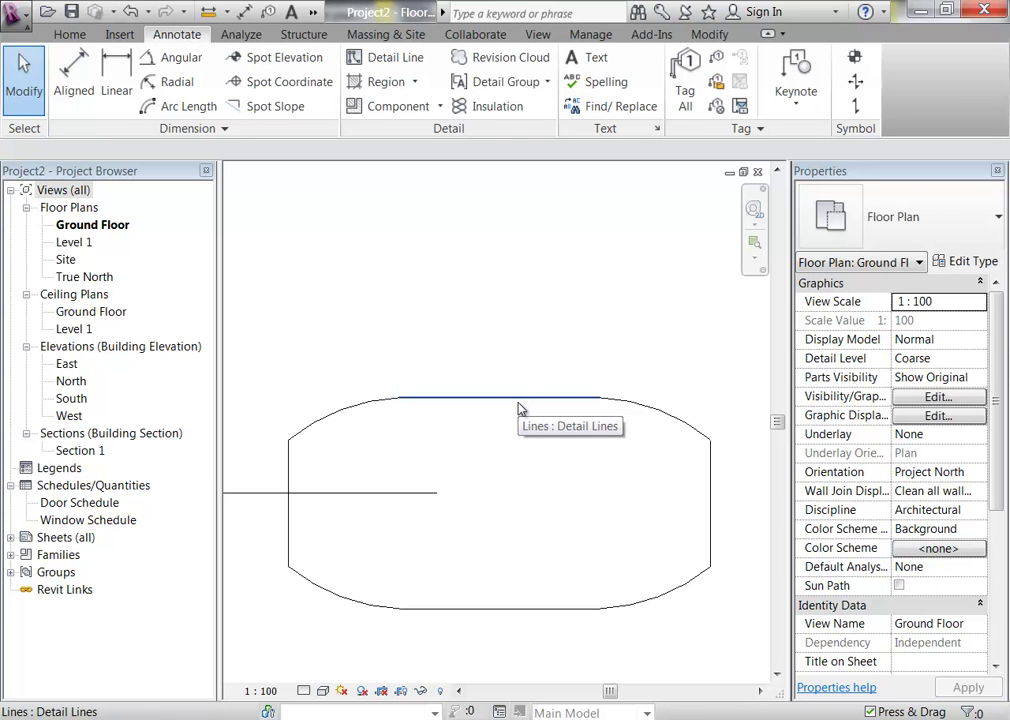
click(710, 34)
click(424, 97)
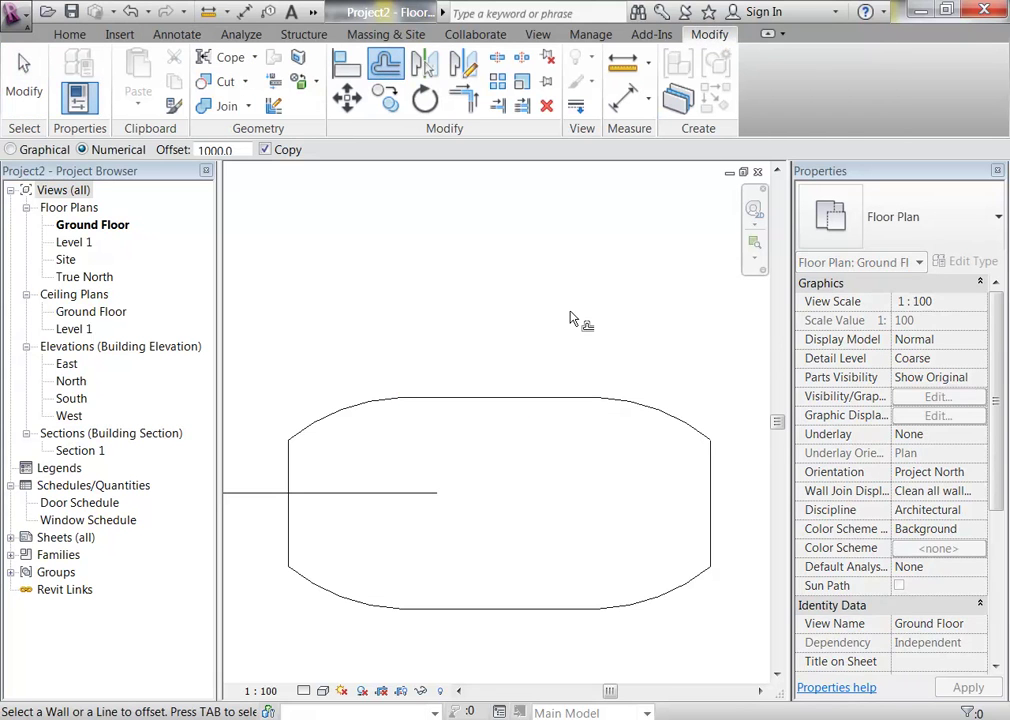
click(240, 149)
double_click(241, 149)
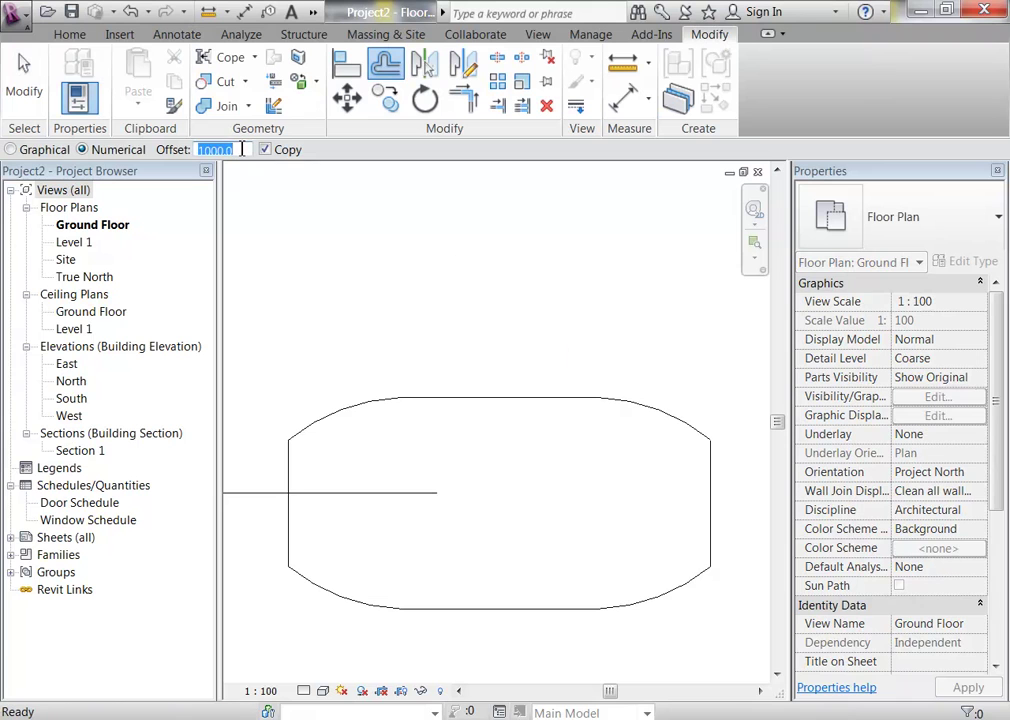
text(600)
click(241, 149)
double_click(241, 149)
text(550)
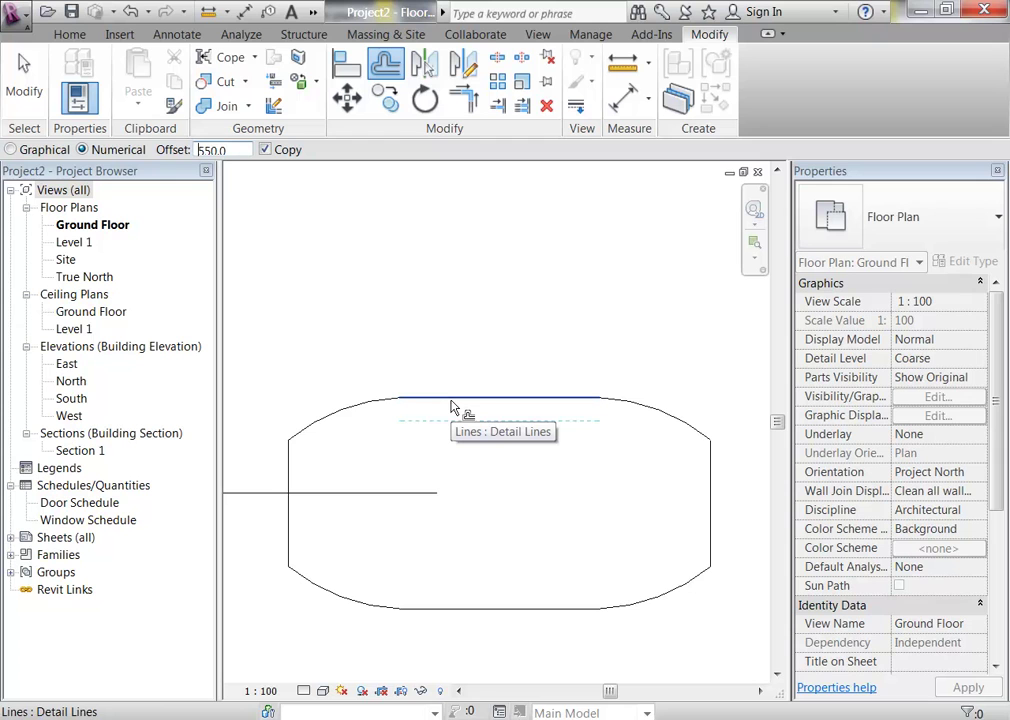
double_click(234, 146)
text(600)
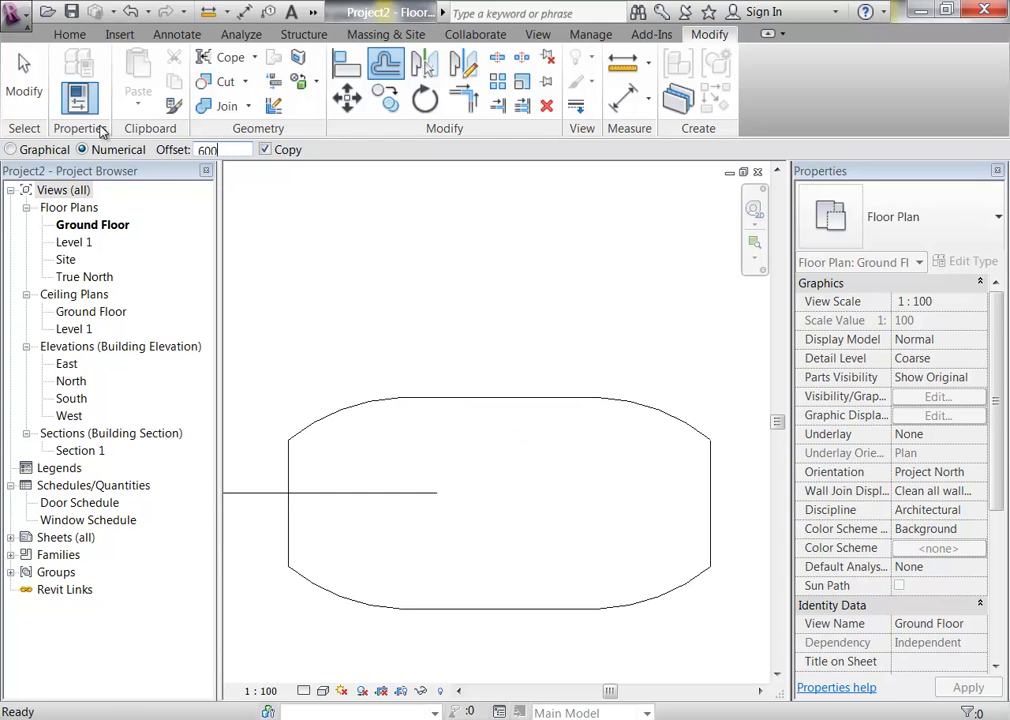
click(468, 400)
click(342, 418)
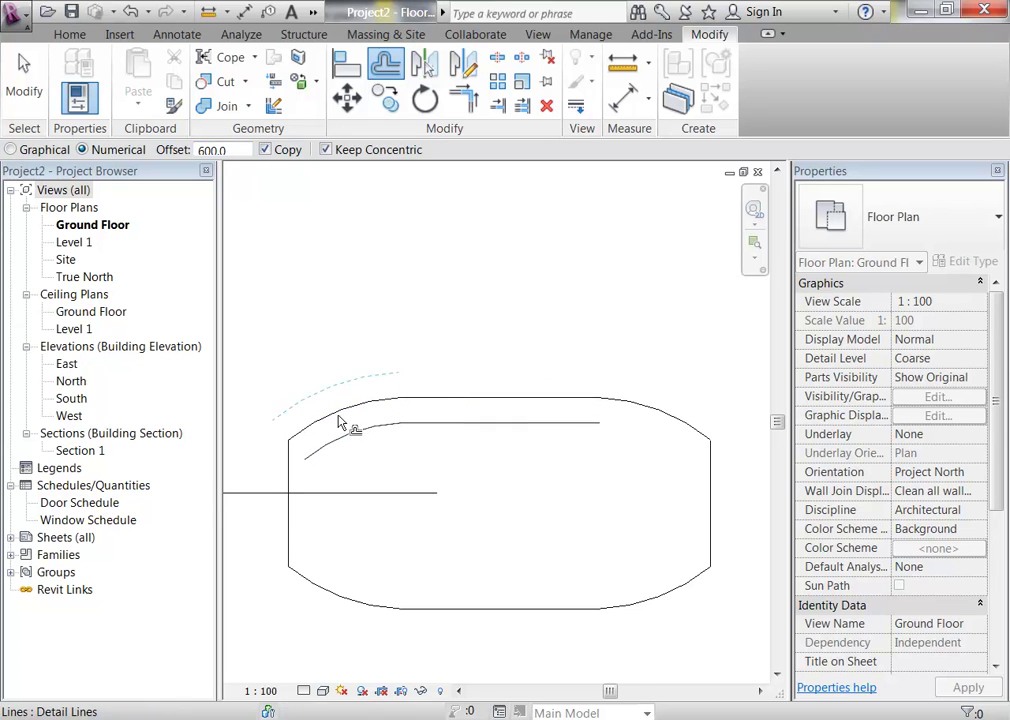
Step: Offset copies of the two vertical lines, the lower horizontal line and the three other arcs 600 mm inward to close the inner outline
click(289, 528)
click(329, 594)
click(449, 610)
click(655, 597)
click(709, 535)
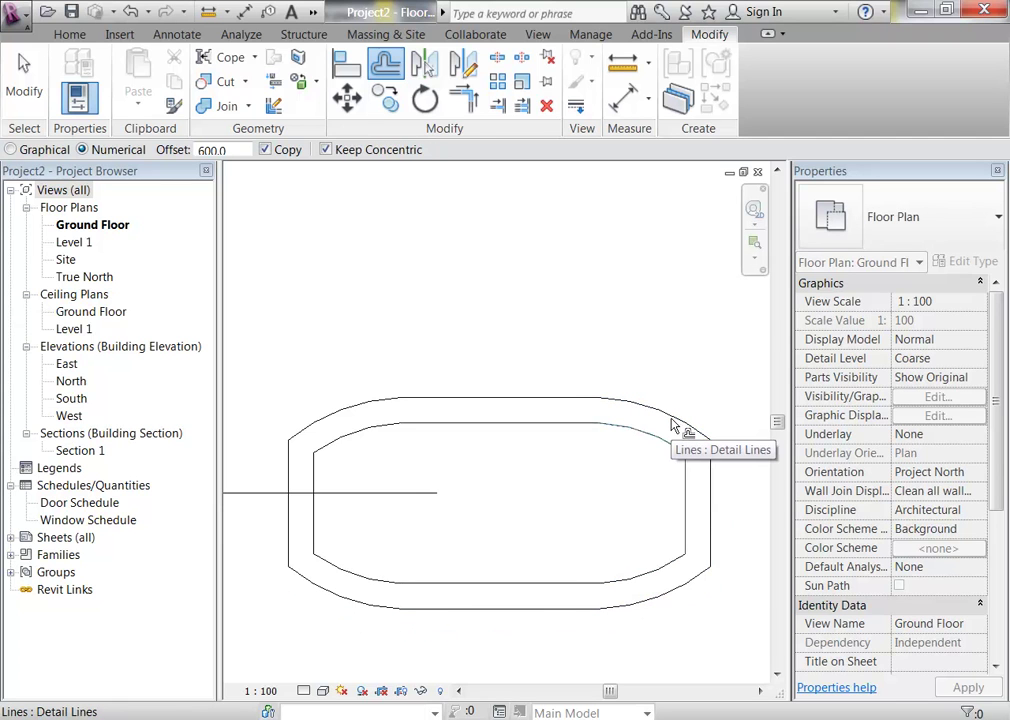
click(672, 425)
key(Escape)
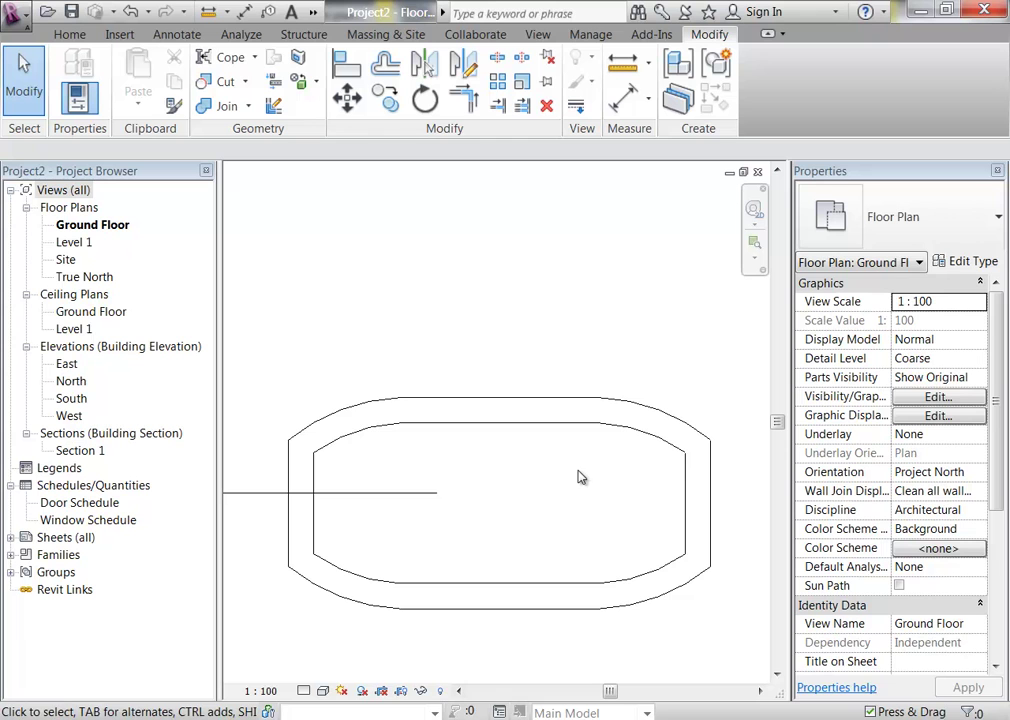
Step: Move the upper horizontal lines and upper arcs of both outlines straight down 800 mm
drag(262, 333, 755, 525)
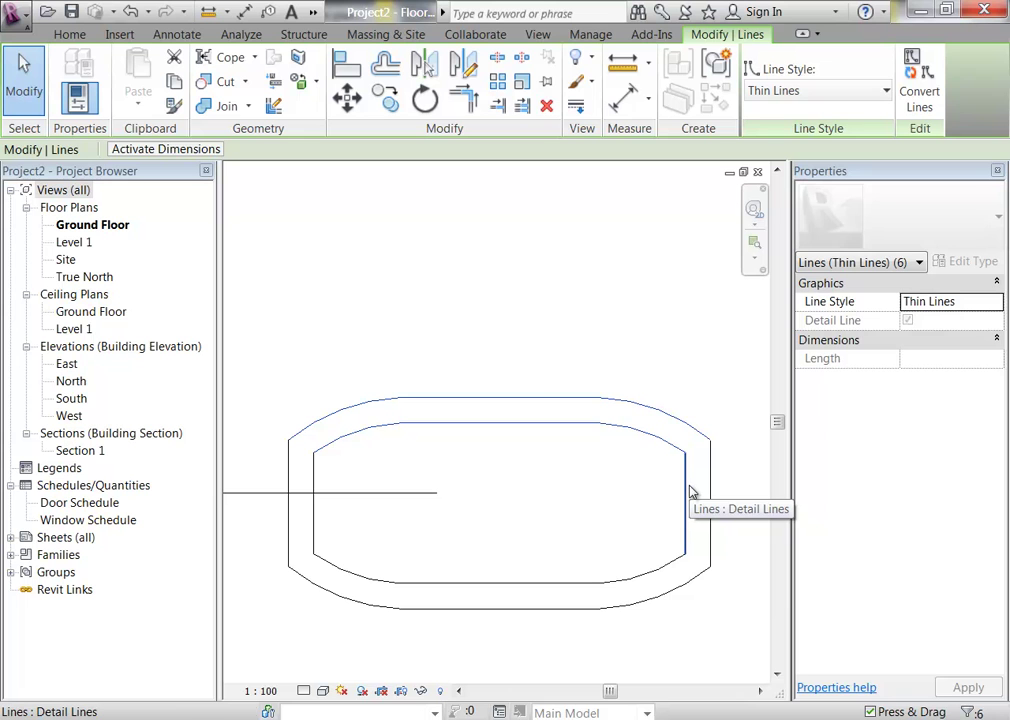
click(347, 97)
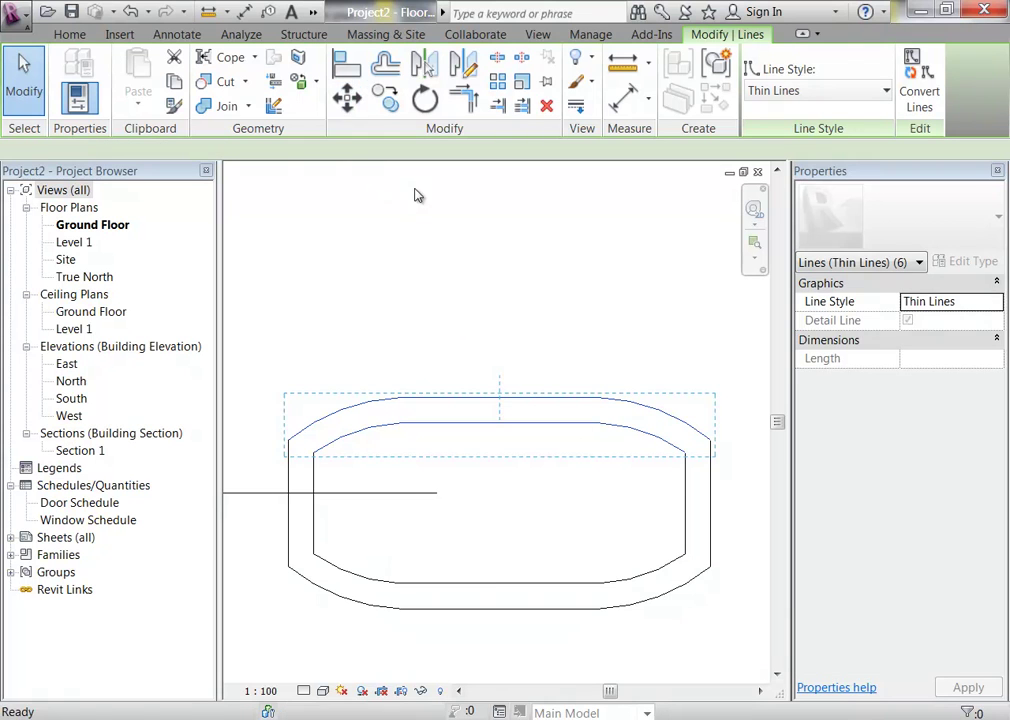
click(466, 242)
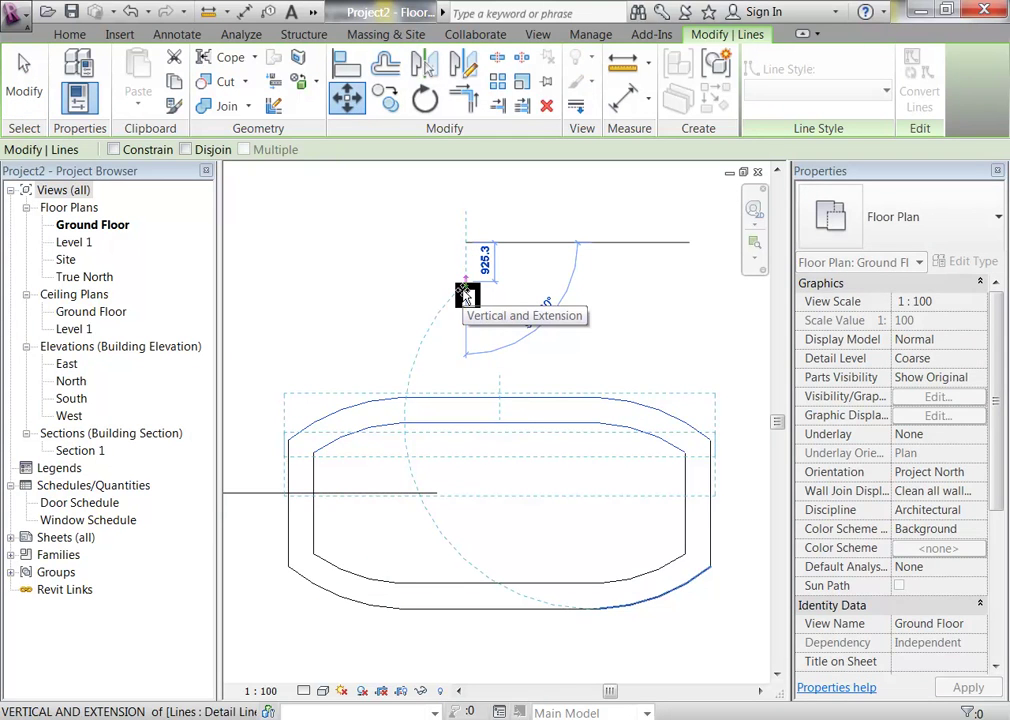
text(80)
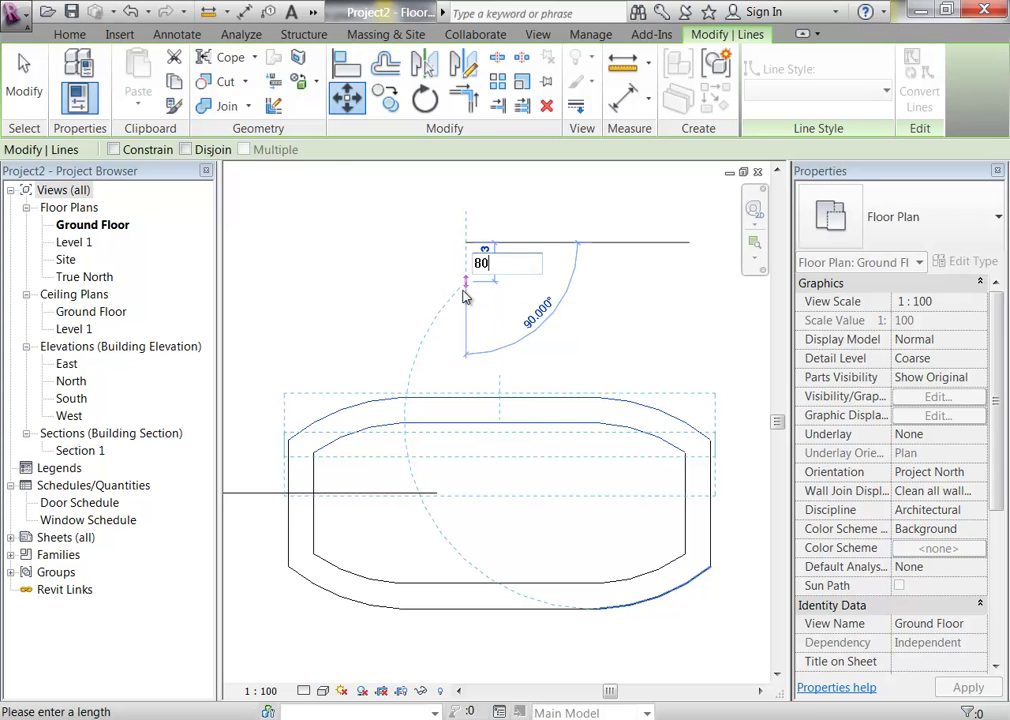
text(0)
key(Return)
key(Escape)
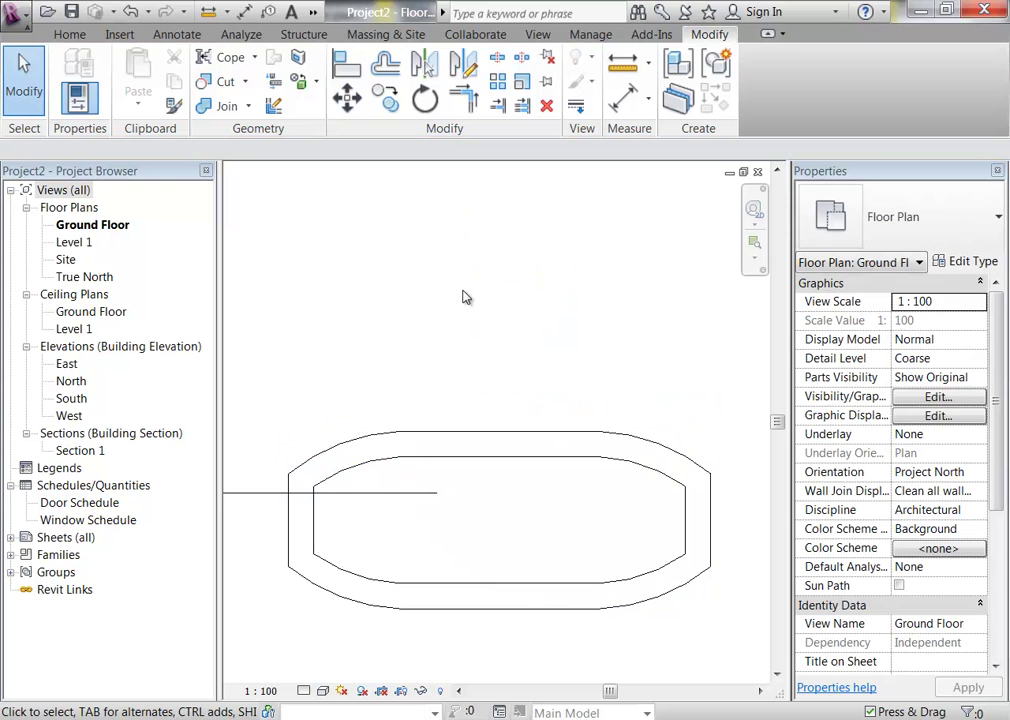
Step: Try to move the right vertical lines and right arcs of both outlines 2000 mm horizontally to the left
drag(523, 347, 757, 654)
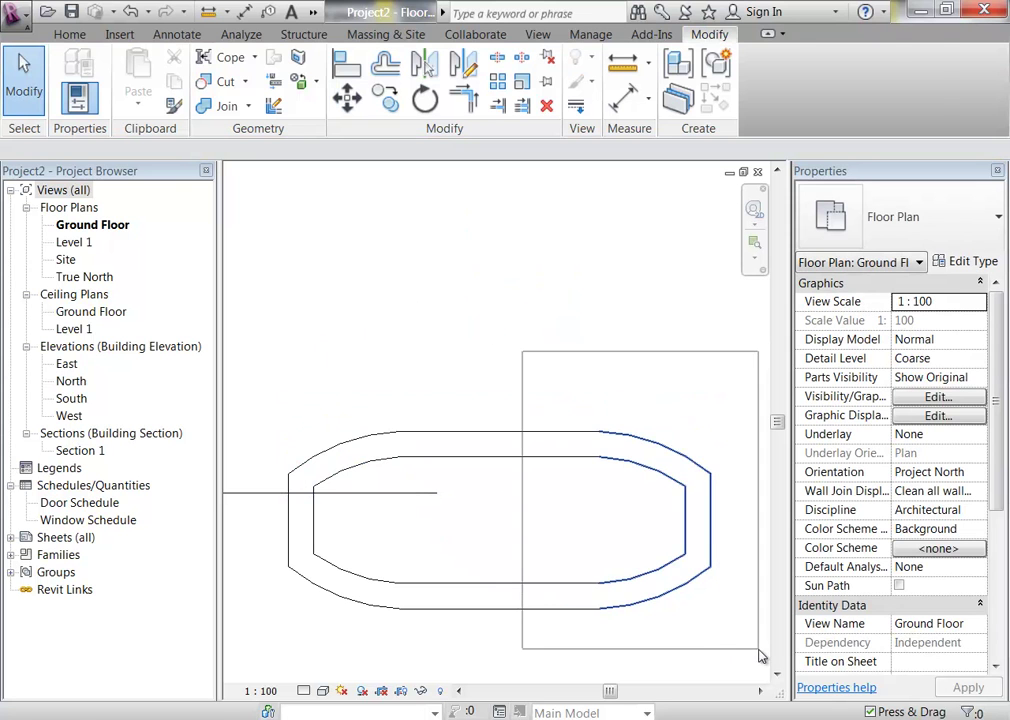
click(347, 96)
click(614, 290)
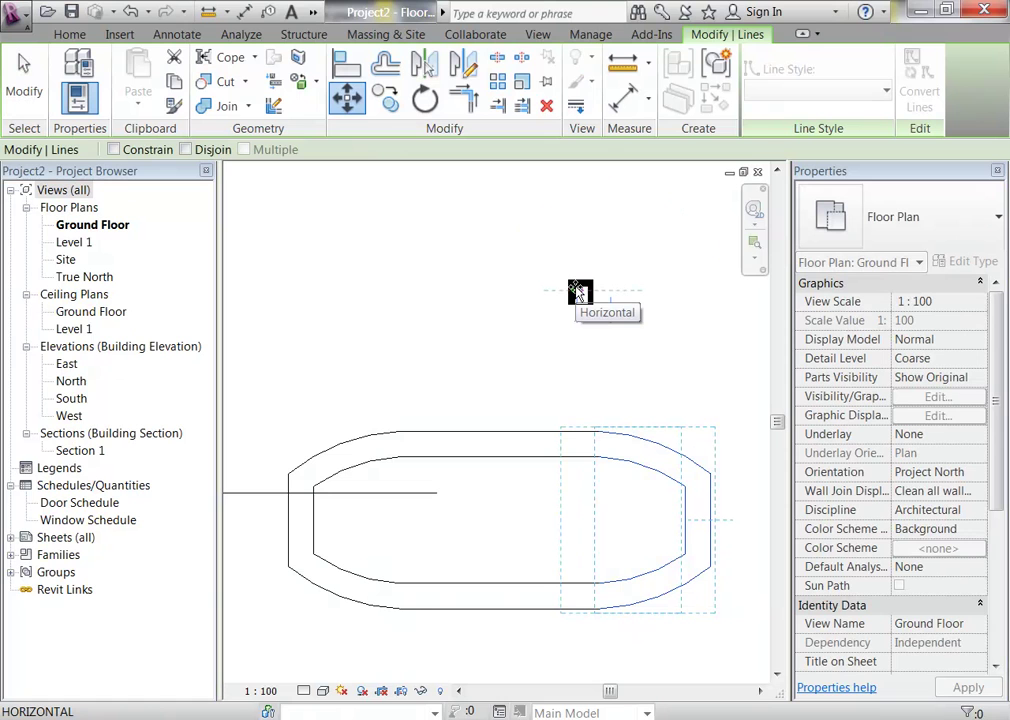
text(2000)
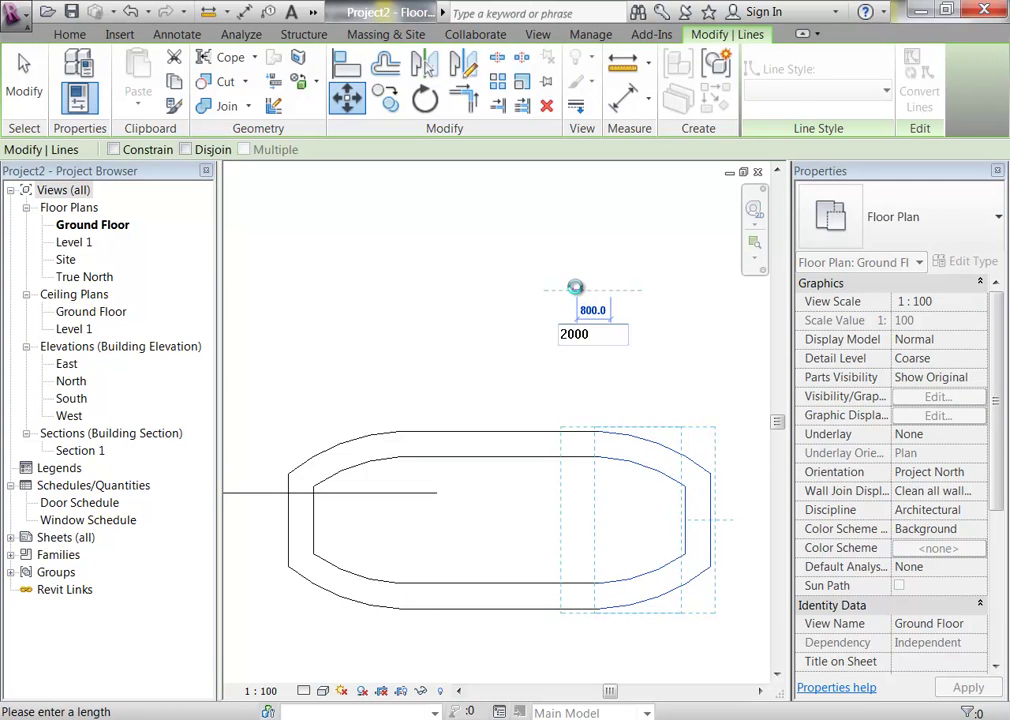
key(Return)
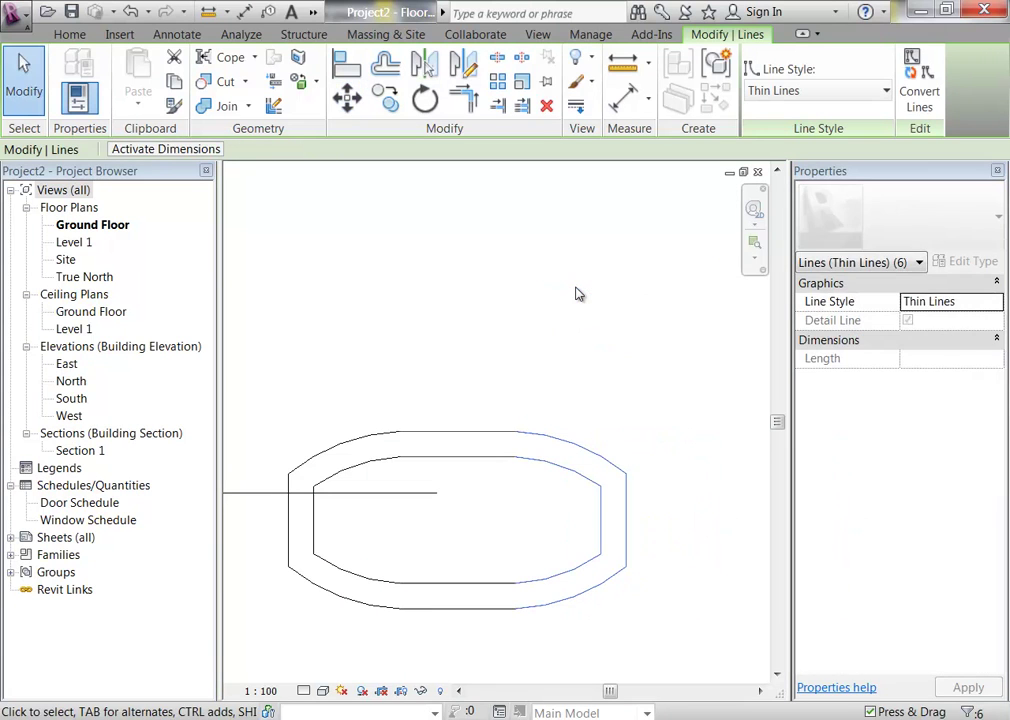
key(Escape)
Step: Move the right vertical lines and right arcs of both outlines 1000 mm horizontally to the left
drag(523, 334, 735, 668)
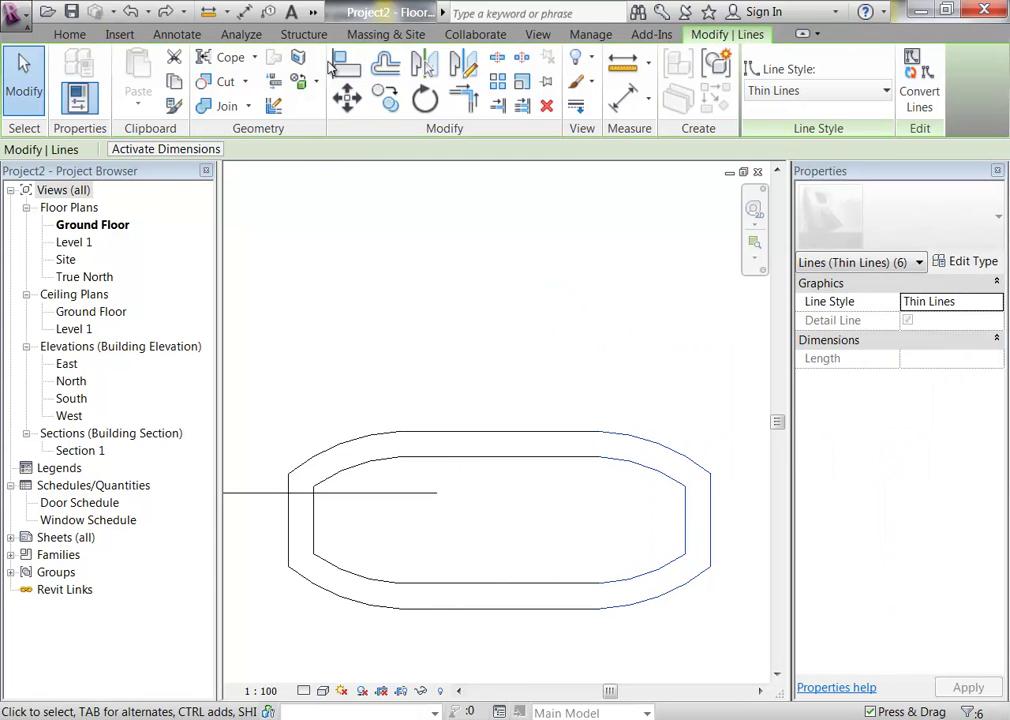
key(m)
key(v)
click(557, 352)
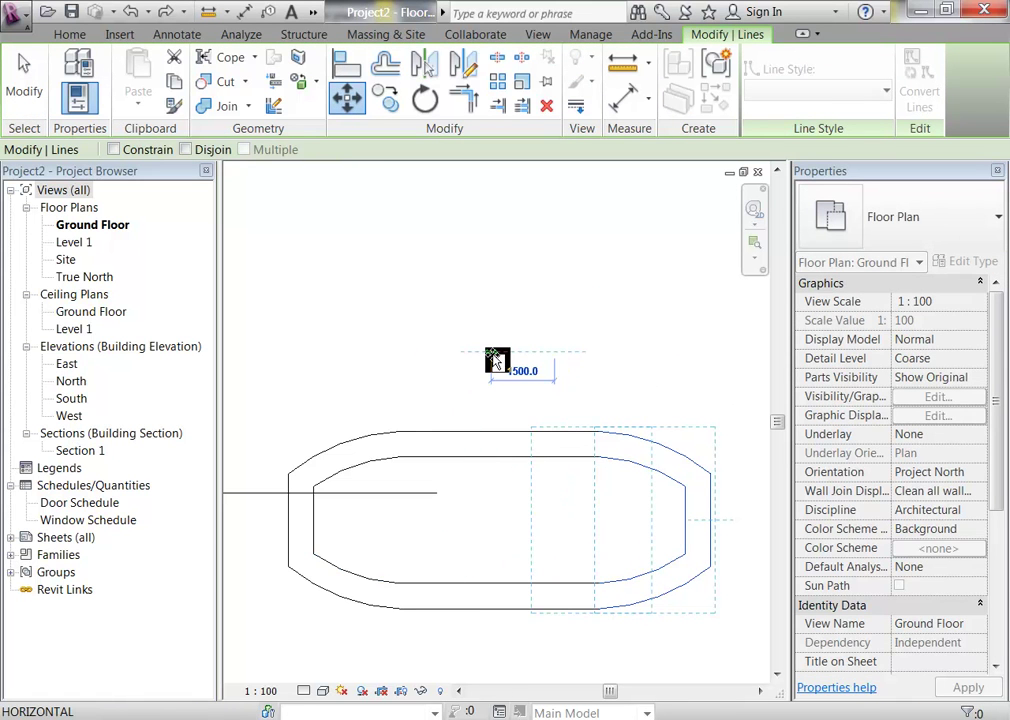
text(1000)
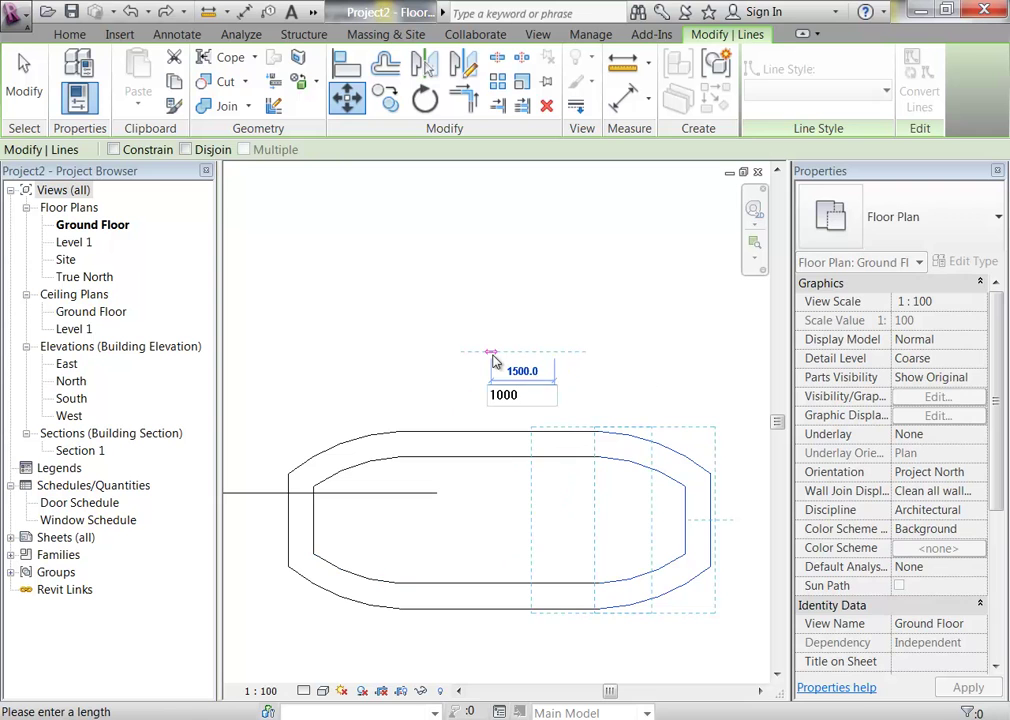
key(Return)
key(Escape)
scroll(460, 344, down, 1)
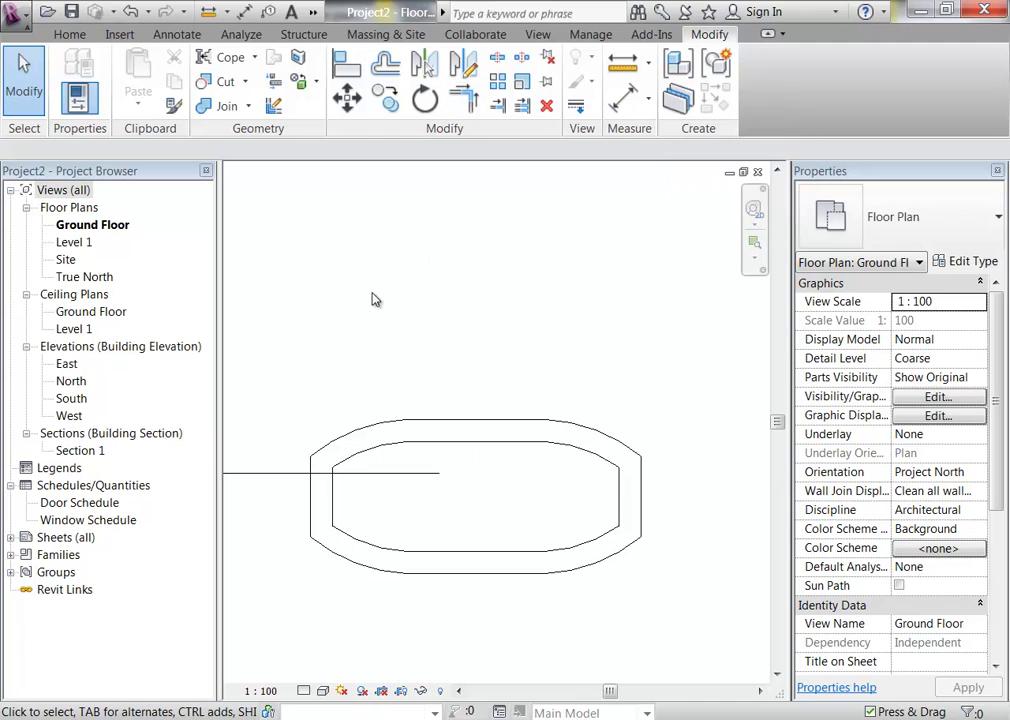
click(180, 34)
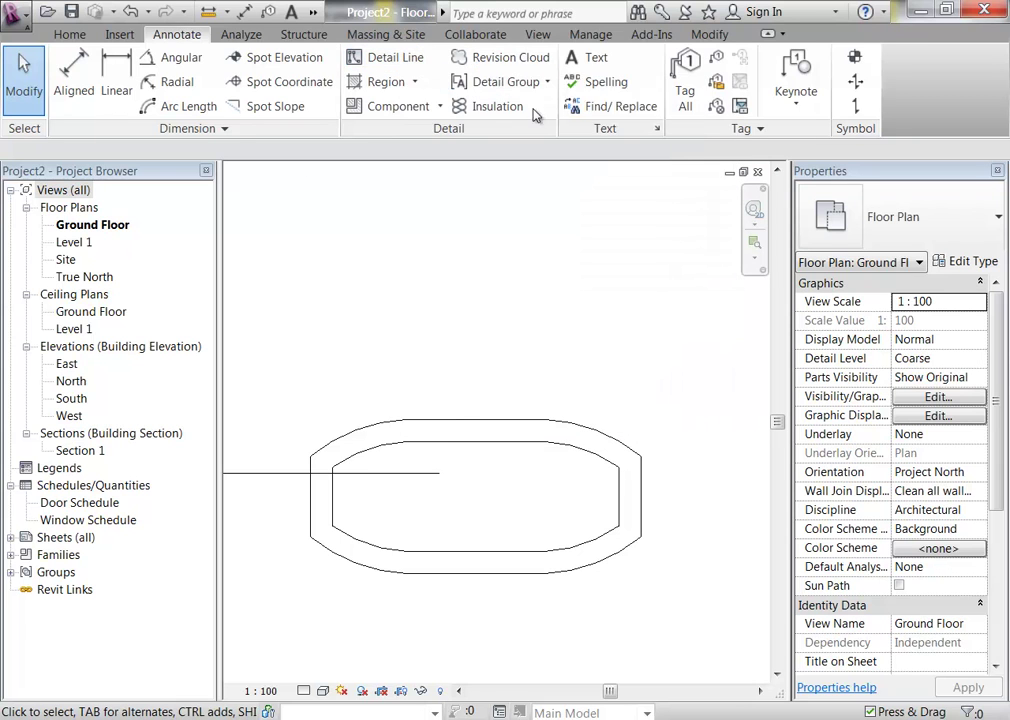
click(709, 34)
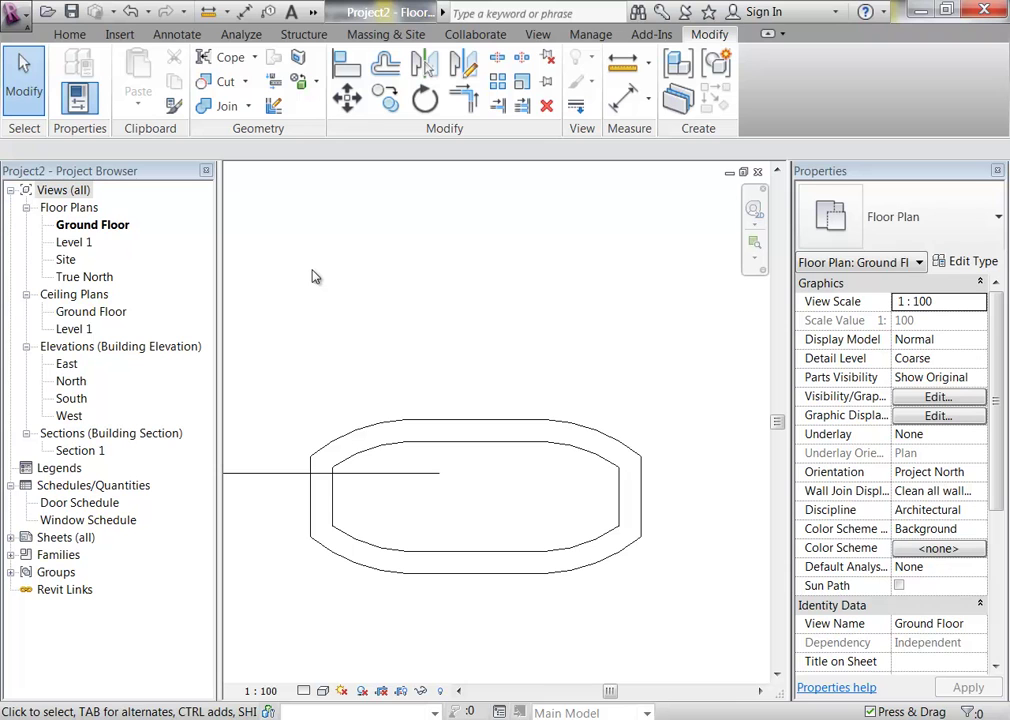
scroll(507, 532, up, 3)
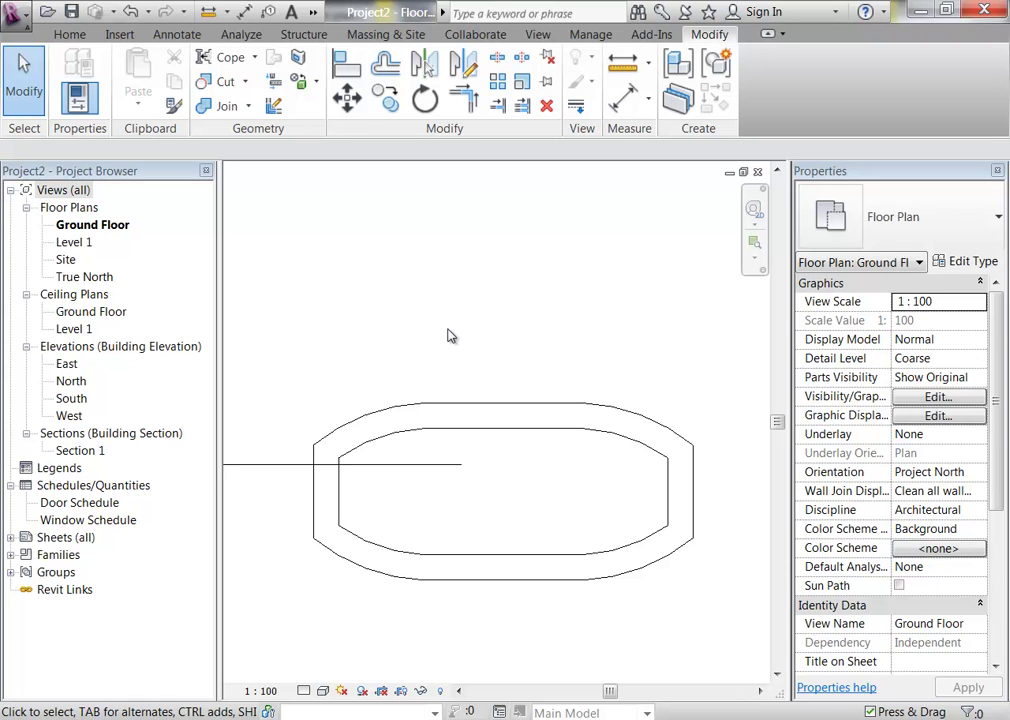
scroll(455, 430, up, 3)
scroll(455, 352, up, 1)
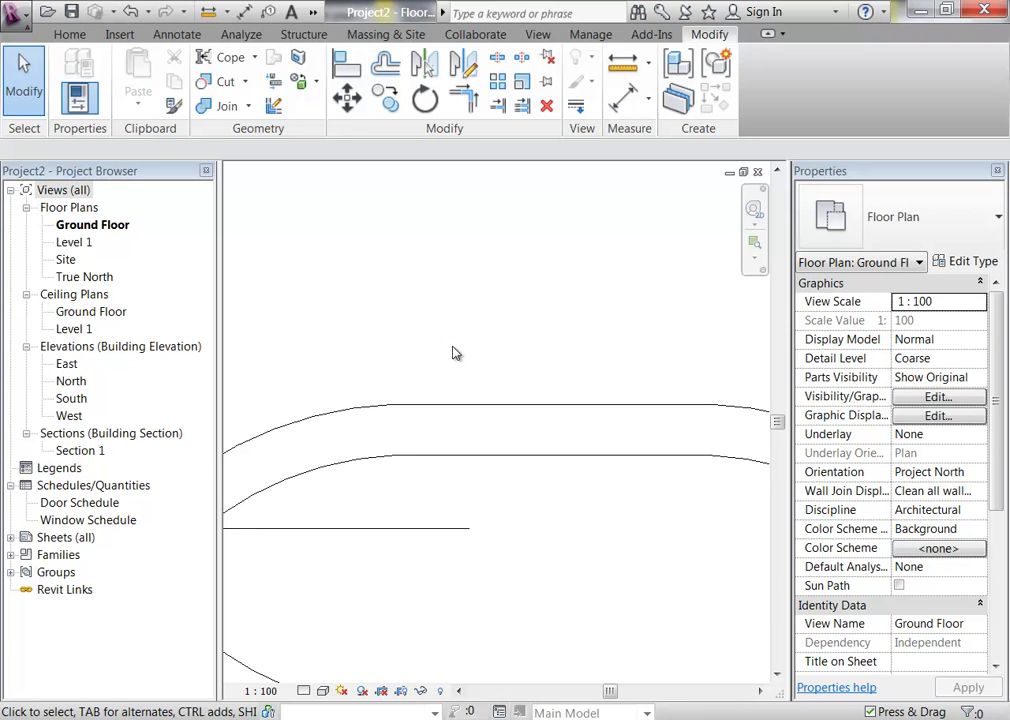
scroll(455, 352, down, 2)
scroll(455, 352, up, 1)
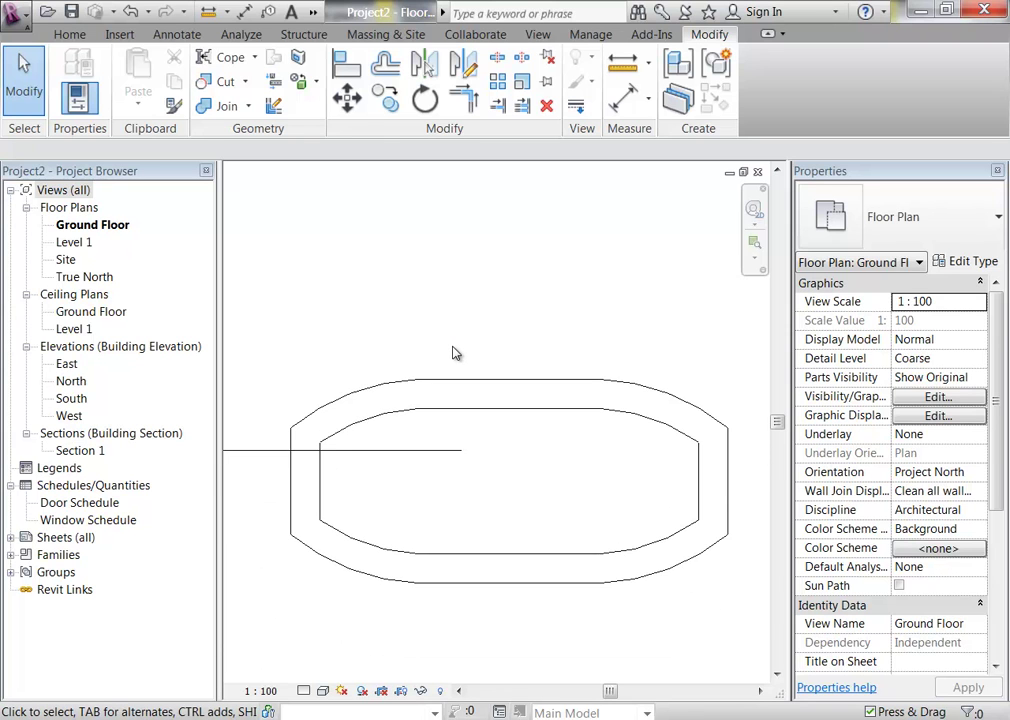
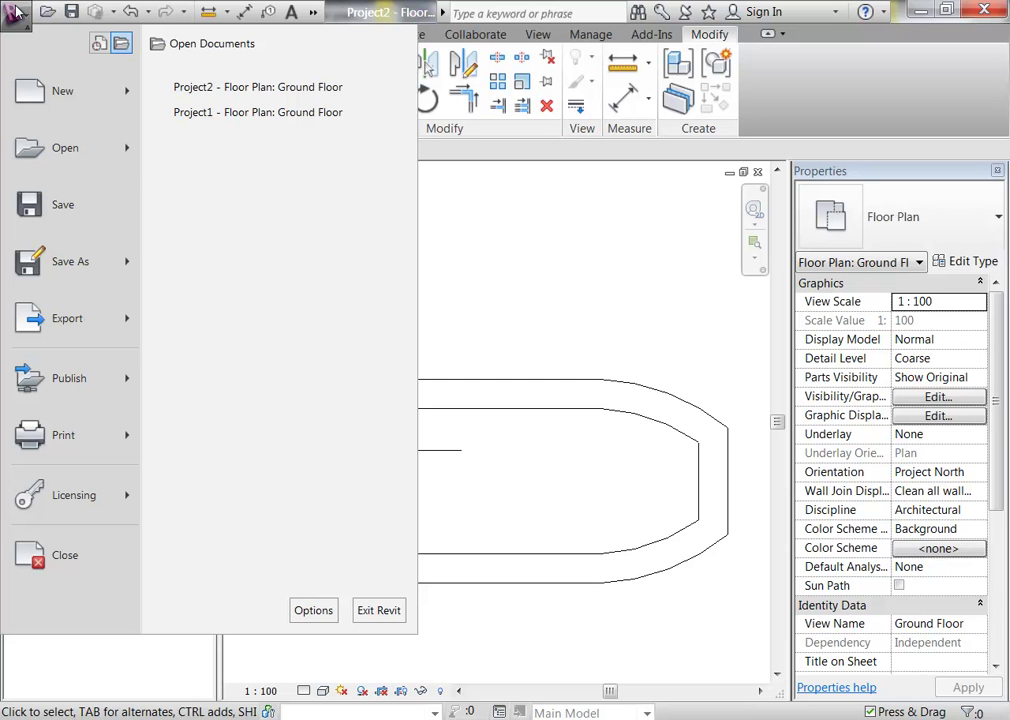
Step: Browse for a file to open in the Metric Default library's Casework folder, down to the Domestic Kitchen subfolder
click(60, 147)
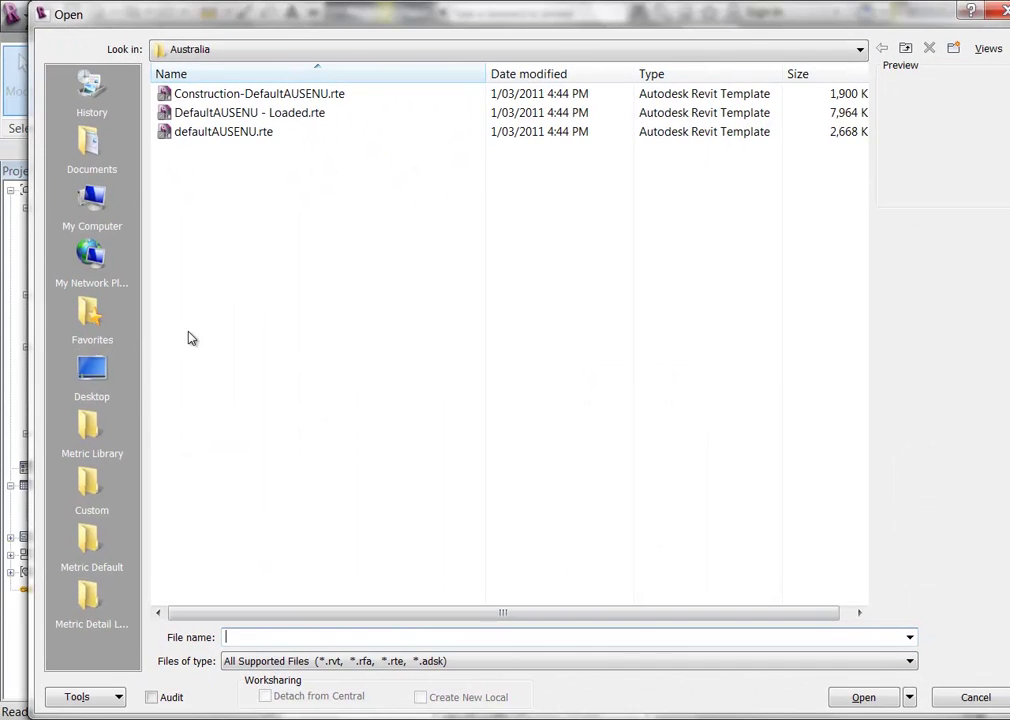
click(89, 438)
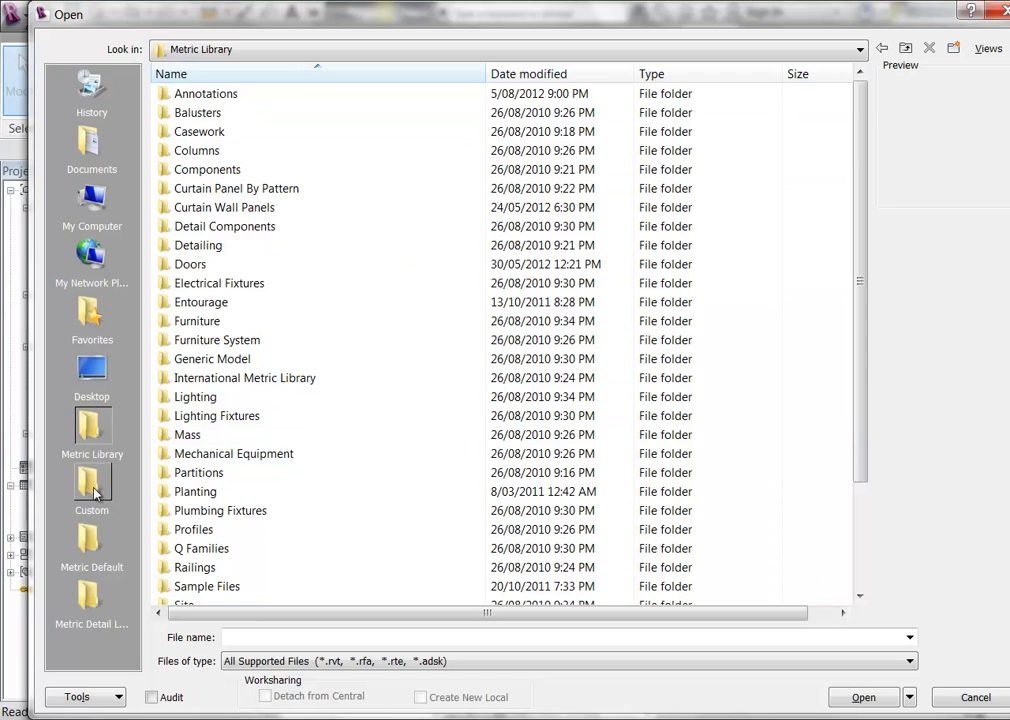
click(94, 566)
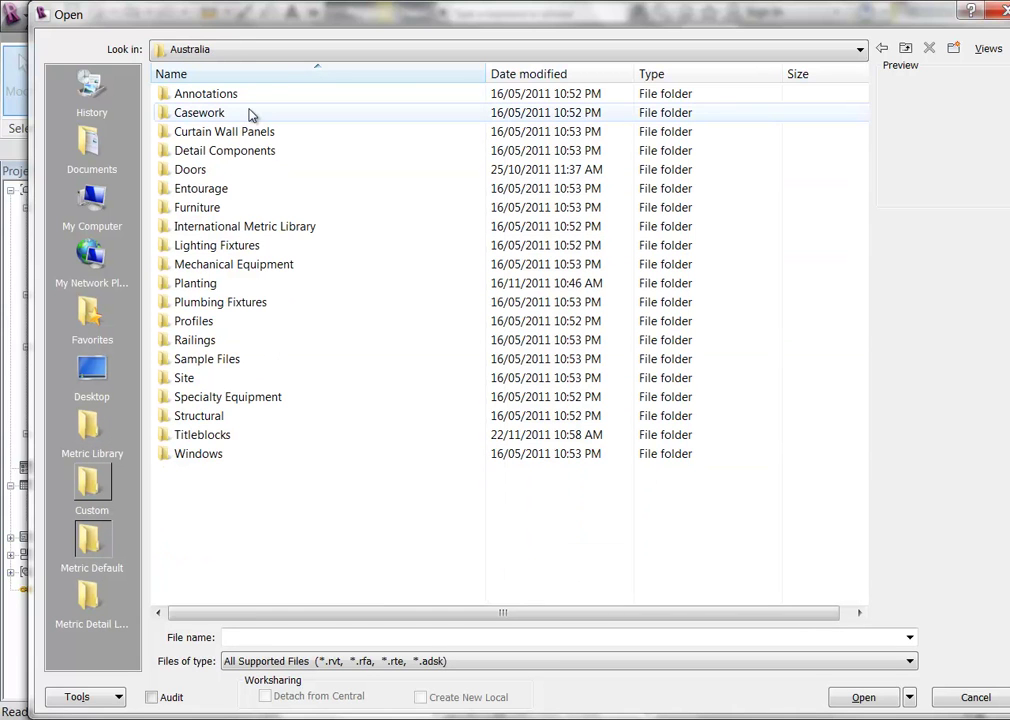
double_click(197, 112)
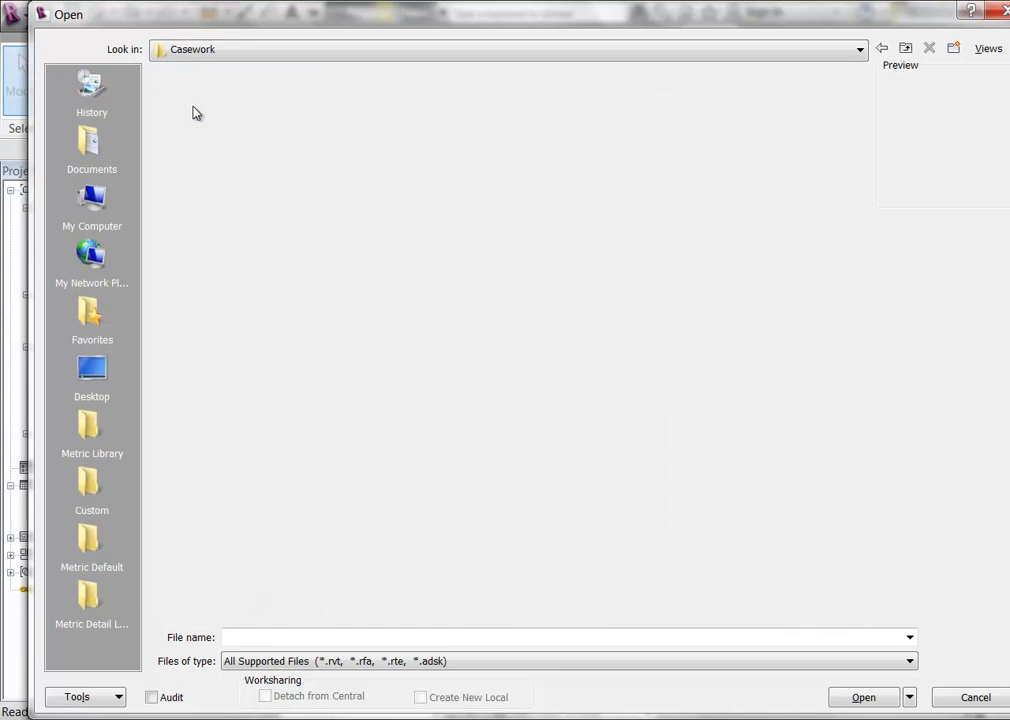
double_click(198, 93)
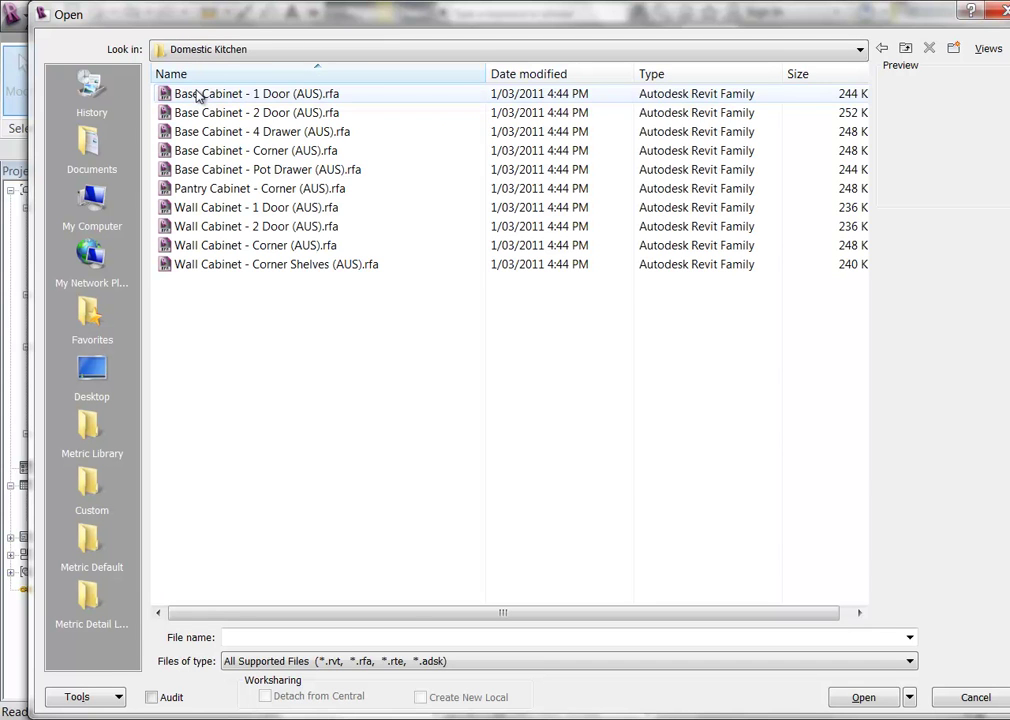
Step: Preview several of the base, pantry and wall cabinet families in the Domestic Kitchen folder without opening any
click(198, 93)
click(246, 112)
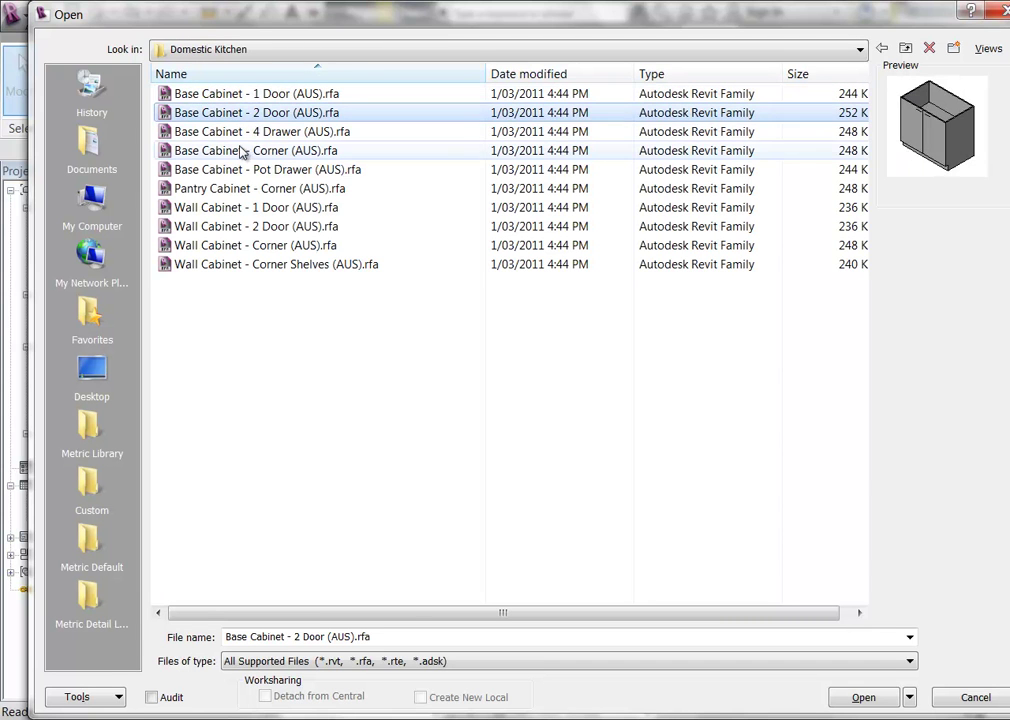
click(219, 132)
click(218, 189)
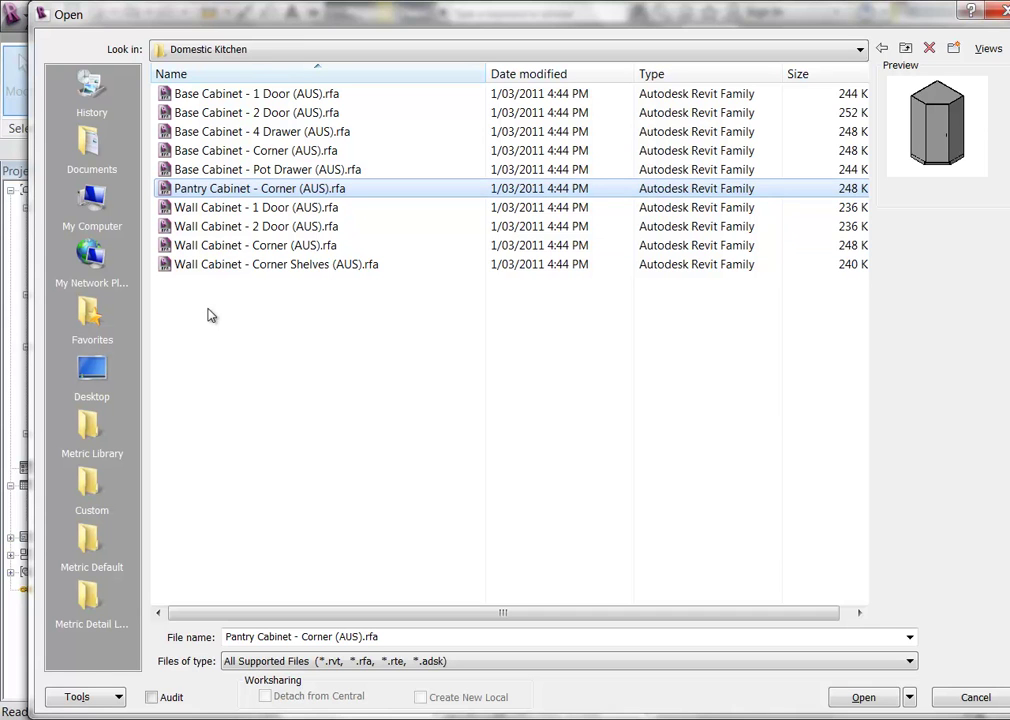
click(248, 207)
click(343, 498)
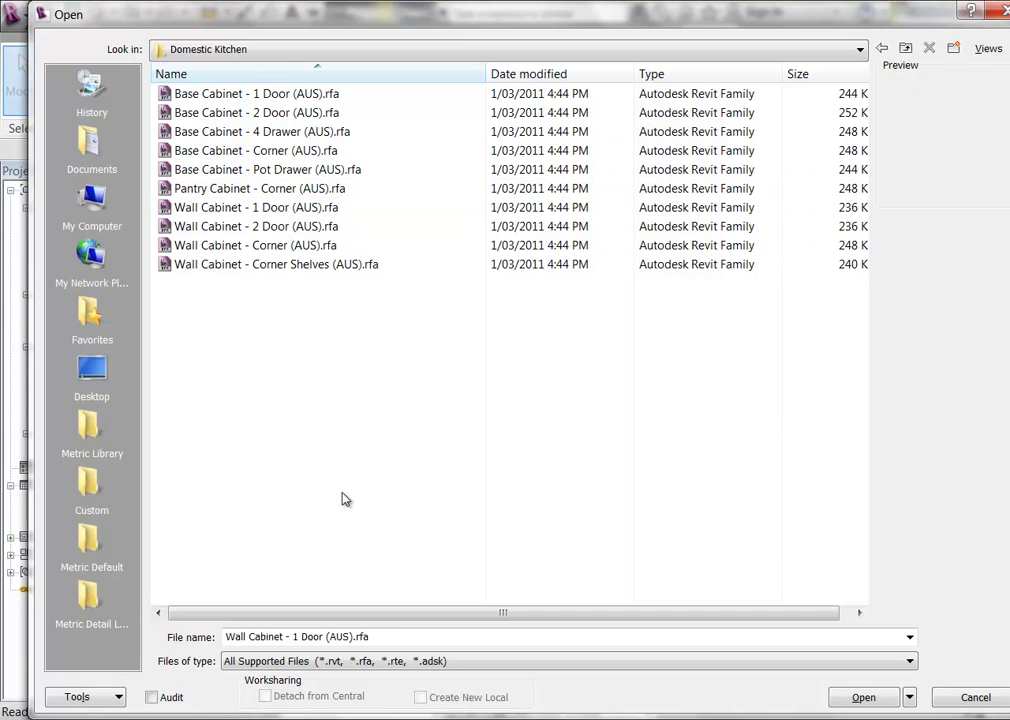
Step: Browse to the Domestic Kitchen folder inside the International Metric Library's Casework folder
click(881, 48)
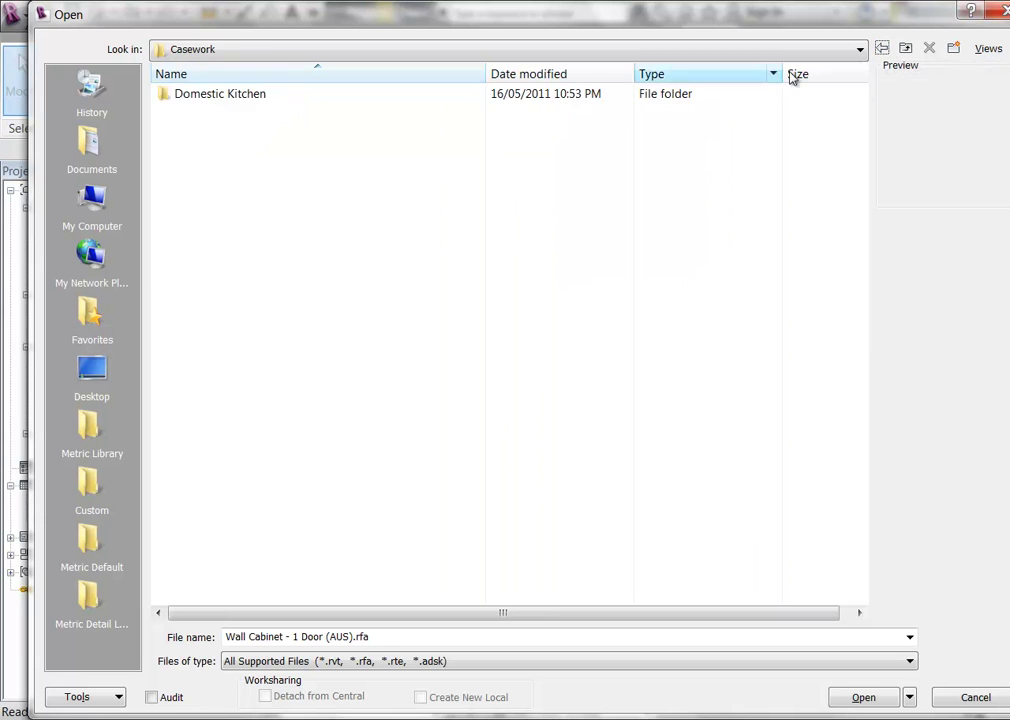
click(904, 47)
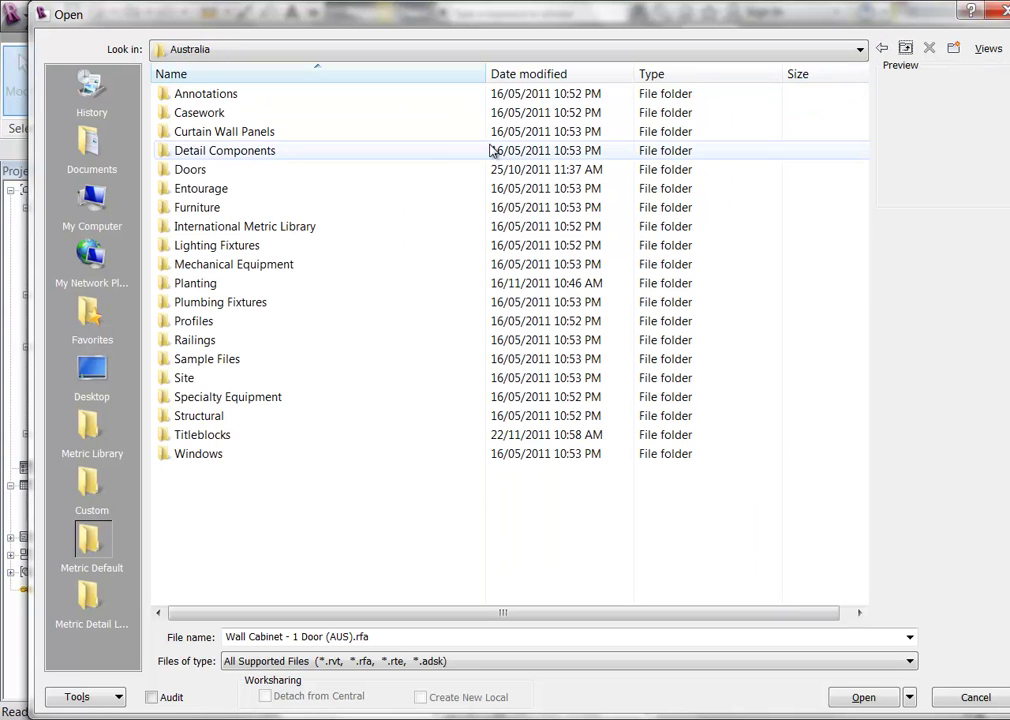
double_click(248, 230)
double_click(226, 131)
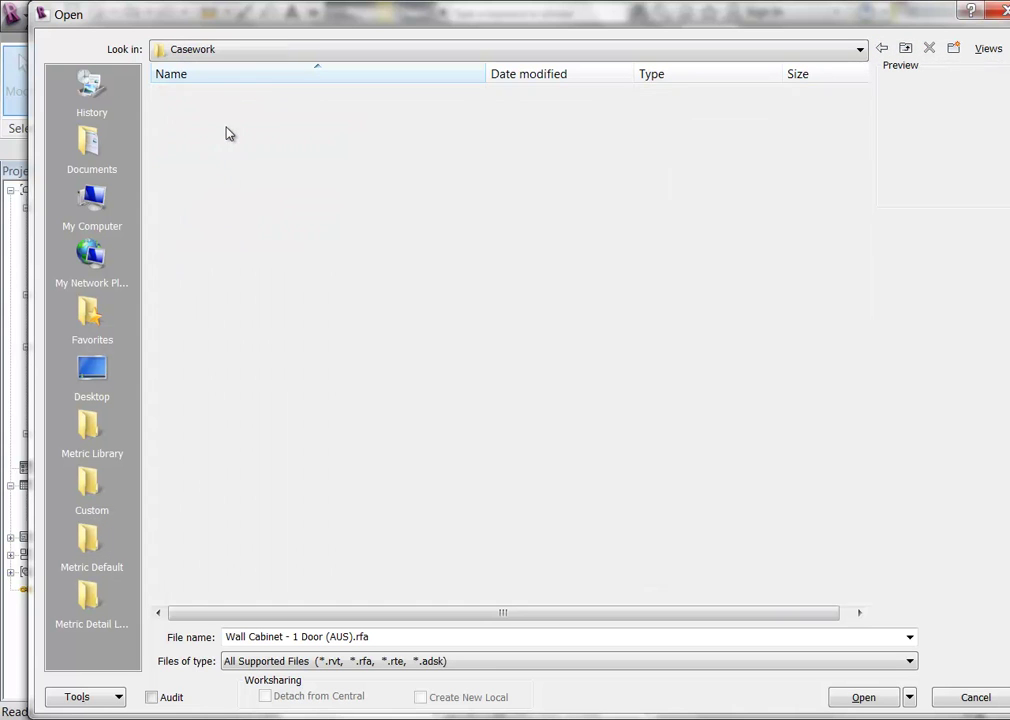
double_click(212, 118)
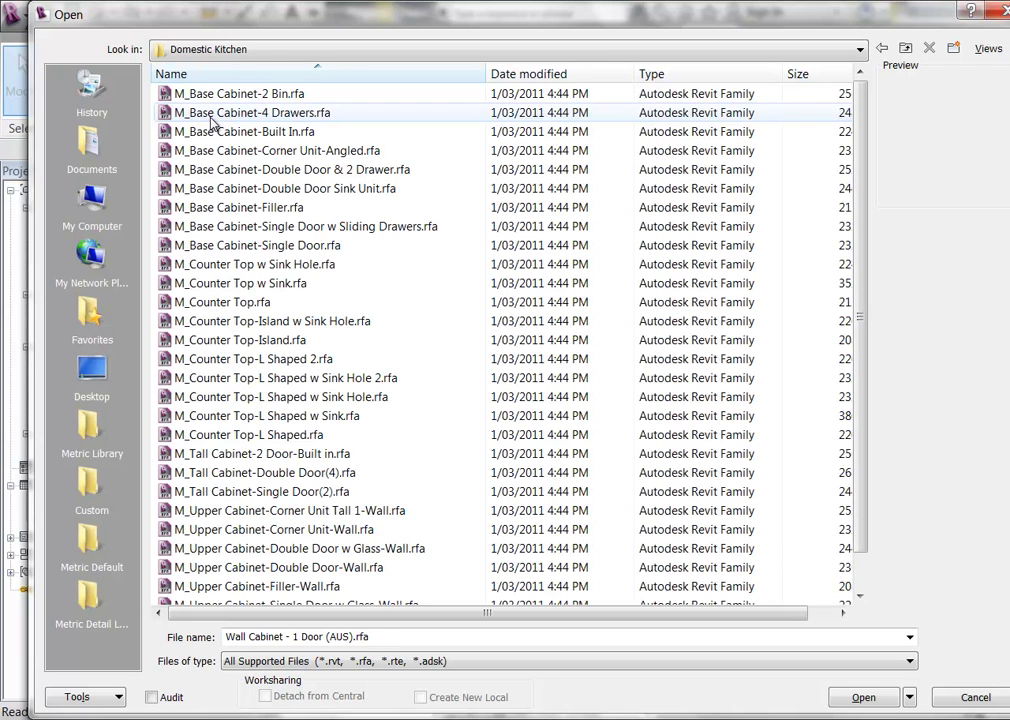
Step: Show the cabinet families as thumbnails, preview the 2 Bin and 4 Drawers base cabinets, and leave the file browser without opening any
click(212, 122)
click(987, 48)
click(945, 107)
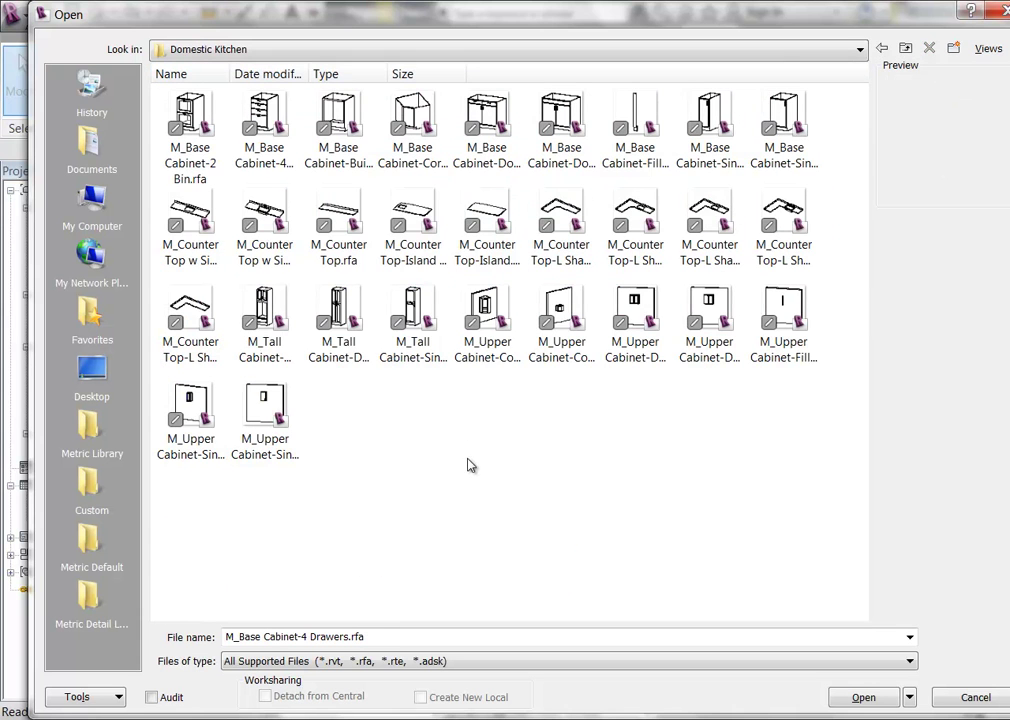
click(190, 130)
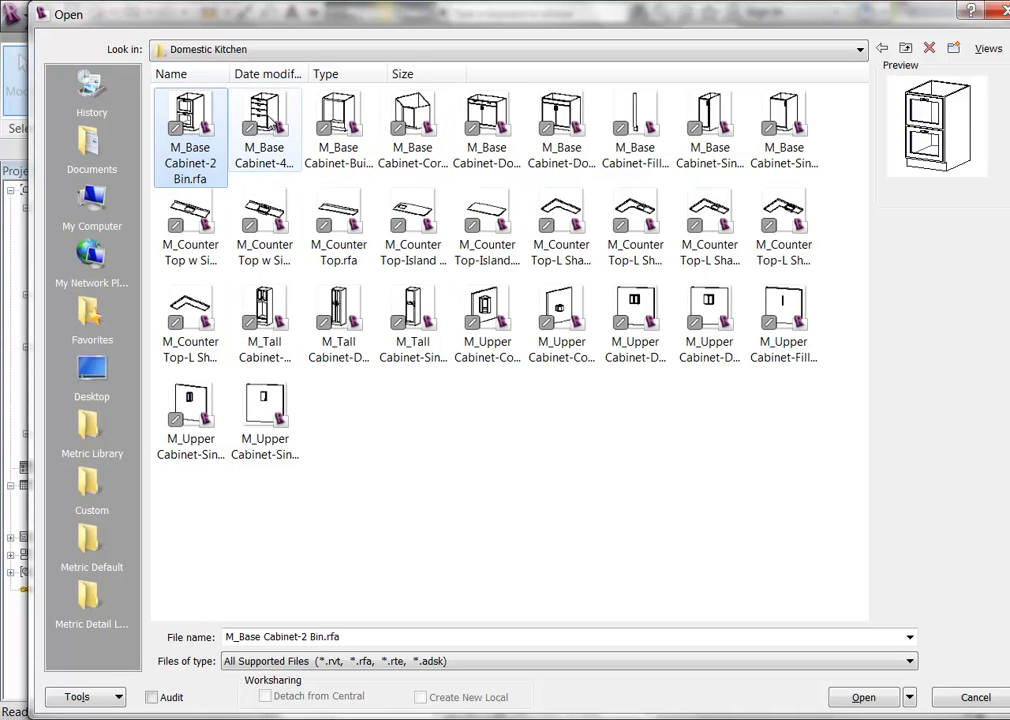
click(266, 125)
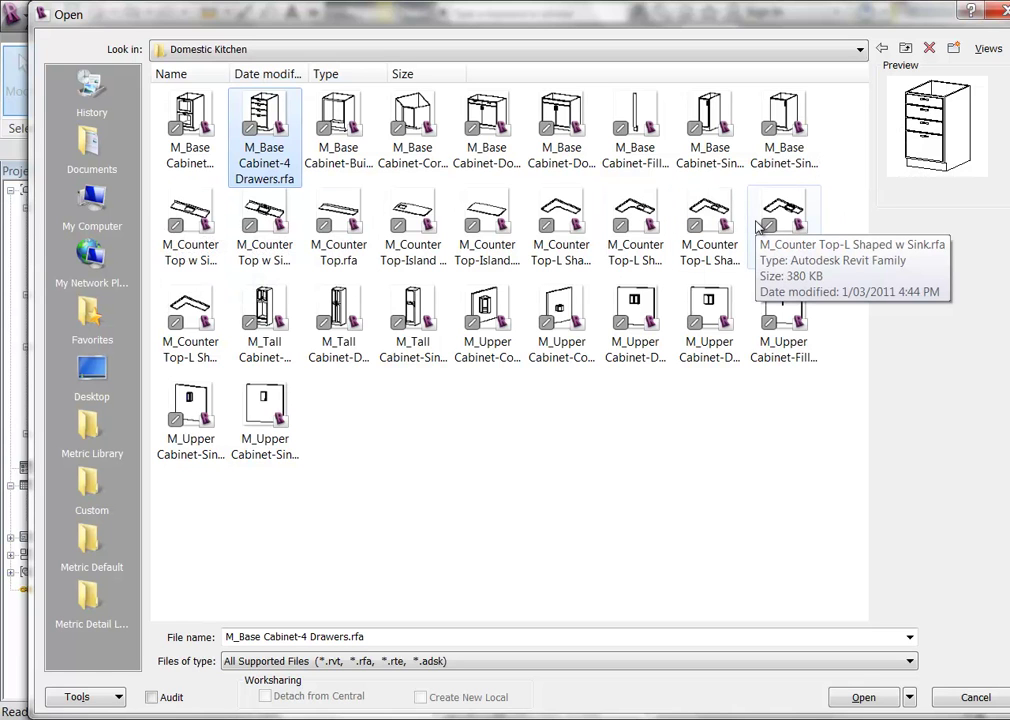
click(962, 700)
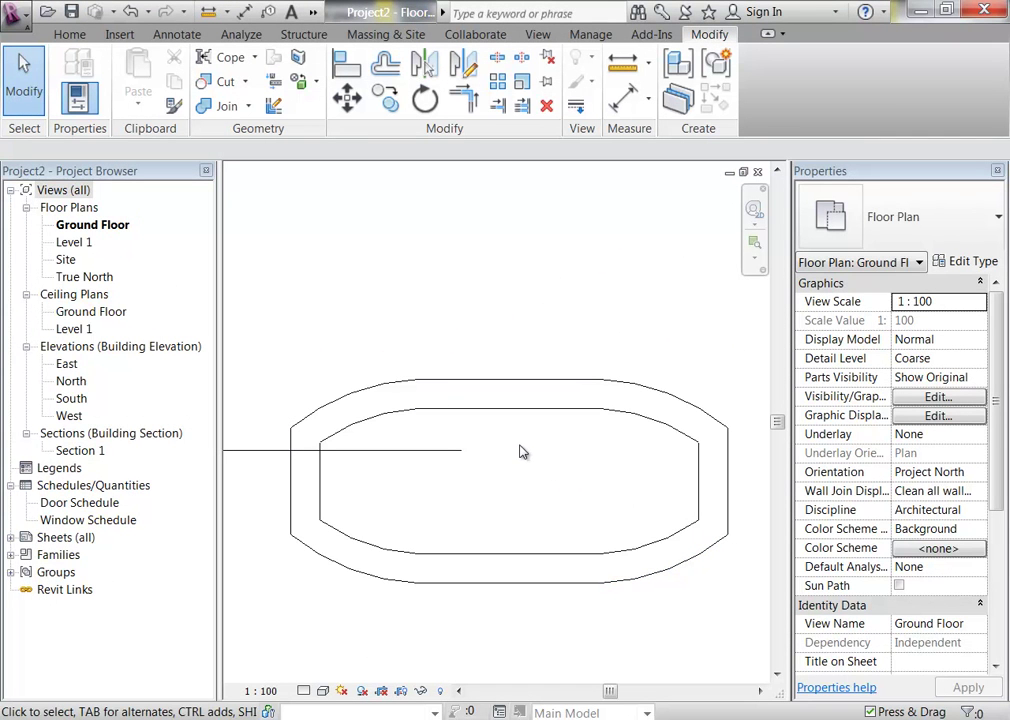
Step: Measure the outer outline's top line from its midpoint to its left endpoint
scroll(521, 452, up, 5)
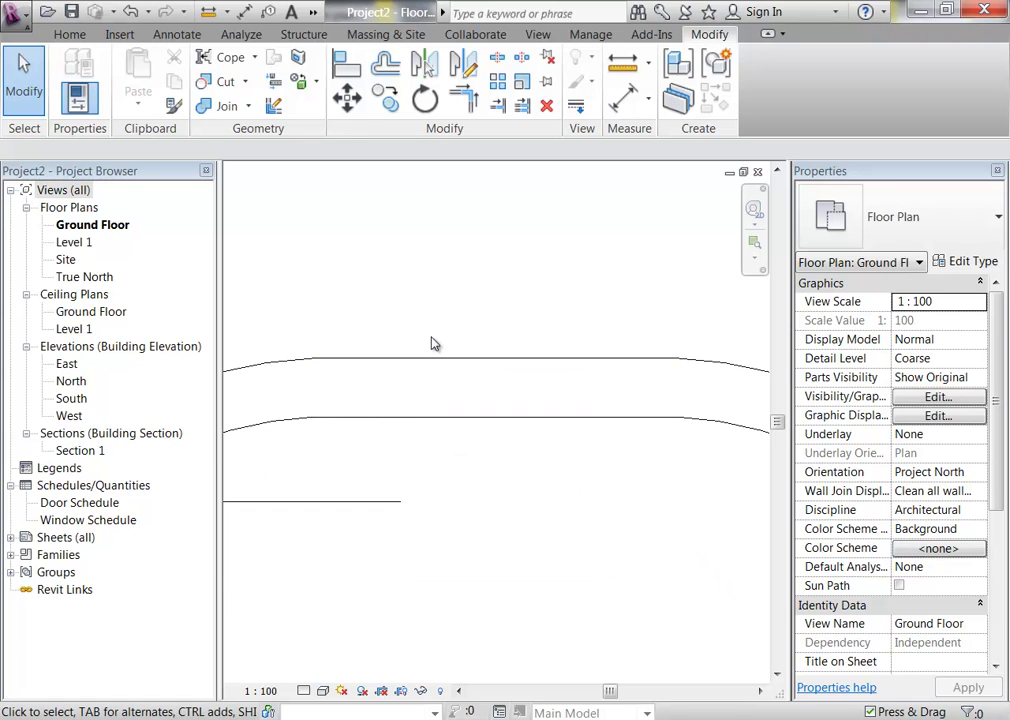
click(622, 64)
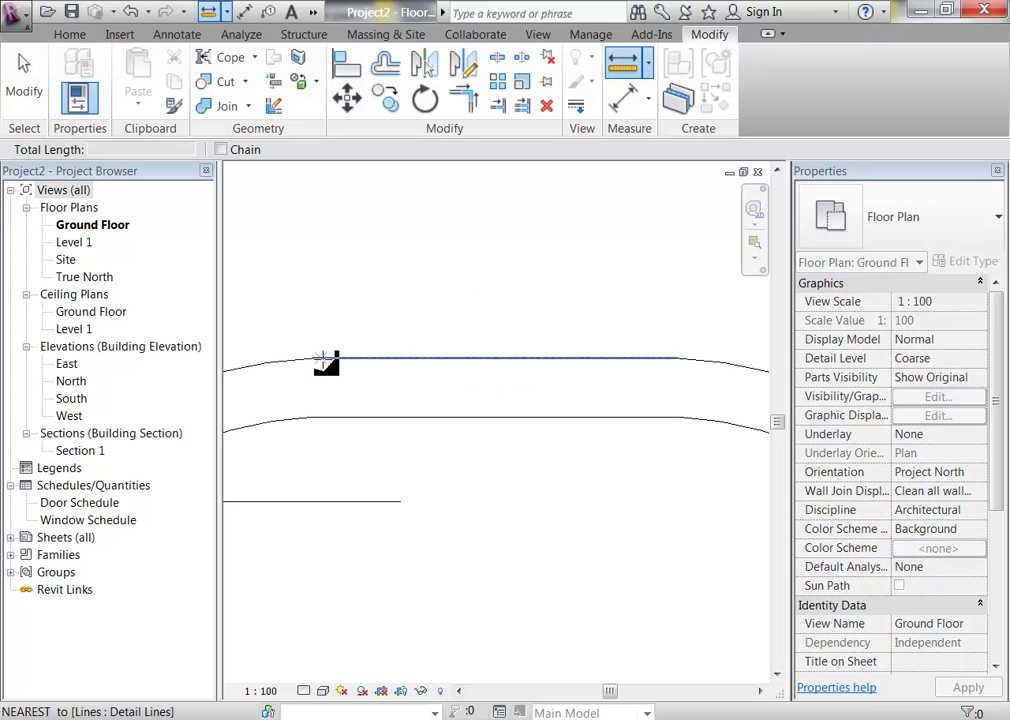
click(495, 357)
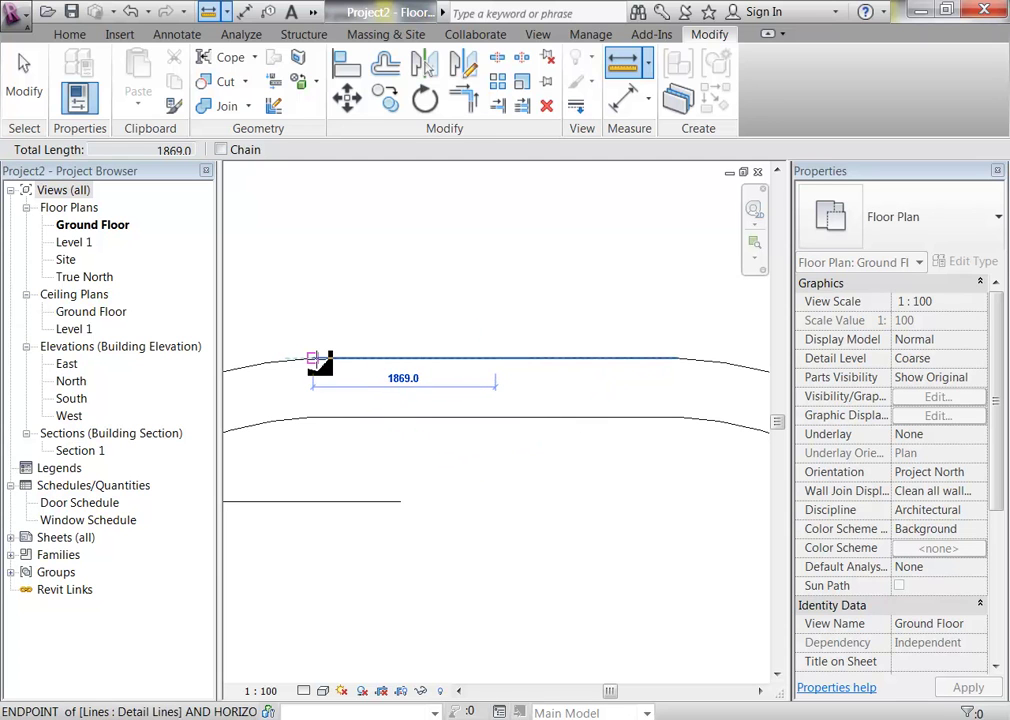
click(314, 357)
key(Escape)
key(Escape)
scroll(408, 343, down, 3)
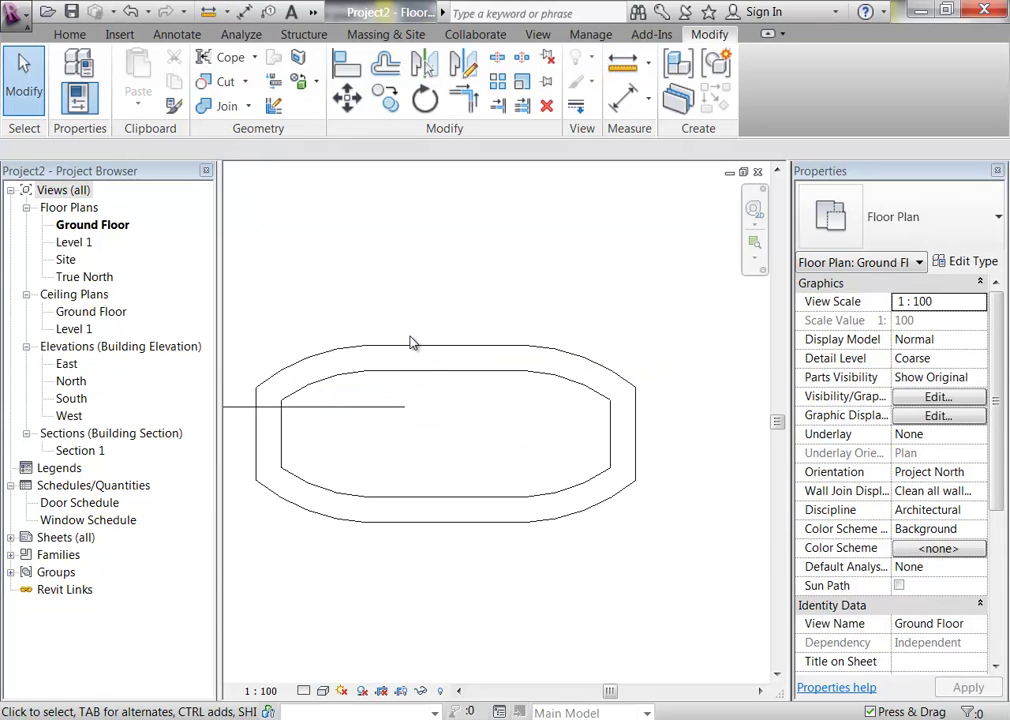
Step: Draw a vertical reference plane through the midpoint of the outer top line, extending above and below both outlines
click(70, 34)
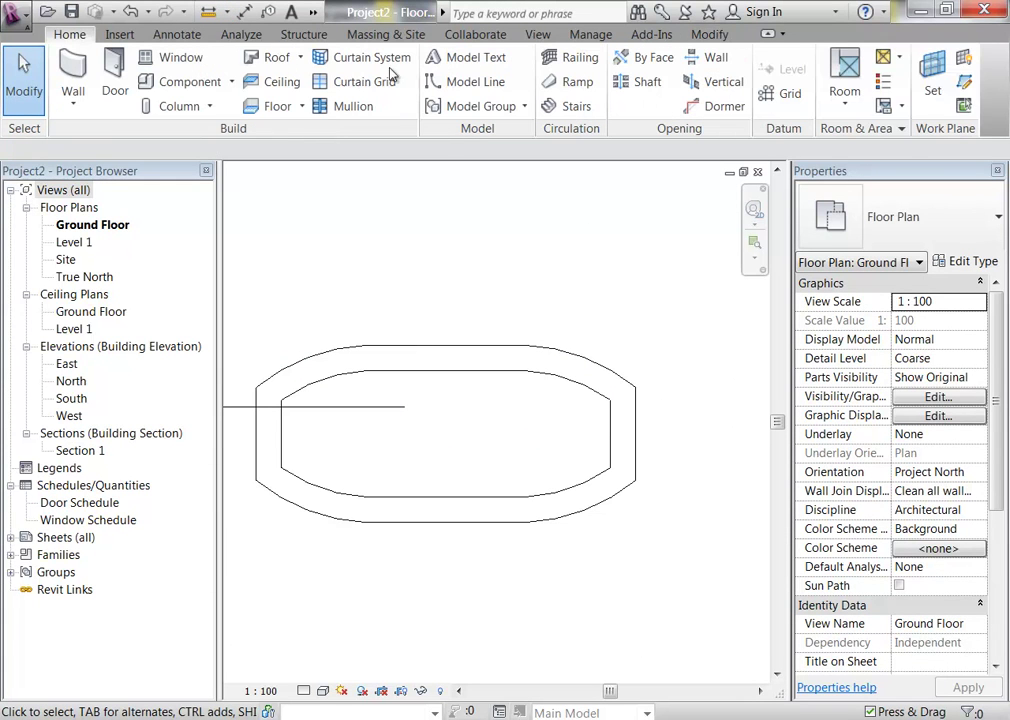
click(964, 82)
click(445, 345)
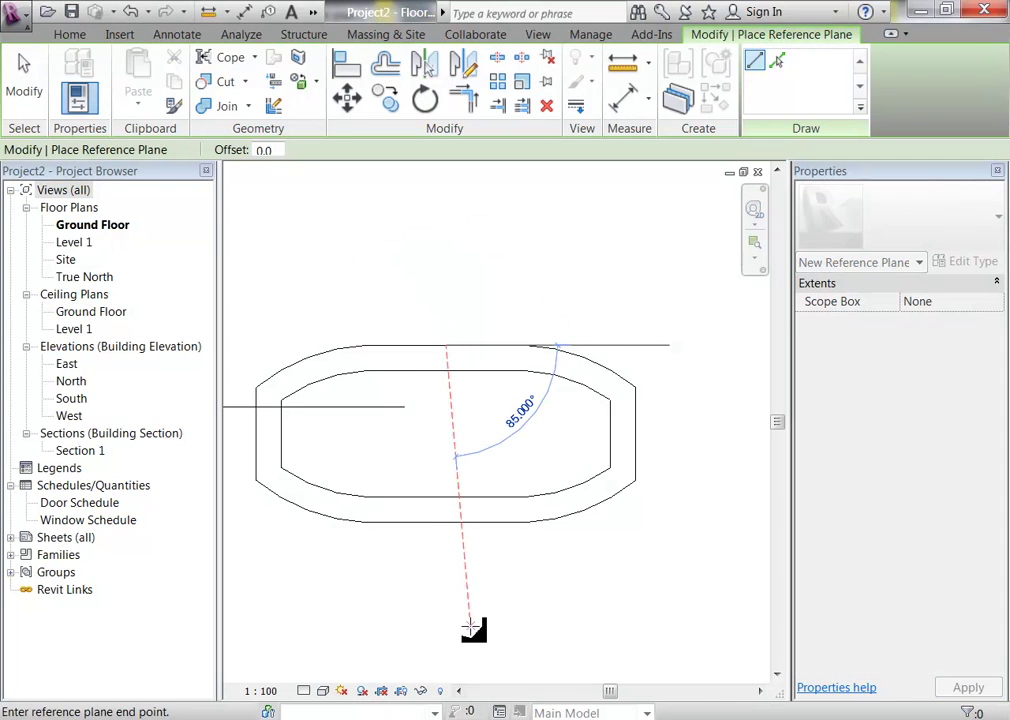
click(445, 578)
key(Escape)
click(447, 350)
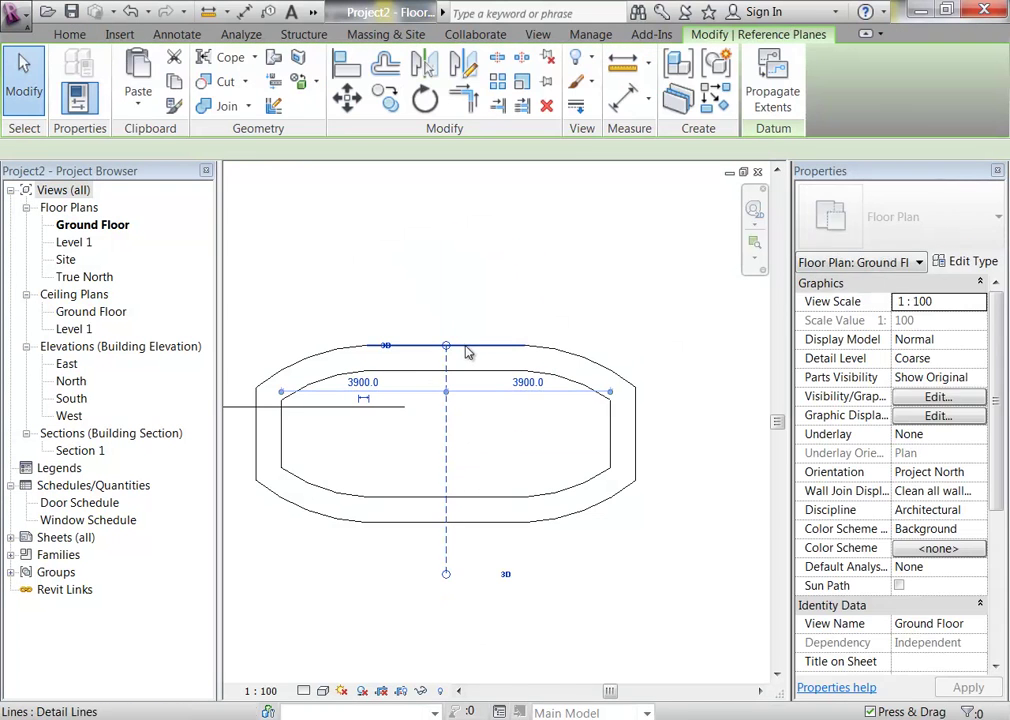
drag(452, 350, 446, 280)
click(332, 278)
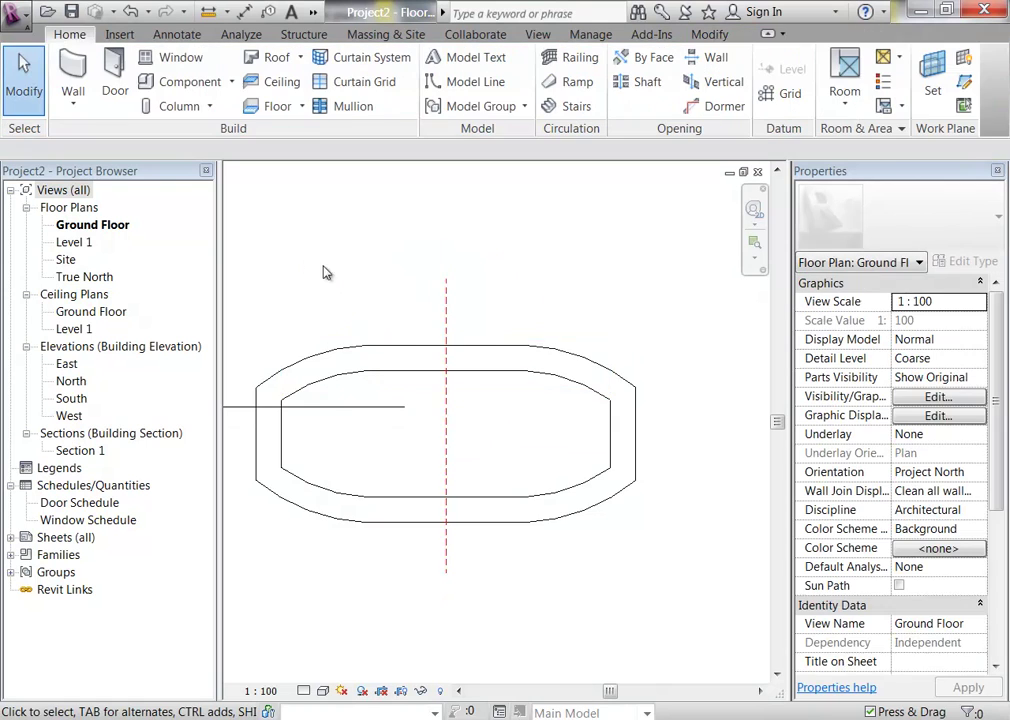
Step: Copy the central reference plane 2000 mm horizontally to the left
middle_drag(325, 271, 385, 272)
scroll(408, 279, up, 1)
click(539, 333)
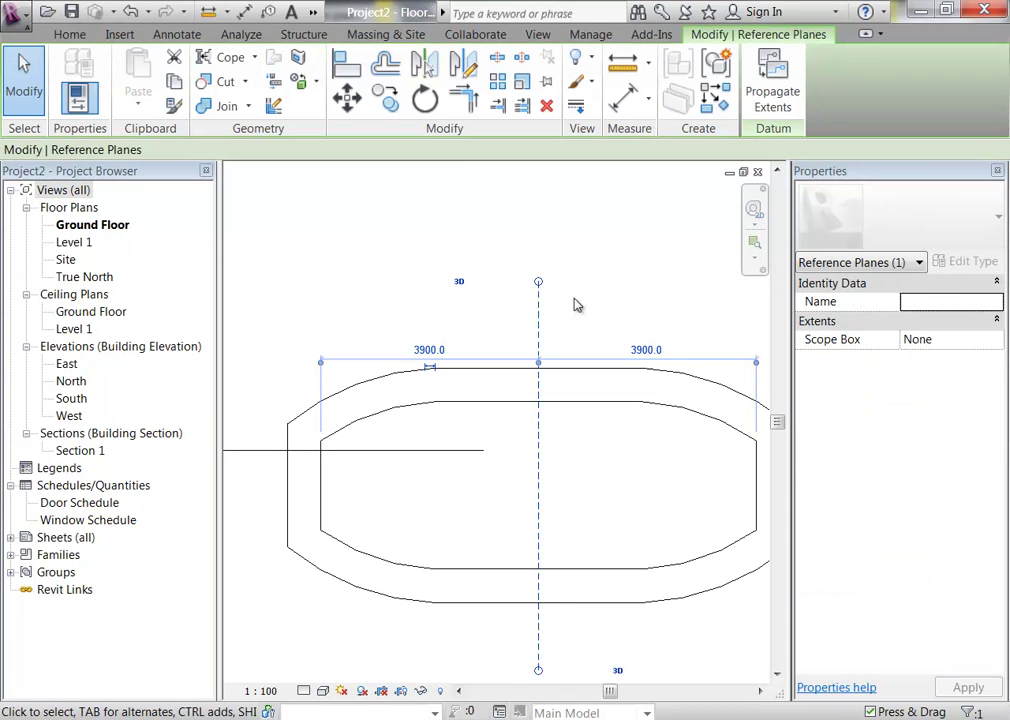
click(386, 98)
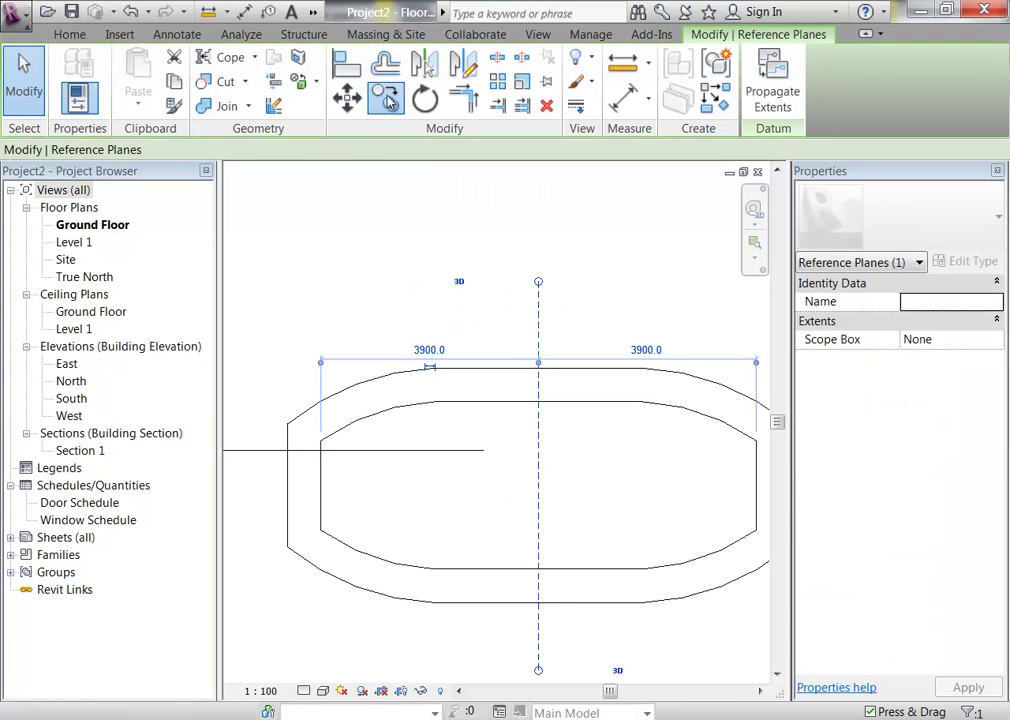
click(531, 325)
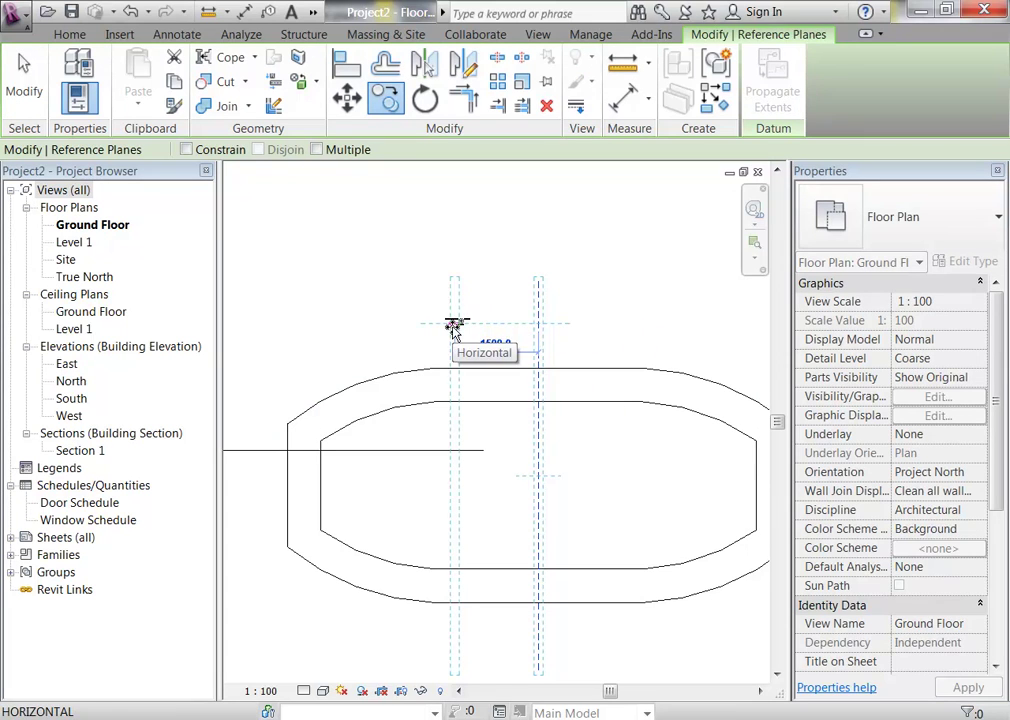
text(2000)
key(Return)
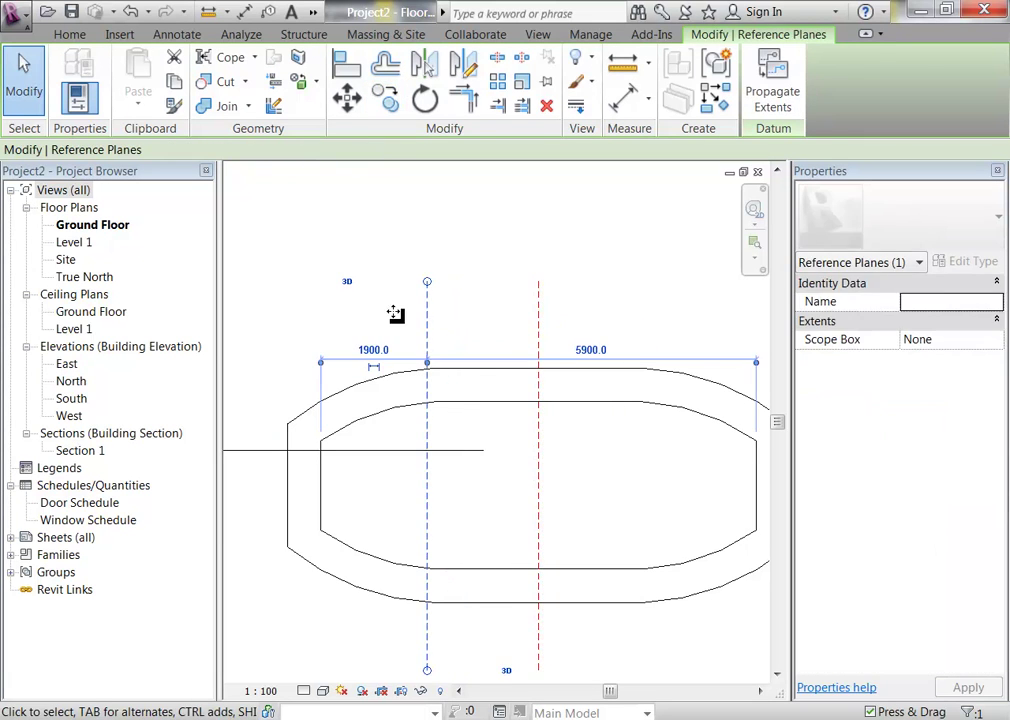
click(336, 275)
Step: Move the left vertical lines and left arcs of both outlines horizontally so the arc ends meet the left reference plane
scroll(338, 304, down, 1)
drag(286, 270, 453, 530)
scroll(448, 220, up, 4)
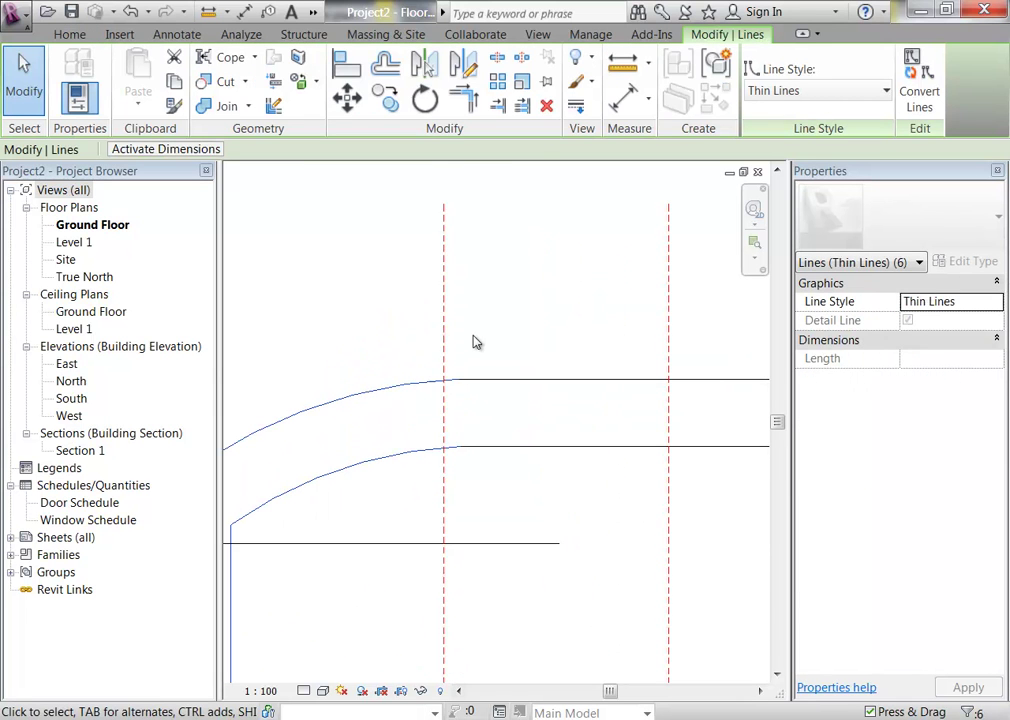
click(348, 97)
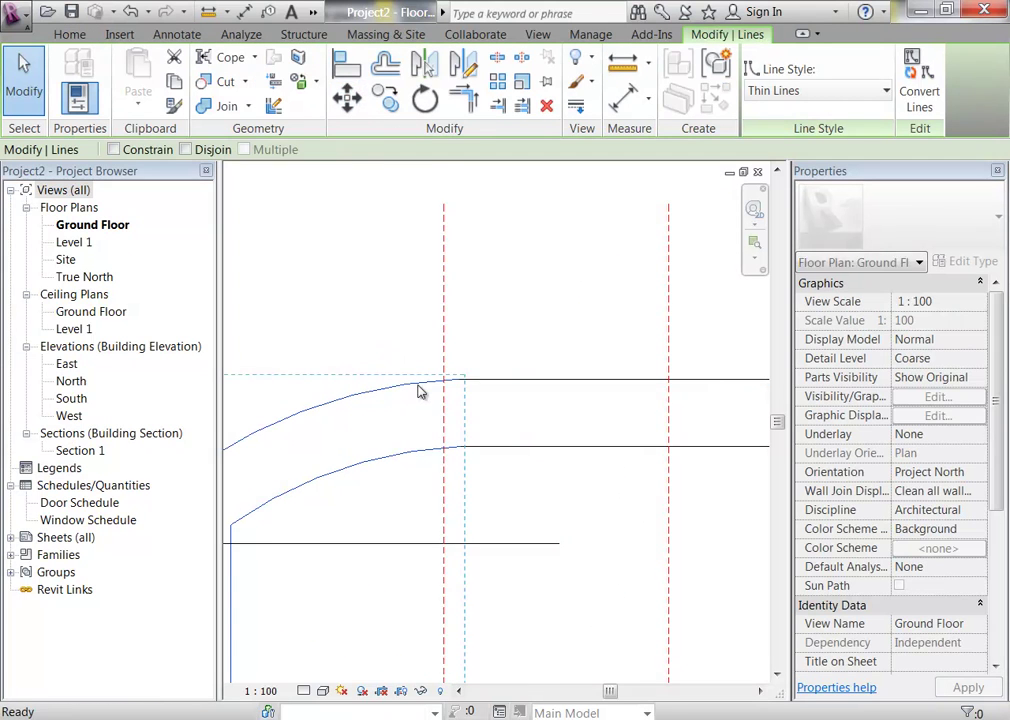
scroll(458, 390, up, 2)
click(456, 383)
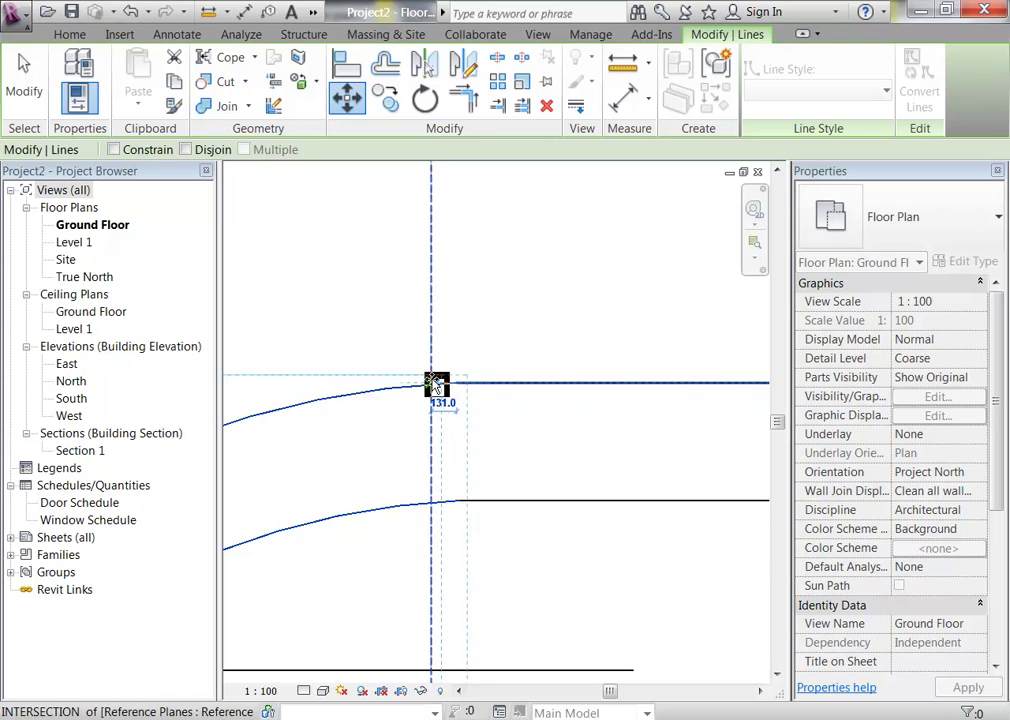
click(431, 384)
Step: Delete the right vertical lines and right arcs of both outlines
scroll(431, 384, down, 5)
mouse_move(335, 246)
middle_down()
mouse_move(494, 334)
mouse_move(604, 266)
middle_up()
drag(547, 254, 683, 497)
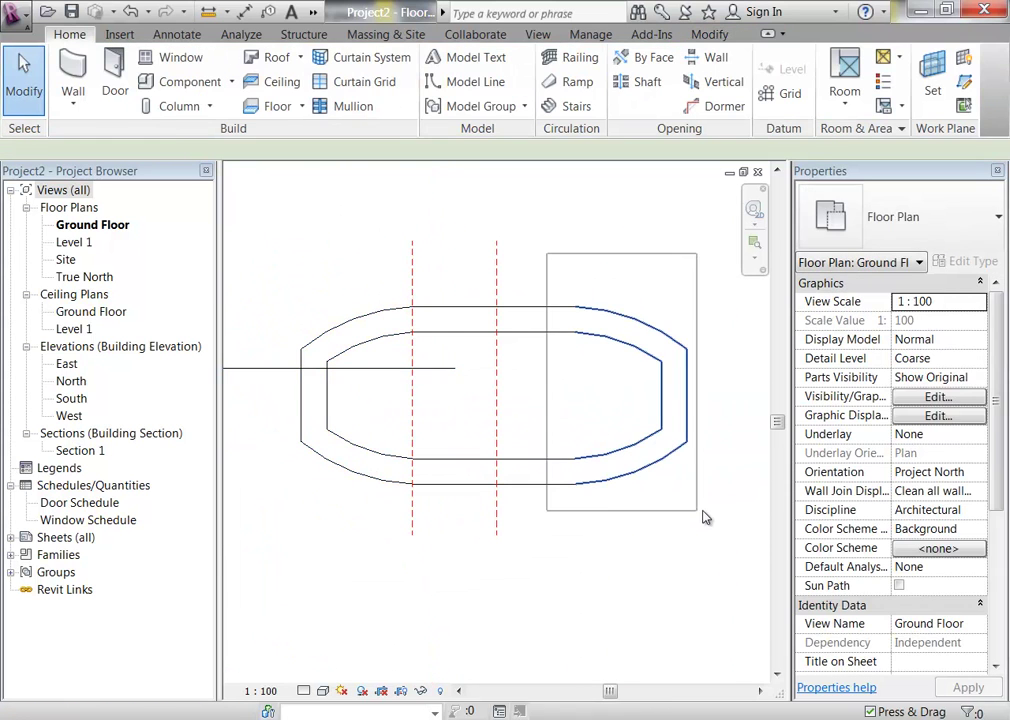
key(Delete)
Step: Mirror a copy of the left vertical lines and arcs of both outlines about the central reference plane
drag(266, 292, 417, 590)
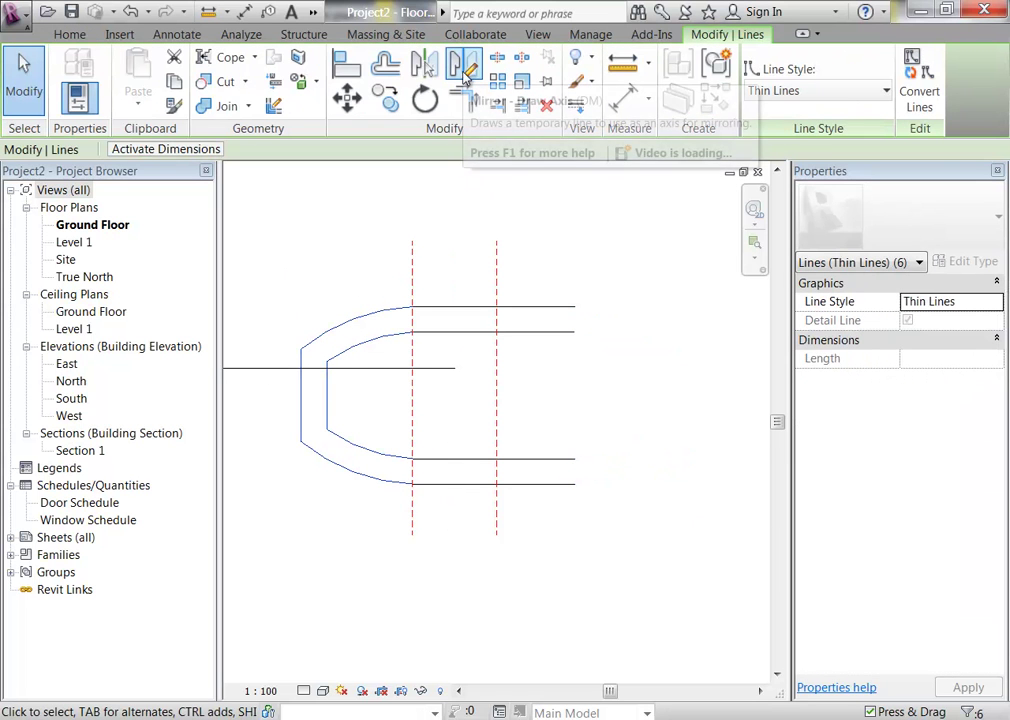
click(424, 66)
click(497, 402)
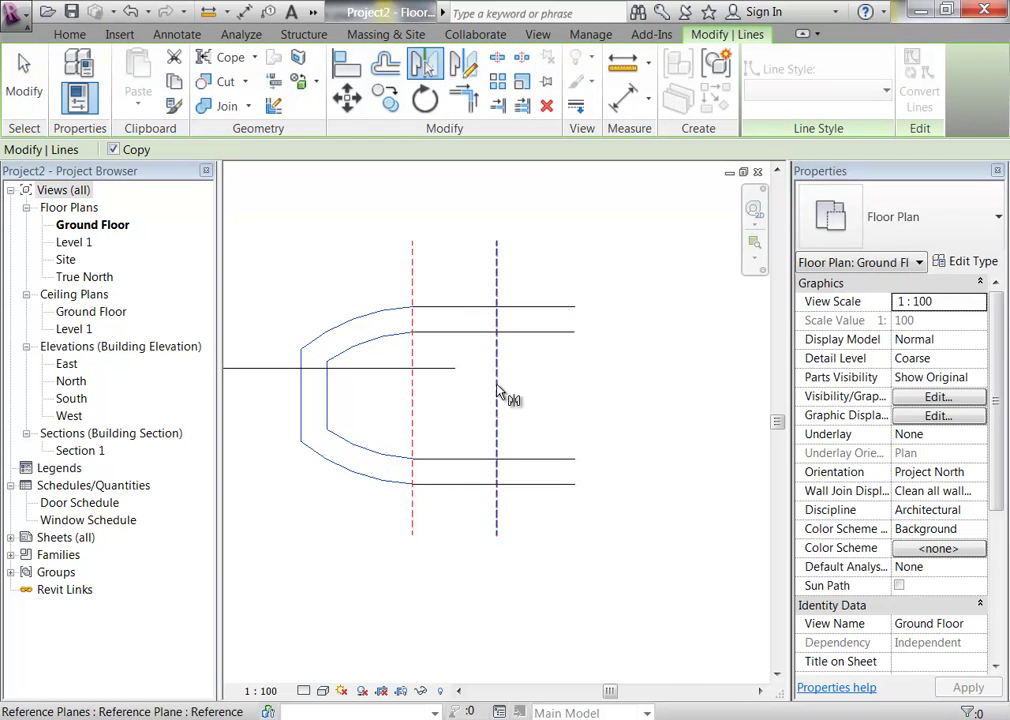
Step: Trim/extend the horizontal lines of both outlines to join the mirrored right arcs
middle_drag(597, 309, 581, 331)
scroll(581, 331, up, 2)
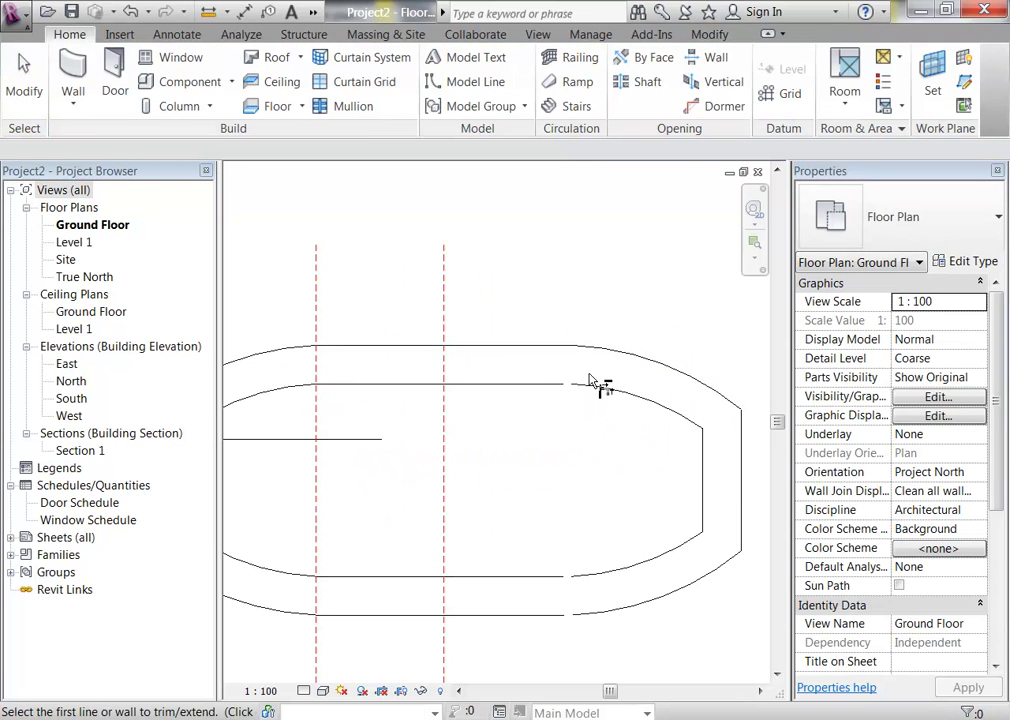
click(589, 581)
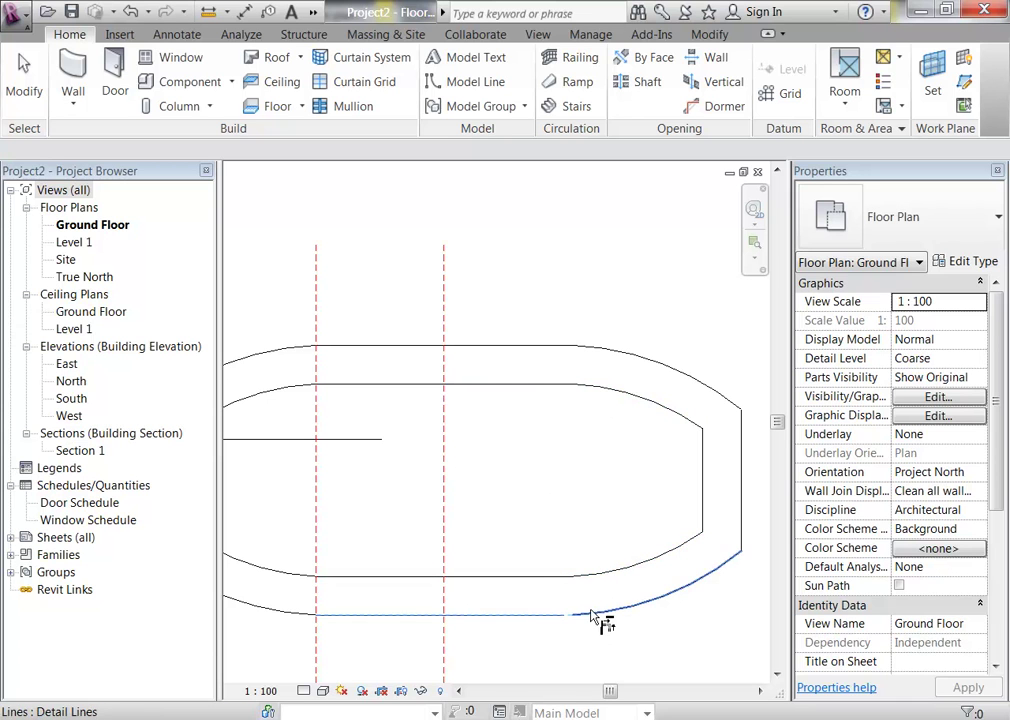
click(594, 611)
key(Escape)
Step: Measure along the outer top line from its midpoint on the central reference plane to its left endpoint
scroll(593, 524, up, 1)
scroll(444, 363, up, 1)
middle_drag(444, 363, 536, 412)
scroll(490, 450, up, 1)
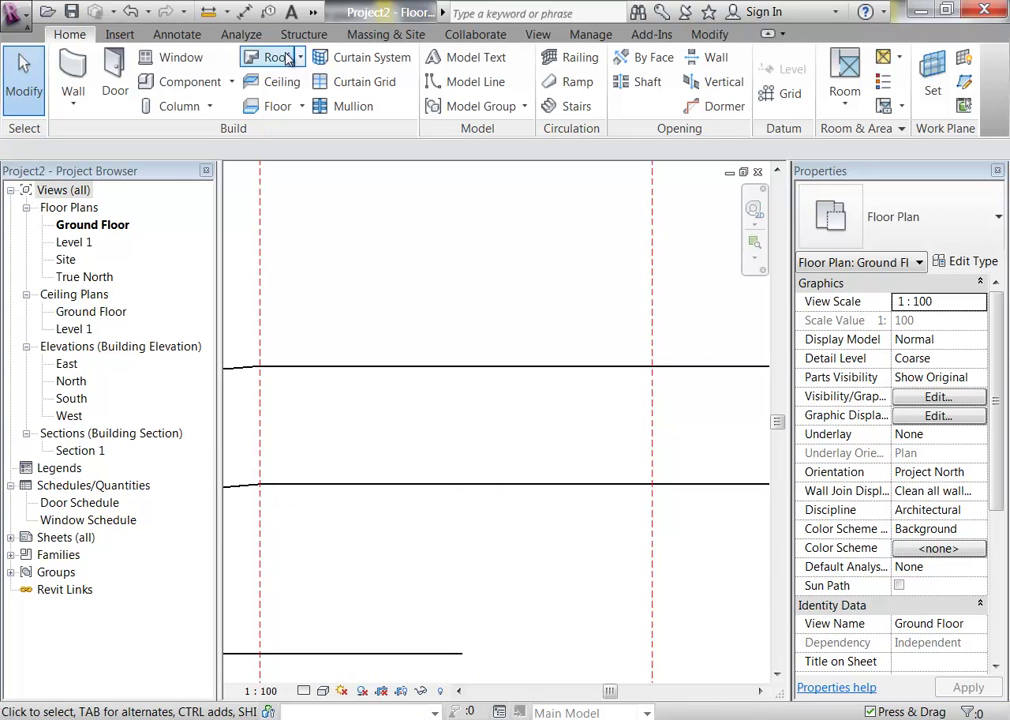
click(208, 11)
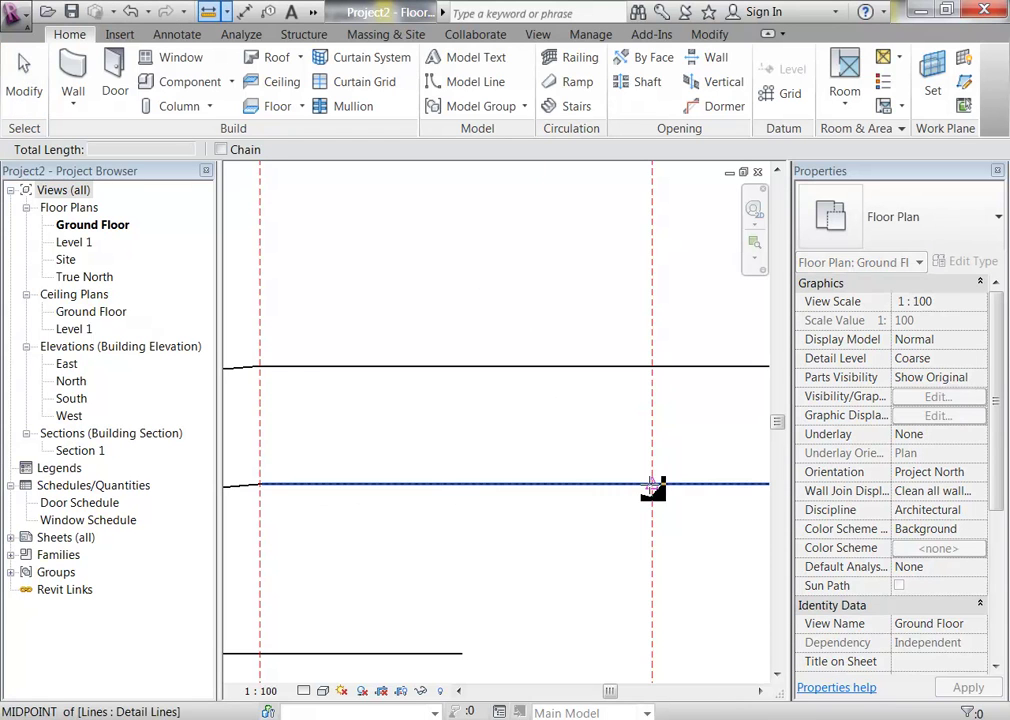
click(653, 484)
click(653, 367)
click(260, 366)
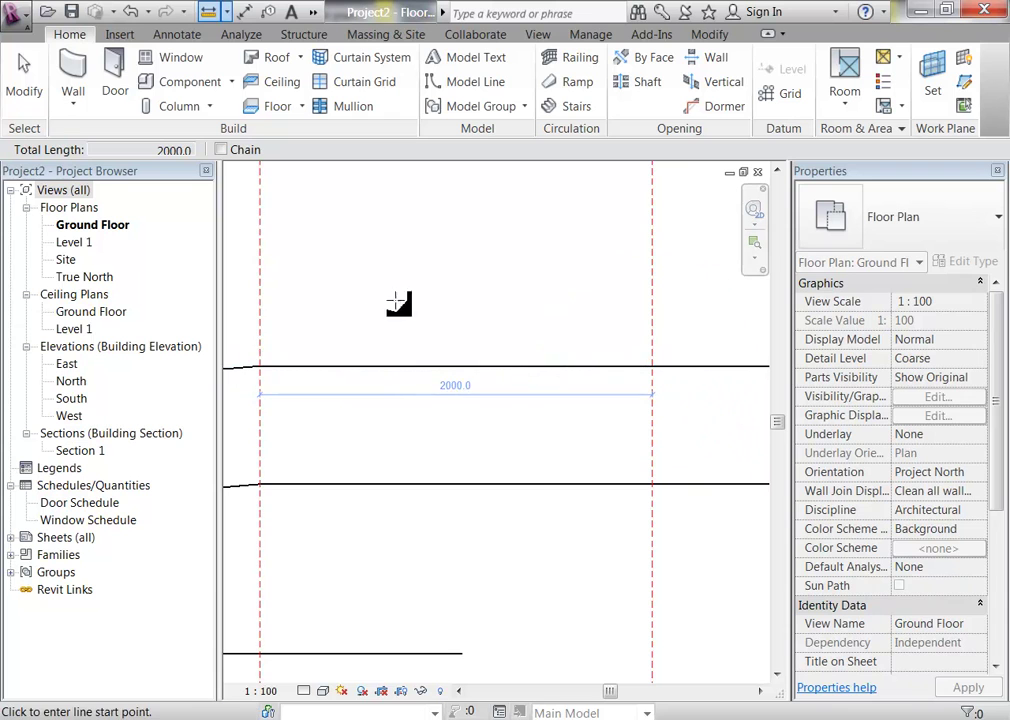
key(Escape)
middle_drag(401, 307, 419, 325)
scroll(420, 328, down, 1)
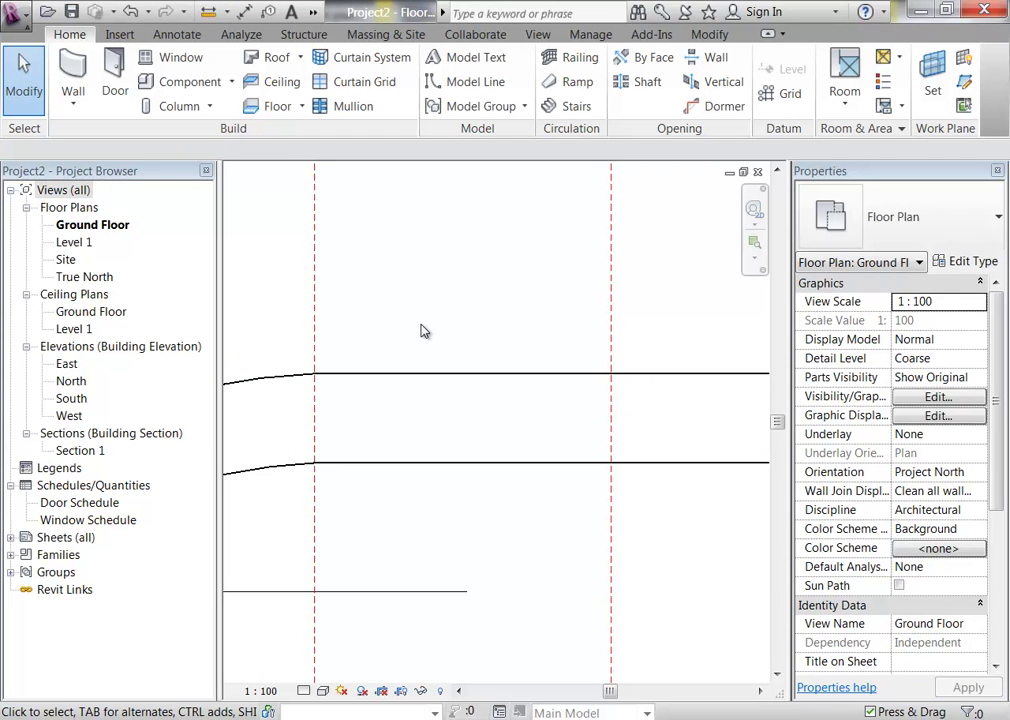
Step: Start a new family and show the available template files with details
click(9, 13)
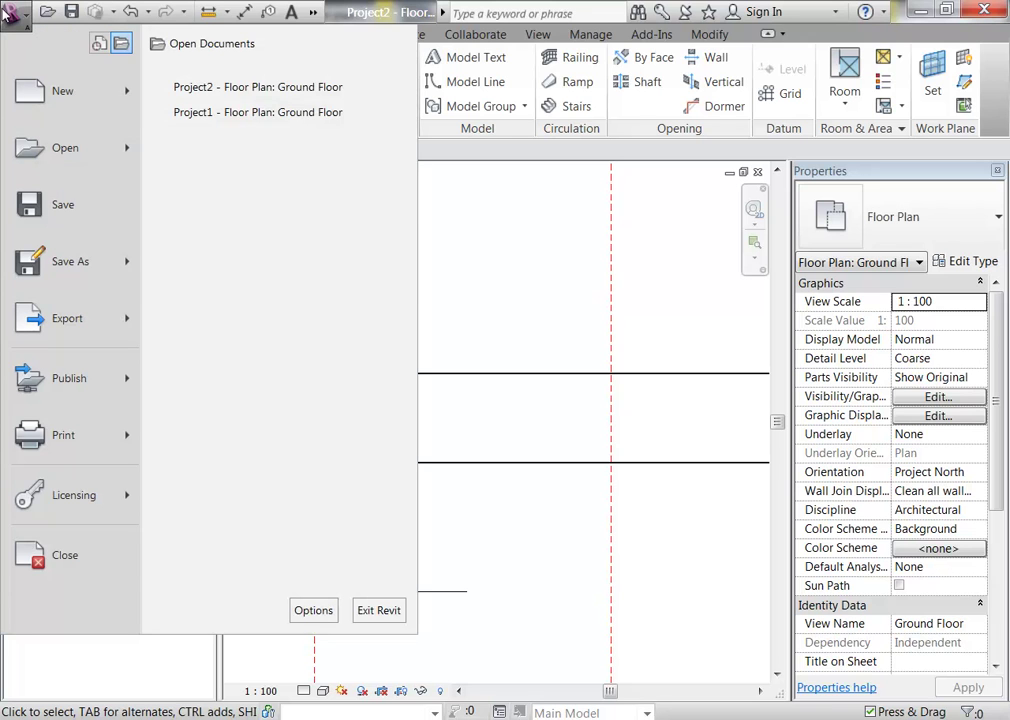
mouse_move(133, 99)
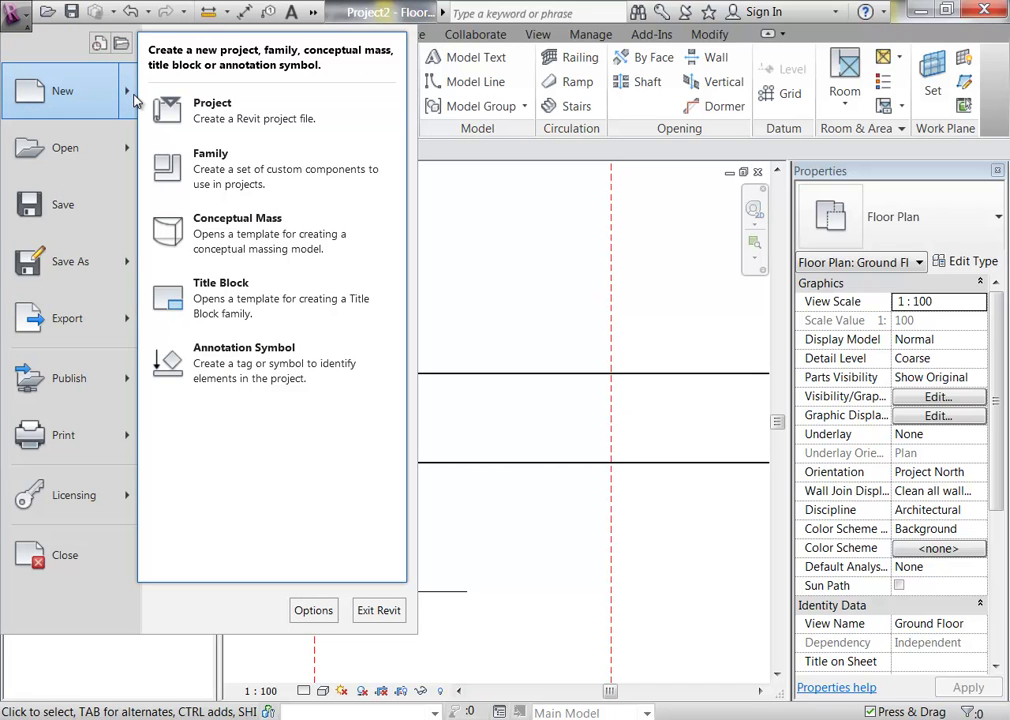
click(213, 170)
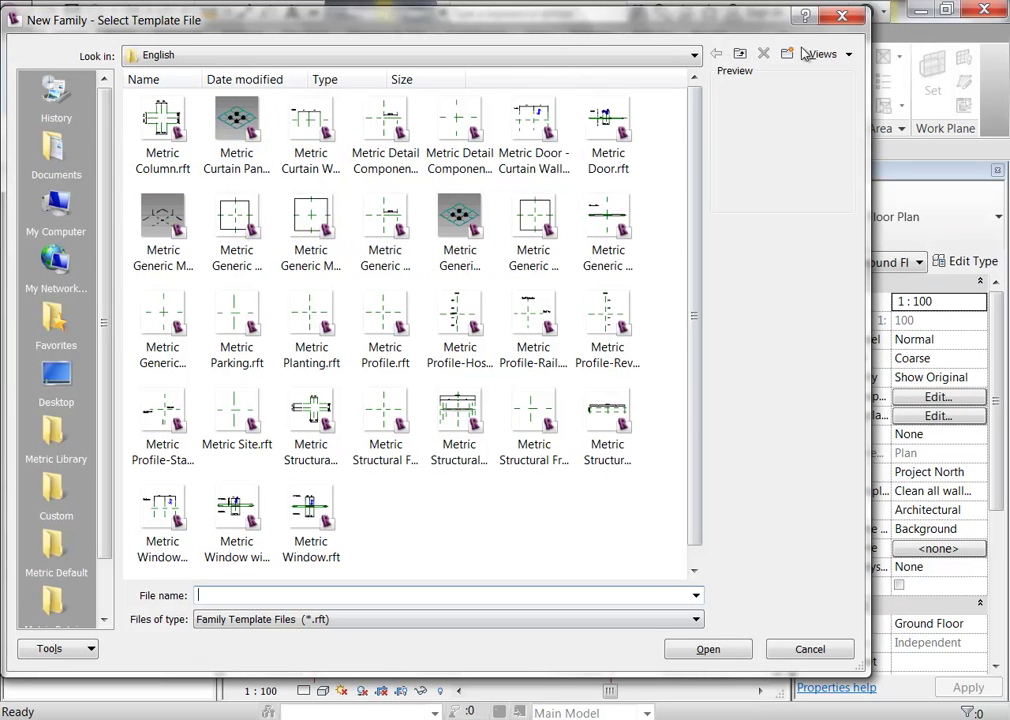
click(845, 60)
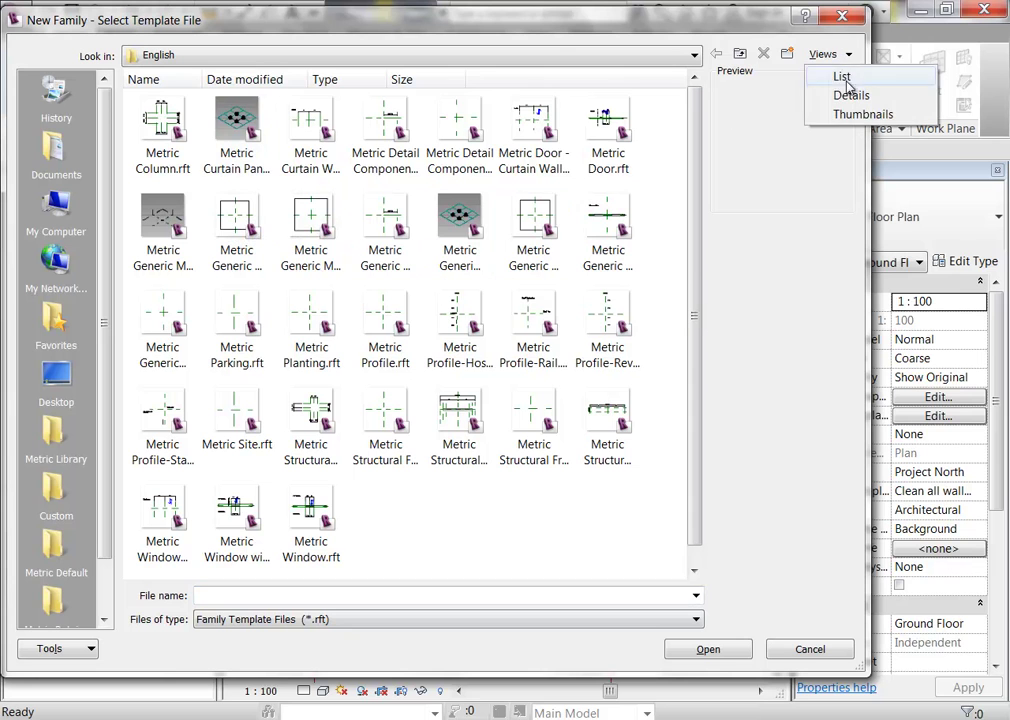
click(850, 96)
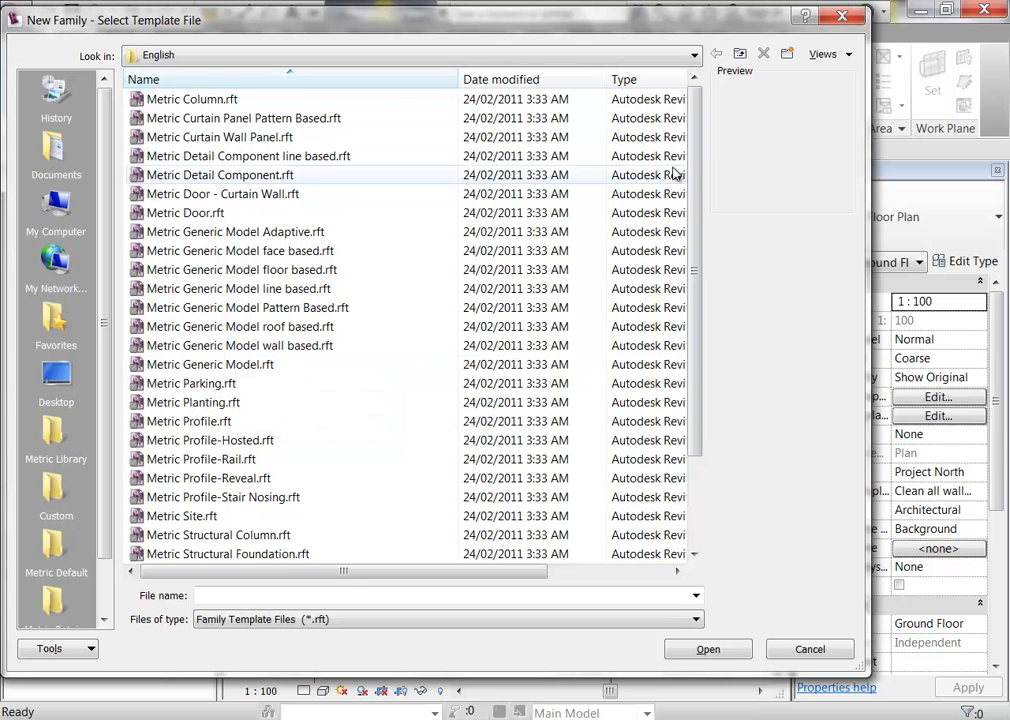
Step: Browse from the Metric Library up to the RAC 2011 folder and open its Metric Templates folder
drag(703, 148, 699, 117)
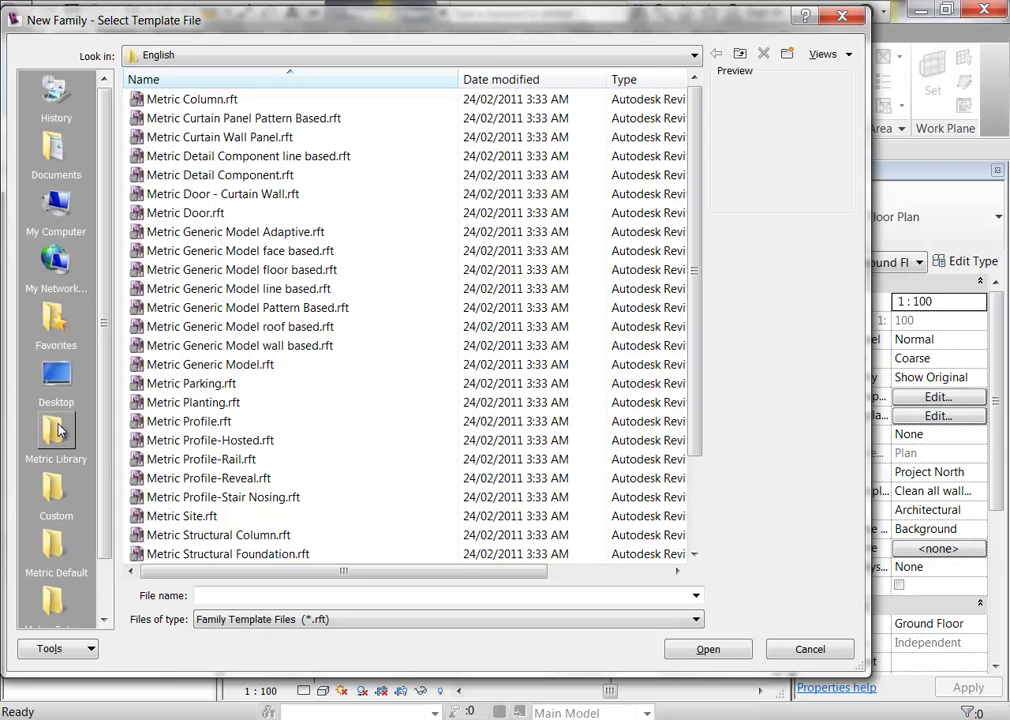
scroll(105, 450, down, 1)
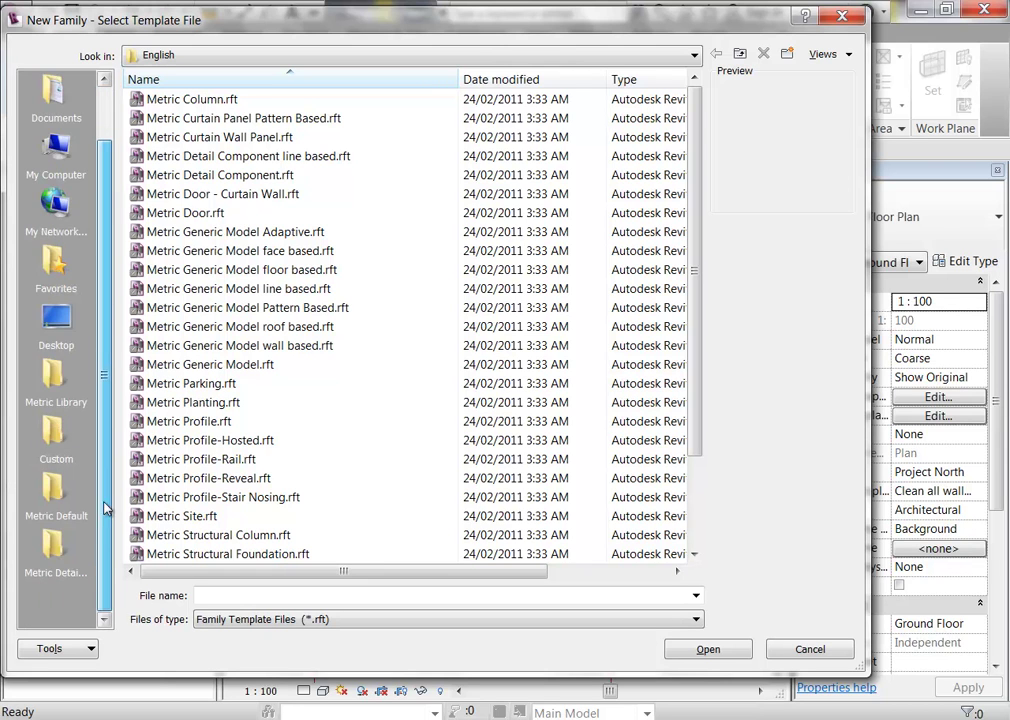
click(50, 385)
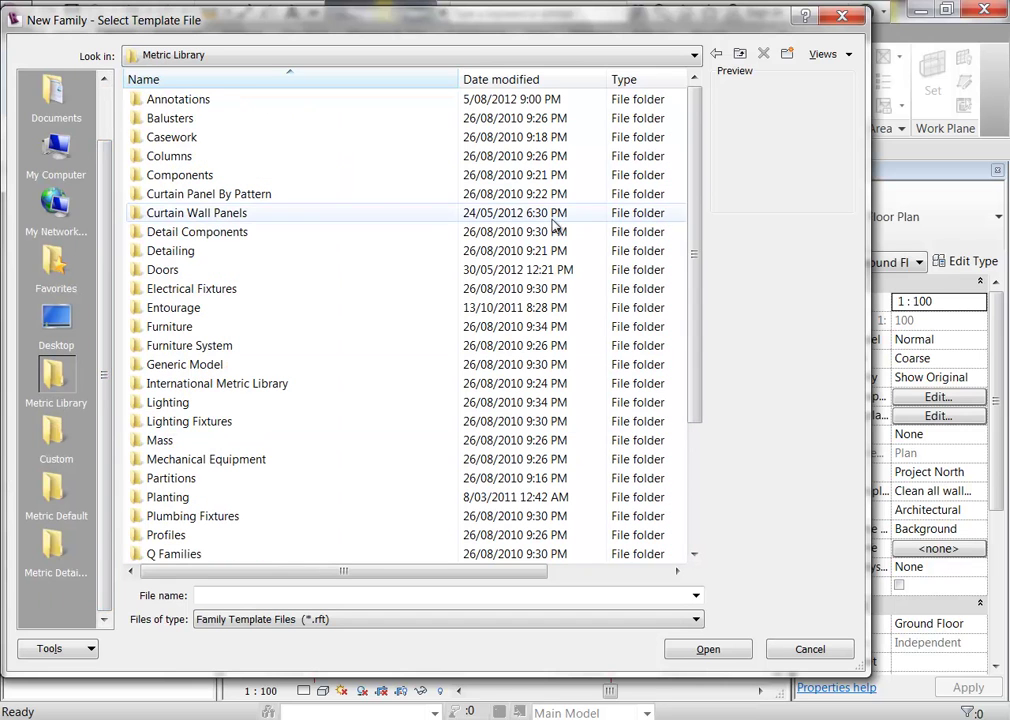
click(740, 54)
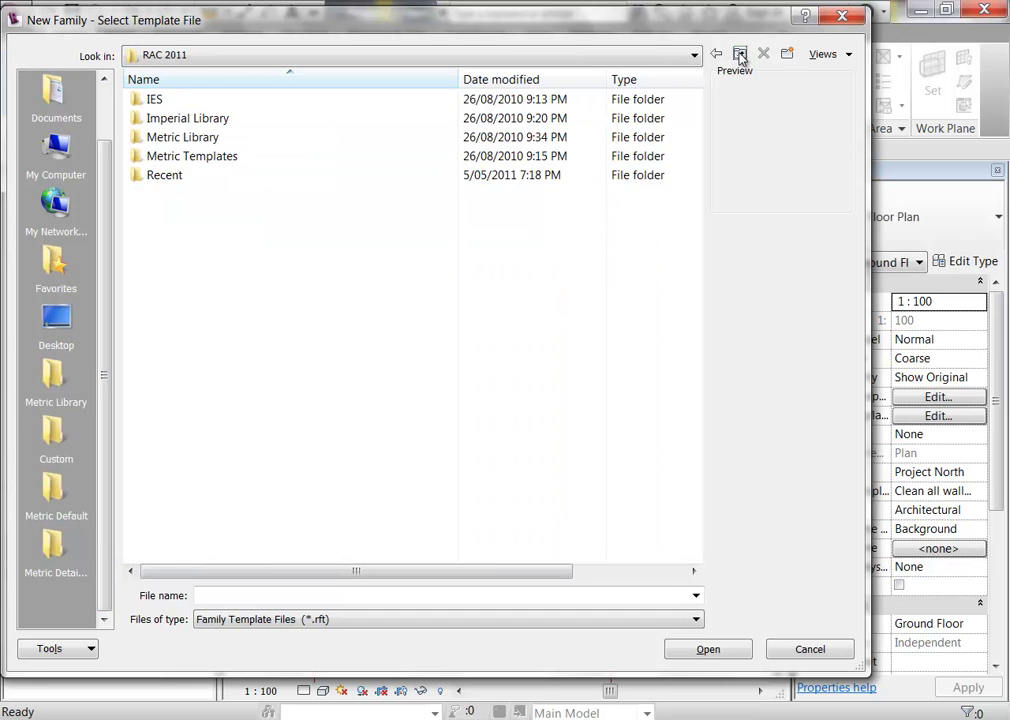
double_click(185, 157)
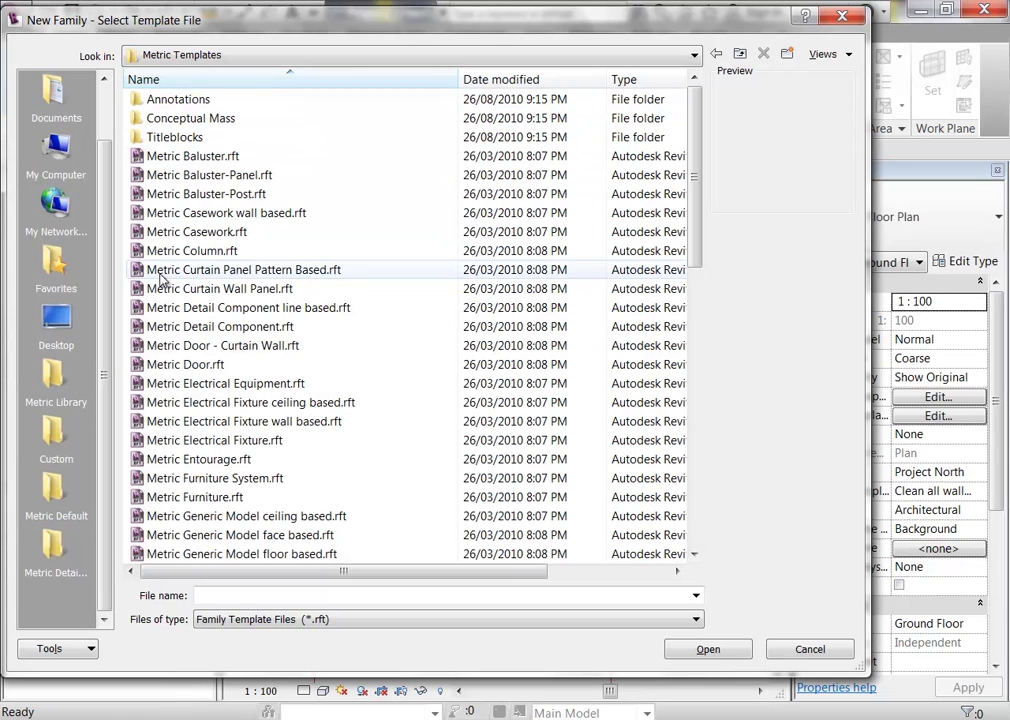
Step: Create the new family from the Metric Casework.rft template
click(170, 238)
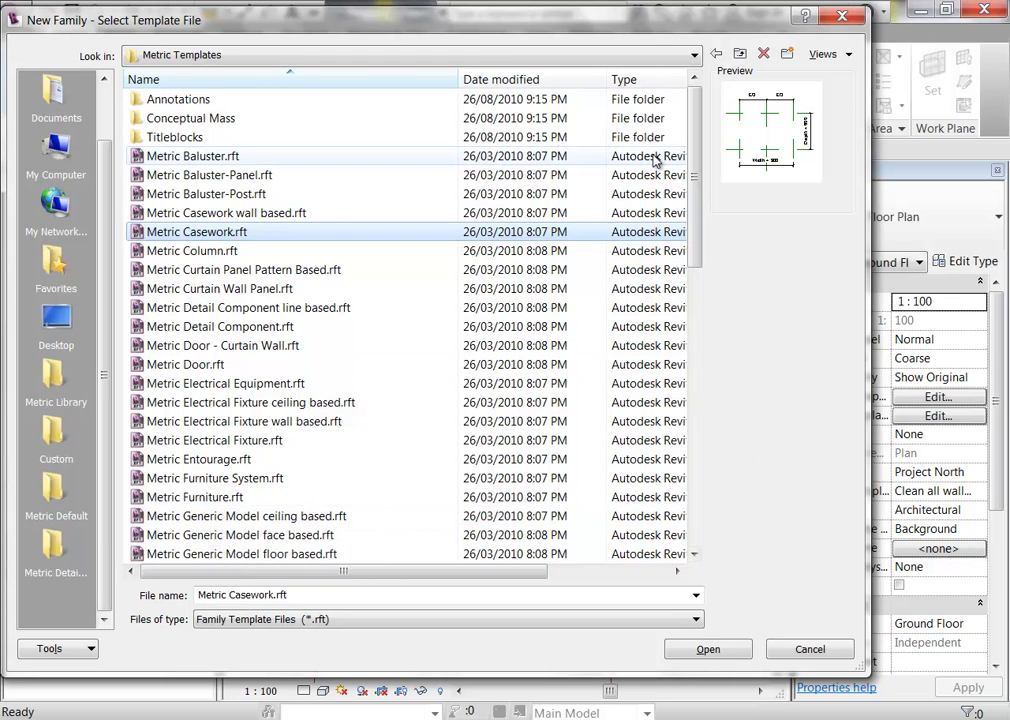
drag(693, 163, 712, 280)
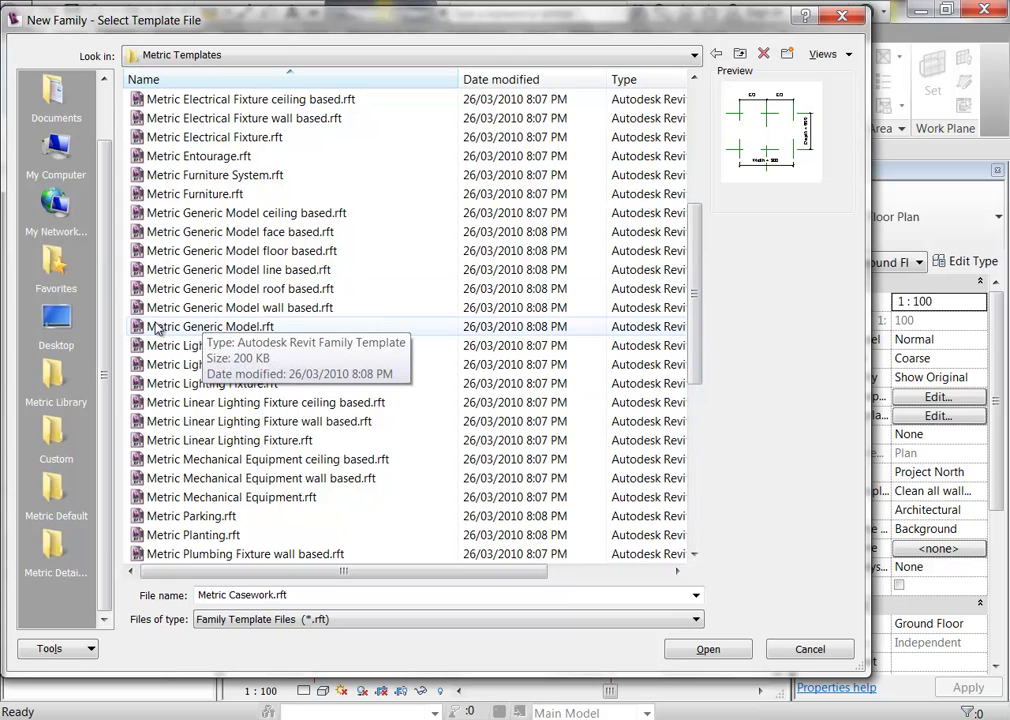
drag(697, 338, 692, 180)
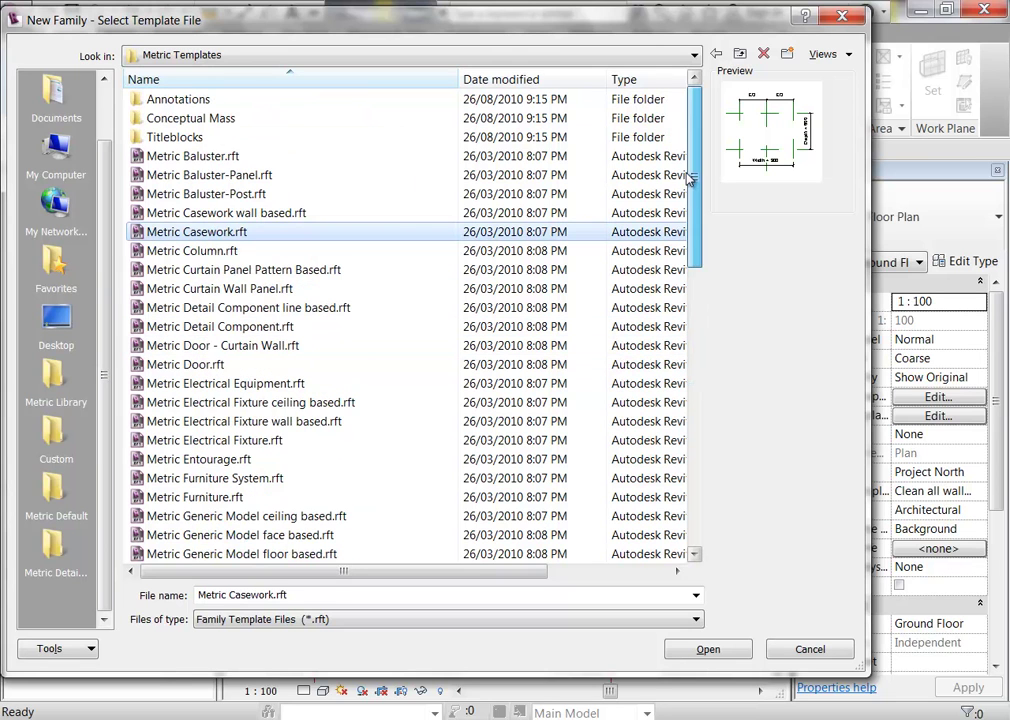
double_click(151, 230)
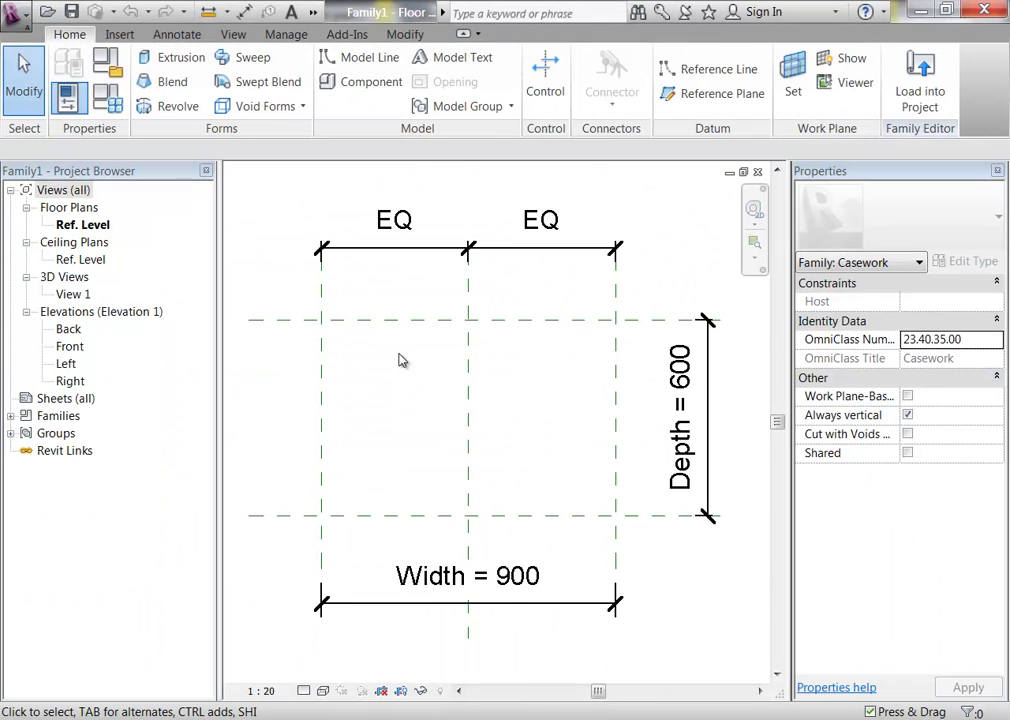
scroll(399, 360, down, 2)
mouse_move(399, 360)
middle_down()
mouse_move(381, 467)
mouse_move(396, 372)
middle_up()
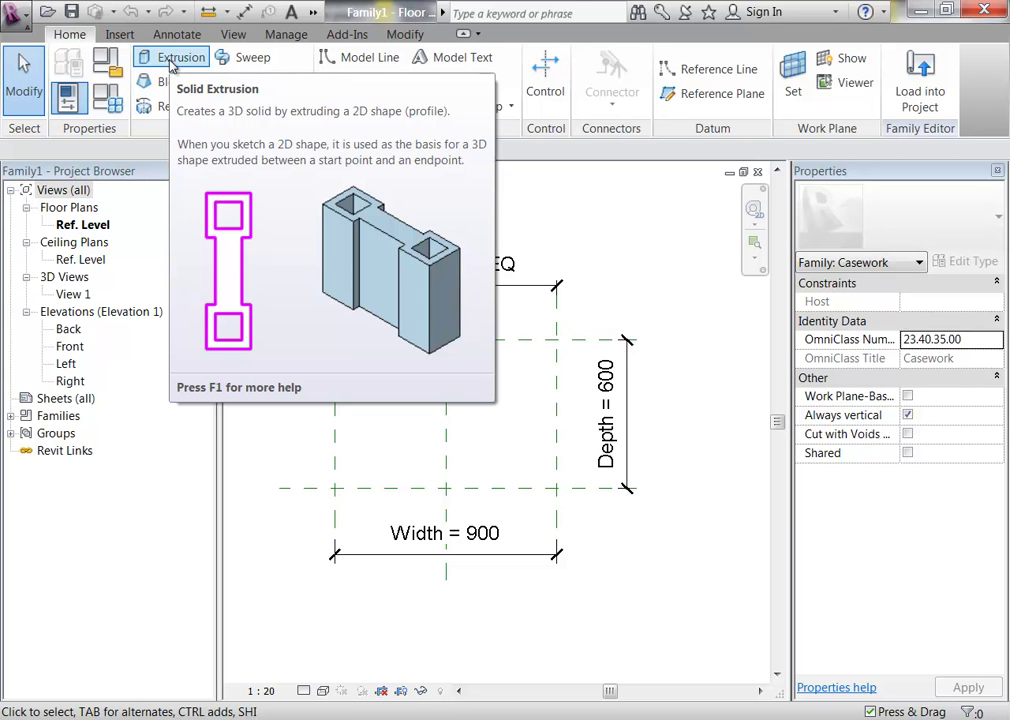
Step: Create a solid extrusion from a rectangle about 1103 by 600 mm between the front and back reference planes, extending past the side planes
click(172, 60)
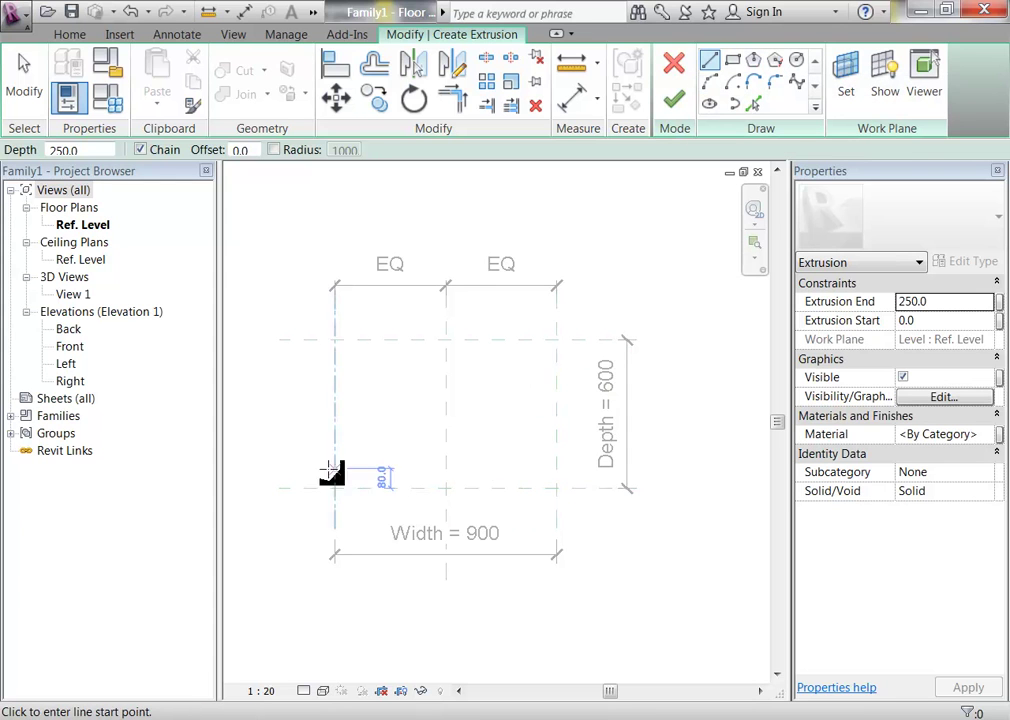
click(310, 341)
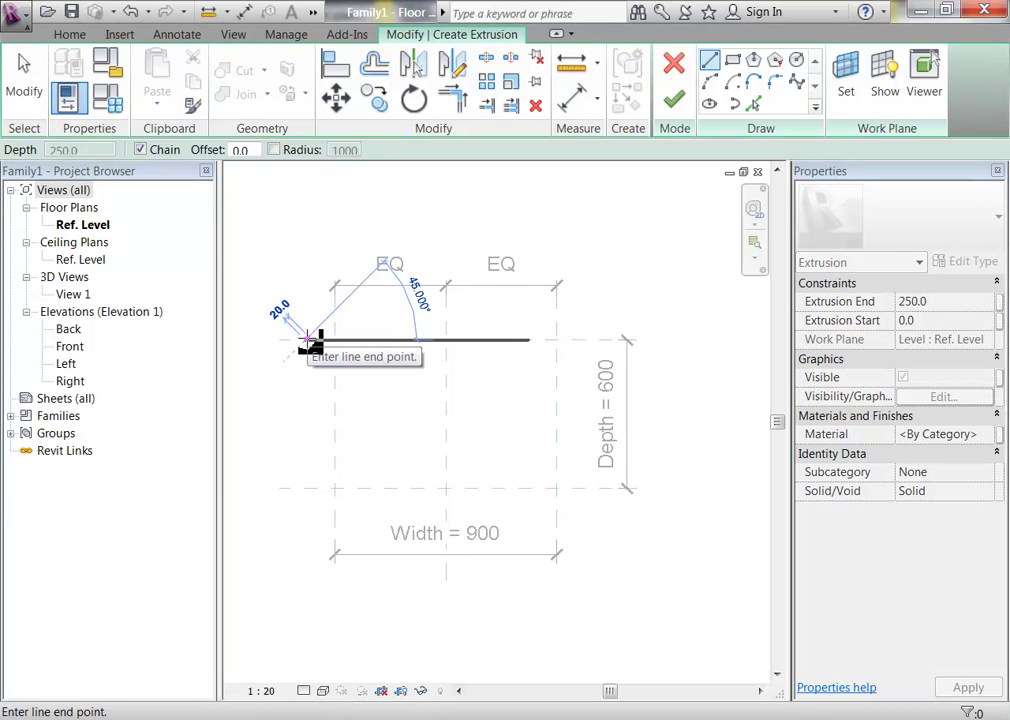
key(Escape)
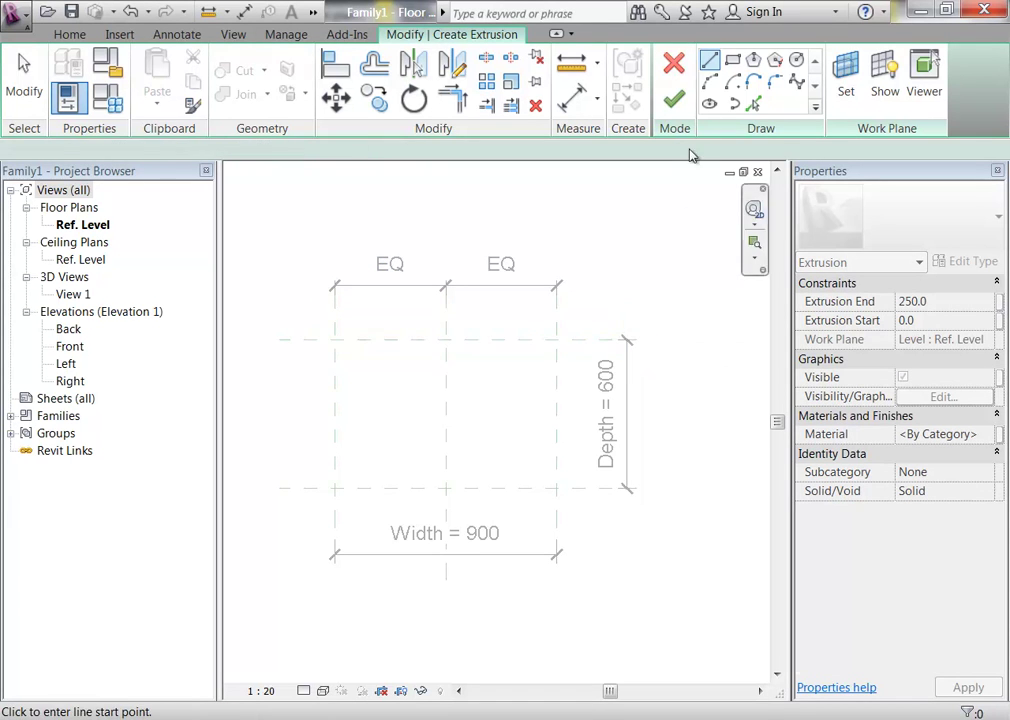
click(732, 60)
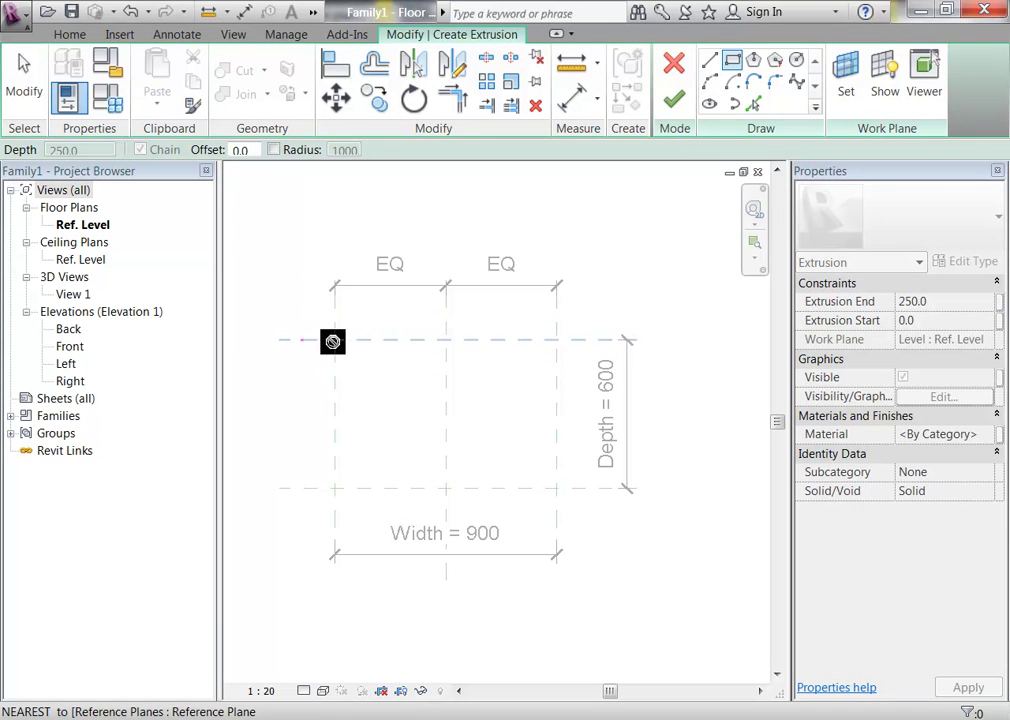
click(301, 341)
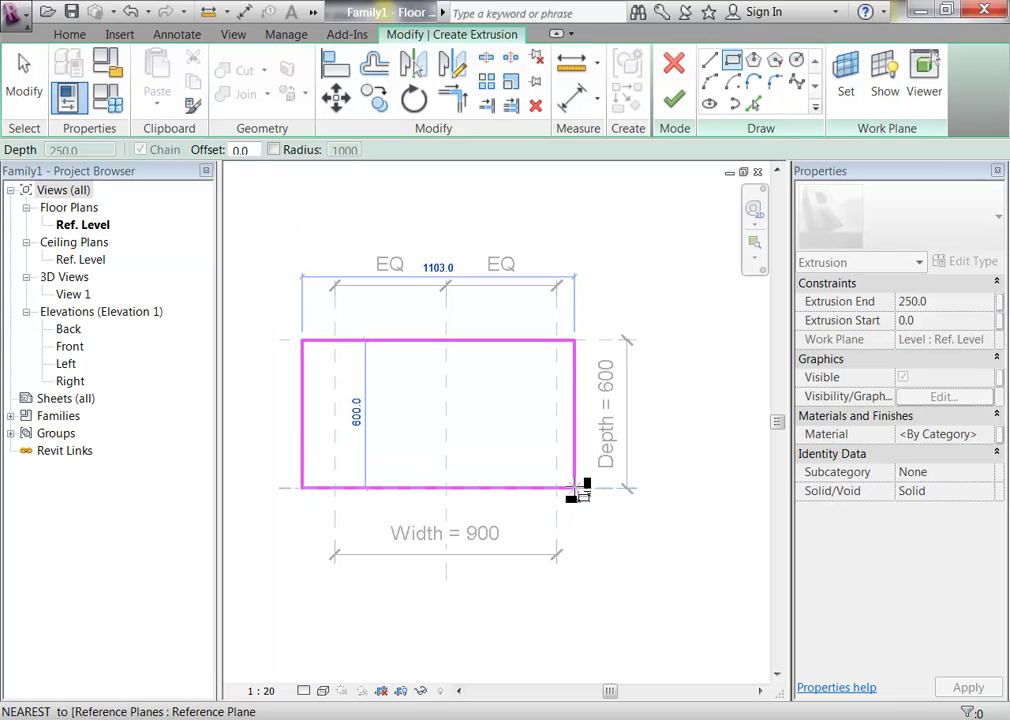
click(576, 489)
key(Escape)
key(Escape)
scroll(535, 449, up, 1)
scroll(535, 449, up, 1)
scroll(509, 451, down, 1)
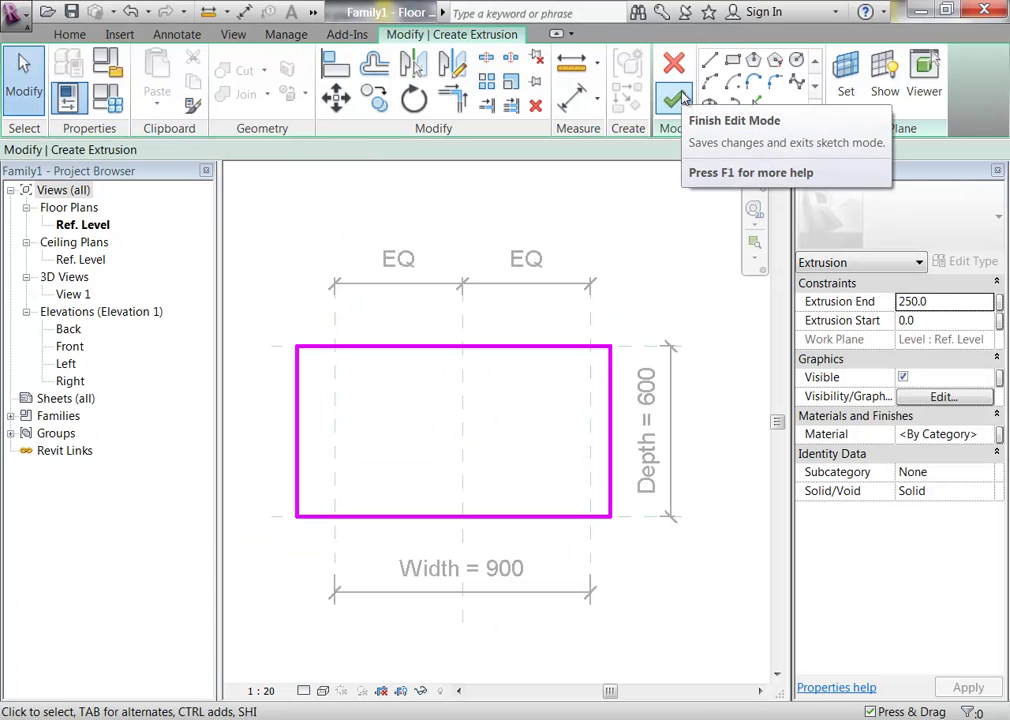
click(681, 99)
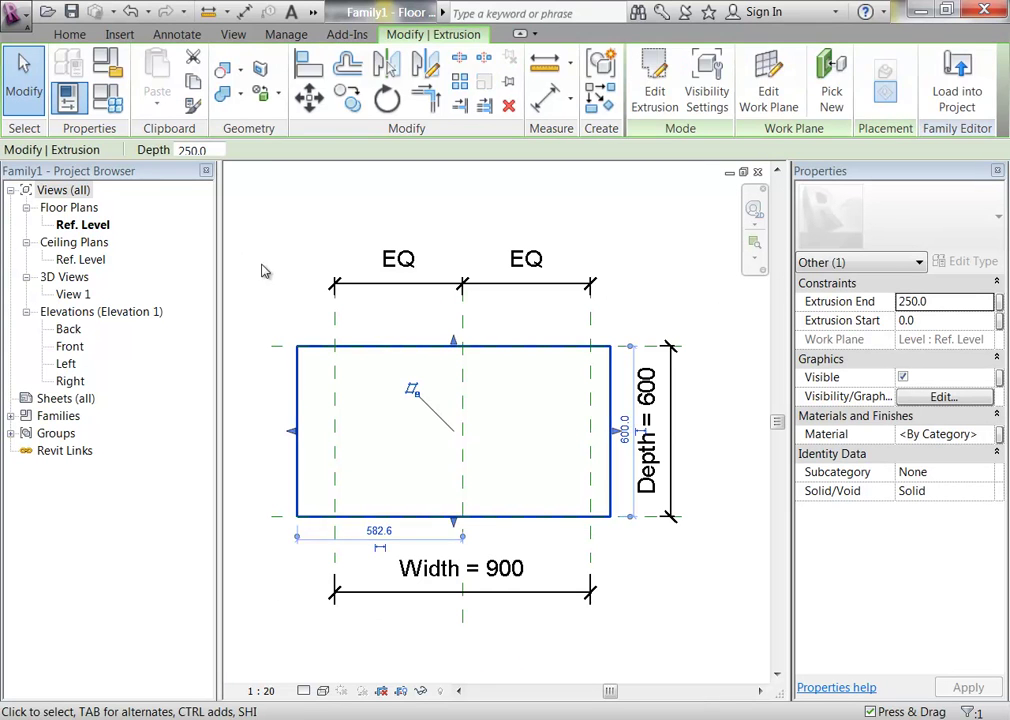
click(338, 231)
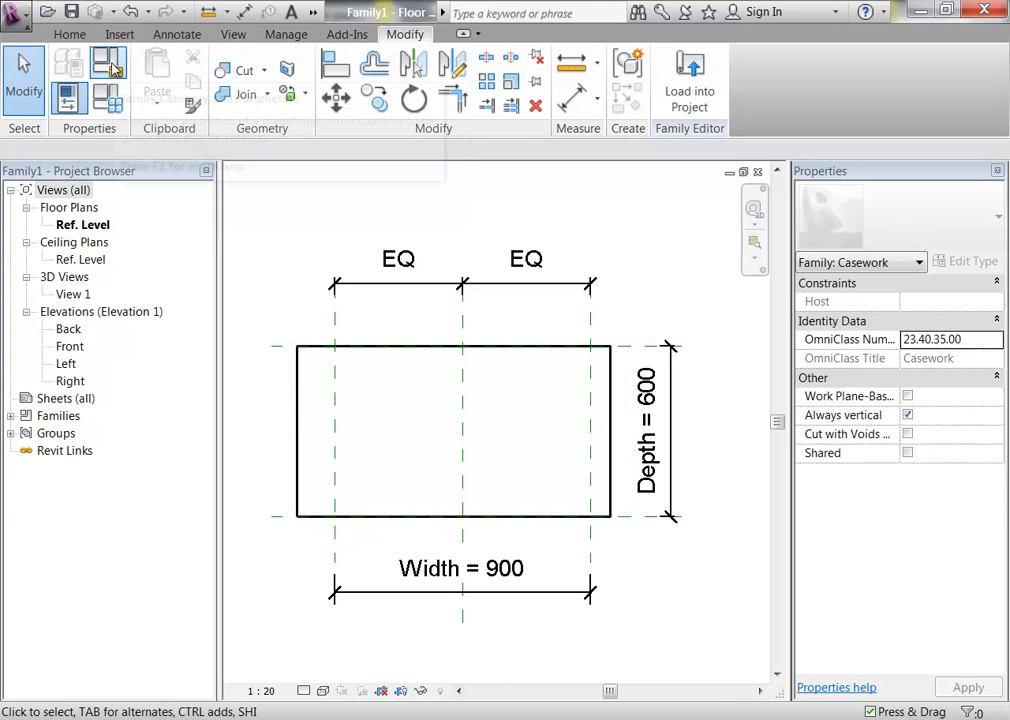
Step: Test the extrusion by applying a Depth of 1000 in the family types, and cancel the change
click(110, 108)
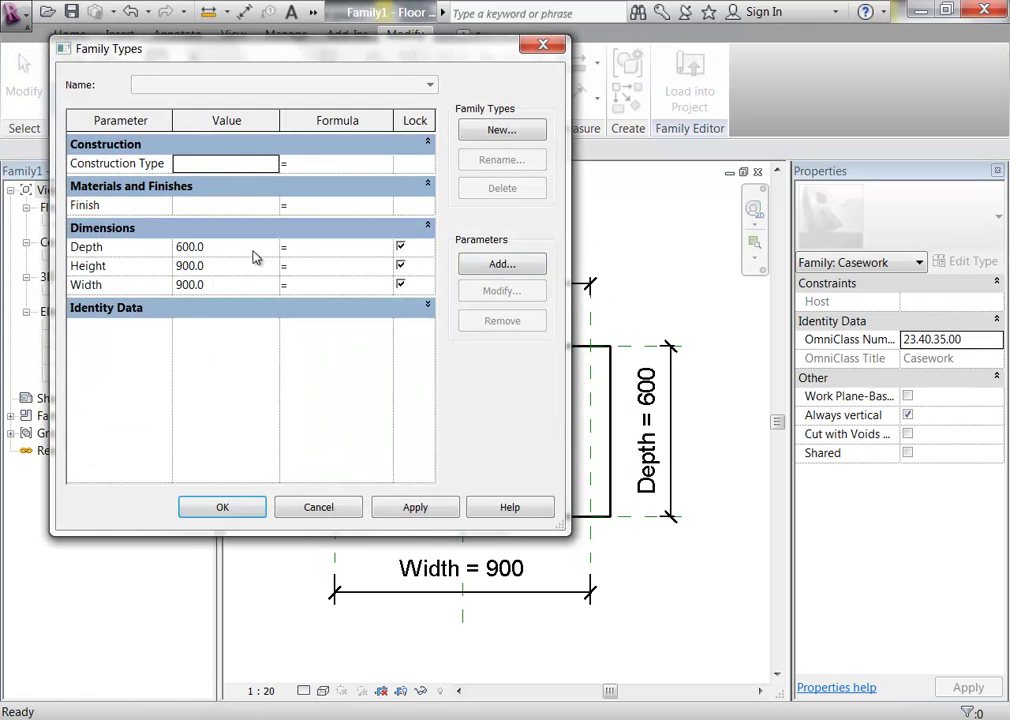
drag(259, 65, 277, 32)
drag(583, 496, 589, 409)
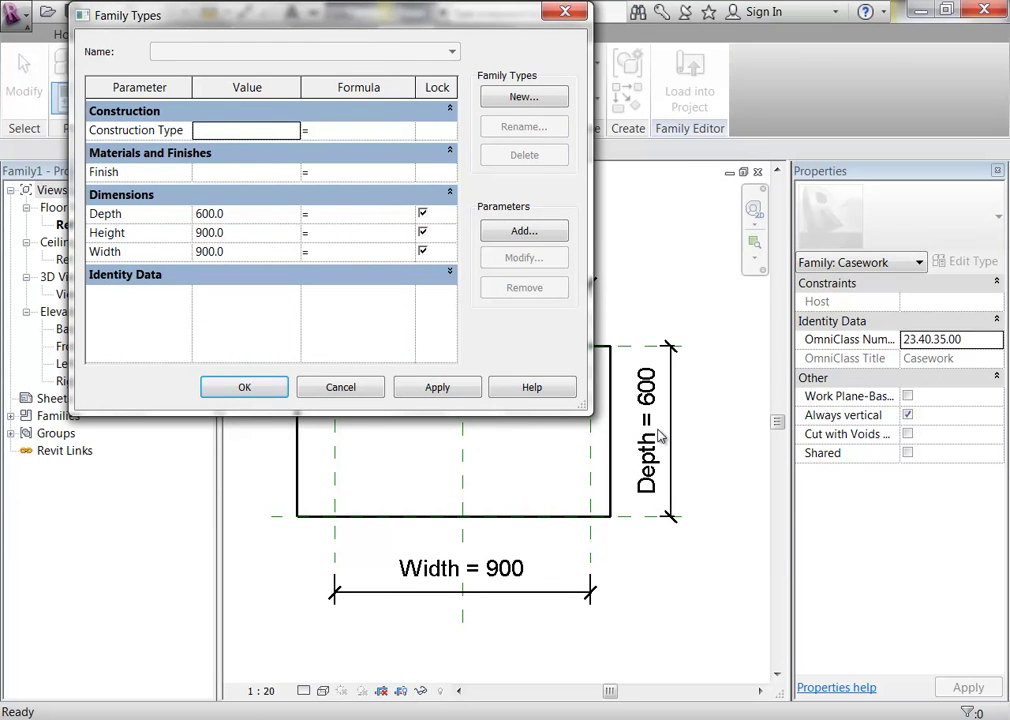
click(242, 214)
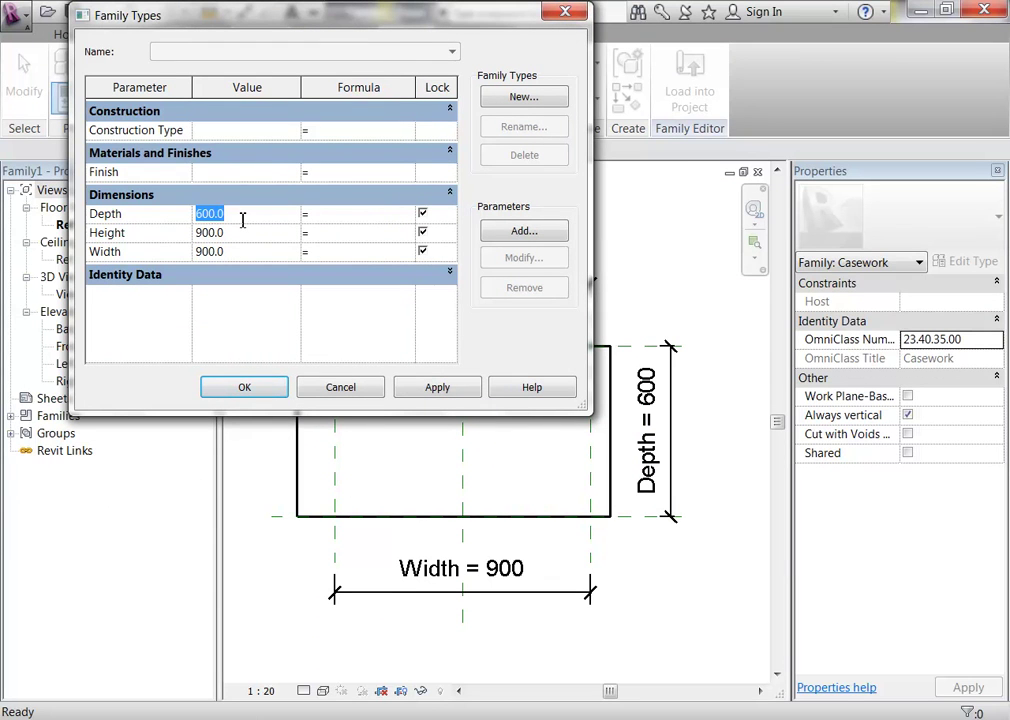
text(1)
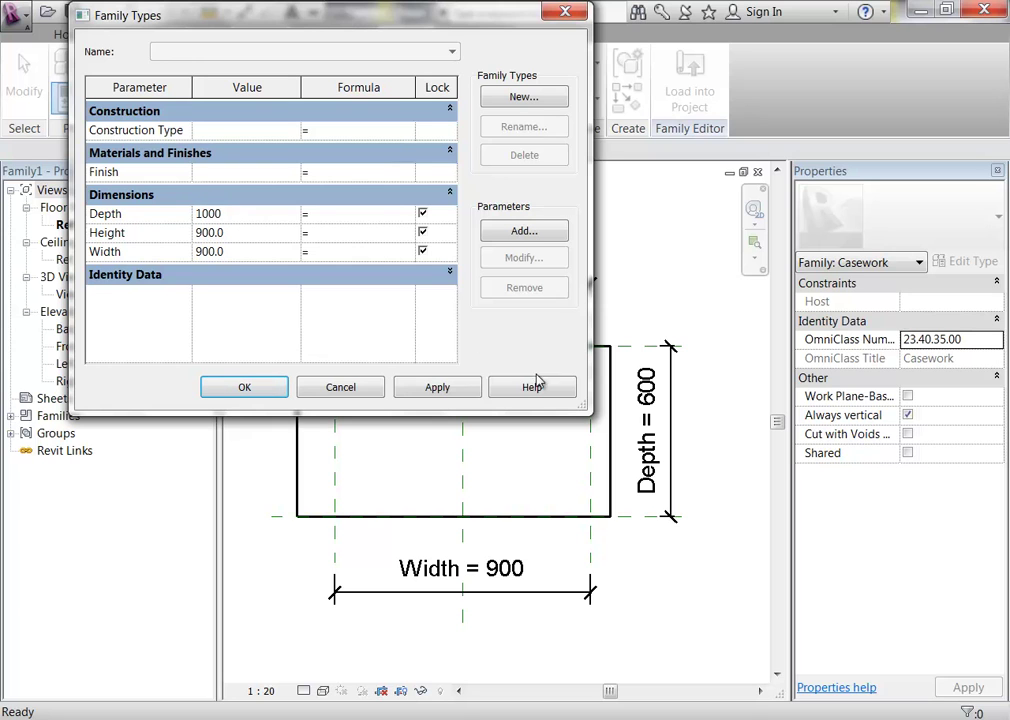
key(Return)
click(455, 393)
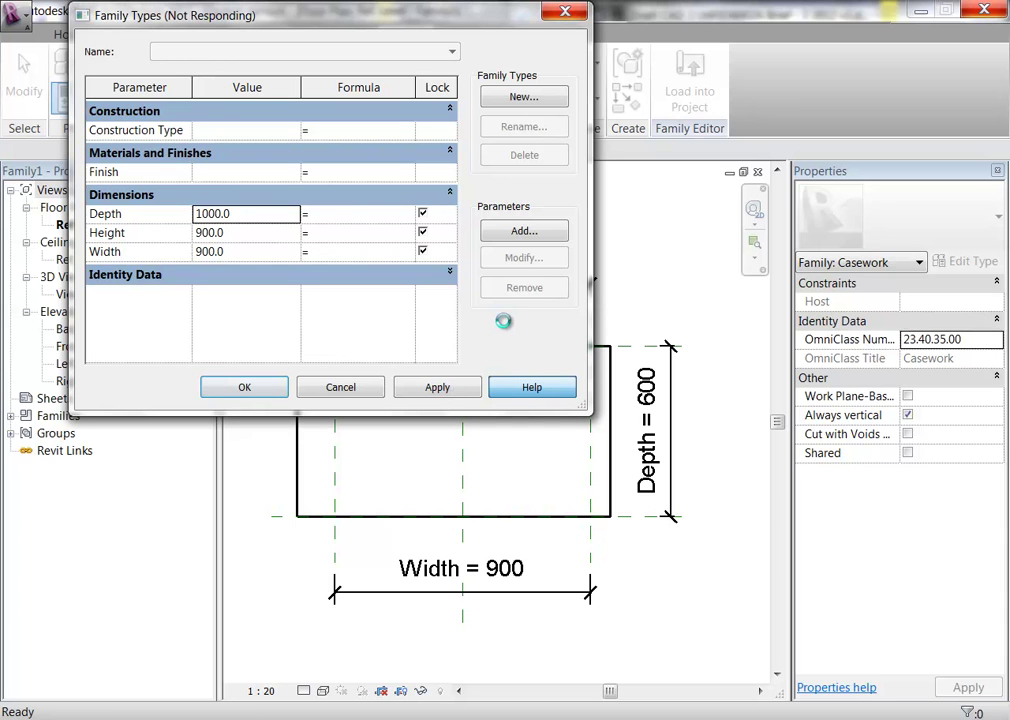
click(489, 389)
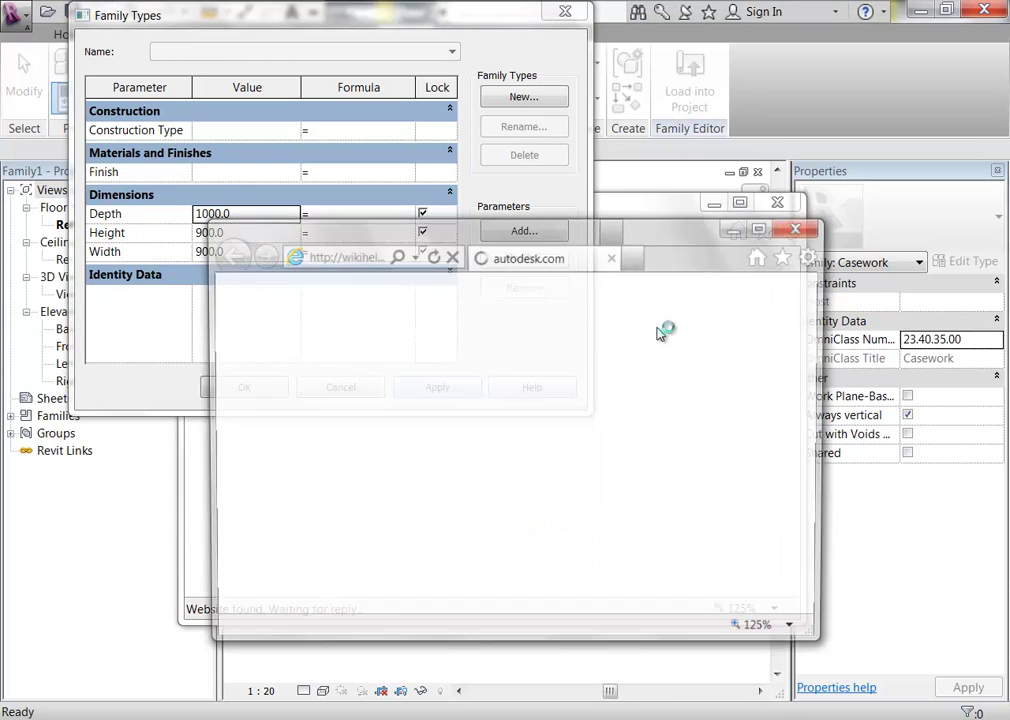
click(638, 188)
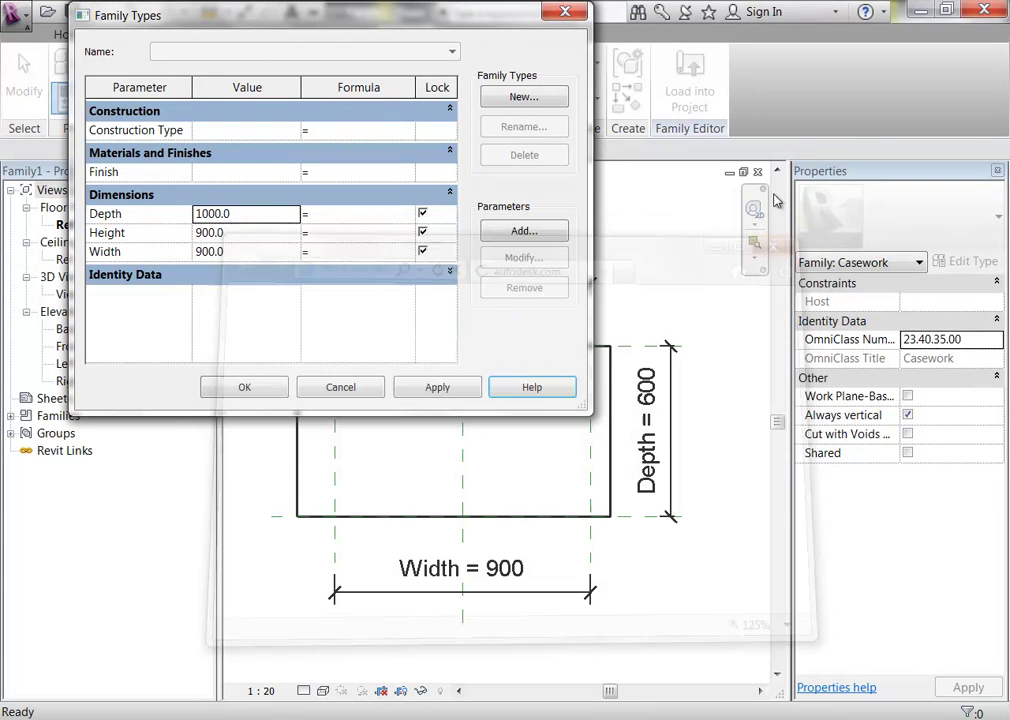
click(426, 388)
drag(397, 22, 877, 129)
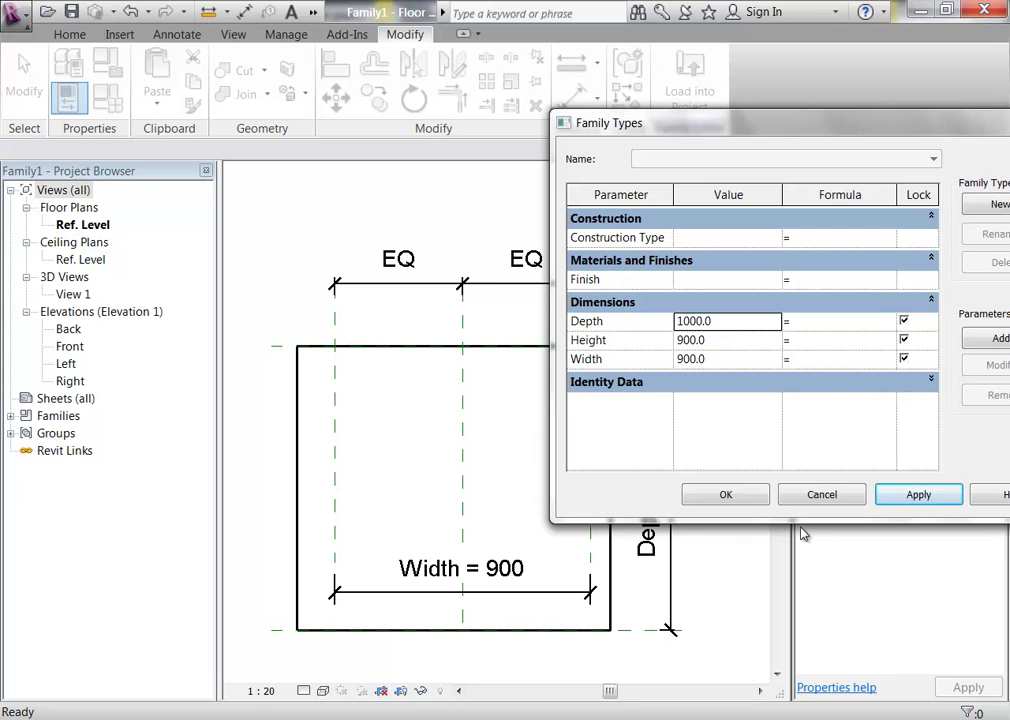
click(843, 495)
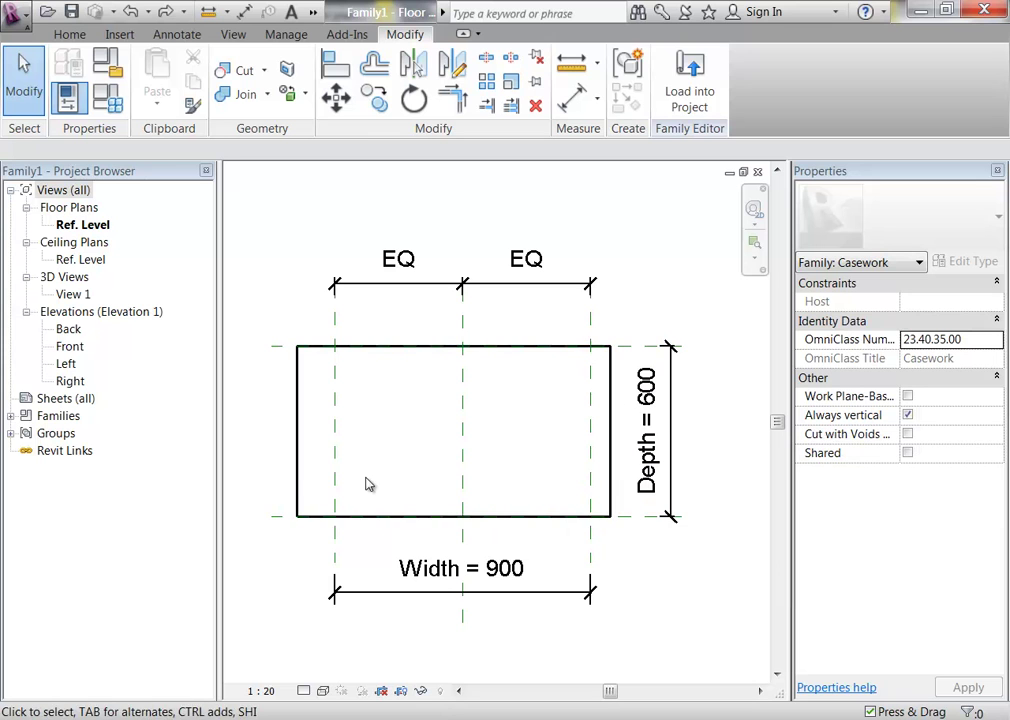
Step: Edit the extrusion's sketch and set the left edge's distance from the centre reference plane to 1000 mm
click(299, 402)
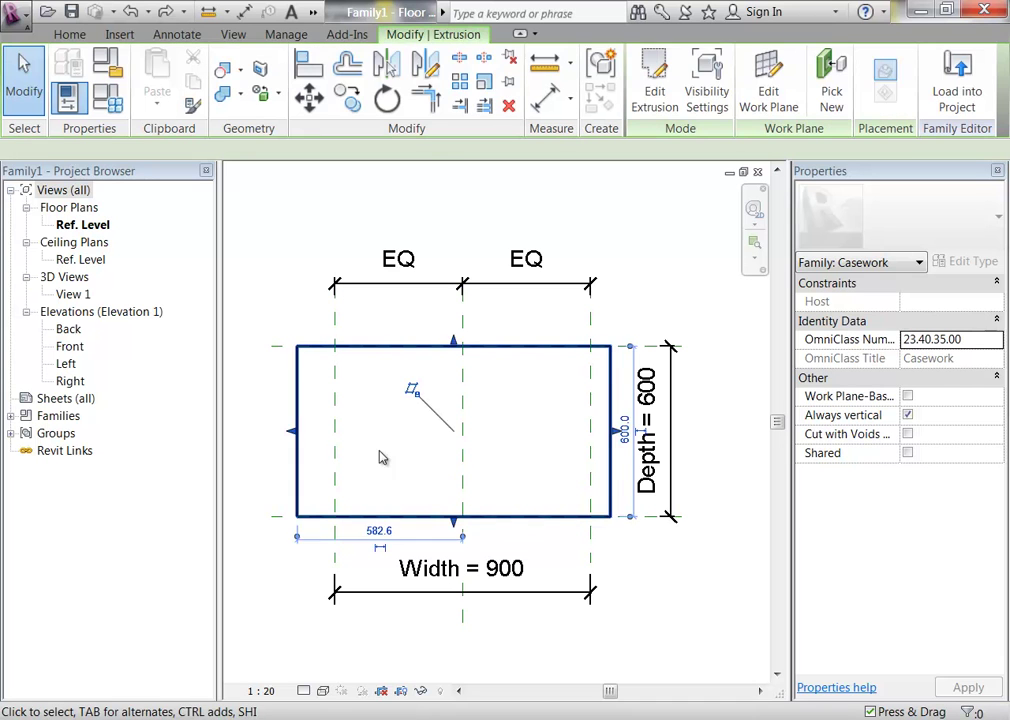
click(654, 82)
click(296, 450)
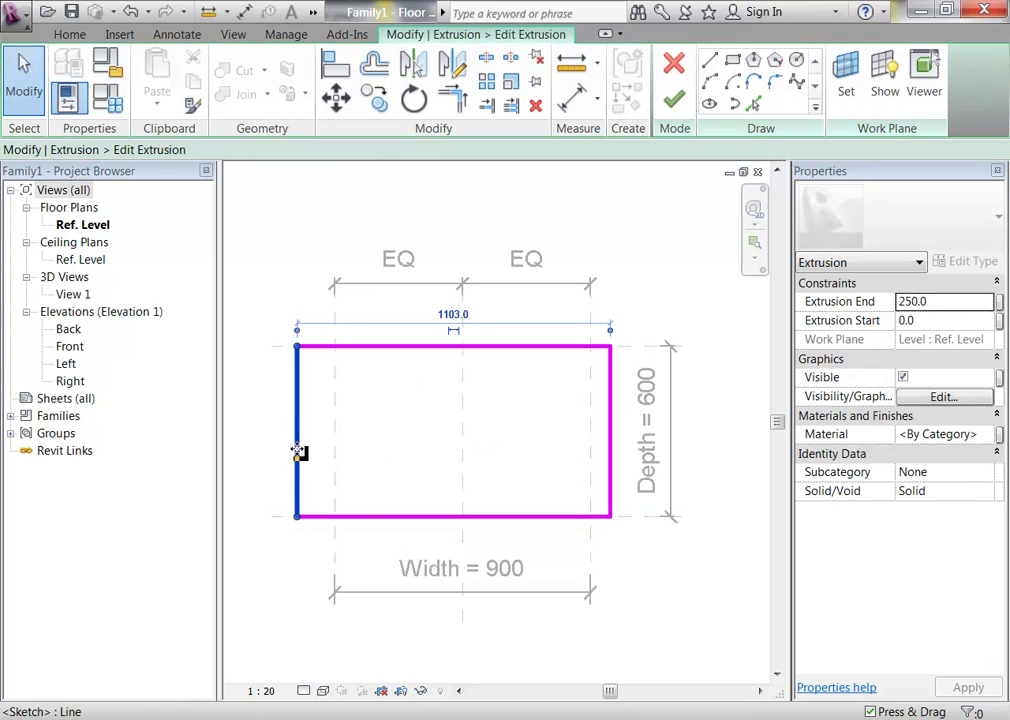
click(610, 332)
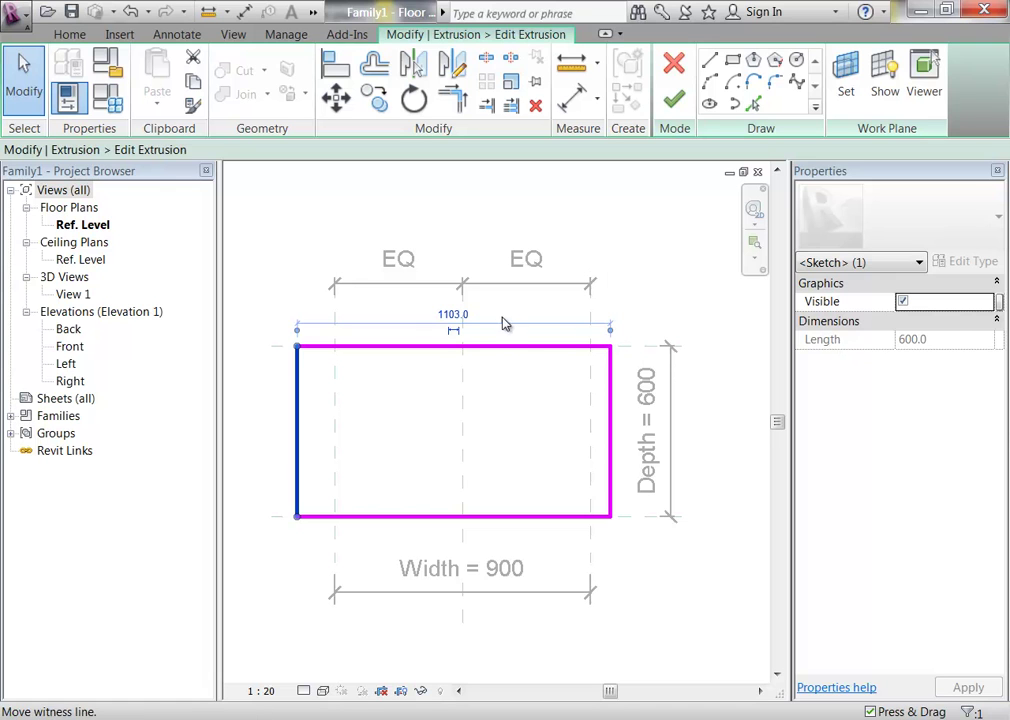
click(466, 405)
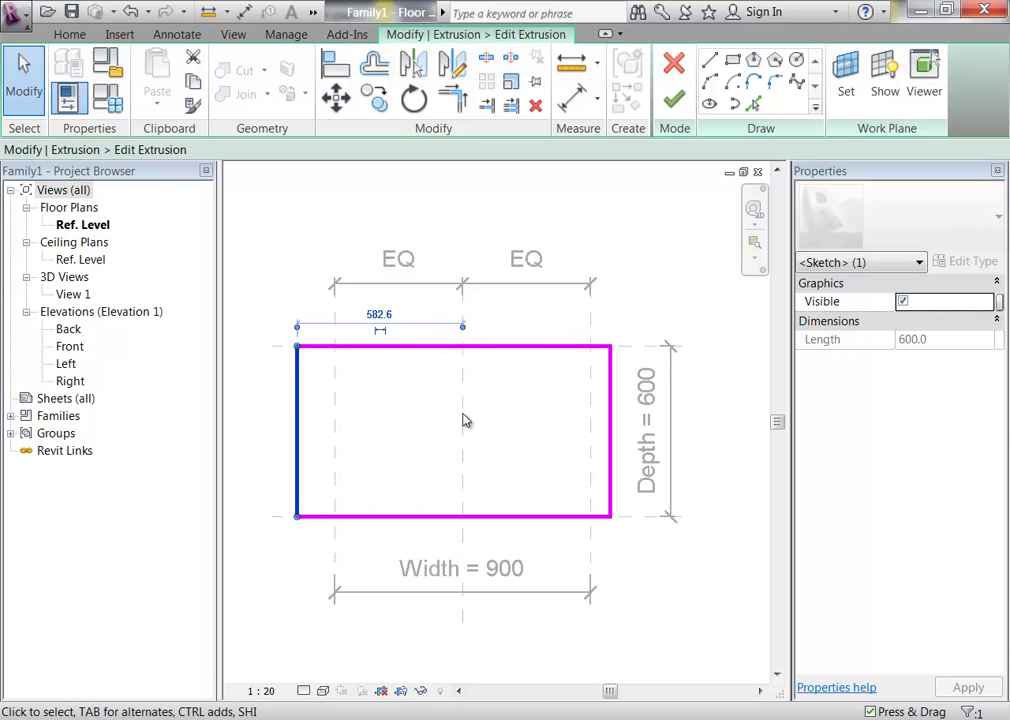
click(391, 318)
text(1000)
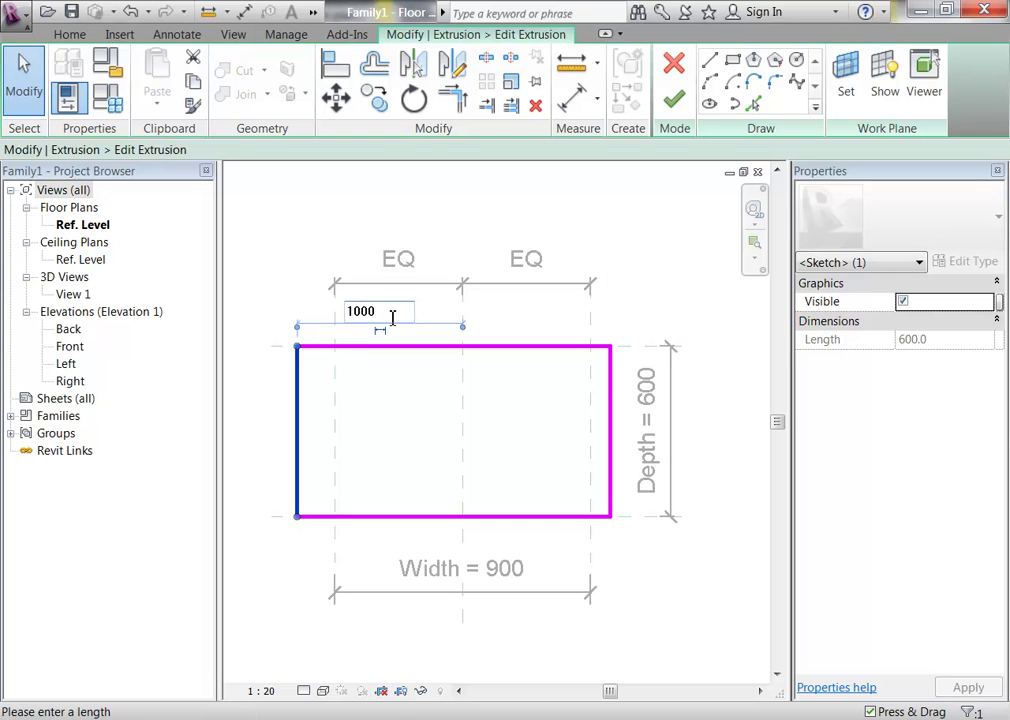
key(Return)
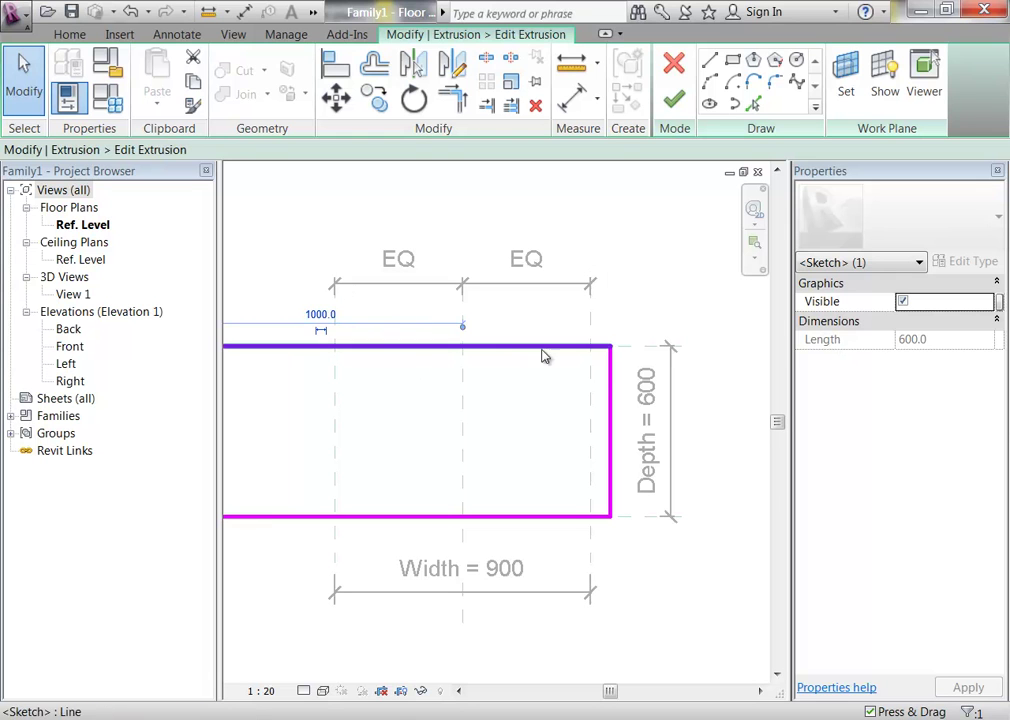
Step: Set the distance of the sketch's right edge from the centre reference plane to 1000 mm
click(611, 379)
middle_drag(563, 368, 449, 435)
click(451, 511)
text(1000)
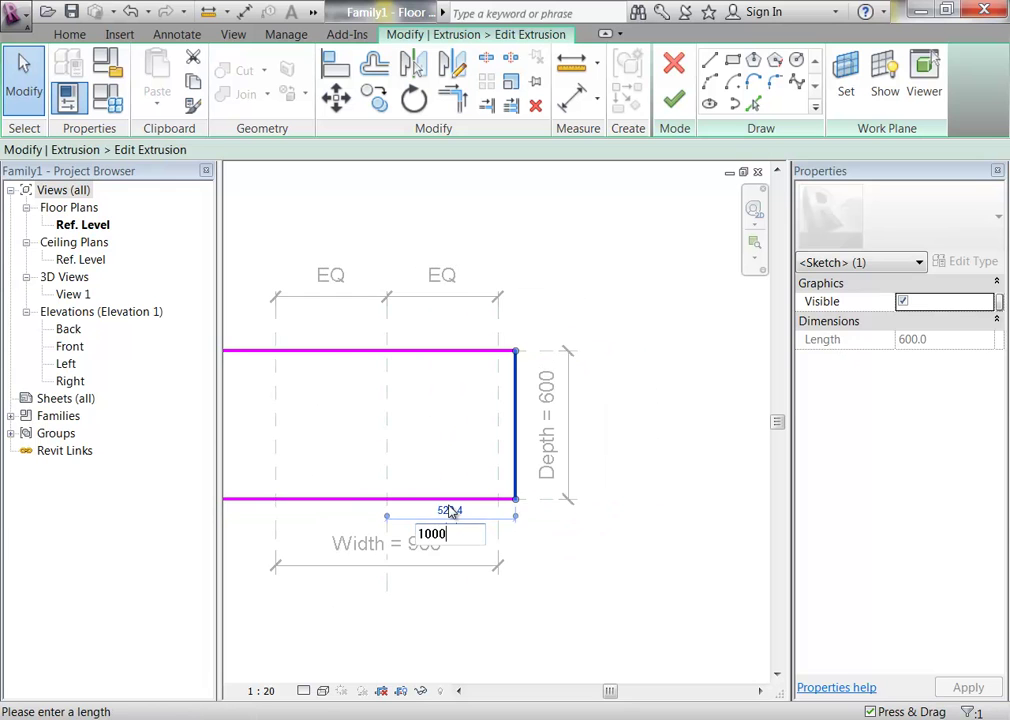
key(Return)
click(437, 455)
mouse_move(437, 455)
middle_down()
mouse_move(584, 518)
mouse_move(502, 492)
middle_up()
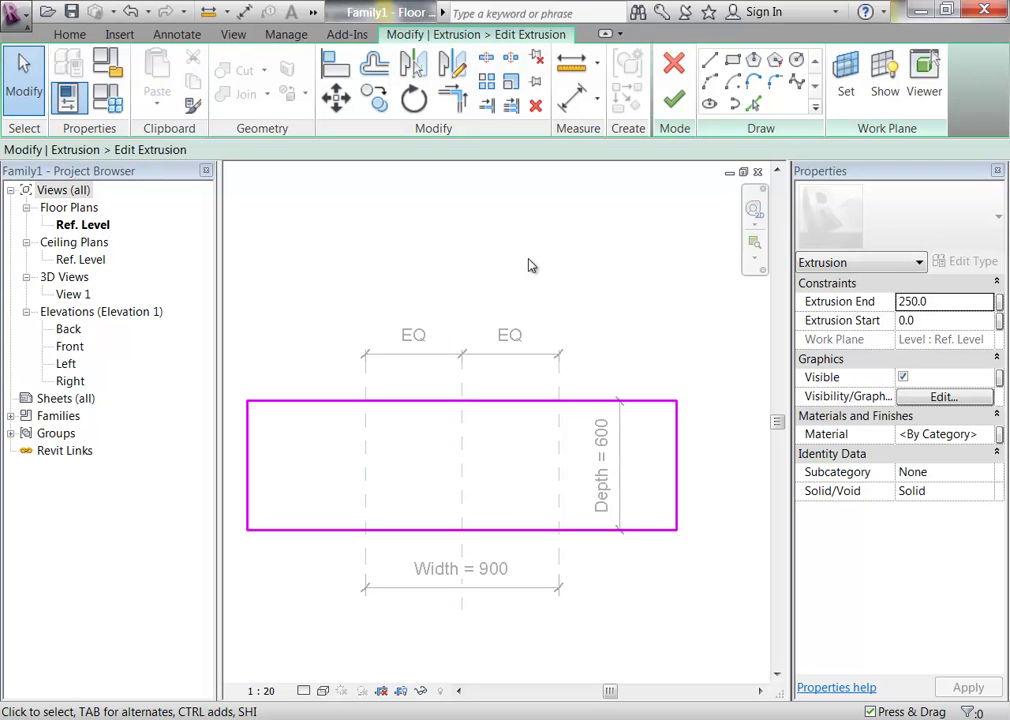
Step: Start the Rectangle tool in the extrusion sketch with an offset of 20 mm
click(733, 61)
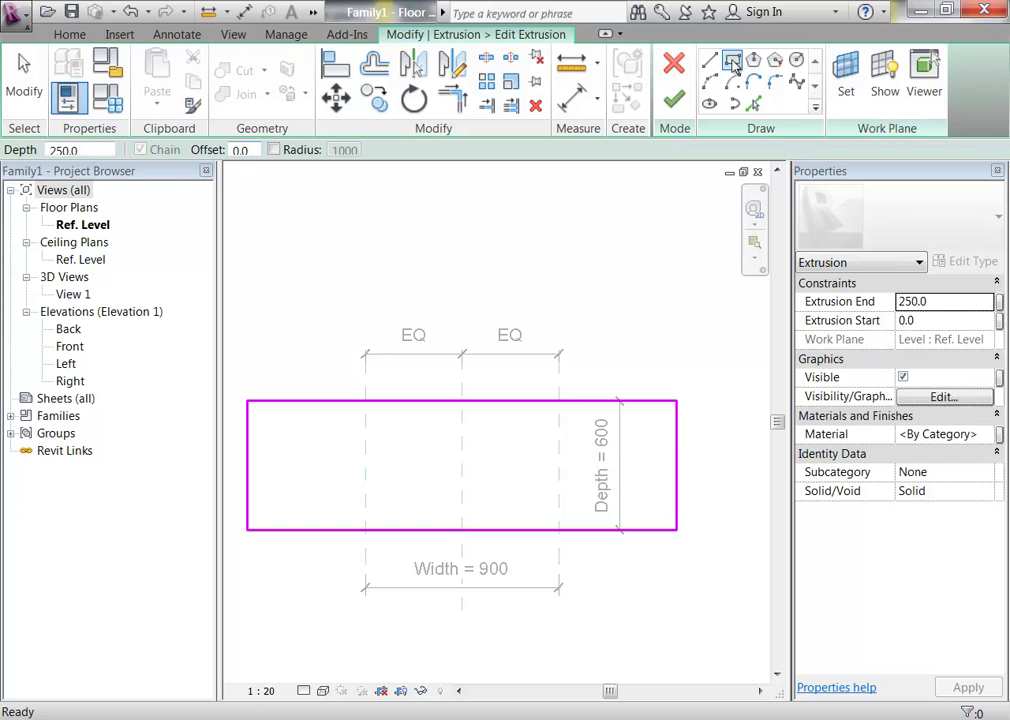
click(250, 151)
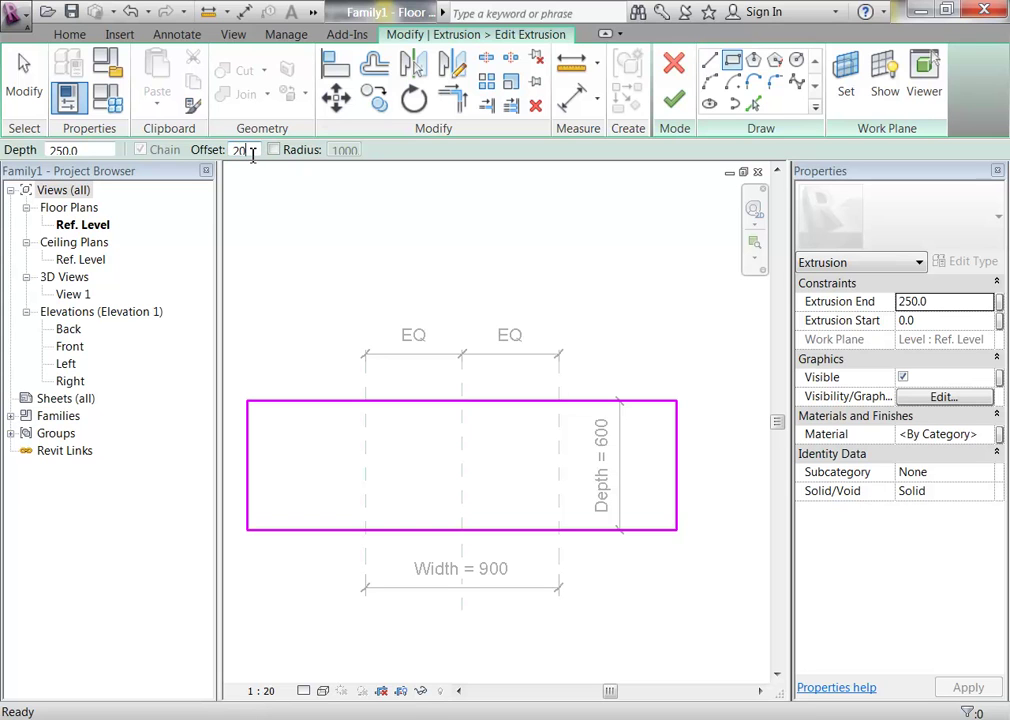
click(250, 404)
key(Escape)
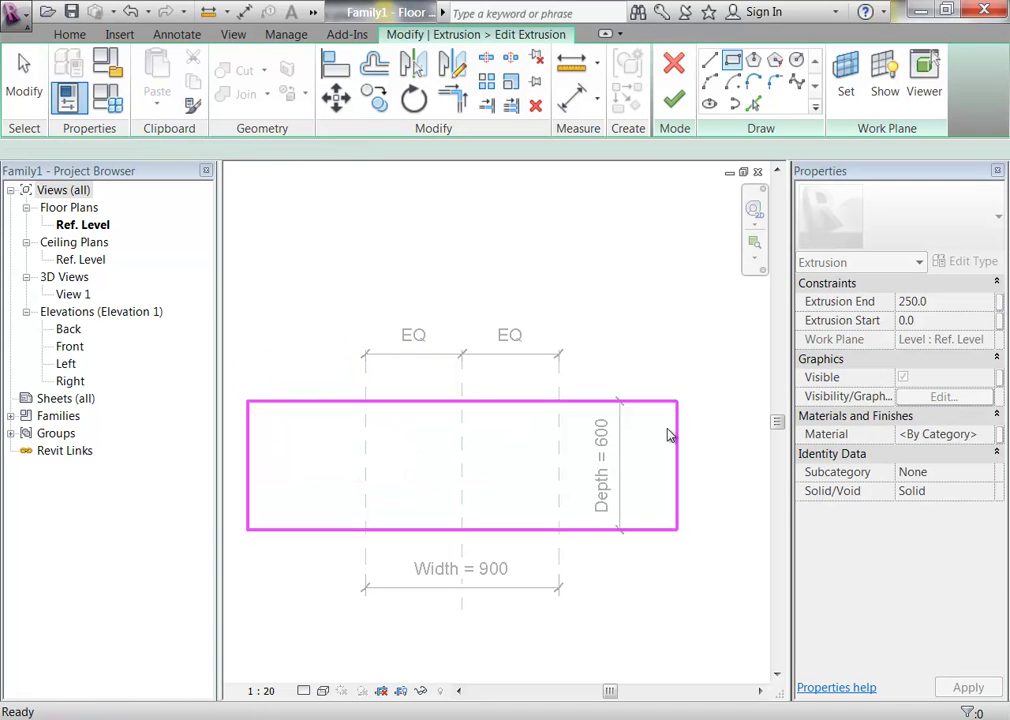
click(680, 531)
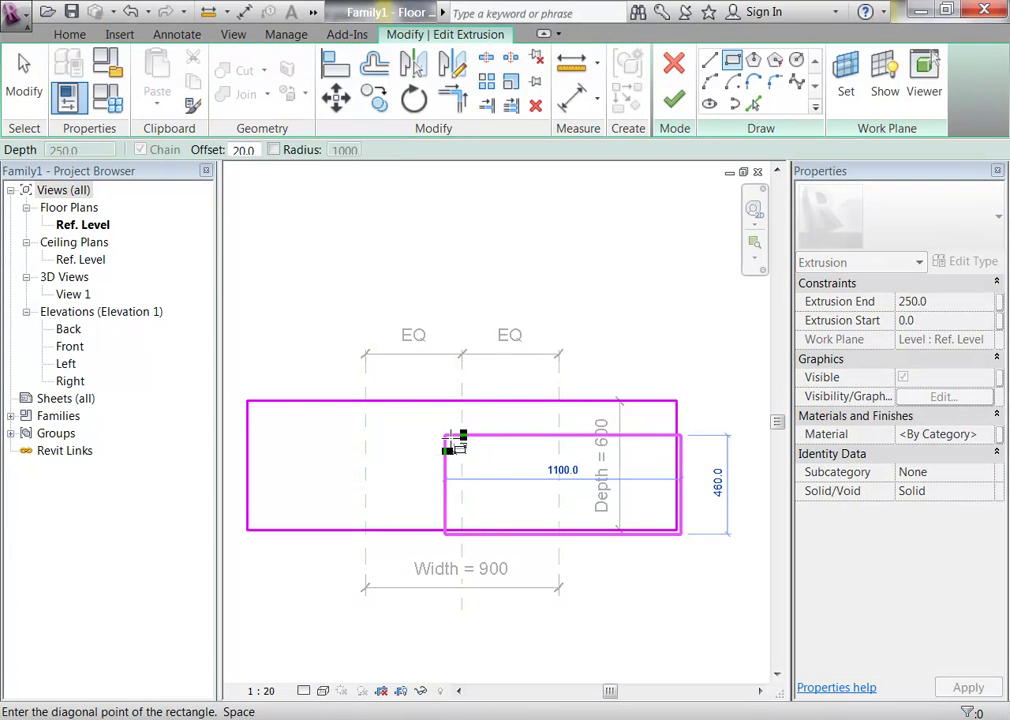
key(Escape)
click(677, 402)
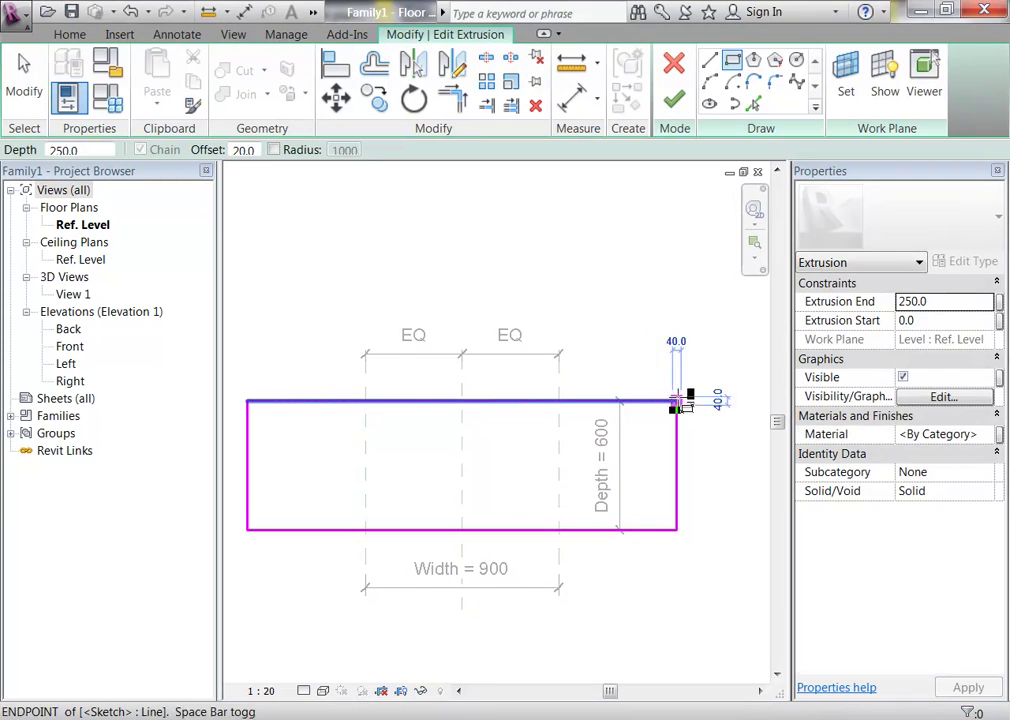
key(Escape)
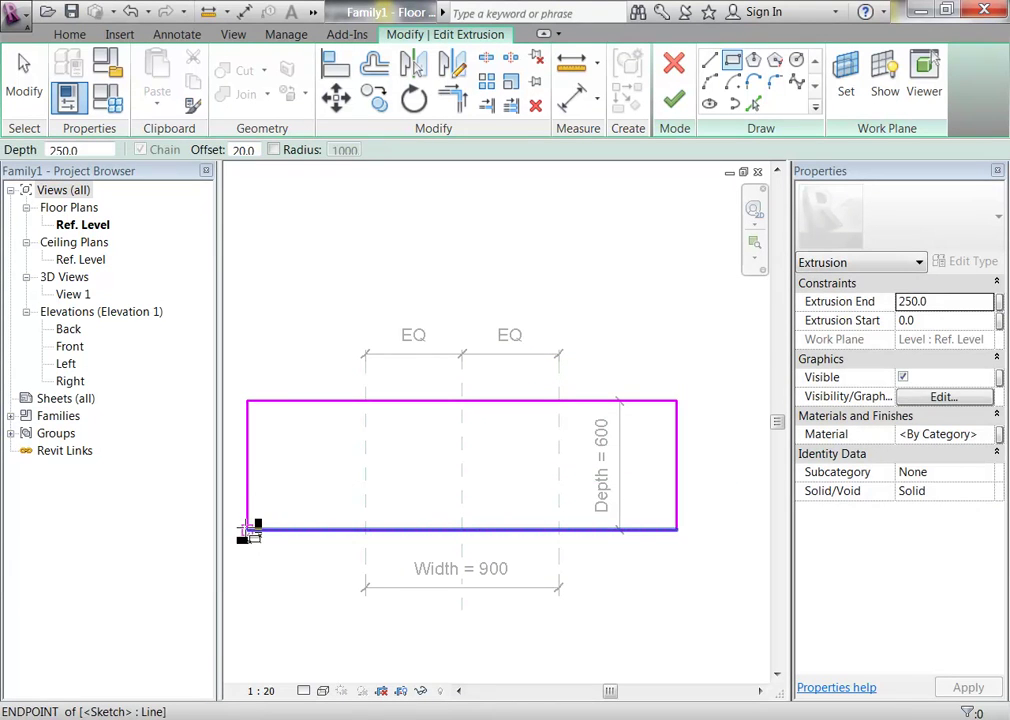
click(248, 530)
key(Escape)
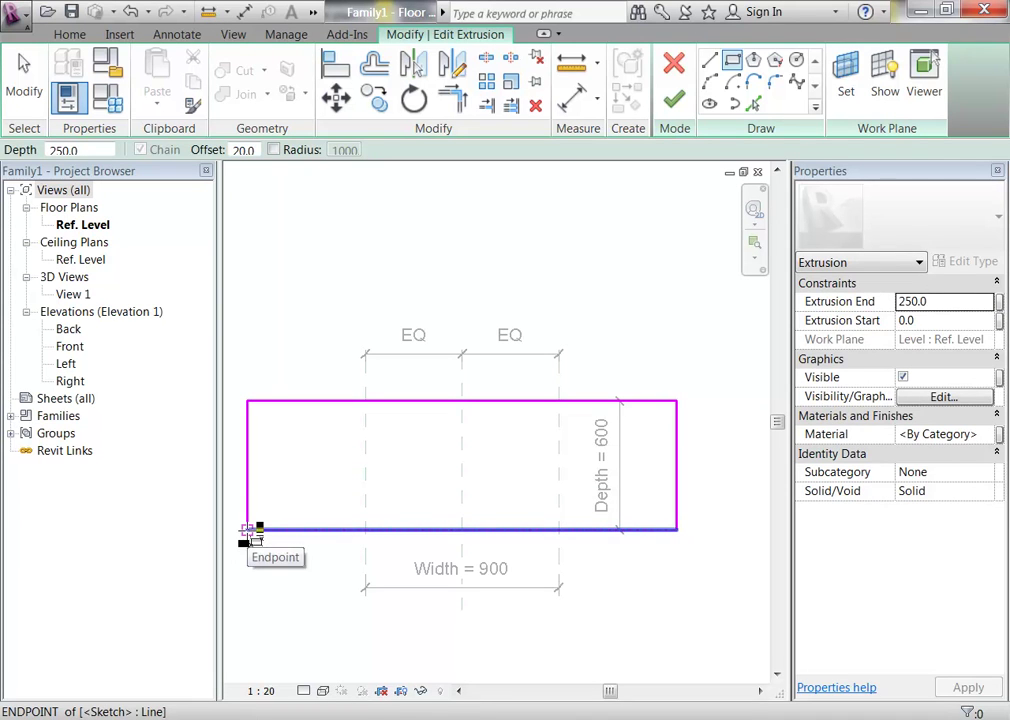
click(249, 530)
key(Escape)
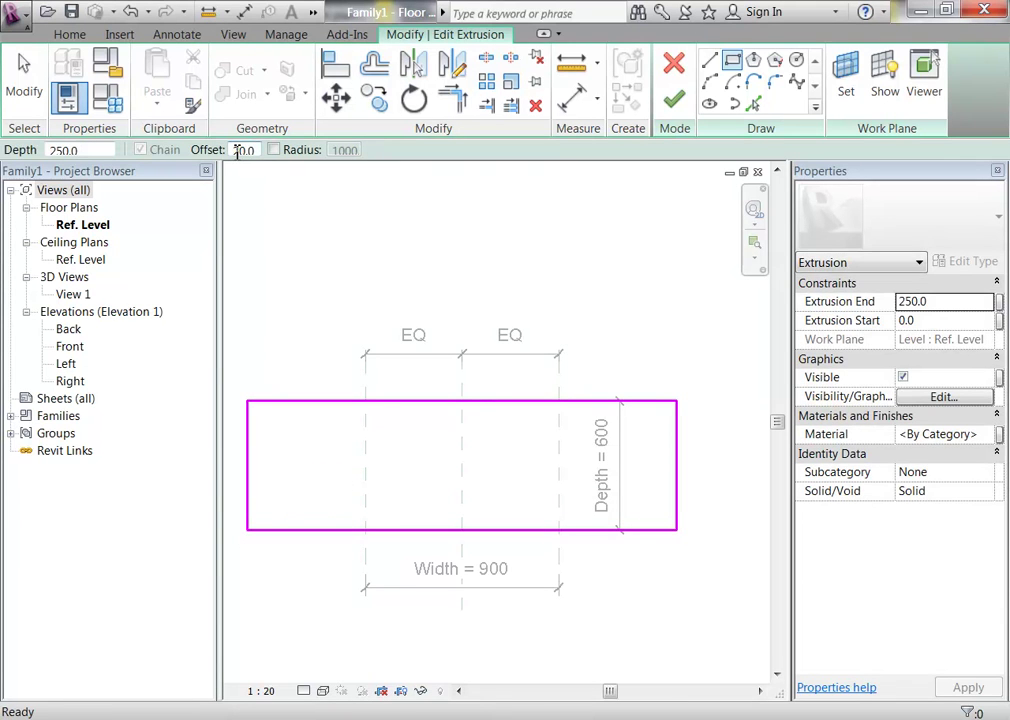
Step: Draw an inner rectangle over the outline's opposite corners with an offset of -20 mm, and finish the extrusion sketch
click(237, 150)
text(-2)
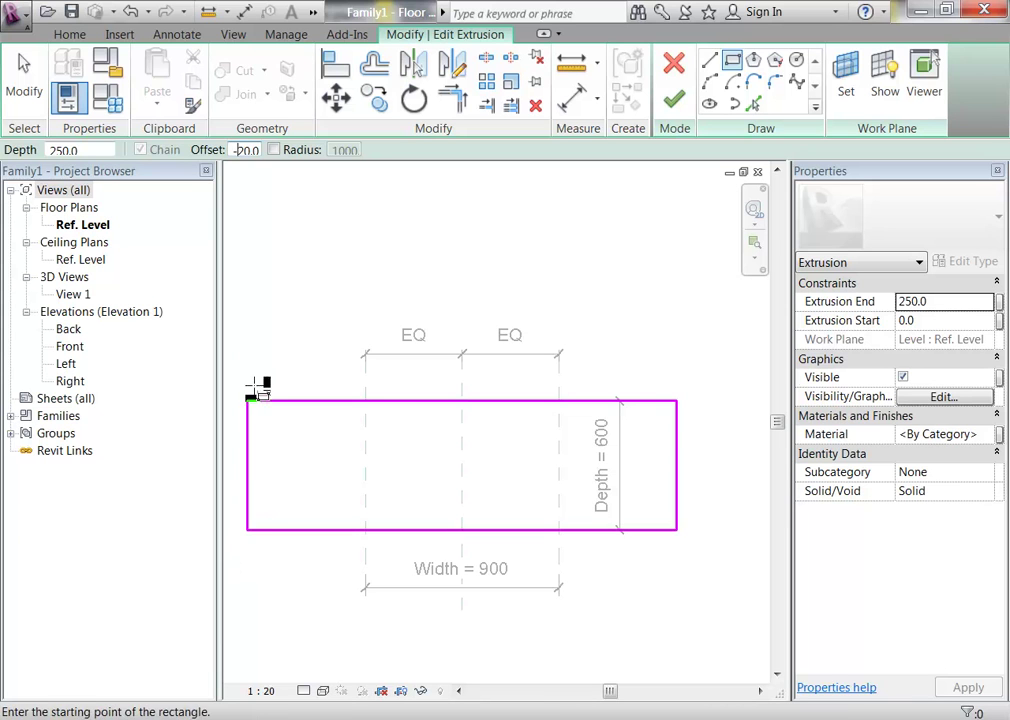
click(248, 530)
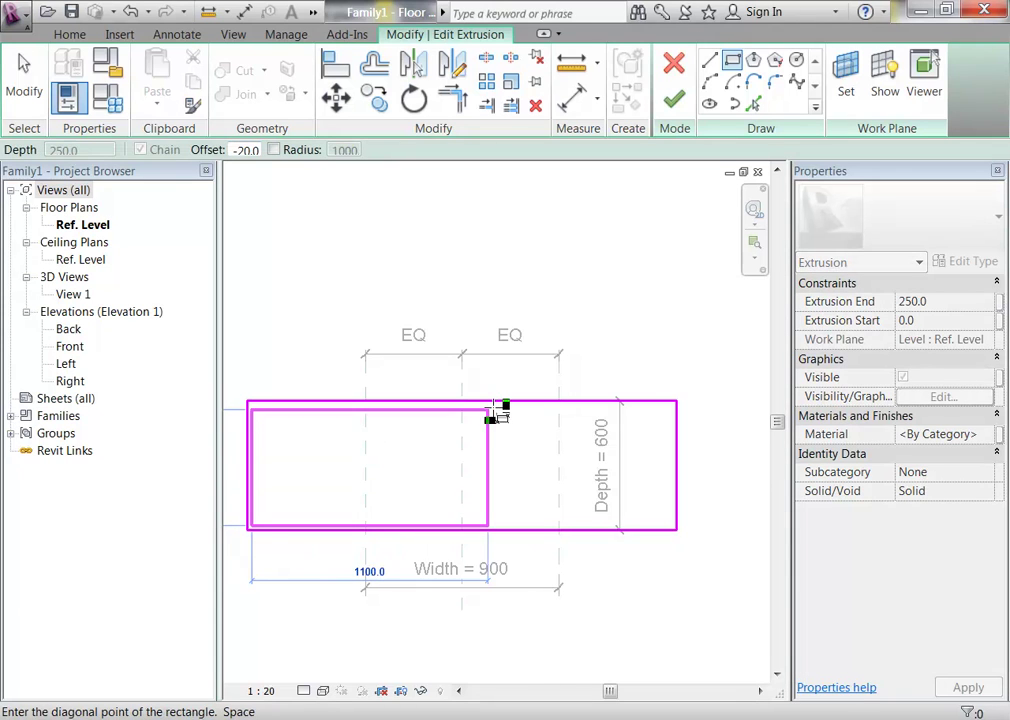
click(677, 402)
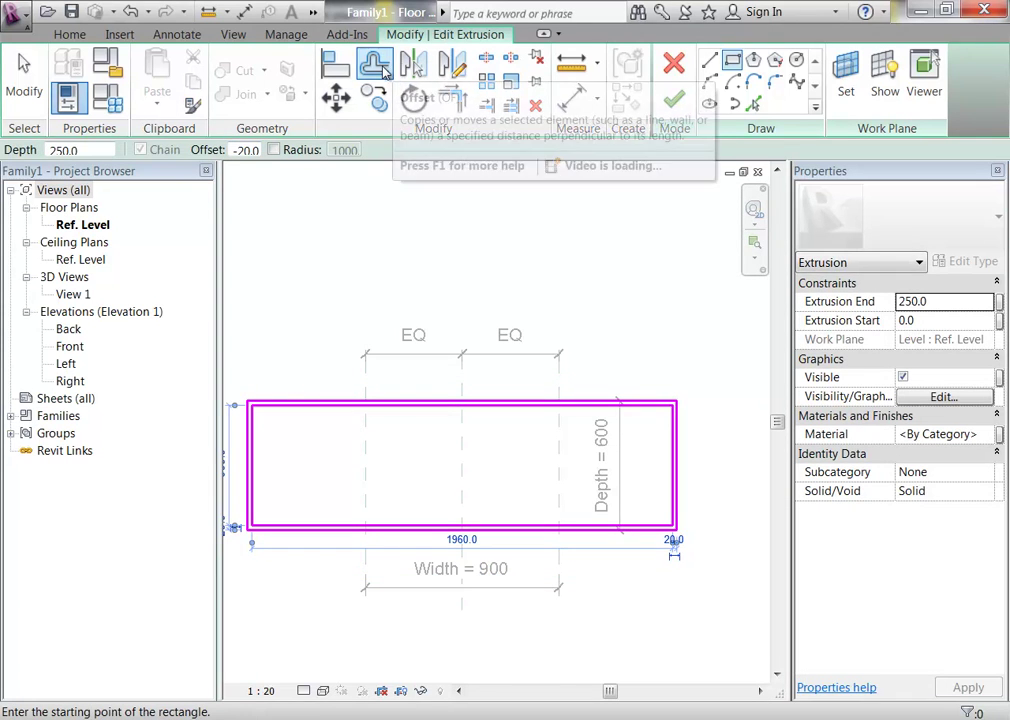
key(Escape)
middle_drag(413, 299, 413, 288)
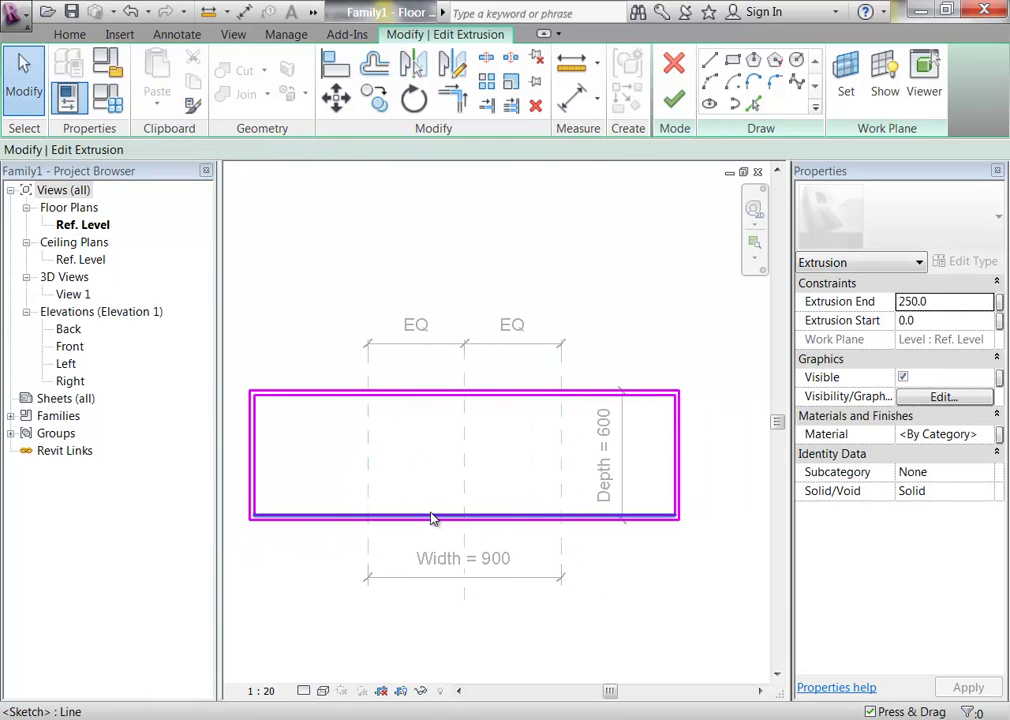
middle_drag(320, 539, 394, 552)
scroll(380, 535, up, 2)
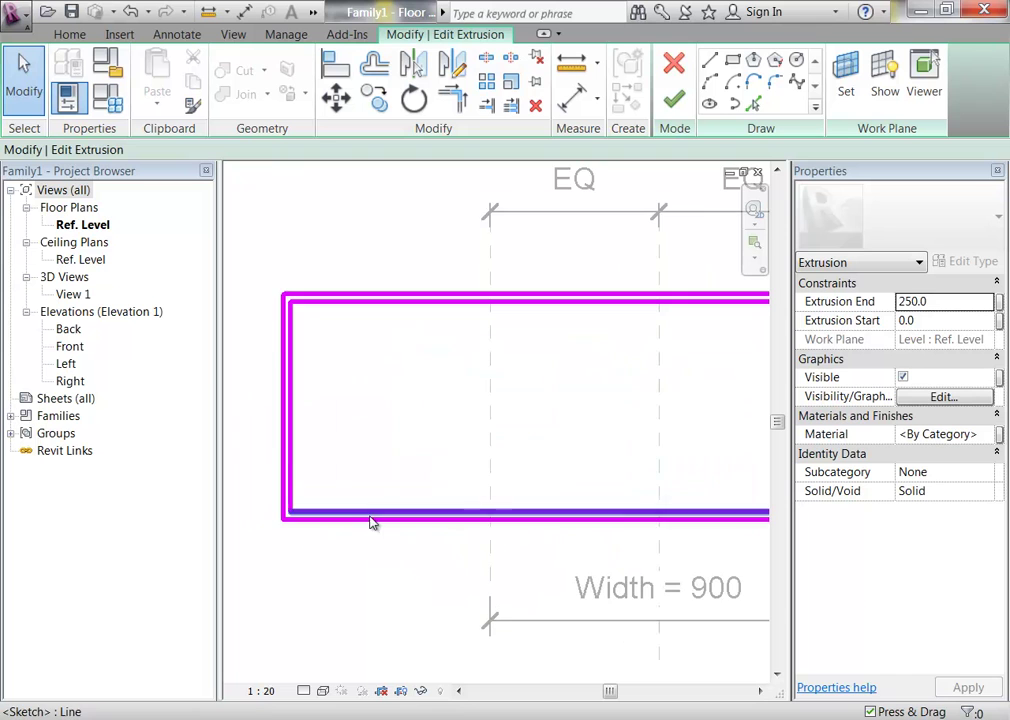
scroll(487, 343, down, 4)
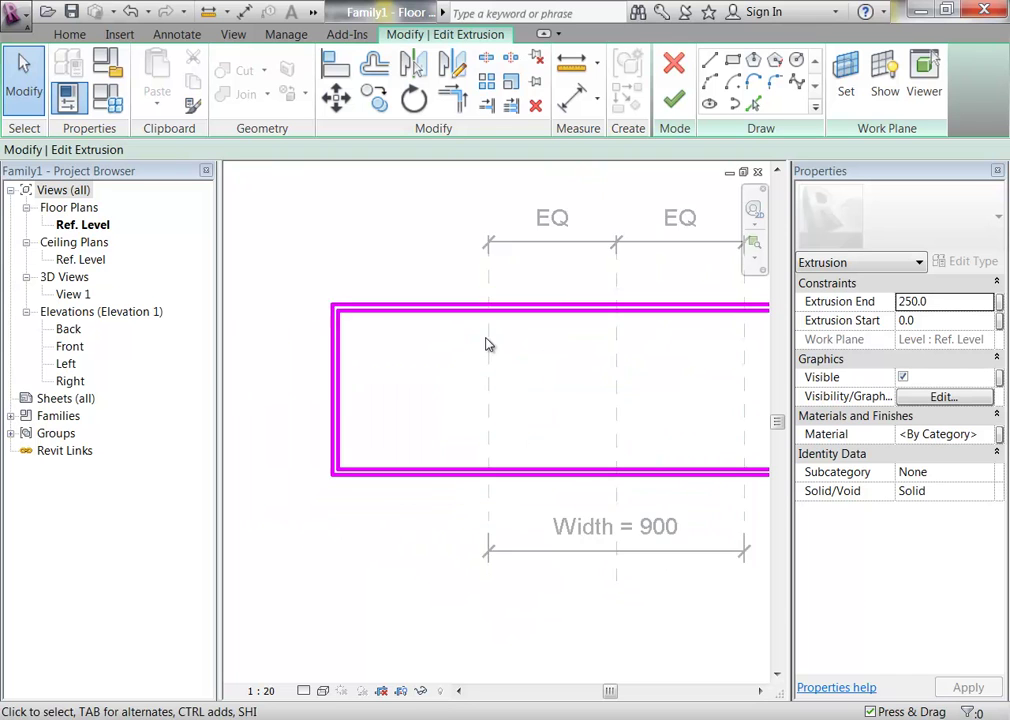
click(676, 98)
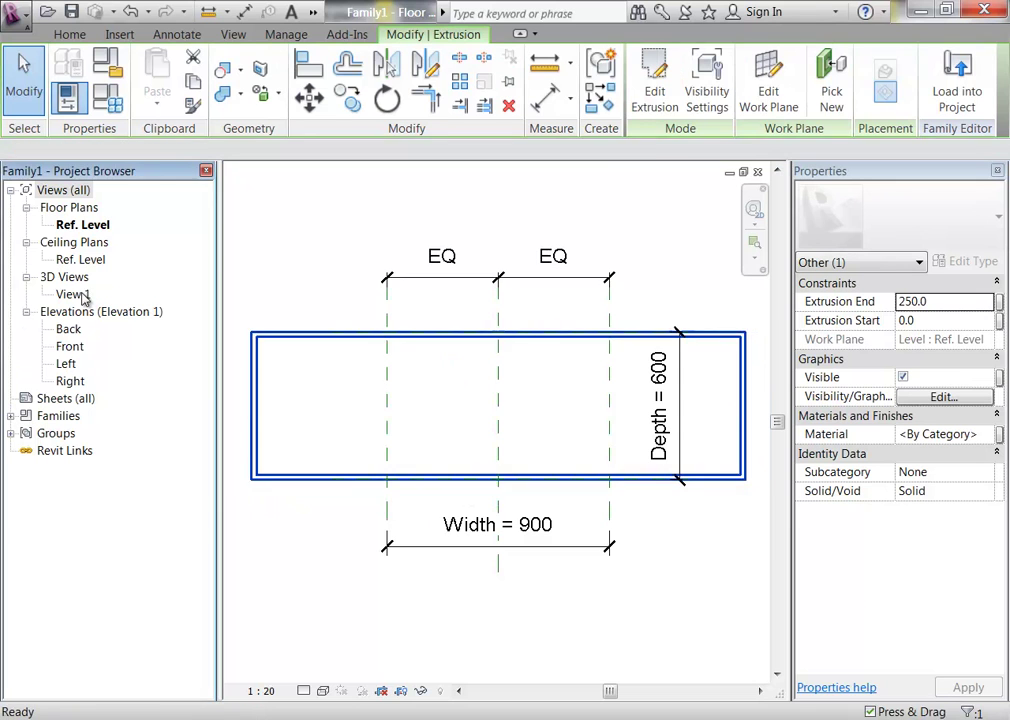
Step: Open the 3D view View 1, look at the hollow extrusion from above at an angle, and display it shaded
double_click(83, 297)
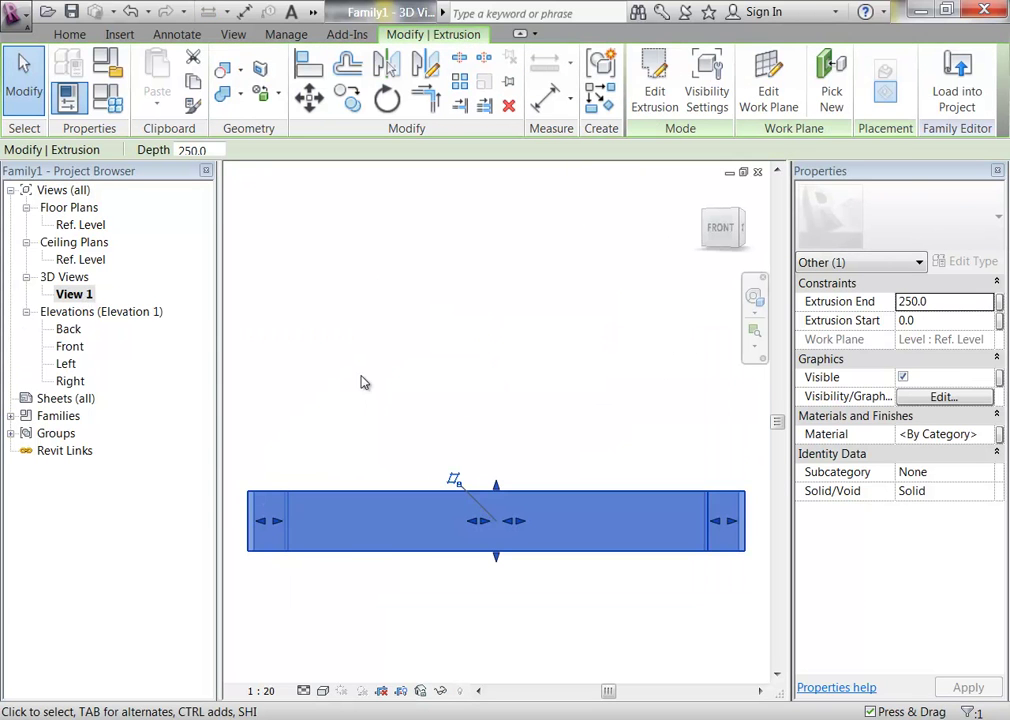
shift+middle_drag(374, 364, 484, 467)
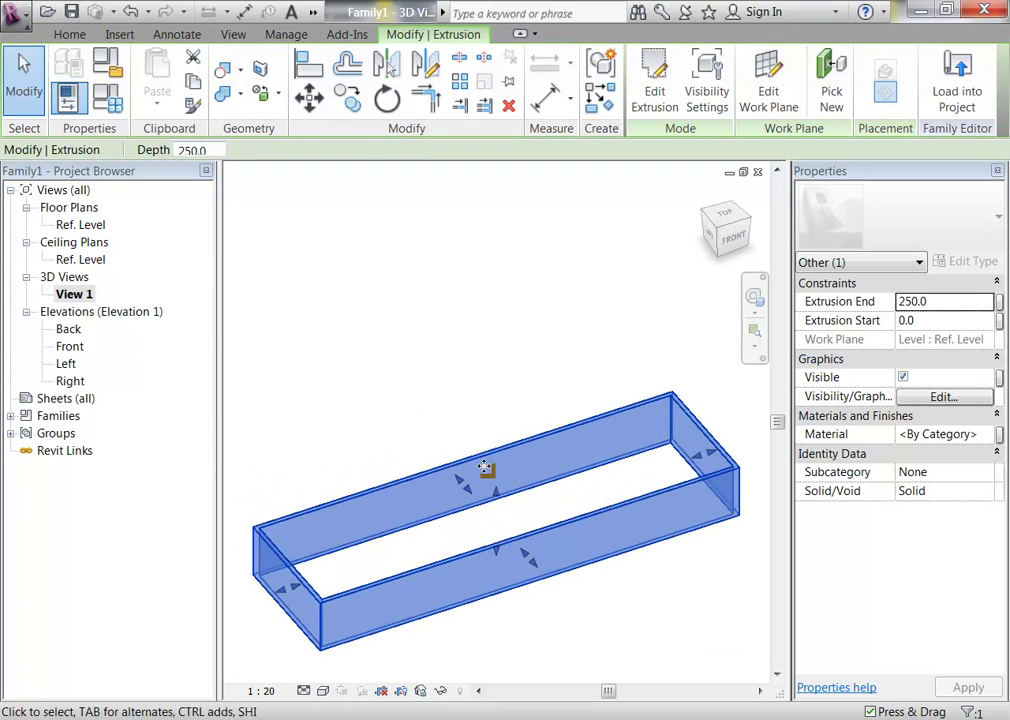
click(377, 366)
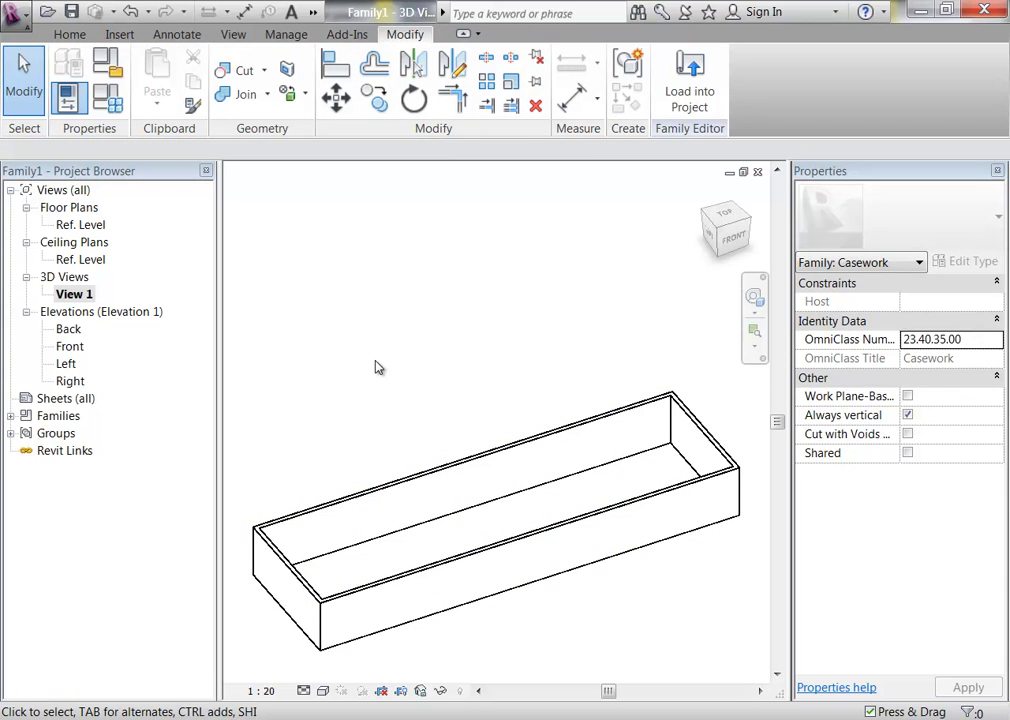
key(s)
key(d)
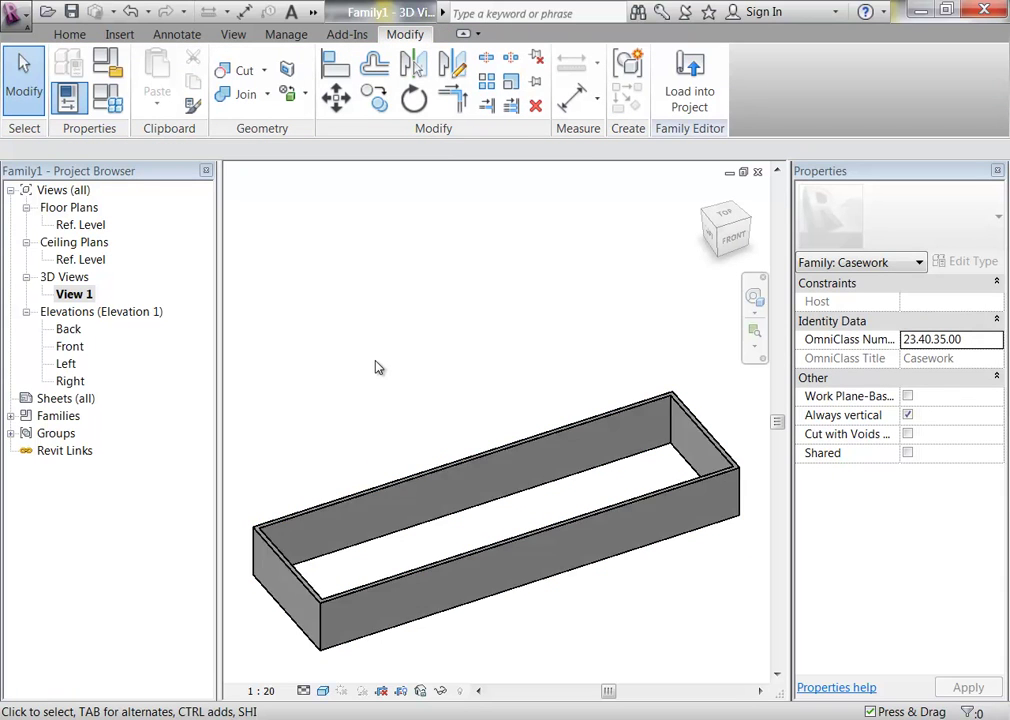
Step: Set the hollow extrusion's Extrusion End to 100 mm
click(420, 478)
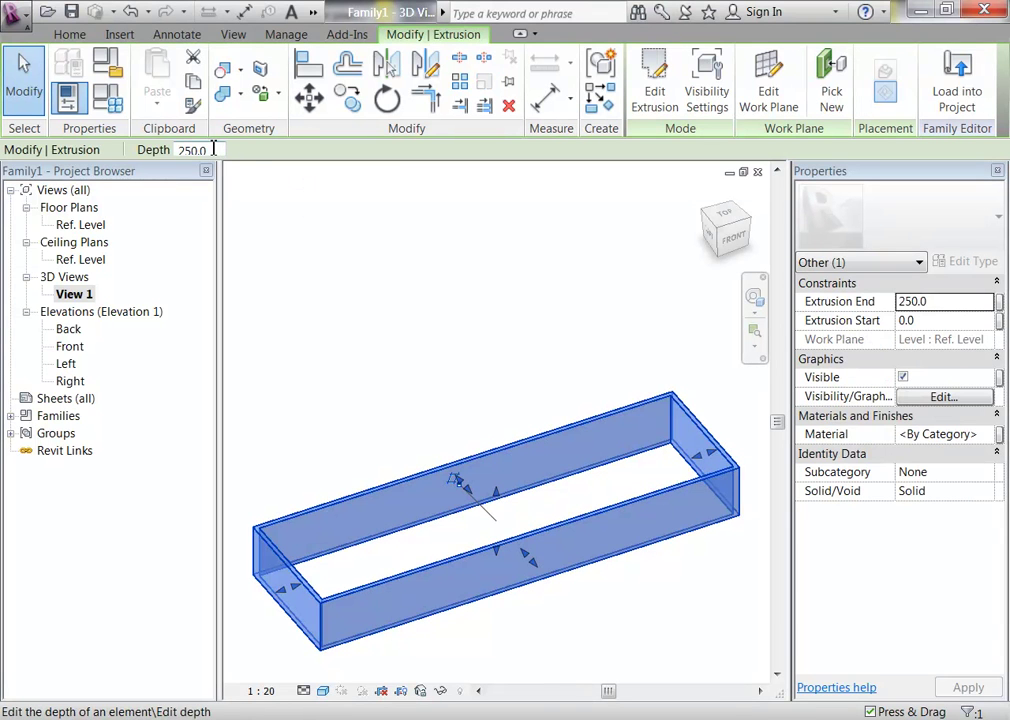
click(940, 302)
text(100)
key(Return)
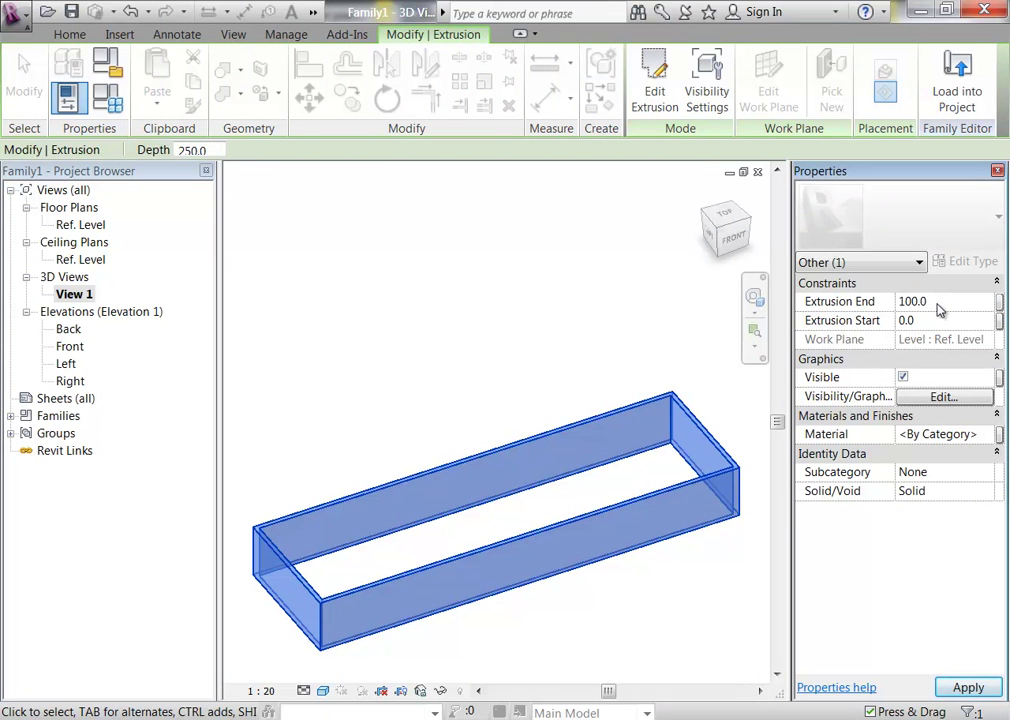
click(487, 373)
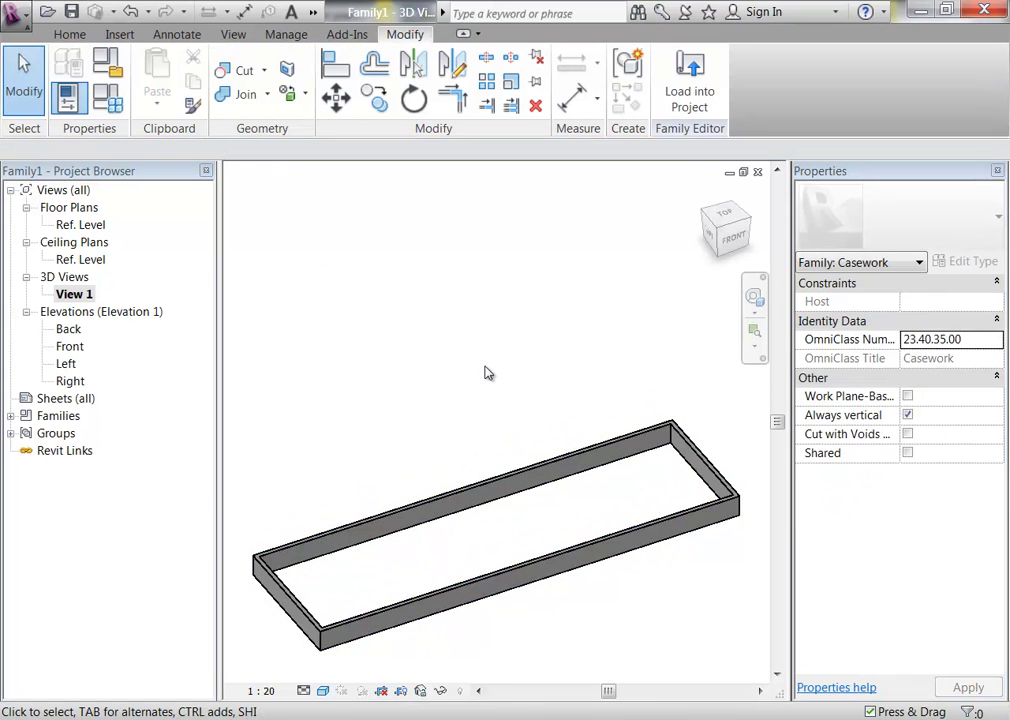
Step: Open the Ref. Level floor plan and start editing the hollow frame extrusion's sketch
click(509, 597)
double_click(80, 224)
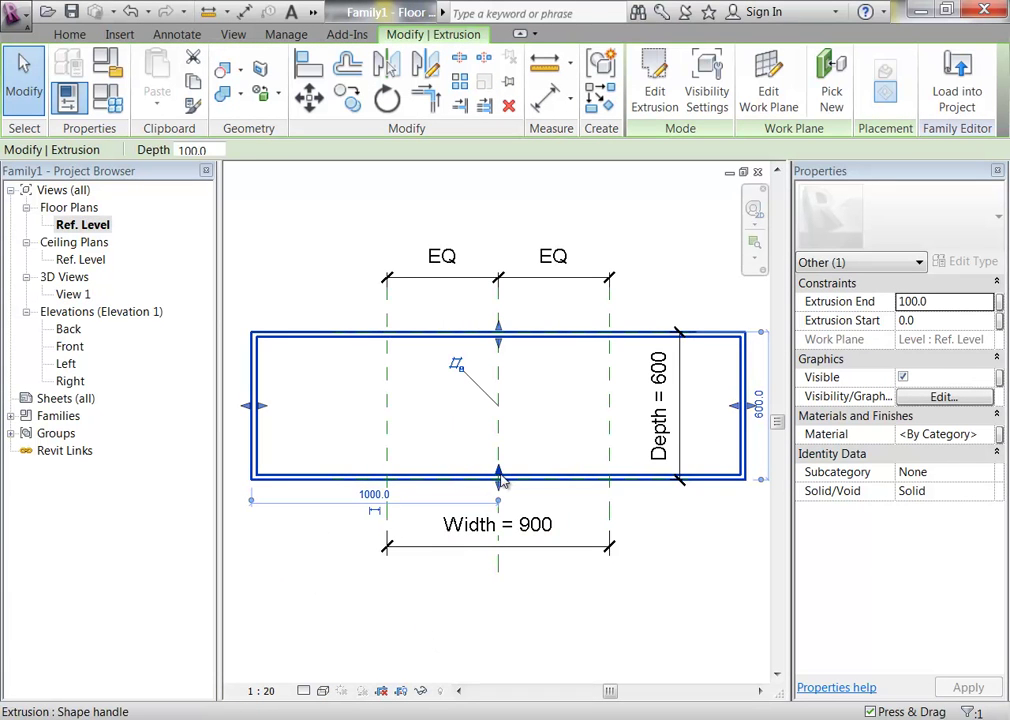
click(659, 105)
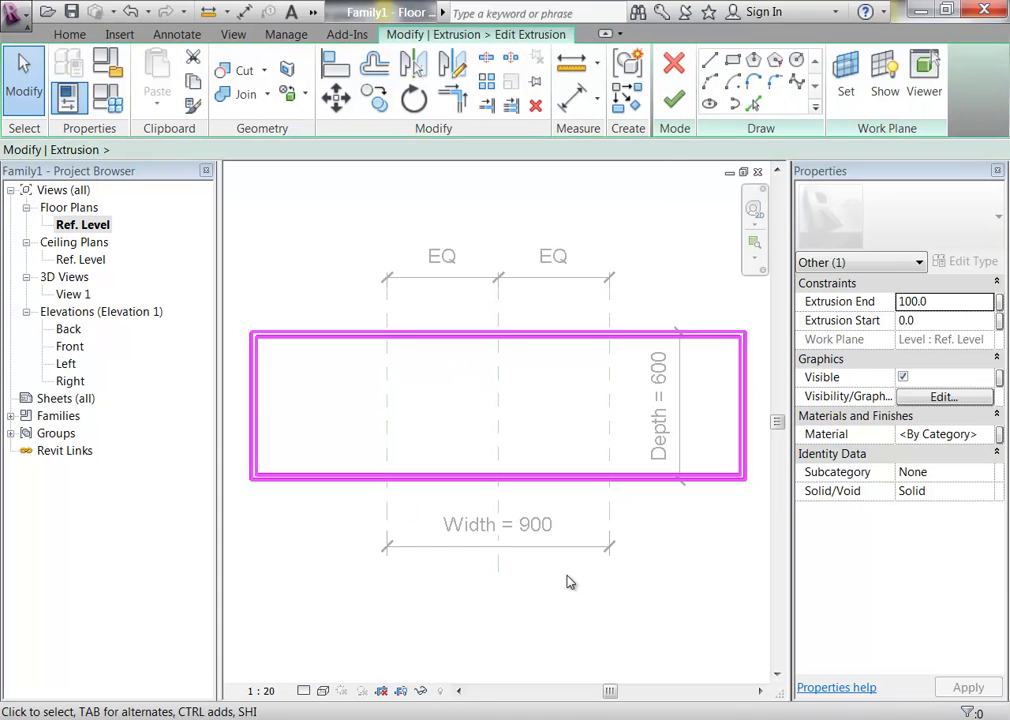
Step: Move the frame sketch's two front lines 50 mm inward towards the back and finish the sketch
drag(568, 508, 532, 433)
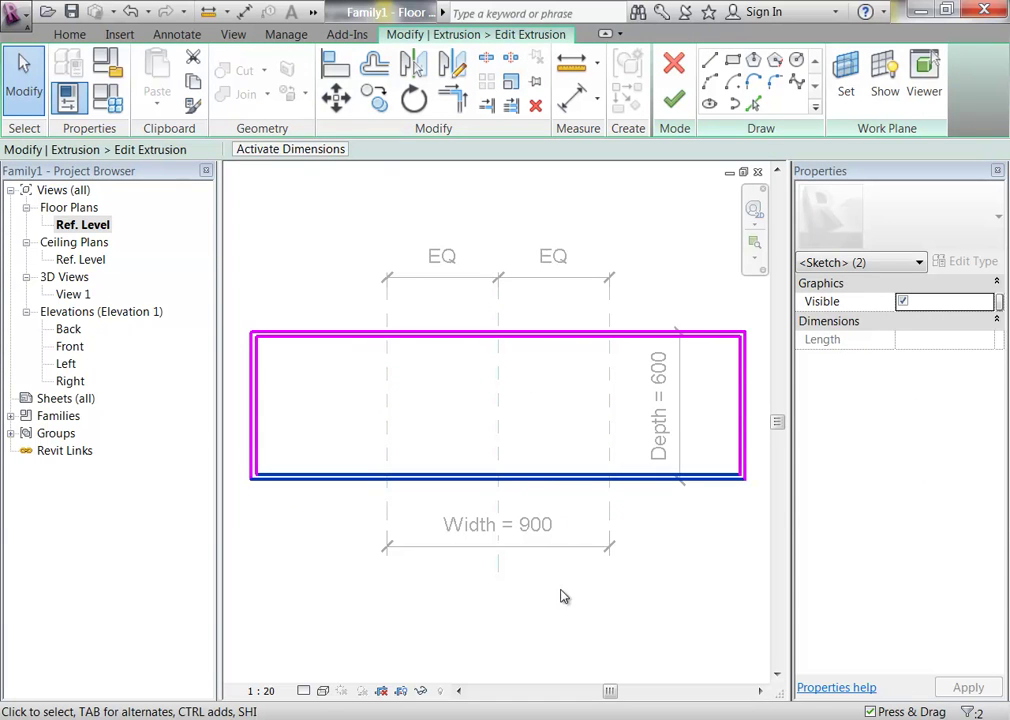
click(590, 522)
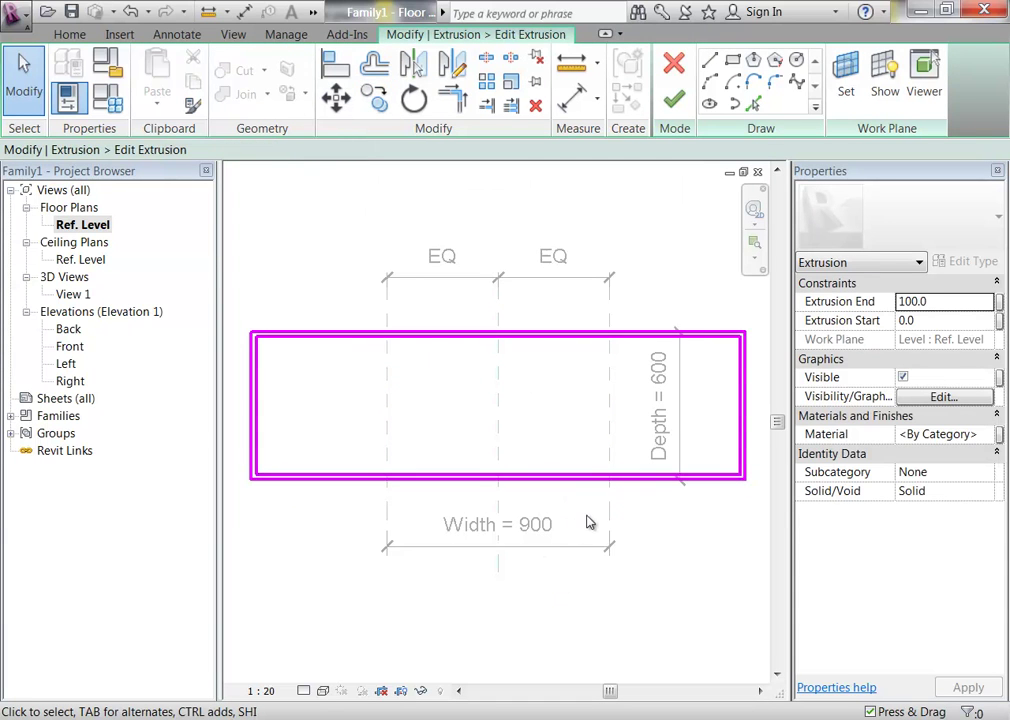
drag(590, 517, 551, 442)
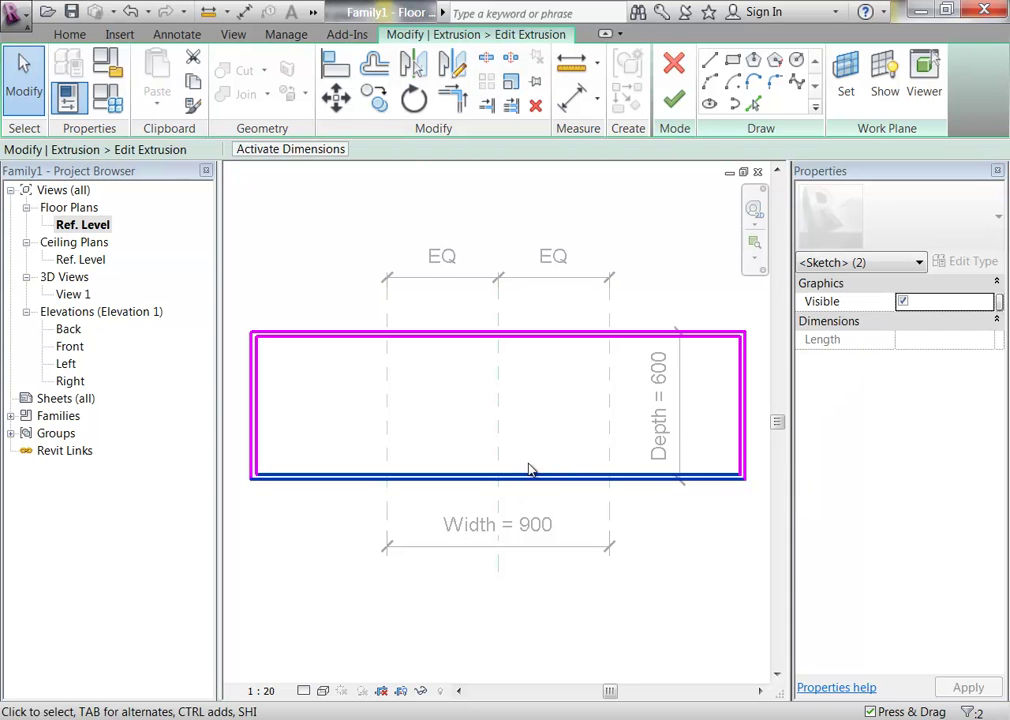
click(336, 97)
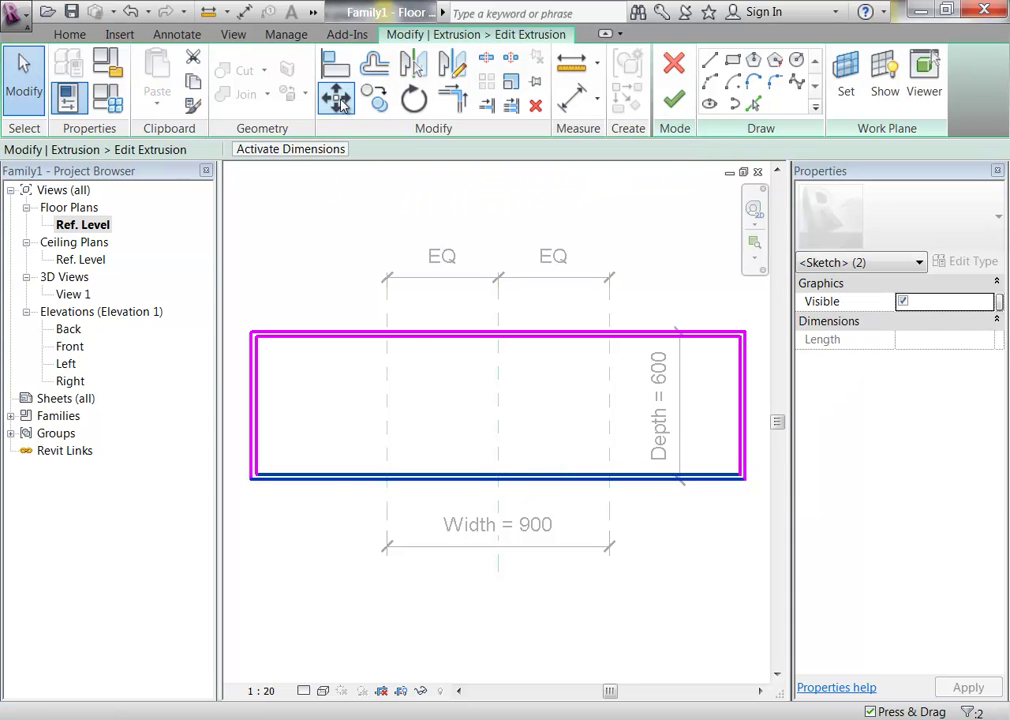
click(428, 477)
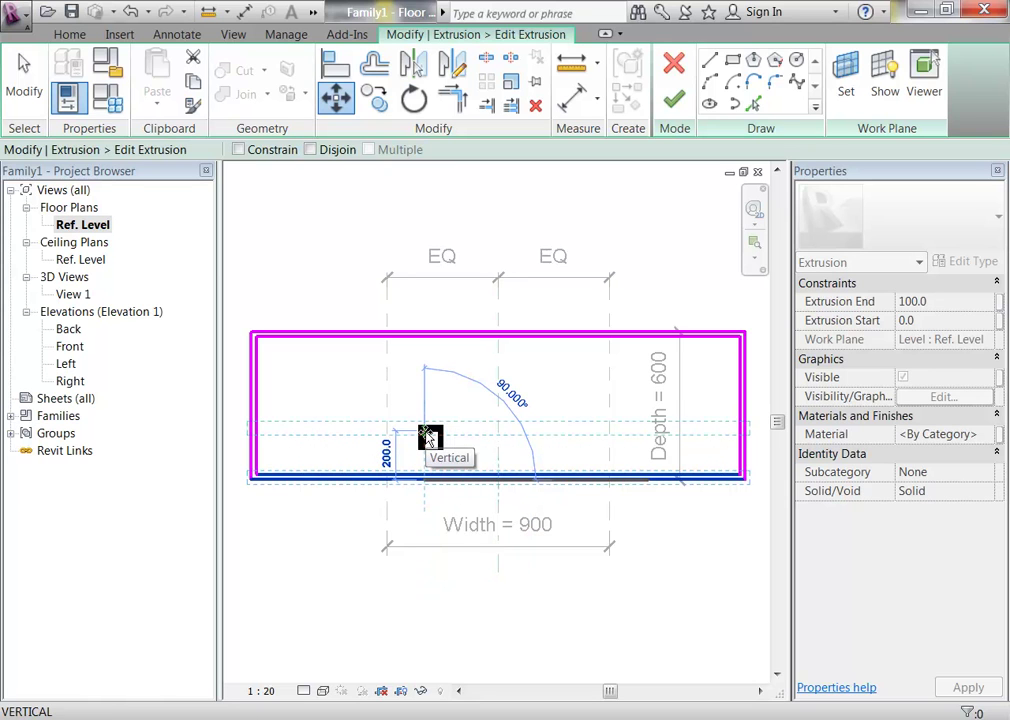
text(50)
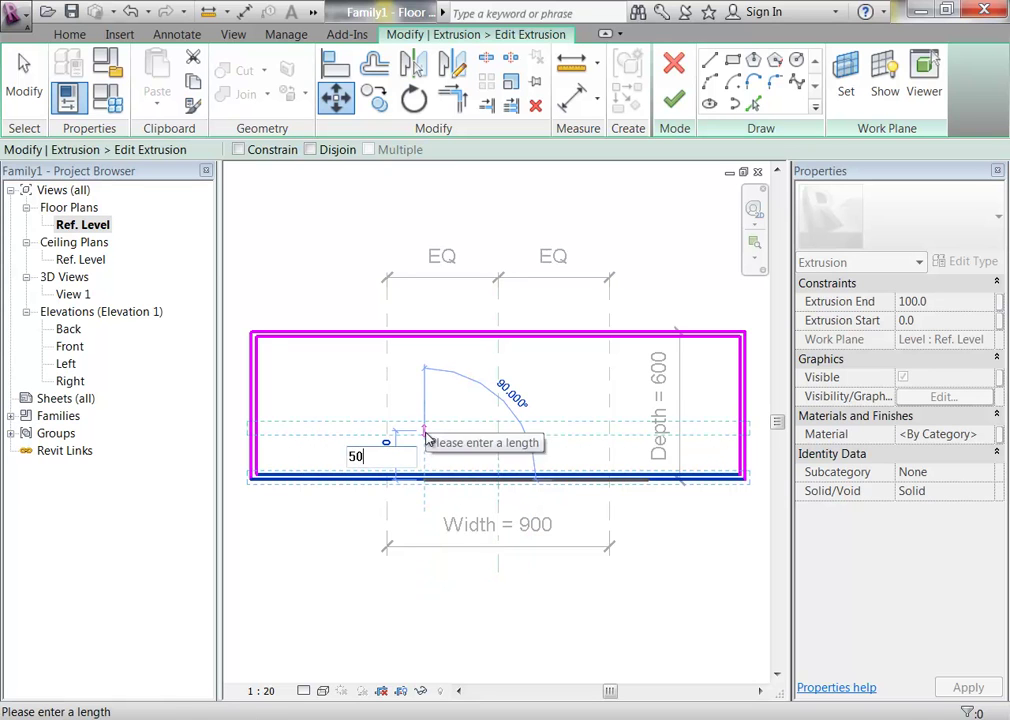
key(Return)
click(435, 445)
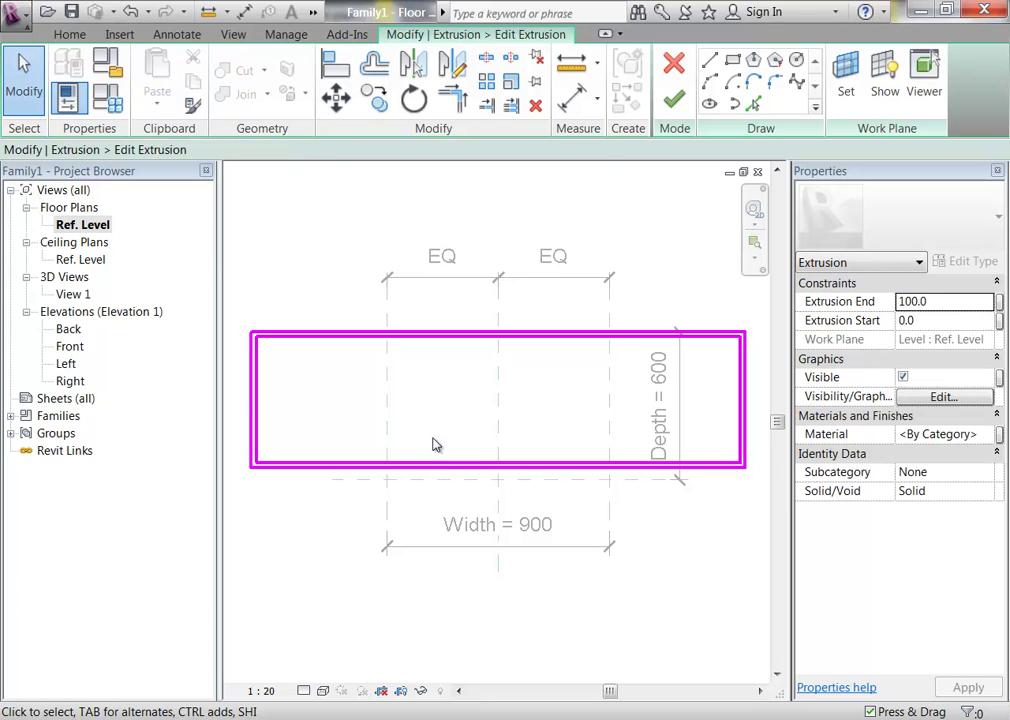
click(673, 98)
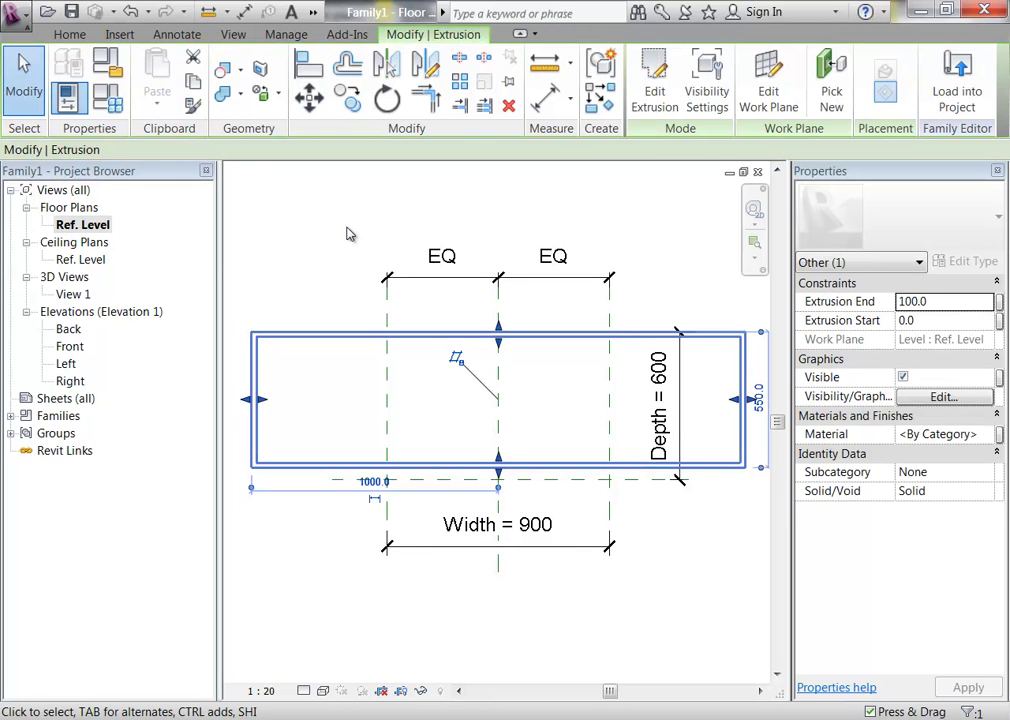
click(348, 232)
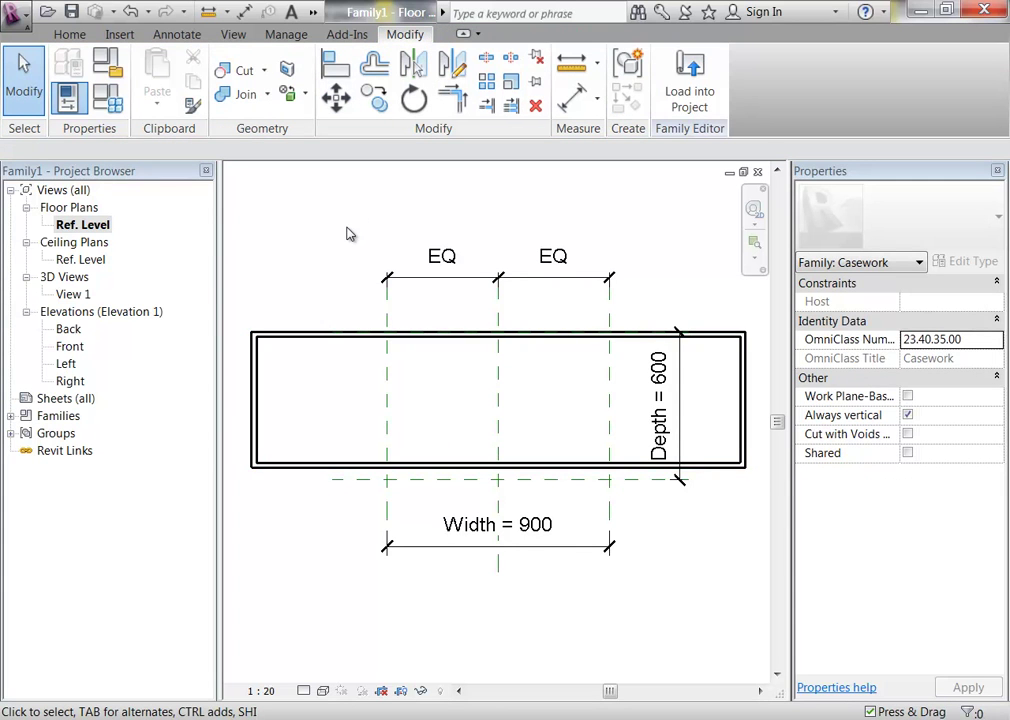
Step: Start a new solid extrusion and sketch a rectangle about 20 mm by 530 mm over the frame's left side with zero offset
click(69, 34)
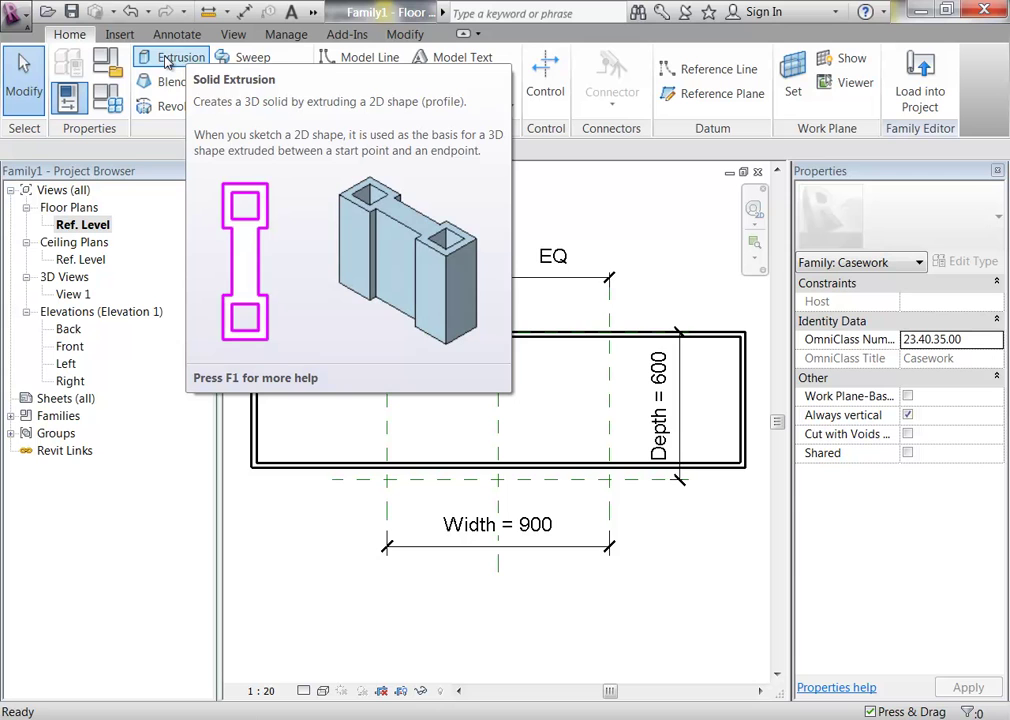
click(166, 59)
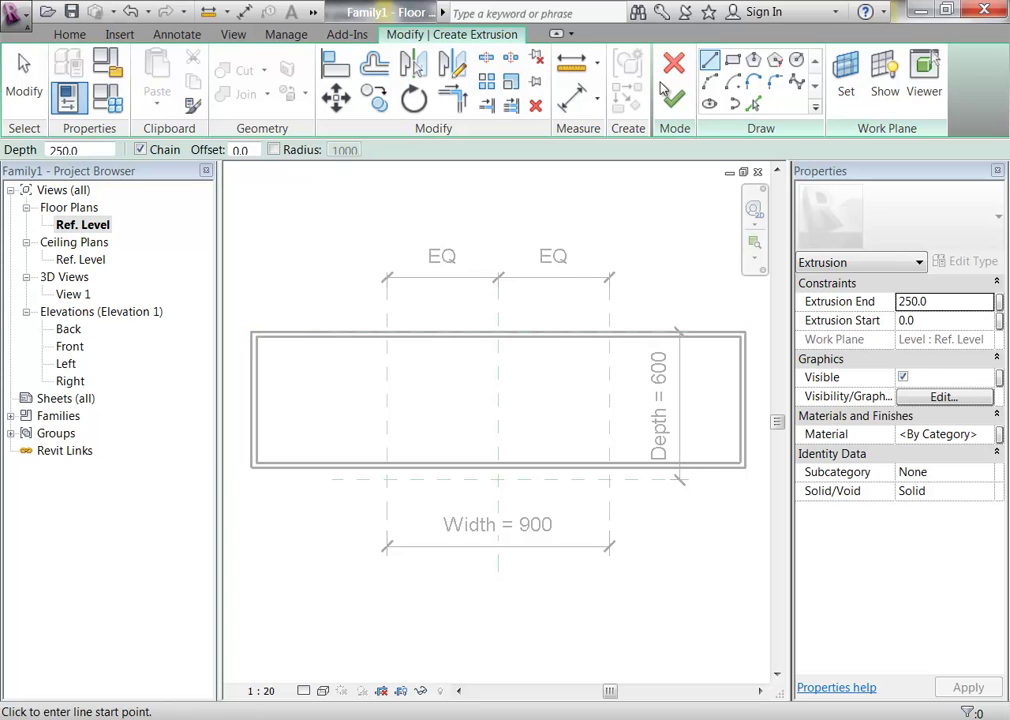
click(732, 60)
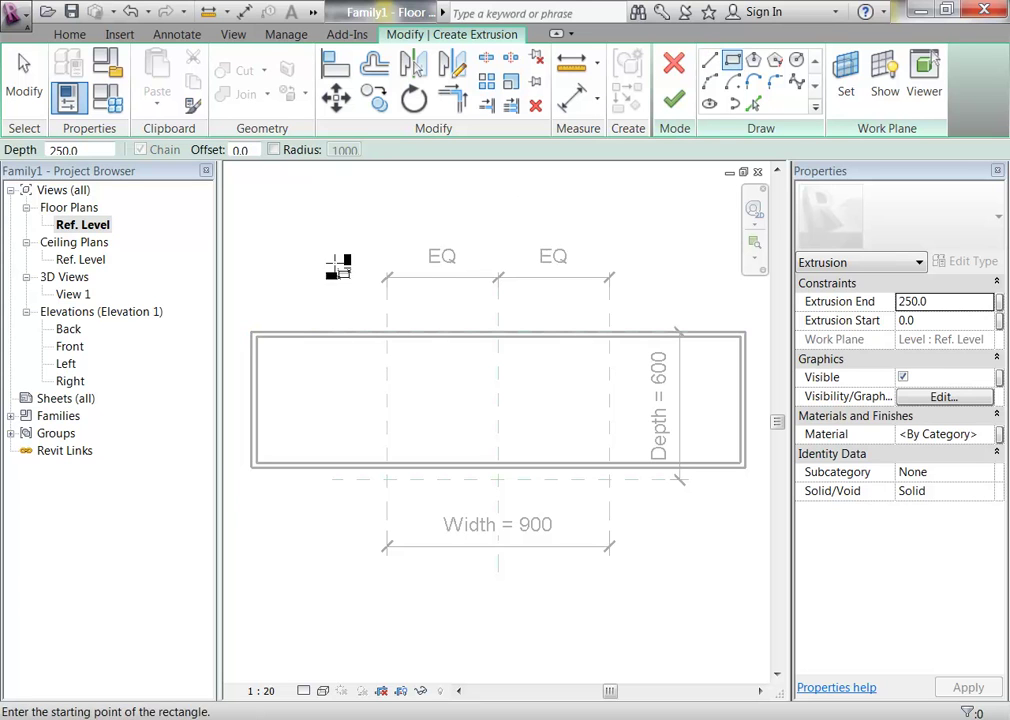
click(255, 334)
scroll(491, 466, up, 3)
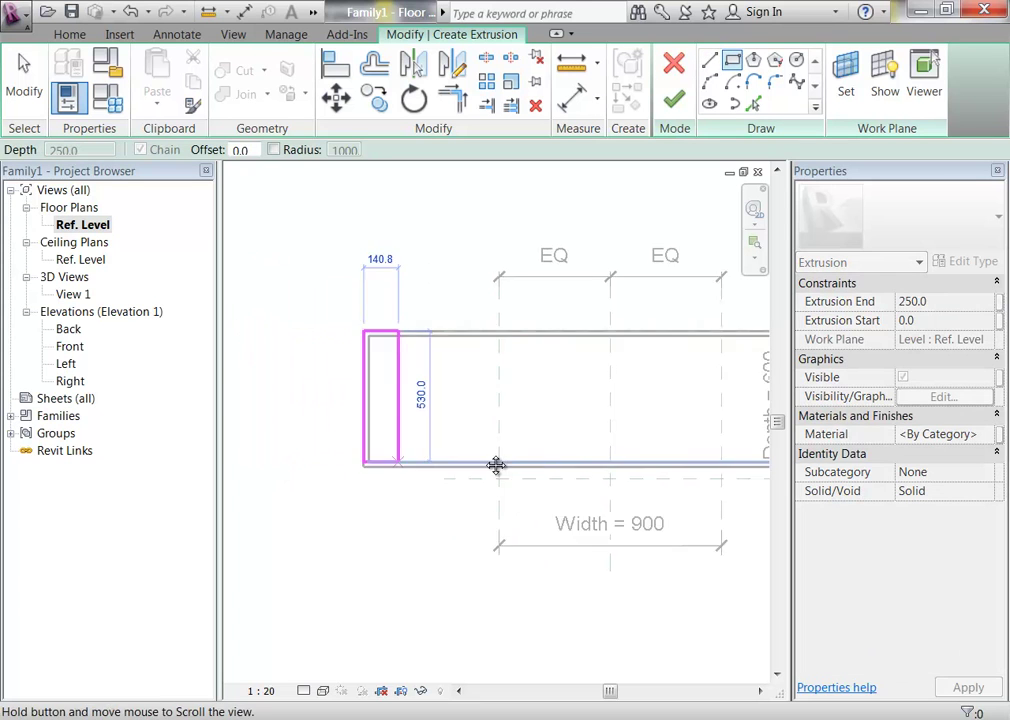
scroll(578, 458, up, 5)
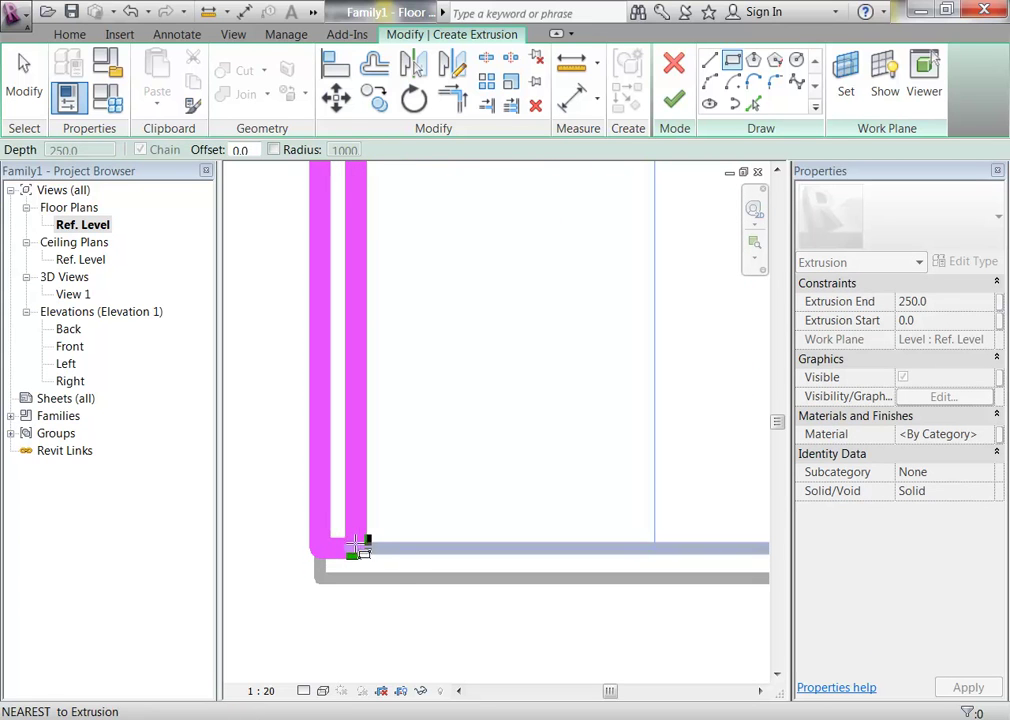
click(356, 544)
scroll(545, 259, down, 2)
mouse_move(545, 259)
middle_down()
mouse_move(455, 494)
mouse_move(458, 411)
middle_up()
key(Escape)
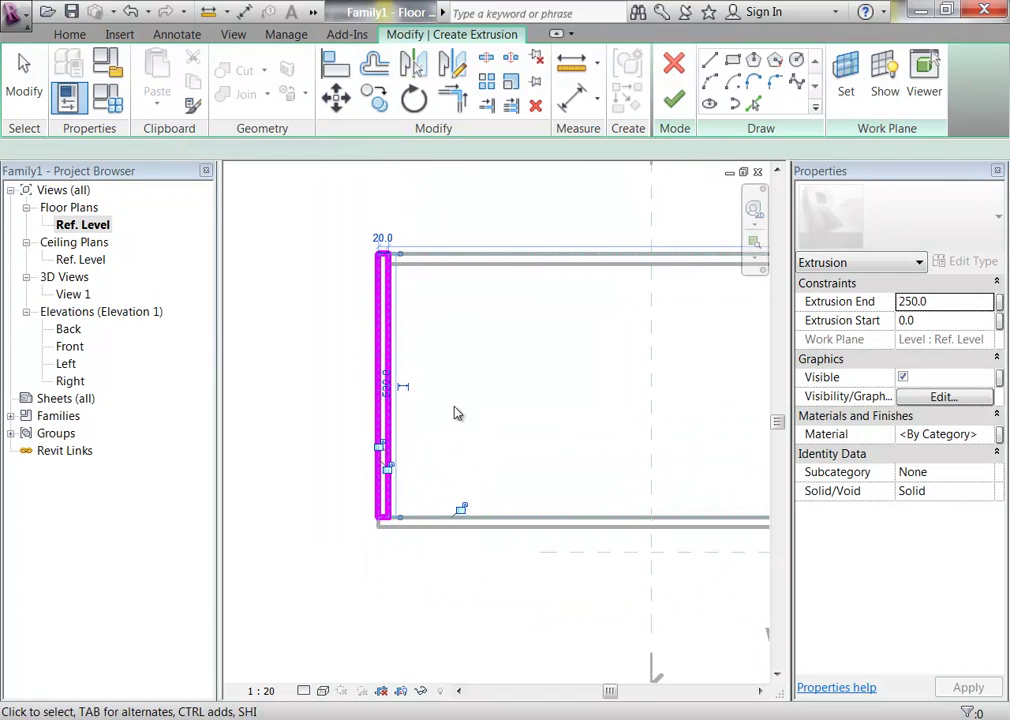
click(467, 420)
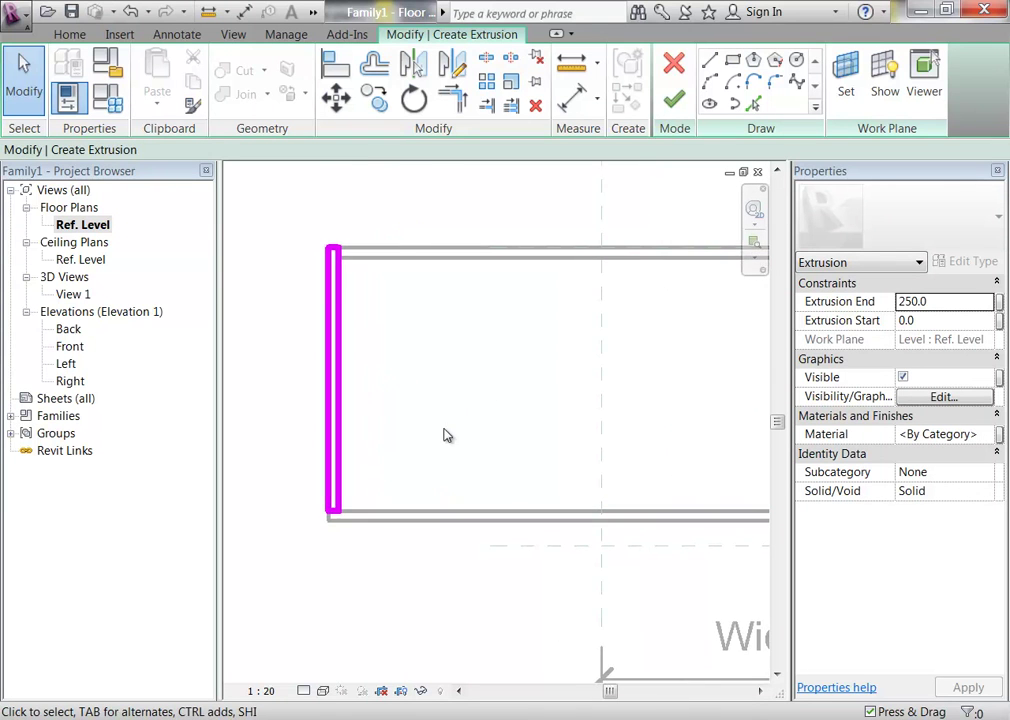
Step: Set the distance from the frame's inner back edge to the narrow rectangle's short front line to 580 mm, and finish the sketch
scroll(447, 435, down, 1)
middle_drag(447, 435, 577, 424)
scroll(514, 476, up, 3)
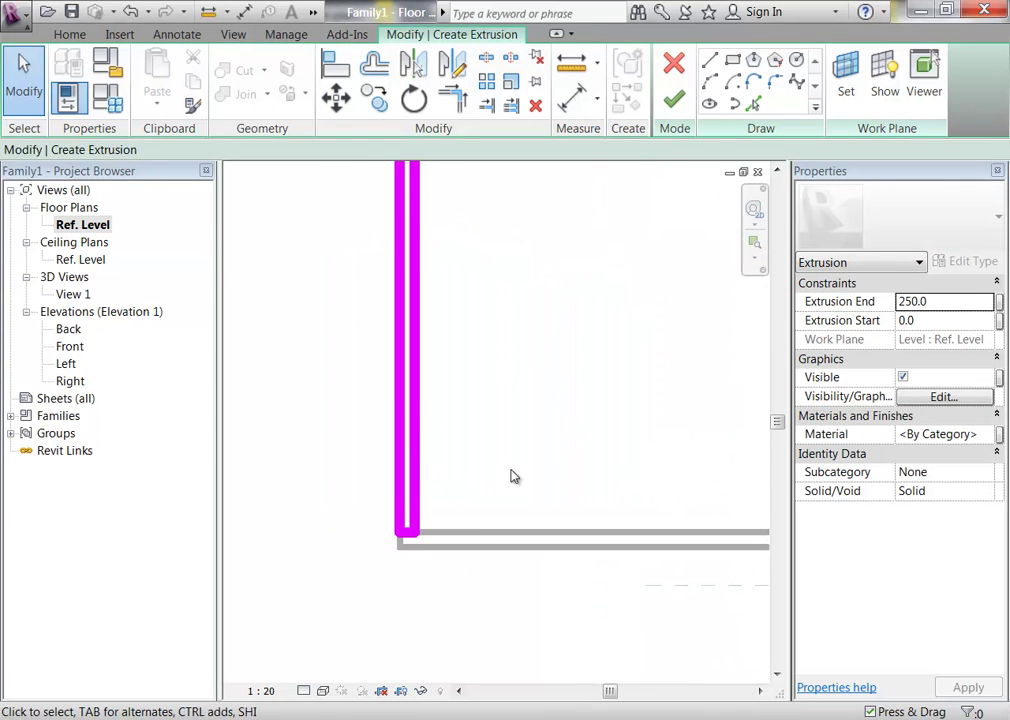
click(410, 535)
scroll(534, 406, down, 2)
middle_drag(563, 386, 430, 452)
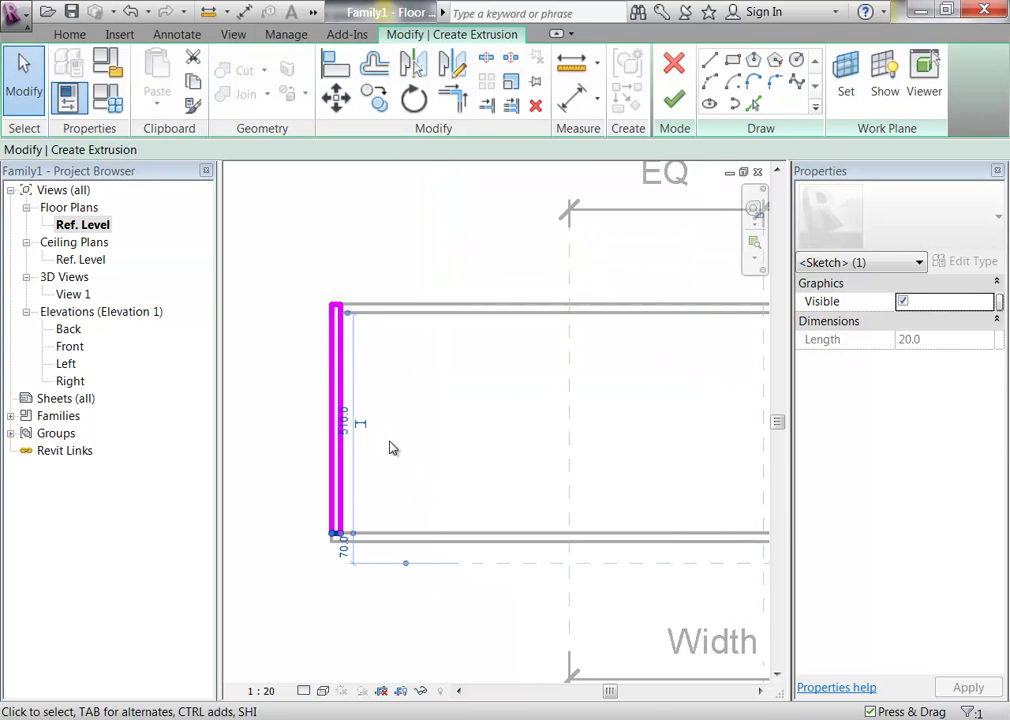
click(343, 422)
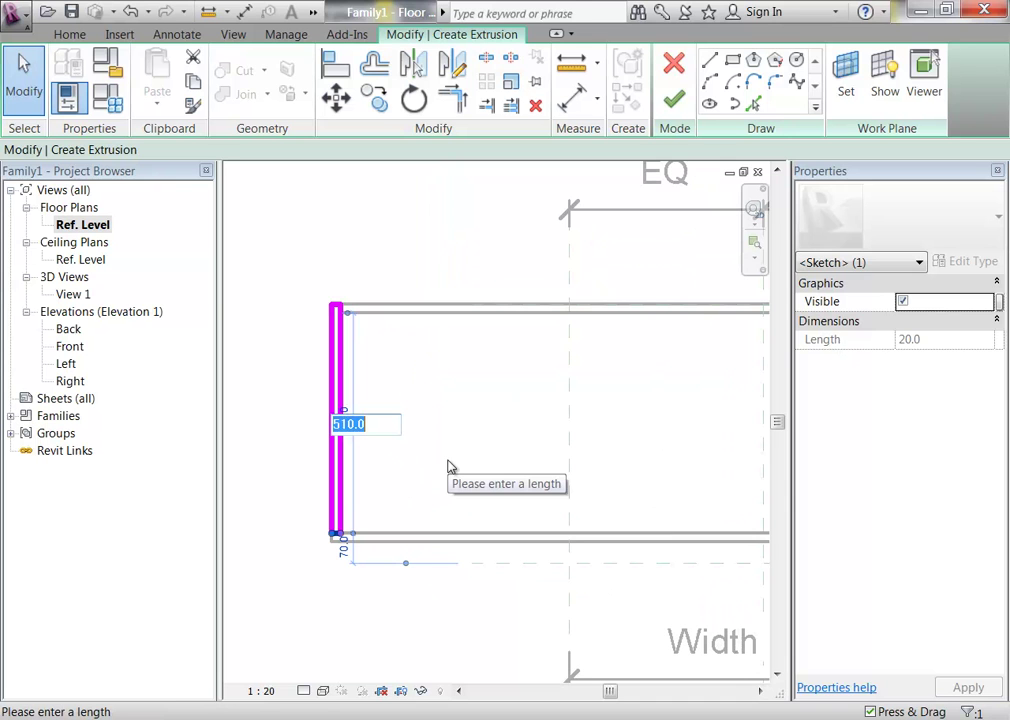
text(580)
key(Return)
key(Escape)
scroll(537, 365, down, 4)
mouse_move(390, 379)
middle_down()
mouse_move(424, 417)
mouse_move(380, 382)
mouse_move(338, 322)
middle_up()
scroll(338, 322, up, 1)
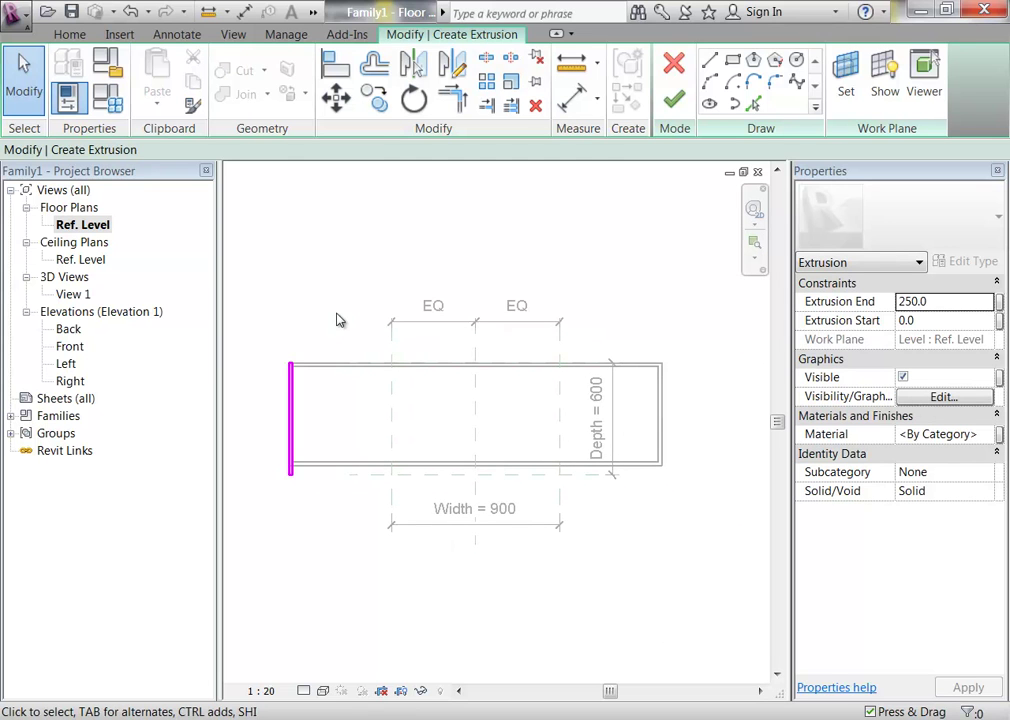
click(677, 101)
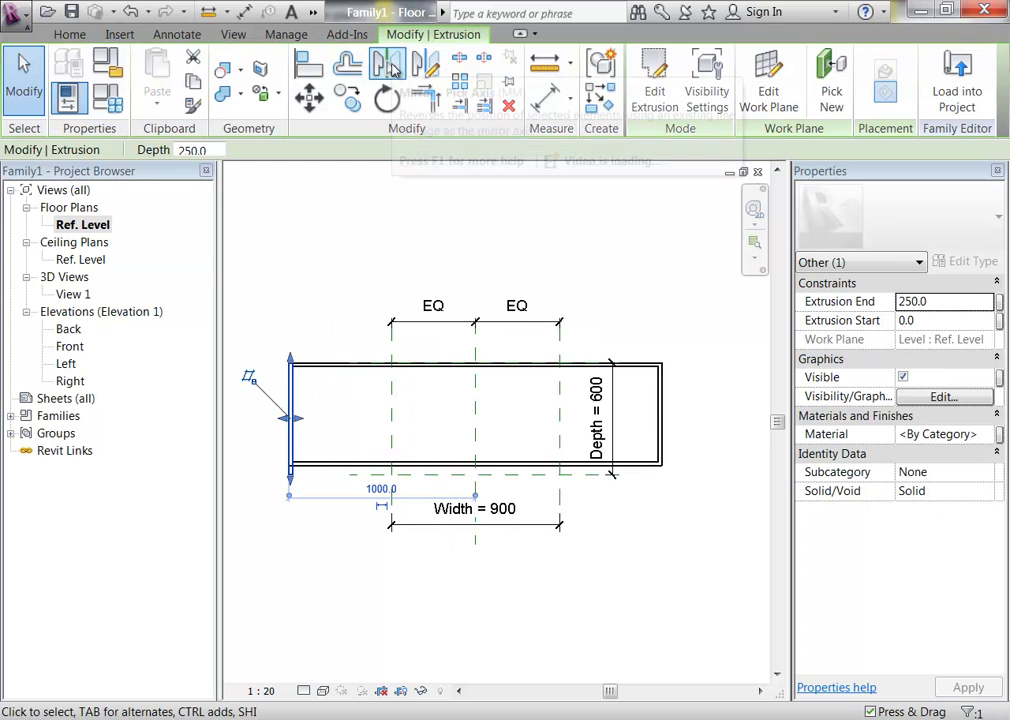
Step: Mirror a copy of the left side panel about the vertical centre reference plane
click(390, 68)
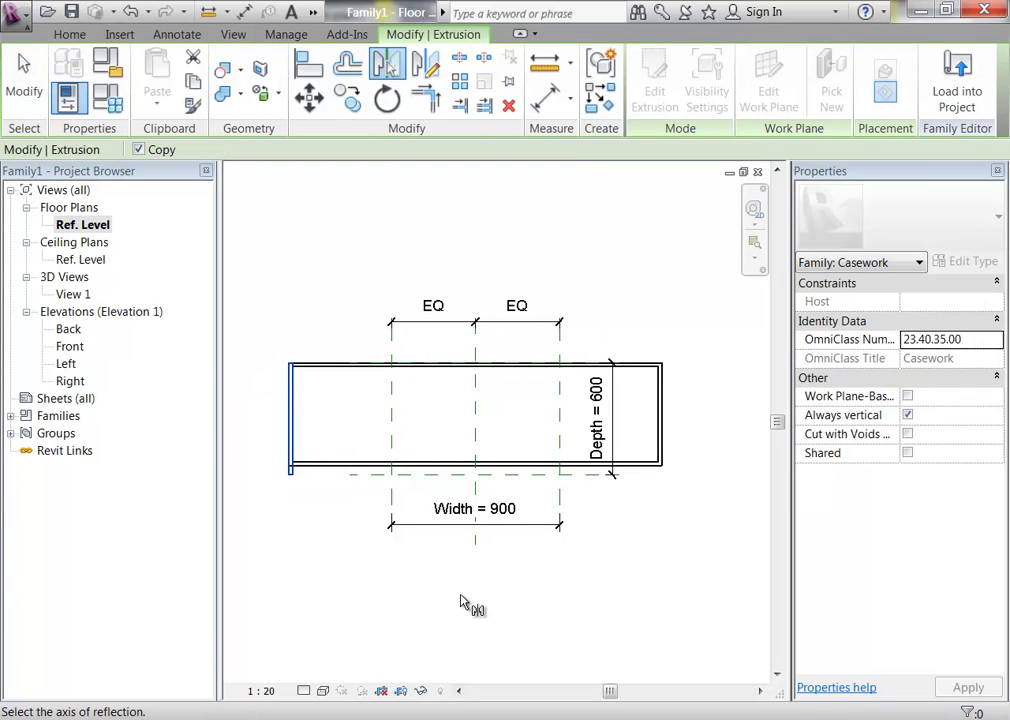
click(477, 410)
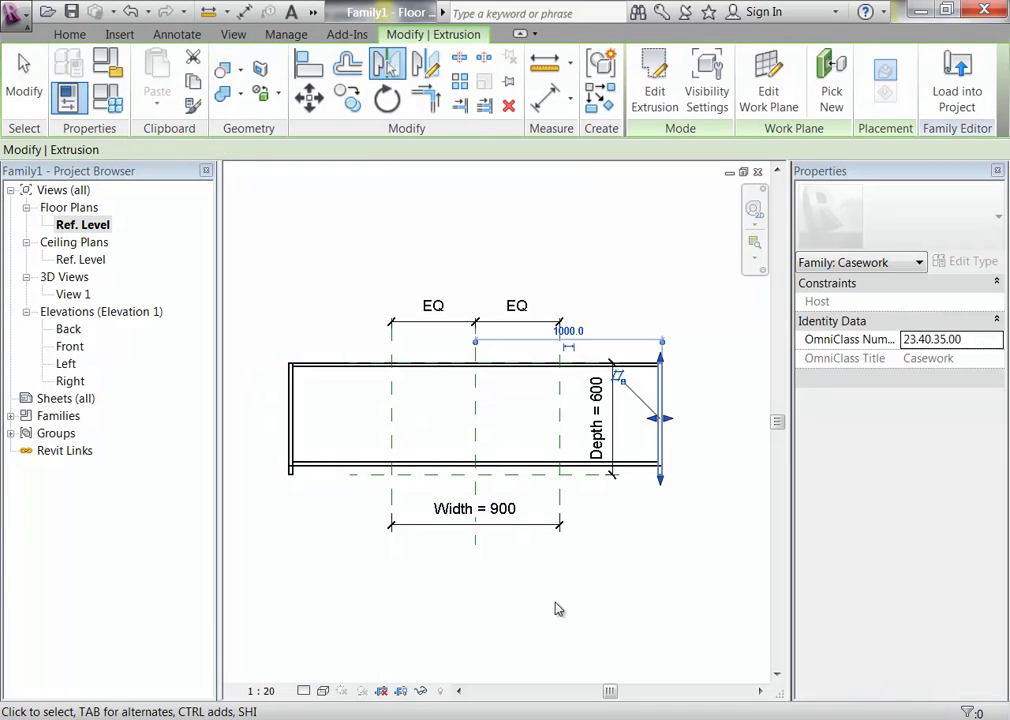
click(346, 314)
click(55, 32)
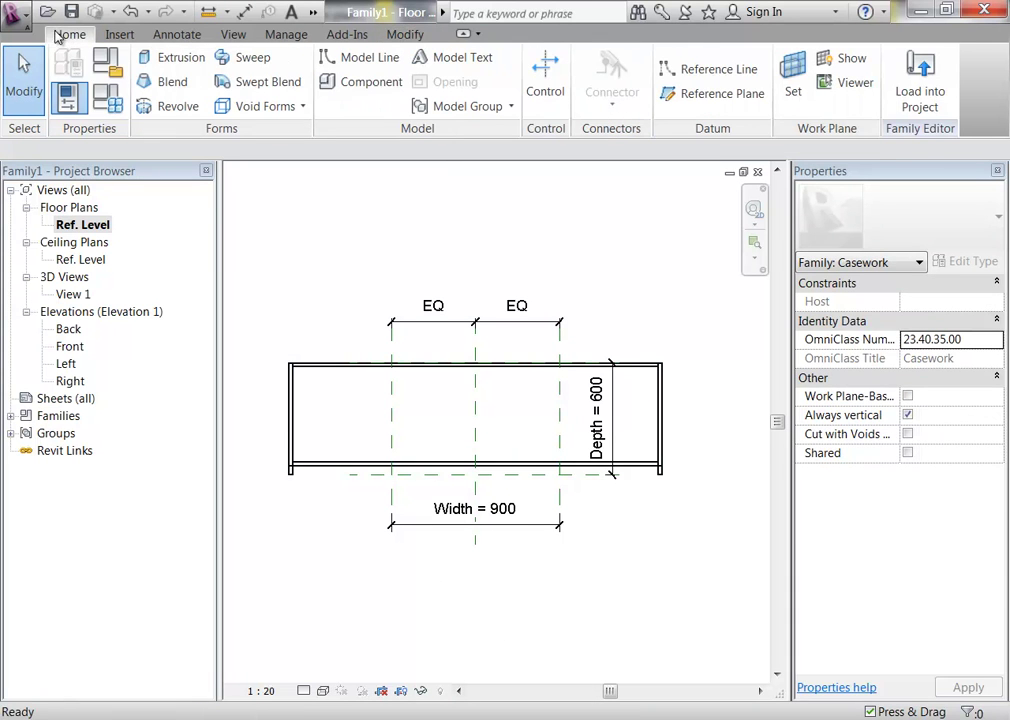
Step: In the 3D view View 1, set both side panels' Extrusion Start to 100 mm and Extrusion End to 870 mm
double_click(73, 293)
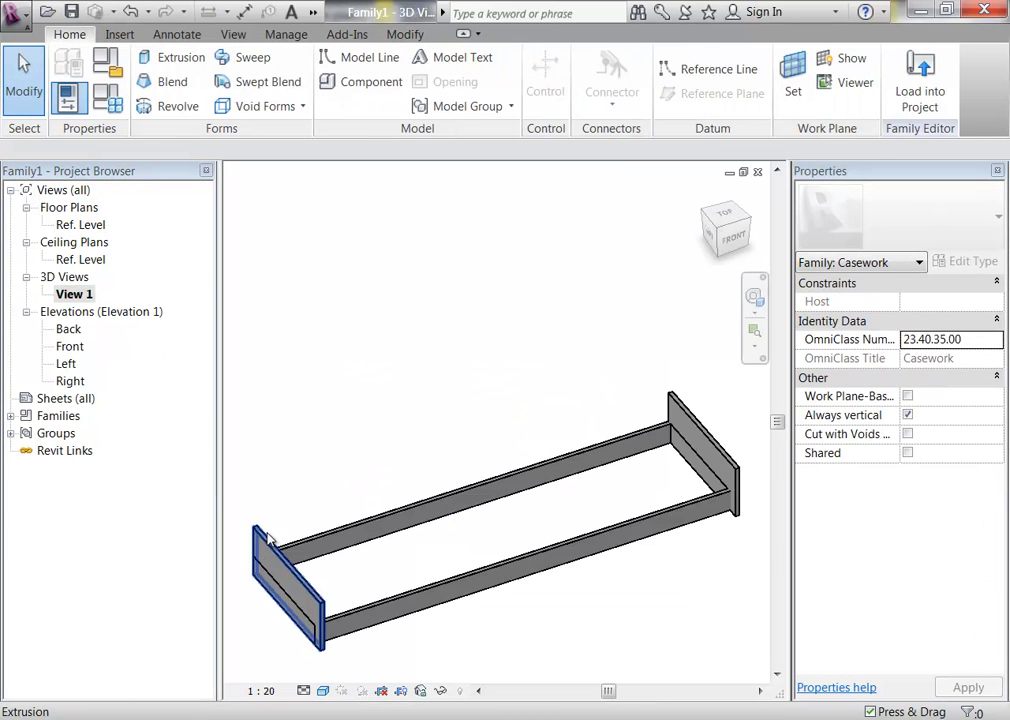
click(262, 549)
ctrl+click(678, 398)
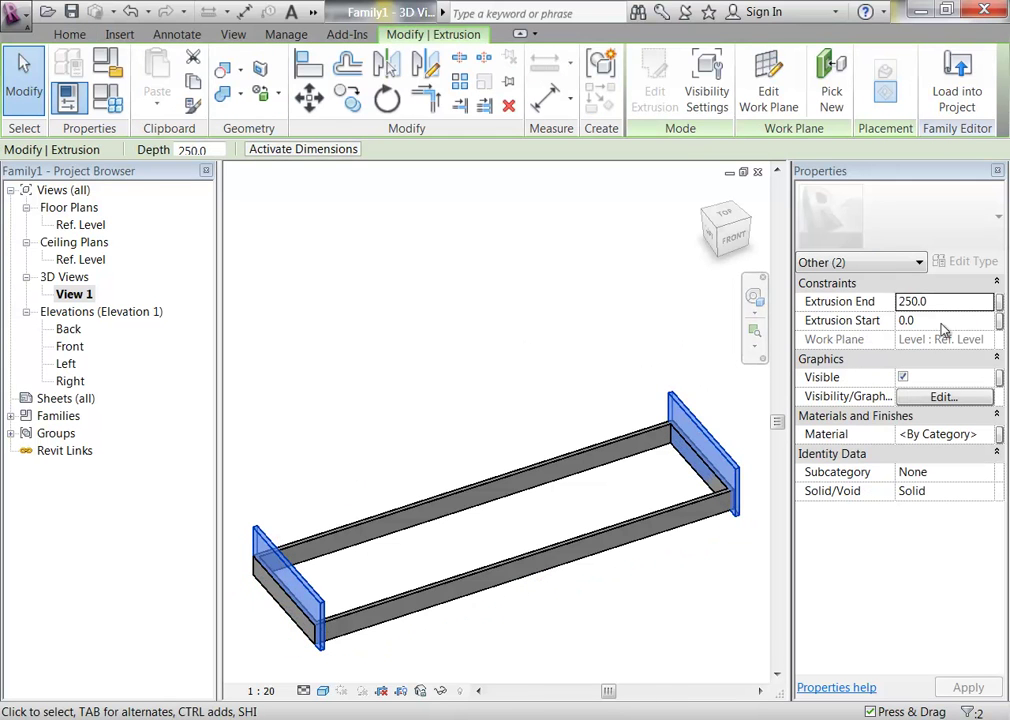
click(943, 320)
text(100)
click(852, 322)
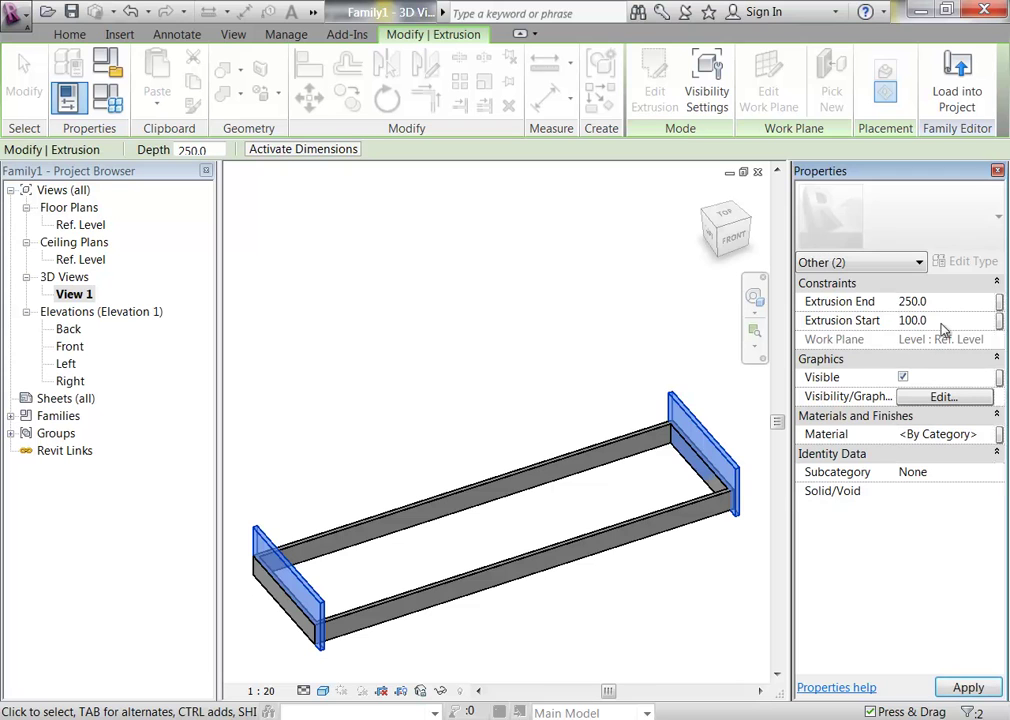
click(937, 303)
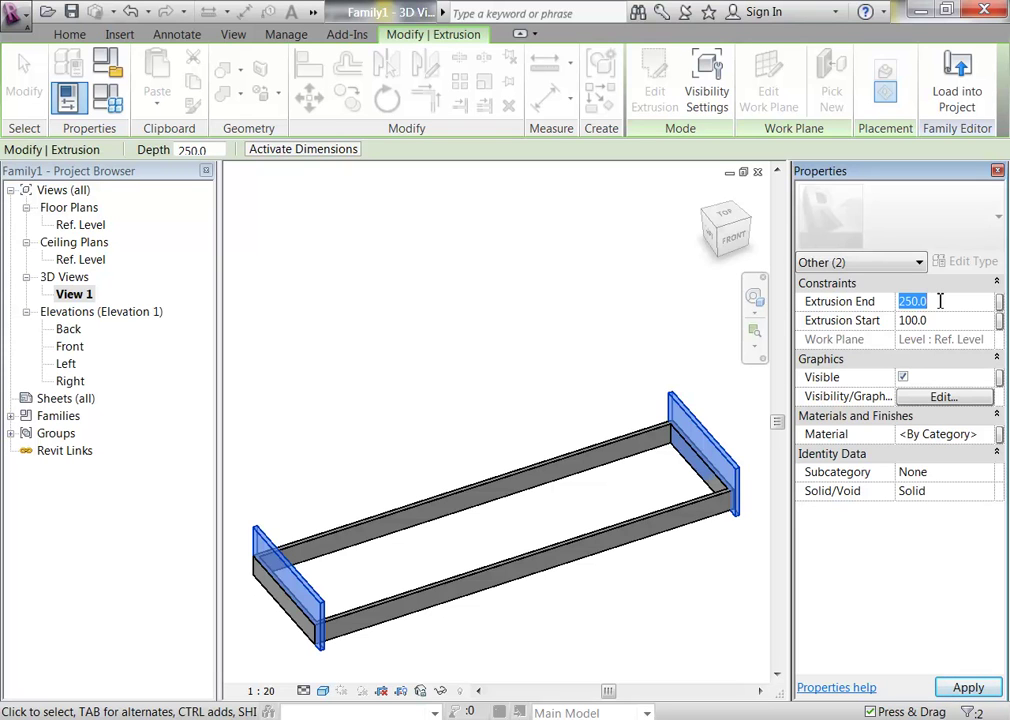
text(870)
key(Return)
click(502, 392)
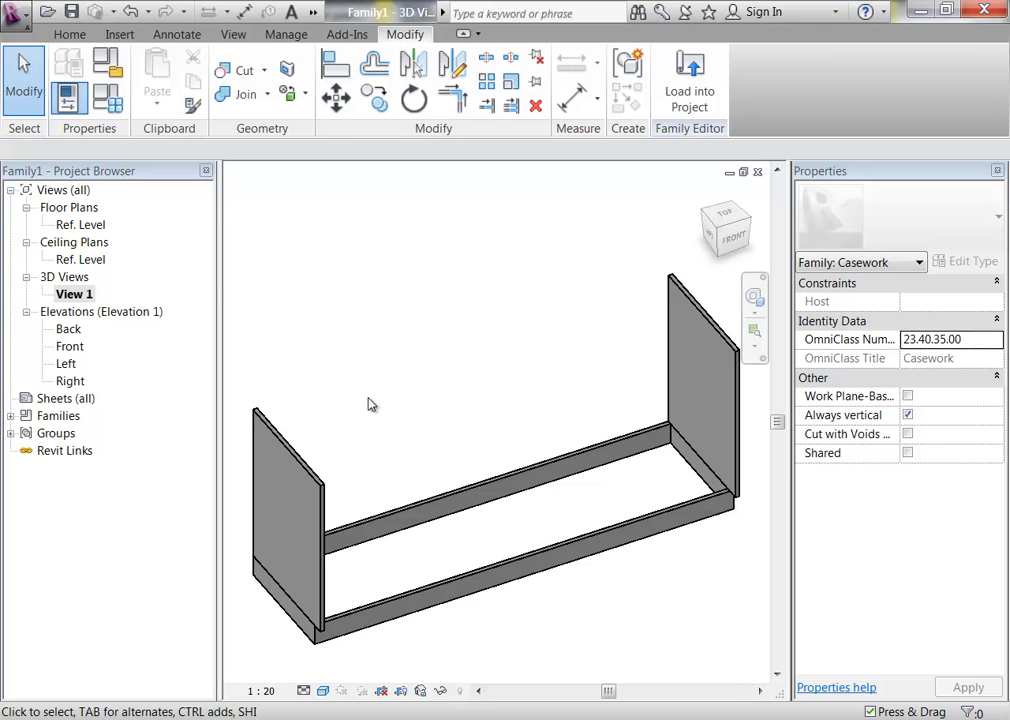
Step: In the Ref. Level floor plan, start a solid extrusion and sketch a 1960 mm by 550 mm rectangle over the frame between the side panels
double_click(78, 225)
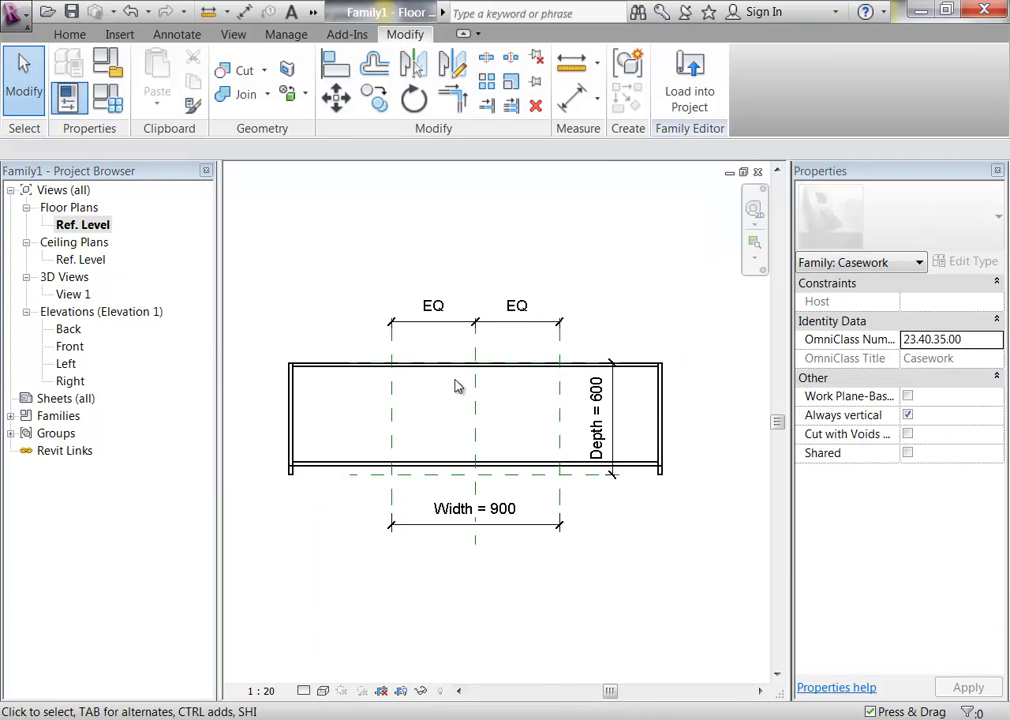
scroll(456, 387, up, 2)
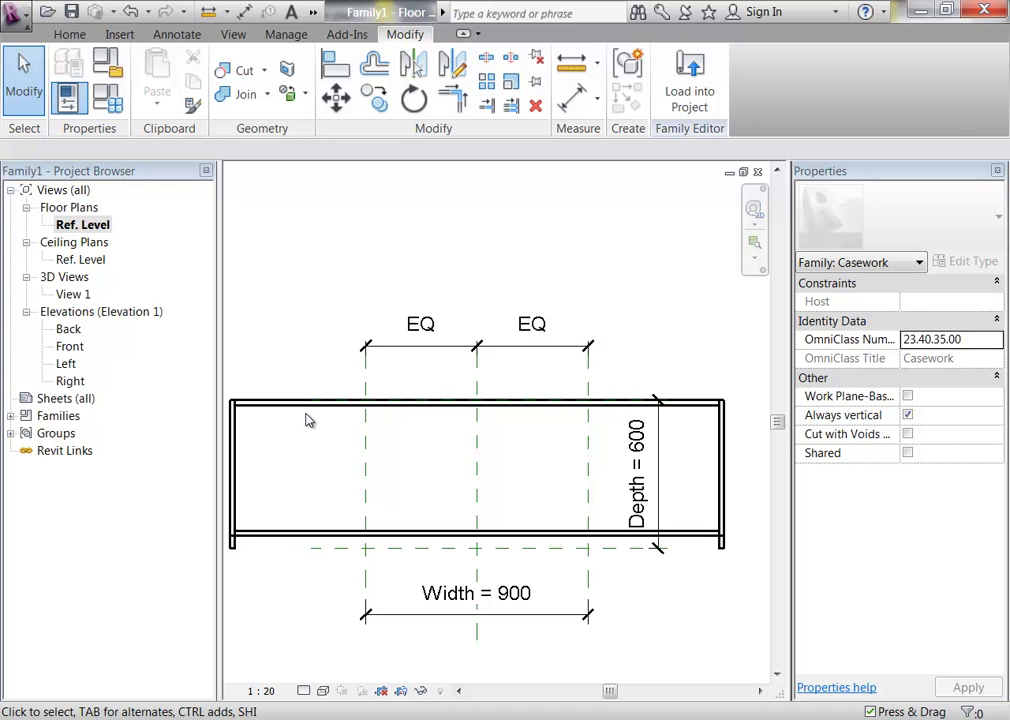
click(72, 33)
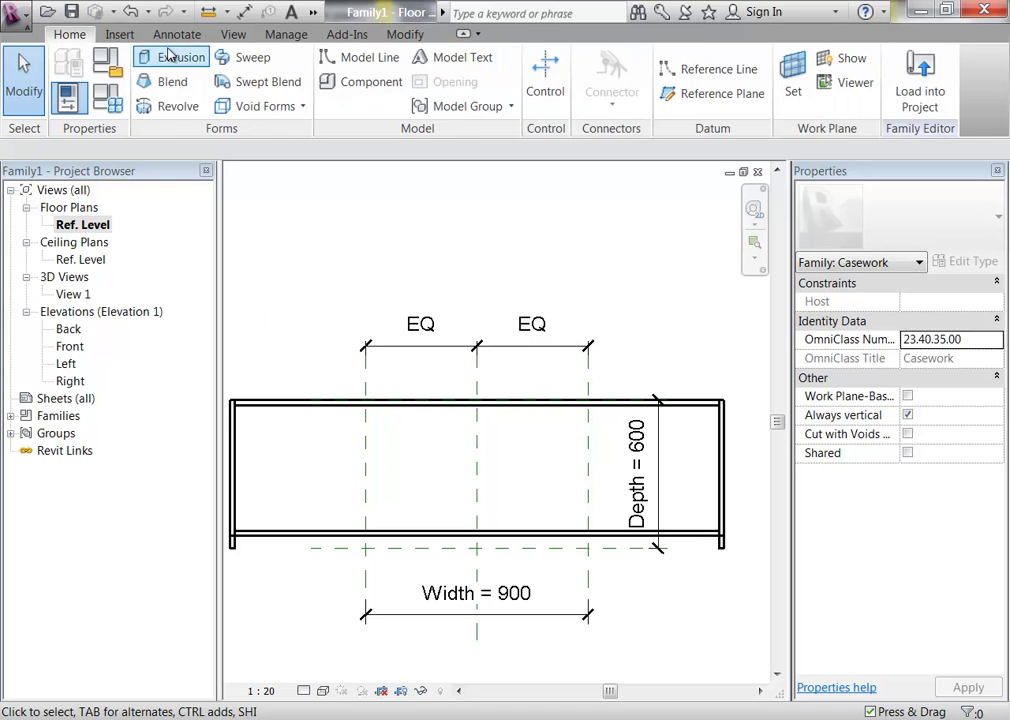
click(170, 57)
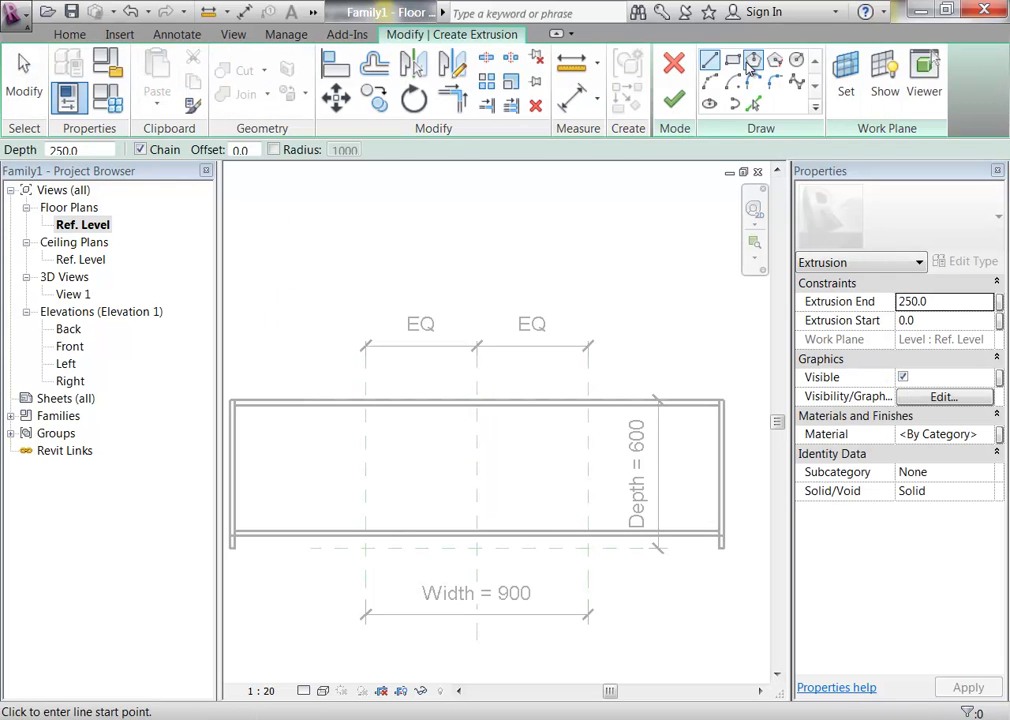
click(732, 60)
click(234, 403)
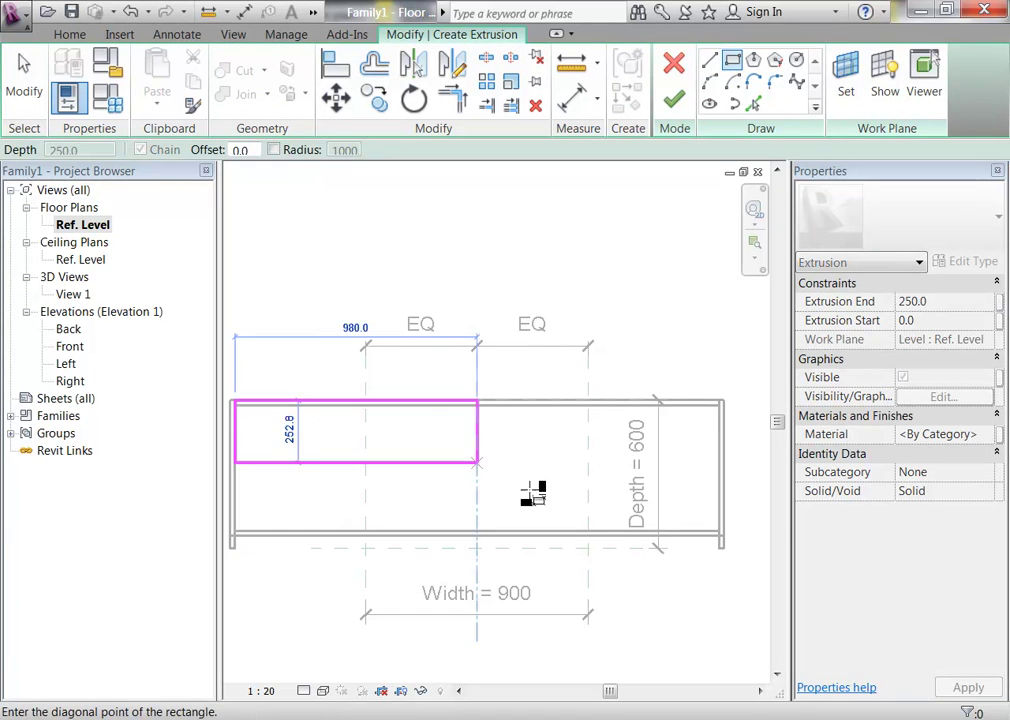
click(720, 537)
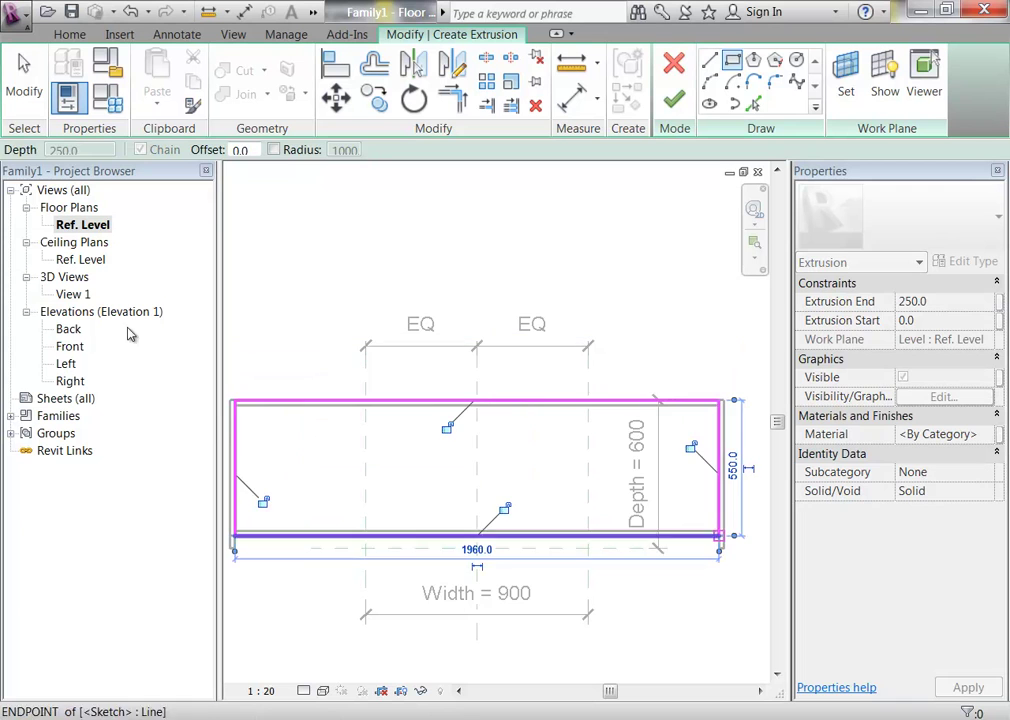
Step: In the 3D view View 1, set the bottom panel's Extrusion Start to 100 mm and Extrusion End to 120 mm, and finish the sketch
double_click(73, 294)
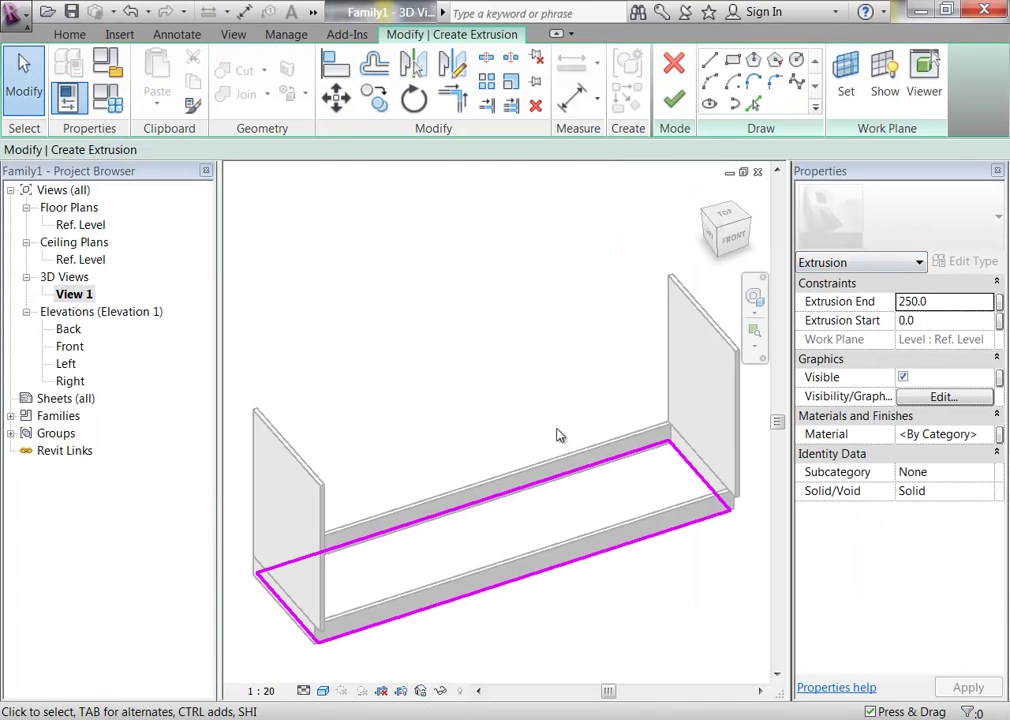
click(956, 324)
double_click(951, 324)
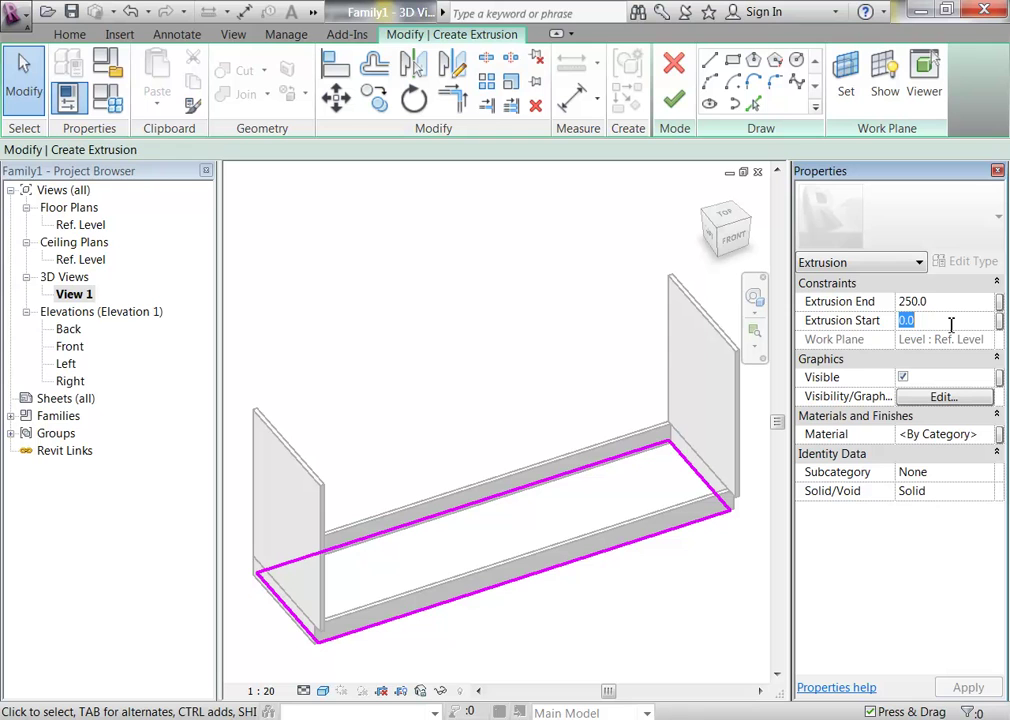
text(10)
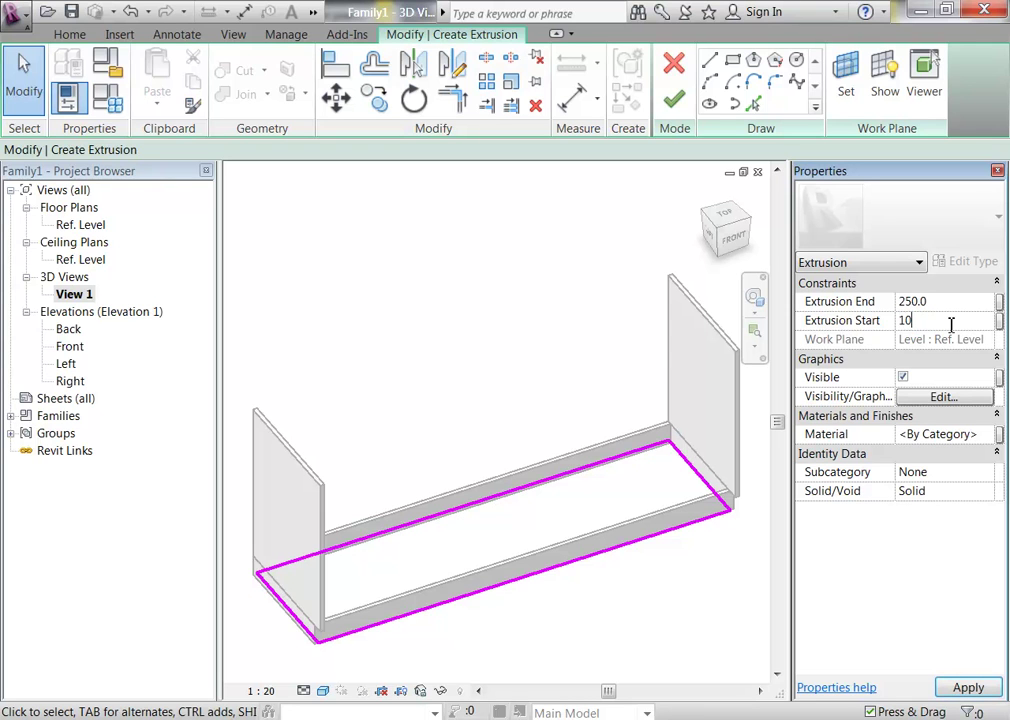
text(0)
key(Return)
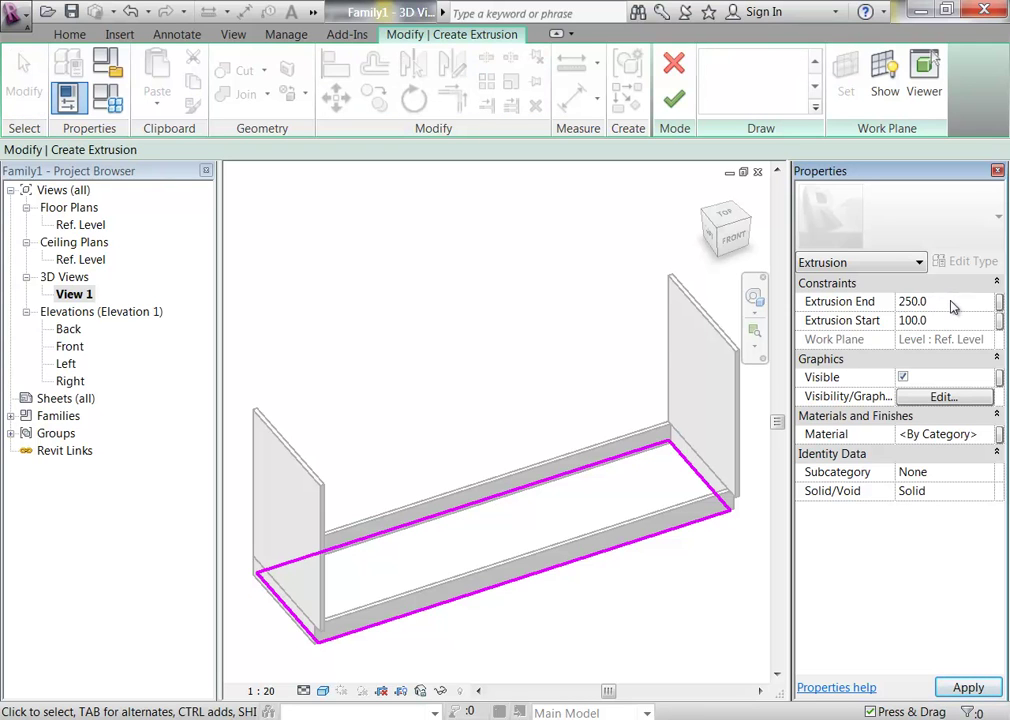
double_click(953, 302)
text(20)
key(Return)
click(674, 98)
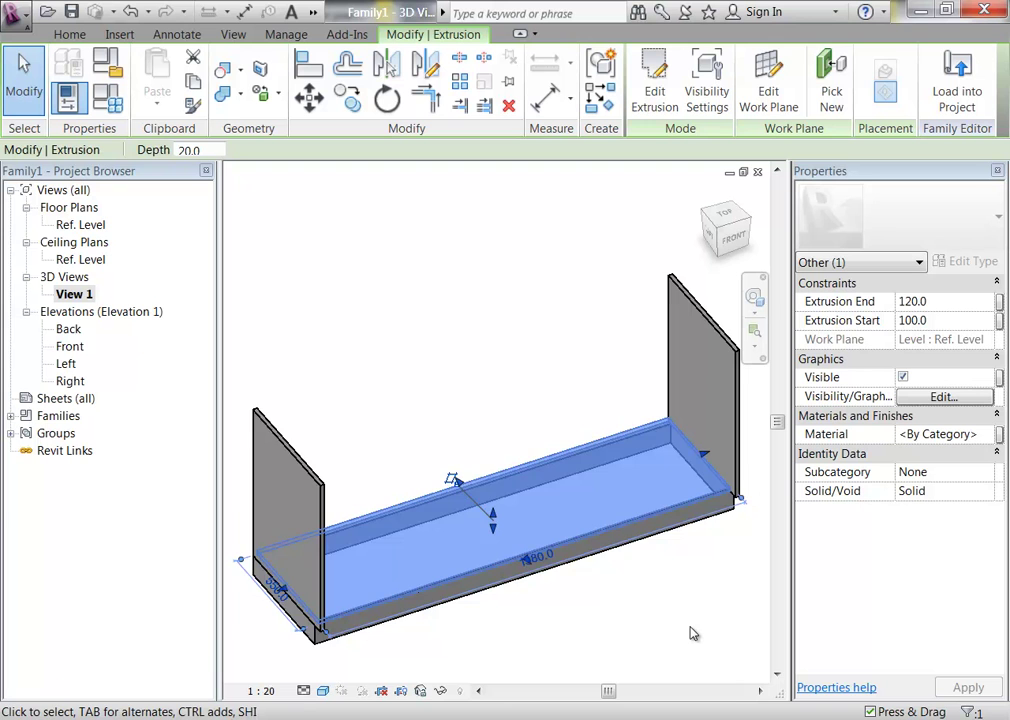
Step: Edit the bottom panel's sketch in the Ref. Level plan, moving its front line to the Front reference plane for a 600 mm depth, and finish
scroll(489, 586, up, 2)
scroll(464, 449, up, 4)
scroll(465, 452, up, 2)
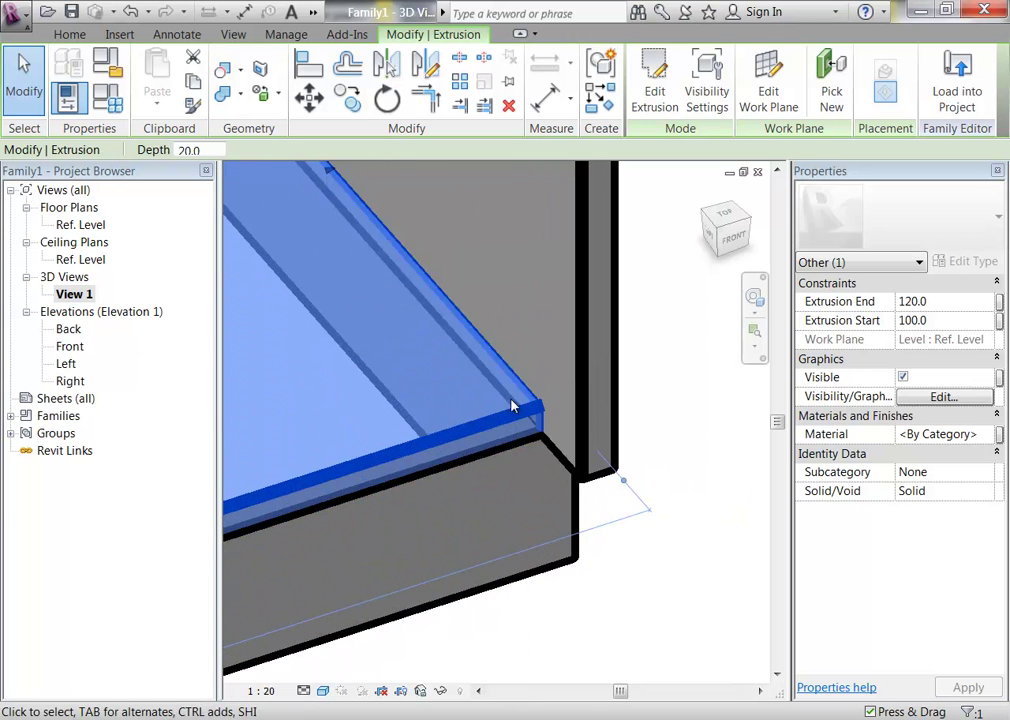
double_click(81, 225)
click(578, 447)
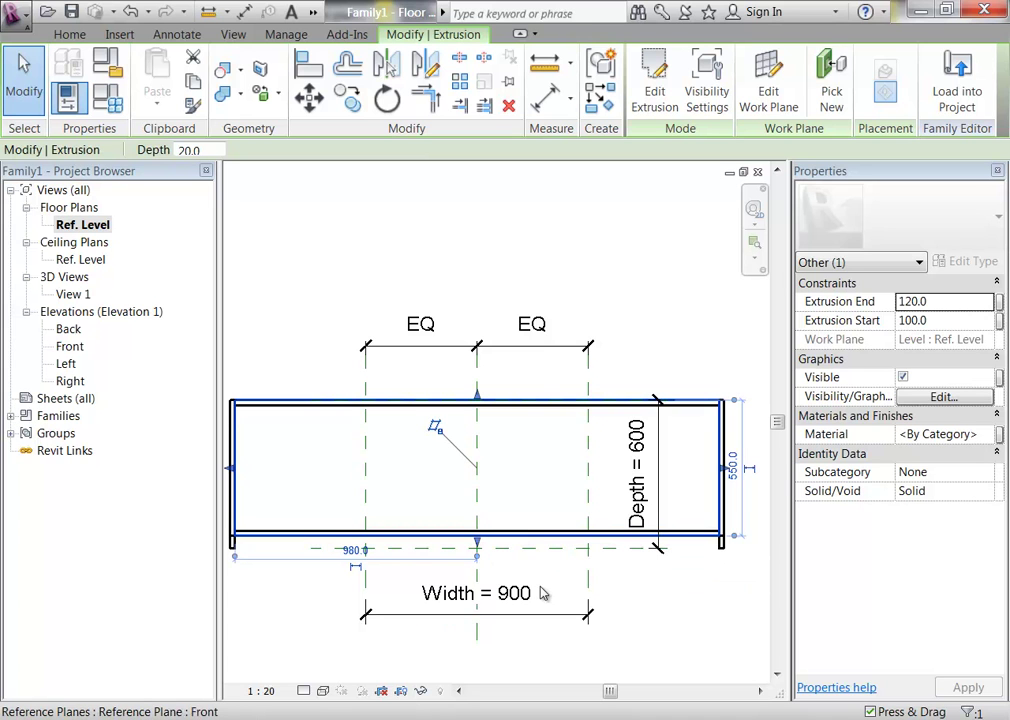
click(654, 88)
scroll(510, 591, up, 5)
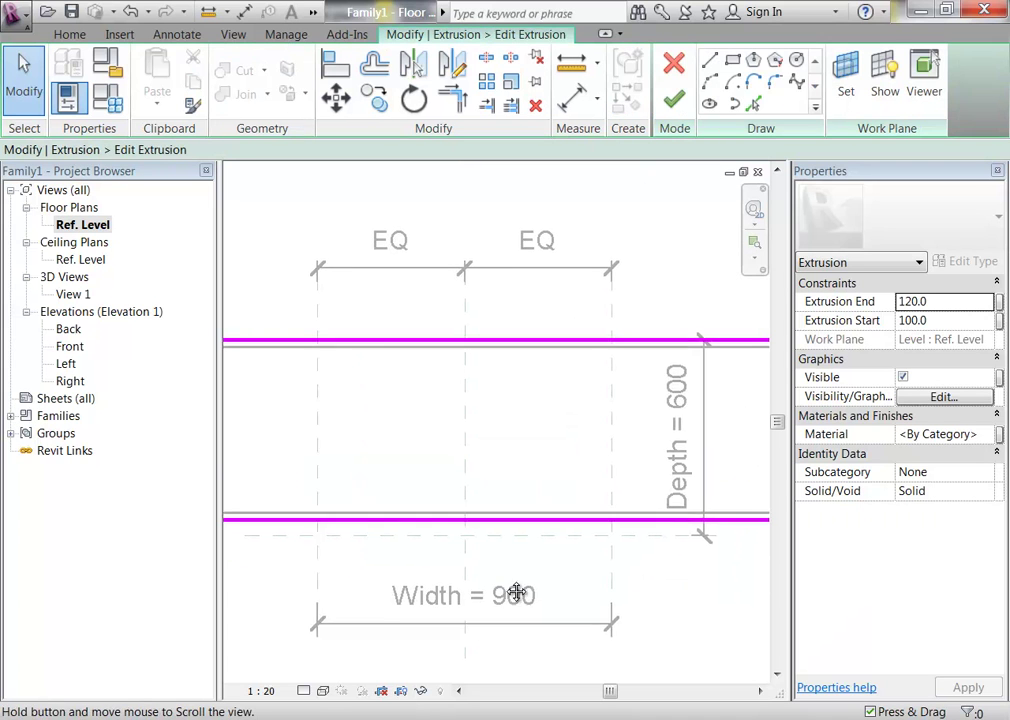
scroll(482, 537, up, 3)
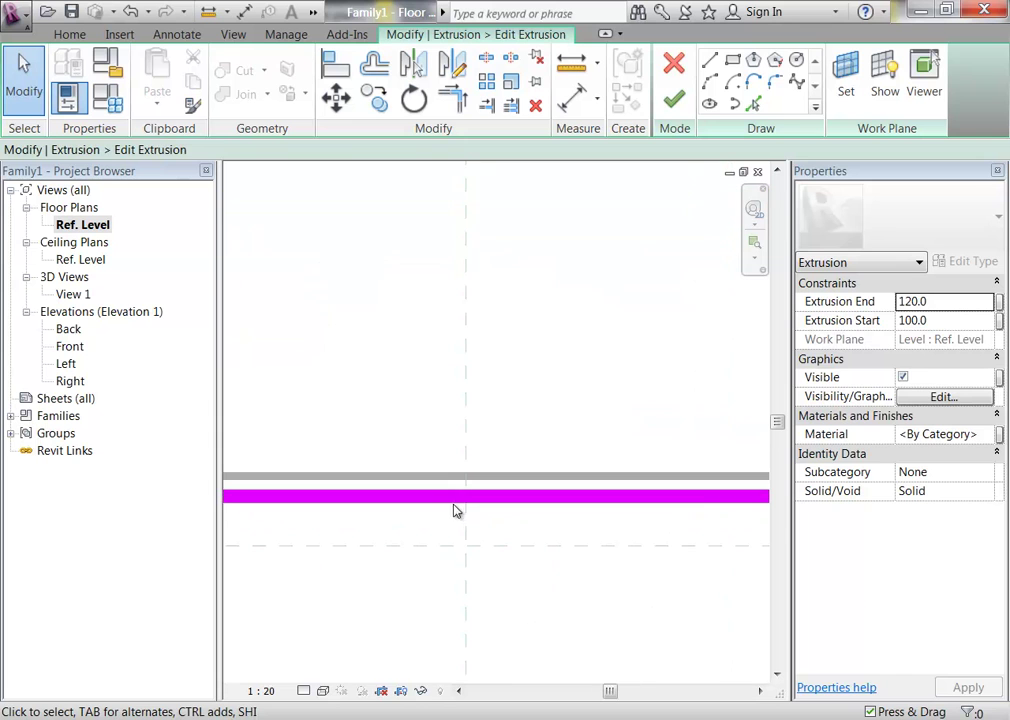
click(440, 498)
drag(411, 500, 423, 548)
scroll(421, 505, down, 3)
mouse_move(459, 486)
middle_down()
mouse_move(516, 556)
mouse_move(507, 496)
middle_up()
click(516, 537)
scroll(507, 496, up, 1)
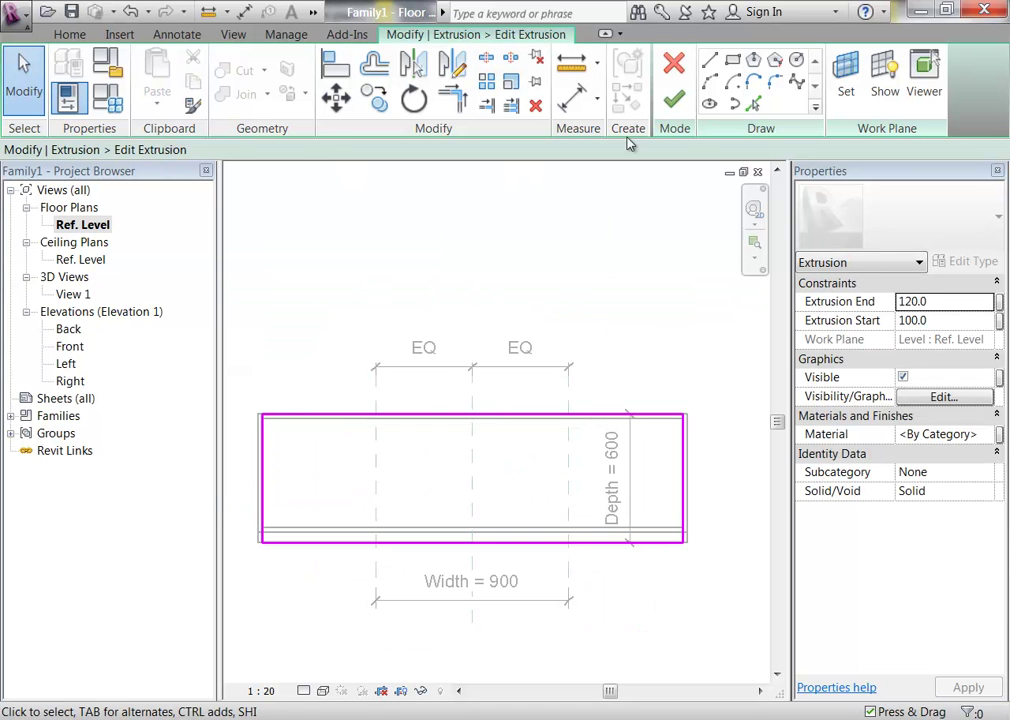
click(674, 98)
Step: Examine in the 3D view View 1 how the bottom panel meets the side panels and base frame from the front and back
click(519, 457)
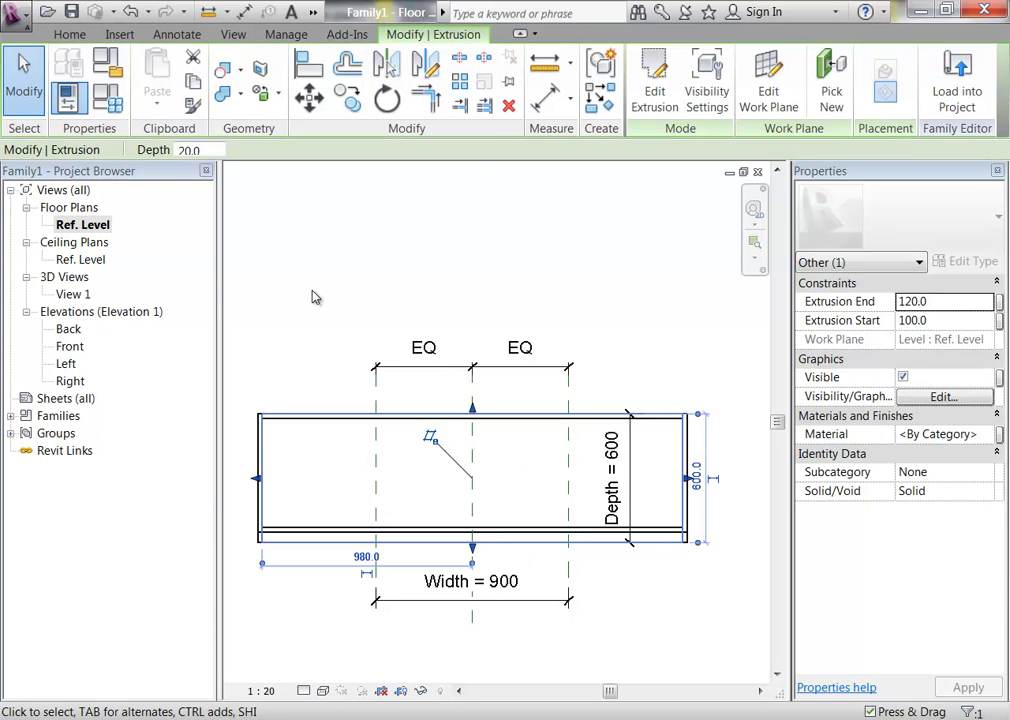
click(78, 296)
double_click(76, 296)
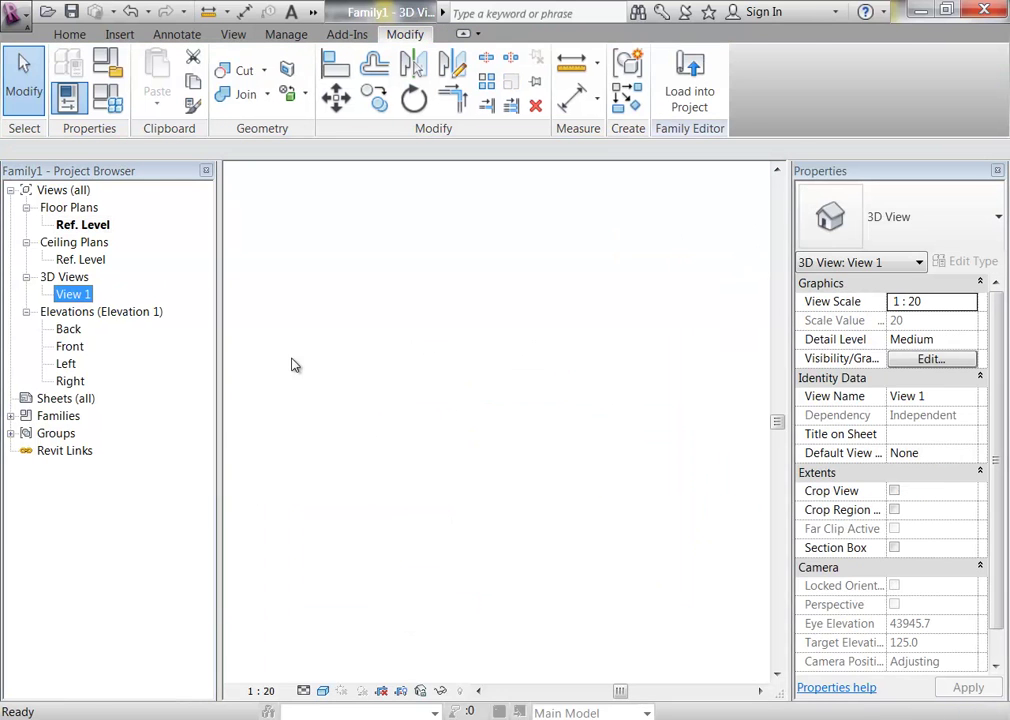
click(327, 334)
shift+middle_drag(327, 334, 675, 338)
scroll(372, 354, down, 5)
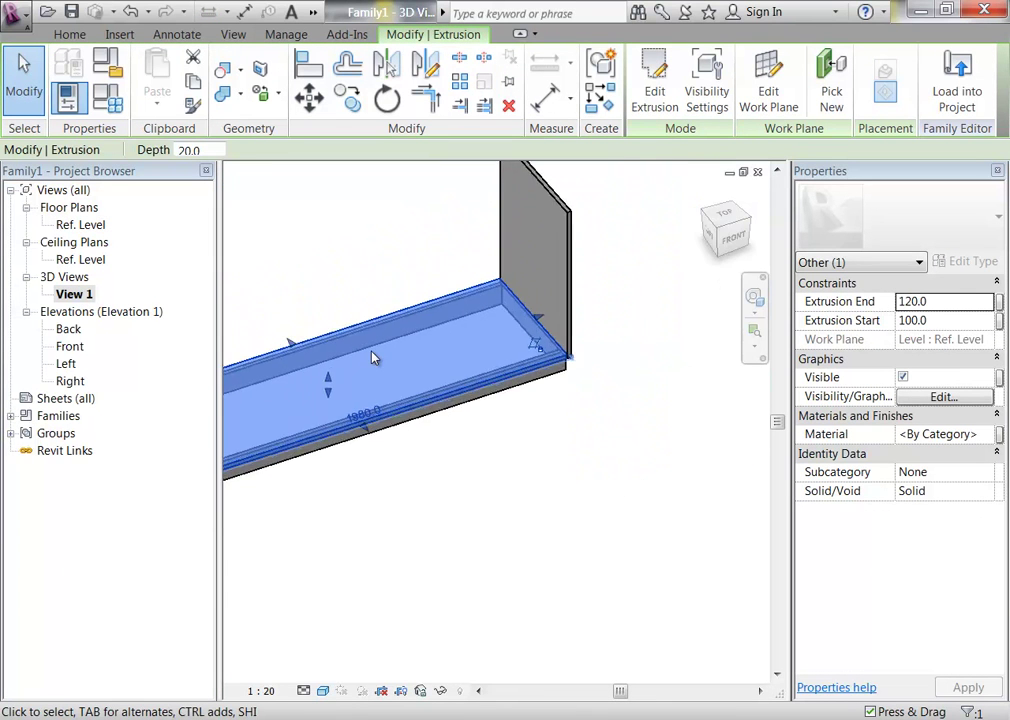
shift+middle_drag(309, 460, 525, 467)
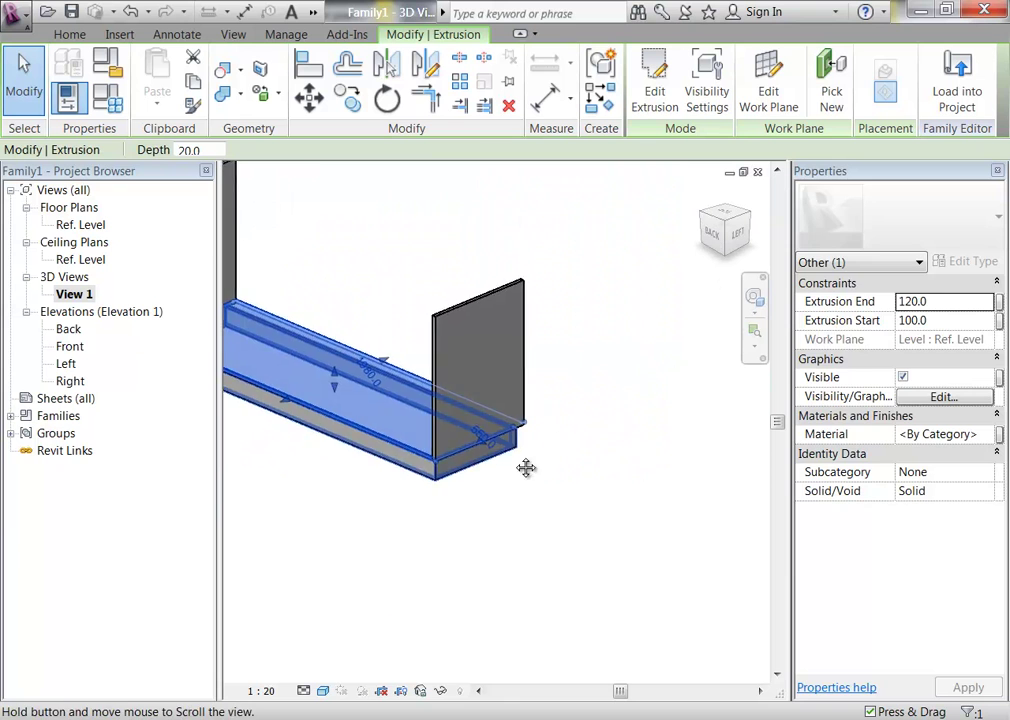
scroll(430, 480, down, 2)
scroll(496, 505, up, 4)
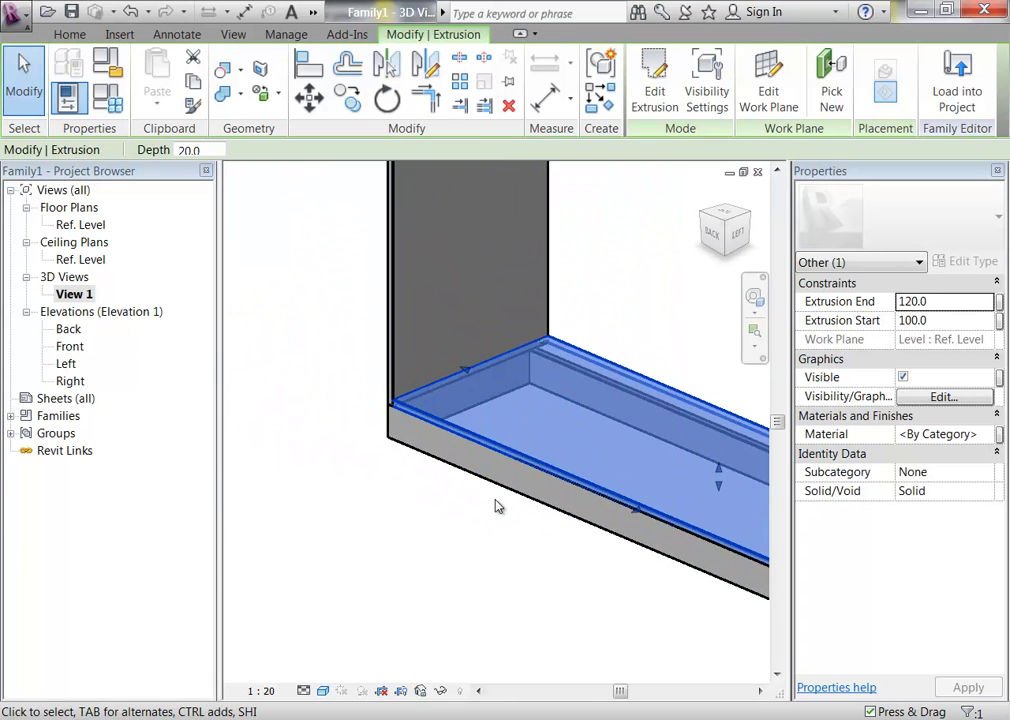
scroll(410, 460, down, 3)
scroll(410, 455, up, 5)
scroll(410, 455, up, 2)
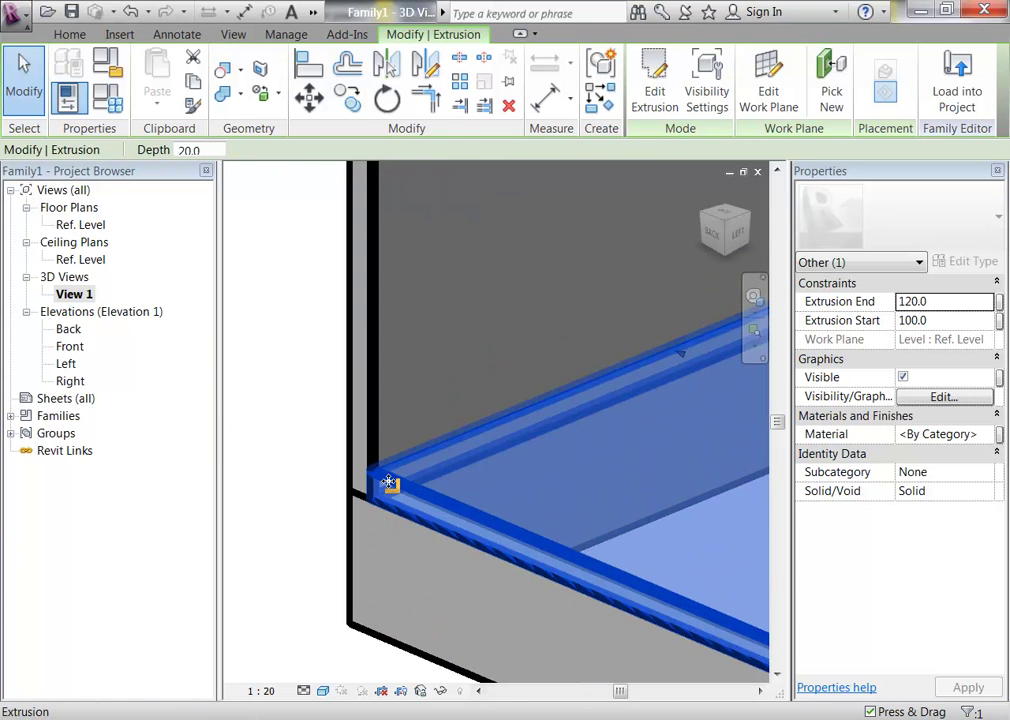
middle_drag(394, 500, 365, 473)
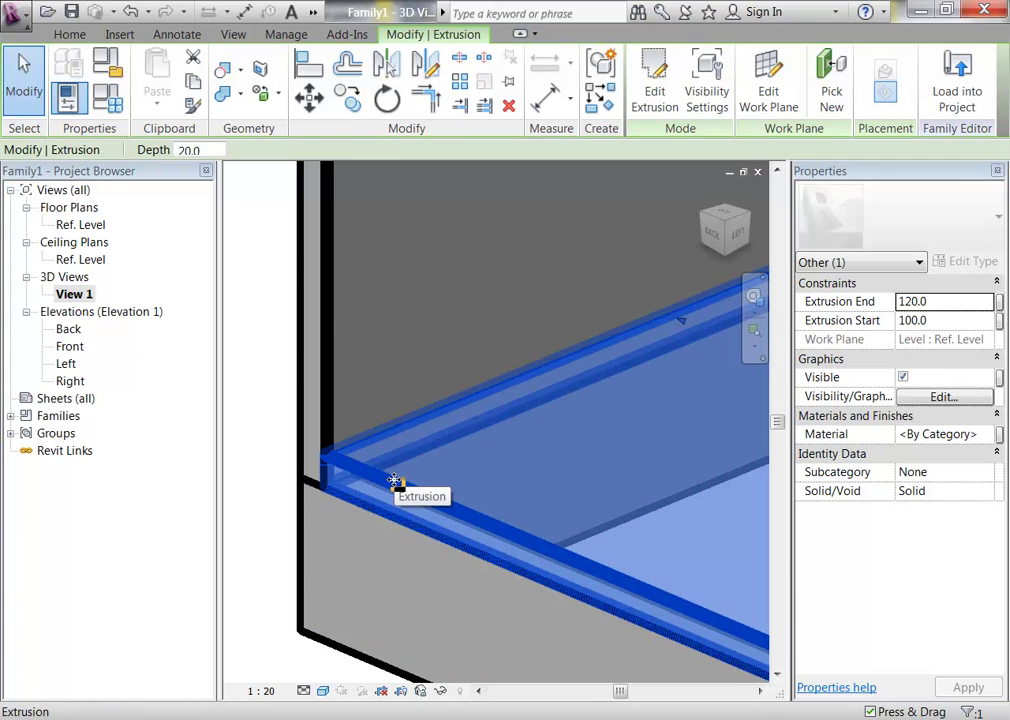
scroll(395, 482, down, 5)
shift+middle_drag(593, 582, 489, 435)
click(532, 447)
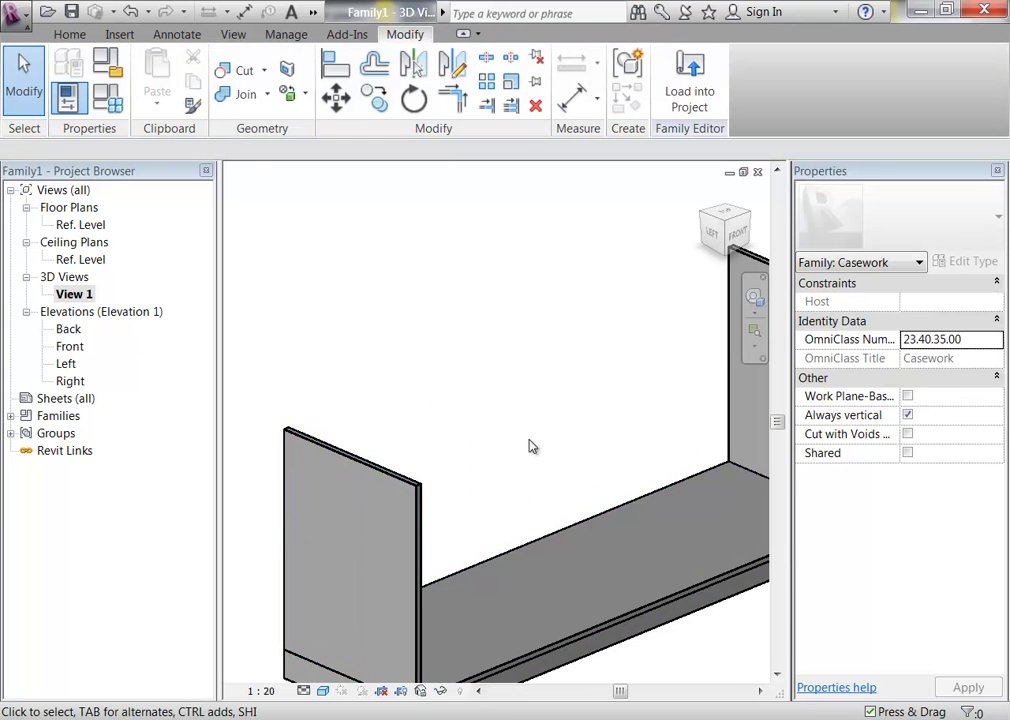
shift+middle_drag(465, 390, 490, 379)
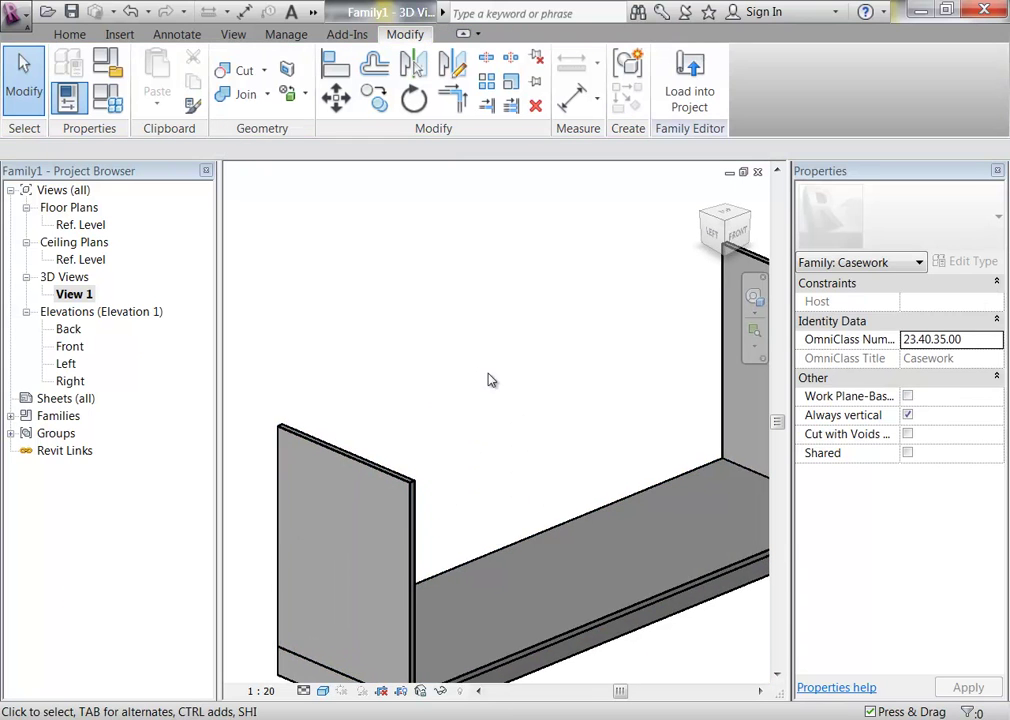
Step: In the Ref. Level floor plan, start a solid extrusion and sketch a 1960 mm by 20 mm rectangle along the back between the side panels
double_click(79, 226)
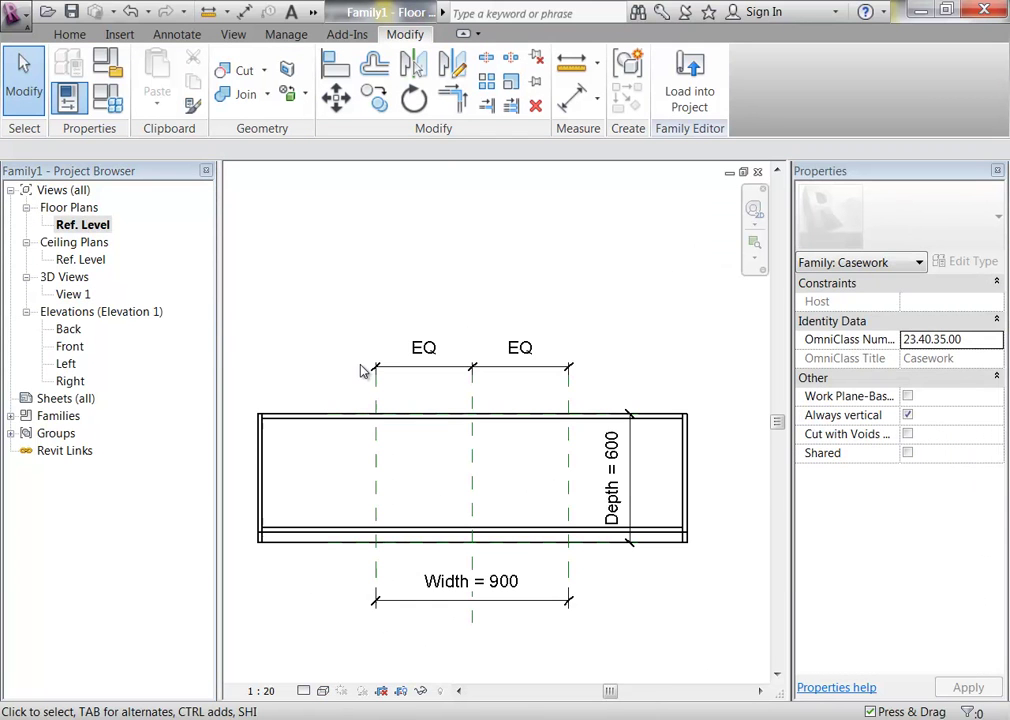
click(70, 35)
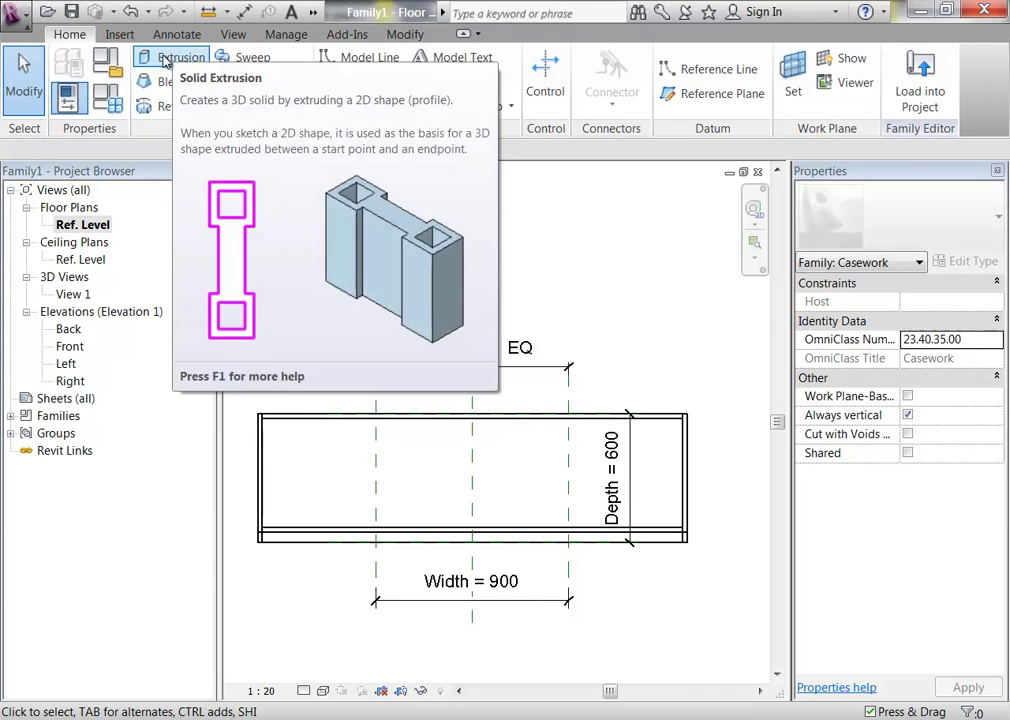
click(166, 60)
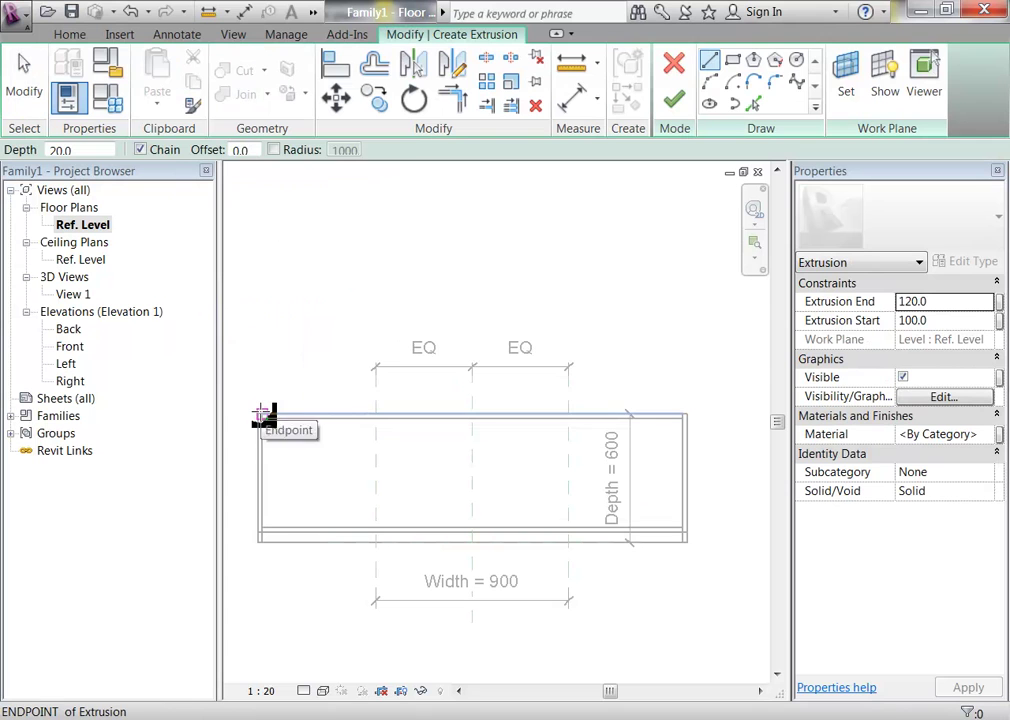
click(733, 60)
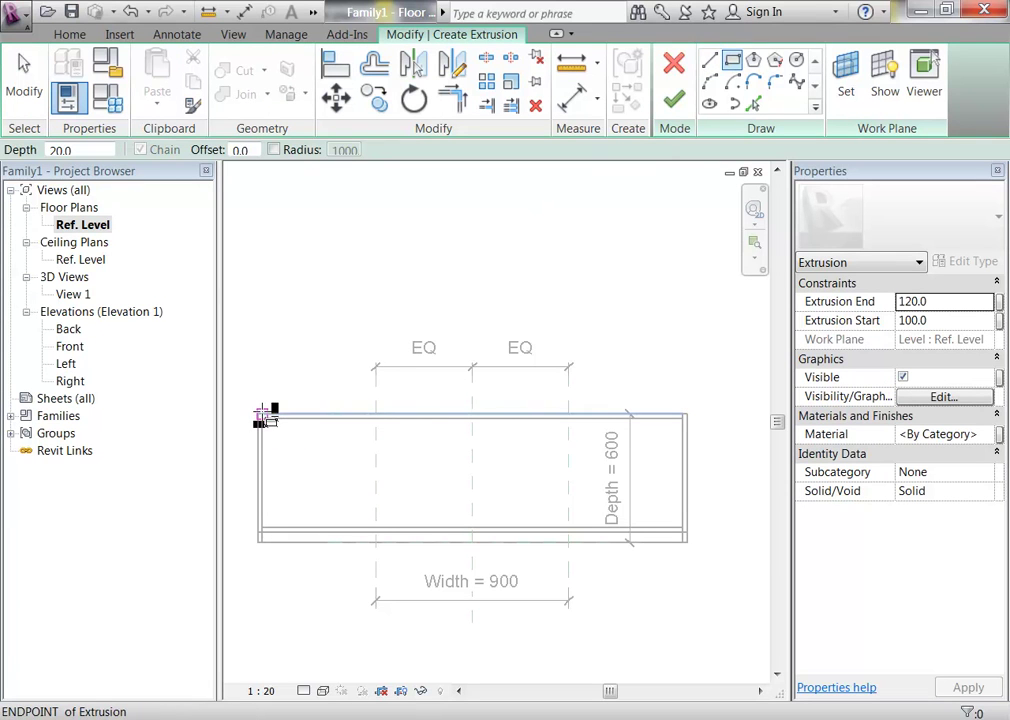
click(263, 413)
mouse_move(632, 418)
middle_down()
mouse_move(543, 349)
mouse_move(440, 440)
middle_up()
scroll(534, 345, up, 4)
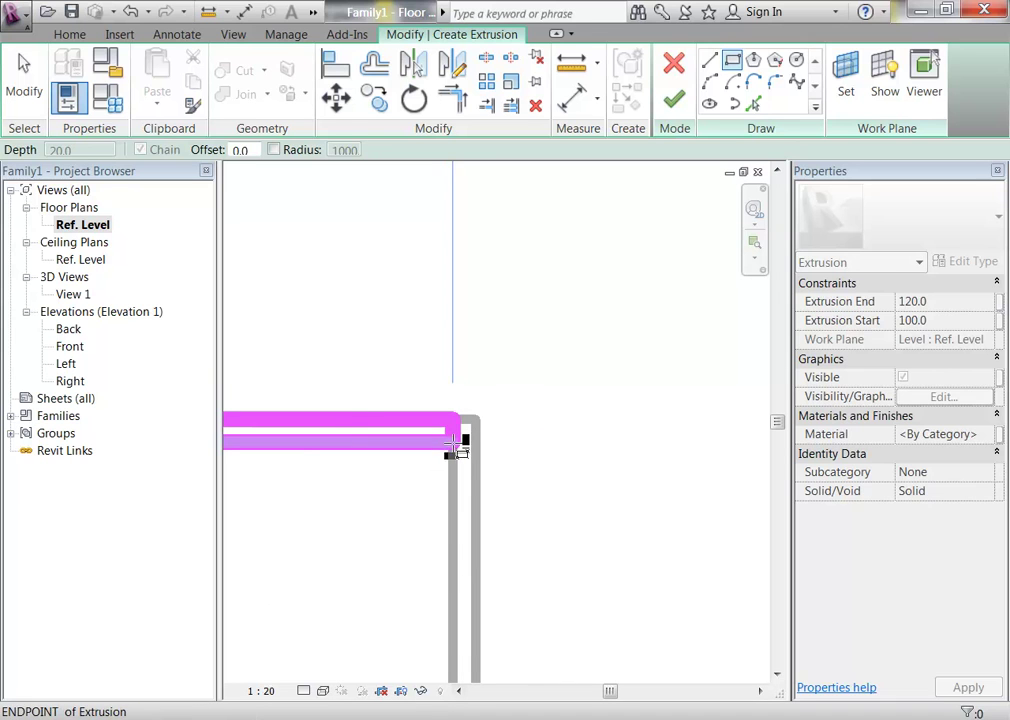
click(455, 447)
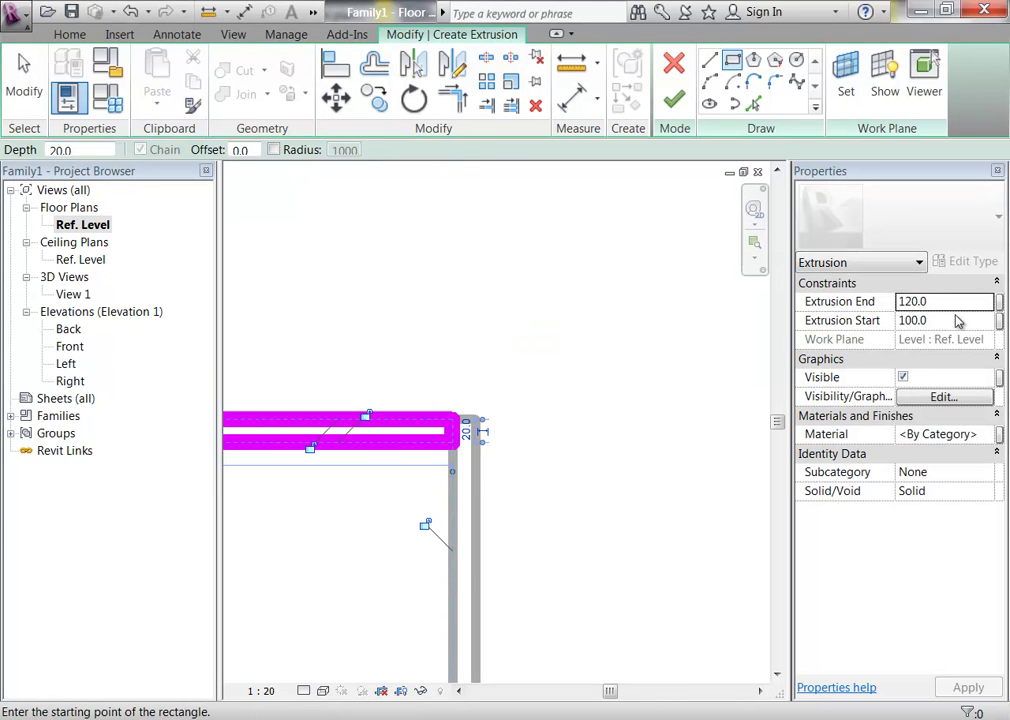
Step: Set the back panel's Extrusion Start to 120 mm and Extrusion End to 870 mm, finish the sketch, and open the 3D view View 1
click(946, 320)
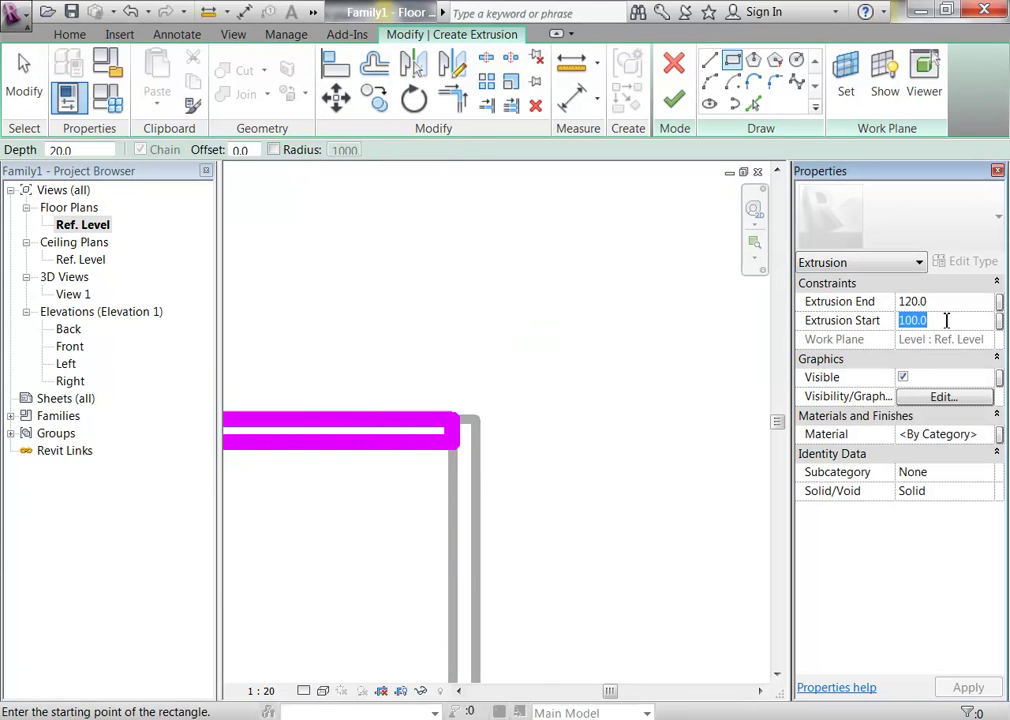
click(948, 301)
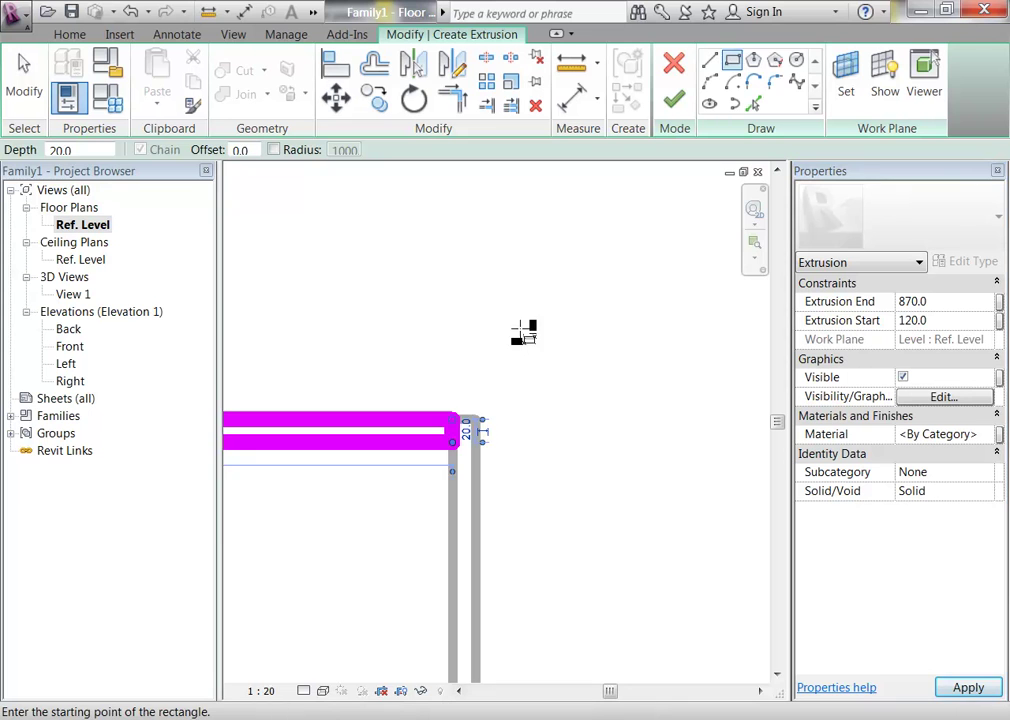
scroll(670, 300, down, 5)
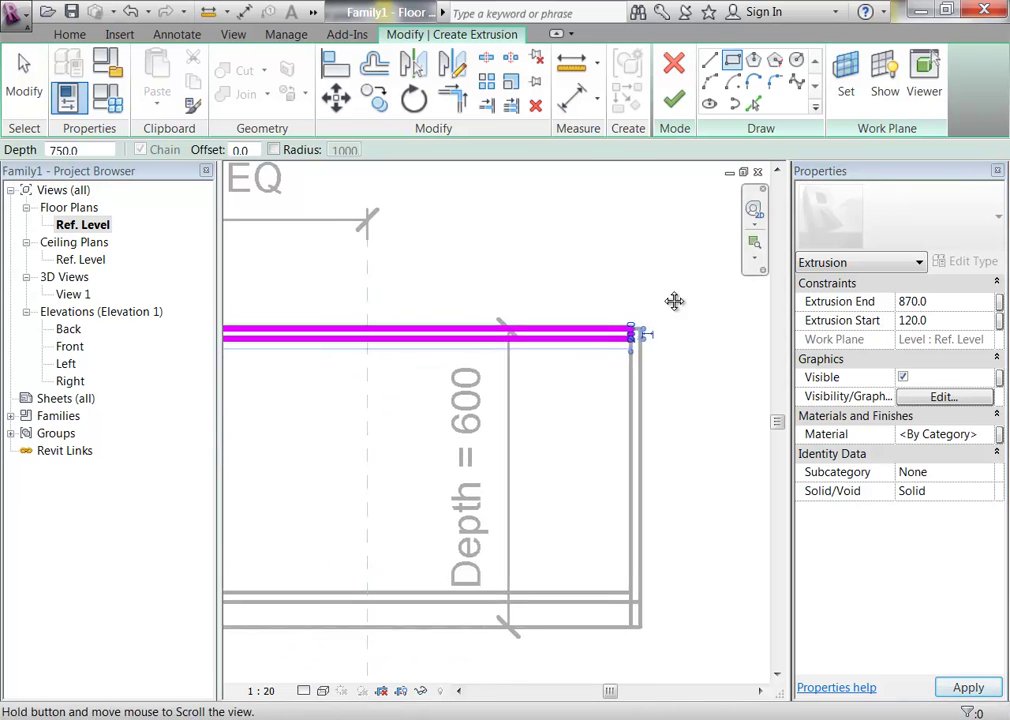
click(684, 106)
double_click(73, 294)
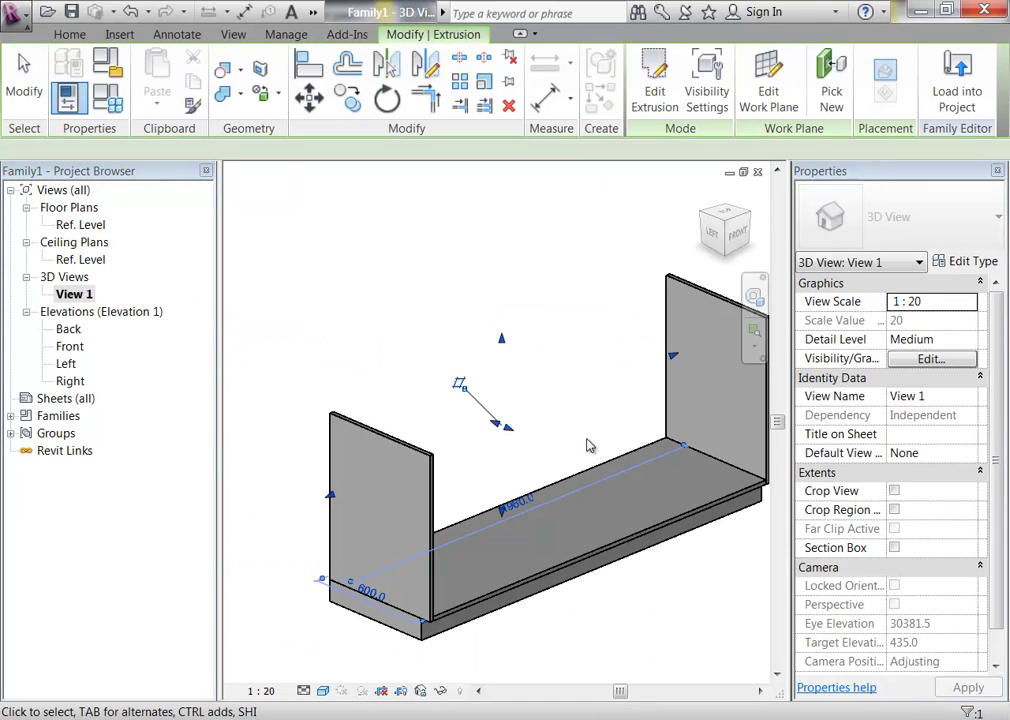
Step: In the Ref. Level plan, start a solid extrusion and sketch a front-to-back rectangle about 60 mm by 340 mm inside the cabinet
key(Escape)
shift+middle_drag(557, 268, 297, 267)
double_click(82, 225)
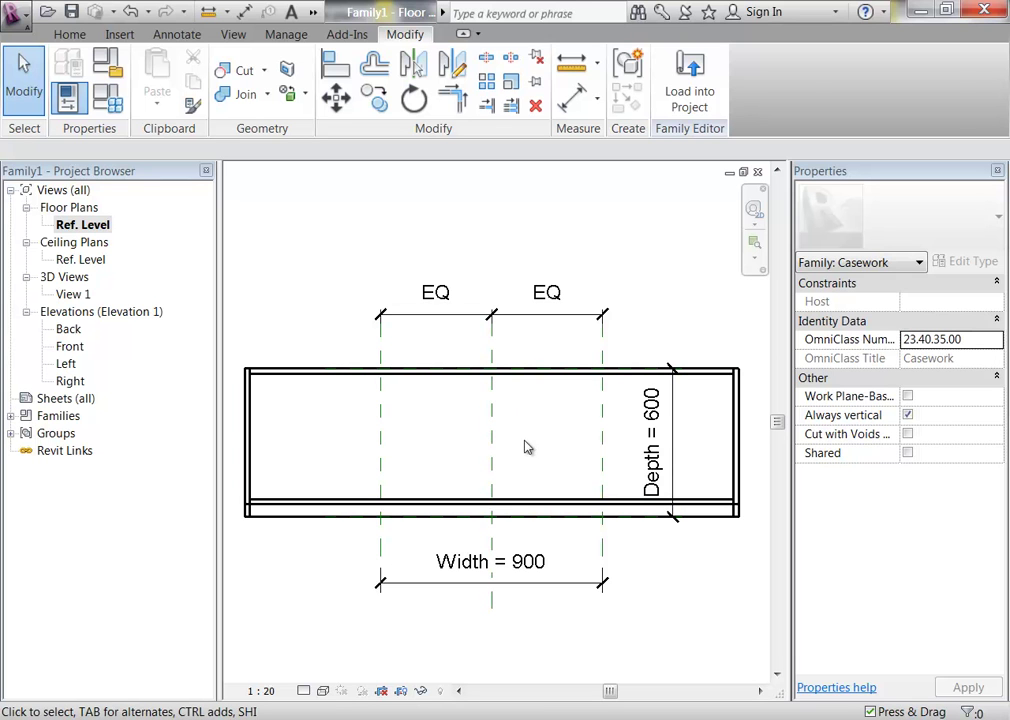
click(66, 34)
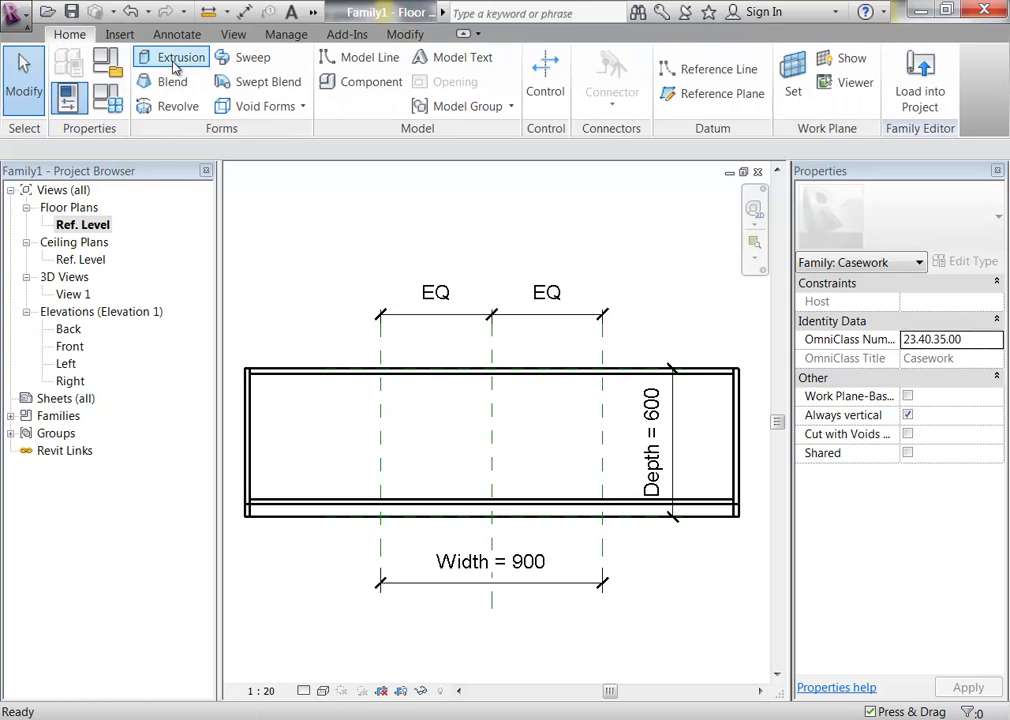
click(140, 54)
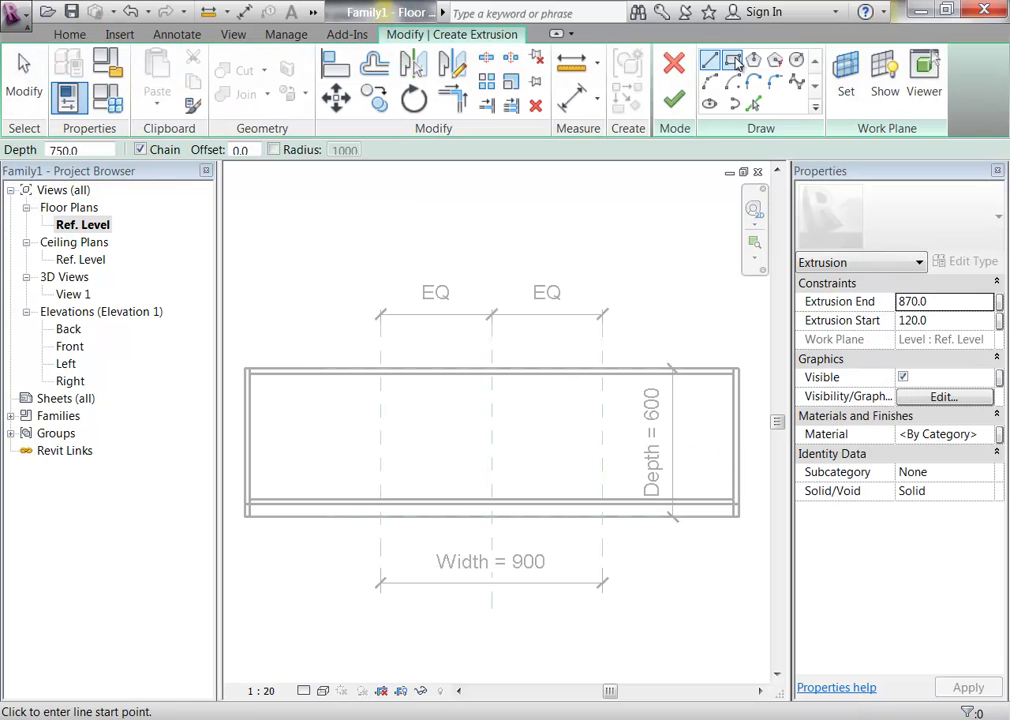
click(733, 60)
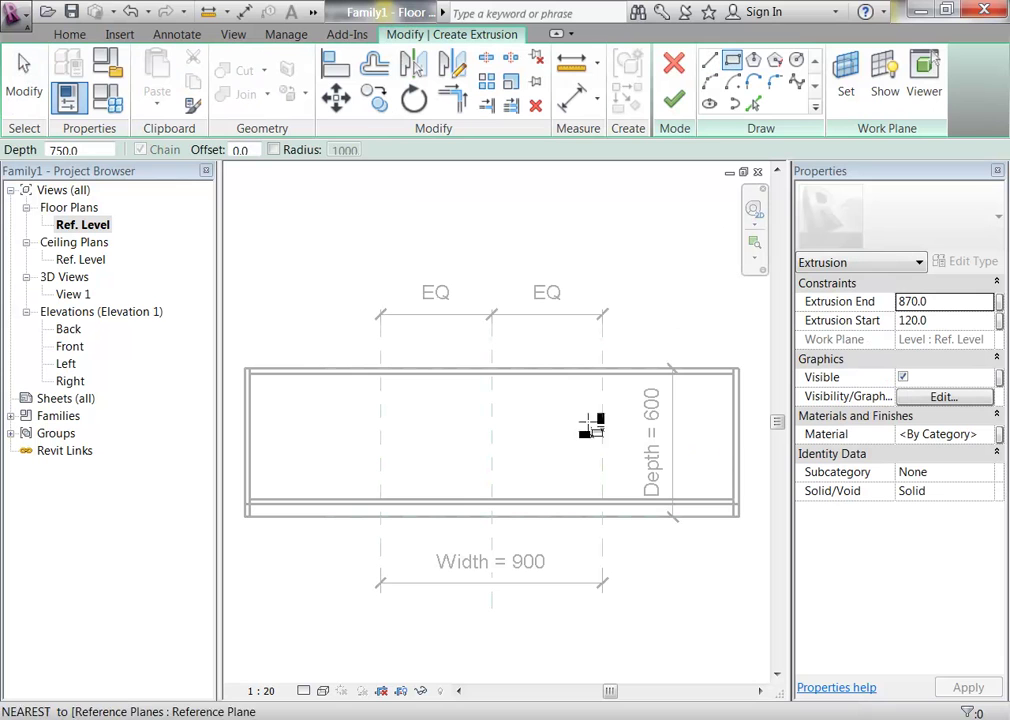
click(540, 397)
click(554, 481)
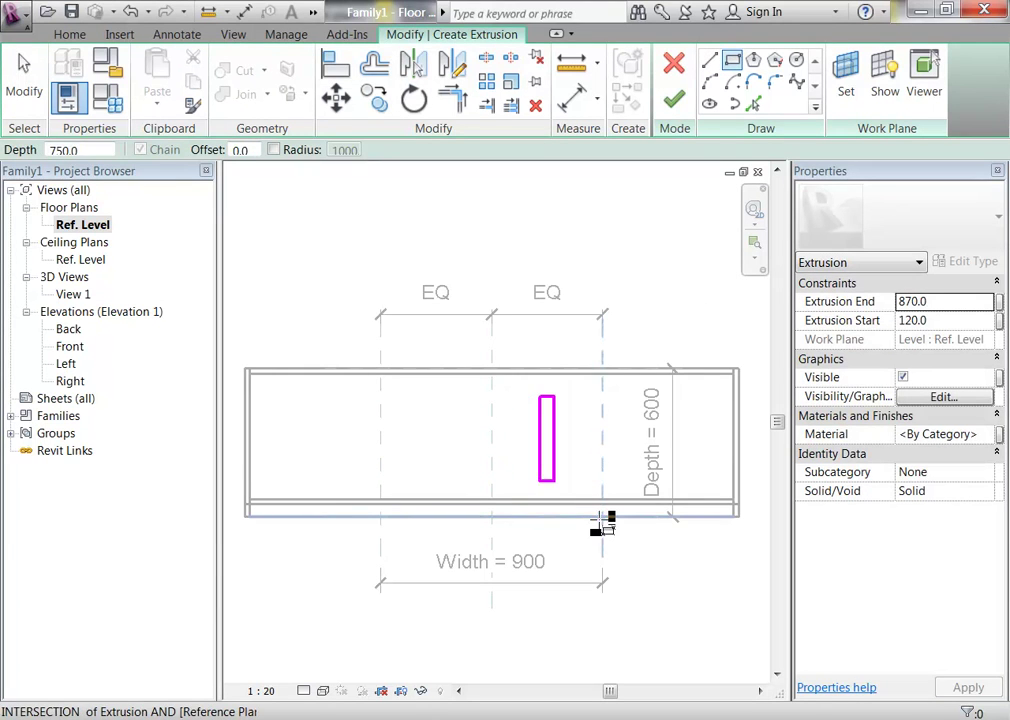
key(Escape)
key(Escape)
Step: Set the divider rectangle's width to 20 mm
scroll(595, 437, up, 5)
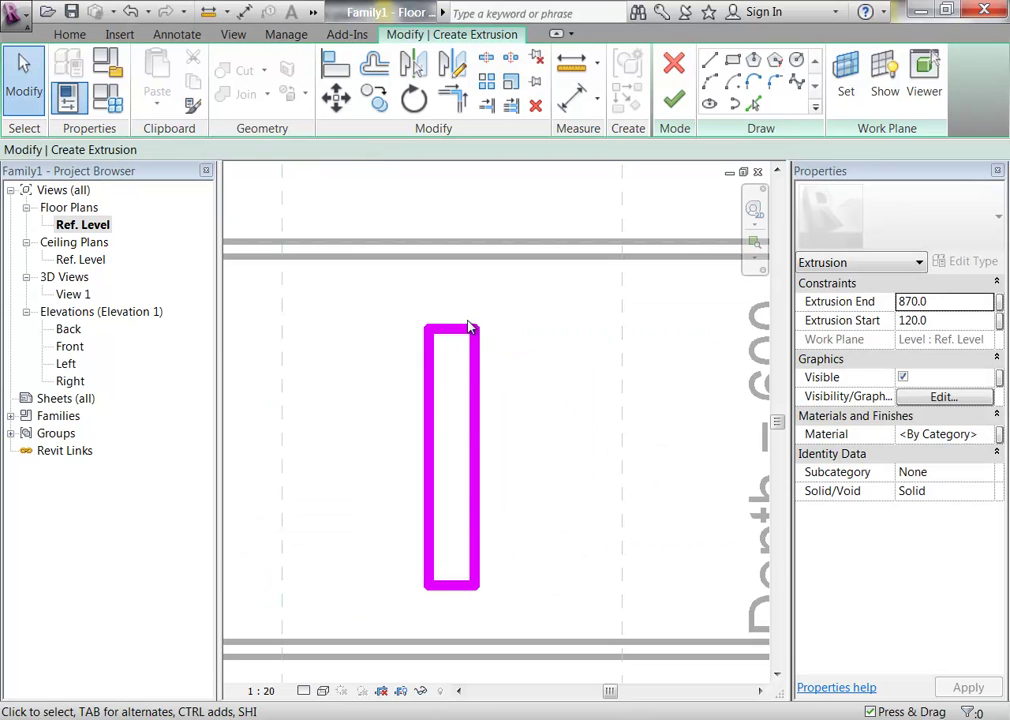
click(473, 366)
click(450, 295)
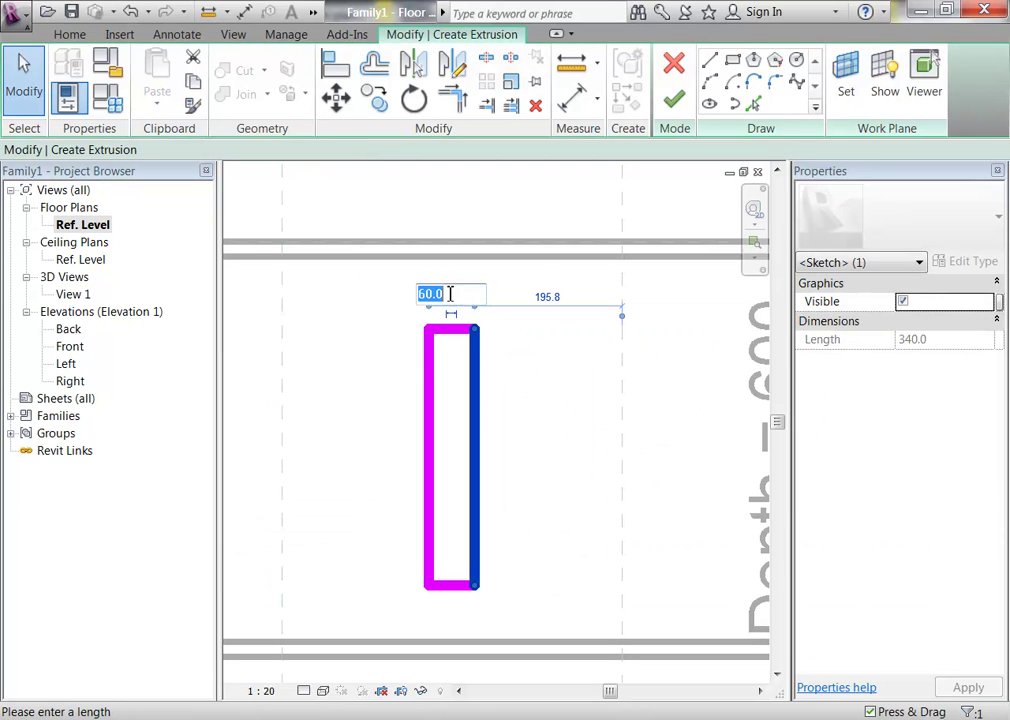
text(20)
key(Return)
click(509, 510)
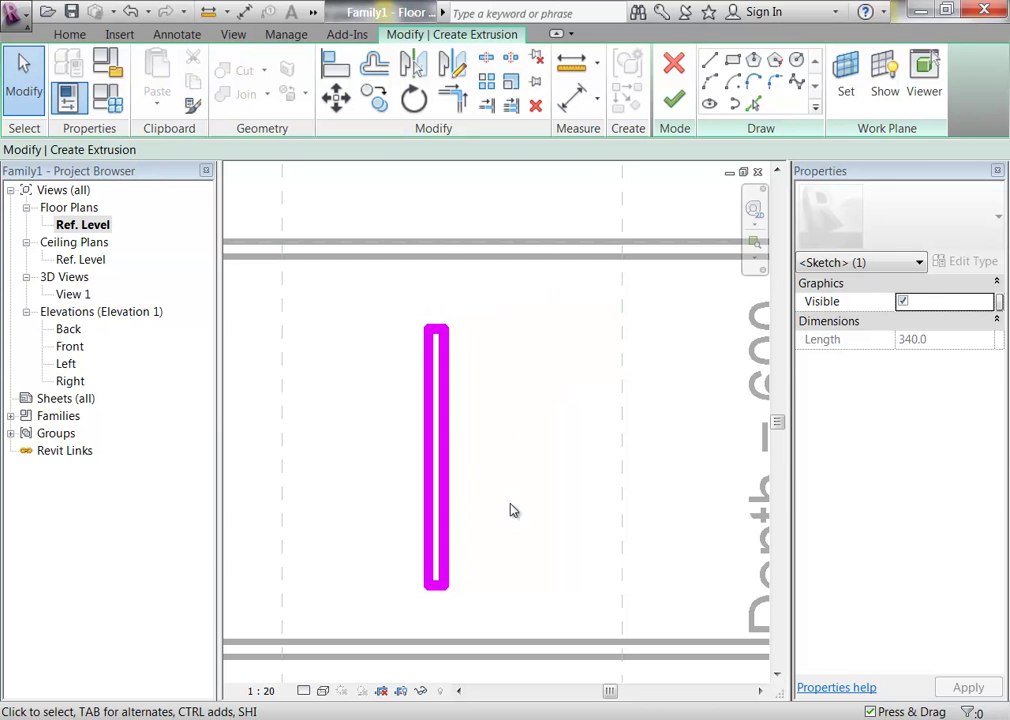
Step: Measure the clear depth from the back panel's inner face to the rear line of the base frame's front board
click(709, 60)
key(m)
key(e)
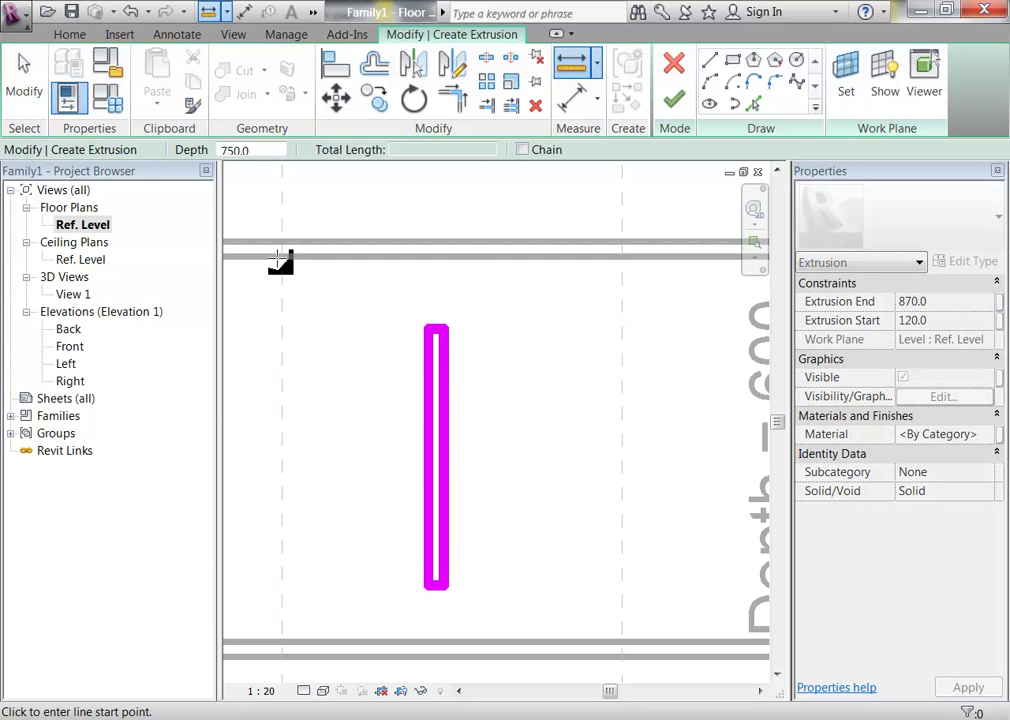
click(283, 259)
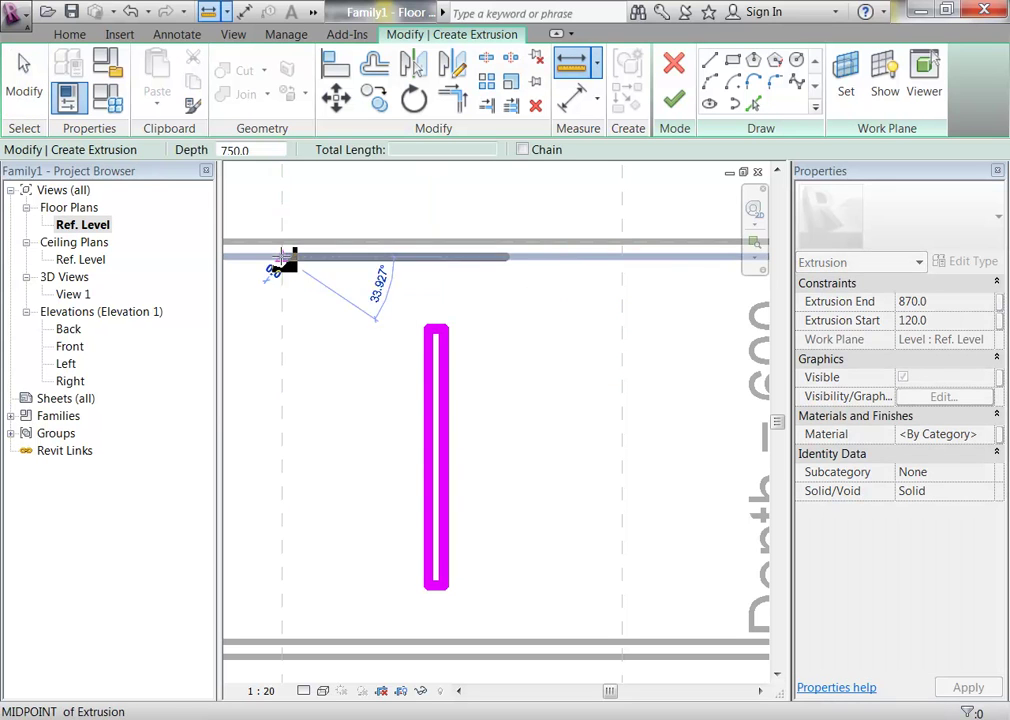
click(282, 641)
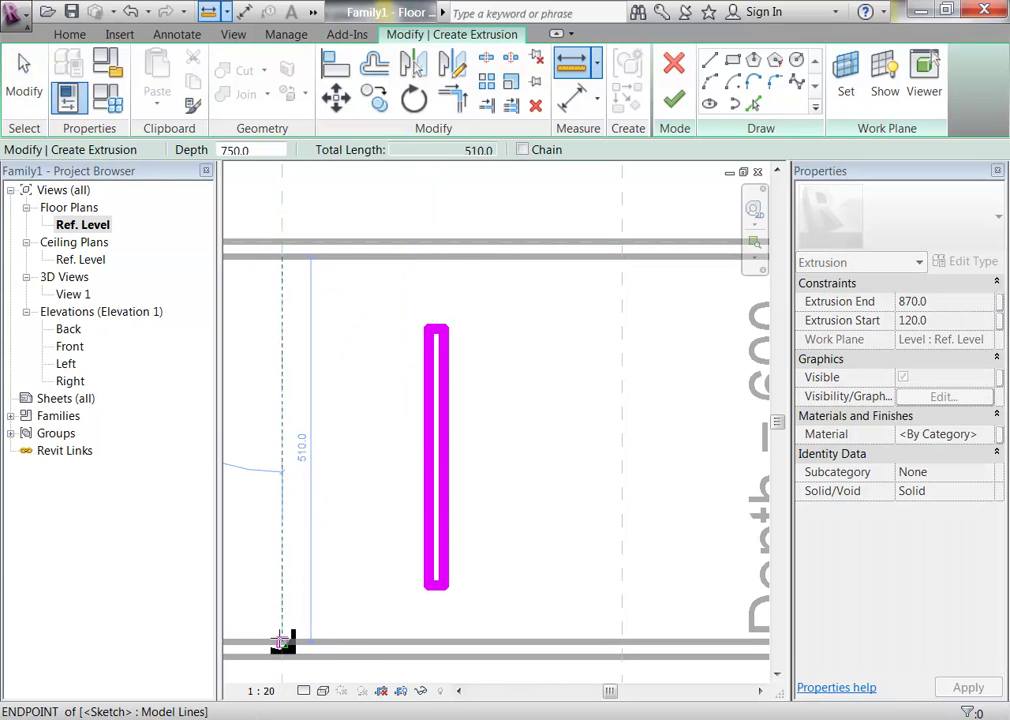
key(Escape)
key(Escape)
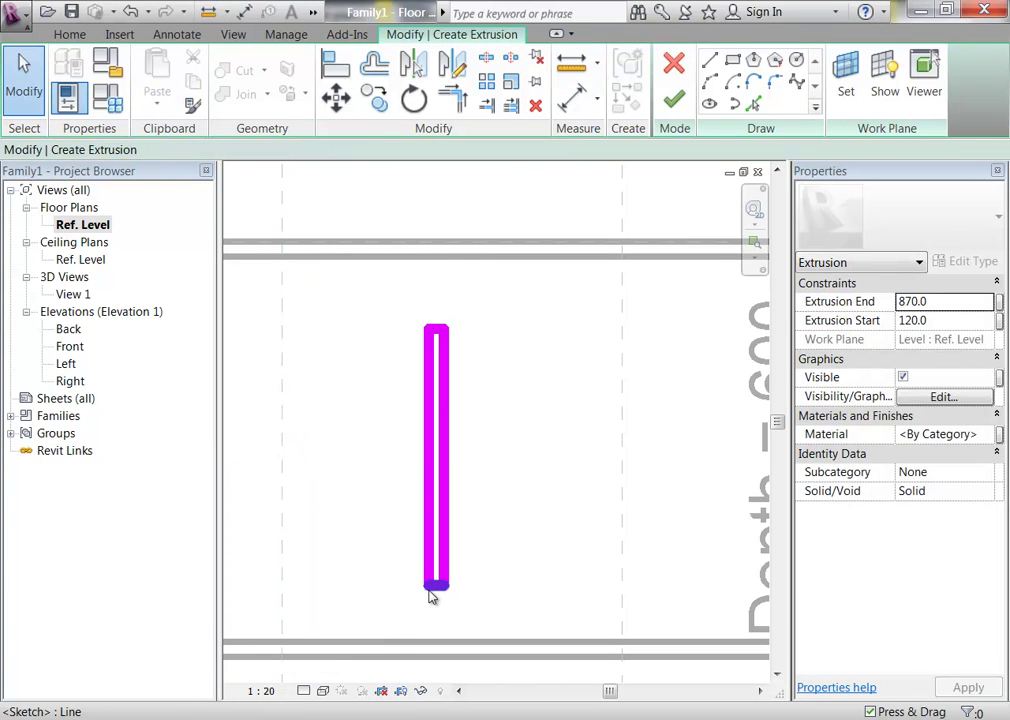
Step: Set the divider rectangle's length to 450 mm
click(434, 588)
click(457, 465)
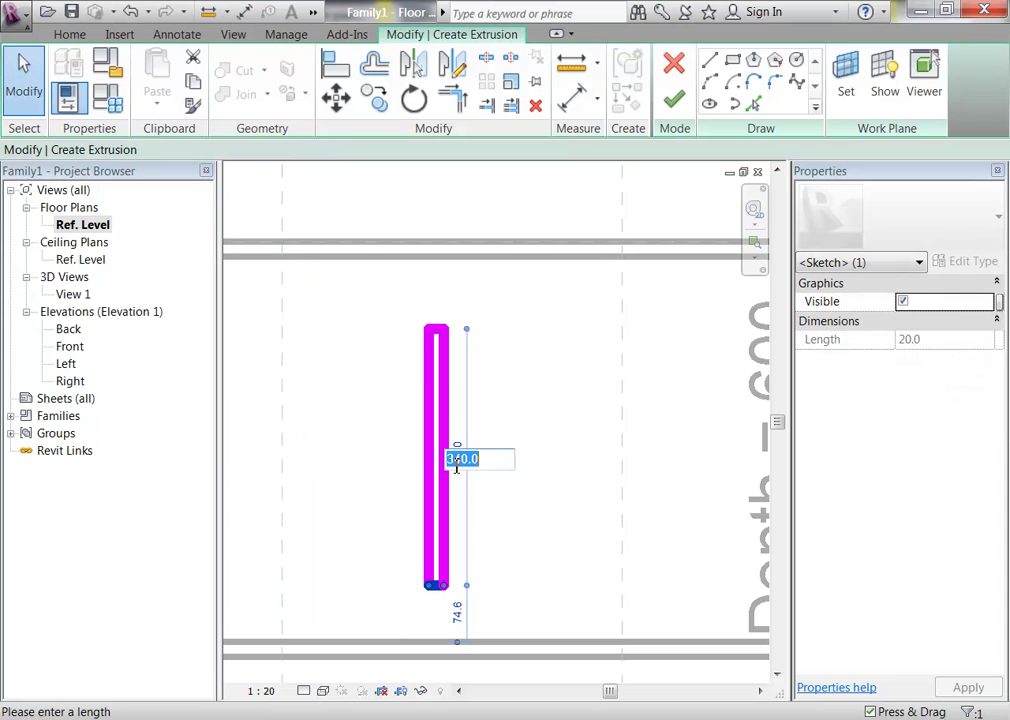
text(450)
key(Return)
click(383, 331)
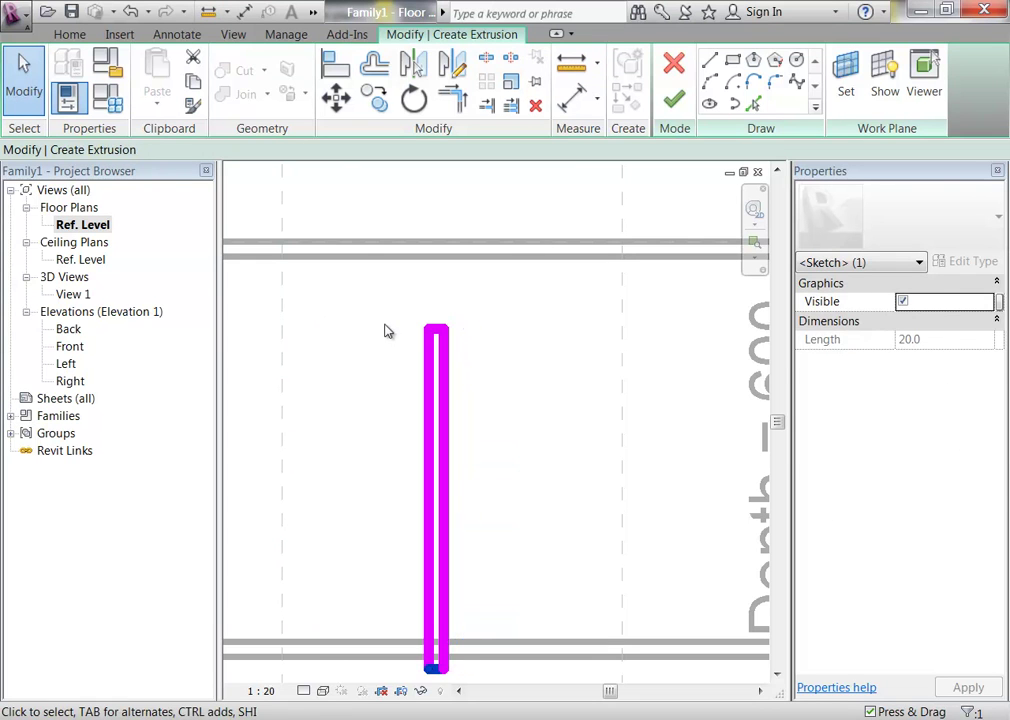
Step: Move the whole divider rectangle so its back edge's midpoint meets the midpoint of the back panel's inner face
scroll(397, 334, down, 1)
middle_drag(397, 334, 449, 303)
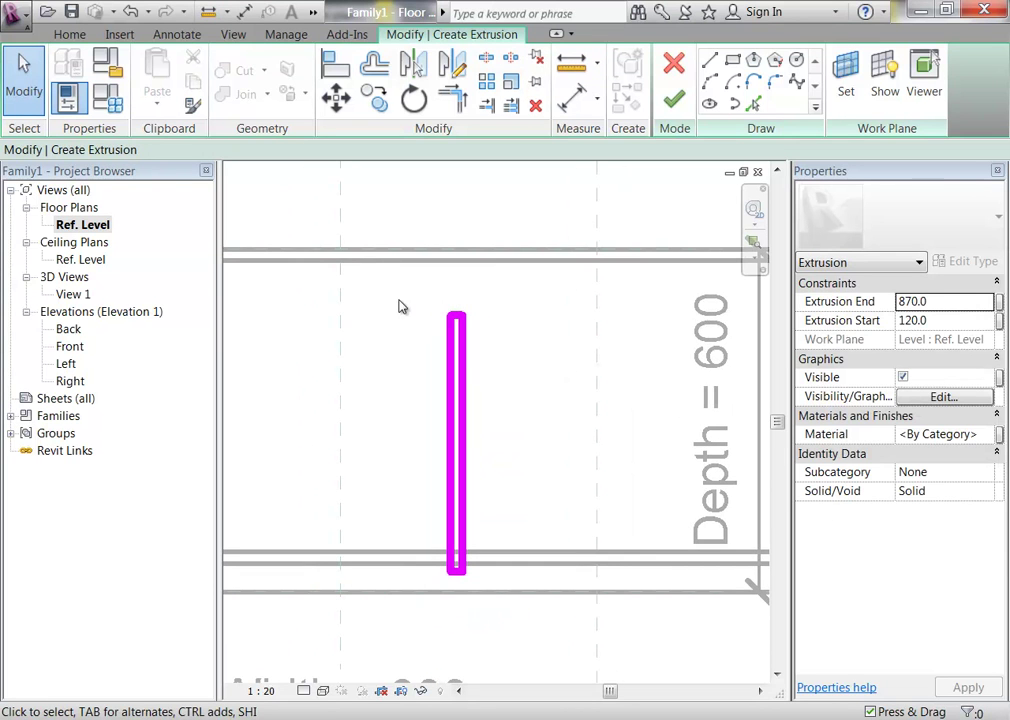
drag(415, 272, 607, 673)
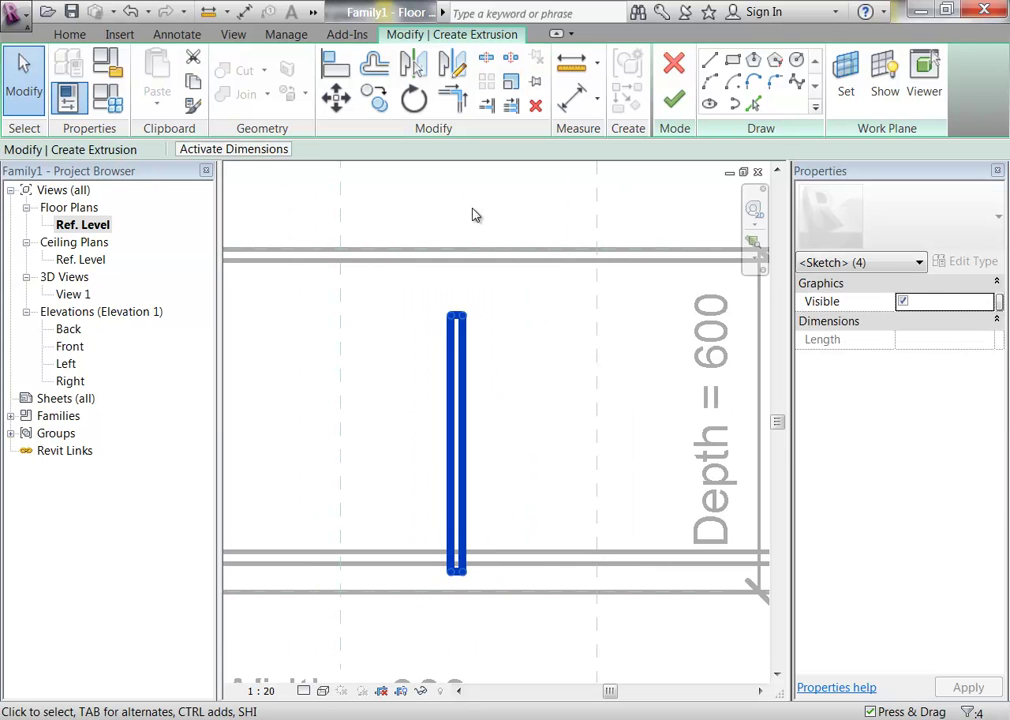
click(336, 97)
scroll(420, 265, up, 3)
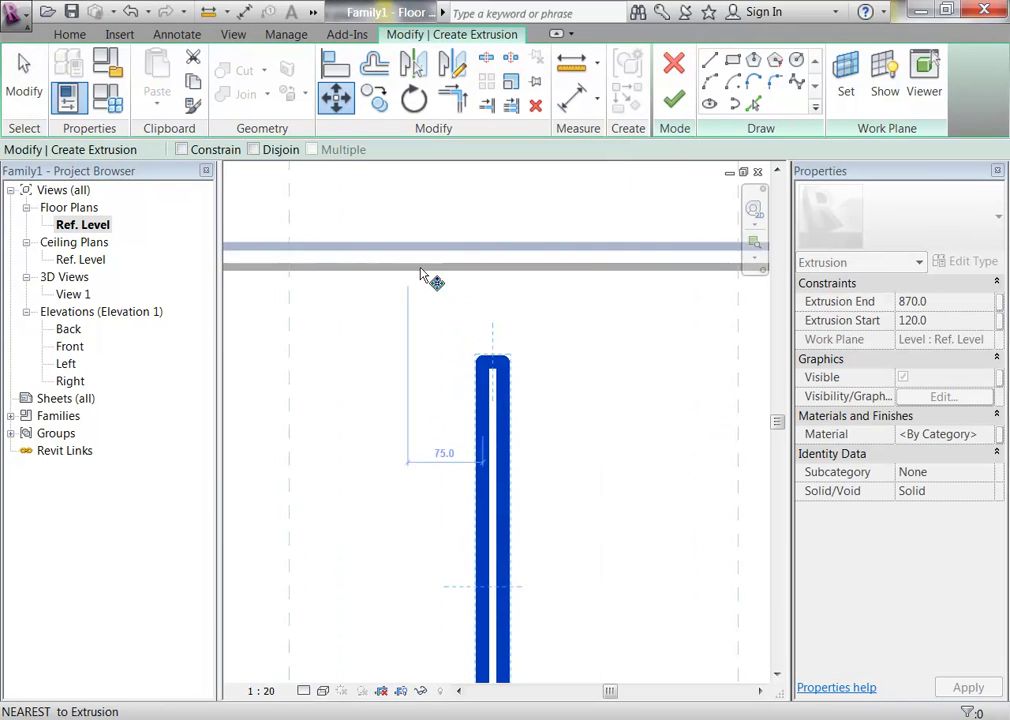
scroll(425, 276, up, 2)
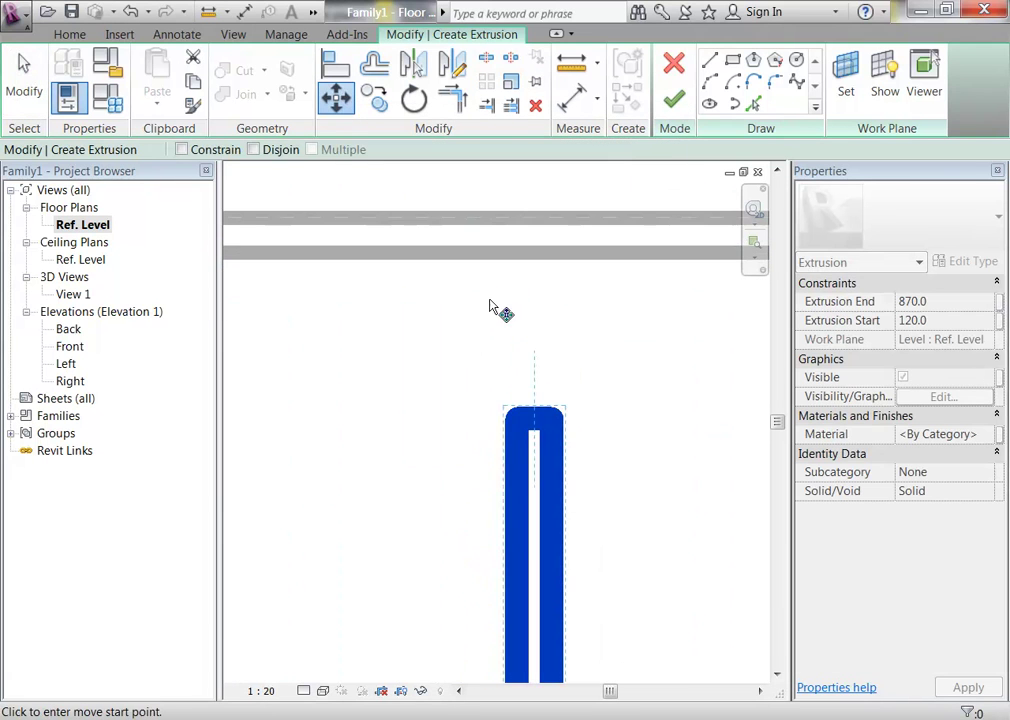
click(535, 425)
middle_drag(412, 343, 630, 400)
scroll(630, 400, down, 2)
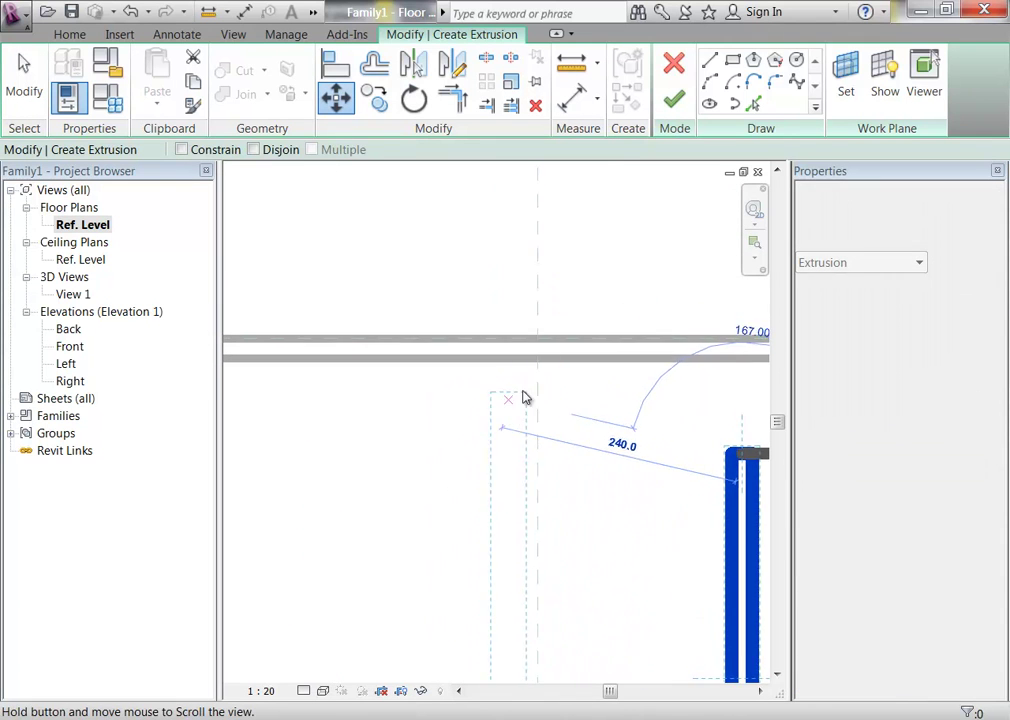
scroll(545, 352, up, 2)
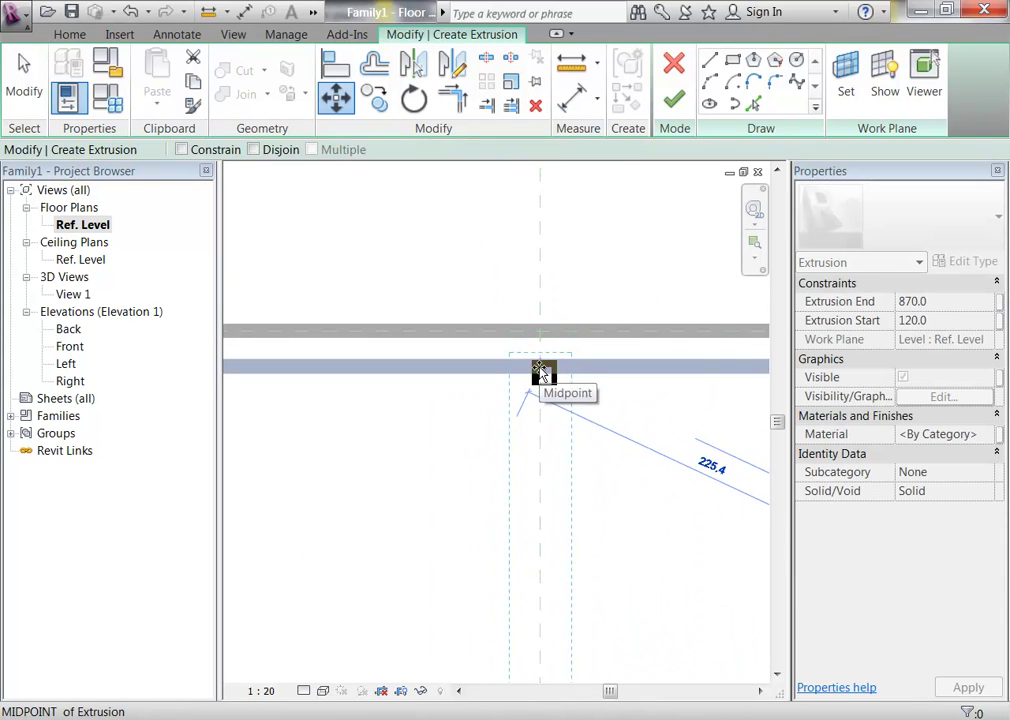
click(540, 372)
Step: Move the divider rectangle's front line onto the rear line of the base frame's front board
scroll(543, 372, down, 2)
scroll(627, 469, down, 2)
middle_drag(627, 469, 548, 430)
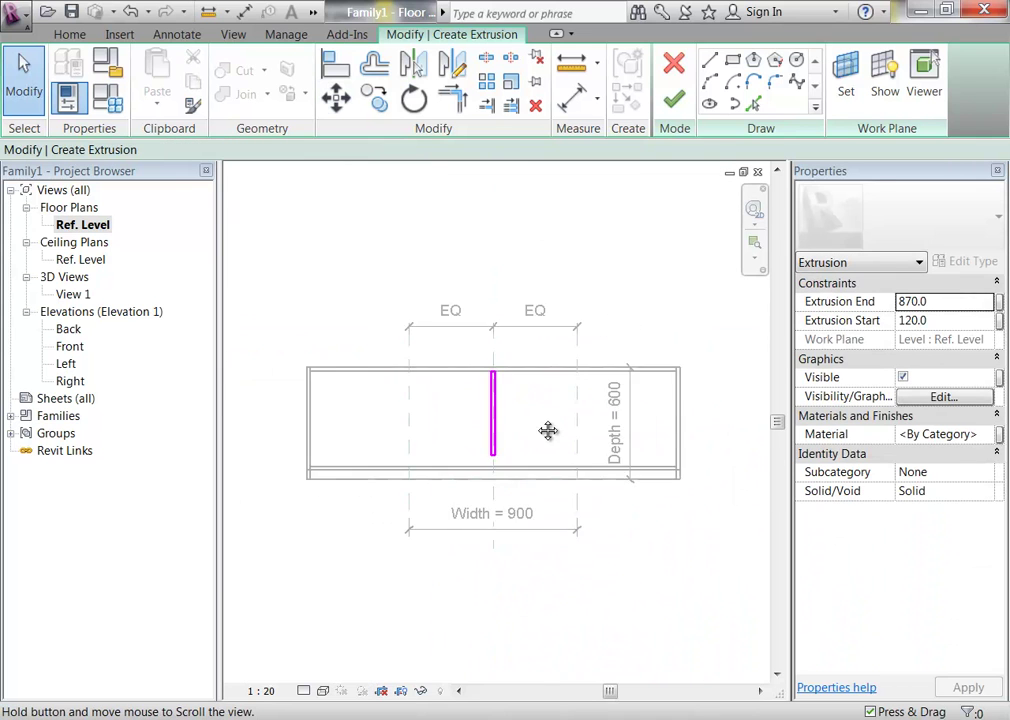
scroll(540, 428, up, 1)
scroll(540, 427, down, 1)
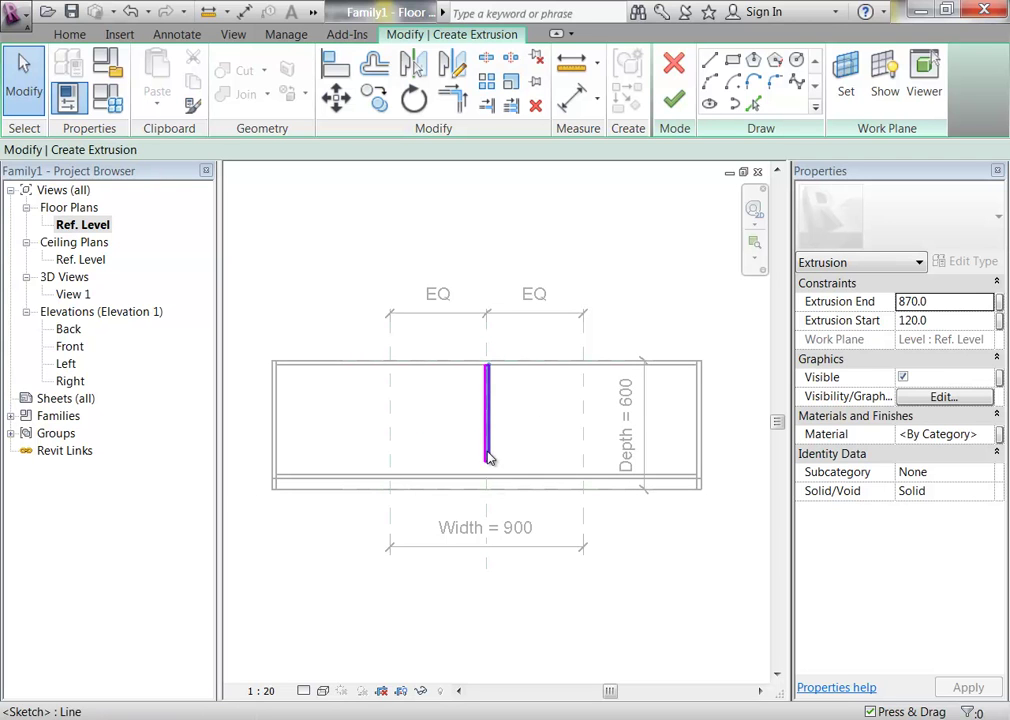
scroll(494, 475, up, 5)
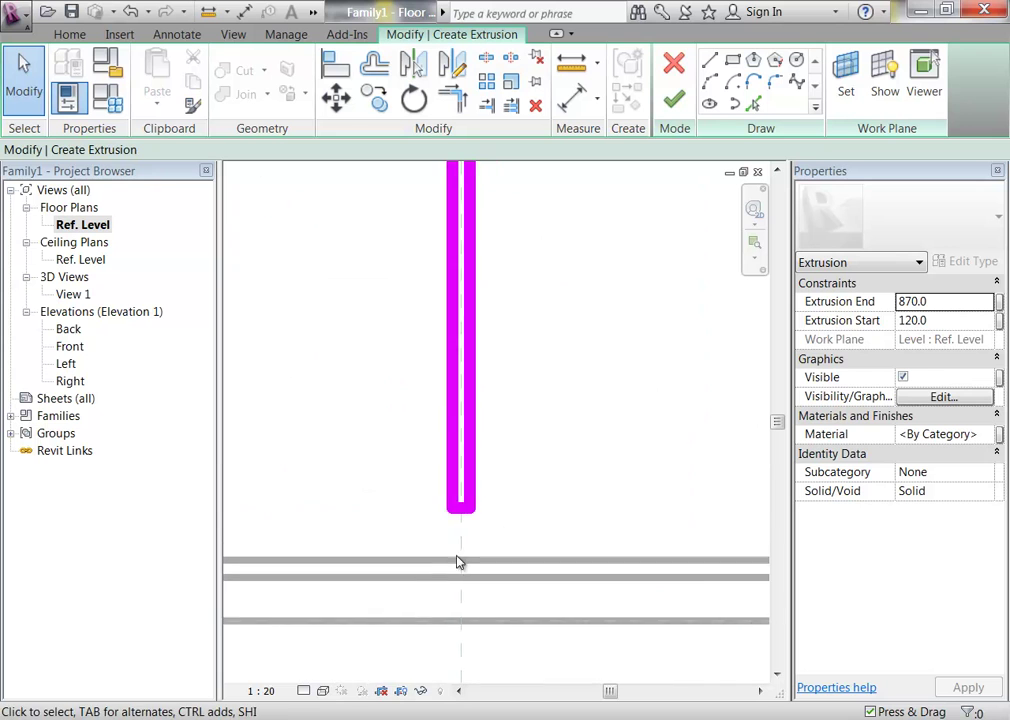
click(470, 492)
middle_drag(455, 559, 428, 549)
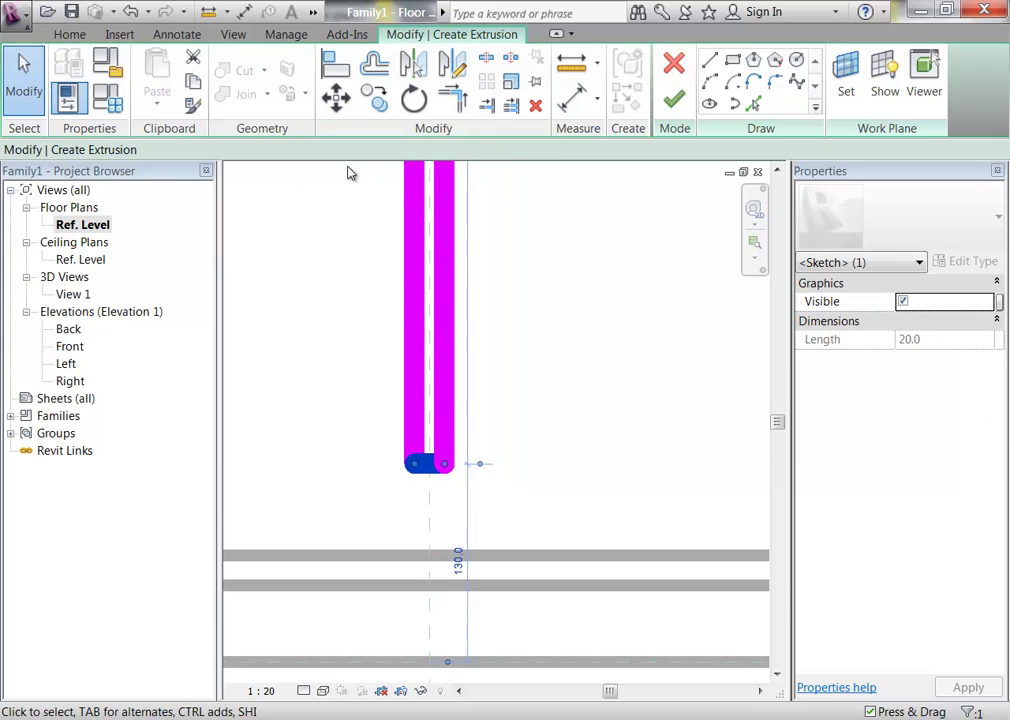
click(335, 100)
middle_drag(485, 400, 498, 365)
scroll(473, 343, up, 3)
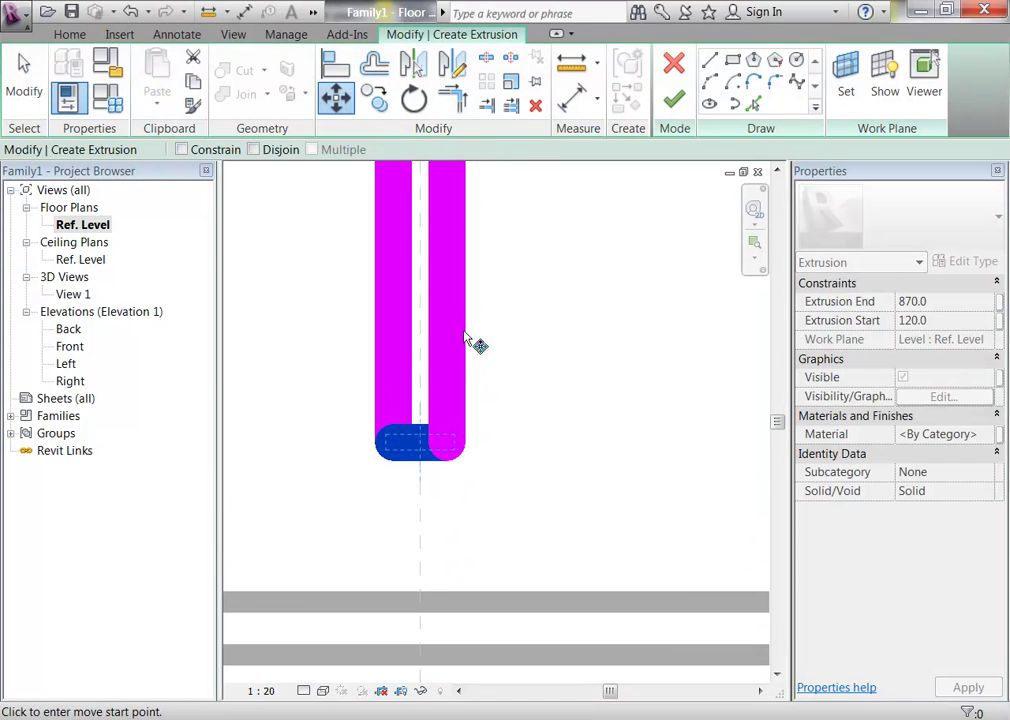
click(419, 445)
click(419, 601)
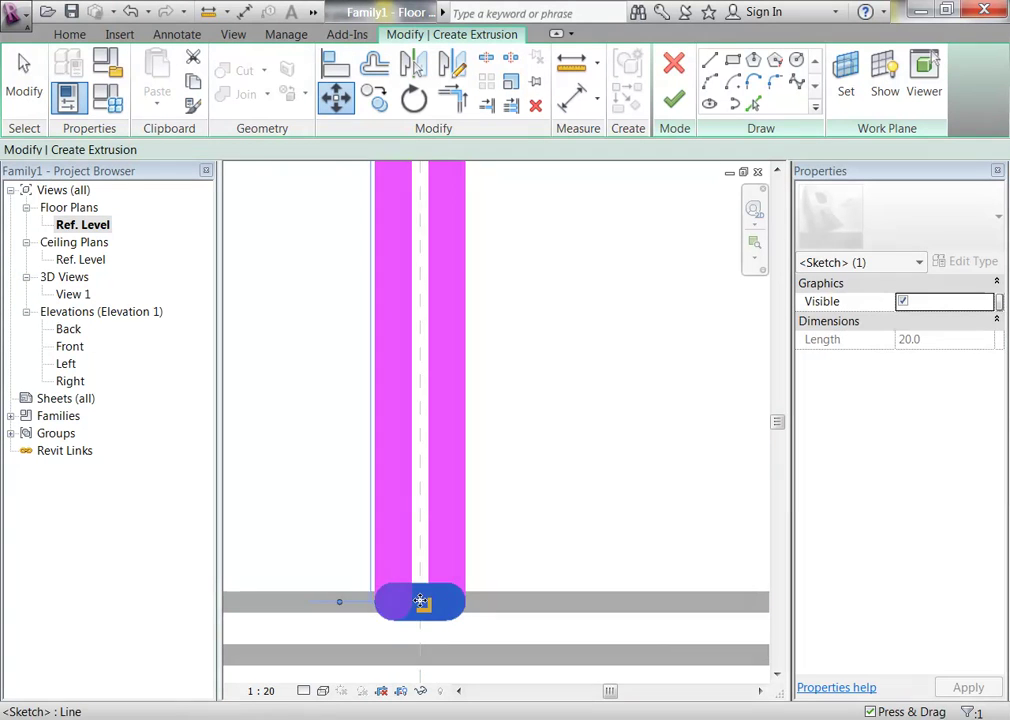
Step: Move the divider rectangle's front line a further 20 mm forward onto the front line of the base frame's front board
scroll(419, 580, down, 4)
scroll(419, 560, down, 3)
mouse_move(419, 560)
middle_down()
mouse_move(564, 480)
mouse_move(603, 435)
mouse_move(559, 436)
mouse_move(614, 417)
middle_up()
scroll(603, 435, down, 2)
scroll(614, 417, up, 4)
middle_drag(424, 385, 559, 337)
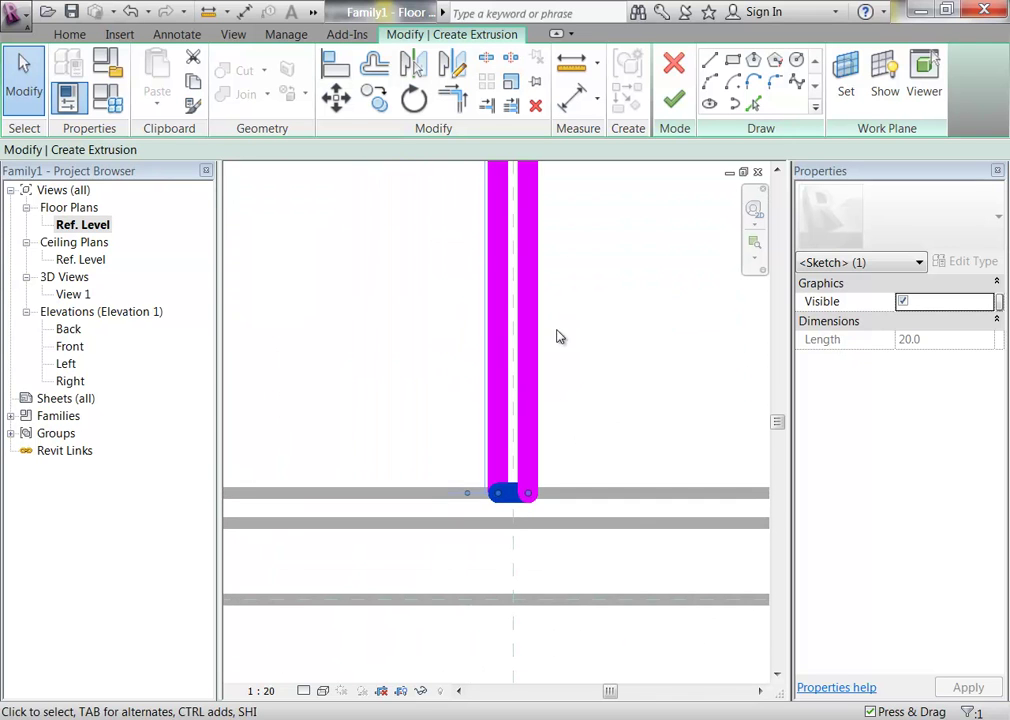
click(336, 97)
scroll(514, 488, up, 2)
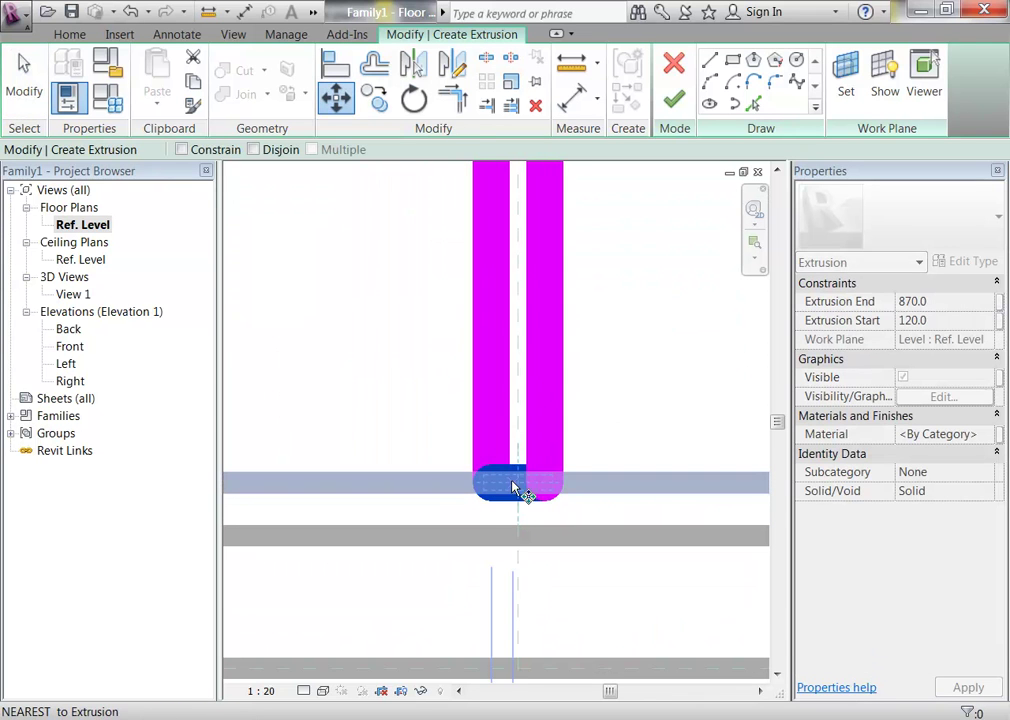
click(494, 482)
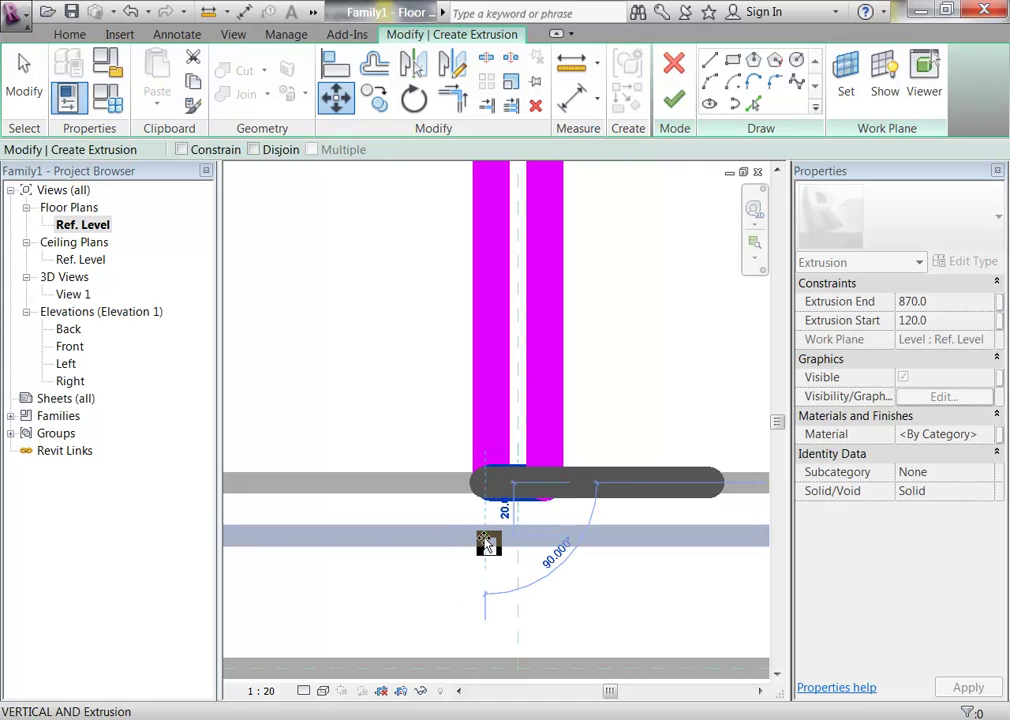
click(486, 541)
scroll(455, 415, down, 6)
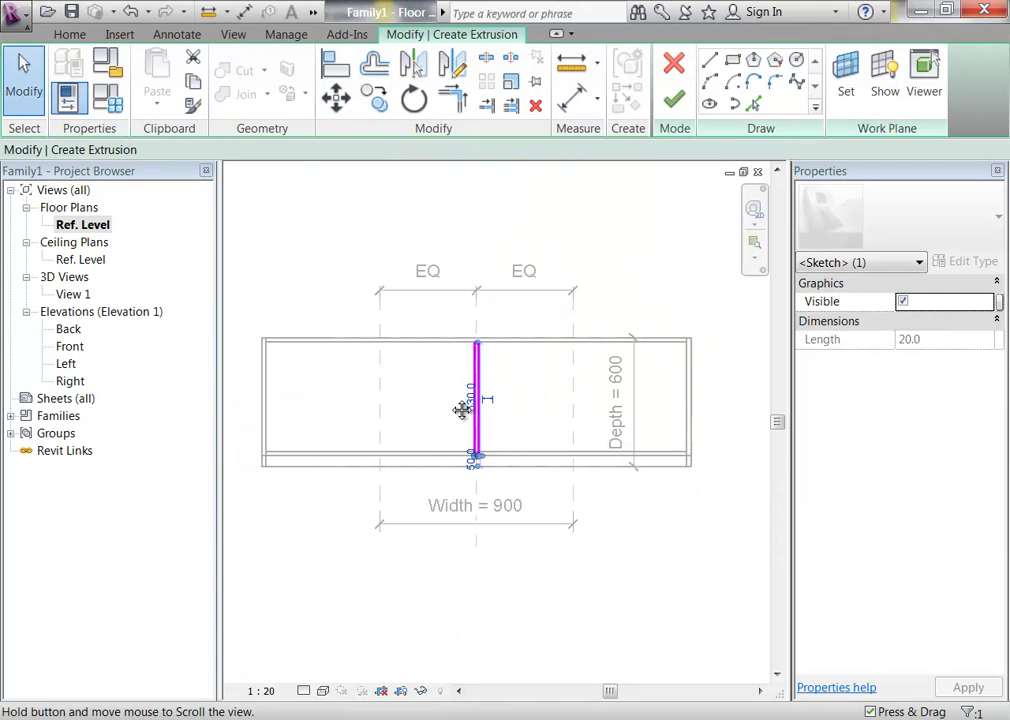
Step: Finish the divider's extrusion sketch and inspect the central panel in the 3D view View 1
click(675, 103)
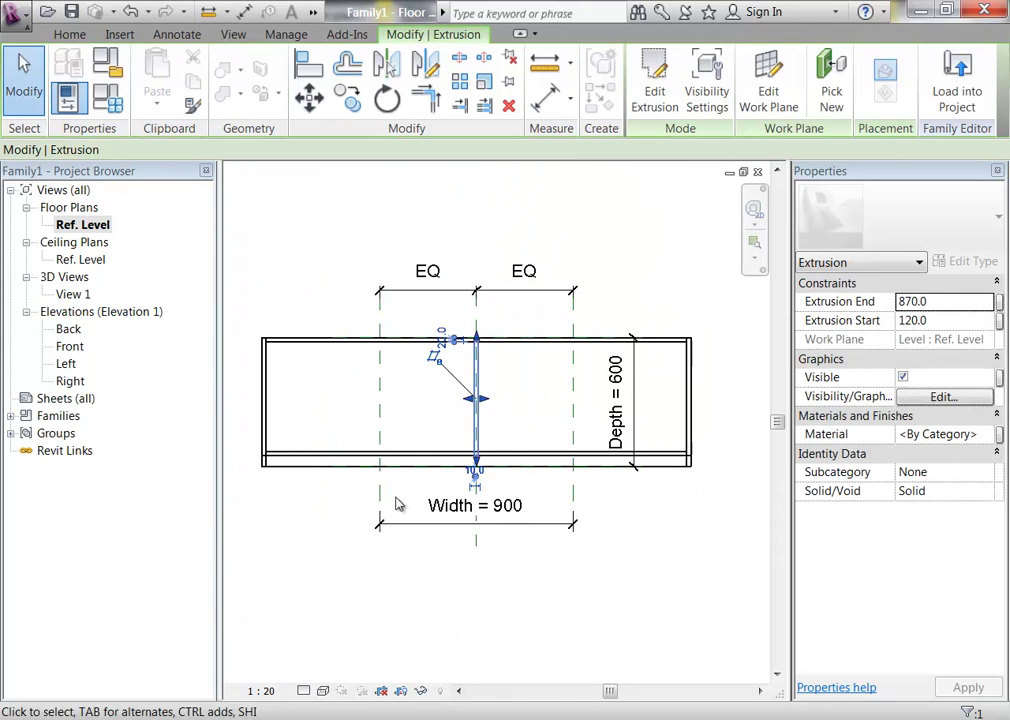
double_click(72, 293)
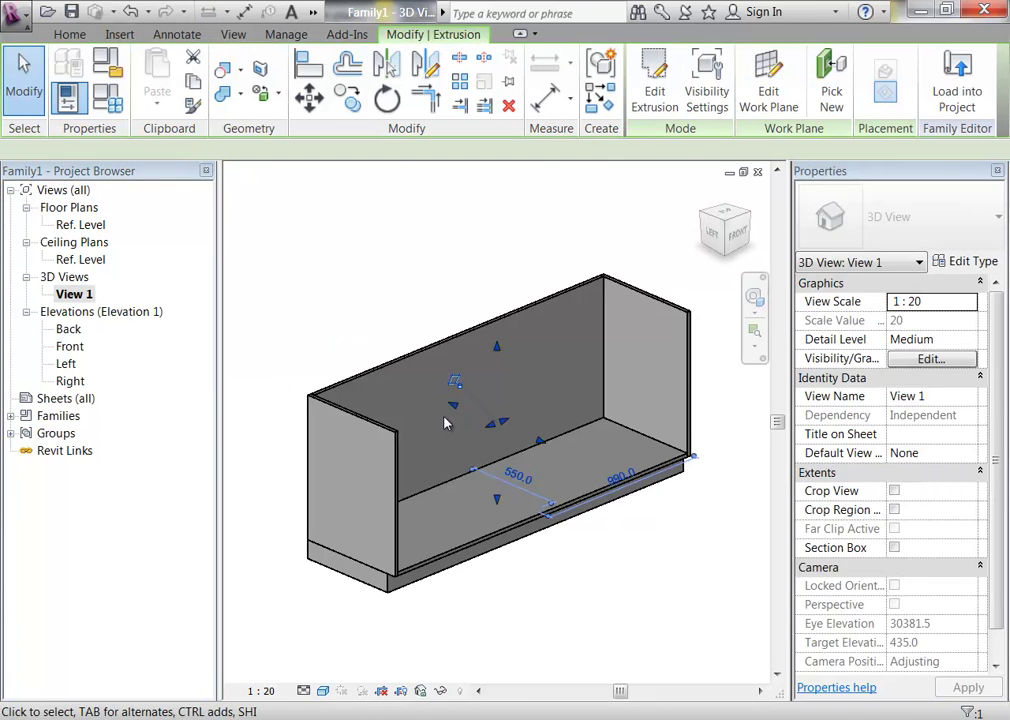
click(583, 582)
shift+middle_drag(583, 582, 310, 492)
Step: Edit the divider's extrusion sketch in the Ref. Level plan and extend its front line to the cabinet's front edge
click(478, 483)
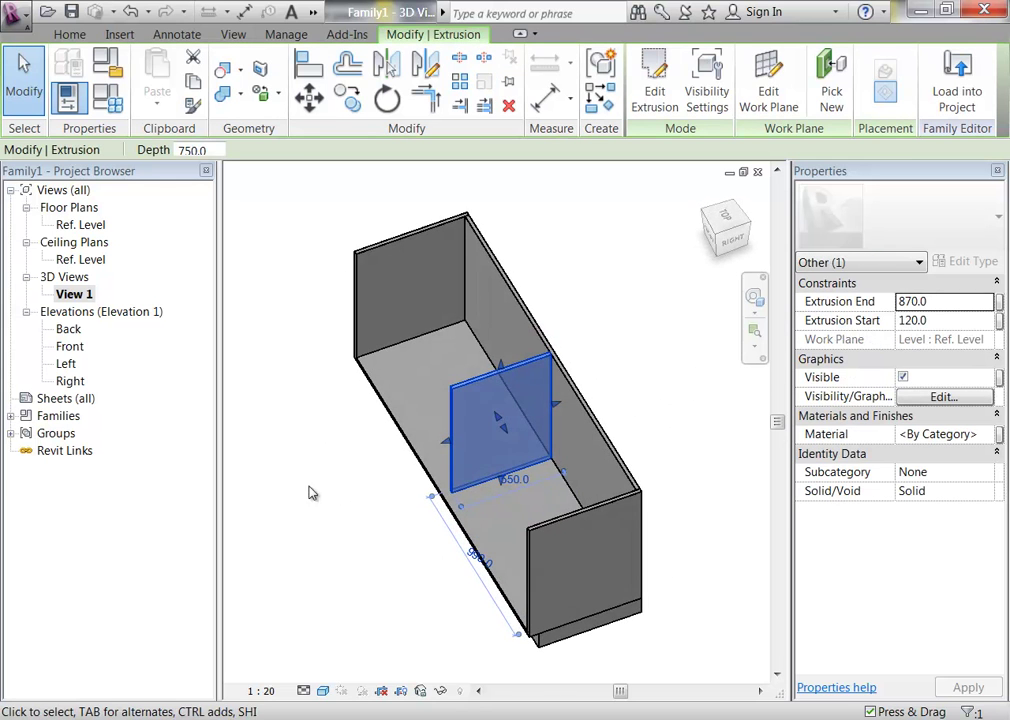
double_click(80, 225)
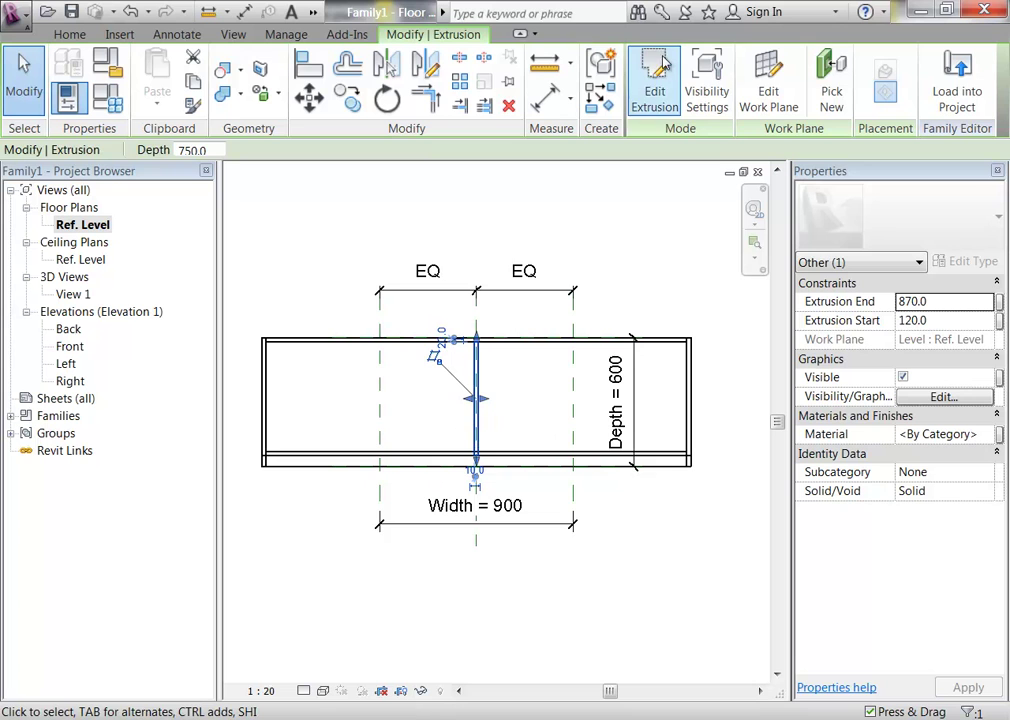
click(654, 90)
scroll(480, 424, up, 10)
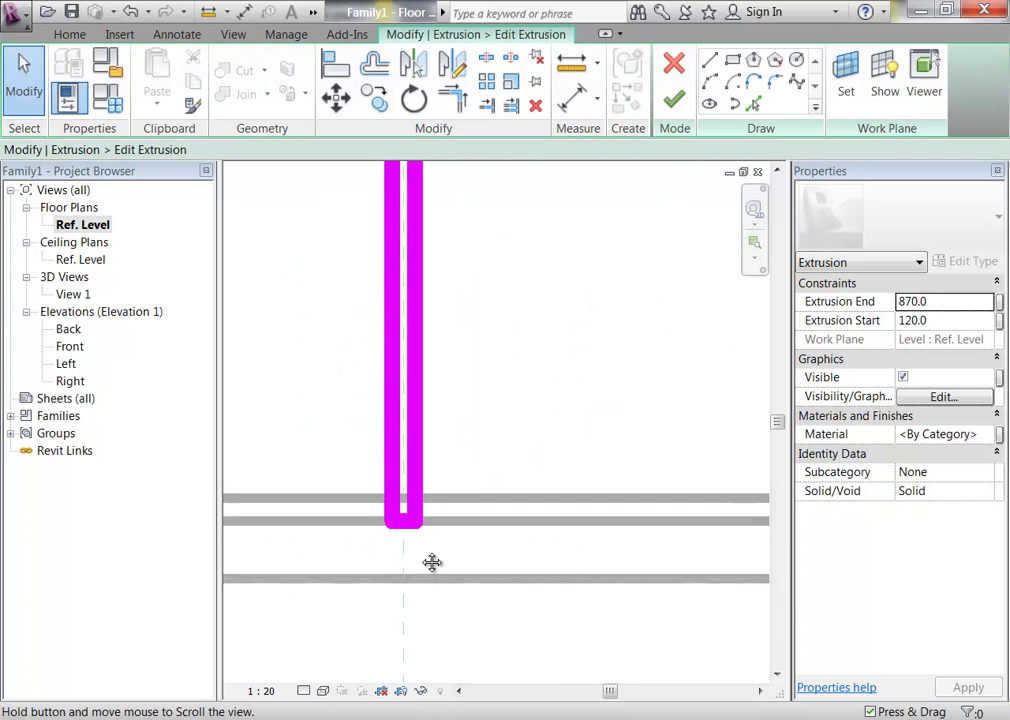
scroll(394, 564, up, 2)
click(376, 507)
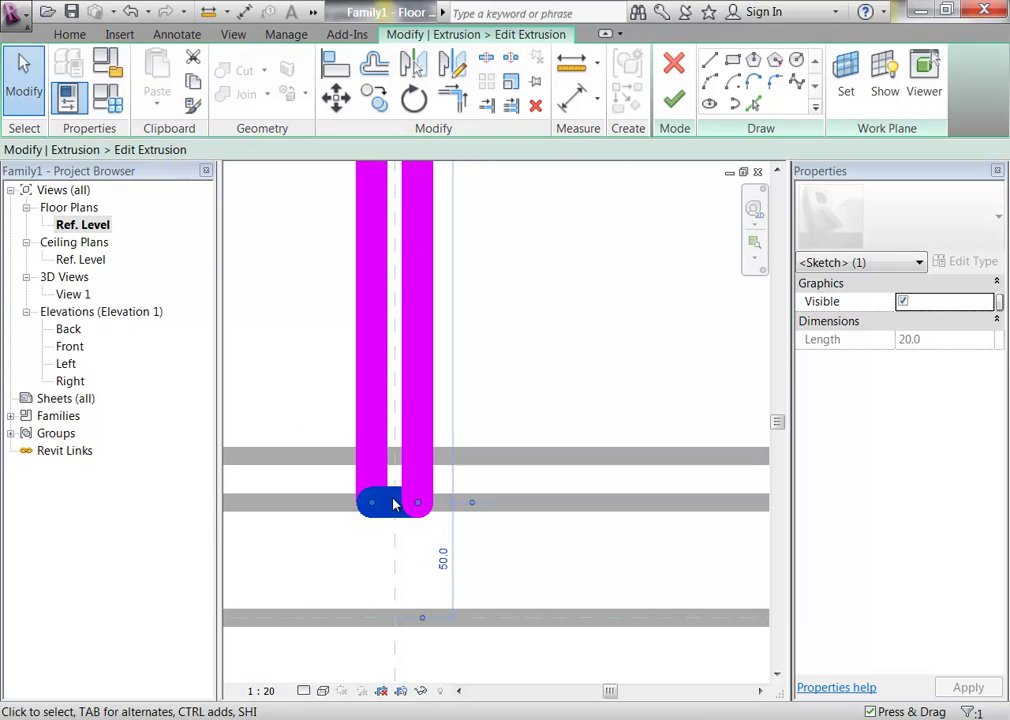
drag(394, 507, 400, 617)
scroll(386, 537, down, 2)
scroll(386, 537, down, 2)
Step: Finish the divider's edited sketch and inspect the extended panel in the 3D view View 1
click(645, 172)
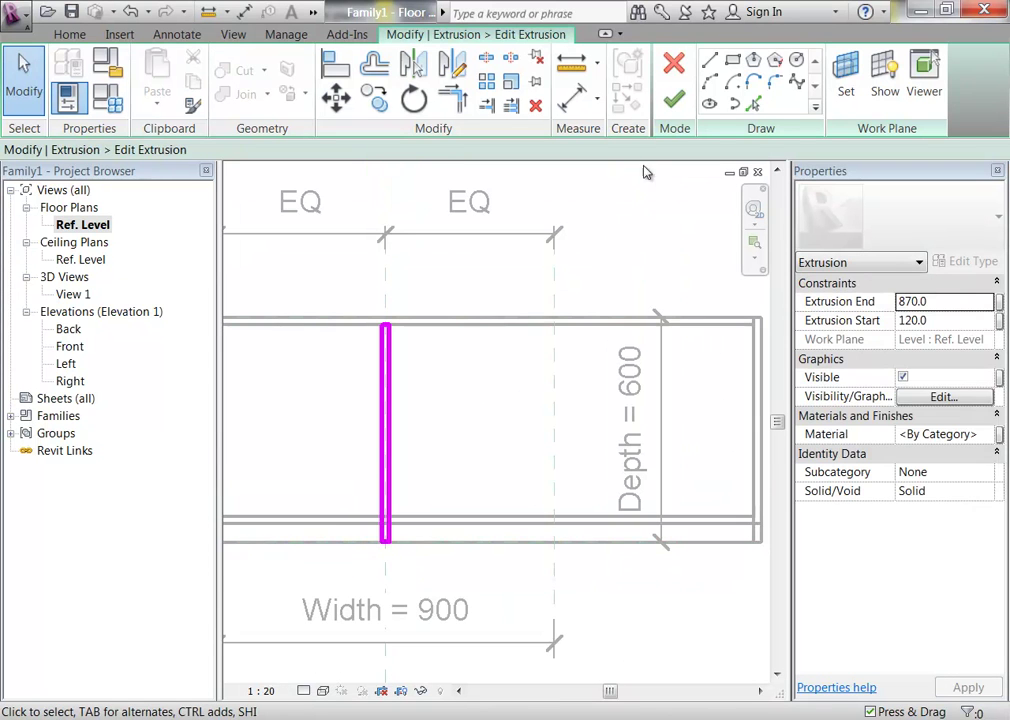
click(675, 99)
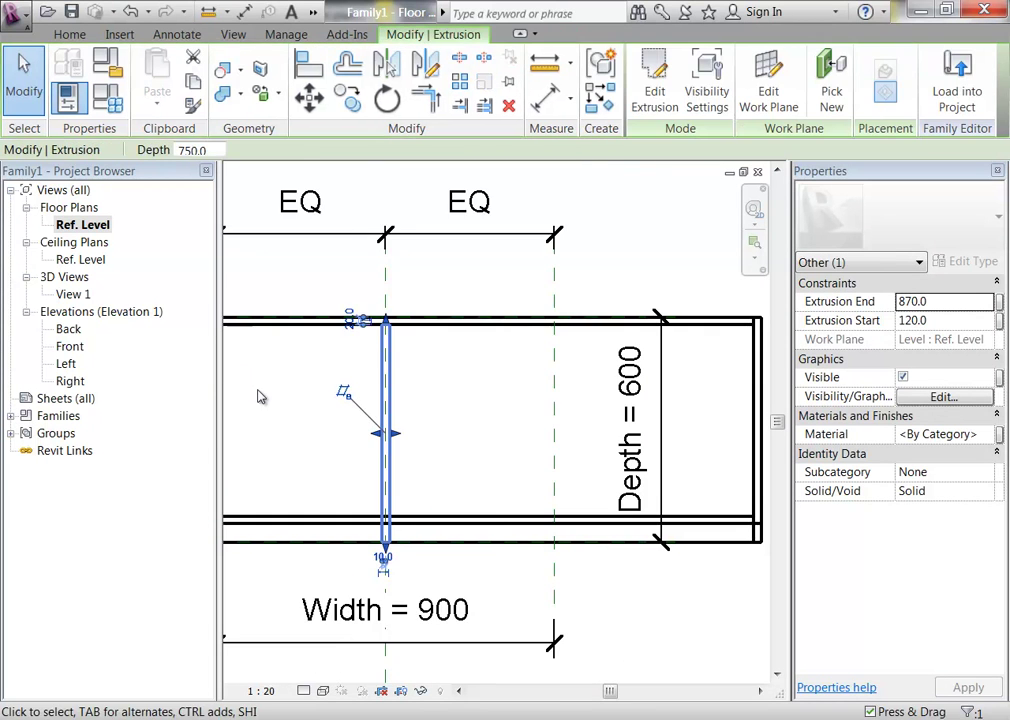
click(270, 396)
scroll(270, 396, down, 2)
middle_drag(270, 396, 500, 440)
double_click(74, 294)
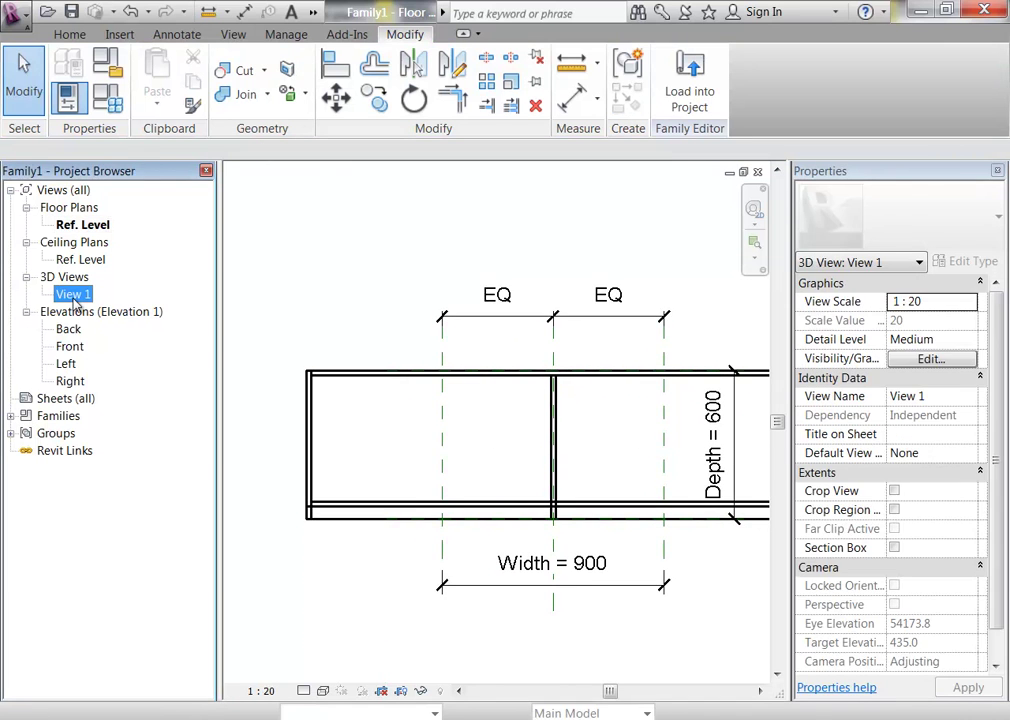
shift+middle_drag(561, 440, 570, 325)
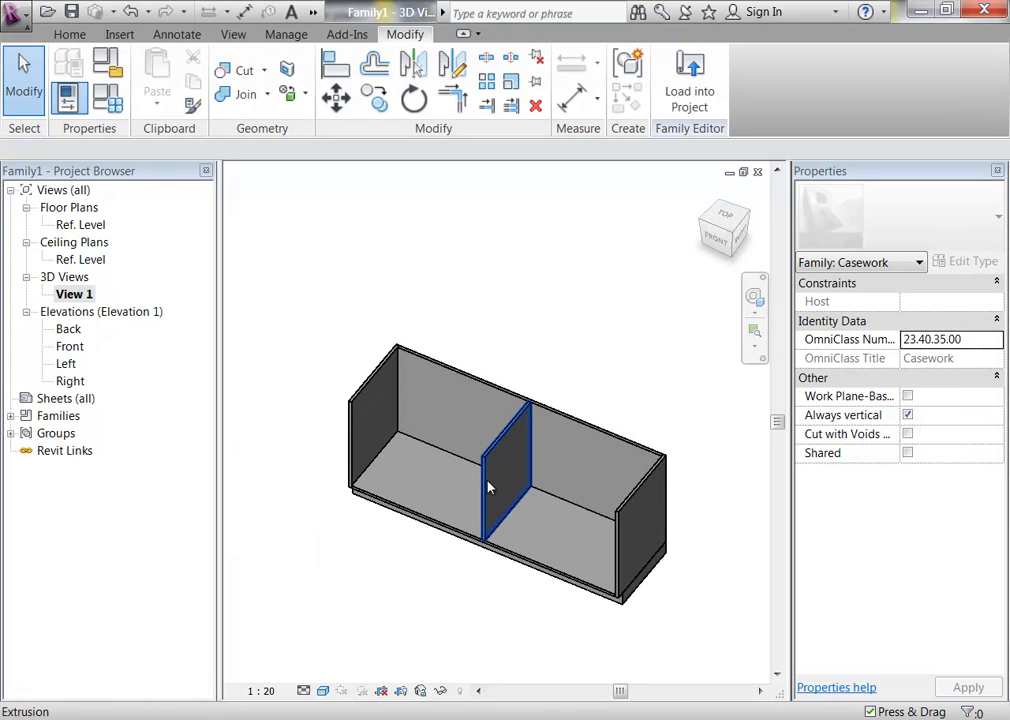
Step: Start a new extrusion sketch in the Ref. Level floor plan
double_click(85, 230)
mouse_move(356, 372)
middle_down()
mouse_move(406, 366)
mouse_move(352, 356)
middle_up()
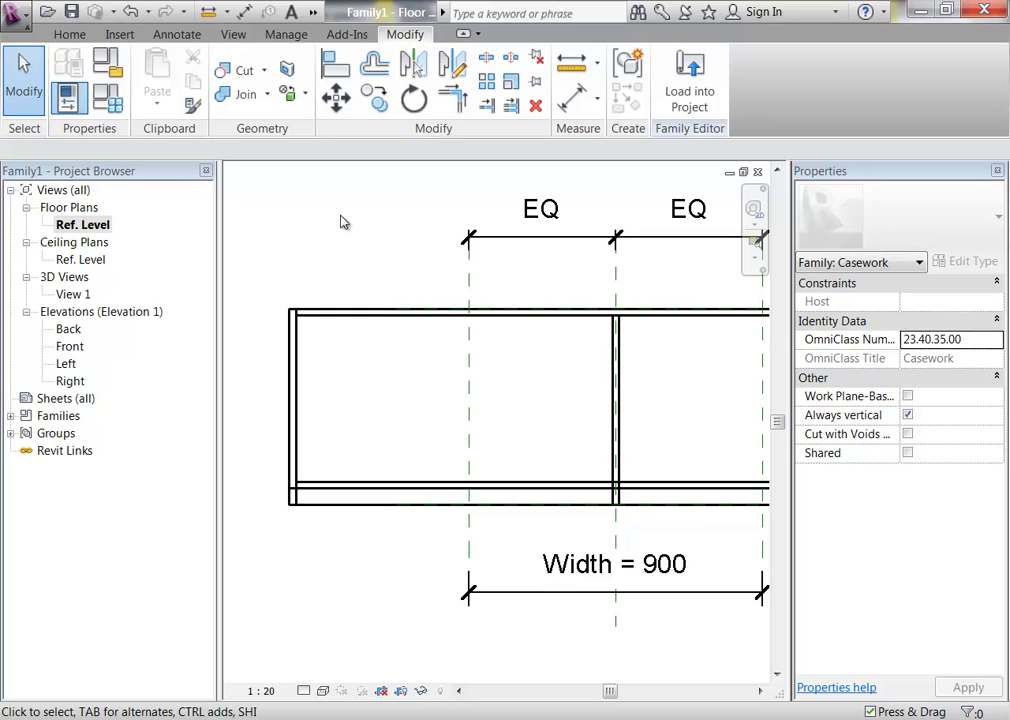
click(68, 35)
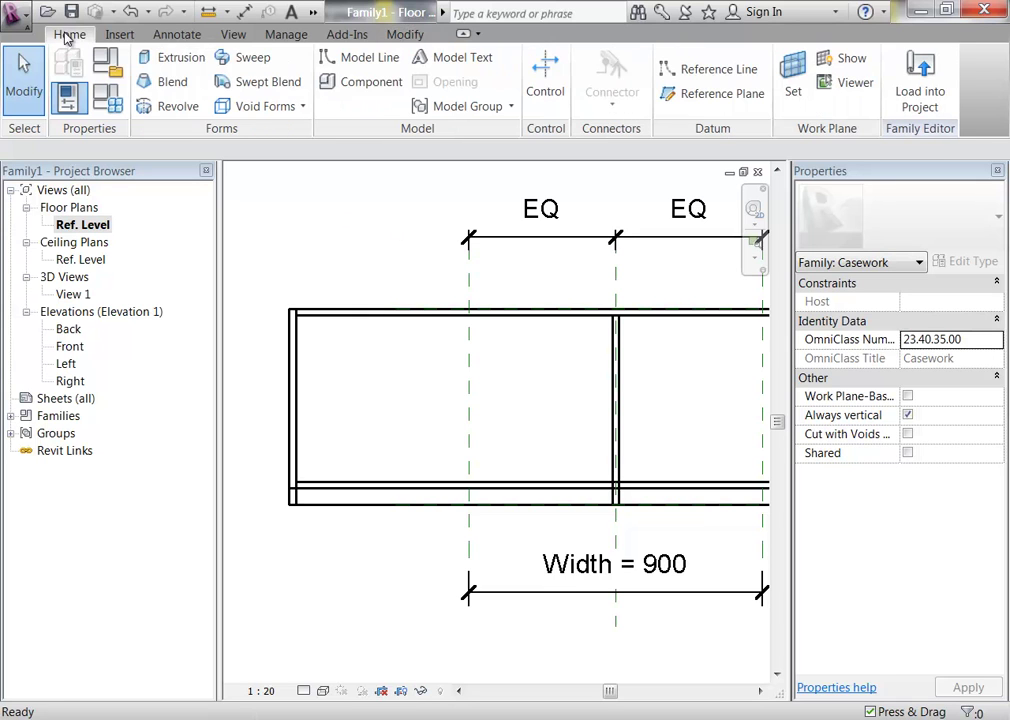
click(166, 60)
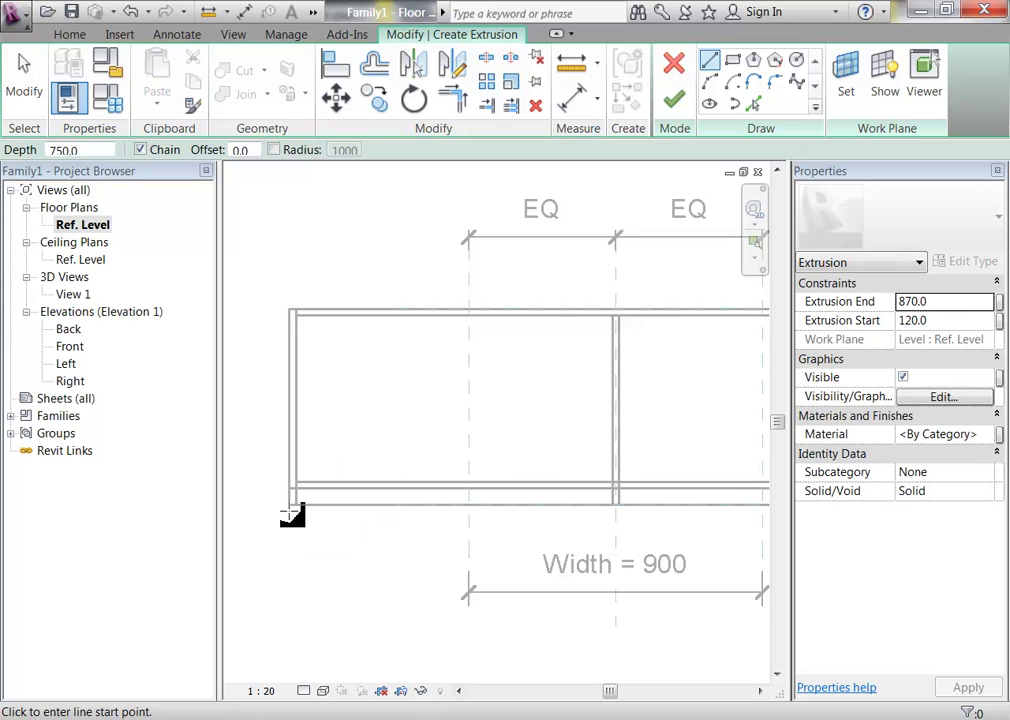
click(615, 505)
key(Escape)
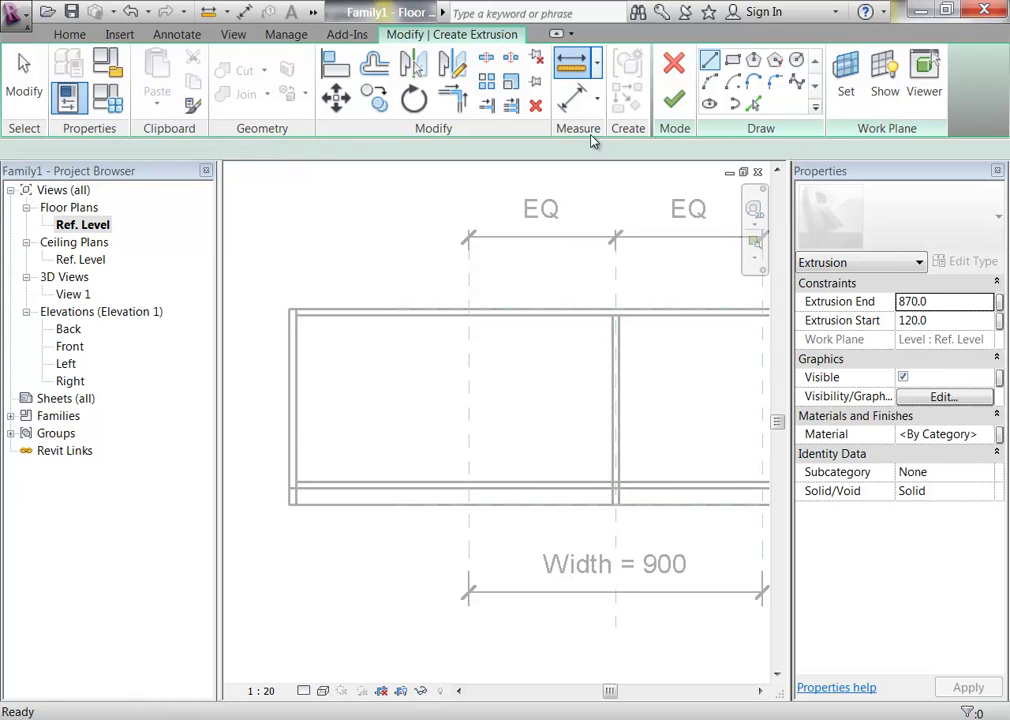
Step: Measure the front edge from the divider's centre line to the cabinet's front left corner
scroll(670, 564, up, 5)
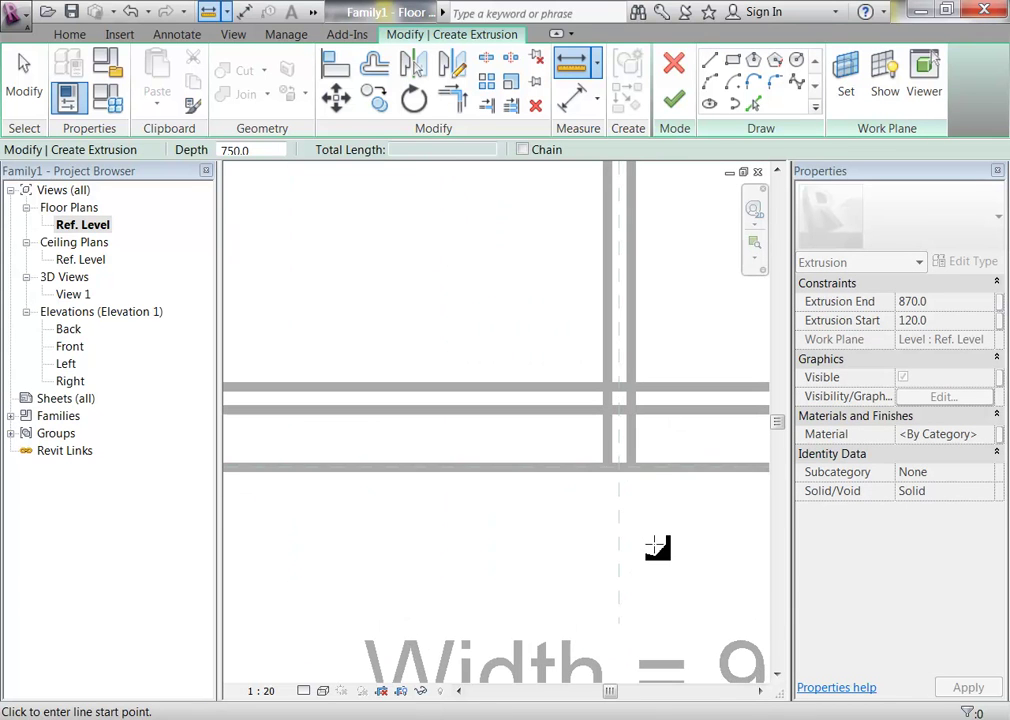
click(621, 467)
mouse_move(523, 491)
middle_down()
mouse_move(570, 514)
mouse_move(498, 541)
middle_up()
scroll(358, 490, up, 1)
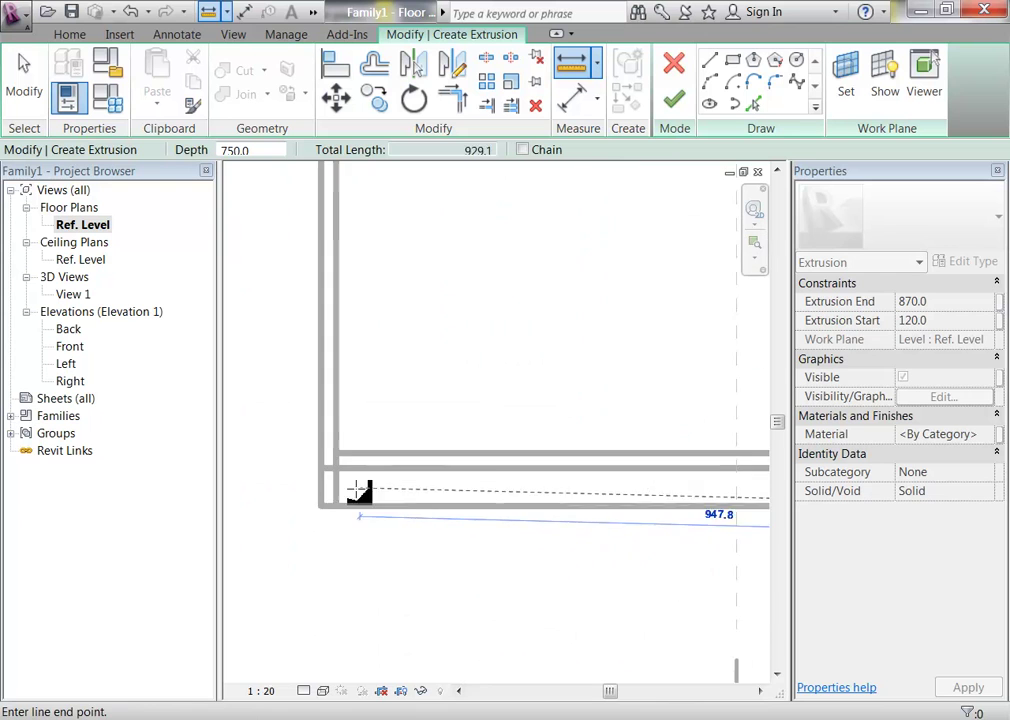
scroll(330, 505, up, 2)
click(308, 515)
scroll(365, 555, down, 4)
scroll(368, 548, up, 1)
scroll(379, 548, down, 1)
middle_drag(458, 557, 345, 575)
scroll(345, 575, up, 1)
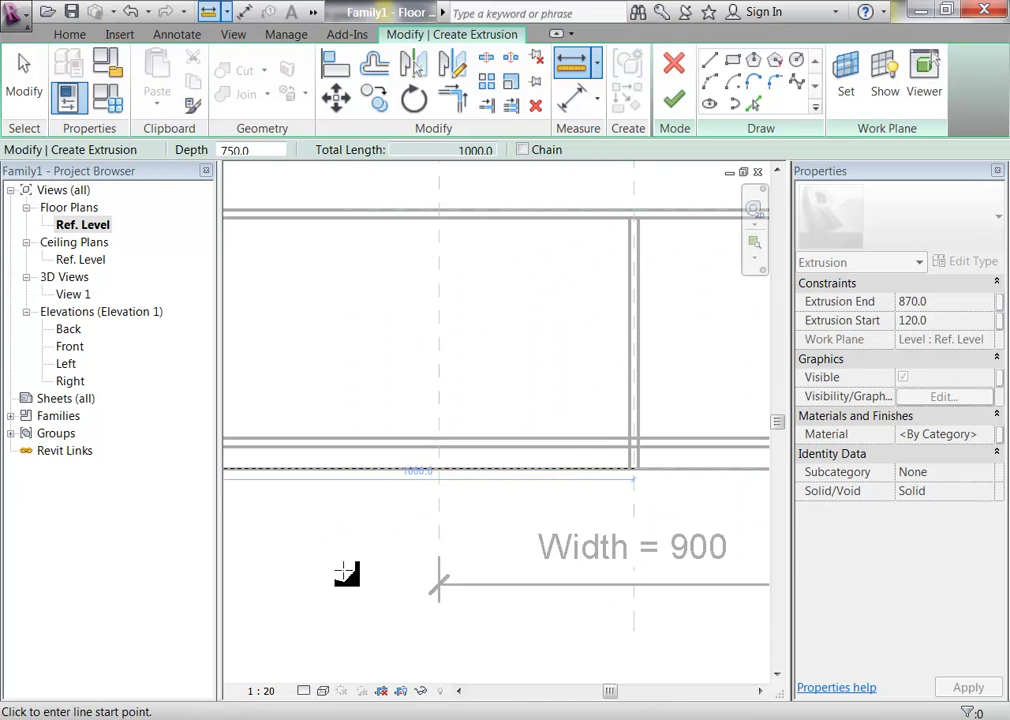
middle_drag(470, 583, 491, 591)
scroll(481, 581, down, 1)
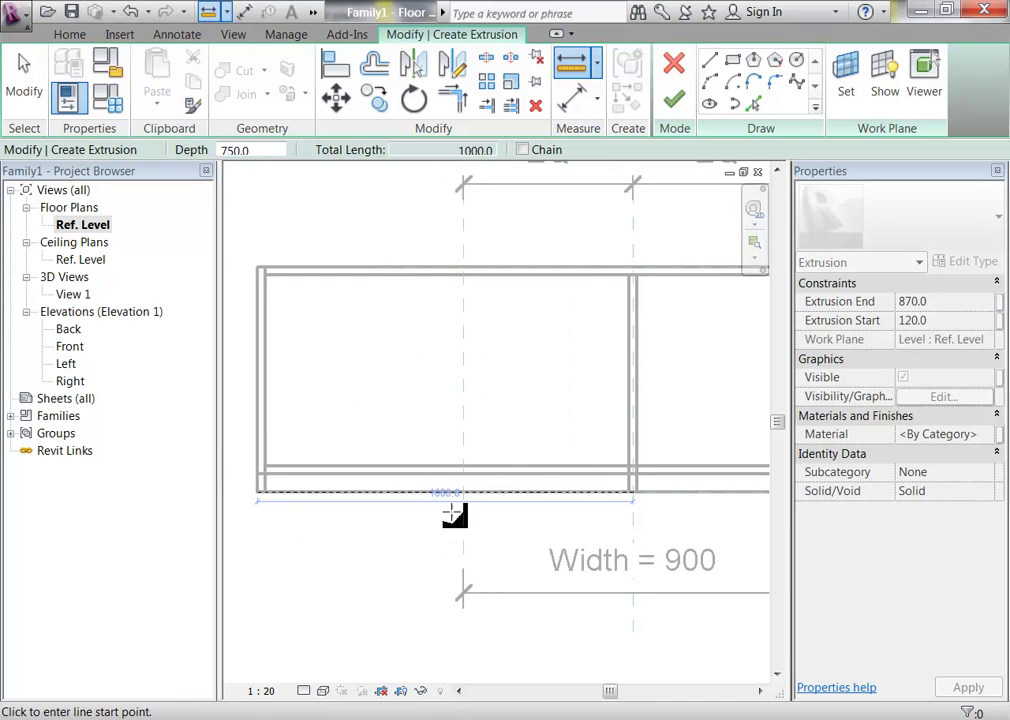
key(Escape)
key(Escape)
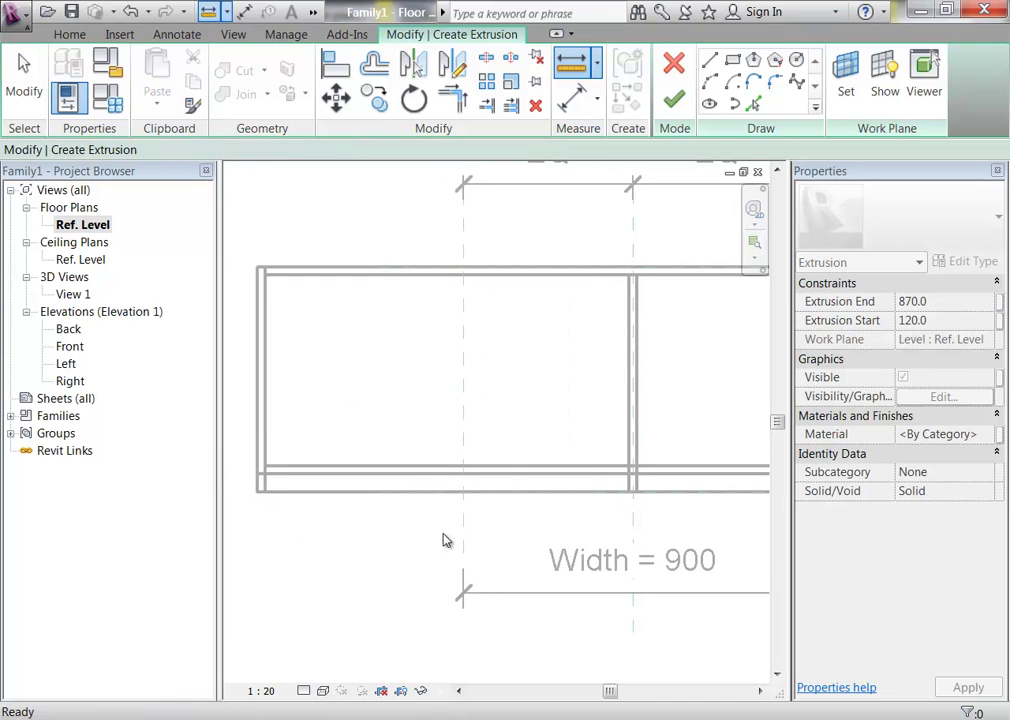
Step: Sketch a door rectangle 500 mm wide and 20 mm thick in front of the cabinet's left compartment
click(734, 61)
click(289, 544)
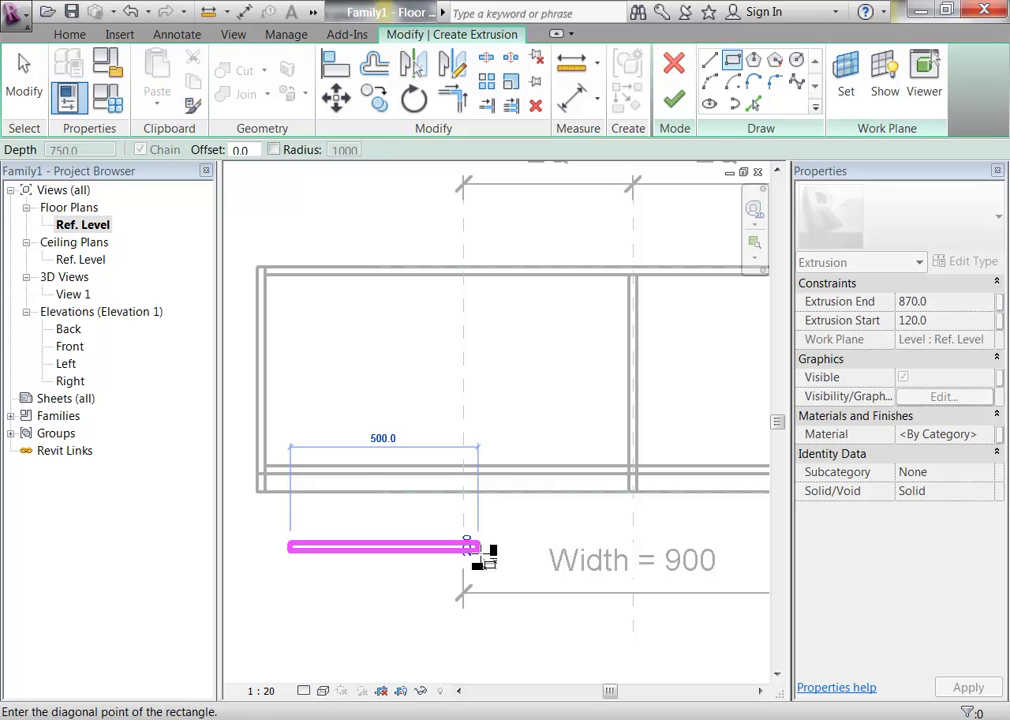
click(478, 548)
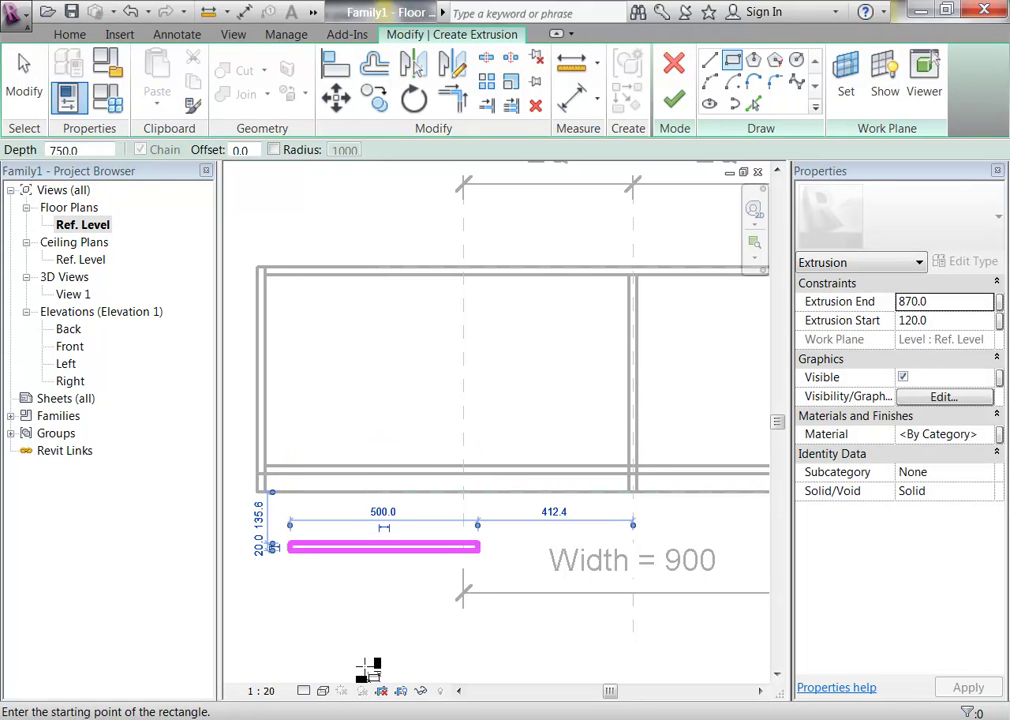
key(Escape)
key(Escape)
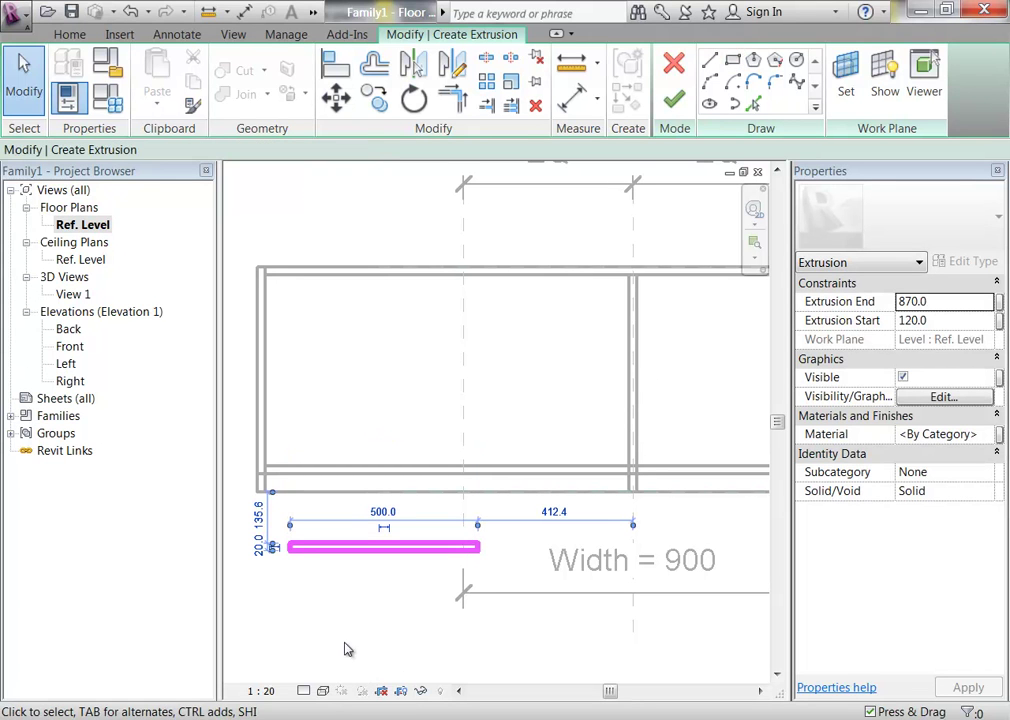
Step: Move the whole door rectangle so its back left corner meets the cabinet's front left corner
right_click(301, 355)
click(361, 364)
right_click(378, 360)
click(412, 384)
mouse_move(281, 597)
mouse_down()
mouse_move(487, 501)
mouse_move(494, 510)
mouse_up()
click(336, 97)
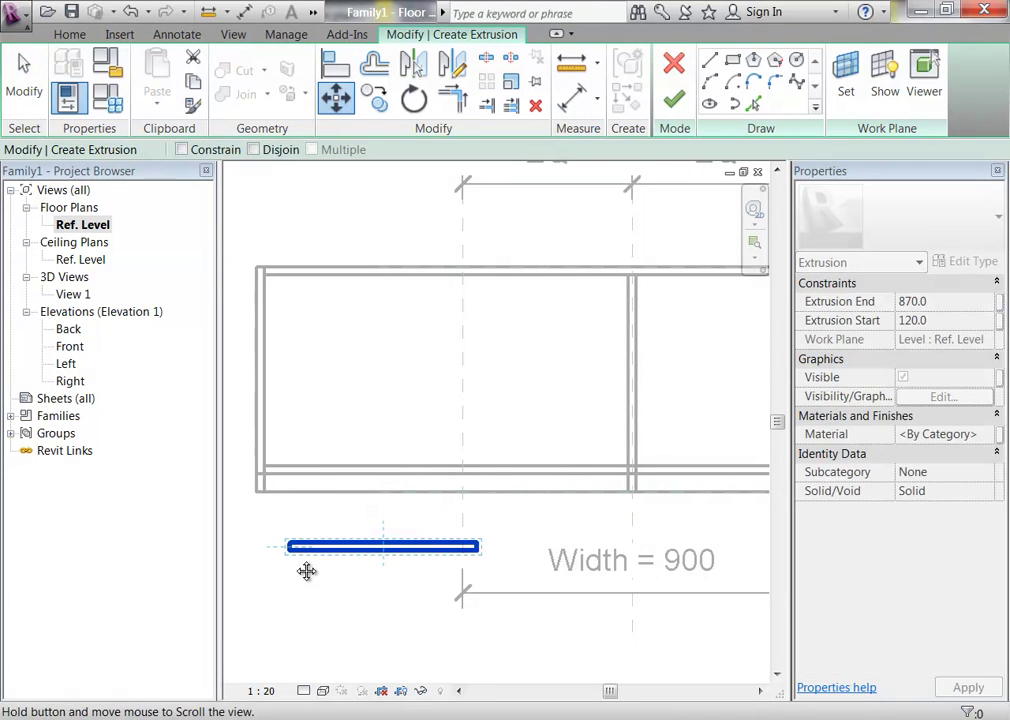
scroll(385, 590, up, 5)
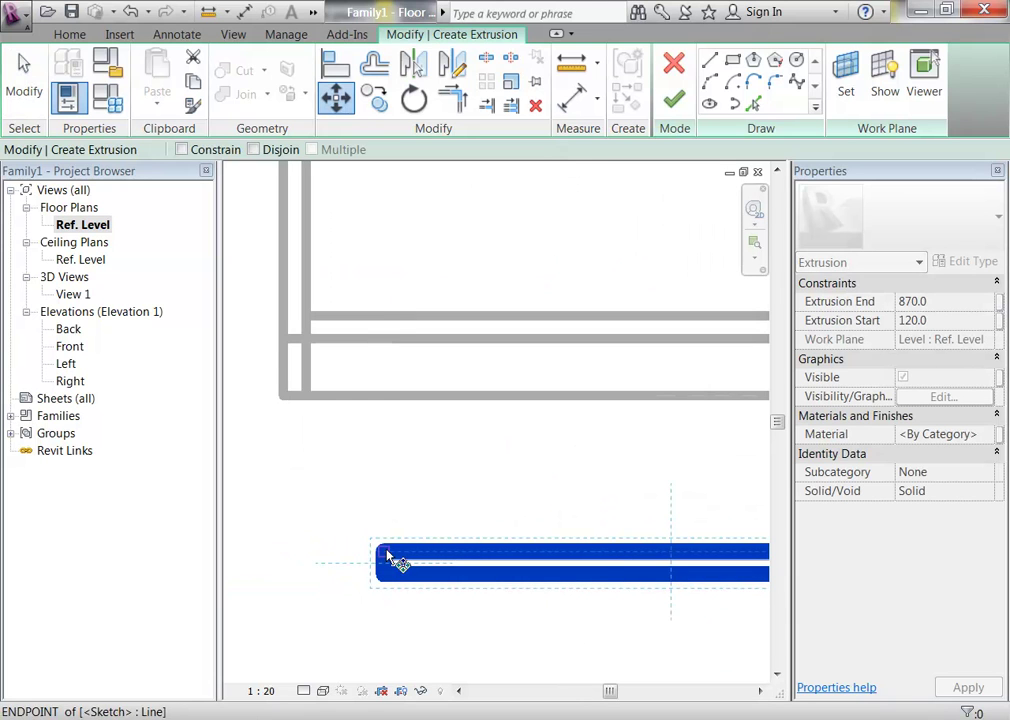
click(381, 553)
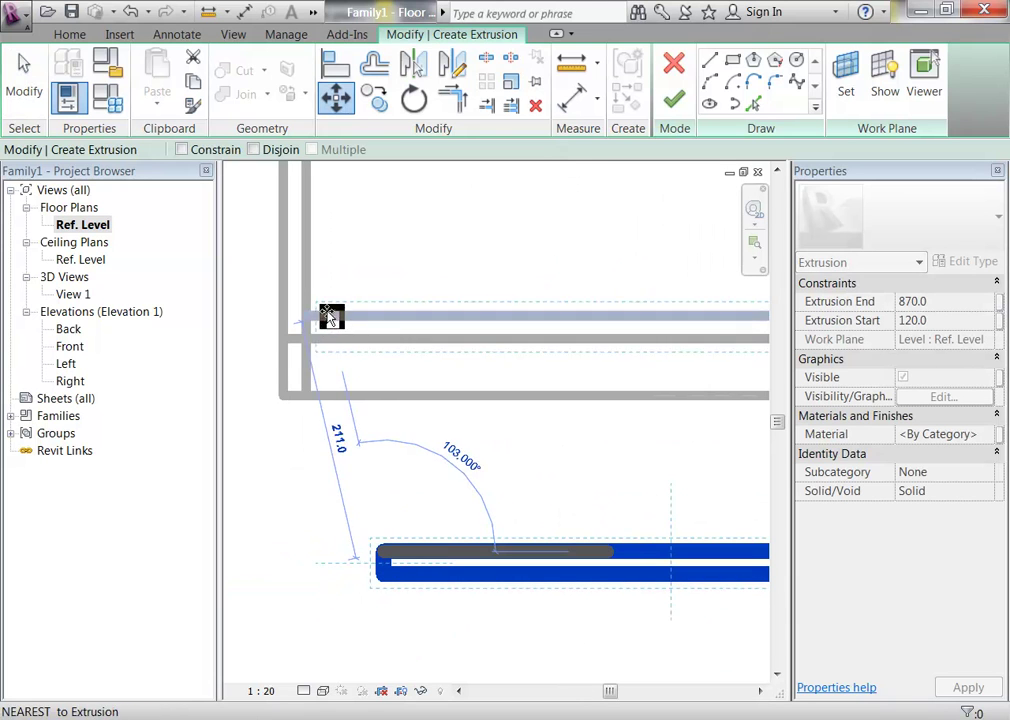
click(286, 400)
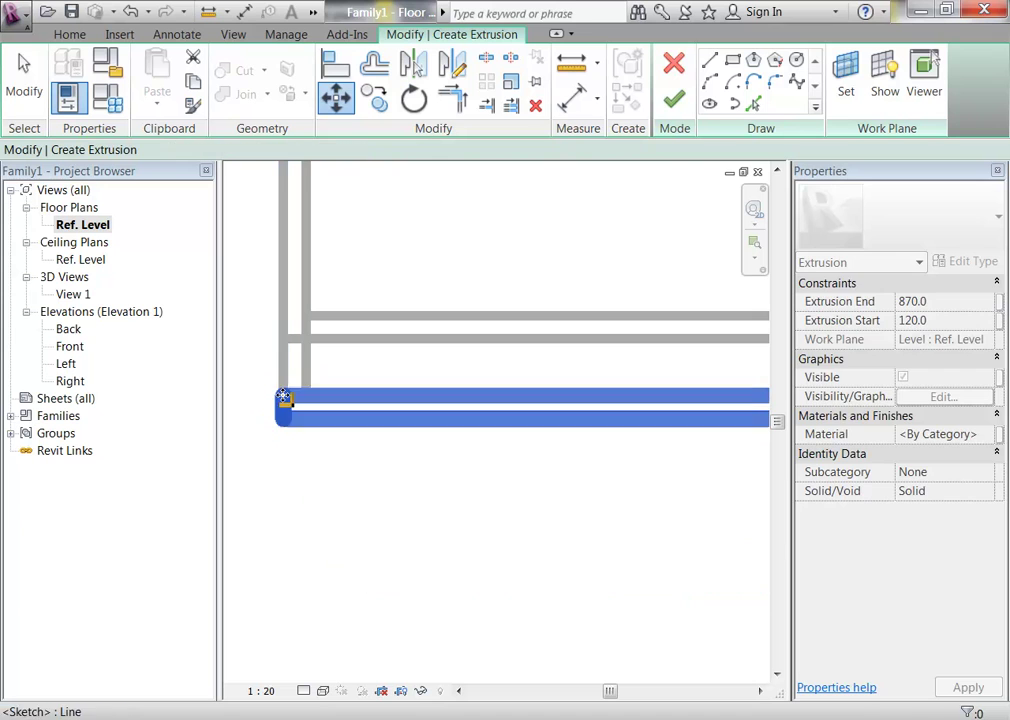
scroll(288, 398, down, 5)
mouse_move(356, 556)
middle_down()
mouse_move(345, 613)
mouse_move(403, 633)
mouse_move(395, 629)
middle_up()
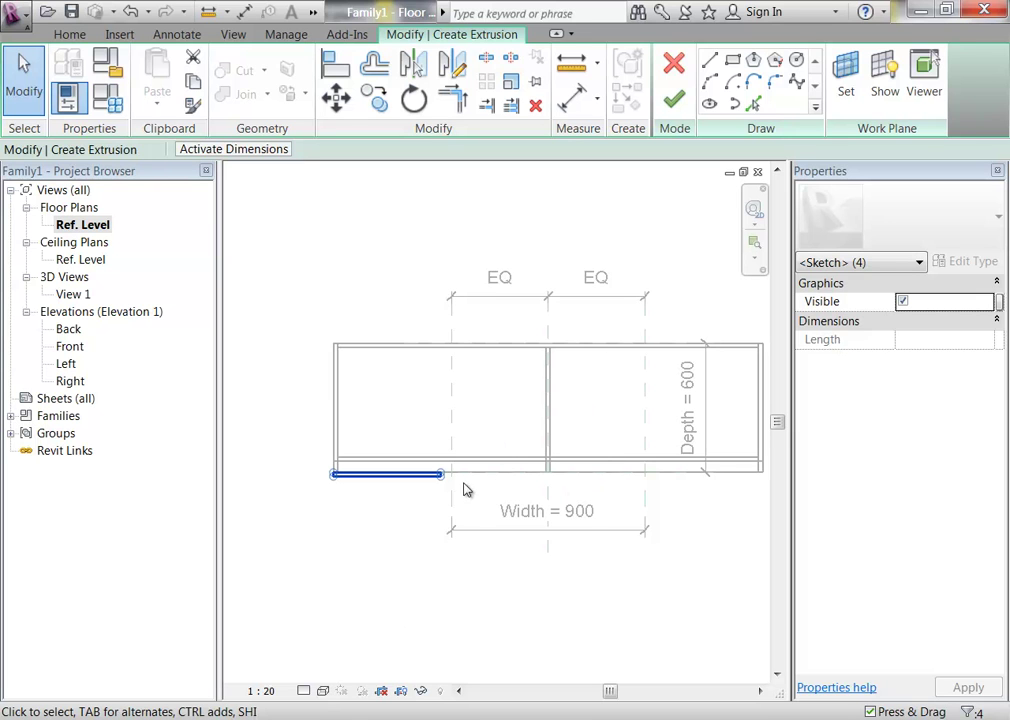
scroll(366, 481, up, 1)
scroll(366, 481, up, 1)
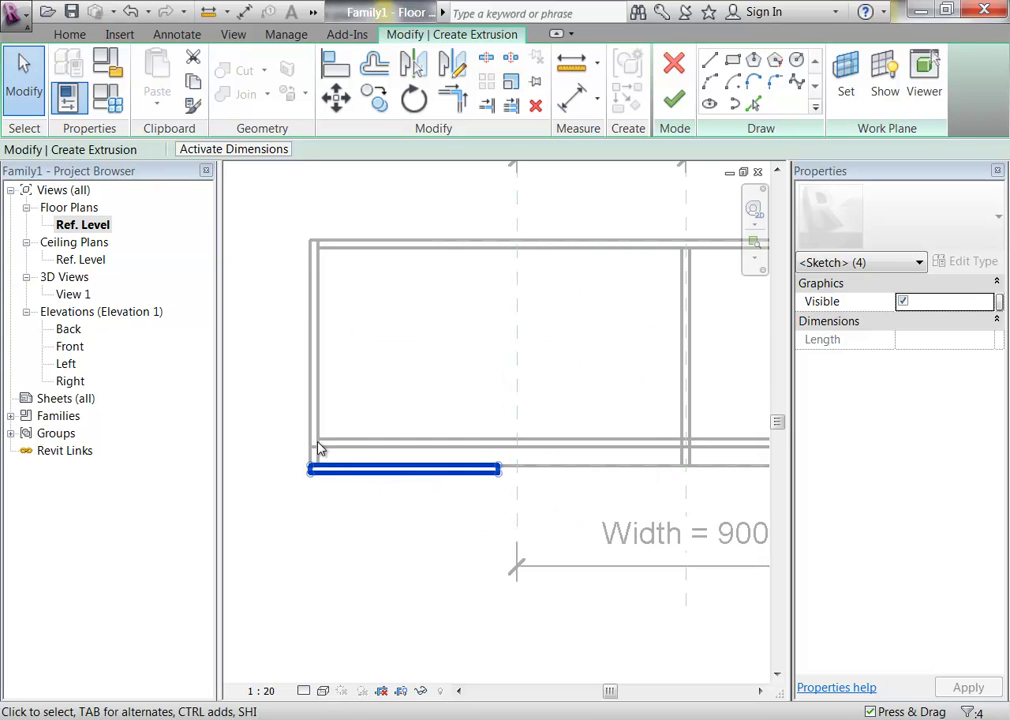
scroll(258, 462, up, 1)
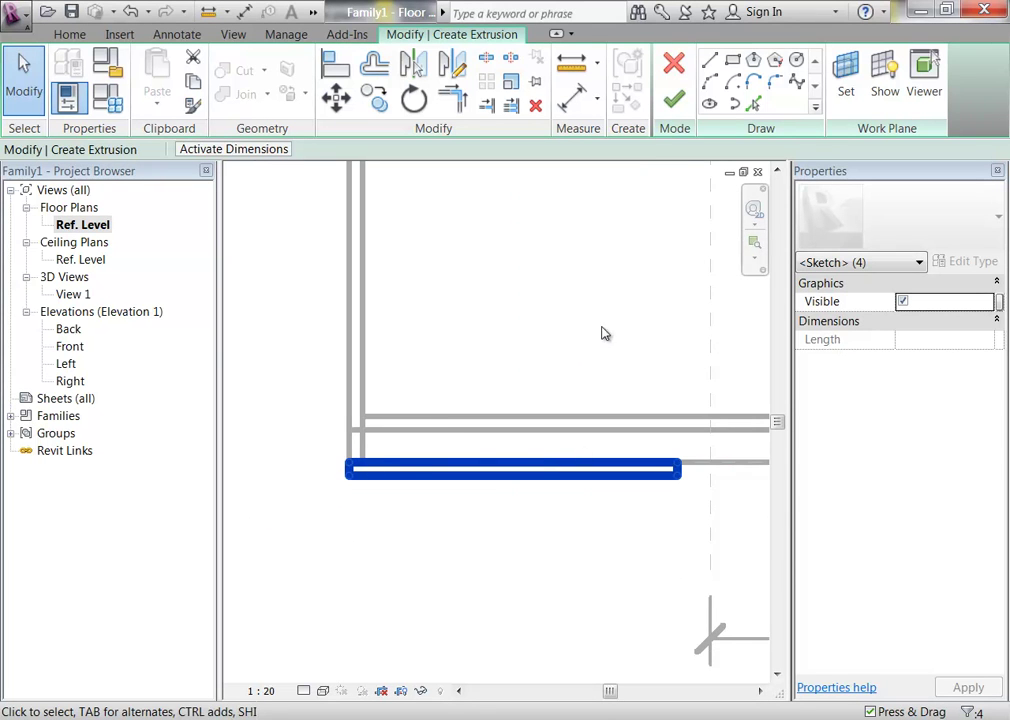
scroll(415, 374, down, 2)
click(401, 527)
scroll(411, 532, down, 1)
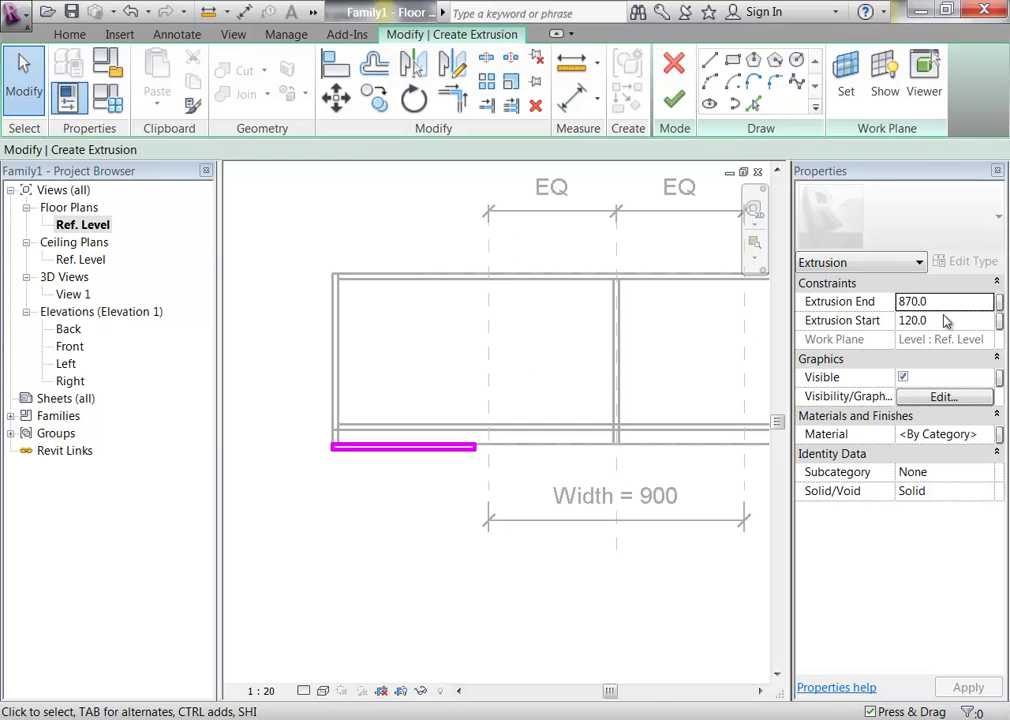
Step: Set the door's extrusion start to 100 mm and finish its extrusion in the 3D view View 1
click(948, 320)
text(100)
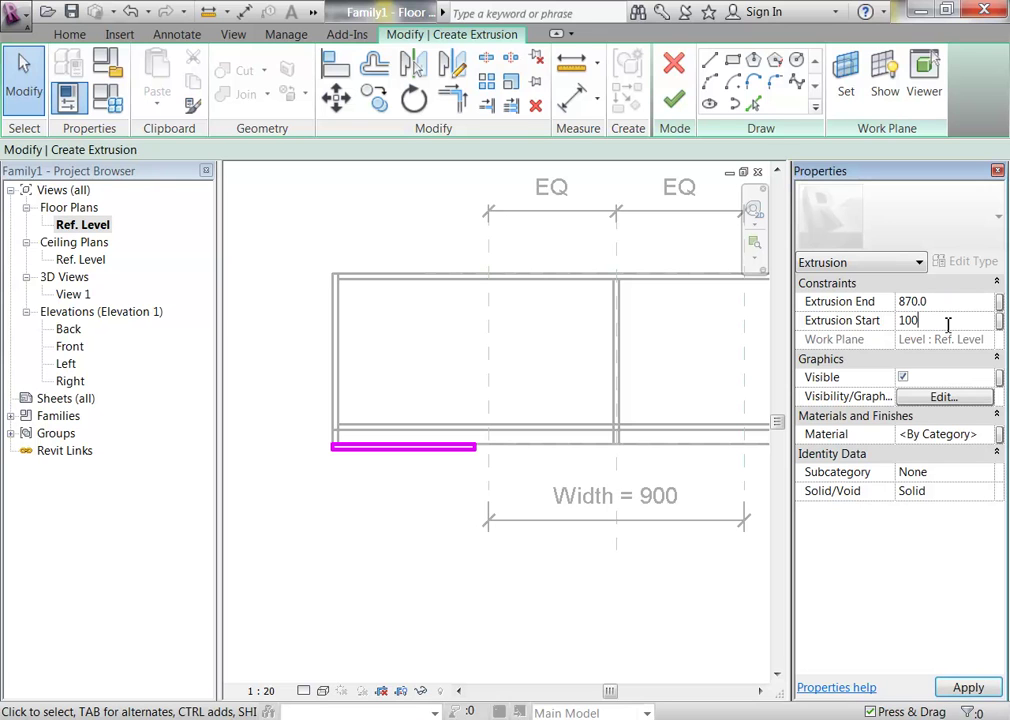
key(Return)
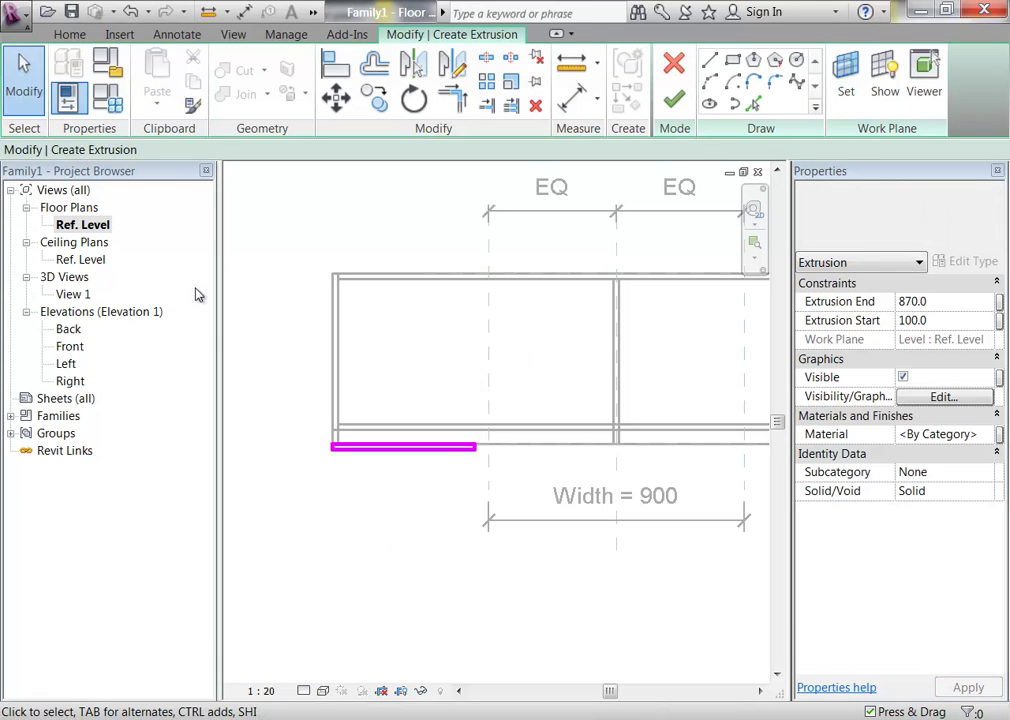
double_click(73, 294)
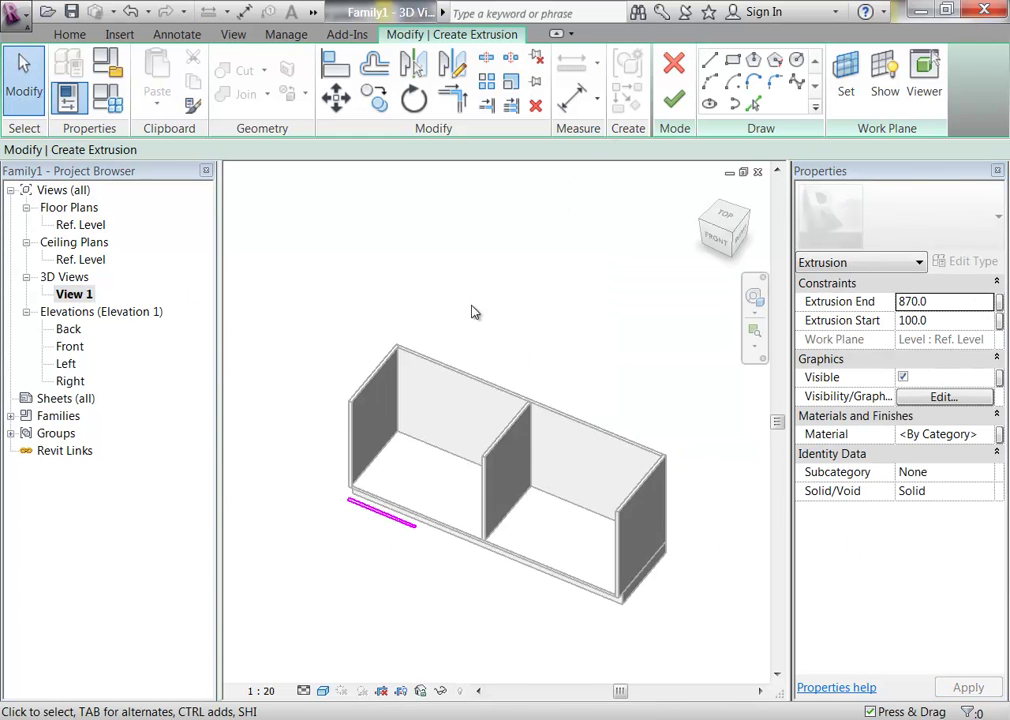
scroll(400, 502, up, 3)
middle_drag(400, 502, 573, 480)
scroll(492, 478, up, 2)
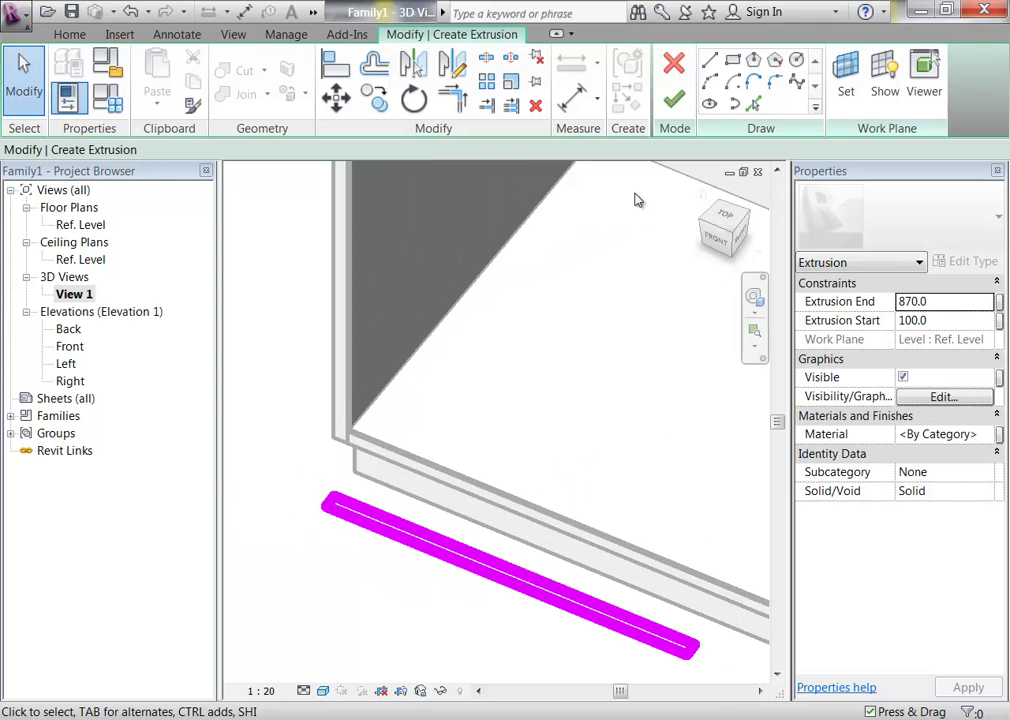
click(674, 98)
Step: Inspect the door's fit on the front of the left compartment in 3D and select the door panel
scroll(362, 487, down, 4)
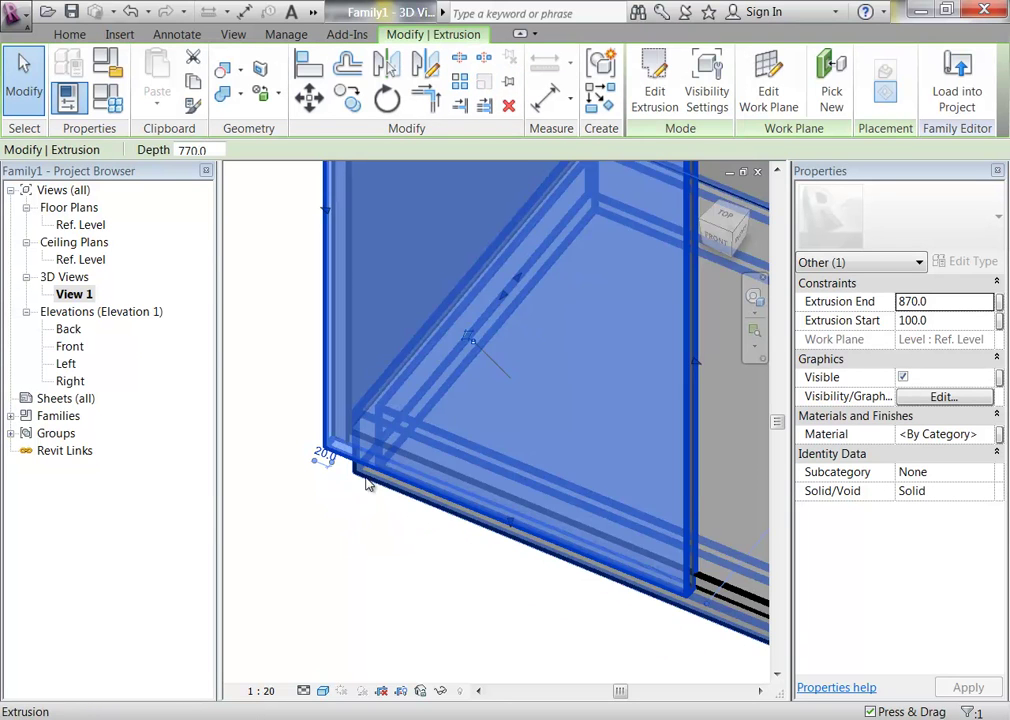
click(358, 619)
scroll(331, 559, down, 2)
scroll(331, 560, up, 3)
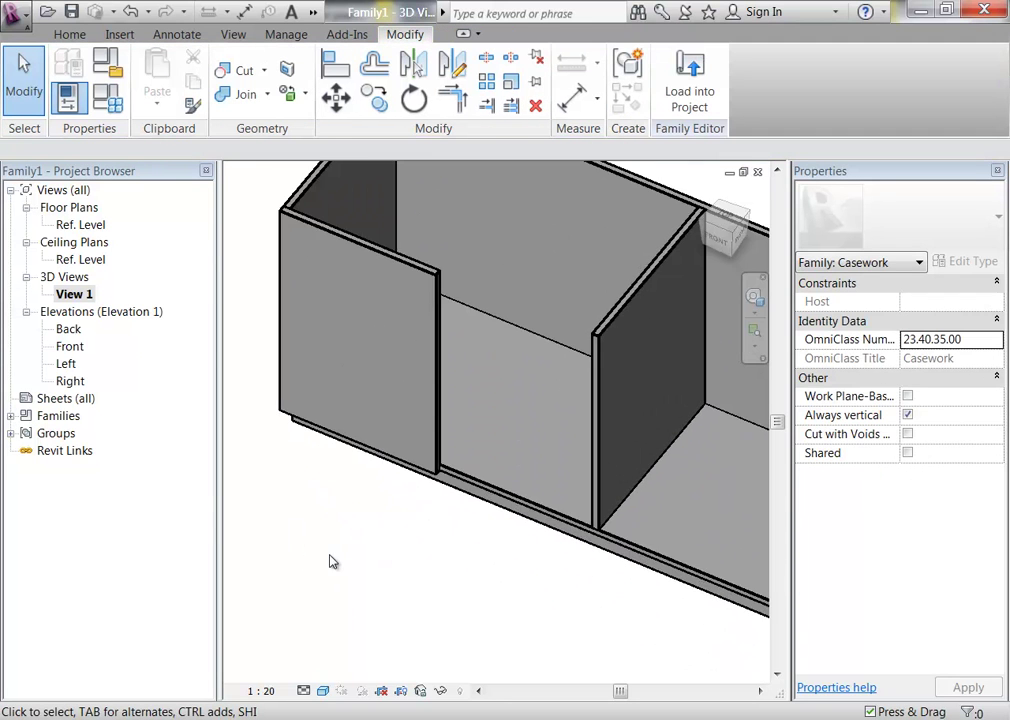
click(441, 350)
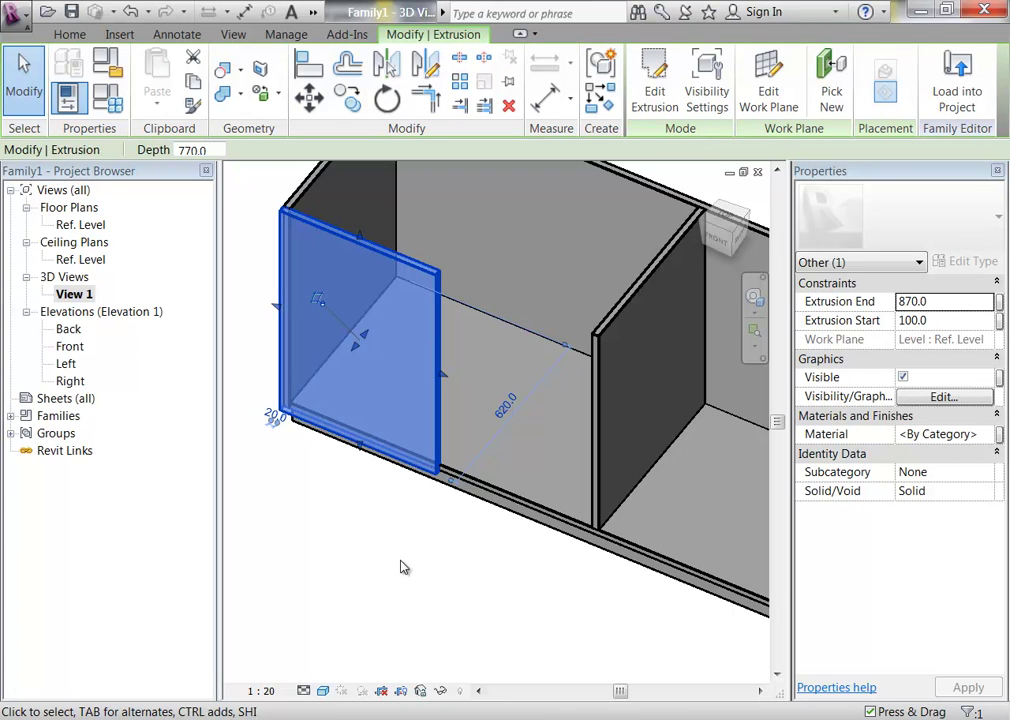
Step: In the Ref. Level floor plan, mirror a copy of the door about a drawn axis perpendicular to the cabinet front at the door's inner end
double_click(80, 225)
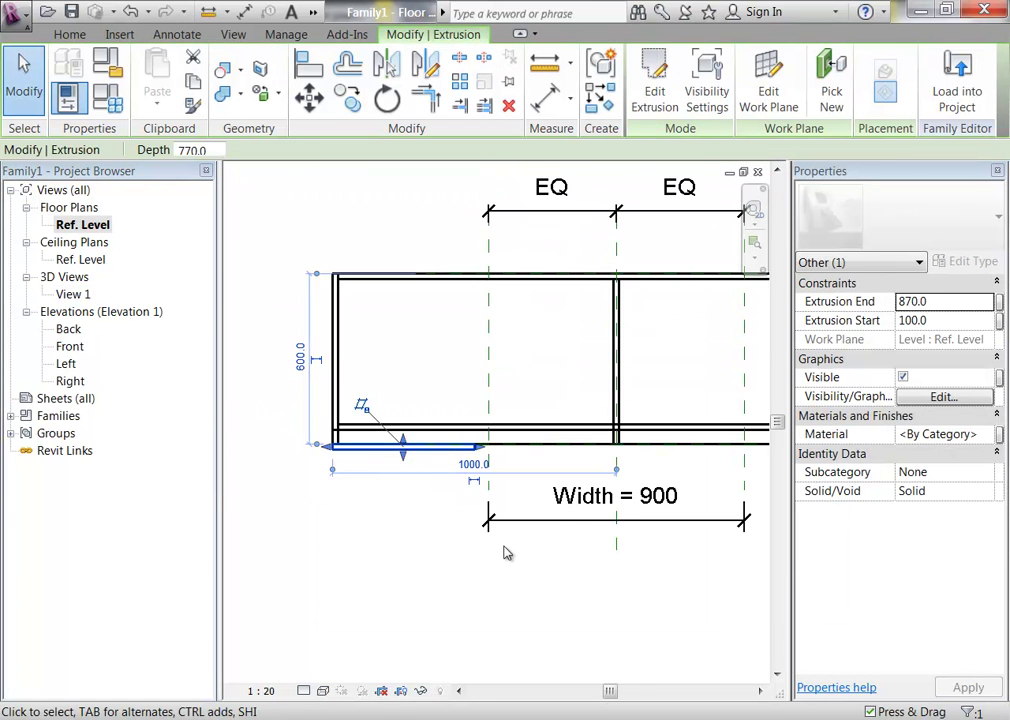
scroll(401, 469, down, 1)
scroll(421, 435, up, 4)
middle_drag(421, 435, 309, 354)
scroll(547, 373, down, 2)
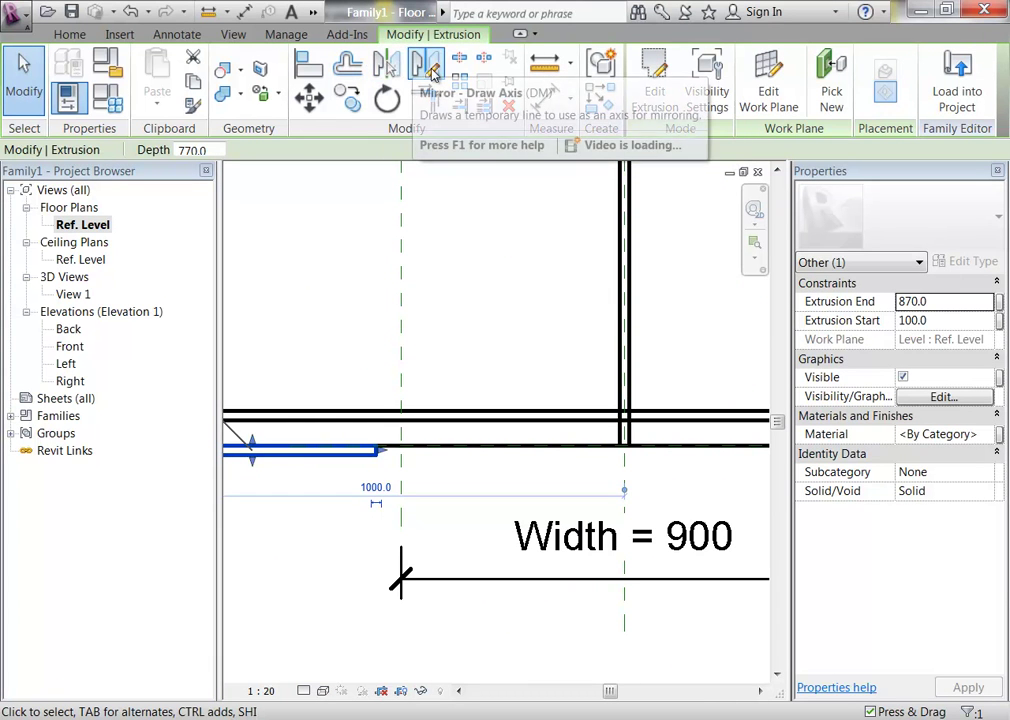
click(430, 72)
scroll(367, 467, up, 4)
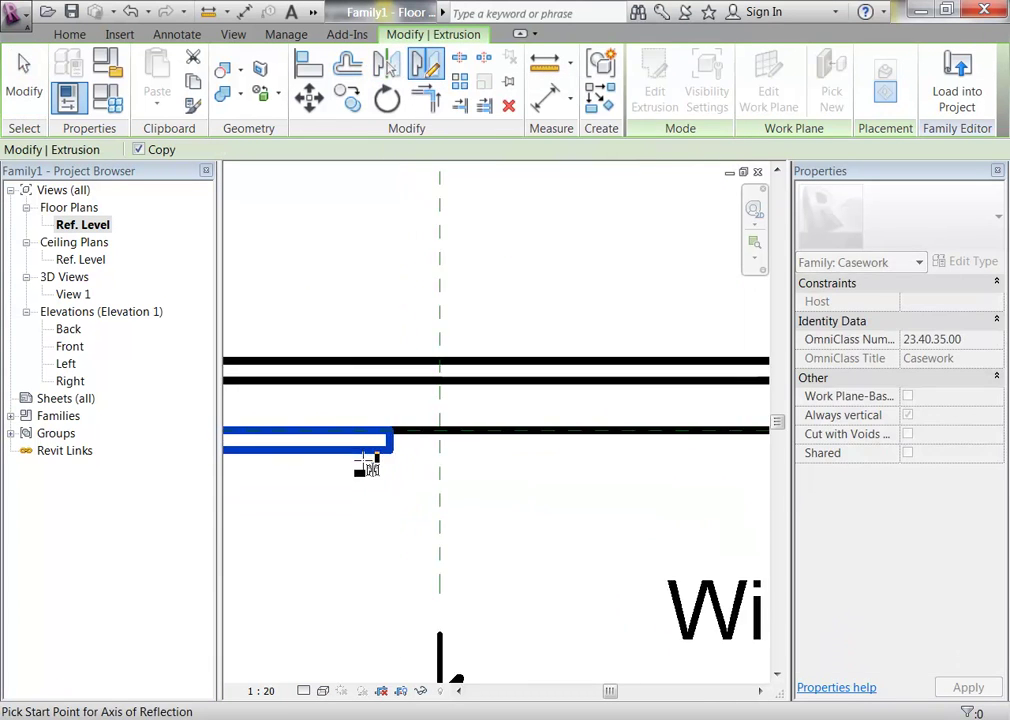
click(410, 410)
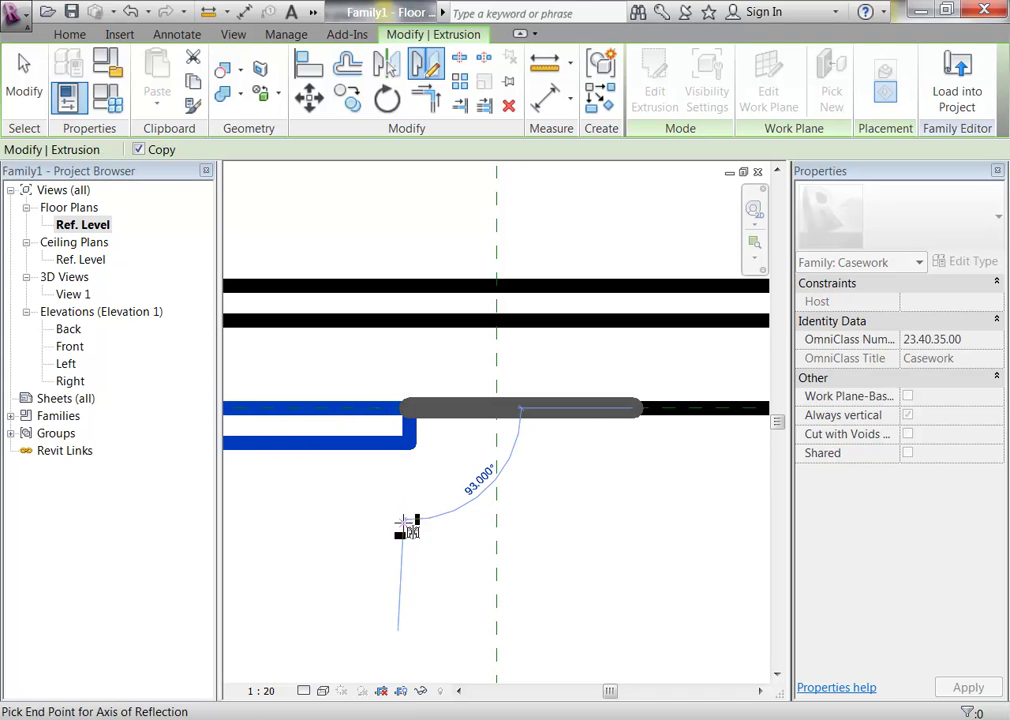
click(415, 522)
scroll(417, 530, down, 3)
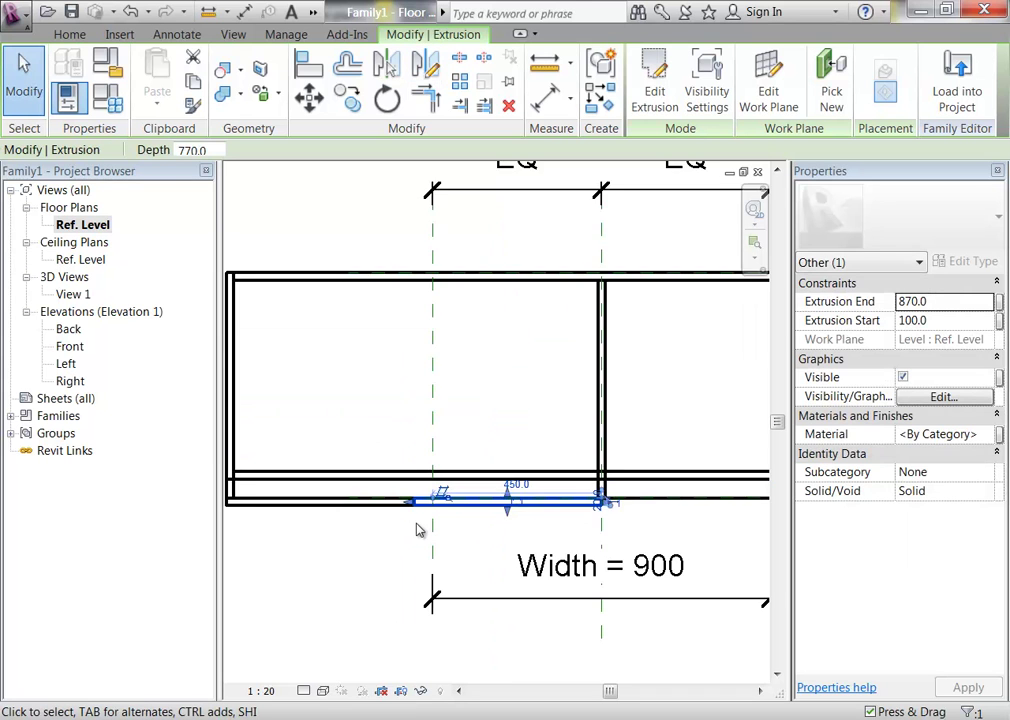
scroll(419, 530, up, 1)
scroll(415, 590, down, 3)
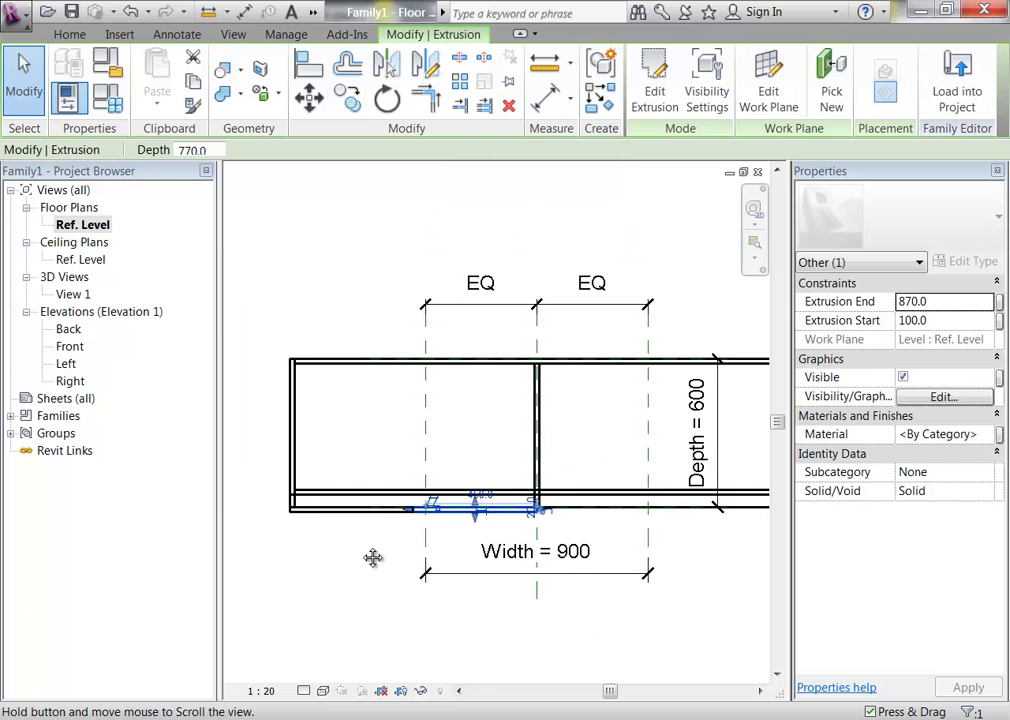
scroll(383, 543, up, 3)
click(385, 545)
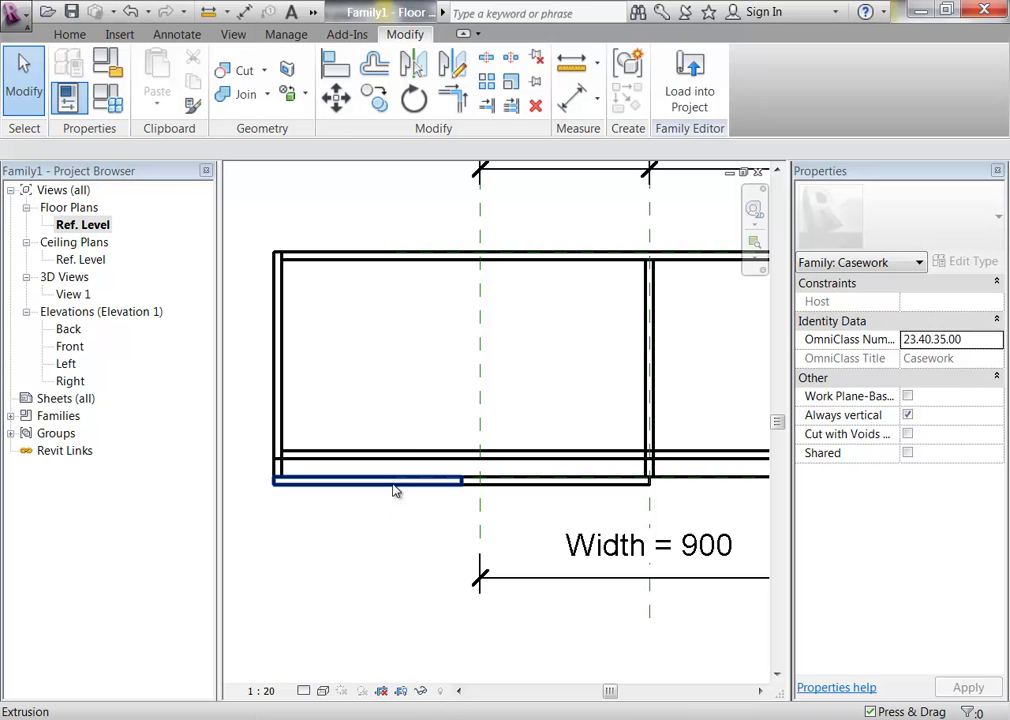
Step: Mirror the two front door panels of the cabinet's left half about the central vertical reference plane
scroll(593, 514, down, 2)
middle_drag(593, 514, 498, 471)
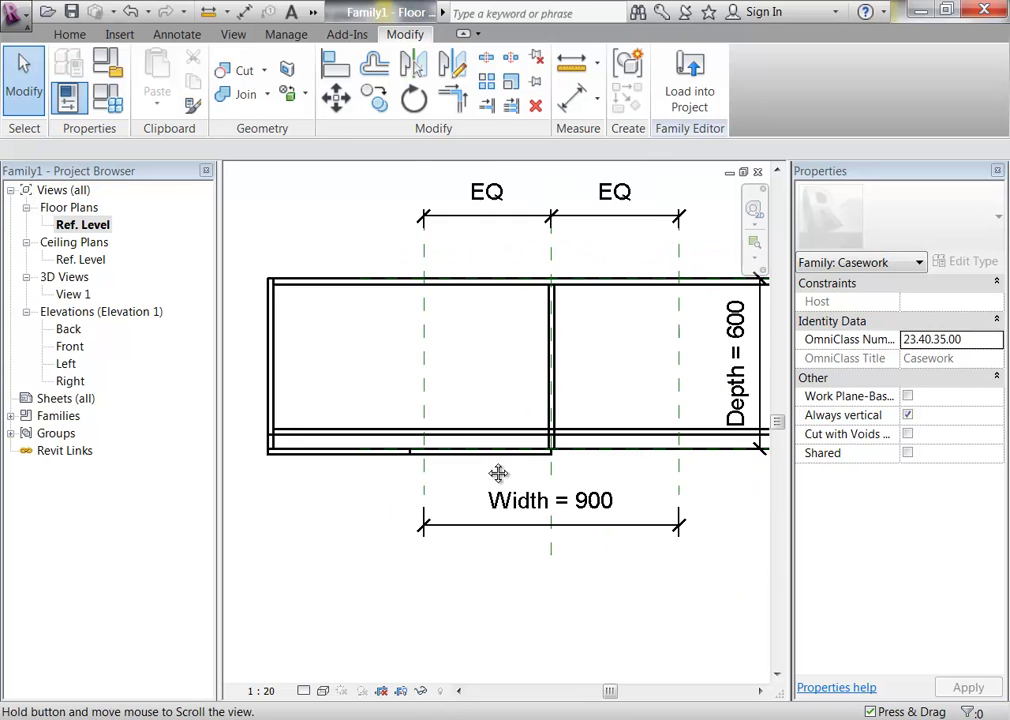
scroll(488, 470, up, 1)
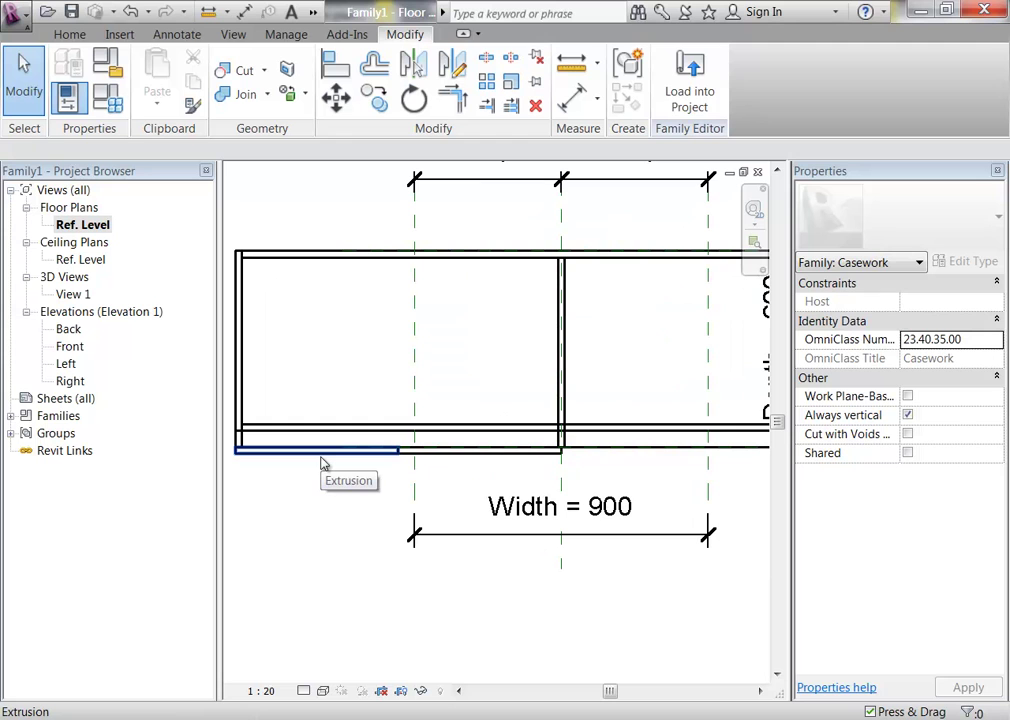
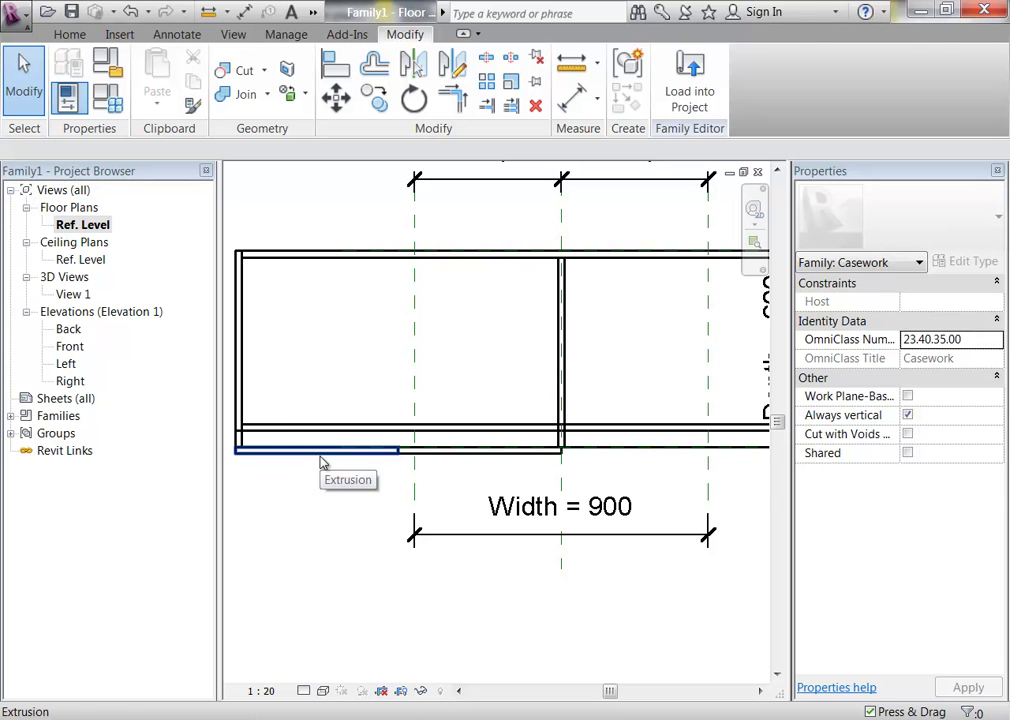
click(322, 462)
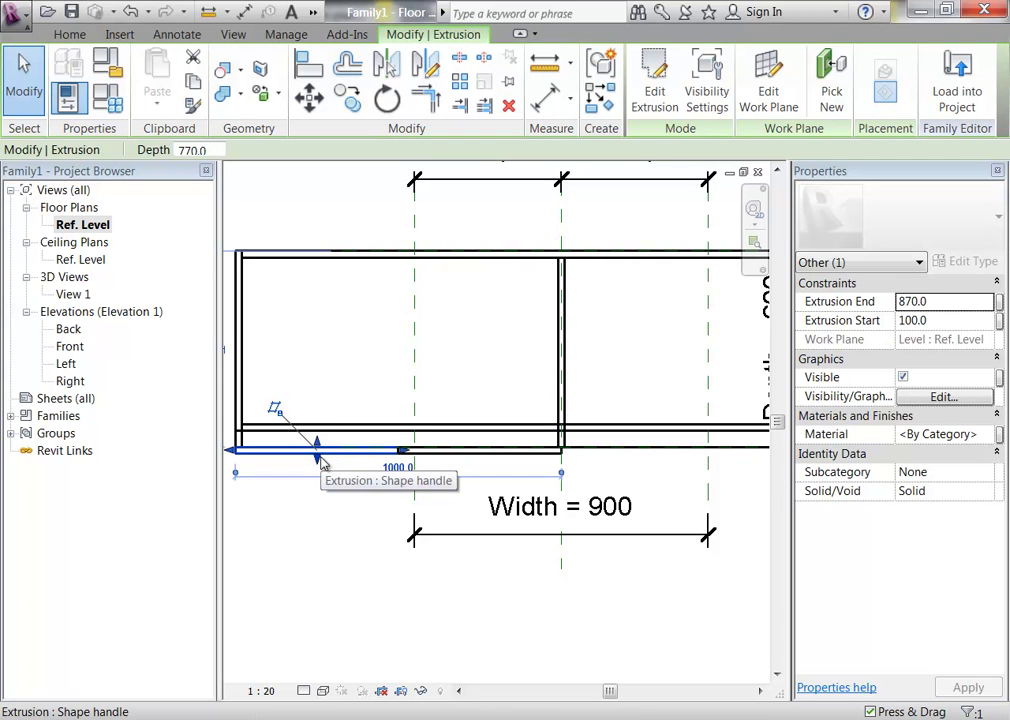
click(487, 460)
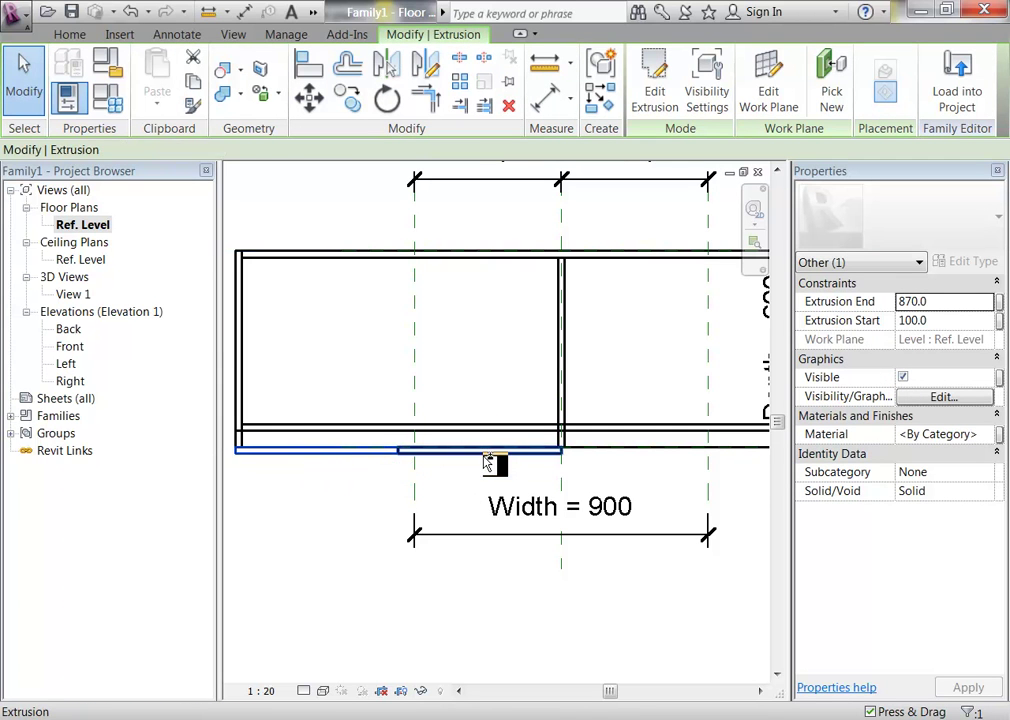
ctrl+click(487, 460)
scroll(505, 185, down, 1)
scroll(514, 298, down, 2)
middle_drag(516, 367, 464, 398)
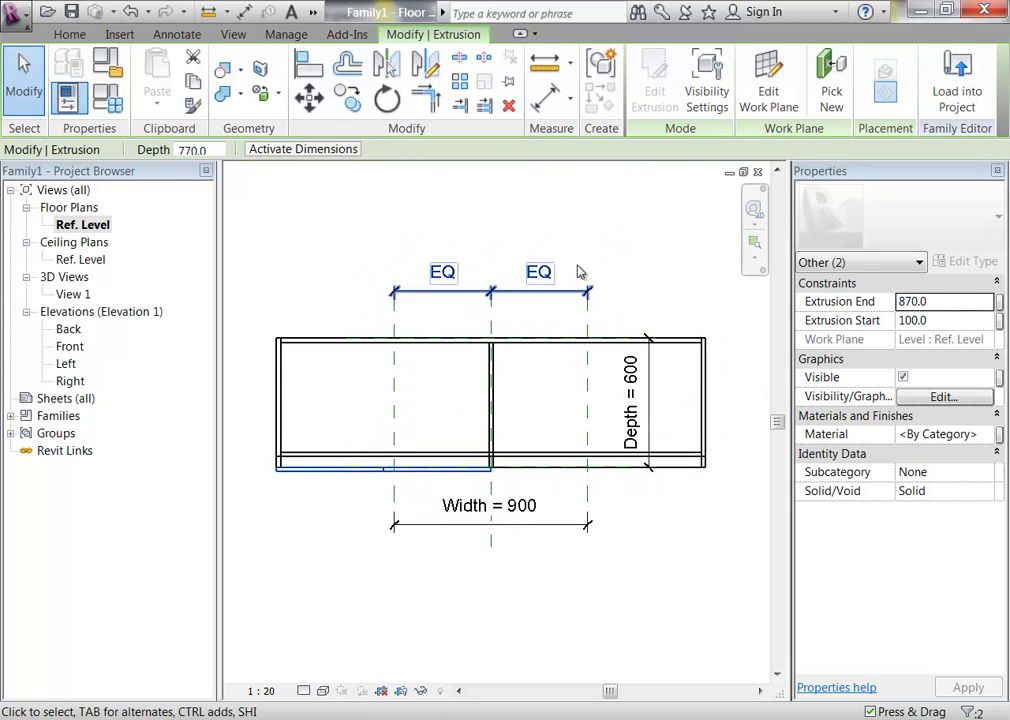
click(388, 62)
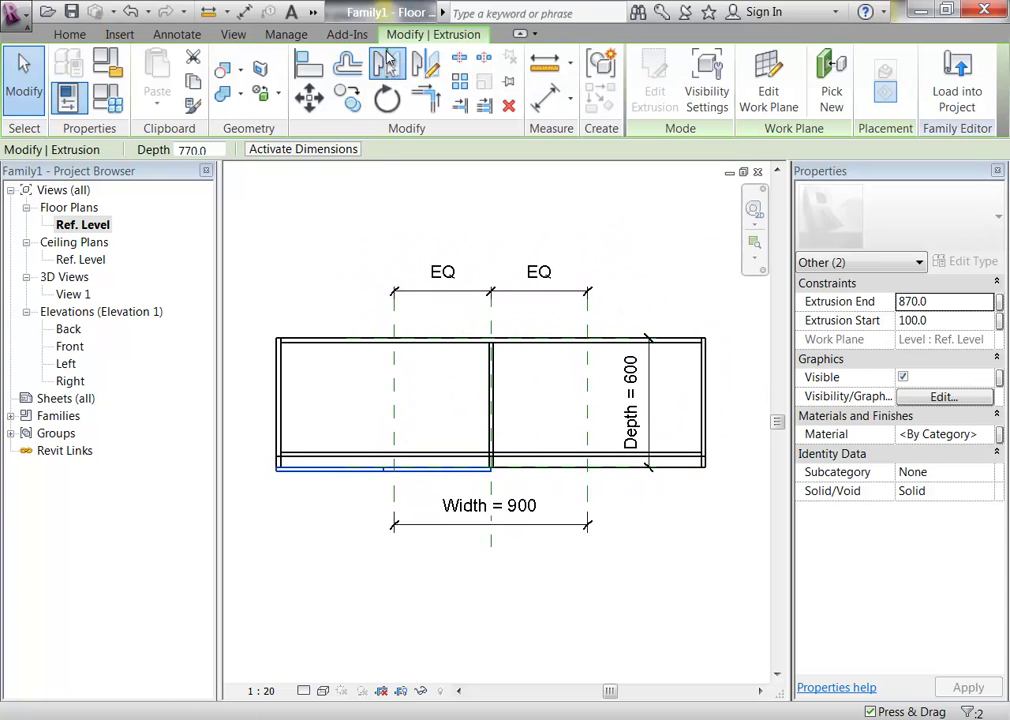
click(491, 542)
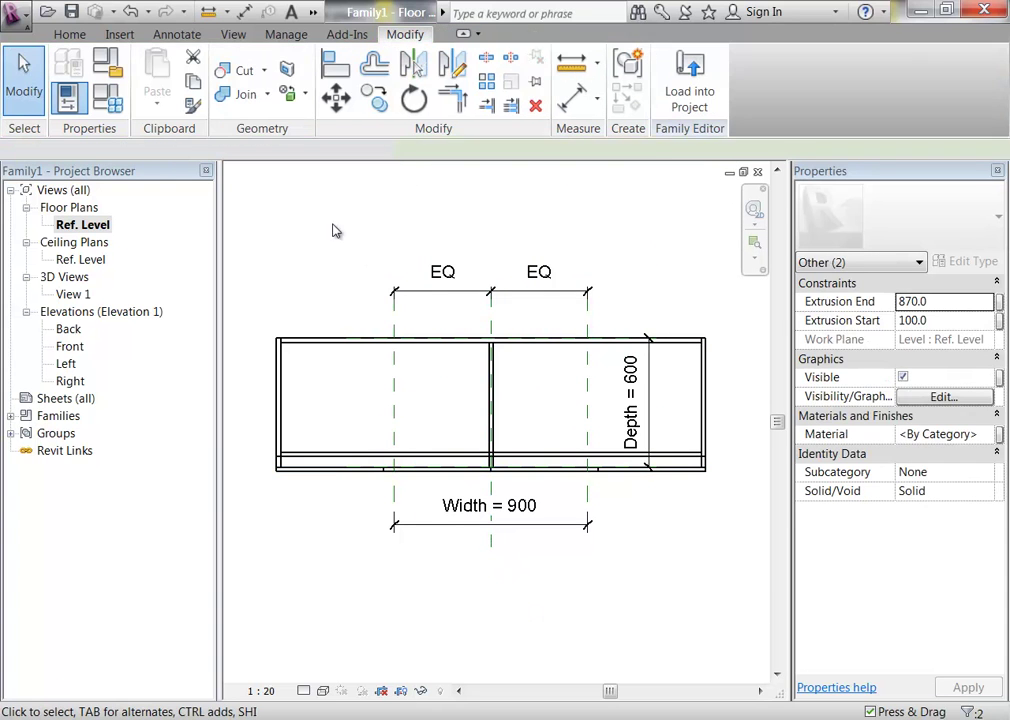
click(335, 231)
Step: Open the 3D view View 1 and orbit the cabinet to inspect its door fronts
double_click(74, 294)
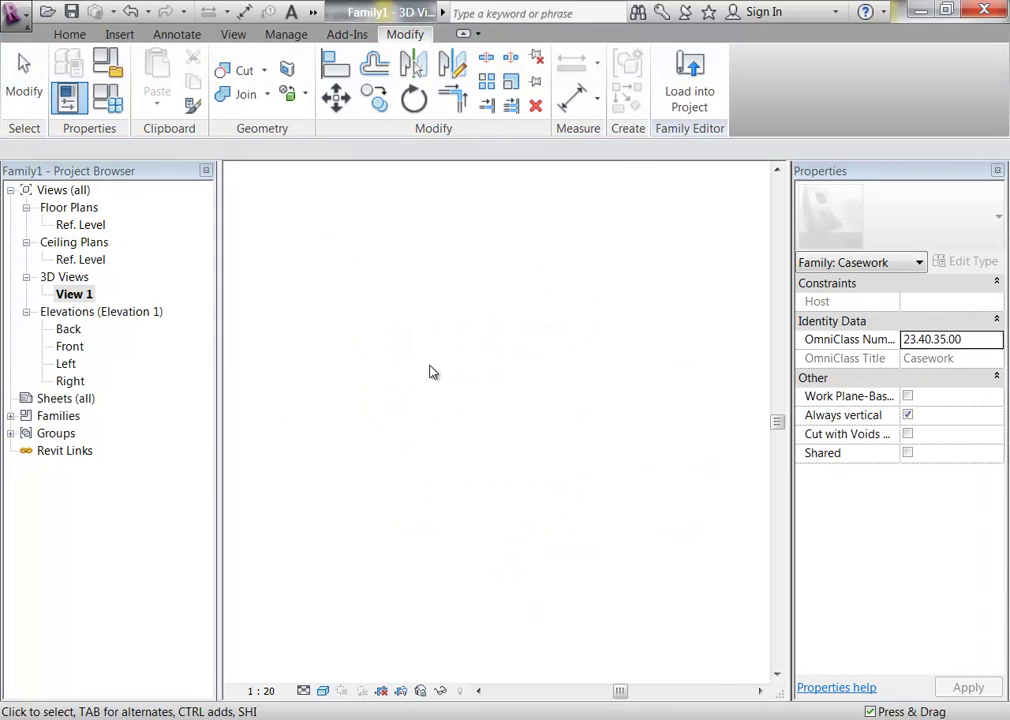
scroll(545, 568, down, 5)
shift+middle_drag(514, 525, 446, 489)
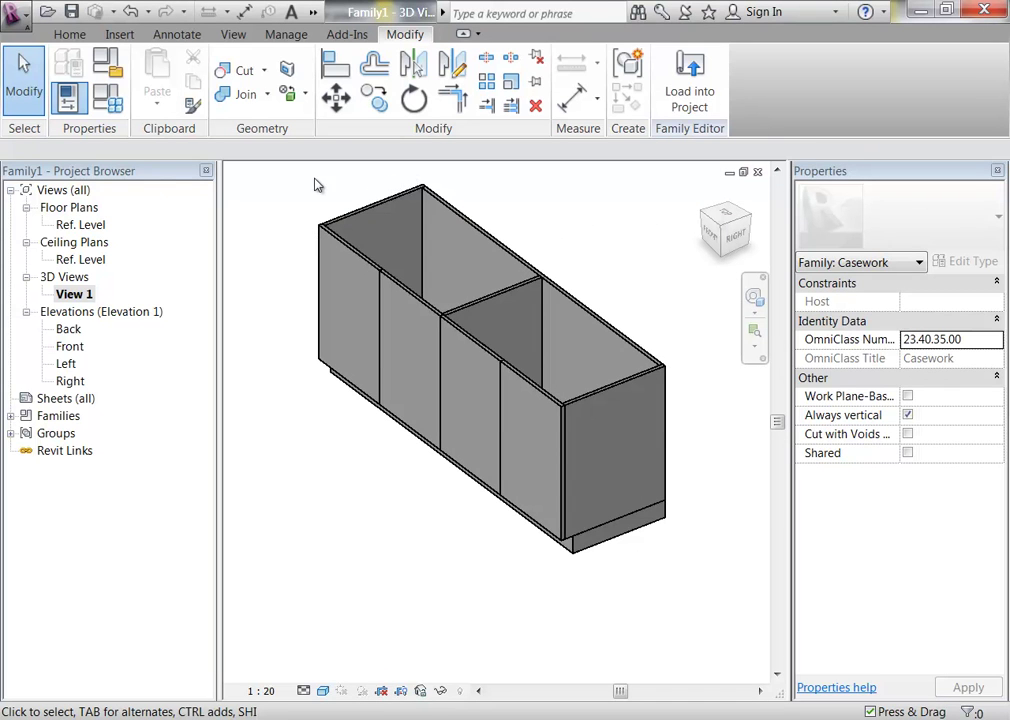
Step: In the Ref. Level plan, draw a 90° center-ends symbolic arc of radius 500 for the leftmost door, centred on its outer front corner
double_click(84, 226)
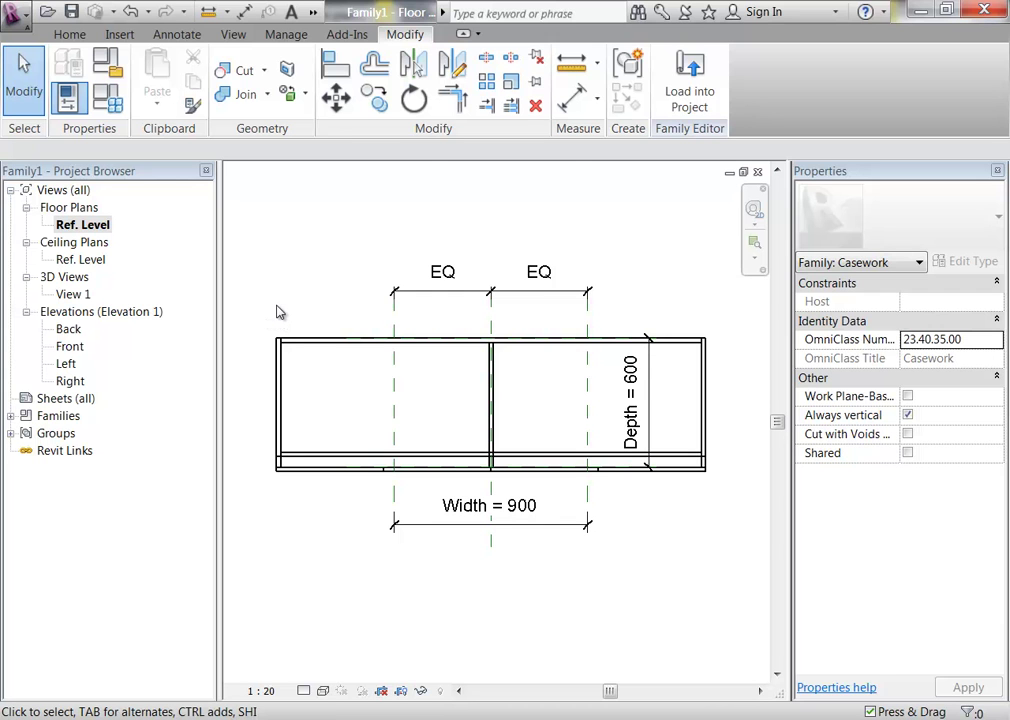
scroll(338, 516, up, 5)
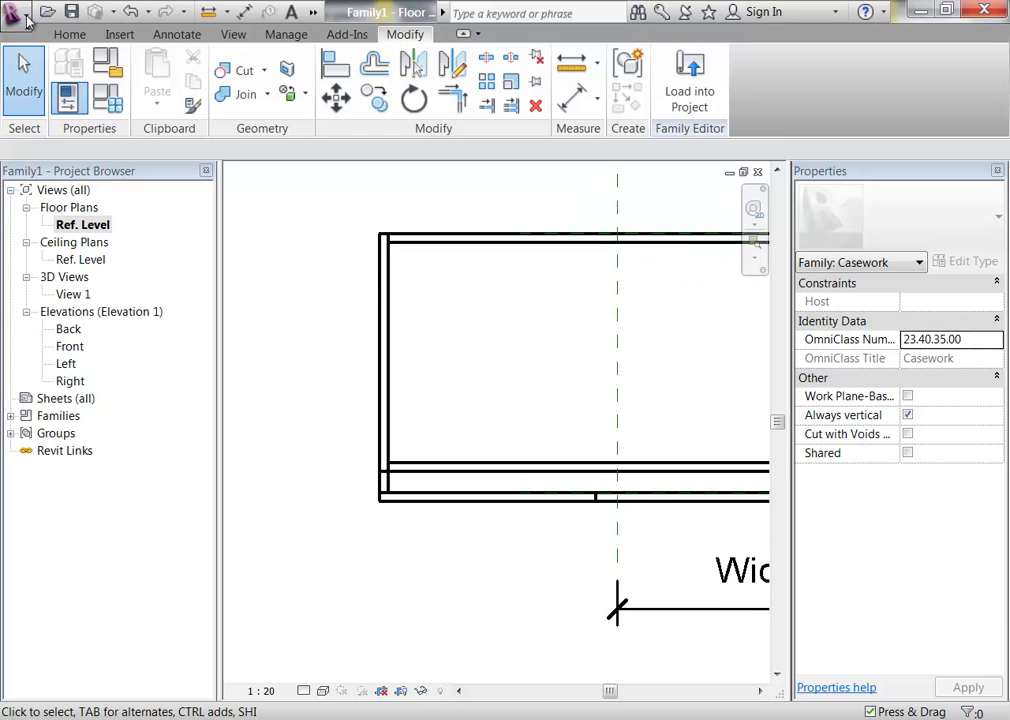
click(176, 35)
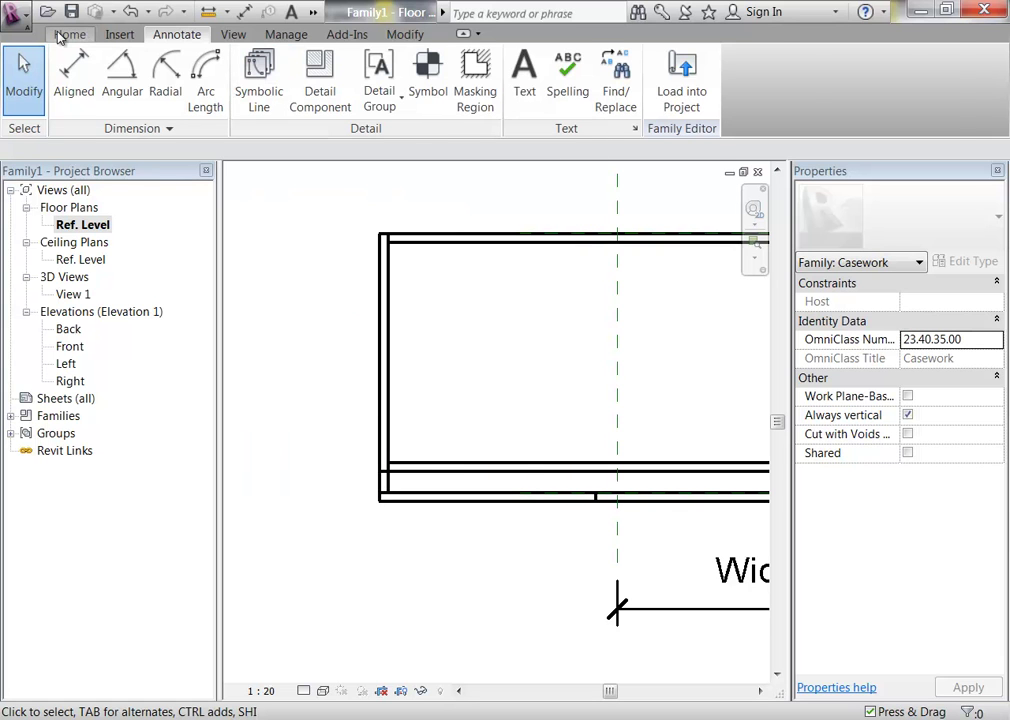
click(62, 35)
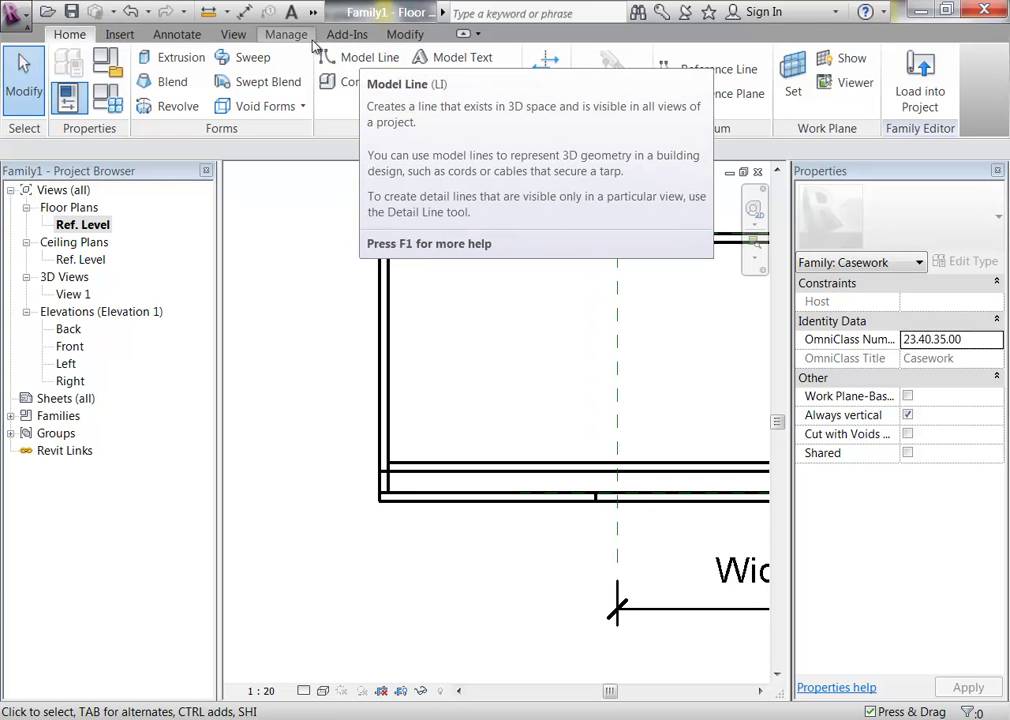
click(177, 34)
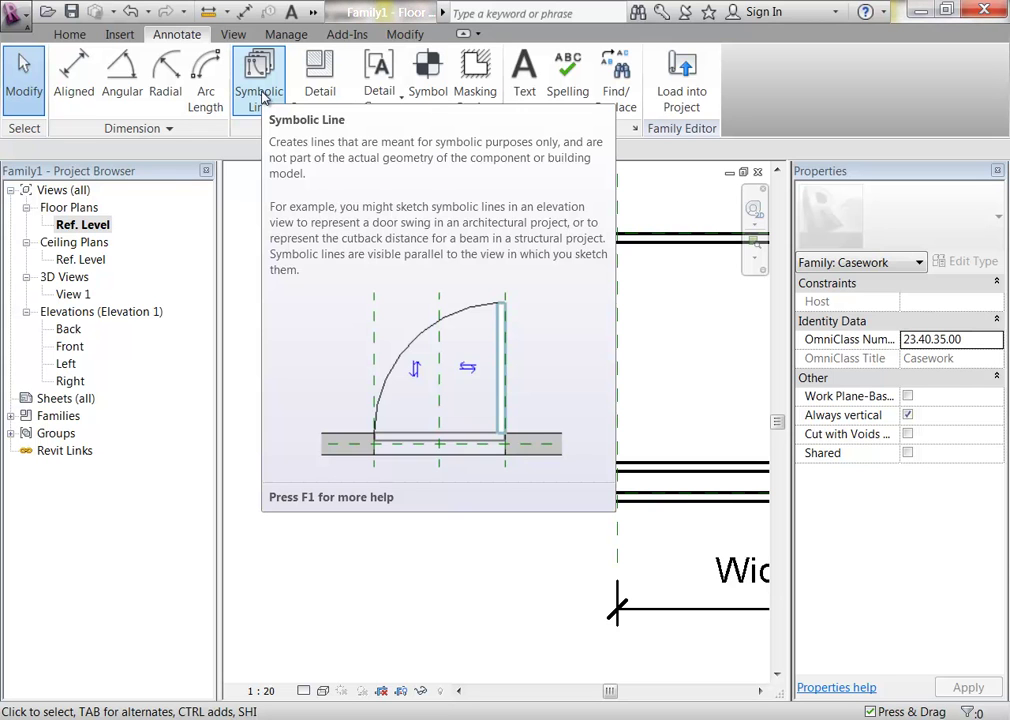
click(262, 95)
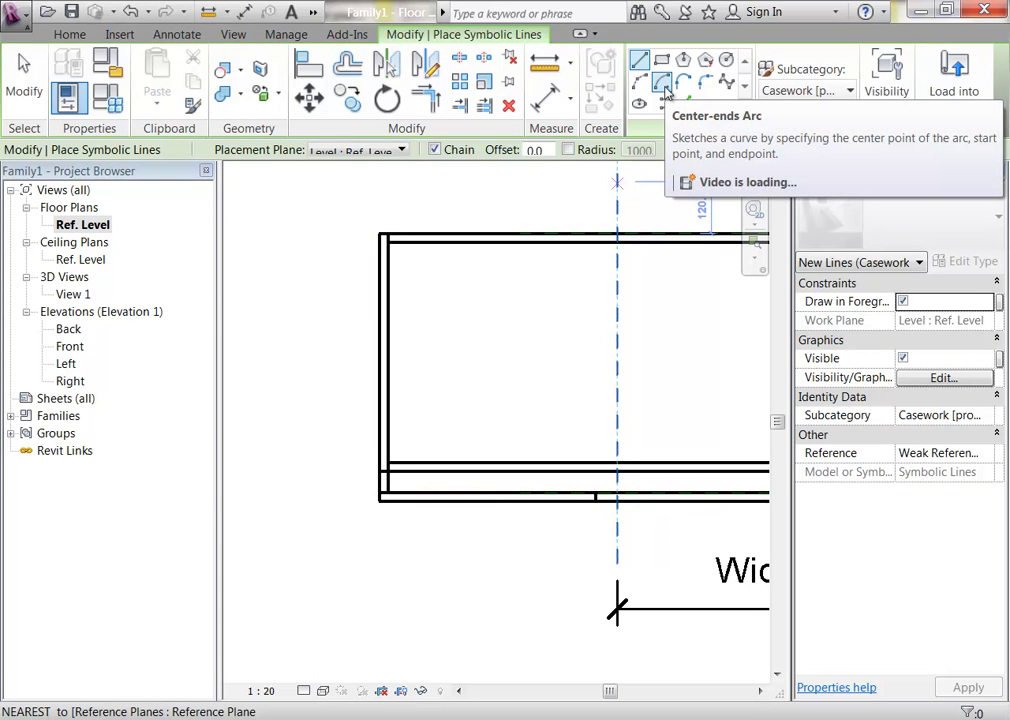
click(666, 89)
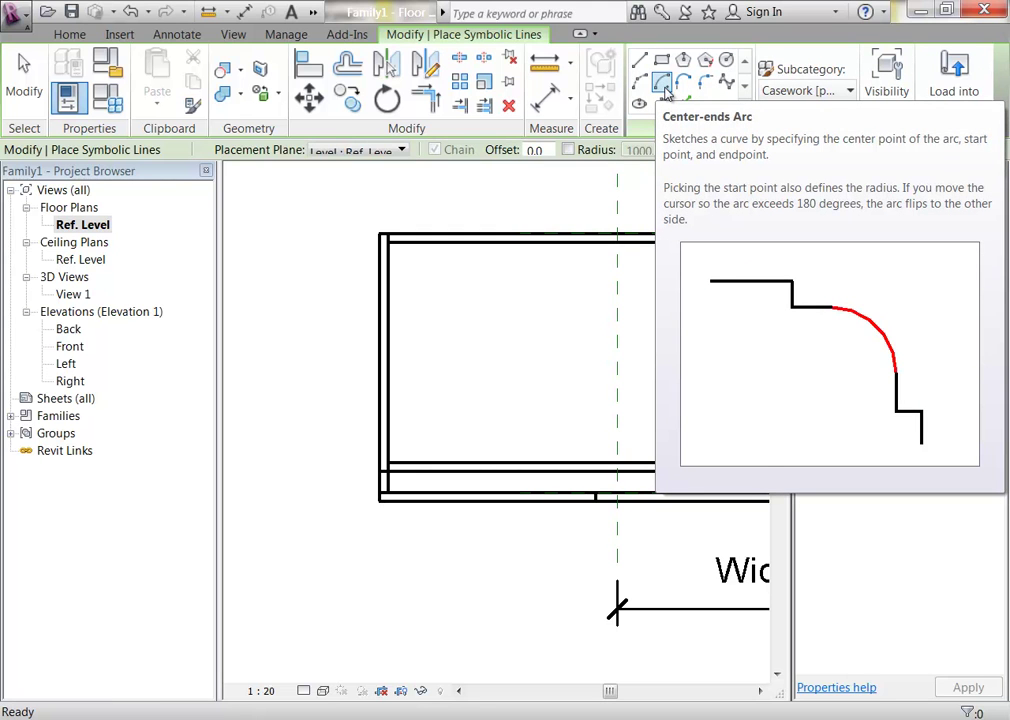
middle_drag(538, 560, 533, 502)
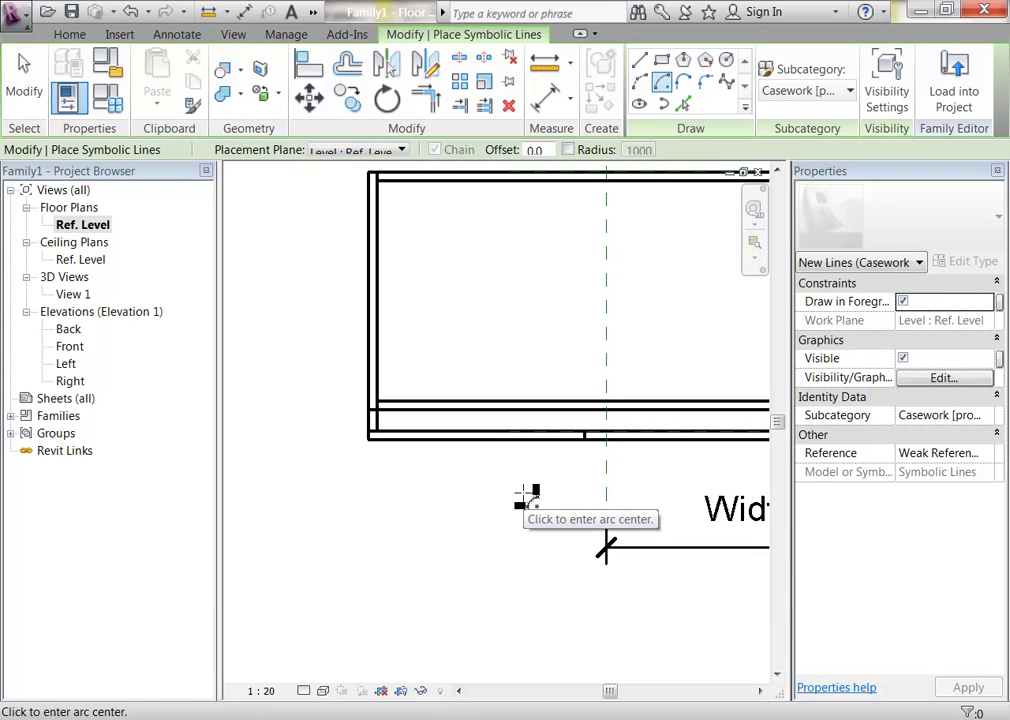
scroll(527, 497, up, 2)
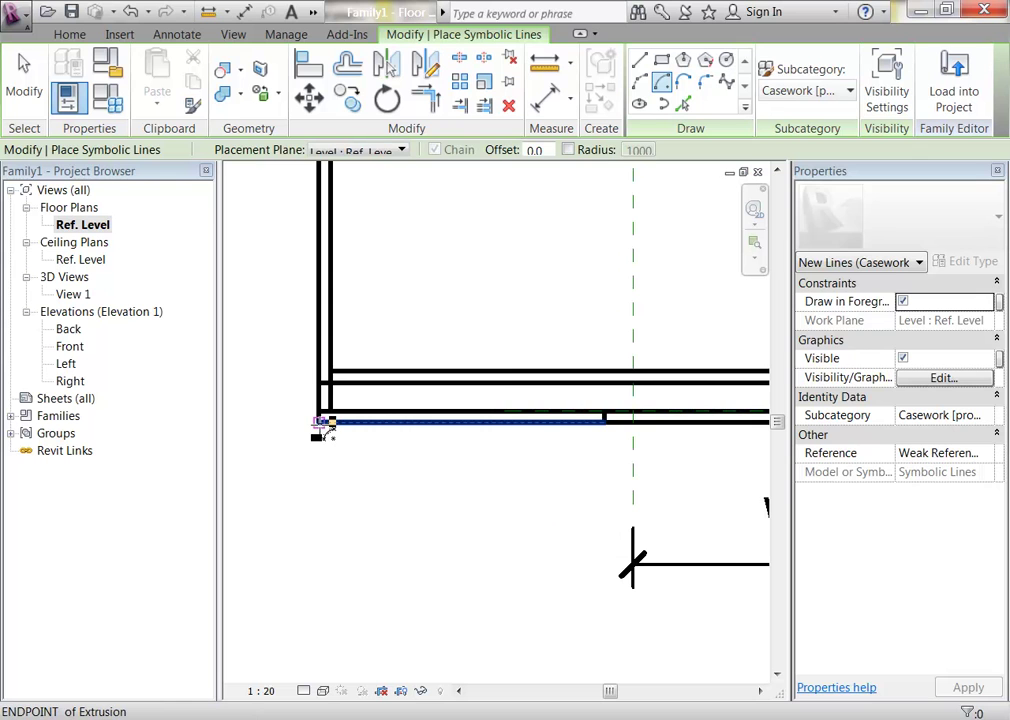
click(323, 427)
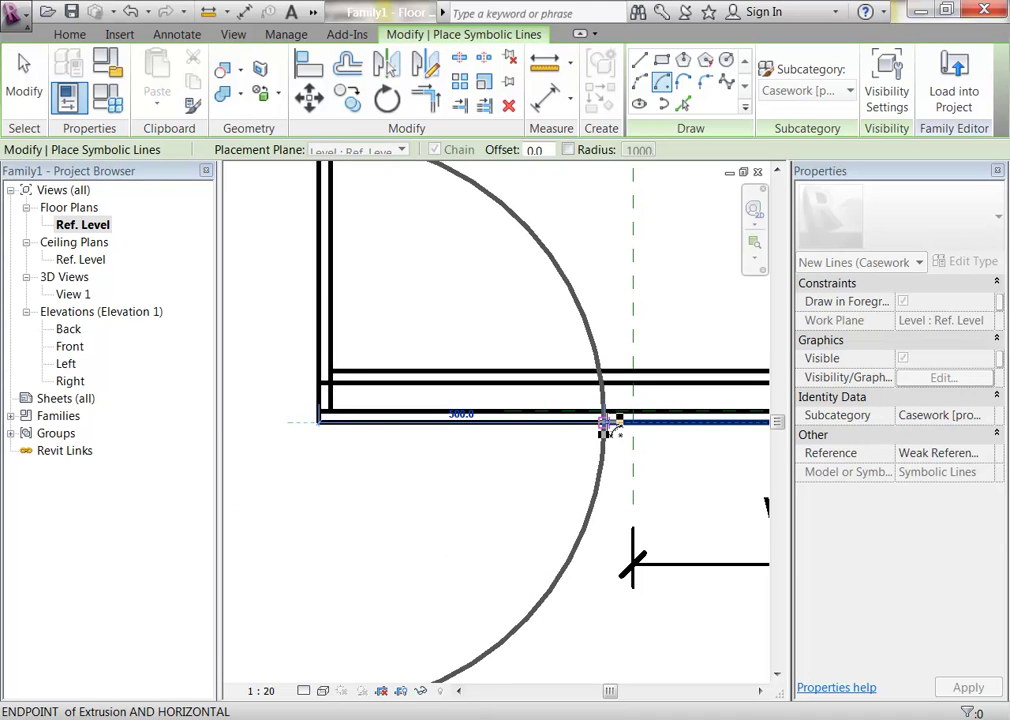
click(605, 424)
middle_drag(429, 578, 541, 421)
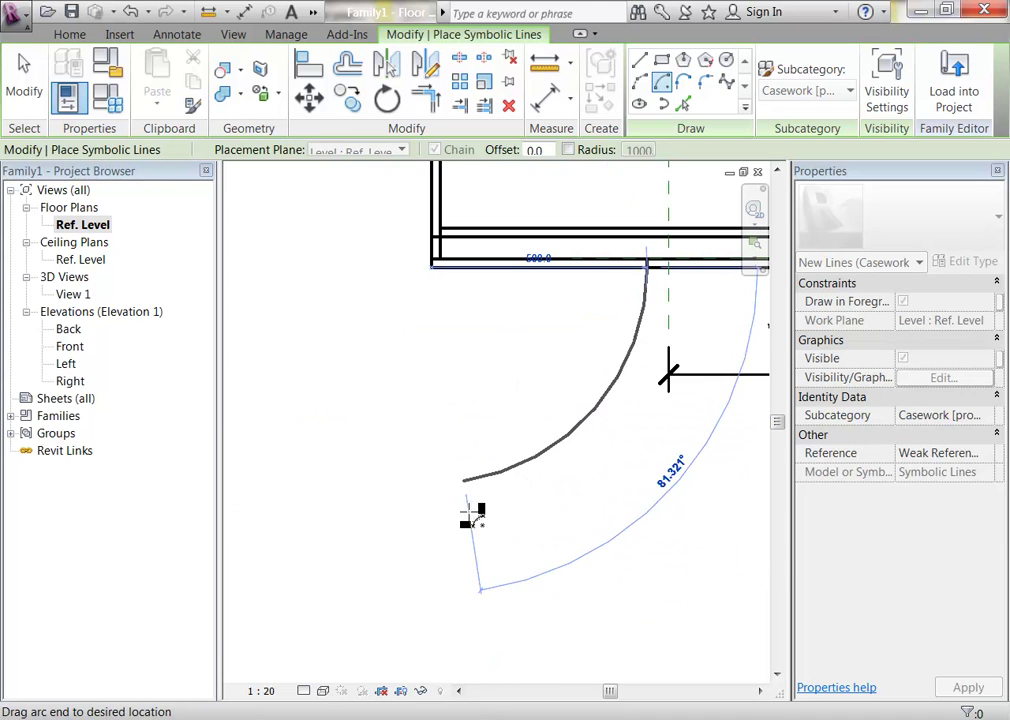
click(435, 476)
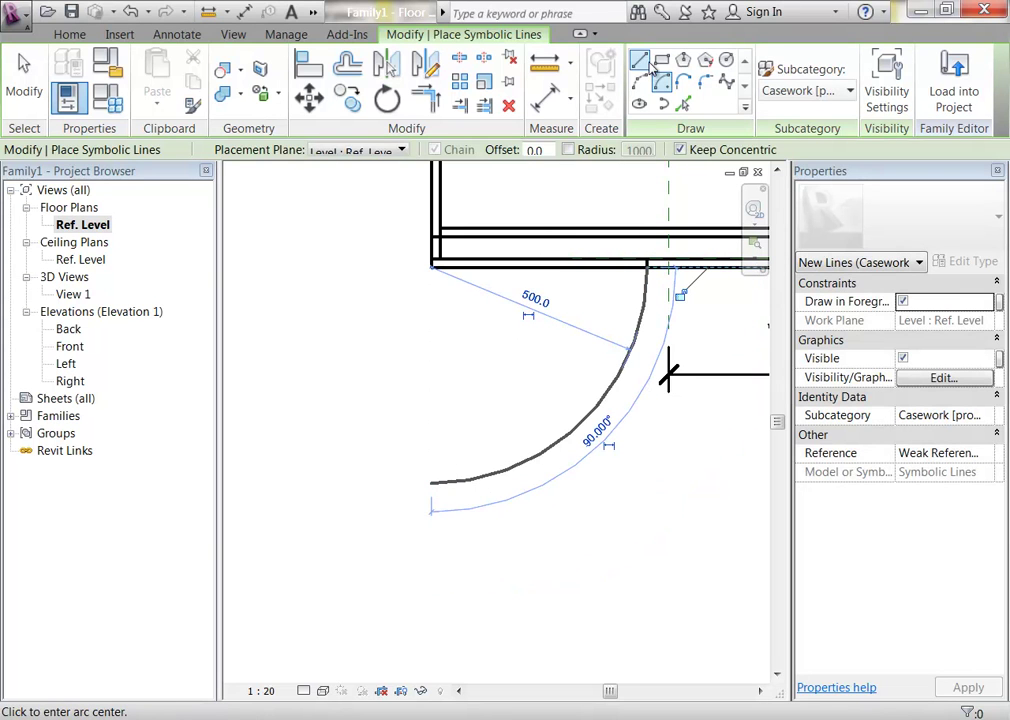
Step: Draw a vertical symbolic line 500 long from the leftmost door's hinge corner to the arc's end, and check the 3D view
click(433, 266)
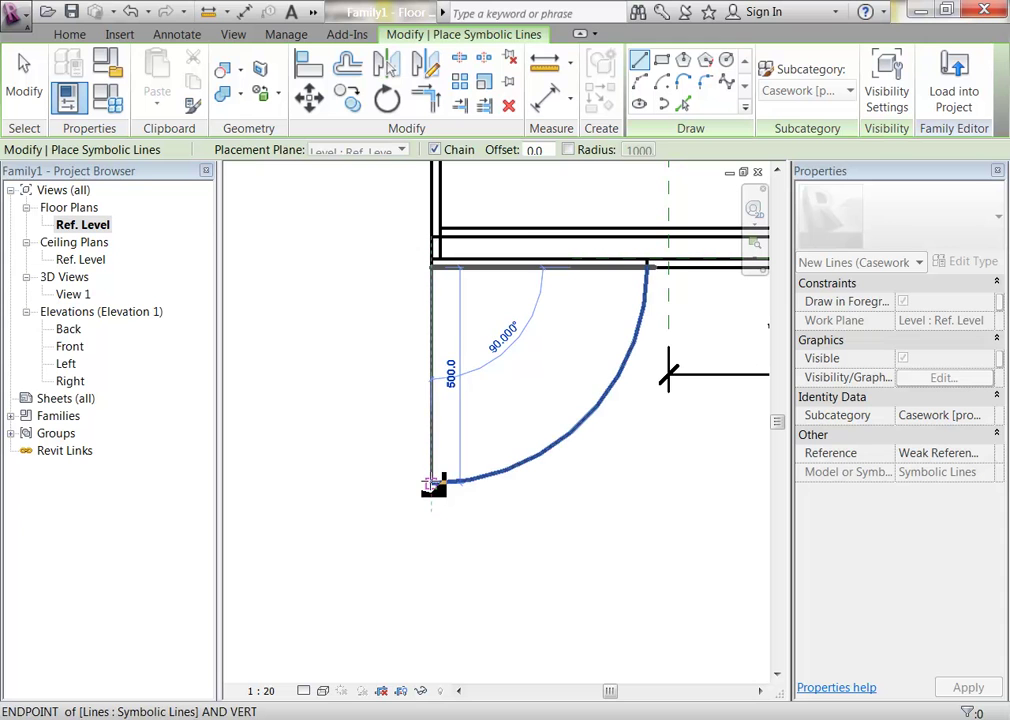
right_click(302, 225)
right_click(340, 233)
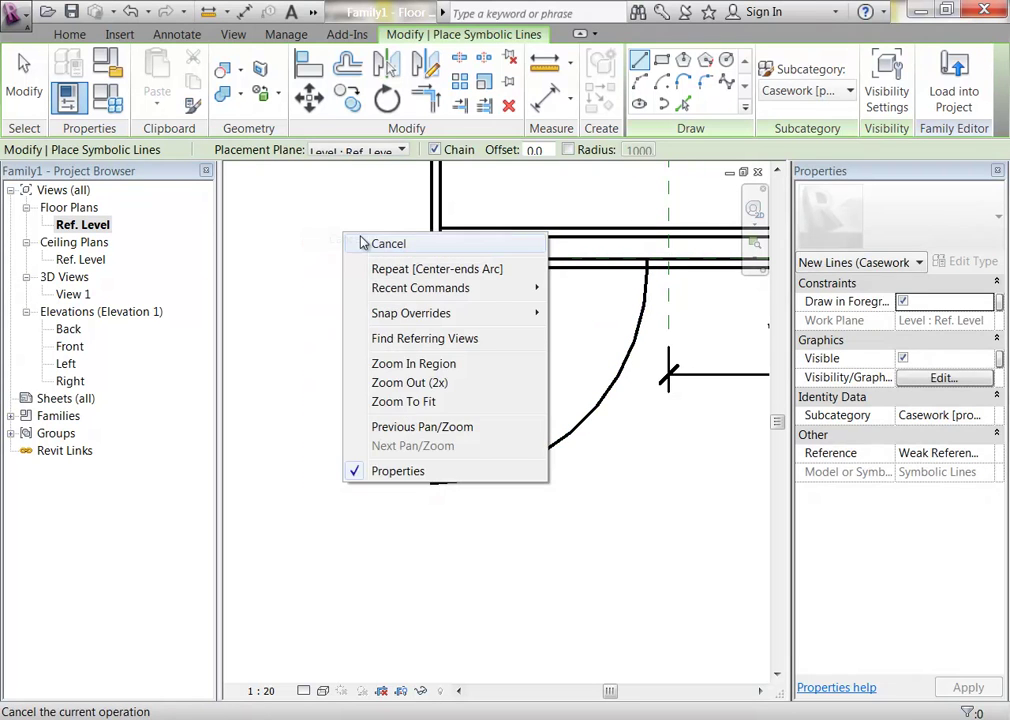
click(383, 241)
middle_drag(383, 241, 374, 347)
scroll(338, 408, down, 2)
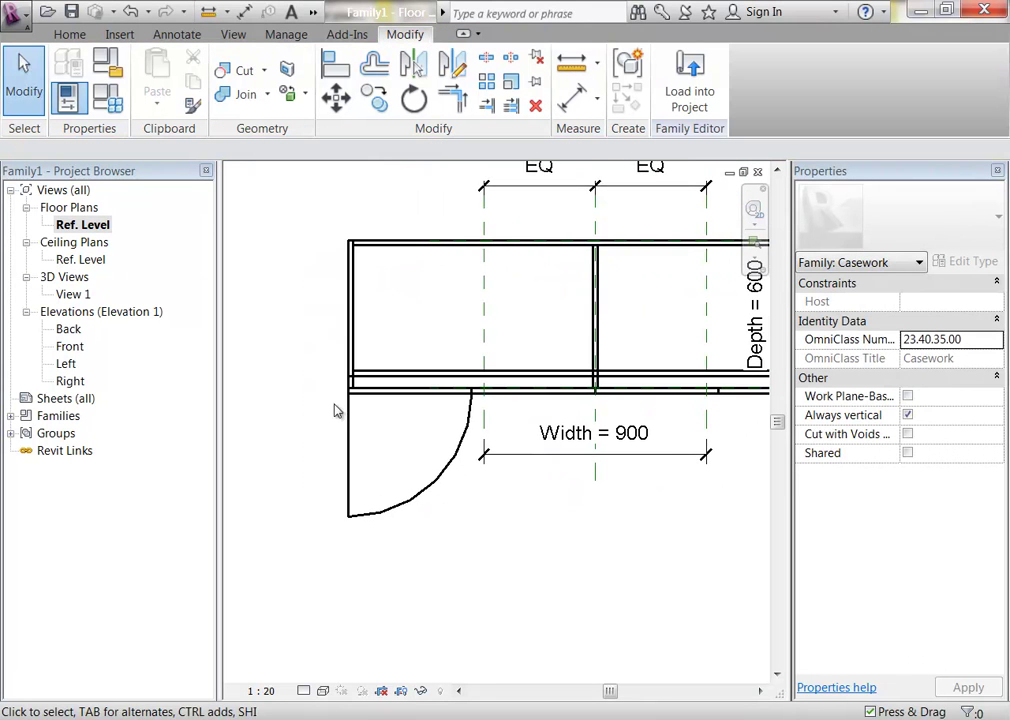
click(72, 294)
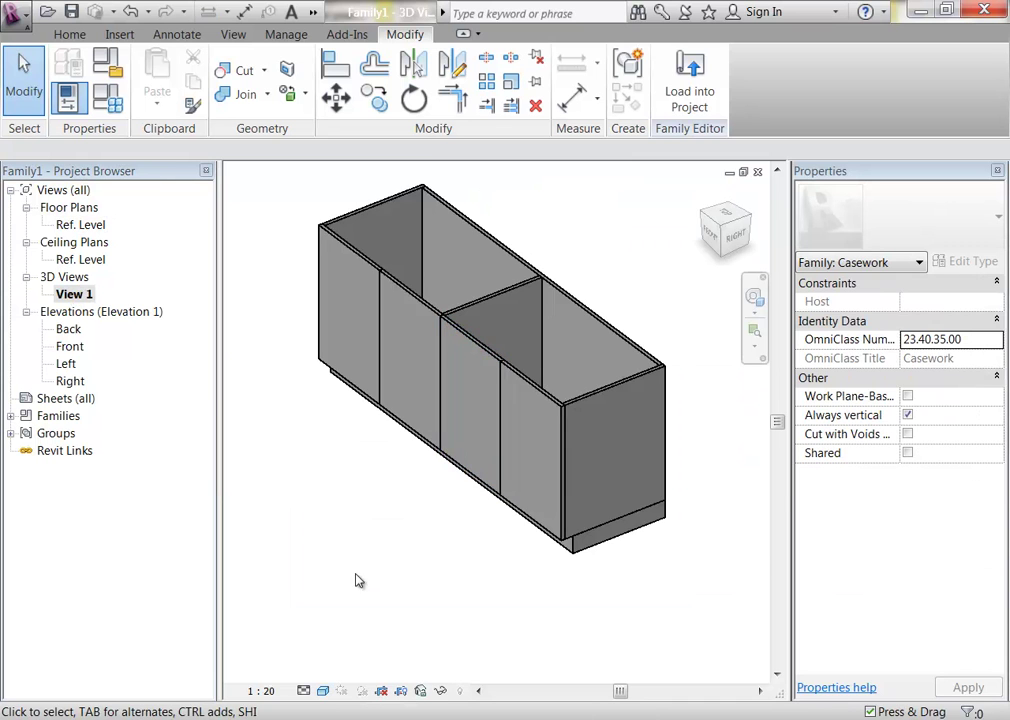
double_click(80, 224)
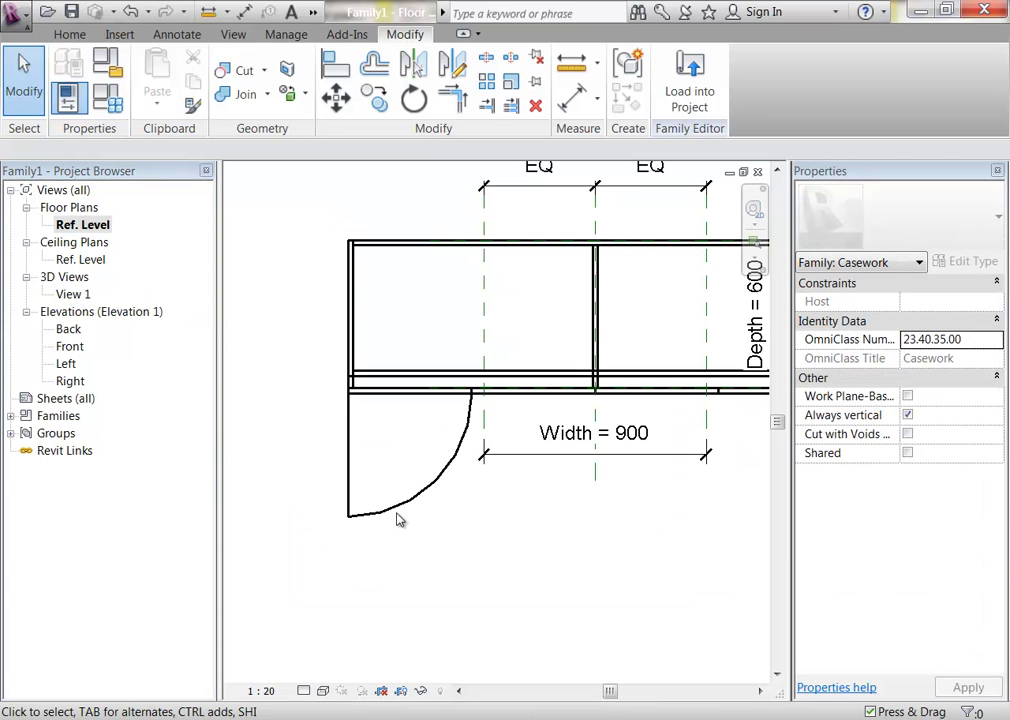
Step: Try the Elevation Swing [projection] subcategory on the door swing arc, and set it back to Casework [projection]
click(393, 515)
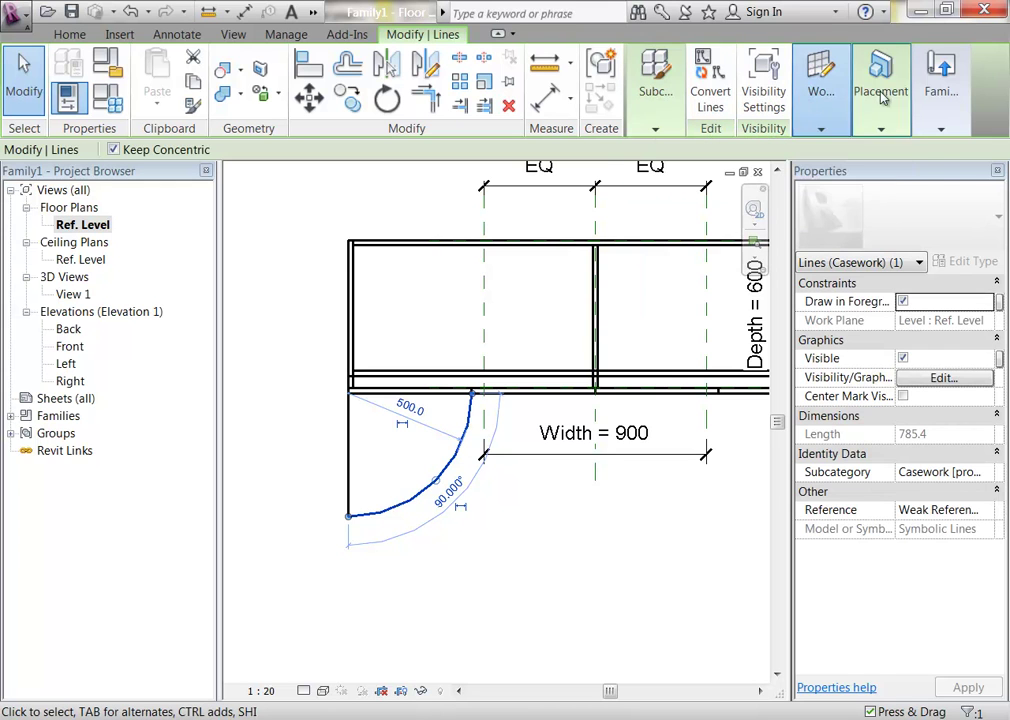
mouse_move(870, 107)
mouse_move(655, 105)
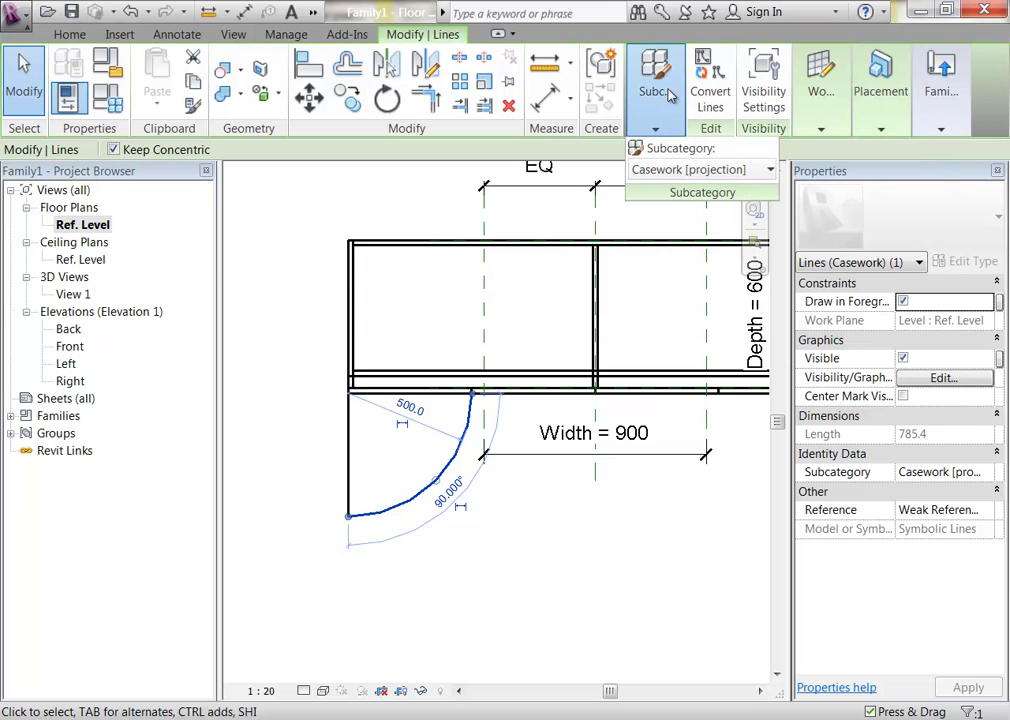
click(690, 170)
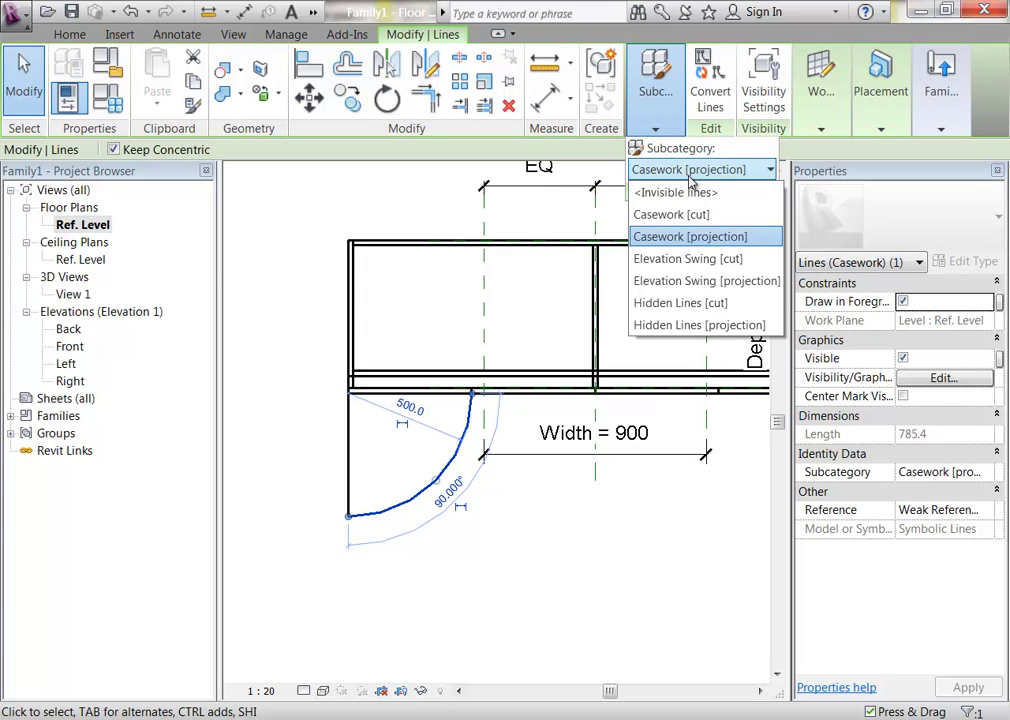
click(691, 283)
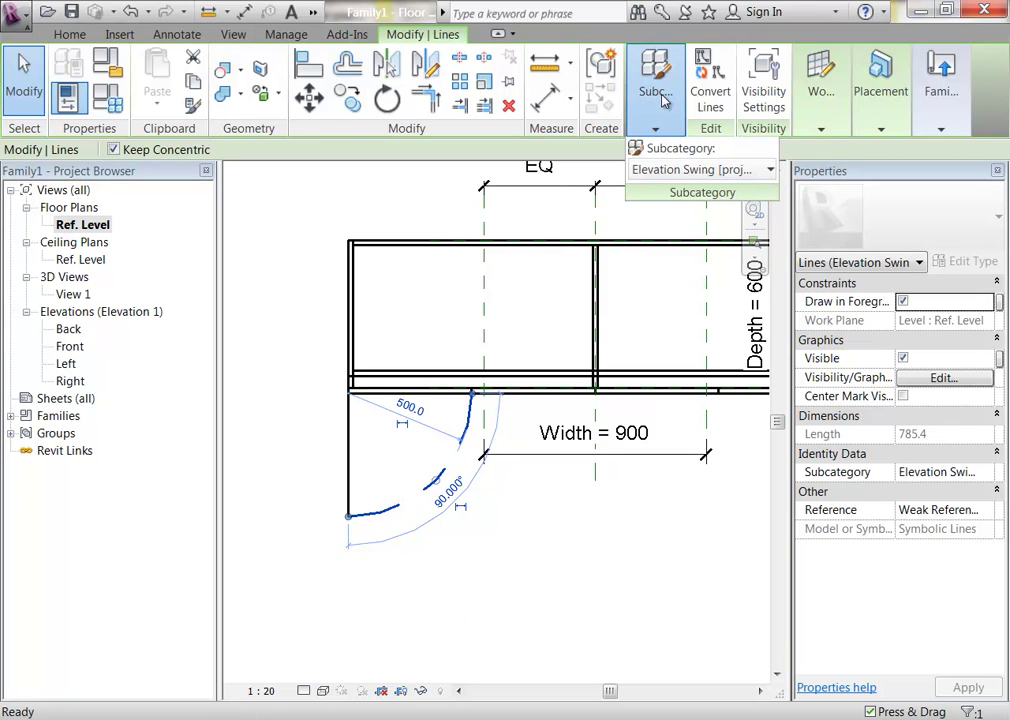
click(677, 169)
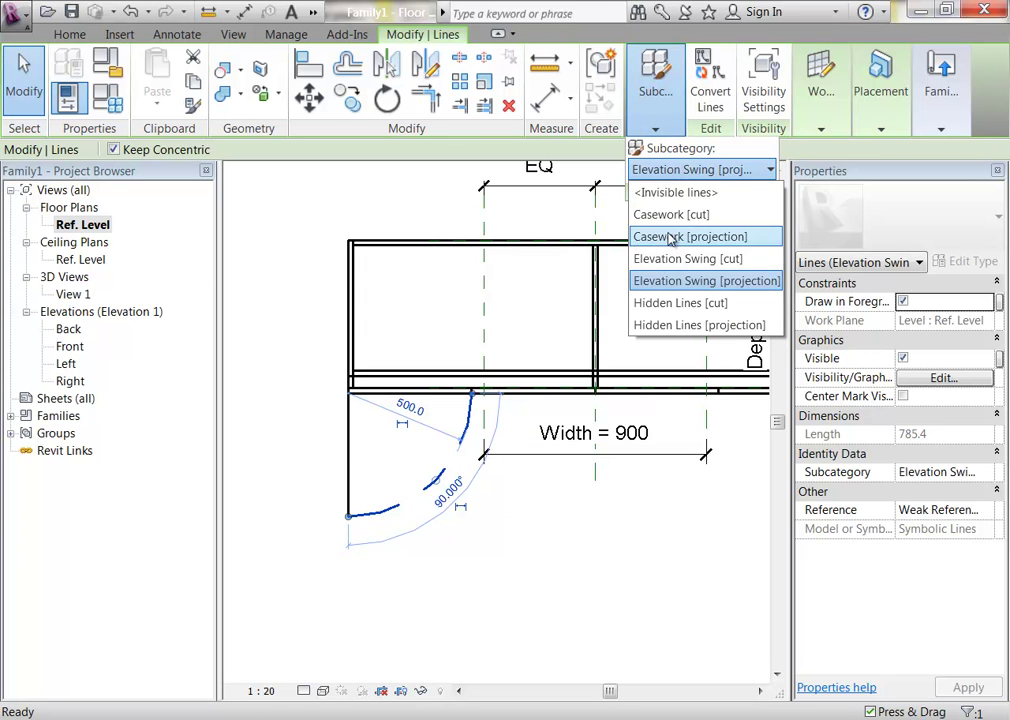
click(670, 237)
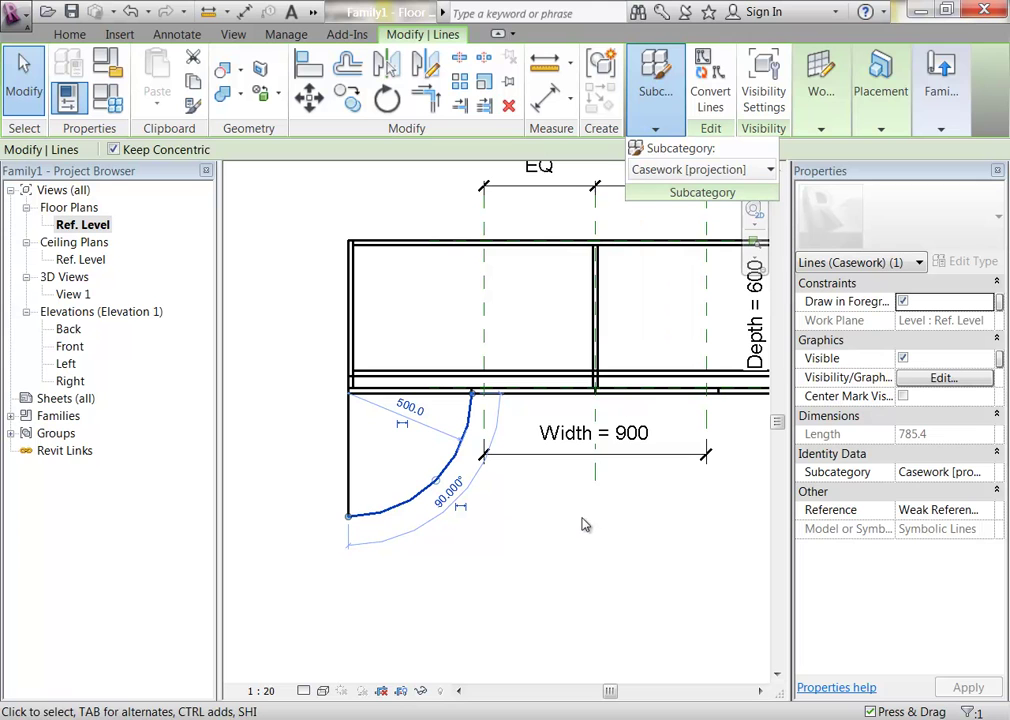
click(555, 575)
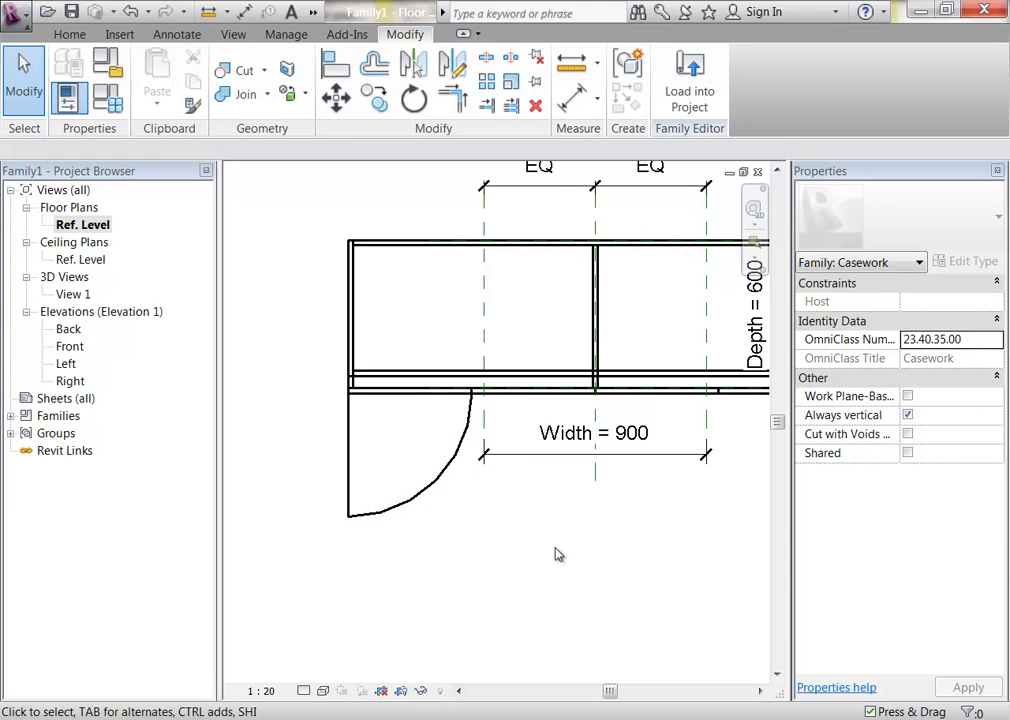
scroll(540, 542, down, 2)
scroll(540, 542, up, 1)
middle_drag(540, 542, 444, 563)
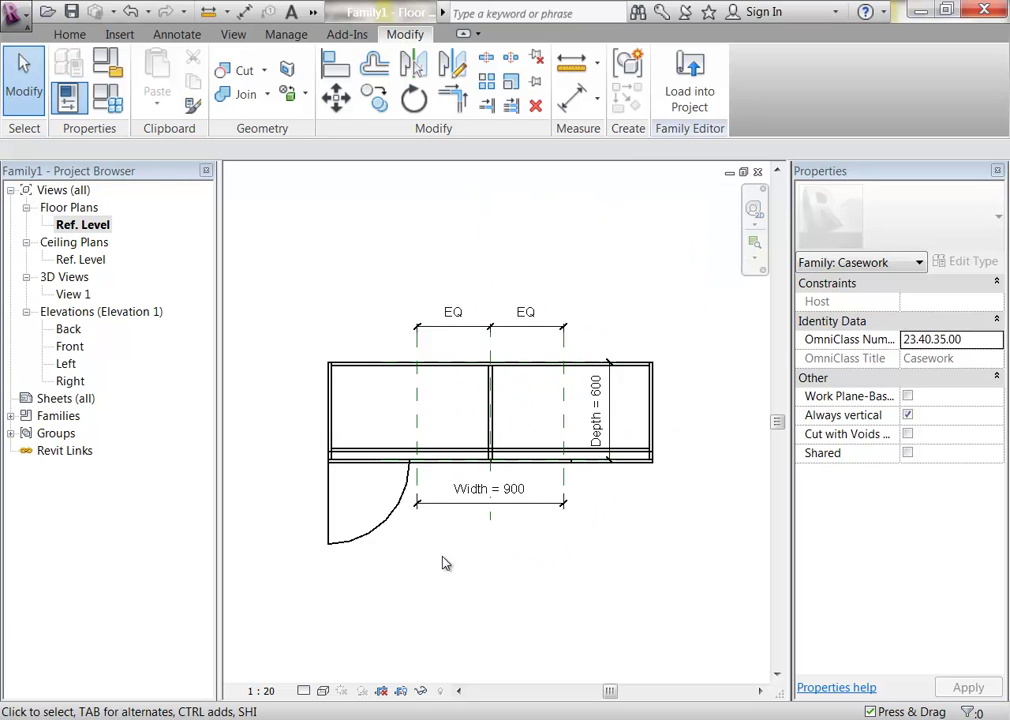
Step: Mirror a copy of the leftmost door's swing arc and line about a drawn vertical axis through the arc's end at the door joint
scroll(446, 563, down, 1)
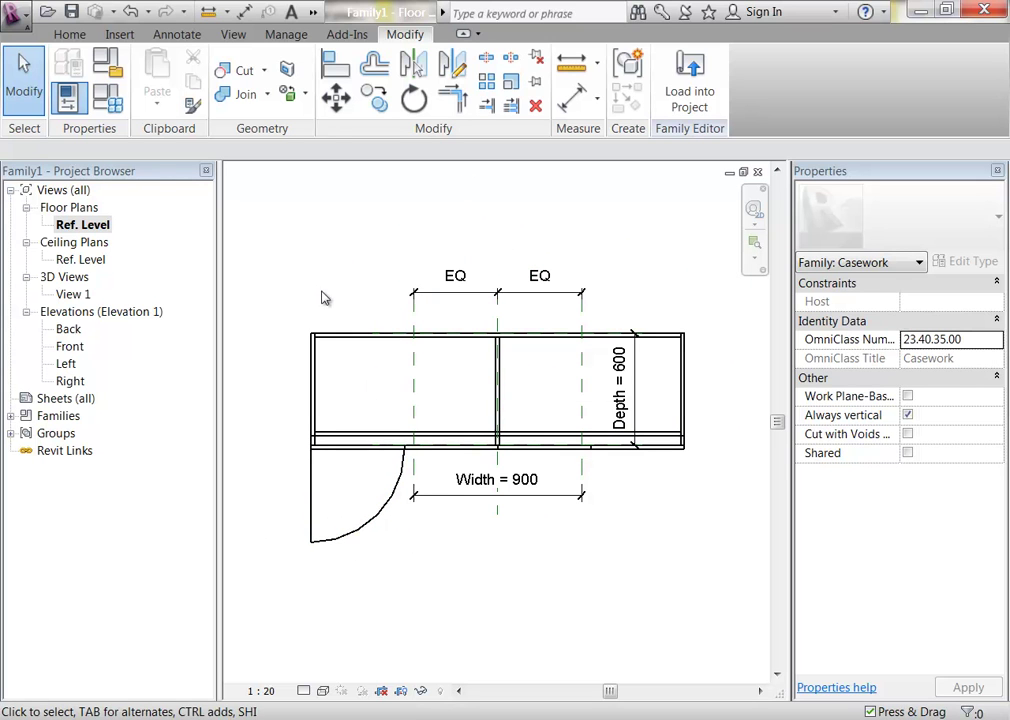
drag(379, 546, 259, 480)
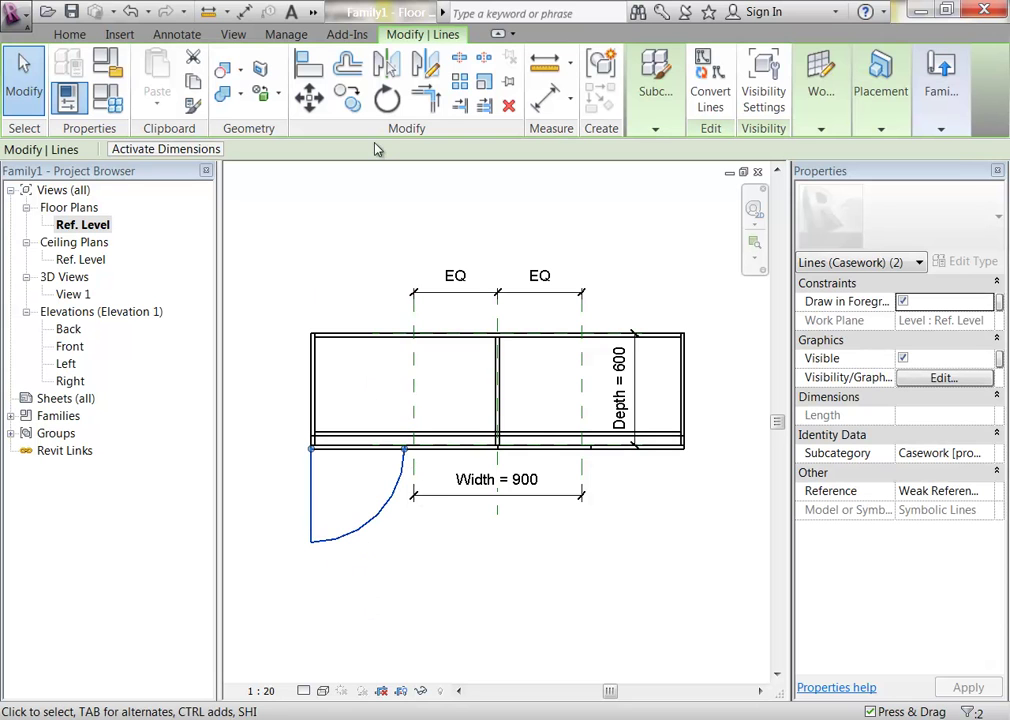
click(428, 65)
scroll(451, 430, up, 5)
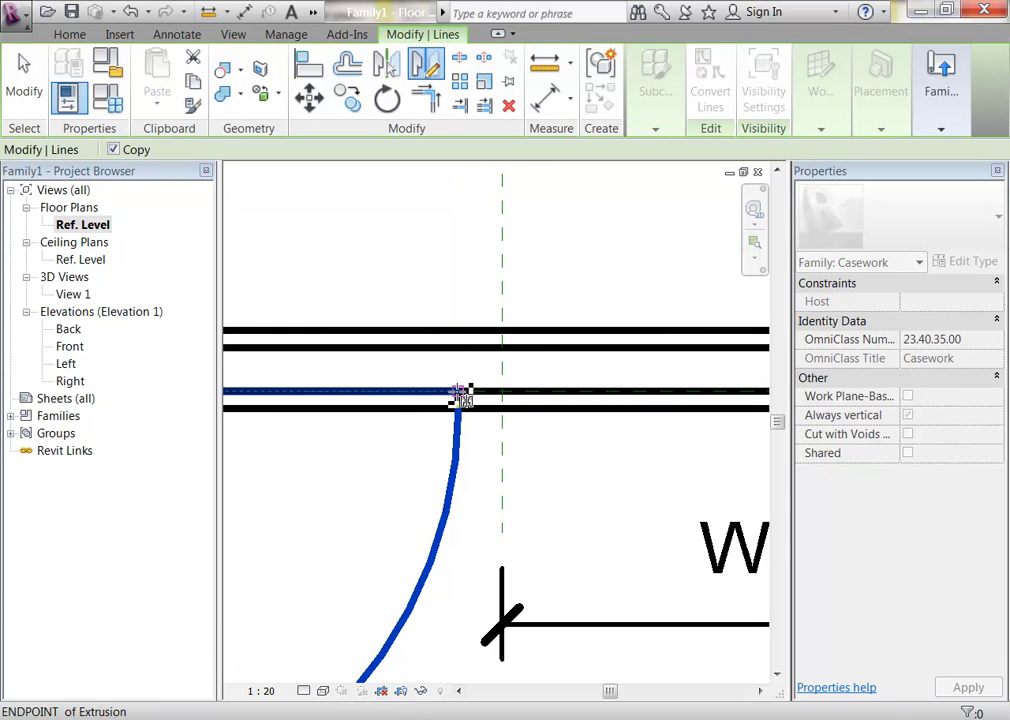
click(457, 393)
scroll(460, 396, down, 2)
scroll(462, 397, down, 3)
click(458, 559)
Step: Mirror copies of both swing arcs and the outer swing line, without the middle line, about the cabinet's vertical centre line
ctrl+click(362, 470)
ctrl+click(560, 488)
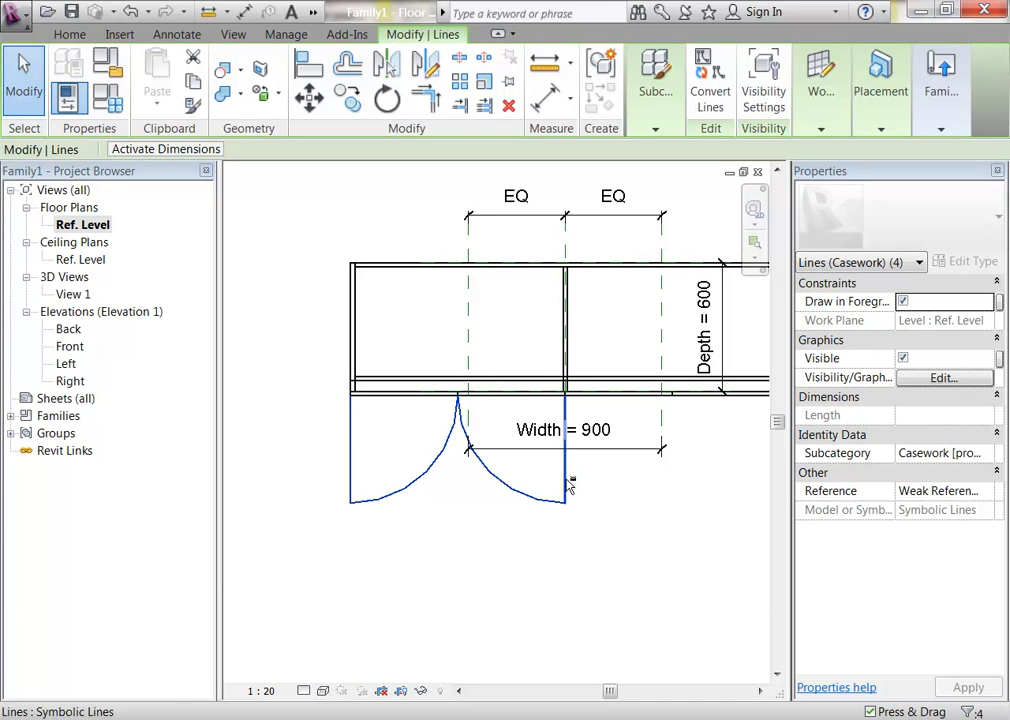
middle_drag(575, 490, 548, 595)
shift+click(506, 510)
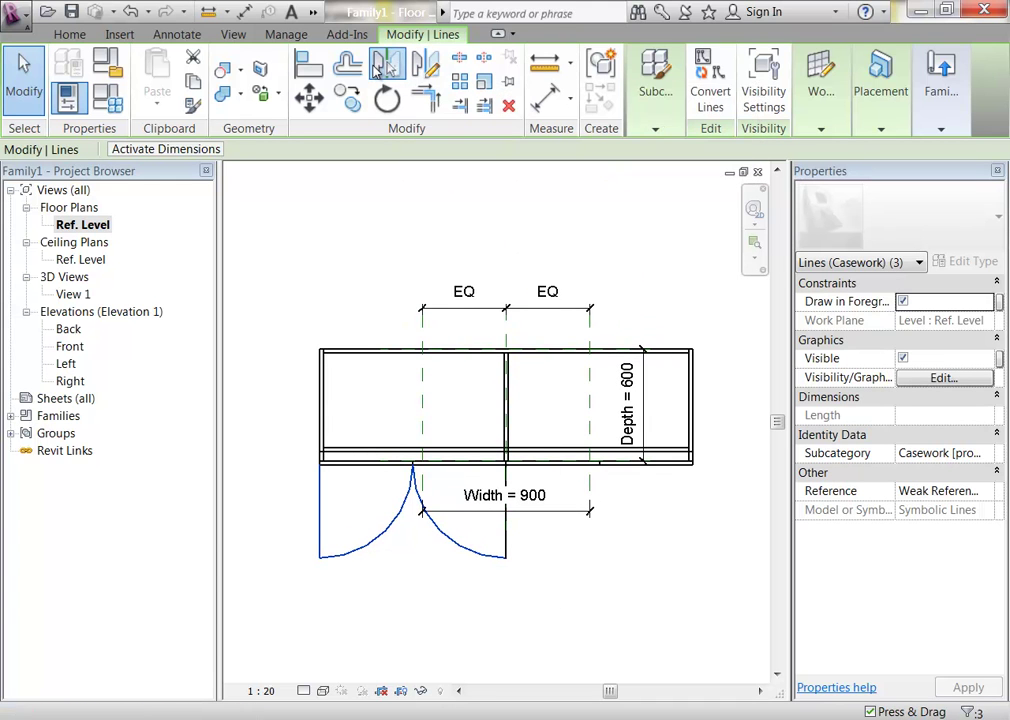
click(387, 65)
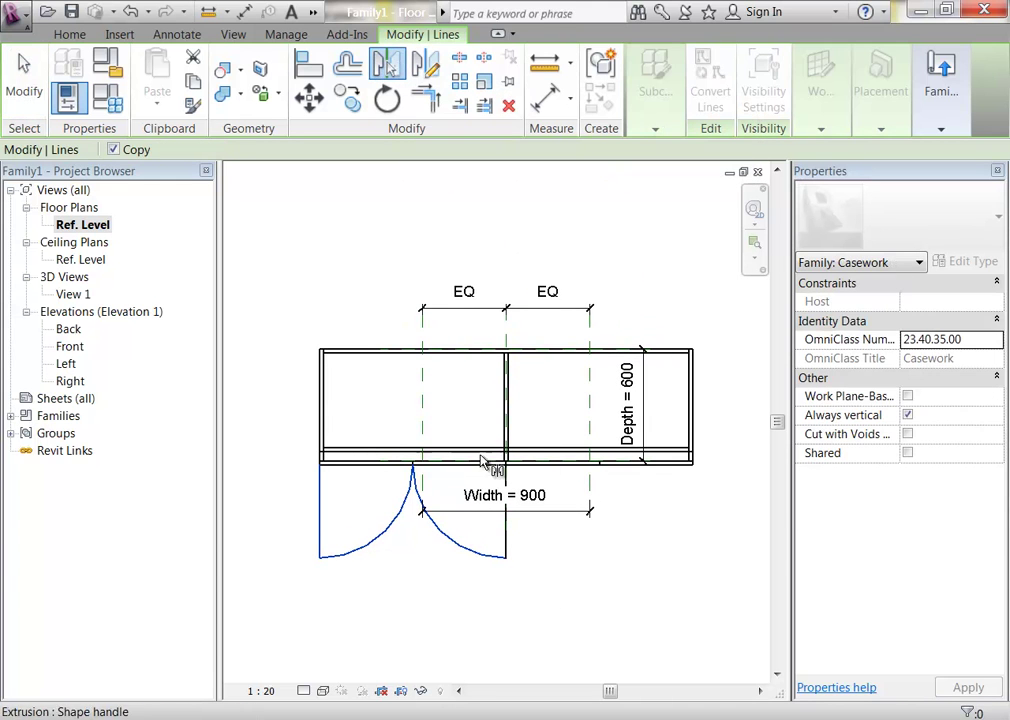
click(536, 566)
click(327, 250)
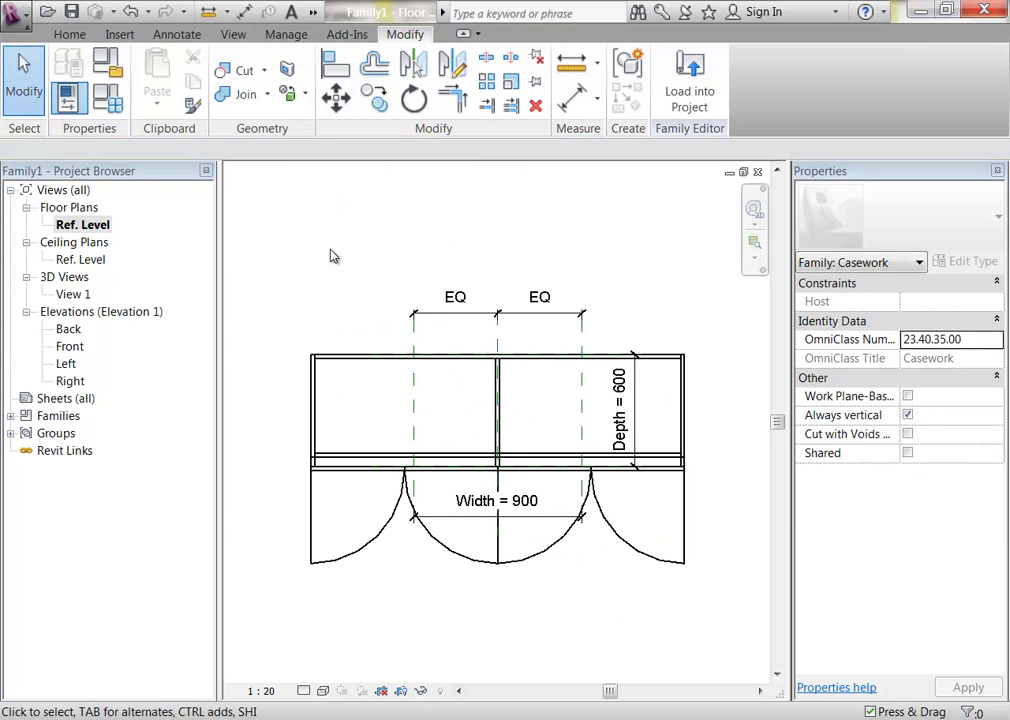
Step: Assign the Elevation Swing [cut] subcategory to all four door swing arcs
click(359, 556)
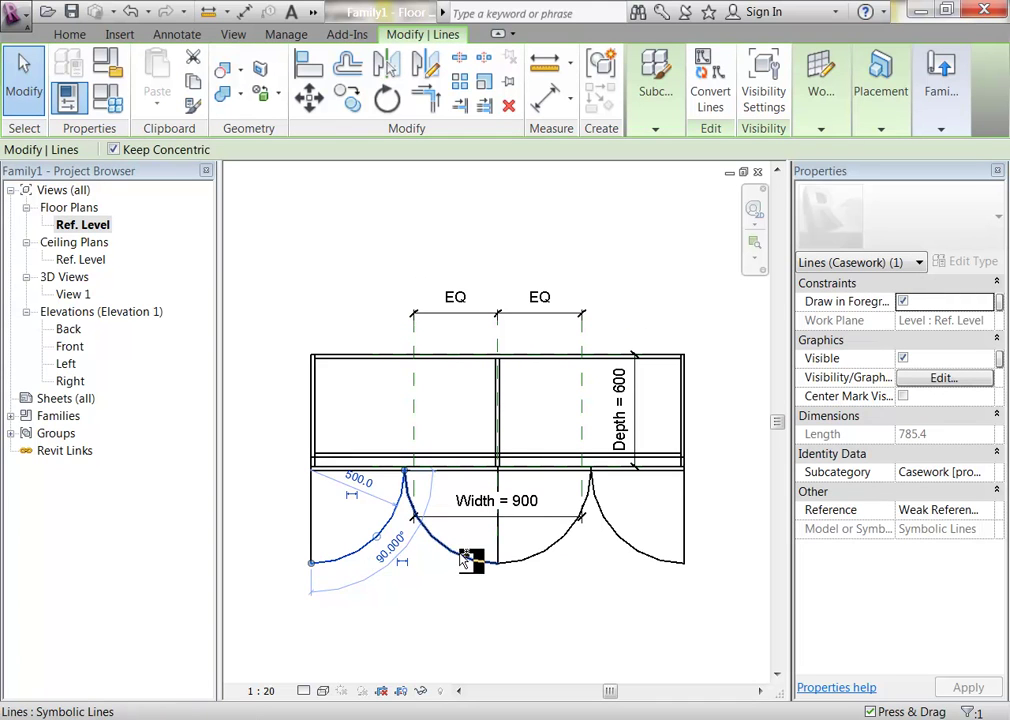
ctrl+click(558, 550)
ctrl+click(631, 536)
ctrl+click(612, 510)
click(893, 82)
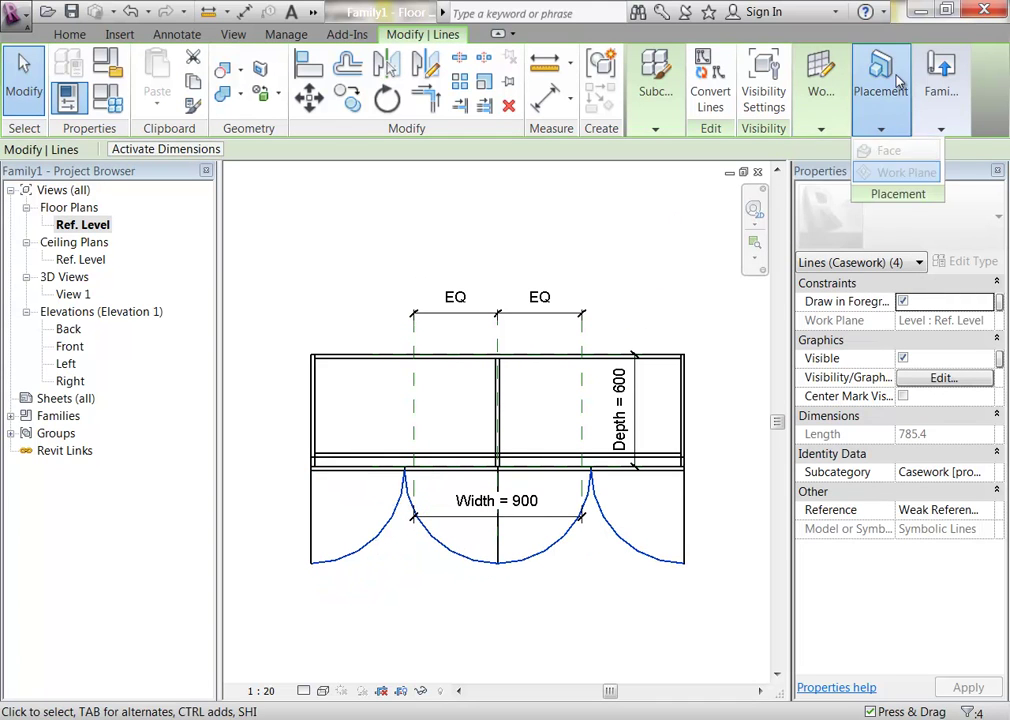
mouse_move(648, 92)
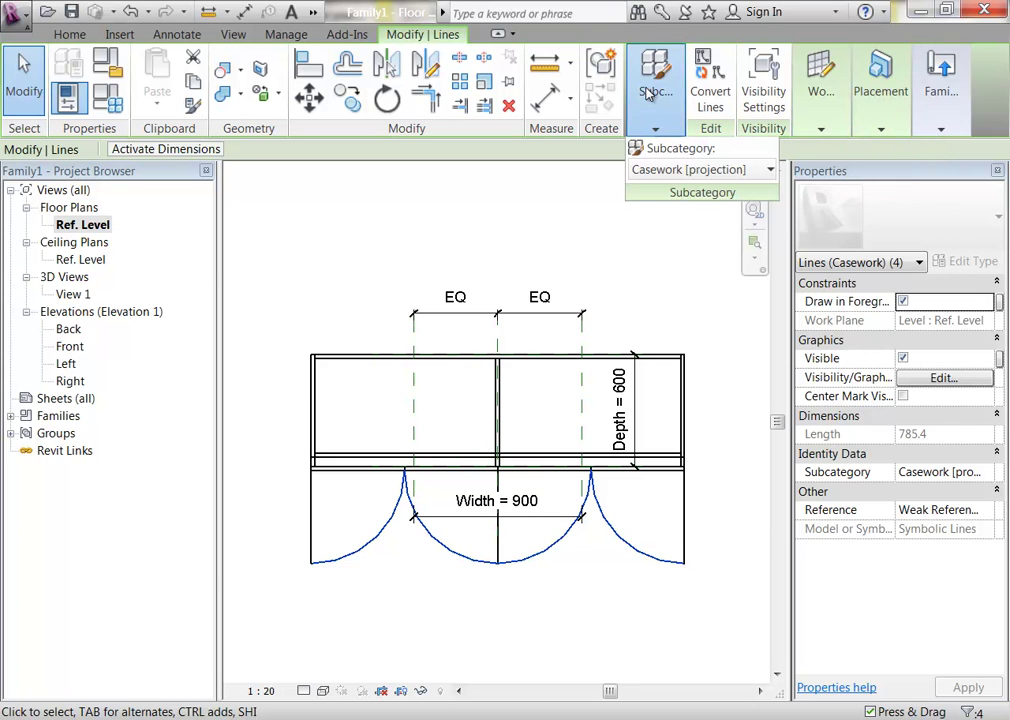
click(666, 170)
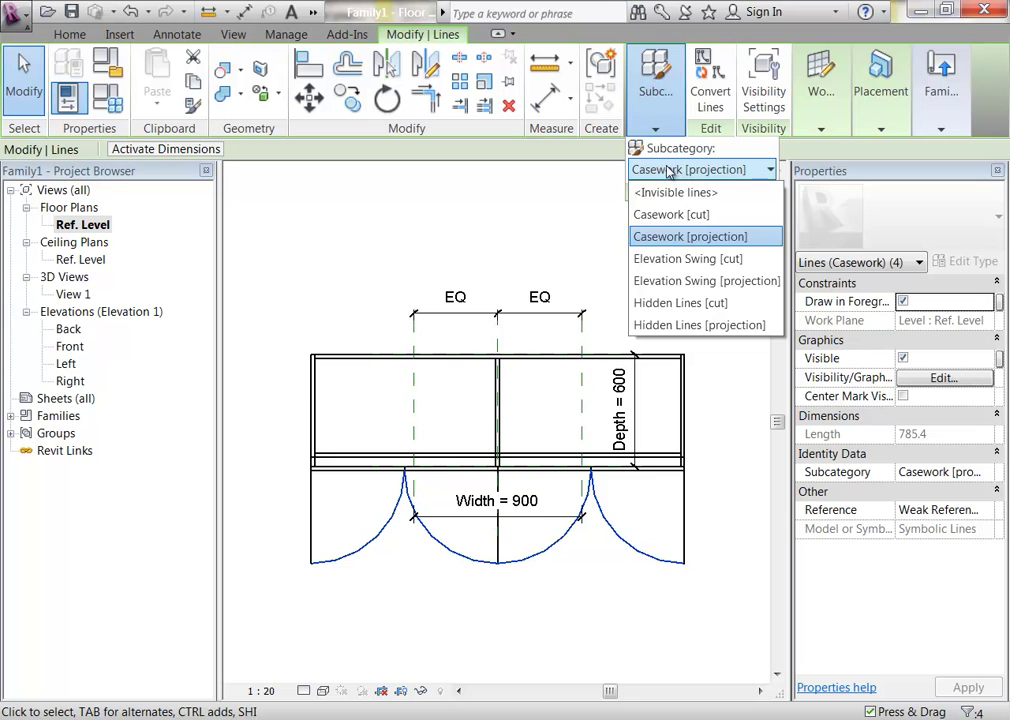
click(705, 263)
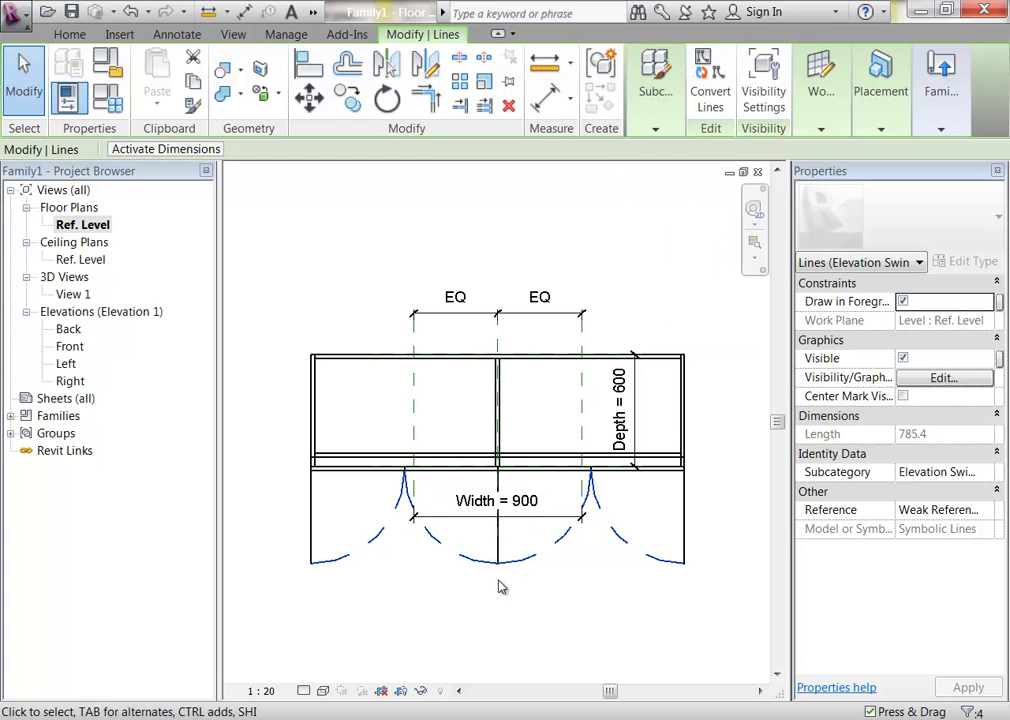
click(440, 610)
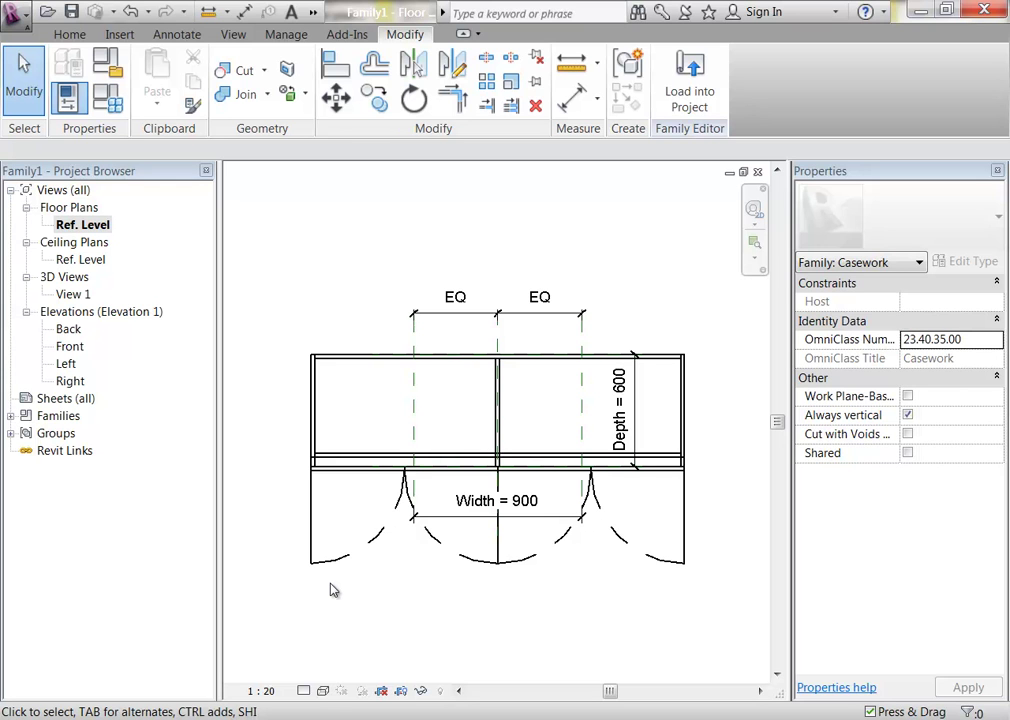
Step: Review the subcategory options for the leftmost door swing arc and check the 3D view View 1
click(377, 540)
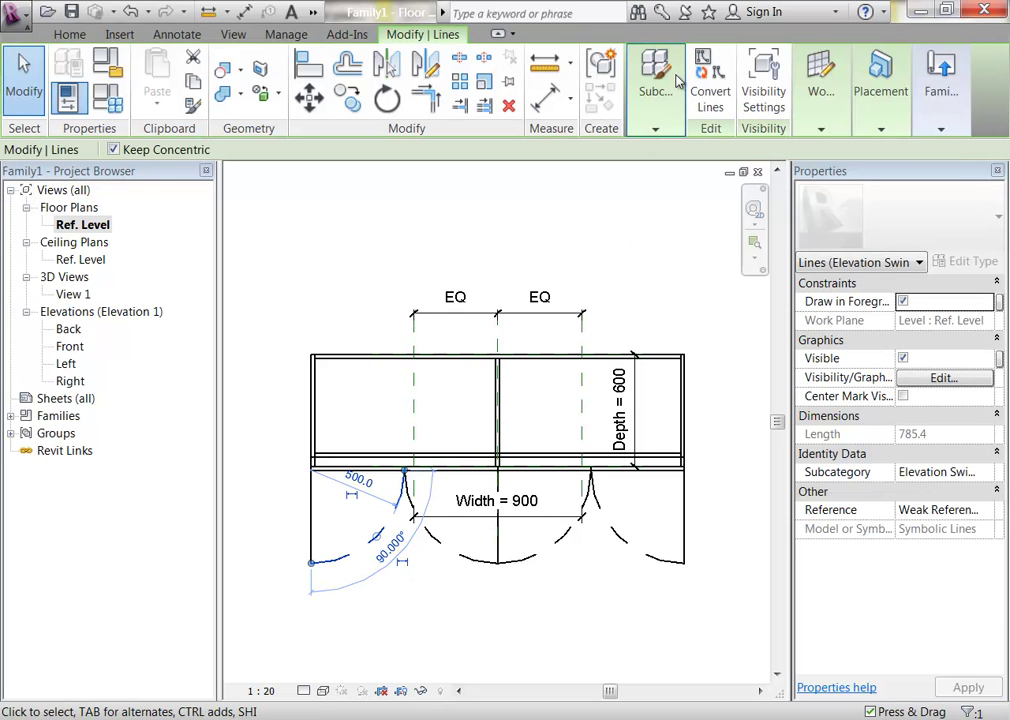
click(657, 75)
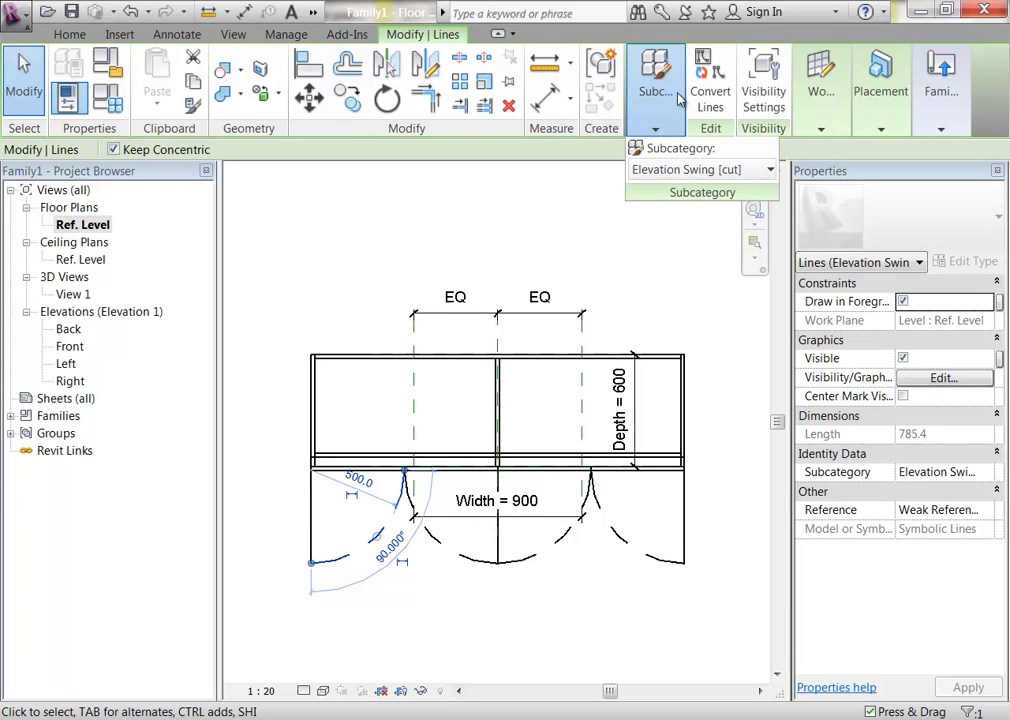
click(698, 170)
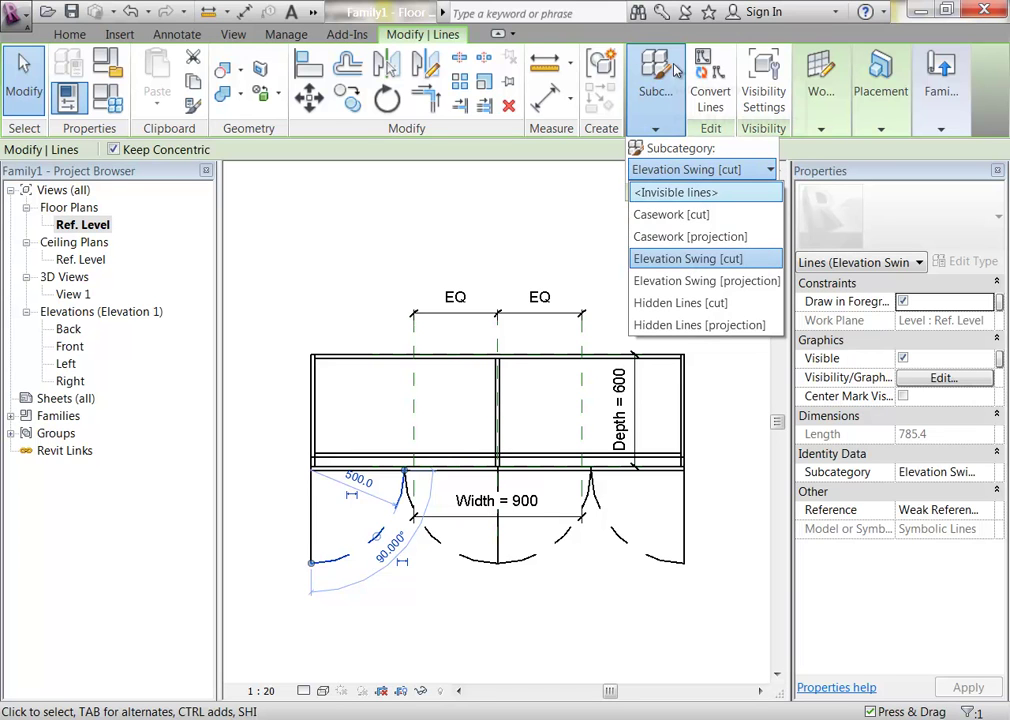
click(435, 232)
click(434, 236)
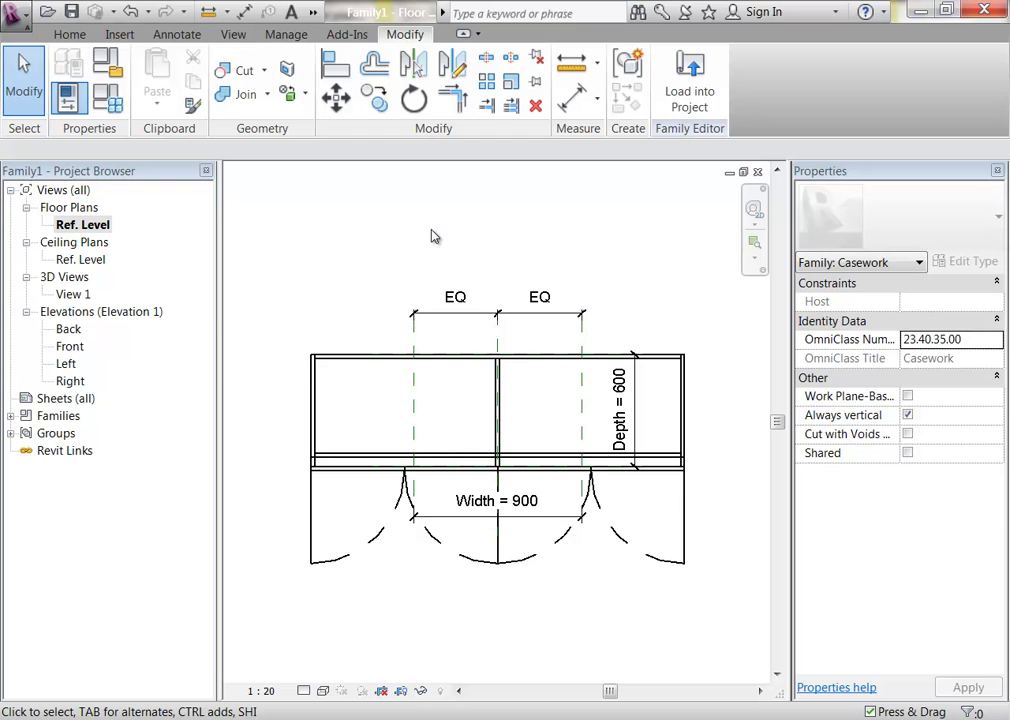
double_click(73, 294)
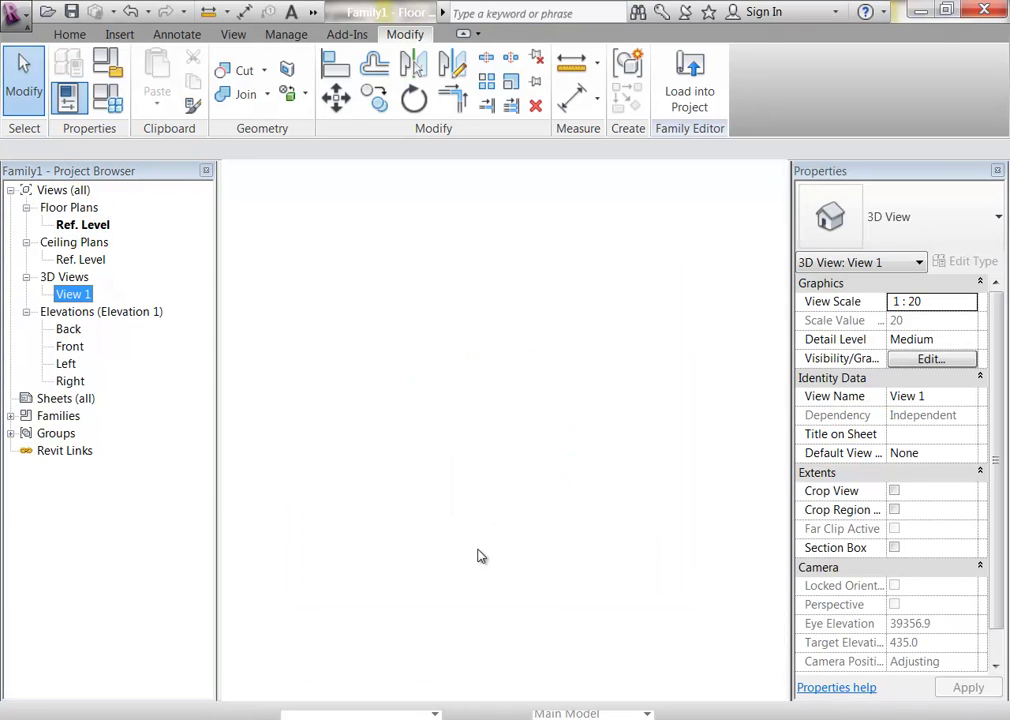
Step: In the Ref. Level plan, start an extrusion and sketch a rectangle around the full cabinet outline, including the door fronts
double_click(79, 226)
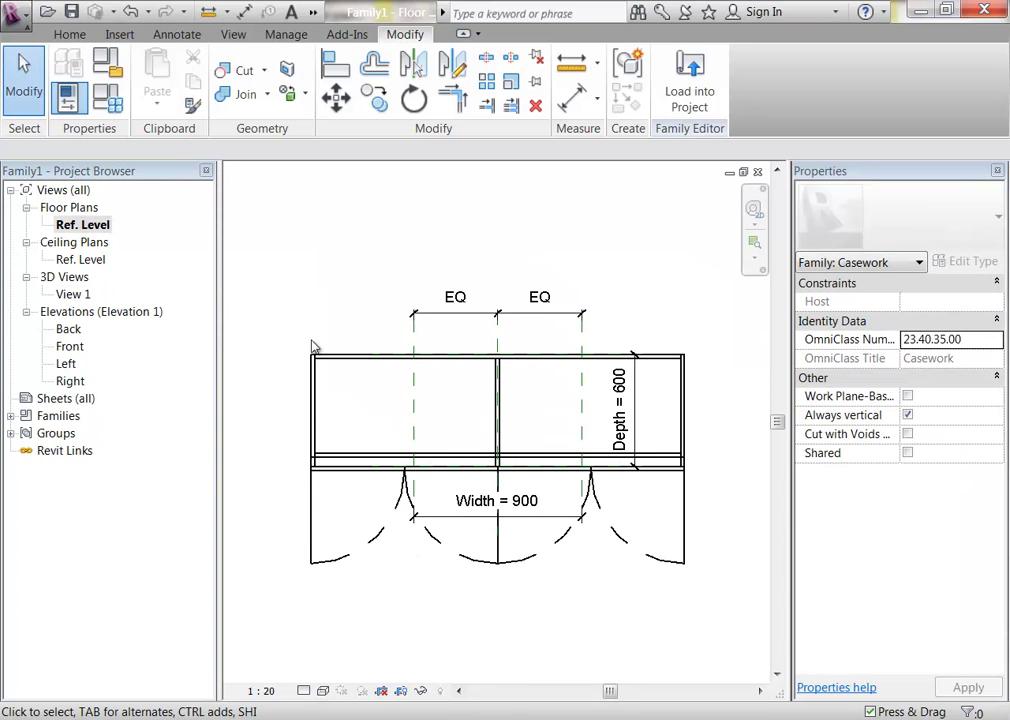
click(71, 34)
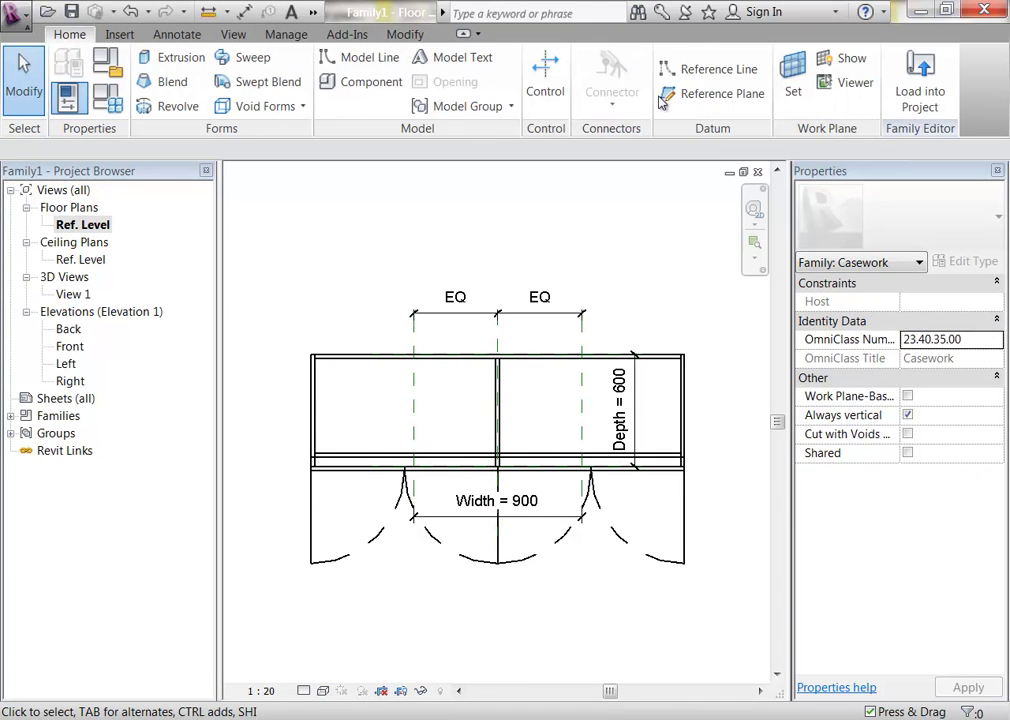
click(149, 63)
click(731, 60)
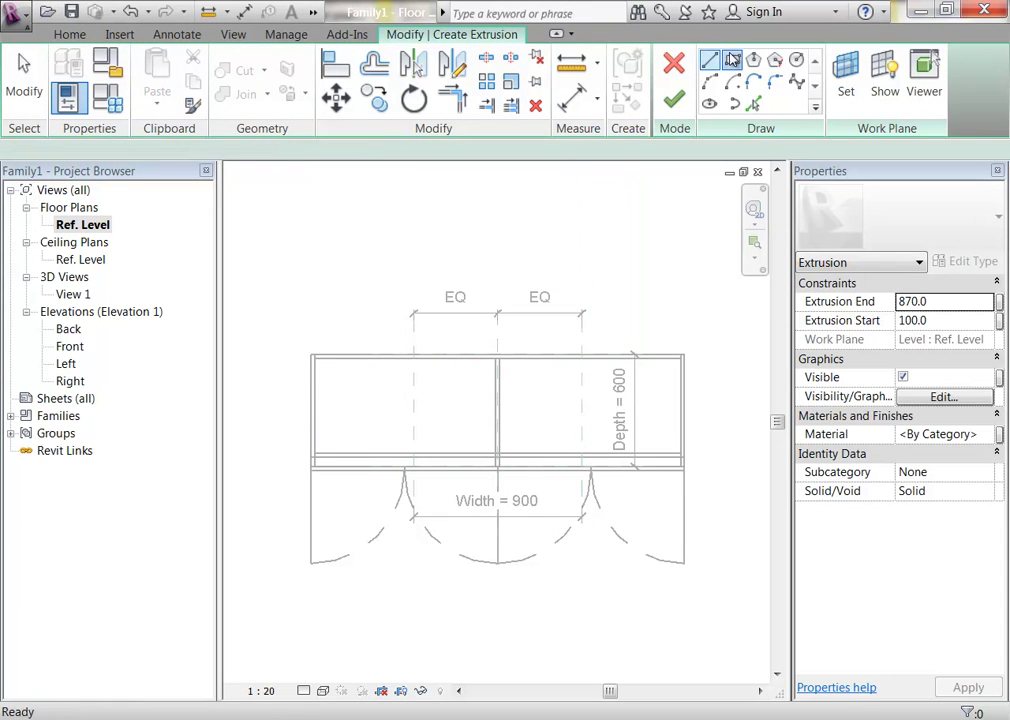
click(312, 355)
click(685, 468)
key(Escape)
key(Escape)
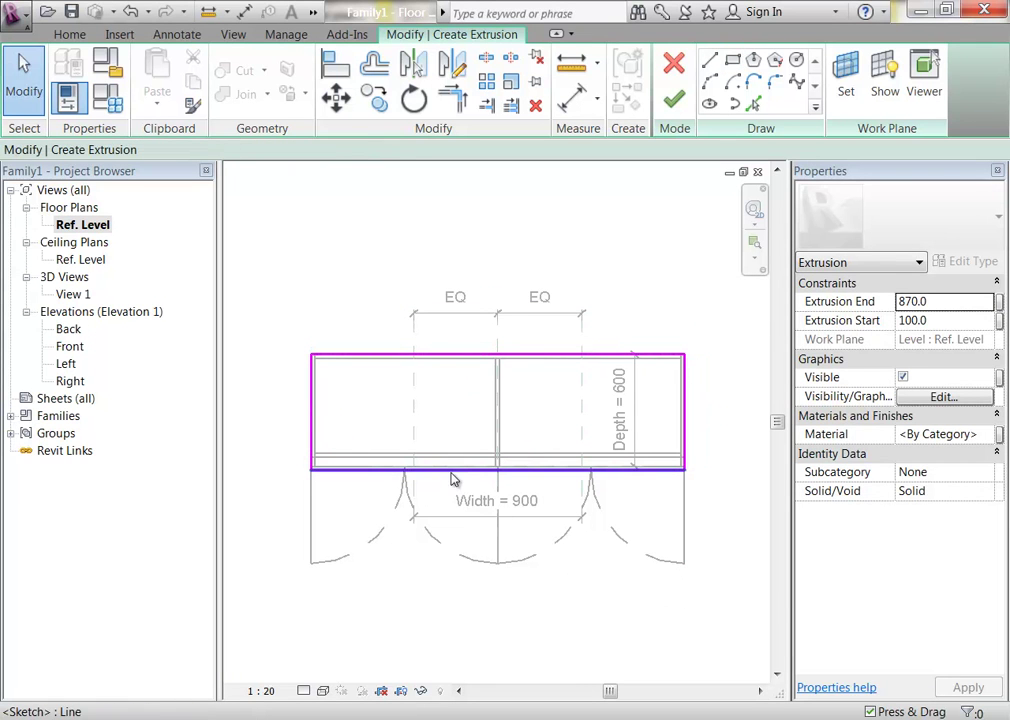
Step: Move the sketch's front edge so that the rectangle is 650 deep
click(451, 476)
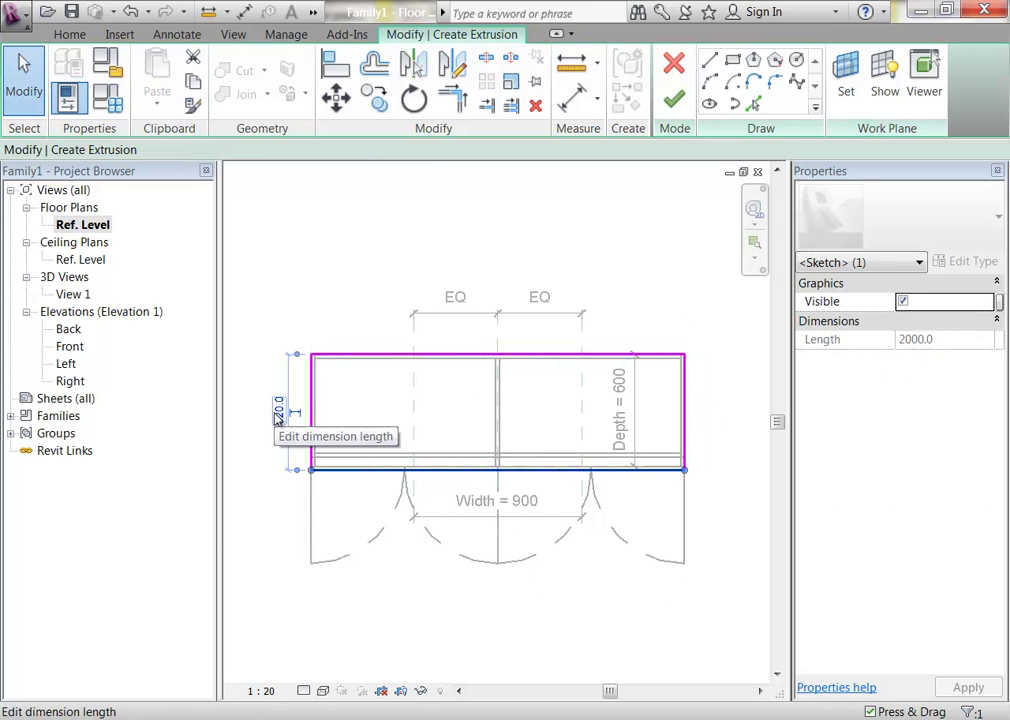
scroll(366, 466, up, 4)
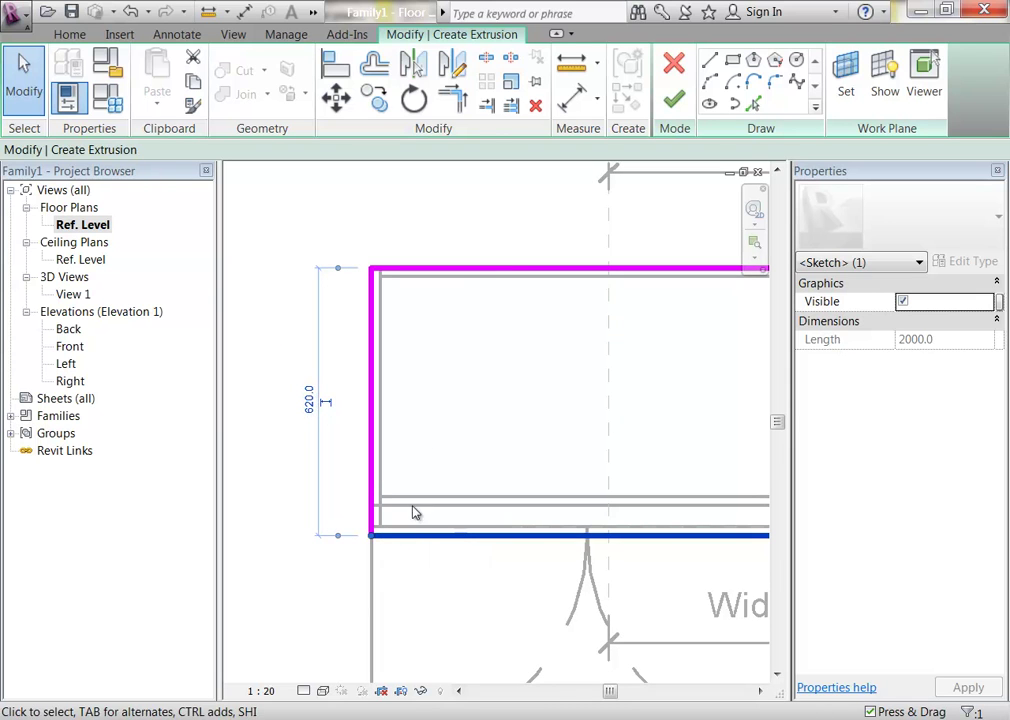
click(309, 402)
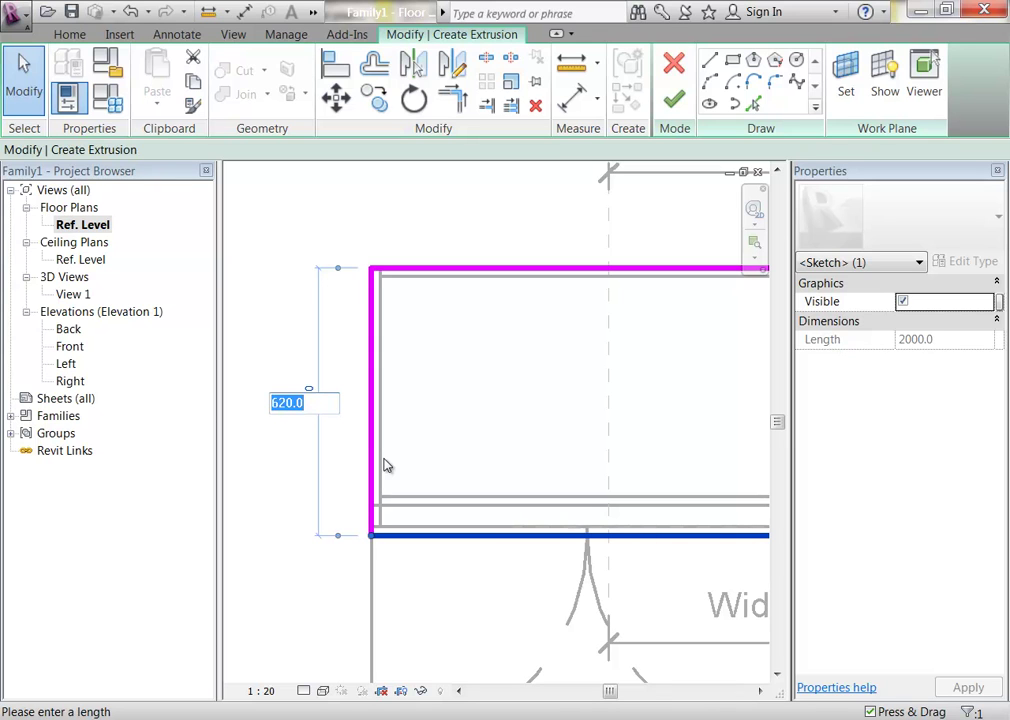
text(650)
key(Return)
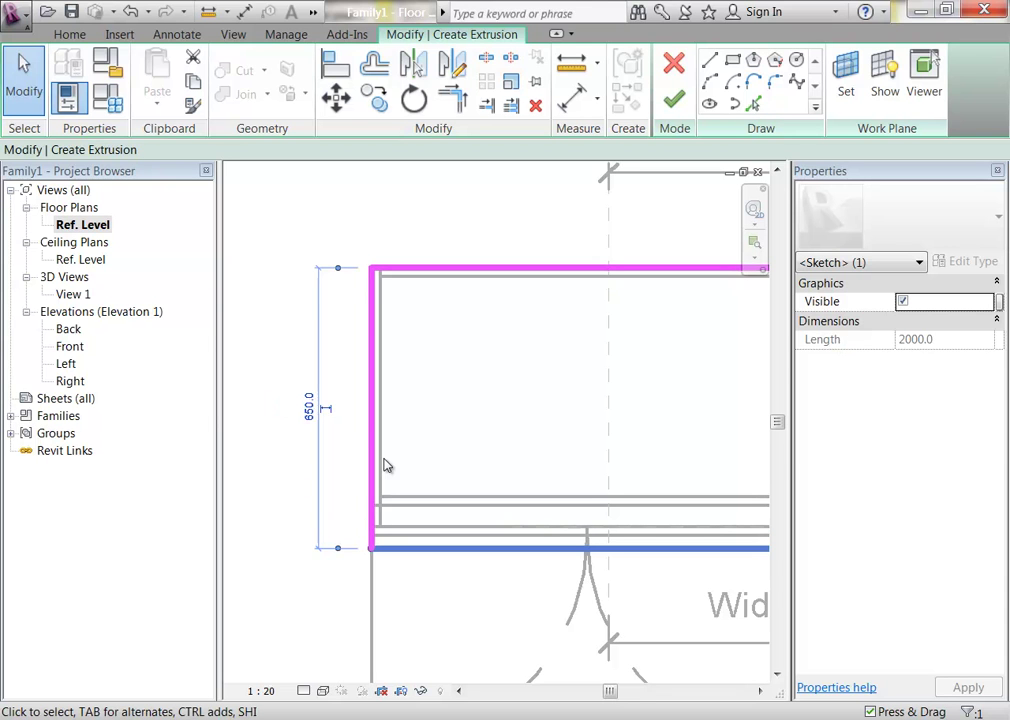
click(478, 361)
scroll(478, 361, down, 2)
mouse_move(478, 361)
middle_down()
mouse_move(480, 407)
mouse_move(428, 415)
middle_up()
scroll(428, 415, down, 1)
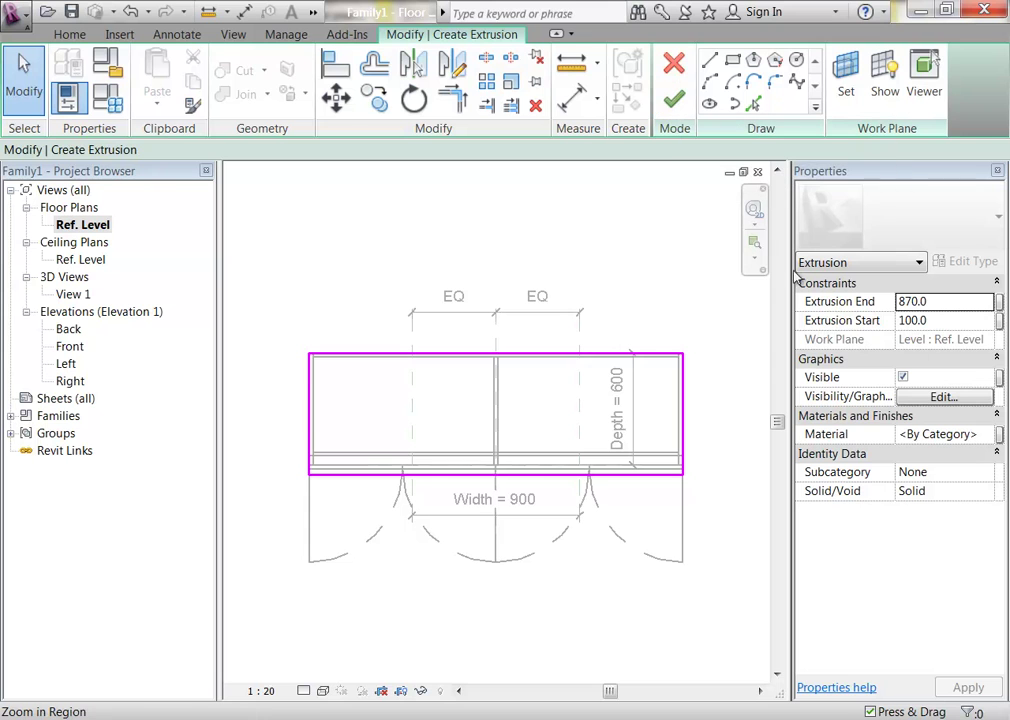
Step: Set the extrusion start to 870 and the extrusion end to 900, and finish the countertop extrusion
click(941, 320)
text(870)
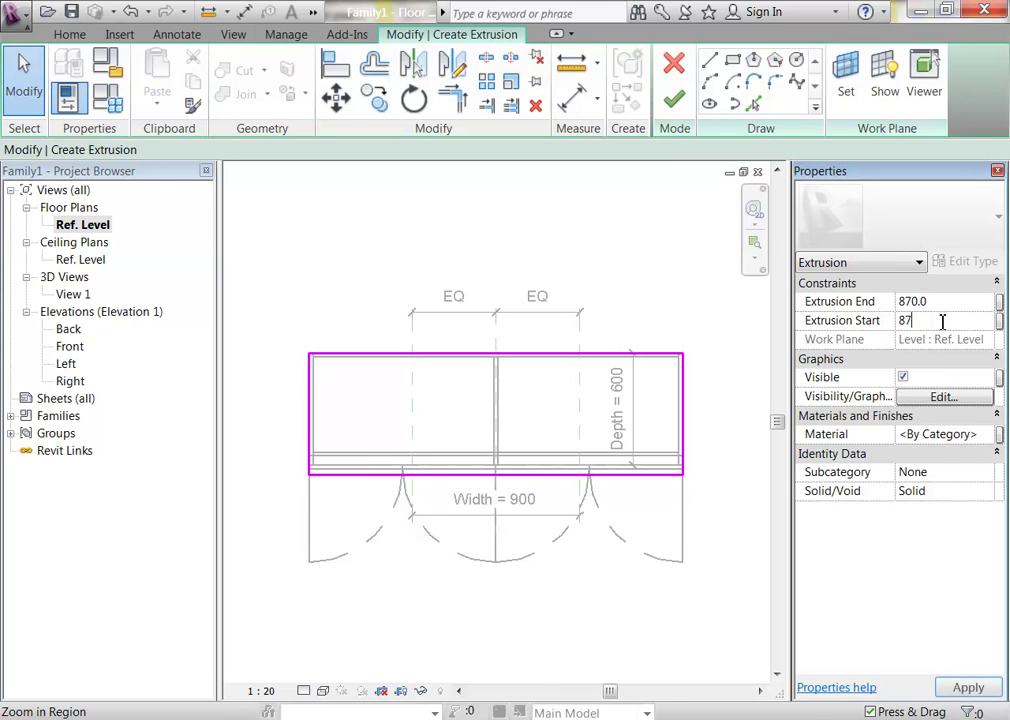
click(953, 302)
text(900)
key(Return)
click(673, 98)
Step: Open the 3D view View 1 and examine the countertop's overhang at the front corner
double_click(74, 294)
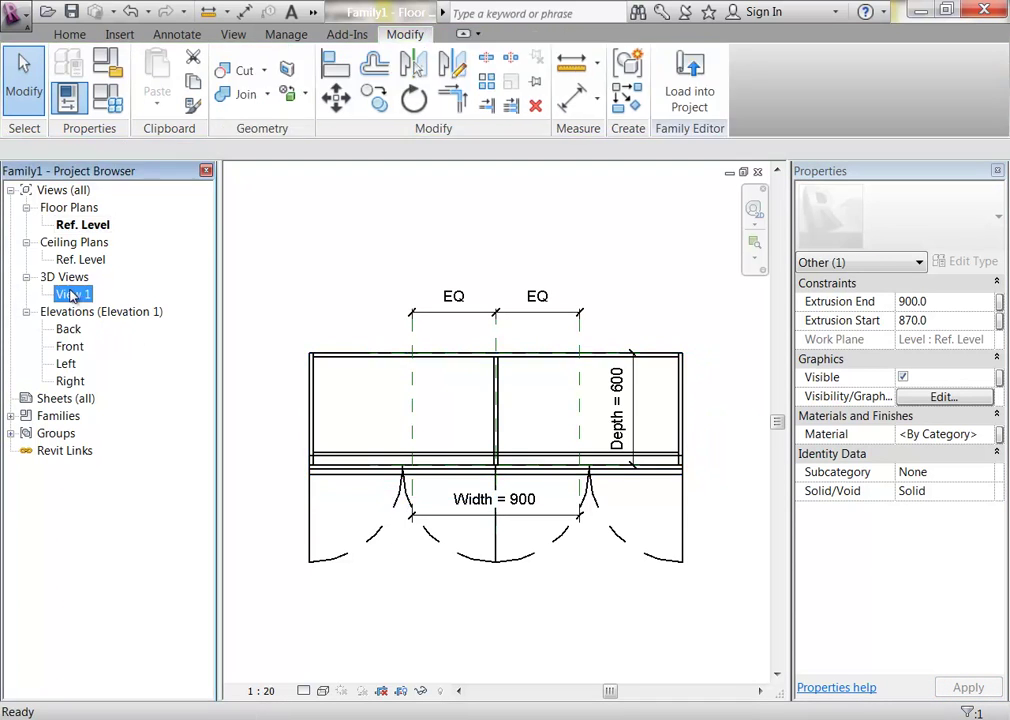
click(363, 553)
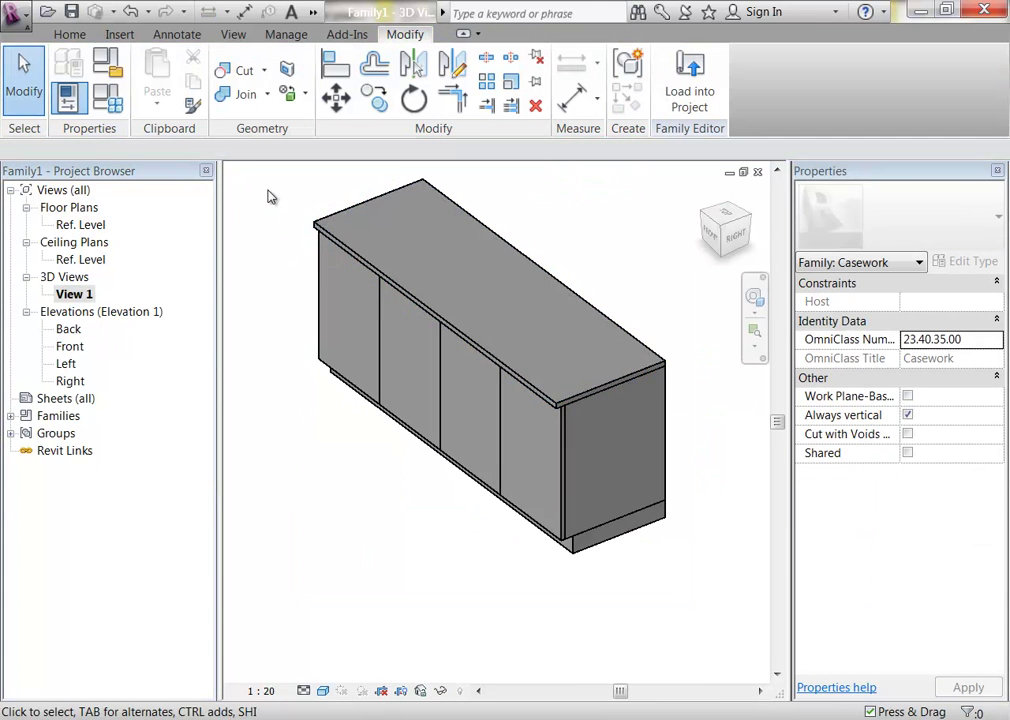
scroll(298, 207, up, 4)
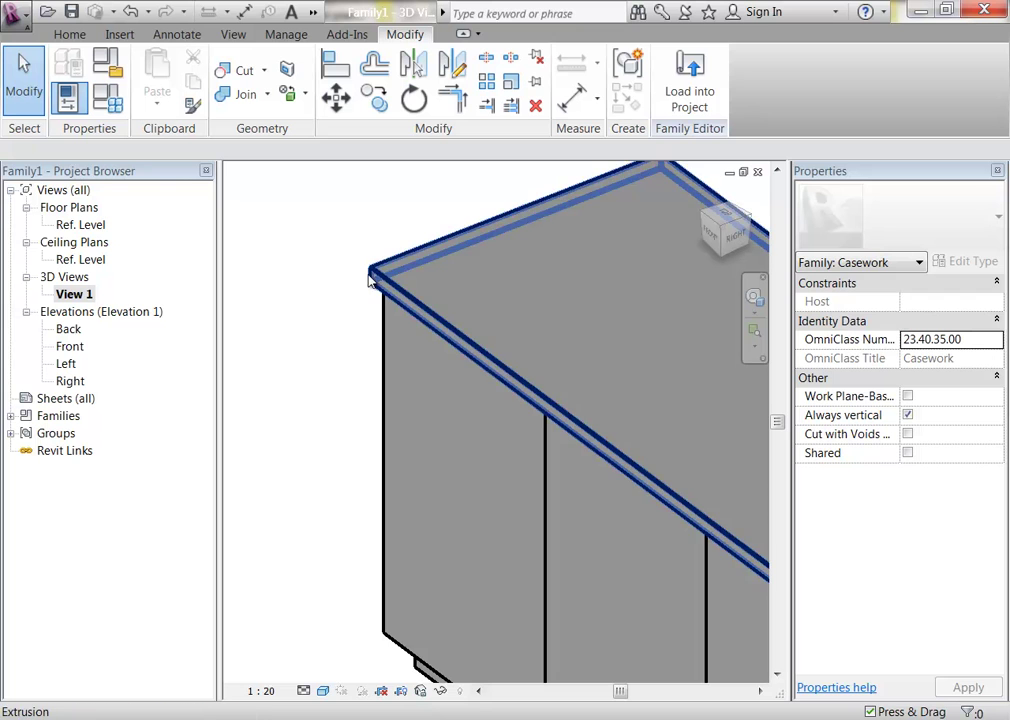
scroll(378, 240, up, 2)
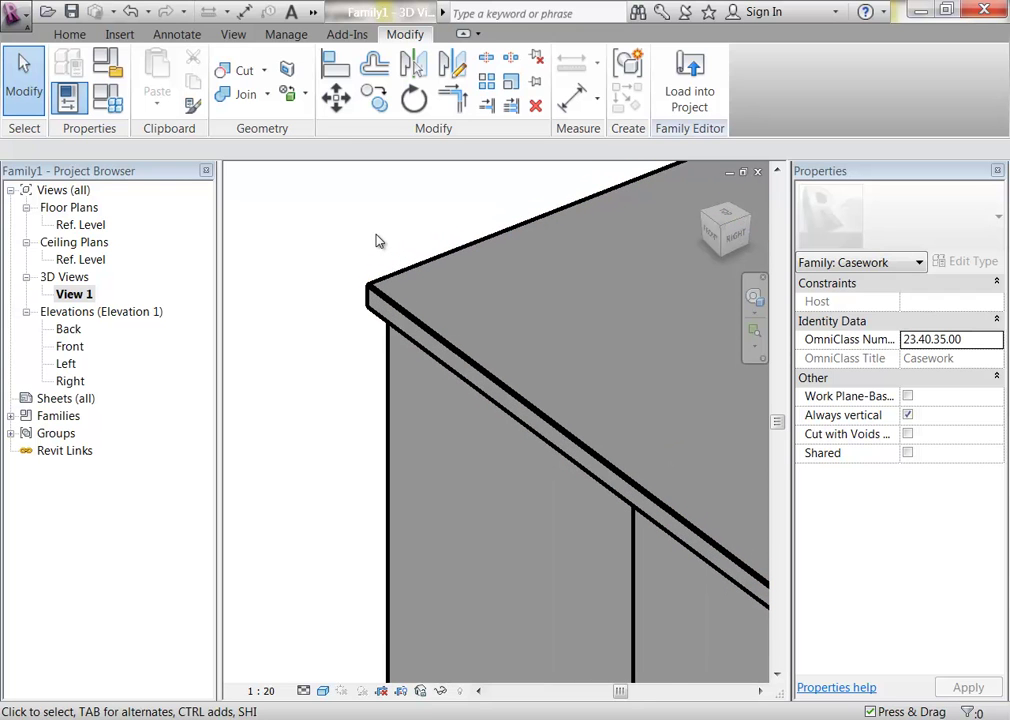
scroll(378, 240, up, 1)
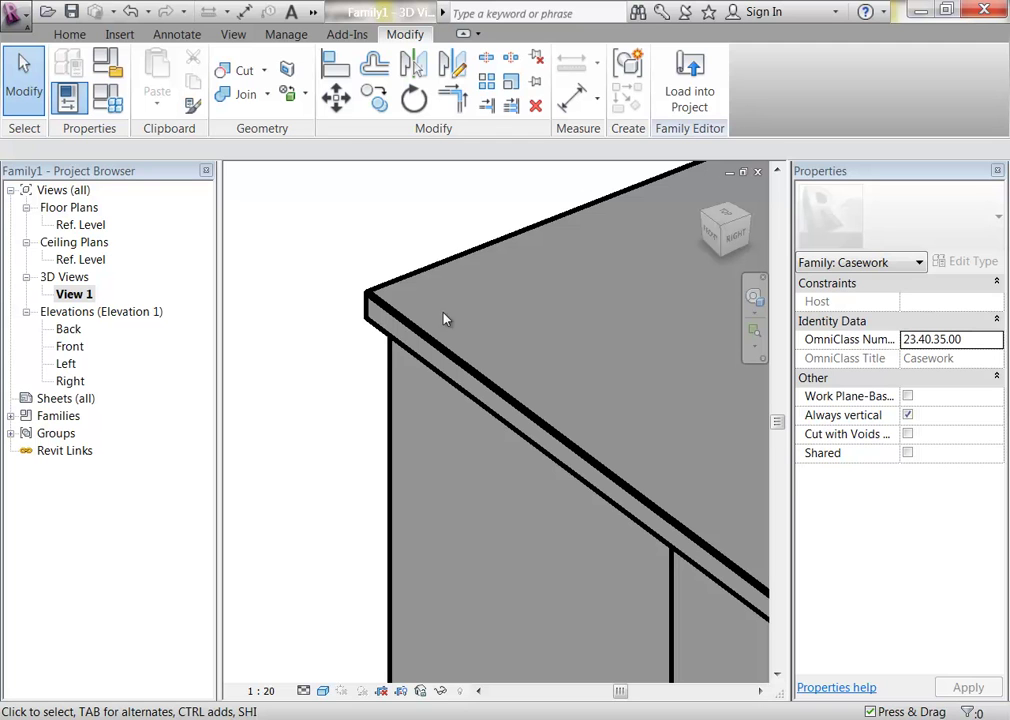
Step: Select the countertop extrusion and open the Left elevation
click(362, 300)
click(362, 300)
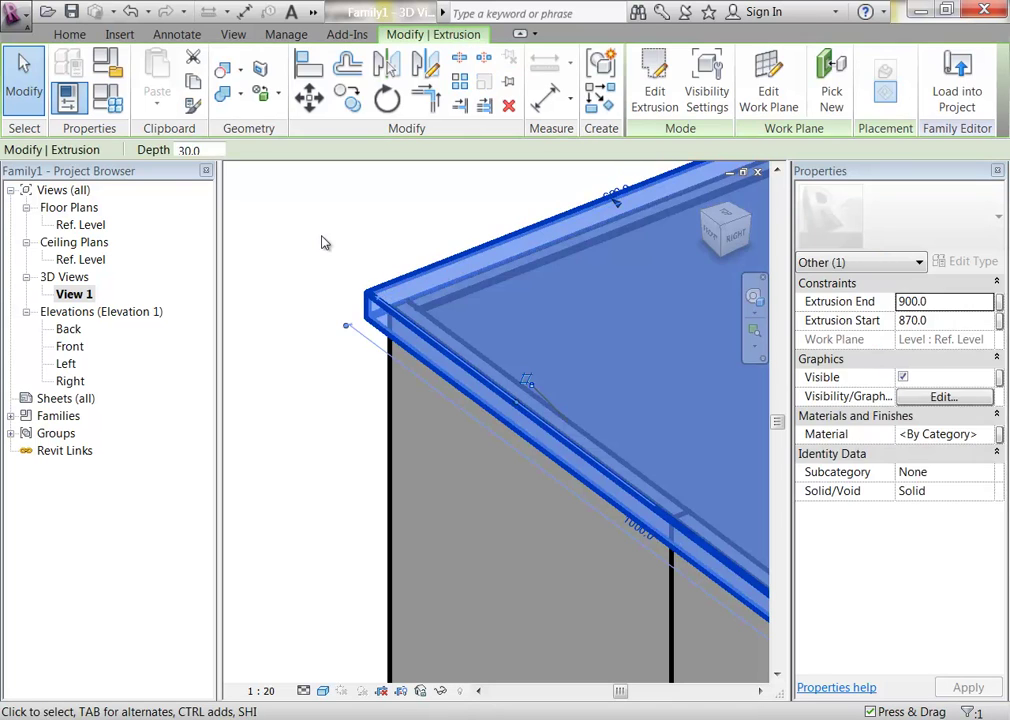
double_click(68, 365)
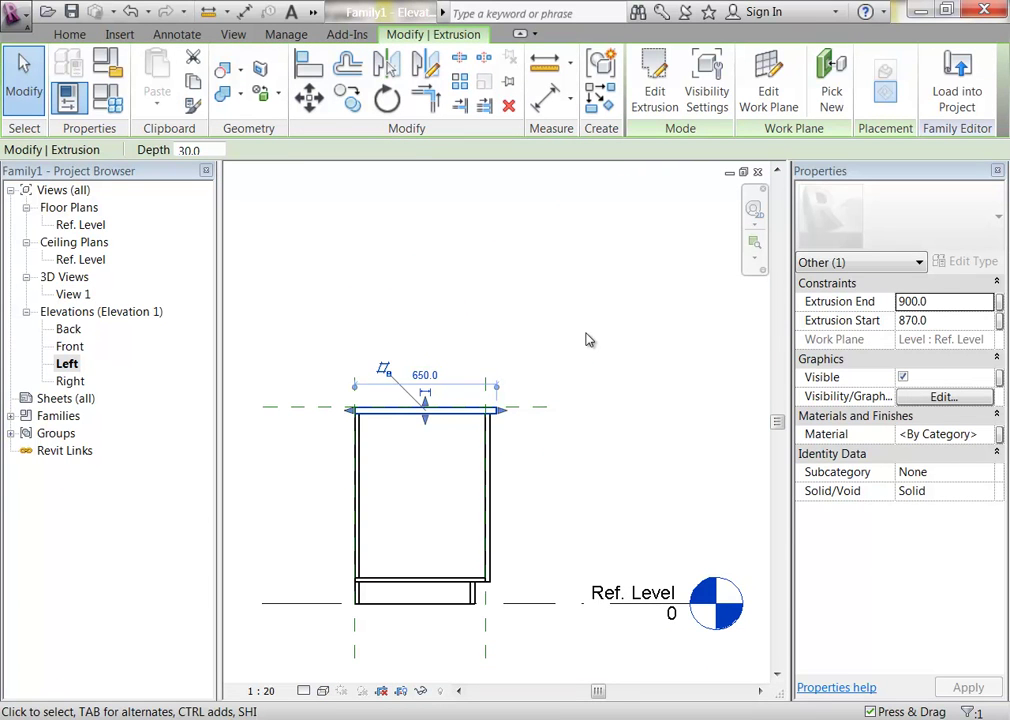
Step: Start a new solid extrusion and draw a 30 long vertical line along the front end face of the countertop
scroll(510, 382, up, 4)
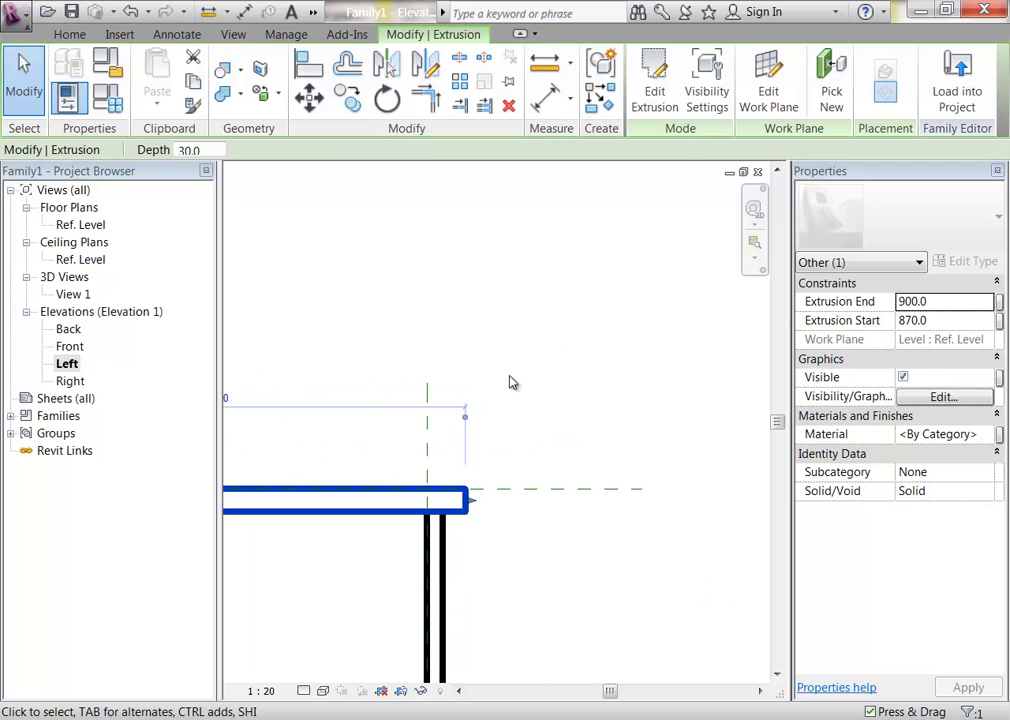
click(510, 382)
middle_drag(511, 381, 588, 329)
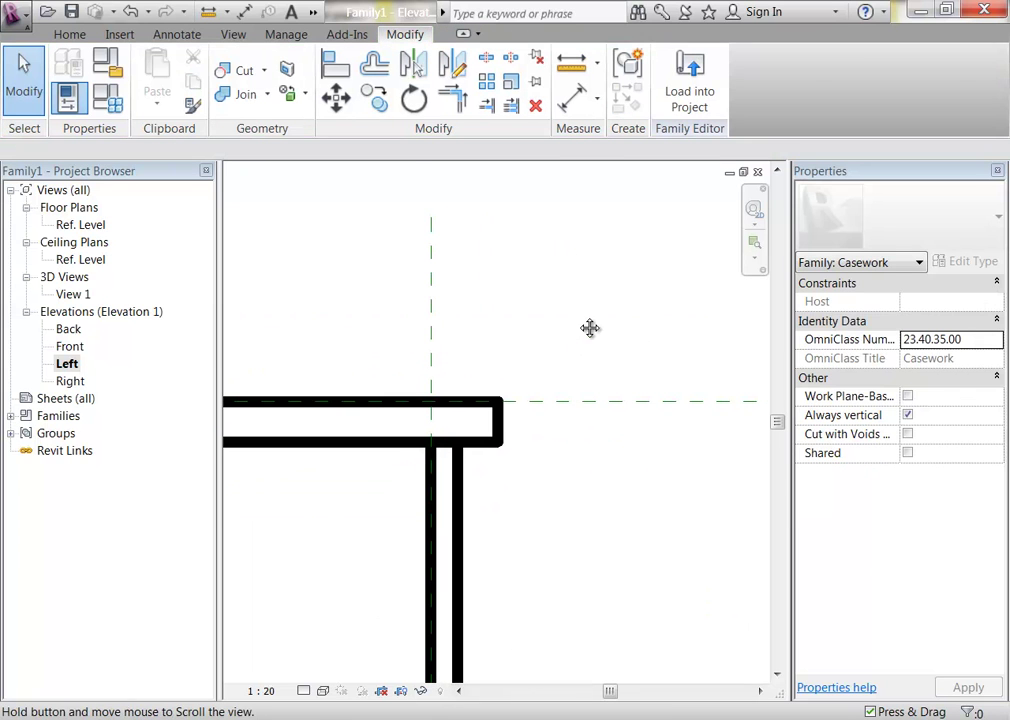
click(68, 34)
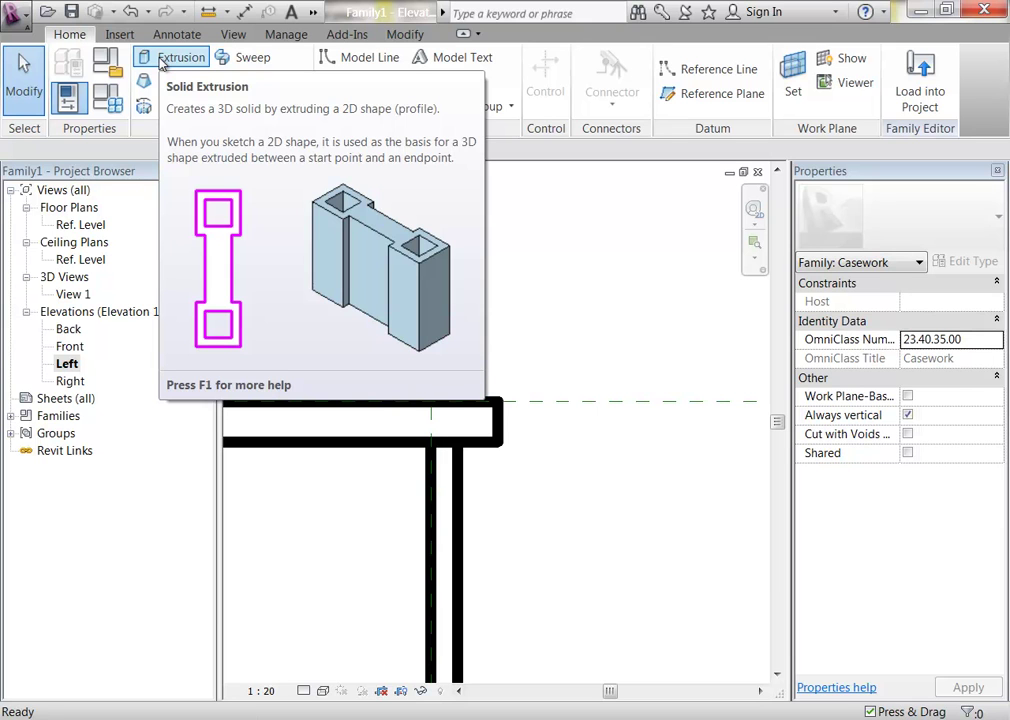
click(162, 63)
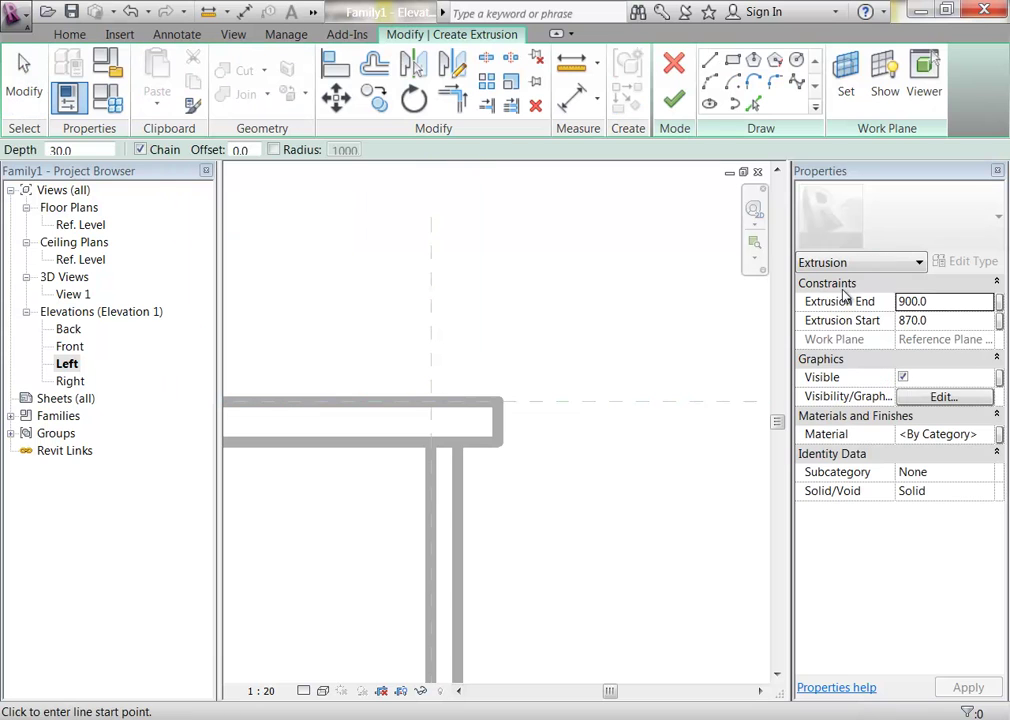
click(497, 402)
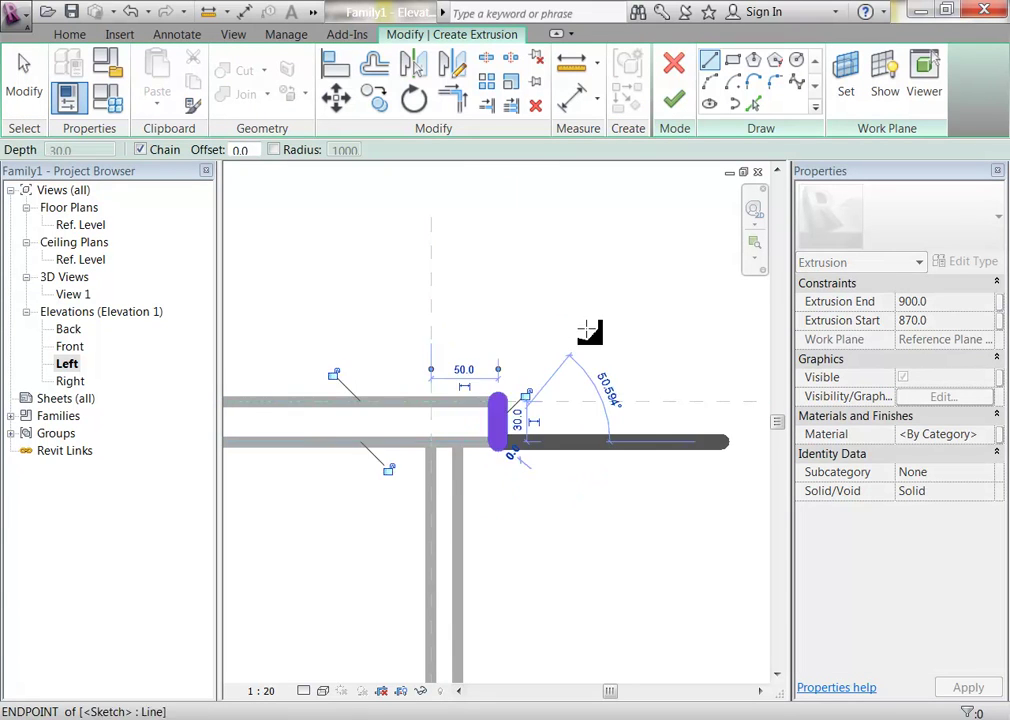
Step: Close the profile with a semicircular arc bulging forward from the countertop's front face and finish the extrusion
click(712, 82)
scroll(525, 445, up, 5)
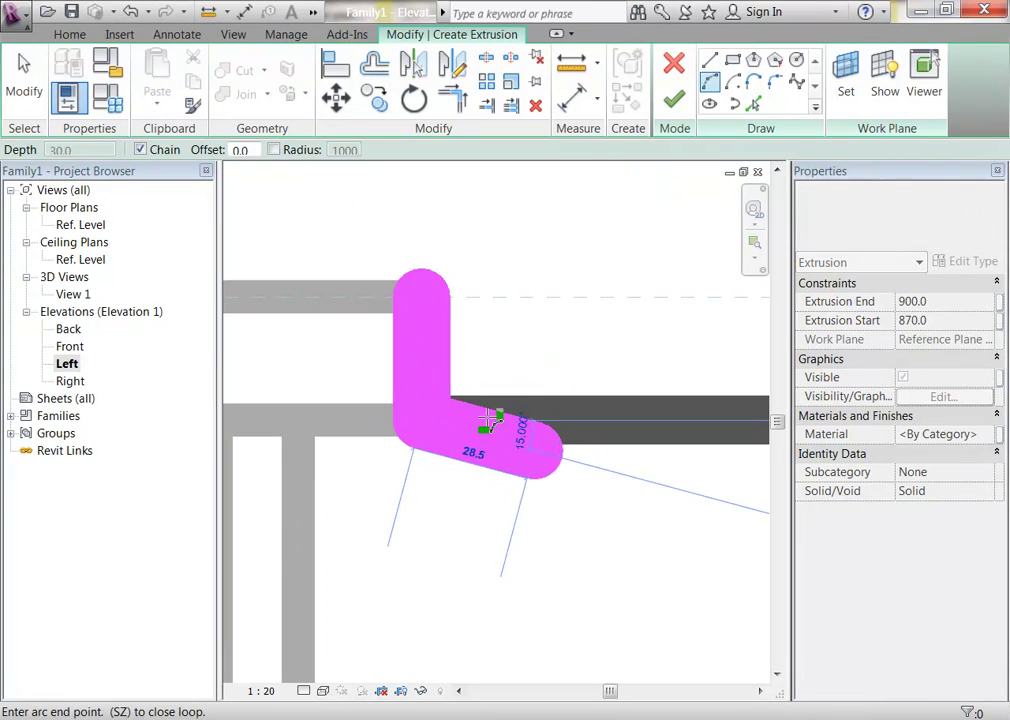
click(424, 302)
click(491, 339)
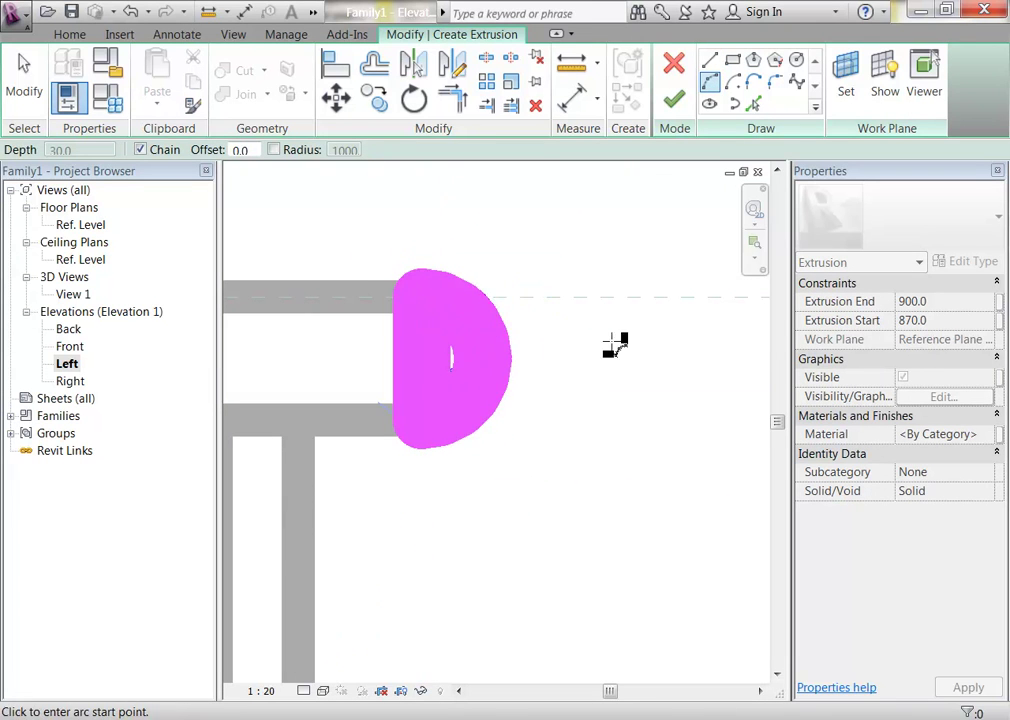
click(673, 98)
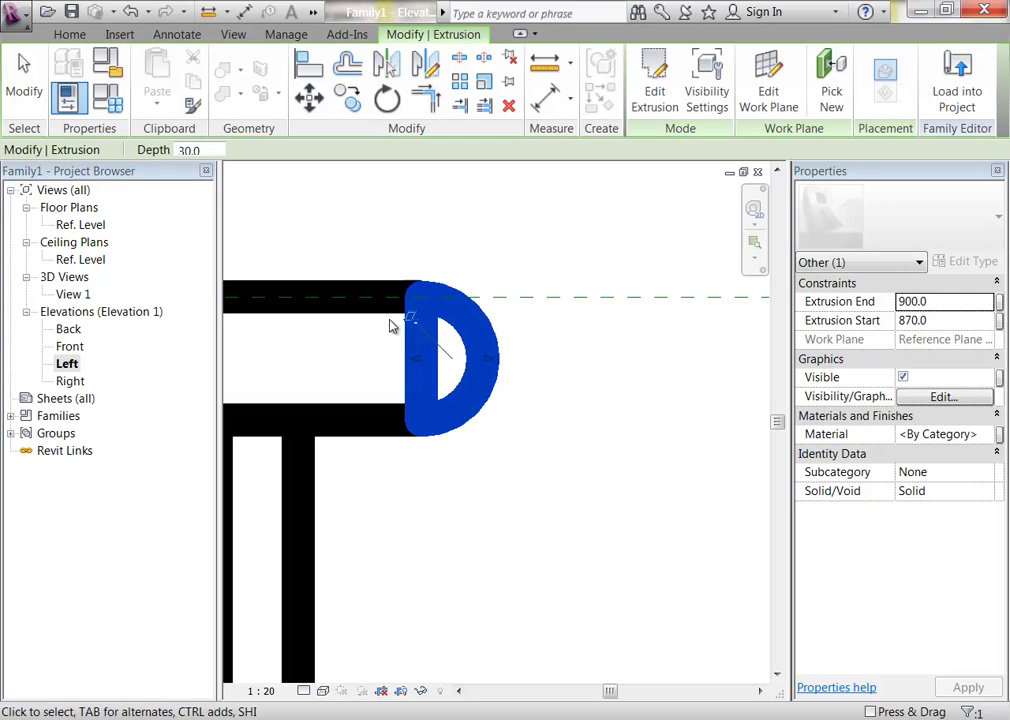
Step: Open the 3D view View 1 and stretch the half-round nosing to the countertop's near corner, with an extrusion end of 1000
double_click(73, 294)
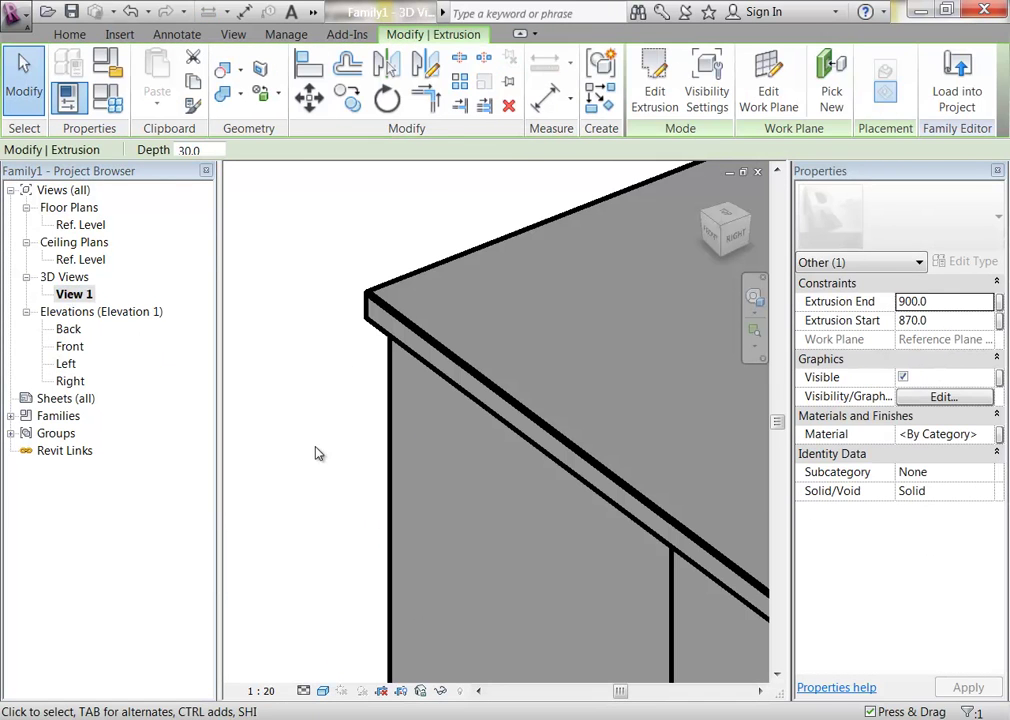
click(307, 448)
scroll(334, 293, down, 5)
scroll(514, 448, up, 6)
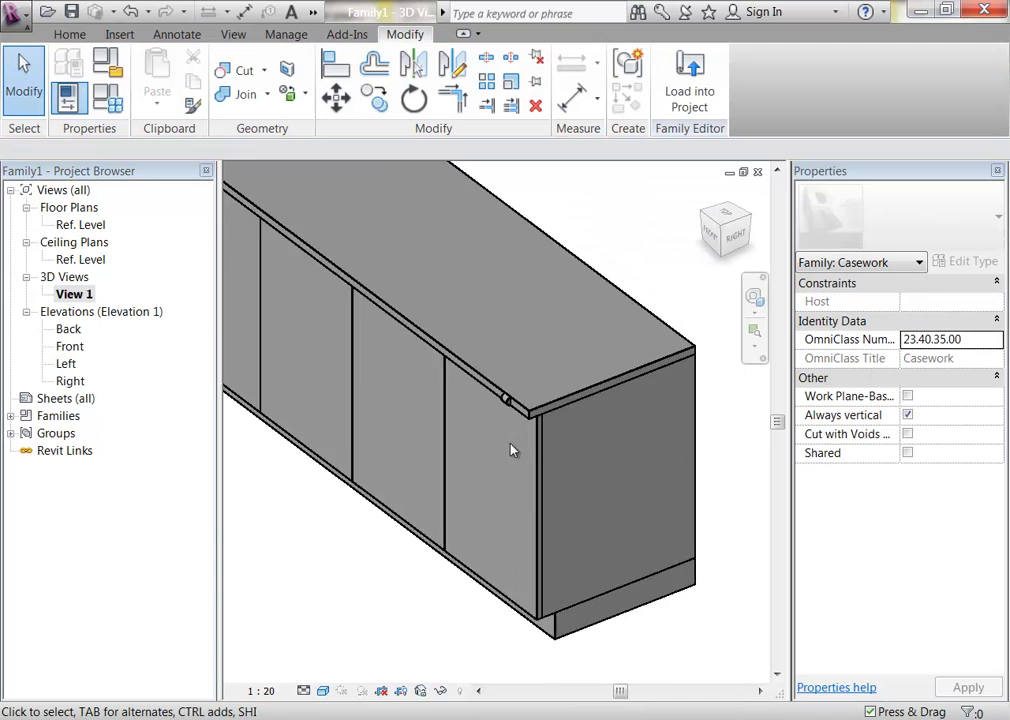
scroll(470, 400, up, 4)
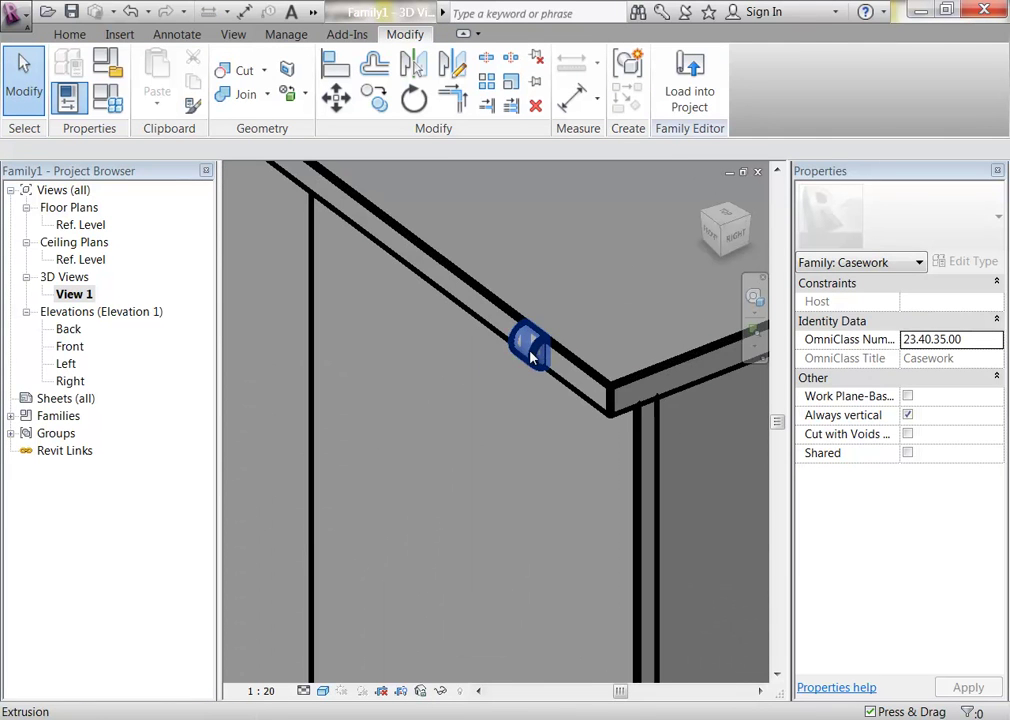
click(532, 343)
scroll(525, 345, up, 2)
drag(514, 350, 627, 433)
scroll(347, 311, down, 3)
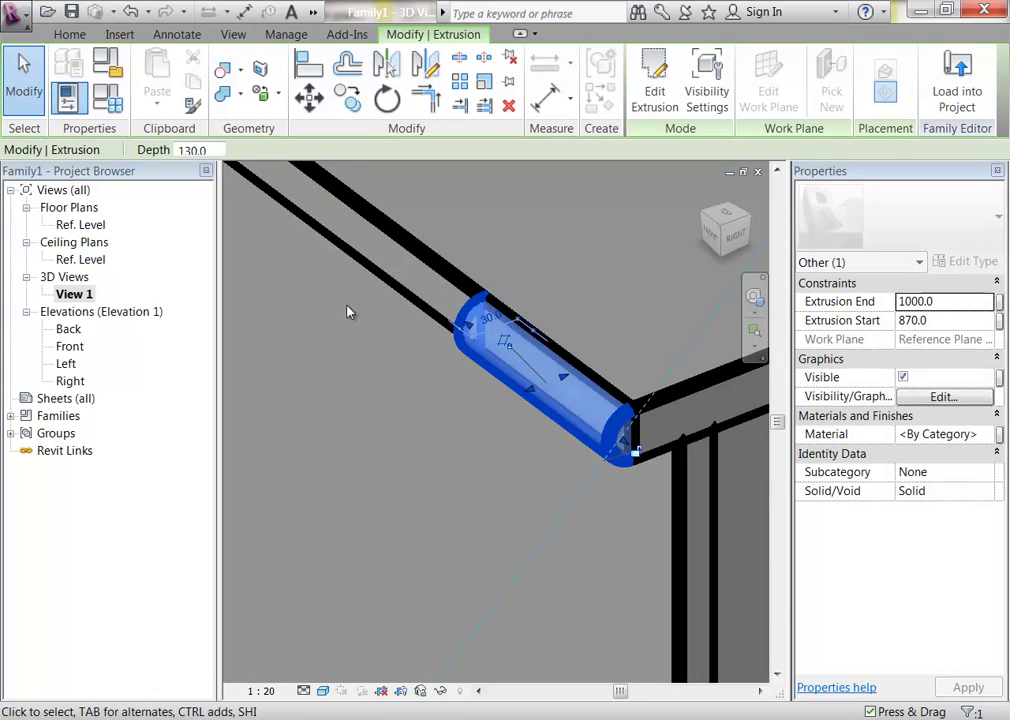
Step: Stretch the other end of the half-round nosing to the countertop's far front corner so it spans the full front edge
middle_drag(347, 311, 534, 525)
scroll(579, 523, up, 3)
drag(598, 533, 440, 366)
scroll(401, 354, down, 4)
scroll(476, 500, up, 4)
click(383, 277)
scroll(383, 277, down, 5)
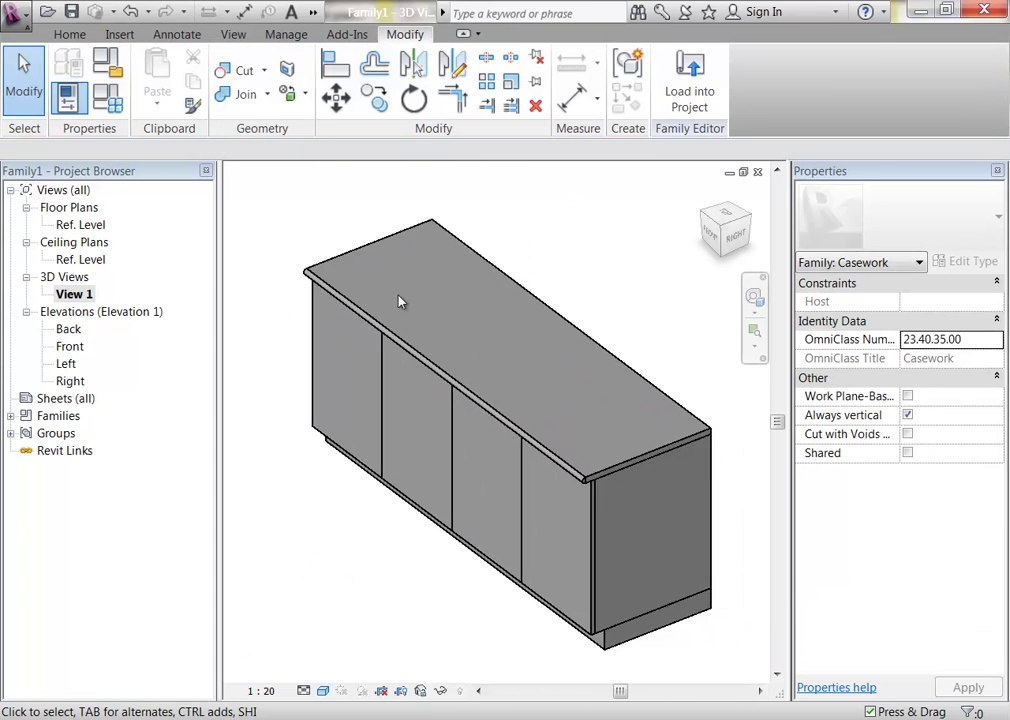
Step: Join the countertop and the half-round nosing with Join Geometry and examine the rounded front corner
scroll(398, 301, up, 2)
middle_drag(398, 301, 527, 440)
scroll(322, 320, up, 6)
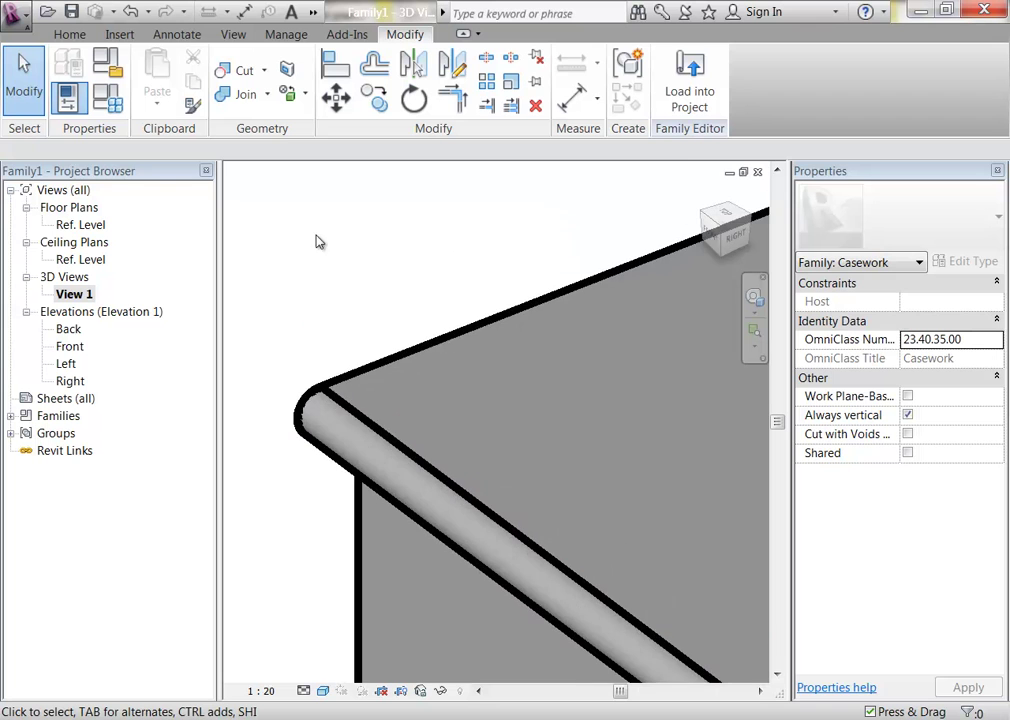
click(240, 94)
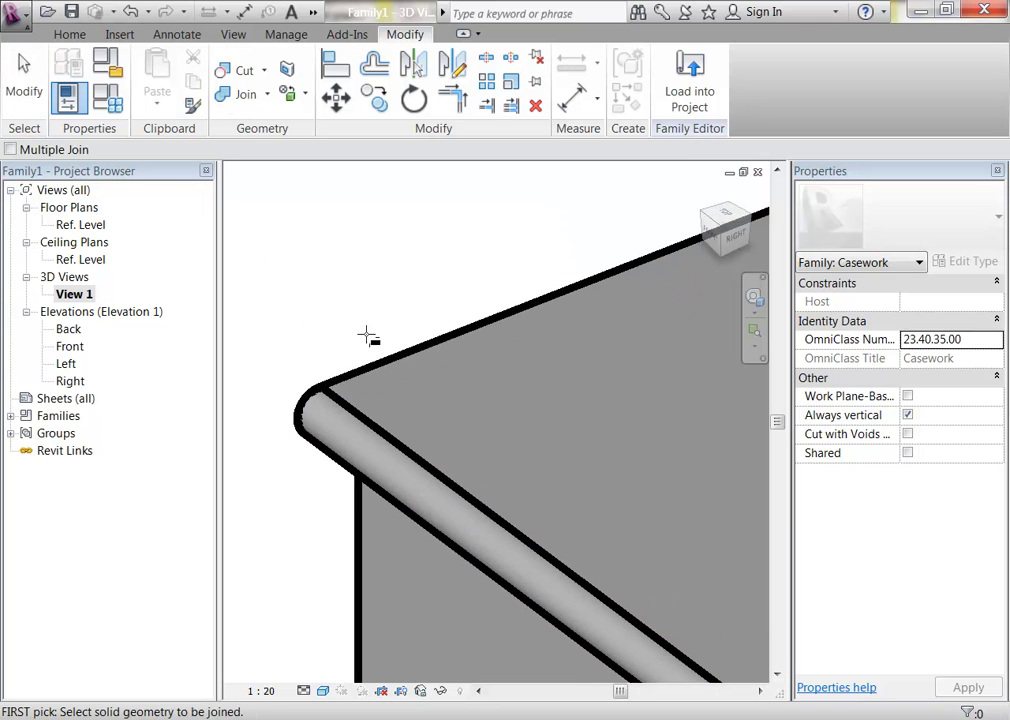
click(316, 374)
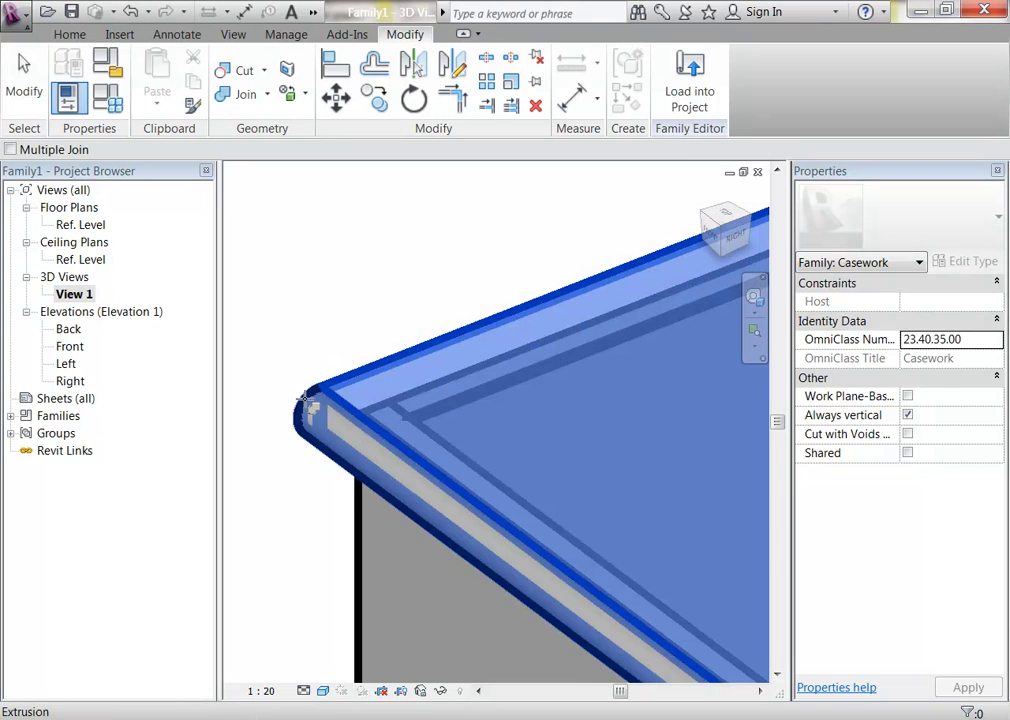
click(309, 412)
right_click(284, 298)
click(309, 288)
right_click(291, 280)
click(316, 288)
scroll(334, 298, down, 2)
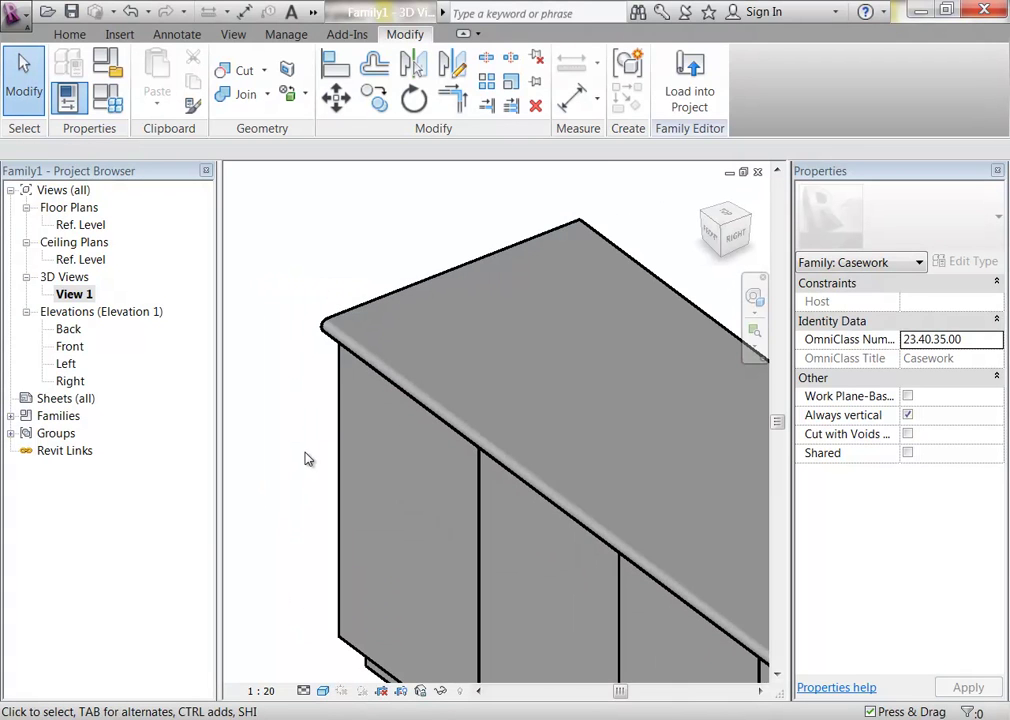
scroll(432, 327, up, 3)
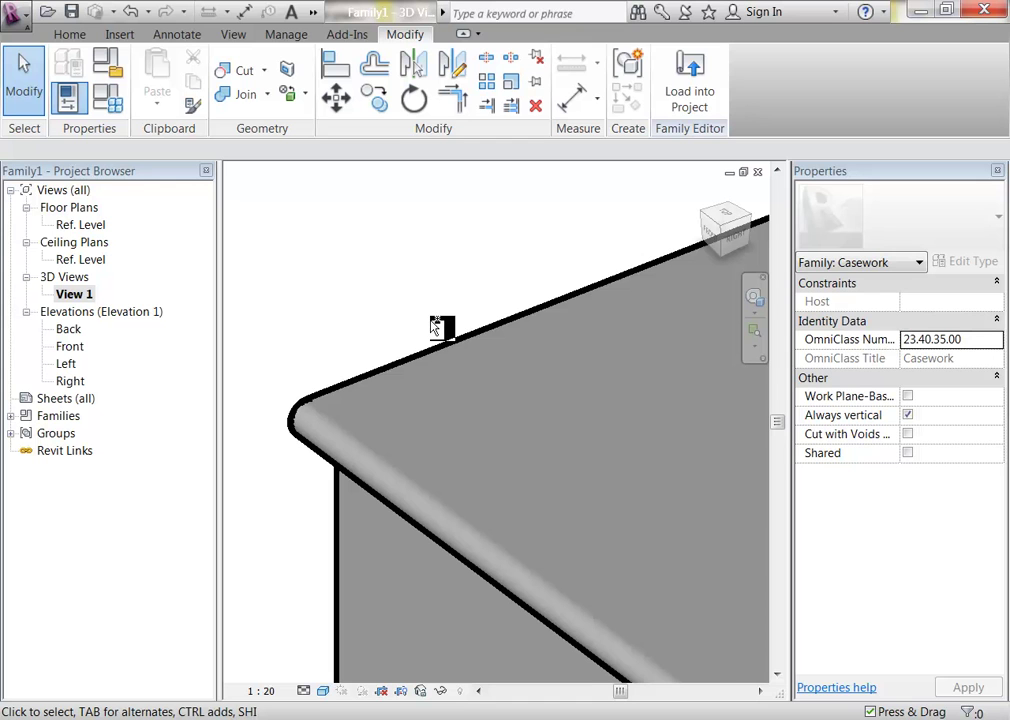
Step: Undo the join, the stretching of the nosing and the half-round extrusion itself
shift+middle_drag(436, 327, 436, 327)
scroll(436, 327, down, 3)
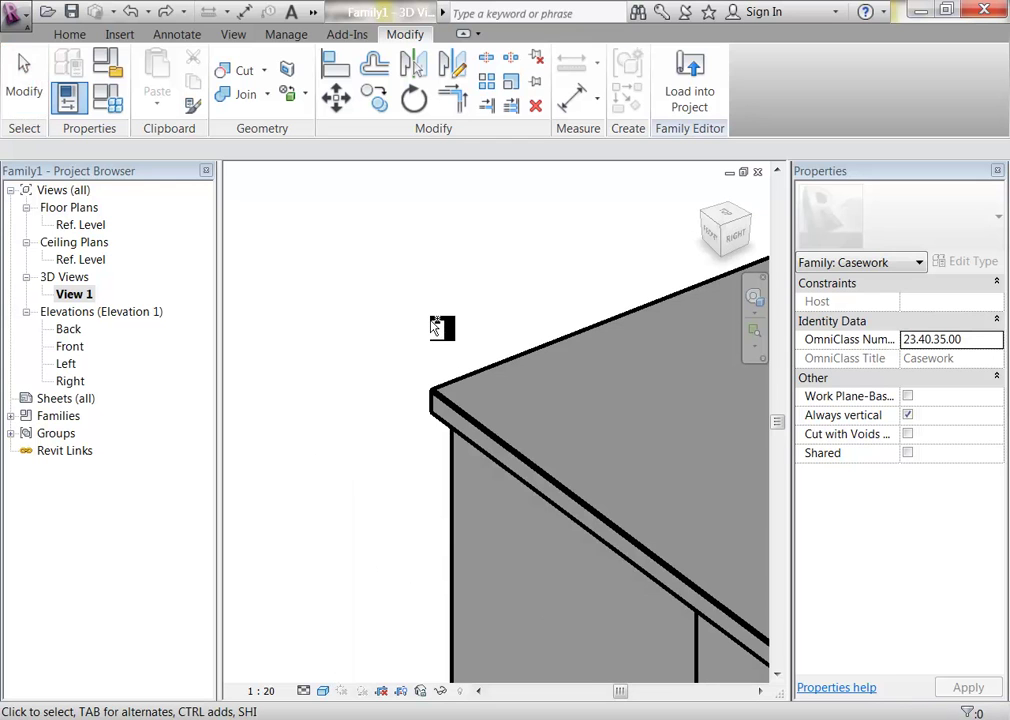
scroll(433, 327, down, 5)
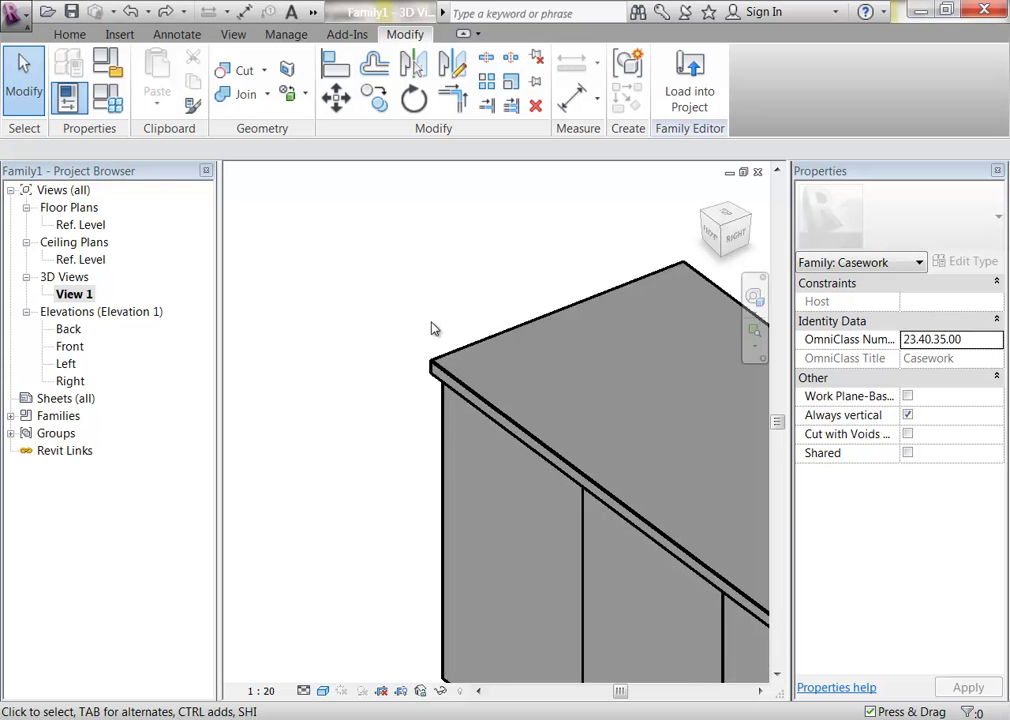
scroll(649, 489, up, 4)
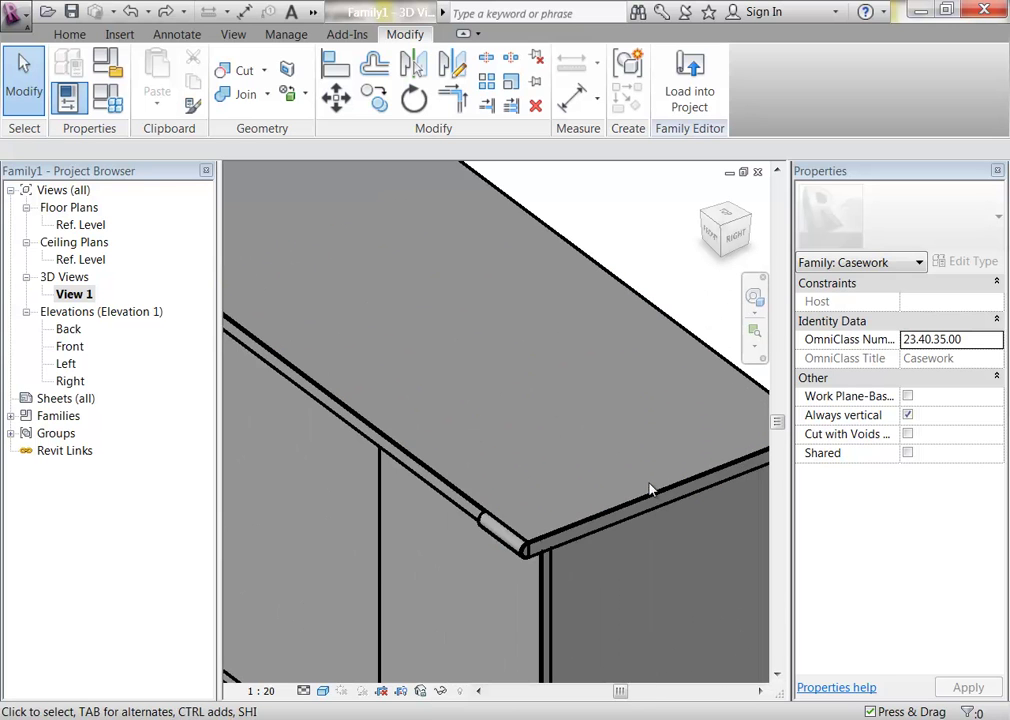
click(520, 548)
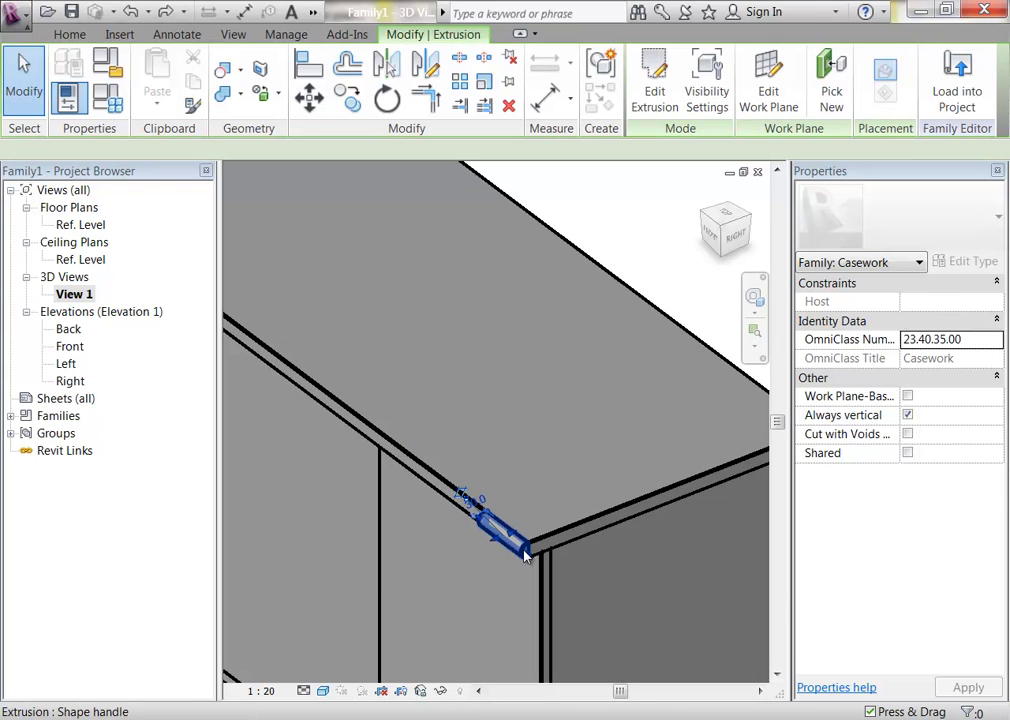
key(Escape)
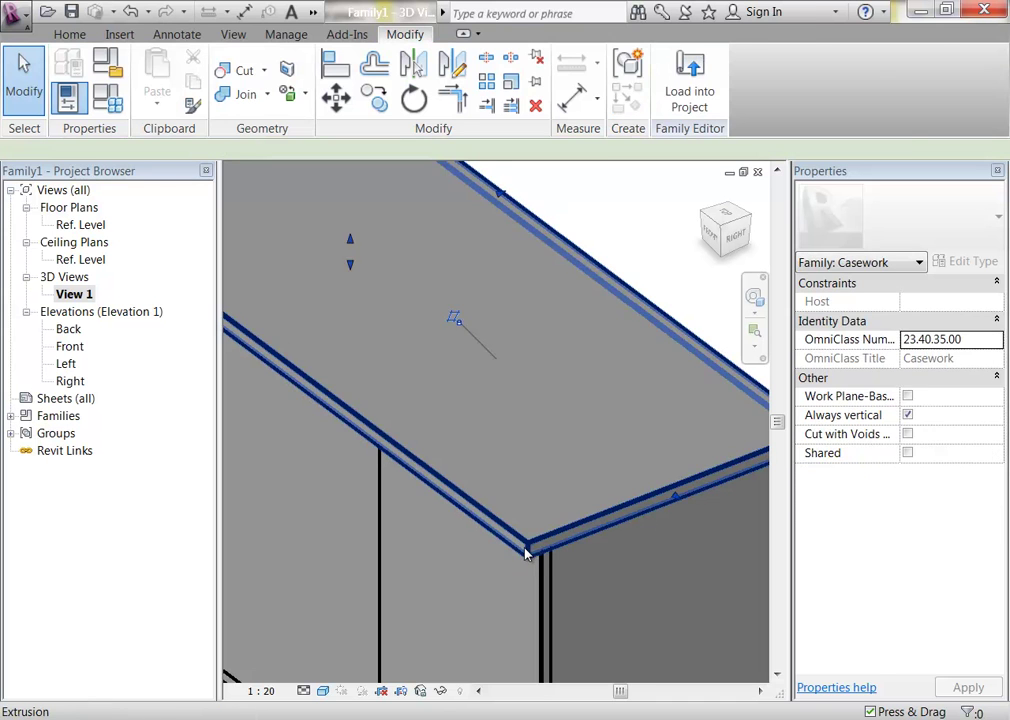
Step: Select the countertop extrusion, open the Ref. Level floor plan and open the countertop's sketch for editing
click(525, 550)
double_click(80, 224)
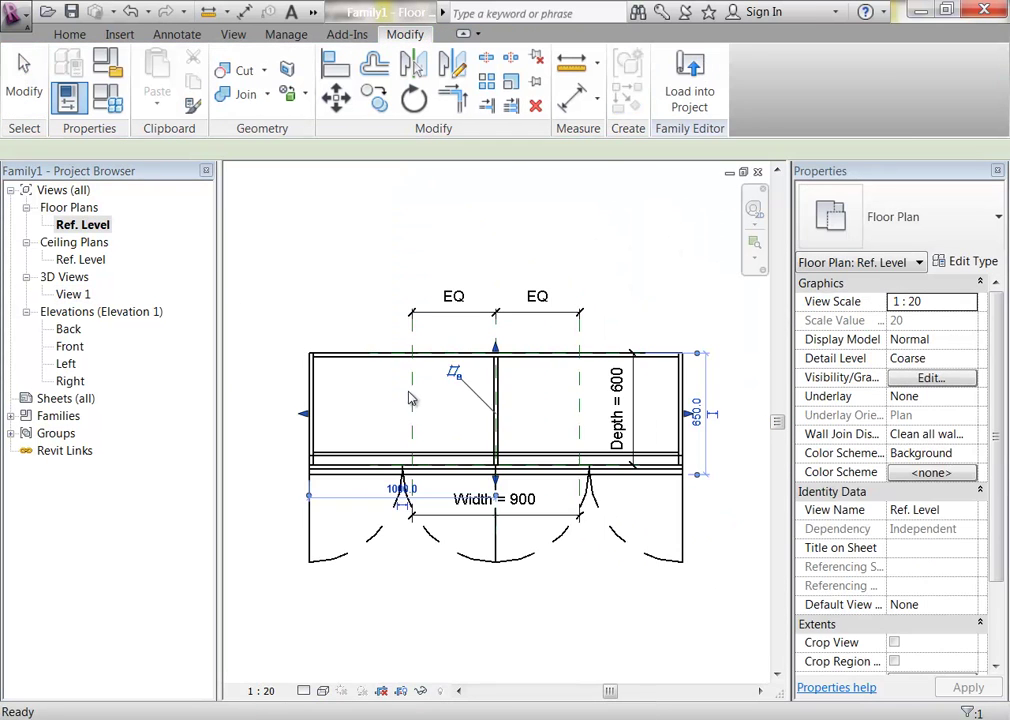
scroll(358, 440, up, 3)
scroll(357, 457, up, 4)
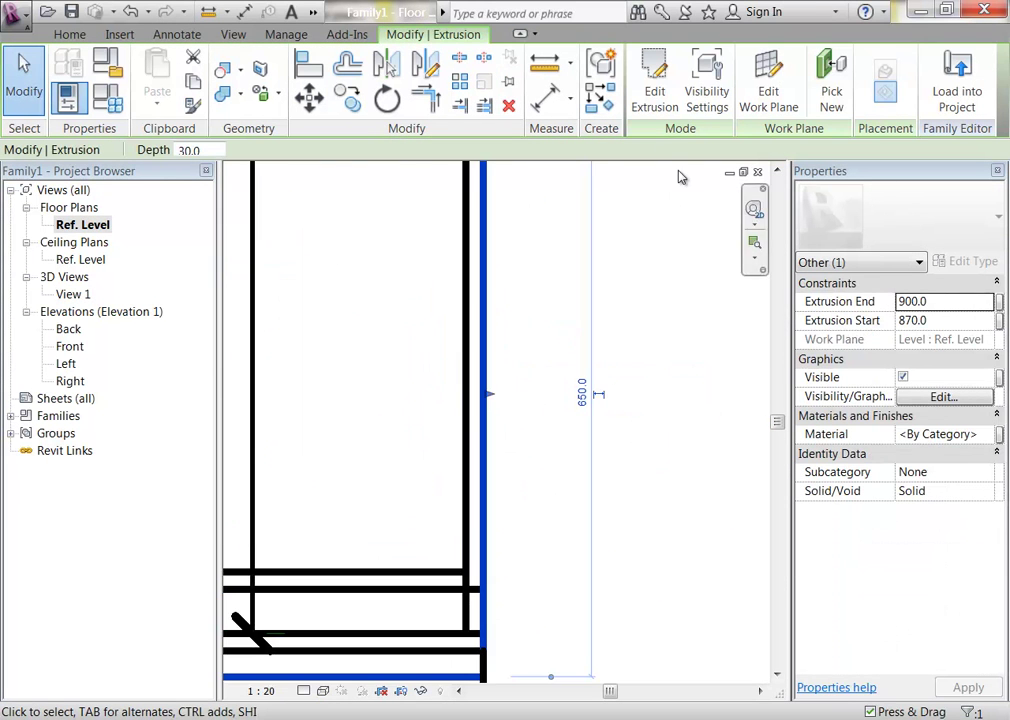
click(658, 98)
click(481, 462)
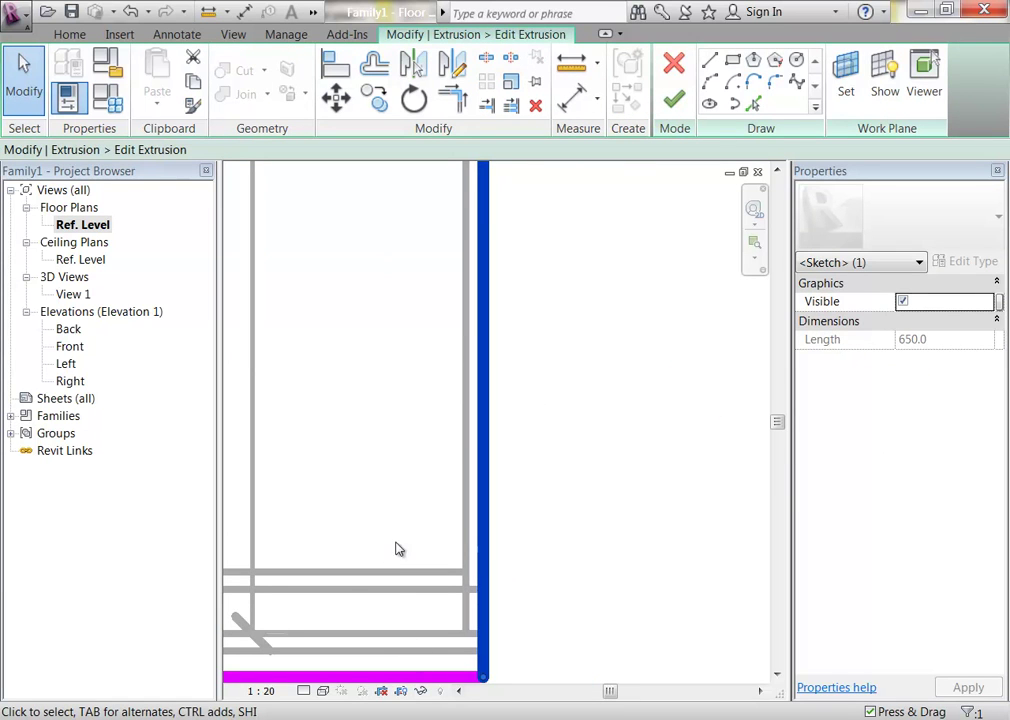
middle_drag(359, 607, 482, 435)
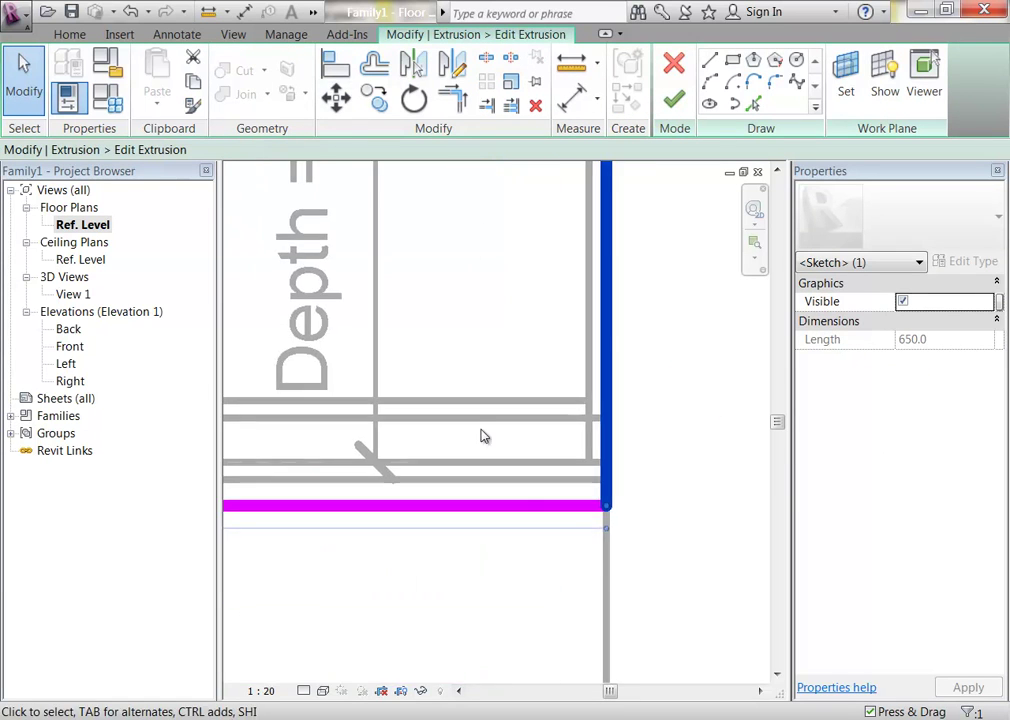
click(487, 293)
Step: Measure the countertop's front overhang from the door face to the sketch's front edge
click(568, 64)
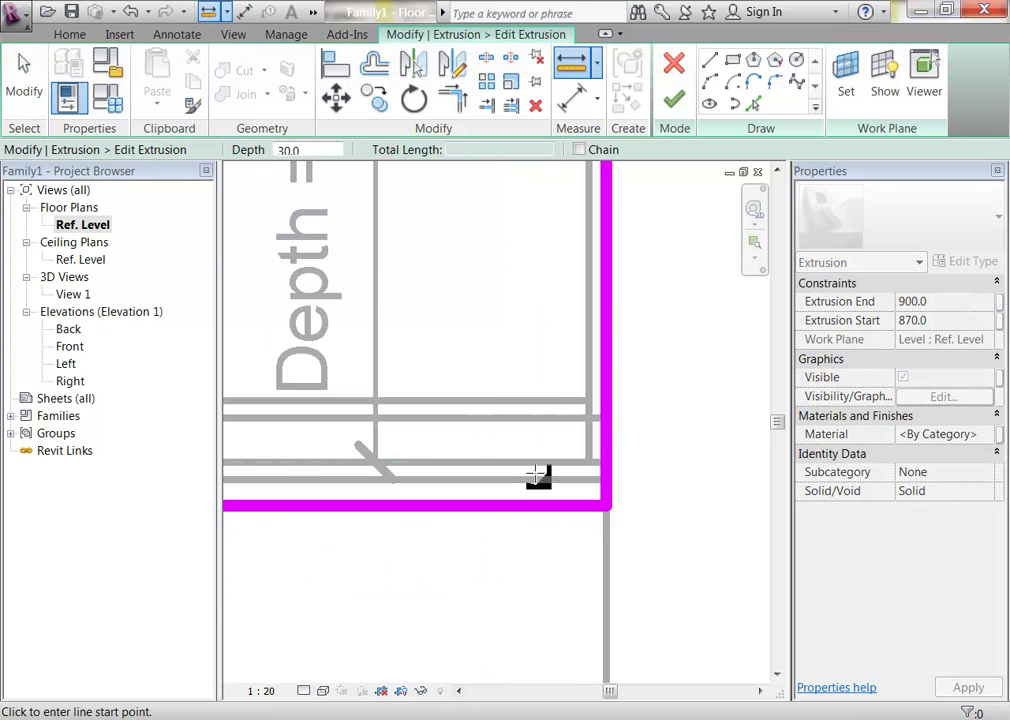
click(542, 478)
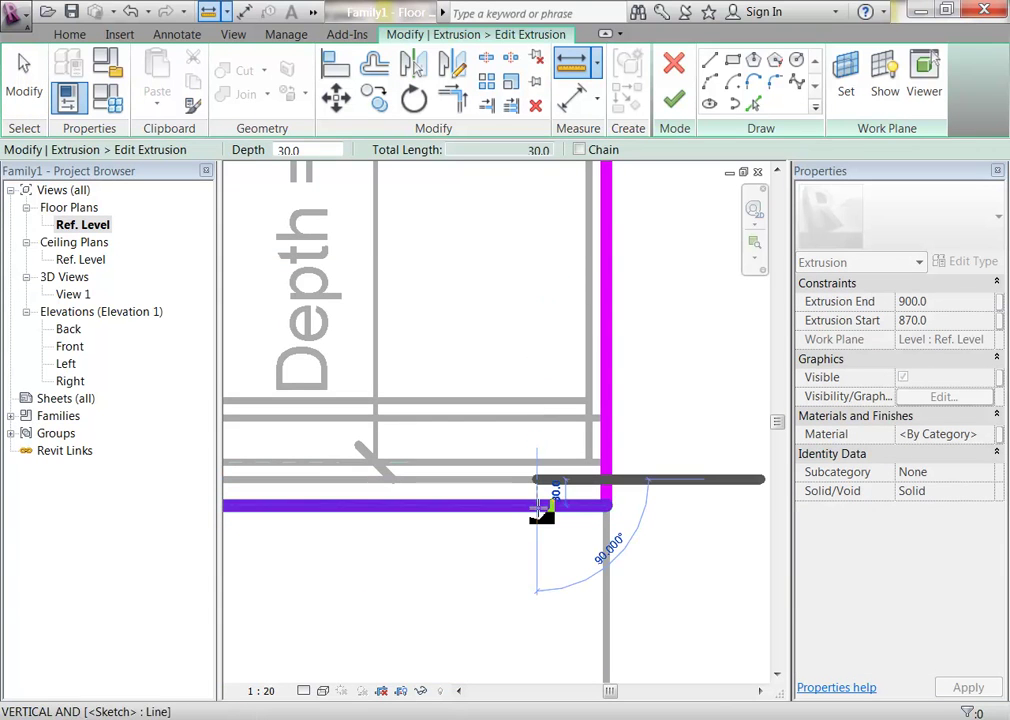
click(541, 516)
middle_drag(634, 385, 543, 445)
key(Escape)
Step: Move the right end edge of the countertop sketch outward by 30
click(518, 445)
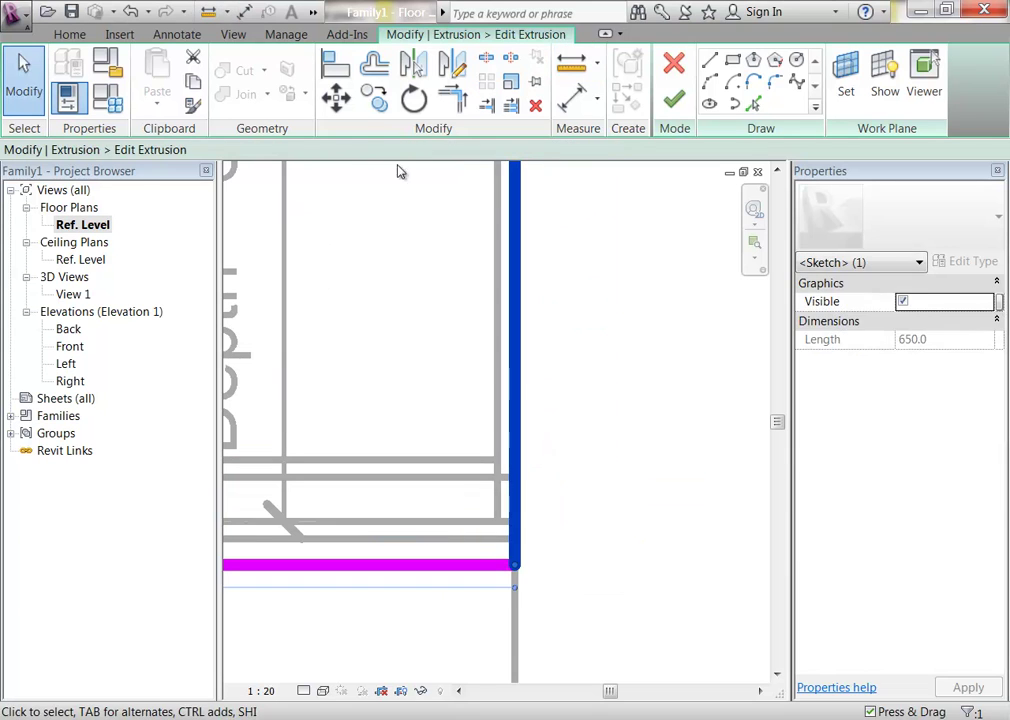
click(345, 108)
click(350, 293)
text(3)
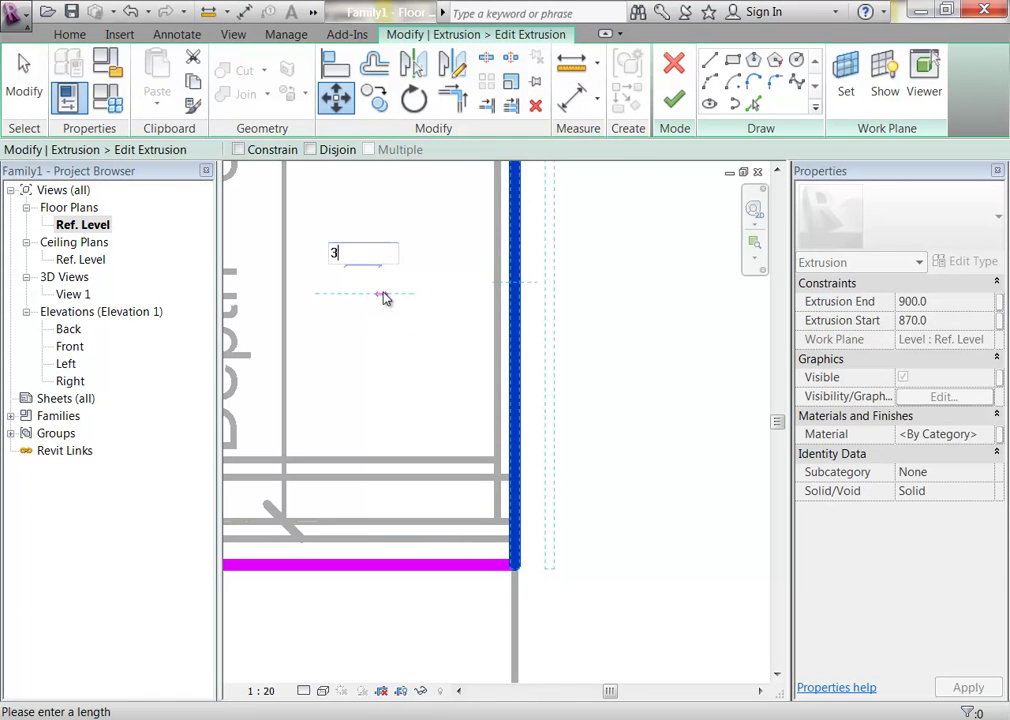
text(0)
key(Return)
key(Escape)
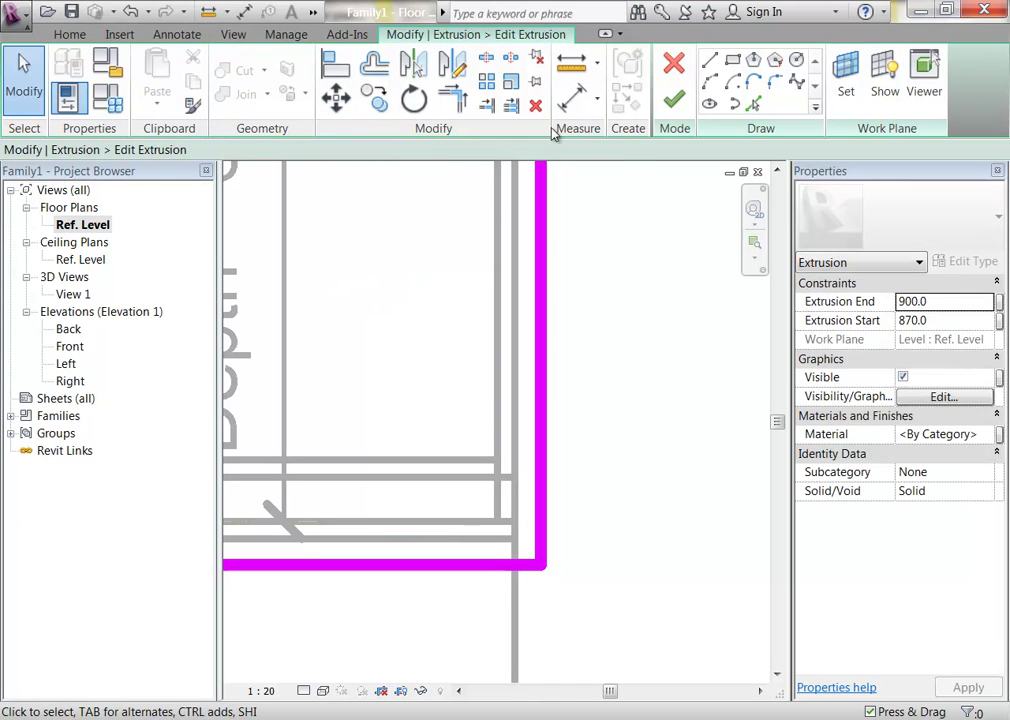
Step: Finish editing the countertop extrusion and check its side overhang in the floor plan
click(673, 98)
scroll(518, 281, down, 3)
click(620, 456)
scroll(647, 480, down, 2)
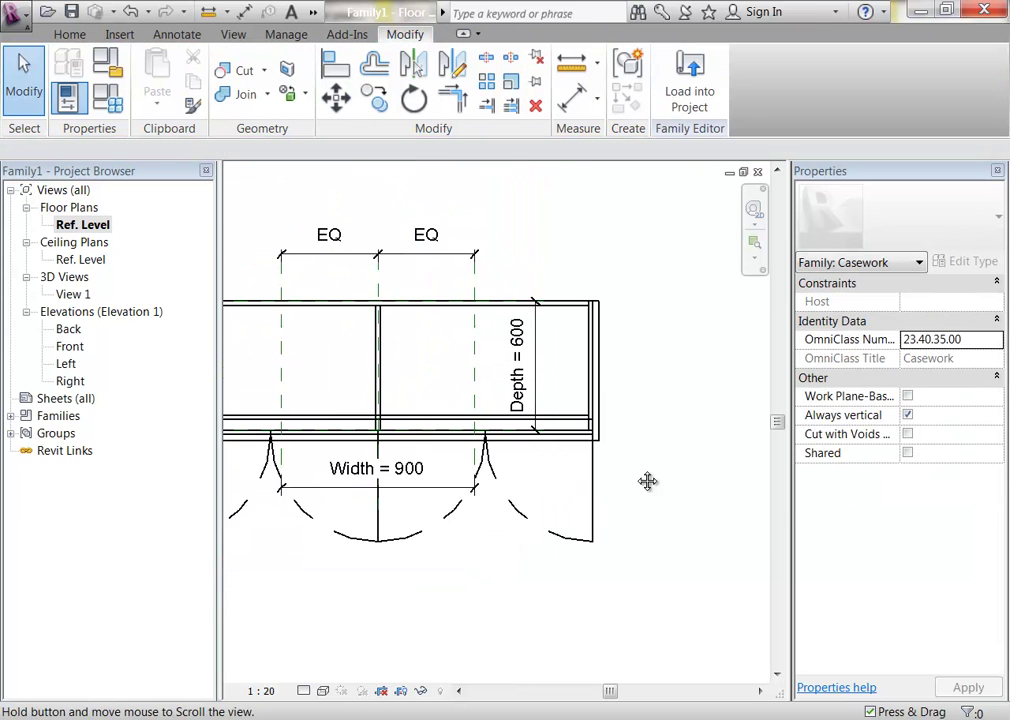
middle_drag(459, 489, 570, 521)
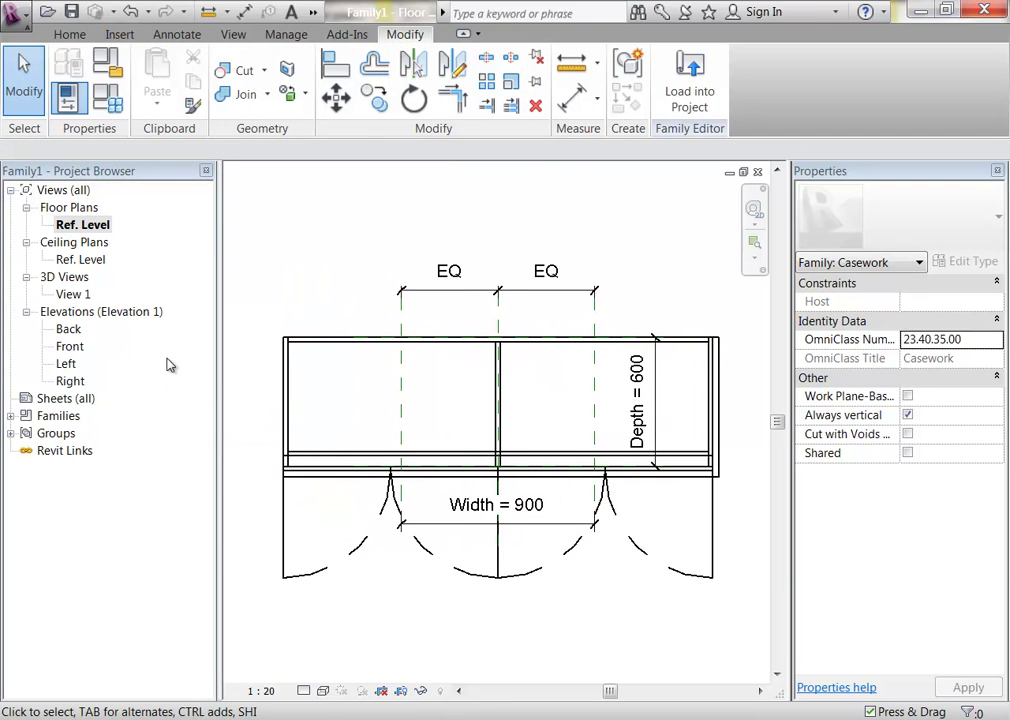
click(69, 34)
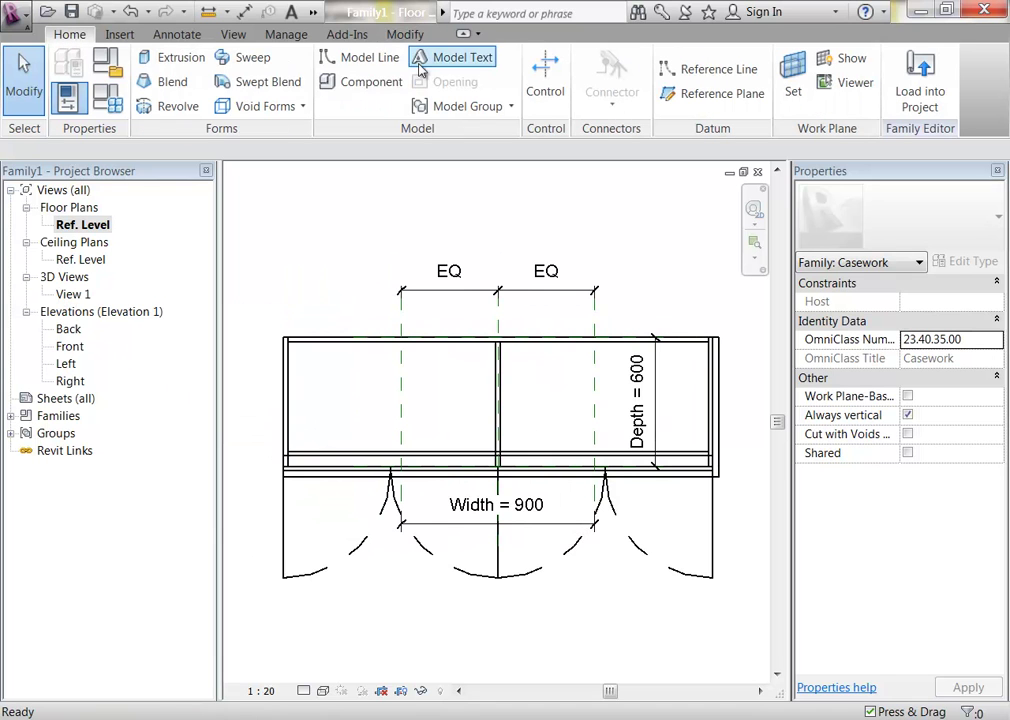
Step: Start a Sweep and create its path by picking the countertop's front edge and right end edge, then finish the path
click(245, 58)
click(771, 100)
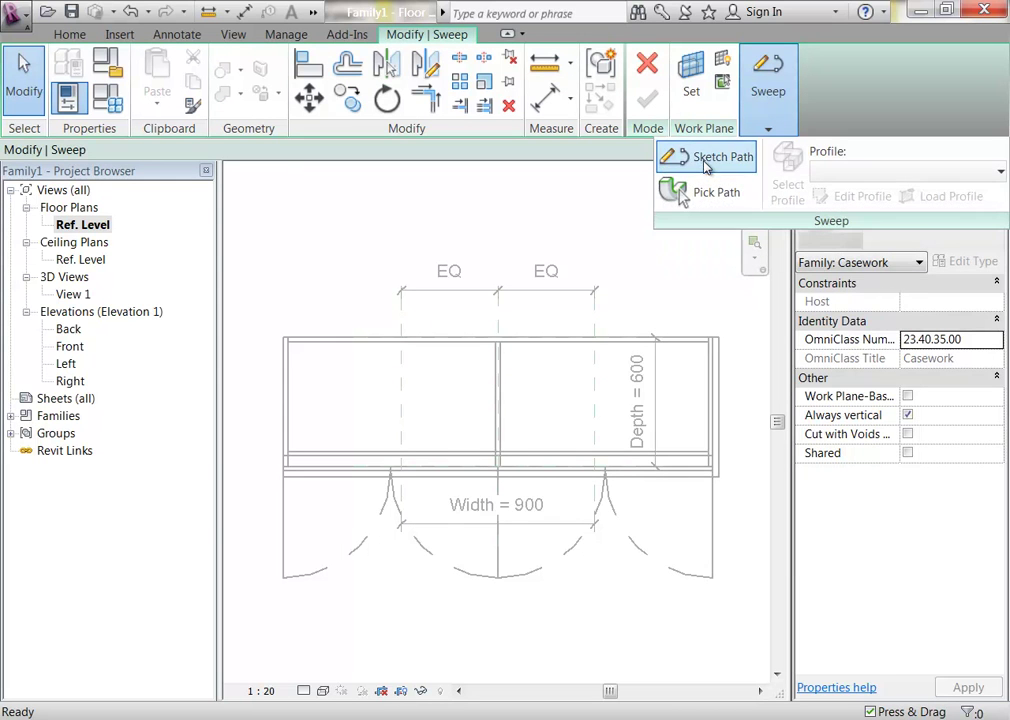
click(680, 157)
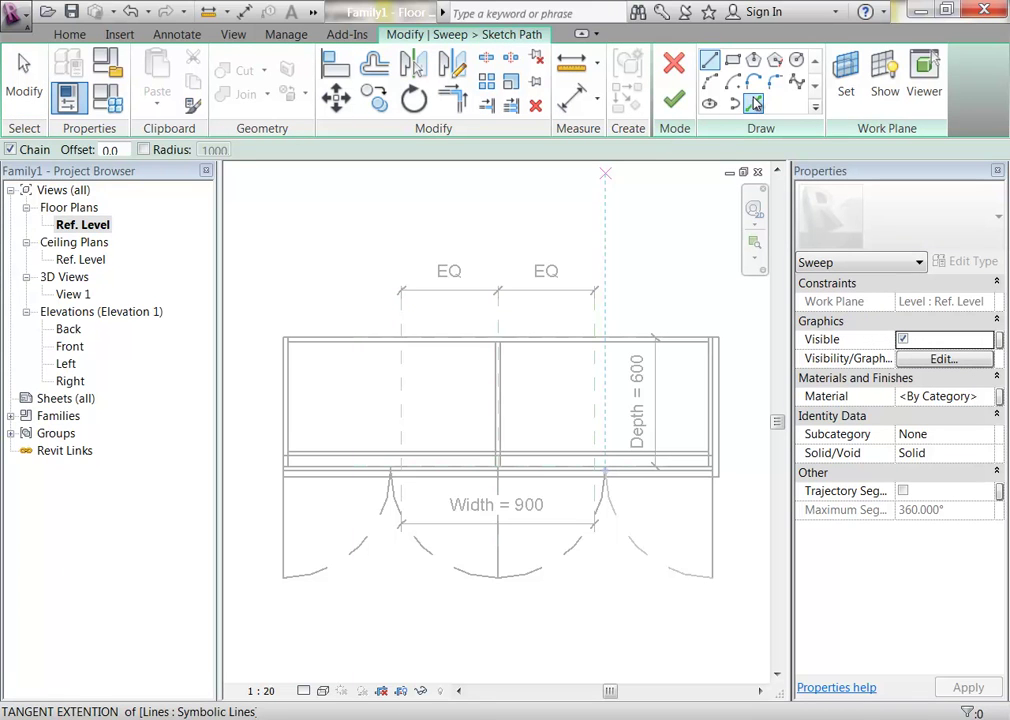
click(755, 104)
scroll(660, 430, up, 4)
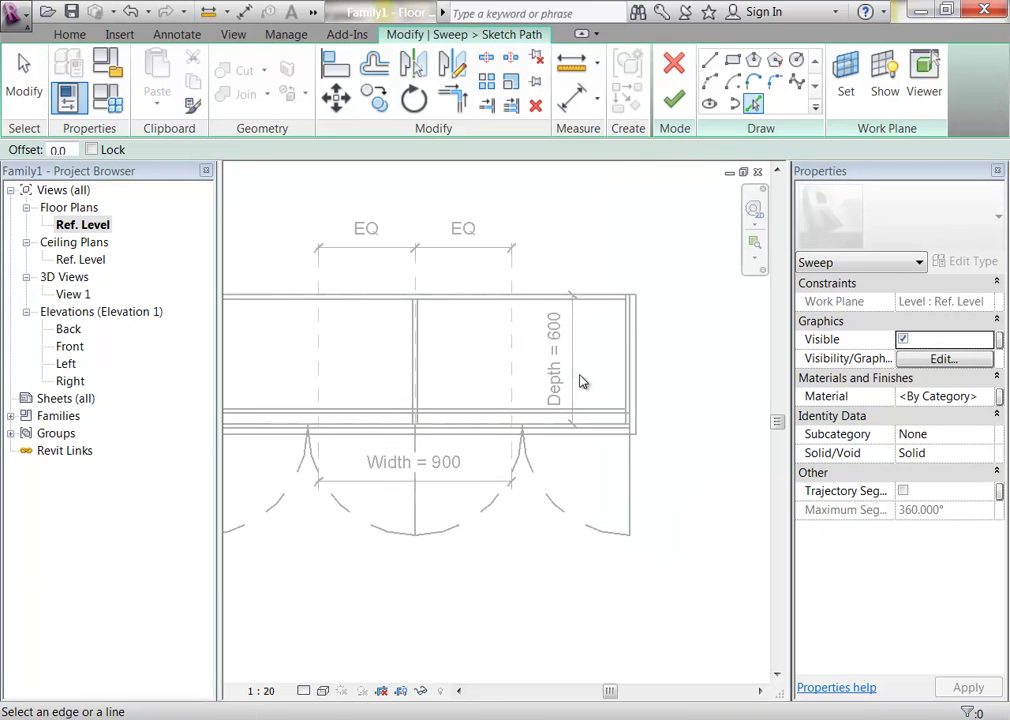
click(595, 490)
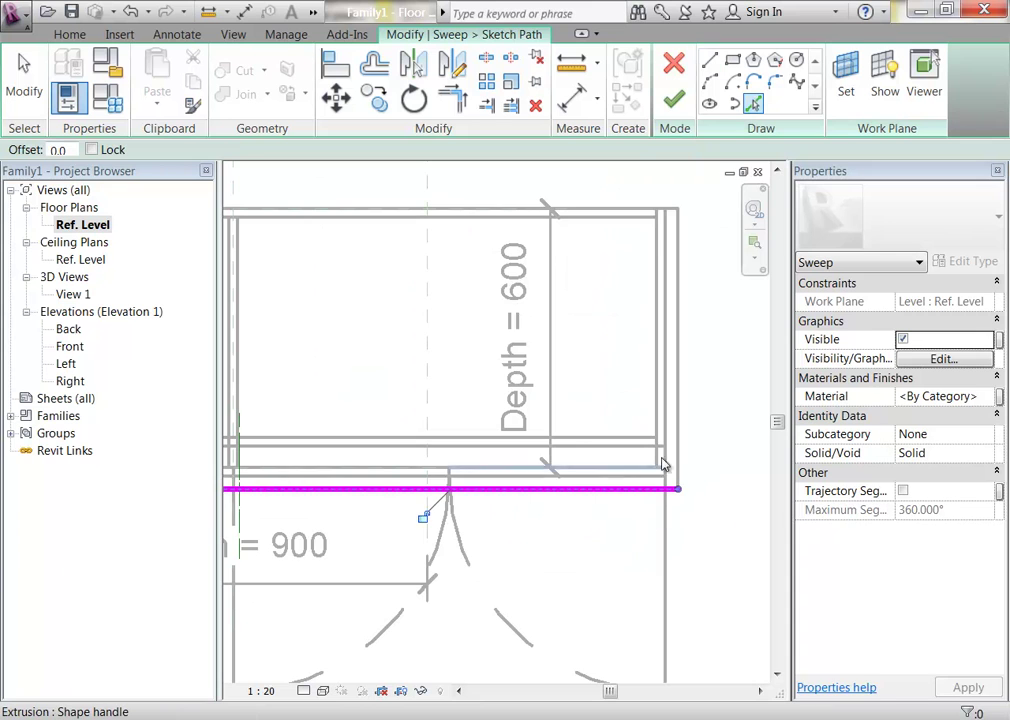
click(678, 442)
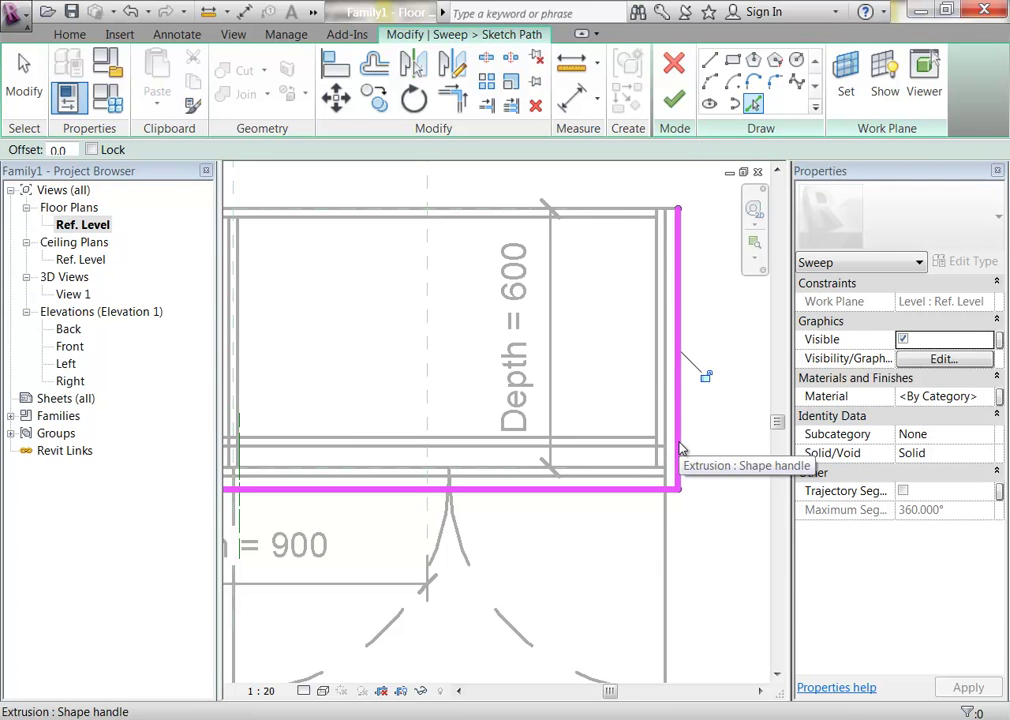
scroll(680, 447, down, 4)
middle_drag(557, 445, 611, 445)
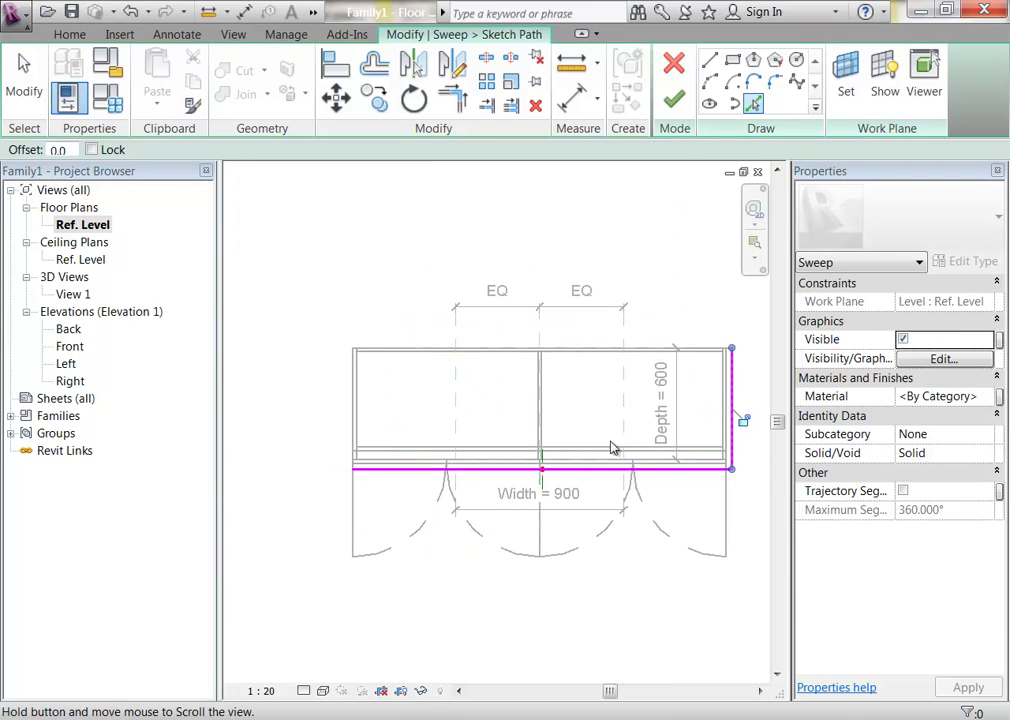
mouse_move(552, 425)
middle_down()
mouse_move(539, 433)
mouse_move(465, 412)
middle_up()
middle_drag(610, 349, 627, 397)
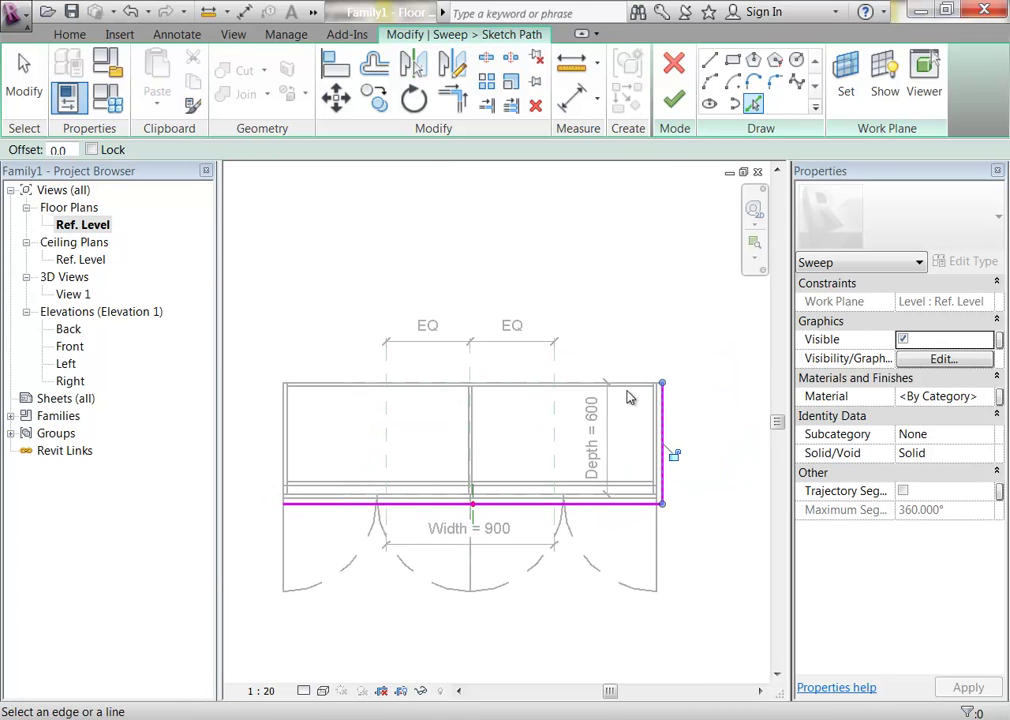
click(672, 102)
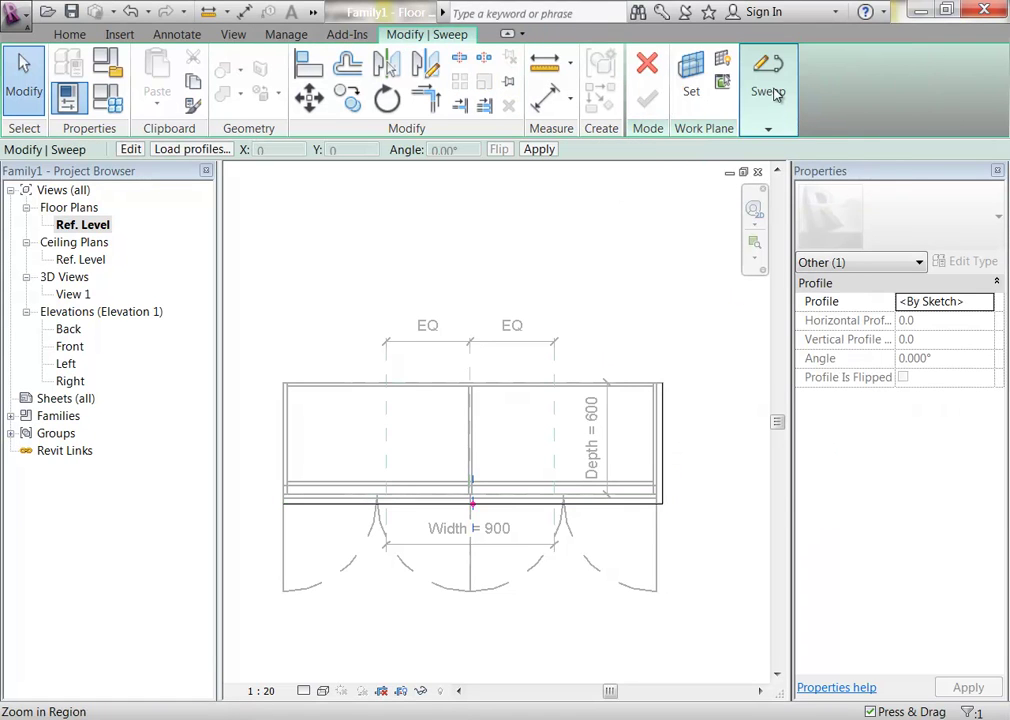
mouse_move(772, 93)
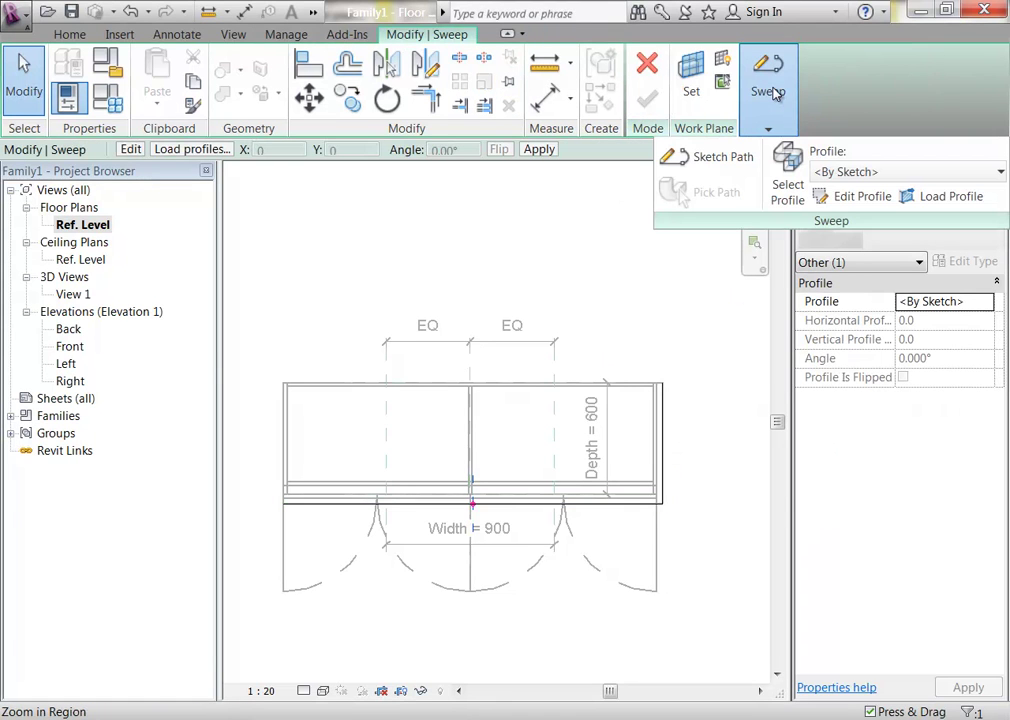
click(848, 197)
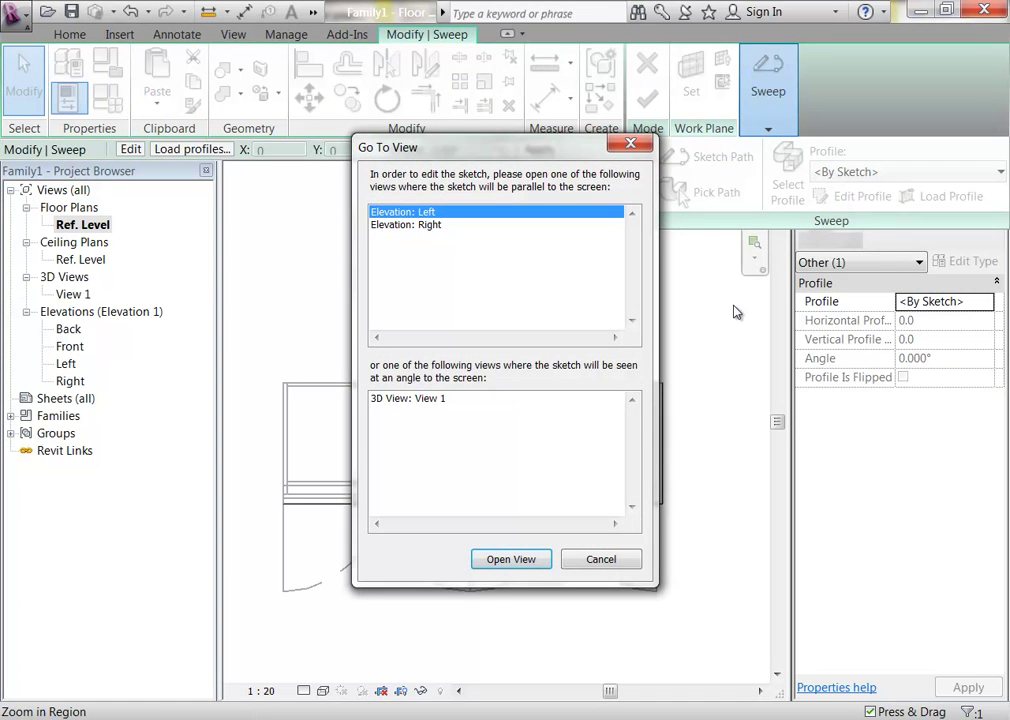
click(605, 559)
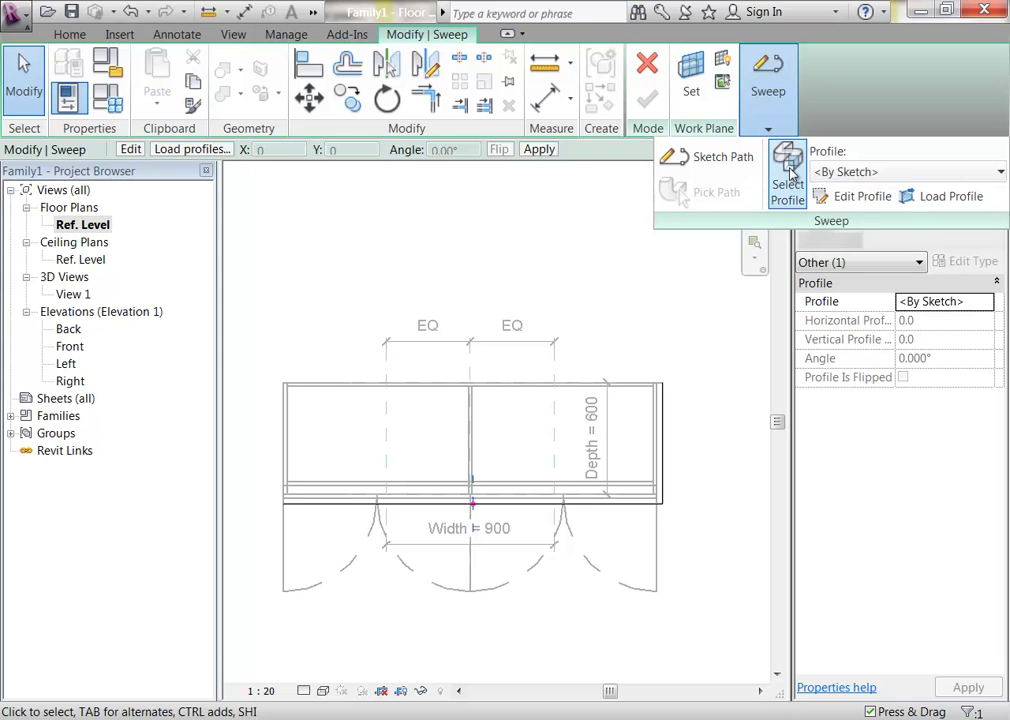
click(845, 200)
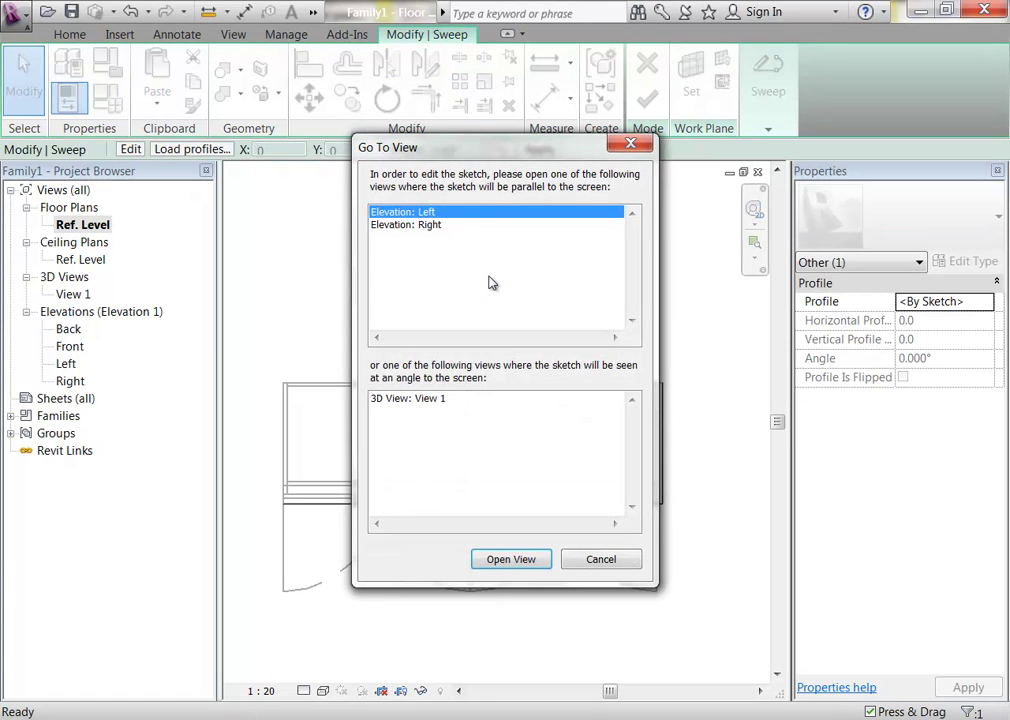
click(602, 560)
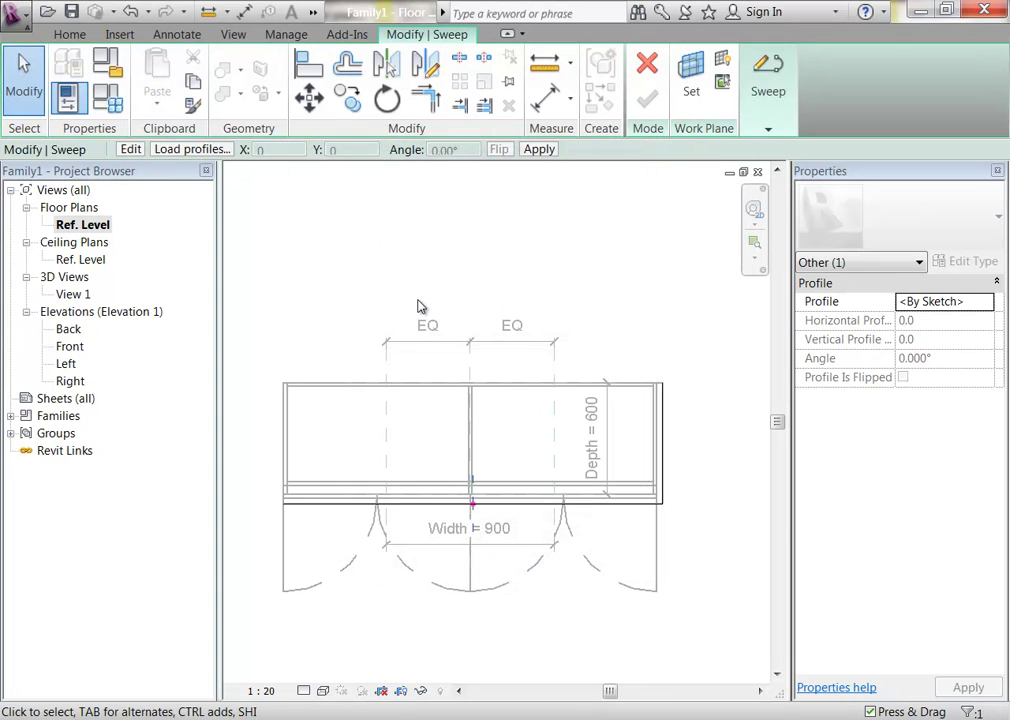
Step: Open 3D view View 1 and examine the profile plane's location on the sweep path
double_click(72, 294)
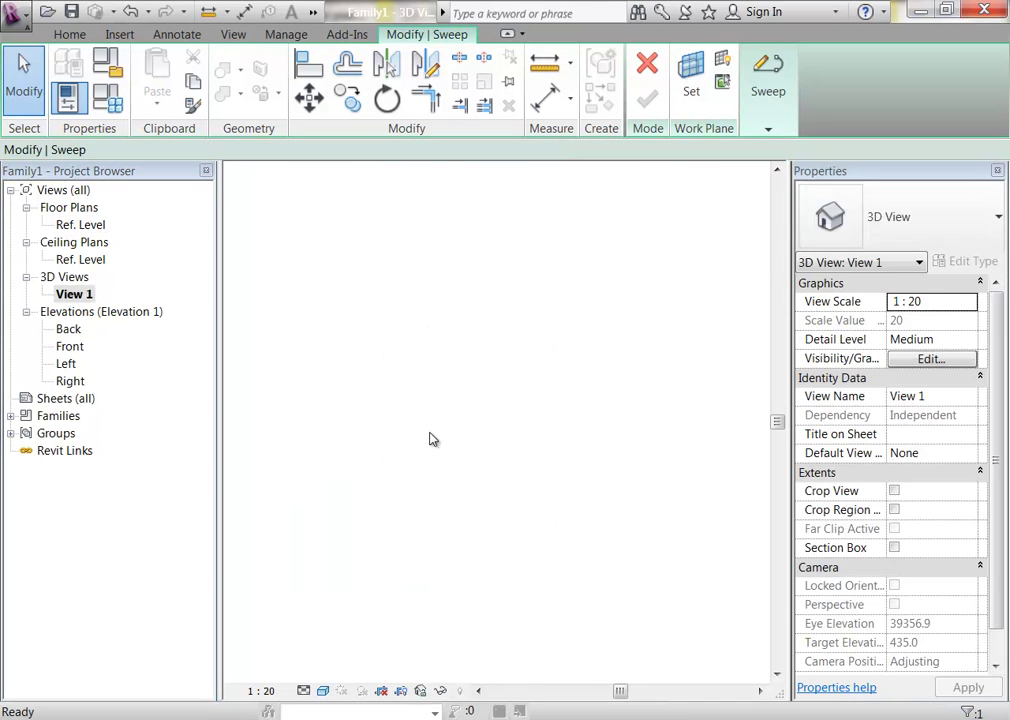
scroll(584, 464, down, 3)
middle_drag(451, 388, 559, 417)
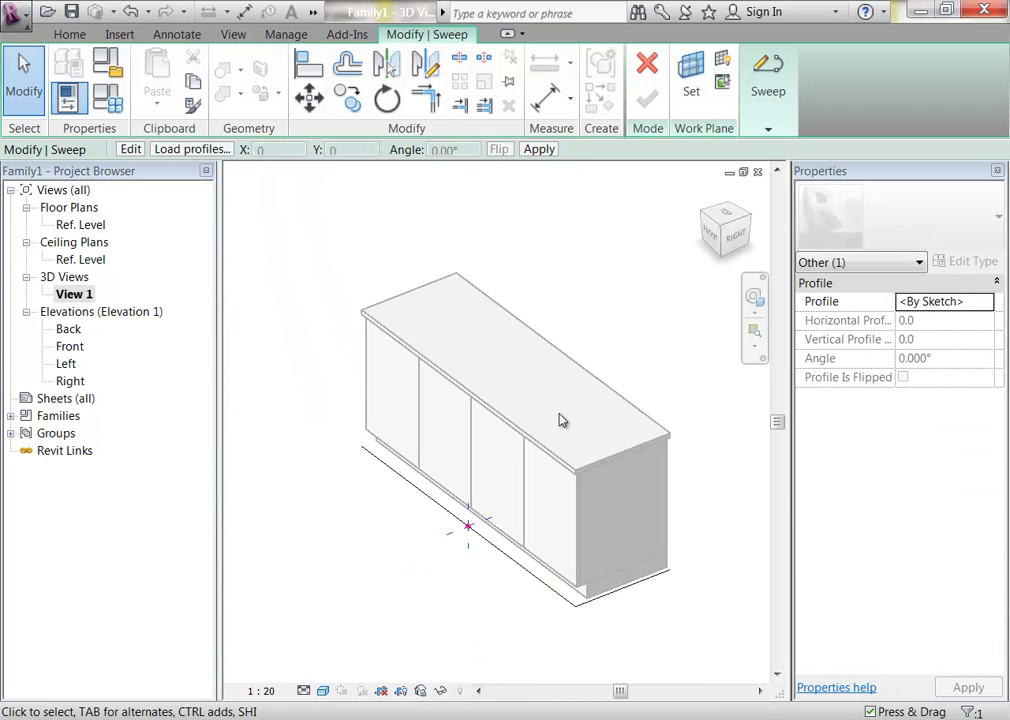
scroll(473, 564, up, 5)
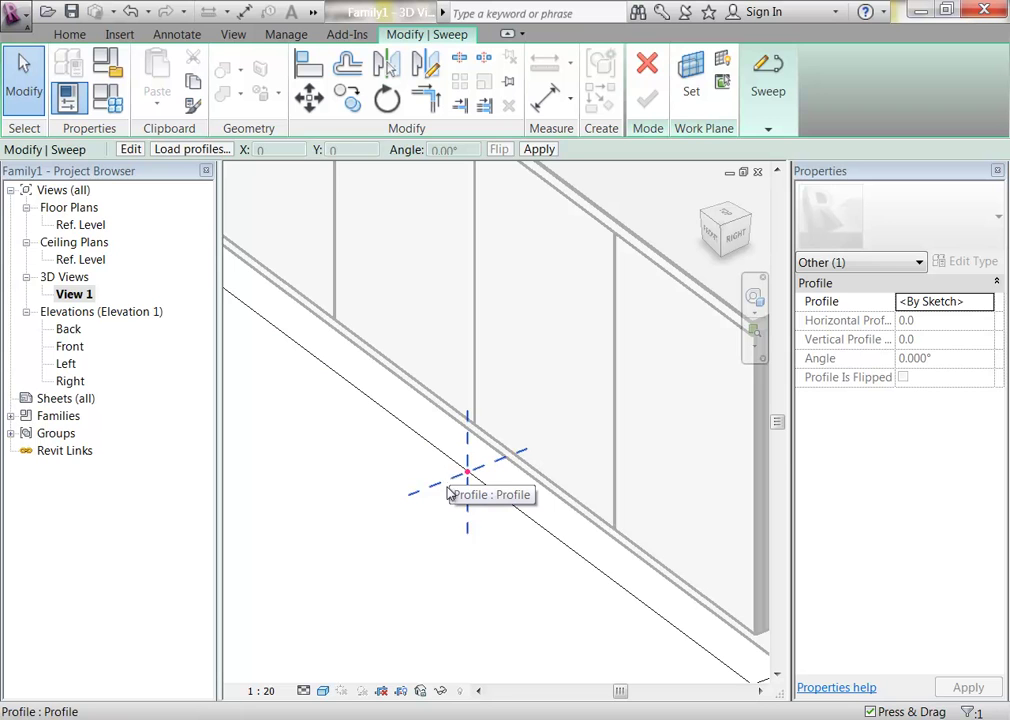
click(390, 582)
scroll(390, 582, down, 5)
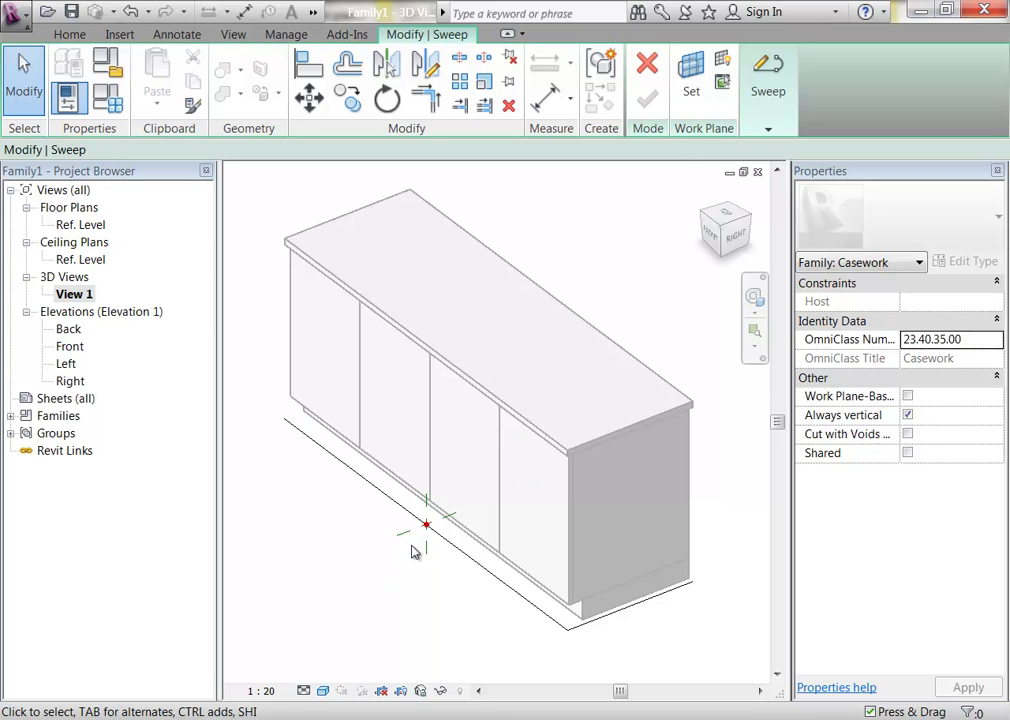
Step: Examine the sweep path and its profile plane in the Front and Left elevations
double_click(70, 348)
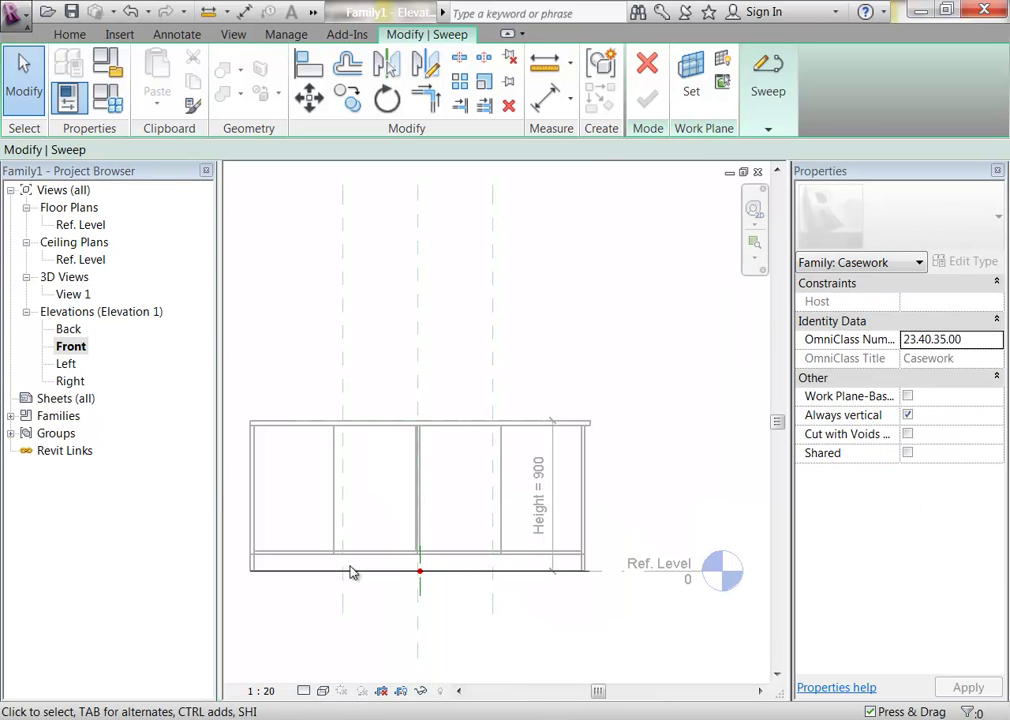
double_click(65, 364)
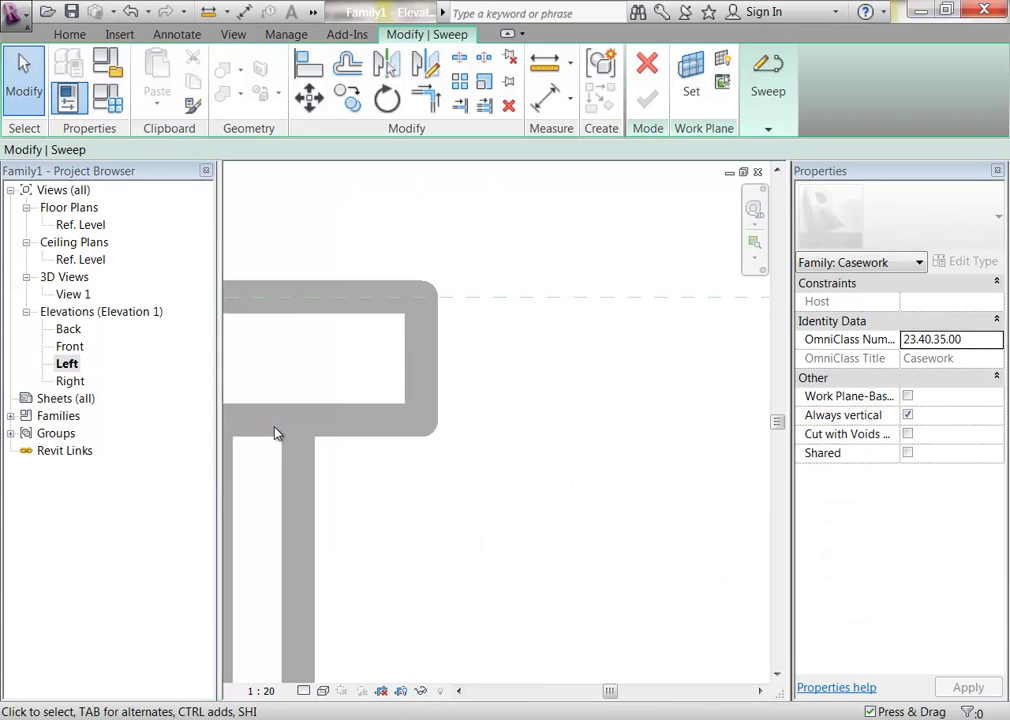
scroll(392, 466, down, 5)
middle_drag(403, 516, 539, 349)
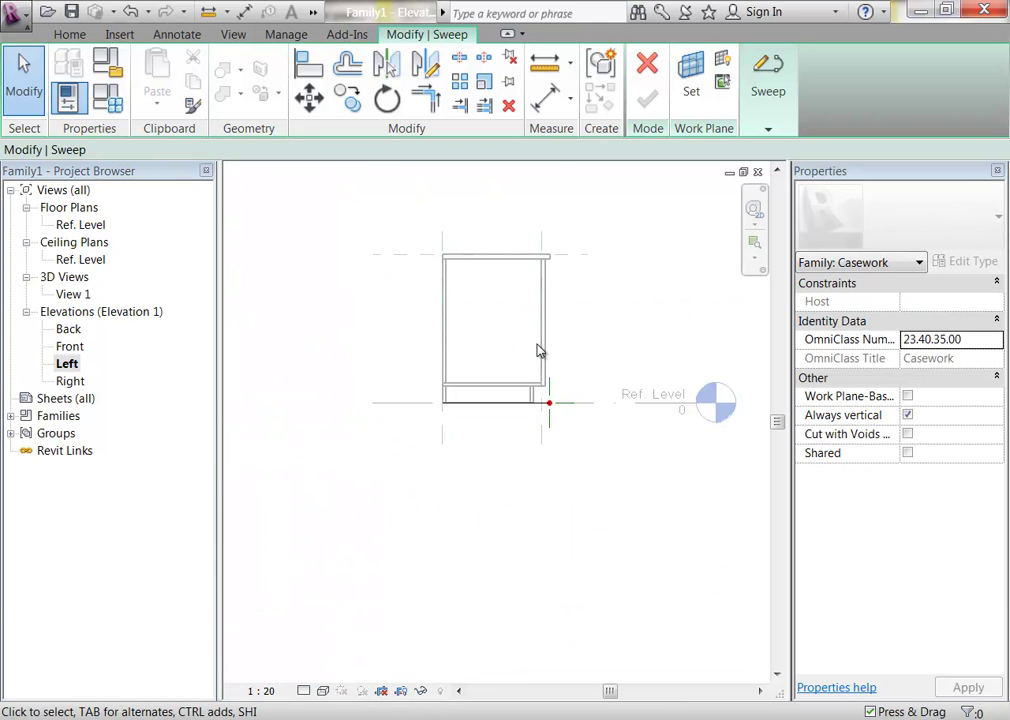
scroll(539, 349, up, 3)
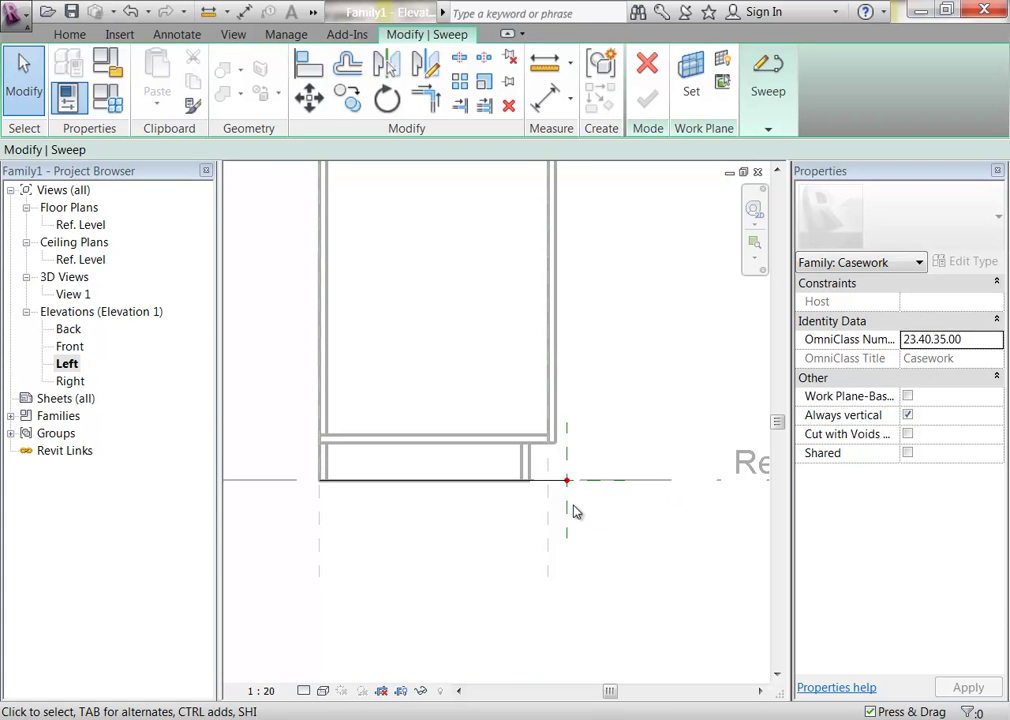
Step: Return to 3D view View 1, select the sweep's profile and open its sketch for editing
double_click(70, 295)
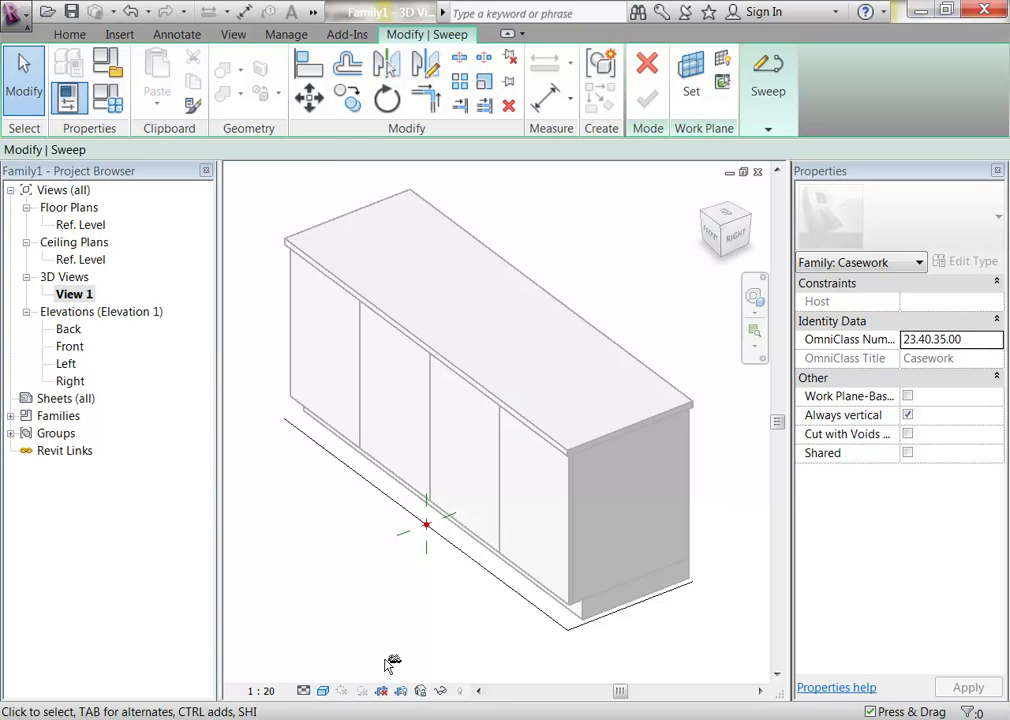
shift+middle_drag(385, 624, 406, 605)
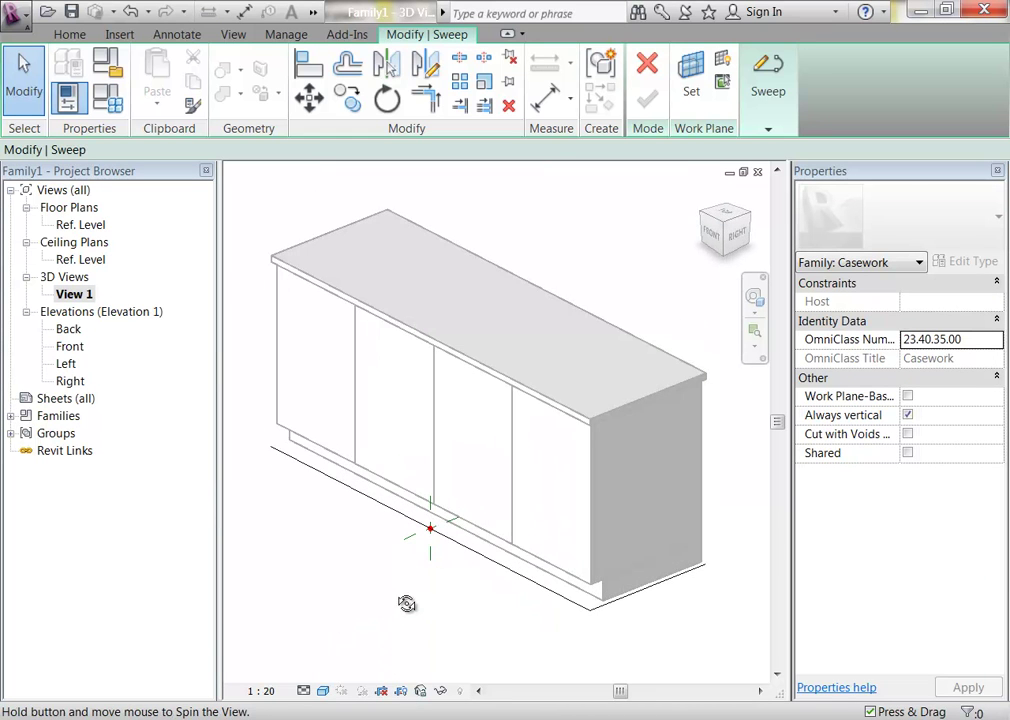
click(768, 80)
click(784, 195)
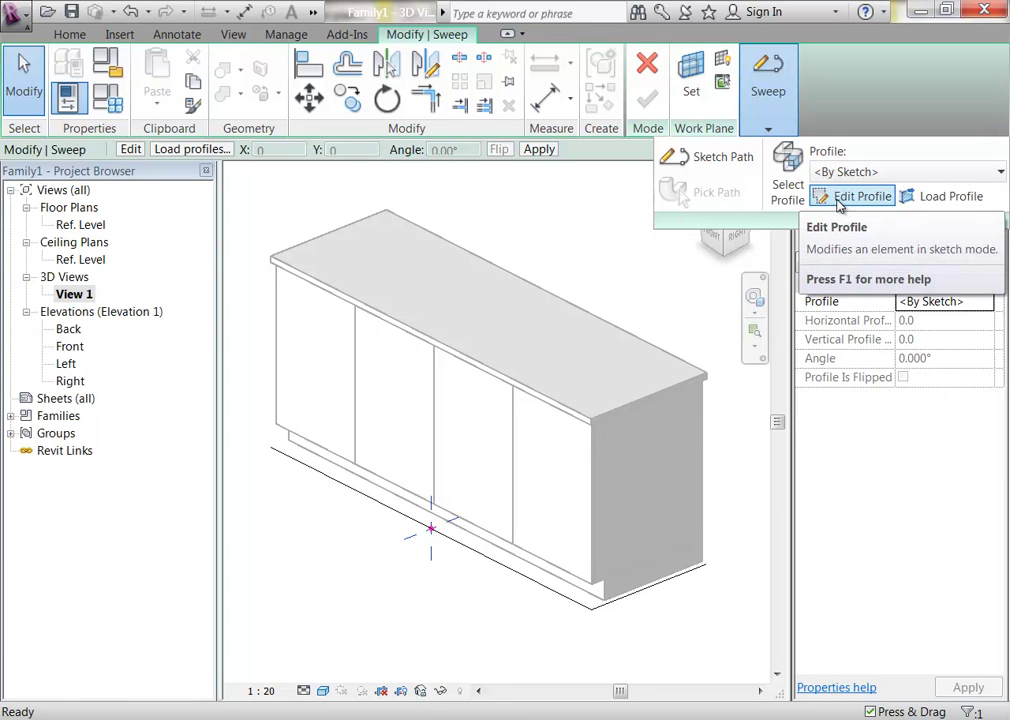
click(839, 197)
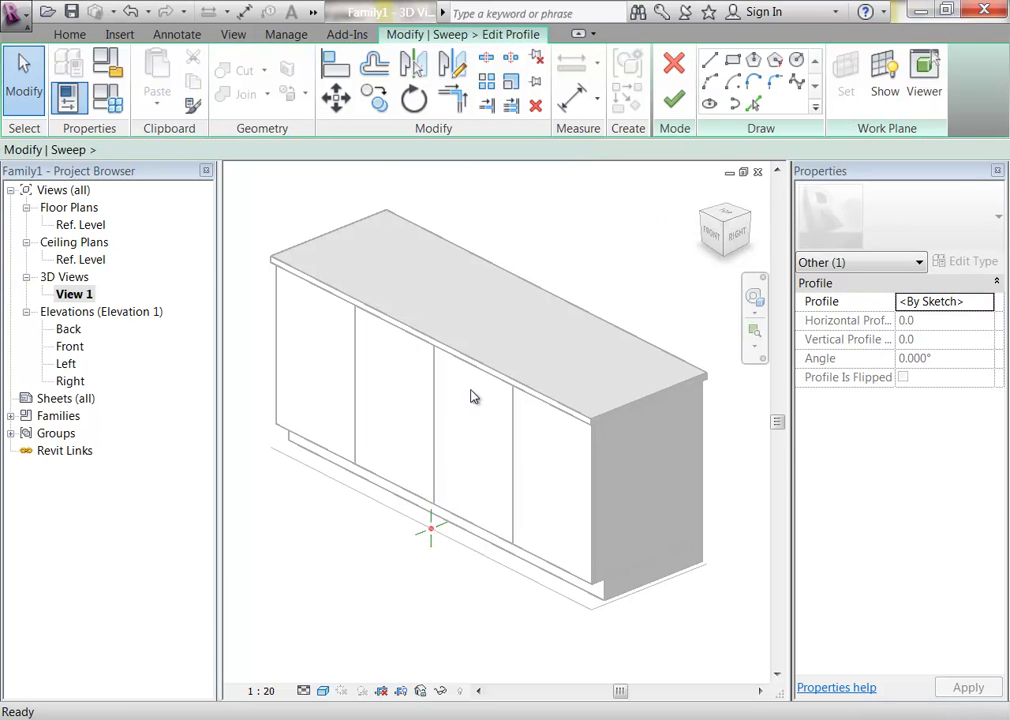
Step: Draw a vertical profile line 30 long upward from the sweep path's profile origin
scroll(372, 610, up, 5)
middle_drag(428, 597, 505, 354)
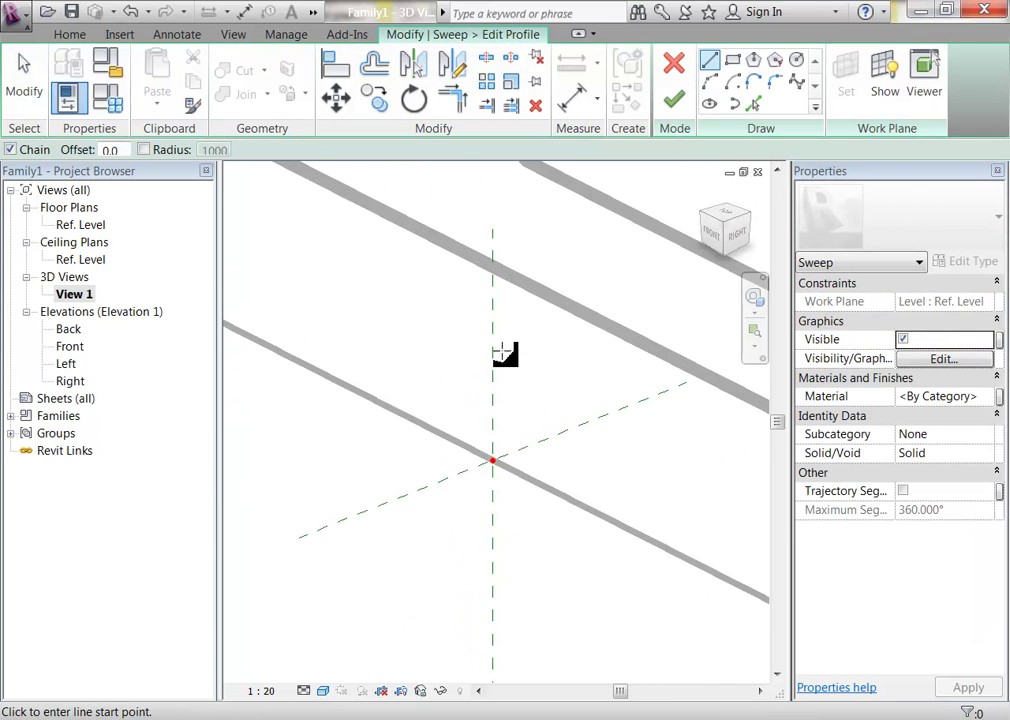
click(492, 462)
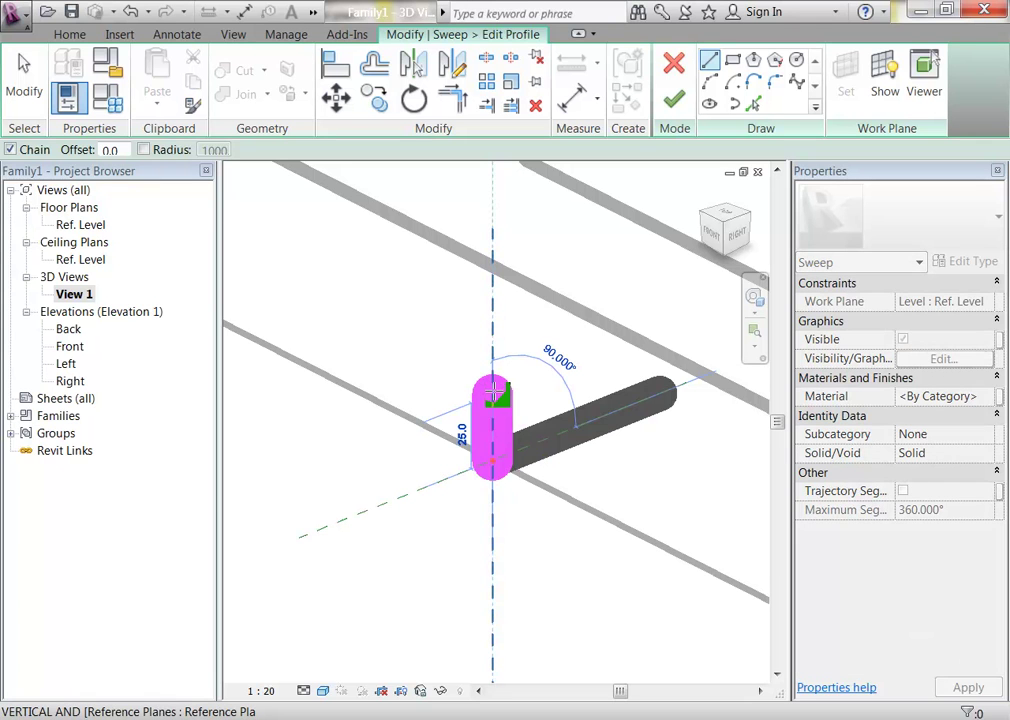
text(3)
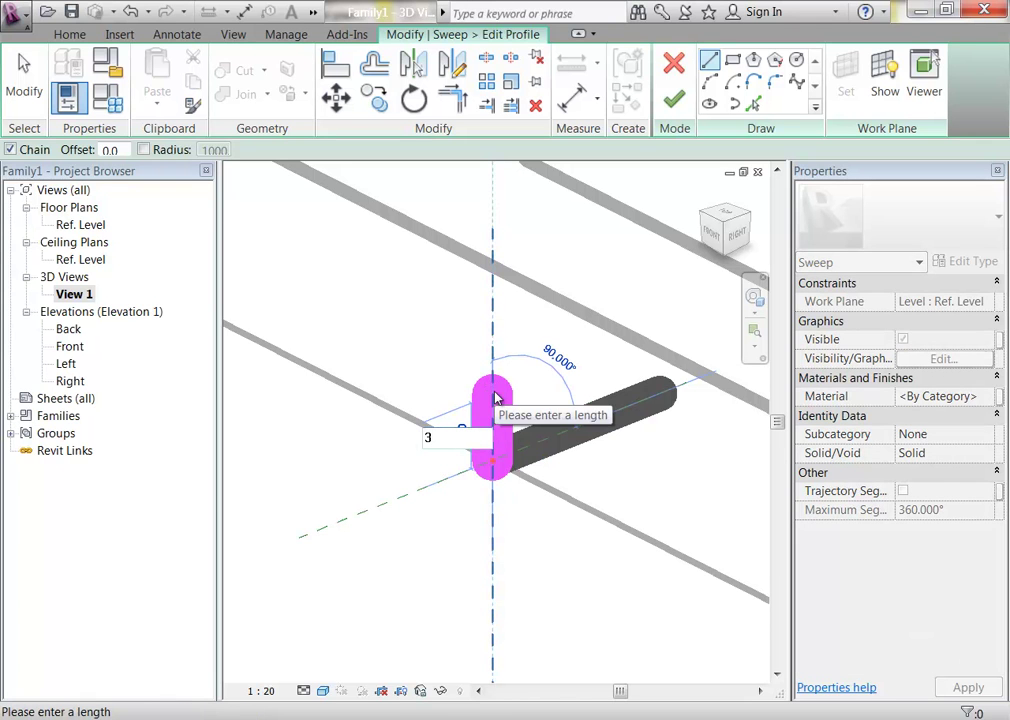
text(0)
key(Return)
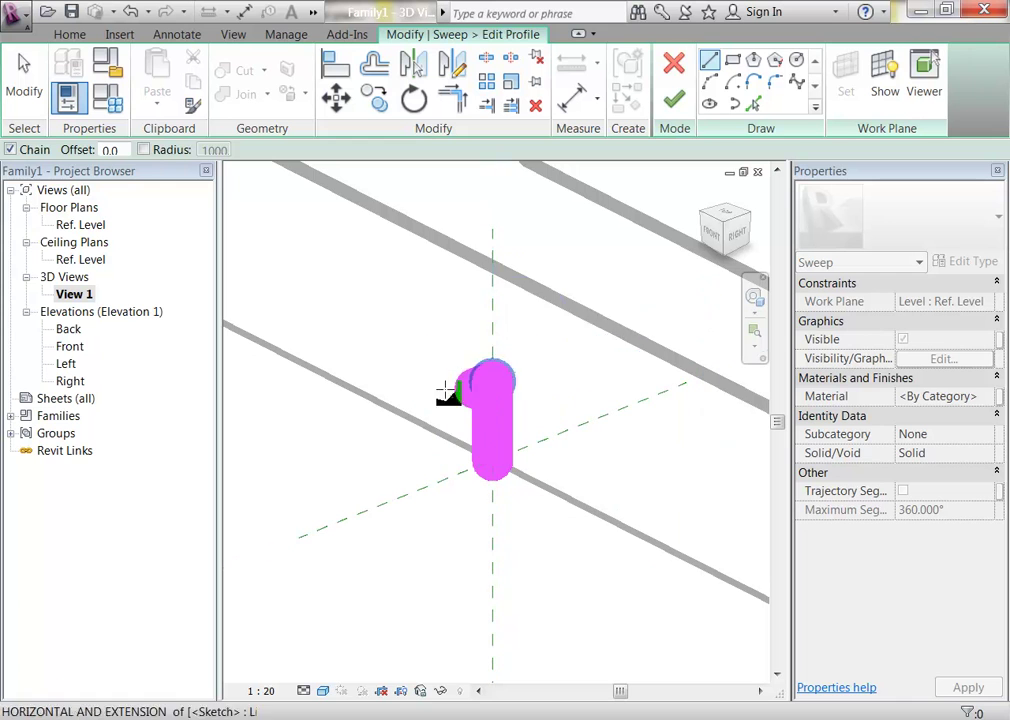
Step: Close the profile with a start-end-radius arc joining the vertical line's ends and bulging away from the cabinet
click(709, 80)
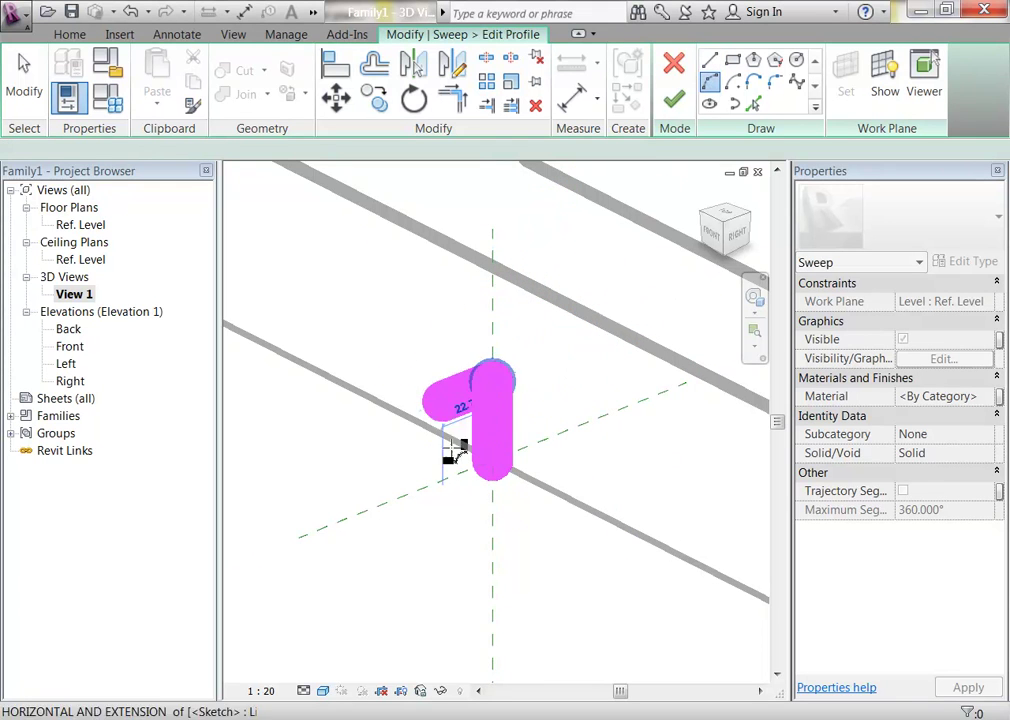
click(495, 458)
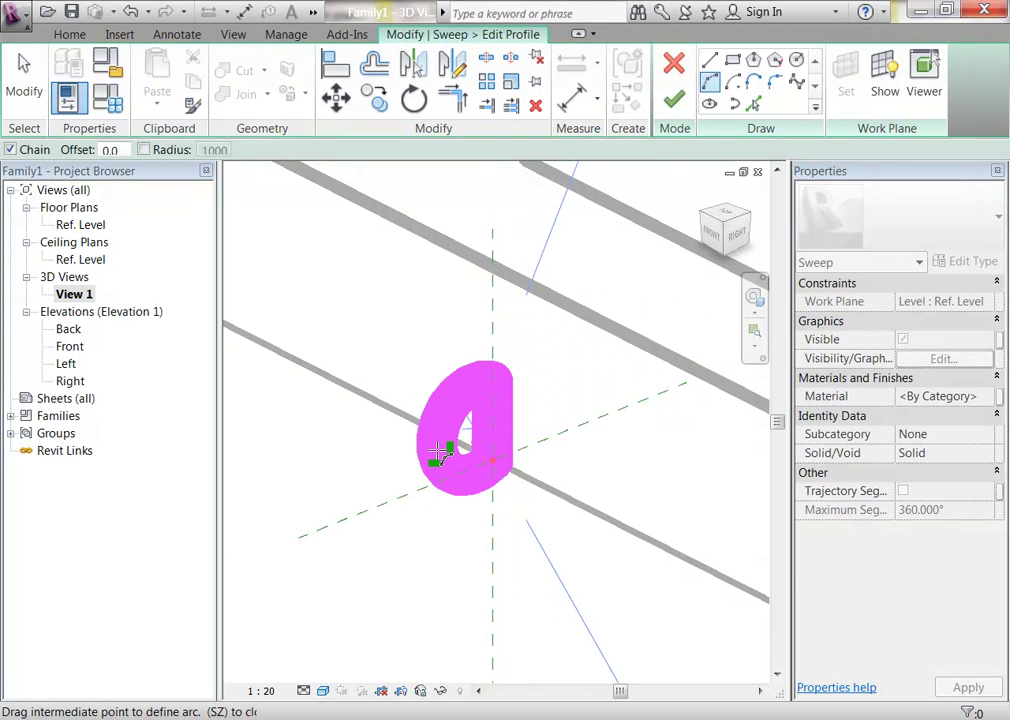
click(458, 440)
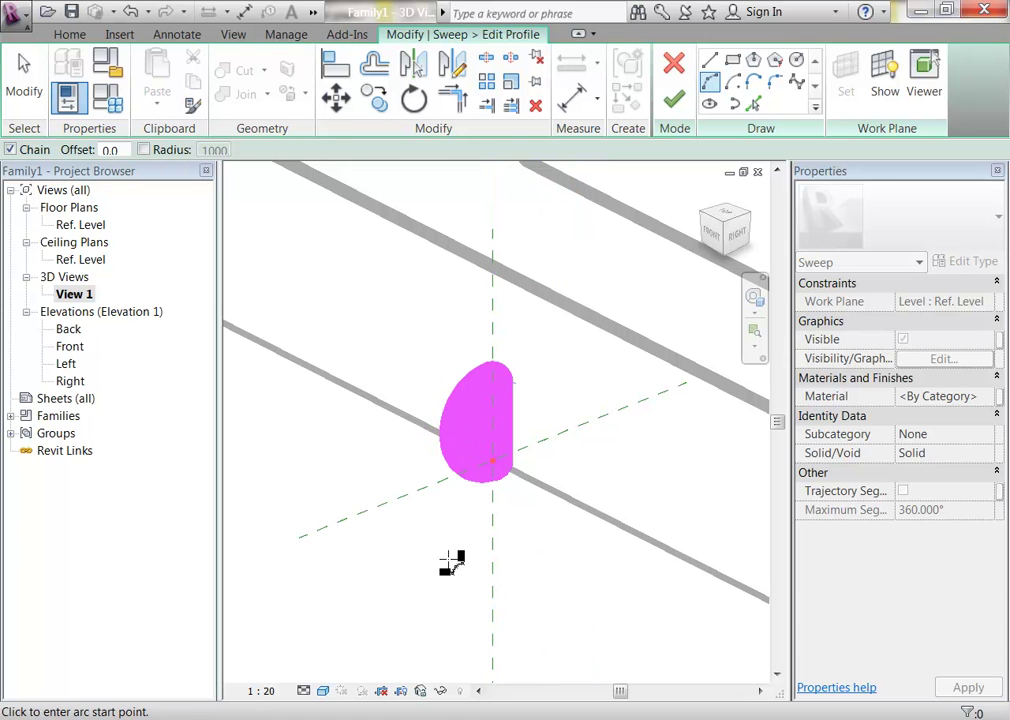
right_click(329, 266)
click(395, 278)
right_click(393, 275)
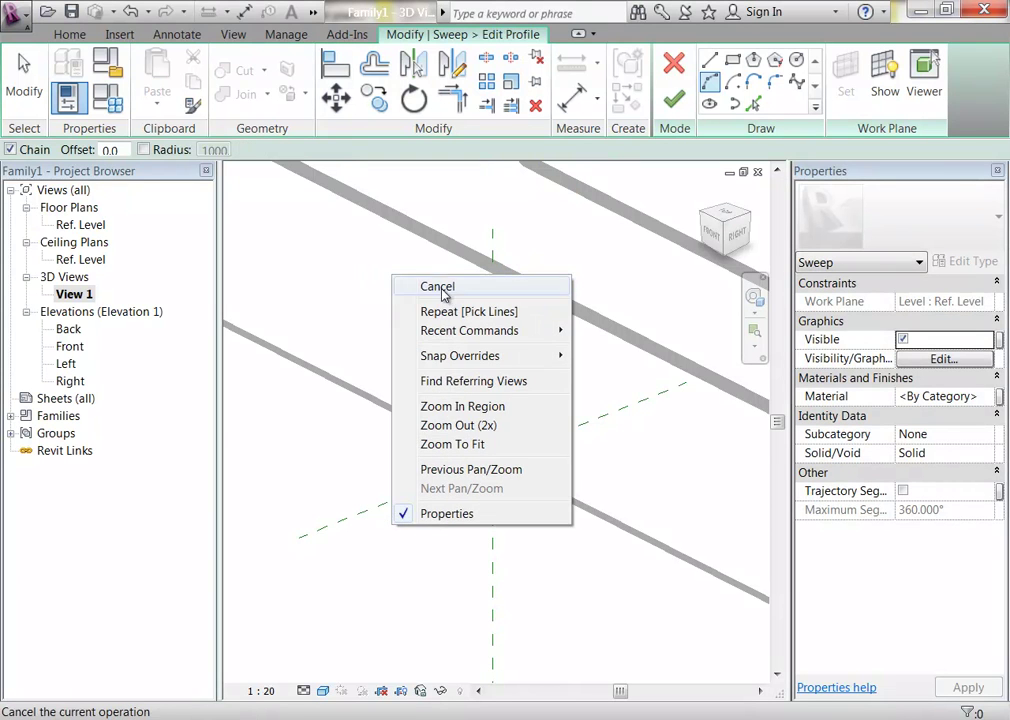
click(437, 284)
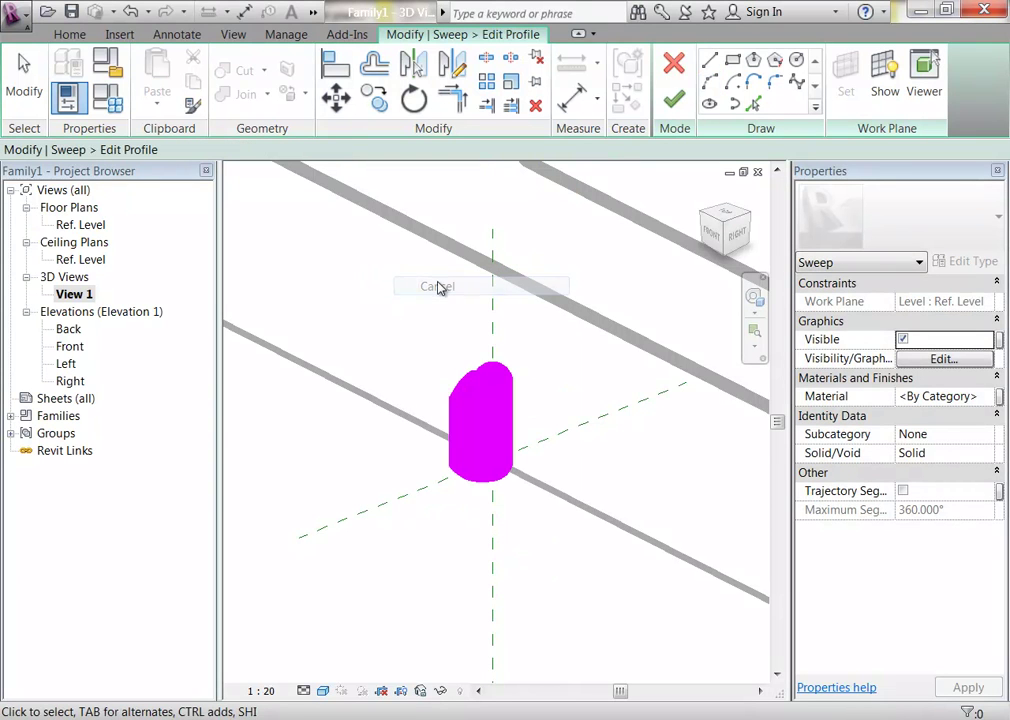
click(313, 12)
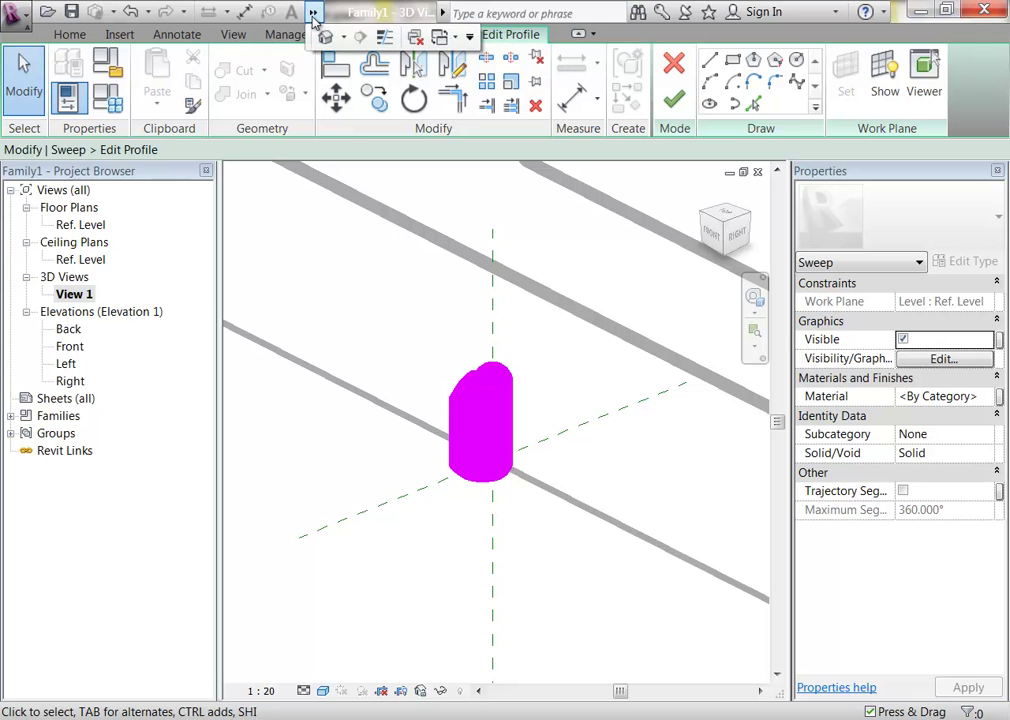
click(385, 38)
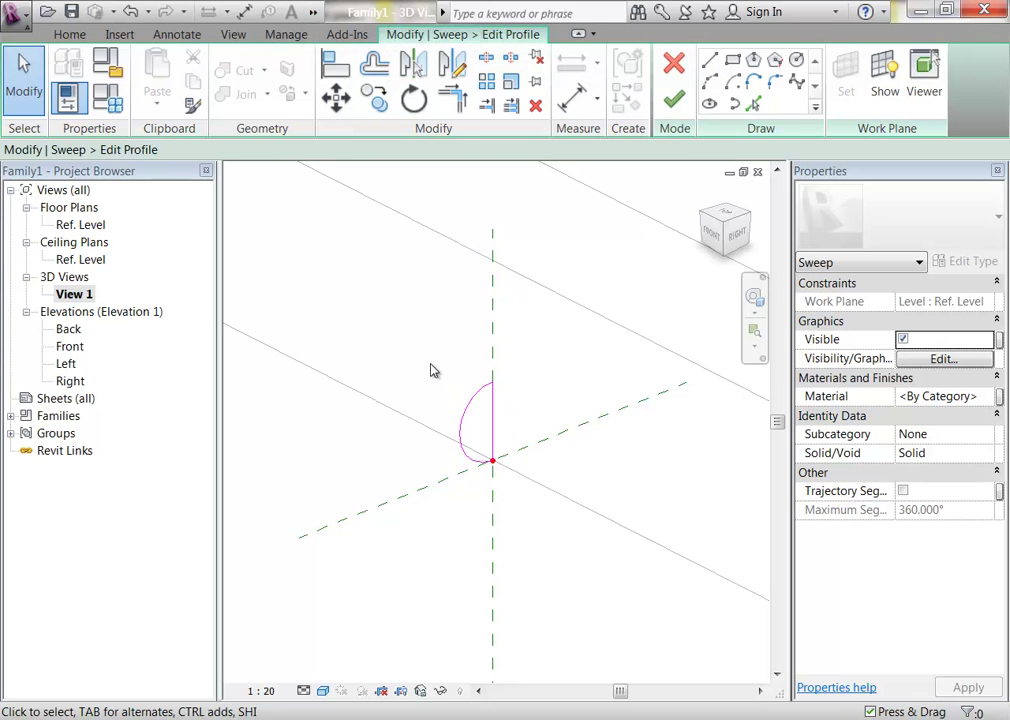
click(313, 12)
click(384, 38)
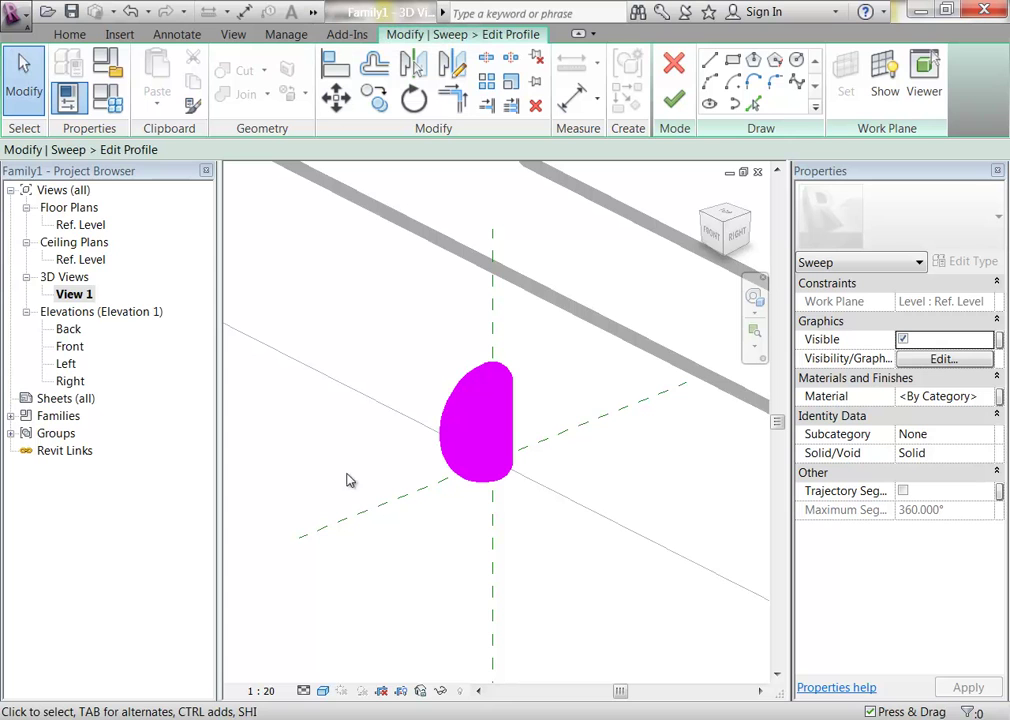
Step: Set the scale of 3D view View 1 to 1:5 so the sweep profile lines display thinner
click(261, 691)
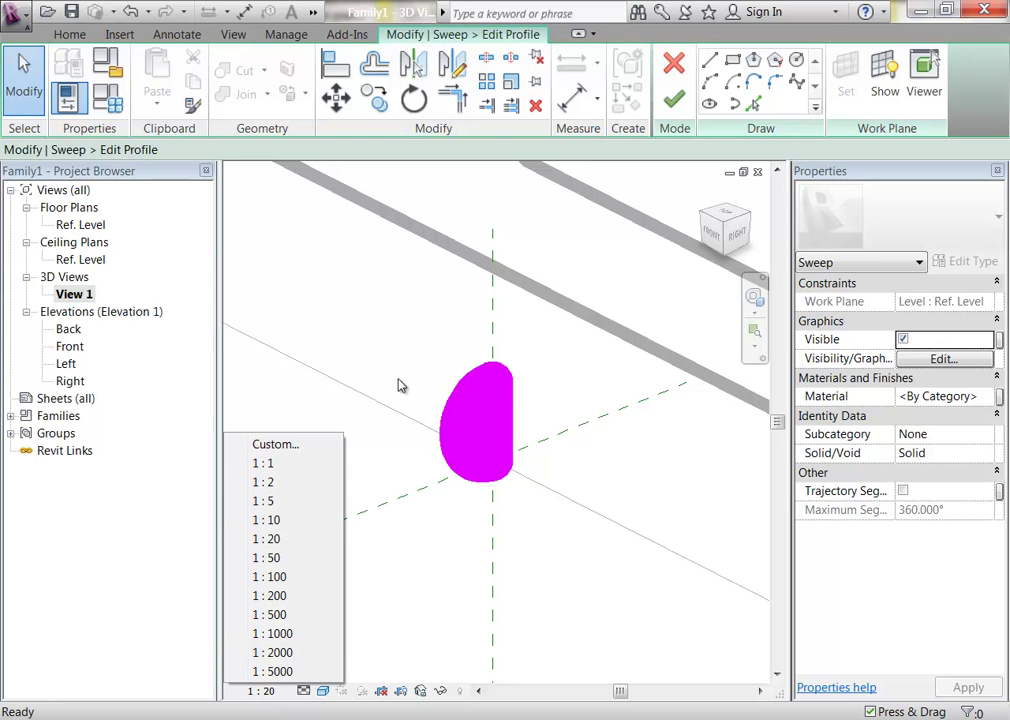
click(268, 505)
scroll(268, 569, down, 5)
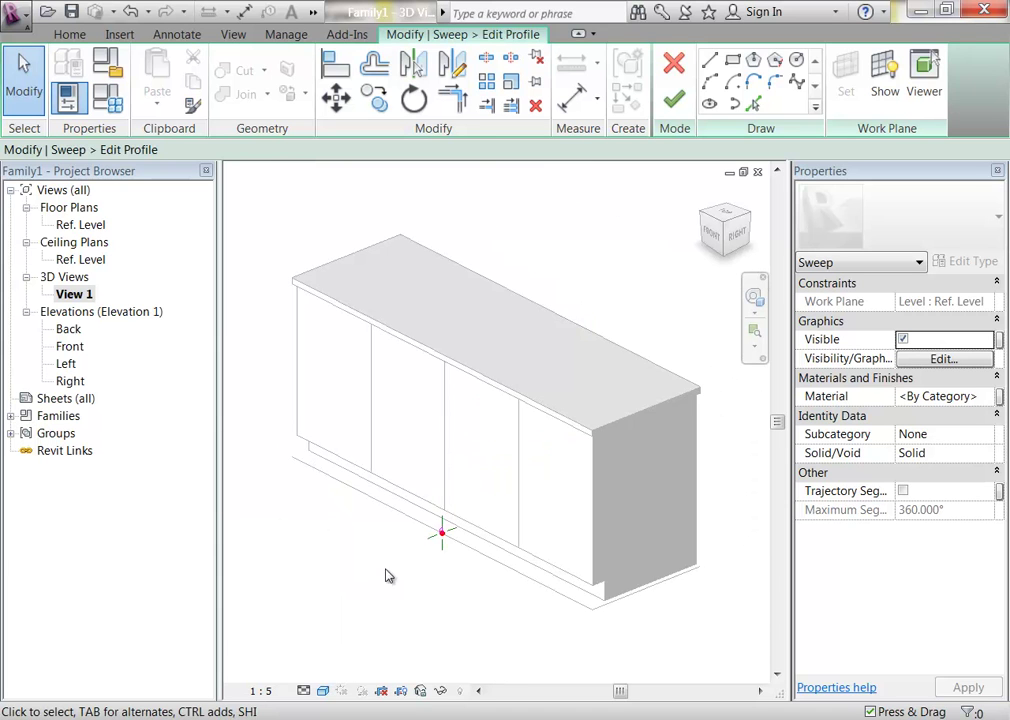
scroll(449, 507, up, 6)
middle_drag(449, 507, 428, 530)
scroll(383, 485, up, 2)
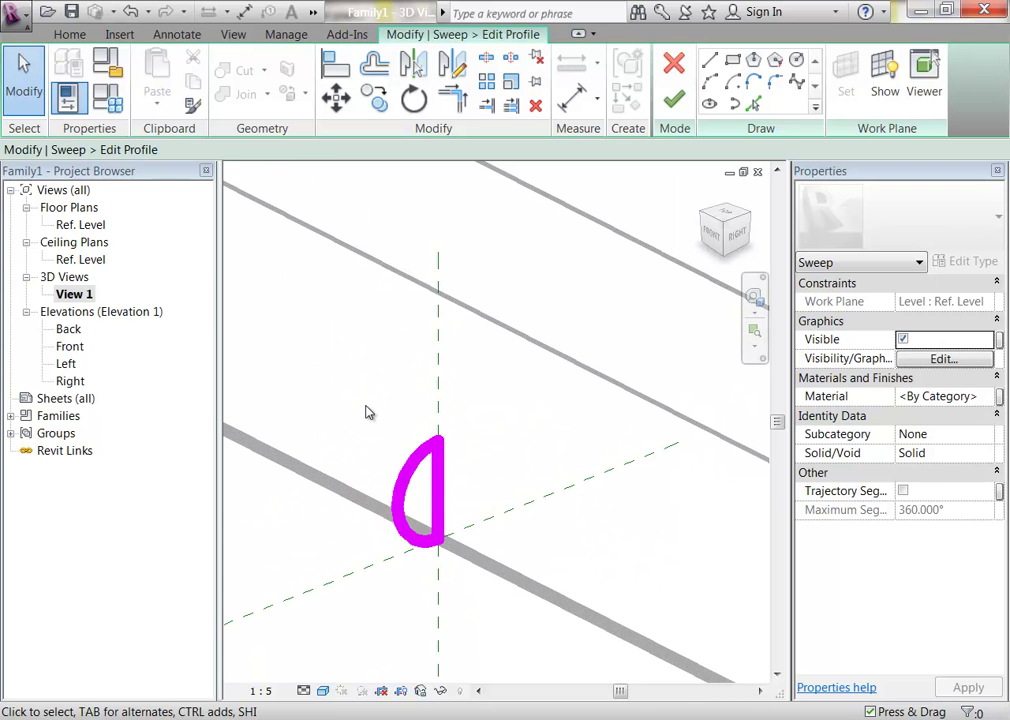
Step: Select both lines of the sweep profile sketch and open the Left elevation
scroll(367, 410, down, 4)
middle_drag(367, 417, 418, 540)
scroll(418, 540, up, 3)
scroll(418, 540, up, 2)
drag(410, 428, 462, 552)
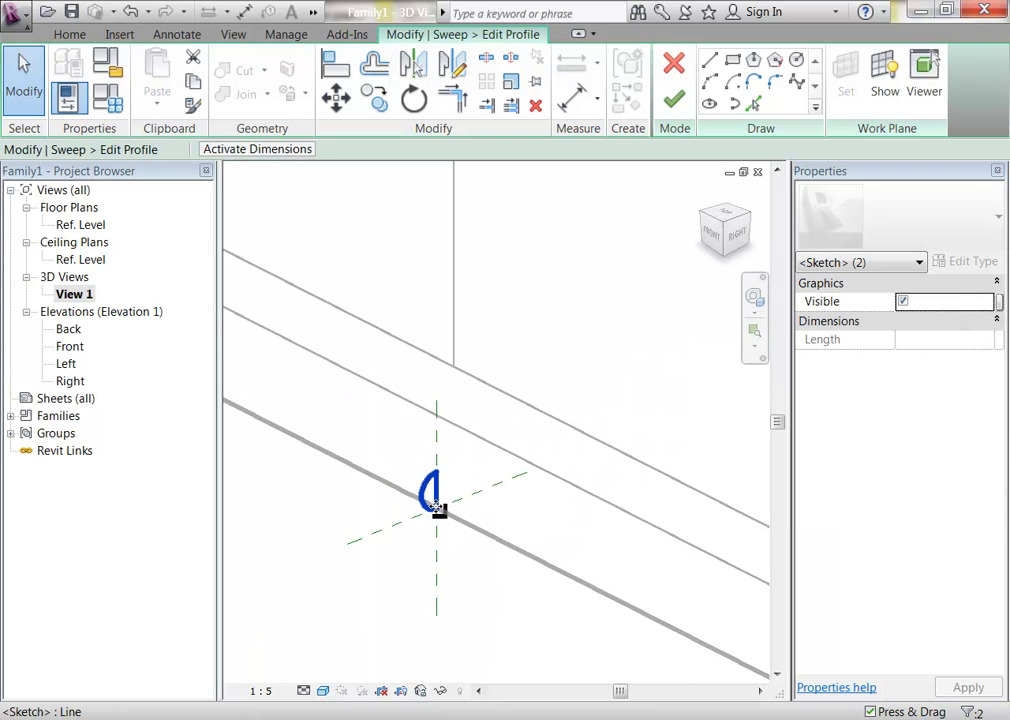
scroll(437, 510, down, 5)
scroll(445, 491, down, 3)
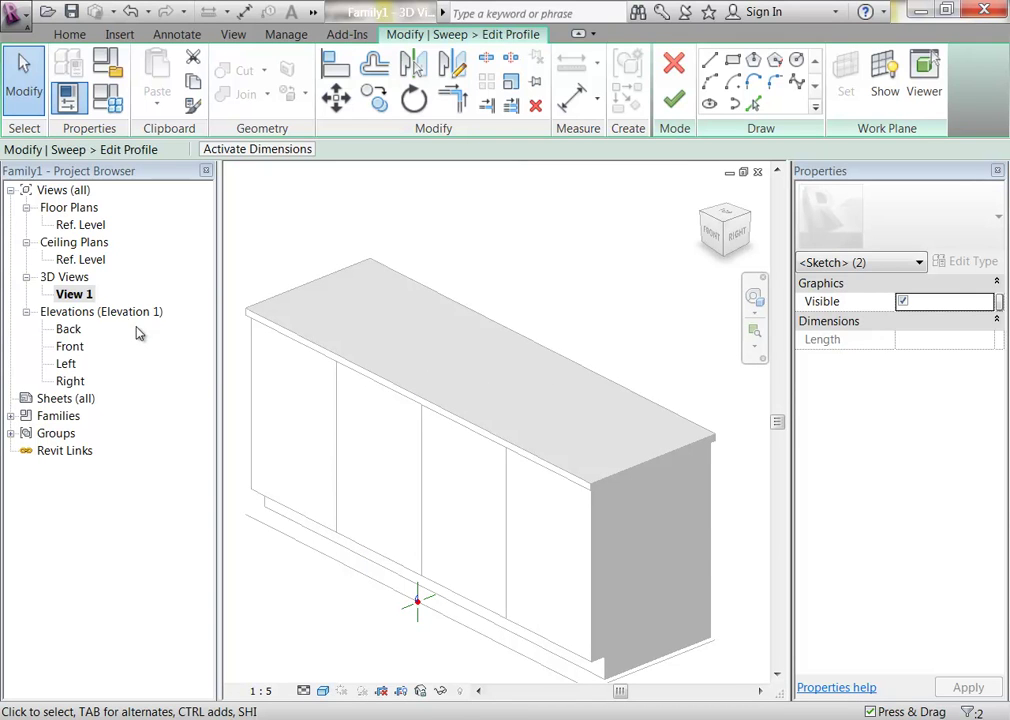
double_click(67, 364)
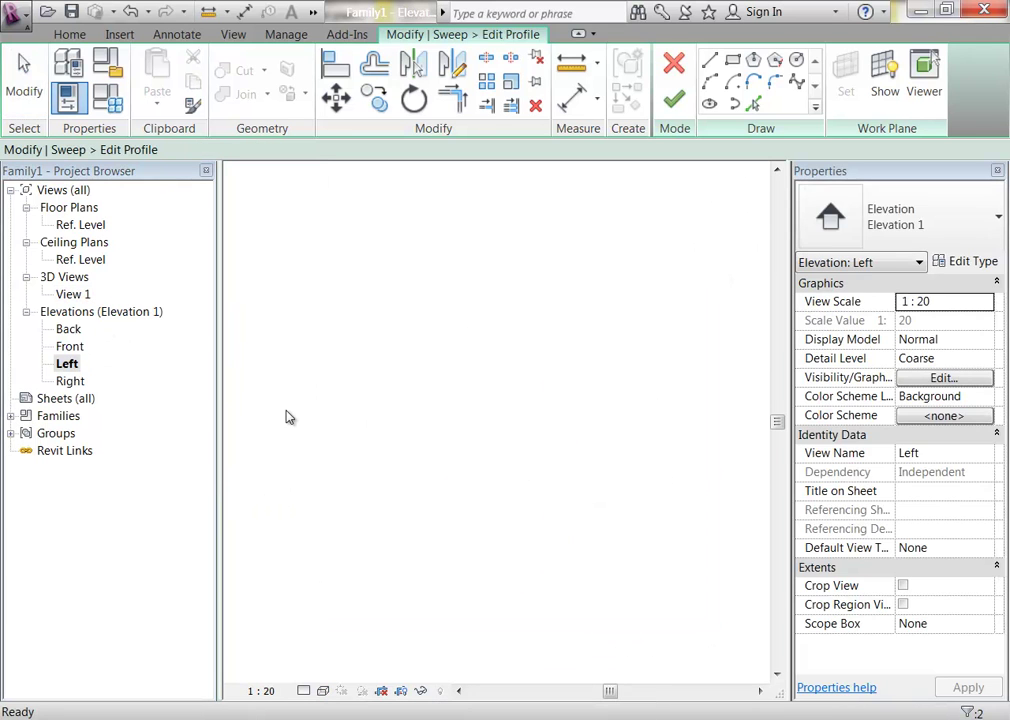
middle_drag(661, 397, 562, 508)
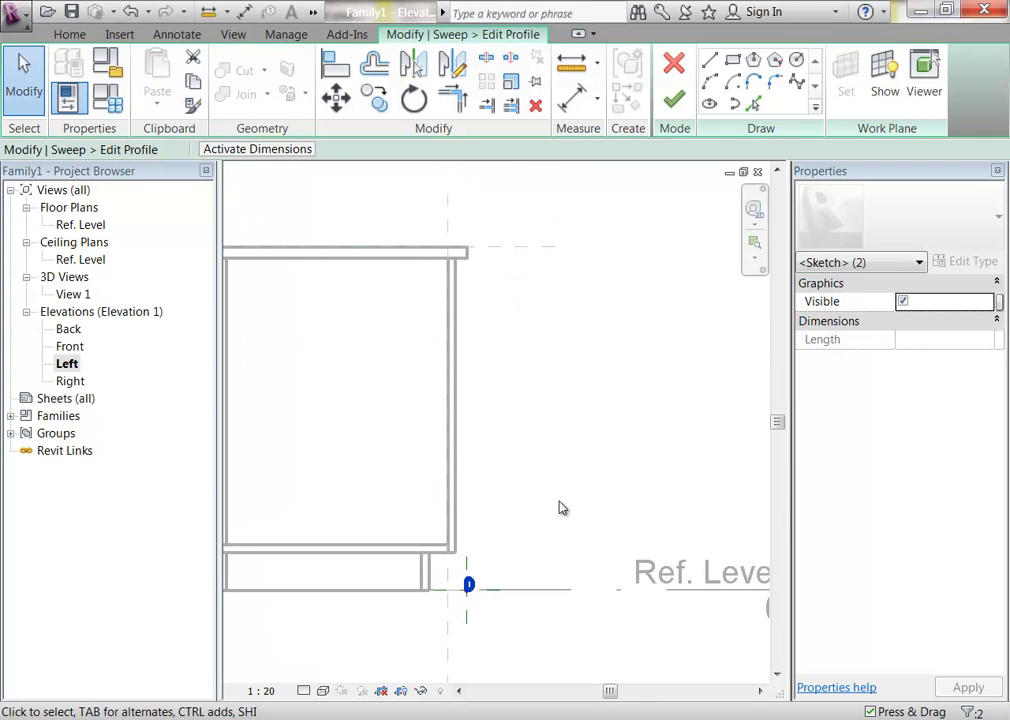
Step: Move the profile from the upper end of its vertical line to the countertop's top front corner
click(340, 97)
middle_drag(417, 491, 417, 388)
scroll(420, 400, up, 2)
scroll(431, 465, up, 3)
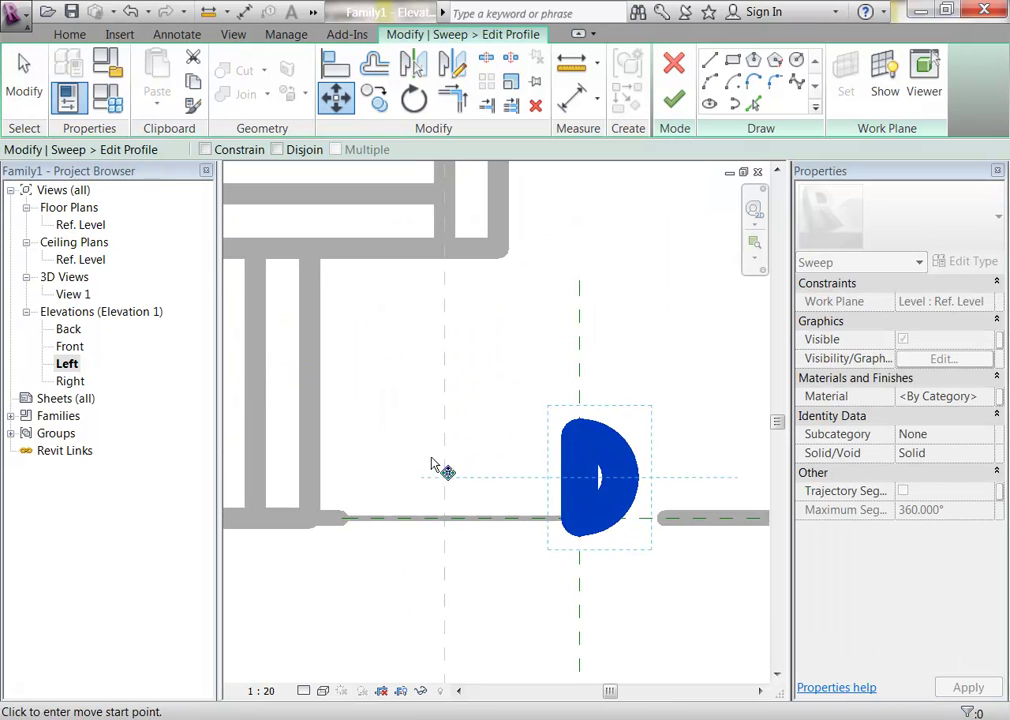
click(580, 439)
scroll(597, 265, down, 2)
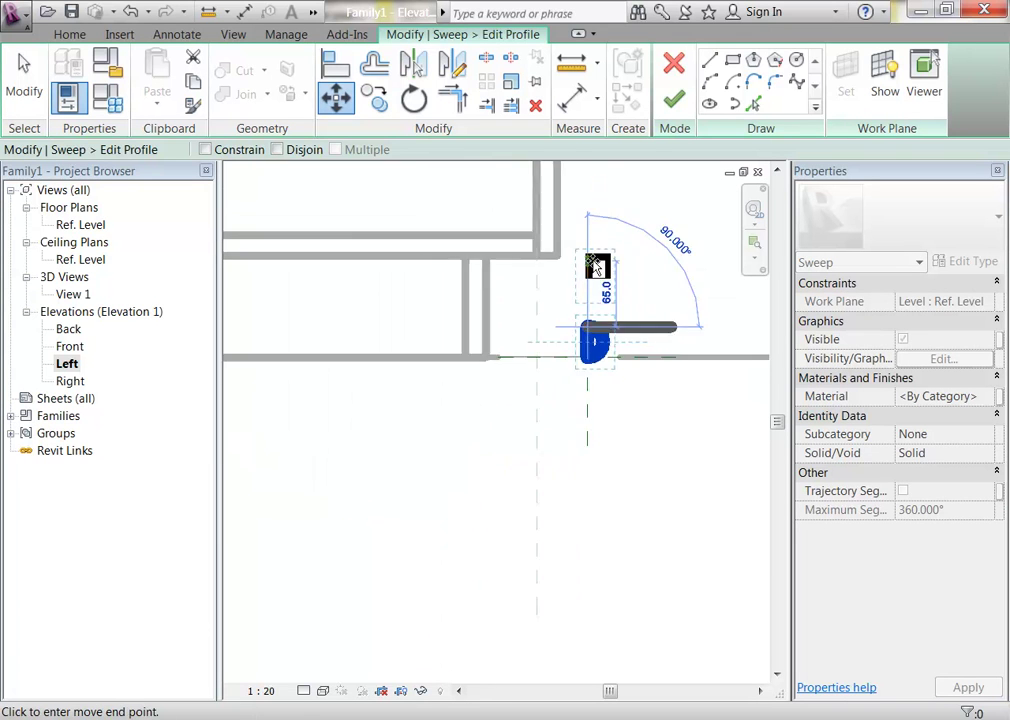
middle_drag(597, 277, 509, 660)
scroll(482, 460, up, 2)
scroll(500, 322, up, 2)
scroll(497, 312, up, 2)
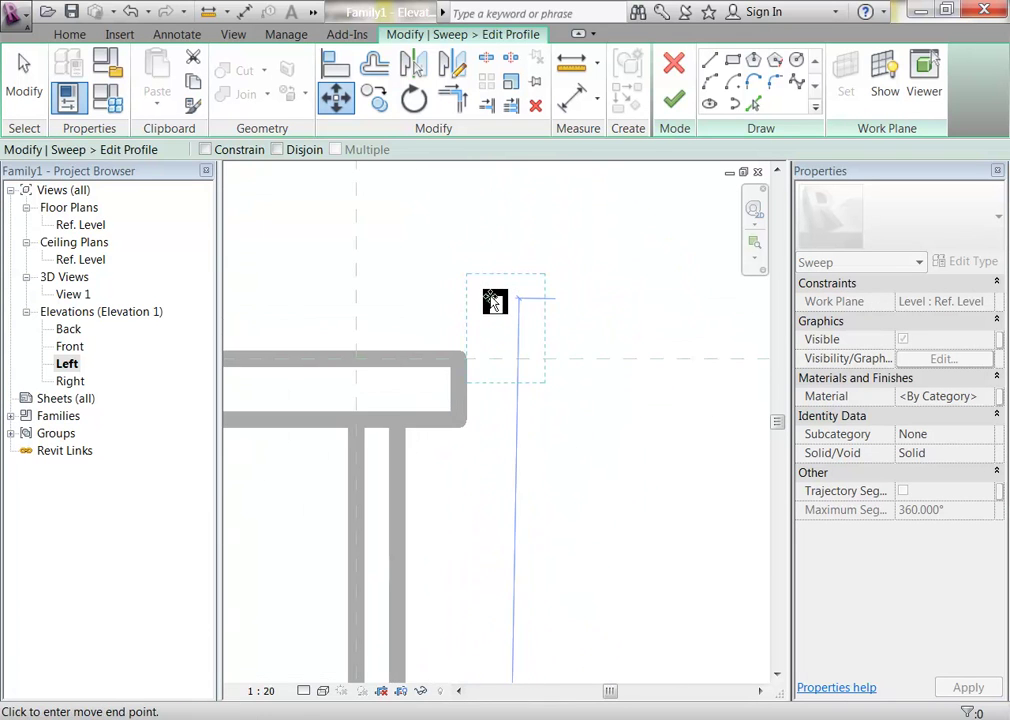
scroll(468, 350, down, 2)
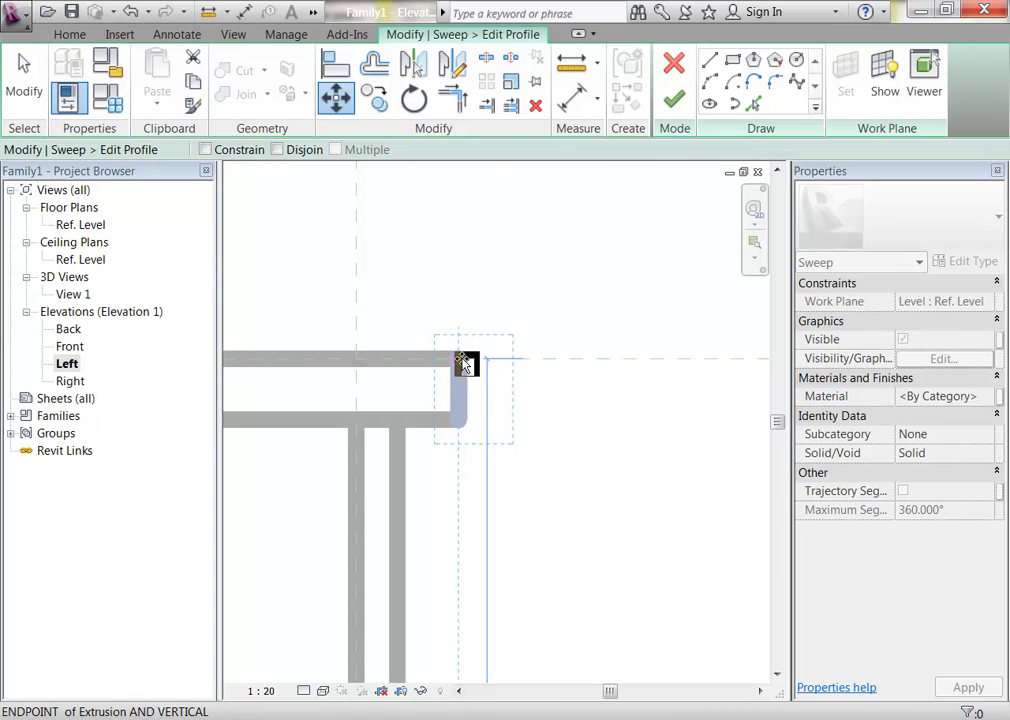
click(462, 361)
scroll(514, 397, down, 2)
middle_drag(541, 467, 426, 402)
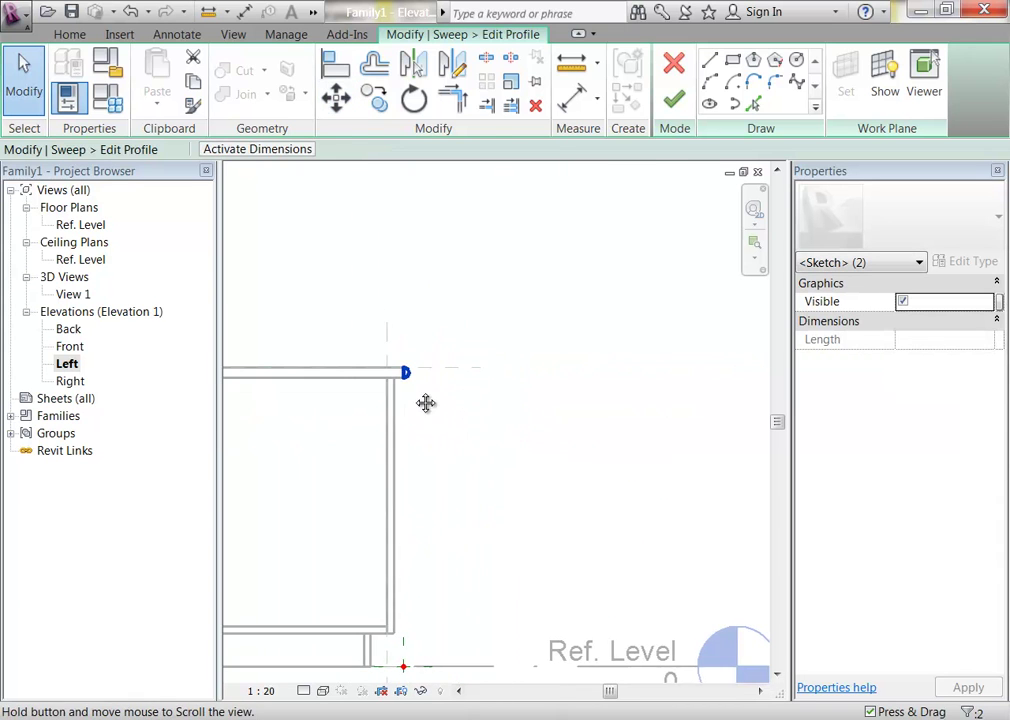
Step: Return to 3D view View 1 and finish the profile sketch and the sweep
double_click(80, 293)
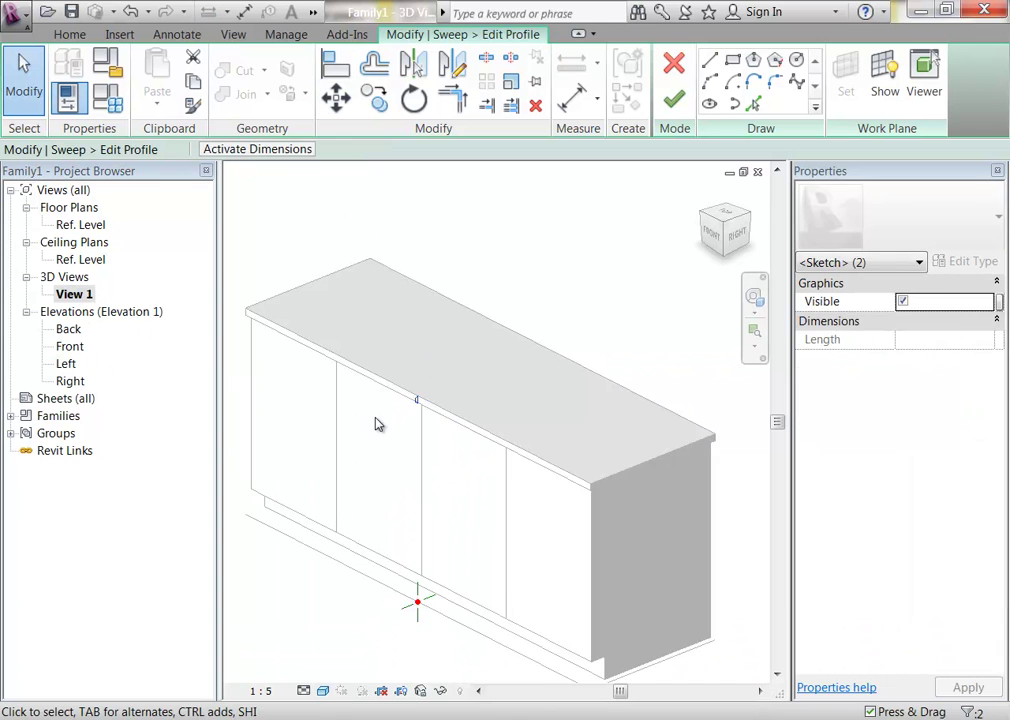
shift+middle_drag(500, 475, 521, 497)
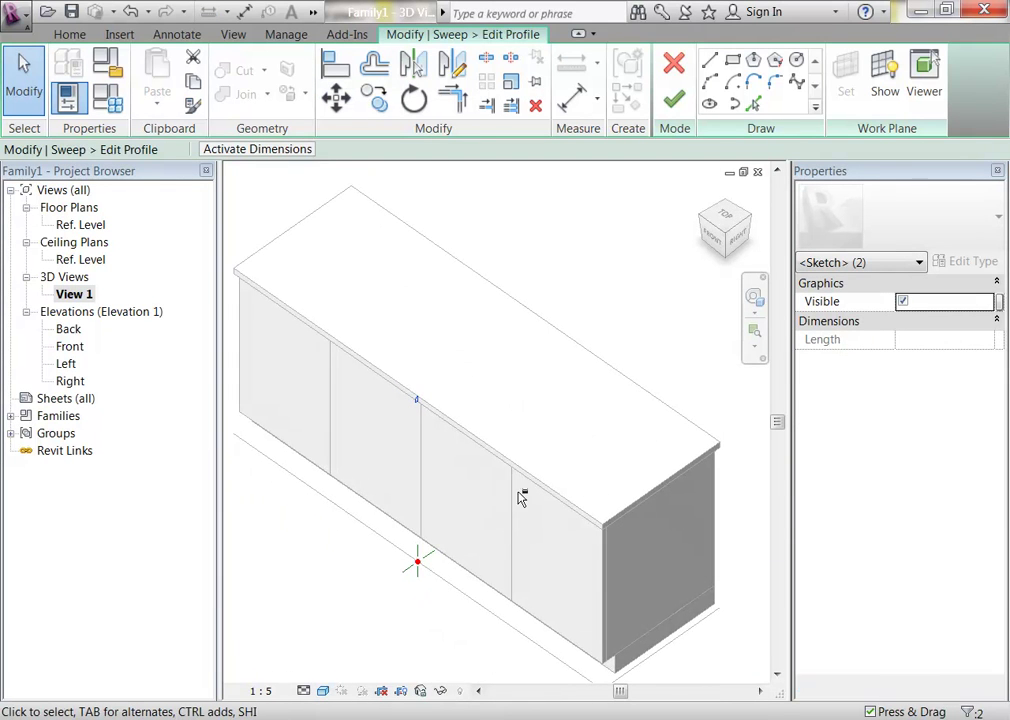
click(673, 98)
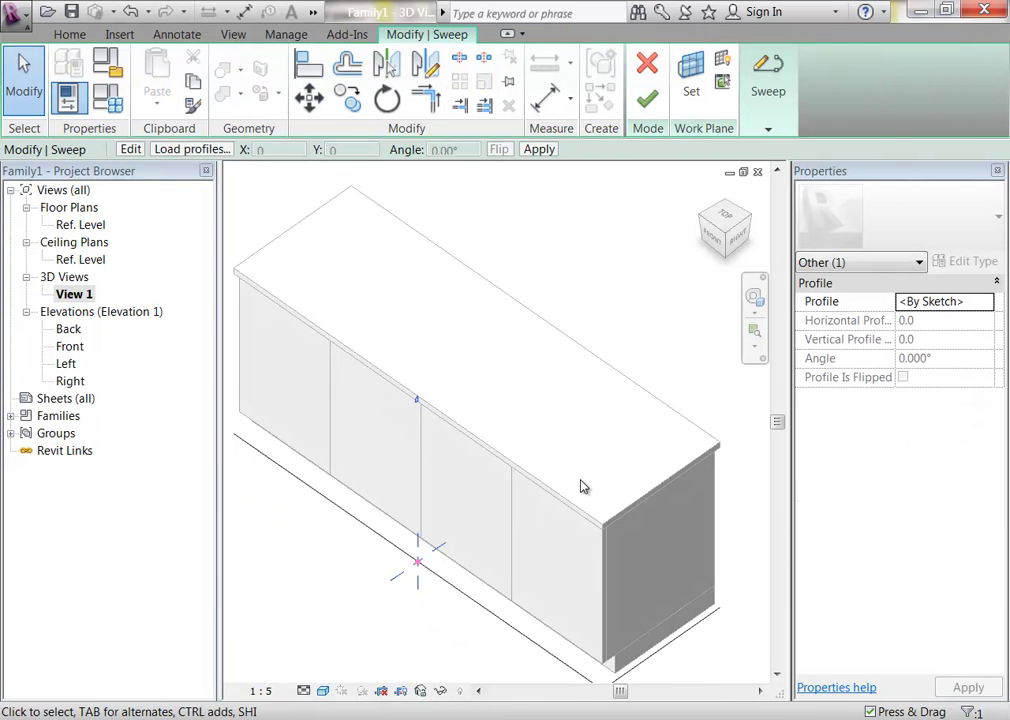
shift+middle_drag(583, 487, 444, 374)
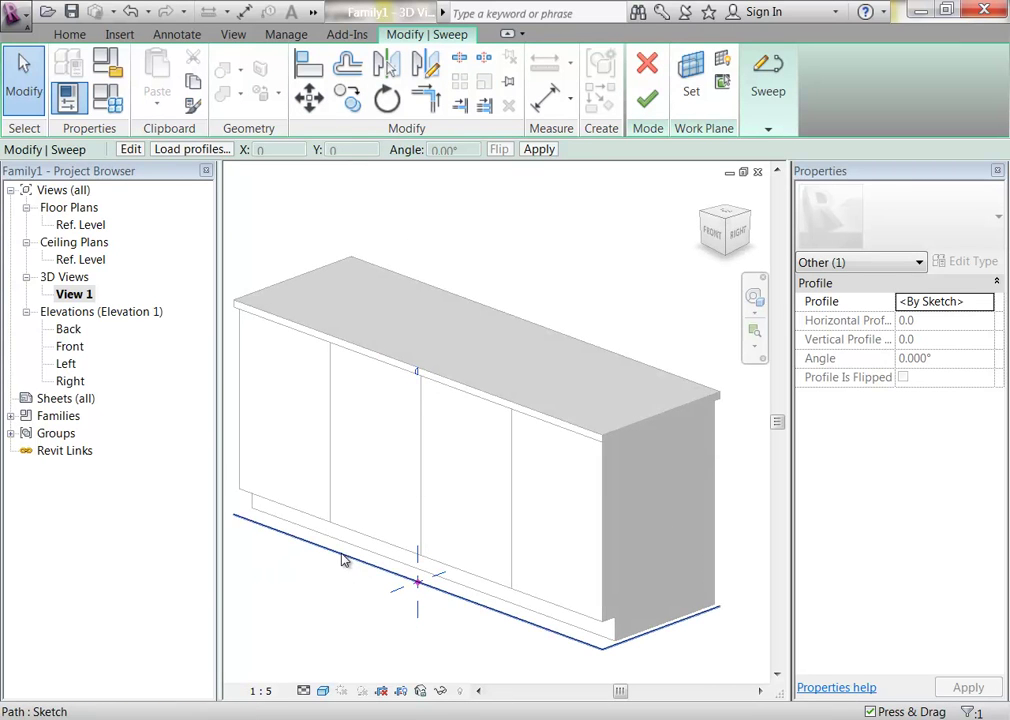
click(645, 103)
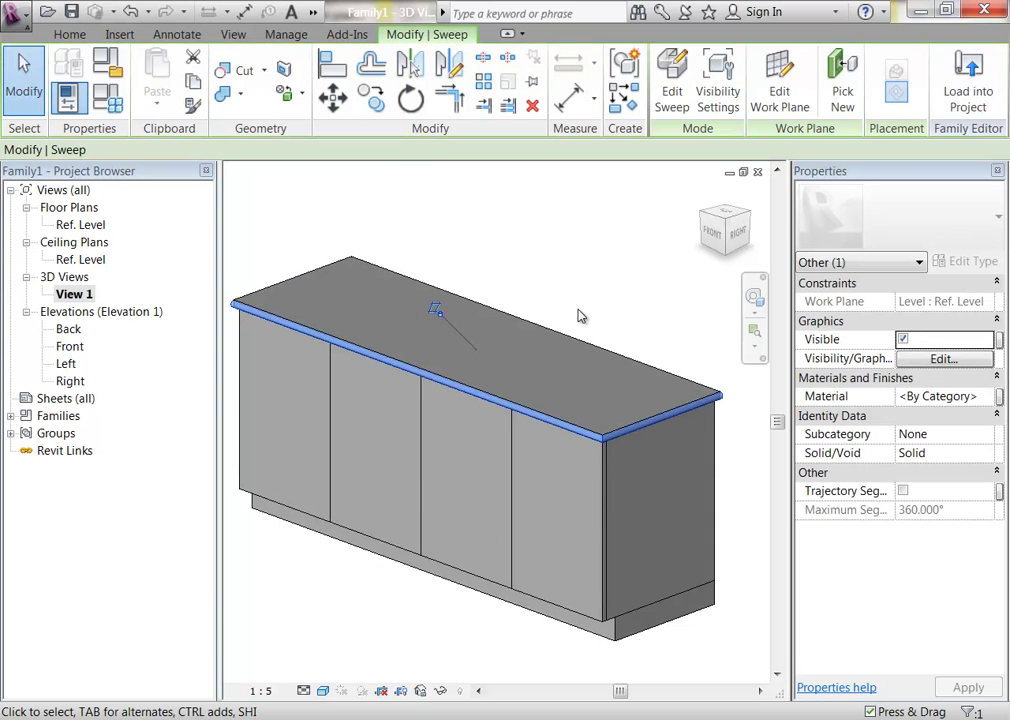
Step: Join the geometry of the edge sweep and the countertop extrusion
click(581, 313)
shift+middle_drag(604, 383, 552, 440)
scroll(489, 534, up, 5)
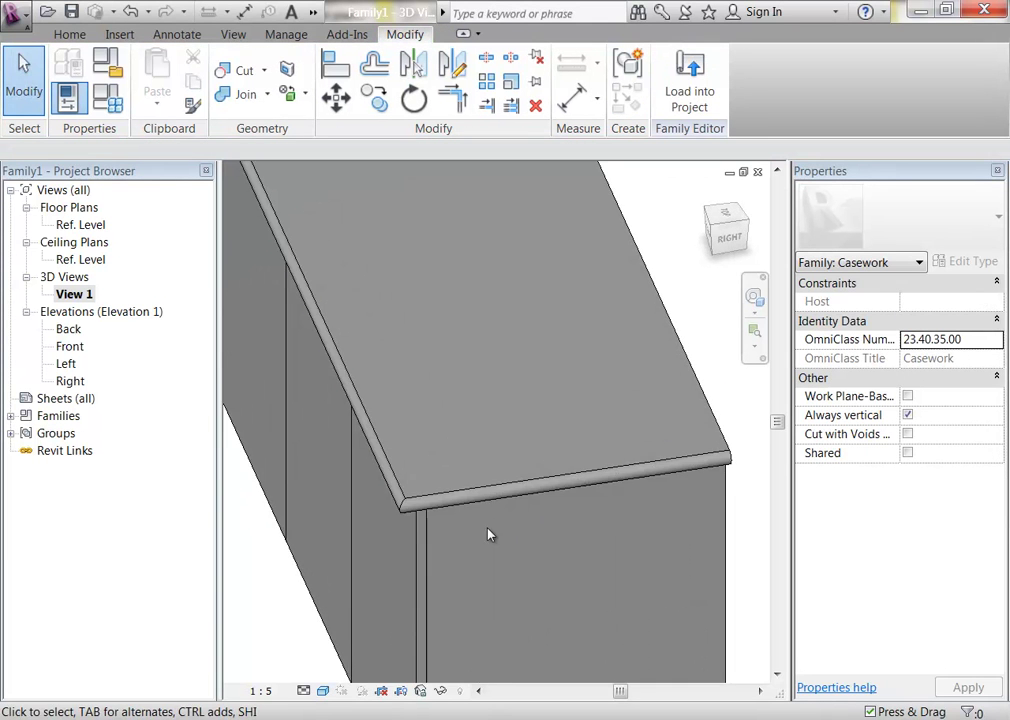
scroll(440, 541, up, 2)
middle_drag(446, 543, 394, 613)
scroll(394, 613, down, 2)
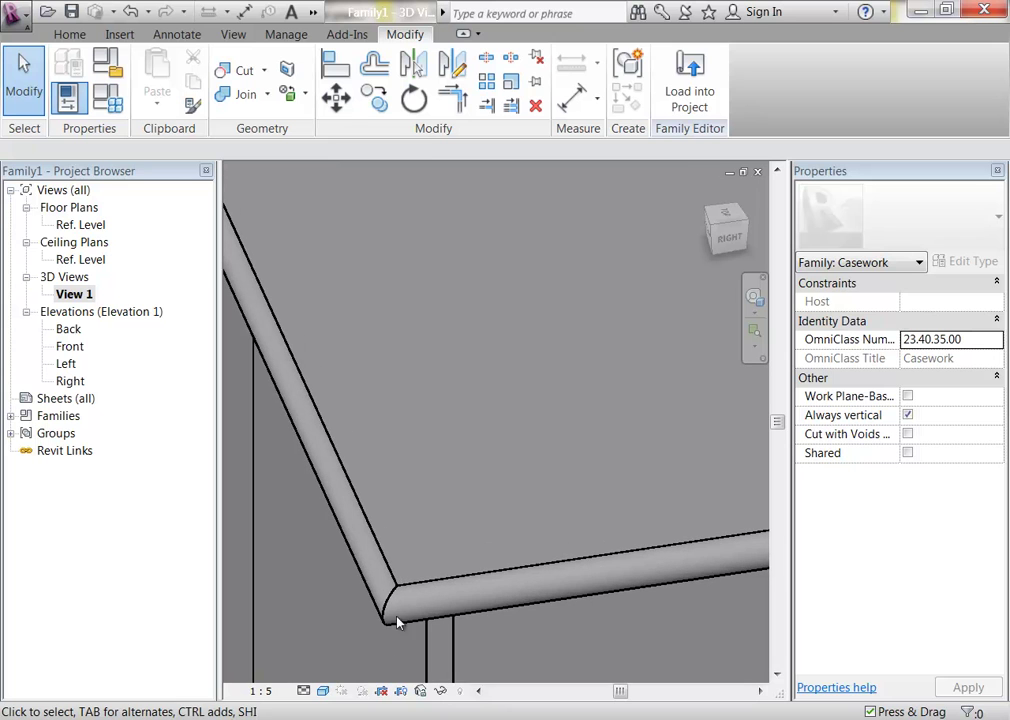
click(244, 95)
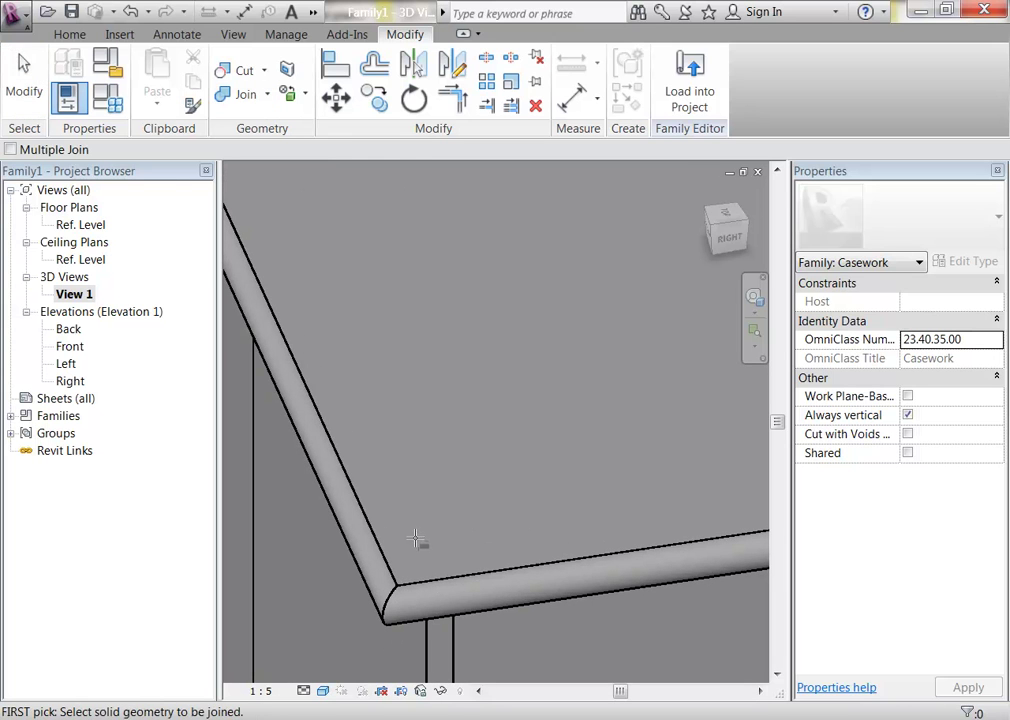
click(386, 562)
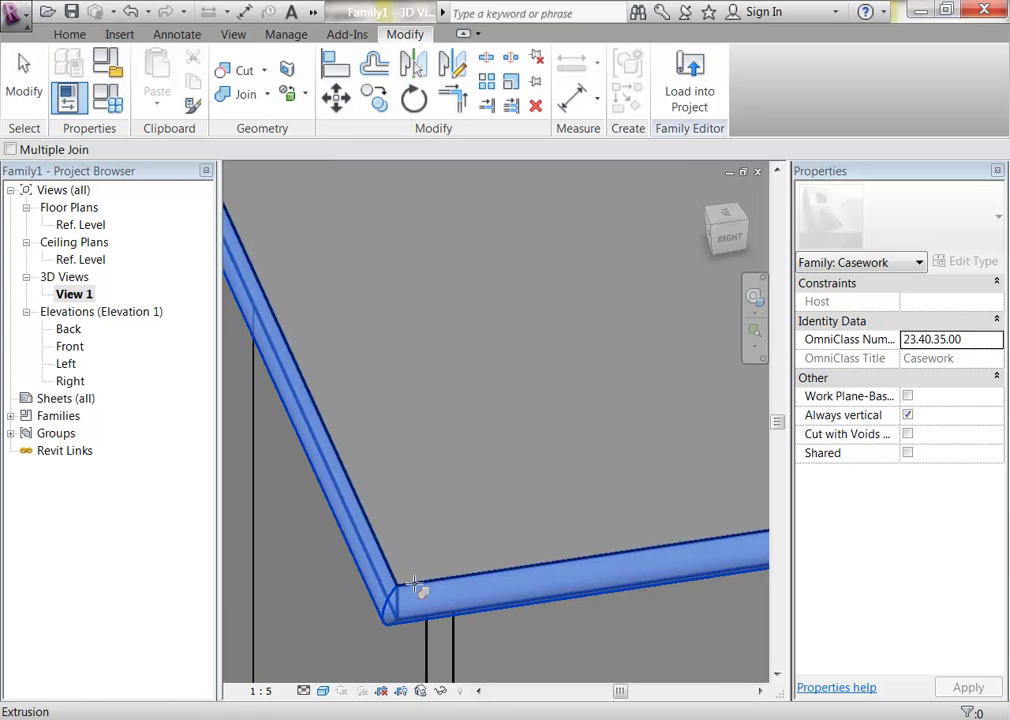
click(412, 590)
right_click(456, 387)
click(494, 402)
right_click(494, 389)
click(523, 412)
middle_drag(523, 412, 455, 455)
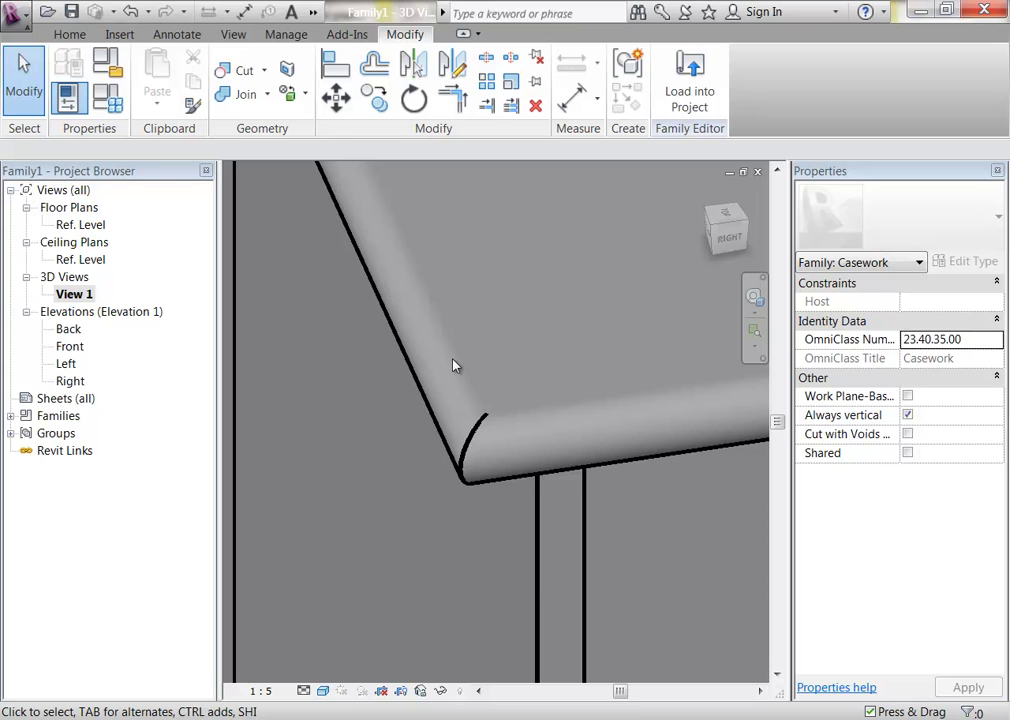
Step: Edit the countertop edge sweep and open its path sketch in the Ref. Level floor plan
click(467, 480)
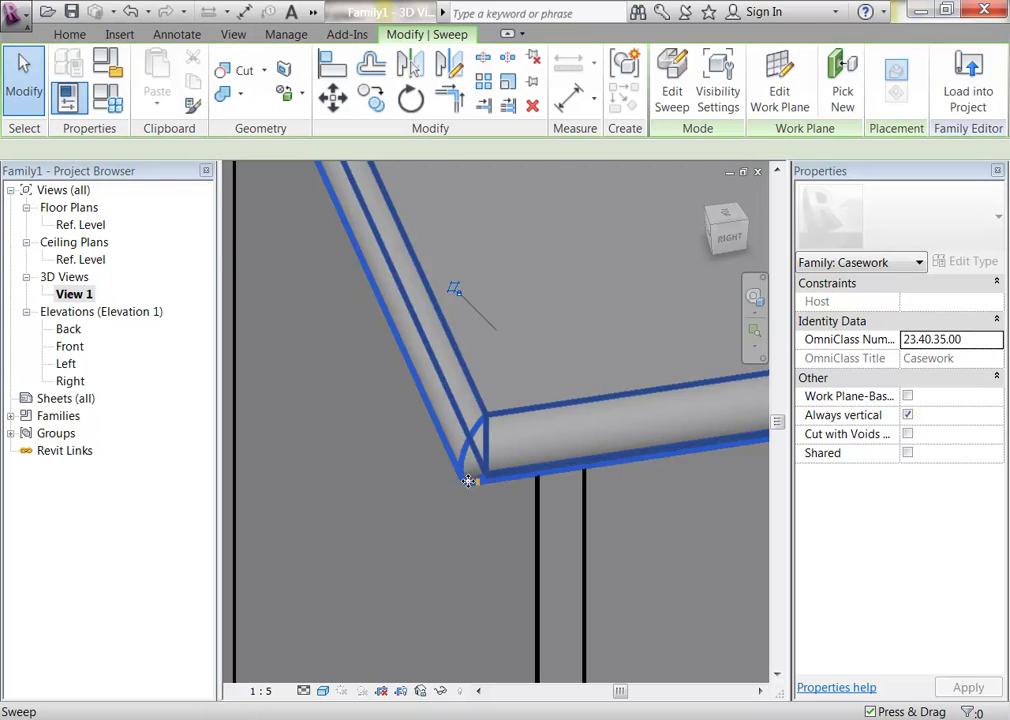
scroll(468, 480, down, 5)
scroll(413, 440, down, 5)
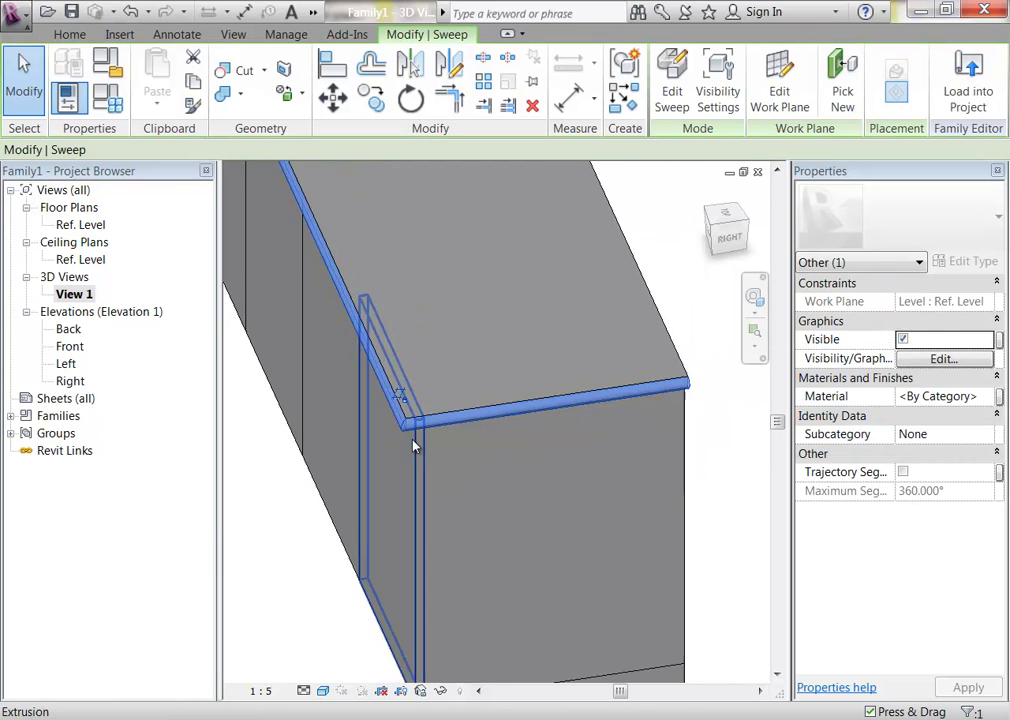
click(672, 78)
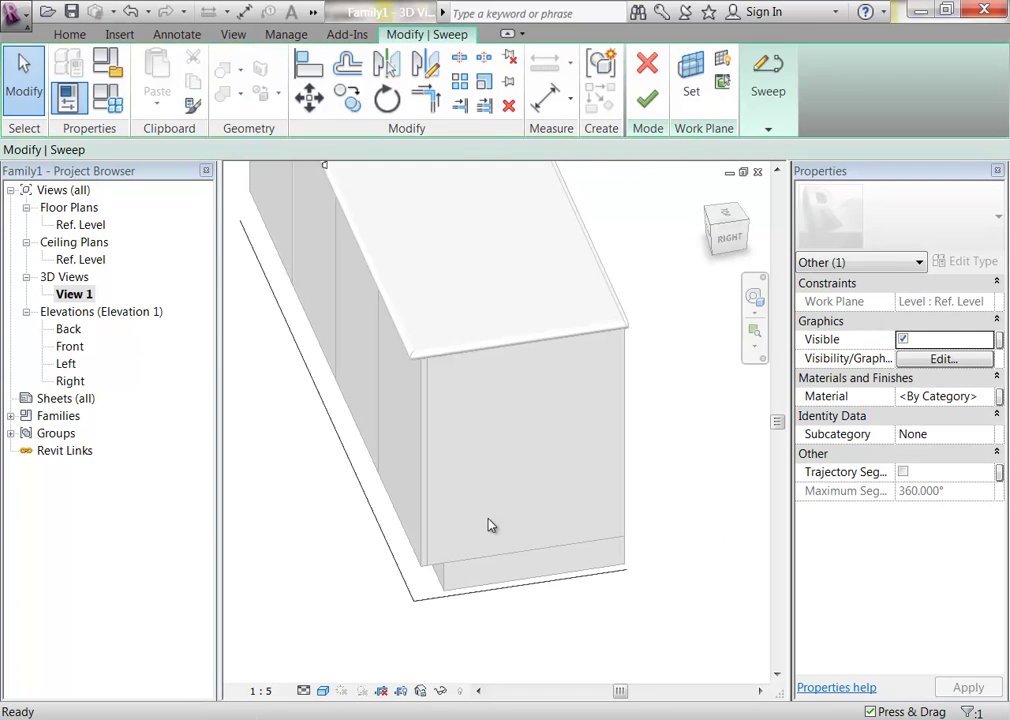
double_click(79, 224)
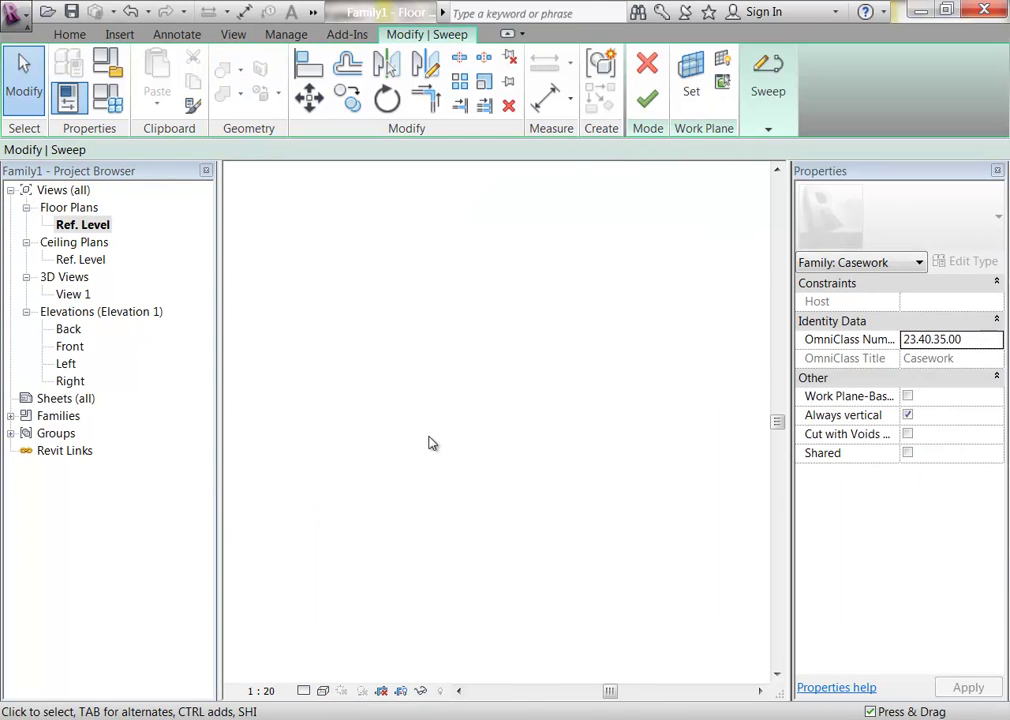
scroll(622, 483, up, 6)
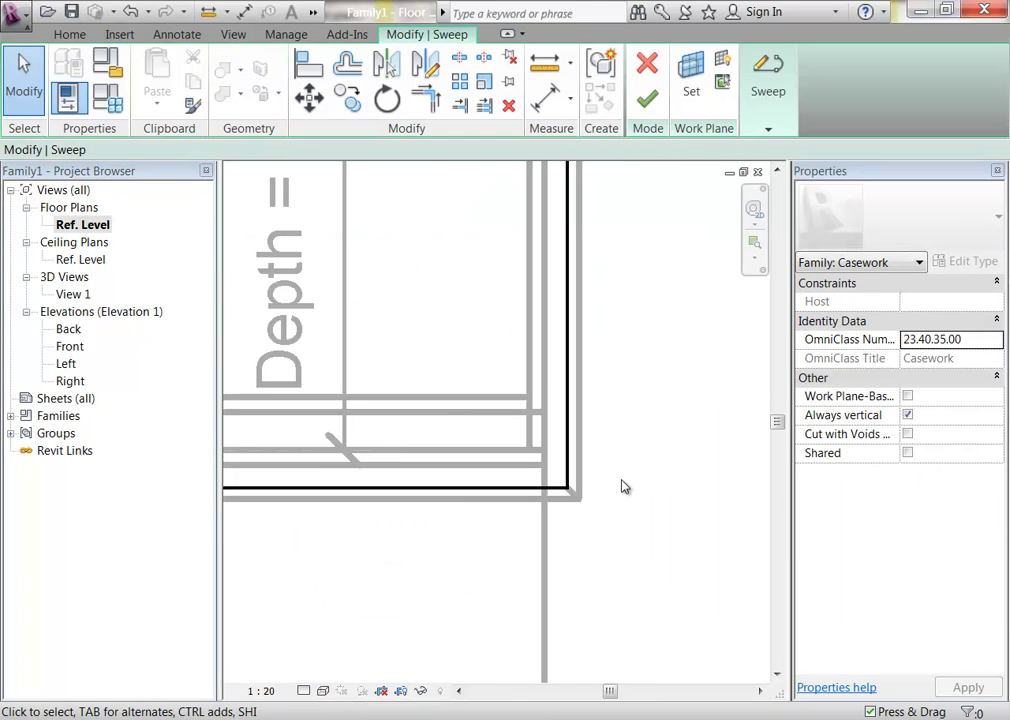
click(758, 92)
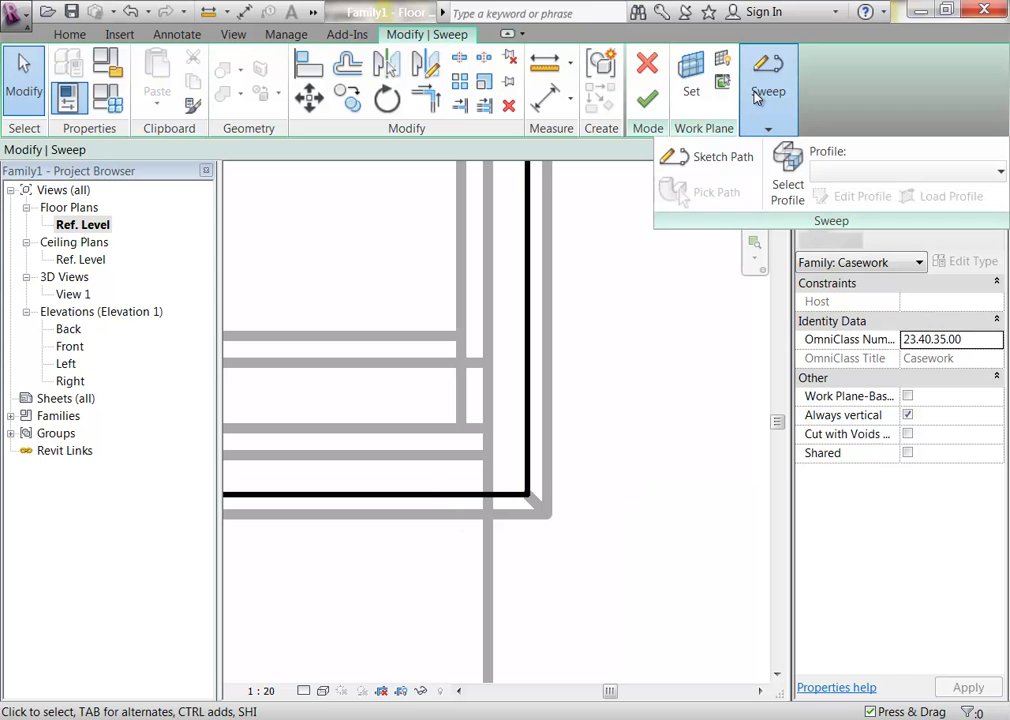
click(690, 163)
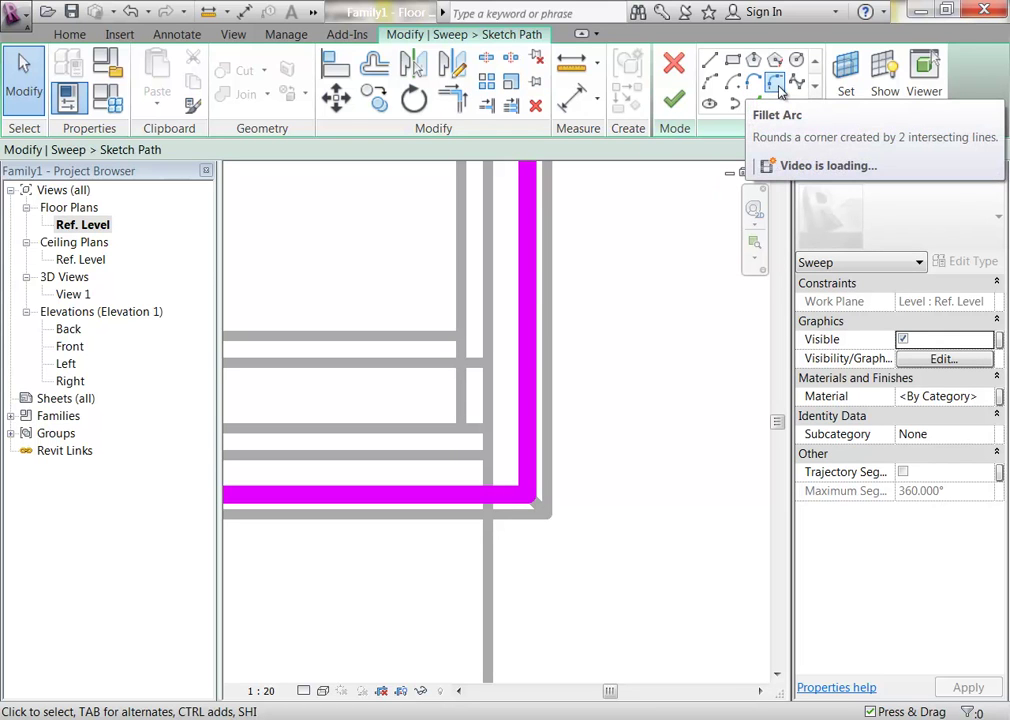
Step: Round the front corner of the sweep path with a fillet arc of radius 15
click(783, 89)
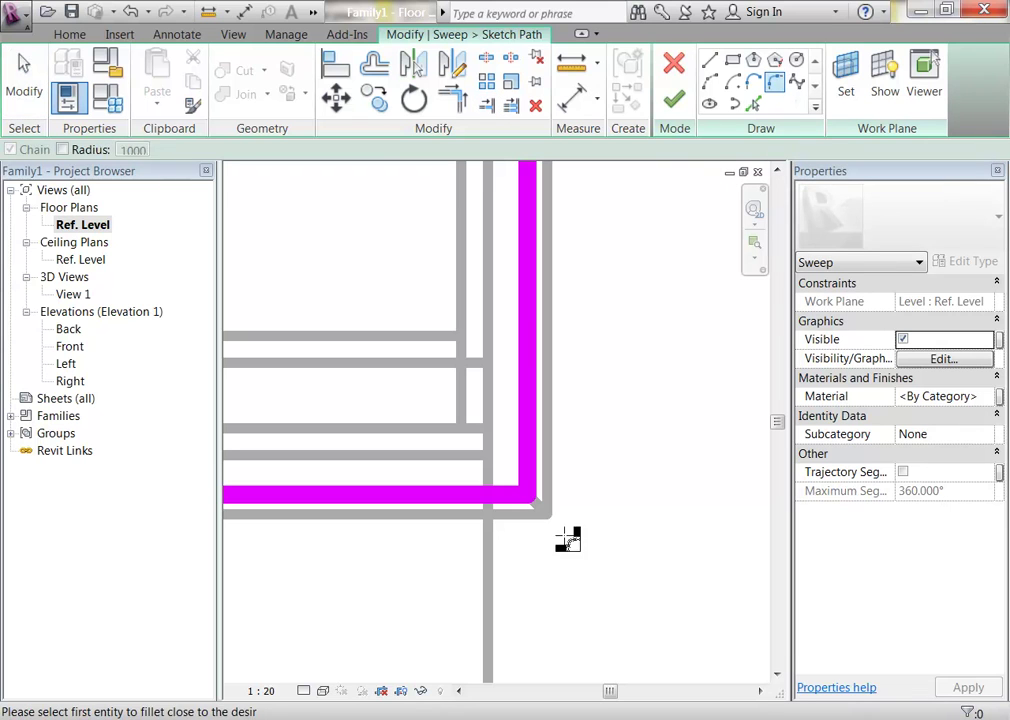
click(63, 150)
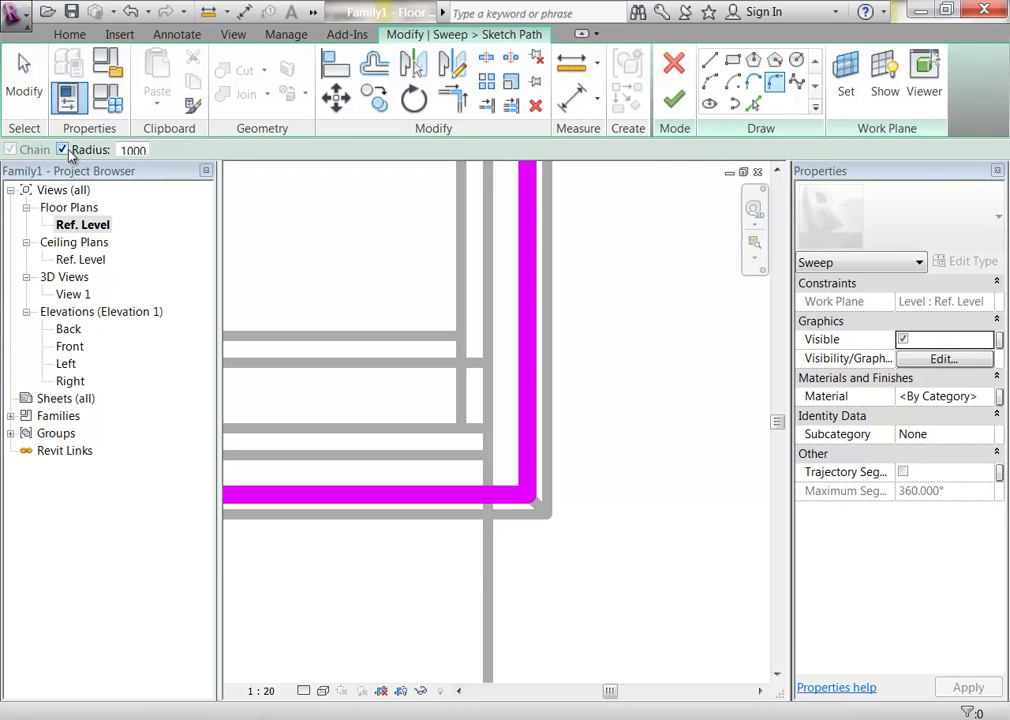
double_click(133, 151)
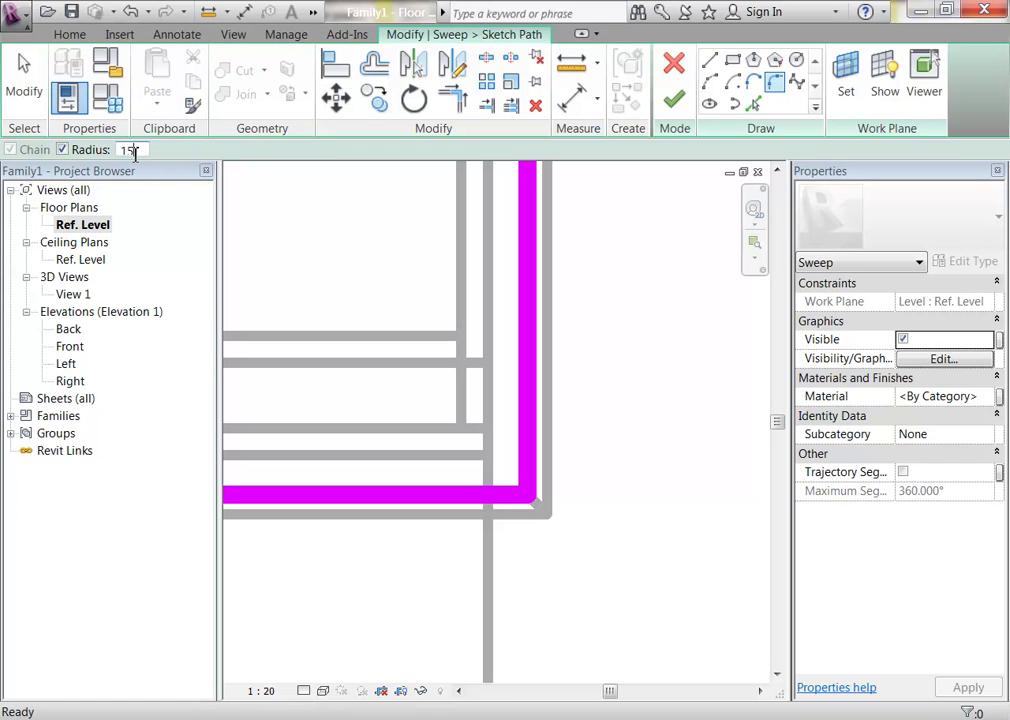
click(457, 494)
click(530, 429)
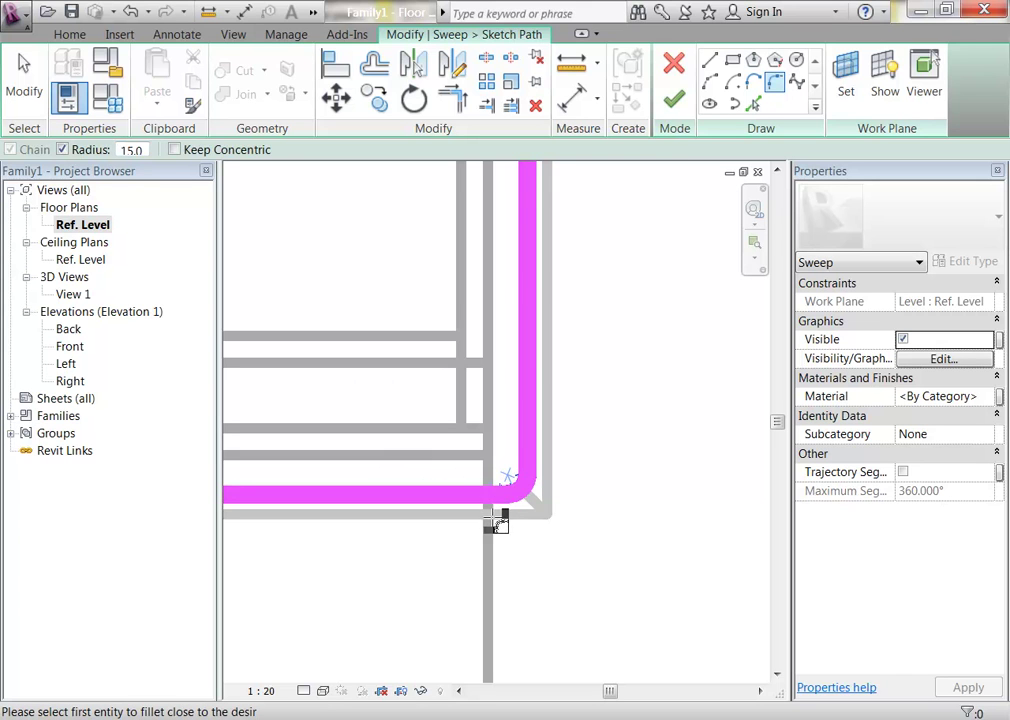
scroll(505, 520, up, 1)
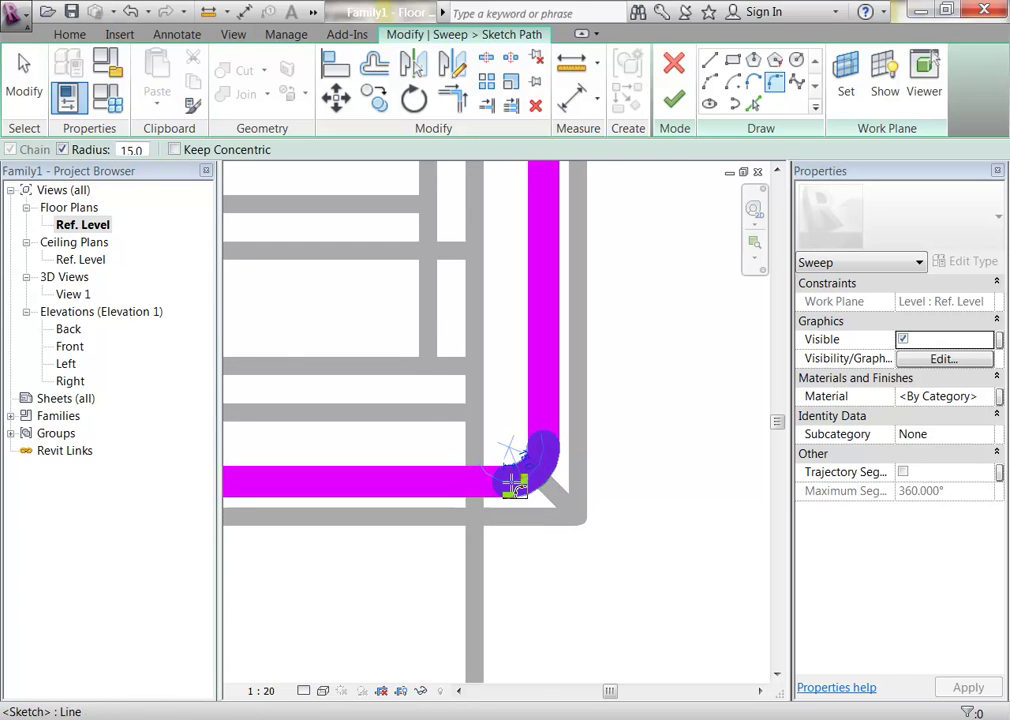
scroll(500, 490, up, 2)
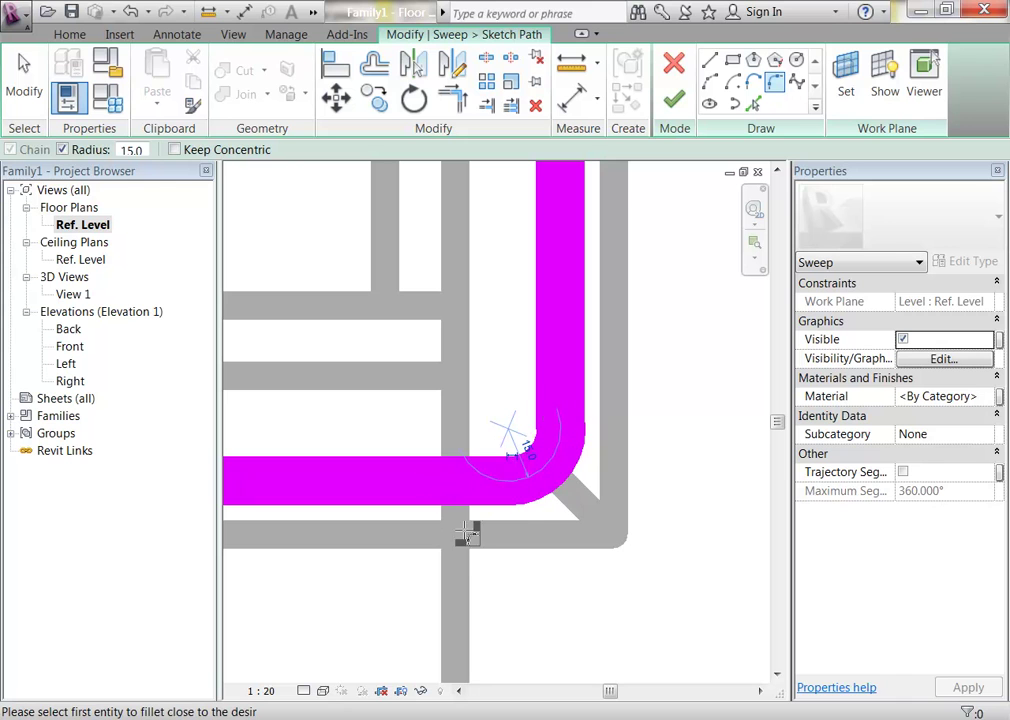
Step: Finish the path sketch and the edge sweep, and return to 3D view View 1
click(674, 100)
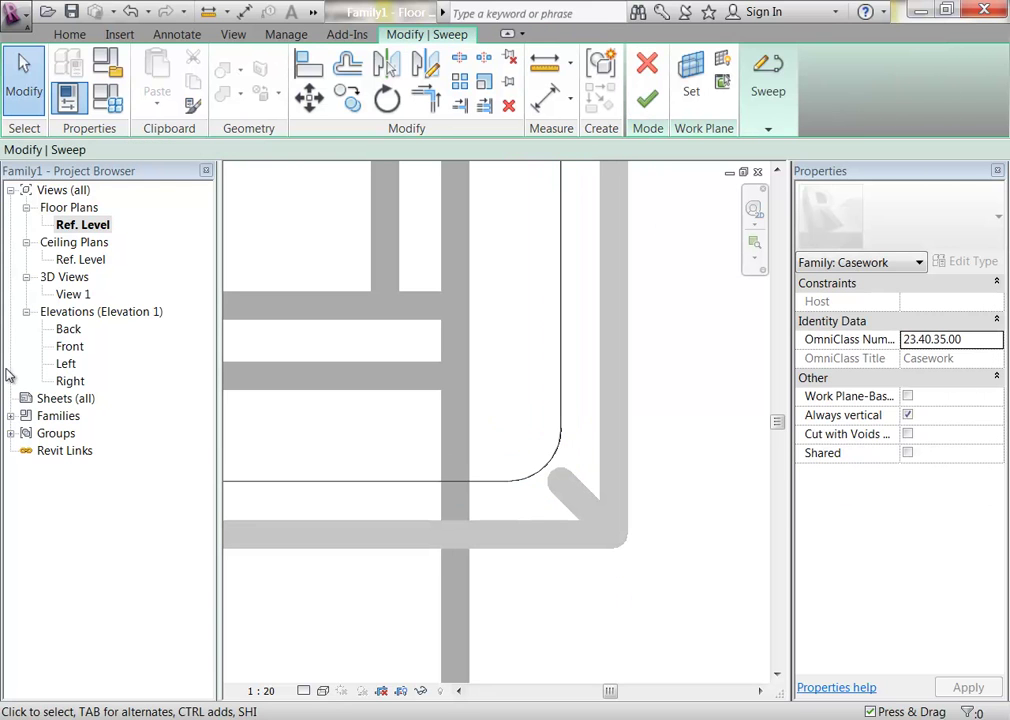
click(647, 98)
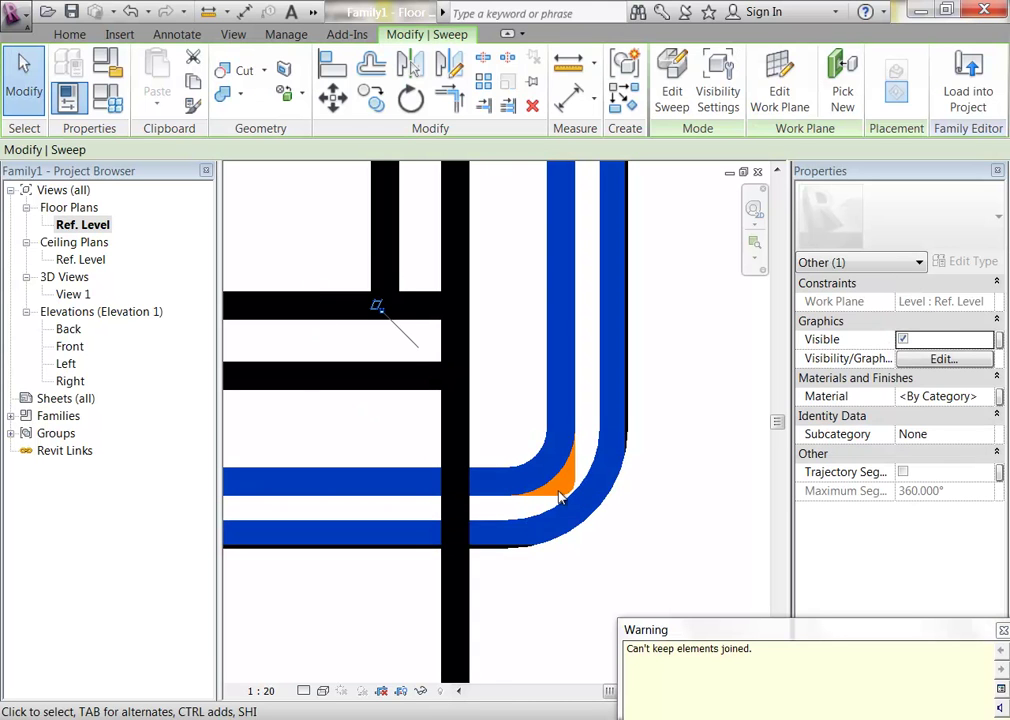
double_click(74, 295)
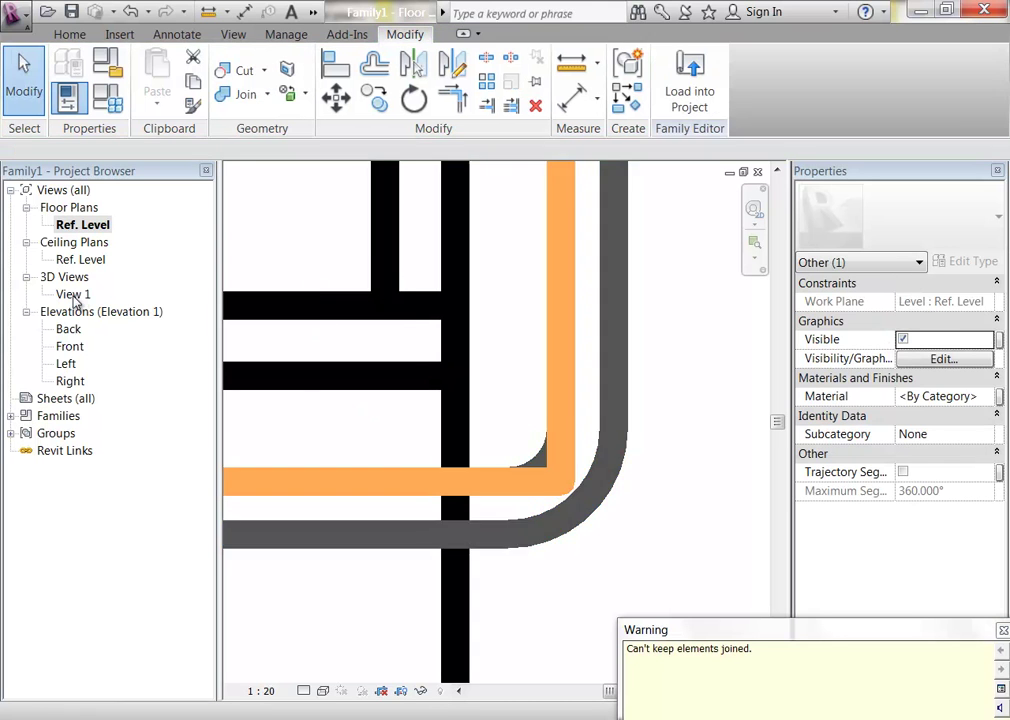
click(688, 357)
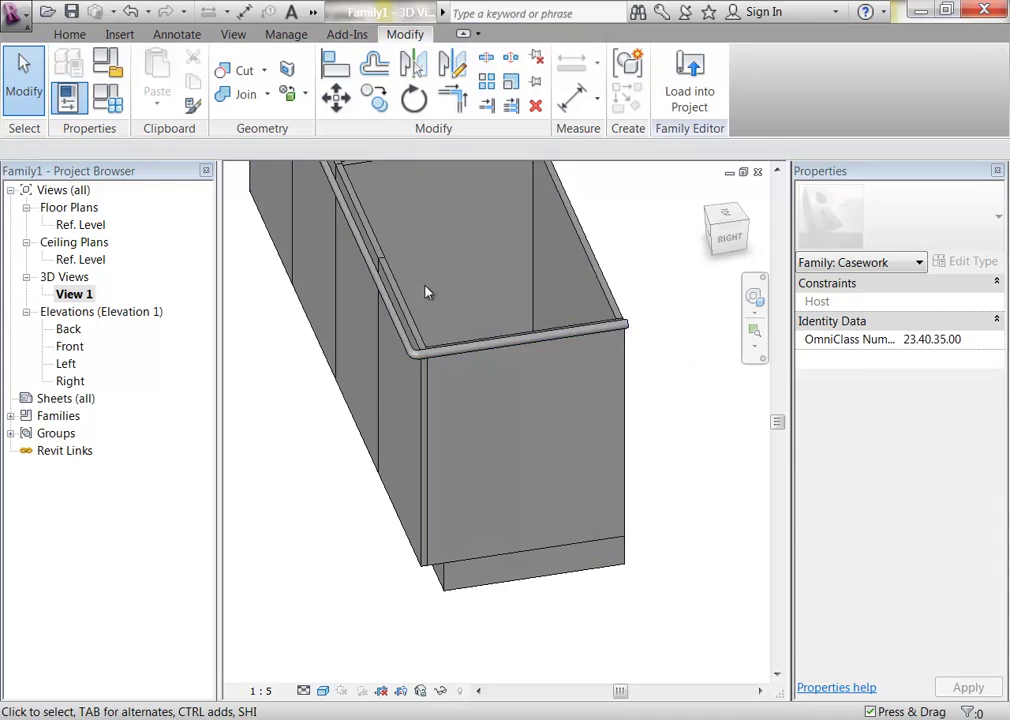
Step: Undo the completion of the edge sweep and finish the sweep again in the 3D view
scroll(405, 288, up, 5)
scroll(470, 490, down, 4)
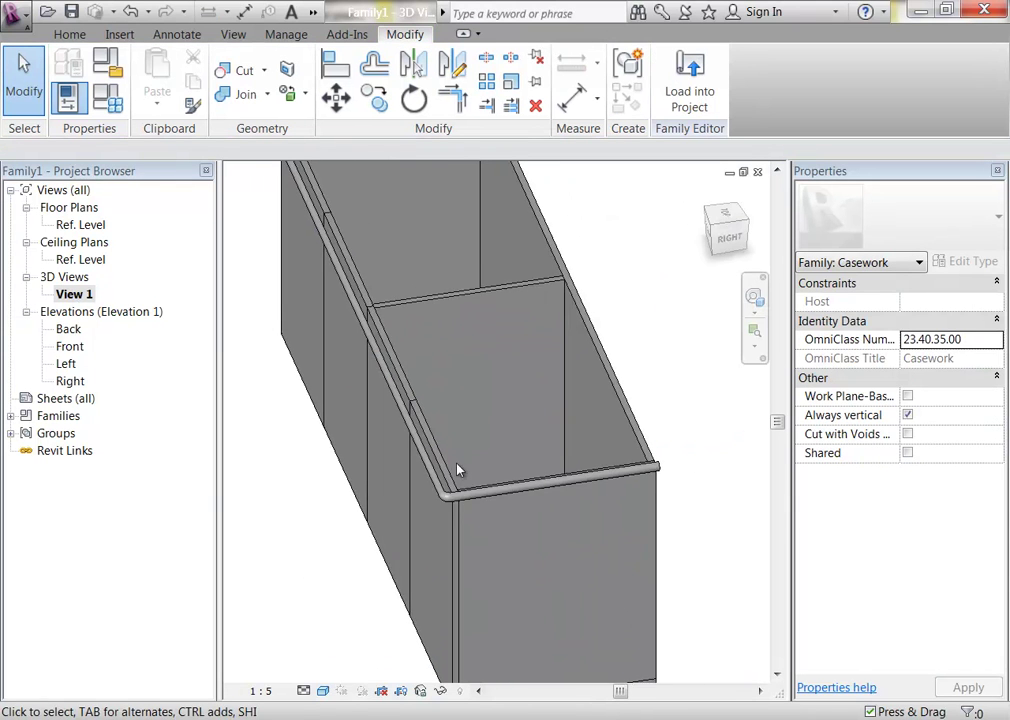
shift+middle_drag(458, 469, 620, 444)
scroll(557, 370, down, 6)
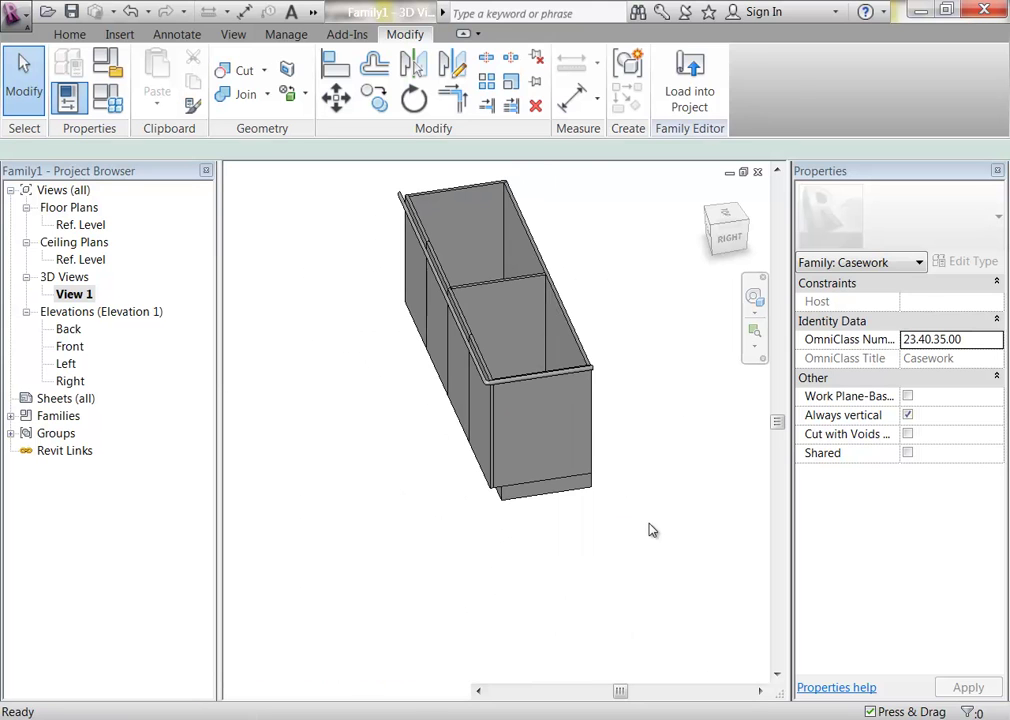
key(ctrl+z)
click(647, 98)
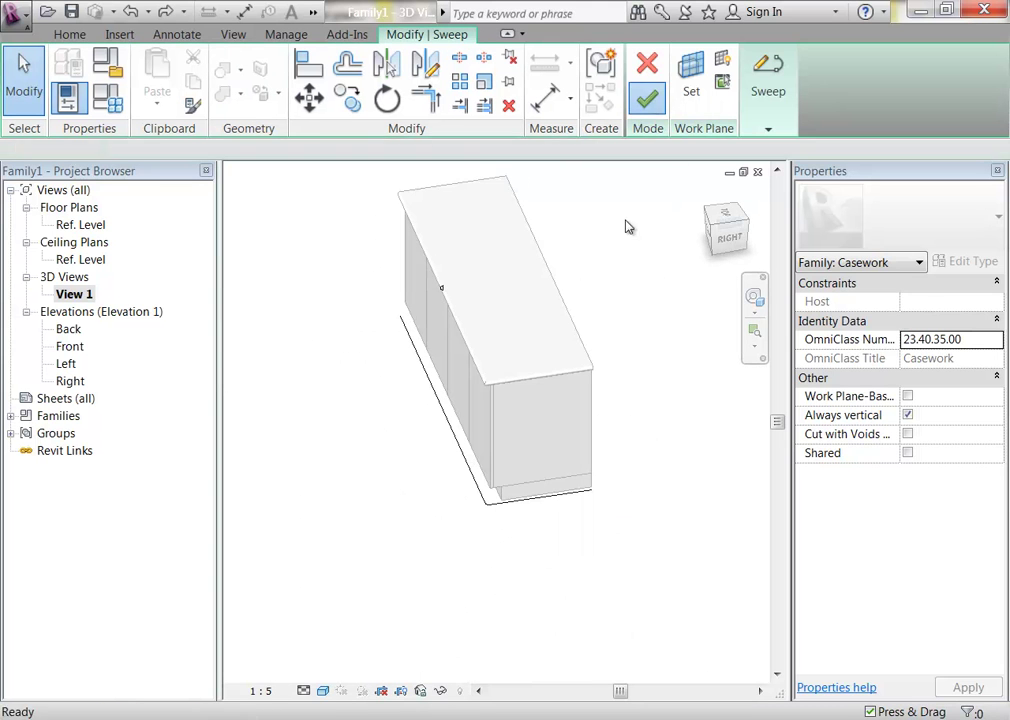
shift+middle_drag(447, 230, 457, 270)
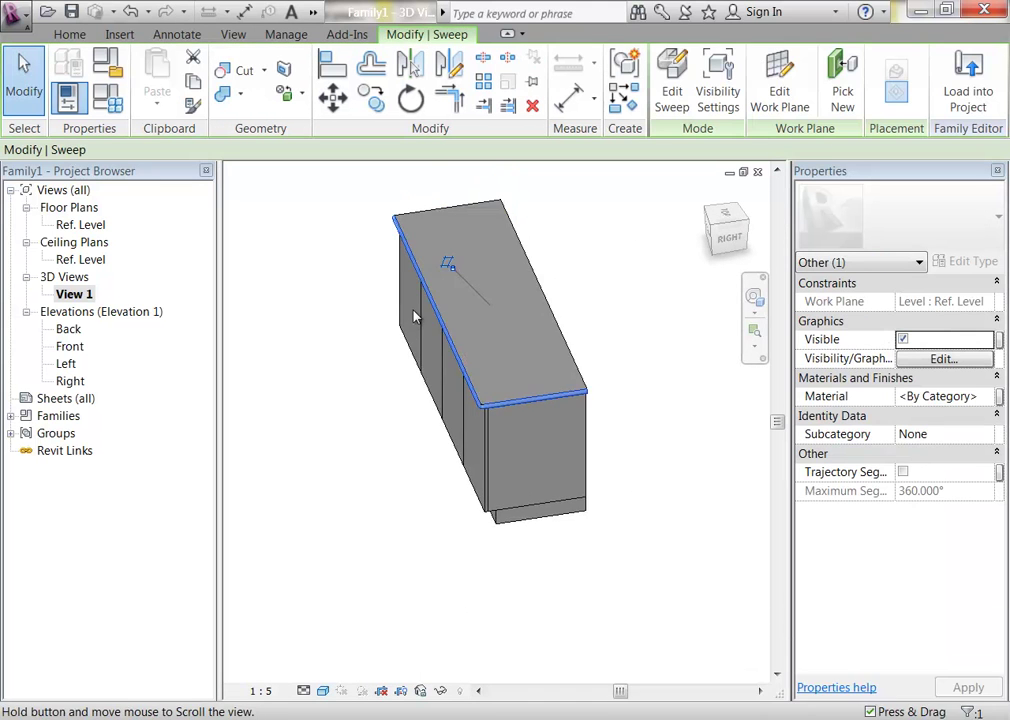
Step: Unjoin the geometry of the countertop extrusion and the rounded edge sweep
scroll(428, 288, up, 3)
click(405, 285)
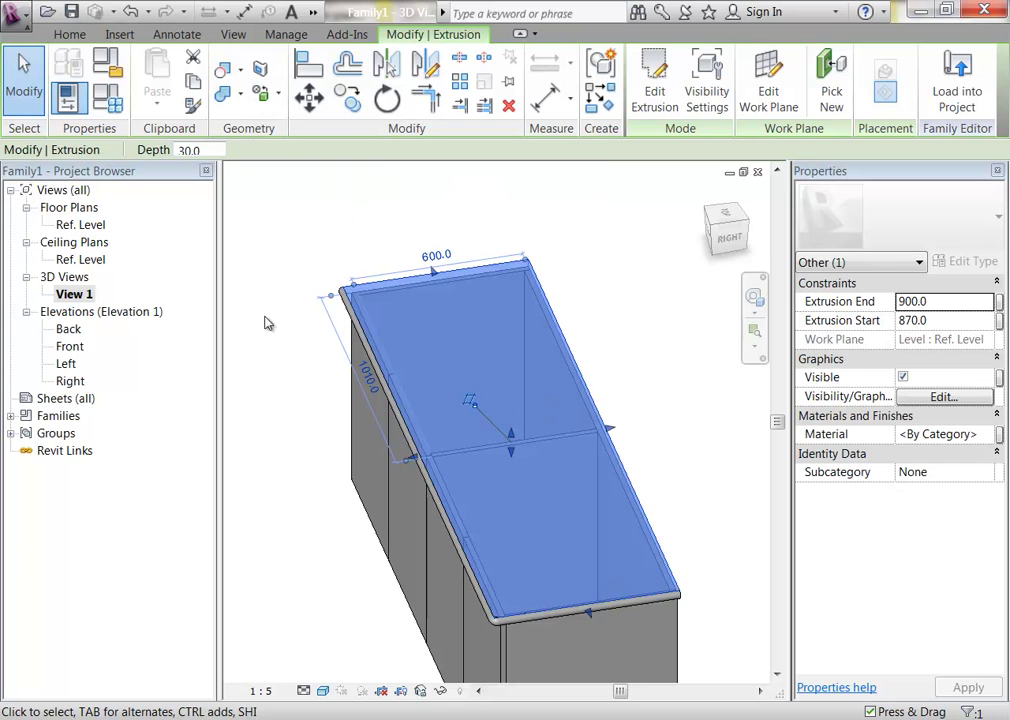
click(240, 94)
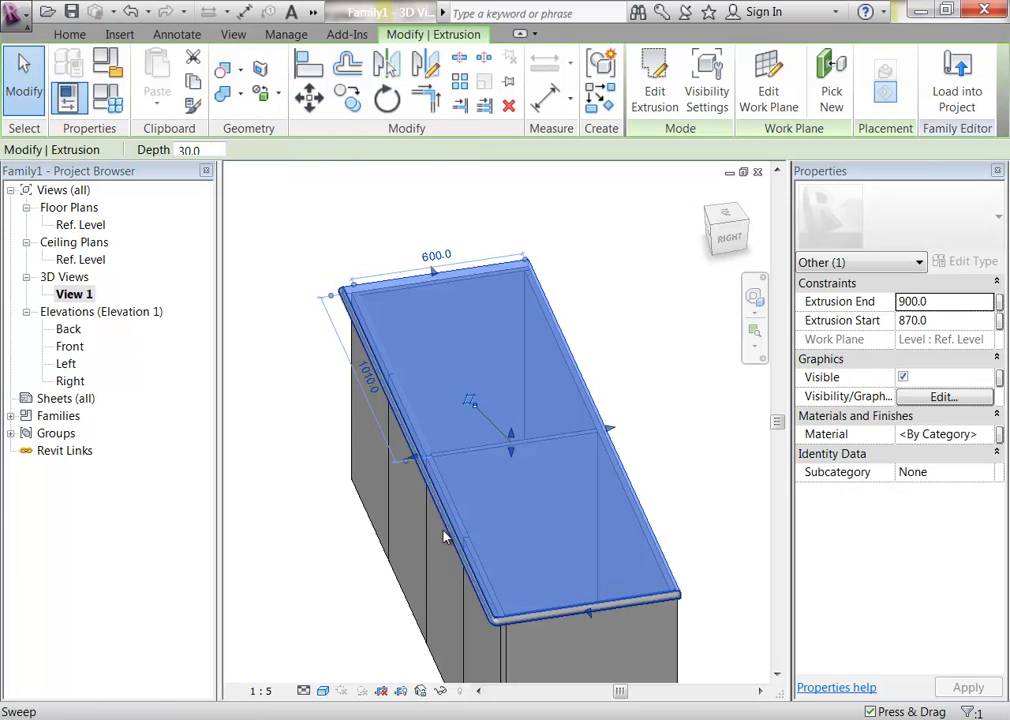
scroll(398, 454, up, 6)
scroll(585, 427, up, 3)
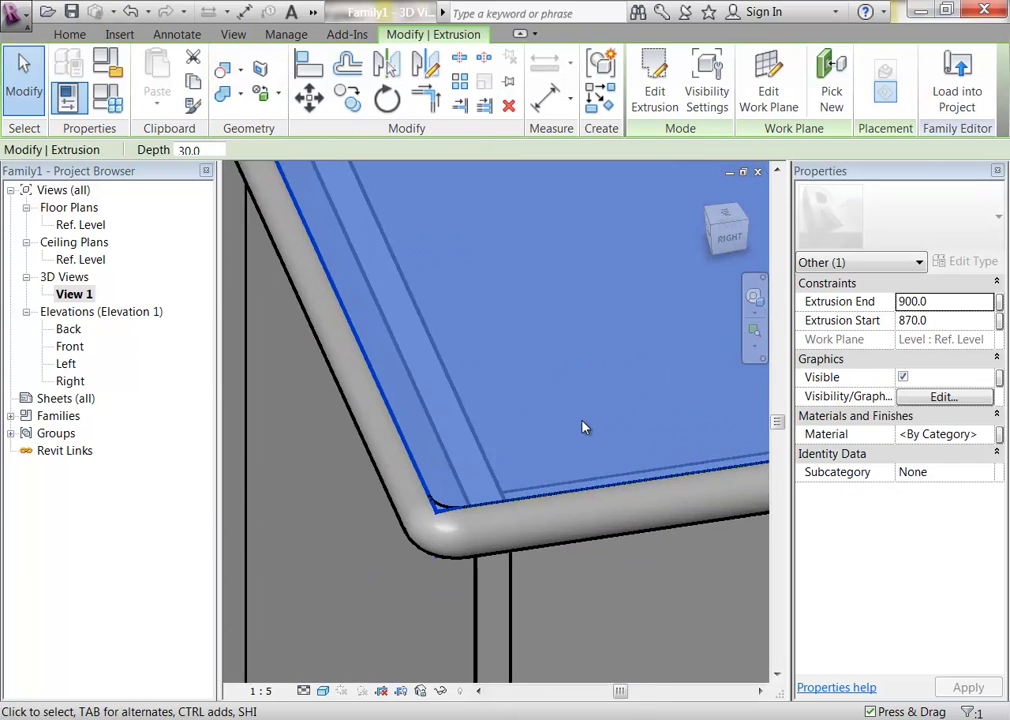
scroll(470, 492, up, 2)
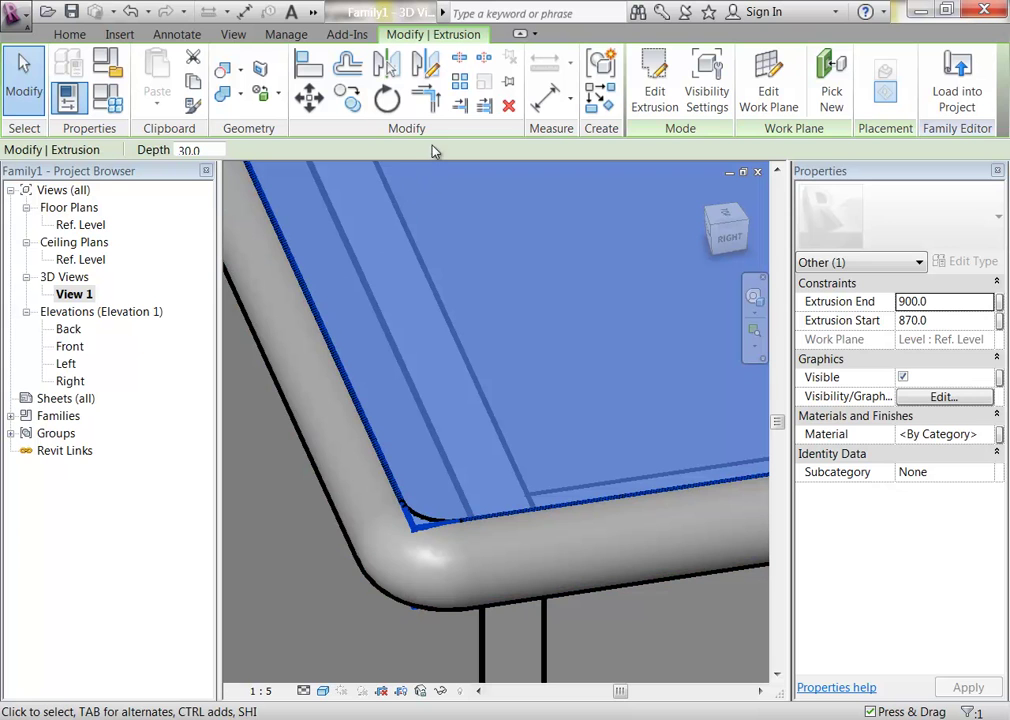
click(240, 95)
click(257, 166)
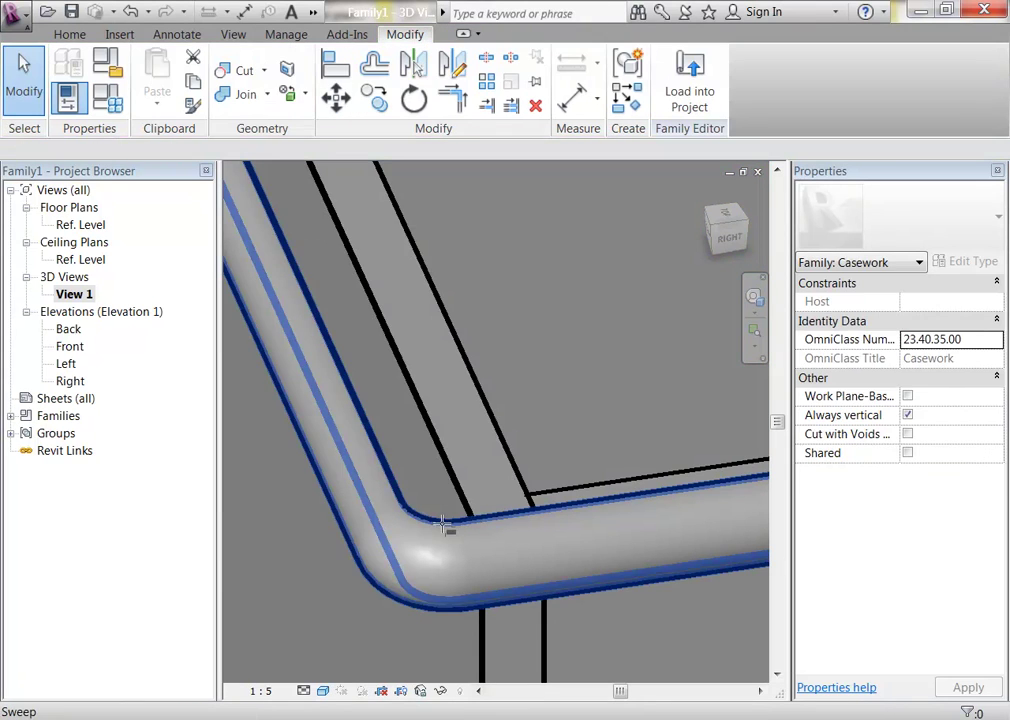
scroll(491, 405, down, 4)
scroll(491, 425, down, 4)
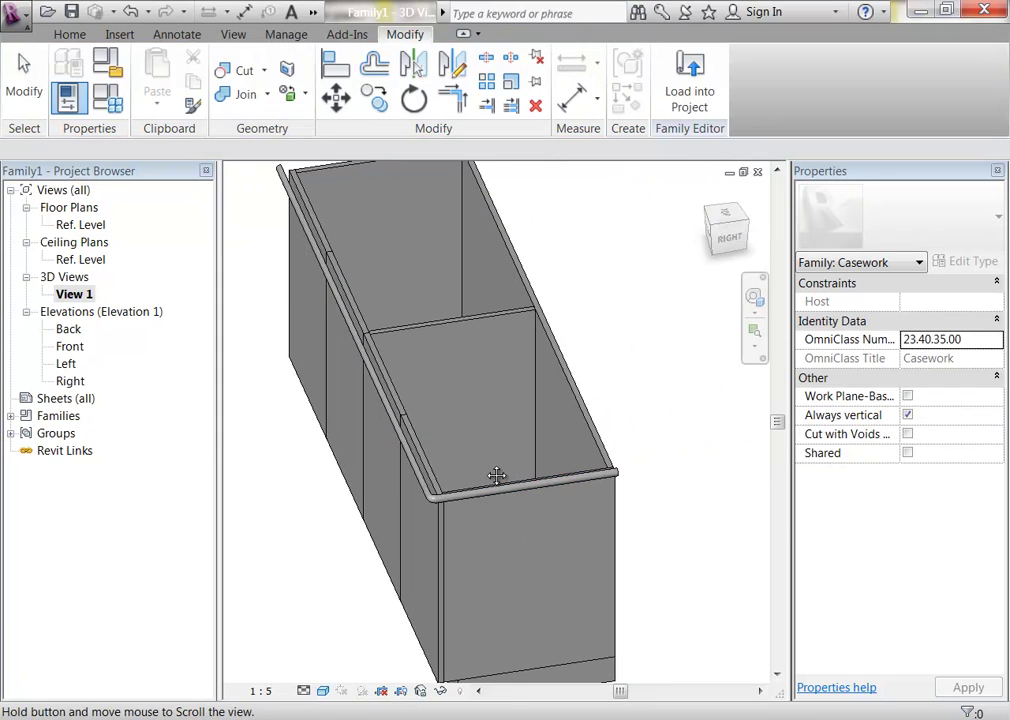
scroll(588, 543, down, 5)
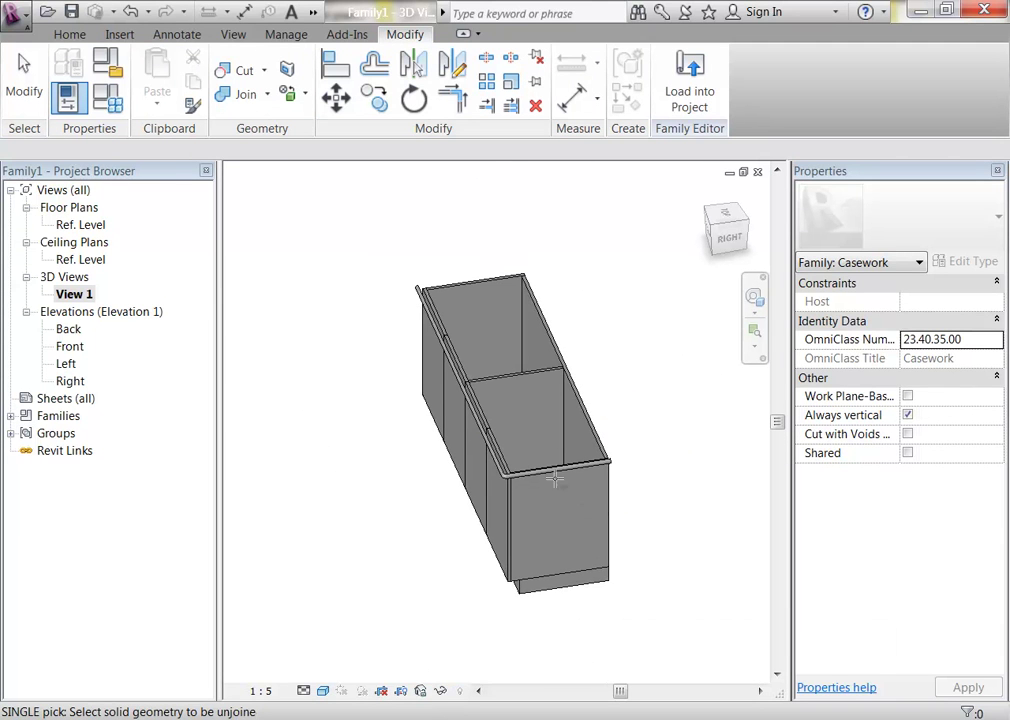
click(604, 457)
right_click(658, 465)
click(712, 474)
Step: Select the countertop extrusion and open its sketch for editing in the Ref. Level floor plan
scroll(647, 454, up, 5)
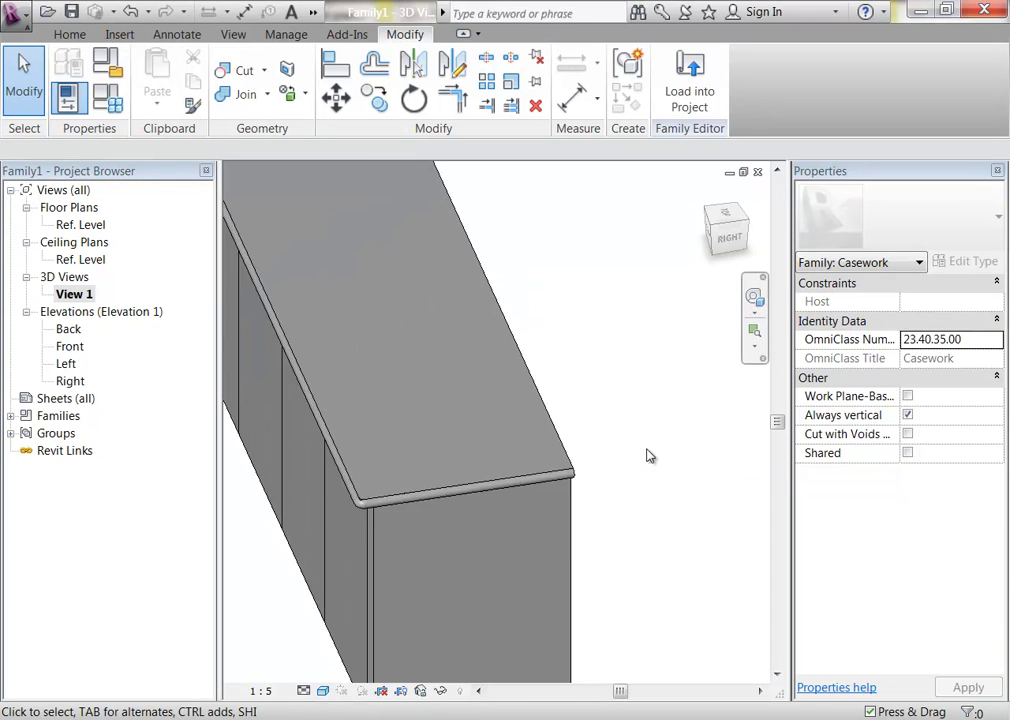
middle_drag(568, 455, 618, 444)
scroll(638, 444, down, 2)
scroll(676, 433, up, 3)
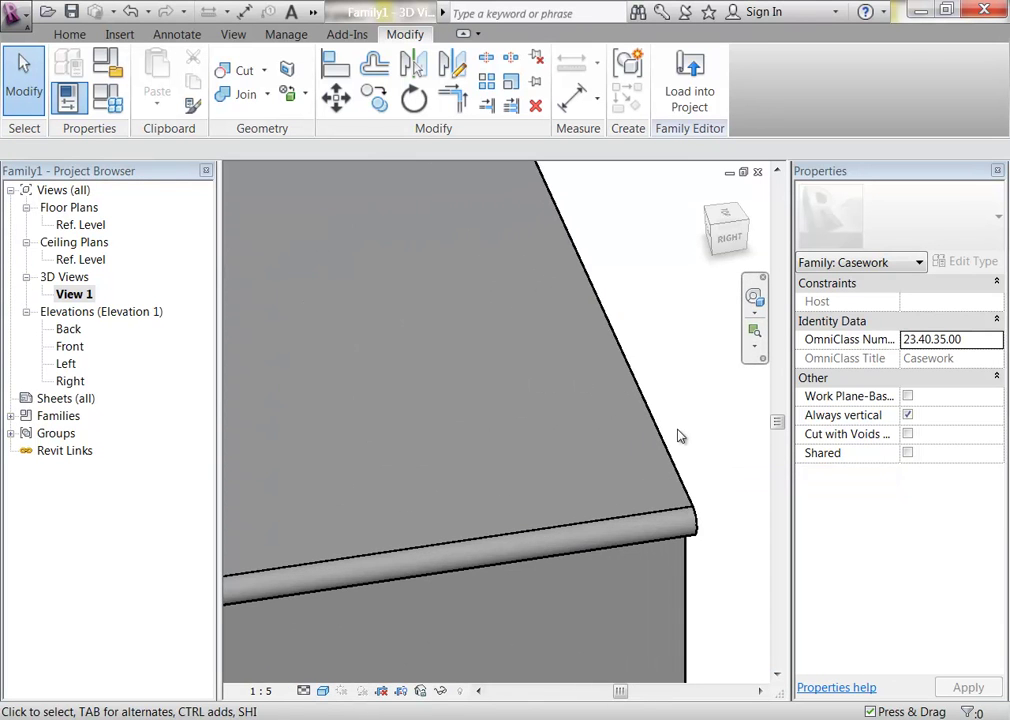
click(660, 437)
scroll(516, 428, down, 3)
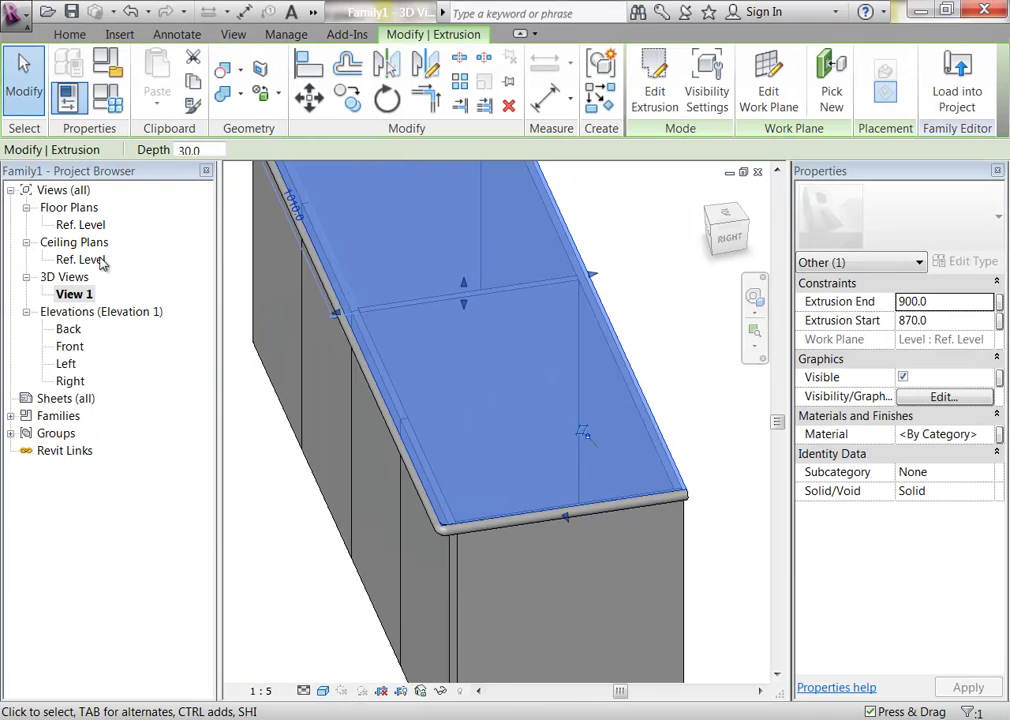
double_click(80, 226)
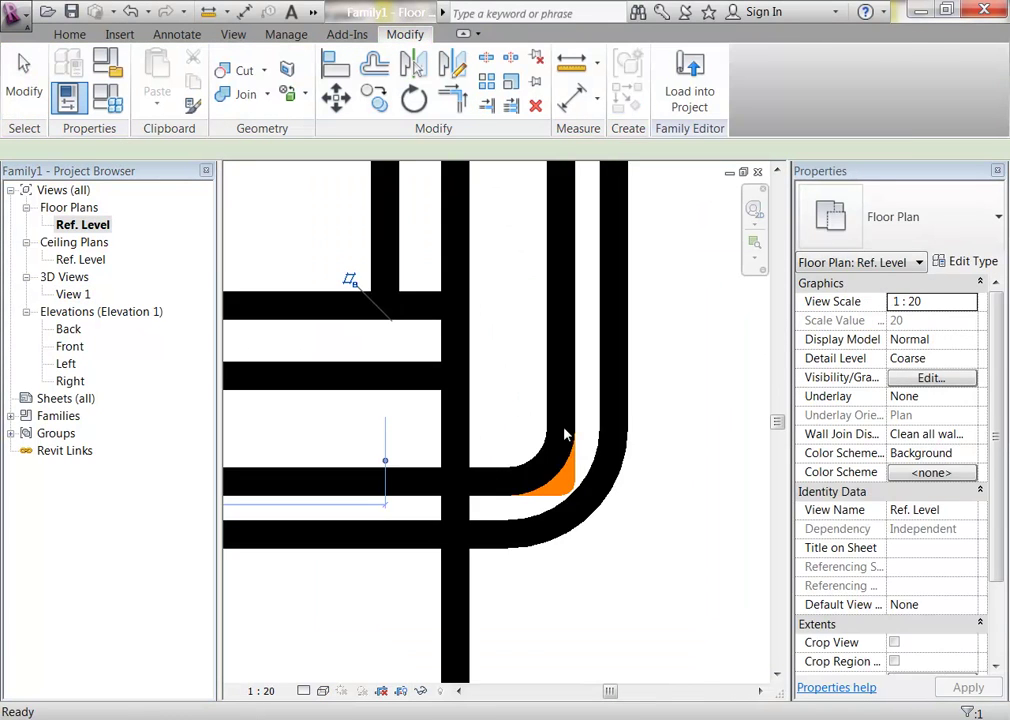
scroll(505, 397, up, 4)
scroll(534, 500, down, 6)
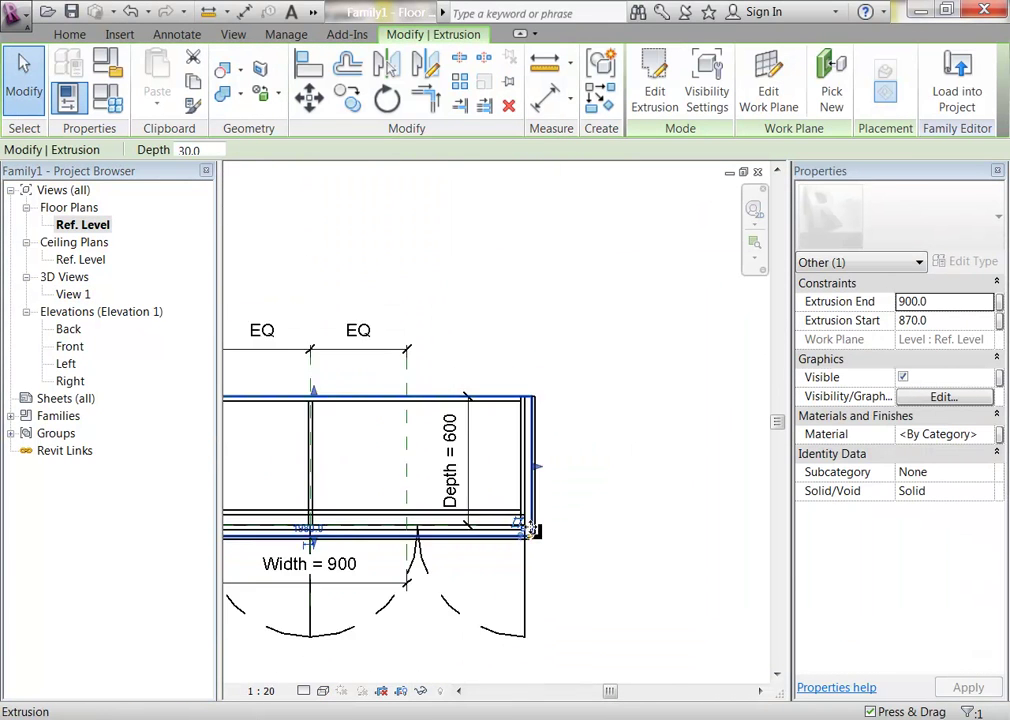
scroll(584, 569, up, 2)
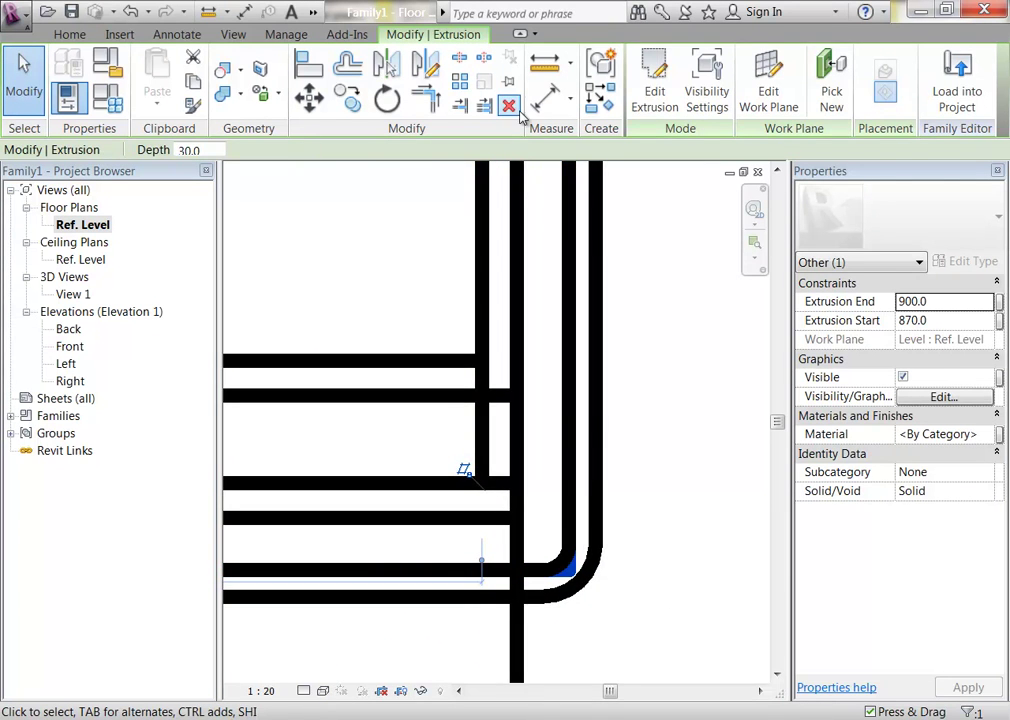
click(666, 93)
scroll(562, 560, up, 1)
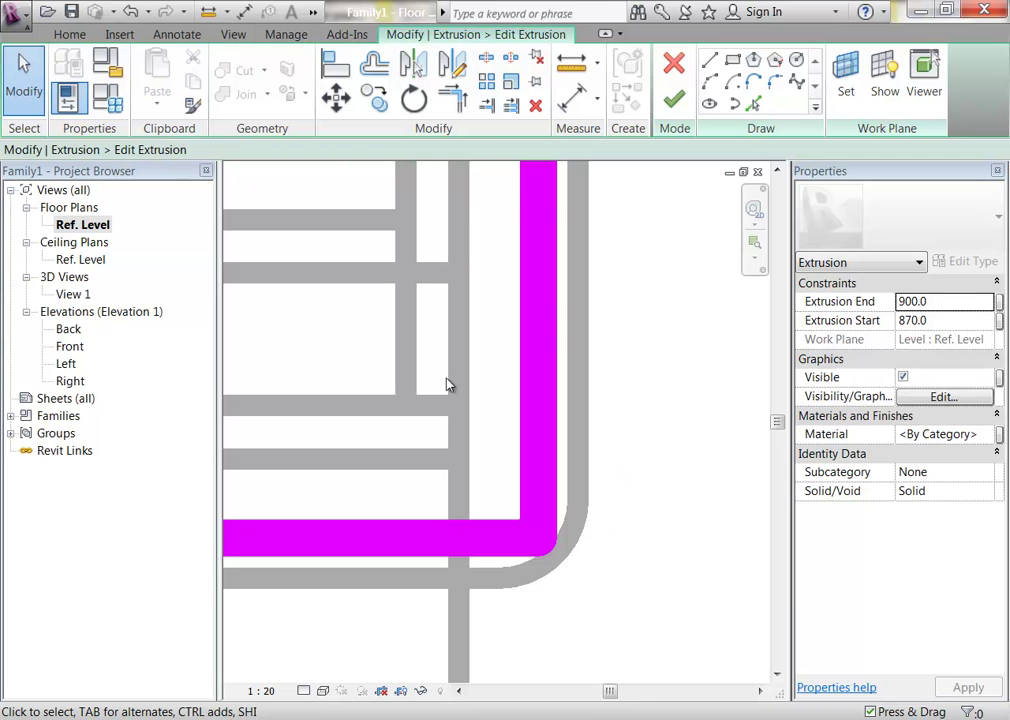
click(452, 100)
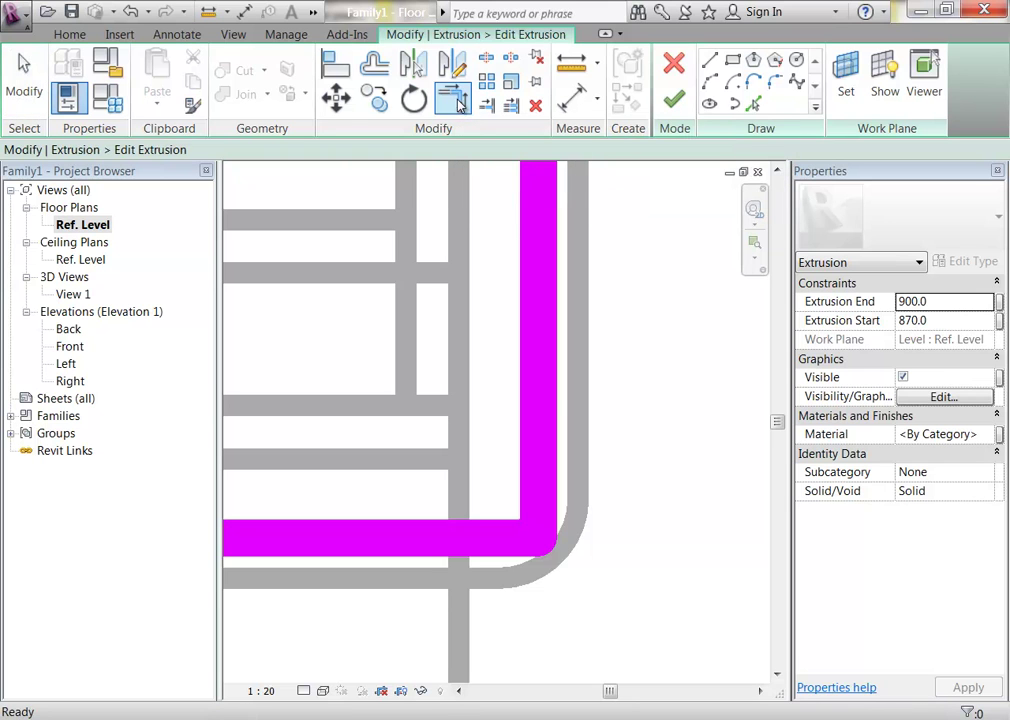
click(546, 400)
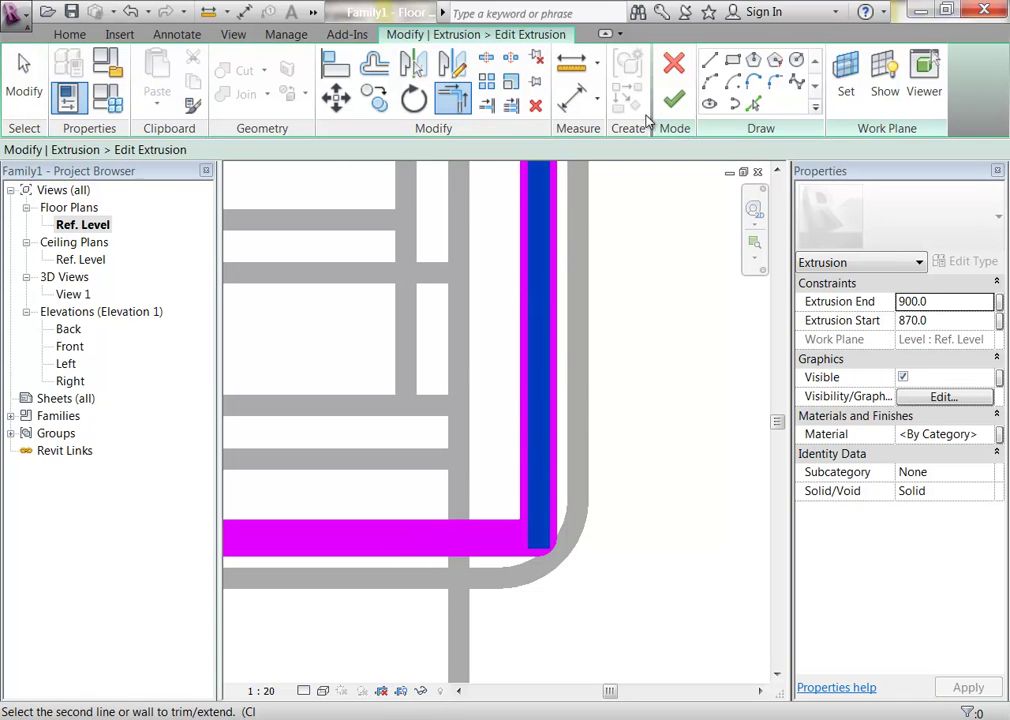
click(776, 84)
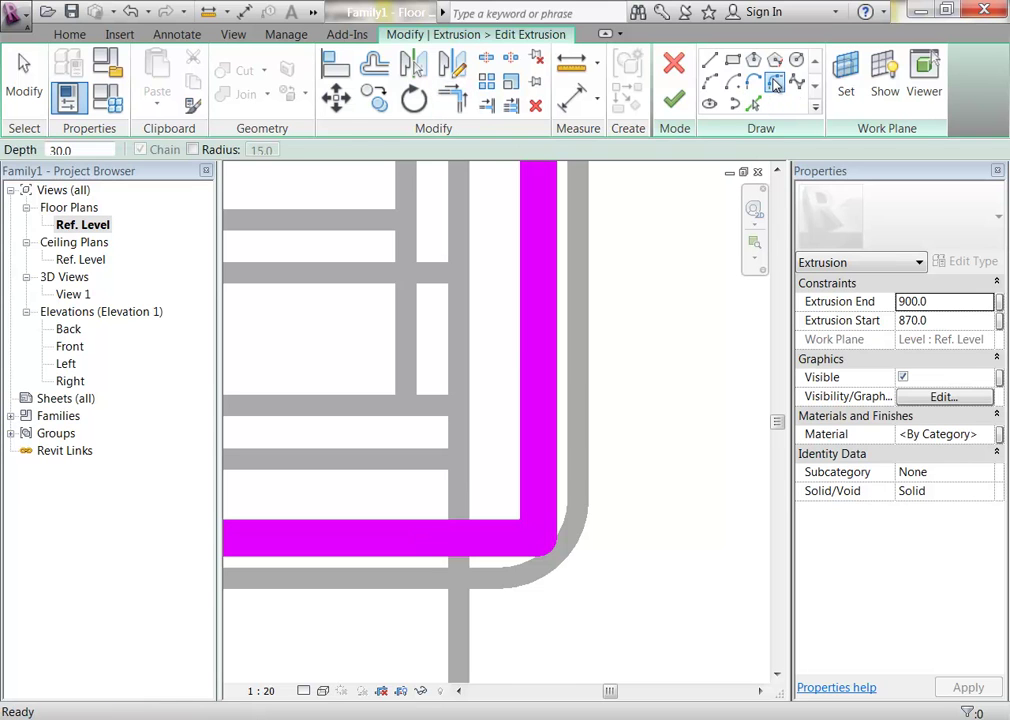
click(541, 347)
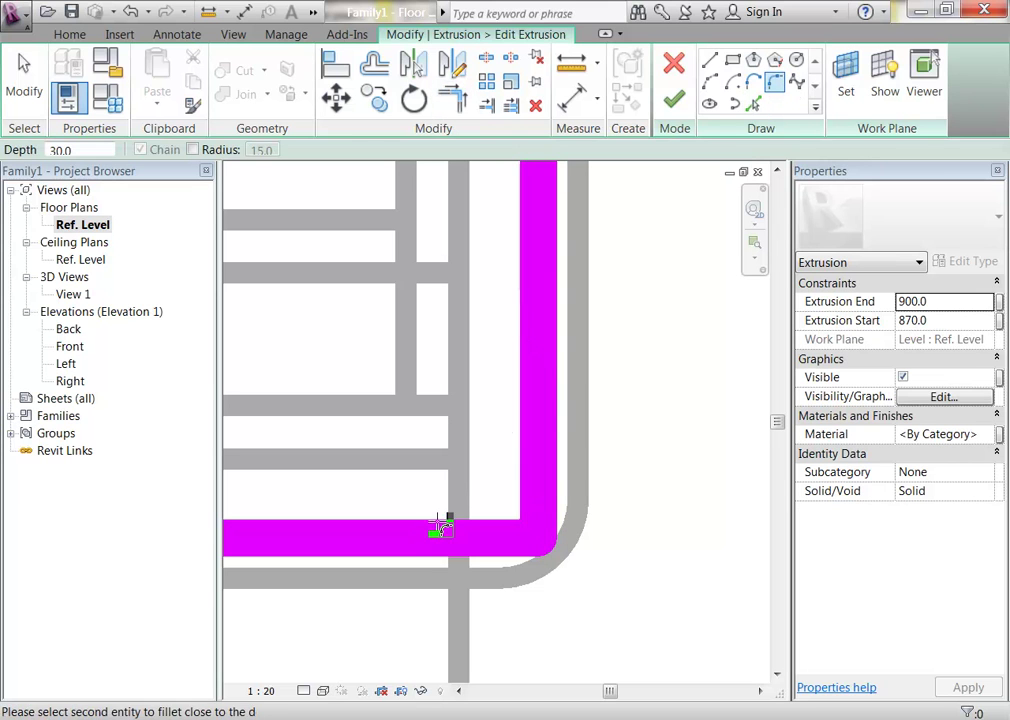
click(410, 541)
key(Escape)
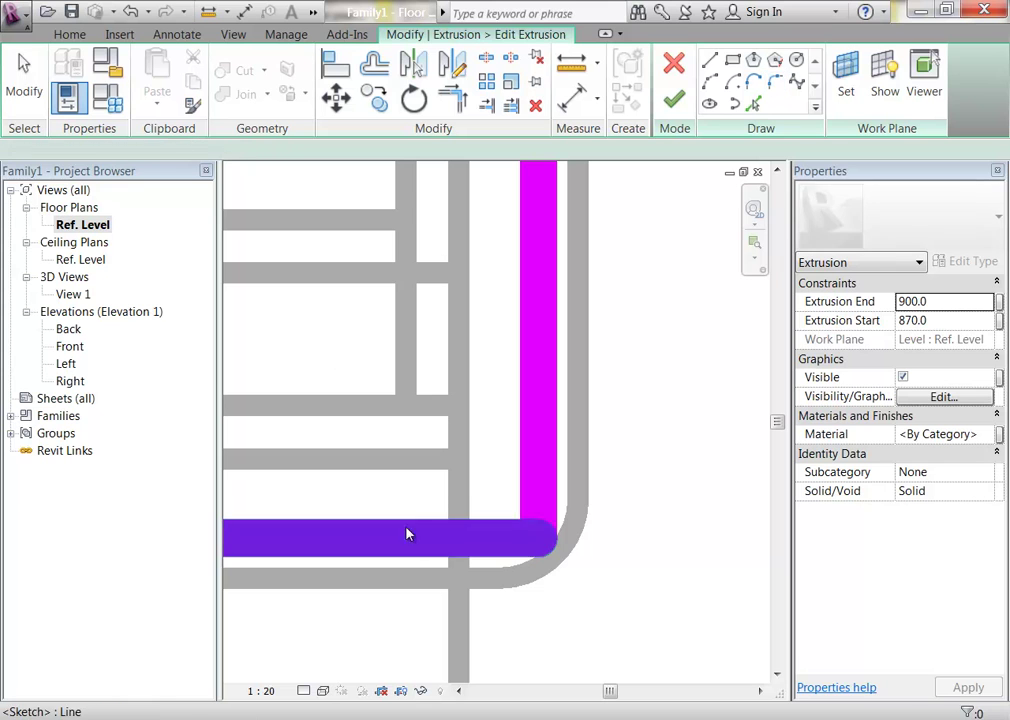
key(Escape)
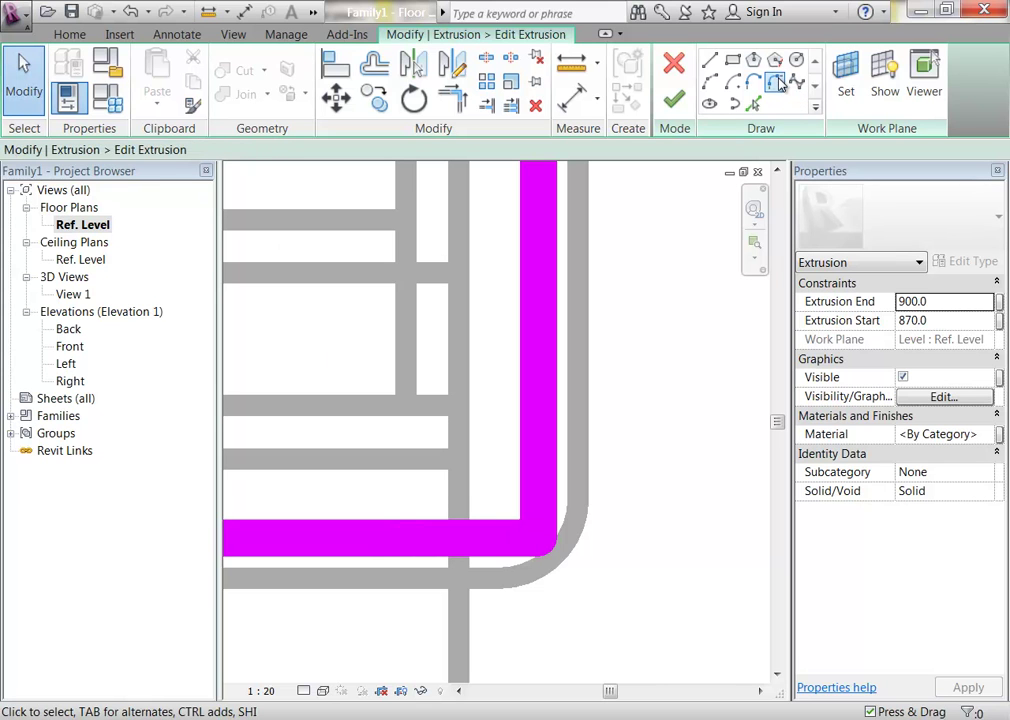
Step: Round the front corner of the countertop extrusion sketch with a fillet arc of fixed radius 15
click(776, 84)
click(193, 149)
click(540, 466)
scroll(580, 477, down, 2)
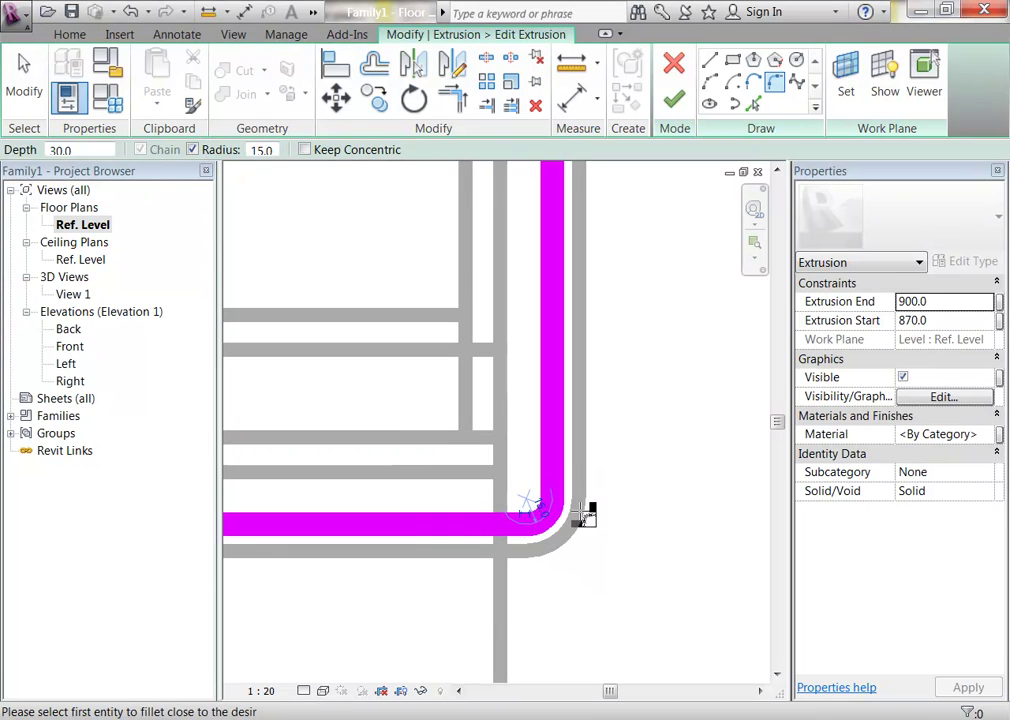
Step: Finish editing the countertop extrusion sketch and check its rounded front corner in the 3D view
click(673, 98)
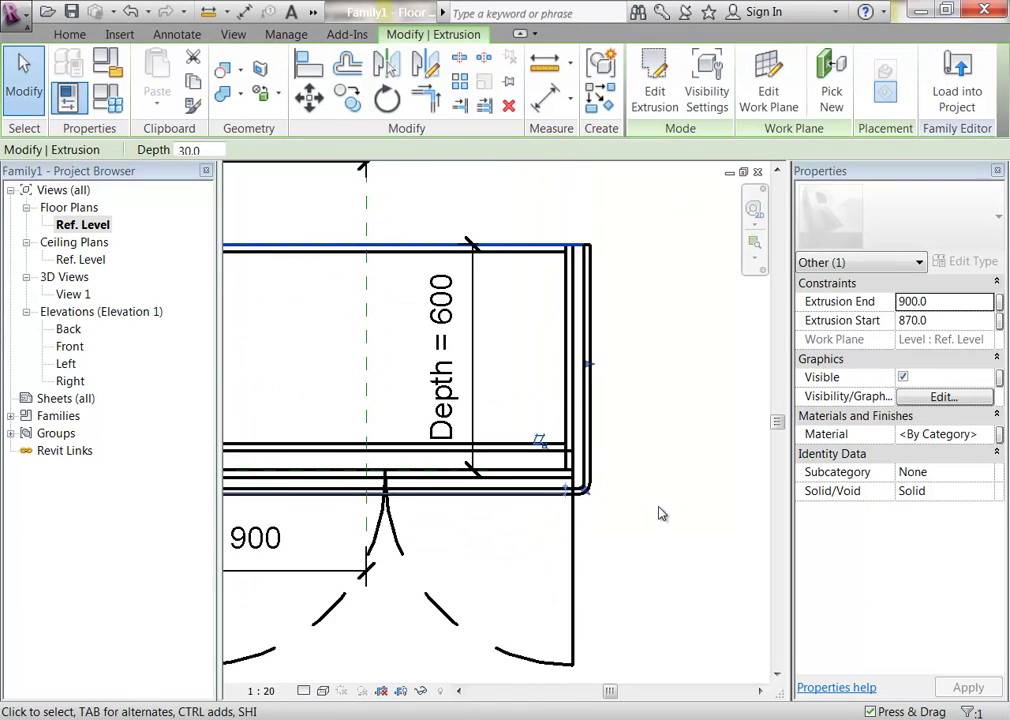
click(658, 513)
double_click(75, 293)
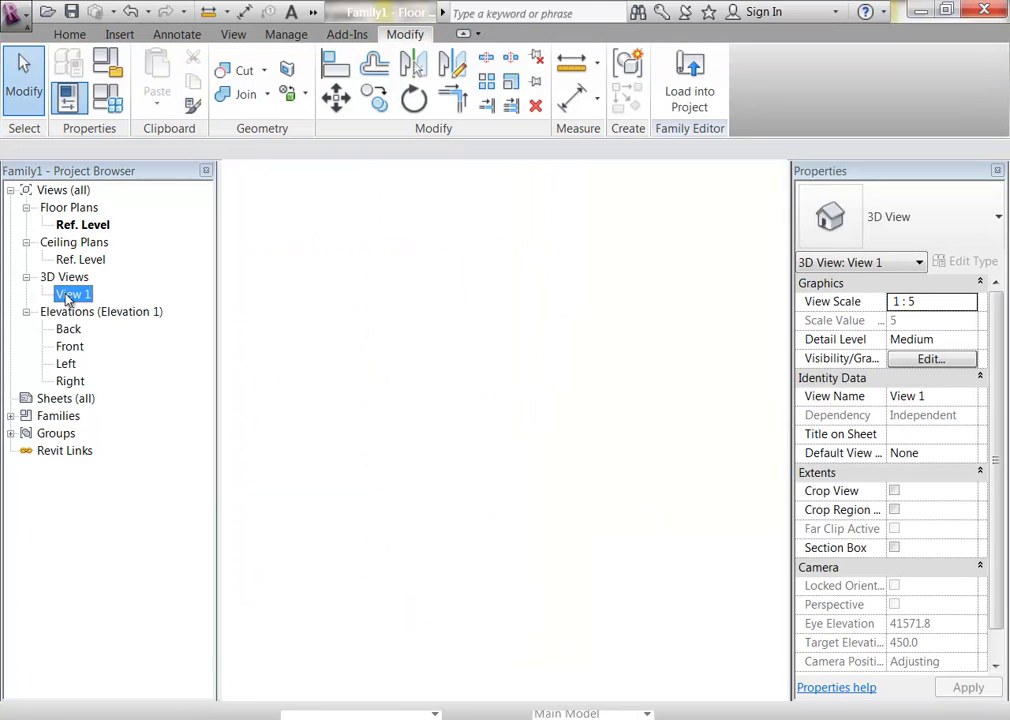
shift+middle_drag(360, 597, 476, 552)
scroll(505, 480, up, 5)
scroll(495, 385, up, 2)
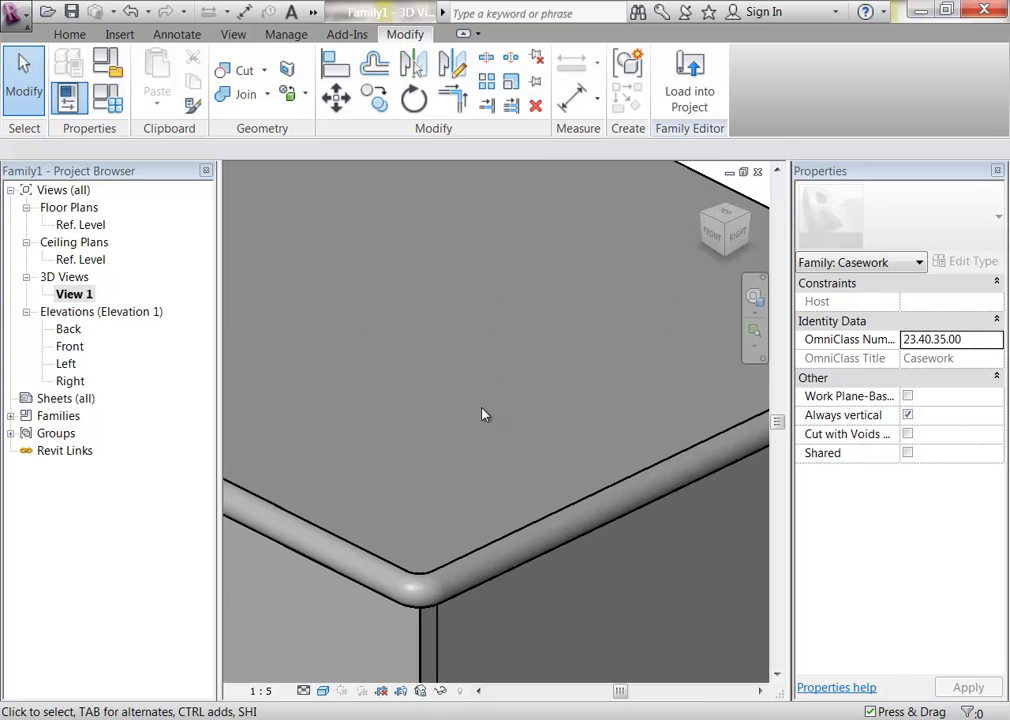
scroll(390, 576, up, 2)
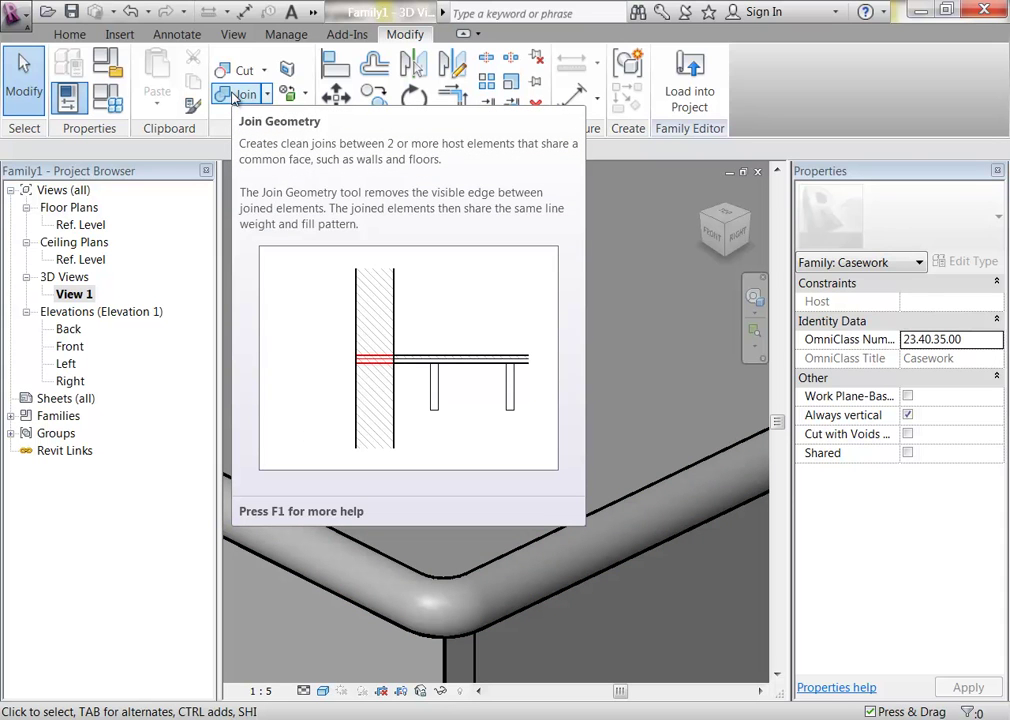
Step: Join the geometry of the countertop extrusion with the rounded edge sweep
scroll(392, 408, down, 3)
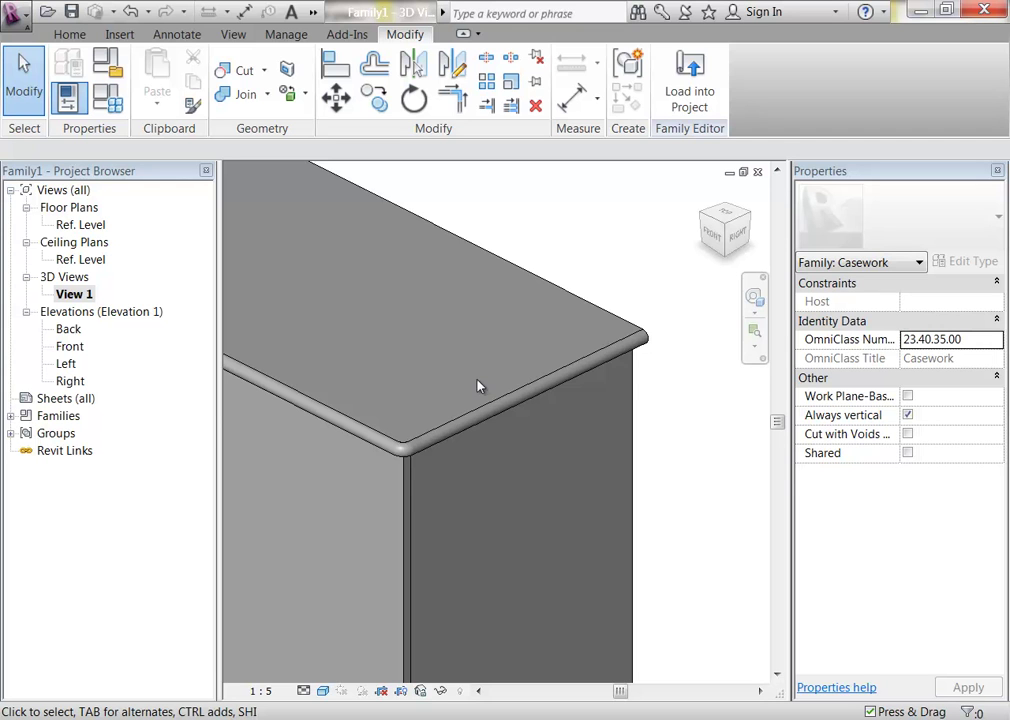
scroll(514, 410, up, 2)
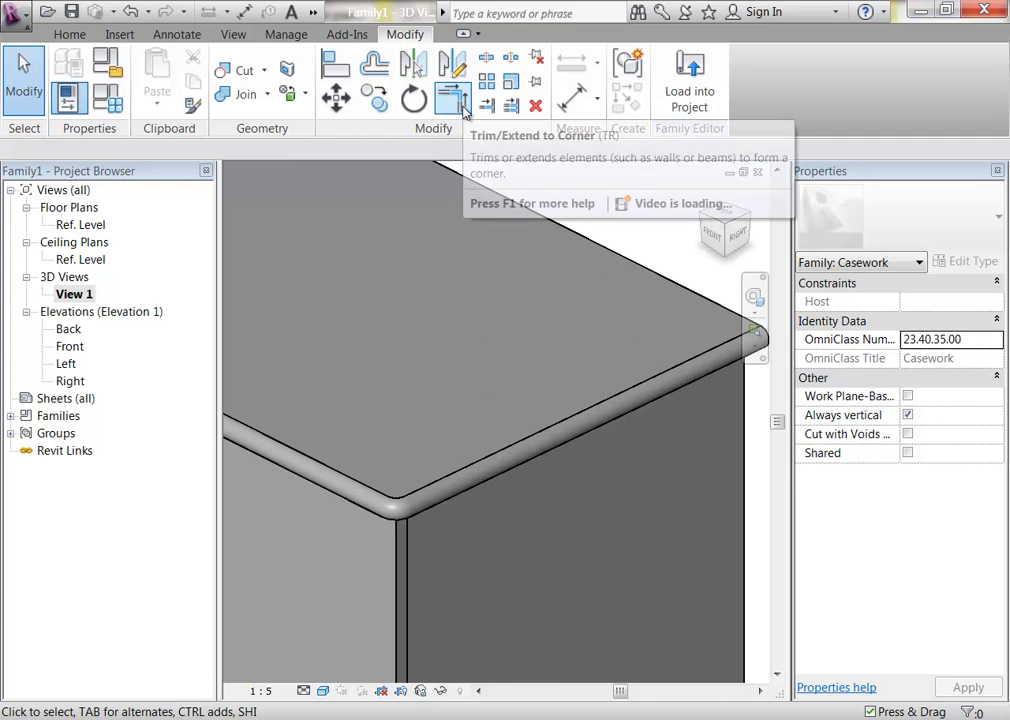
click(243, 94)
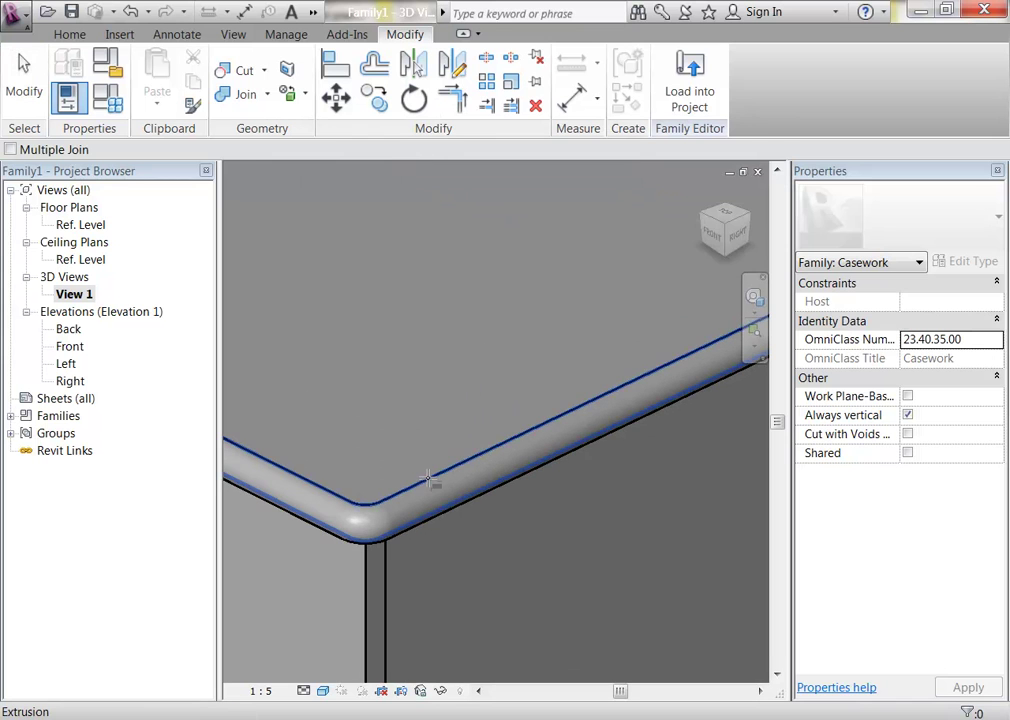
click(436, 482)
scroll(469, 372, up, 3)
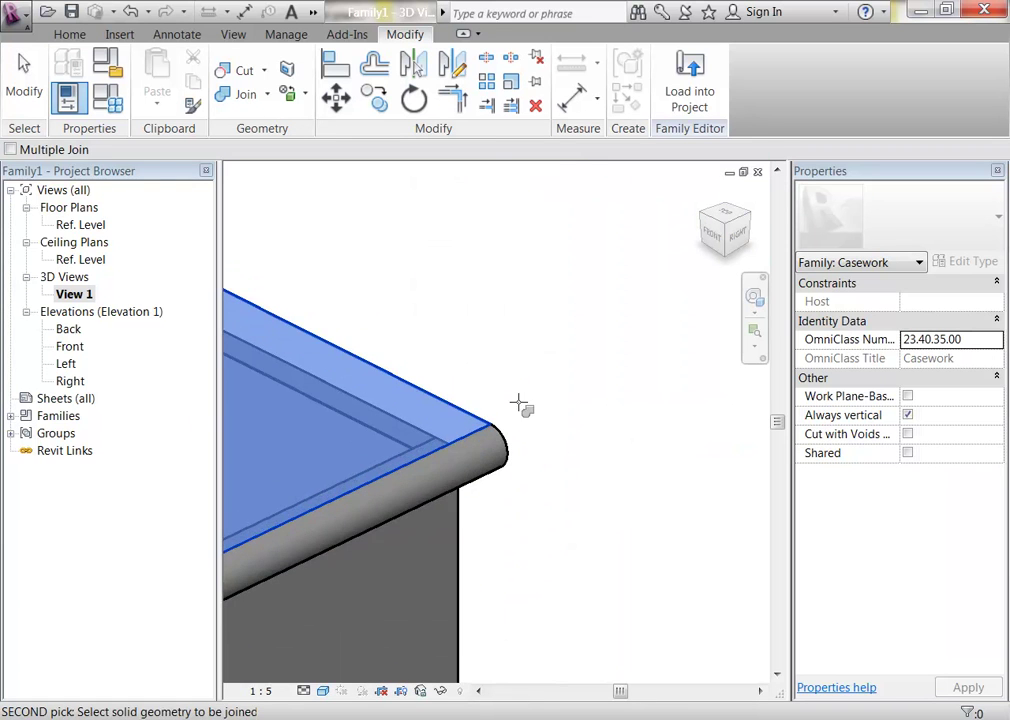
click(495, 436)
scroll(480, 397, down, 5)
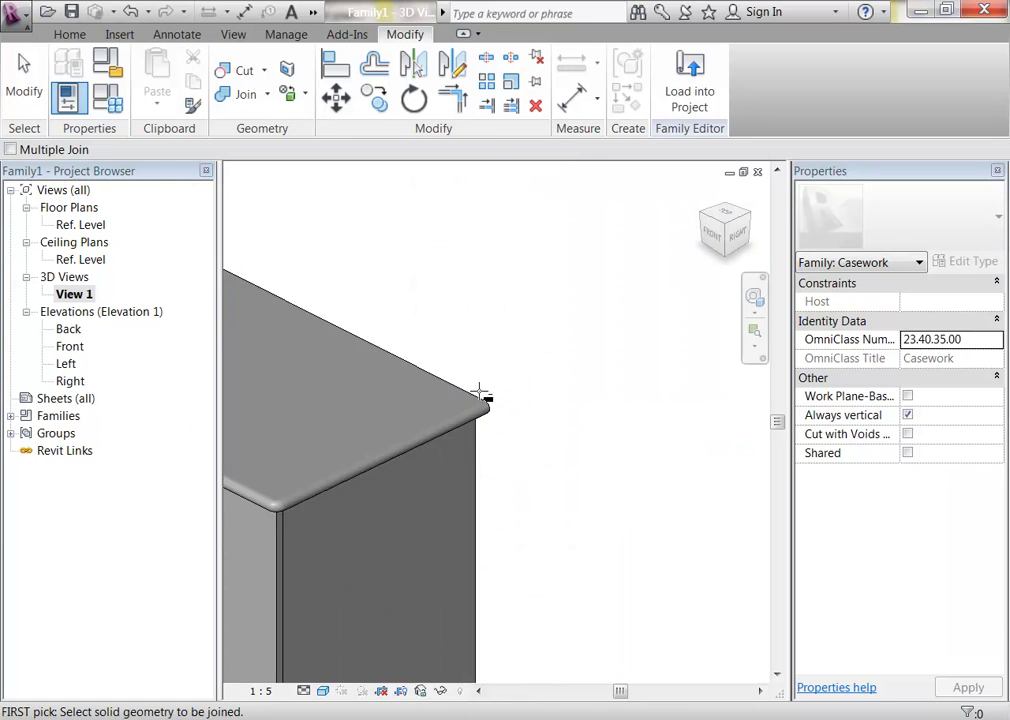
scroll(446, 456, up, 5)
middle_drag(446, 456, 424, 591)
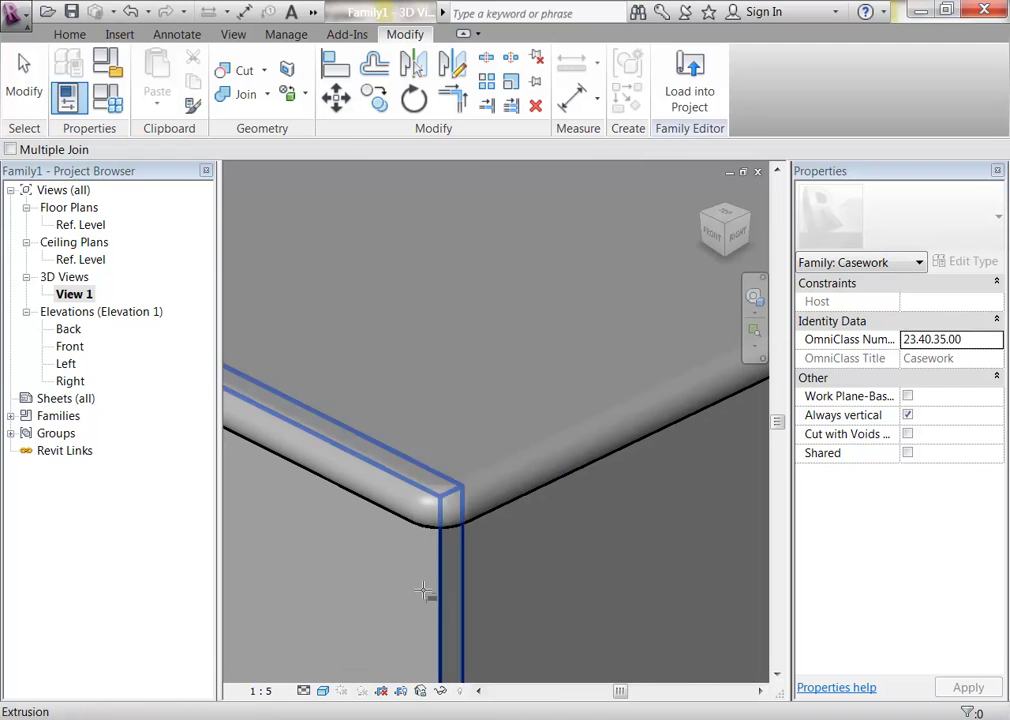
key(Escape)
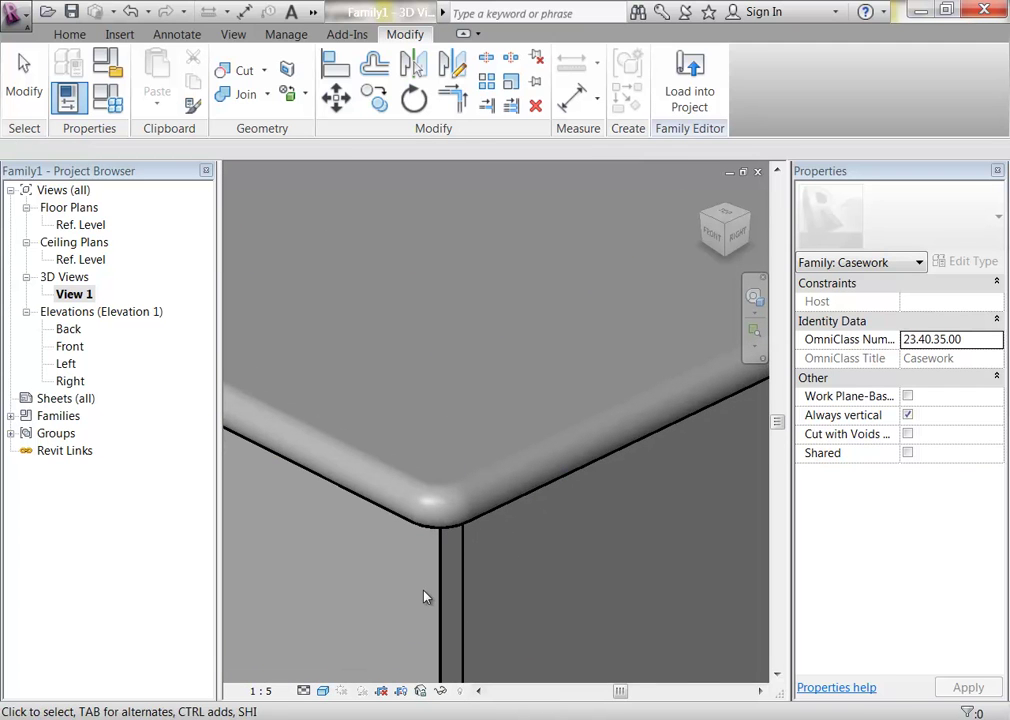
scroll(424, 582, down, 3)
middle_drag(424, 582, 535, 499)
scroll(535, 499, down, 2)
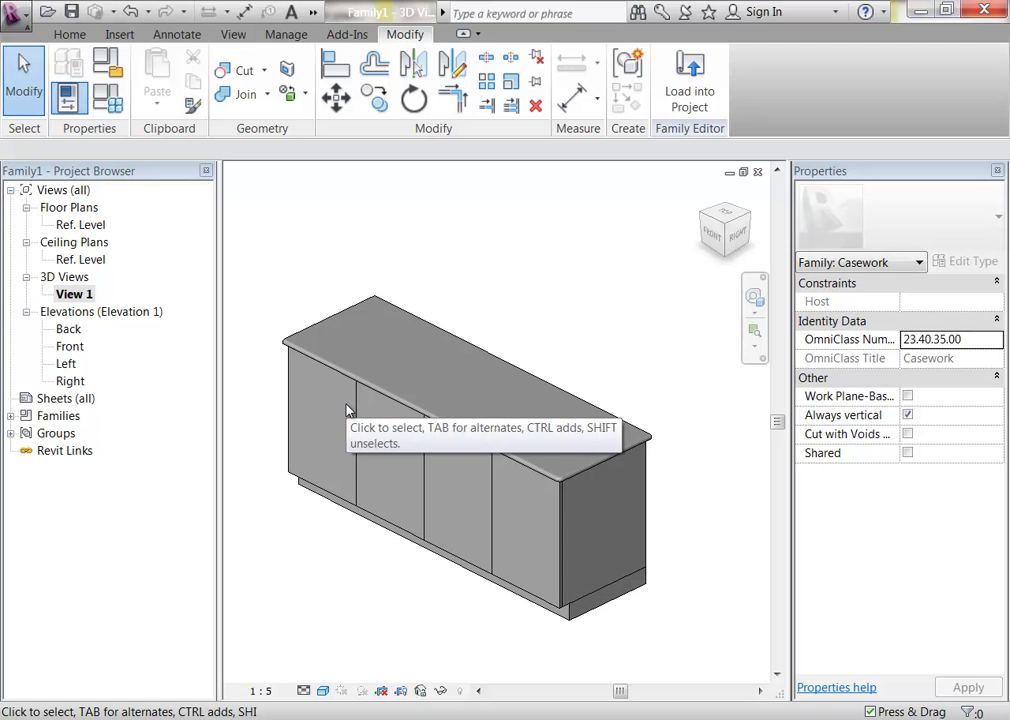
Step: In the Ref. Level floor plan, draw a vertical reference plane across the cabinet front, about 53 mm left of where the leftmost door swings meet
double_click(83, 225)
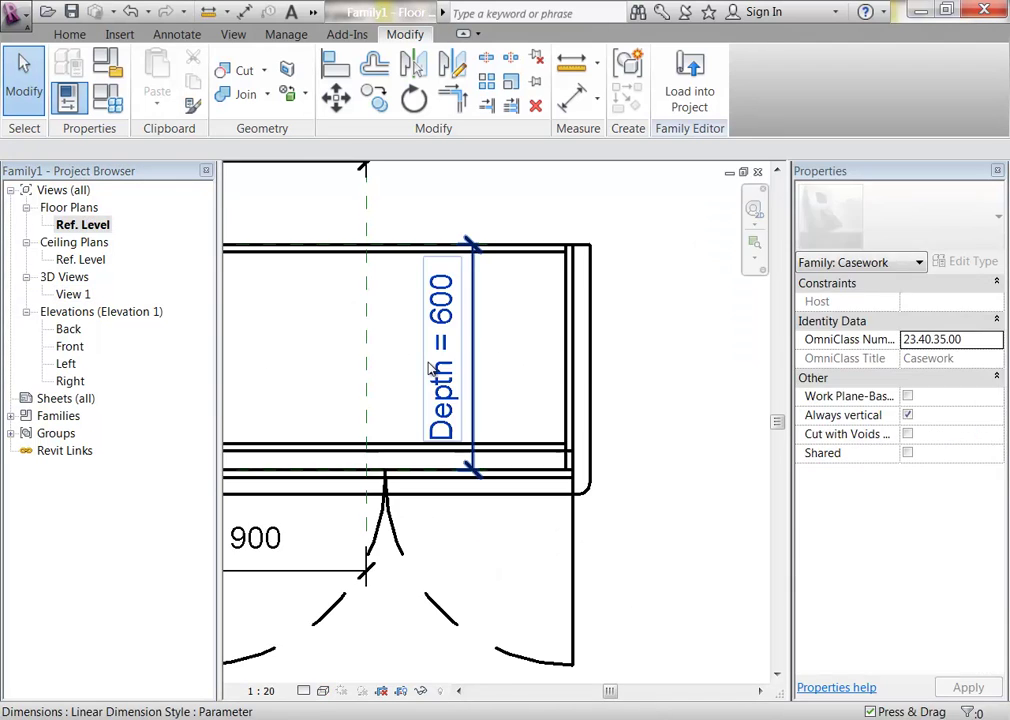
scroll(430, 370, down, 3)
scroll(469, 383, up, 4)
middle_drag(428, 354, 455, 400)
scroll(455, 400, up, 2)
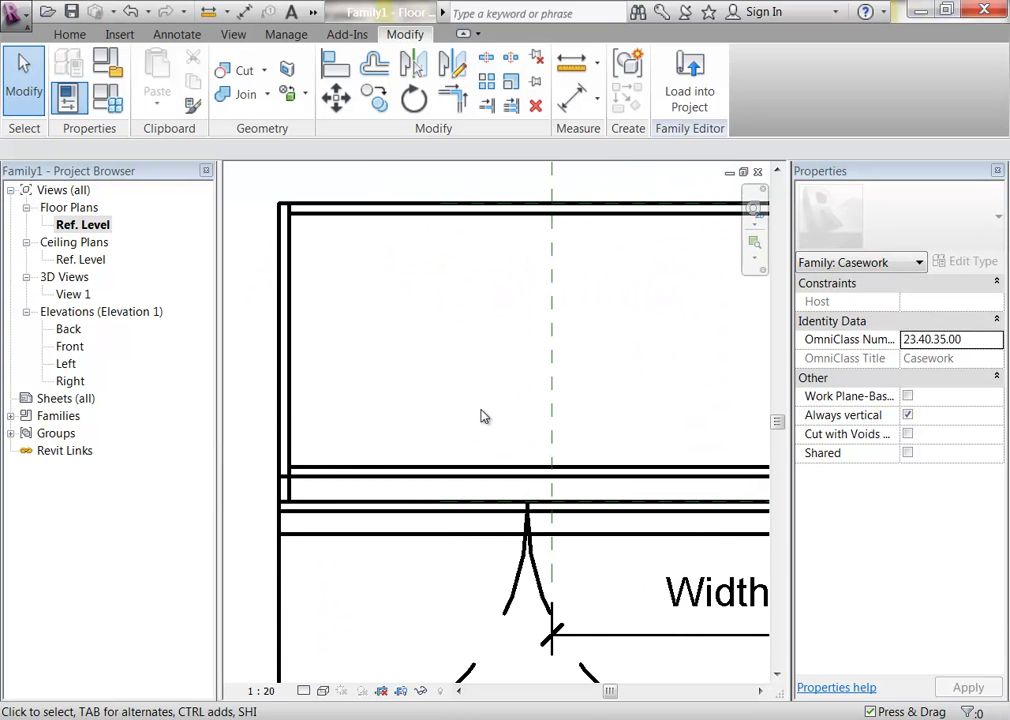
click(68, 35)
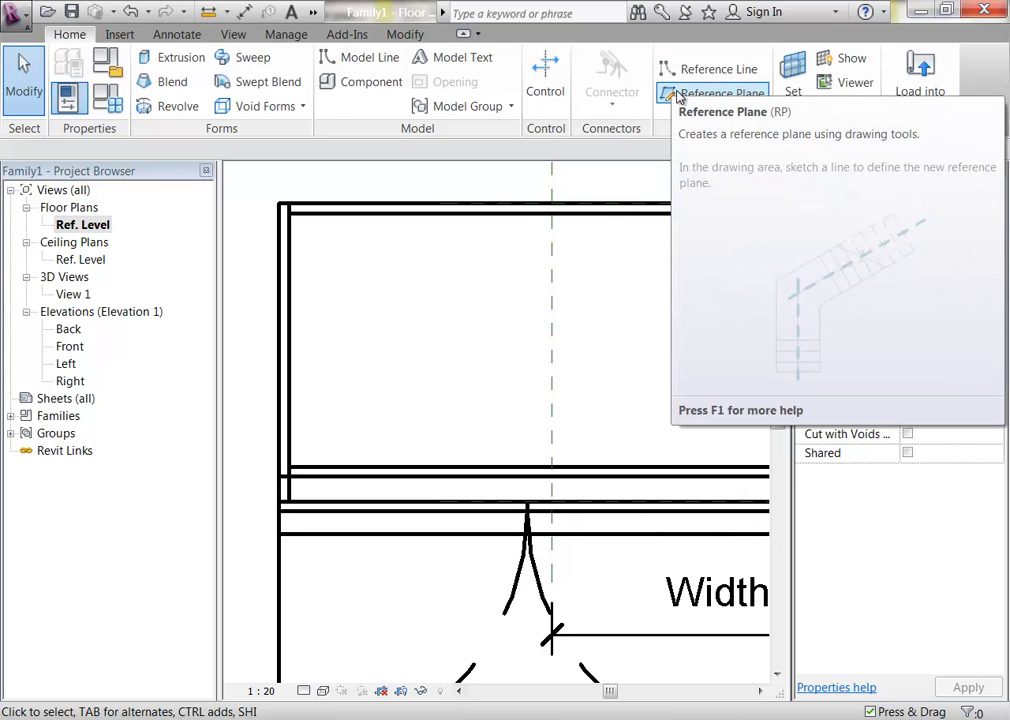
click(677, 95)
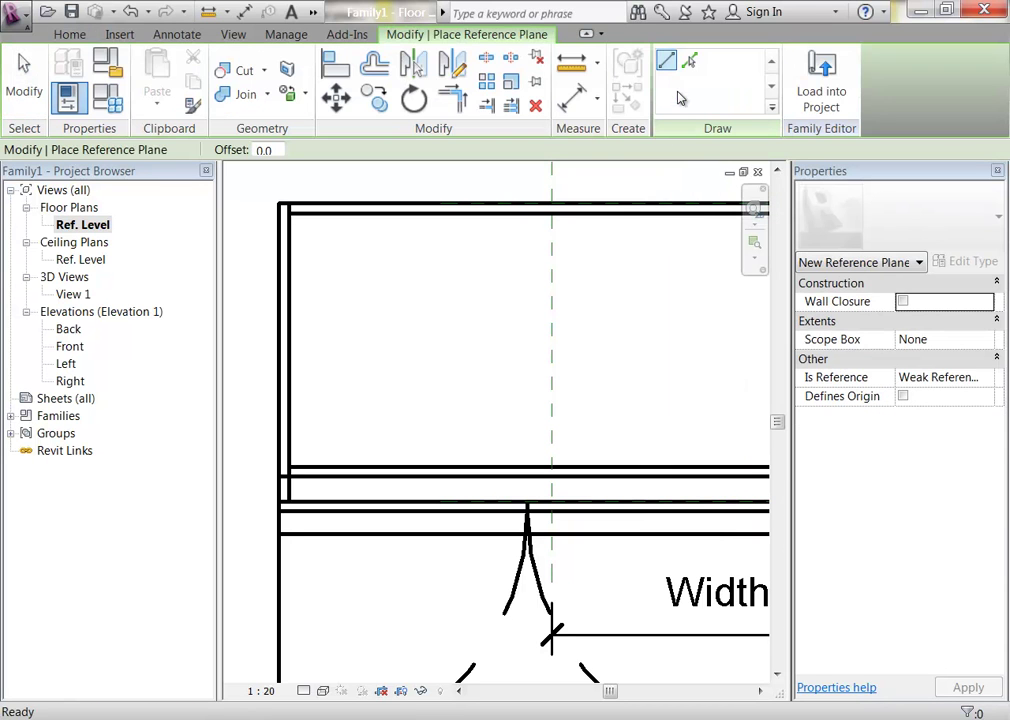
click(500, 430)
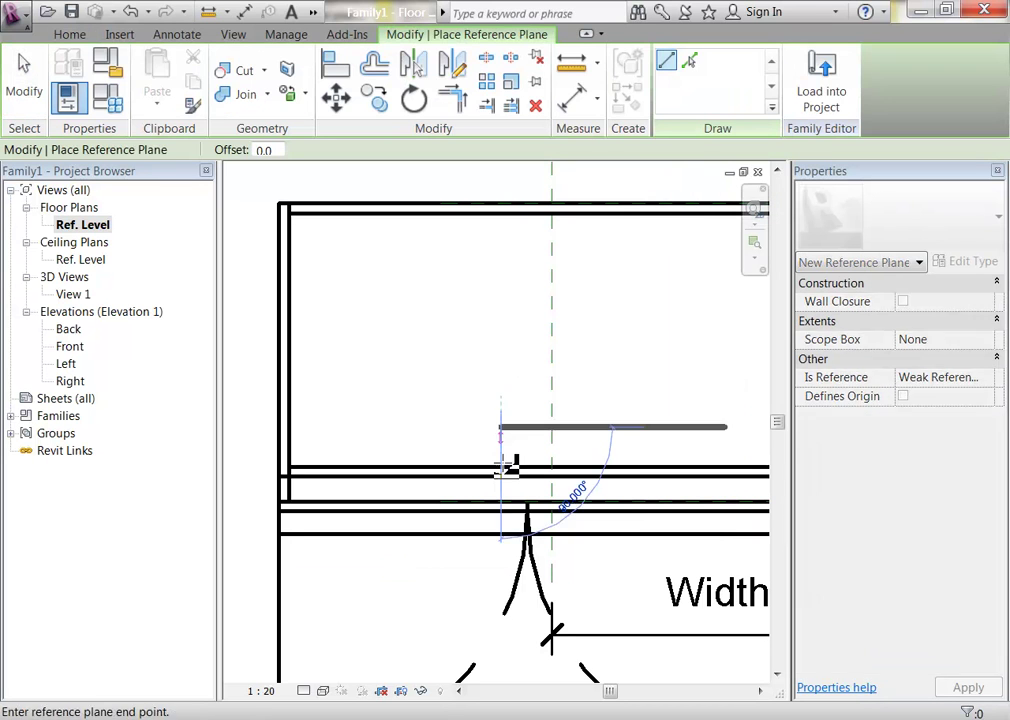
click(500, 583)
key(Escape)
key(Escape)
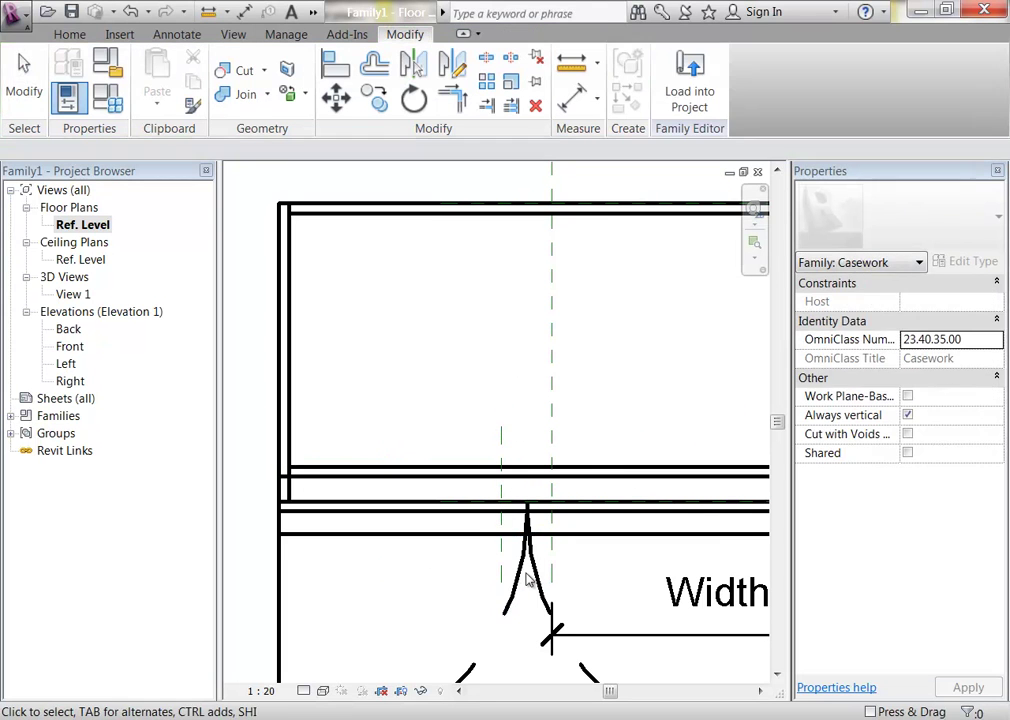
Step: Name the new vertical reference plane Door Handle Path and check the name on the plane
click(501, 572)
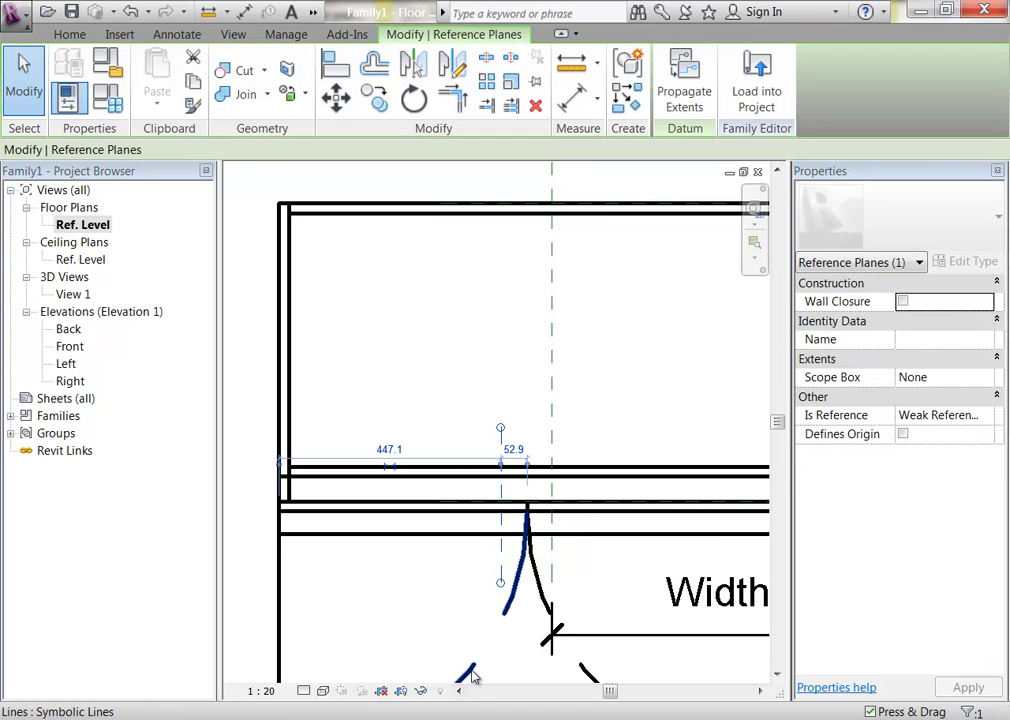
click(933, 340)
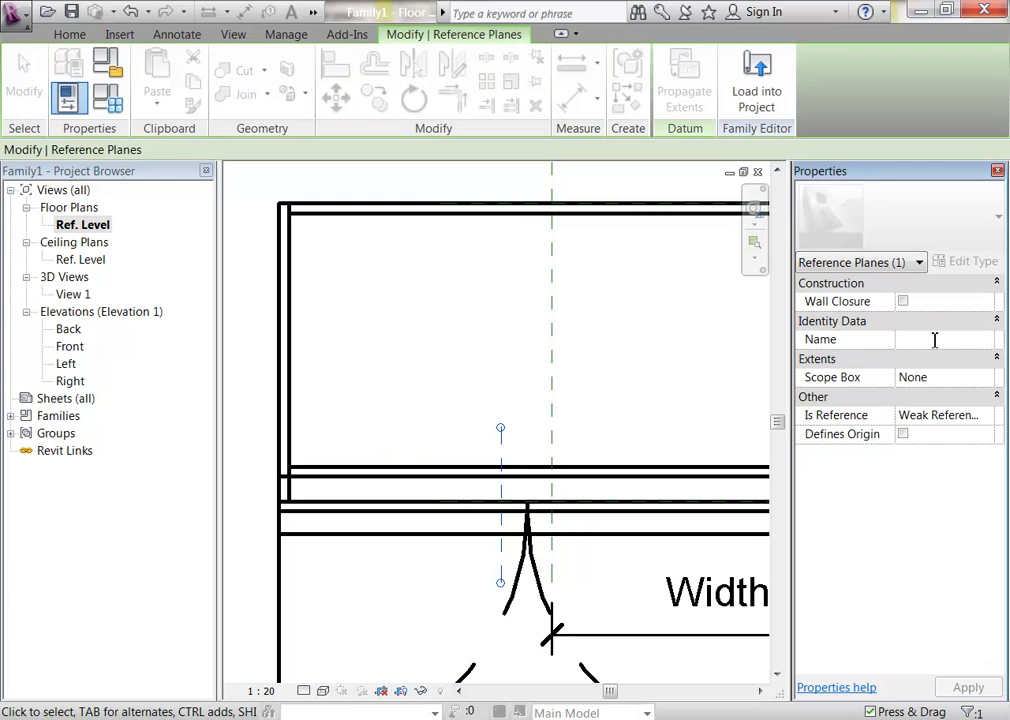
text(Door Handle)
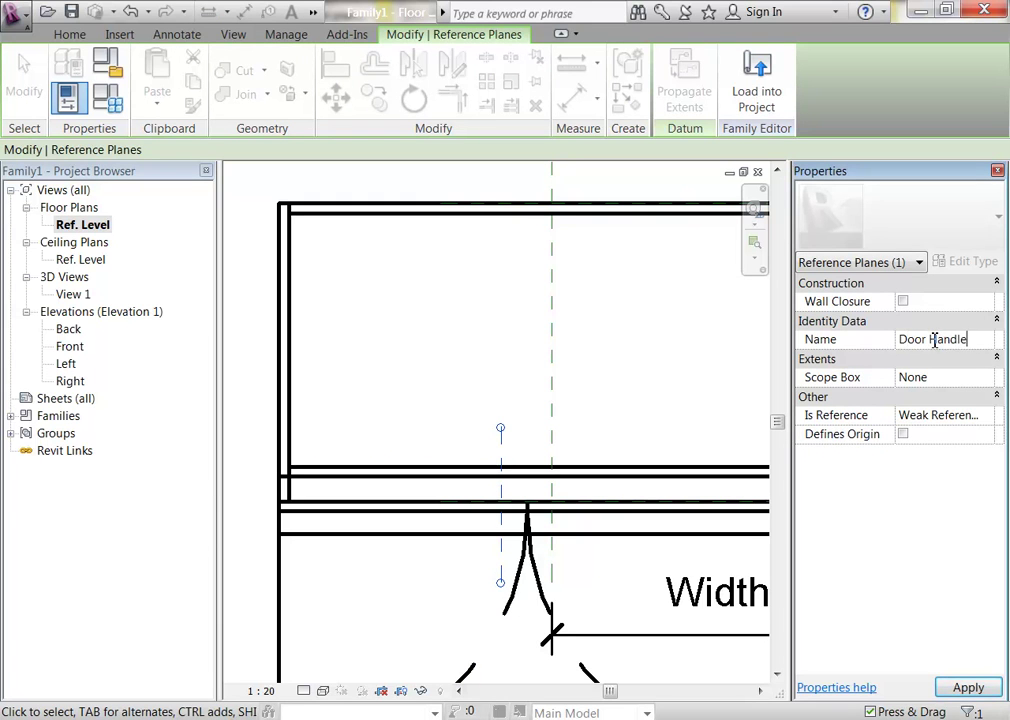
text(h)
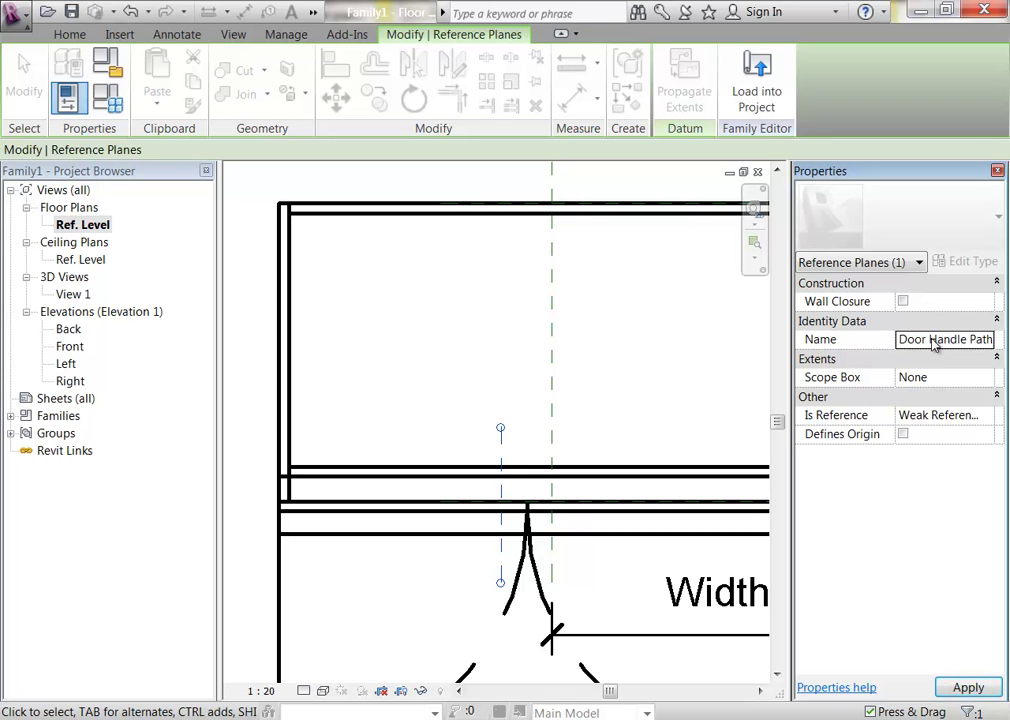
click(415, 355)
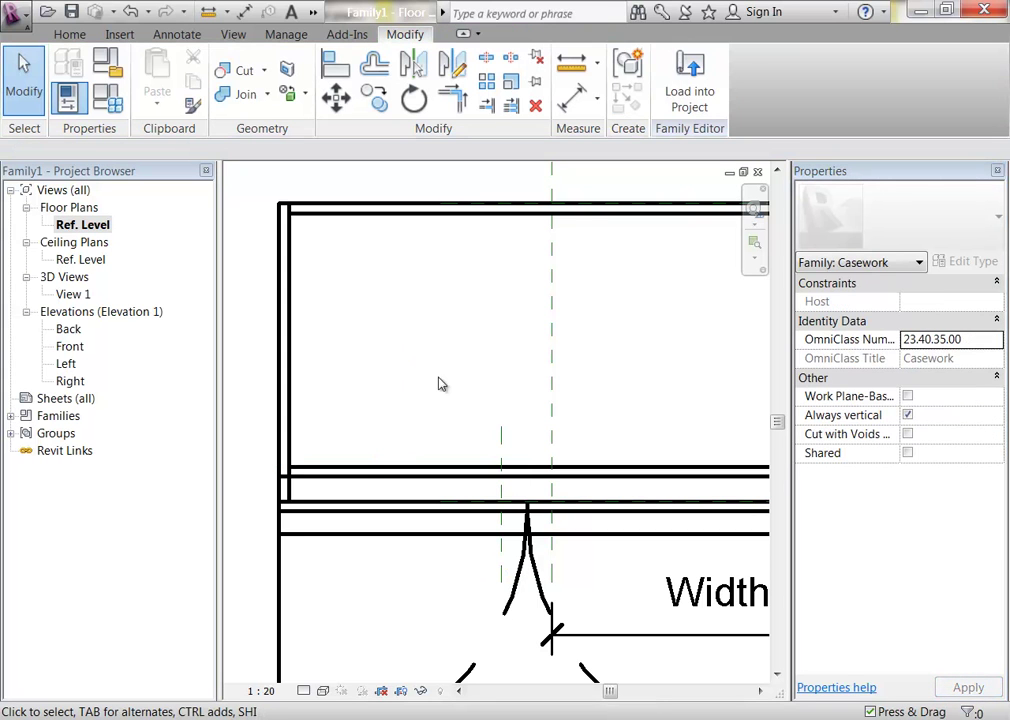
click(503, 435)
scroll(448, 413, up, 3)
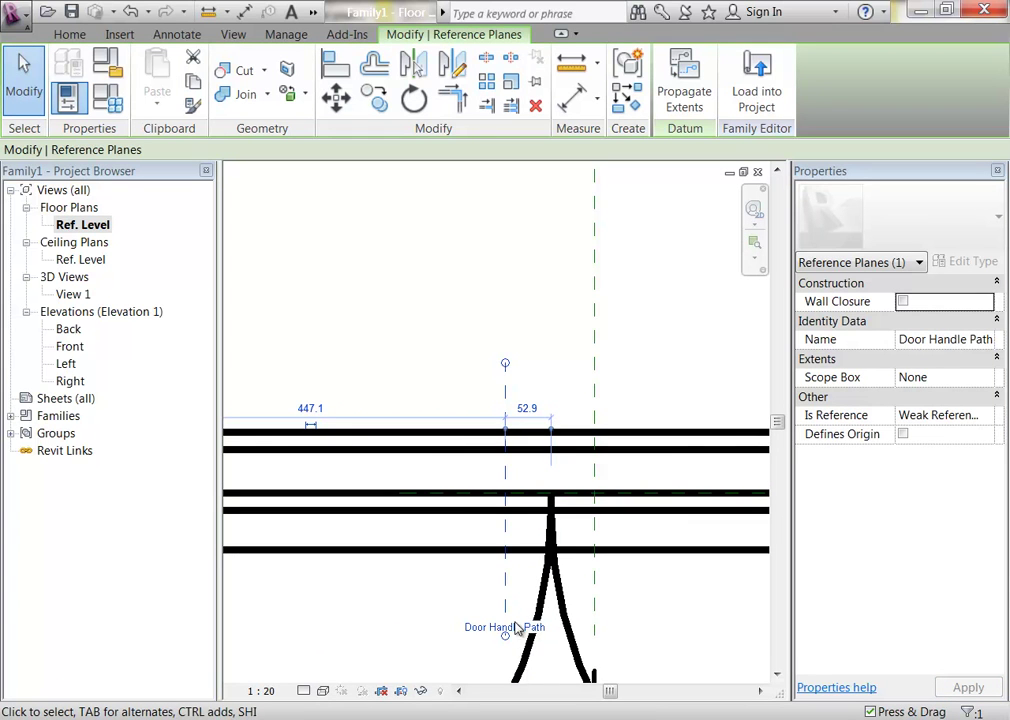
click(445, 582)
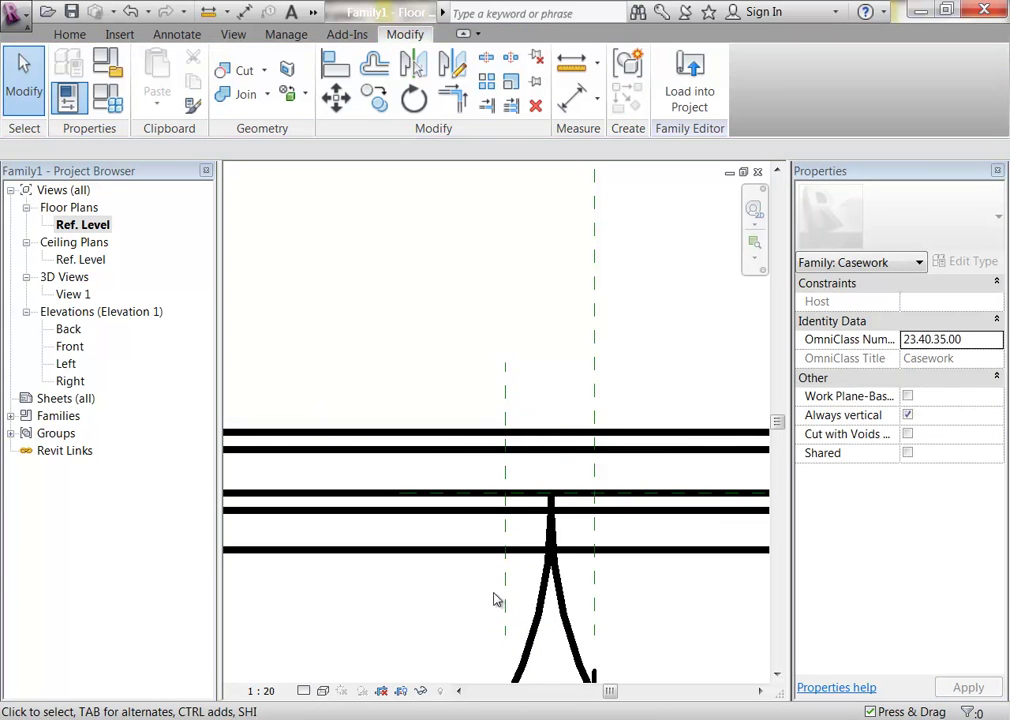
click(507, 604)
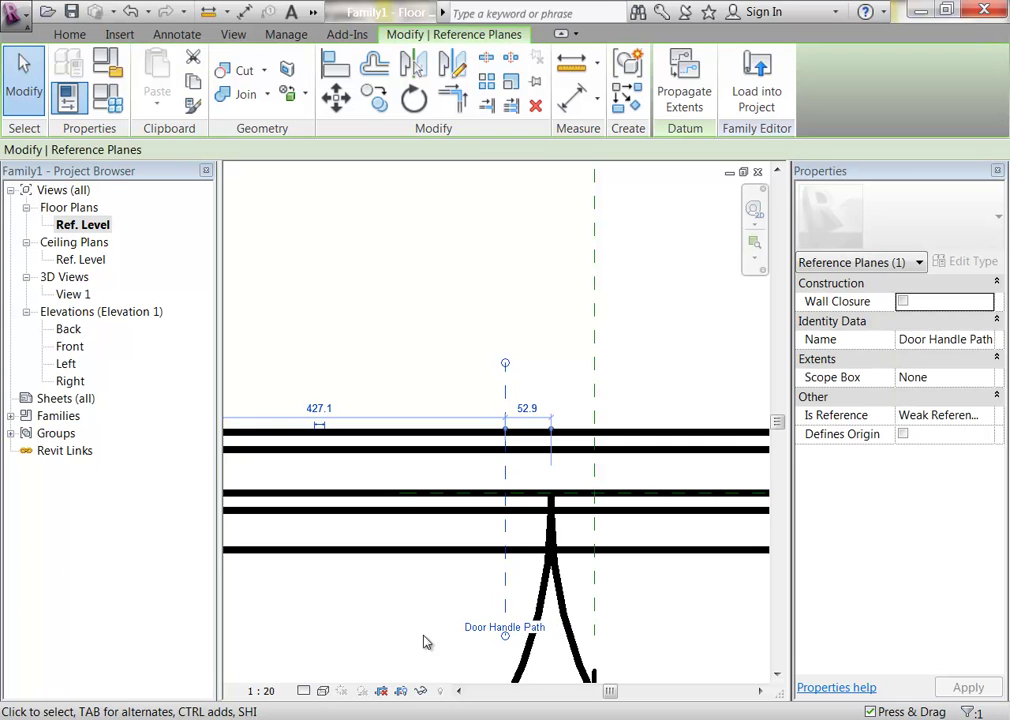
click(345, 611)
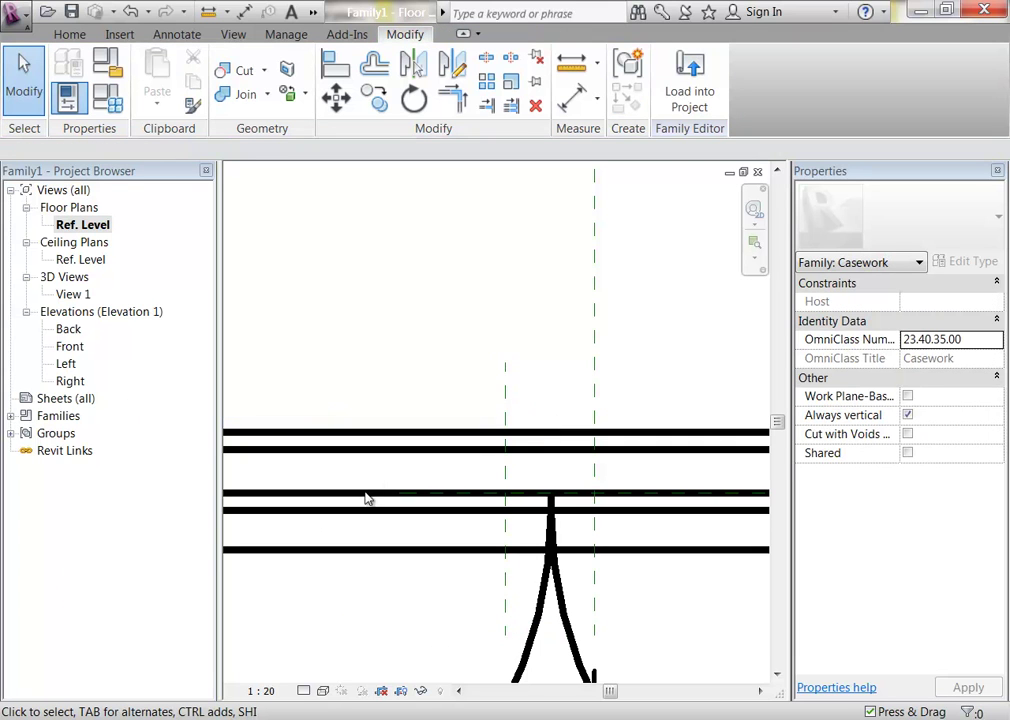
Step: Open the Left elevation and start a sweep for the door handle with a sketched path
double_click(65, 365)
scroll(503, 437, up, 6)
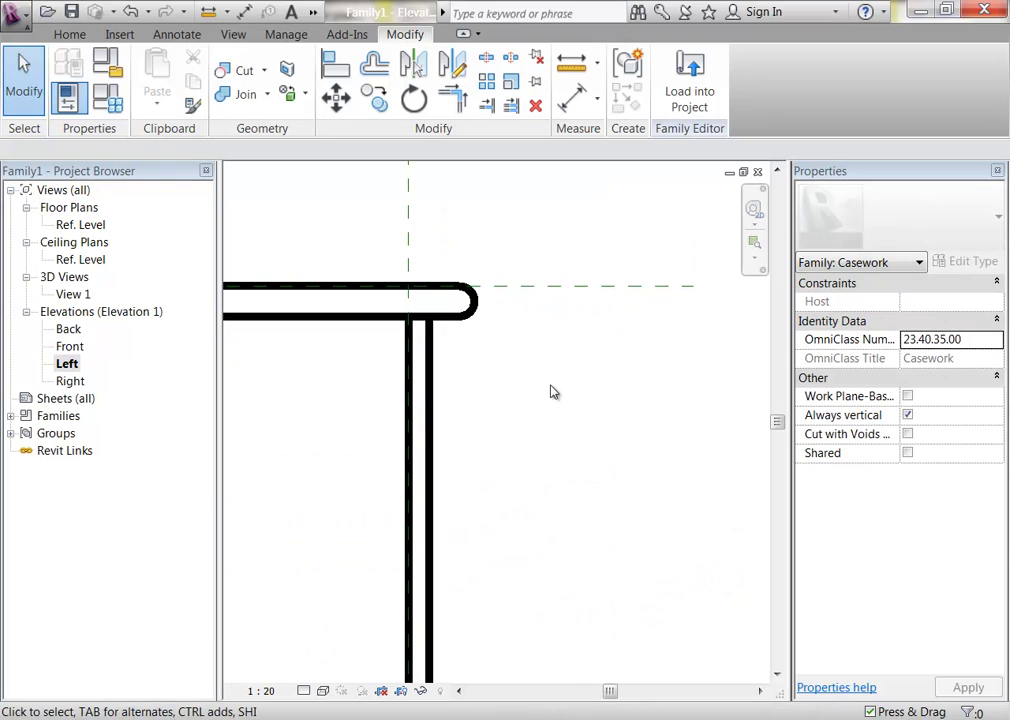
click(69, 34)
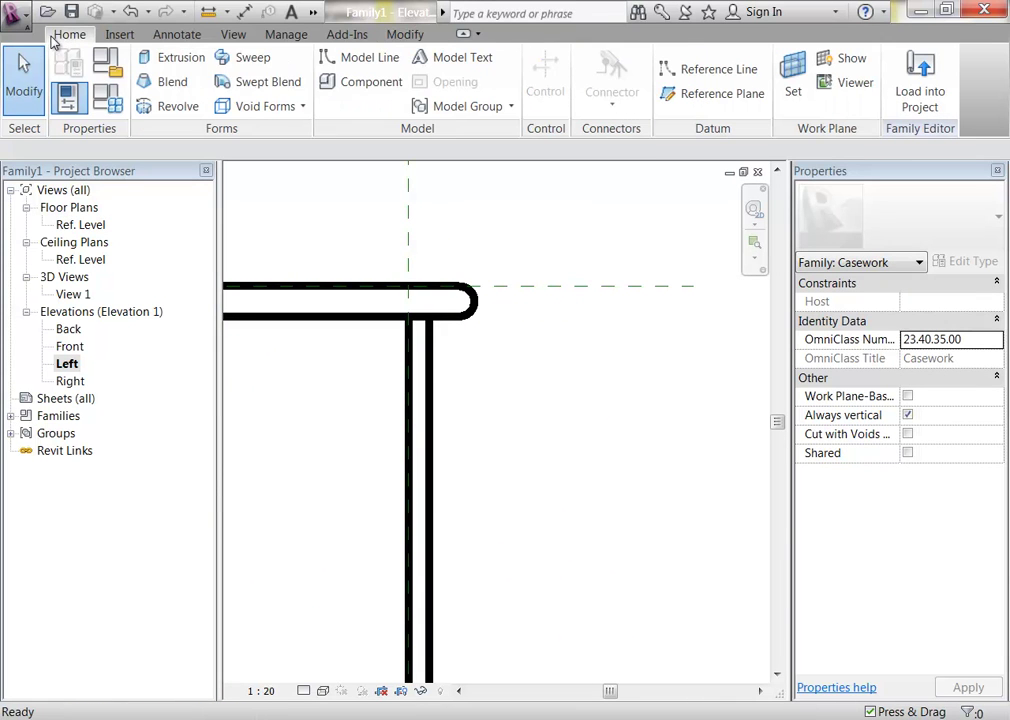
click(249, 60)
scroll(476, 361, up, 2)
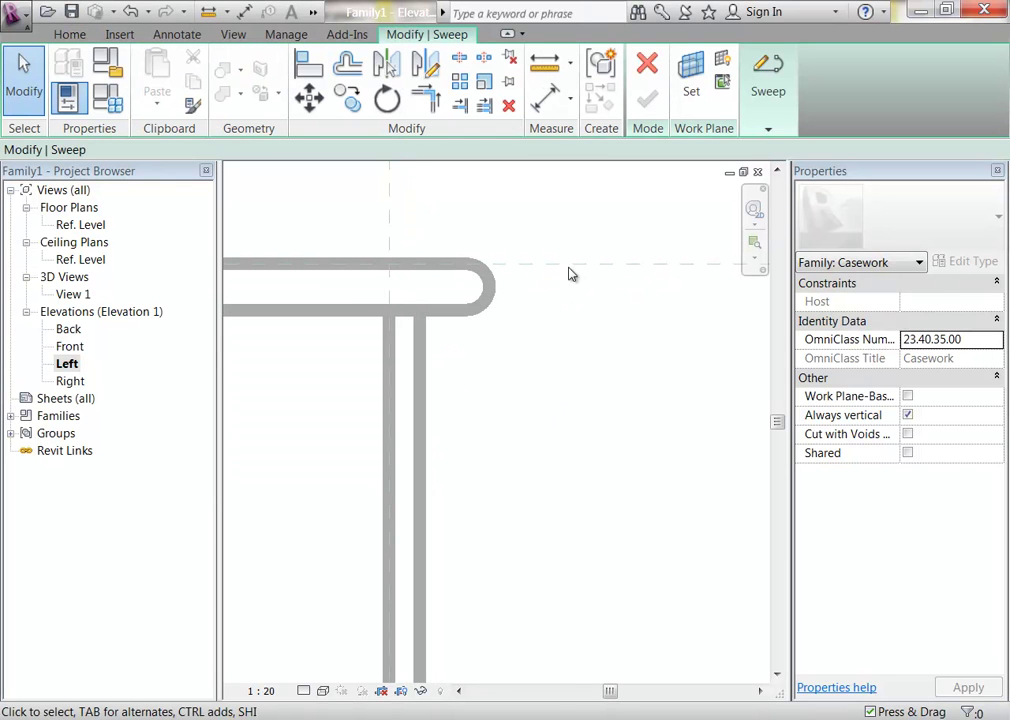
click(757, 91)
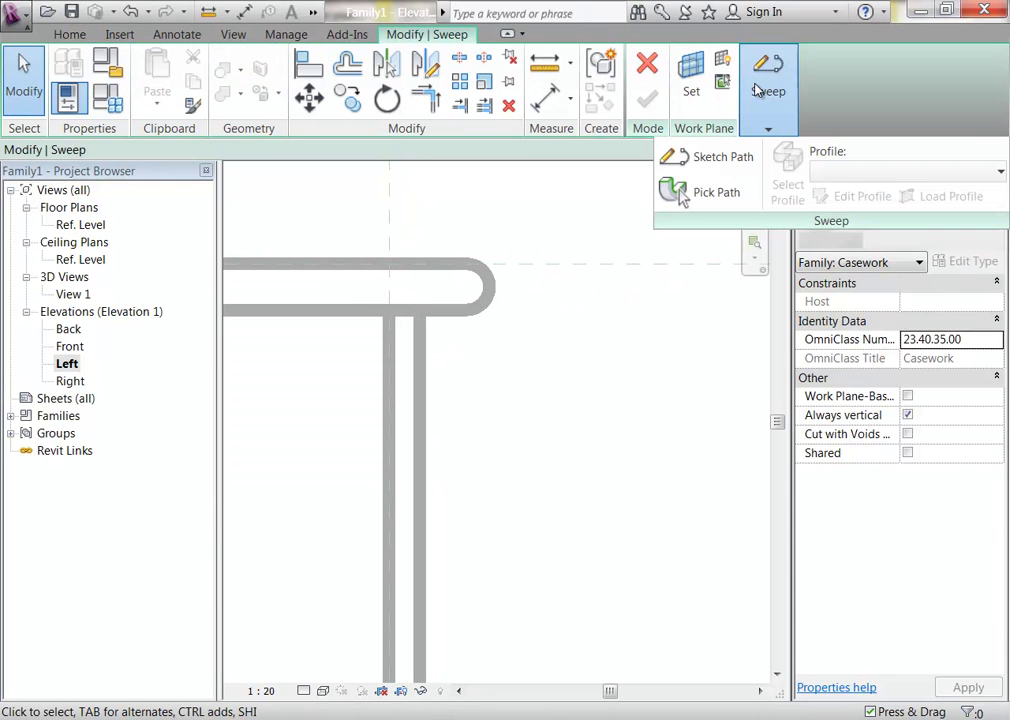
mouse_move(733, 138)
click(721, 162)
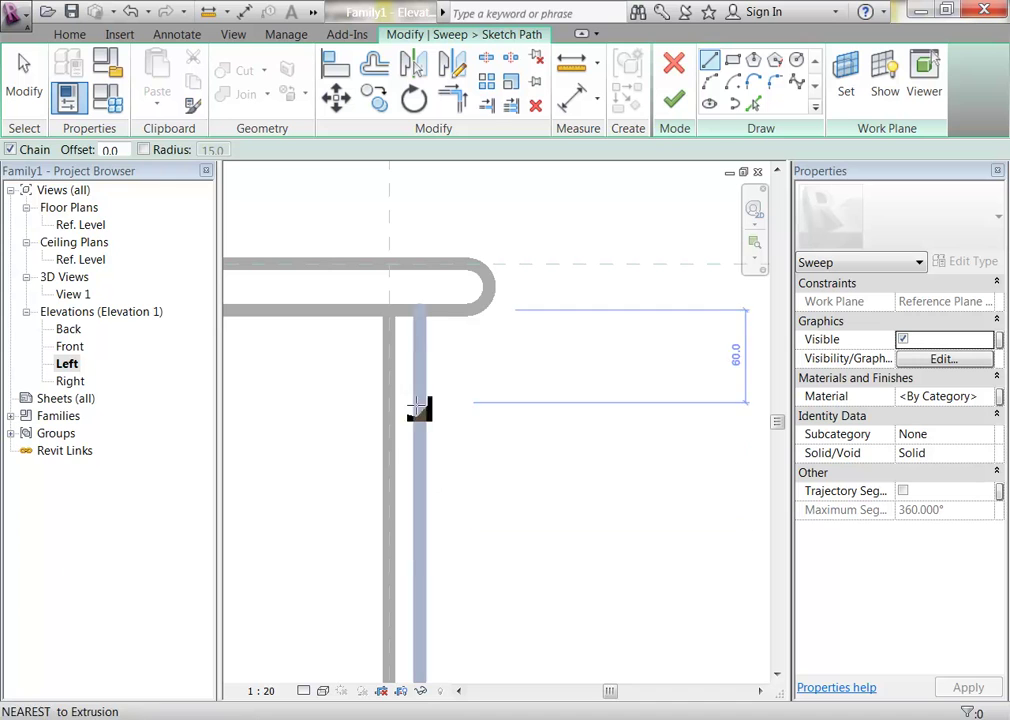
Step: Sketch a three-line C-shaped handle path off the door face, about 50 mm deep and 115 mm high, starting 65 mm below the countertop's top
click(426, 364)
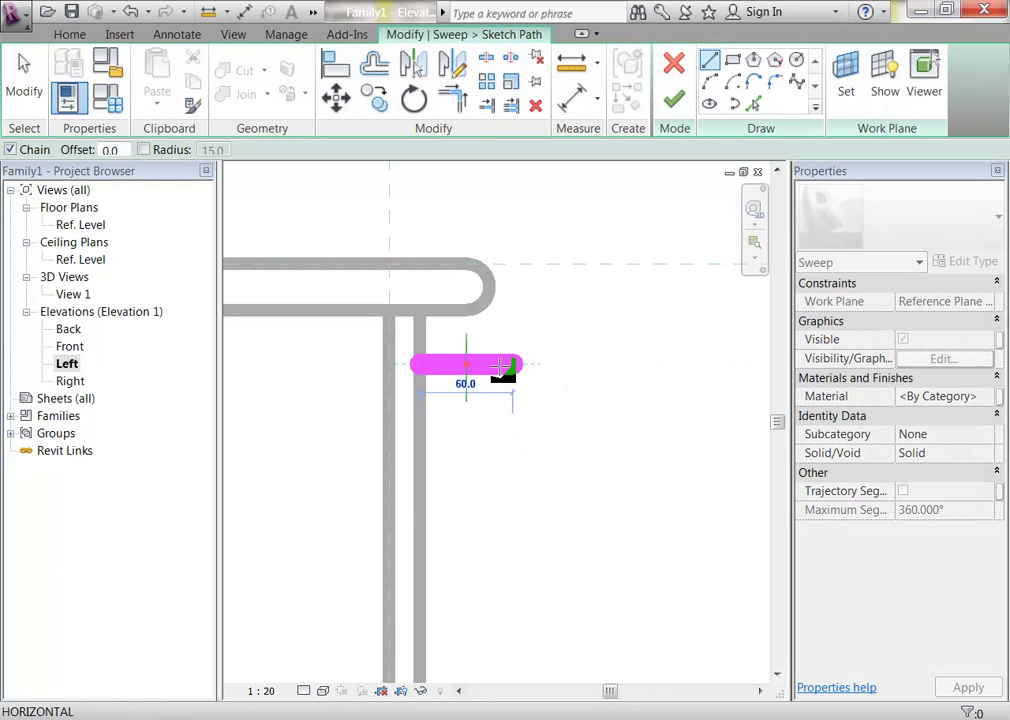
click(497, 366)
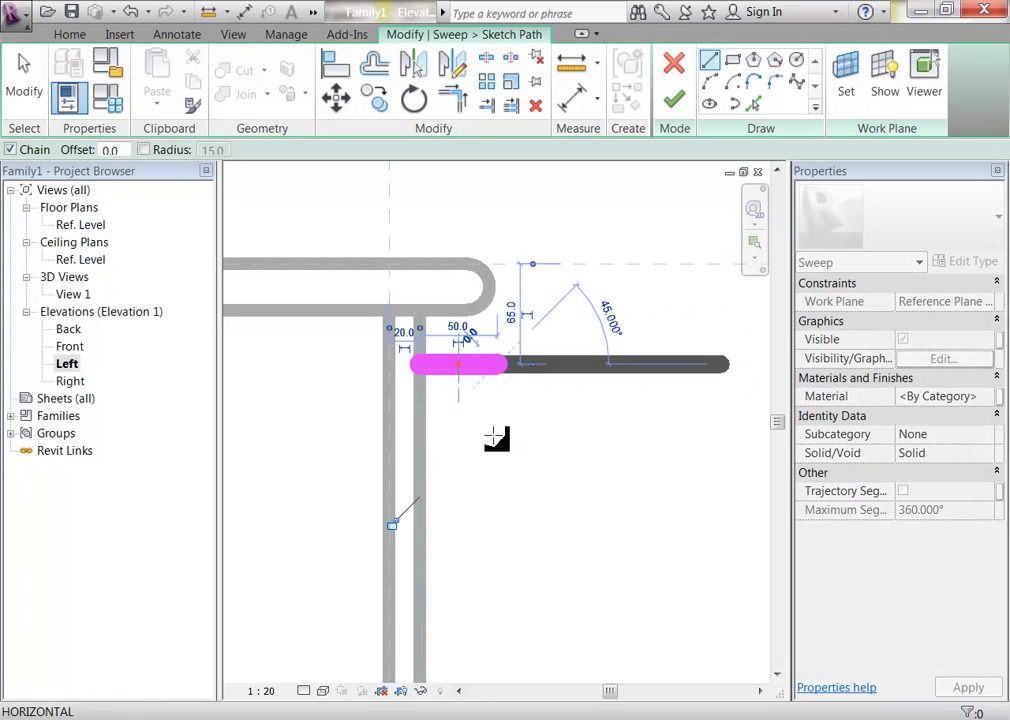
click(497, 545)
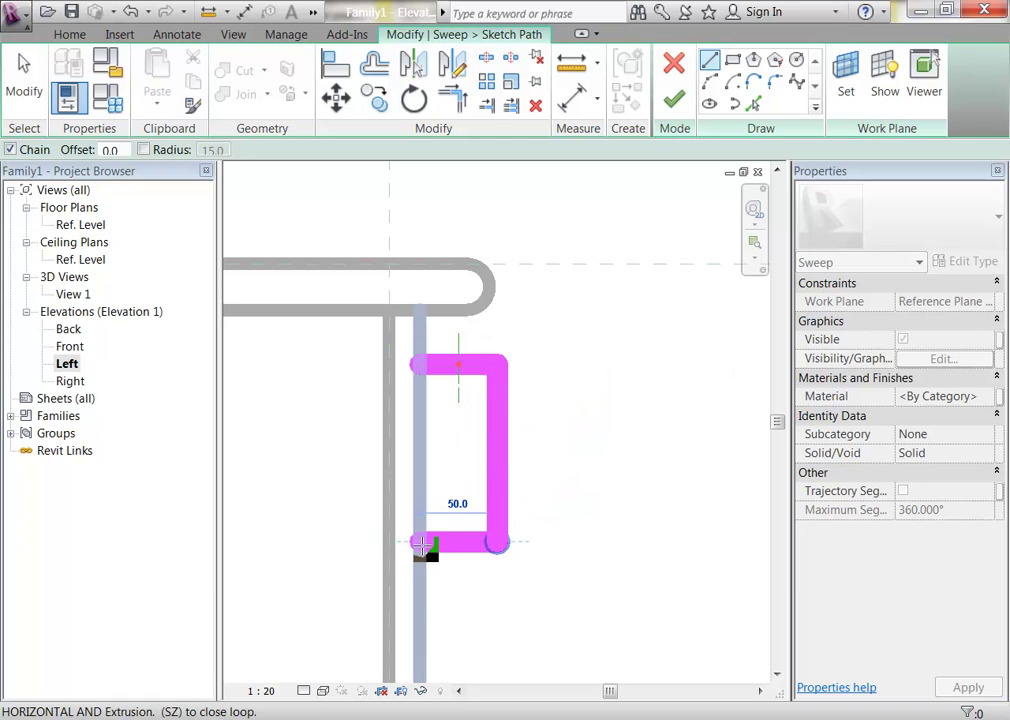
click(418, 545)
scroll(600, 405, up, 3)
right_click(585, 390)
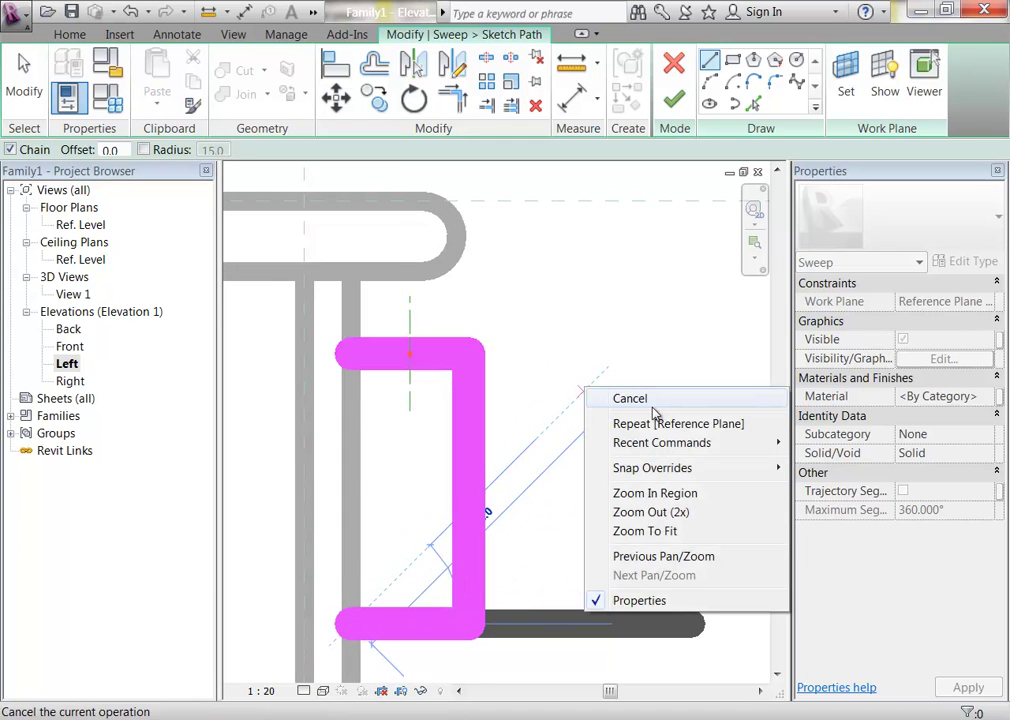
click(653, 405)
right_click(609, 402)
click(640, 413)
middle_drag(609, 408, 622, 343)
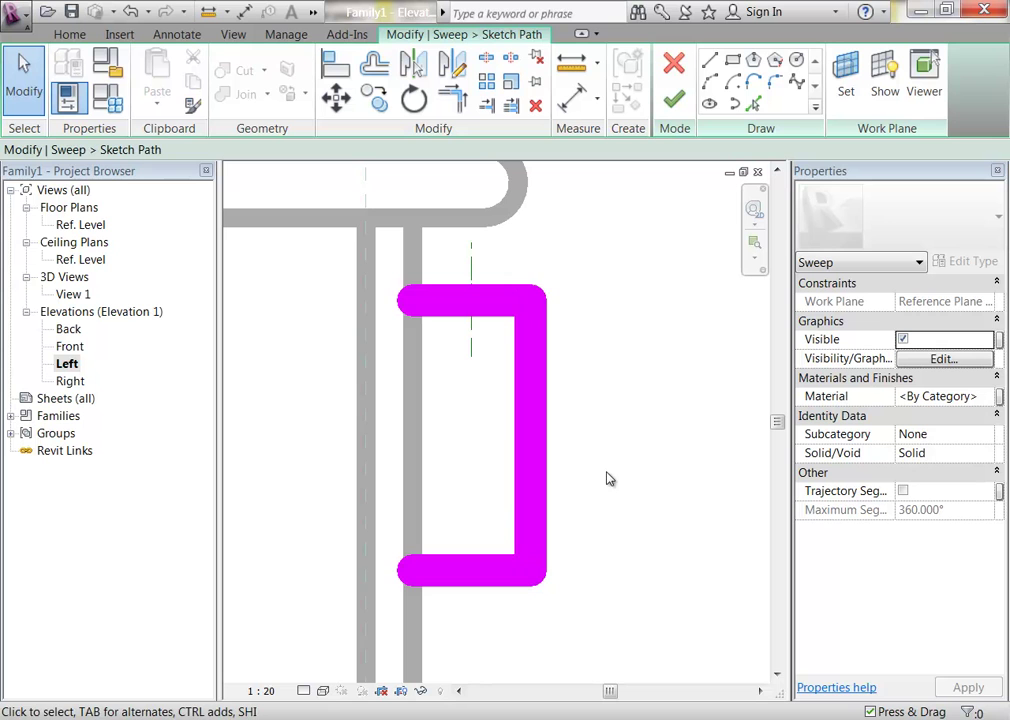
mouse_move(610, 479)
middle_down()
mouse_move(604, 543)
mouse_move(565, 494)
middle_up()
Step: Fillet the upper outer corner of the handle path with a radius of about 30 mm
click(775, 82)
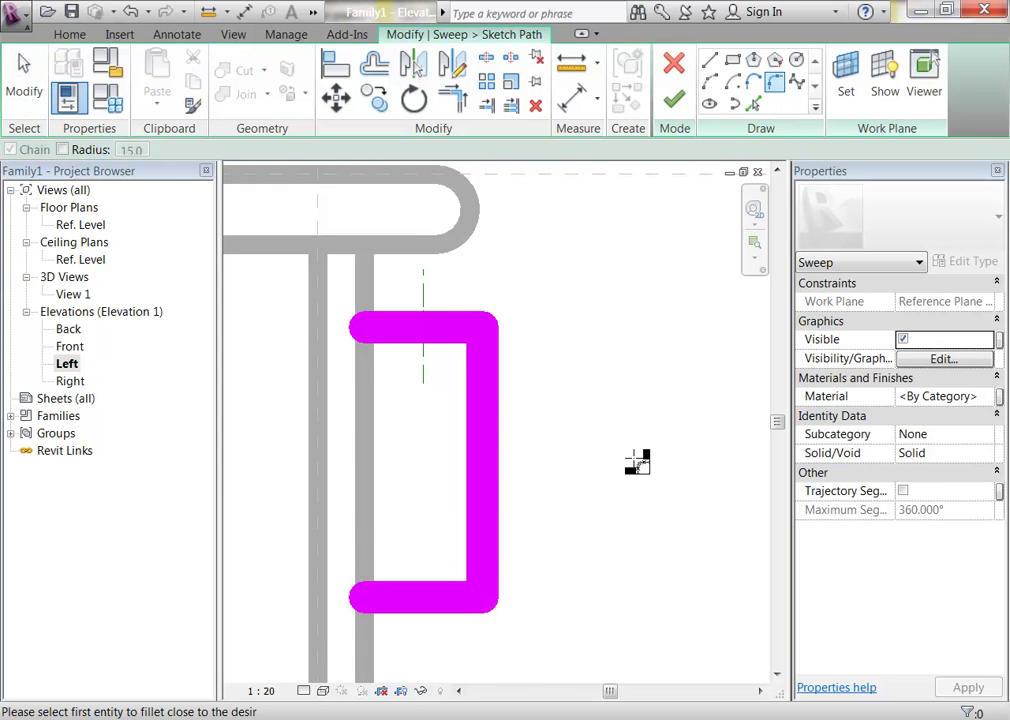
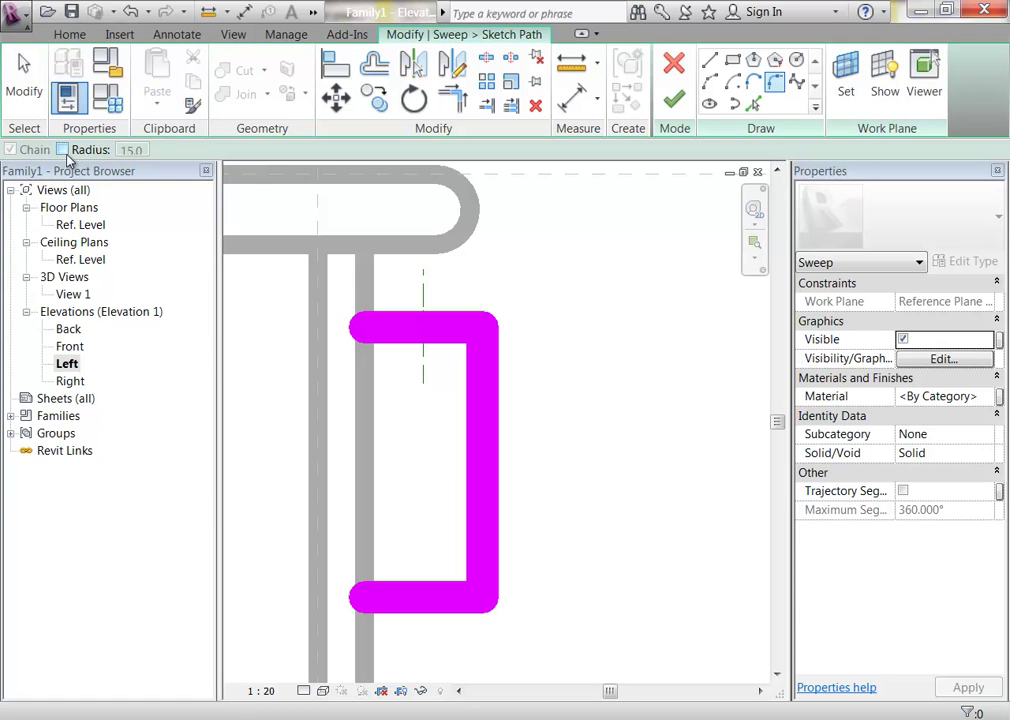
click(445, 330)
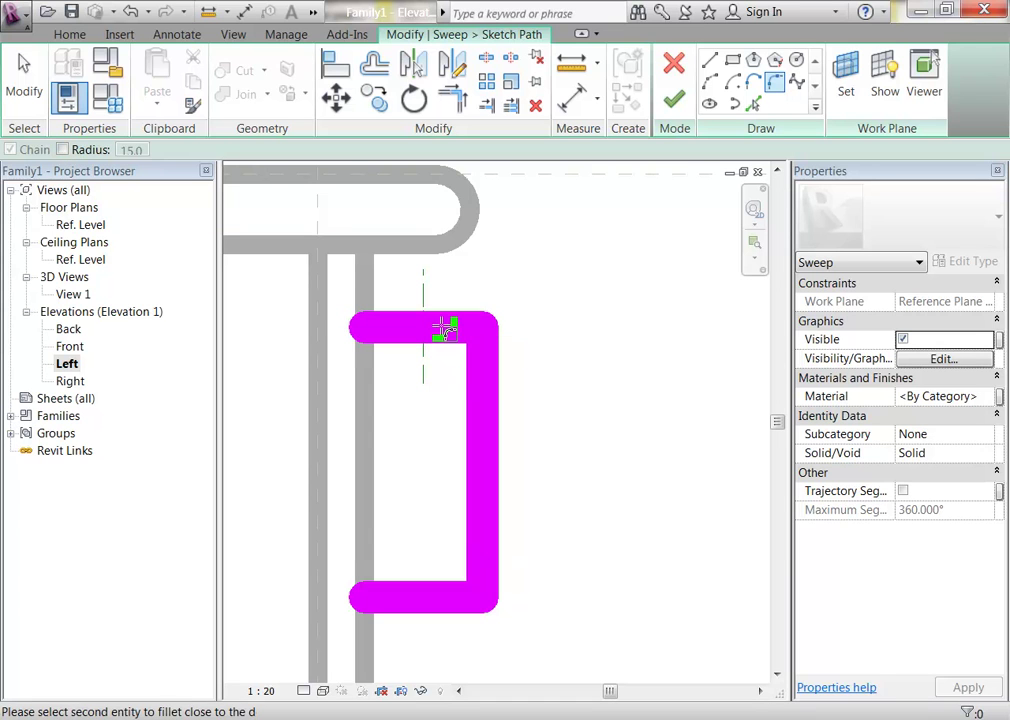
click(481, 372)
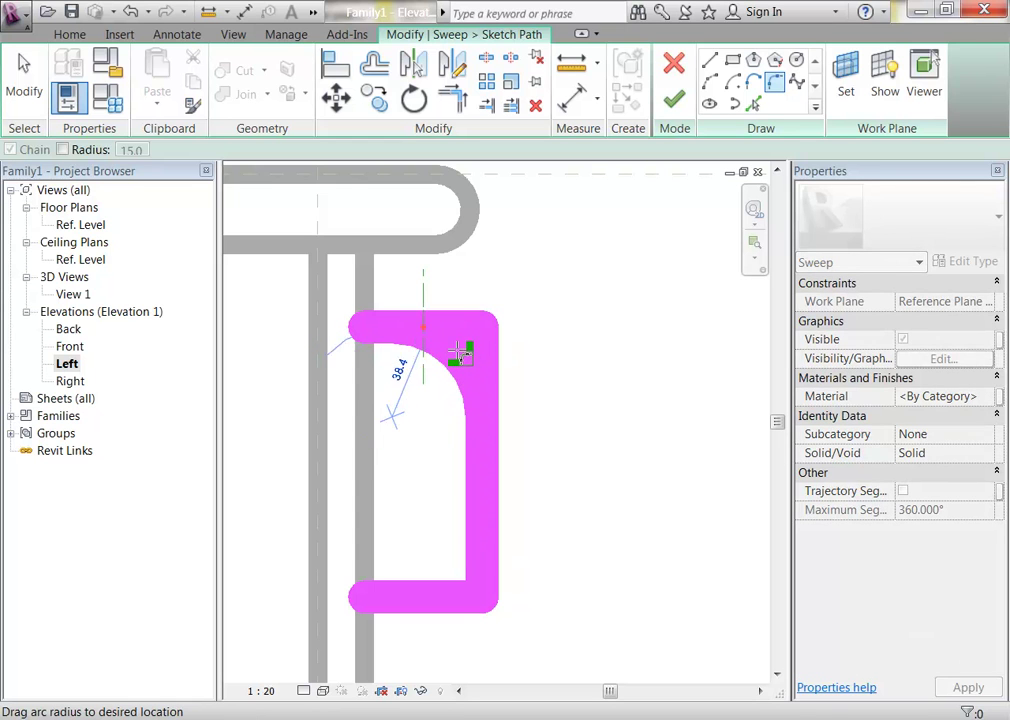
click(468, 352)
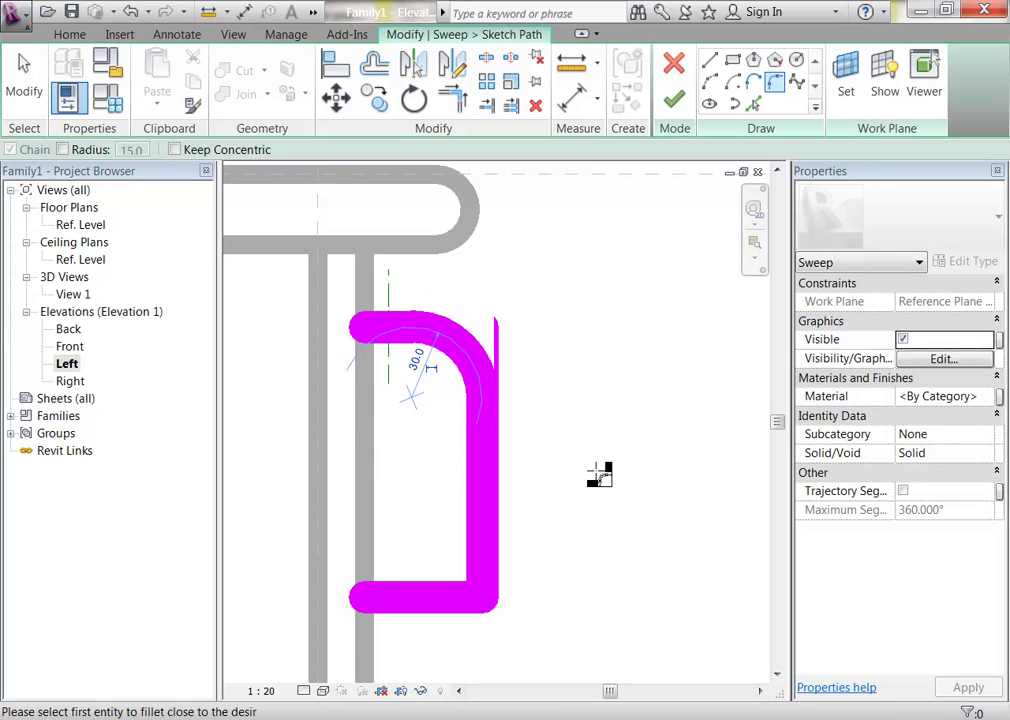
right_click(533, 266)
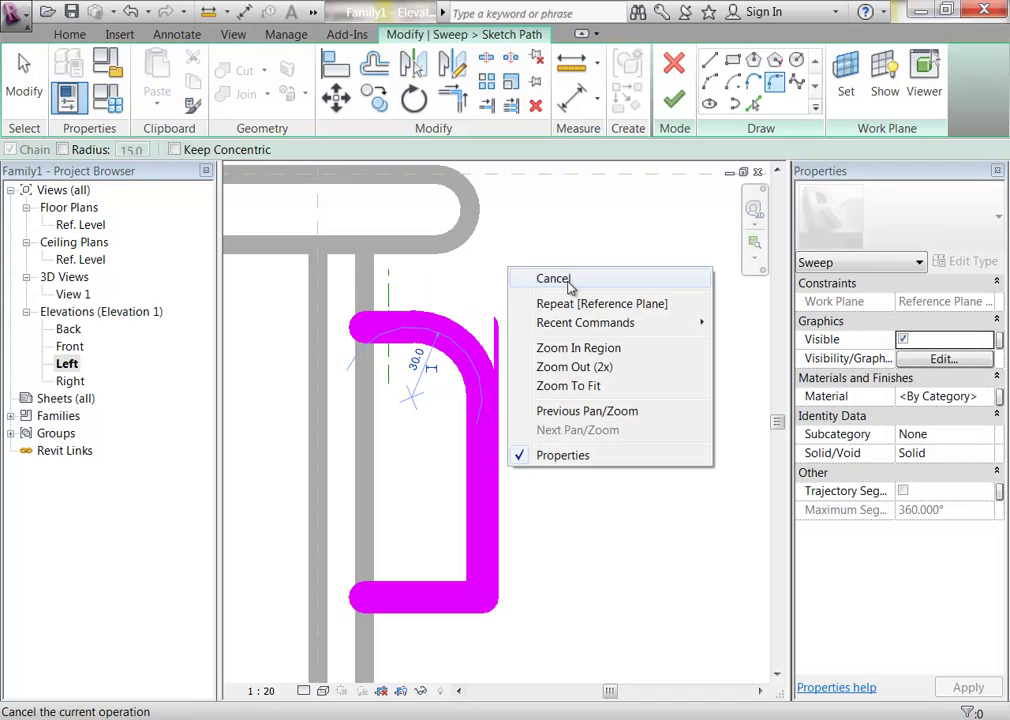
click(570, 284)
right_click(540, 298)
click(583, 309)
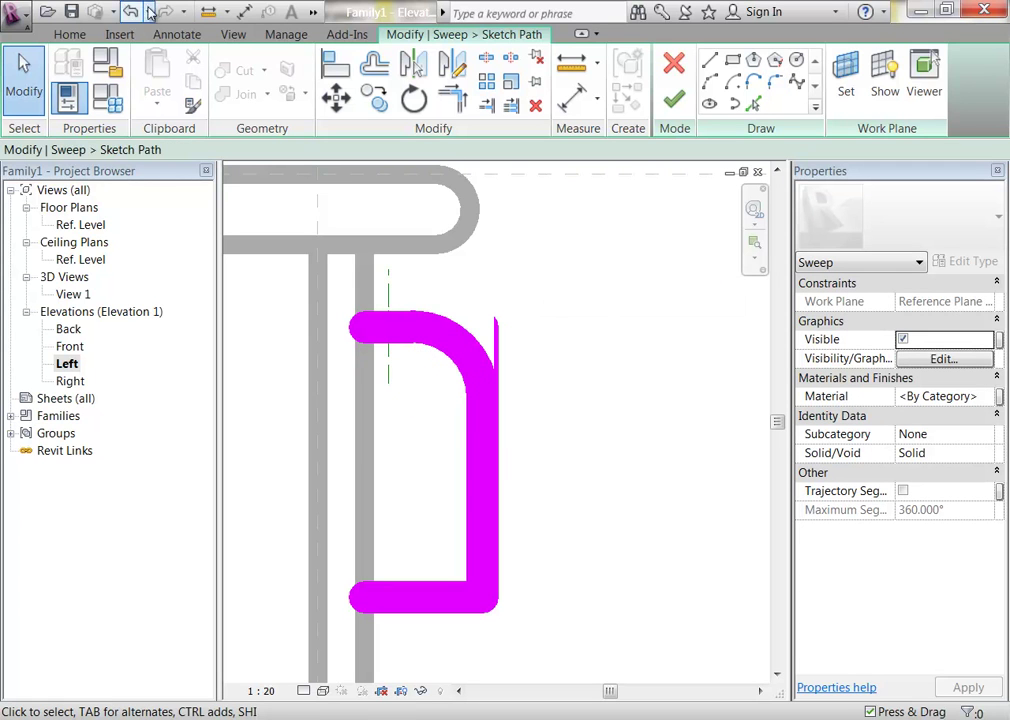
Step: Set the elevation's view scale to 1:5 so the path lines display thinner
click(260, 691)
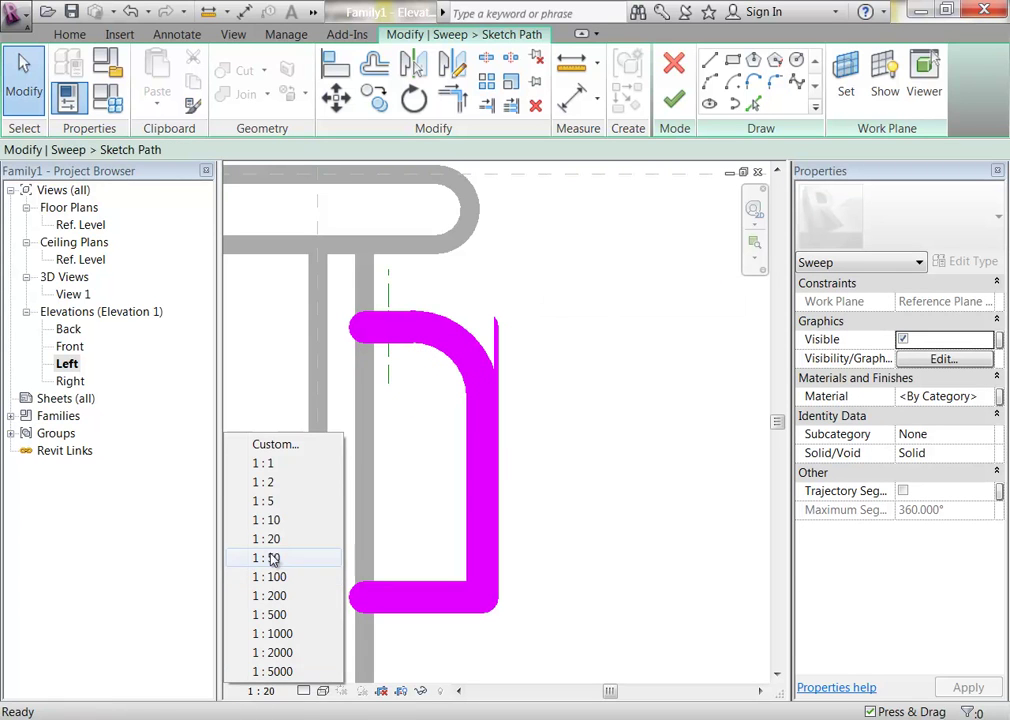
click(266, 503)
scroll(517, 329, up, 6)
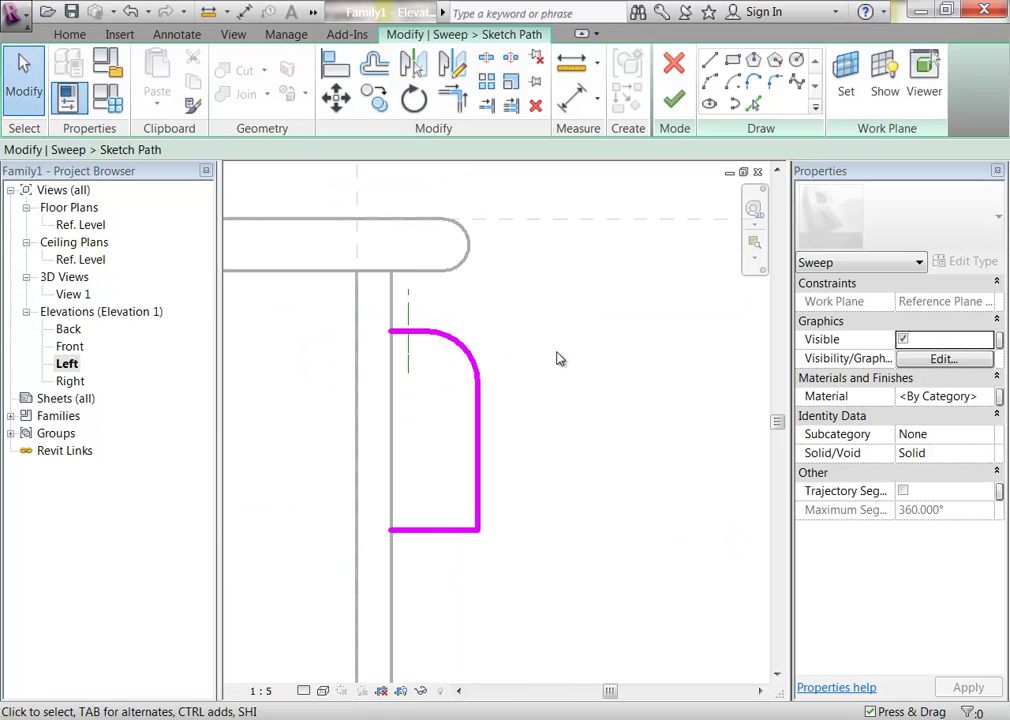
middle_drag(565, 528, 560, 534)
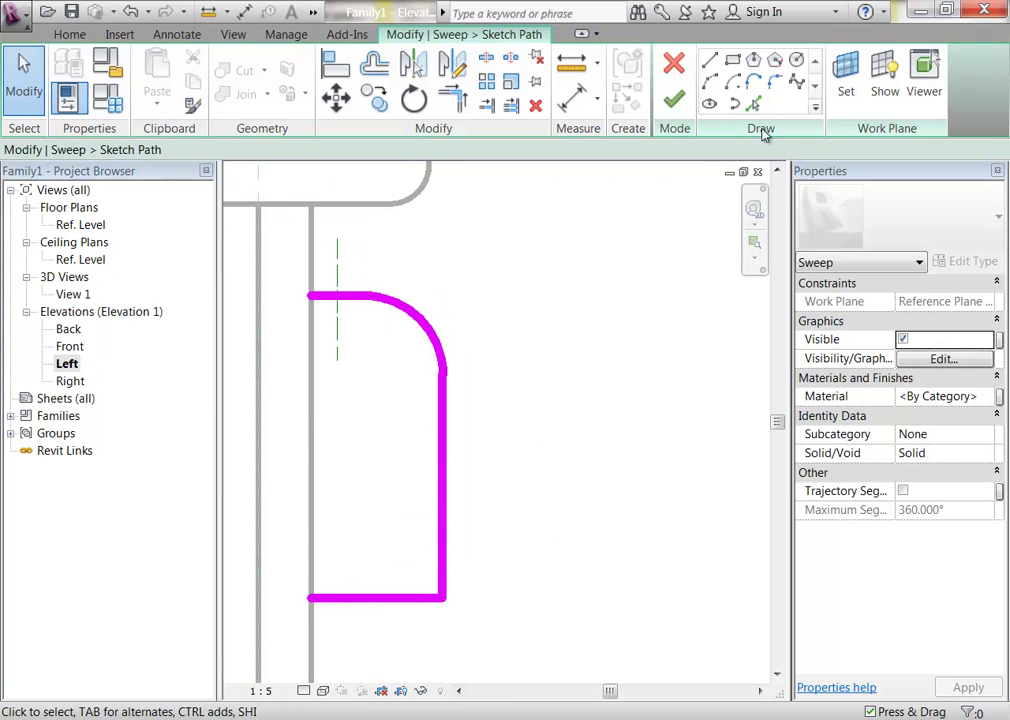
Step: Check the upper arc's radius and fillet the lower outer corner of the handle path with a fixed 30 mm radius
click(775, 82)
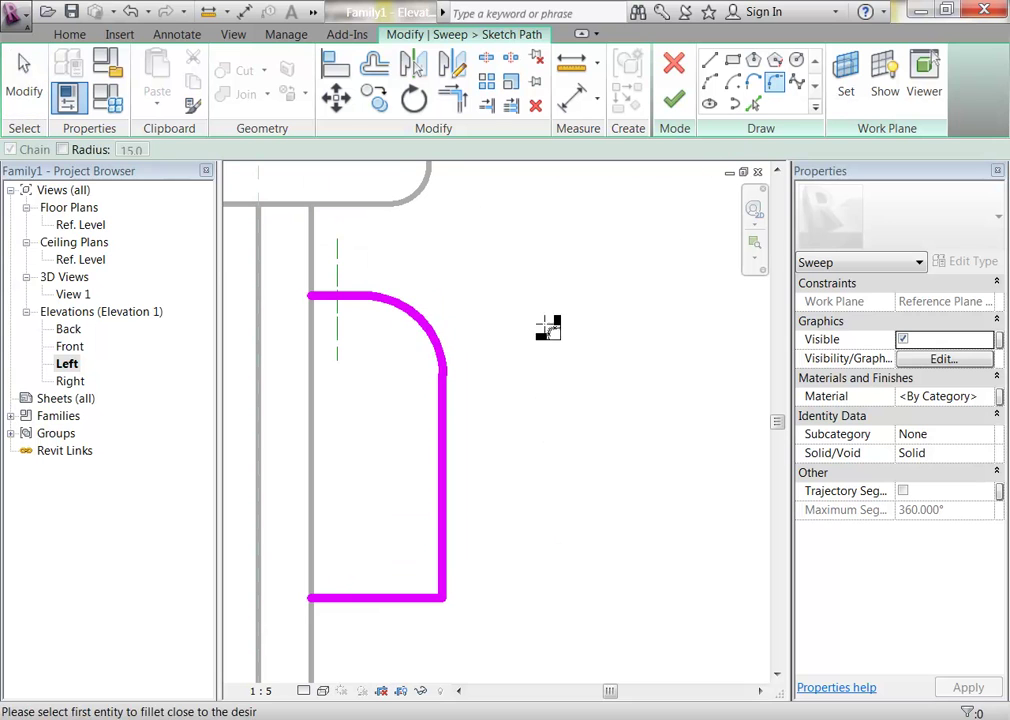
key(Escape)
click(433, 338)
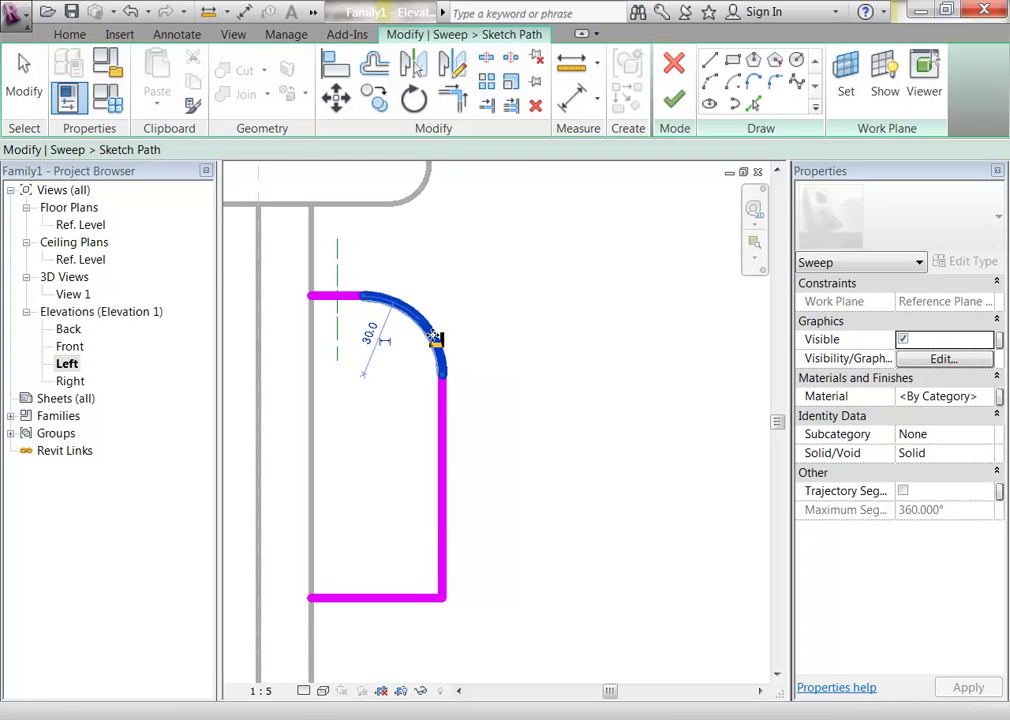
click(466, 463)
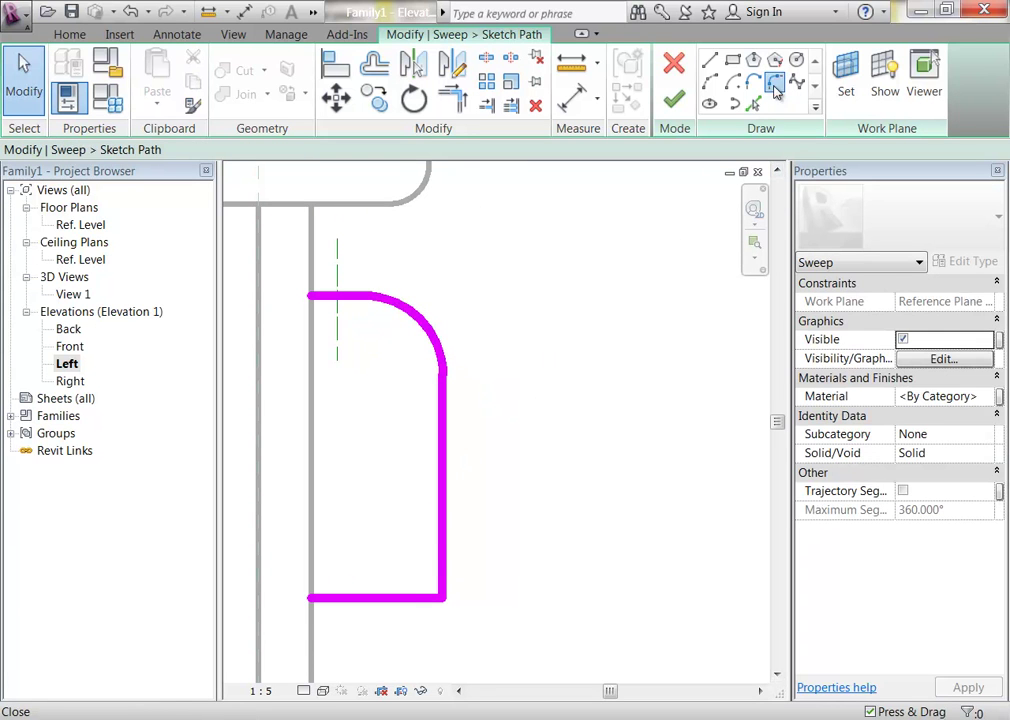
click(775, 84)
click(62, 149)
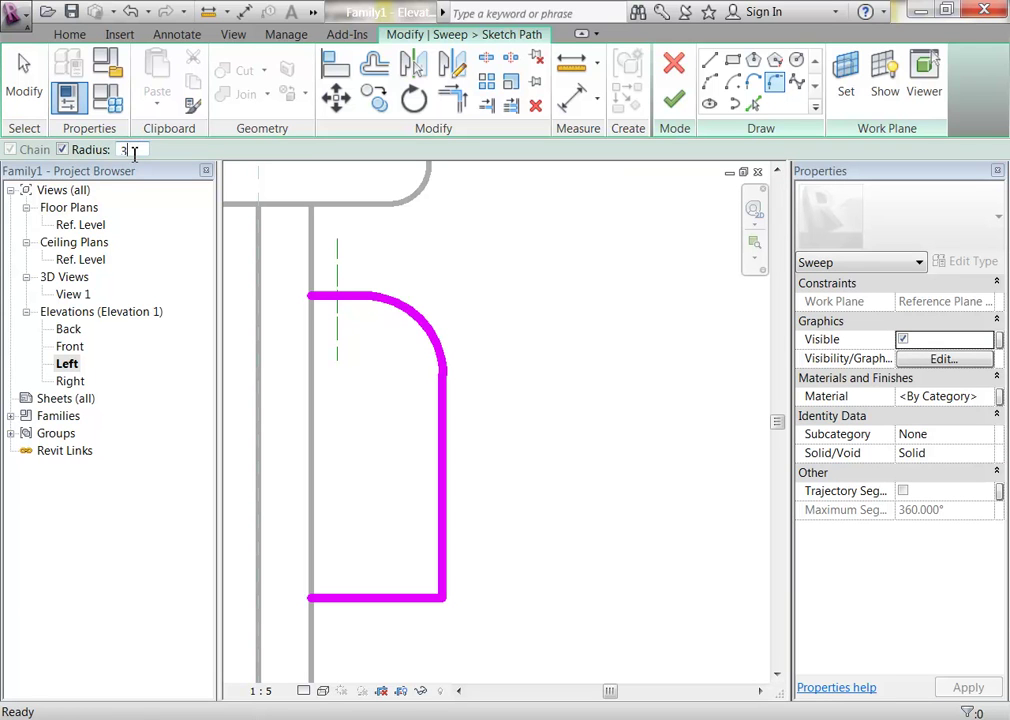
click(134, 155)
text(30.0)
click(383, 597)
click(447, 550)
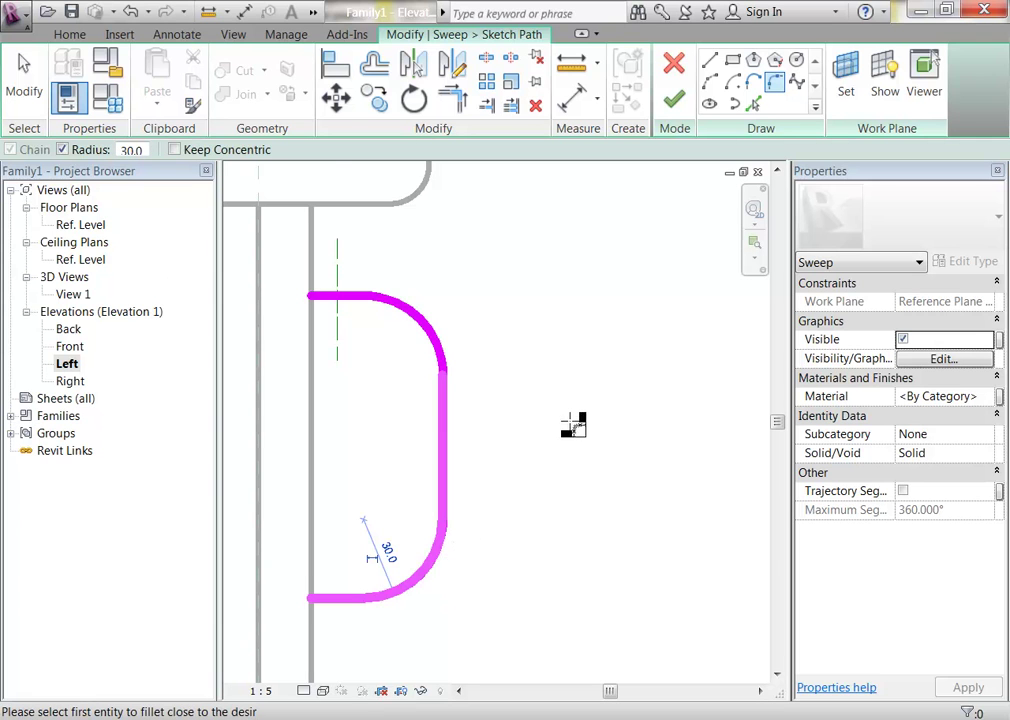
scroll(578, 424, down, 2)
key(Escape)
scroll(585, 440, up, 2)
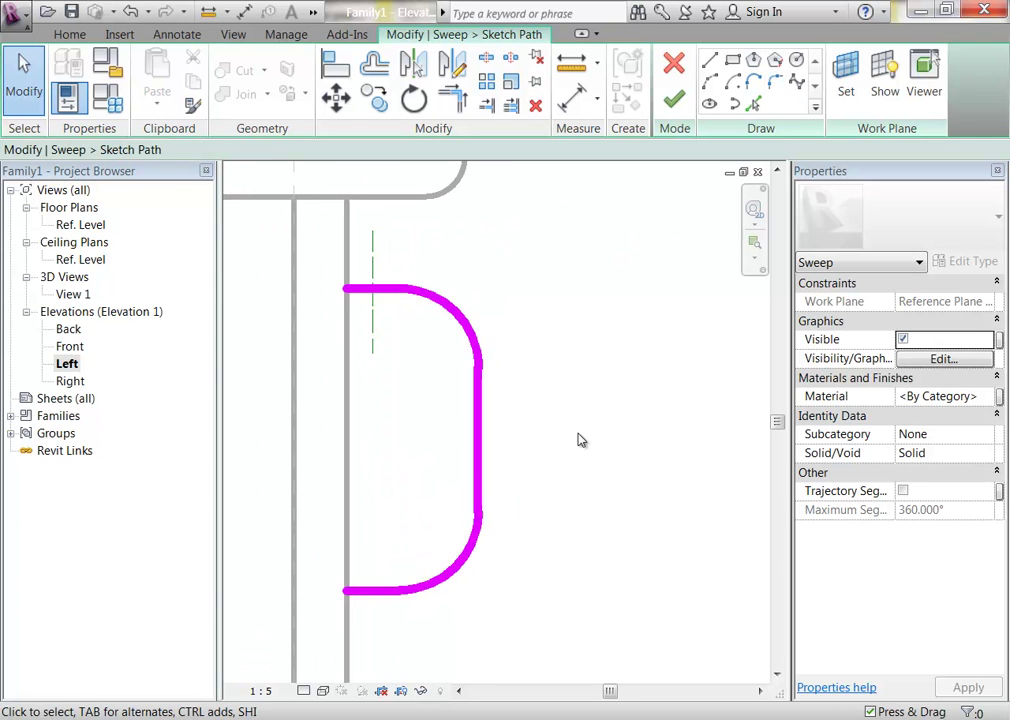
Step: Nudge the vertical line of the handle path toward the door until it is about 62 mm from the cabinet front reference plane
click(479, 436)
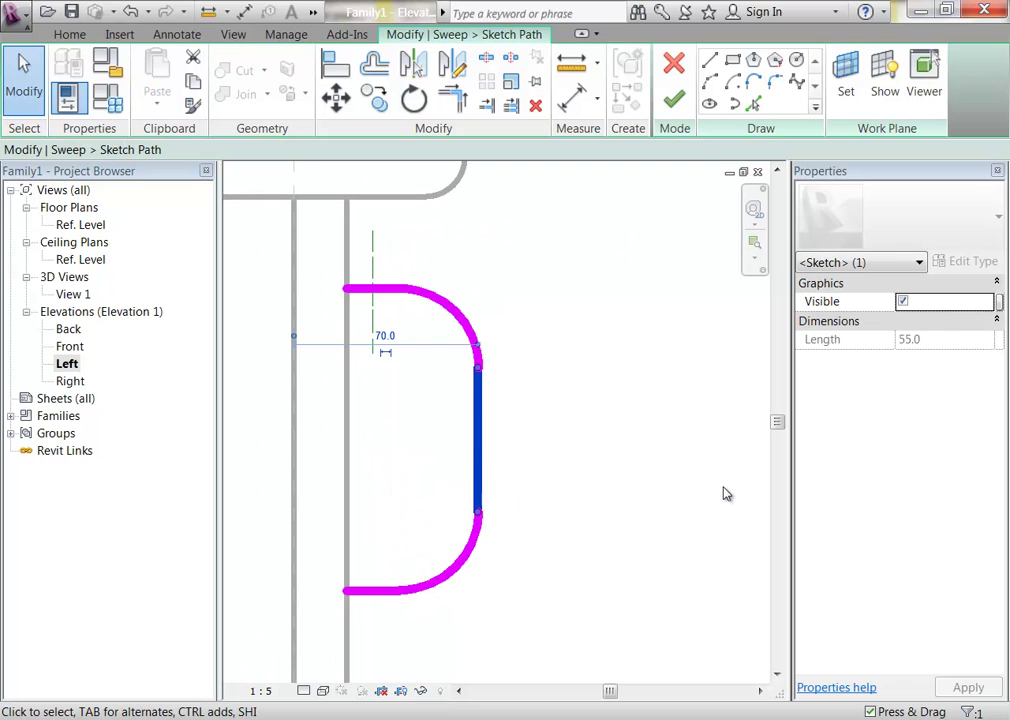
key(Left)
key(Left)
key(Left)
key(Left)
key(Left)
key(Left)
key(Left)
key(Left)
key(Left)
key(Left)
key(Left)
key(Left)
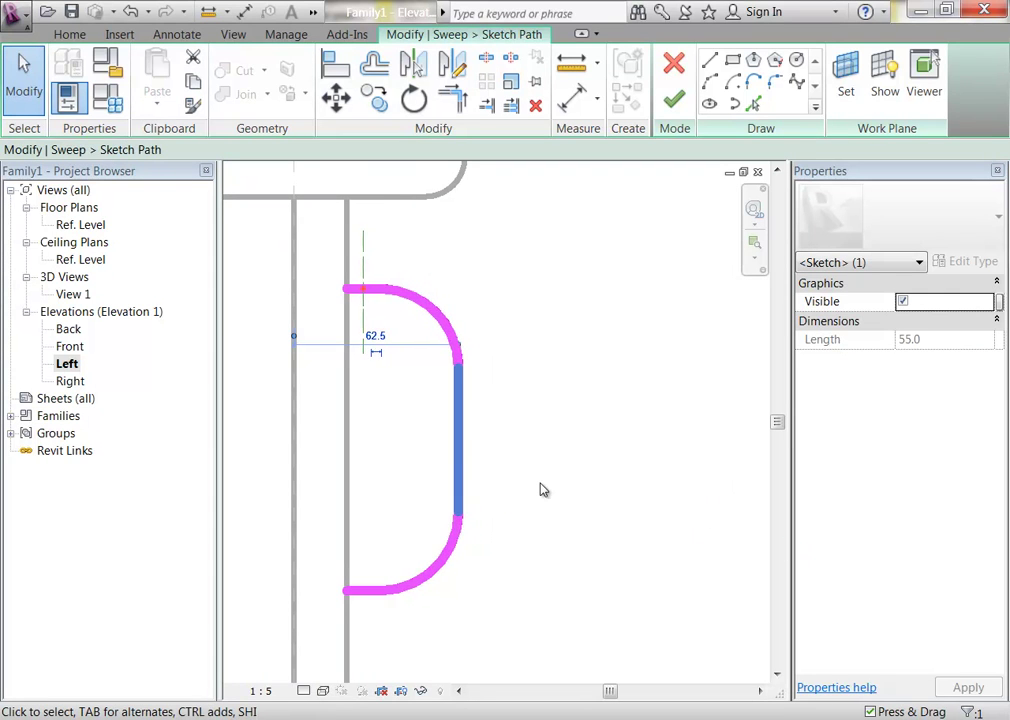
click(548, 539)
Step: Set the radius of both corner arcs of the handle path to 15 mm
click(460, 365)
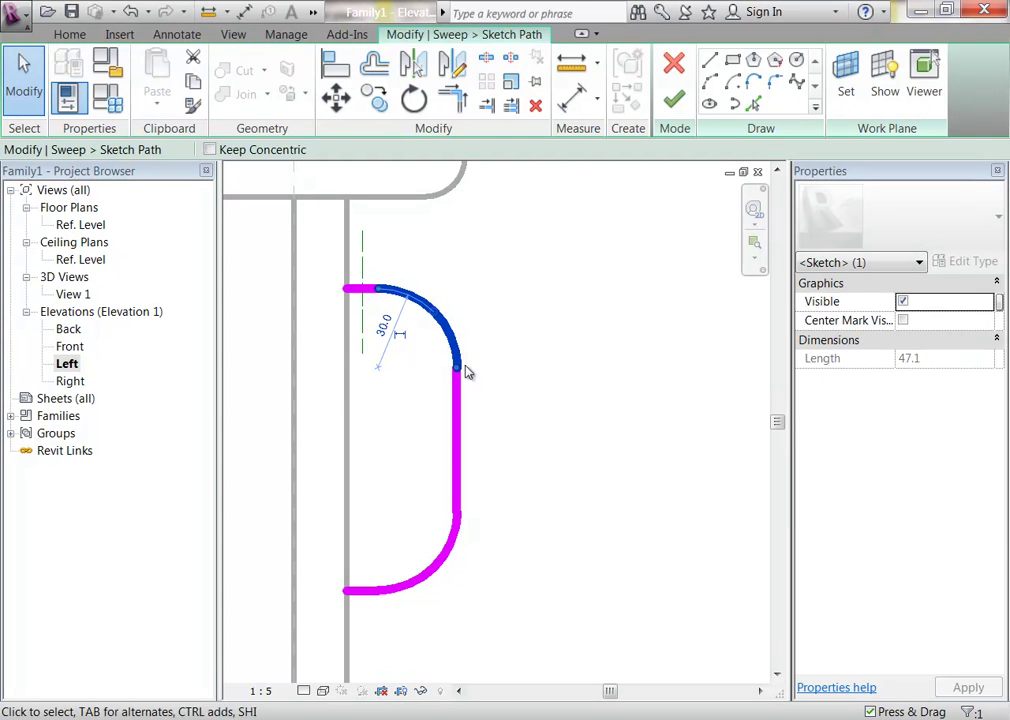
click(384, 325)
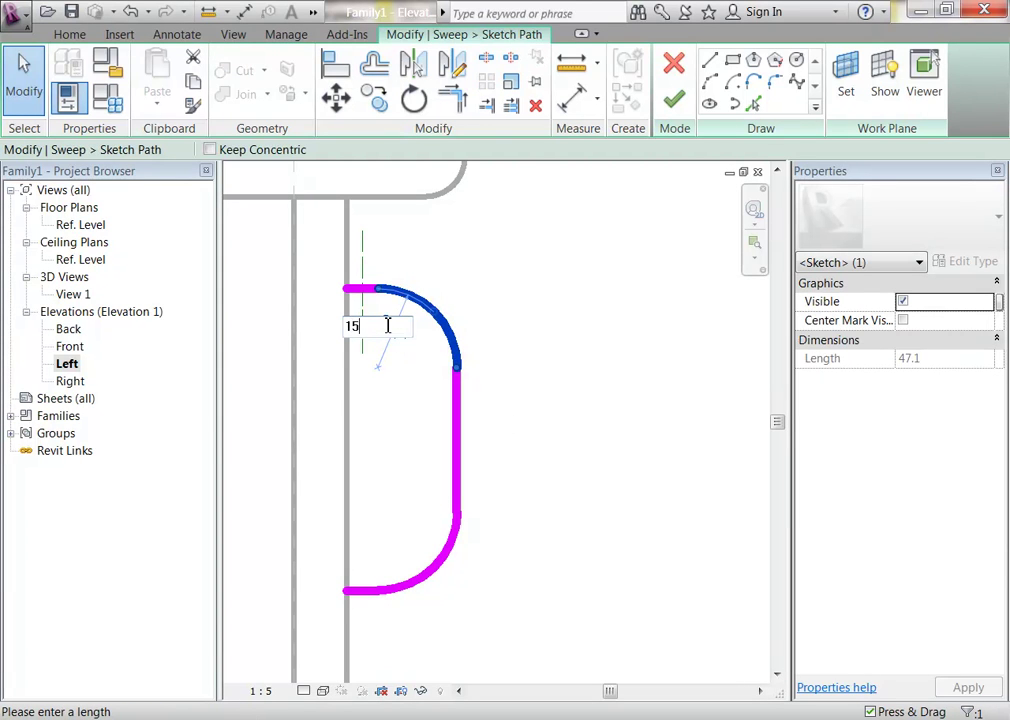
text(15)
key(Return)
click(475, 575)
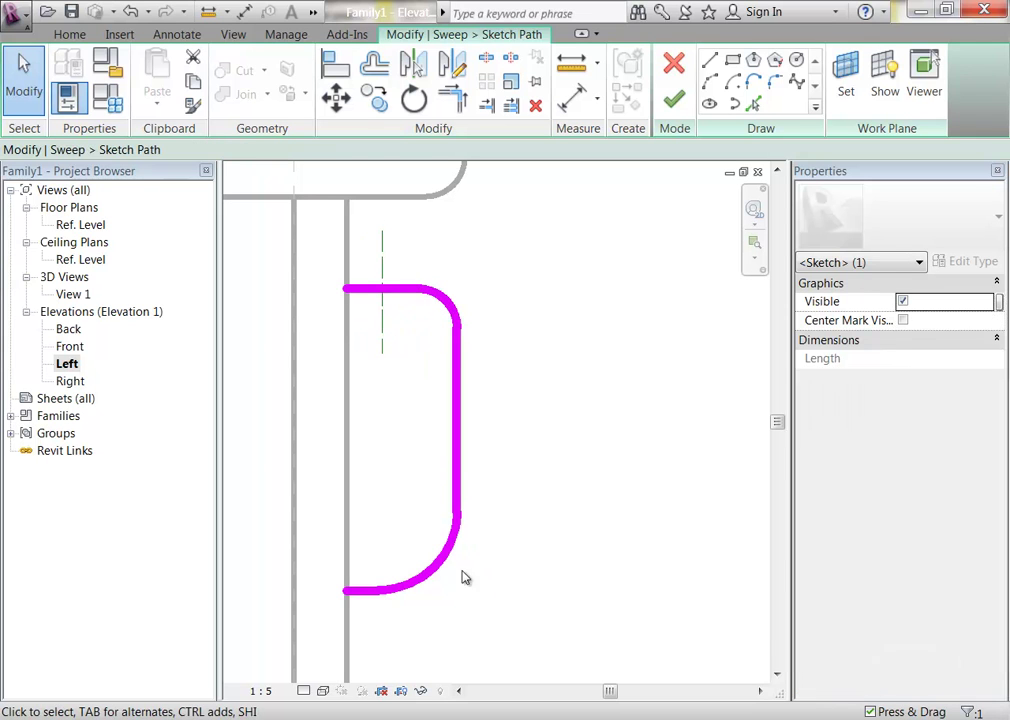
click(430, 577)
click(403, 550)
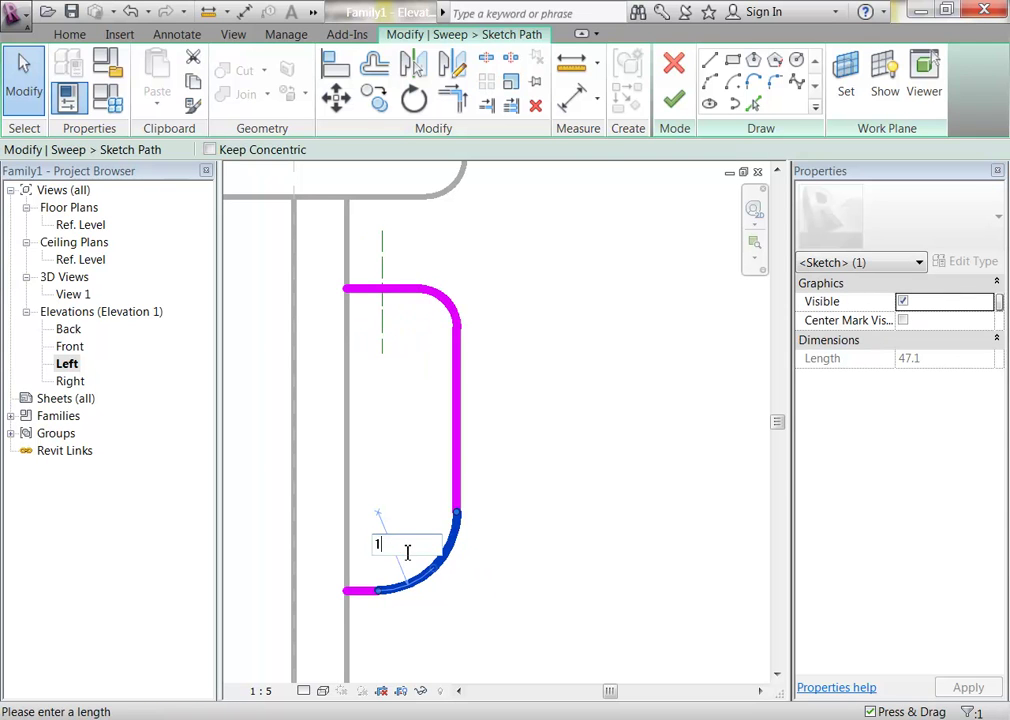
text(15)
key(Return)
click(555, 516)
Step: Nudge the handle path's vertical line until it is about 59 mm from the cabinet front reference plane, and finish the path sketch
click(462, 440)
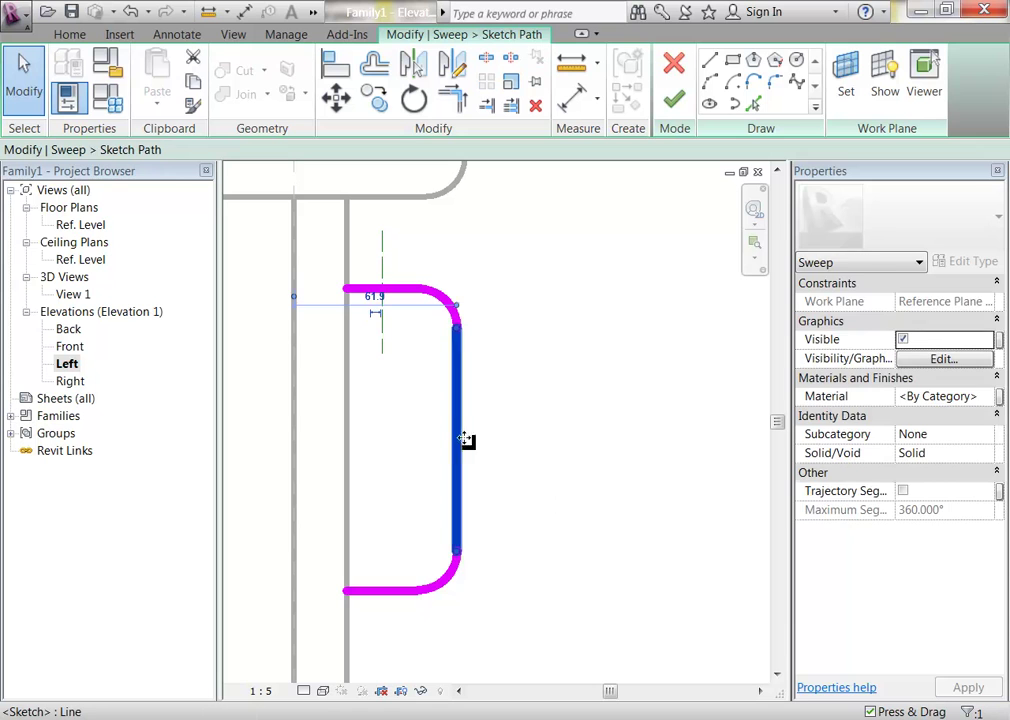
key(Left)
key(Left)
key(Left)
key(Right)
key(Right)
key(Escape)
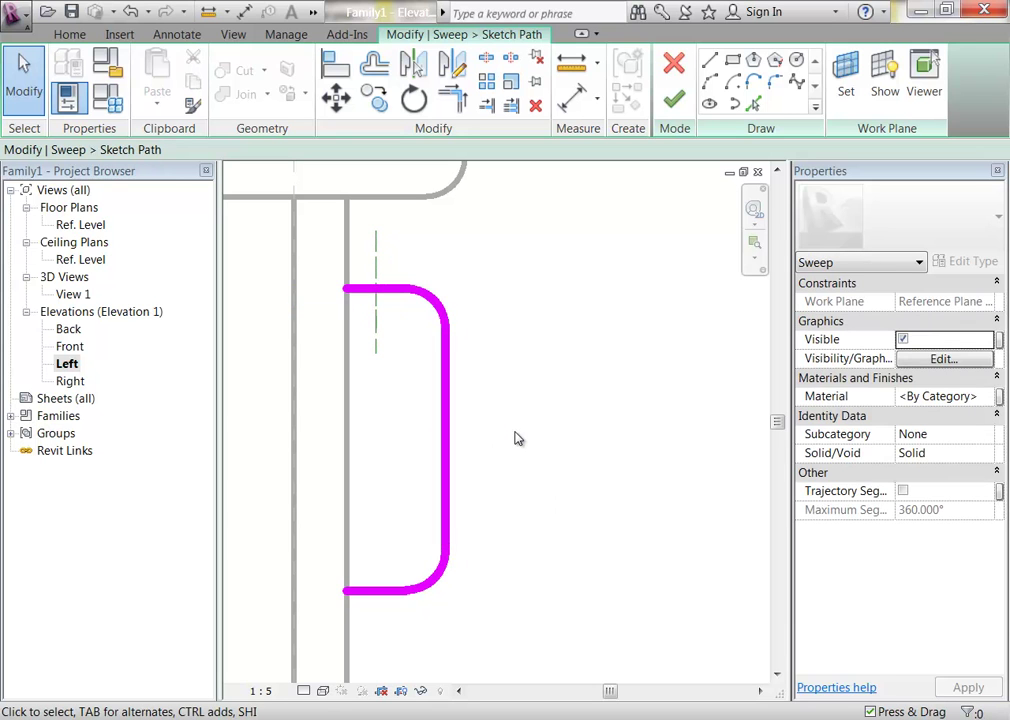
click(450, 437)
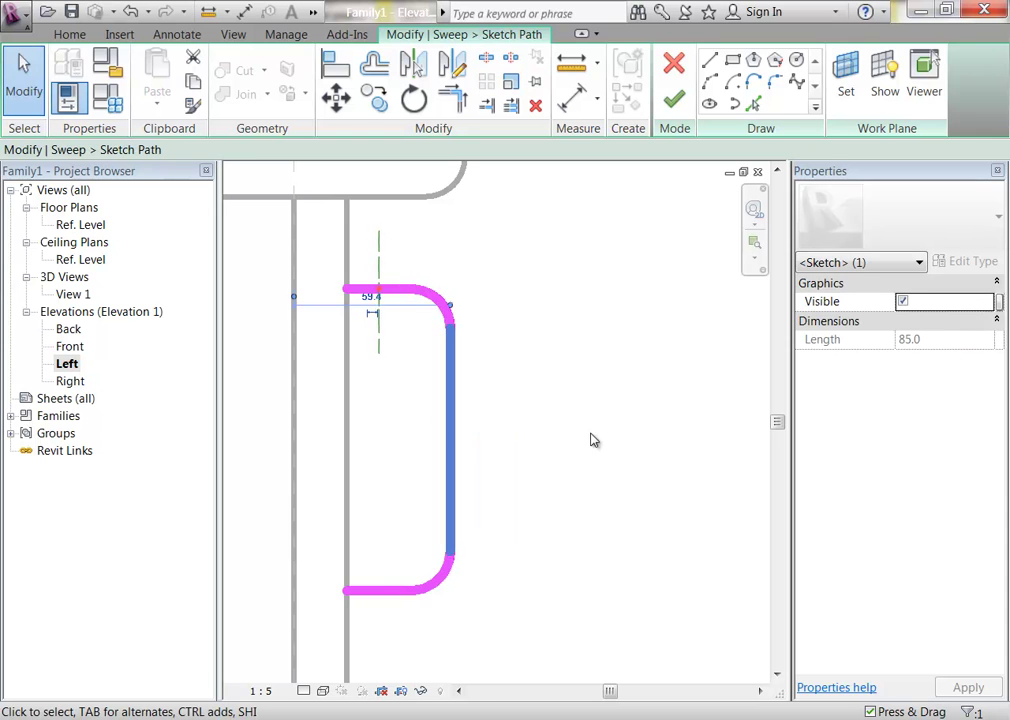
key(Escape)
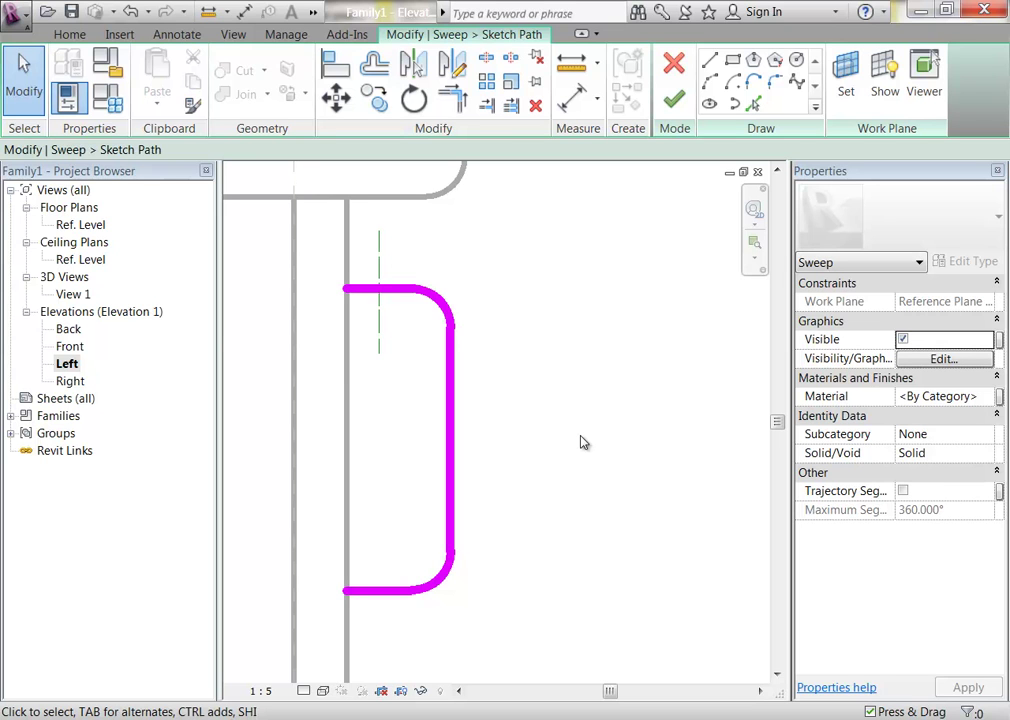
click(397, 591)
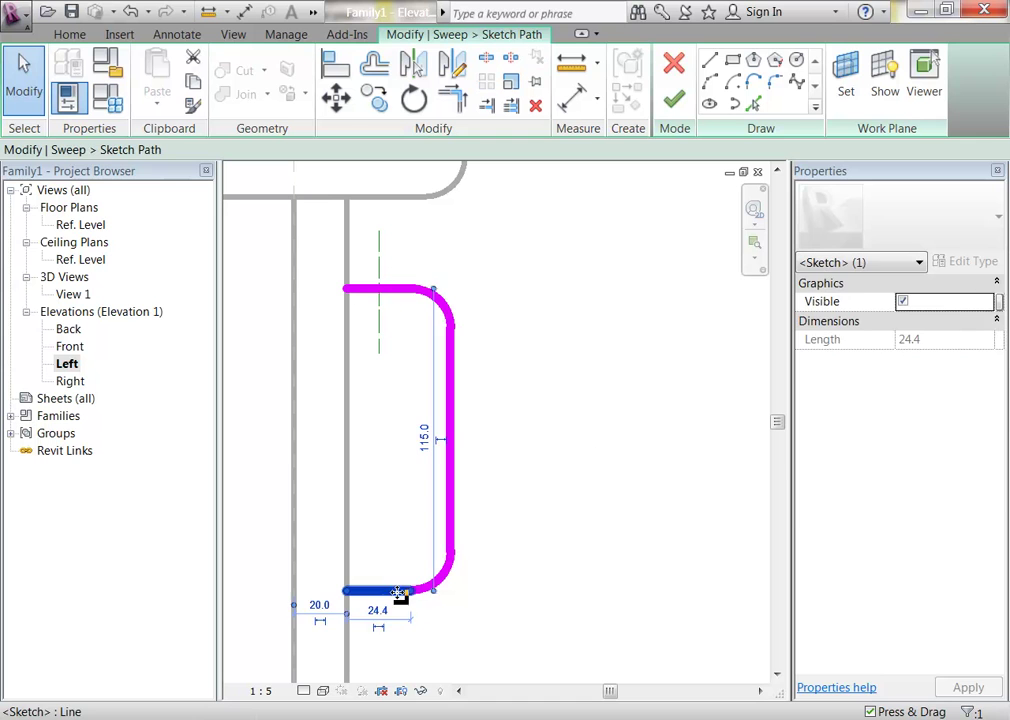
click(586, 539)
click(673, 99)
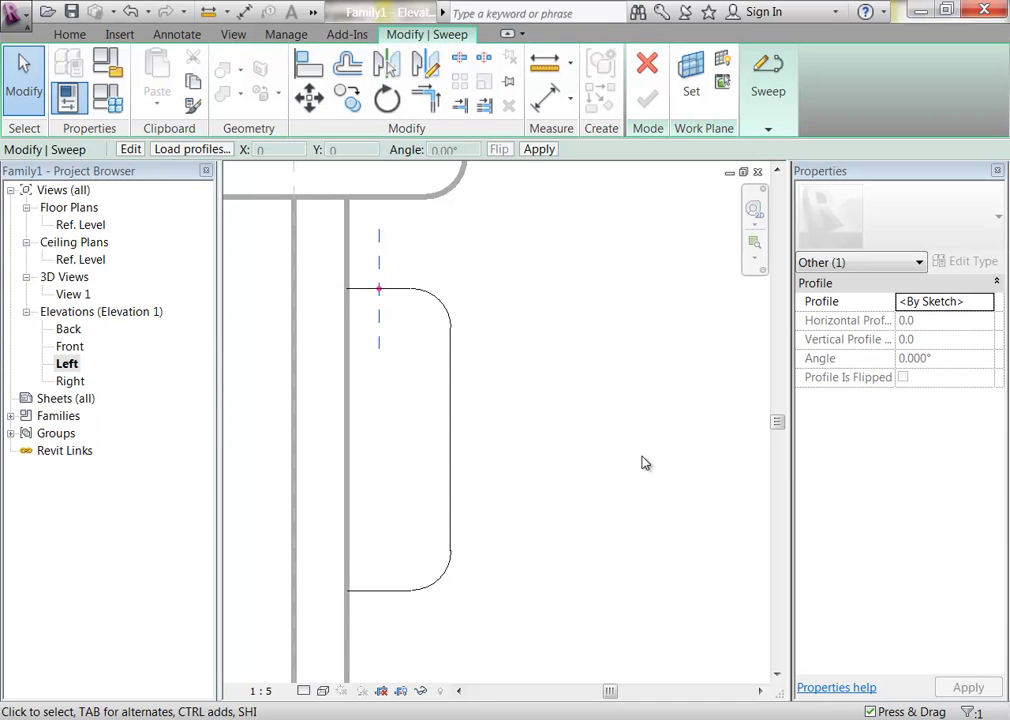
Step: Open the 3D view View 1 and start sketching the sweep's profile on the upper arm of the handle path
double_click(72, 294)
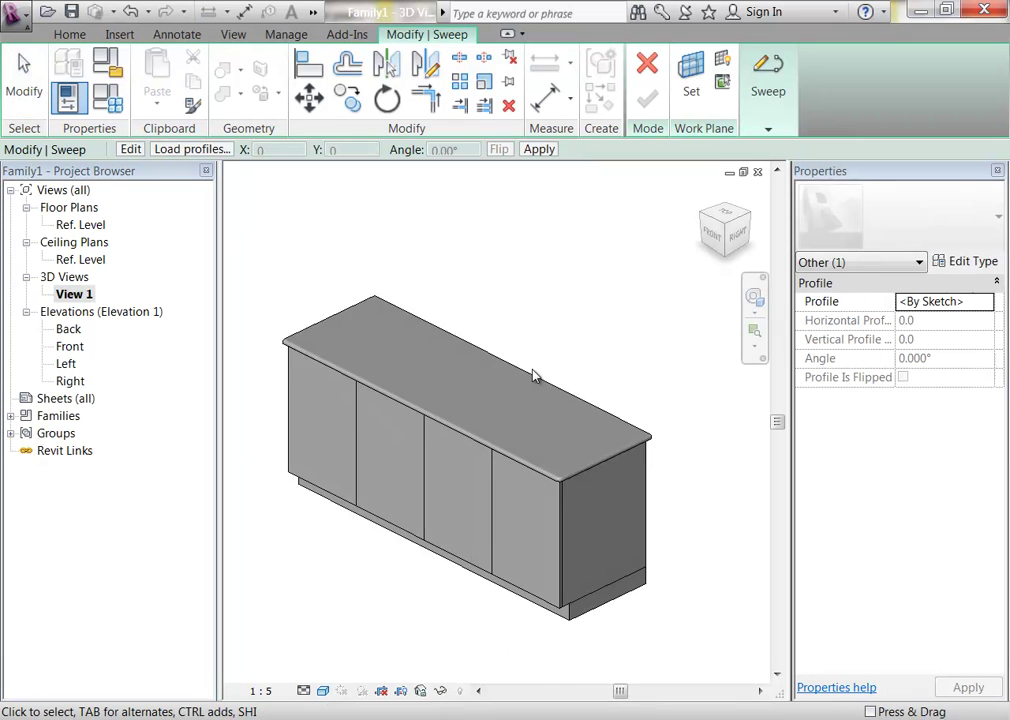
scroll(410, 419, up, 4)
scroll(410, 419, up, 6)
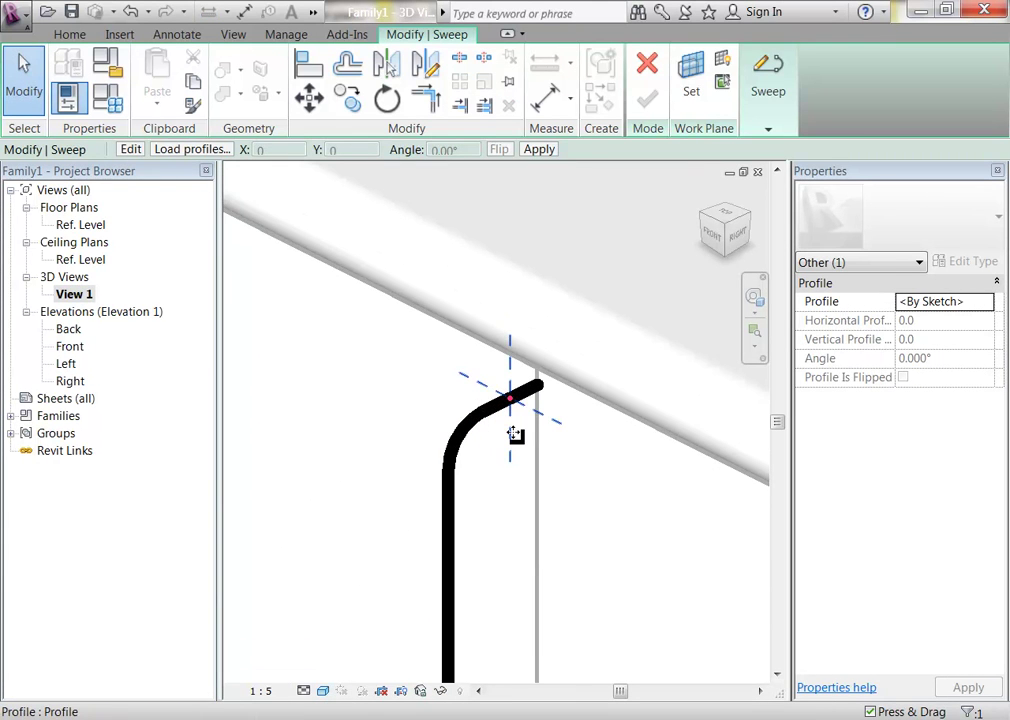
click(582, 178)
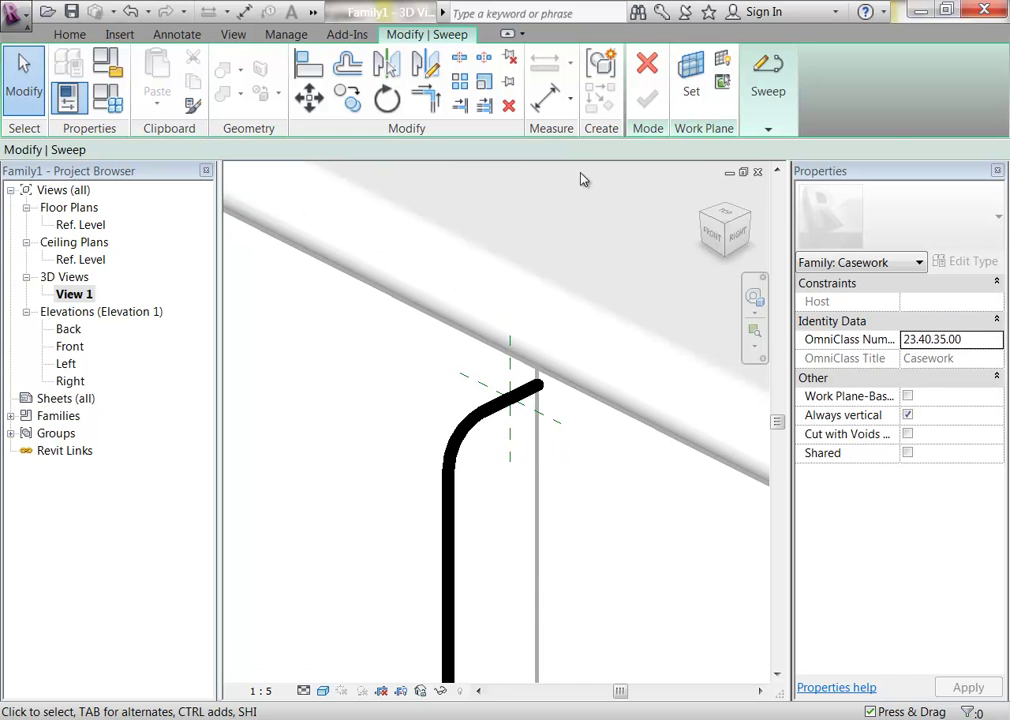
click(768, 91)
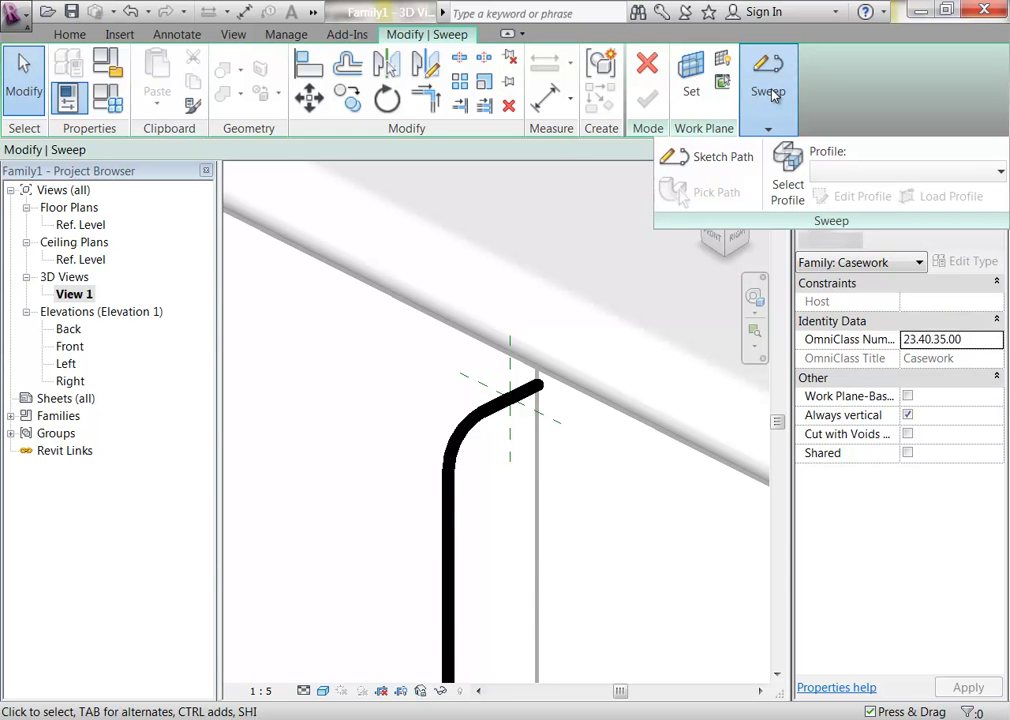
click(788, 180)
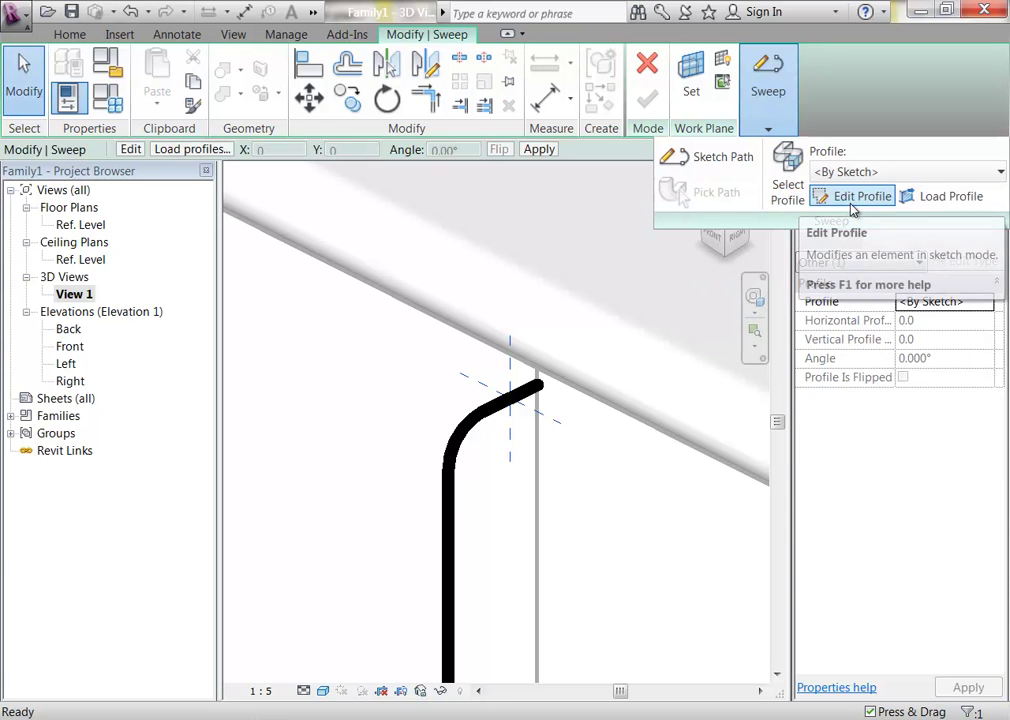
click(853, 203)
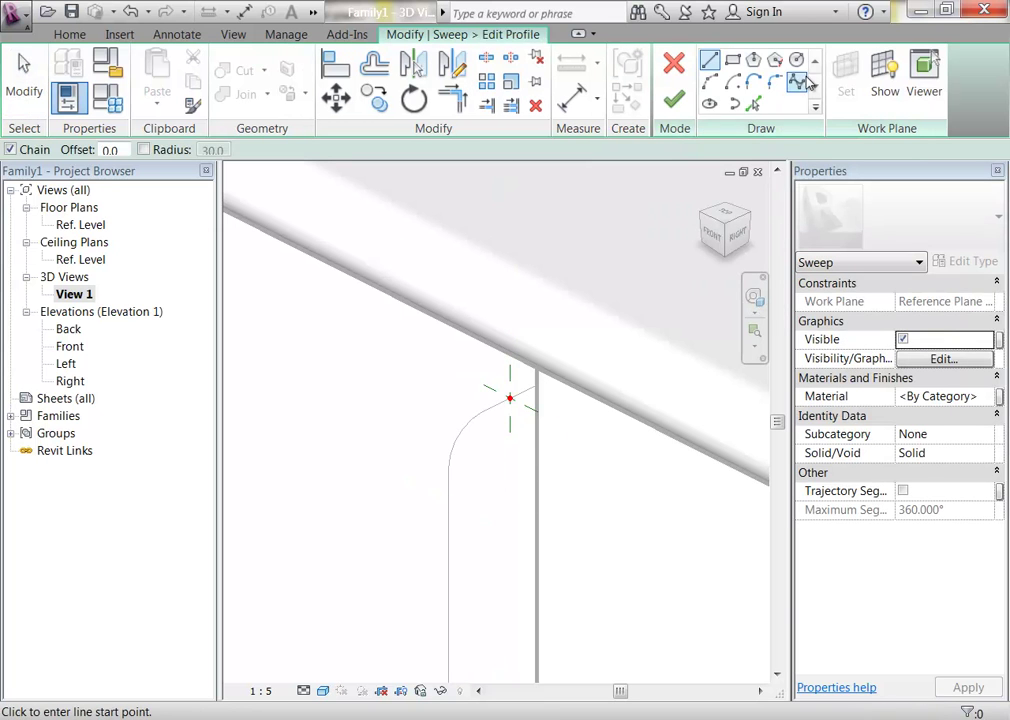
Step: Sketch a circular profile with a 5 mm radius centred on the handle path and finish the profile
click(796, 60)
scroll(512, 402, up, 3)
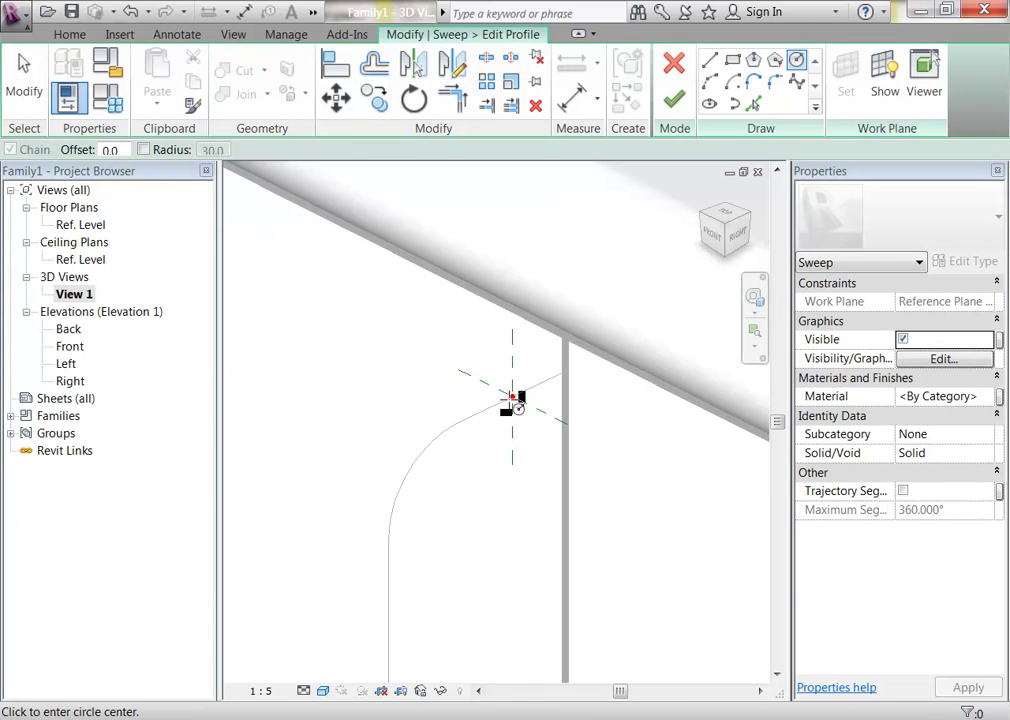
scroll(513, 401, up, 3)
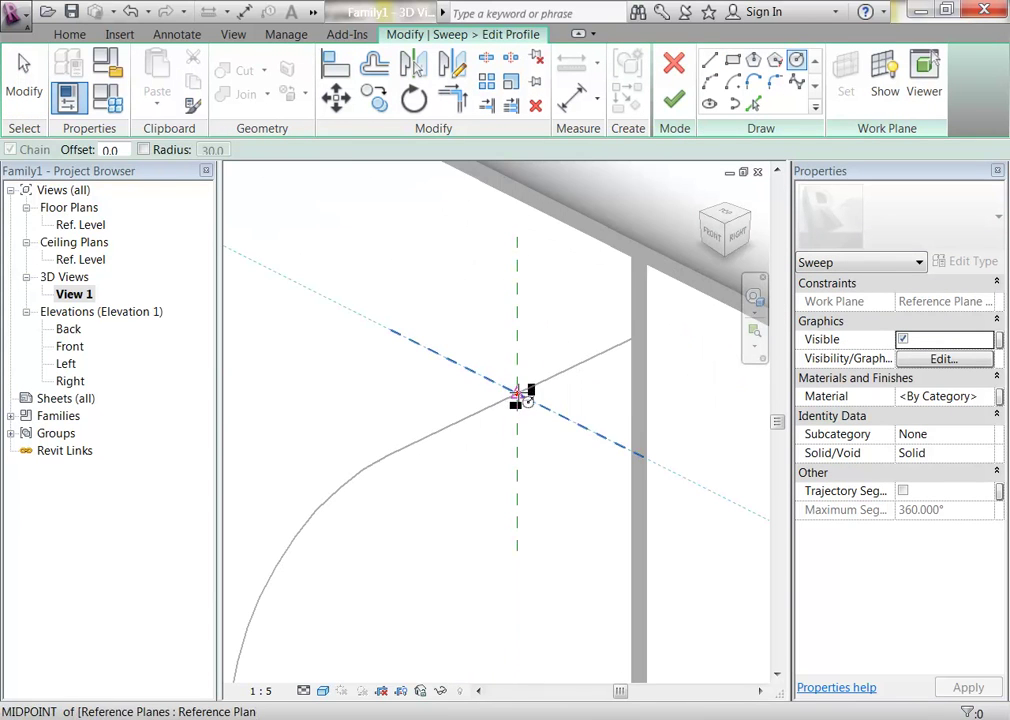
click(516, 393)
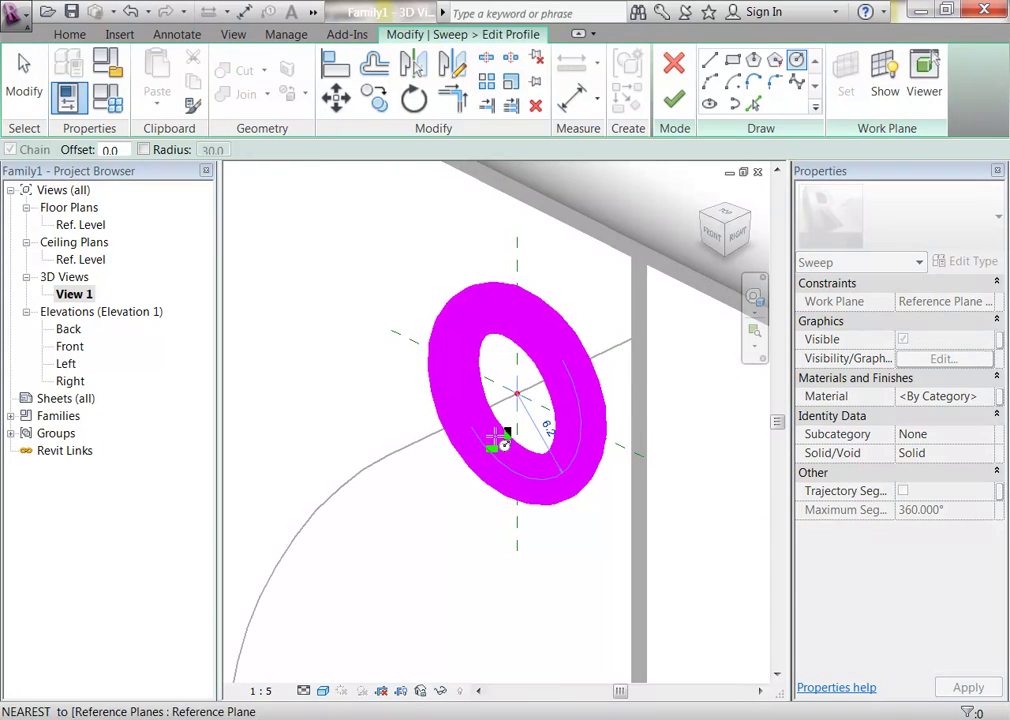
click(548, 431)
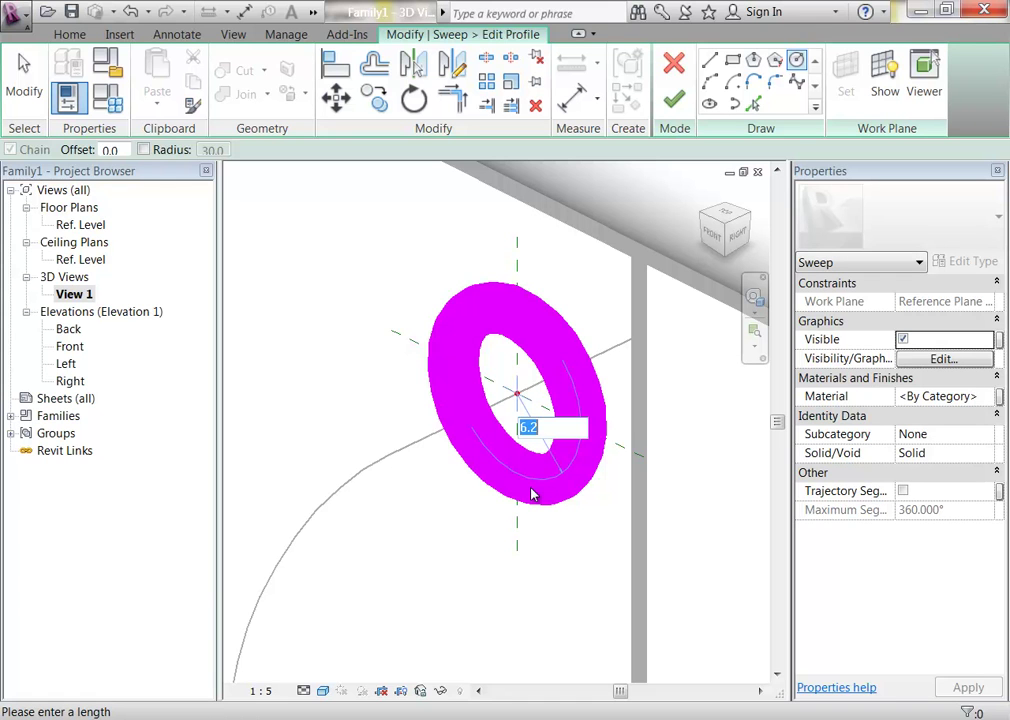
text(5)
key(Return)
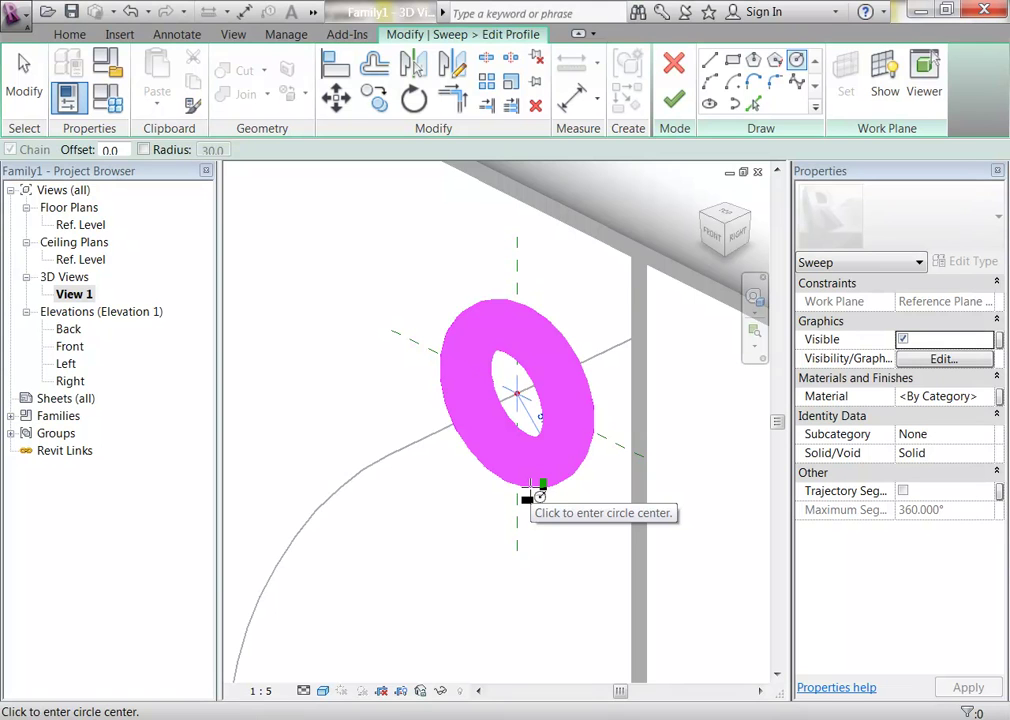
scroll(541, 526, down, 5)
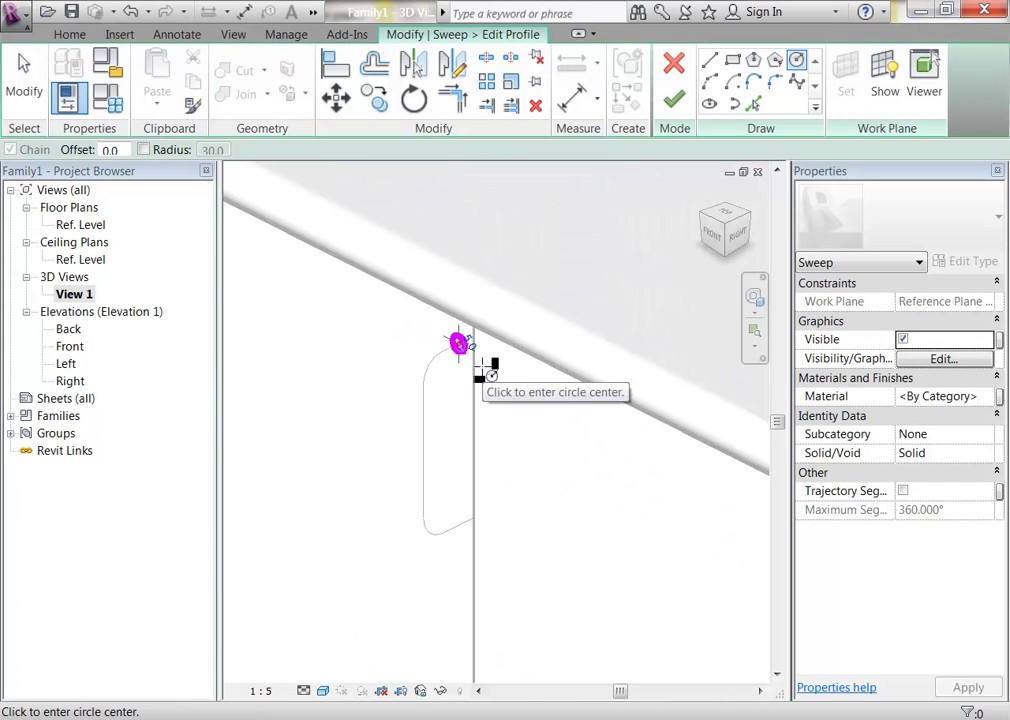
click(678, 102)
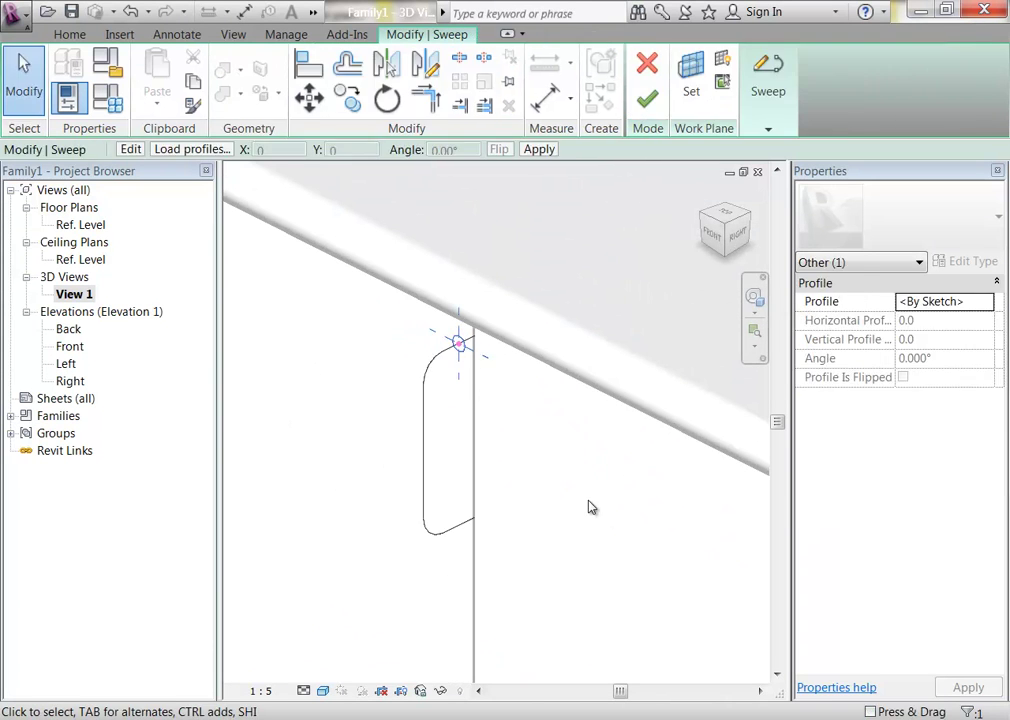
Step: Complete the handle sweep and deselect it with the cabinet doors in view
click(648, 100)
scroll(595, 590, down, 3)
middle_drag(588, 597, 456, 400)
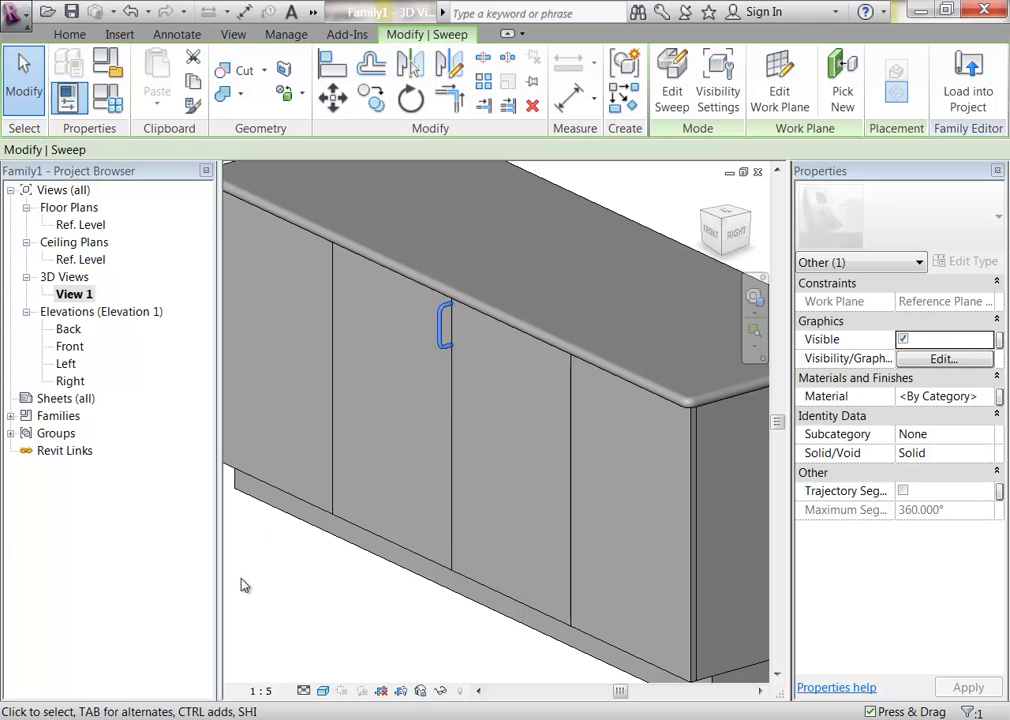
click(325, 591)
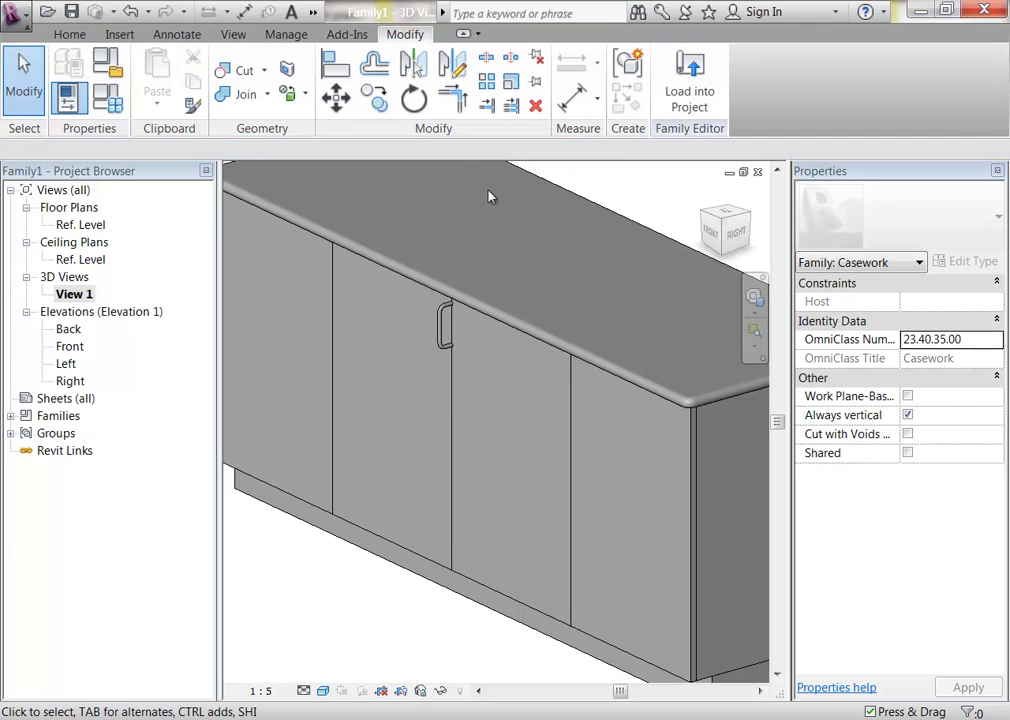
click(70, 35)
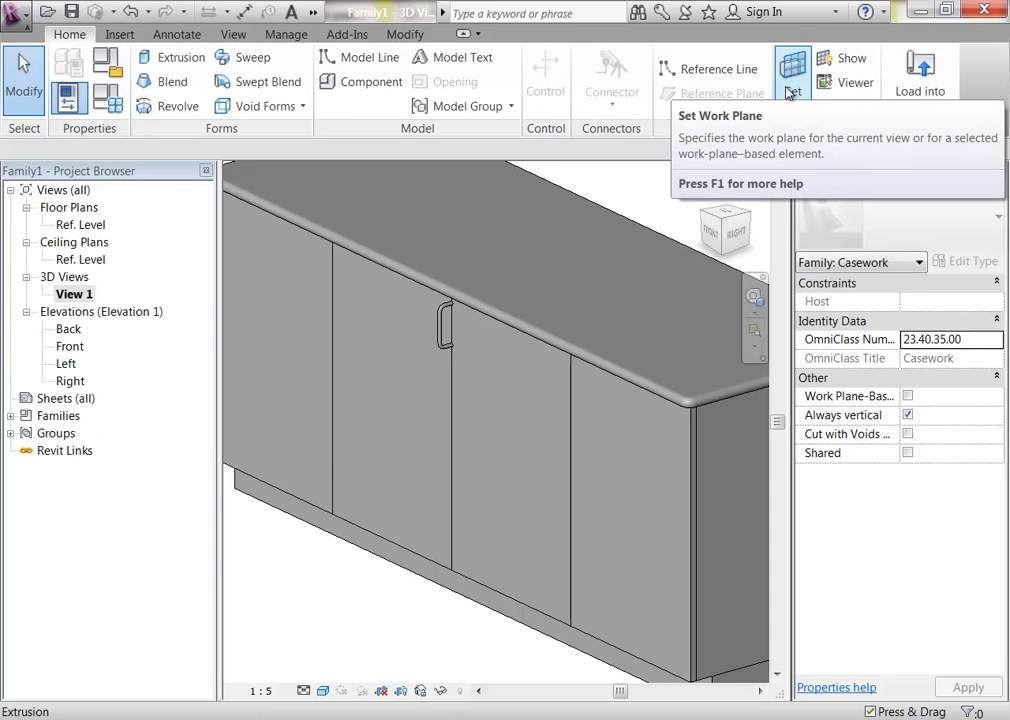
click(637, 446)
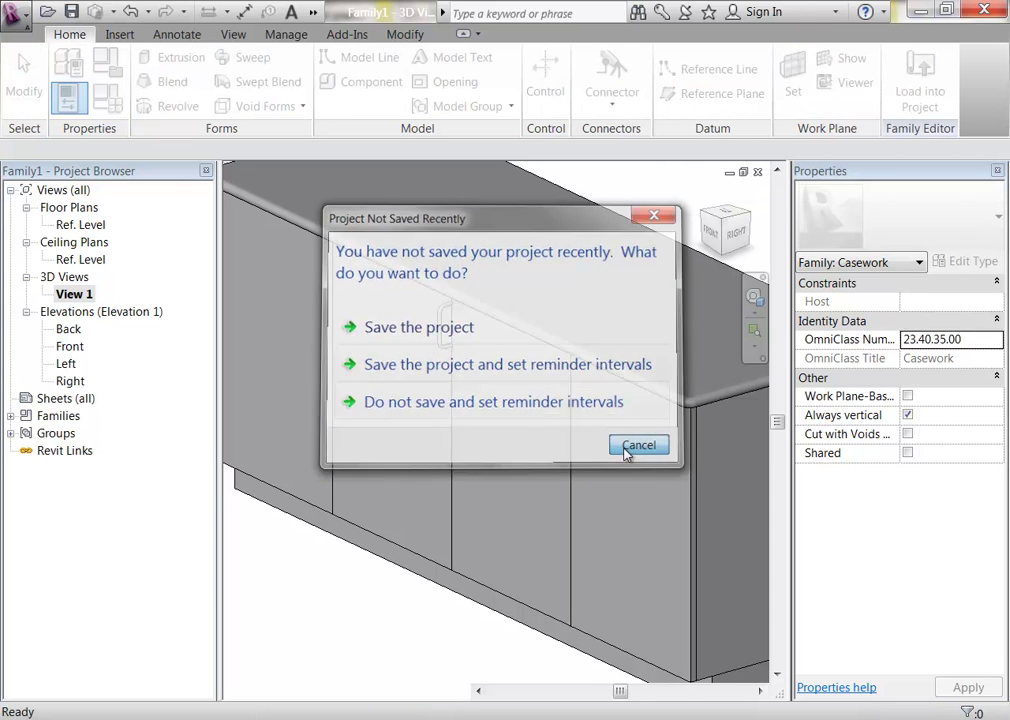
click(495, 368)
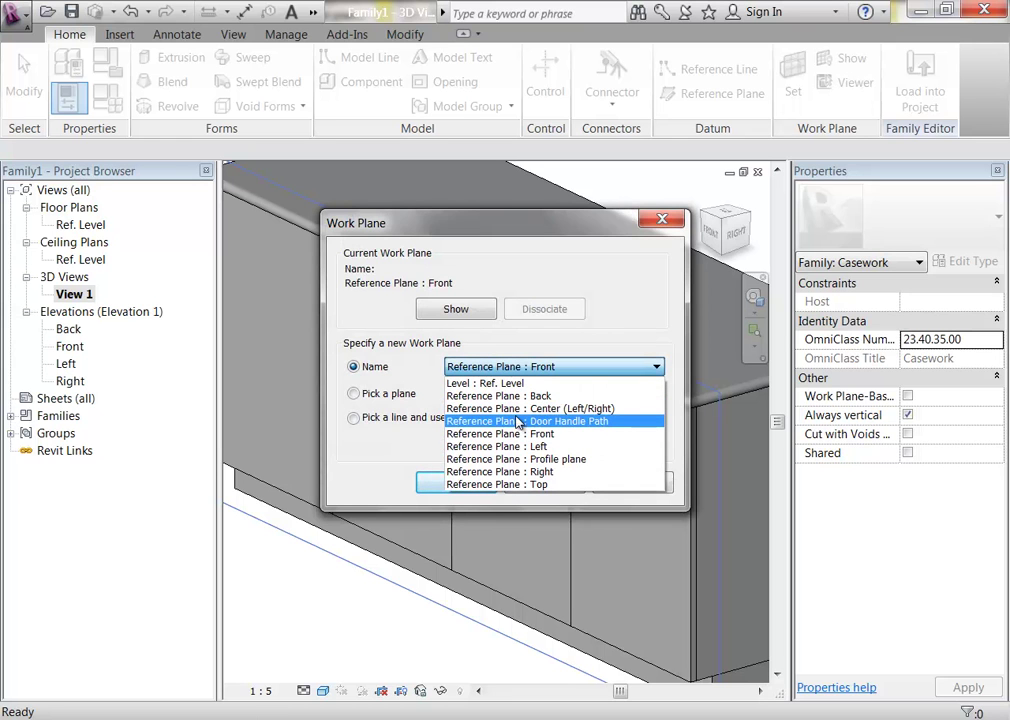
click(388, 447)
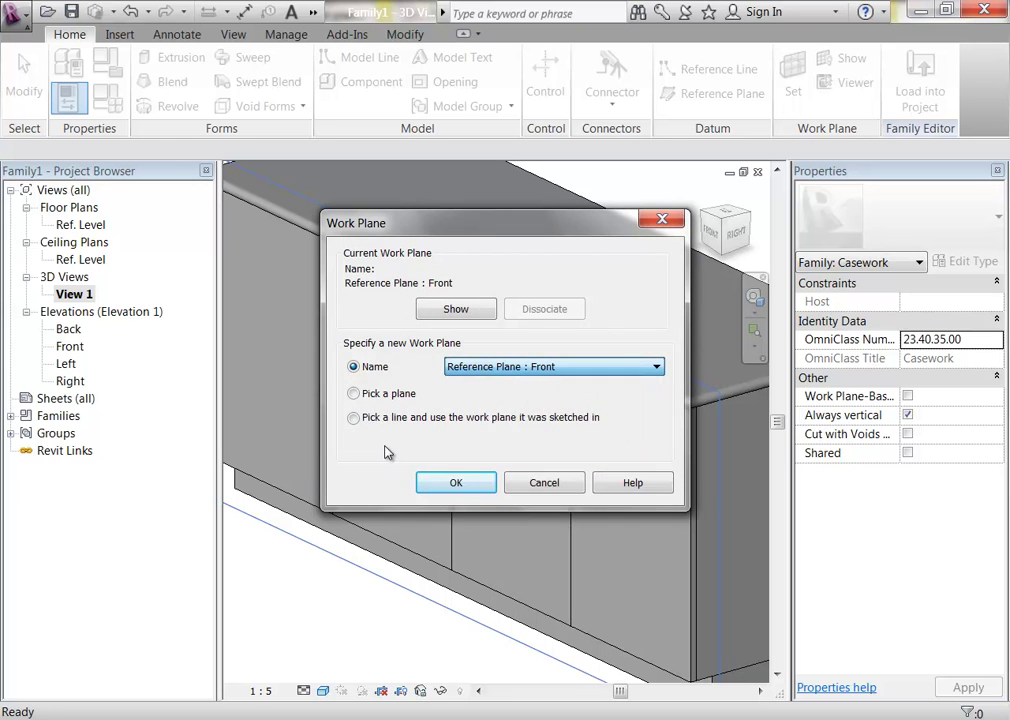
click(544, 484)
Step: Try reassigning the handle sweep's work plane to Reference Plane : Door Handle Path
click(446, 335)
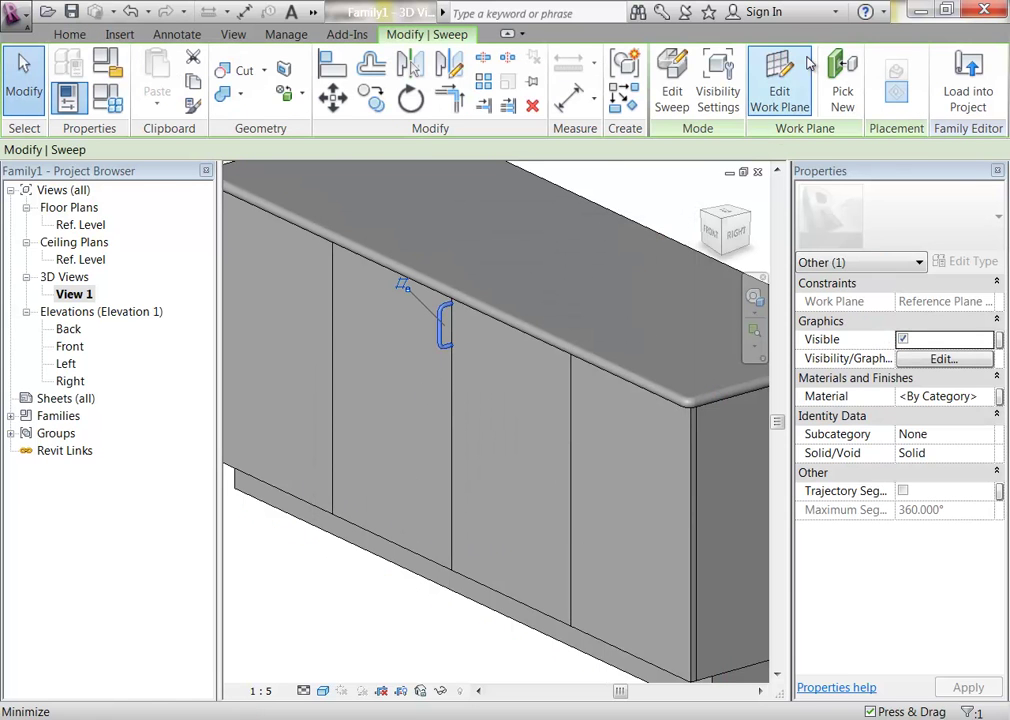
click(780, 85)
click(520, 366)
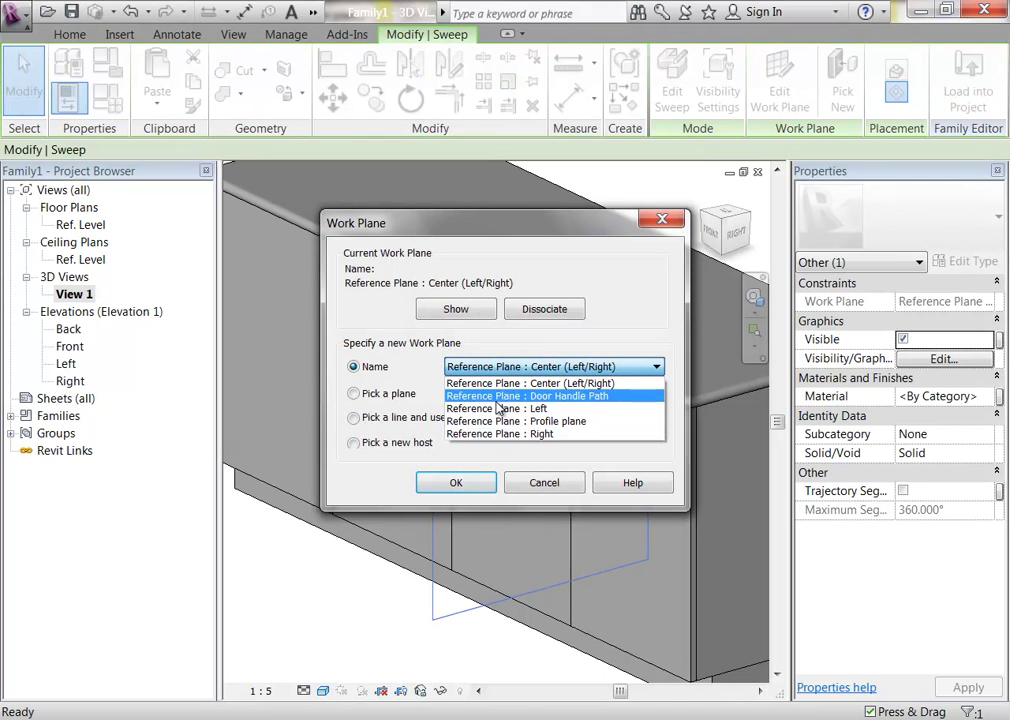
click(497, 398)
click(456, 484)
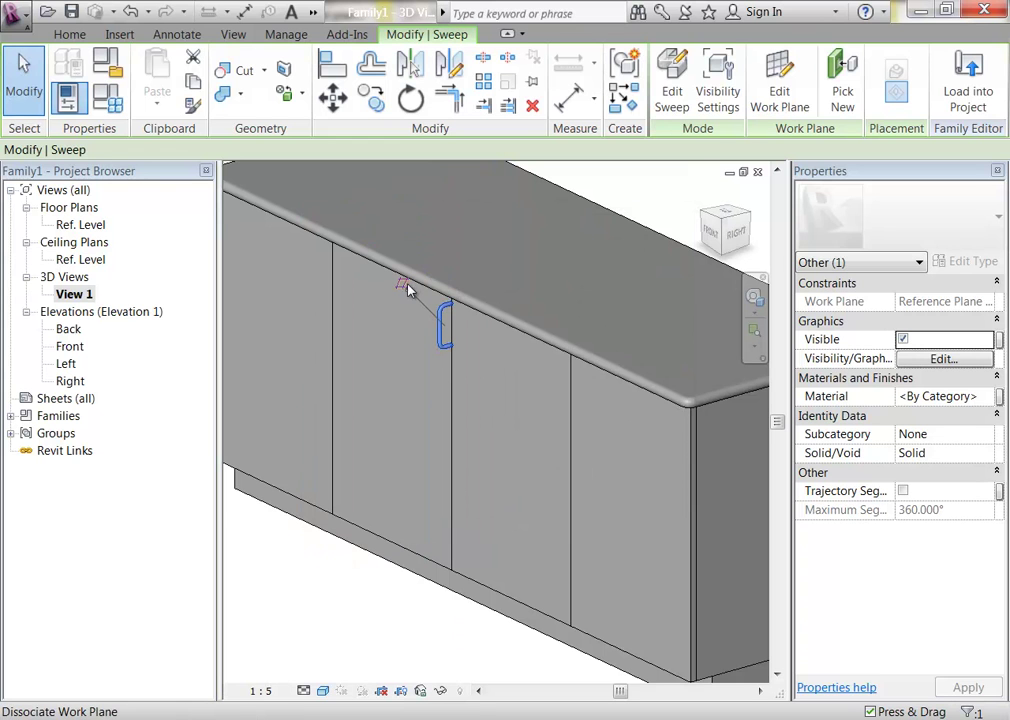
Step: Try to rebuild the handle by reopening its sweep, selecting the profile on the path and finishing the edit
click(672, 85)
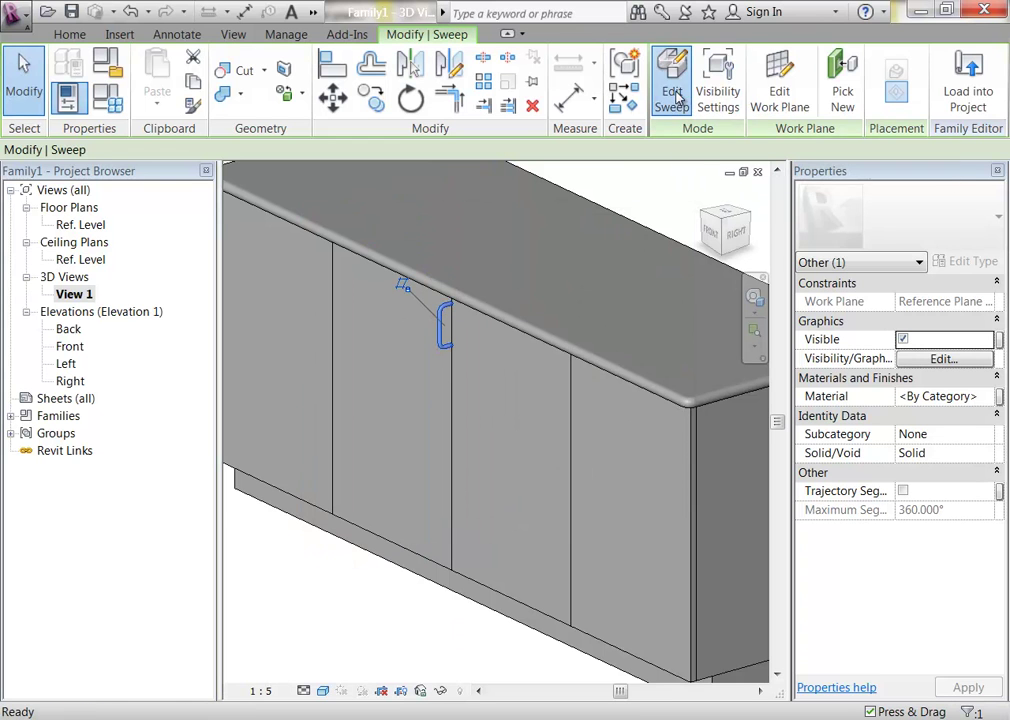
scroll(432, 439, down, 2)
middle_drag(440, 395, 406, 349)
scroll(450, 370, up, 4)
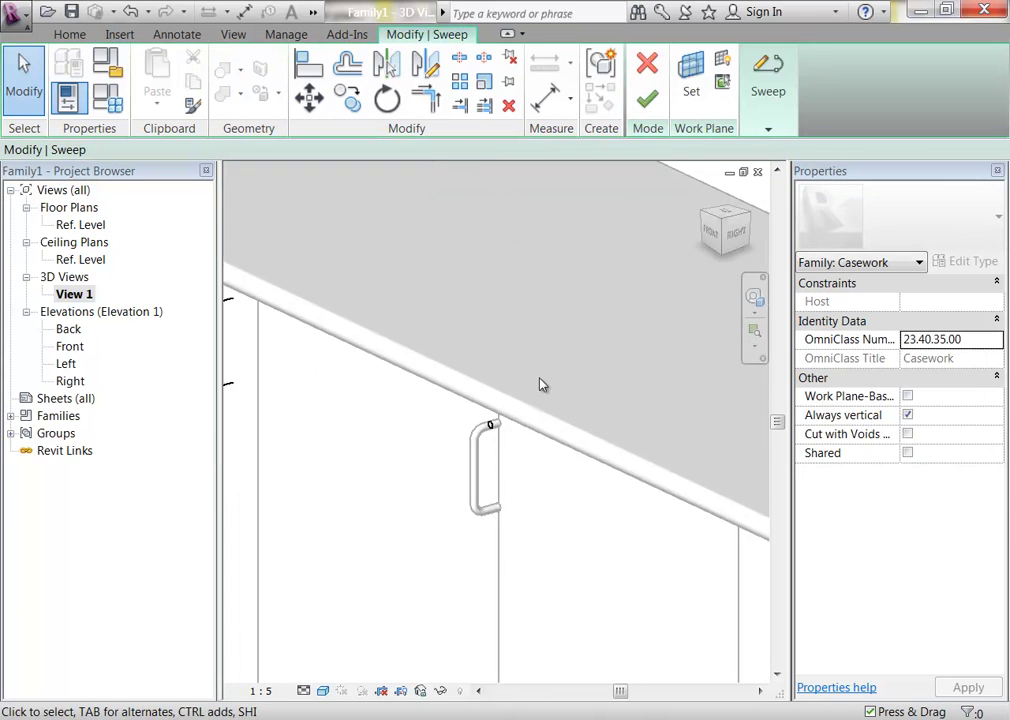
scroll(440, 428, down, 3)
scroll(345, 400, up, 1)
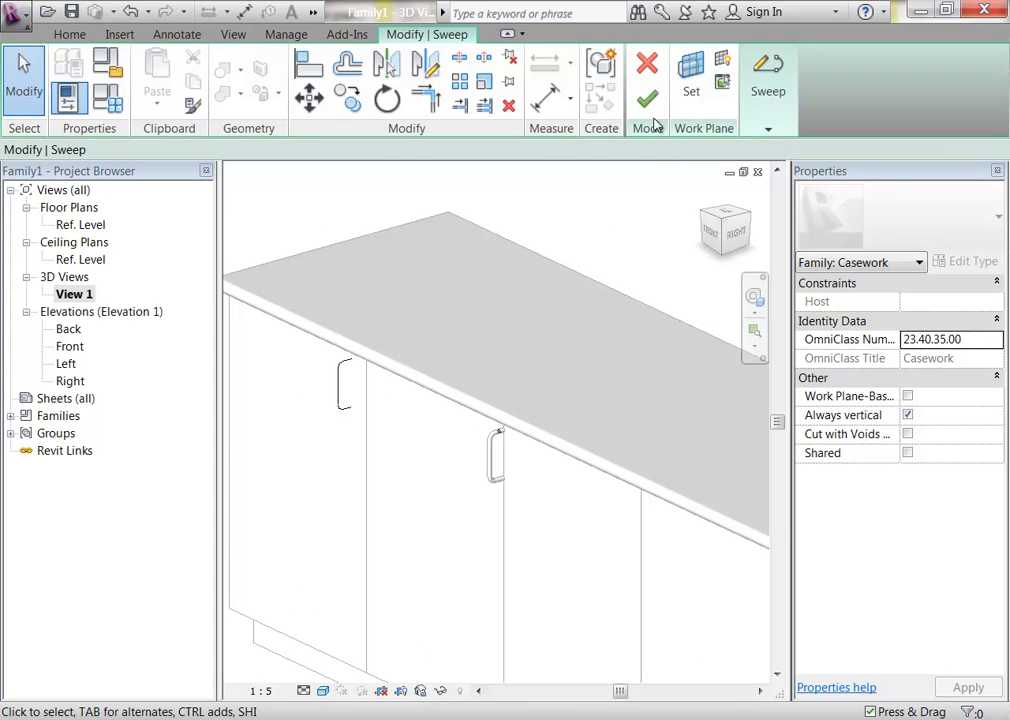
click(760, 95)
click(786, 162)
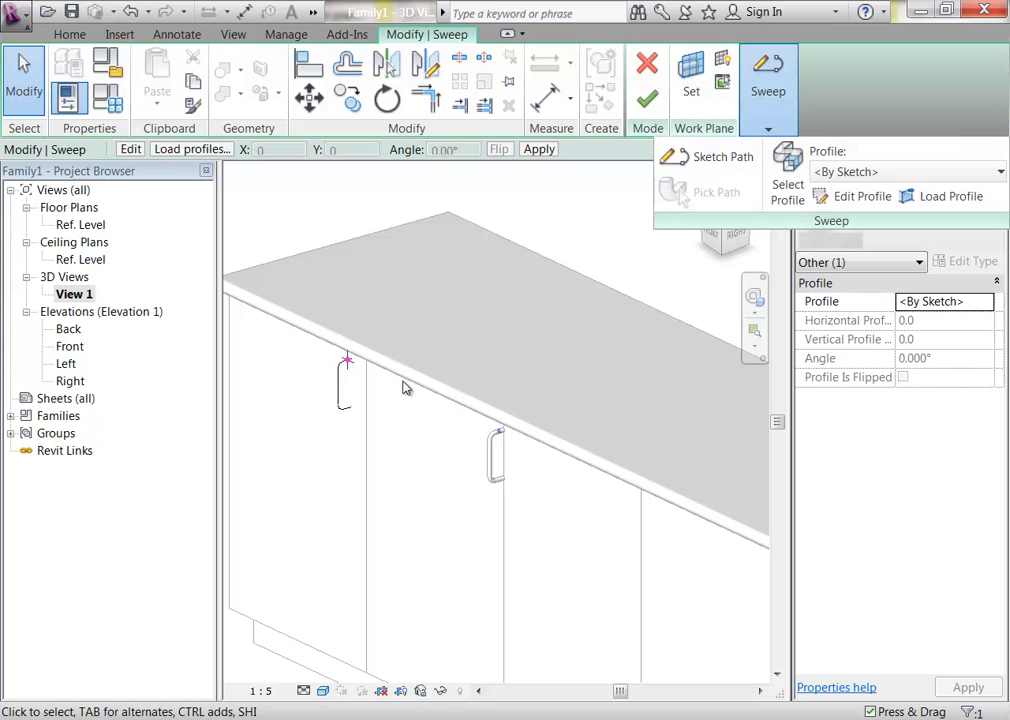
click(346, 362)
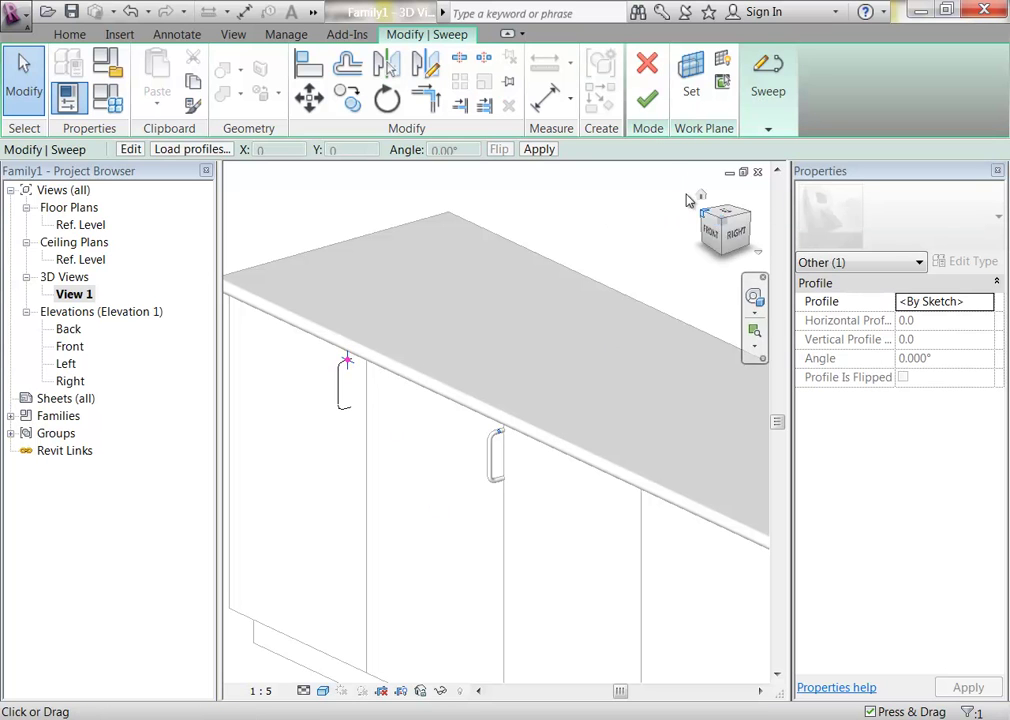
click(652, 97)
click(492, 442)
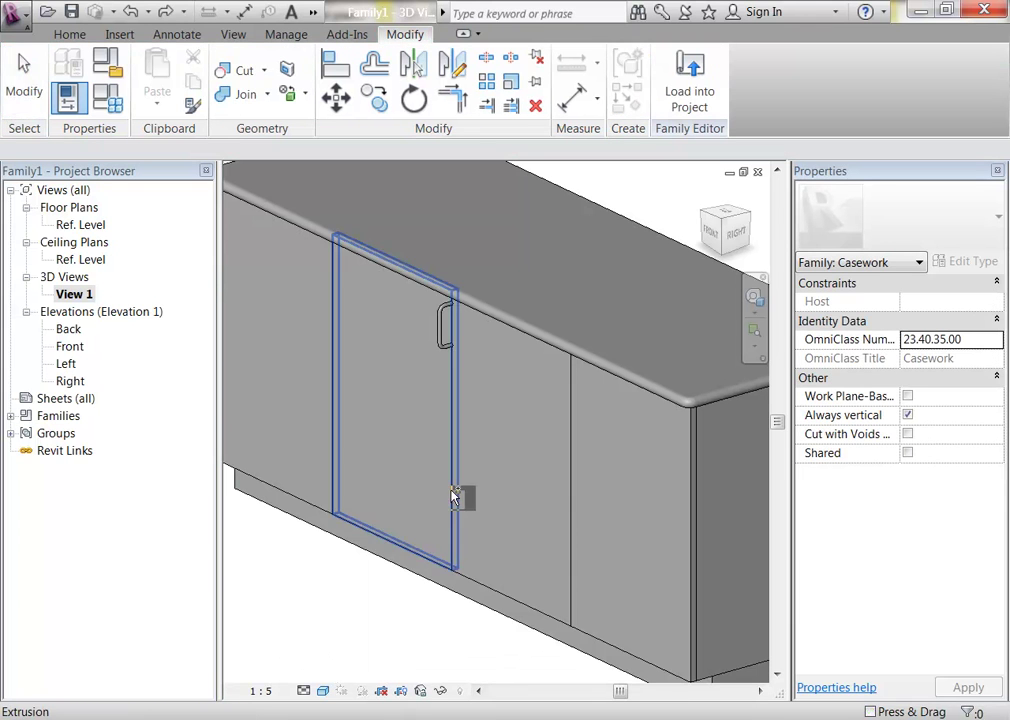
key(Escape)
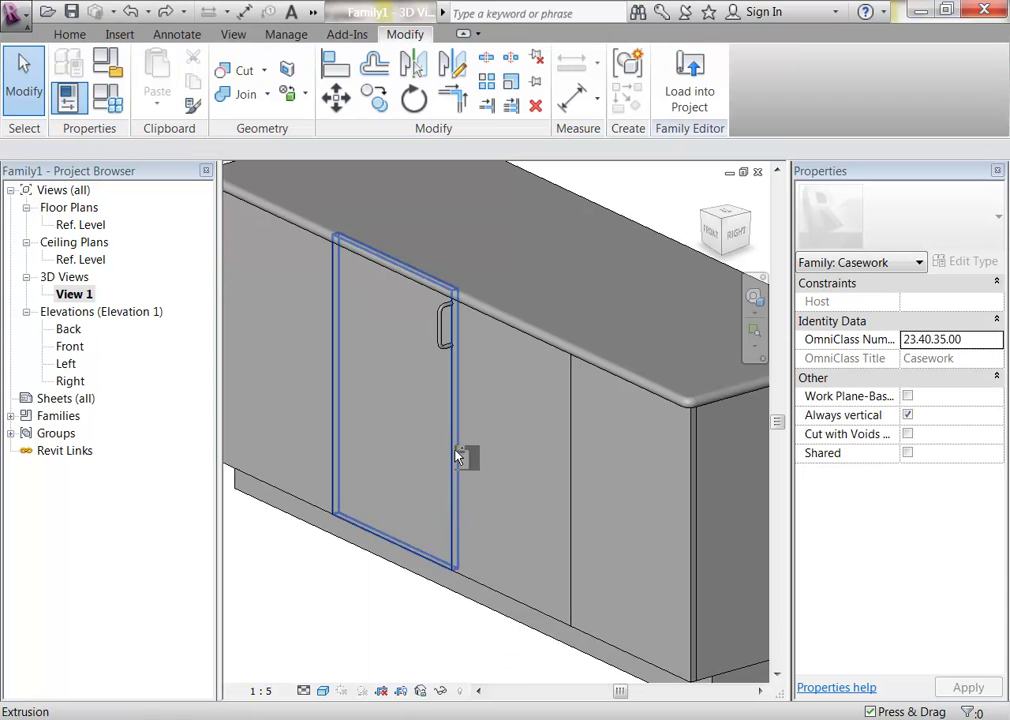
click(445, 326)
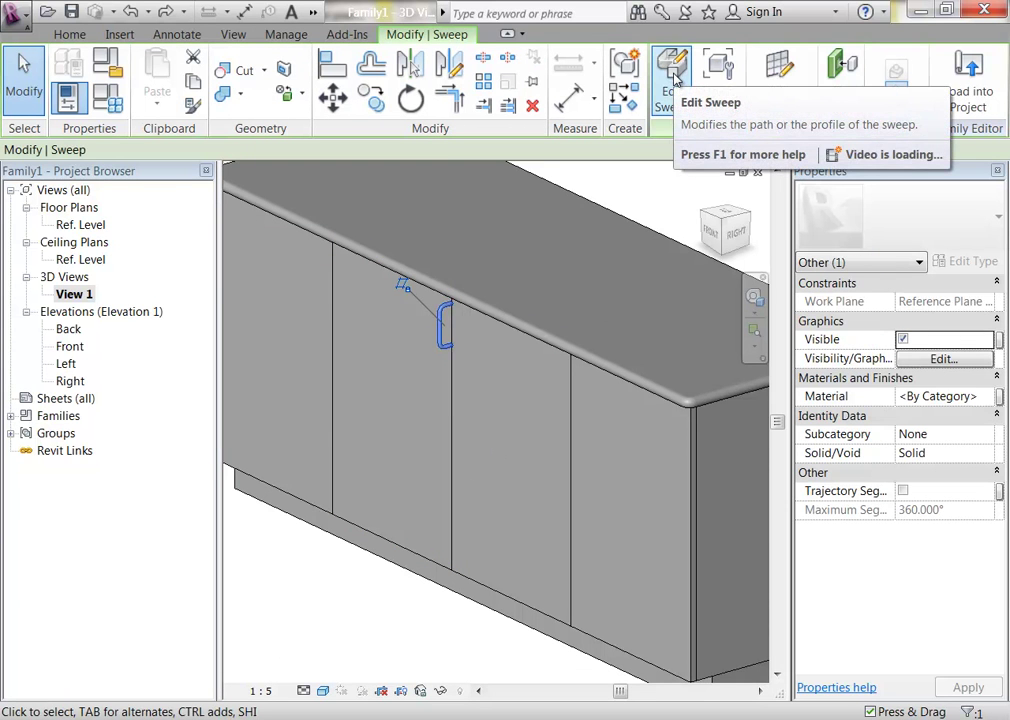
click(778, 92)
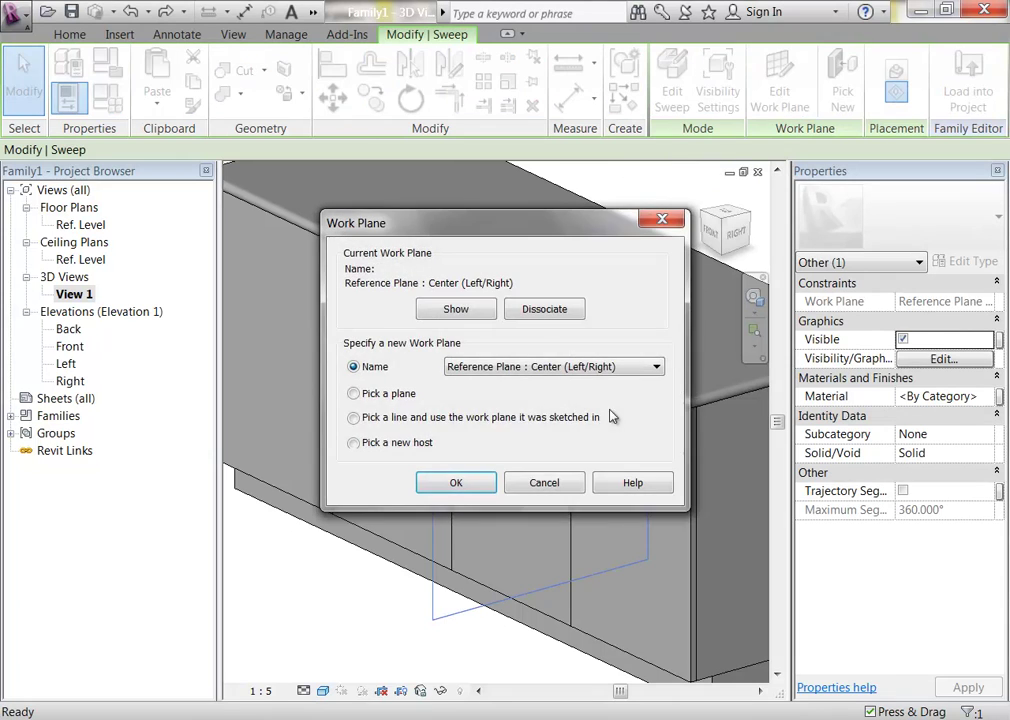
click(544, 483)
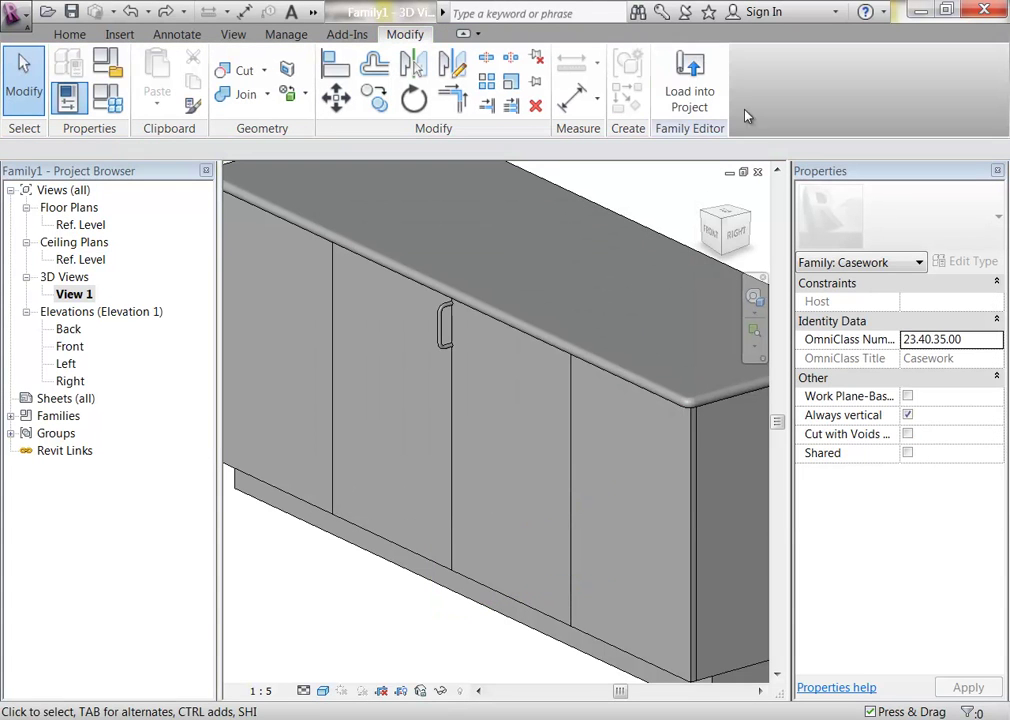
Step: Try to relocate the handle by editing its sweep, setting the work plane to Reference Plane : Door Handle Path and finishing the edit
click(444, 335)
click(672, 80)
middle_drag(541, 405, 546, 427)
click(691, 75)
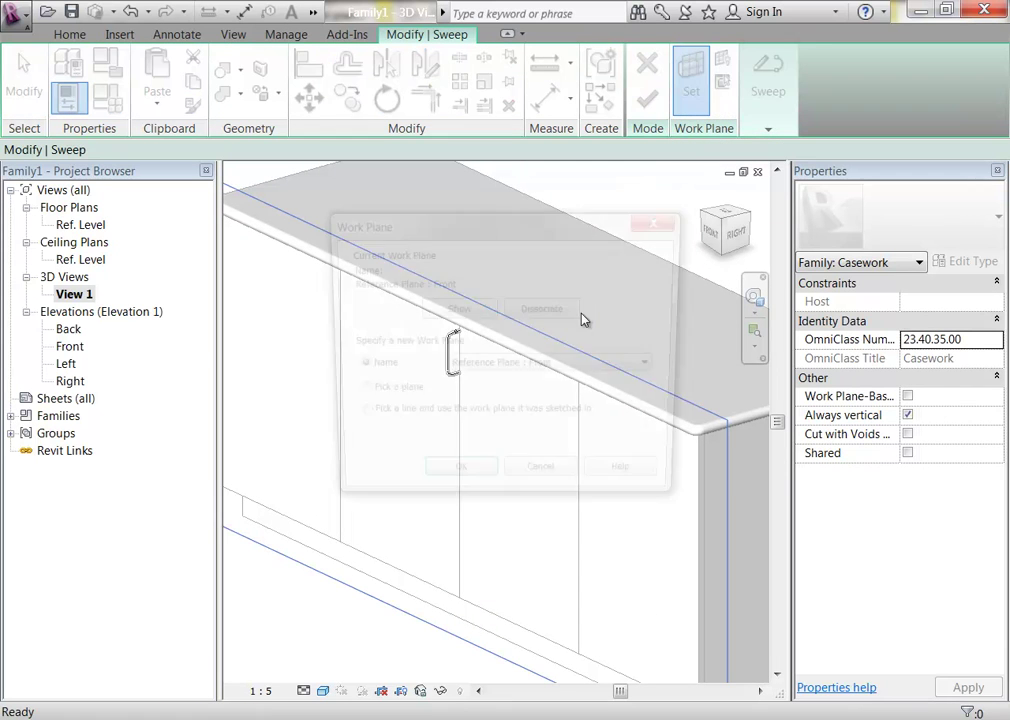
click(540, 367)
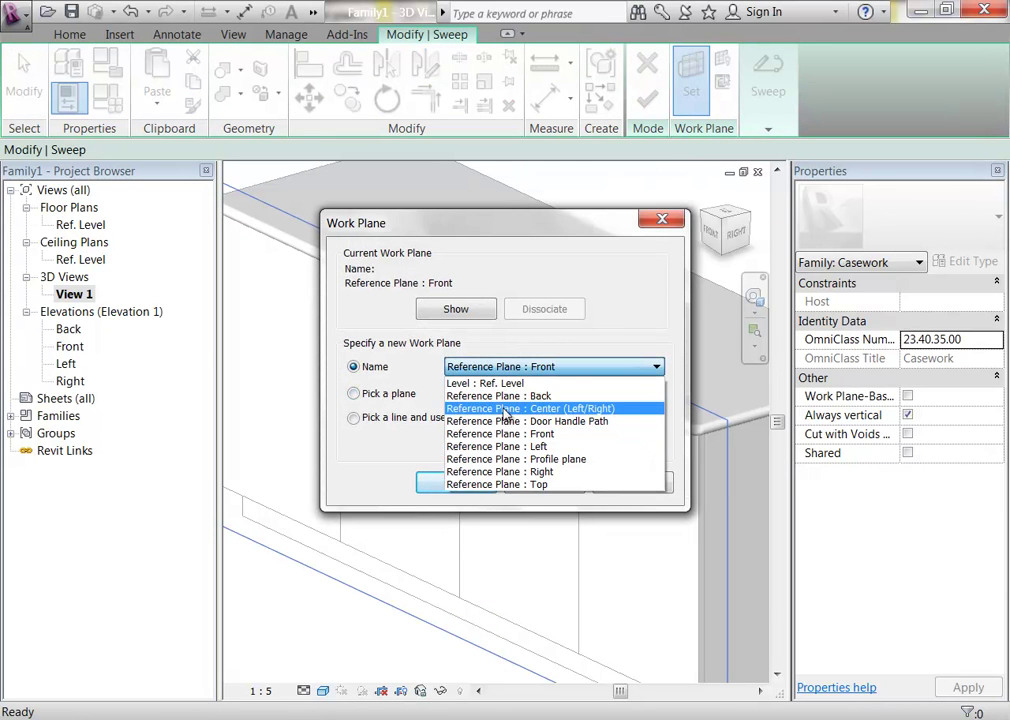
click(517, 421)
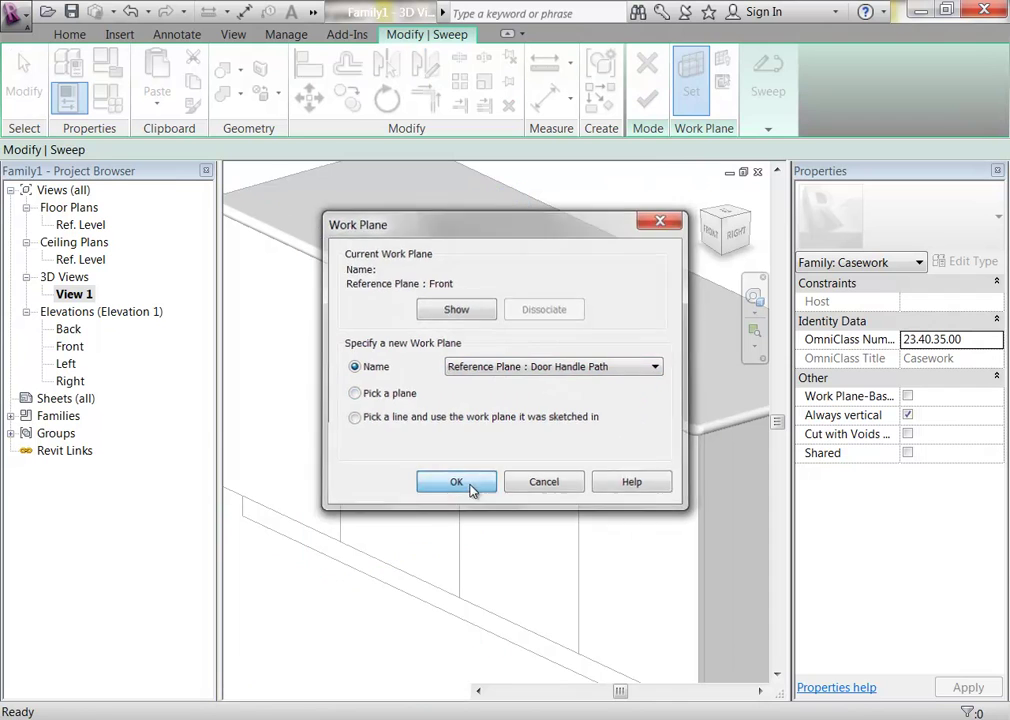
click(471, 482)
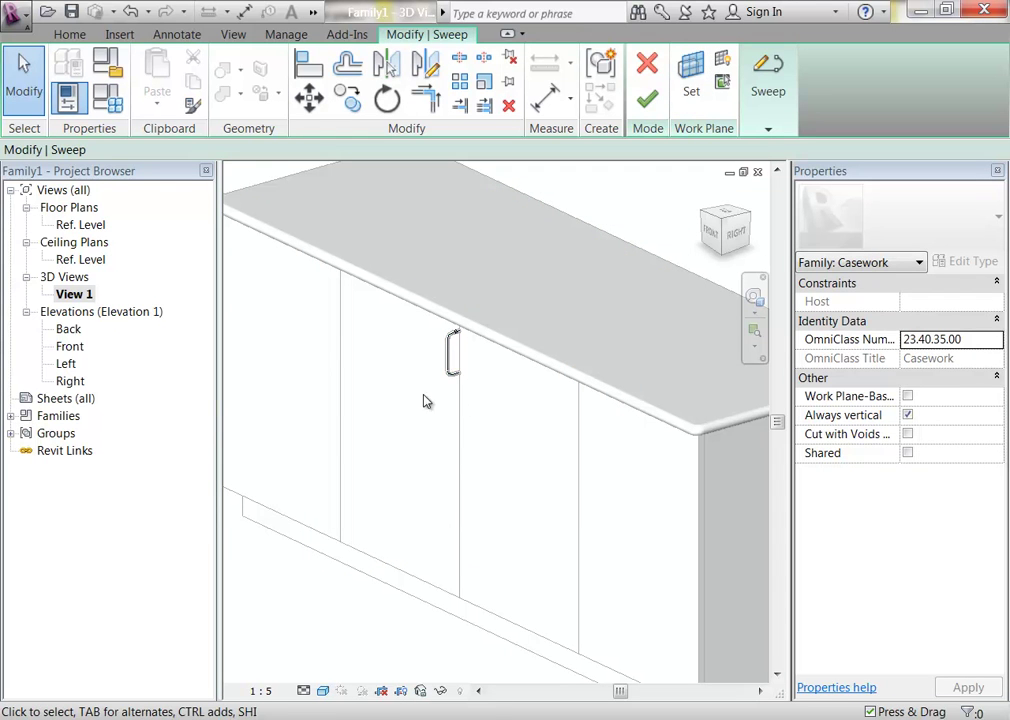
middle_drag(484, 394, 509, 376)
scroll(555, 408, down, 3)
shift+middle_drag(555, 408, 496, 534)
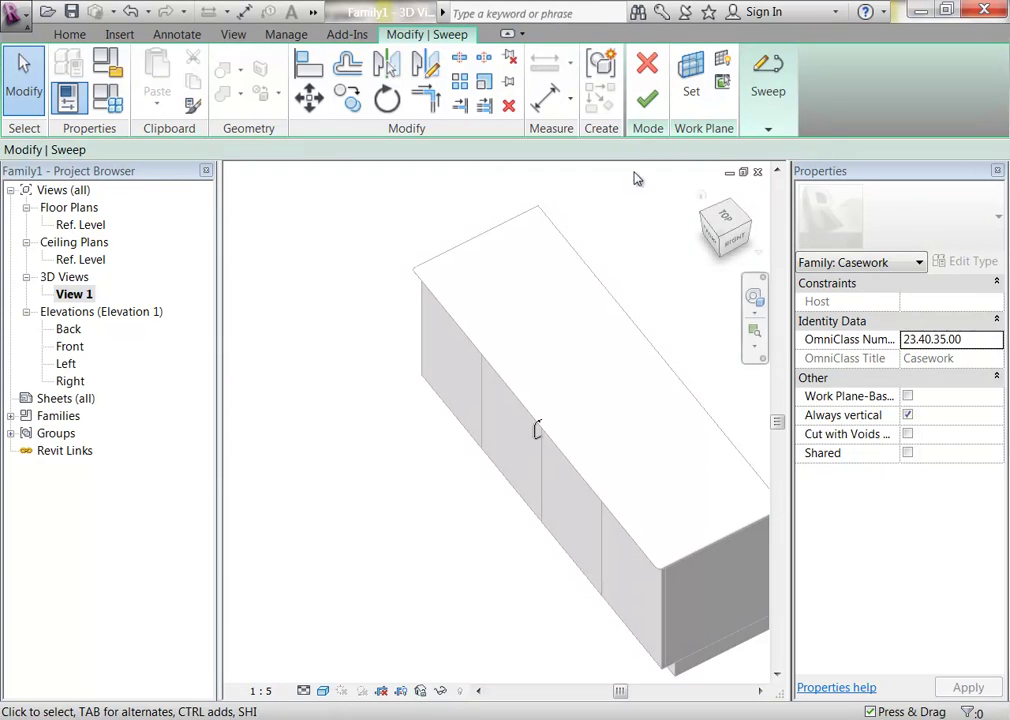
click(647, 97)
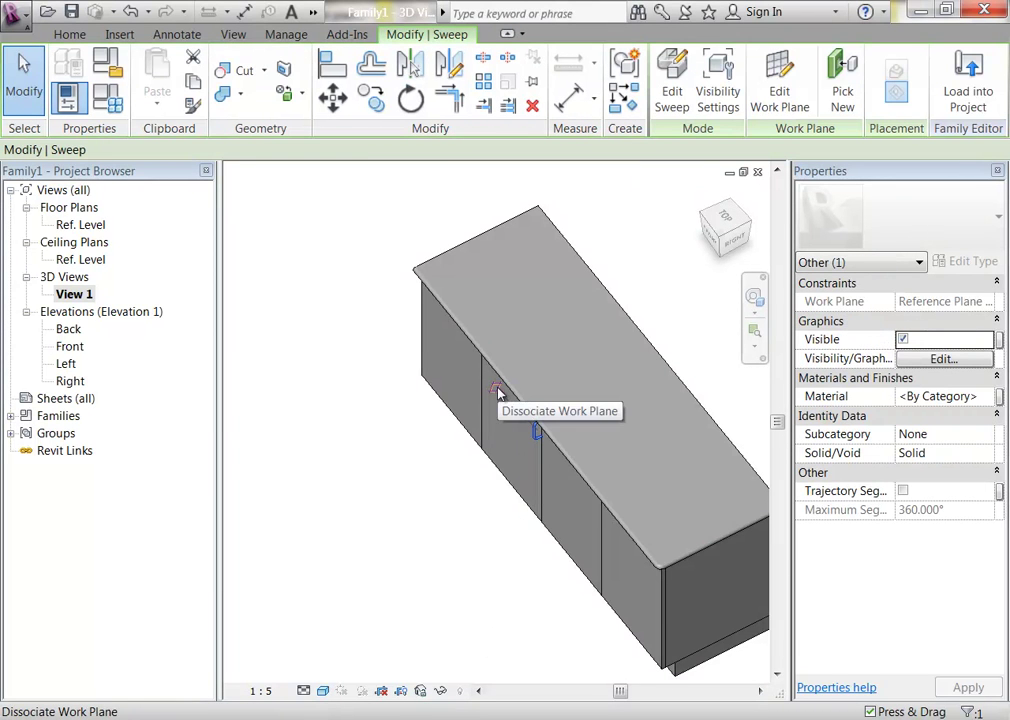
Step: Check the handle's position in the Ref. Level plan and dissociate the handle sweep from its work plane in the 3D view
scroll(593, 384, up, 6)
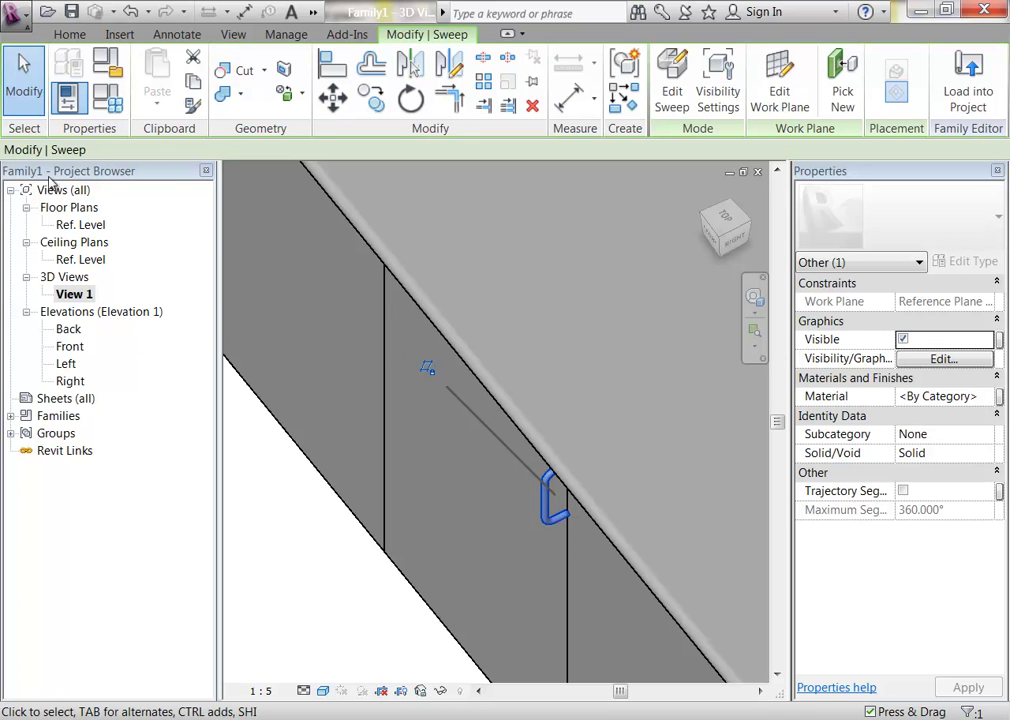
double_click(80, 224)
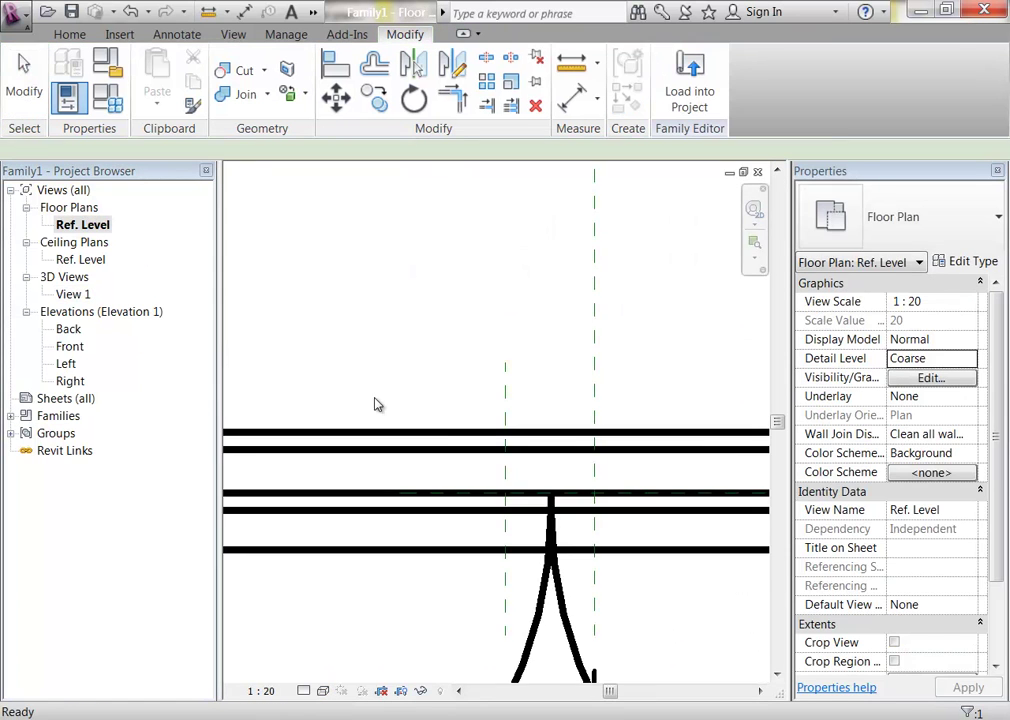
scroll(452, 437, down, 3)
scroll(563, 564, up, 4)
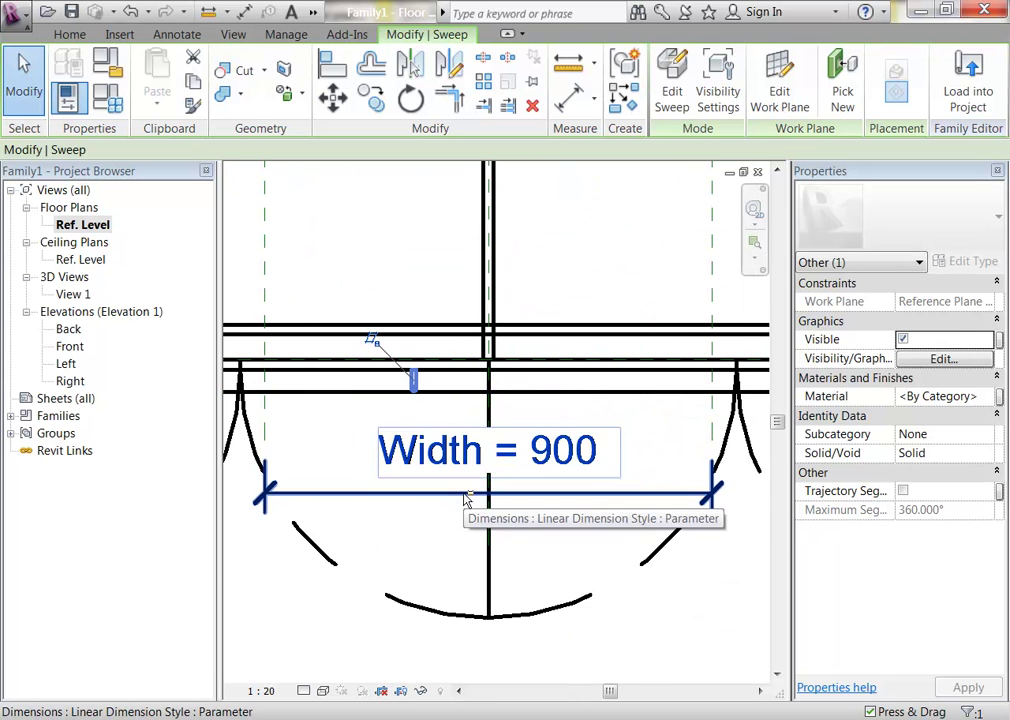
key(Escape)
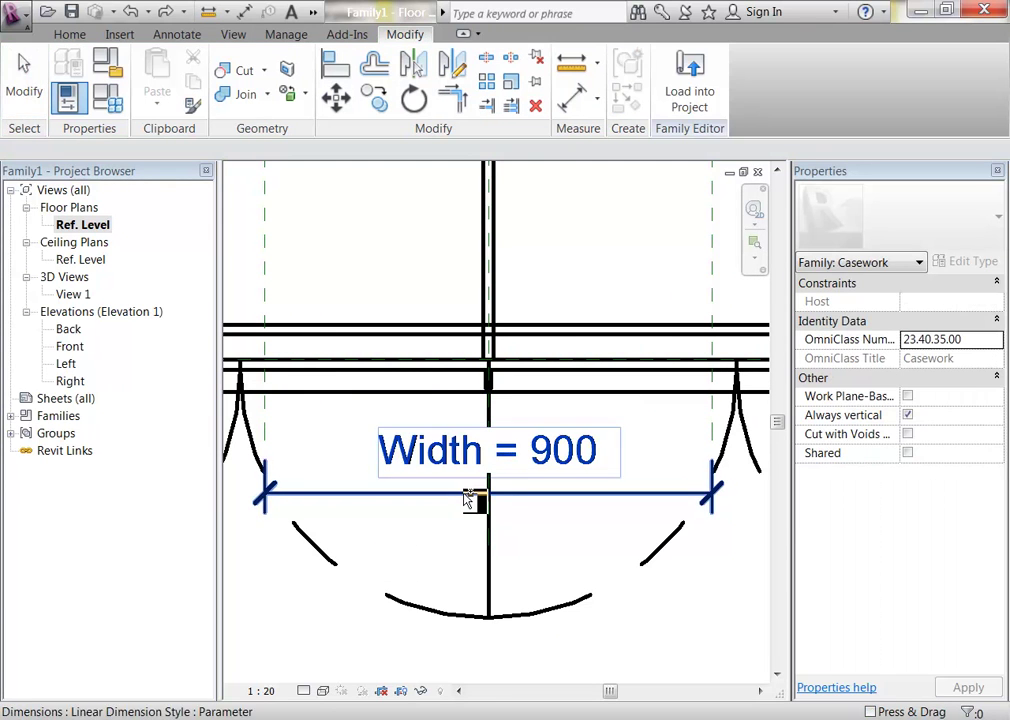
double_click(74, 293)
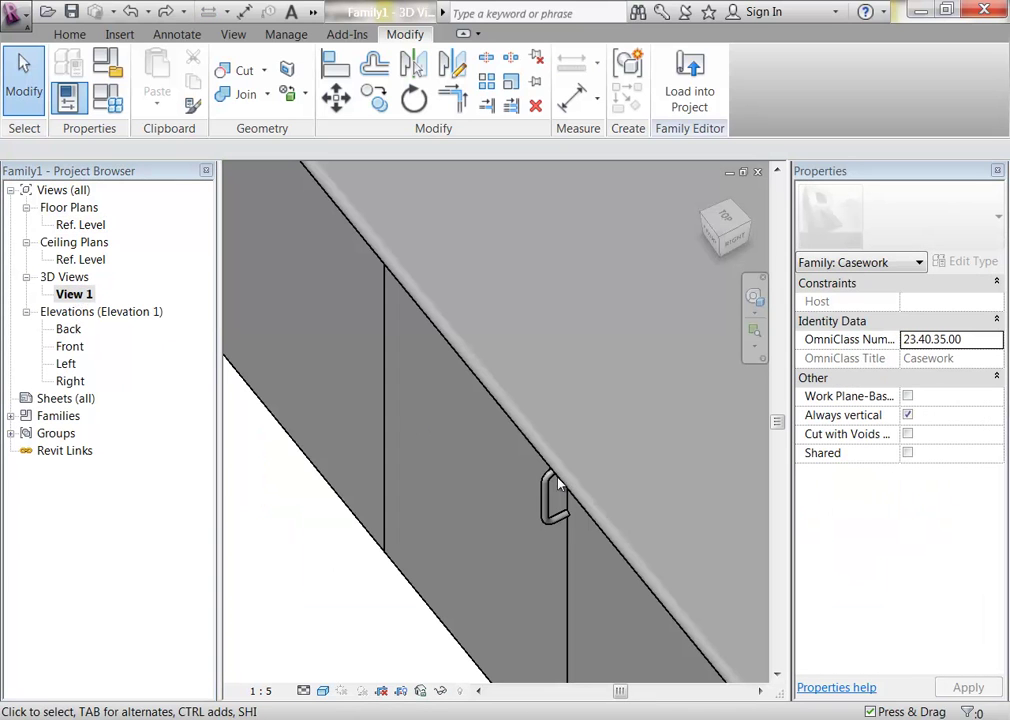
click(552, 495)
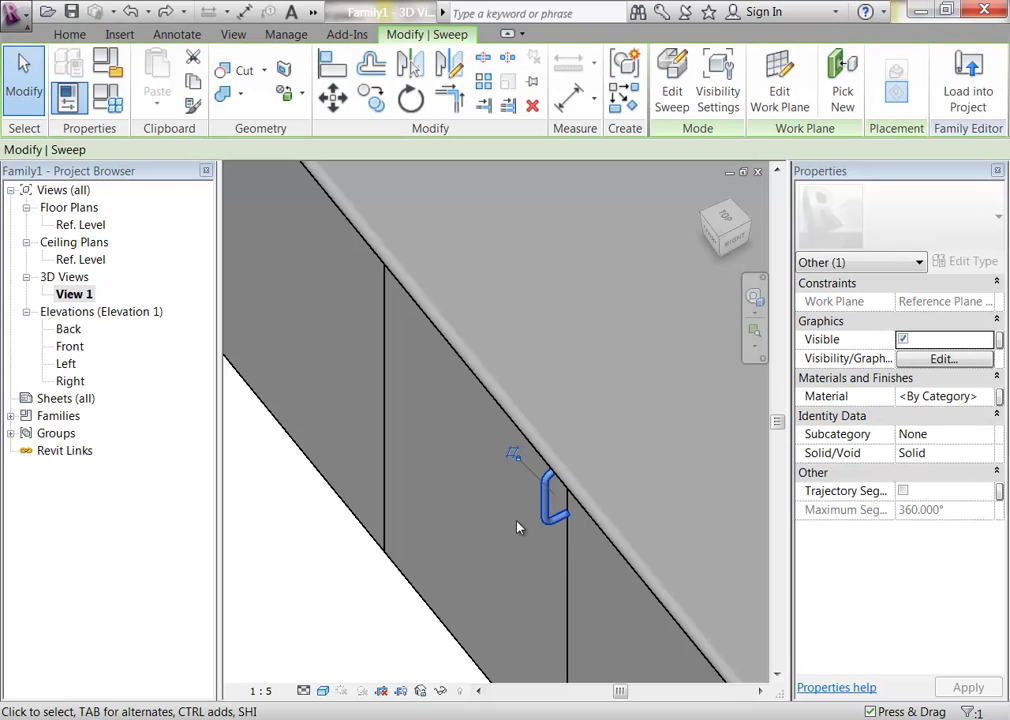
click(512, 455)
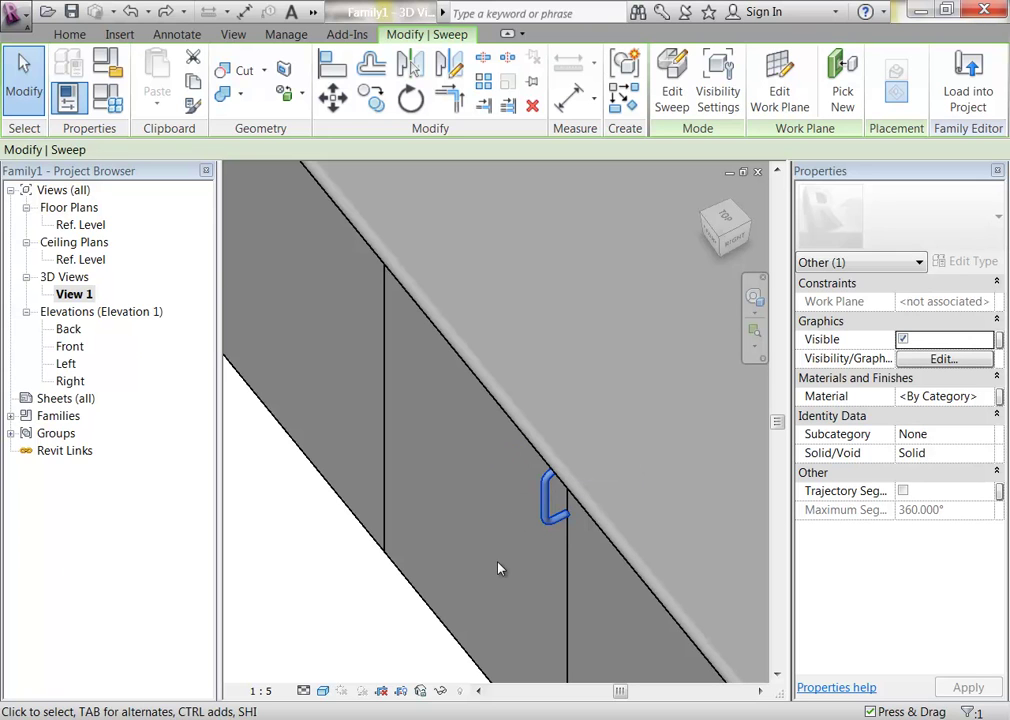
key(Escape)
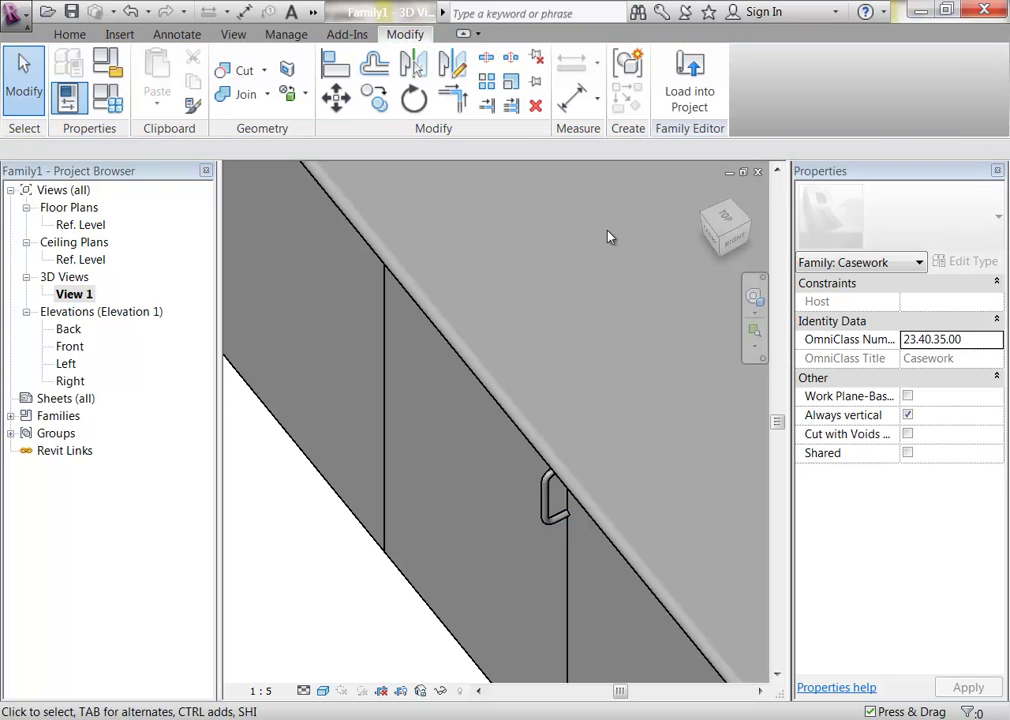
click(71, 37)
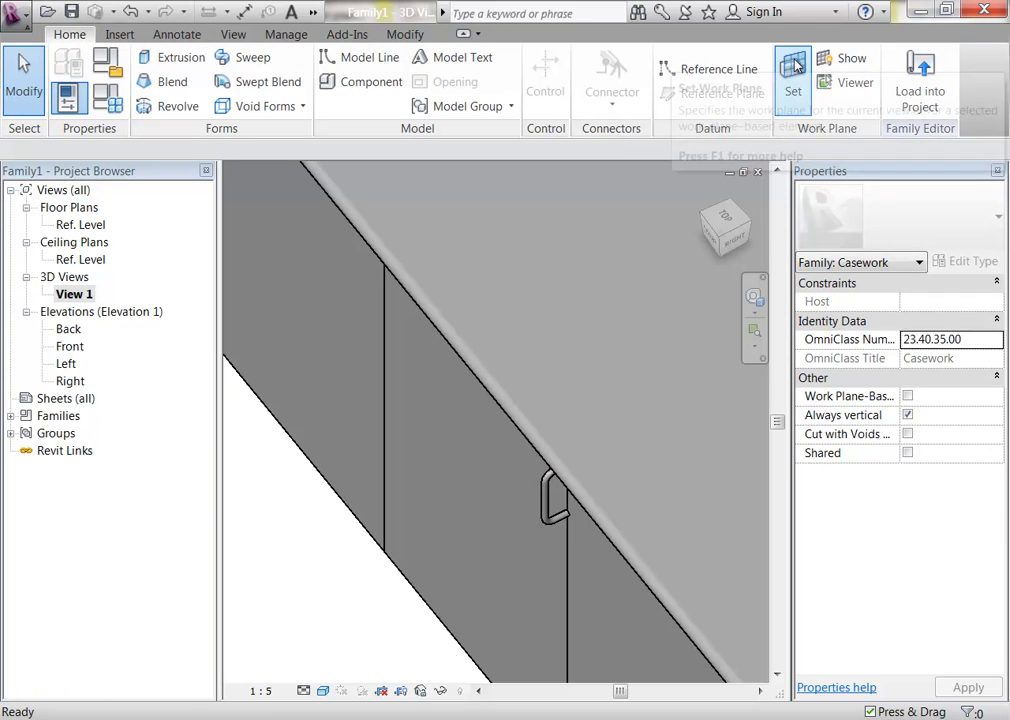
click(795, 66)
click(576, 368)
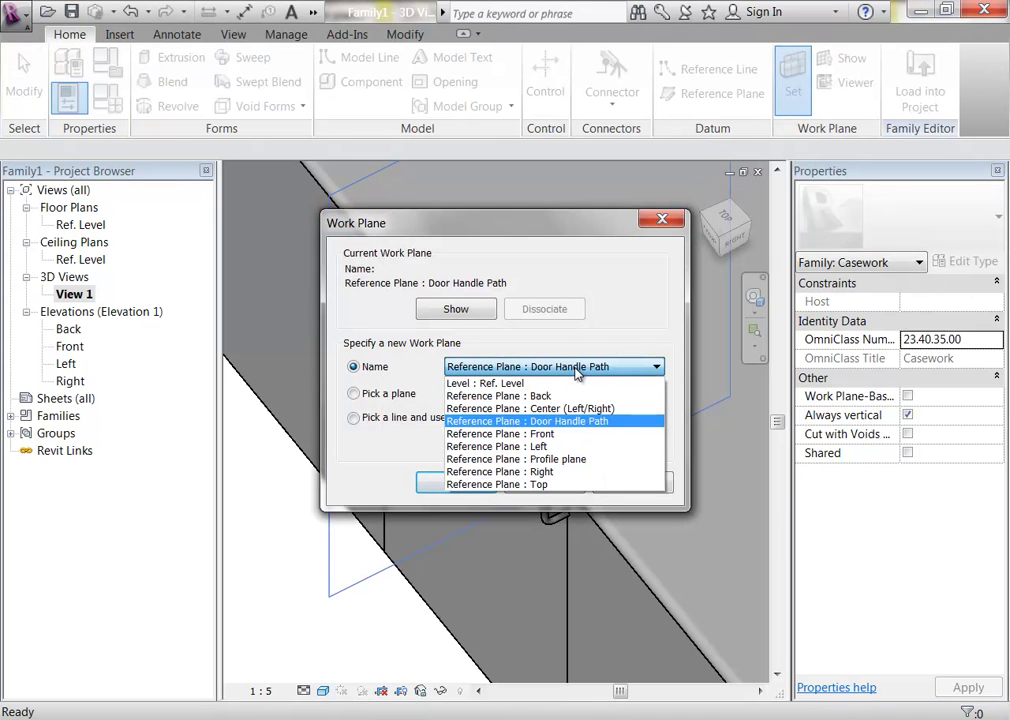
click(576, 368)
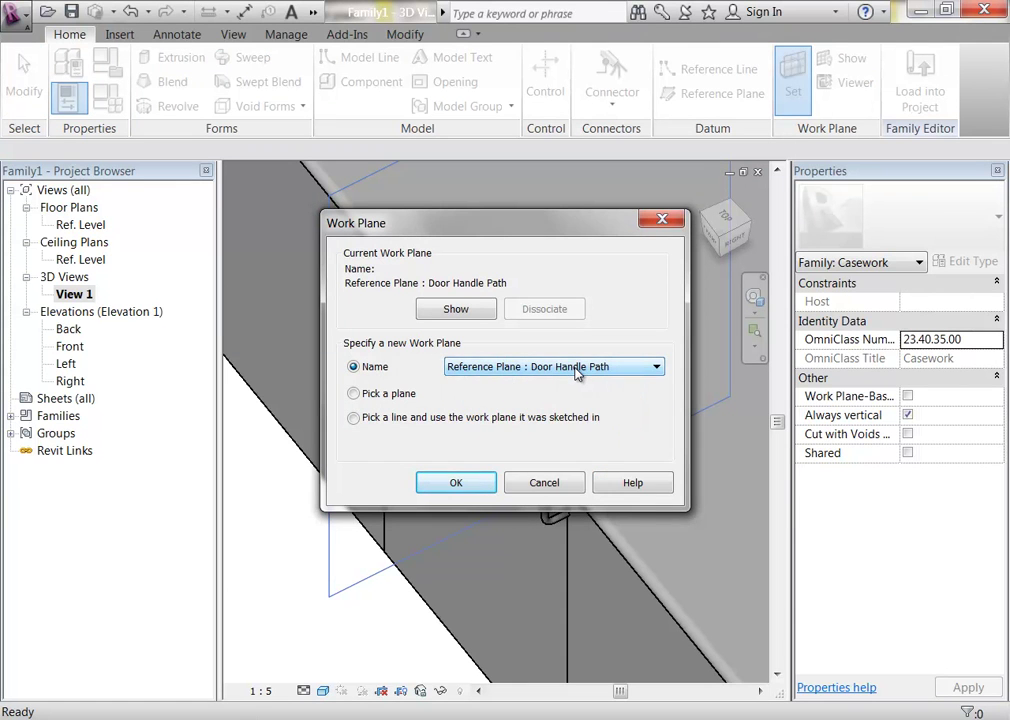
click(541, 483)
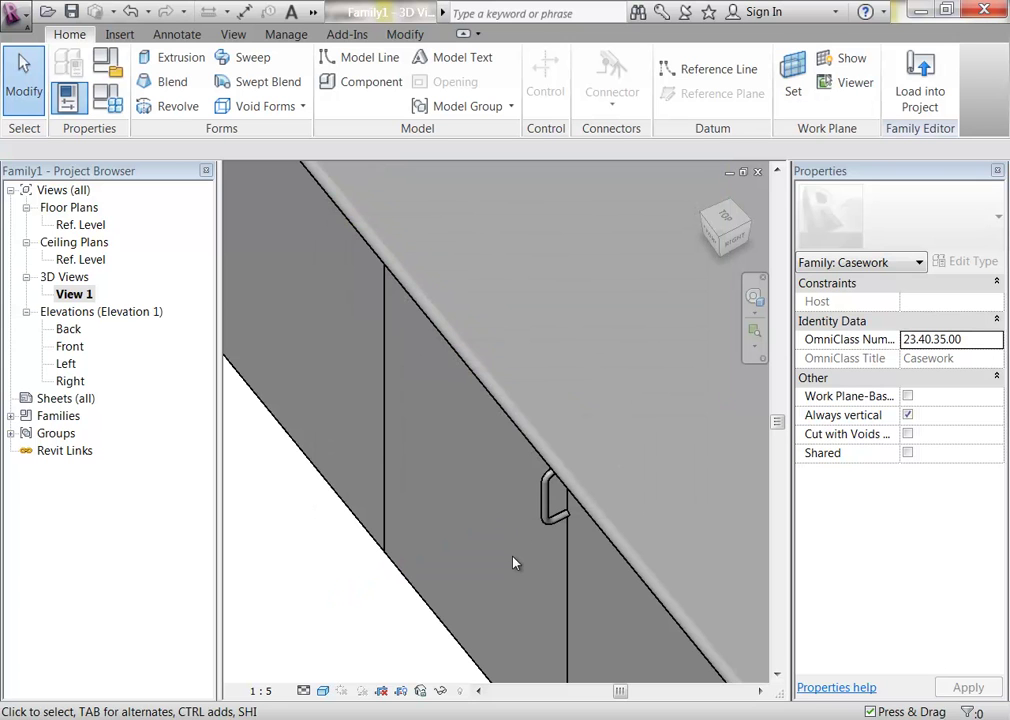
Step: Examine the reference planes around the cabinet in the Ref. Level floor plan
double_click(85, 226)
scroll(395, 450, down, 3)
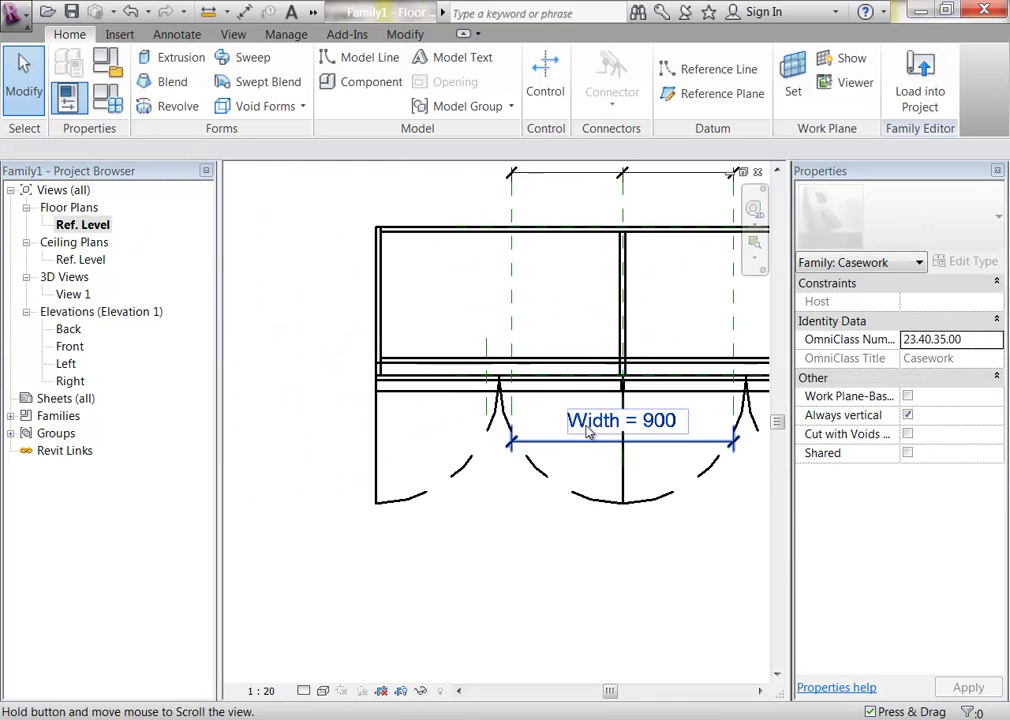
click(490, 362)
click(568, 604)
scroll(568, 604, down, 2)
middle_drag(560, 580, 480, 519)
scroll(480, 519, up, 1)
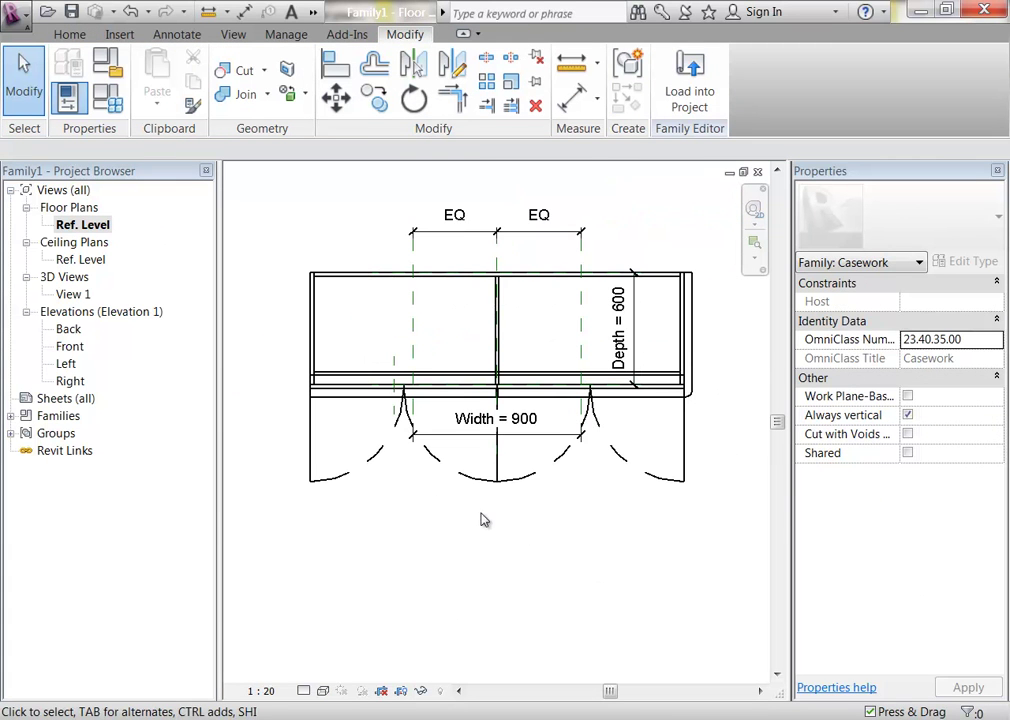
click(497, 262)
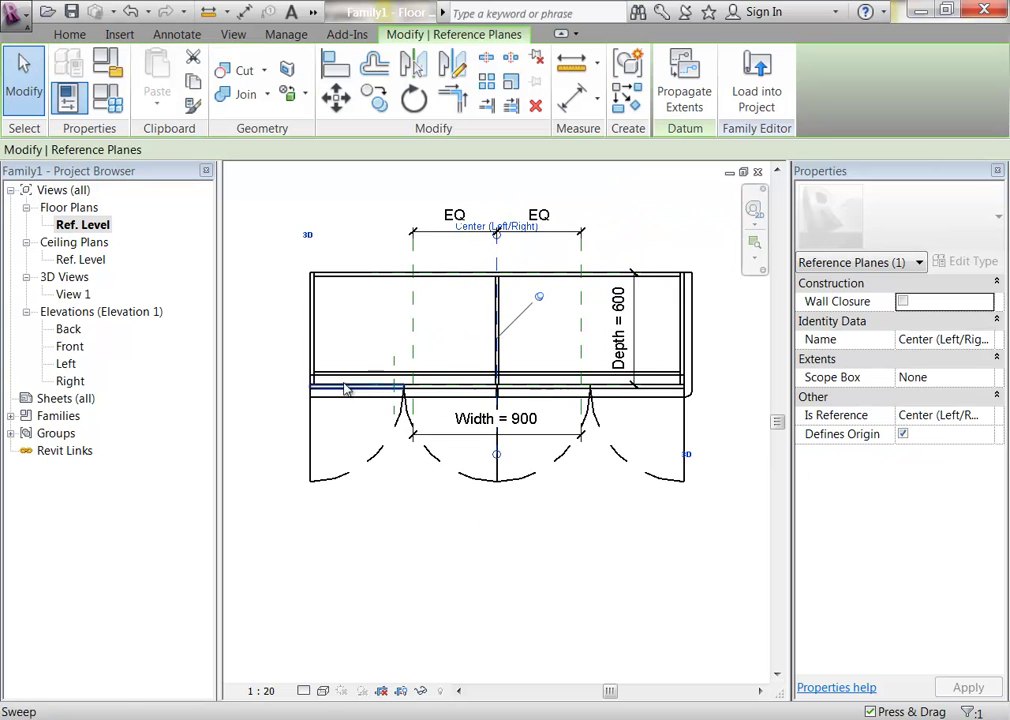
click(235, 308)
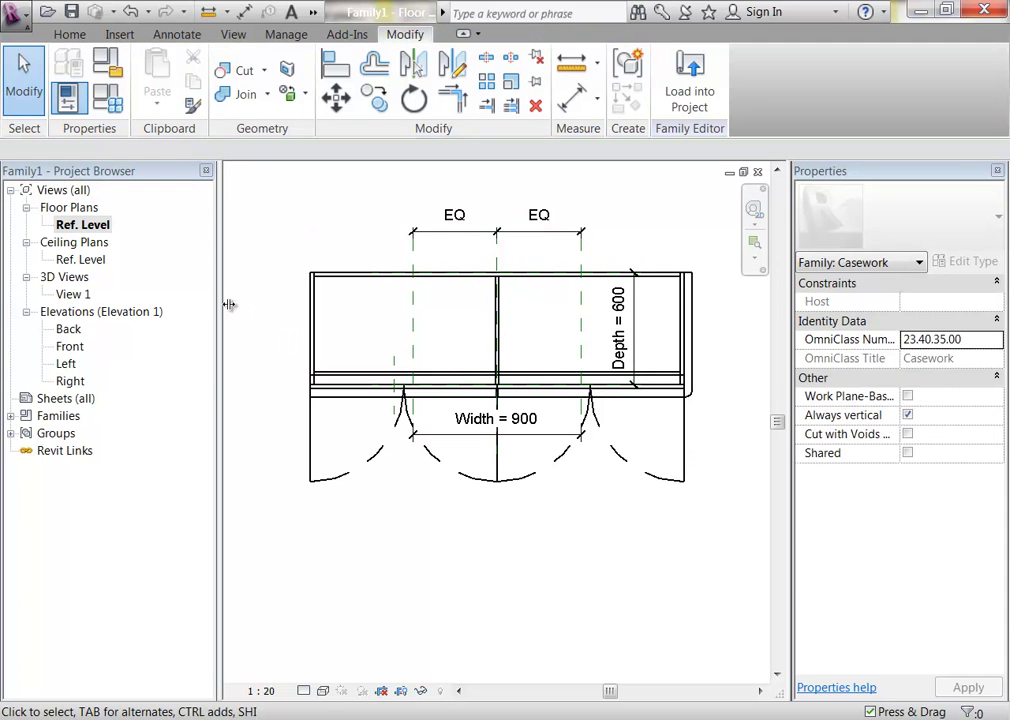
Step: Move the handle sweep horizontally in the Ref. Level plan from the cabinet's centre onto the short reference plane near the two left doors' joint
double_click(73, 294)
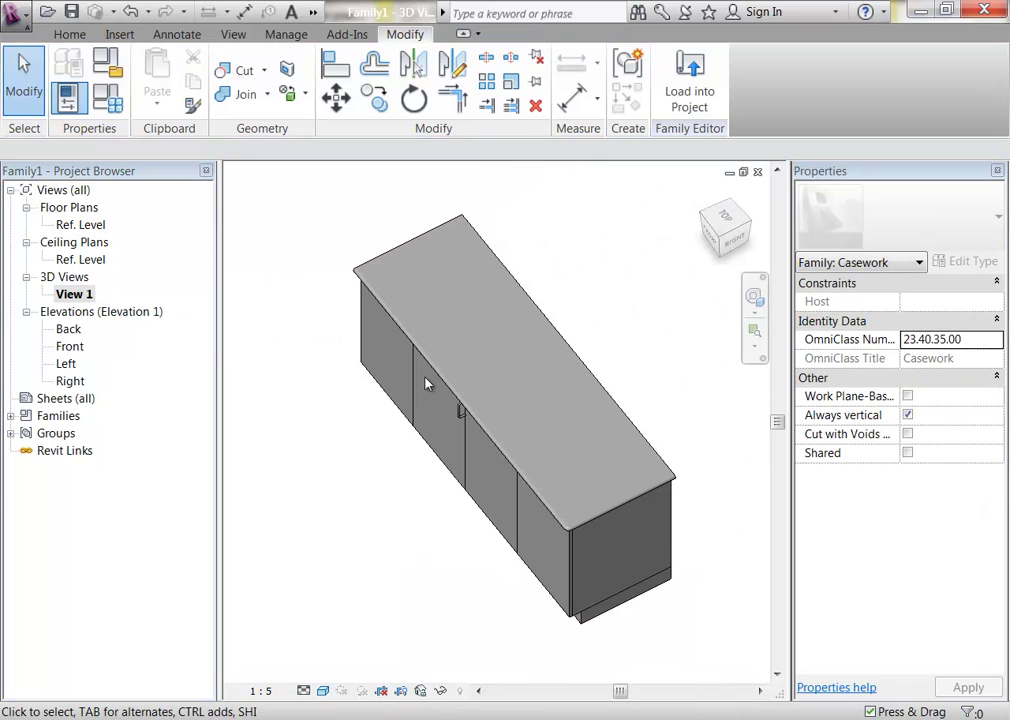
scroll(425, 383, up, 3)
click(479, 431)
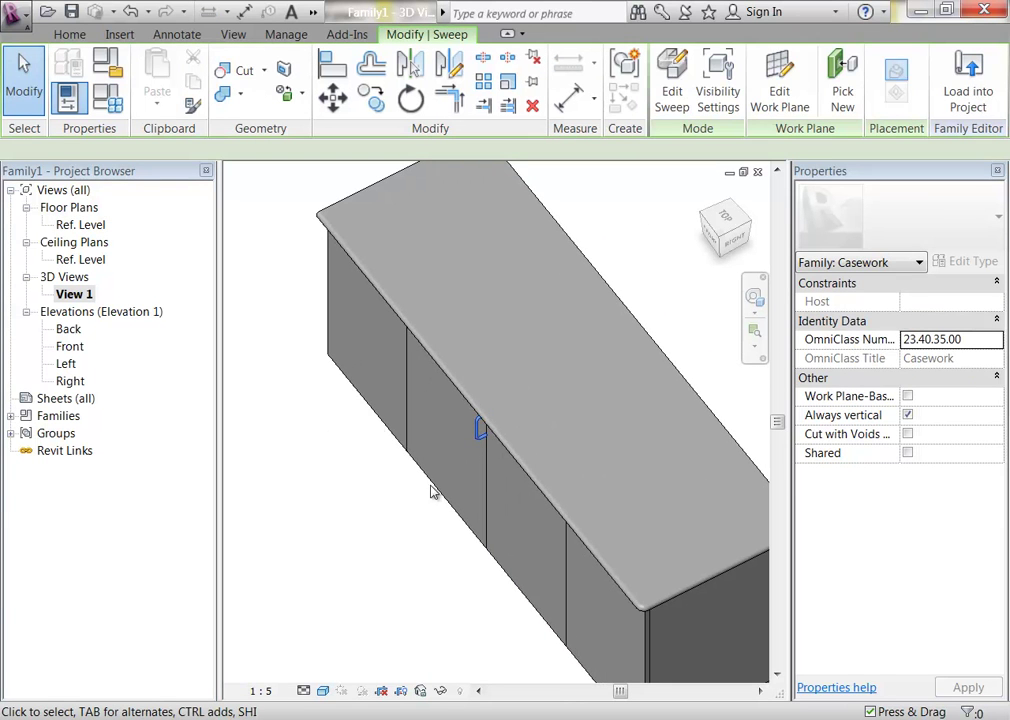
double_click(81, 228)
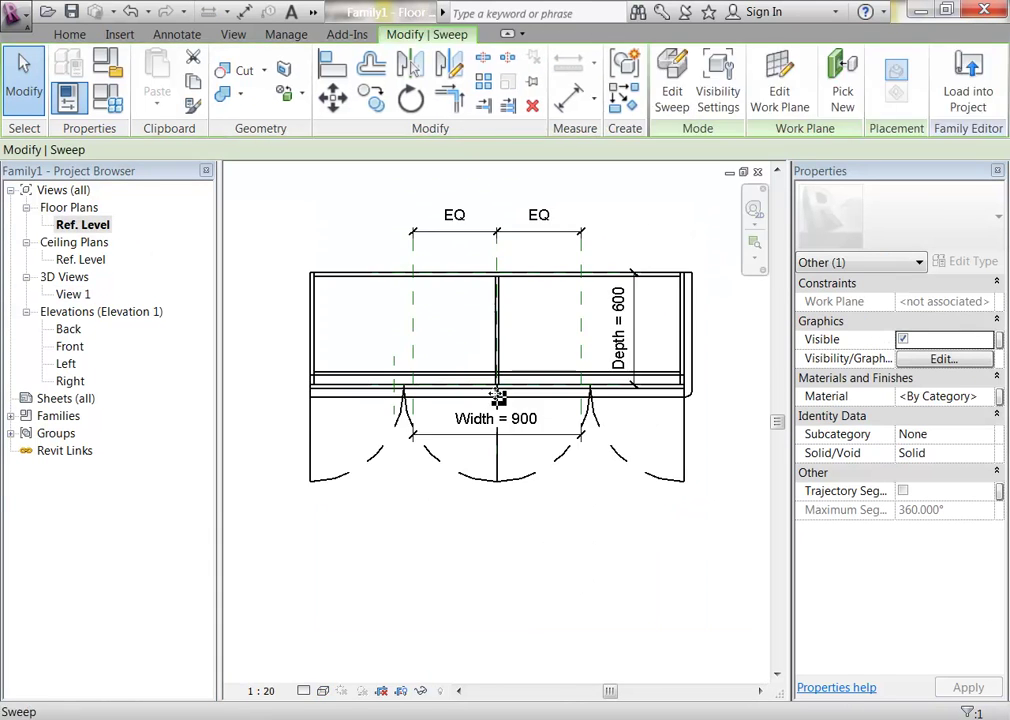
scroll(455, 335, up, 4)
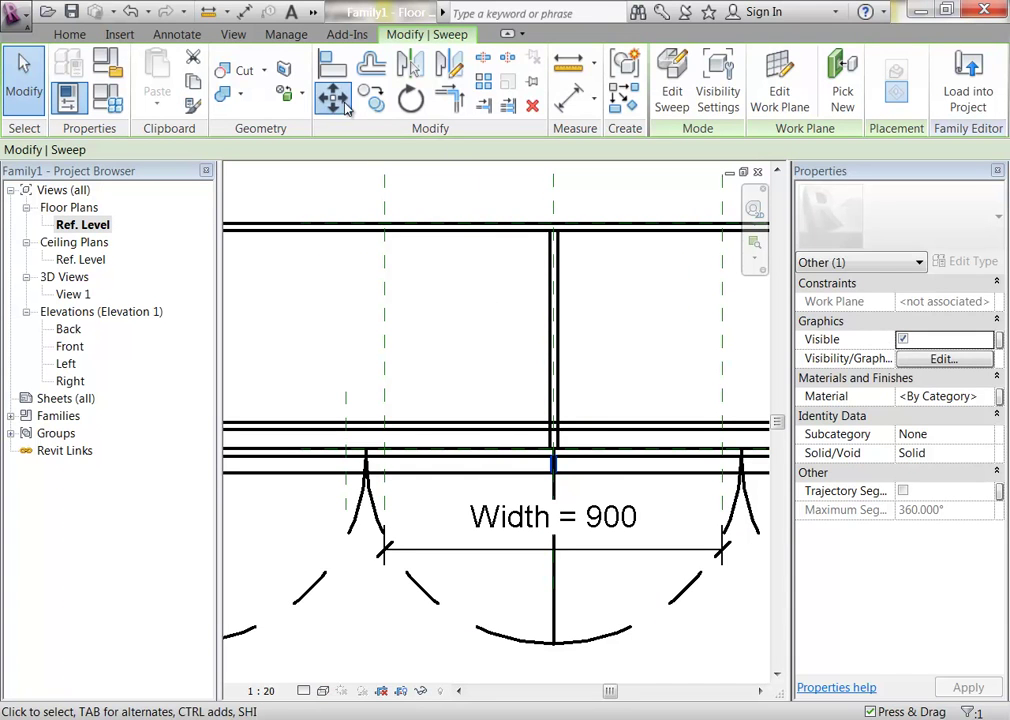
key(m)
key(v)
click(557, 386)
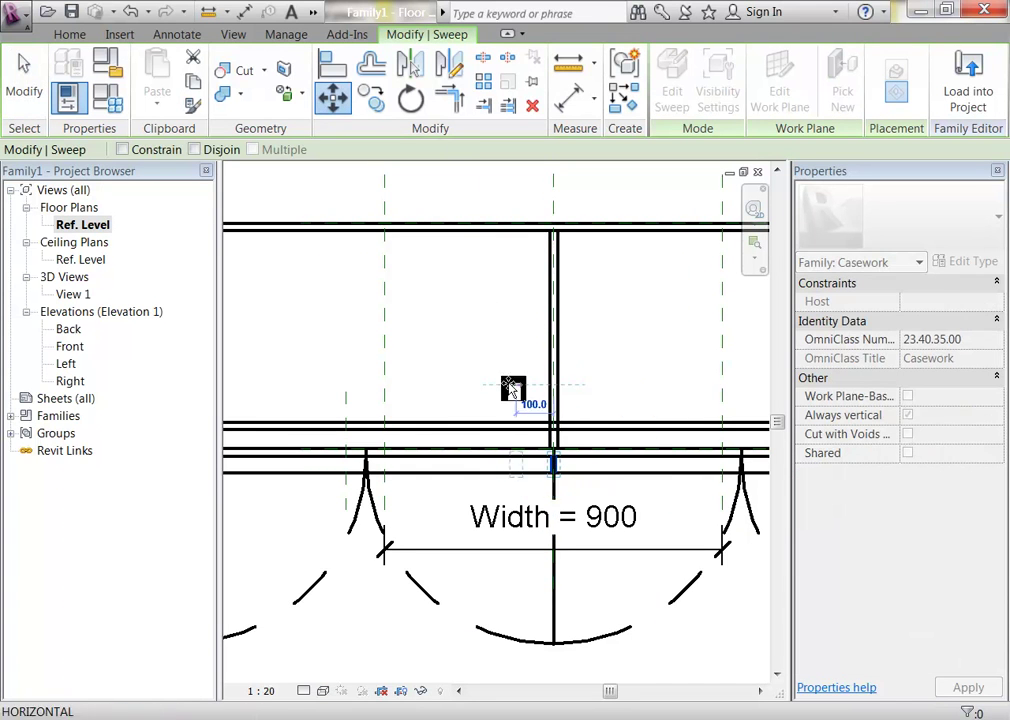
click(350, 388)
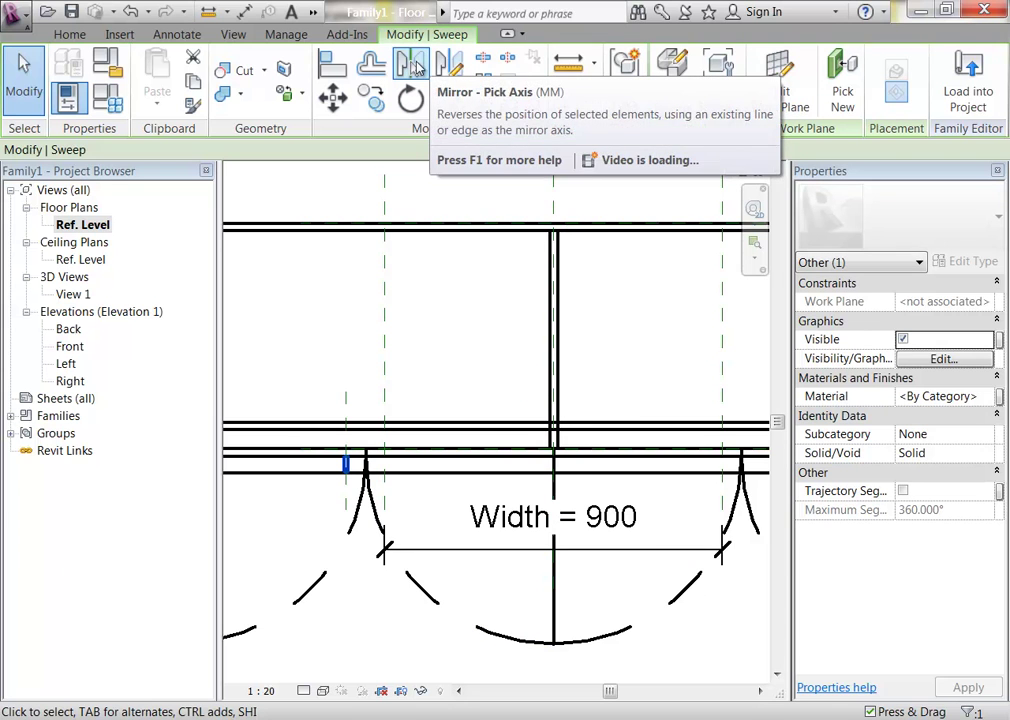
Step: Mirror a copy of the selected handle sweep about a vertical axis drawn at the meeting line of the left door pair
click(449, 64)
scroll(532, 273, up, 5)
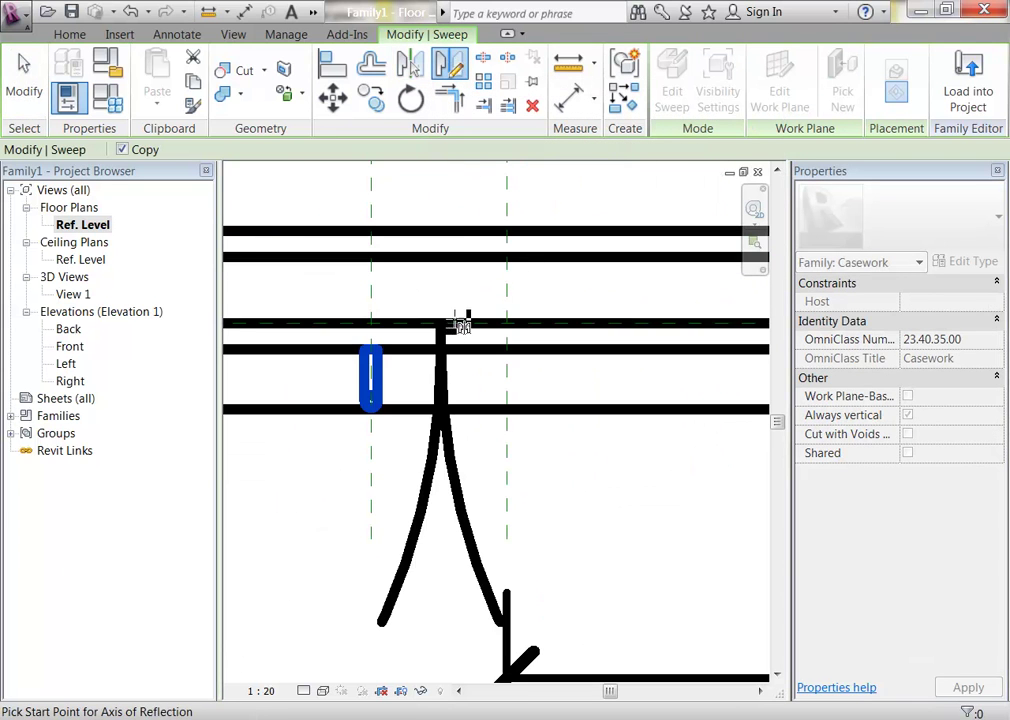
click(450, 323)
scroll(452, 330, down, 4)
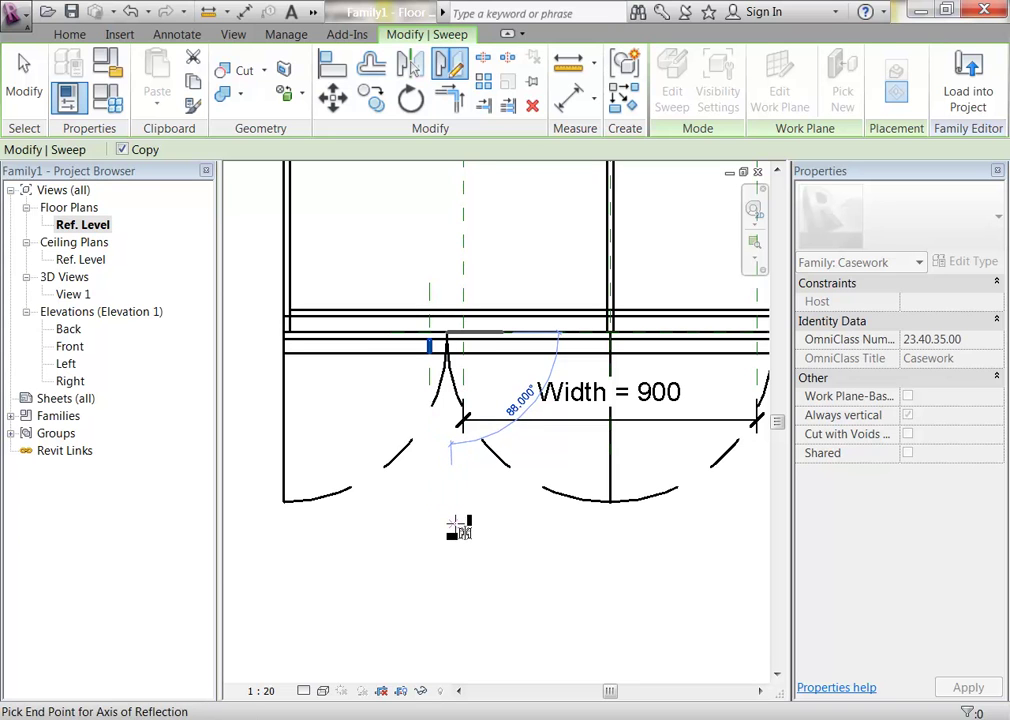
click(458, 518)
Step: Copy both handles of the left door pair to the right pair, using the doors' meeting points as base and end points
scroll(452, 320, up, 4)
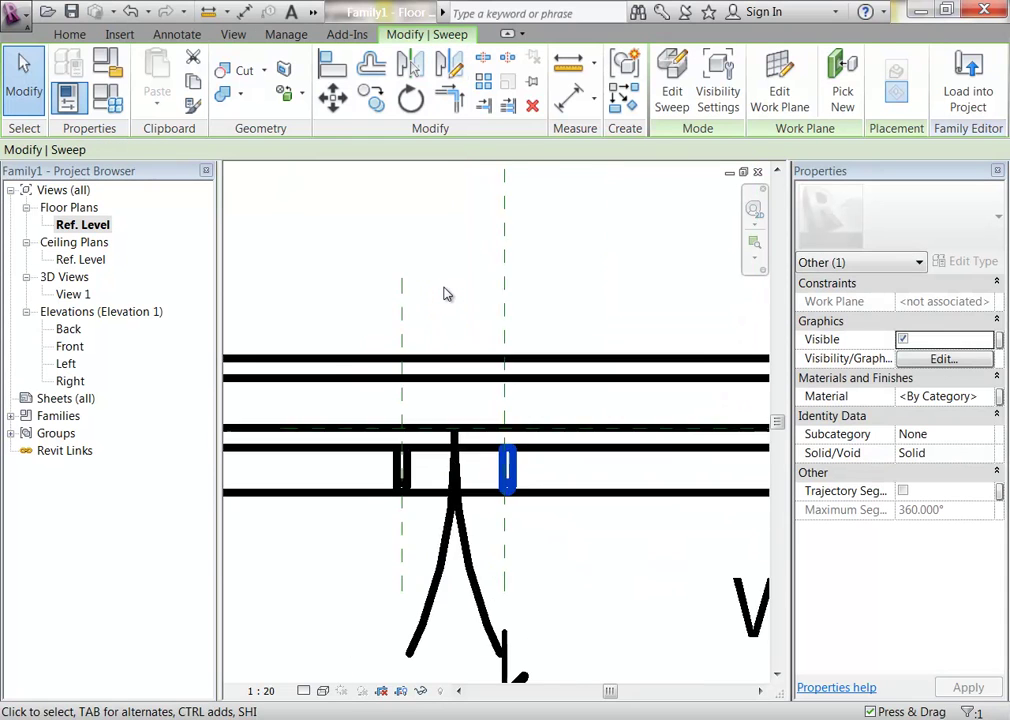
scroll(447, 293, up, 2)
ctrl+click(394, 525)
scroll(491, 380, down, 3)
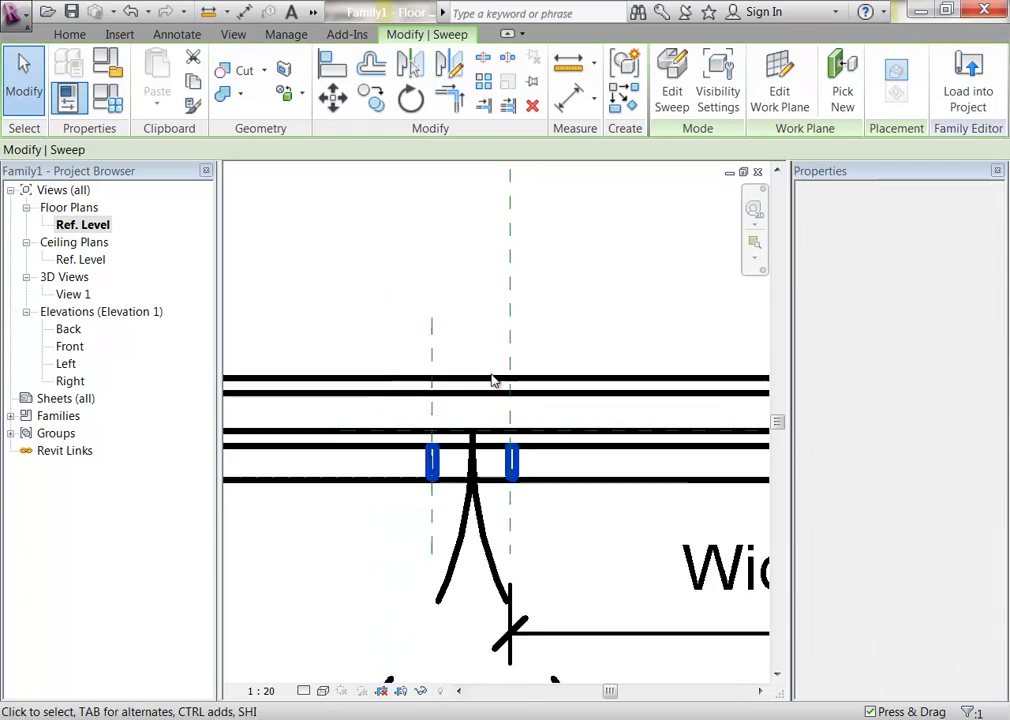
scroll(491, 380, down, 4)
key(c)
key(o)
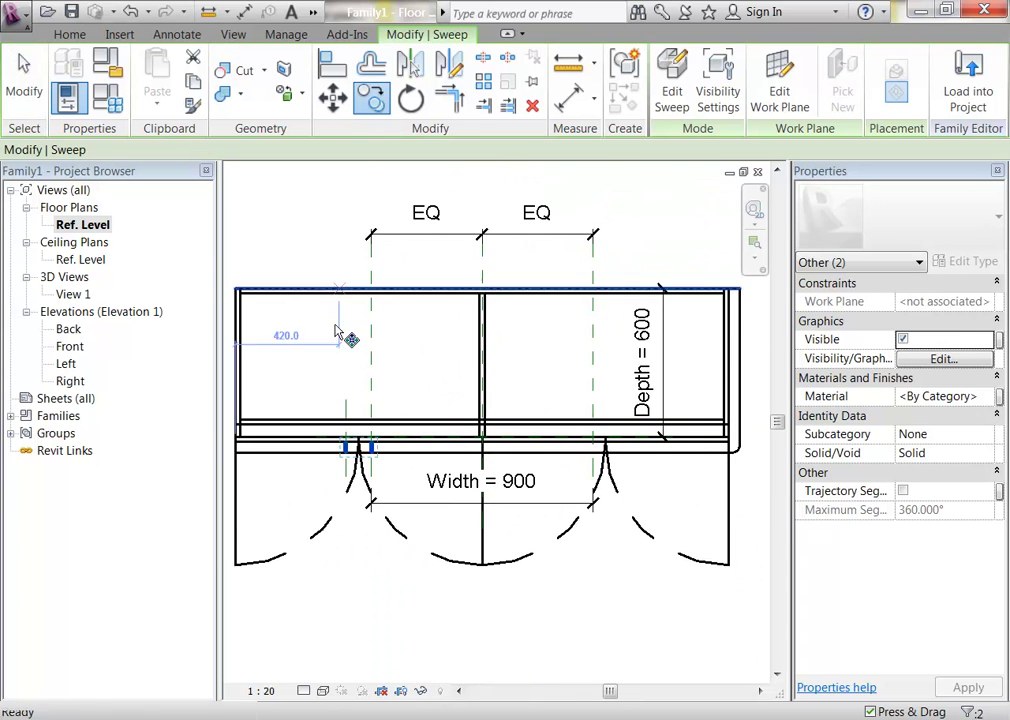
scroll(329, 455, up, 4)
click(373, 413)
scroll(286, 410, down, 4)
middle_drag(286, 410, 245, 478)
scroll(537, 412, up, 5)
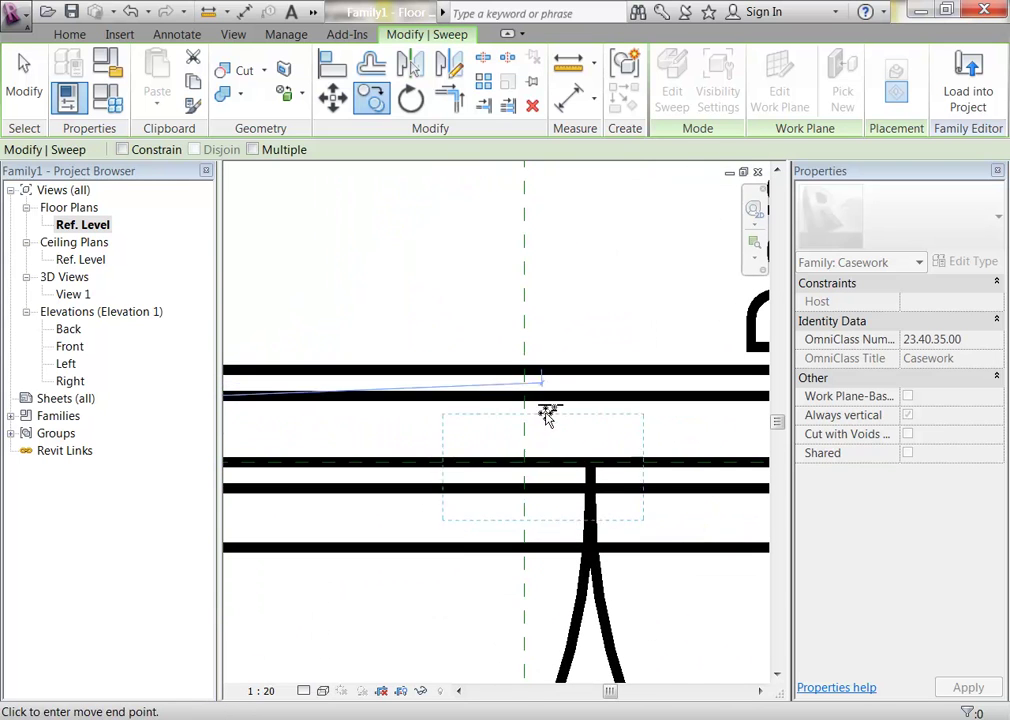
click(588, 461)
scroll(573, 440, down, 5)
click(565, 541)
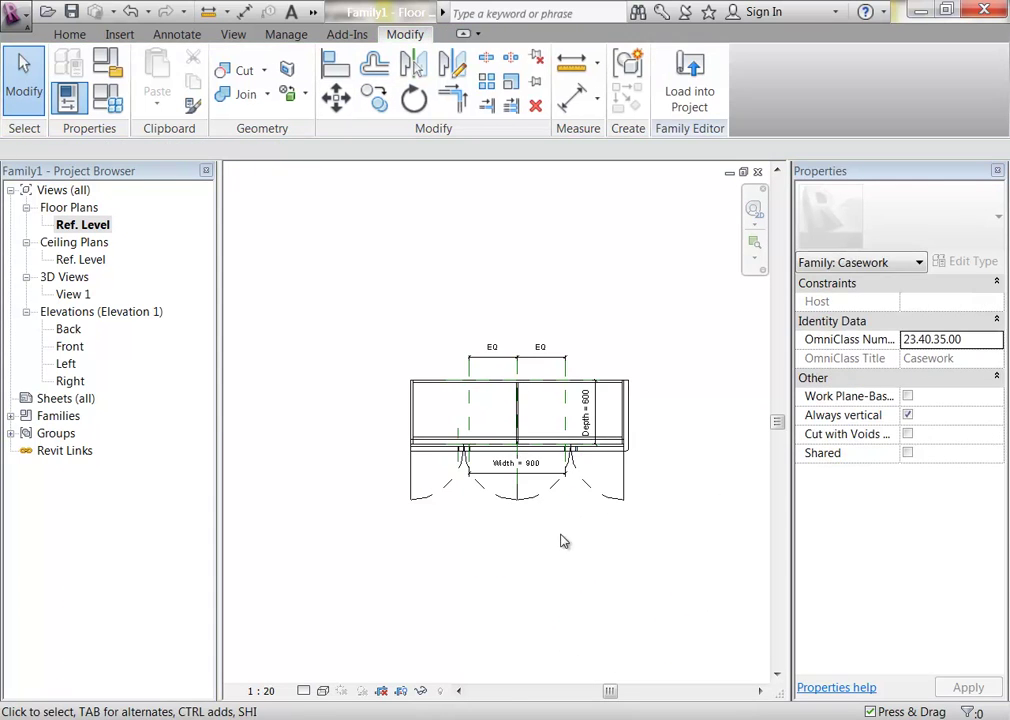
scroll(525, 544, up, 2)
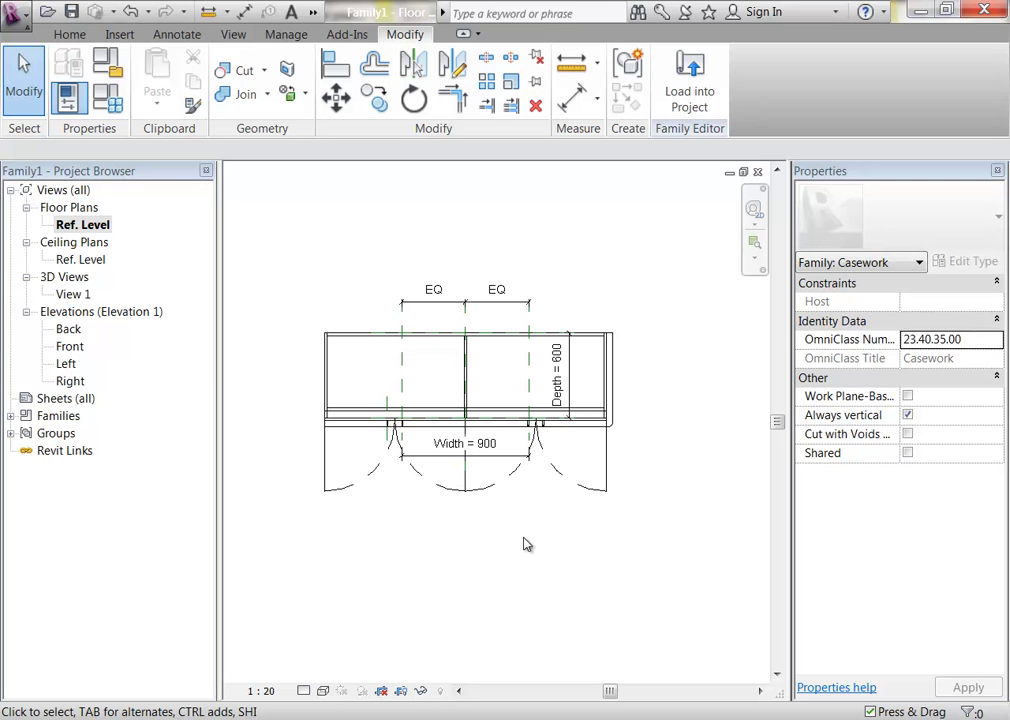
scroll(527, 544, up, 3)
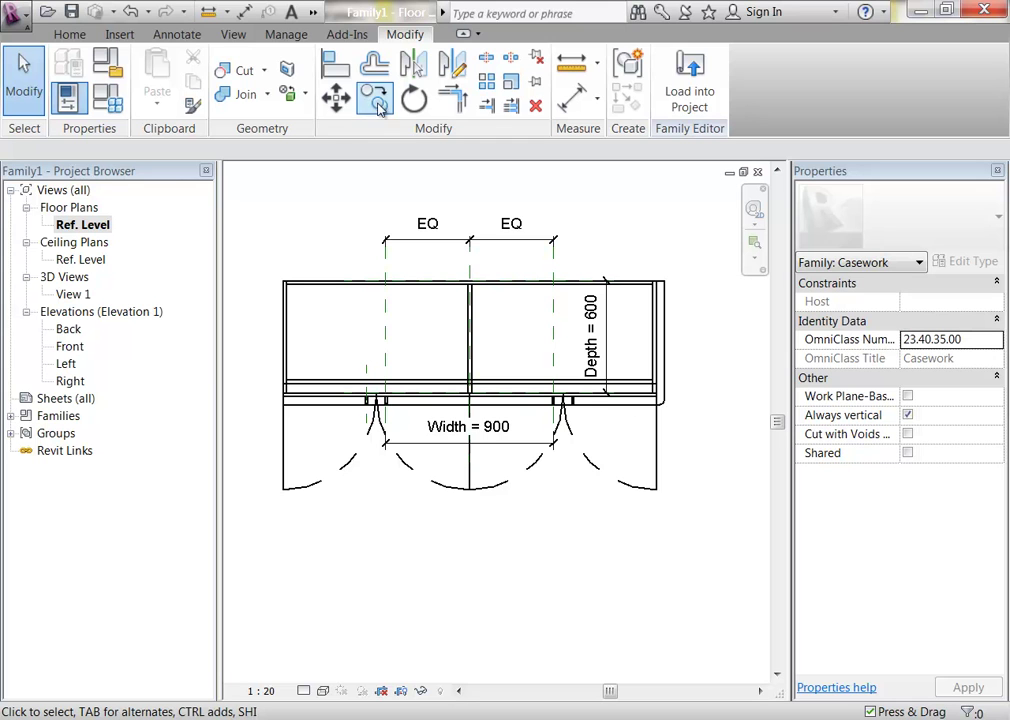
Step: Begin saving the family under a new name, rename the new folder in the Revit Library to Casework and open it
click(15, 12)
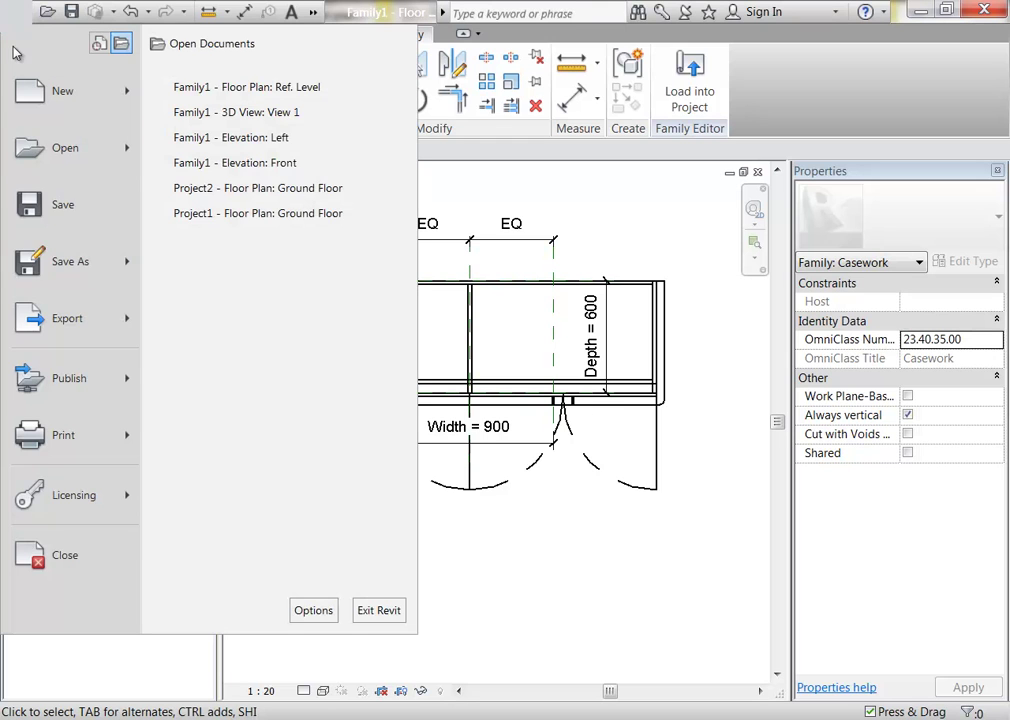
mouse_move(57, 260)
click(221, 170)
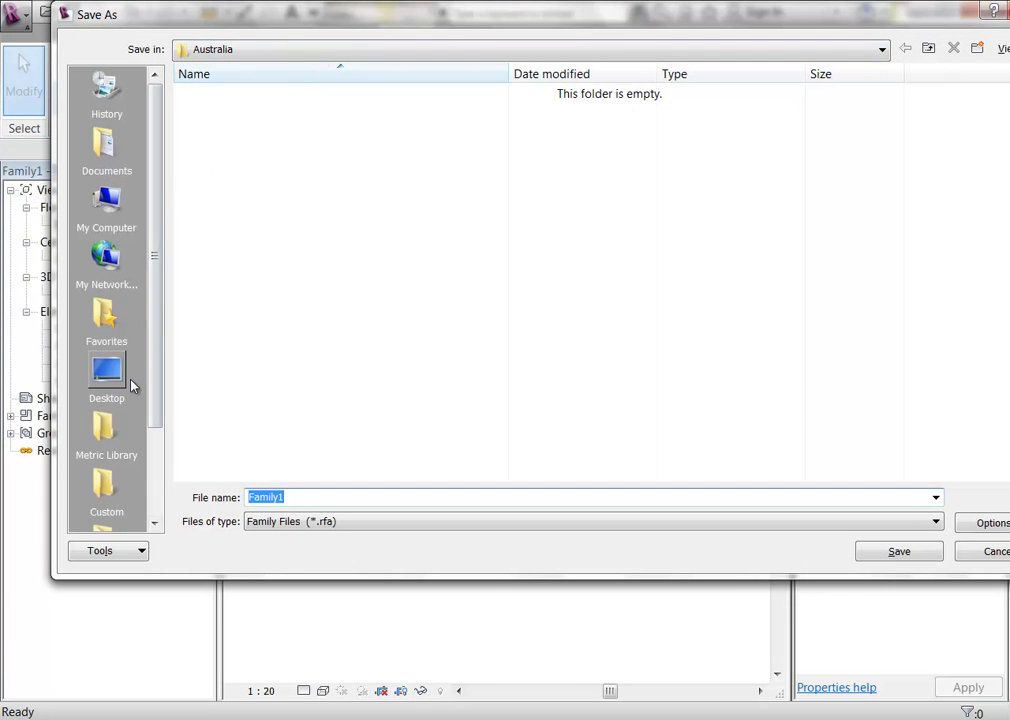
click(128, 449)
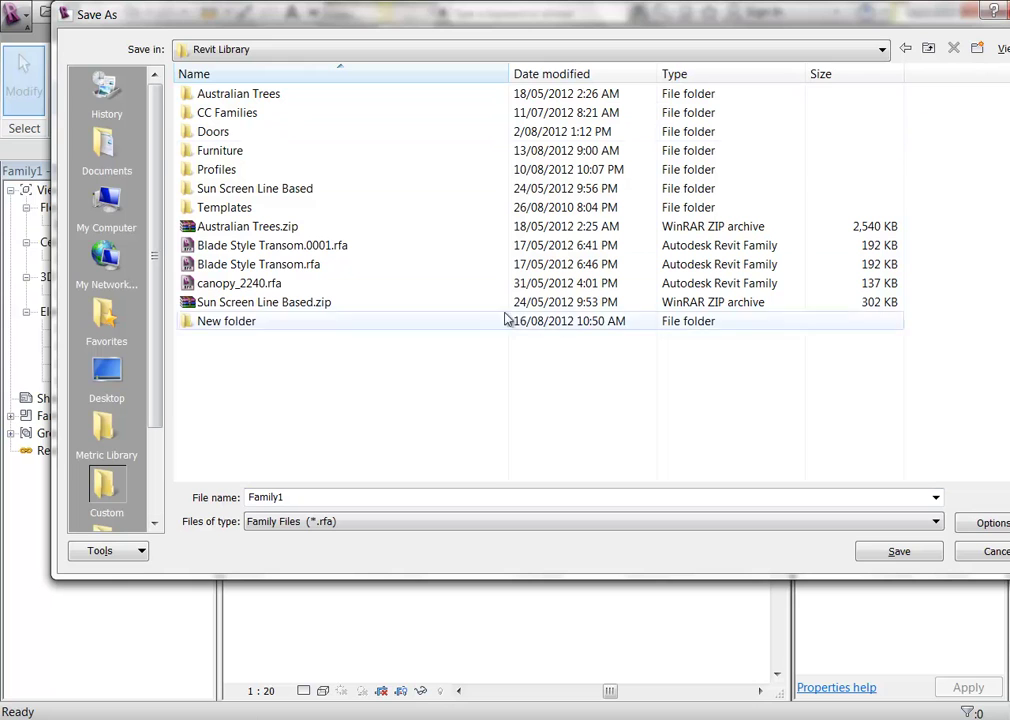
click(226, 322)
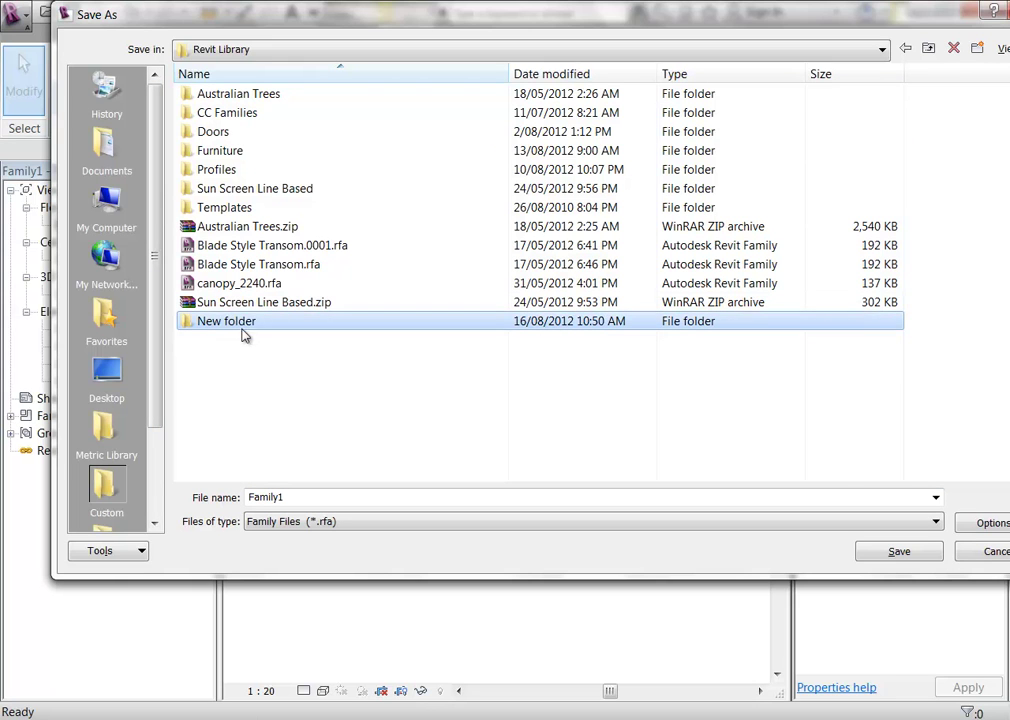
key(F2)
text(Casework)
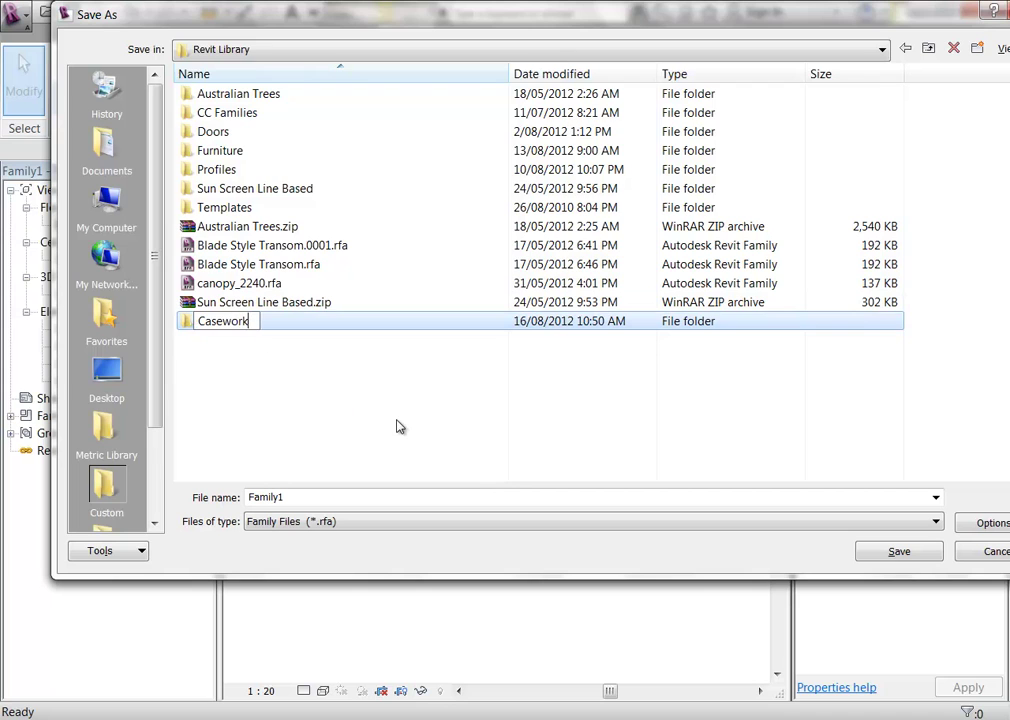
key(Return)
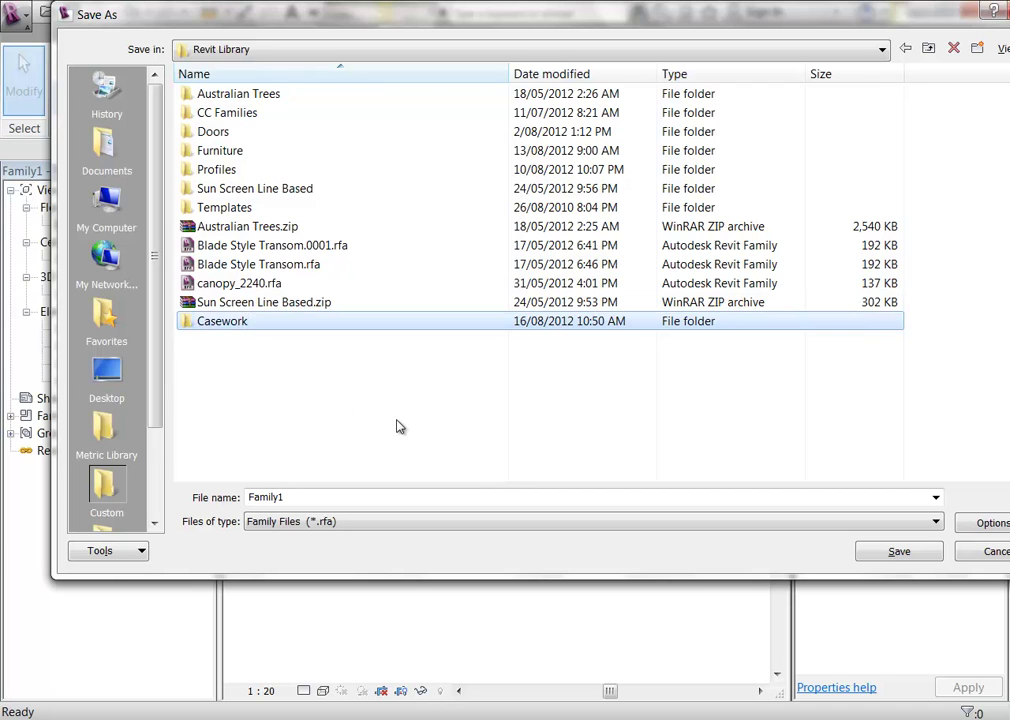
key(Return)
Step: Save the family as Cabinet 200x600 in the Casework folder
double_click(358, 497)
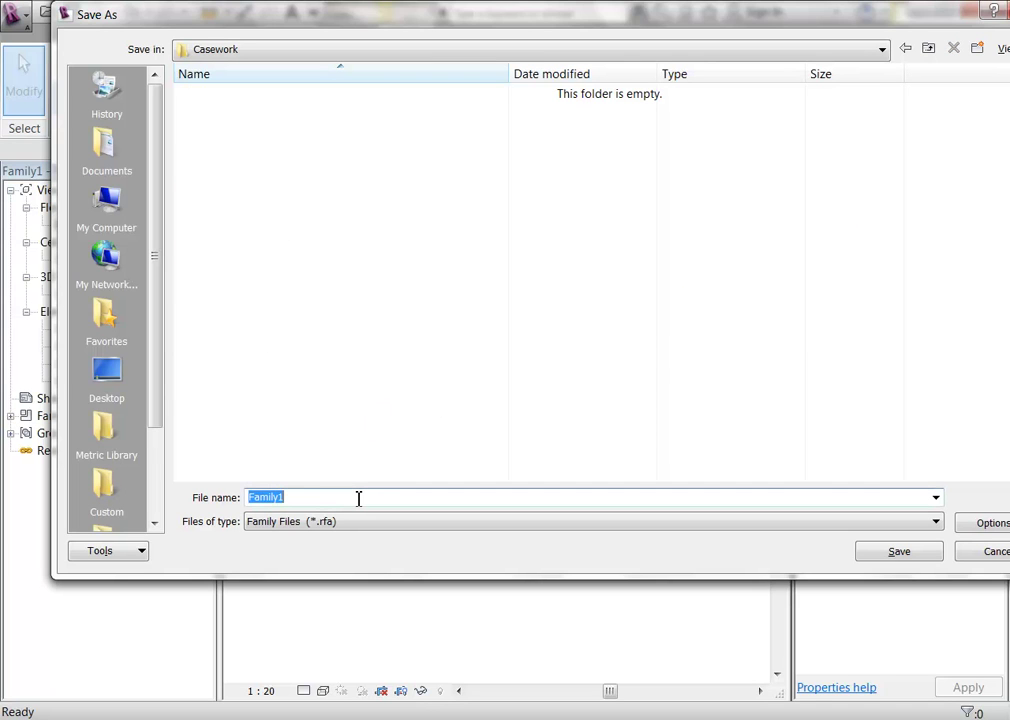
text(Cabinet 200x600)
key(Return)
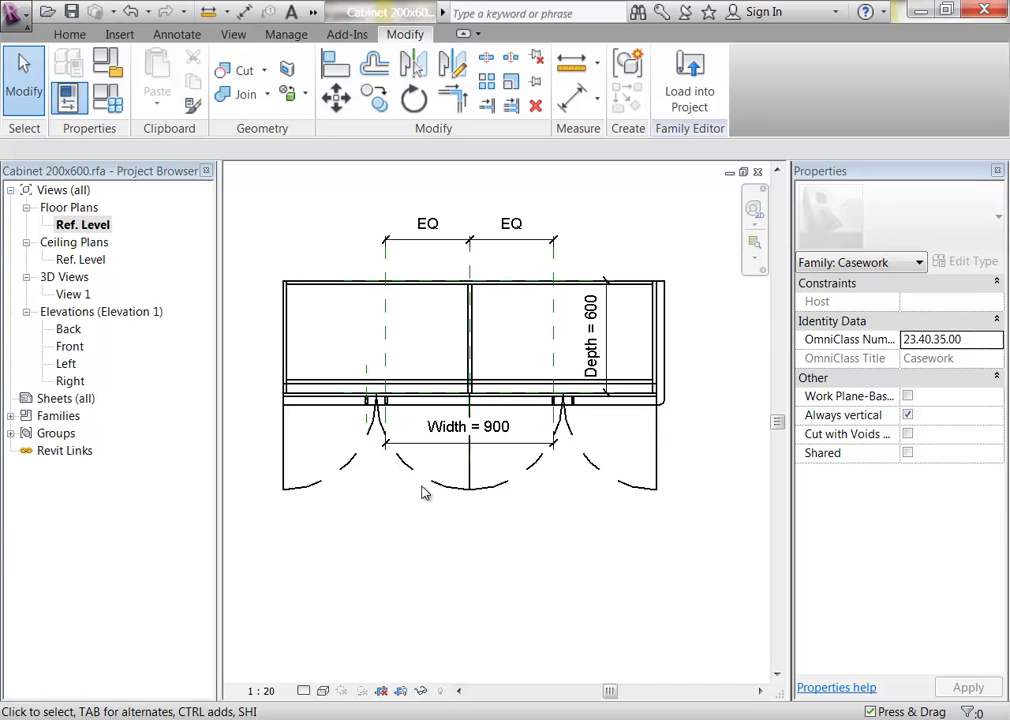
Step: Load the cabinet family into Project2 only
click(688, 75)
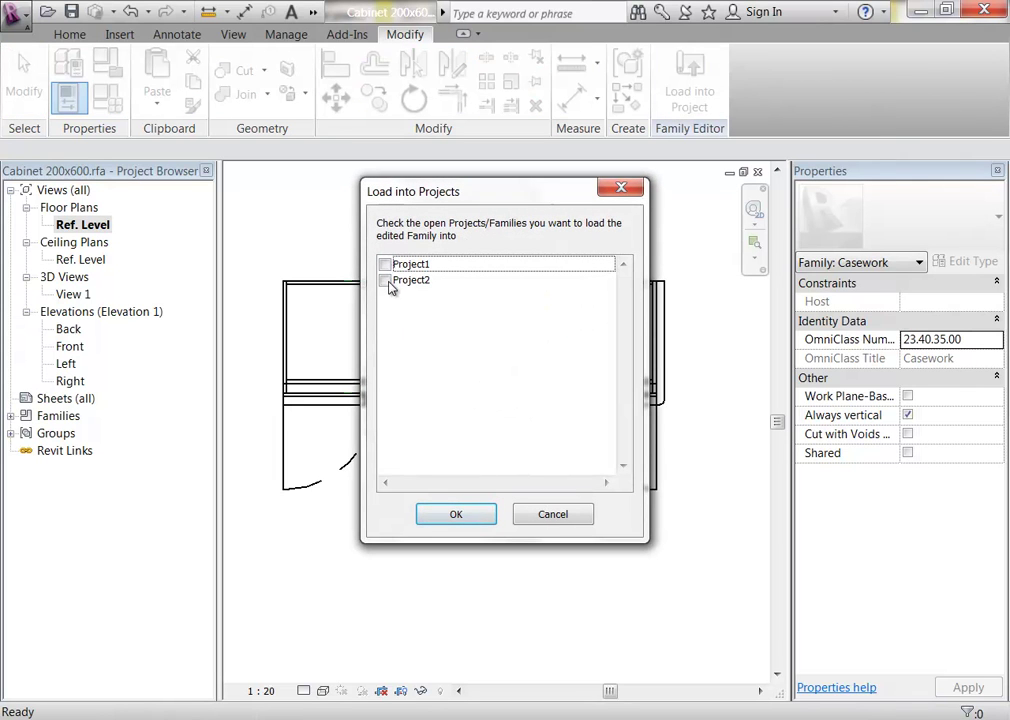
click(395, 283)
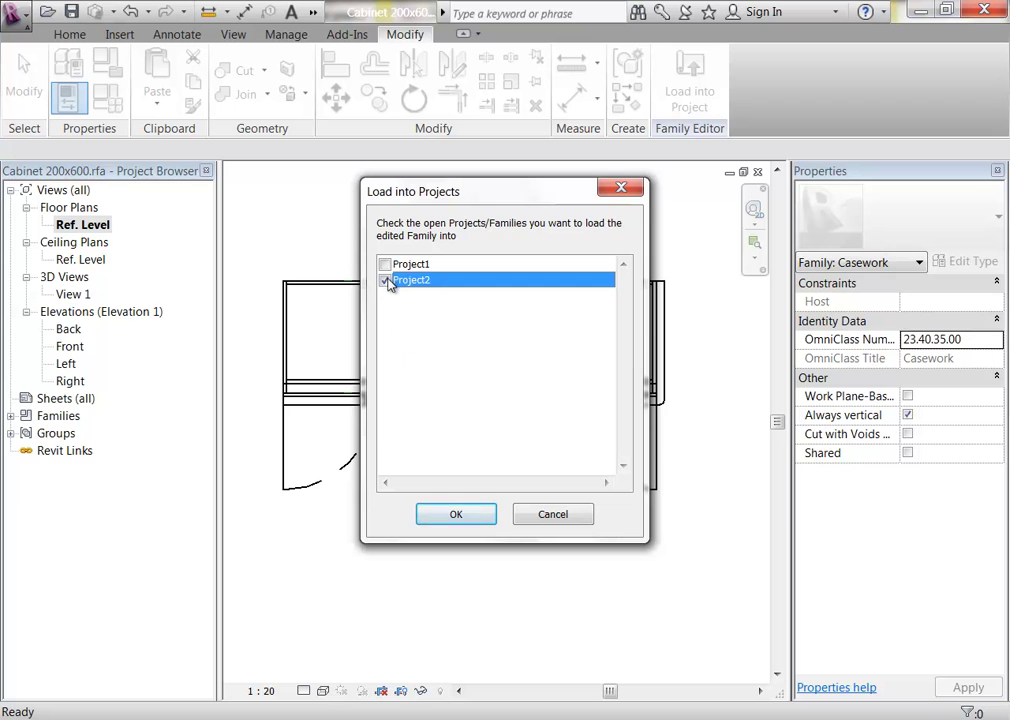
click(456, 514)
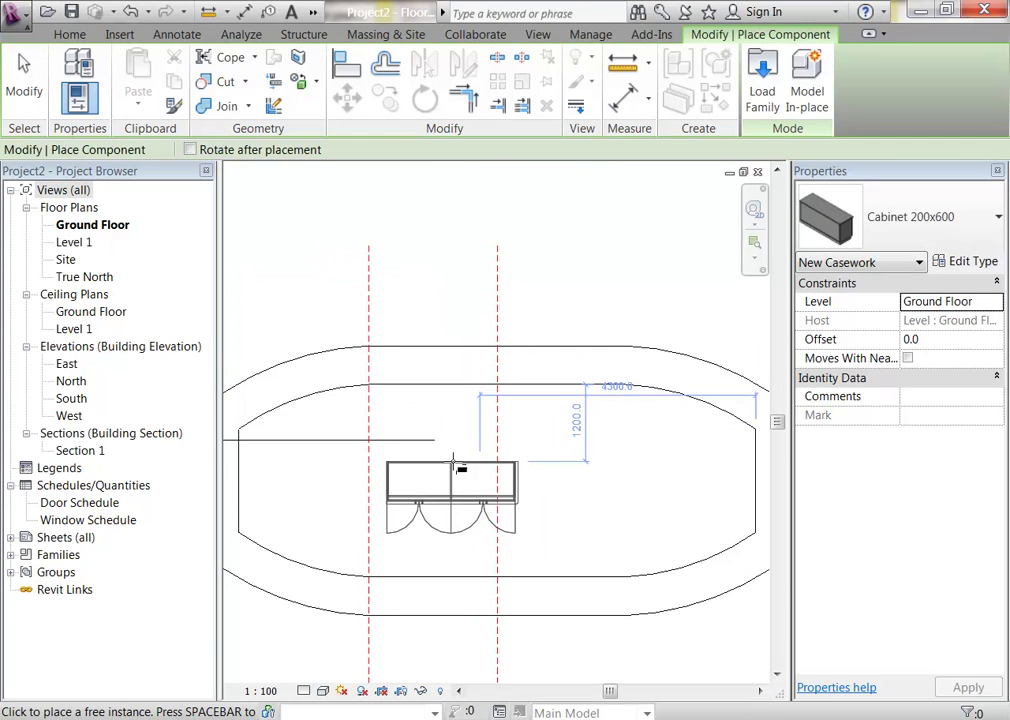
Step: Place one Cabinet 200x600 on the Ground Floor plan, its back on the upper detail line between the two dashed reference planes
scroll(458, 367, up, 3)
middle_drag(467, 354, 560, 427)
scroll(507, 413, up, 3)
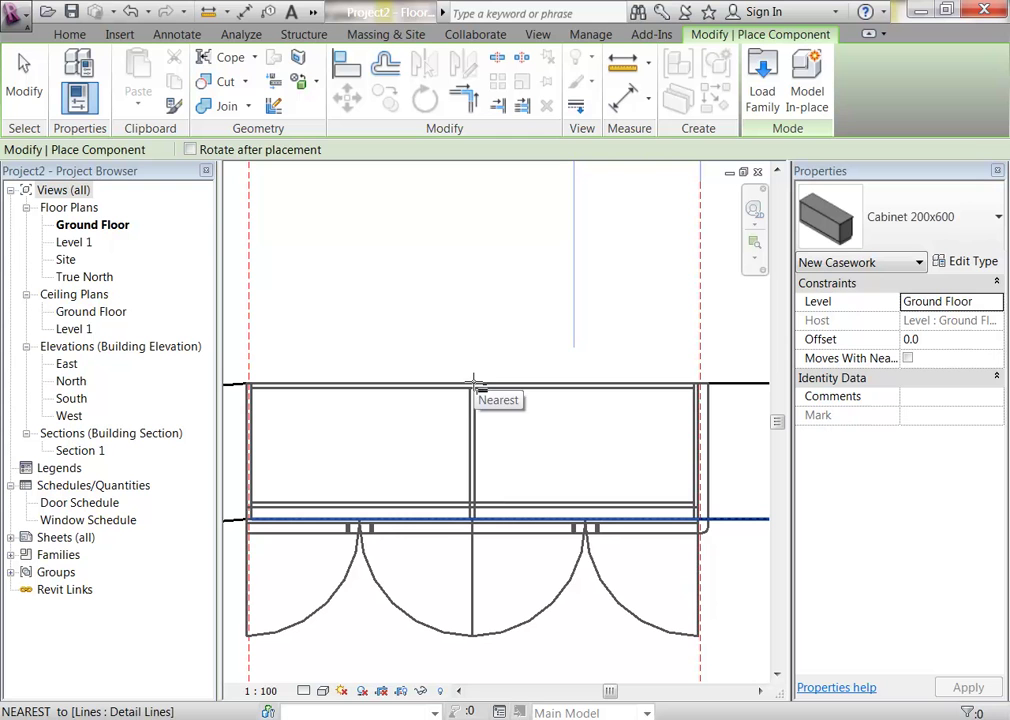
scroll(540, 393, down, 3)
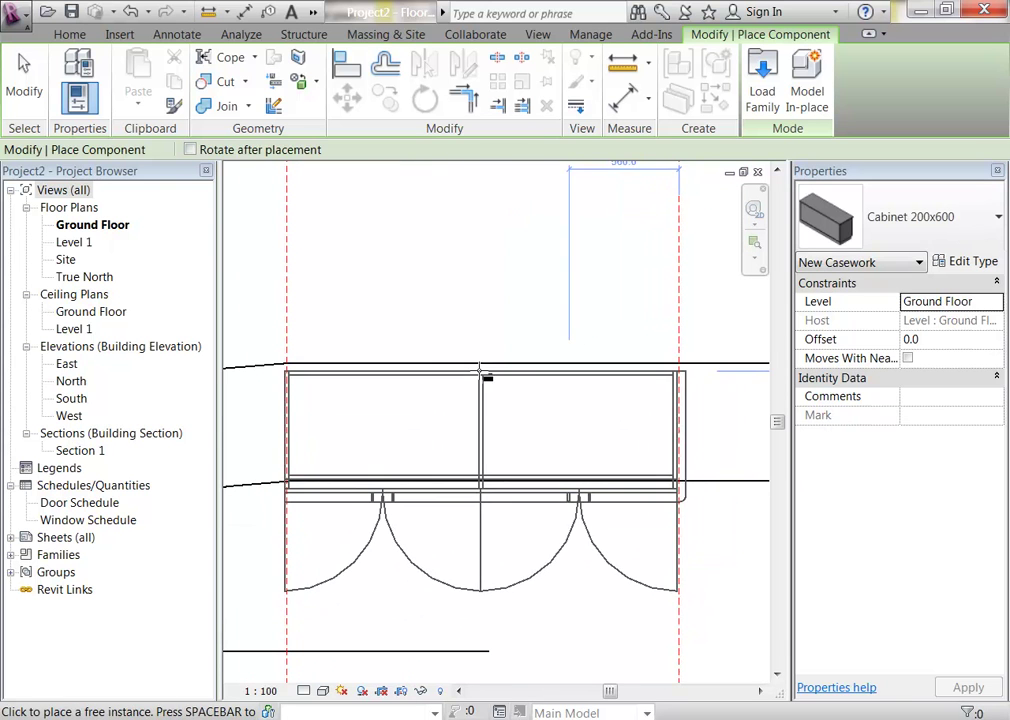
click(489, 361)
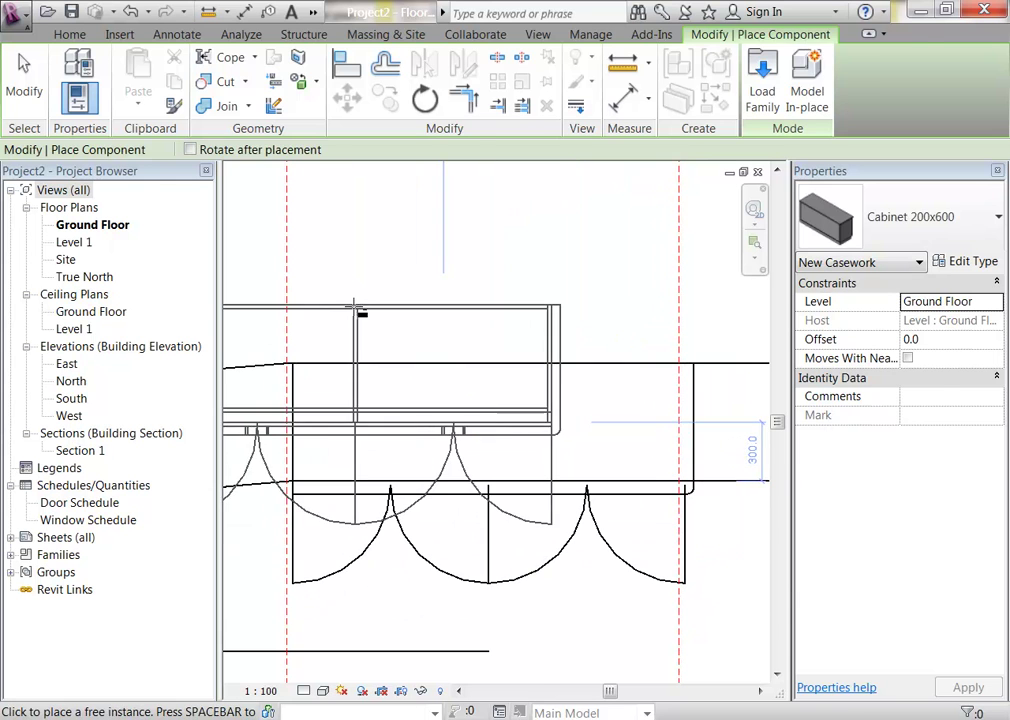
key(Escape)
key(Escape)
Step: Move the cabinet about 30 mm left so its back left corner meets the detail line's endpoint on the left reference plane
click(300, 406)
scroll(305, 327, up, 2)
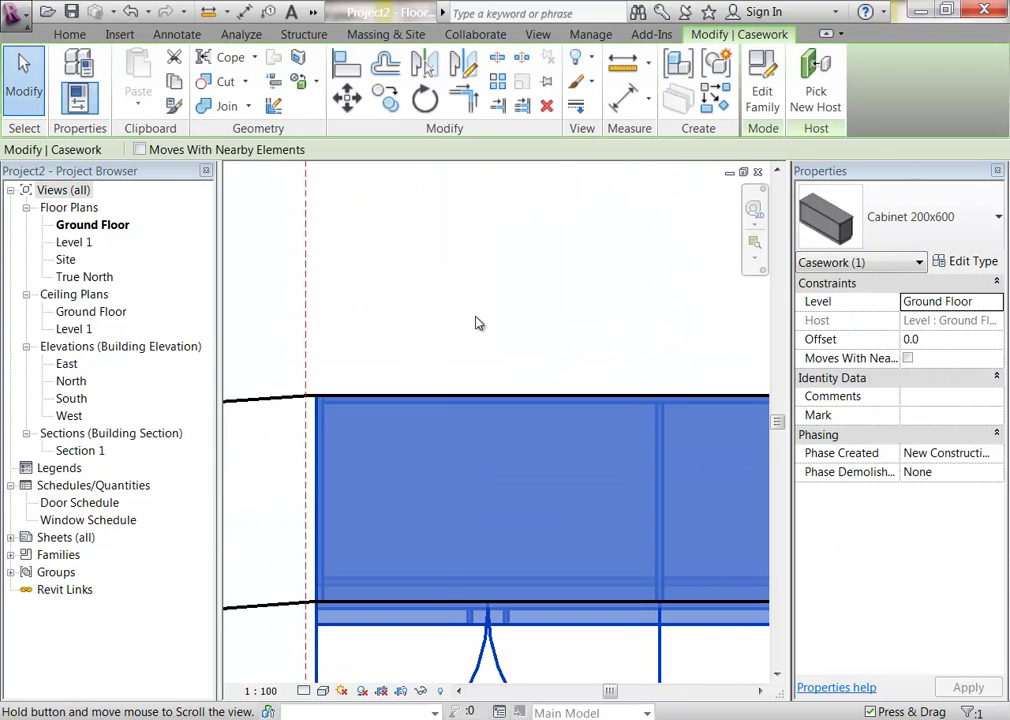
middle_drag(360, 293, 471, 327)
key(m)
key(v)
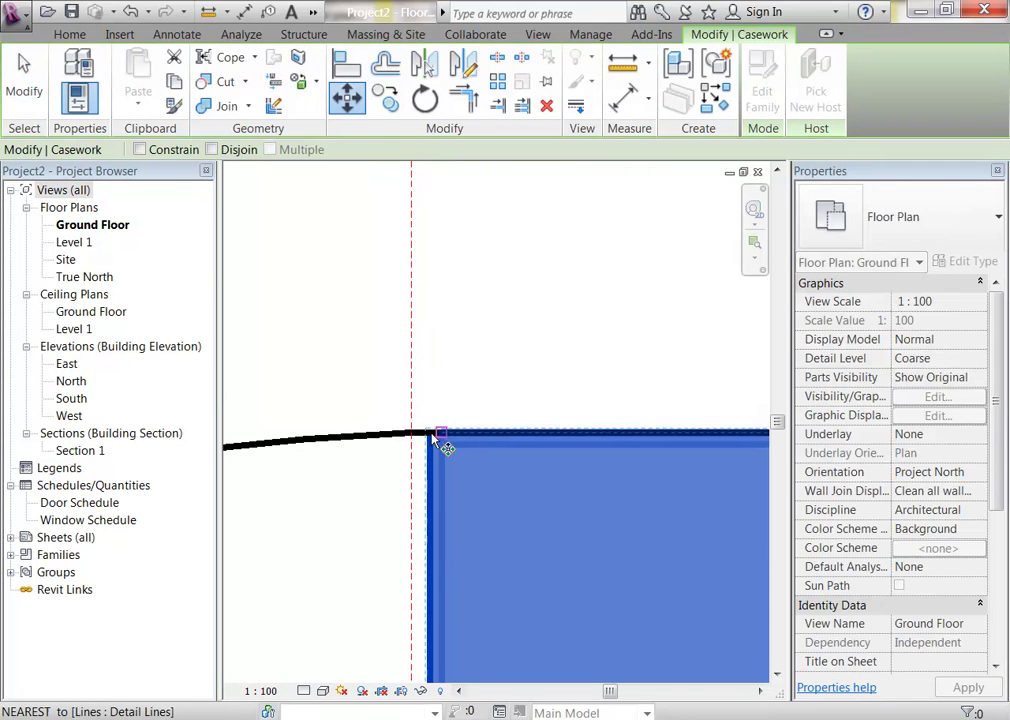
middle_drag(449, 436, 482, 405)
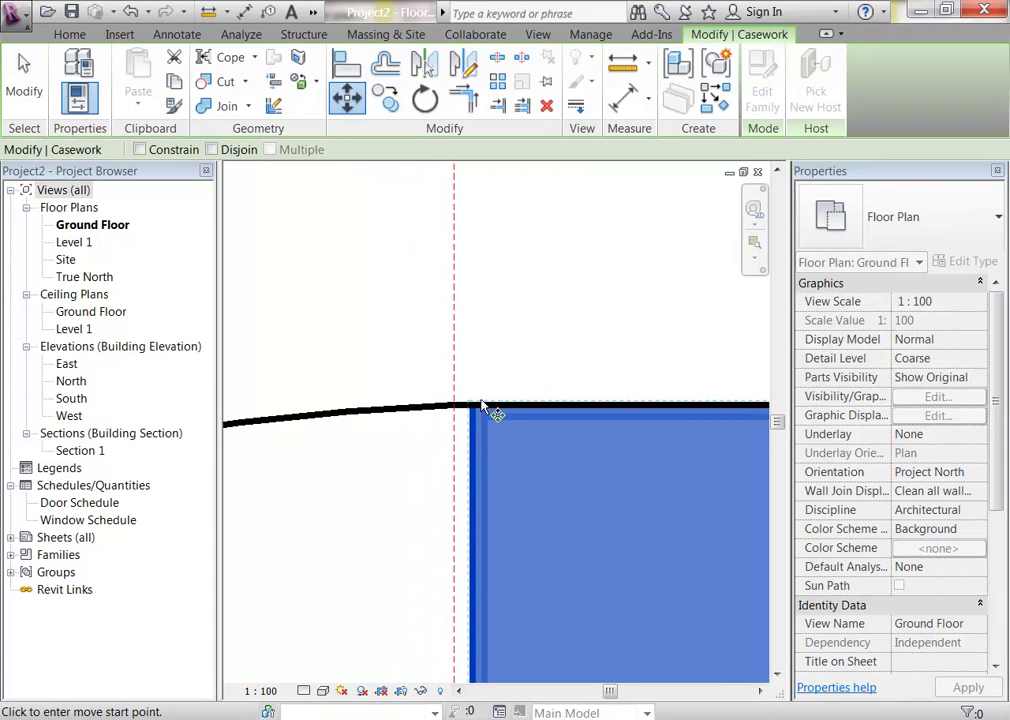
scroll(482, 407, up, 1)
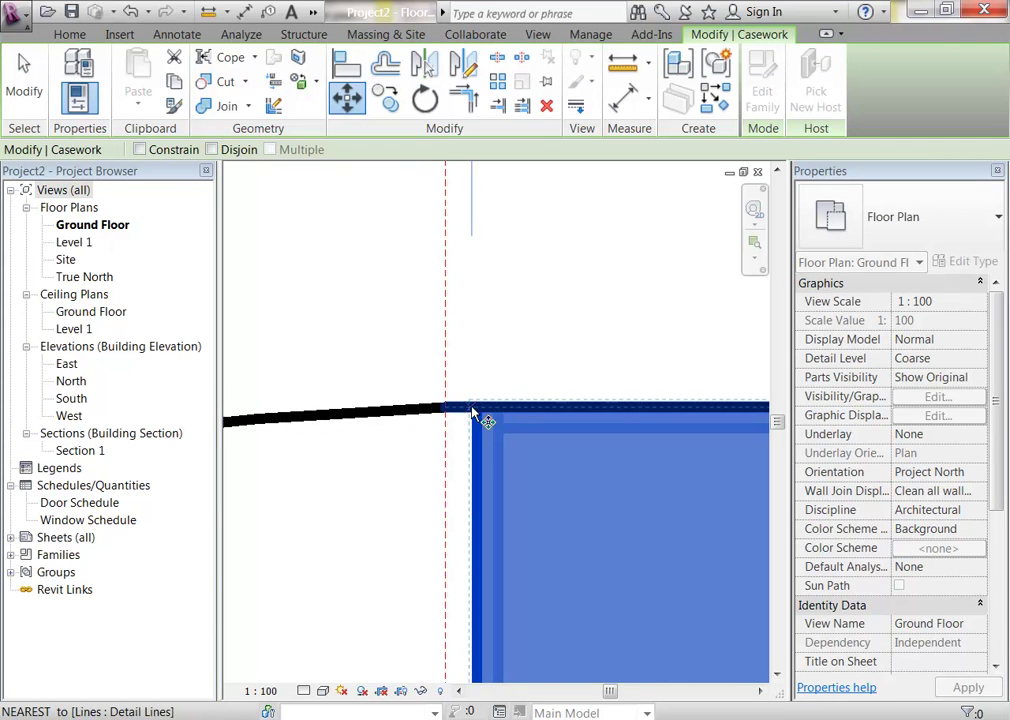
click(476, 407)
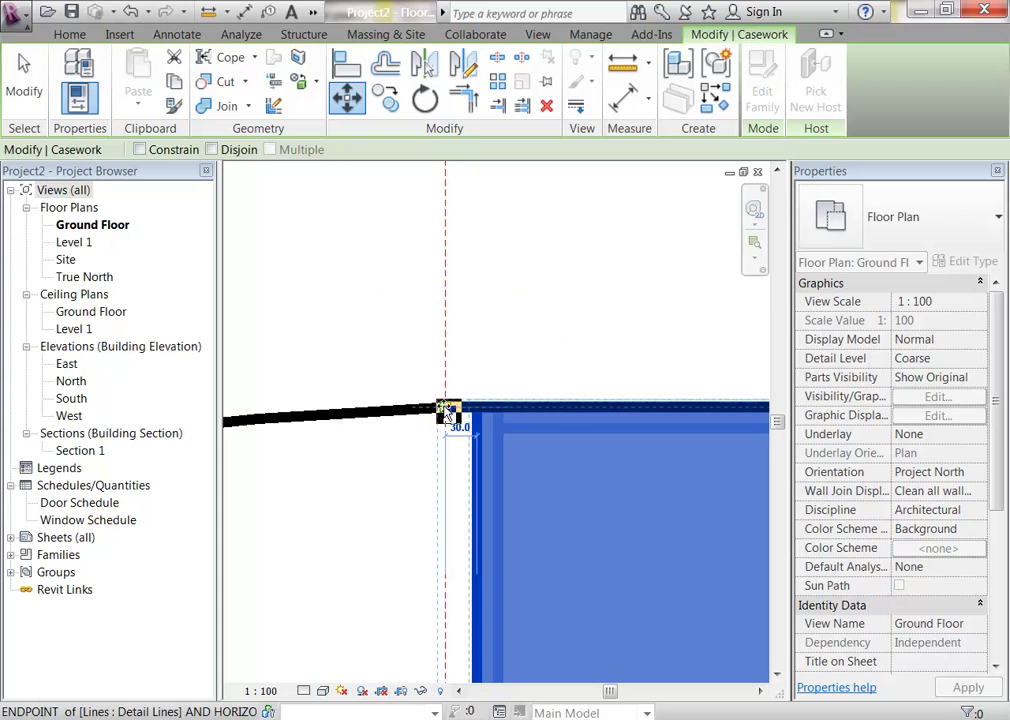
click(448, 409)
scroll(471, 390, down, 3)
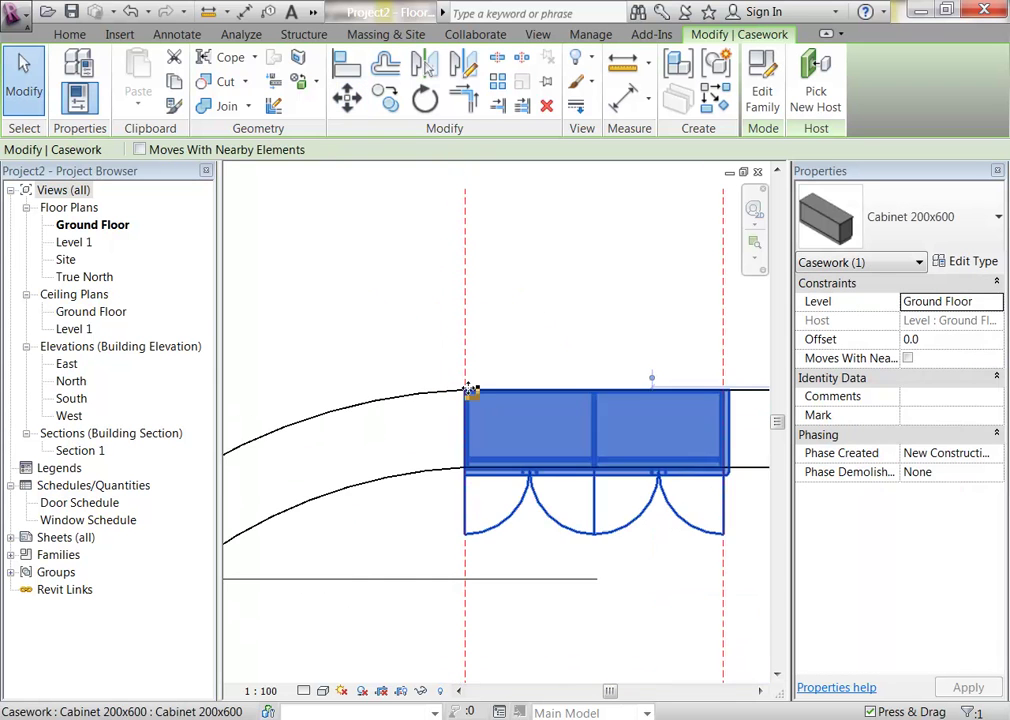
click(462, 552)
Step: Open the default 3D view of the project without saving, and display the cabinet shaded
scroll(463, 553, up, 2)
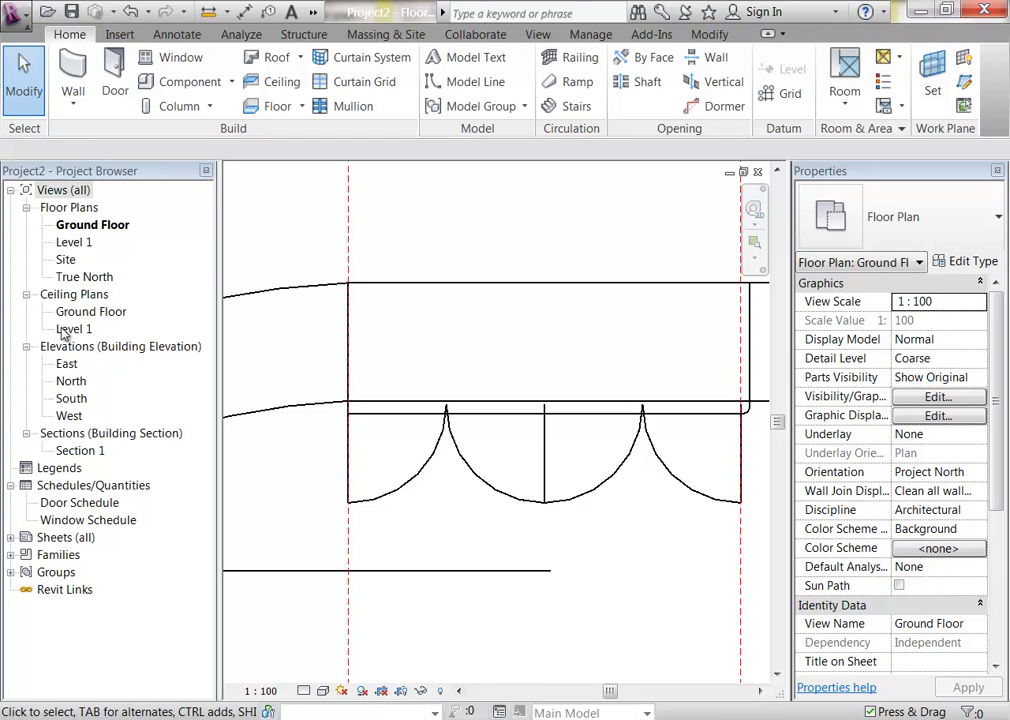
click(313, 12)
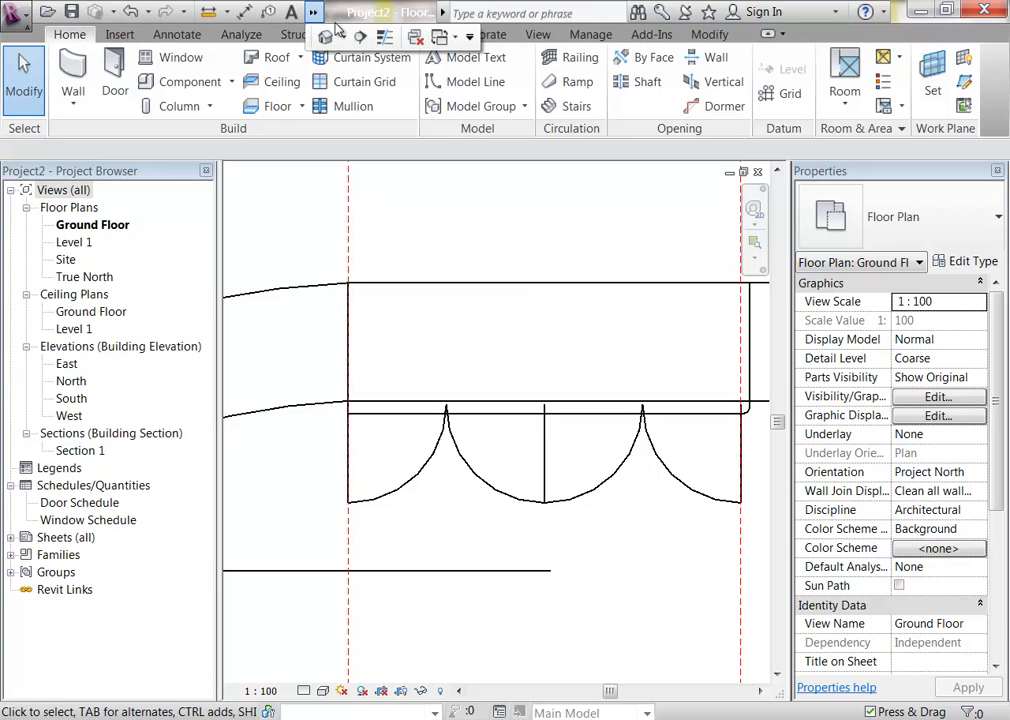
click(328, 40)
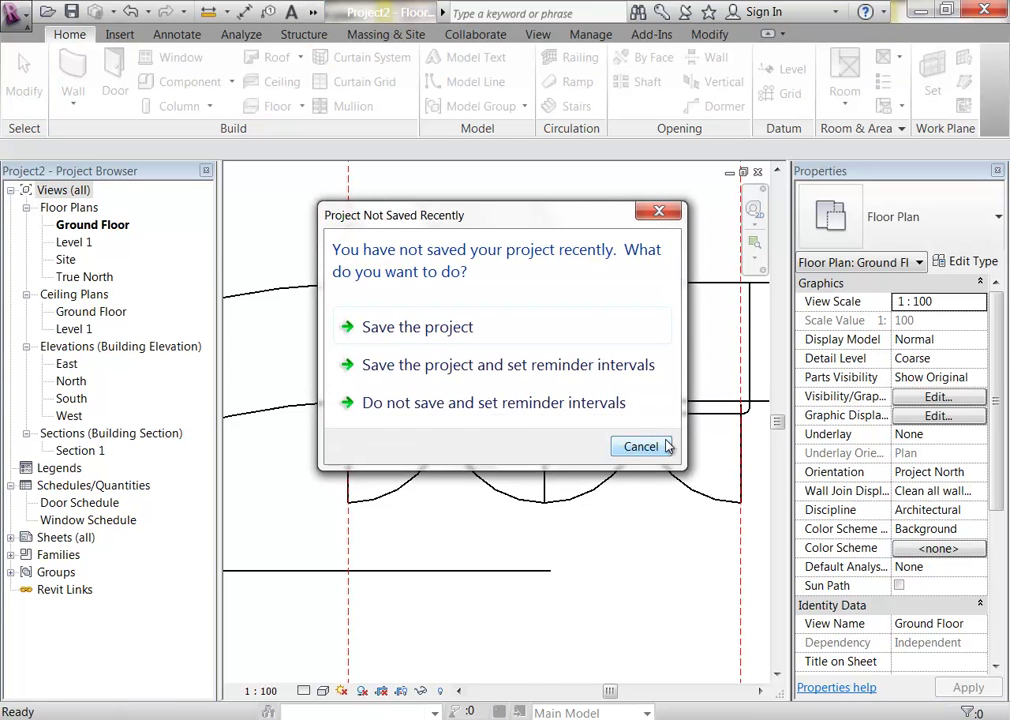
click(640, 510)
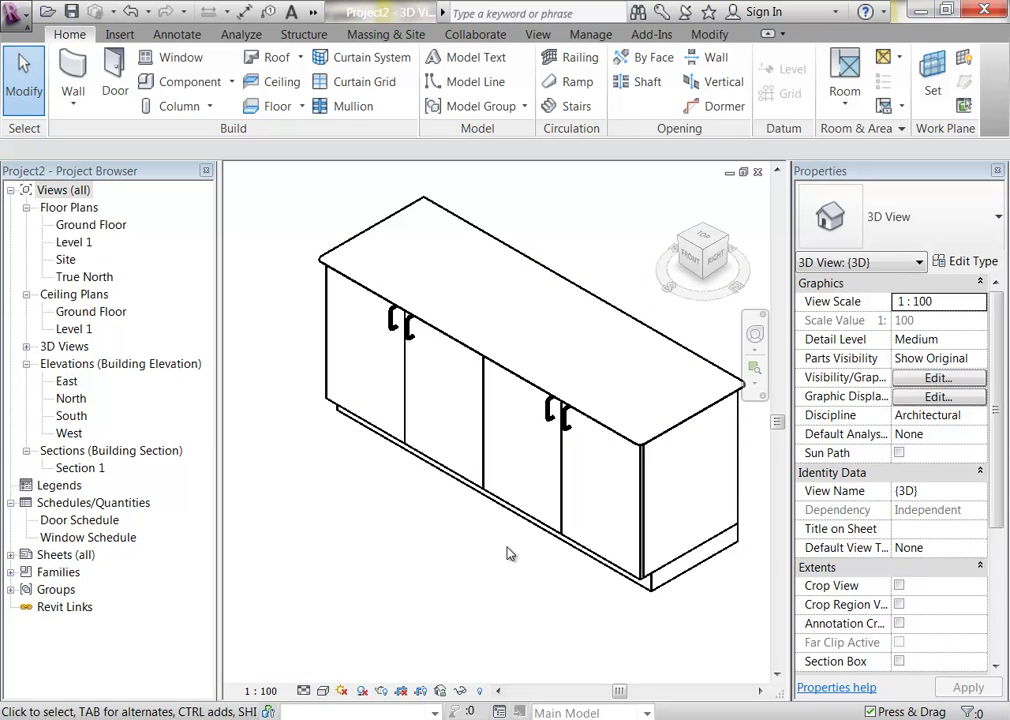
key(s)
key(d)
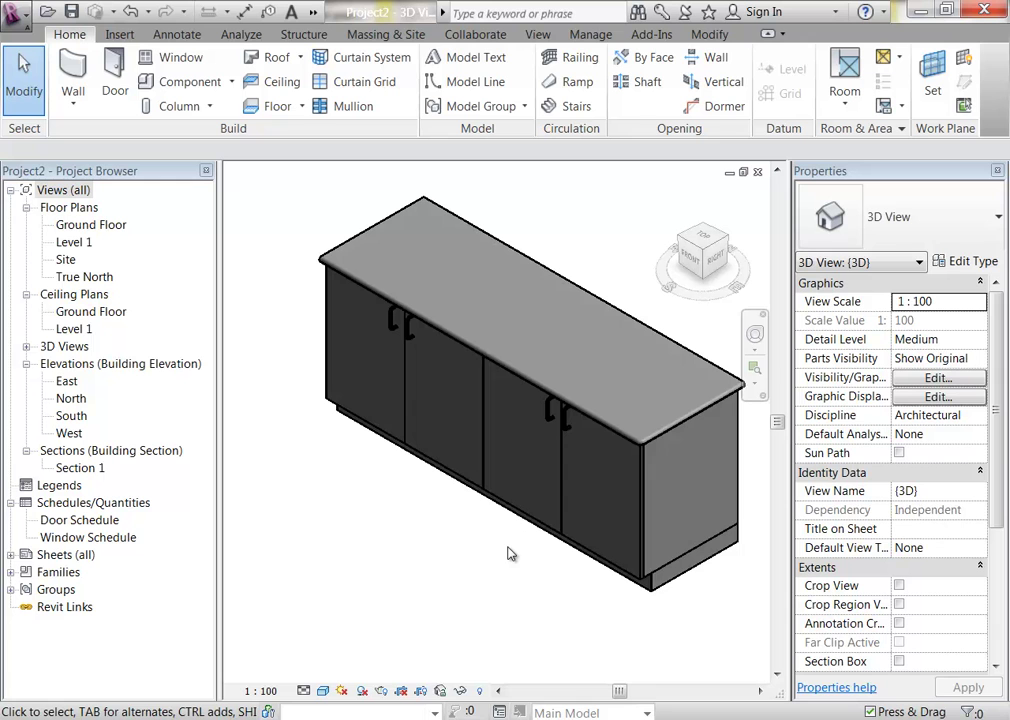
Step: Return to the Ground Floor plan and examine the placed cabinet between the reference planes
double_click(85, 224)
scroll(450, 380, down, 2)
mouse_move(450, 420)
middle_down()
mouse_move(420, 390)
mouse_move(440, 425)
middle_up()
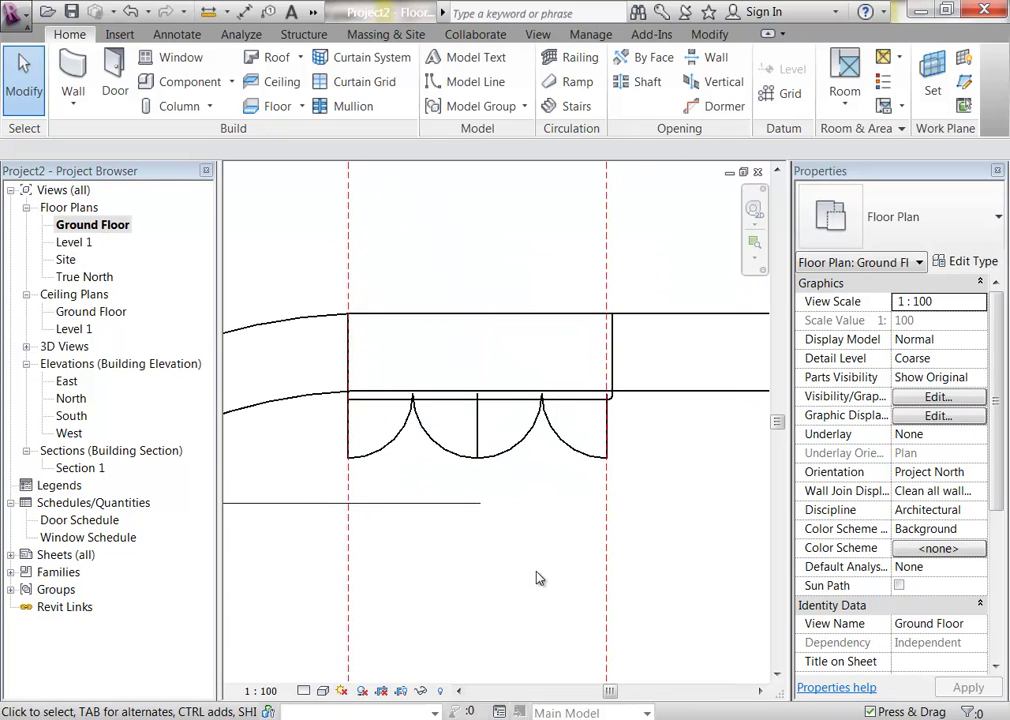
Step: Open the placed cabinet's family for editing and display its 3D view View 1
click(562, 435)
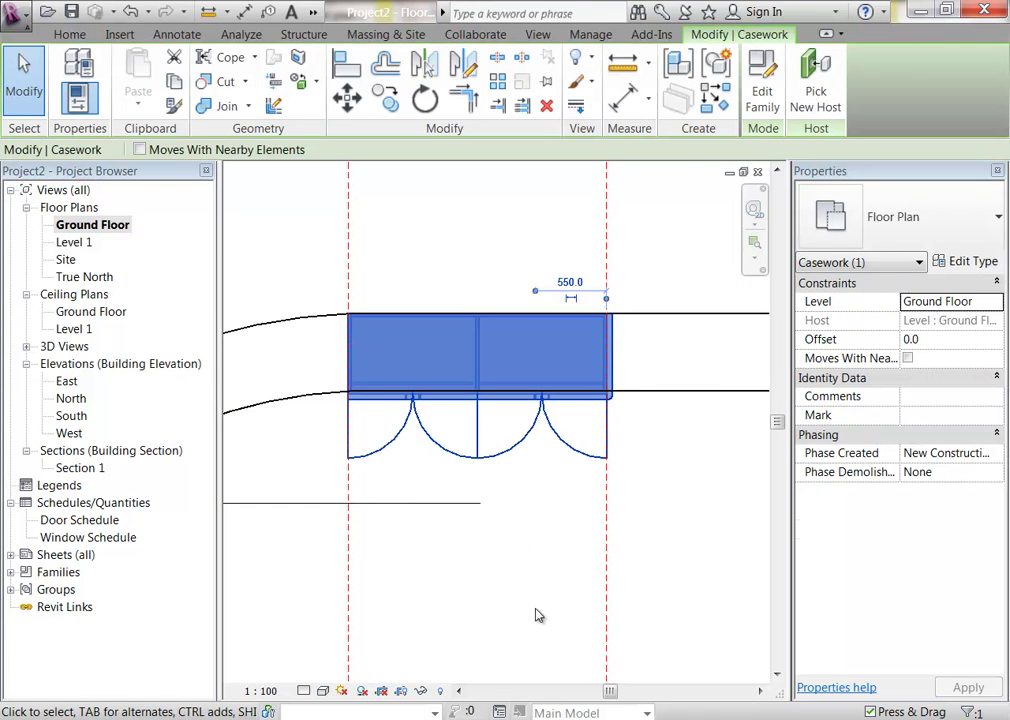
click(762, 90)
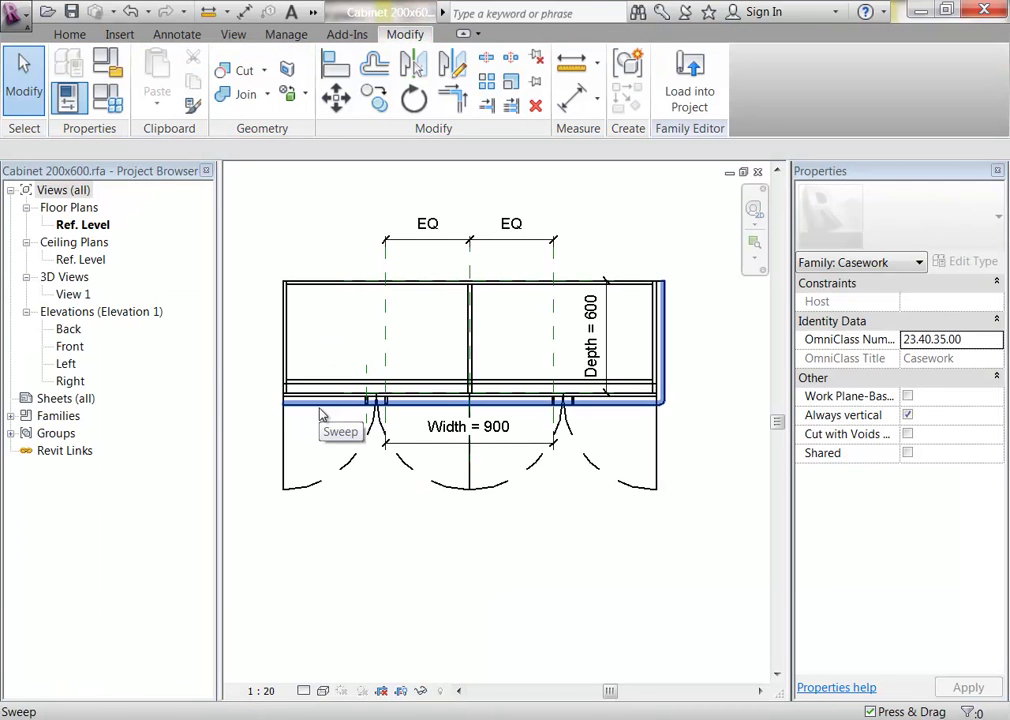
double_click(73, 296)
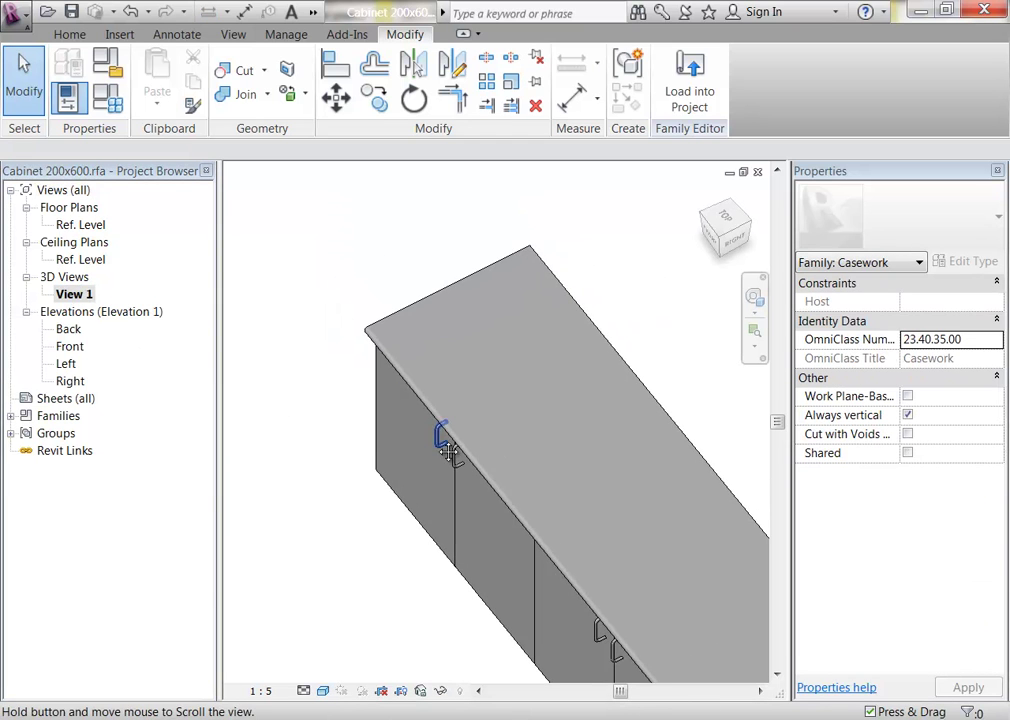
click(437, 294)
scroll(361, 284, up, 3)
scroll(364, 287, up, 2)
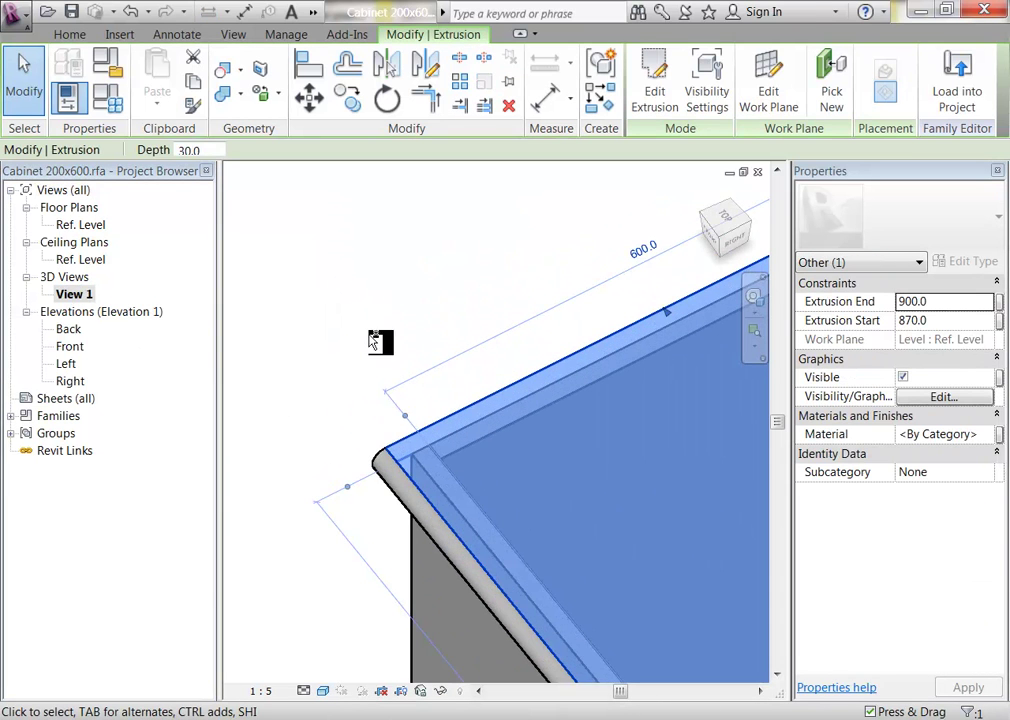
ctrl+click(381, 464)
scroll(318, 345, down, 3)
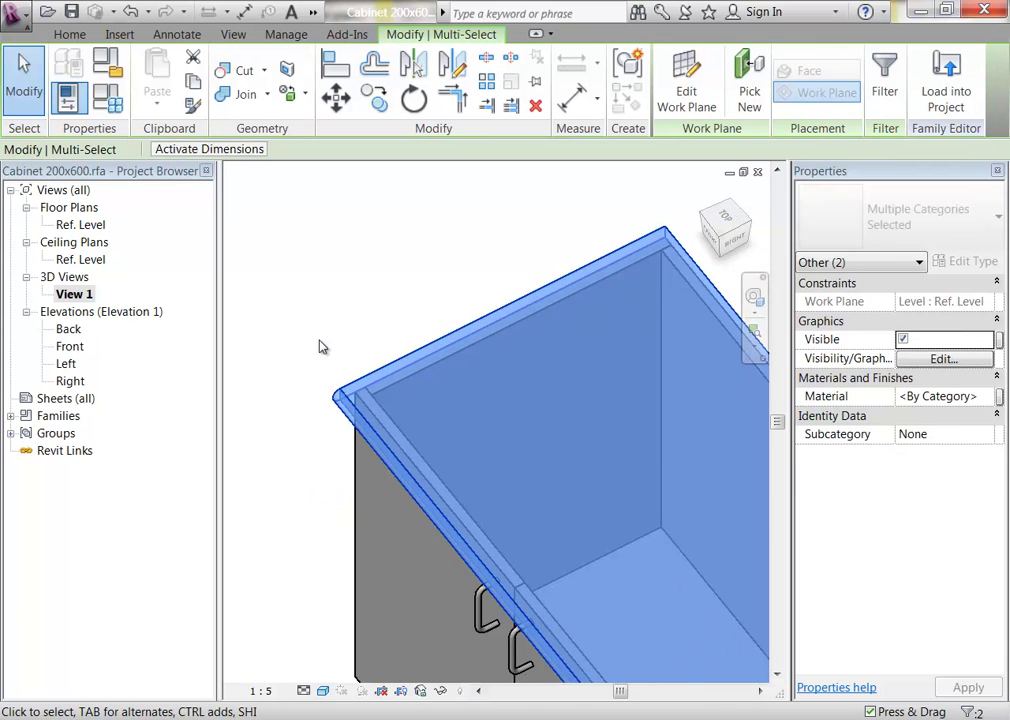
ctrl+click(313, 378)
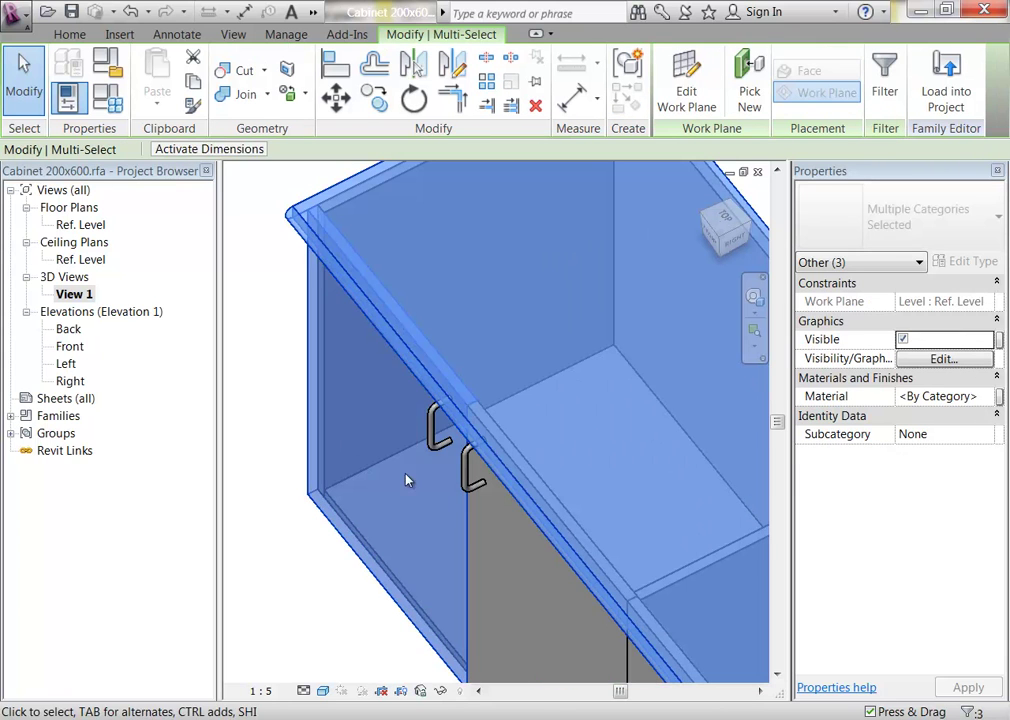
ctrl+click(441, 438)
scroll(421, 537, down, 4)
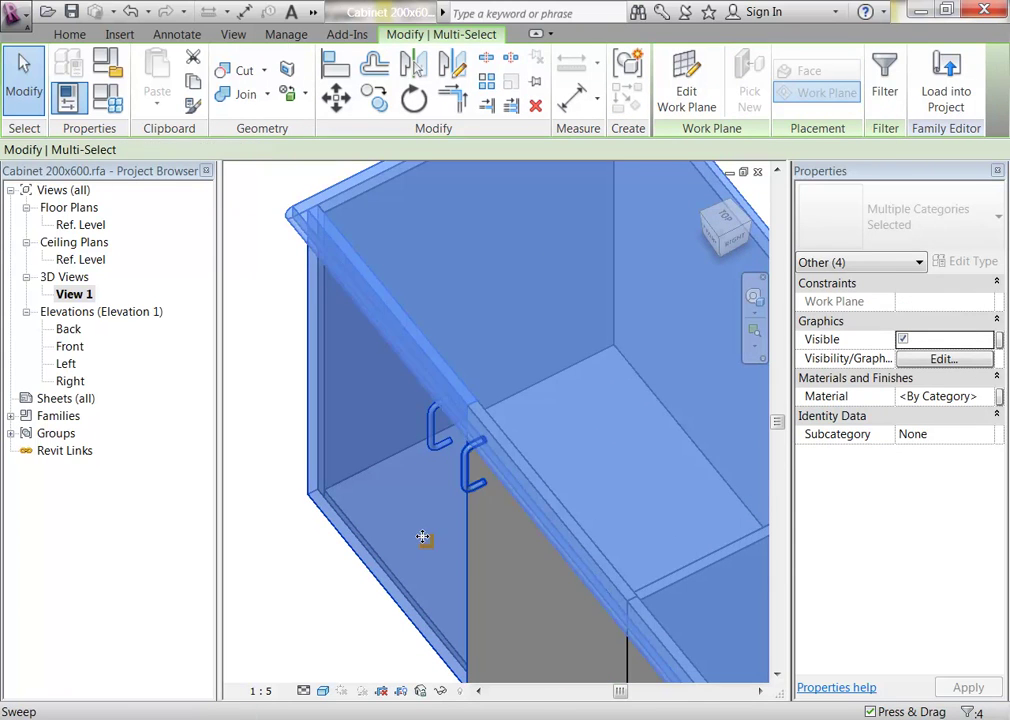
ctrl+click(376, 408)
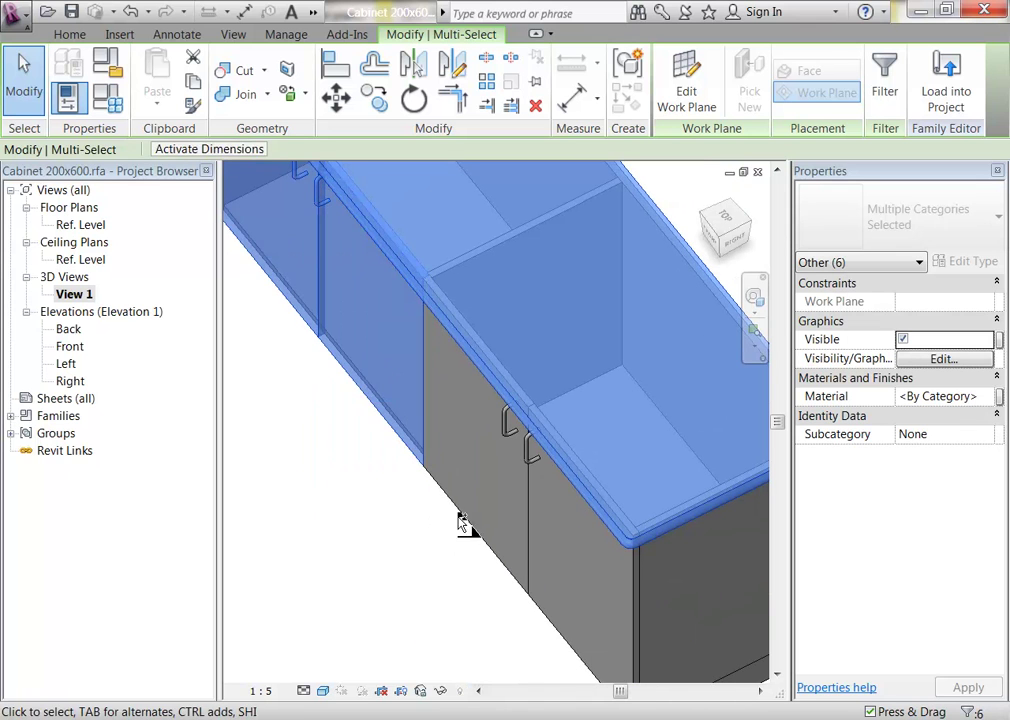
ctrl+click(471, 520)
ctrl+click(512, 437)
ctrl+click(533, 462)
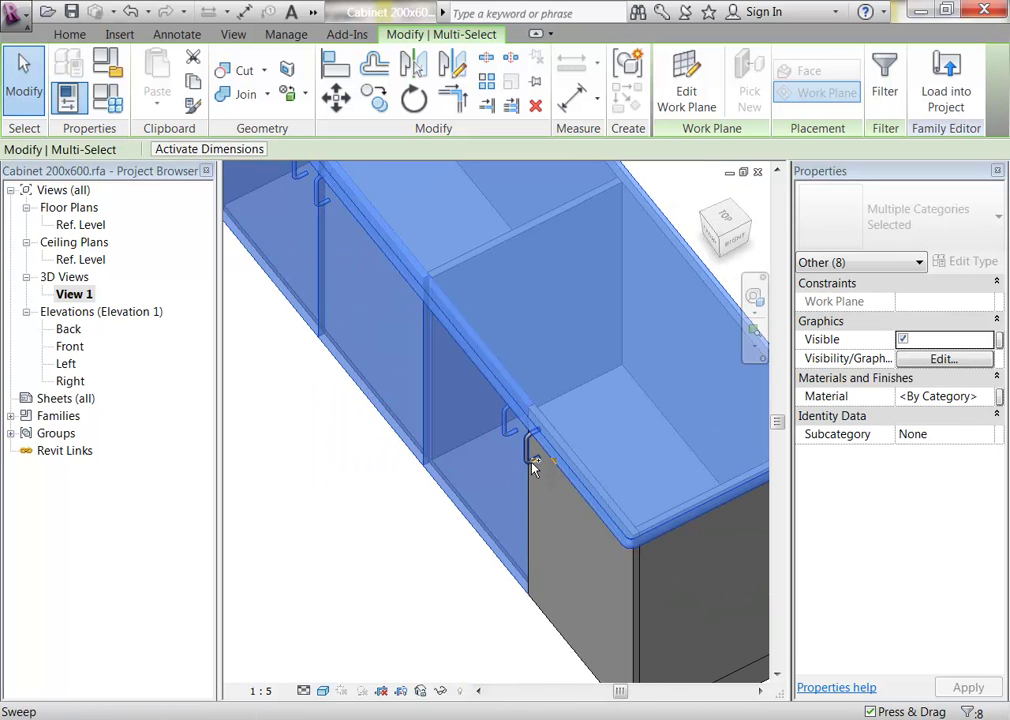
middle_drag(324, 418, 160, 275)
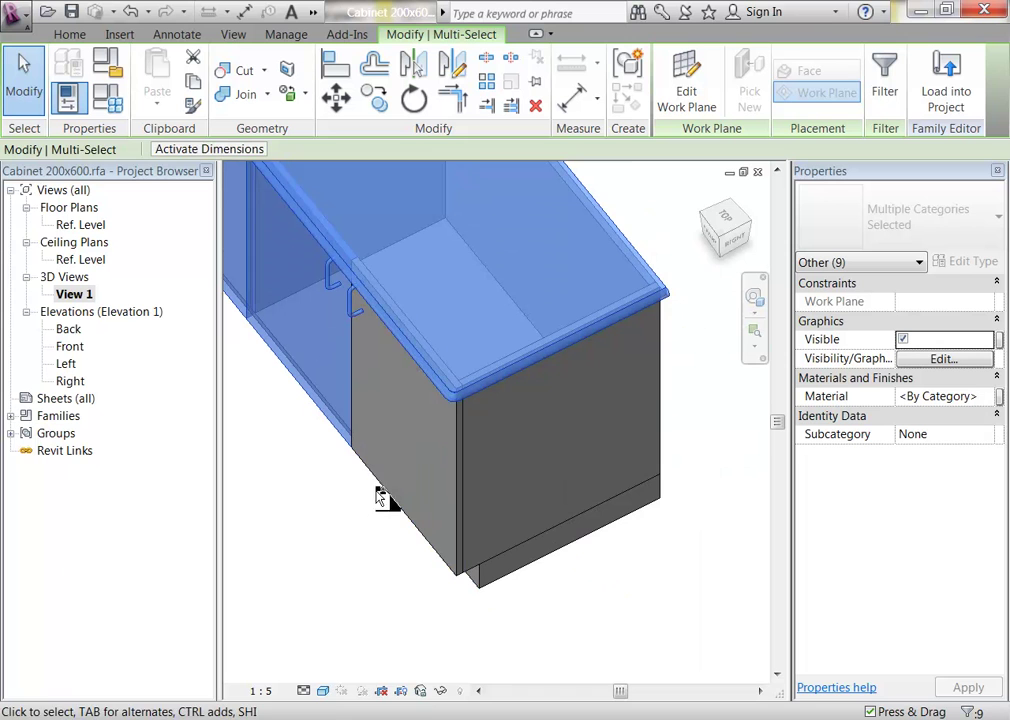
ctrl+click(388, 492)
scroll(511, 591, up, 3)
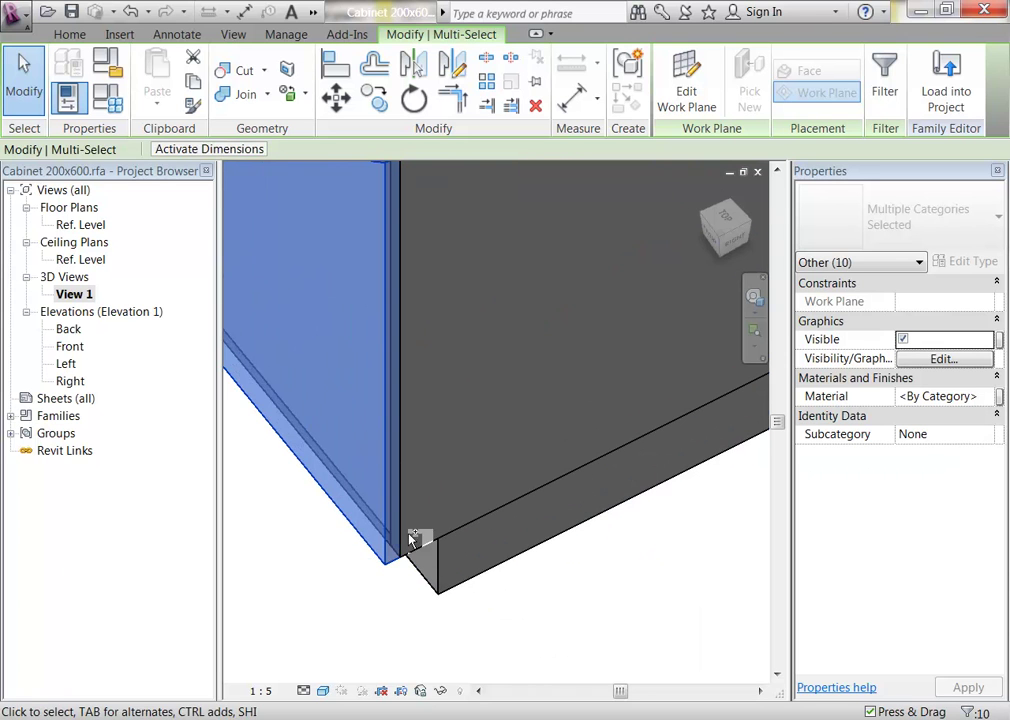
ctrl+click(433, 586)
ctrl+click(433, 586)
shift+middle_drag(433, 586, 620, 358)
scroll(654, 433, up, 1)
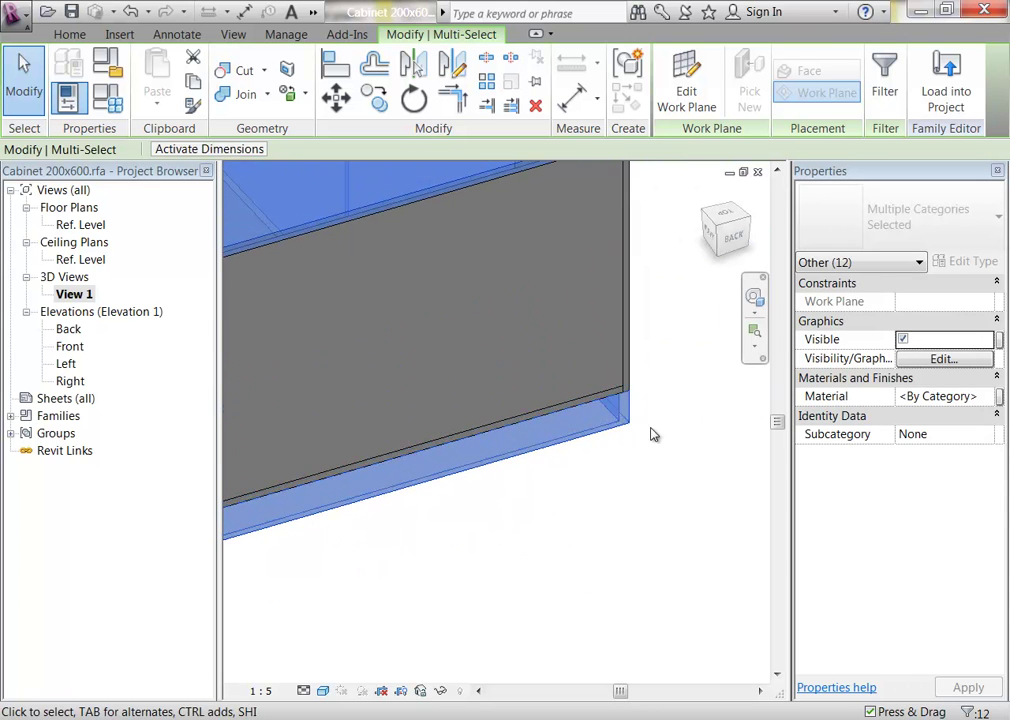
scroll(543, 363, up, 2)
scroll(500, 367, up, 1)
ctrl+click(493, 354)
ctrl+click(573, 298)
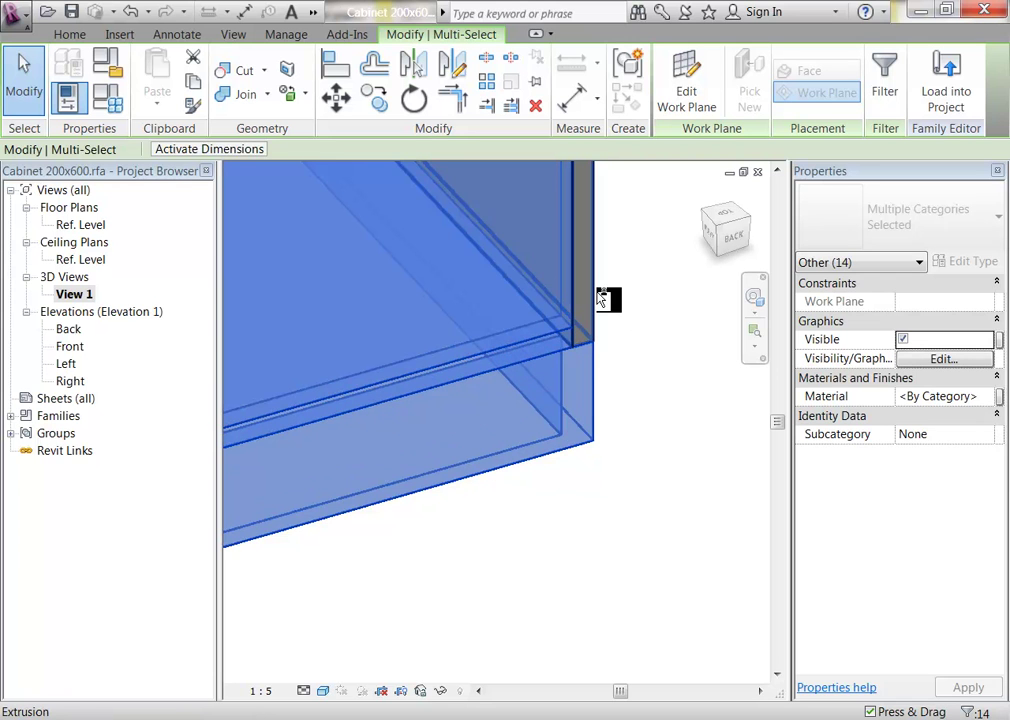
scroll(613, 338, down, 2)
ctrl+click(600, 361)
shift+middle_drag(600, 361, 408, 417)
scroll(512, 421, down, 2)
shift+middle_drag(512, 421, 576, 386)
scroll(435, 444, down, 2)
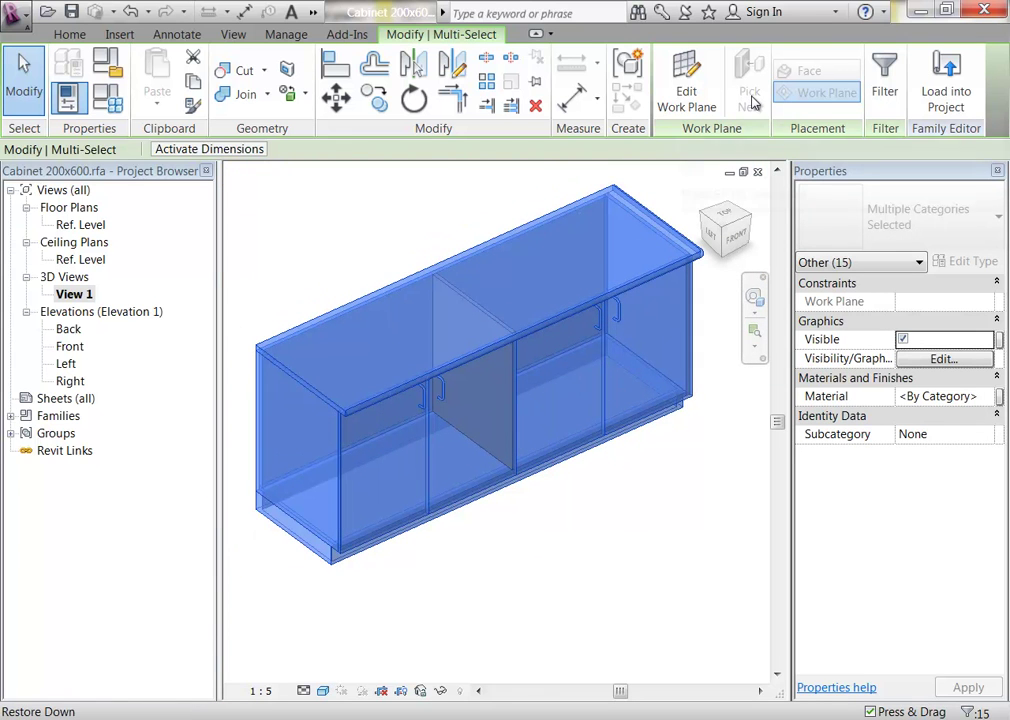
click(72, 34)
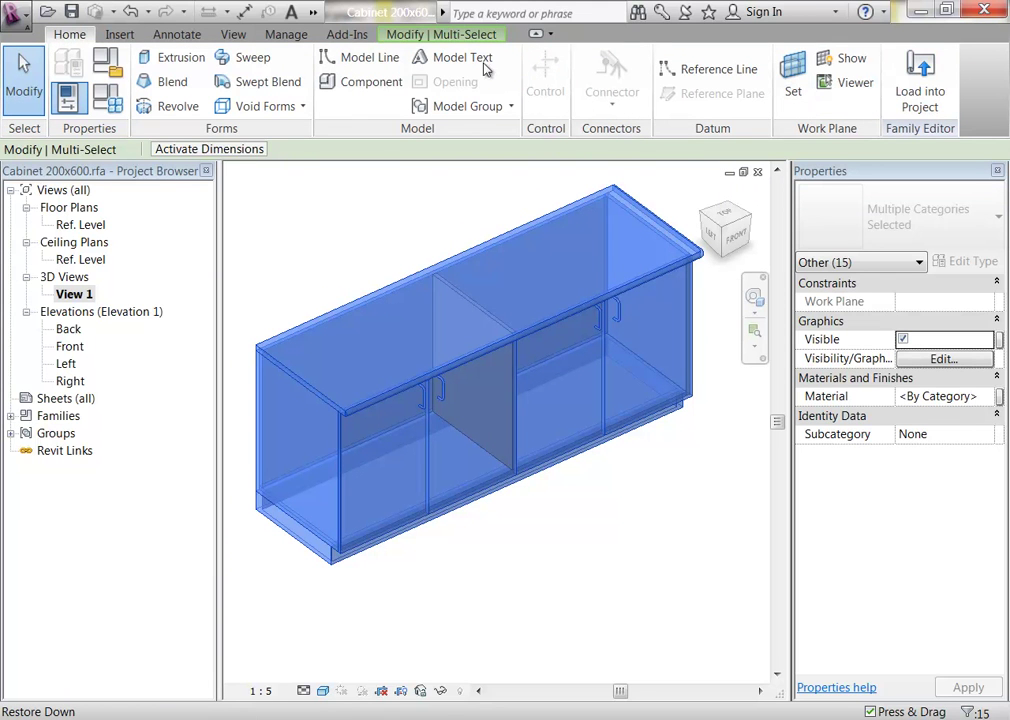
click(442, 34)
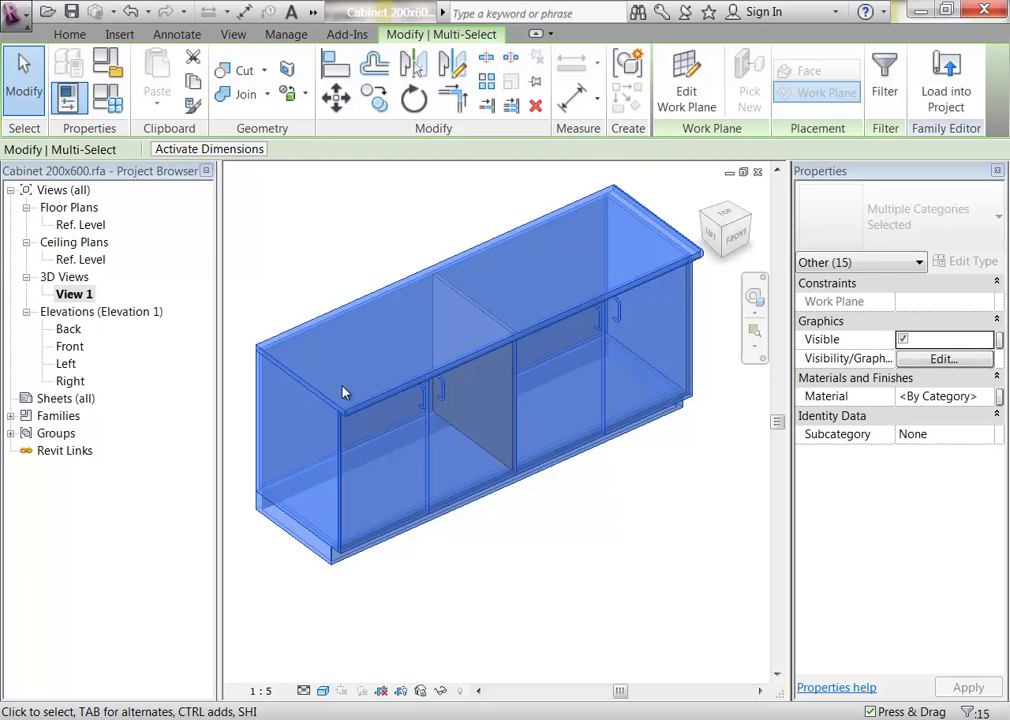
middle_drag(461, 330, 548, 309)
scroll(636, 325, up, 4)
scroll(518, 322, up, 4)
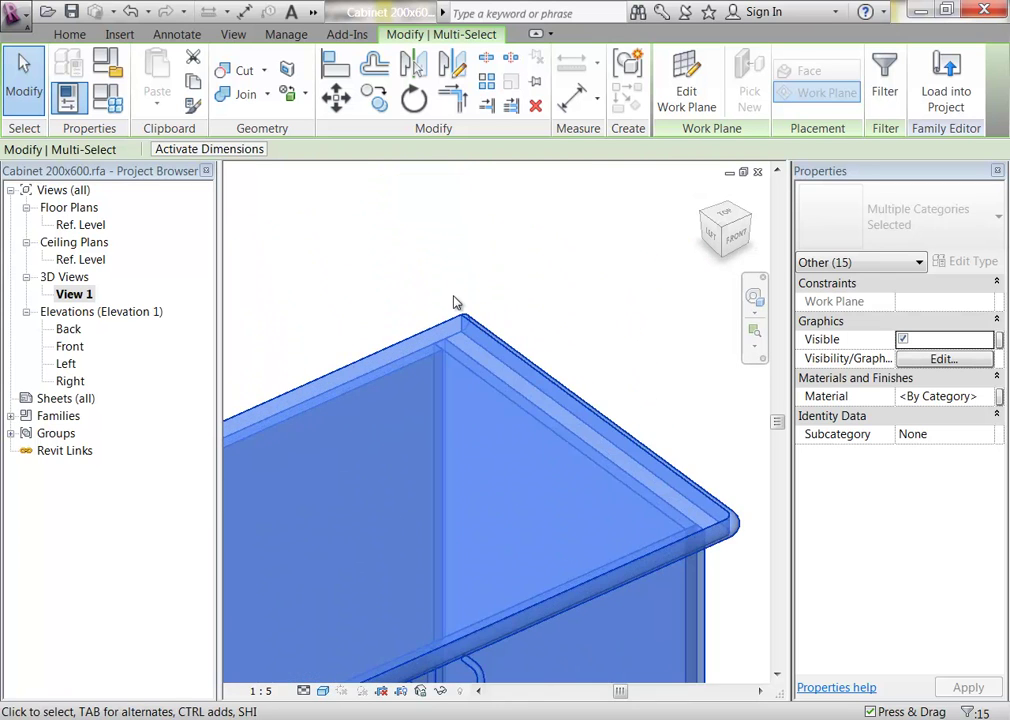
scroll(448, 296, up, 2)
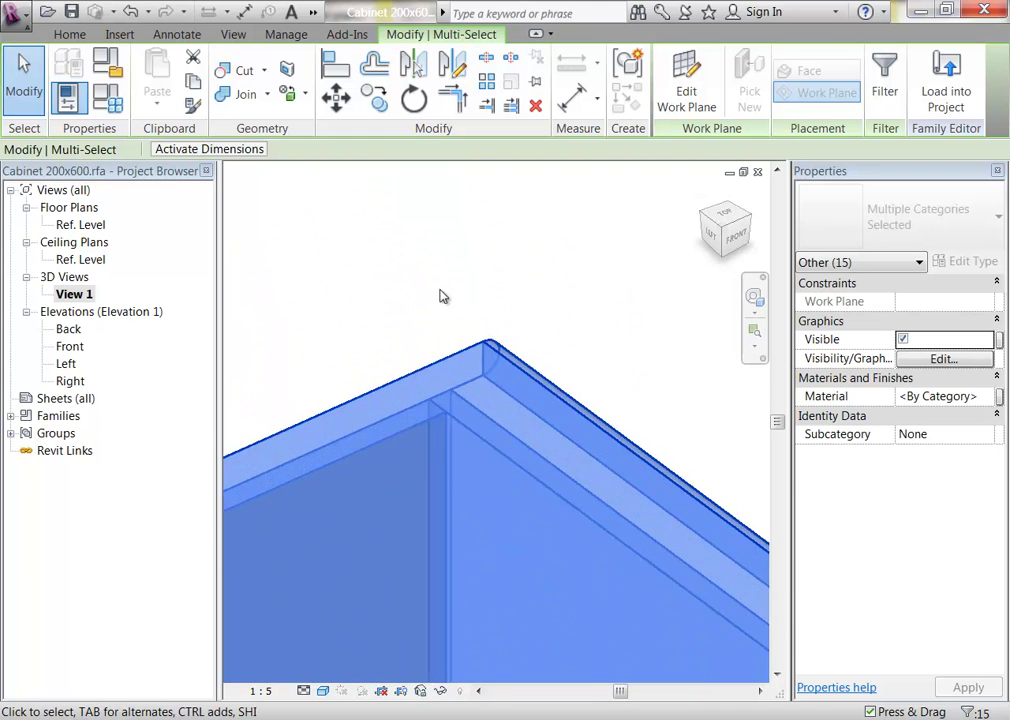
shift+click(506, 358)
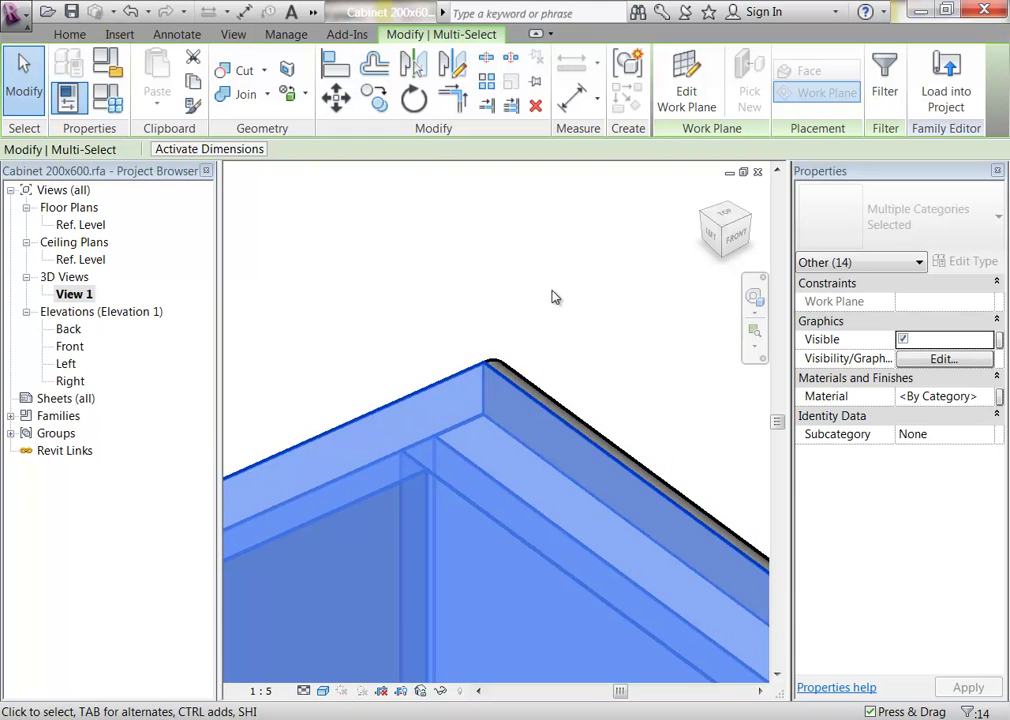
scroll(553, 295, down, 3)
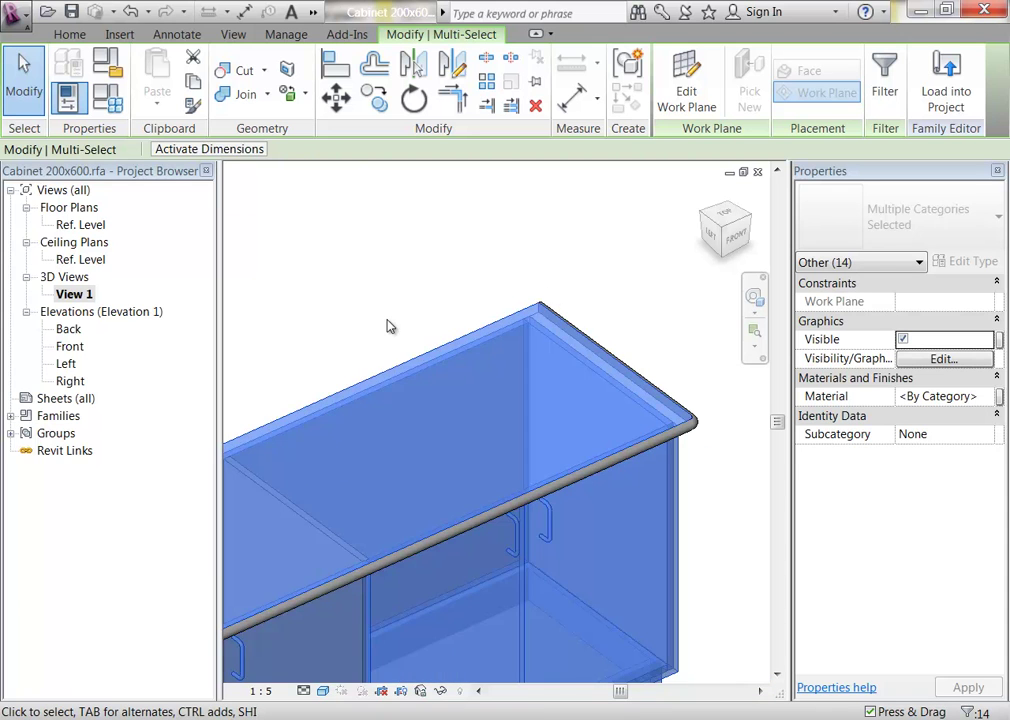
click(388, 326)
Step: Turn off the Plan/RCP display for the cabinet's plinth, worktop, four doors, both side panels, bottom and back, leaving out the edge and handle sweeps
scroll(390, 327, down, 4)
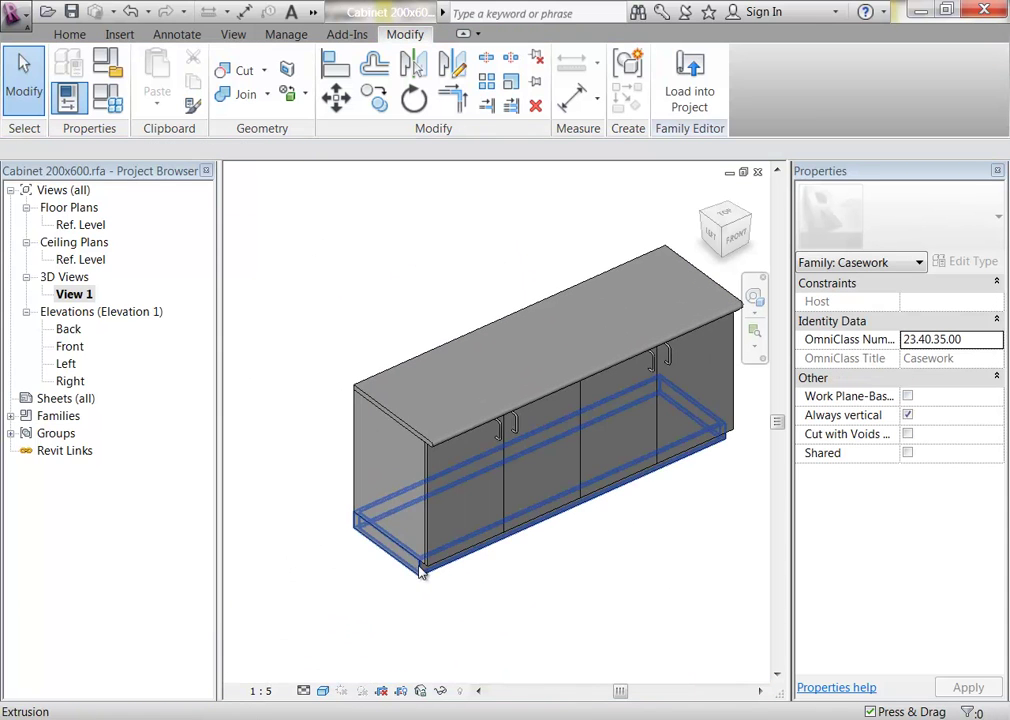
click(422, 581)
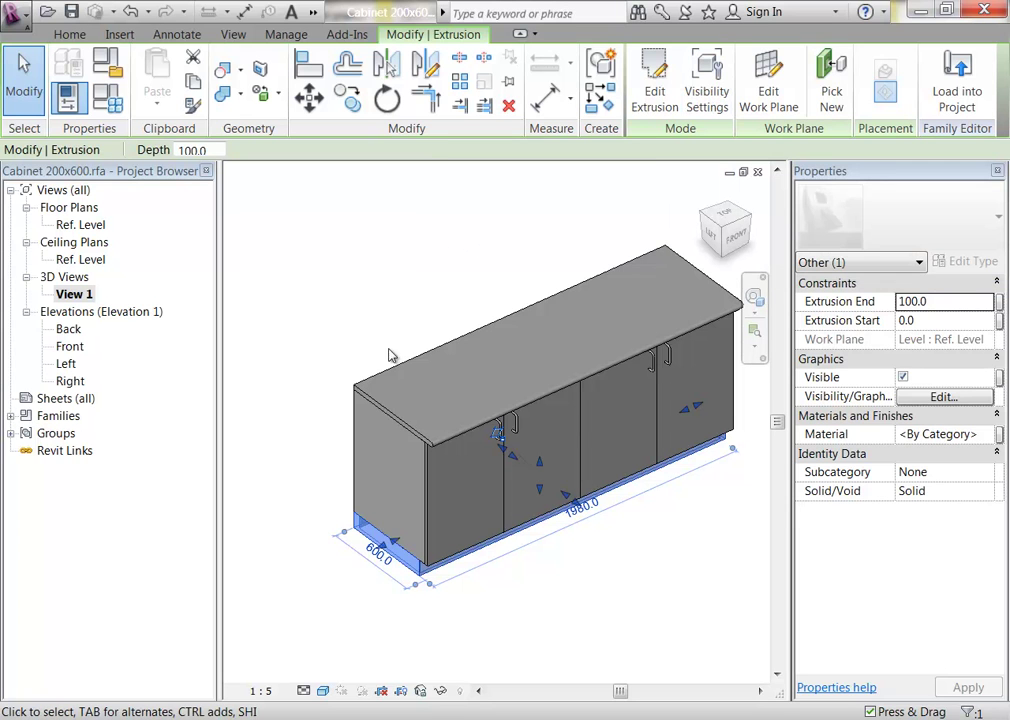
ctrl+click(355, 440)
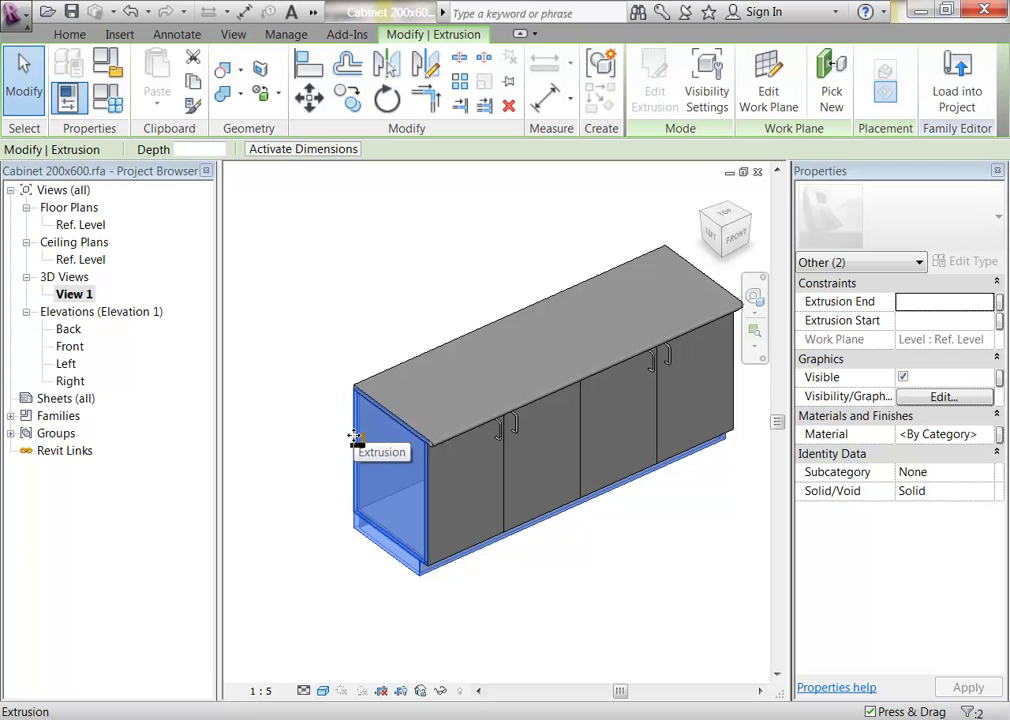
ctrl+click(385, 374)
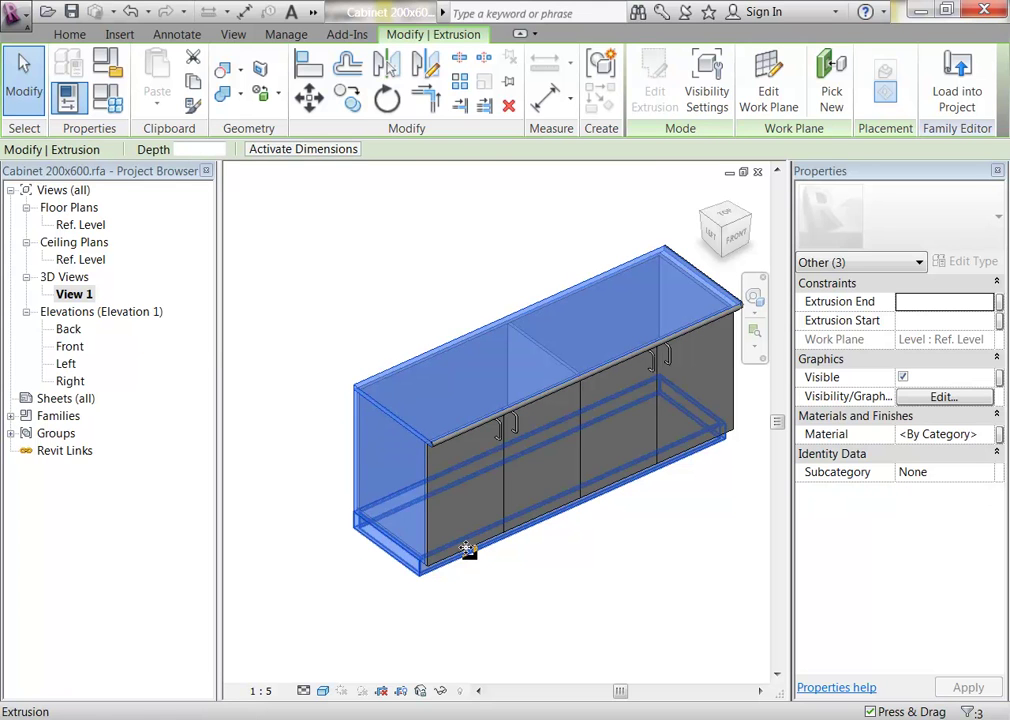
ctrl+click(546, 517)
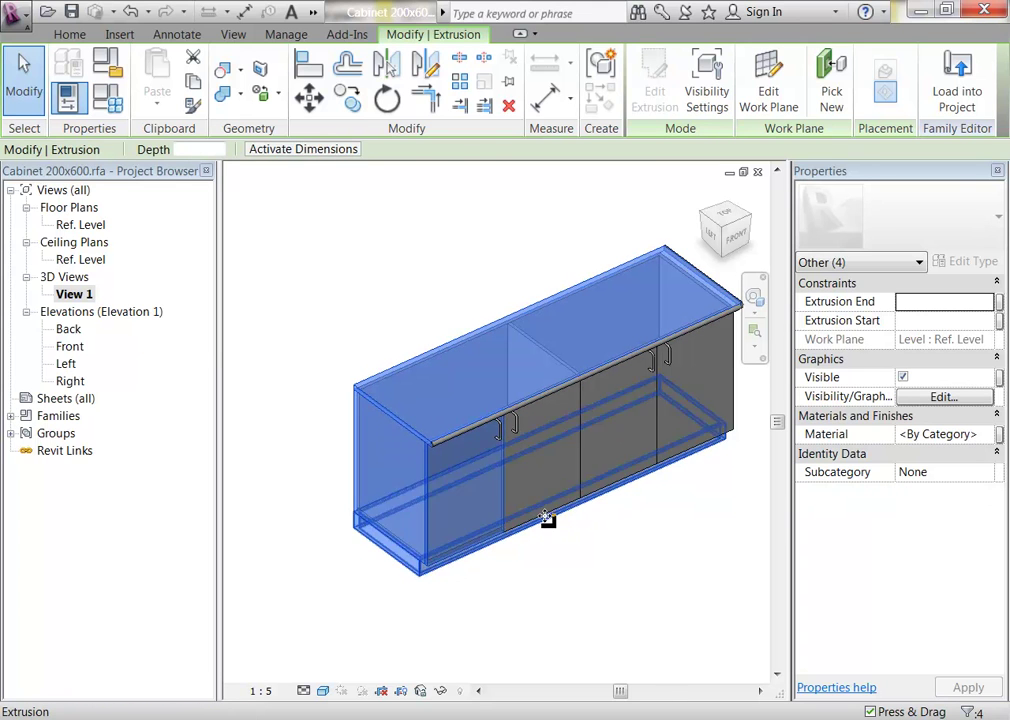
ctrl+click(572, 500)
ctrl+click(624, 484)
ctrl+click(690, 455)
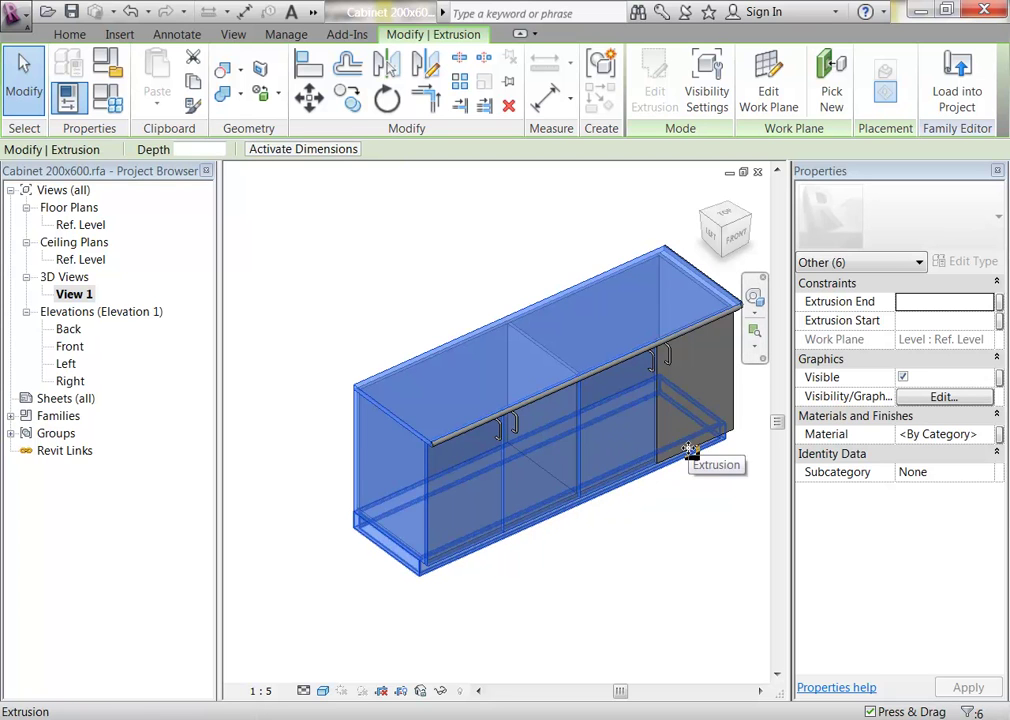
ctrl+click(722, 449)
shift+middle_drag(763, 538, 476, 543)
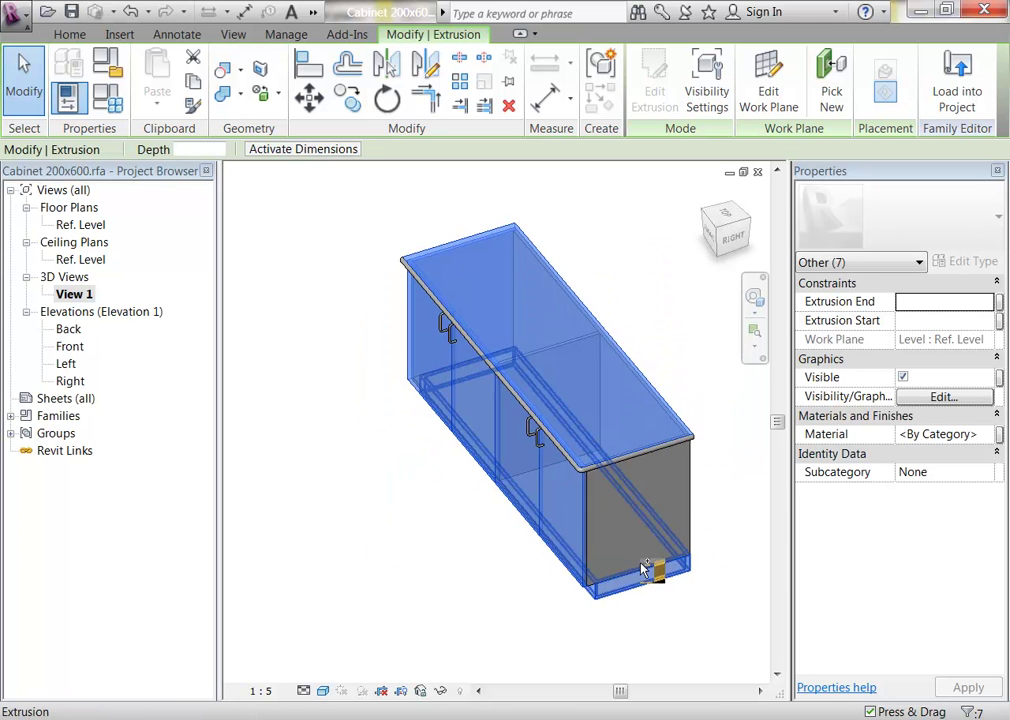
shift+middle_drag(681, 535, 420, 510)
scroll(563, 472, up, 3)
scroll(530, 450, up, 4)
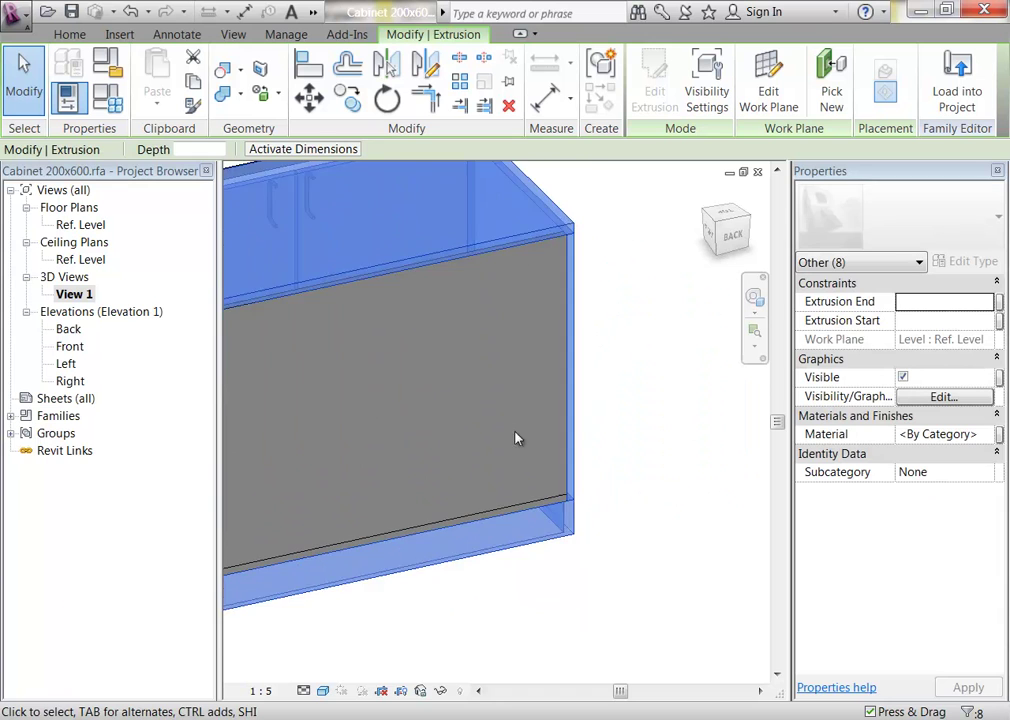
shift+middle_drag(543, 591, 601, 449)
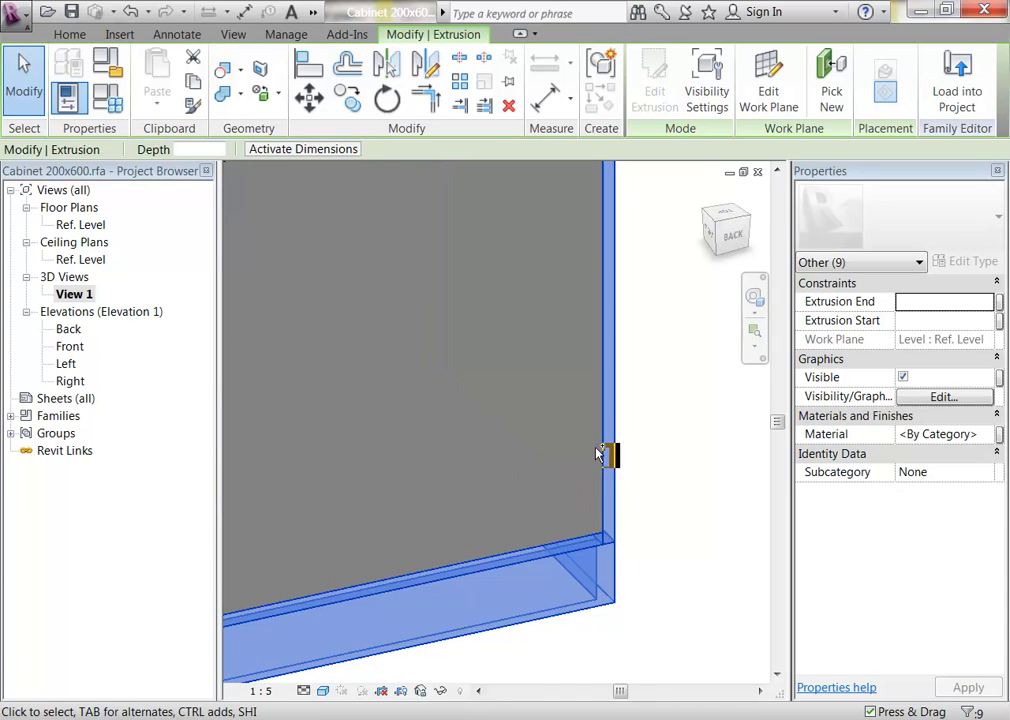
scroll(600, 453, down, 4)
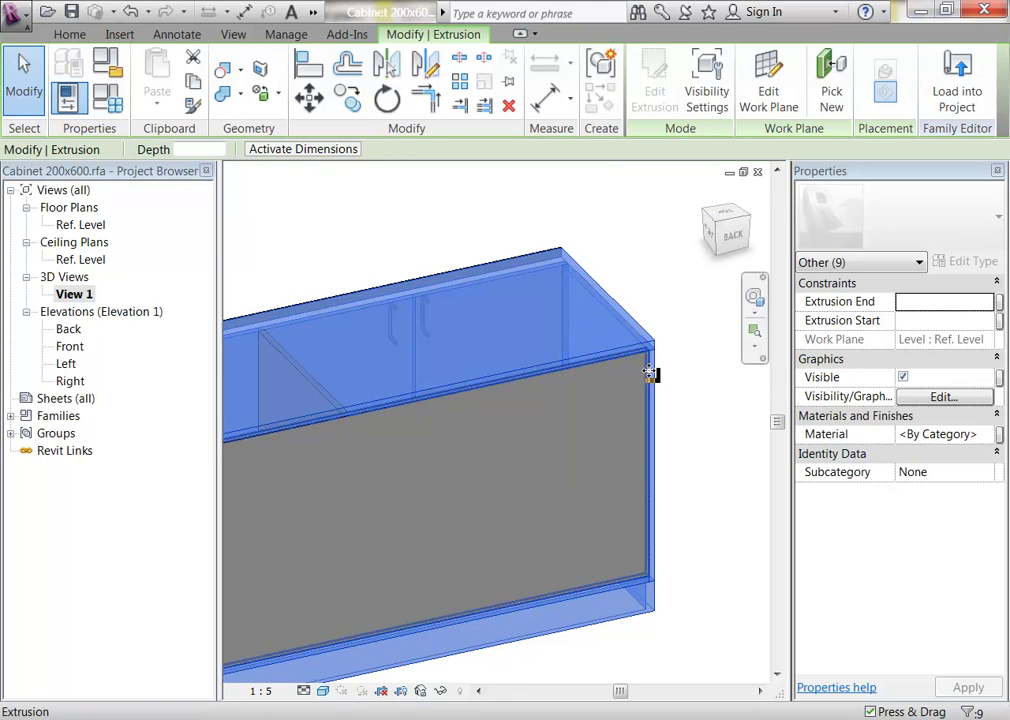
scroll(650, 373, down, 5)
middle_drag(412, 442, 600, 464)
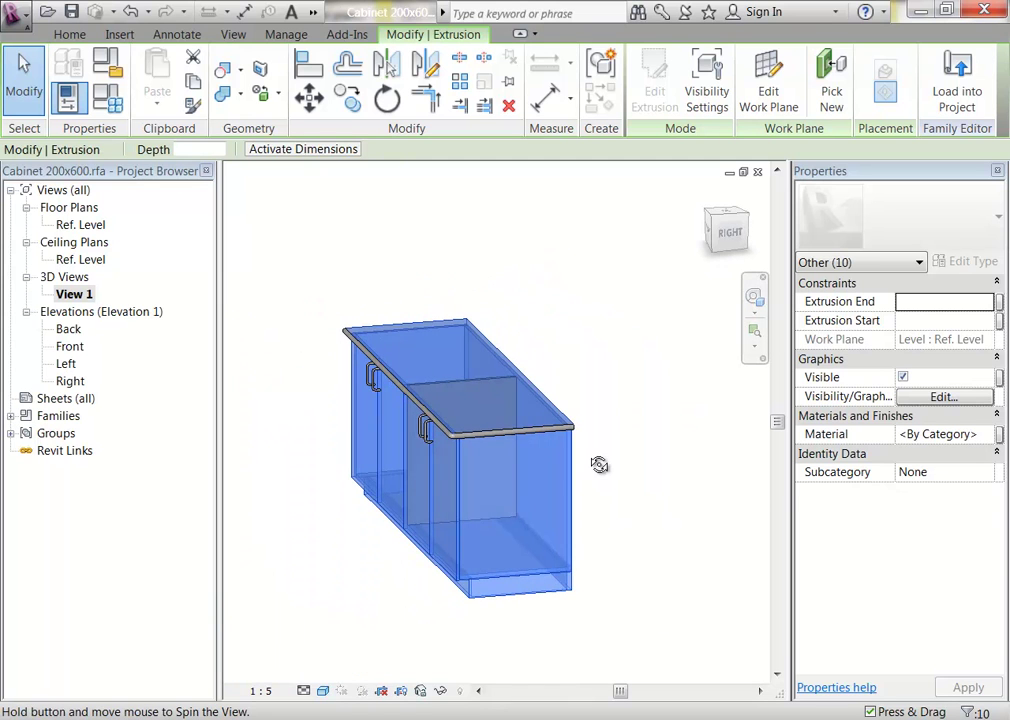
click(708, 90)
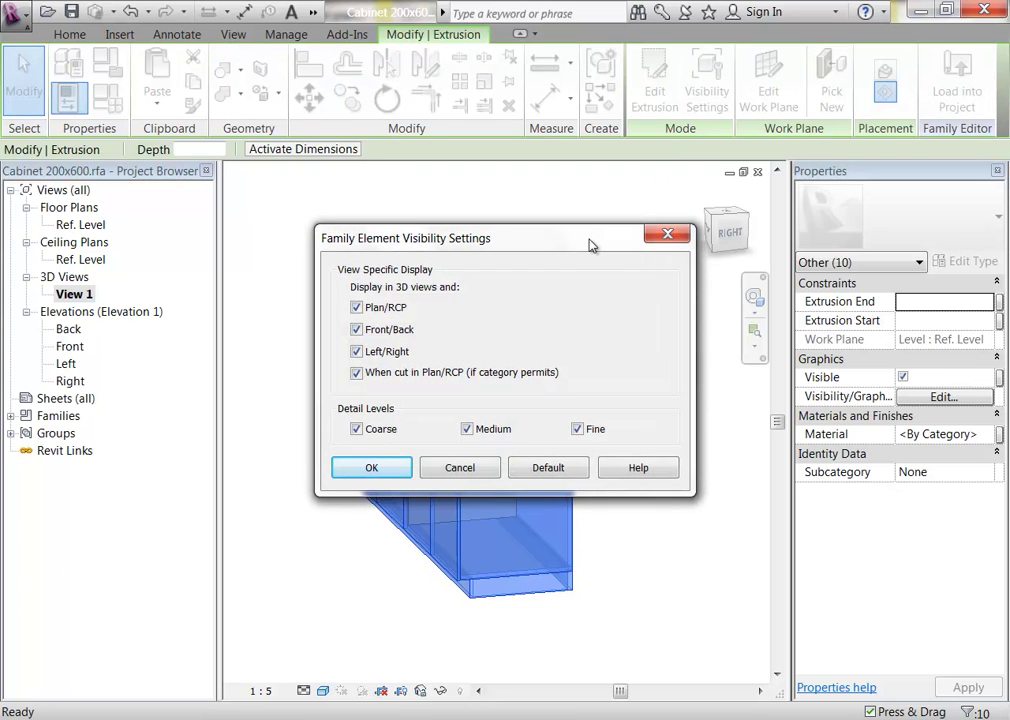
click(362, 309)
click(376, 470)
click(276, 281)
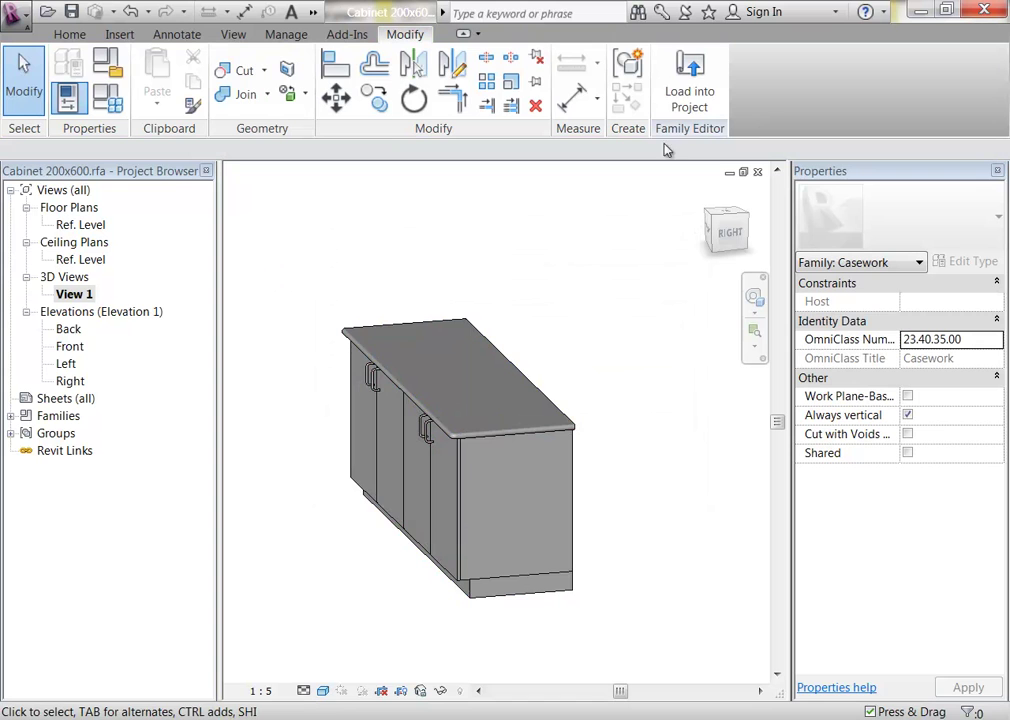
Step: Load the edited cabinet family into Project2 only, overwriting the existing version, and examine the cabinet in the Ground Floor plan
click(689, 92)
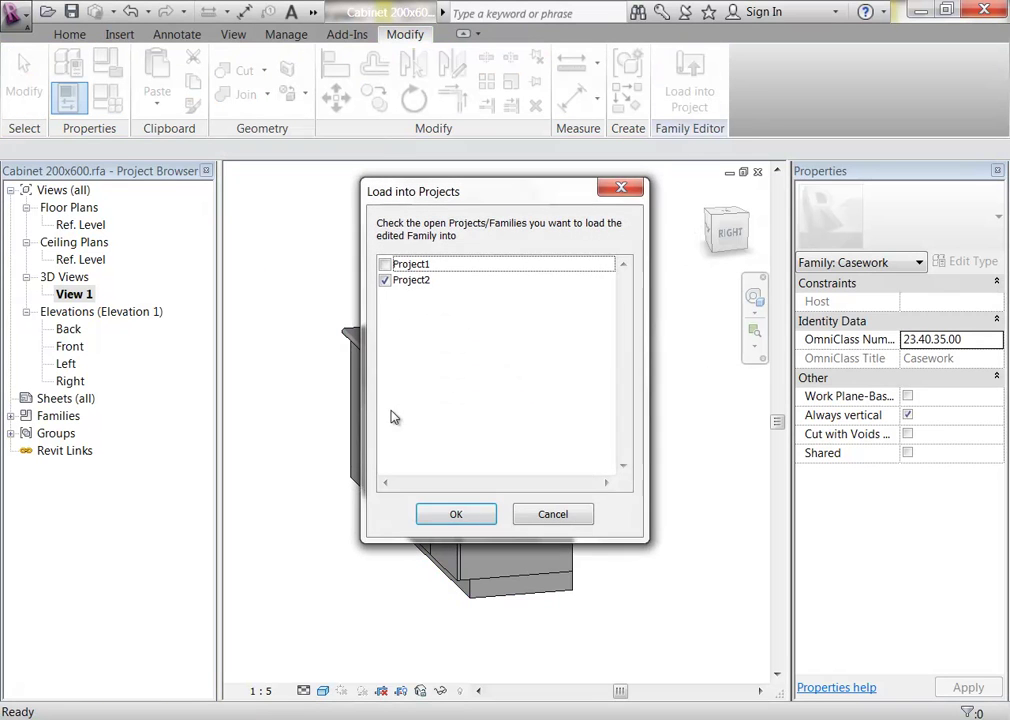
click(464, 517)
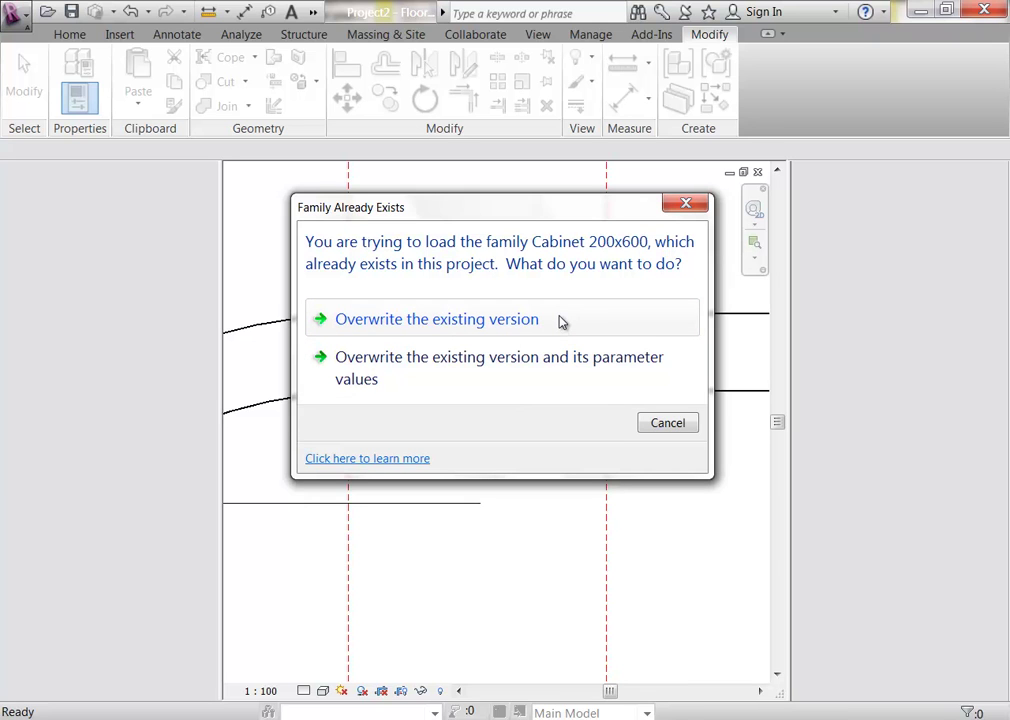
click(392, 320)
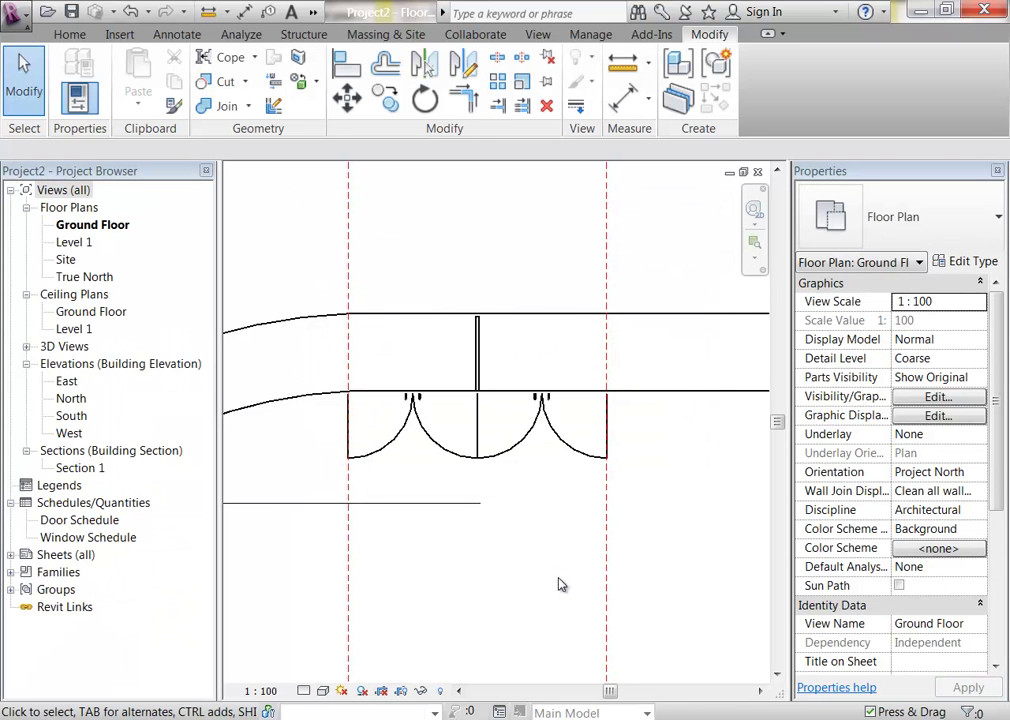
scroll(477, 322, up, 3)
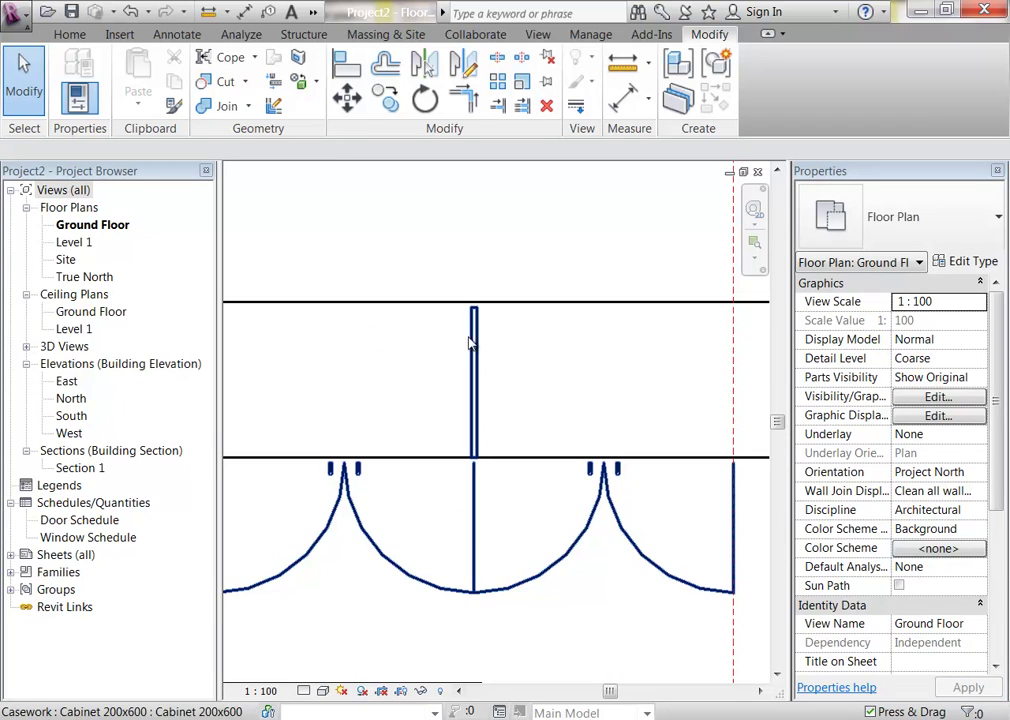
scroll(465, 346, down, 2)
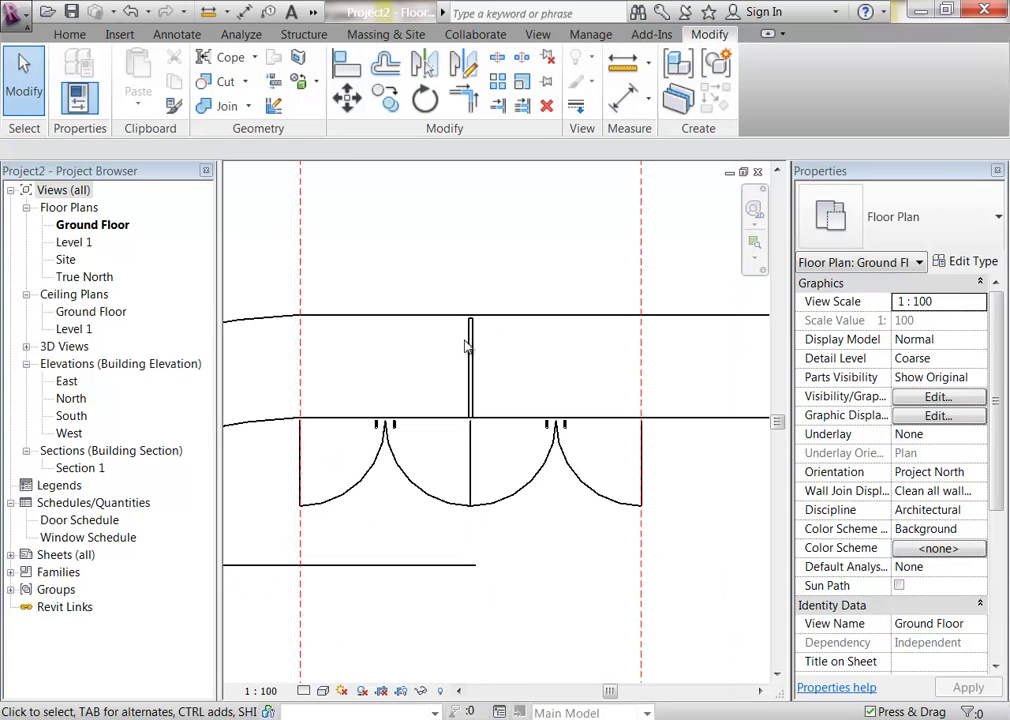
Step: Check the reloaded cabinet in the project's default 3D view and return to the cabinet family's View 1
click(313, 12)
click(326, 37)
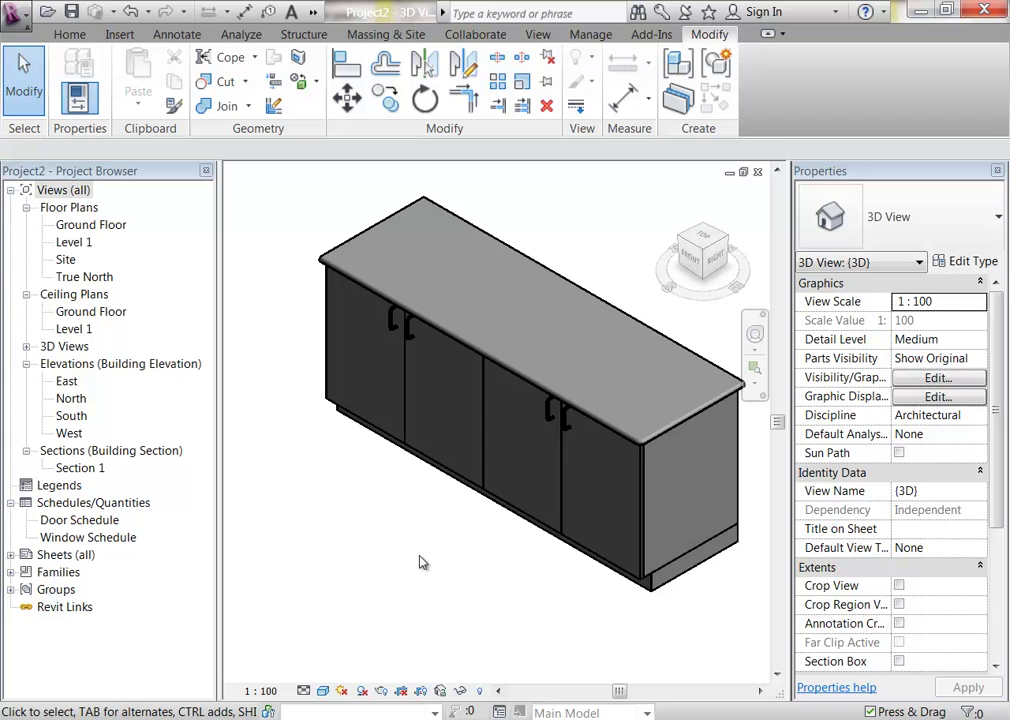
key(ctrl+Tab)
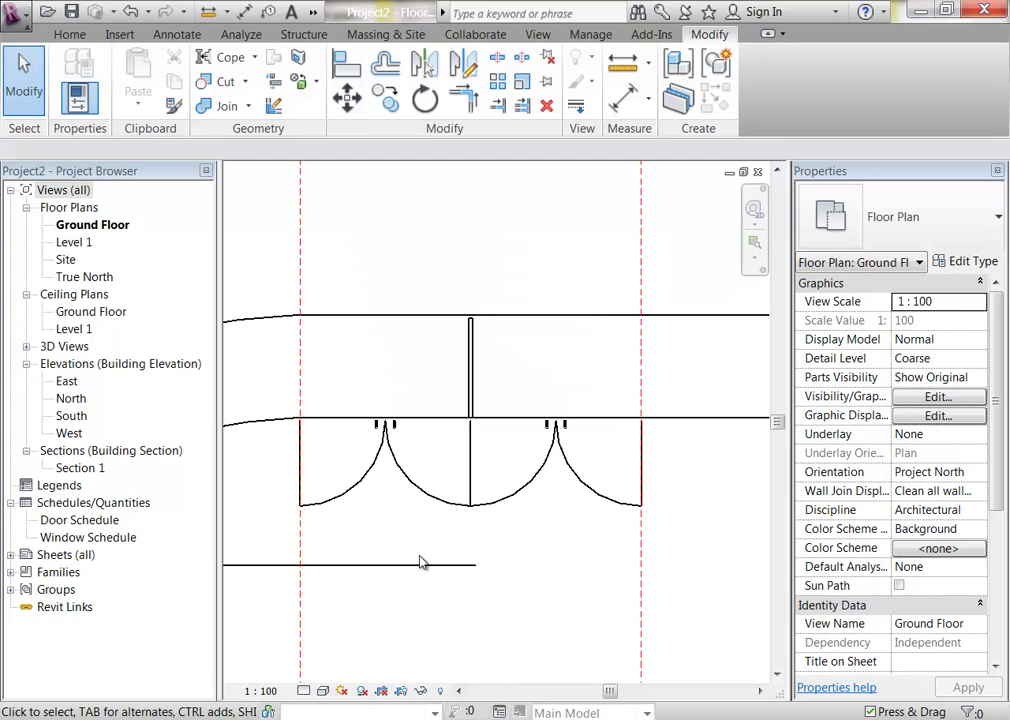
key(ctrl+Tab)
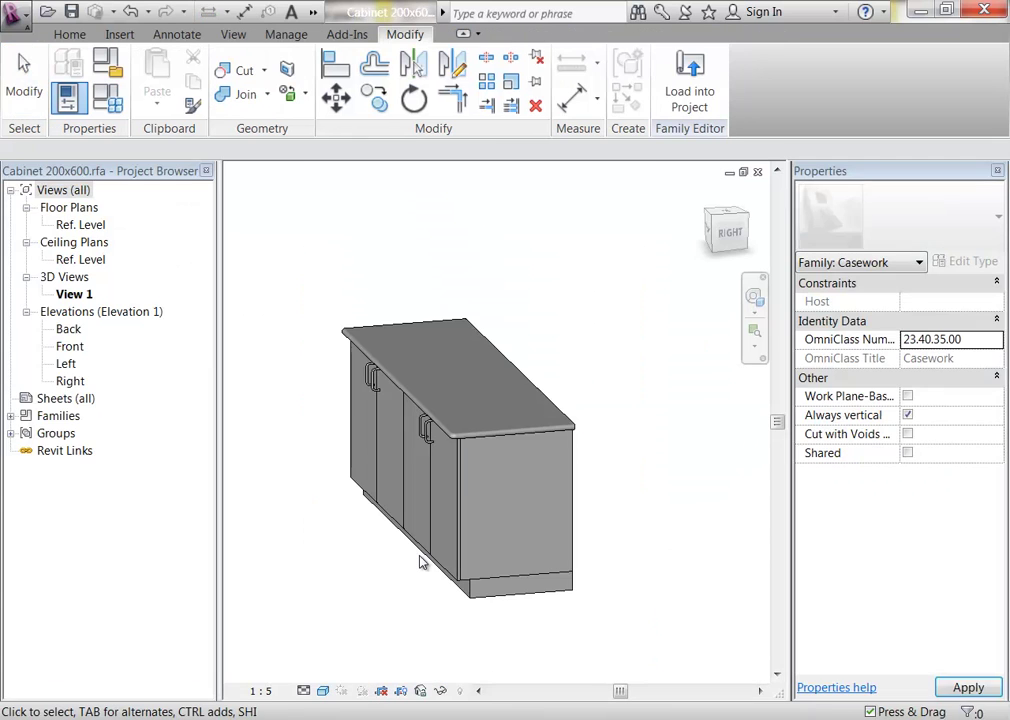
Step: Turn off the Plan/RCP display for the four door handle sweeps and the worktop edge sweep
shift+middle_drag(432, 556, 473, 575)
scroll(289, 352, up, 5)
shift+middle_drag(343, 416, 400, 465)
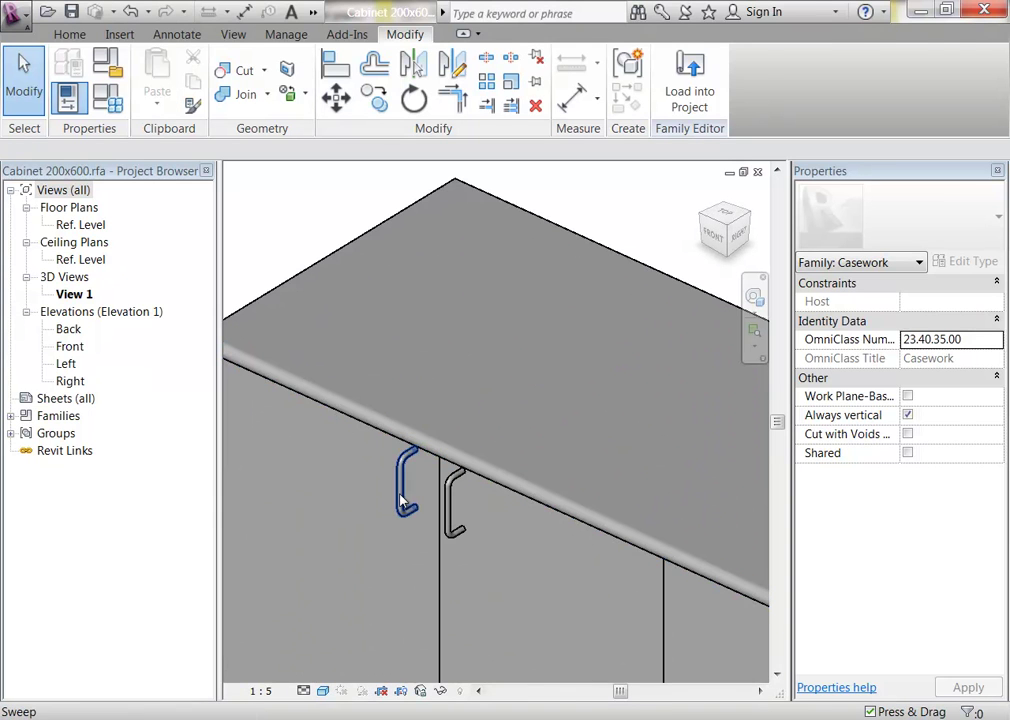
click(403, 470)
ctrl+click(454, 535)
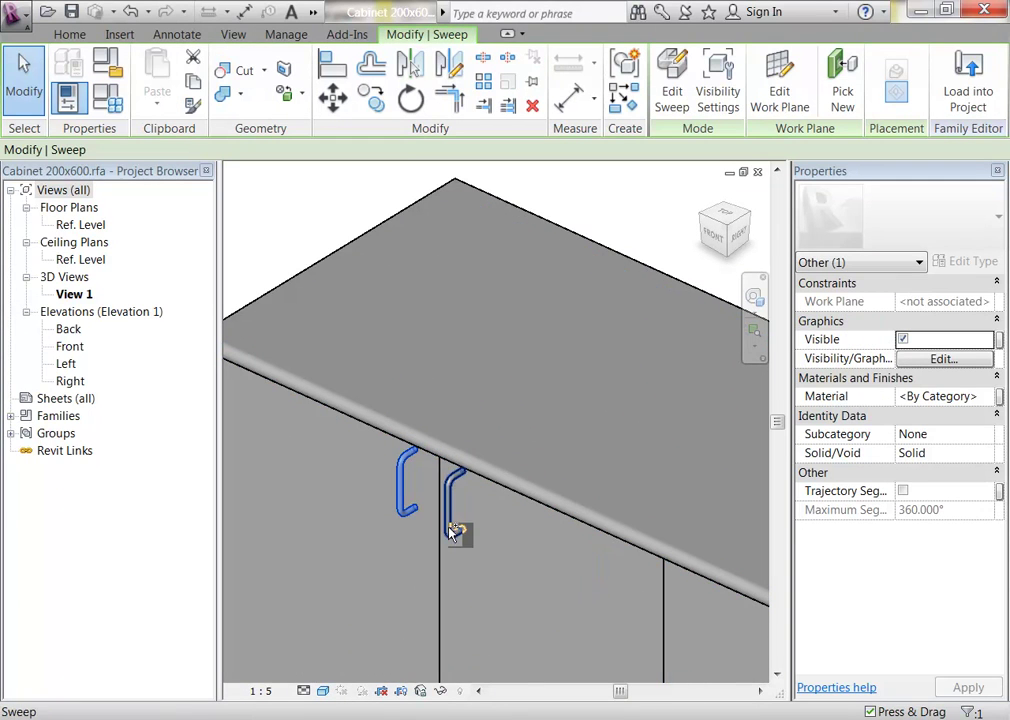
middle_drag(514, 535, 380, 420)
scroll(428, 402, up, 4)
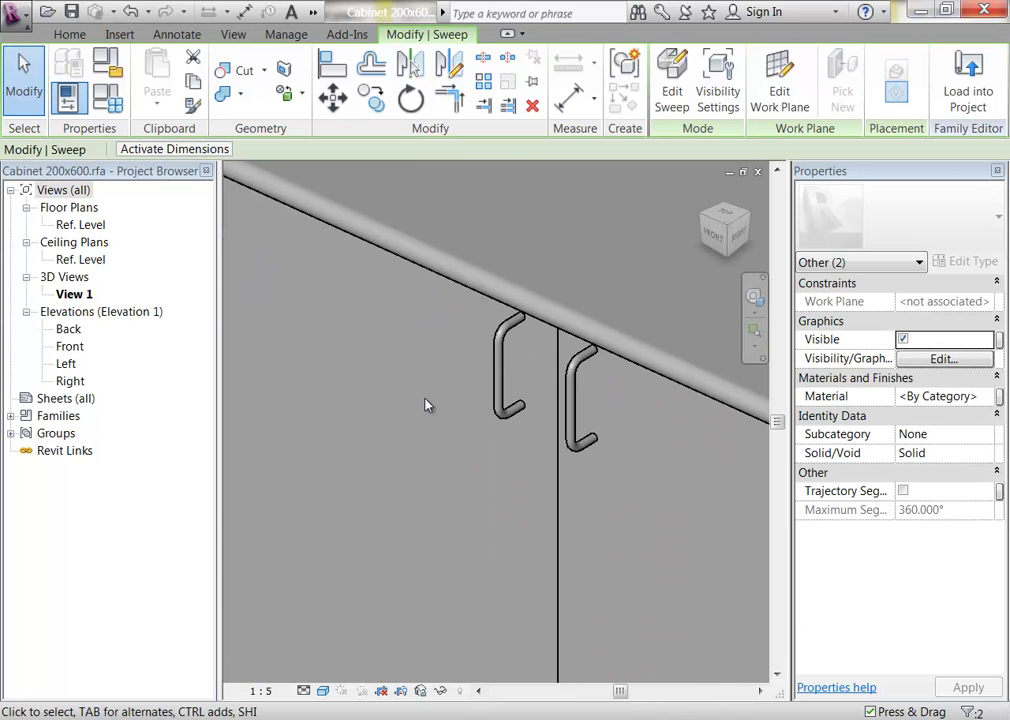
shift+middle_drag(497, 416, 451, 357)
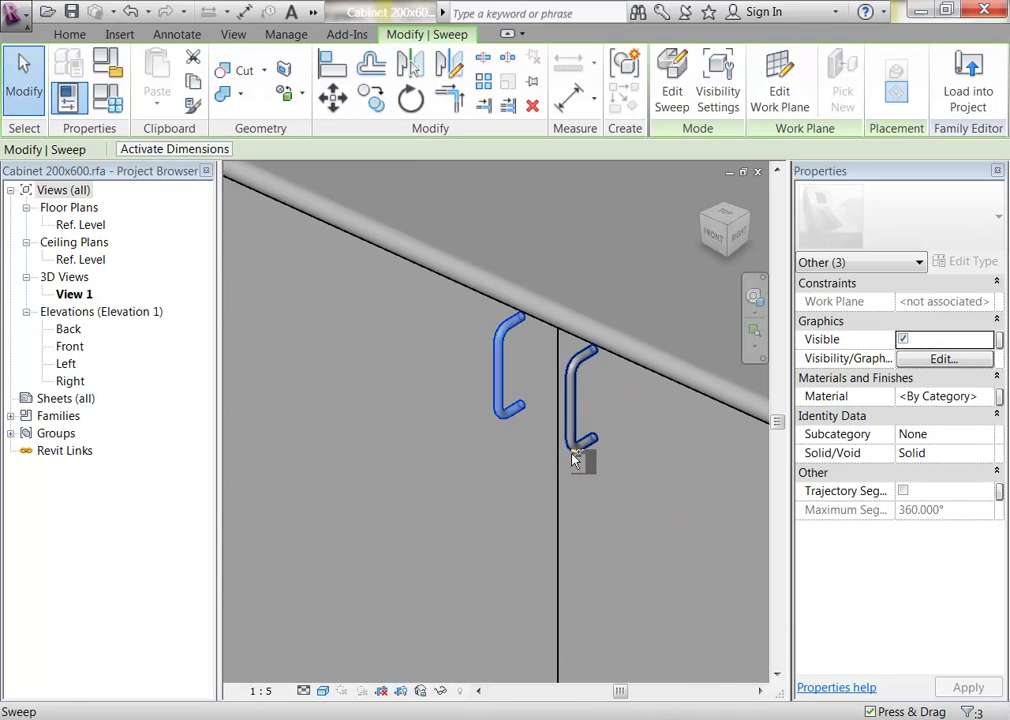
scroll(510, 425, up, 2)
scroll(510, 425, down, 3)
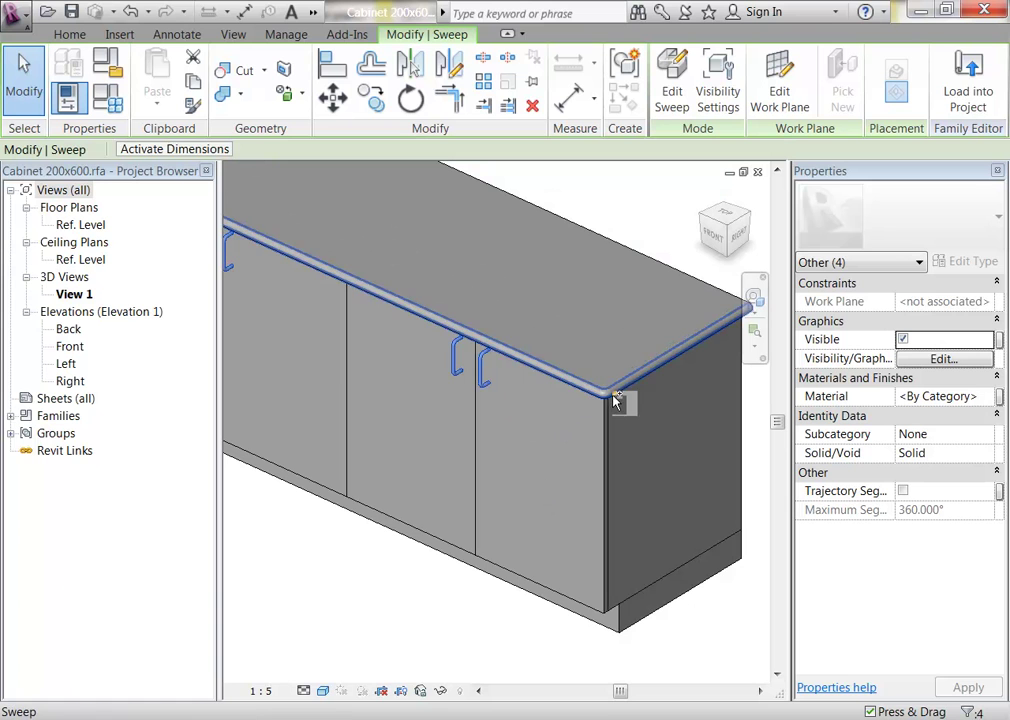
ctrl+click(615, 400)
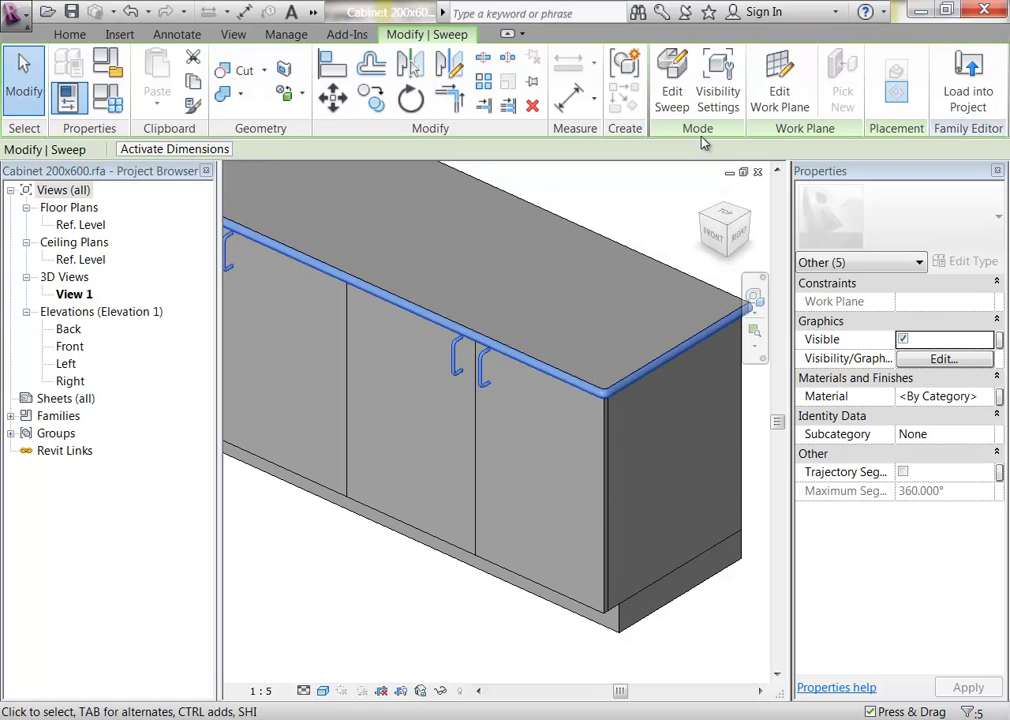
click(718, 98)
click(356, 307)
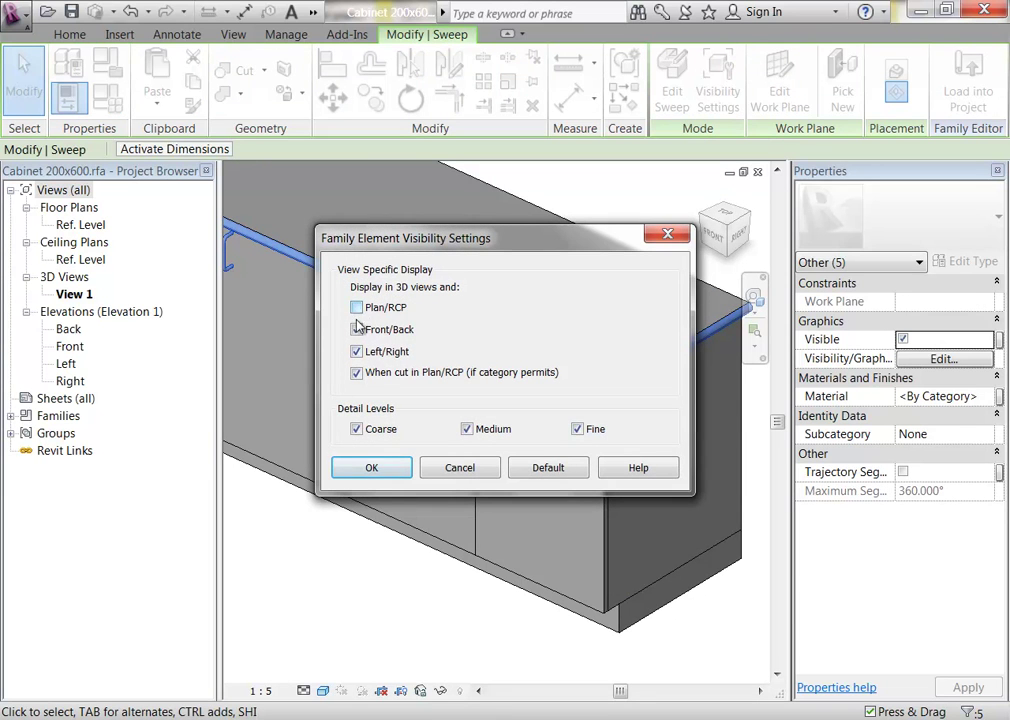
click(371, 467)
click(367, 579)
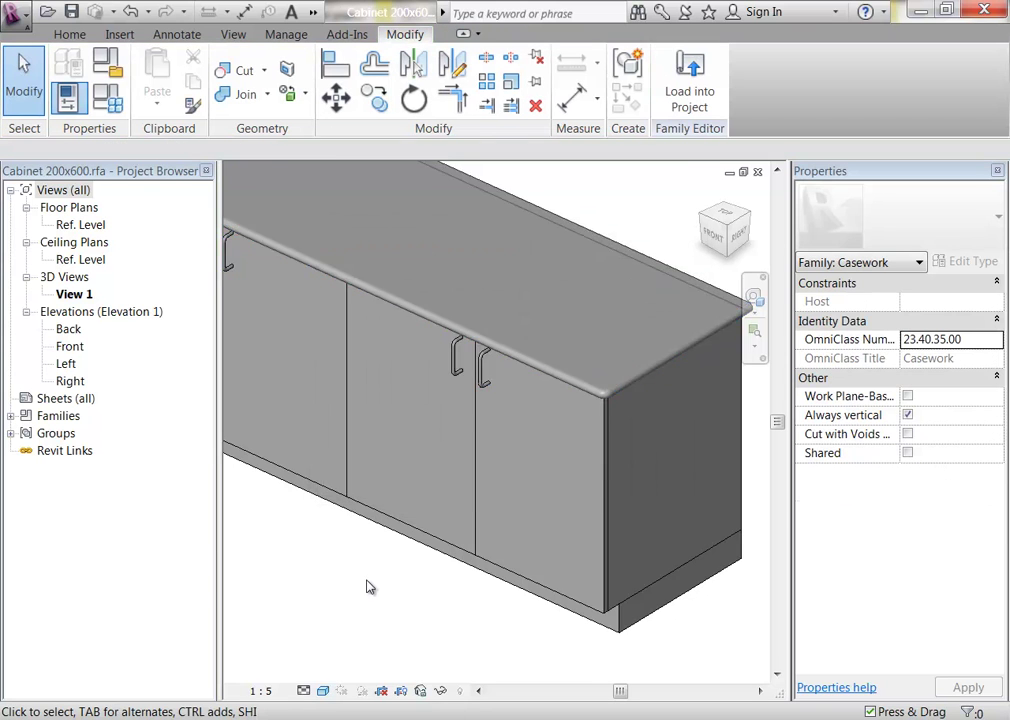
Step: Open the family's Ref. Level floor plan and turn off the Plan/RCP display for the middle partition extrusion
scroll(367, 579, down, 3)
middle_drag(367, 579, 478, 594)
scroll(328, 236, up, 3)
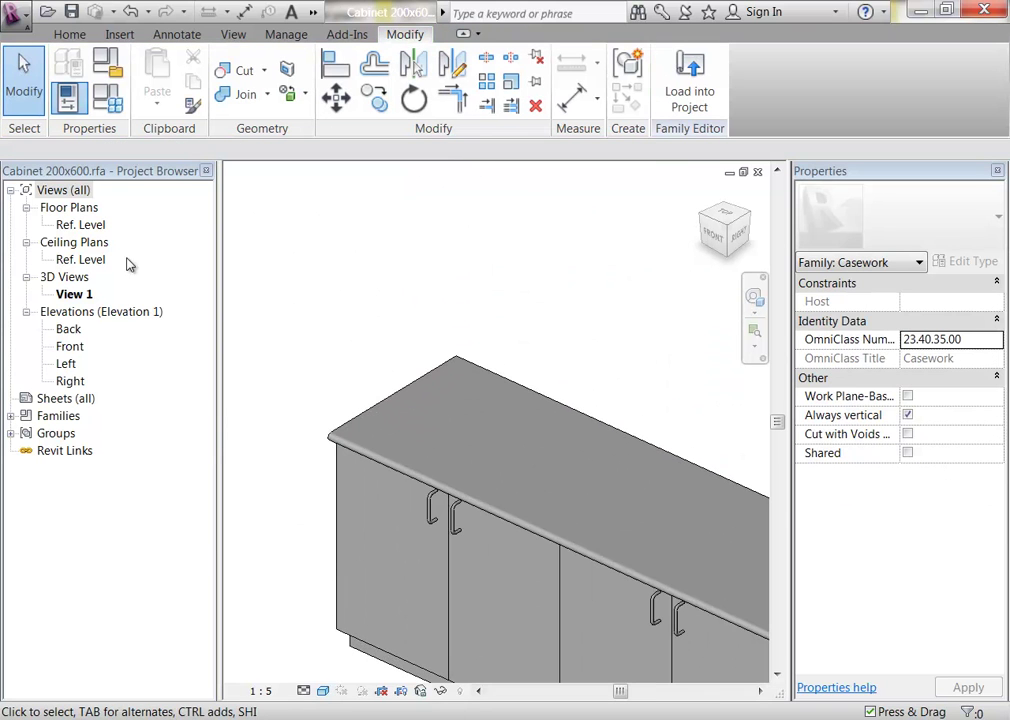
click(80, 225)
double_click(80, 225)
scroll(514, 429, up, 4)
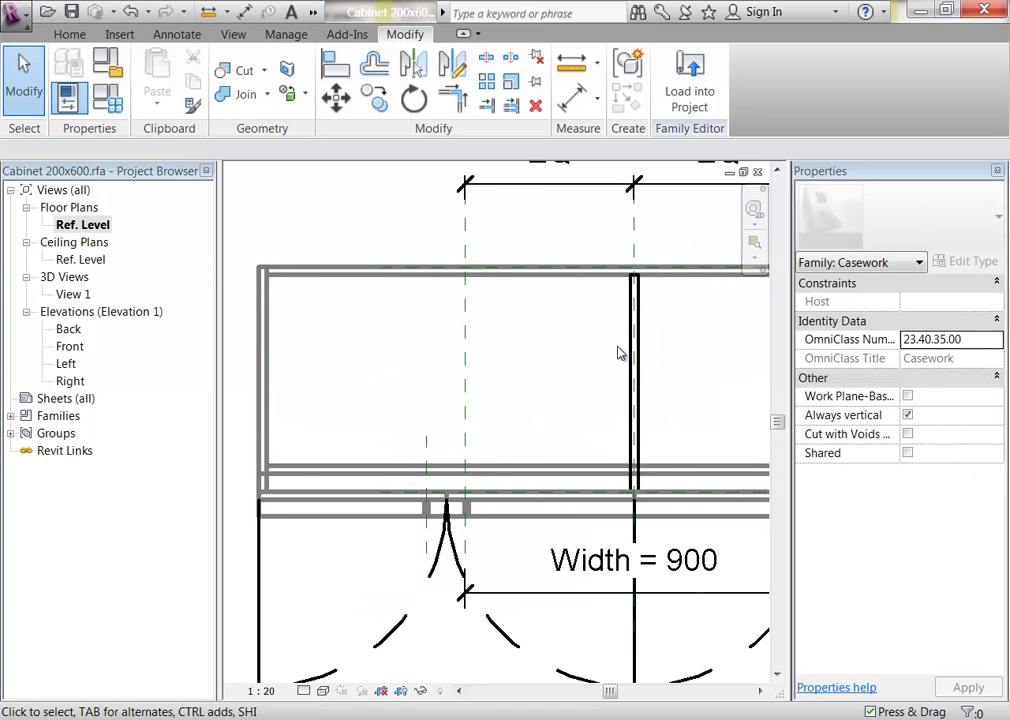
click(634, 353)
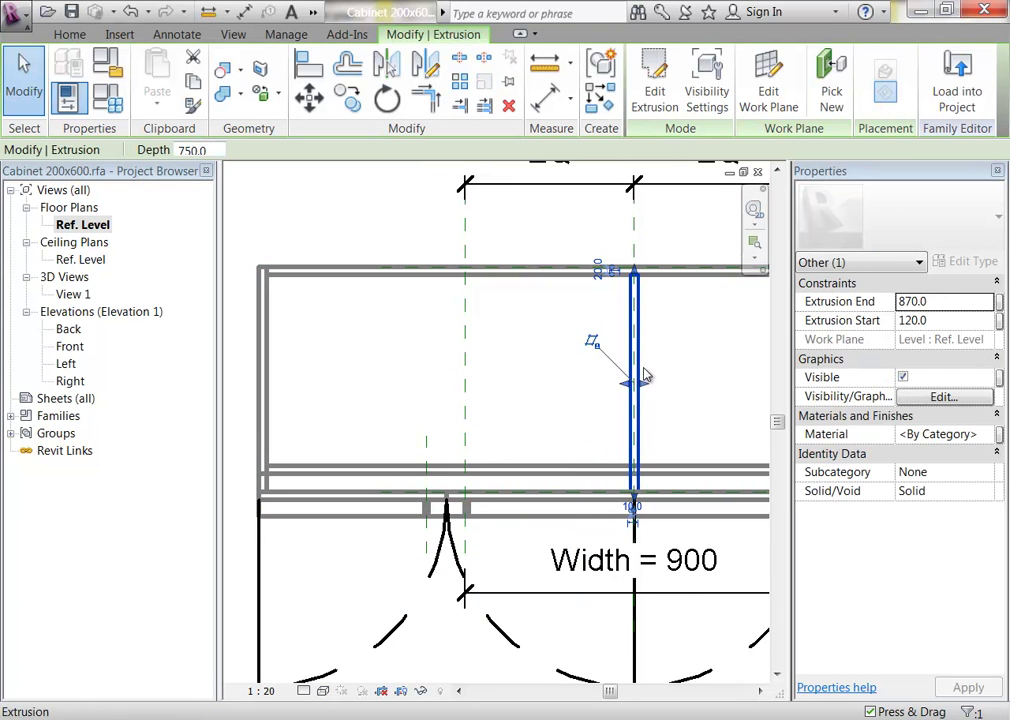
click(707, 92)
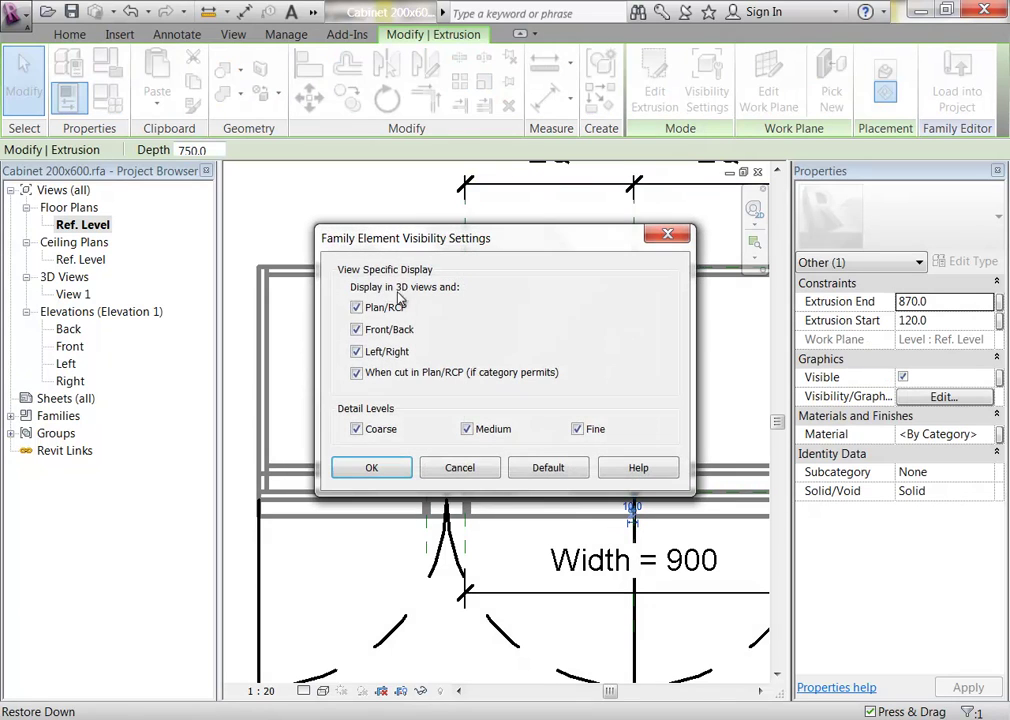
click(357, 308)
click(366, 467)
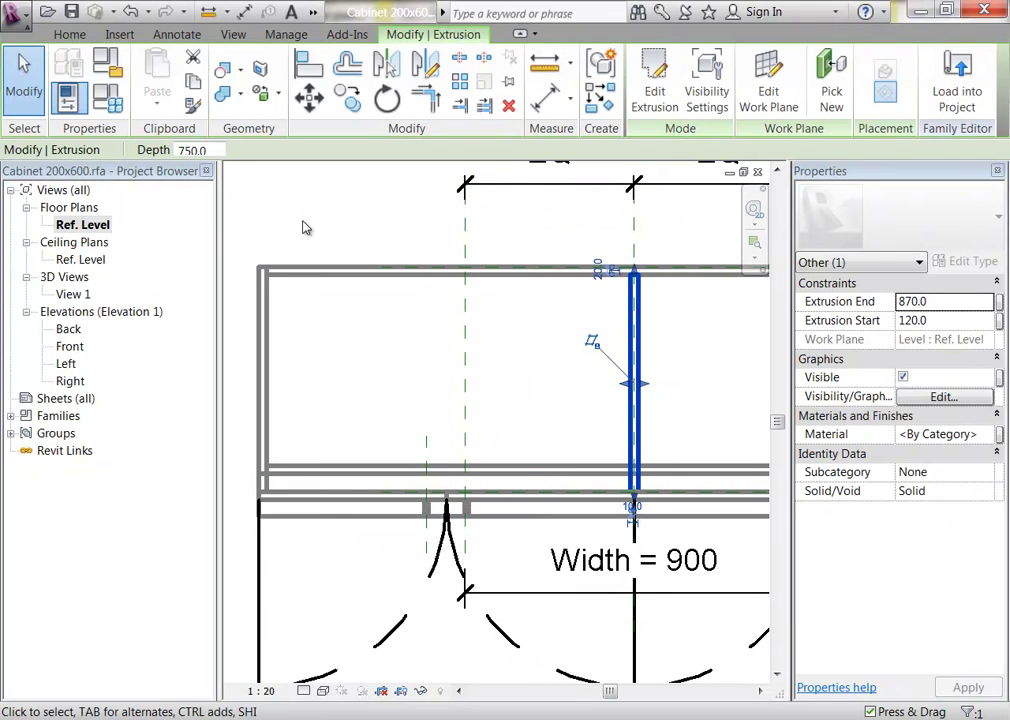
click(310, 225)
scroll(318, 227, down, 2)
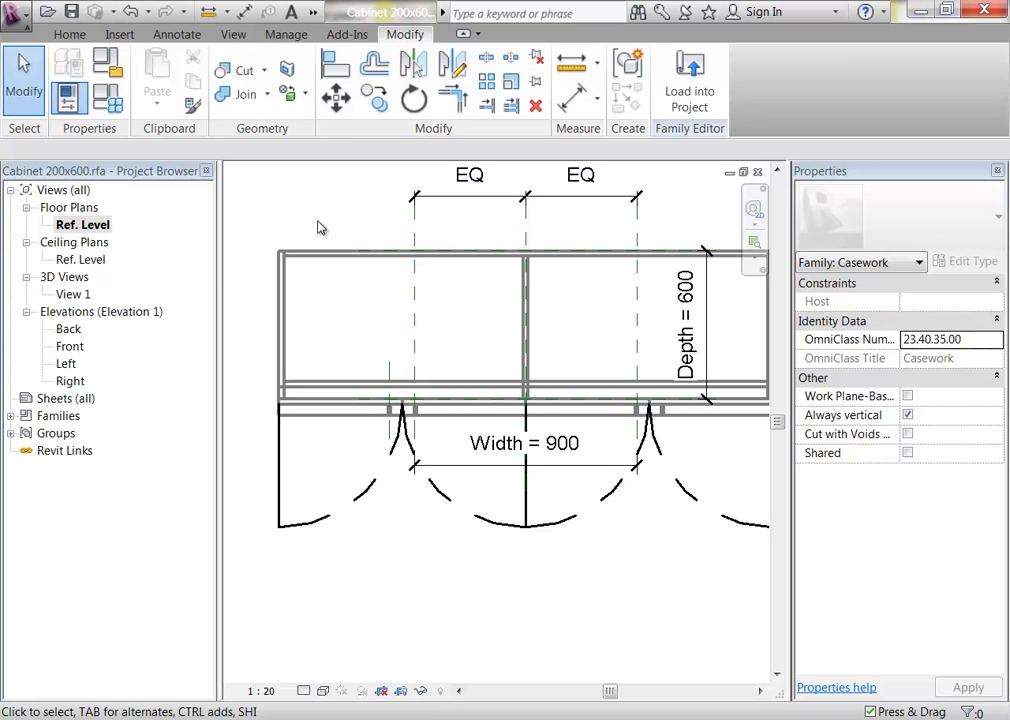
Step: Draw a symbolic-line rectangle 620 mm deep in the Casework [cut] subcategory, from the cabinet's back left corner to the doors' front right corner
middle_drag(334, 401, 288, 412)
scroll(288, 412, down, 1)
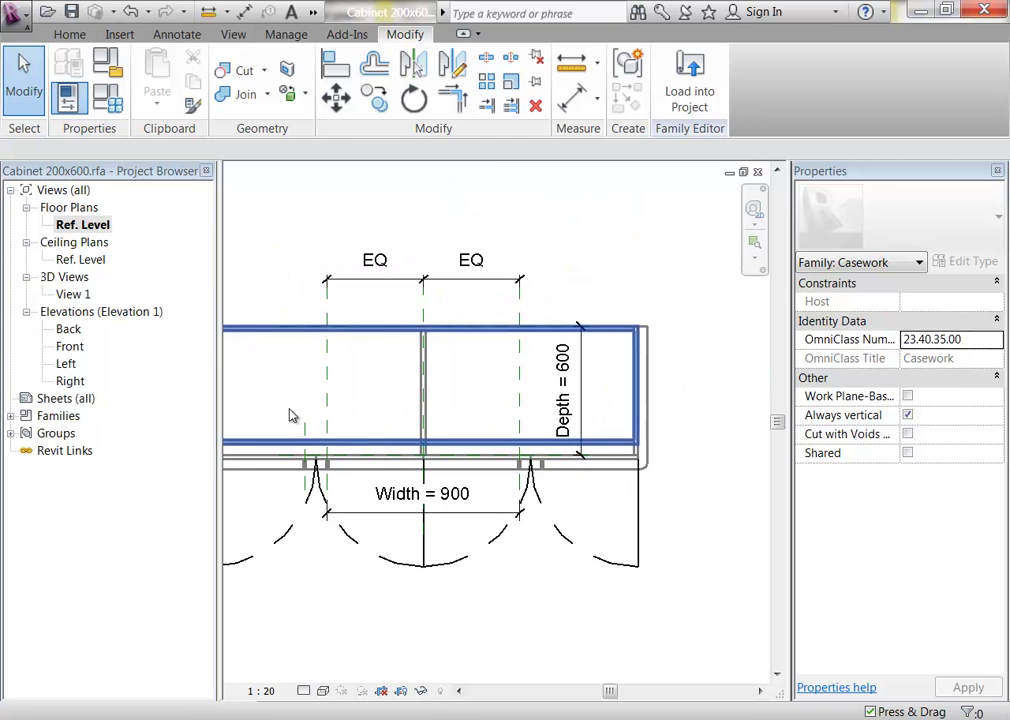
click(68, 35)
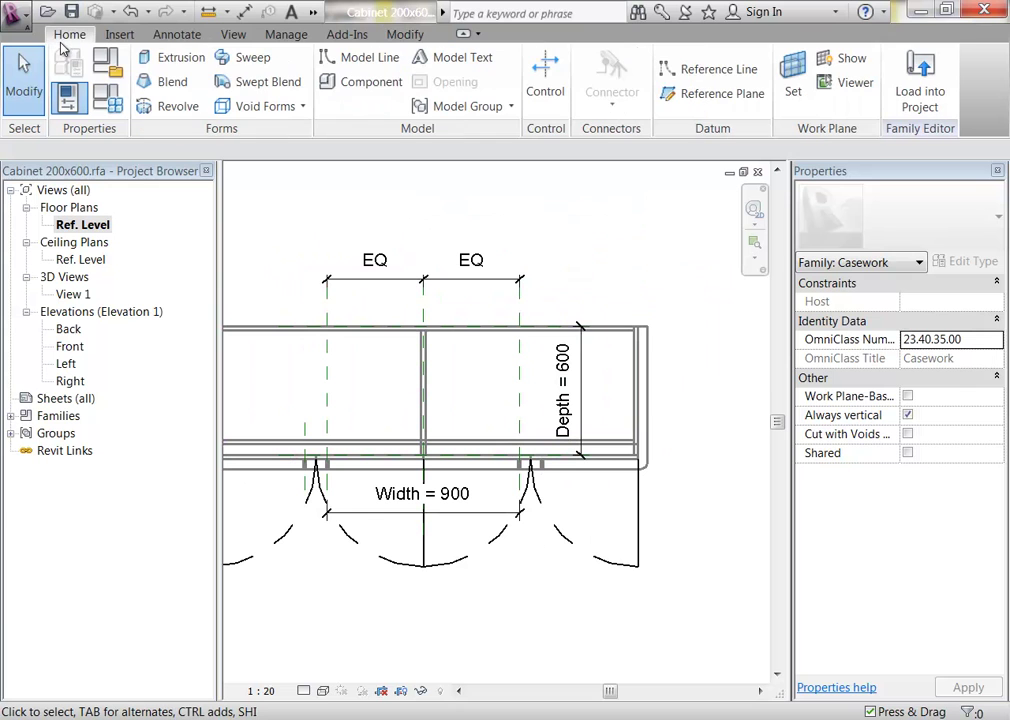
click(172, 35)
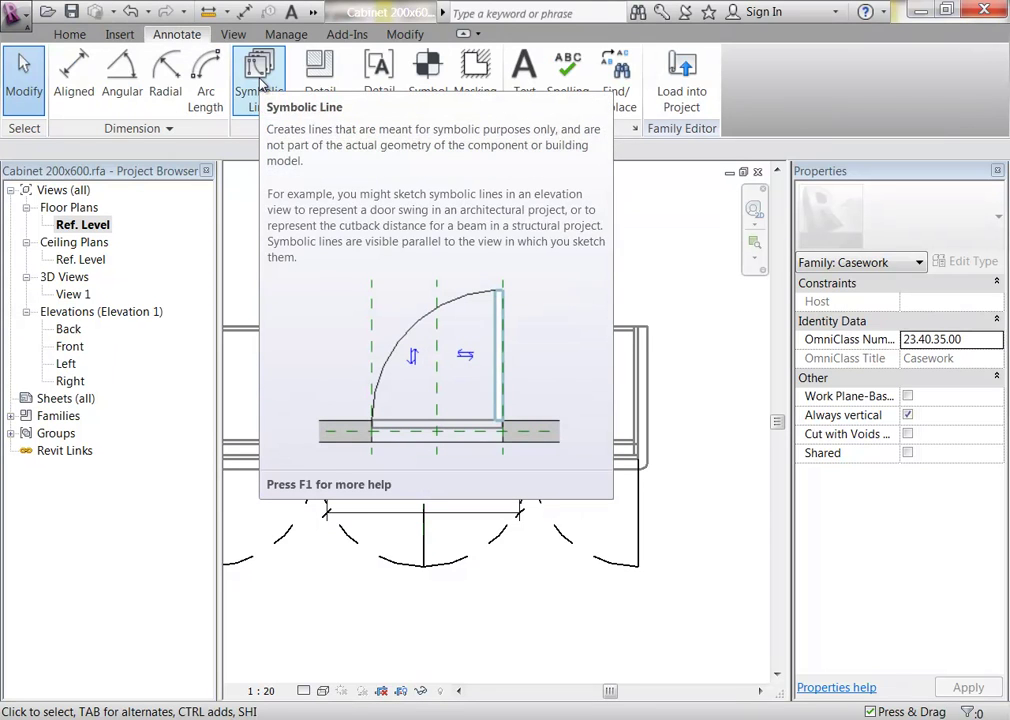
click(259, 78)
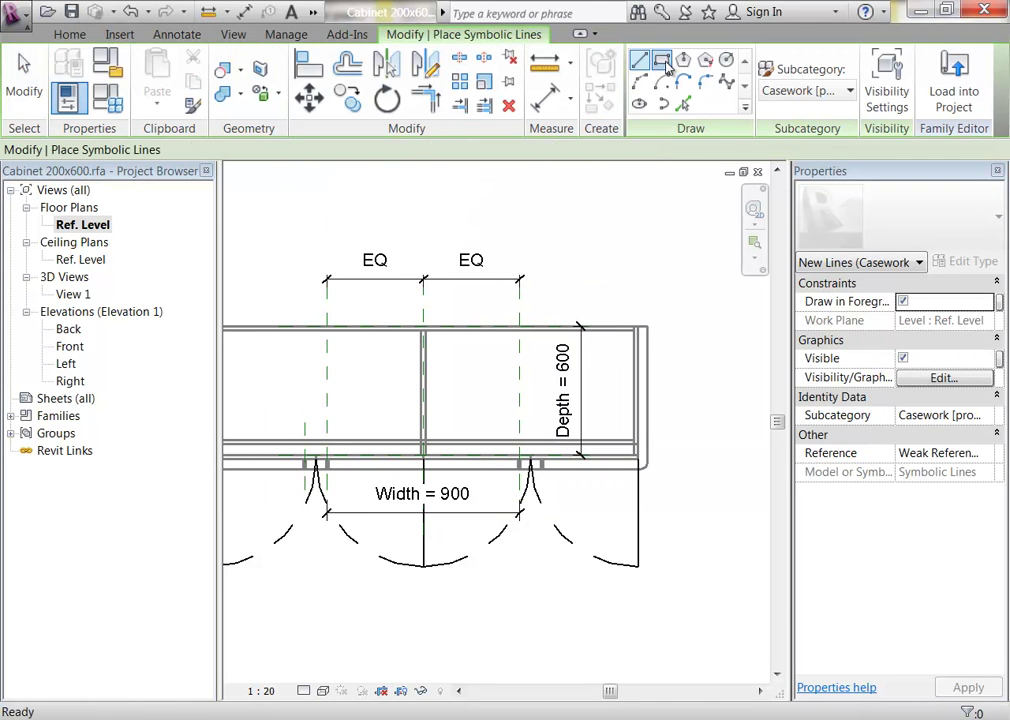
click(668, 65)
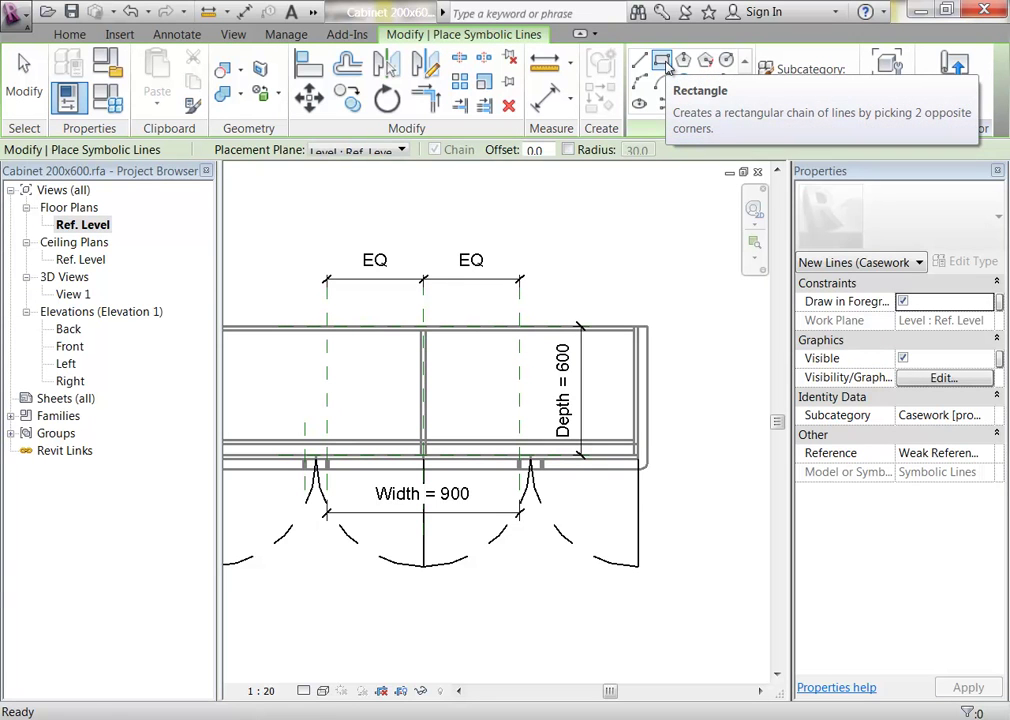
click(800, 91)
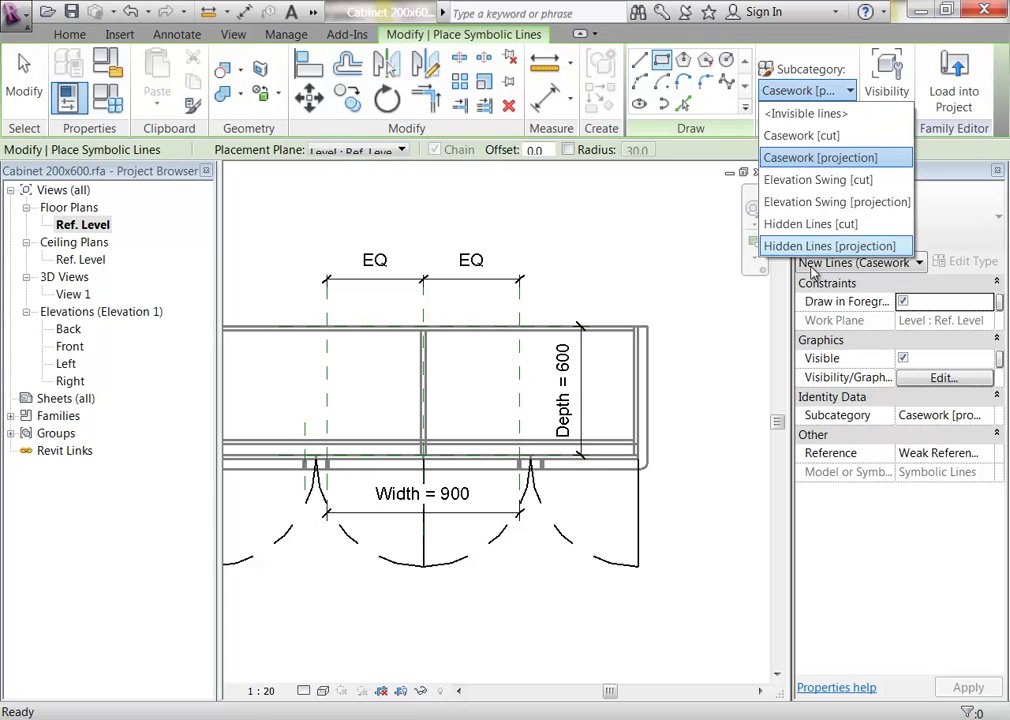
click(810, 136)
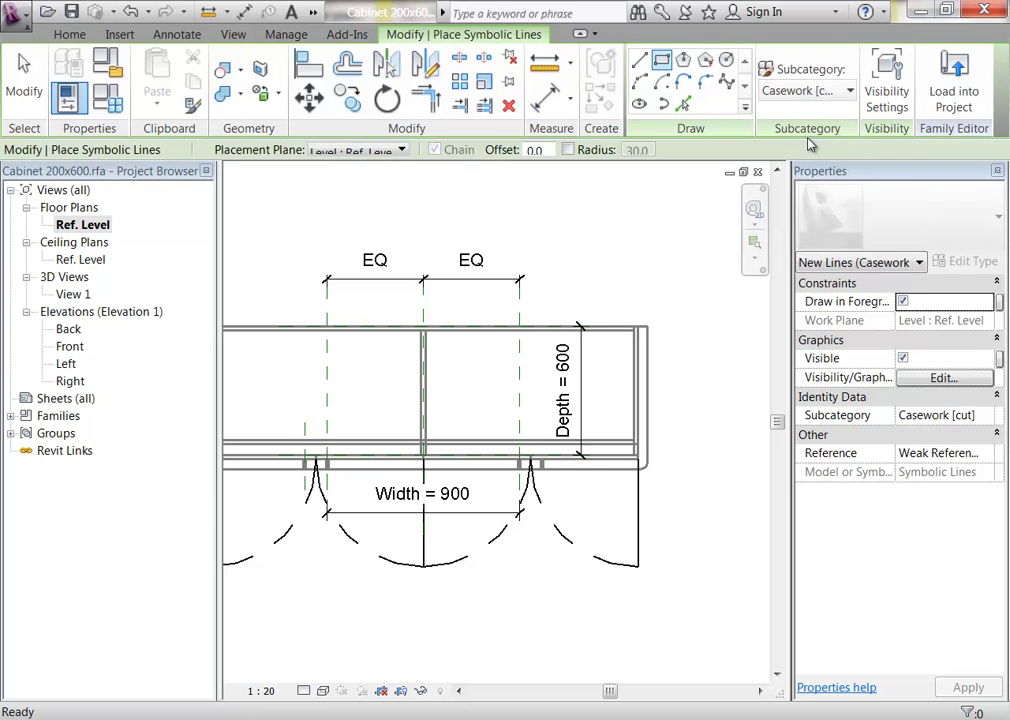
scroll(597, 334, up, 2)
scroll(500, 330, up, 2)
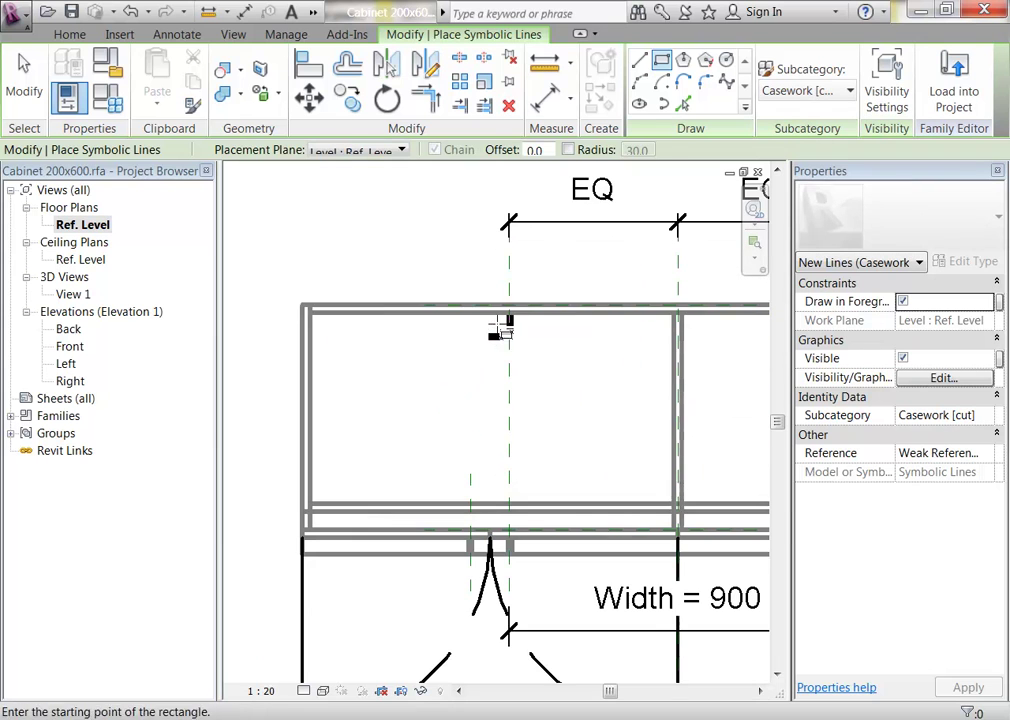
click(302, 307)
scroll(426, 354, down, 2)
scroll(738, 410, up, 6)
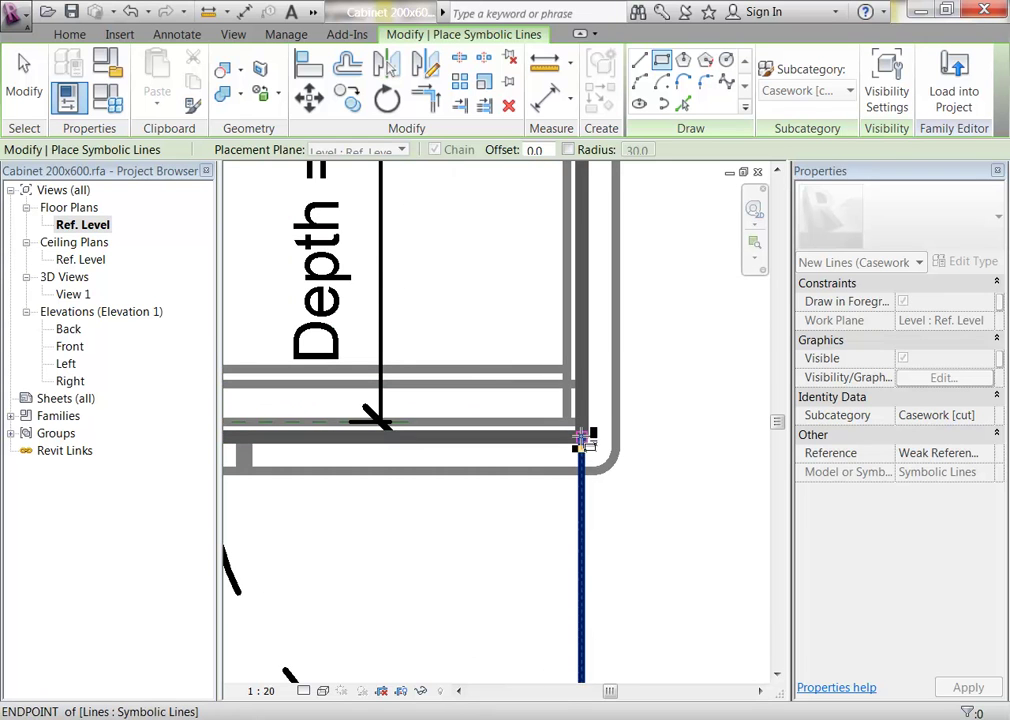
click(581, 437)
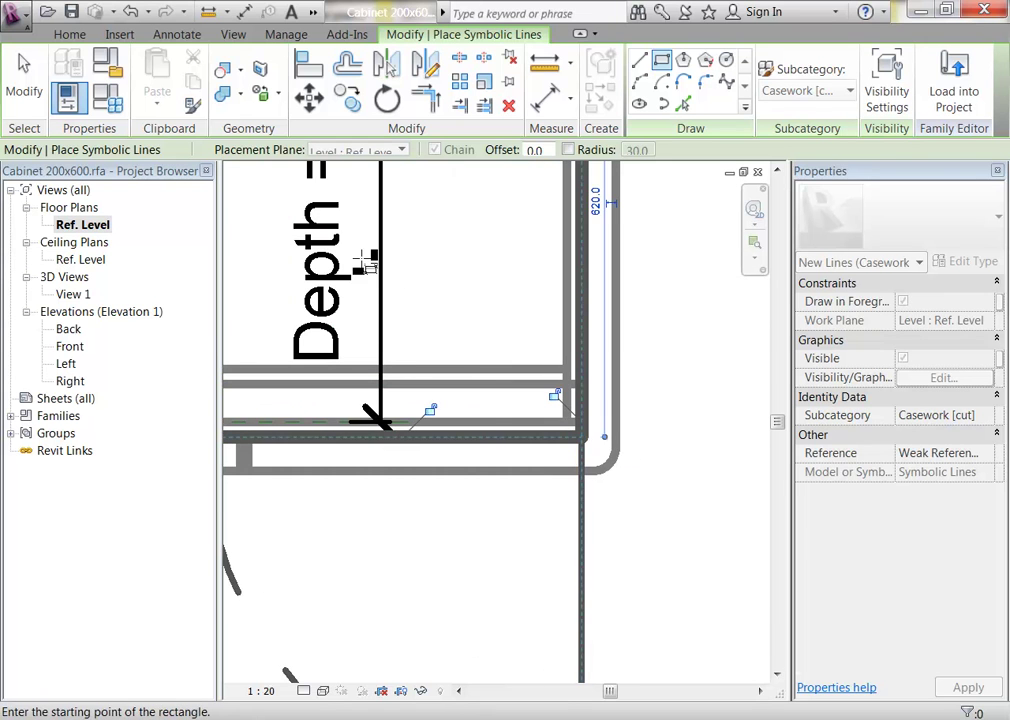
scroll(485, 347, down, 5)
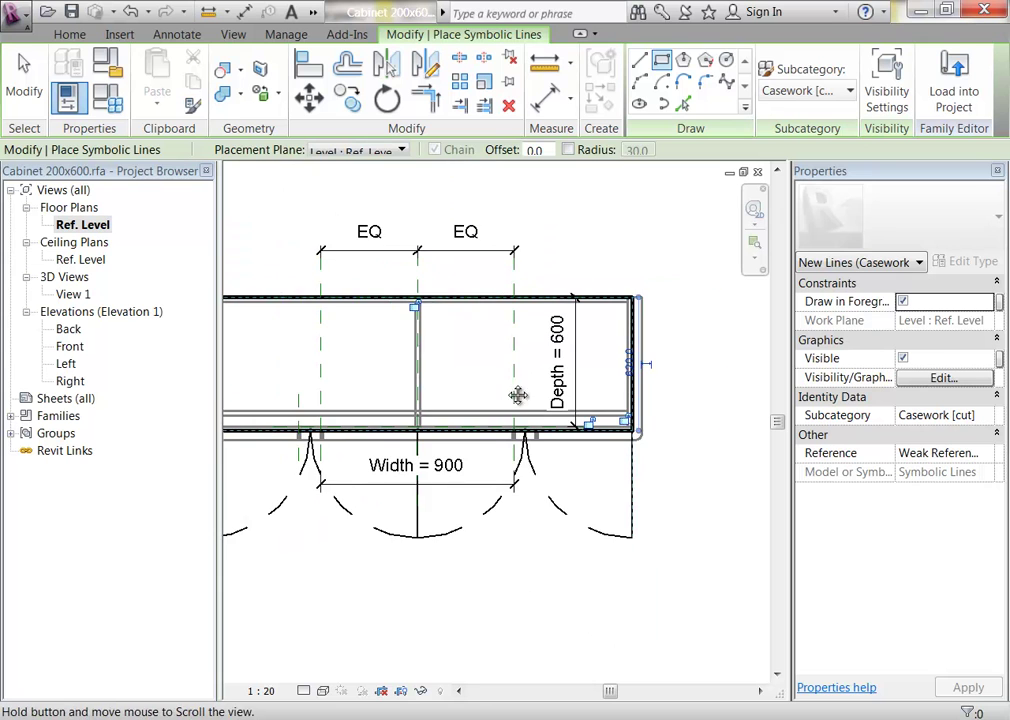
middle_drag(521, 394, 626, 392)
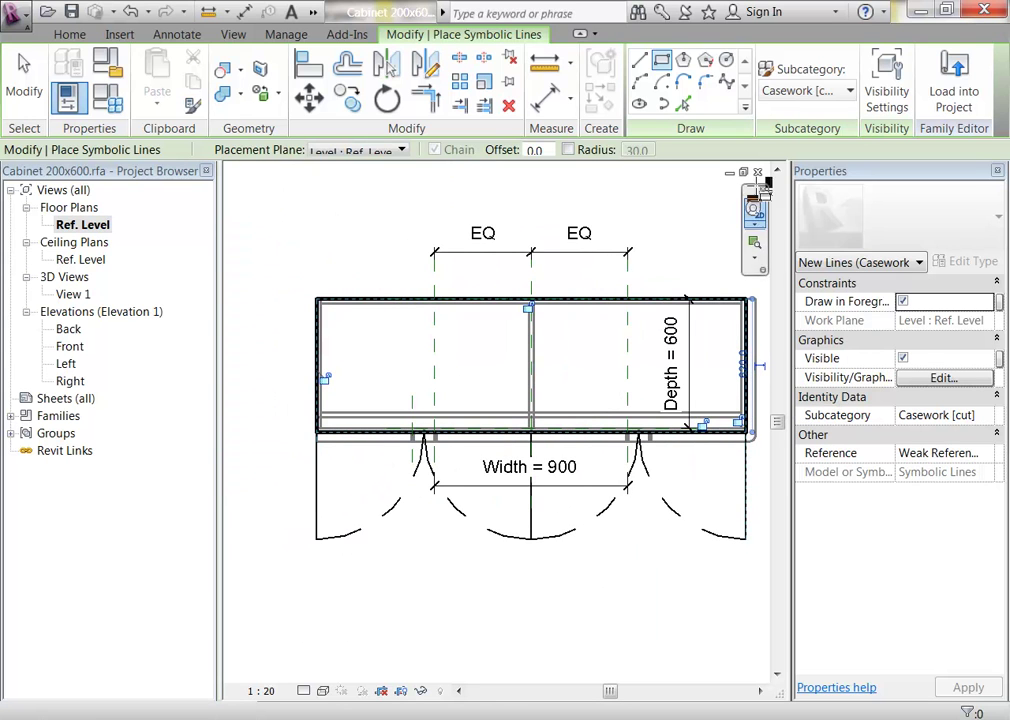
right_click(413, 212)
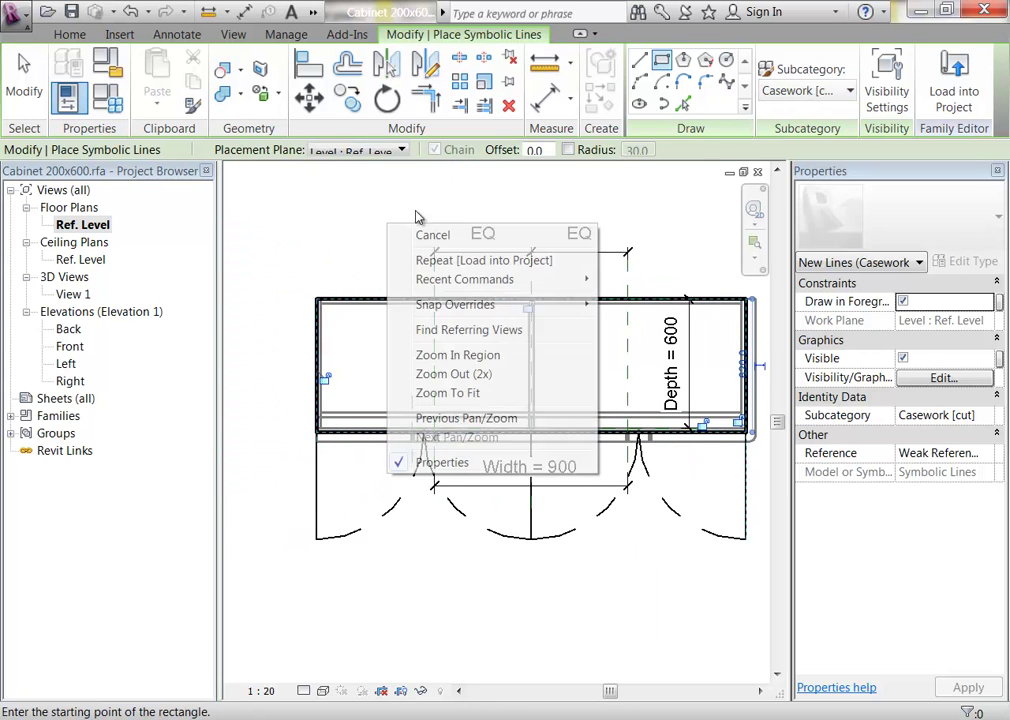
Step: Exit symbolic line placement and try to select the new rectangle's lines as one connected chain
click(525, 232)
right_click(423, 238)
click(480, 252)
middle_drag(440, 250, 519, 250)
scroll(300, 264, down, 1)
drag(293, 221, 744, 433)
click(266, 225)
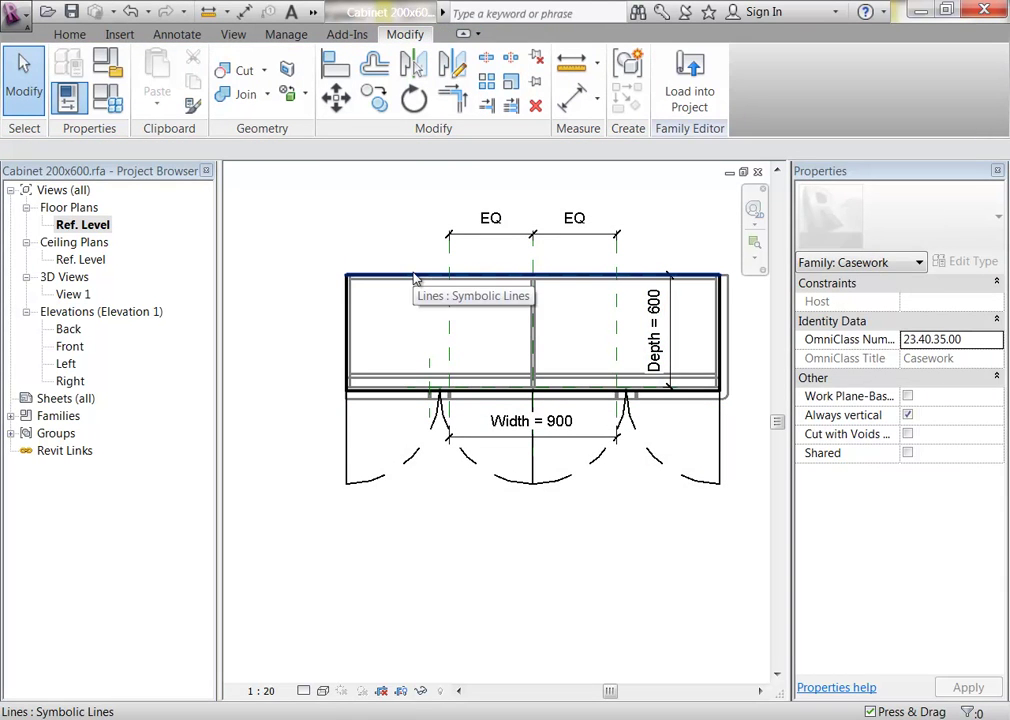
key(Tab)
click(412, 275)
middle_drag(417, 451, 368, 291)
scroll(368, 291, up, 1)
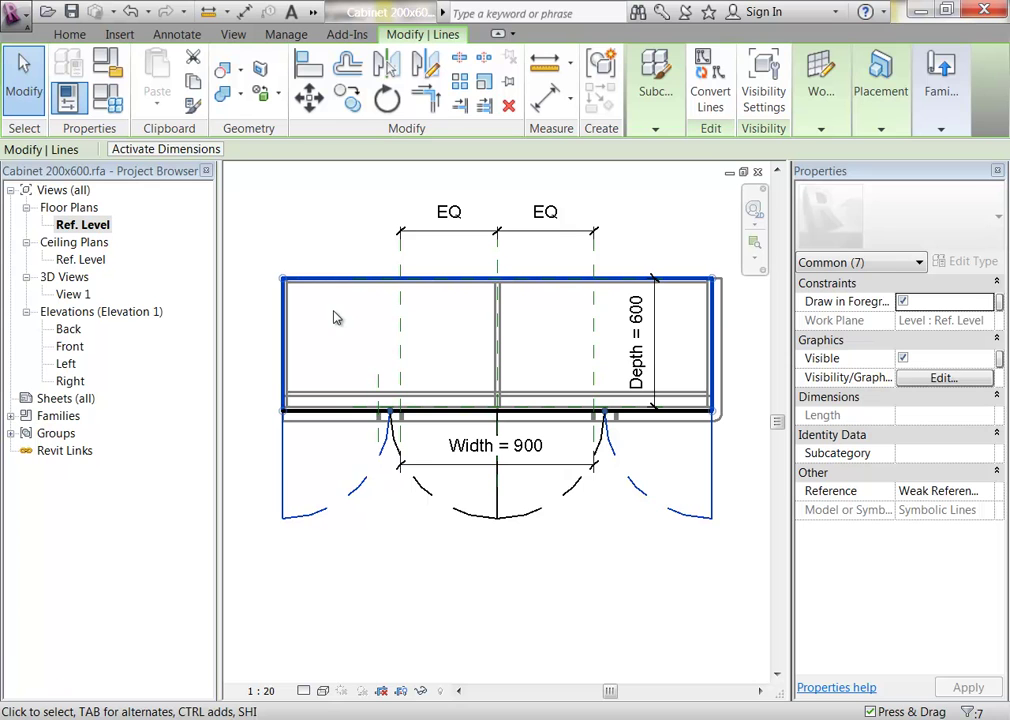
click(305, 229)
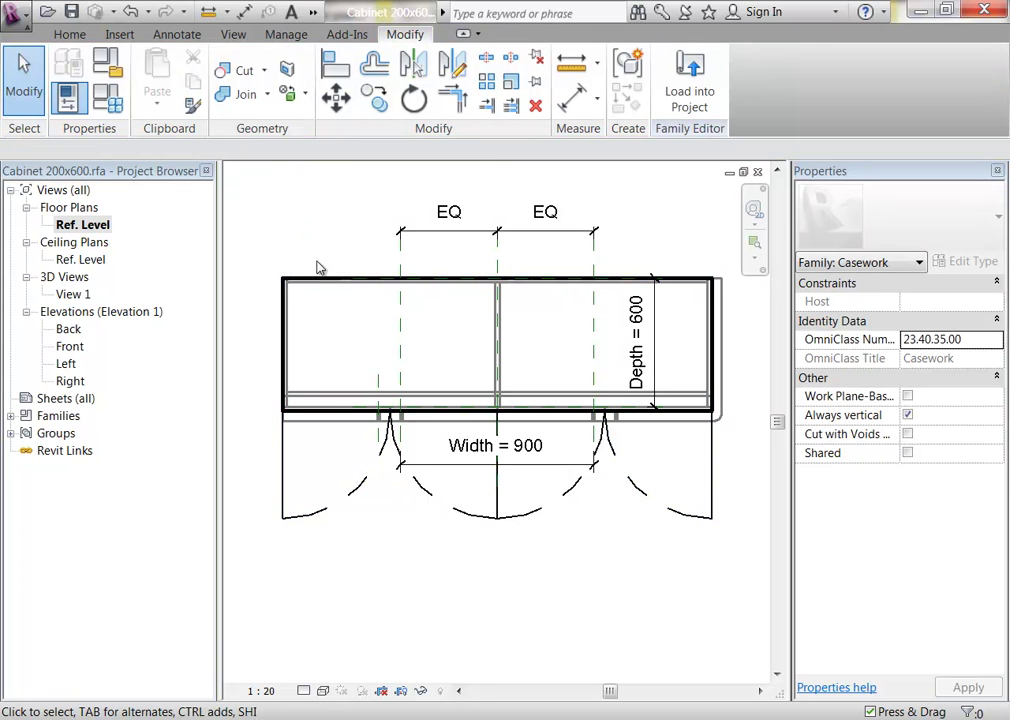
Step: Select the rectangle's four symbolic lines individually and change their subcategory to Casework [projection]
click(318, 280)
ctrl+click(290, 300)
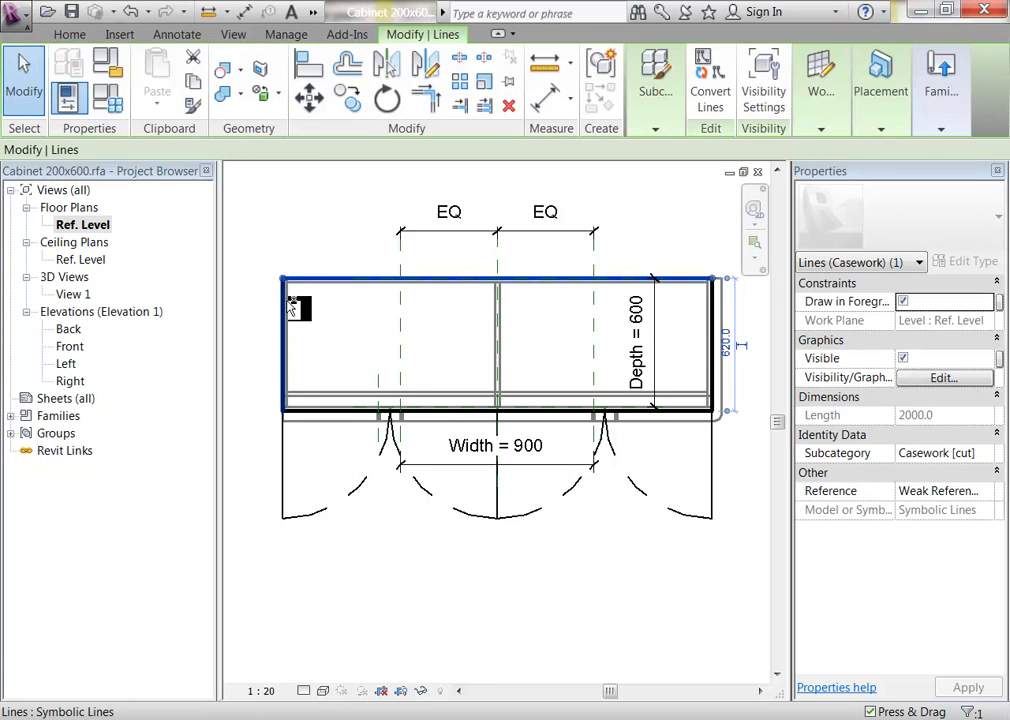
ctrl+click(716, 322)
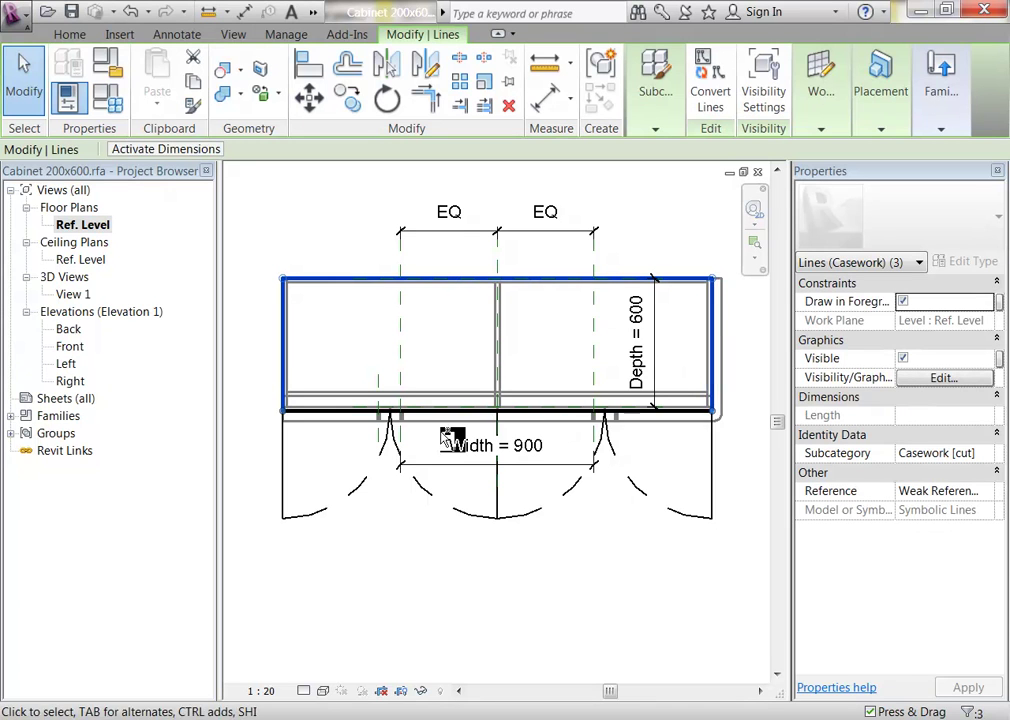
ctrl+click(451, 411)
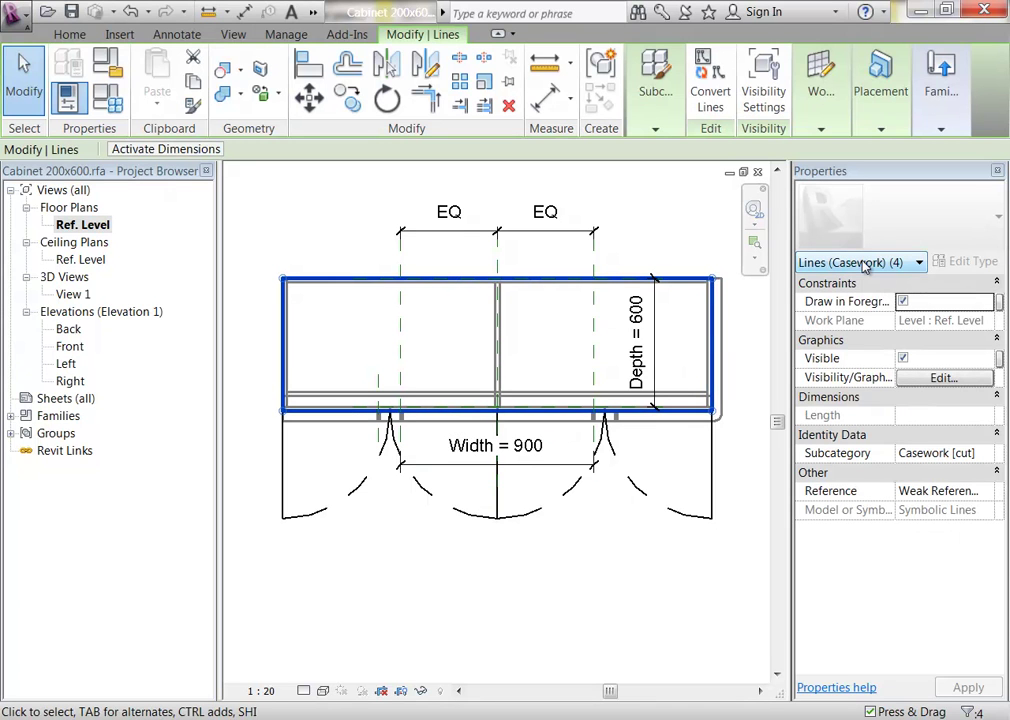
mouse_move(633, 120)
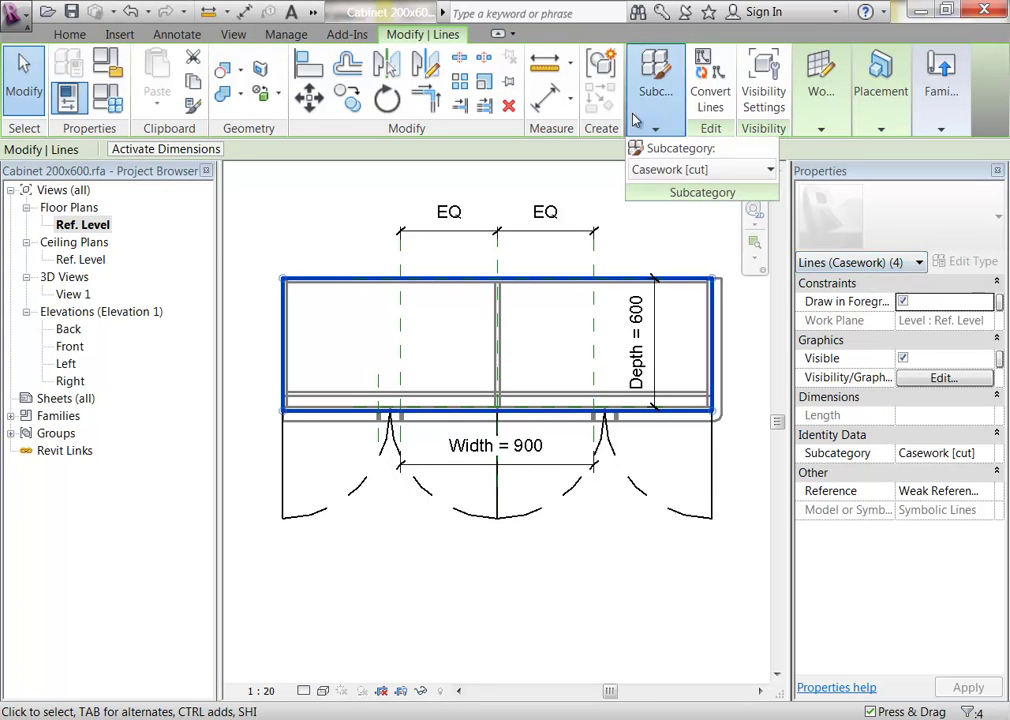
click(703, 171)
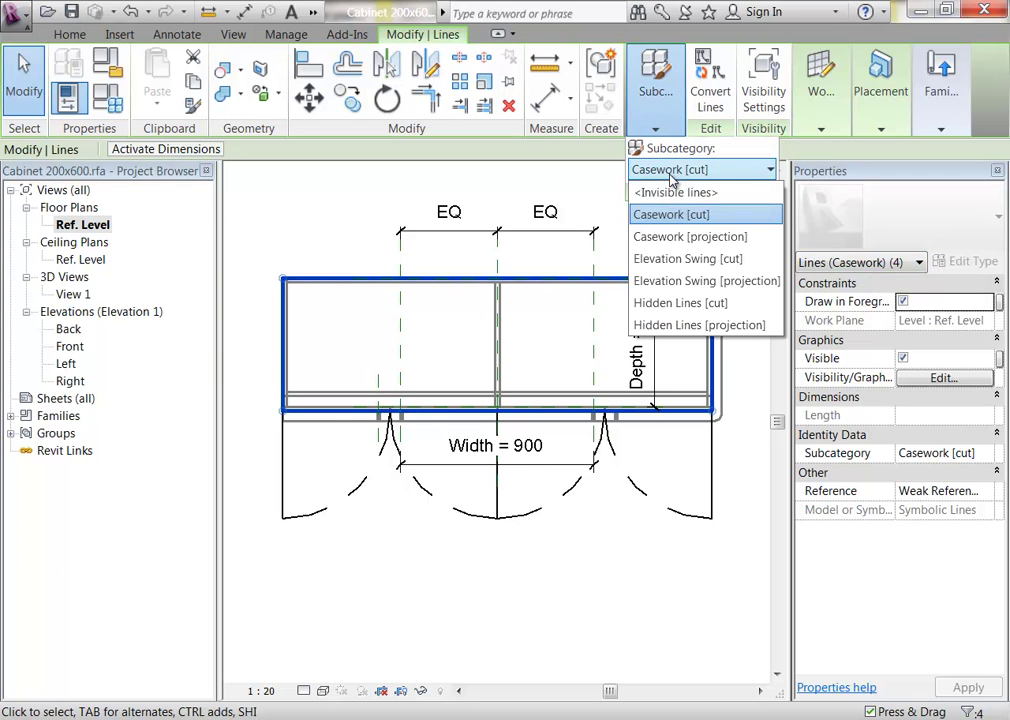
click(693, 238)
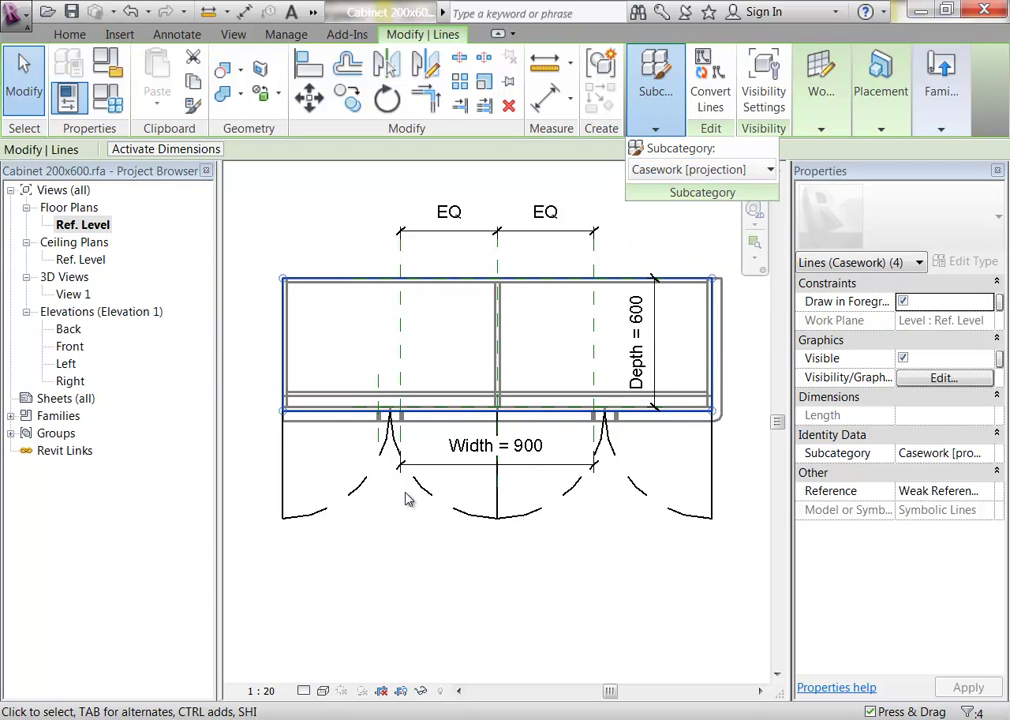
Step: Change the subcategory of the rectangle's four symbolic lines to Elevation Swing [cut]
mouse_move(647, 116)
click(696, 170)
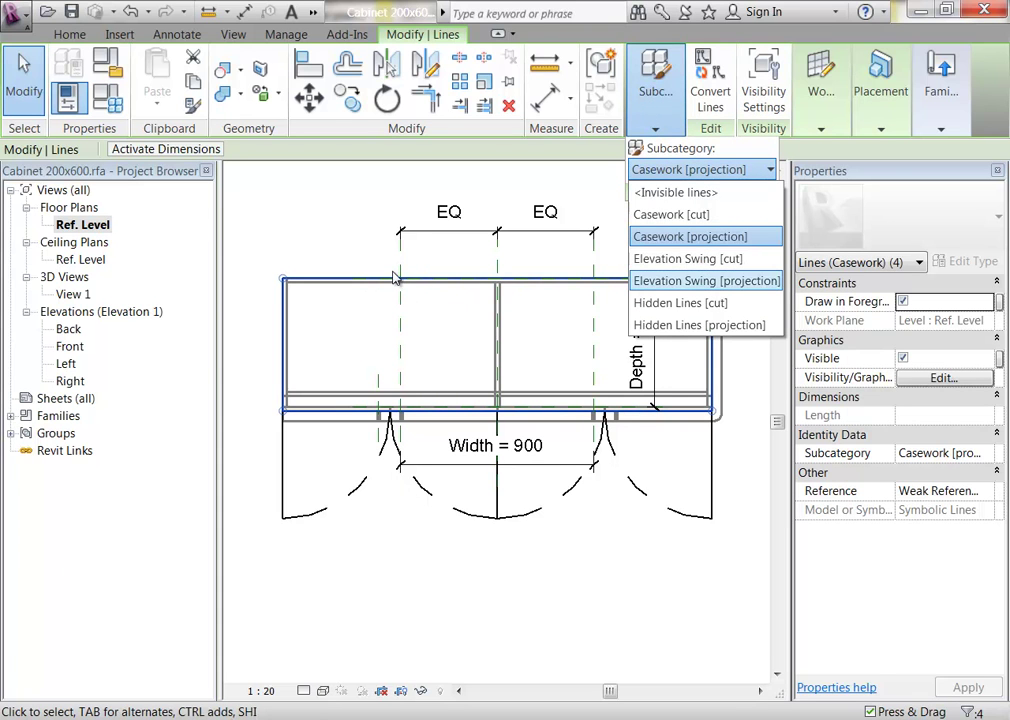
click(671, 260)
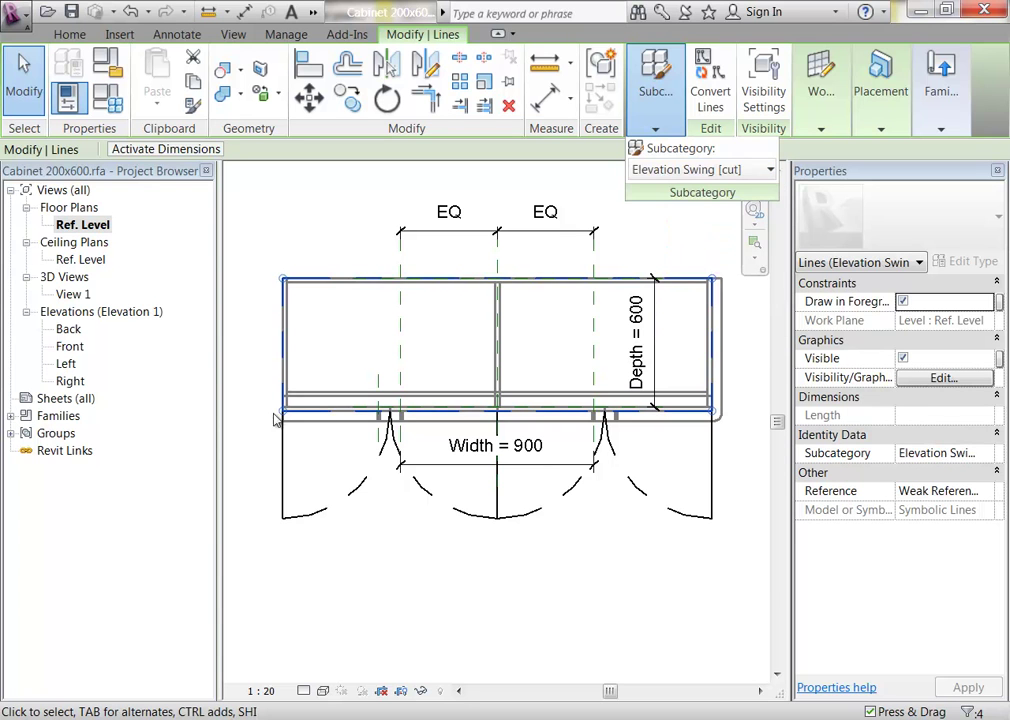
click(293, 198)
scroll(312, 215, up, 3)
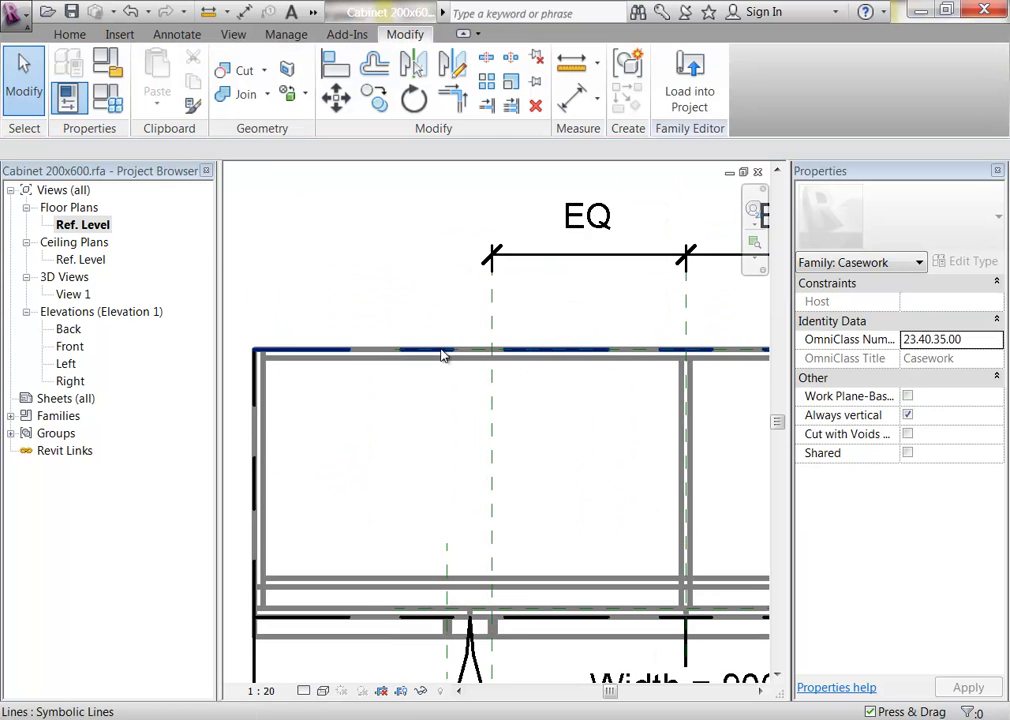
scroll(398, 290, down, 2)
scroll(322, 257, down, 1)
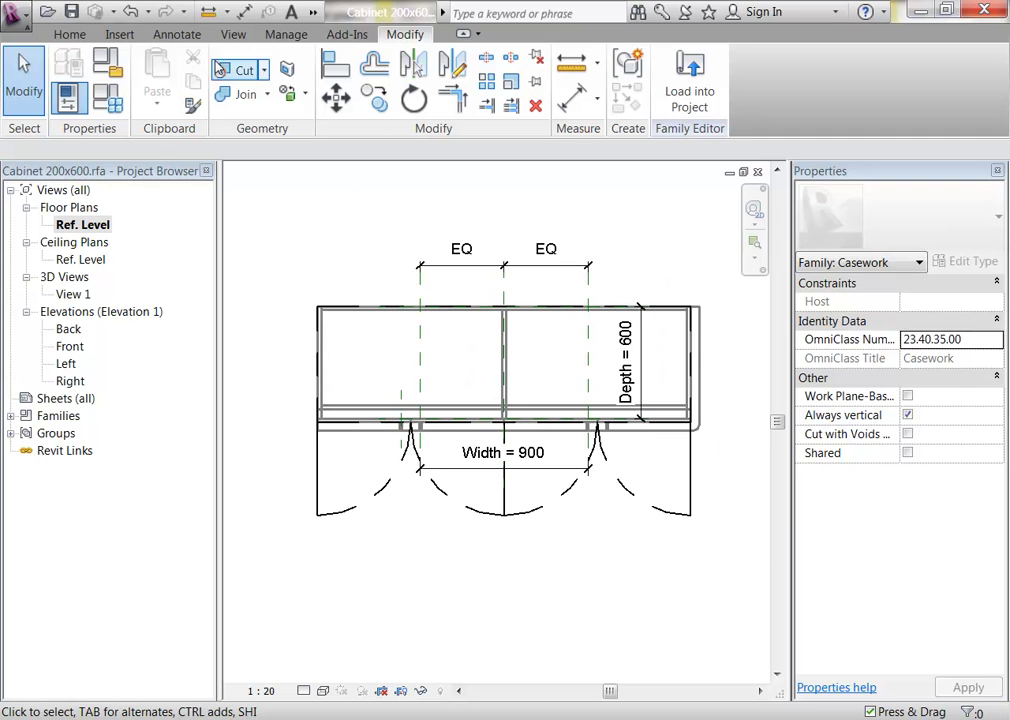
Step: Draw a 2000 mm symbolic line in the Casework [cut] subcategory along the worktop's front edge, between the cabinet's outer sides
click(174, 35)
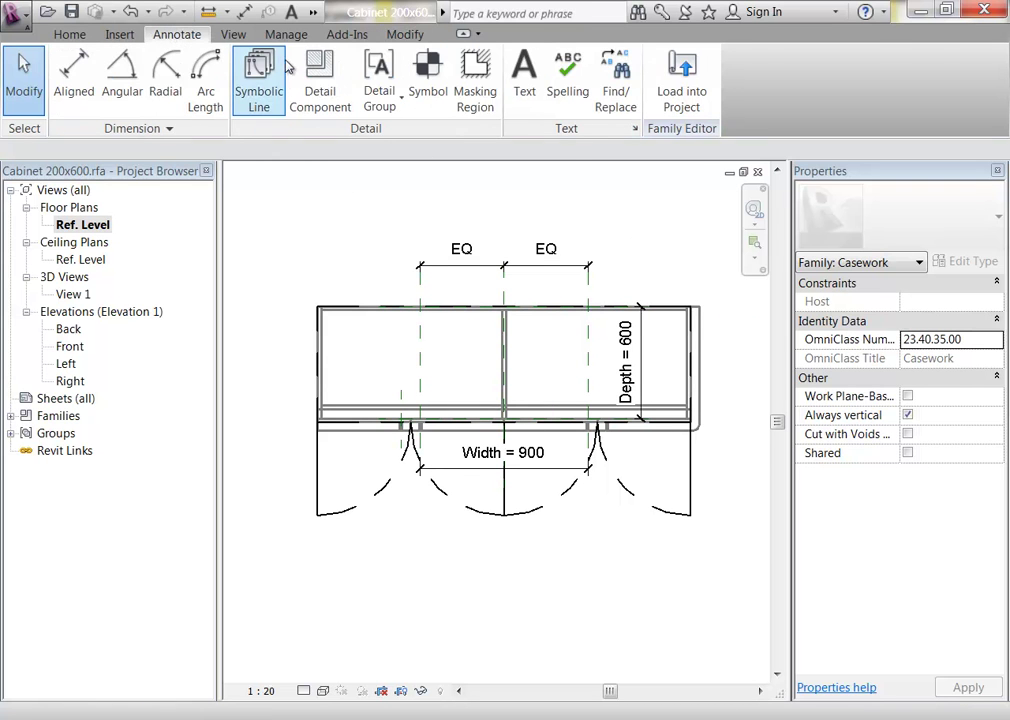
click(258, 78)
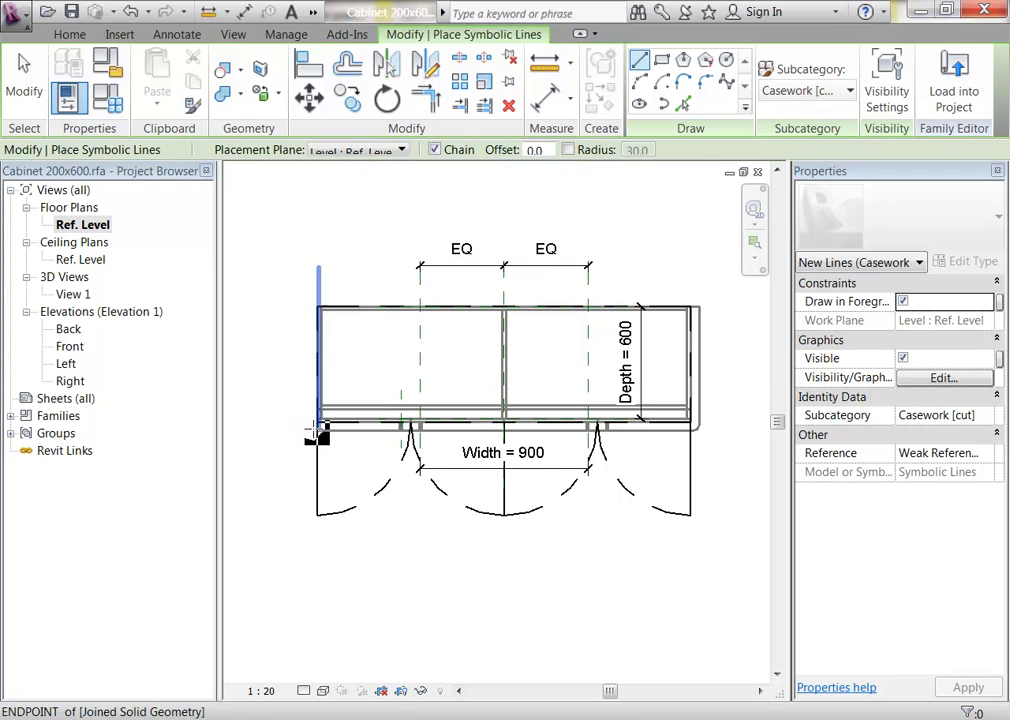
scroll(317, 432, up, 3)
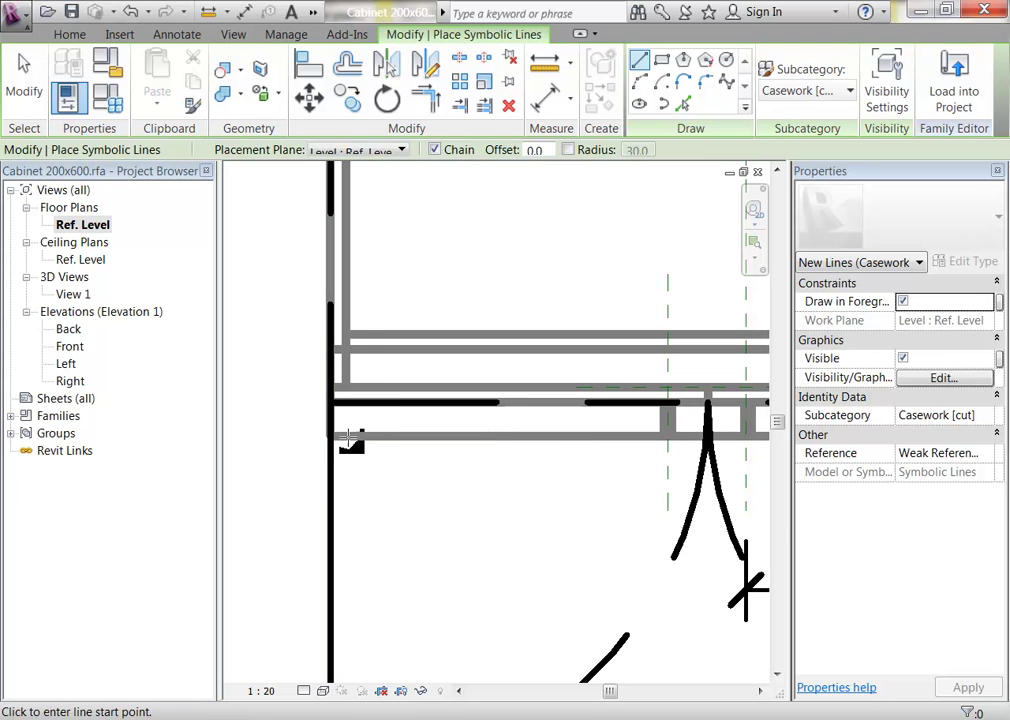
click(338, 438)
scroll(428, 444, down, 3)
scroll(485, 401, up, 1)
scroll(630, 450, up, 5)
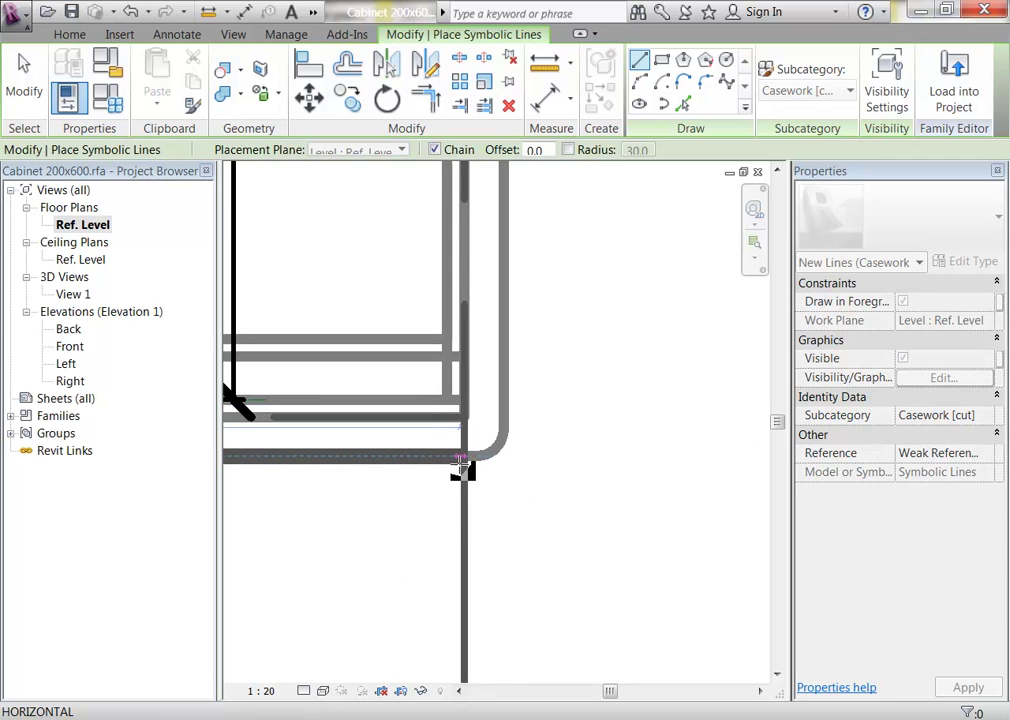
click(462, 459)
scroll(604, 476, down, 4)
middle_drag(604, 476, 652, 481)
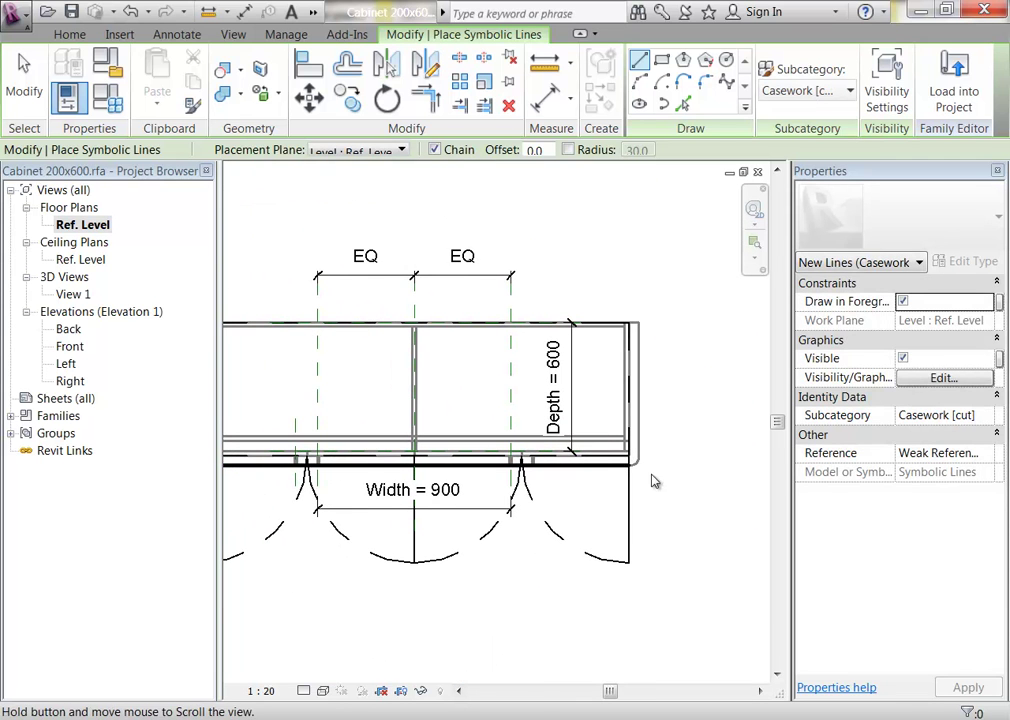
key(Escape)
key(Escape)
Step: Change the subcategory of the symbolic line along the worktop's front edge to Elevation Swing [cut]
click(573, 464)
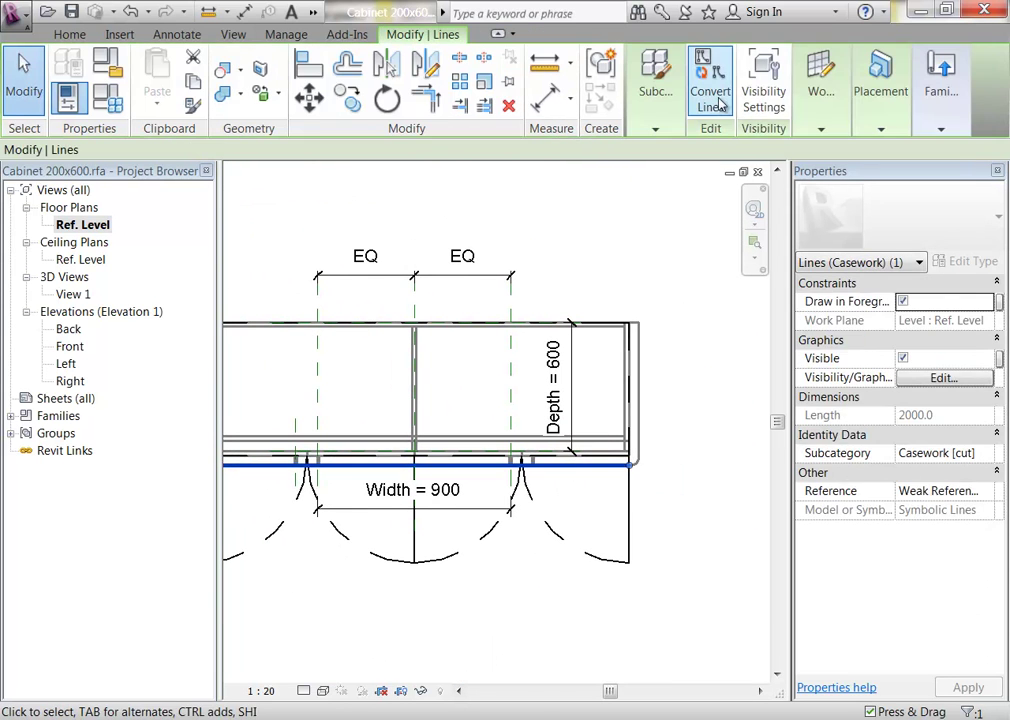
click(656, 82)
click(669, 169)
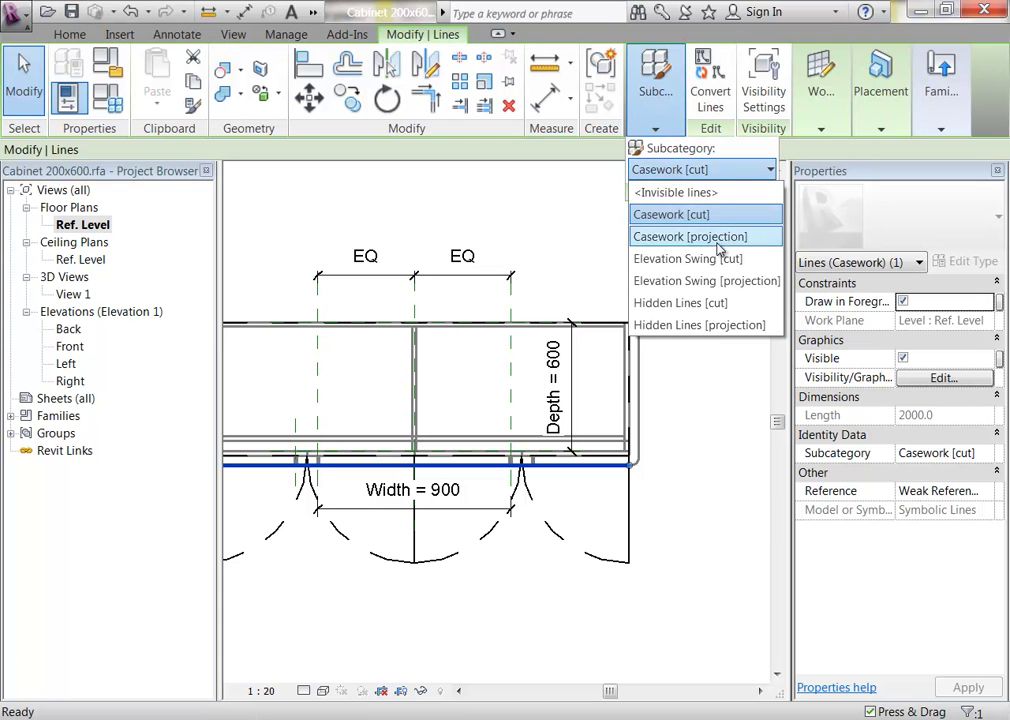
click(697, 259)
middle_drag(380, 282, 503, 272)
click(313, 227)
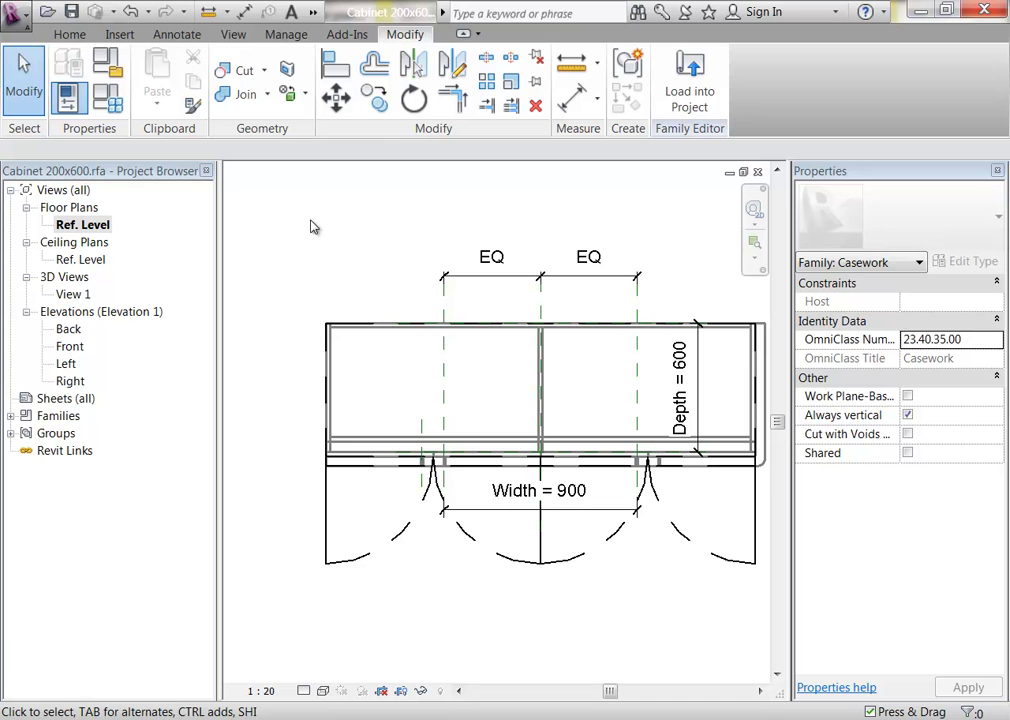
Step: Draw a 620 mm Elevation Swing [cut] symbolic line along the middle partition's centreline, from the cabinet's back to the rectangle's front line
click(67, 36)
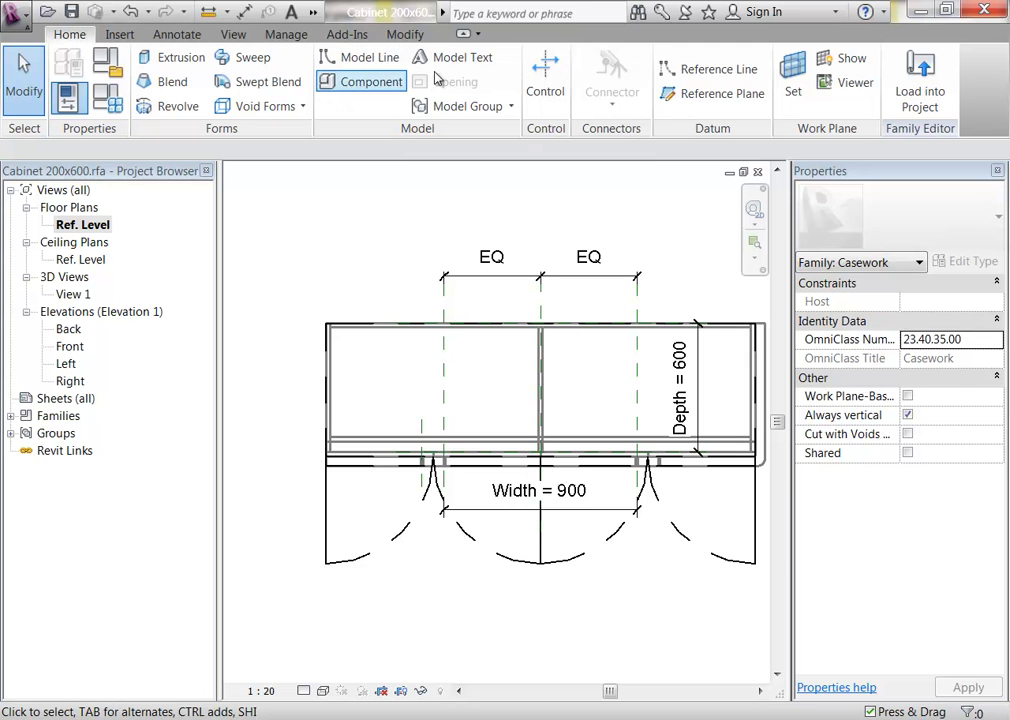
click(198, 36)
click(259, 78)
click(820, 91)
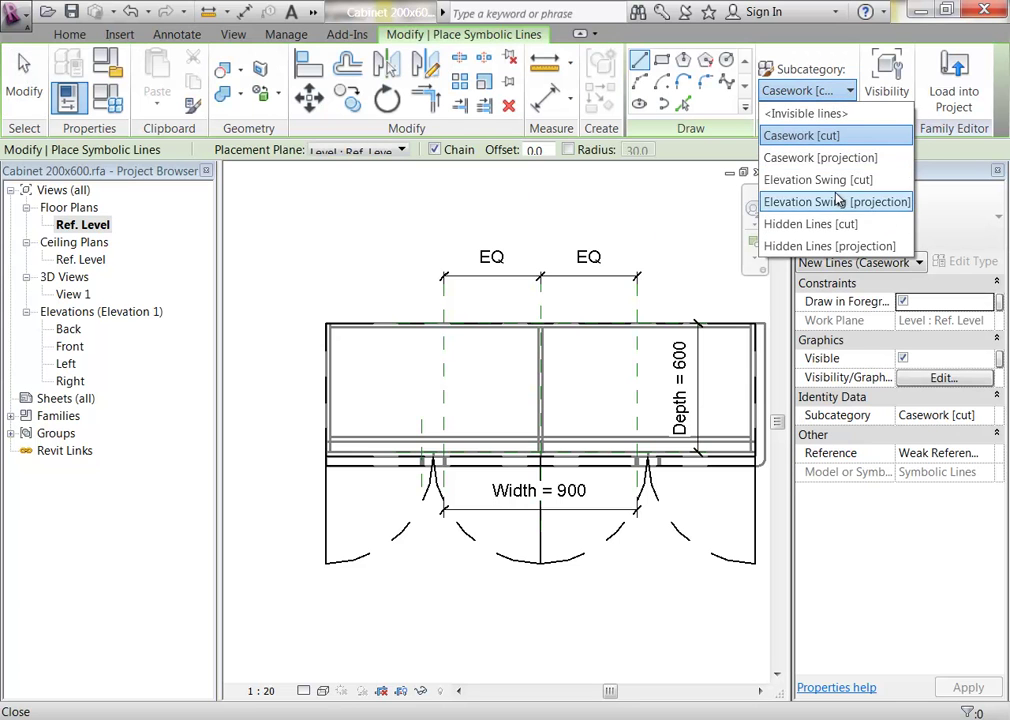
click(830, 180)
scroll(541, 311, up, 3)
scroll(497, 268, up, 1)
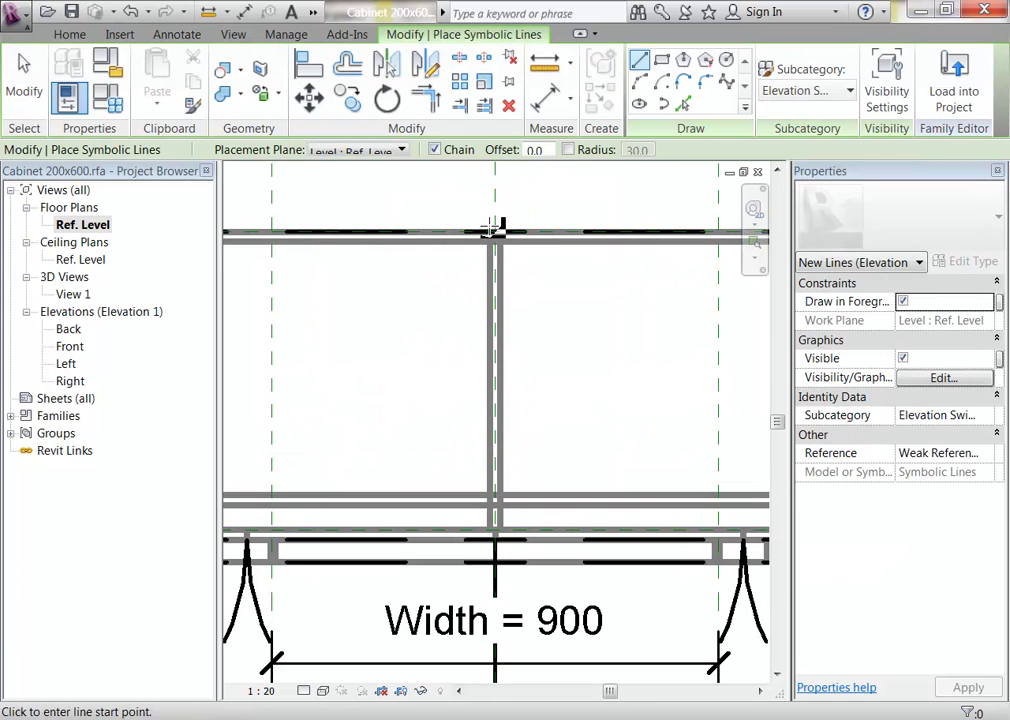
click(507, 229)
scroll(512, 440, up, 1)
scroll(514, 414, up, 1)
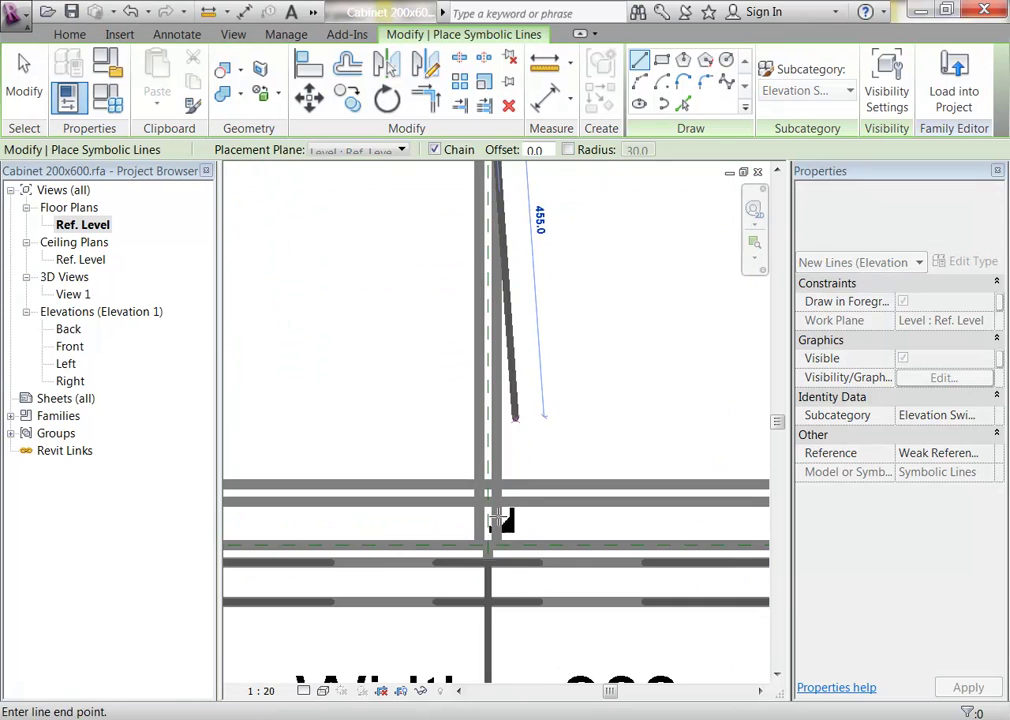
click(497, 563)
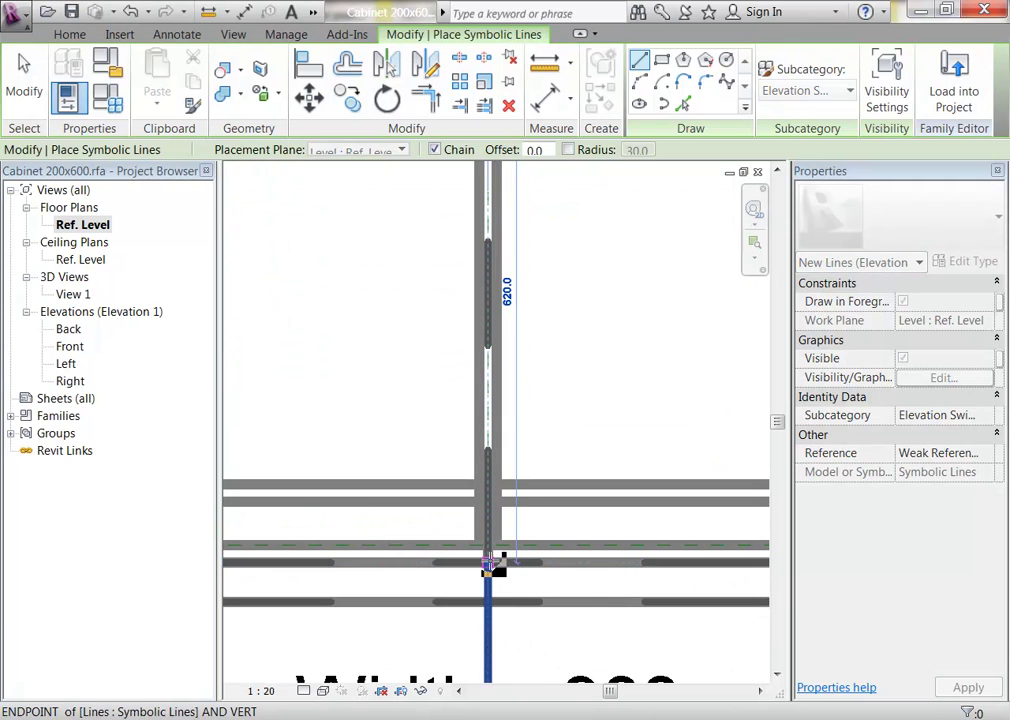
scroll(491, 523, down, 3)
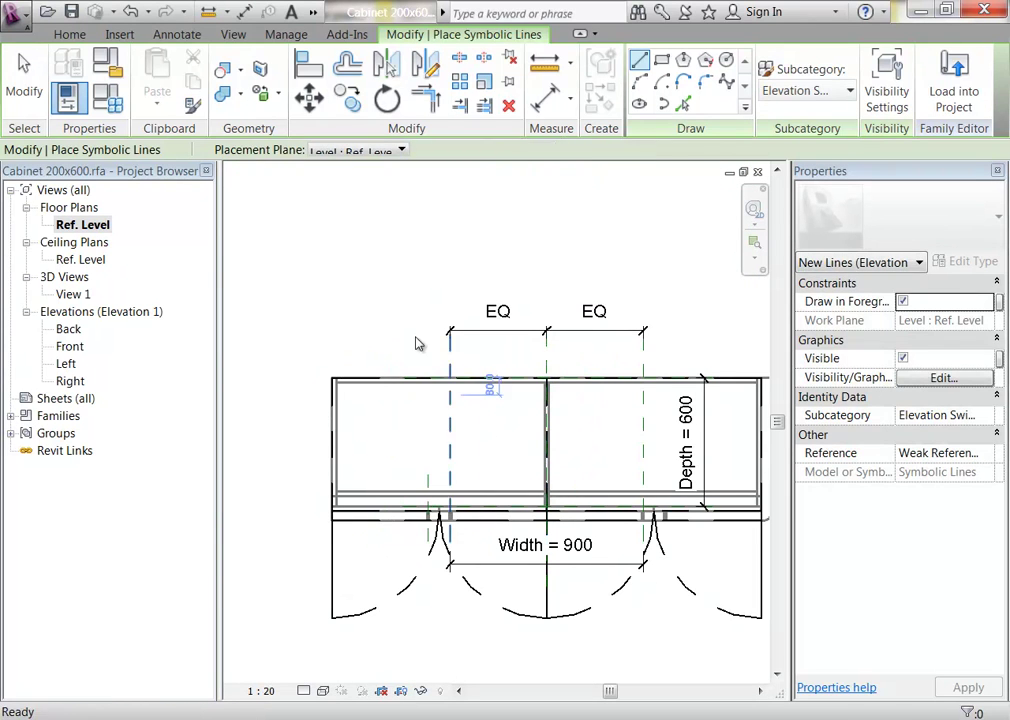
key(Escape)
key(Escape)
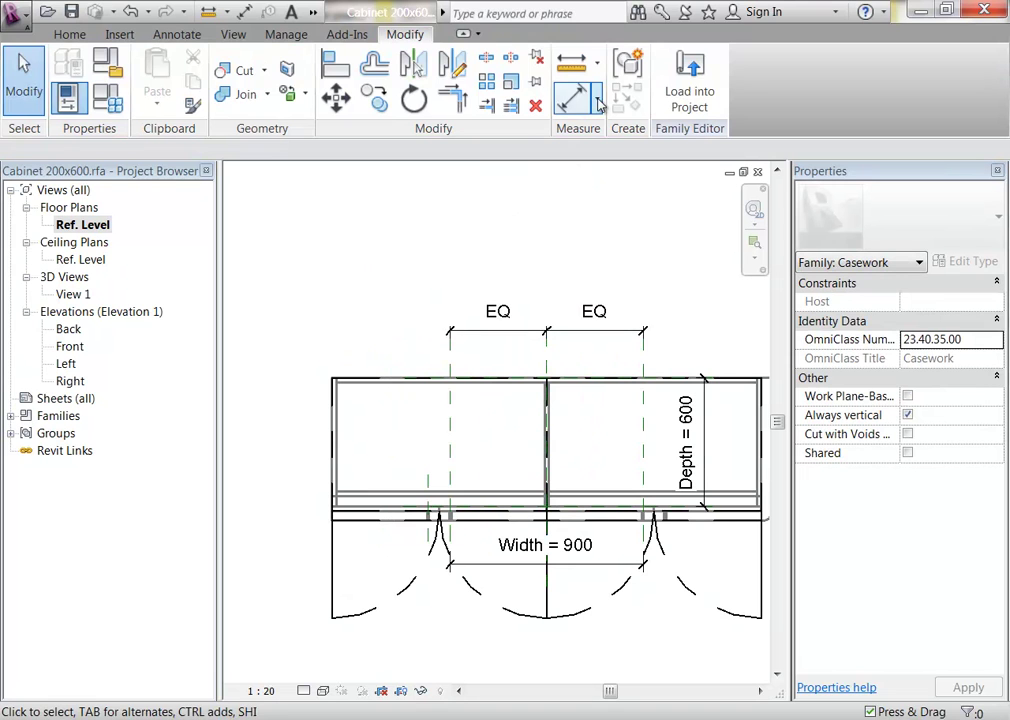
Step: Load the cabinet family into Project2, overwriting the existing version, and check the cabinet in the Ground Floor plan
click(690, 88)
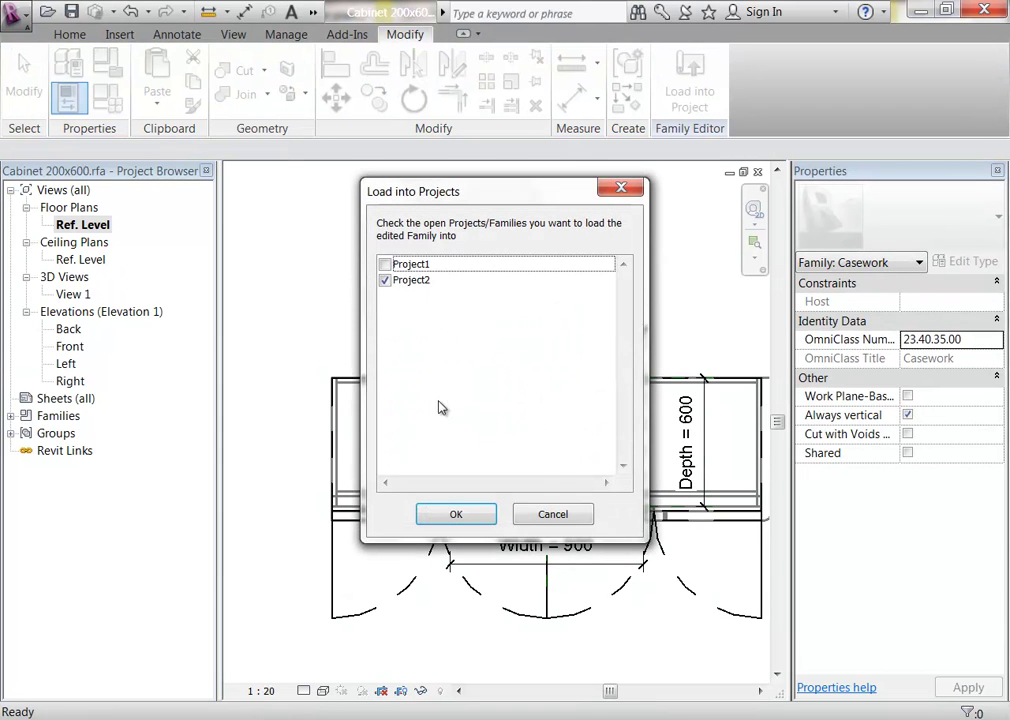
click(470, 511)
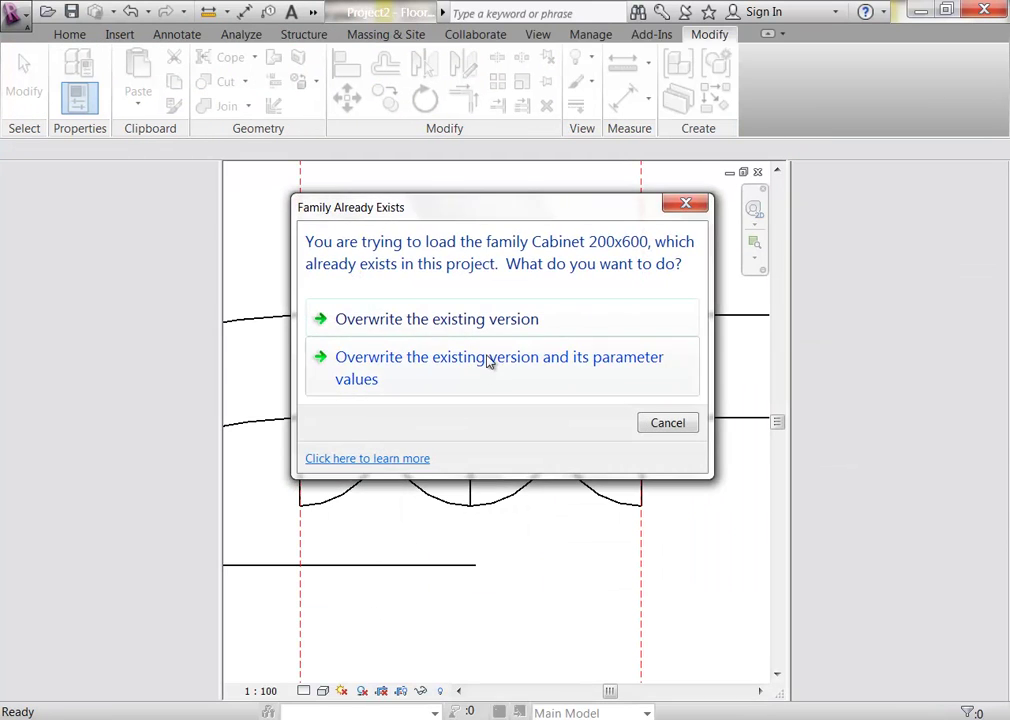
click(476, 332)
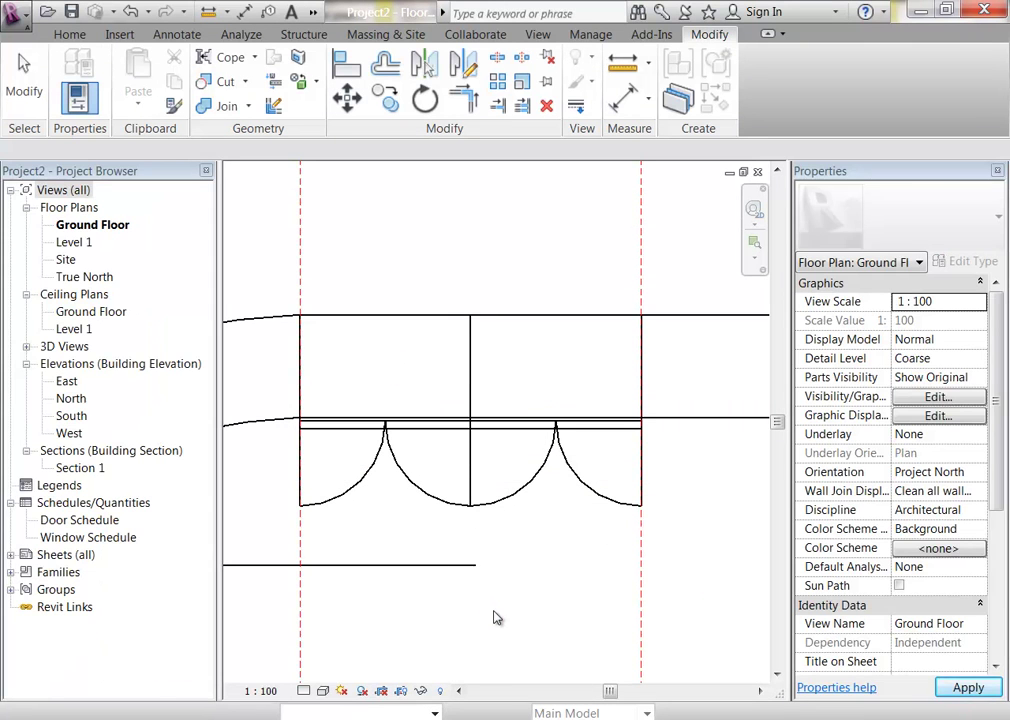
scroll(370, 325, up, 2)
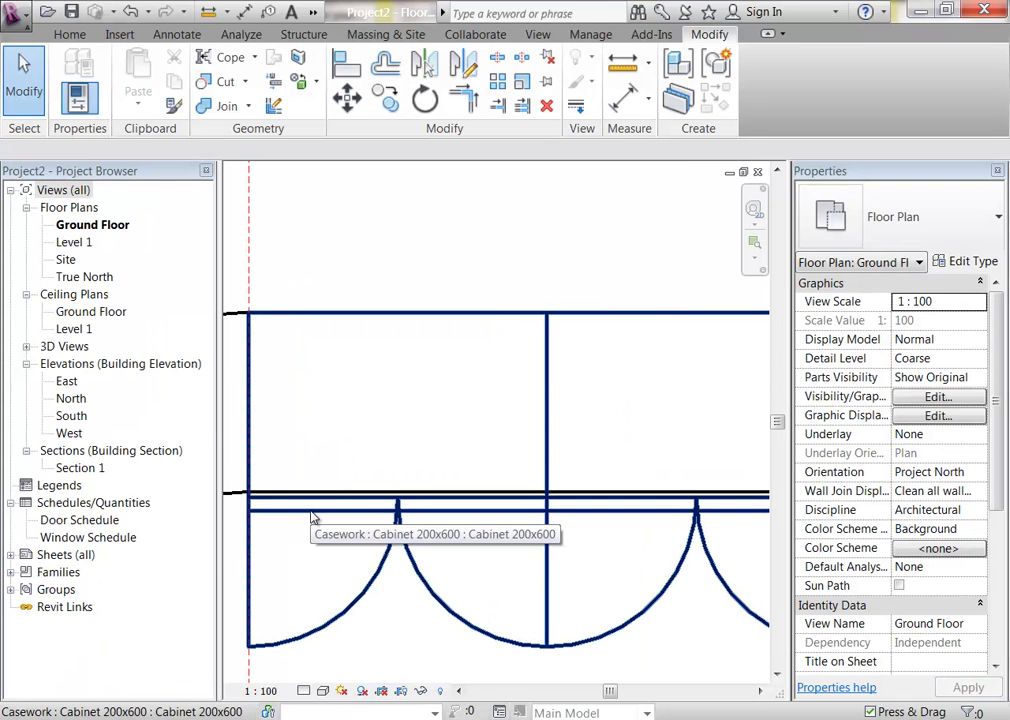
scroll(365, 248, down, 3)
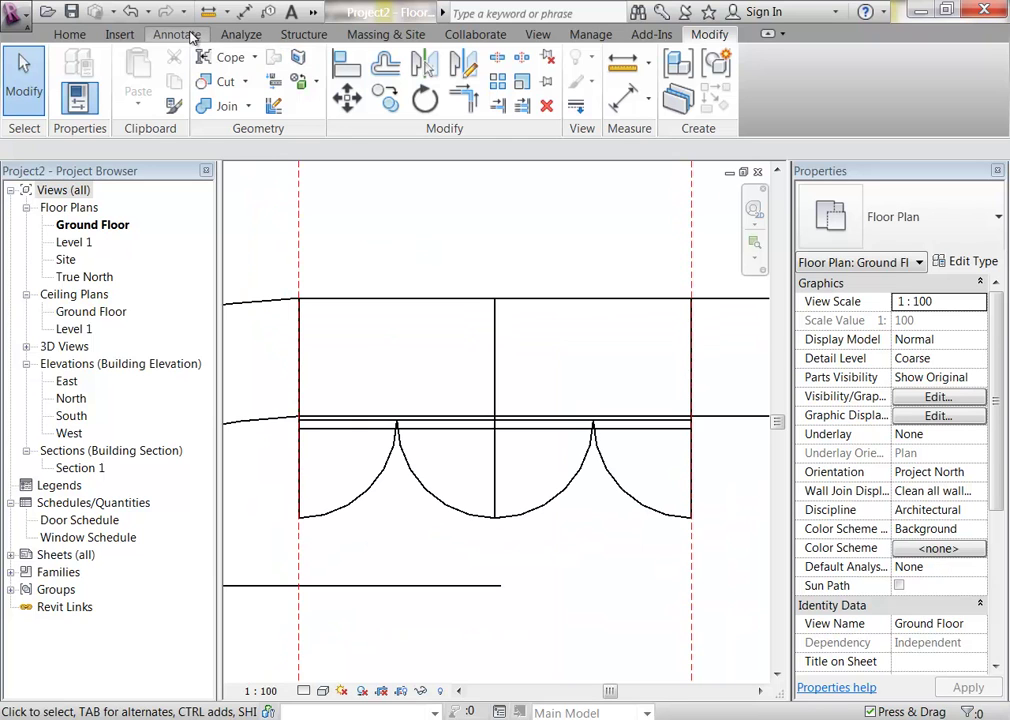
Step: Review the Casework subcategories and their line settings in Project2's Object Styles without changing anything
click(604, 38)
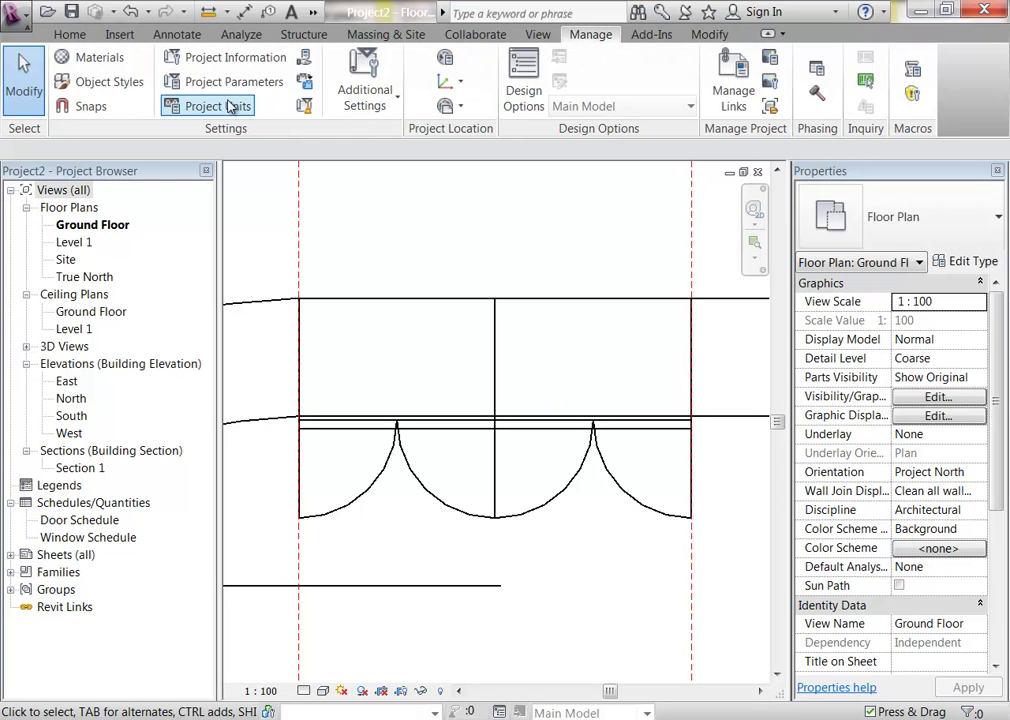
click(104, 82)
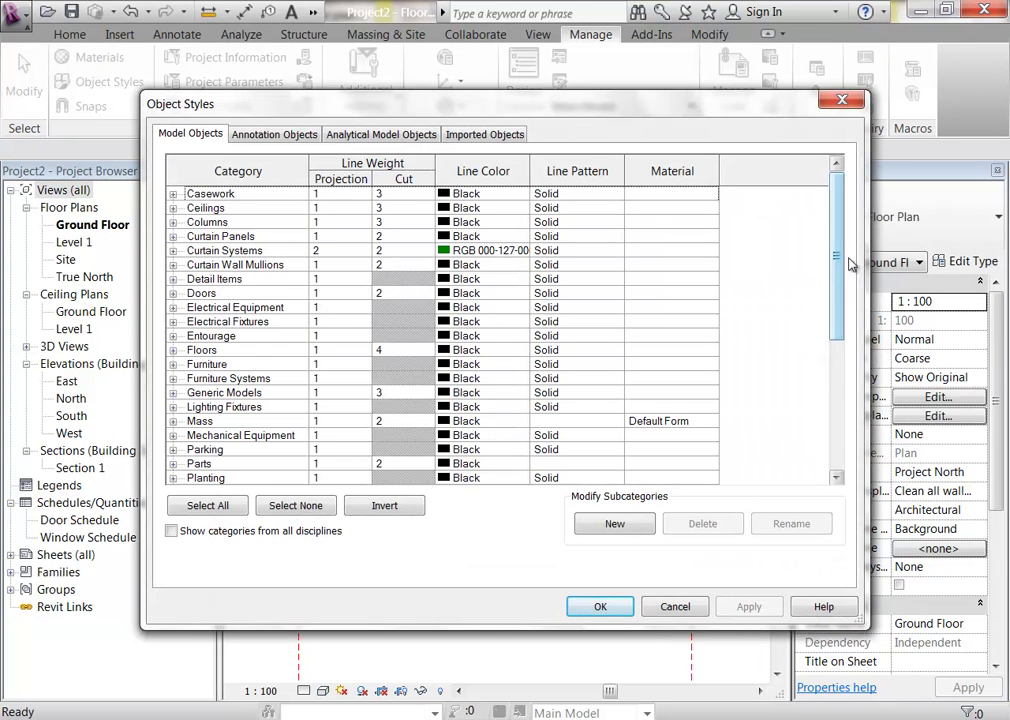
click(173, 194)
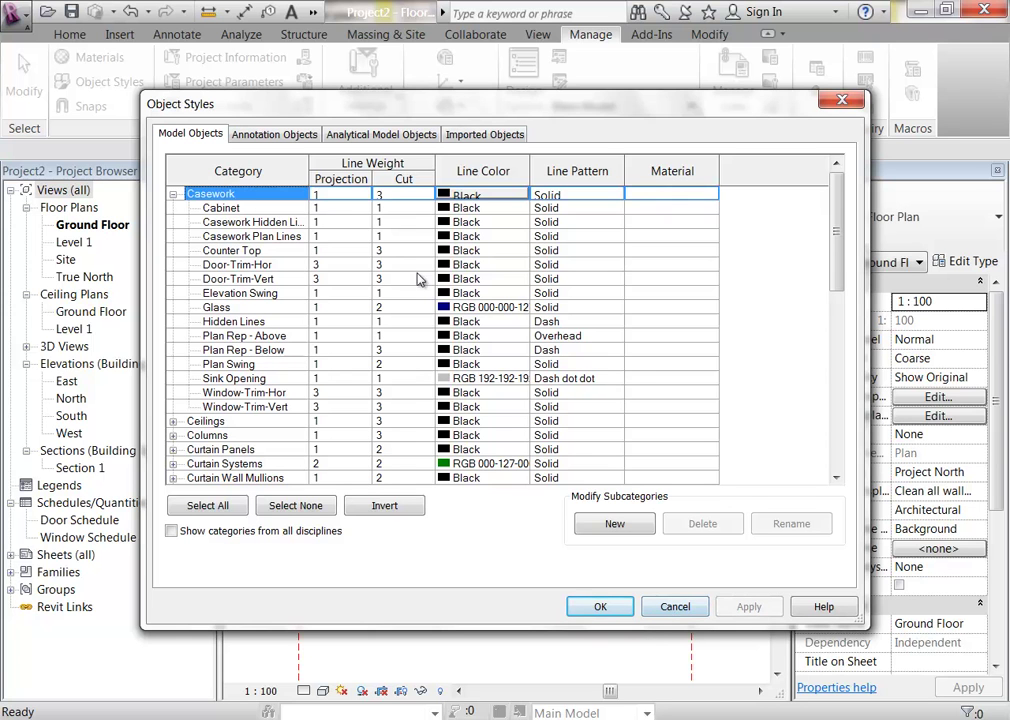
click(673, 607)
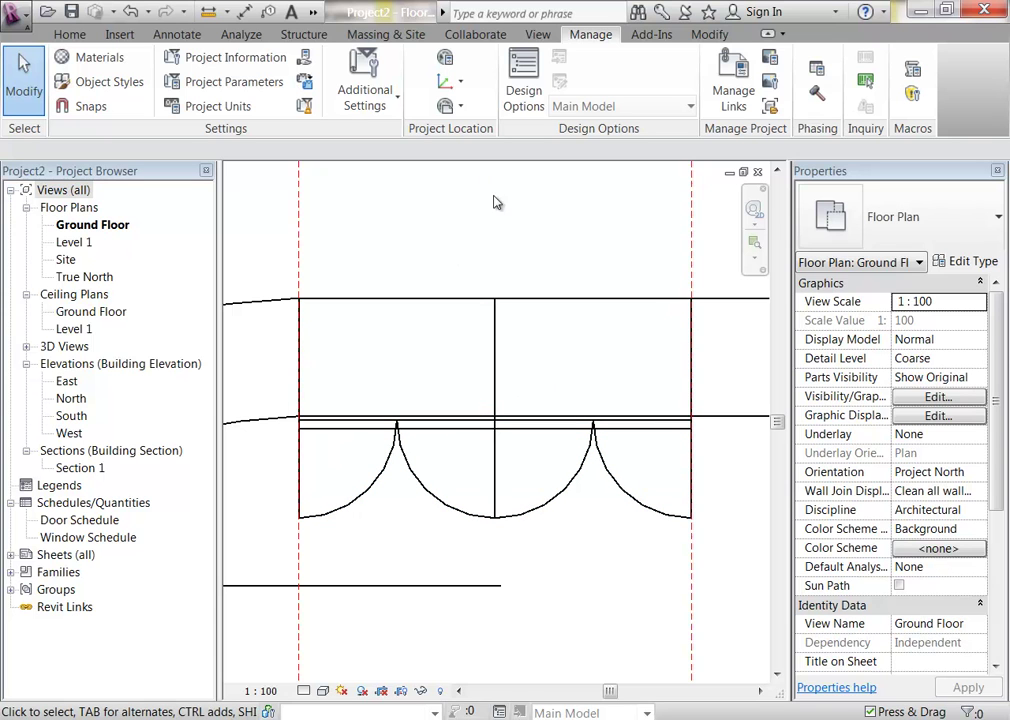
Step: Switch to the cabinet family and review its Casework subcategories in the family's Object Styles without changing anything
double_click(477, 328)
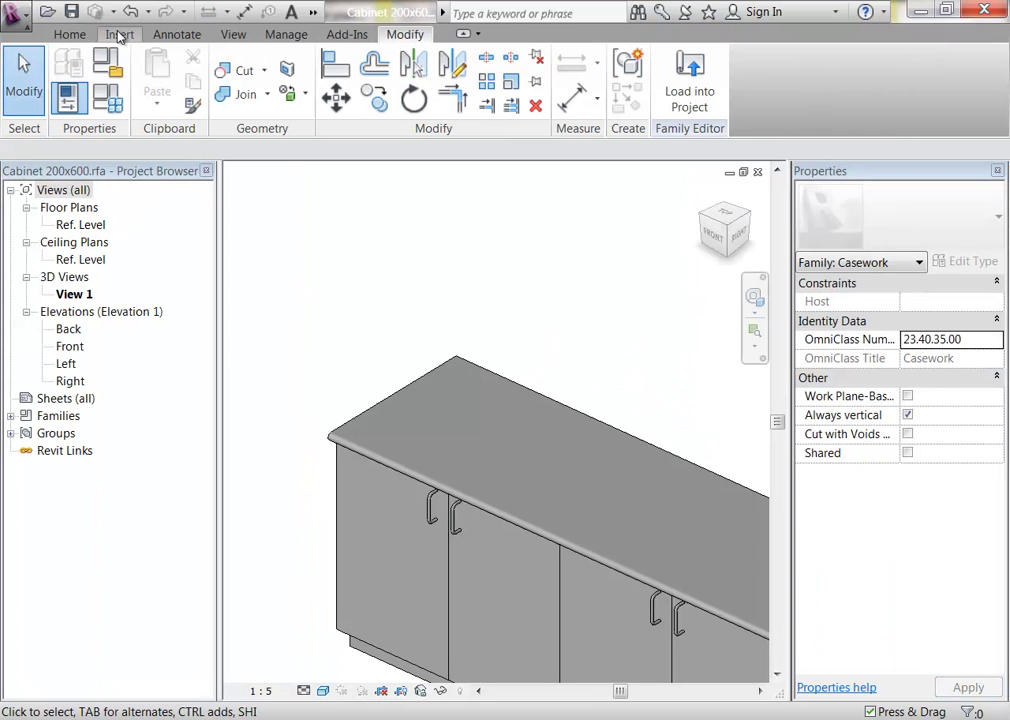
click(283, 36)
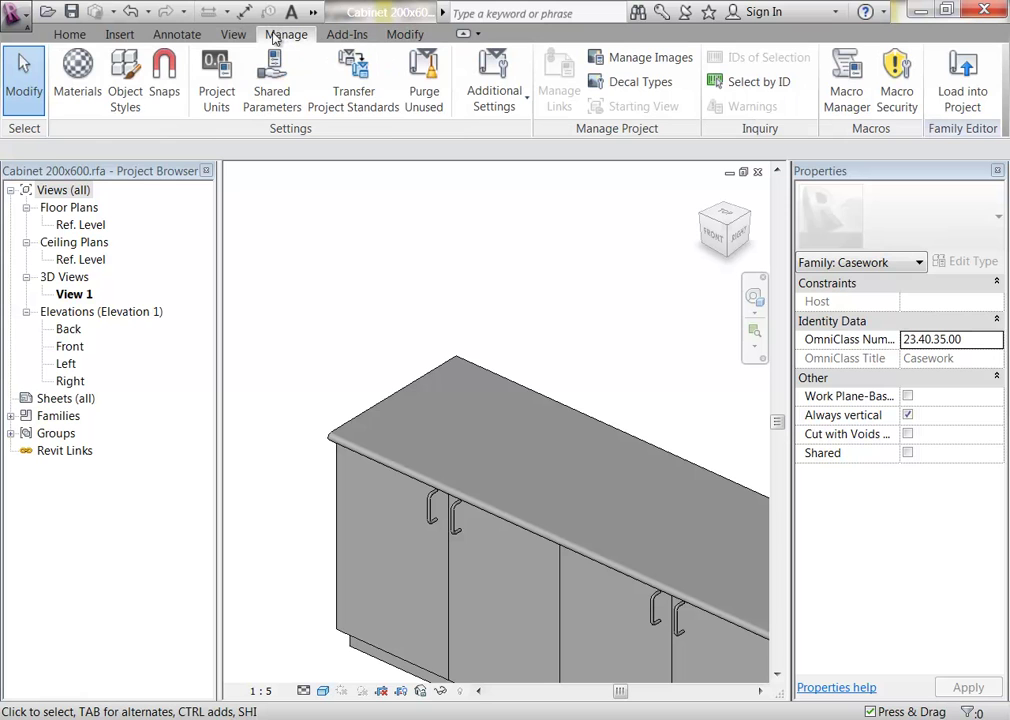
click(125, 78)
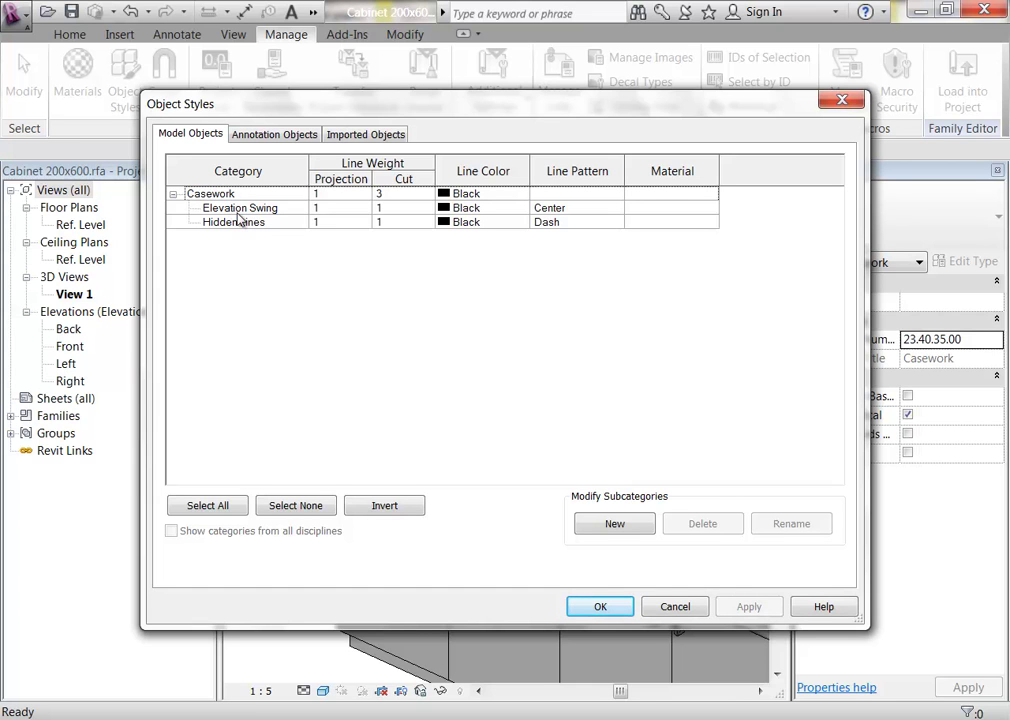
click(675, 607)
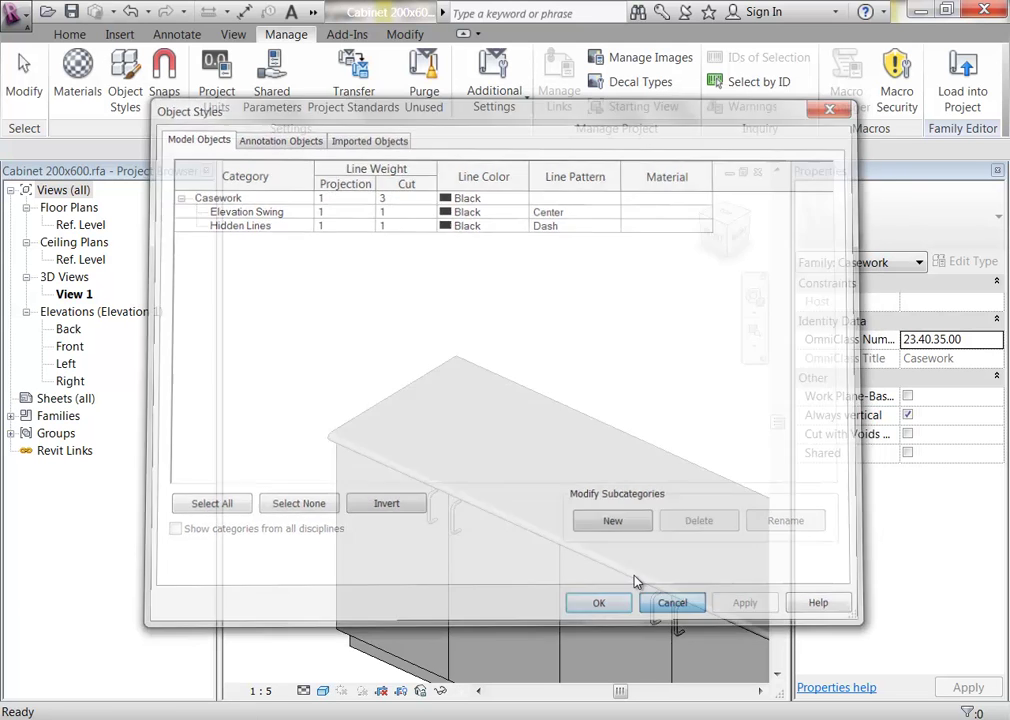
Step: Return to Project2 and set the line pattern of the Casework subcategory Elevation Swing to Hidden in Object Styles
key(ctrl+Tab)
key(ctrl+Tab)
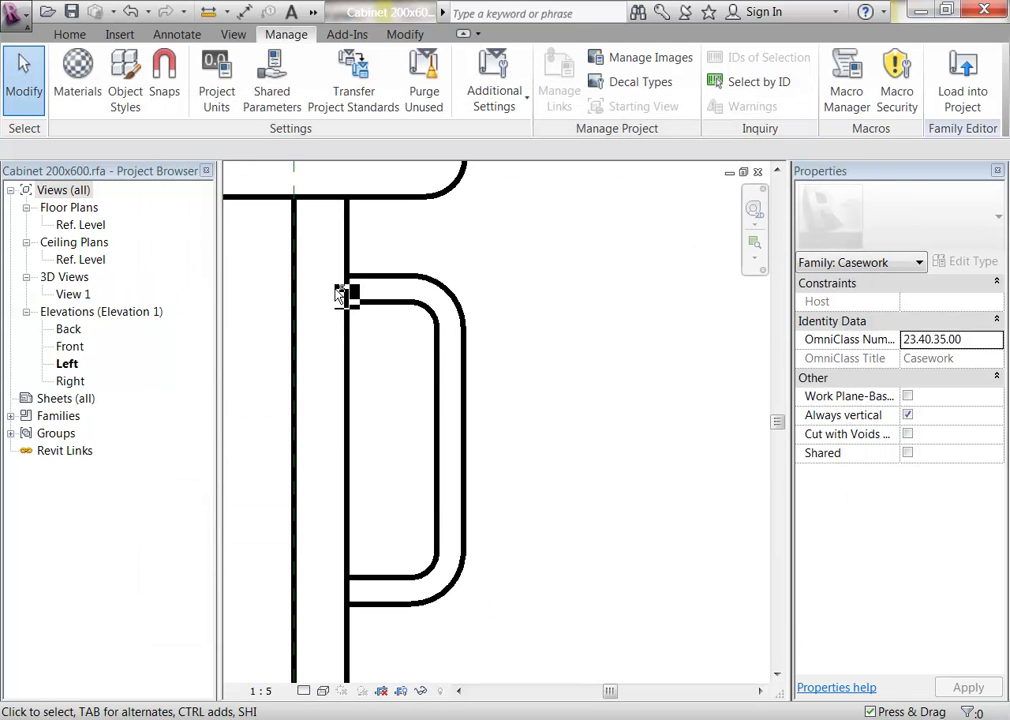
key(ctrl+Tab)
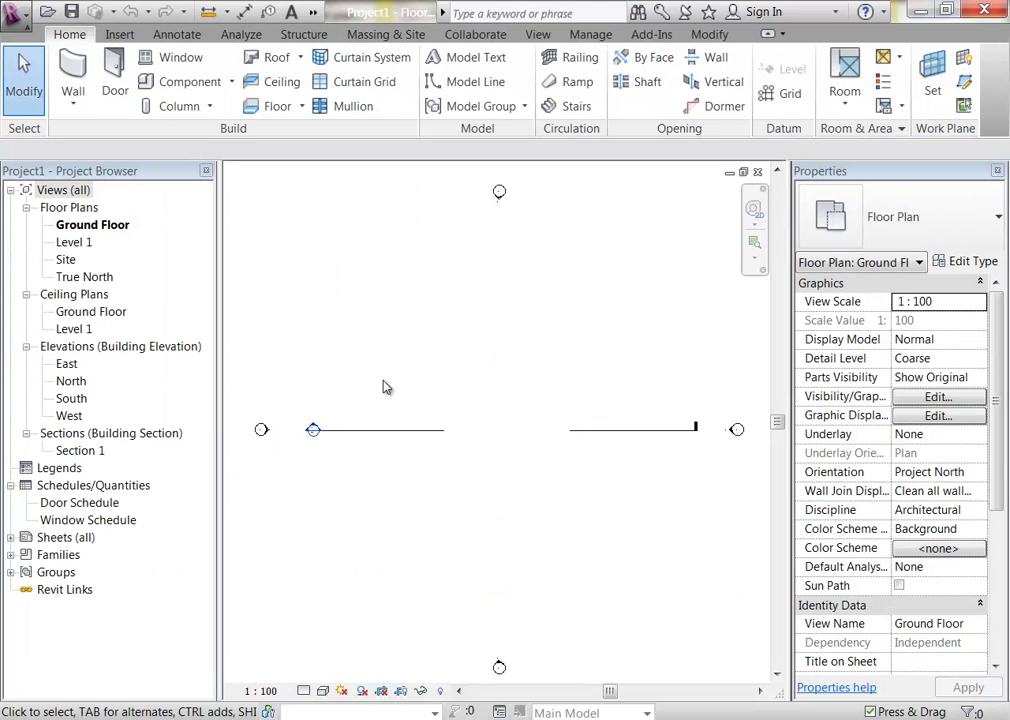
key(ctrl+Tab)
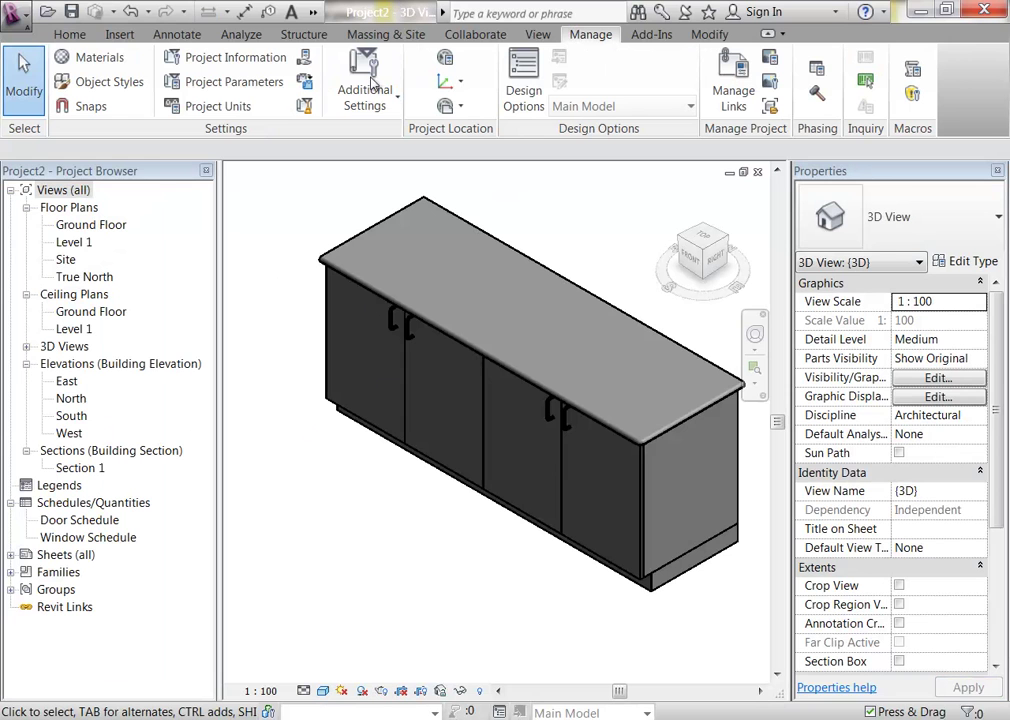
click(100, 82)
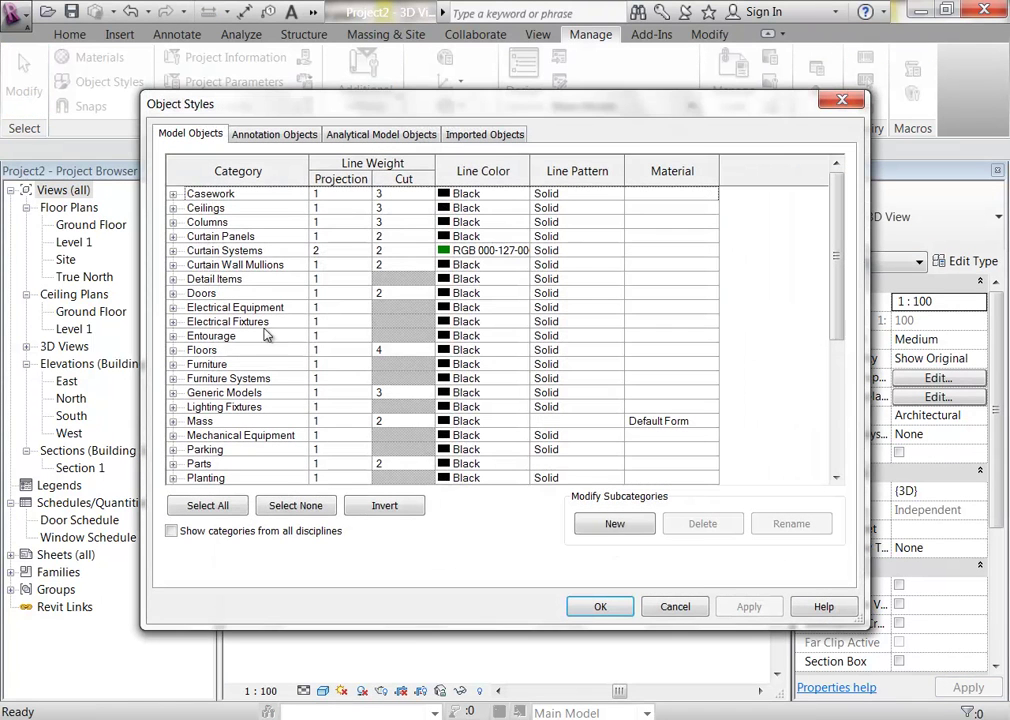
click(173, 194)
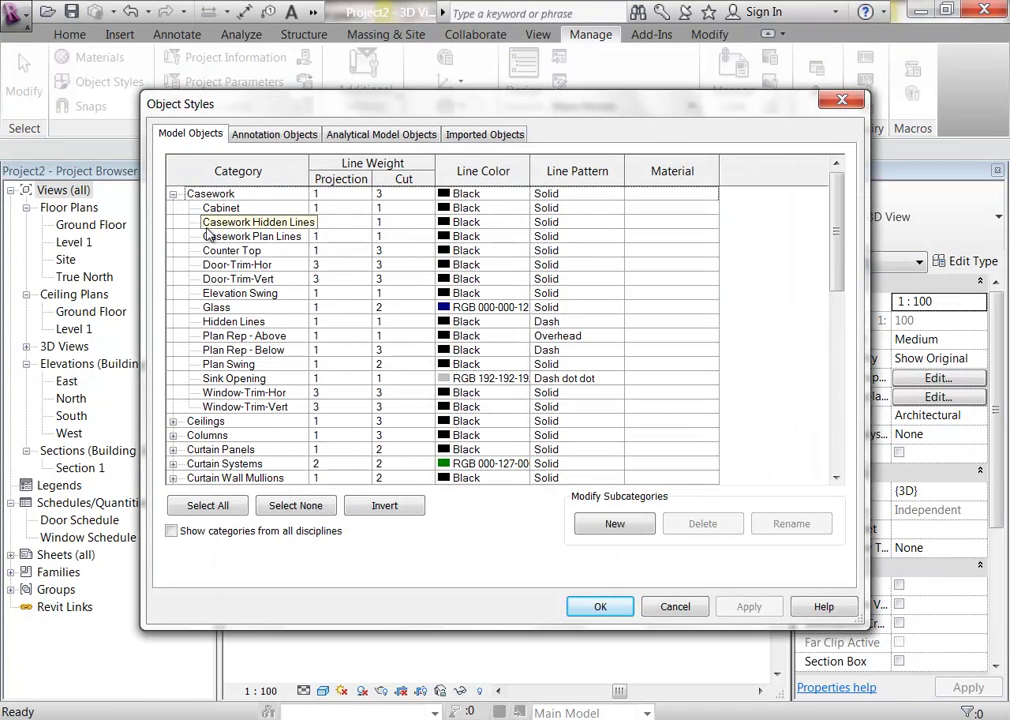
click(232, 323)
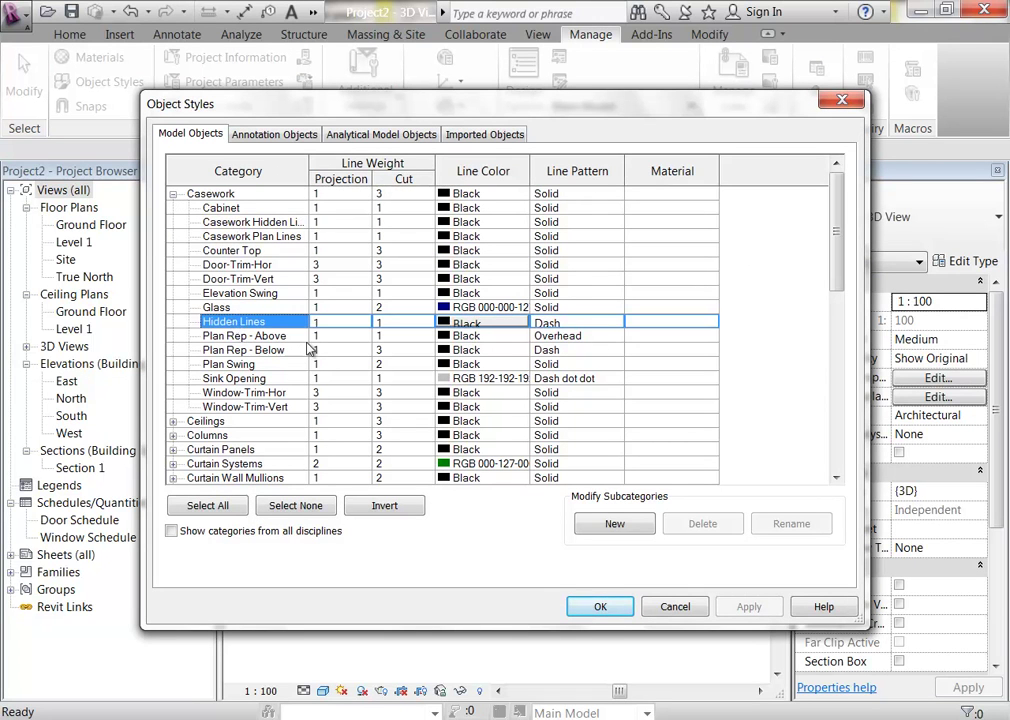
click(216, 293)
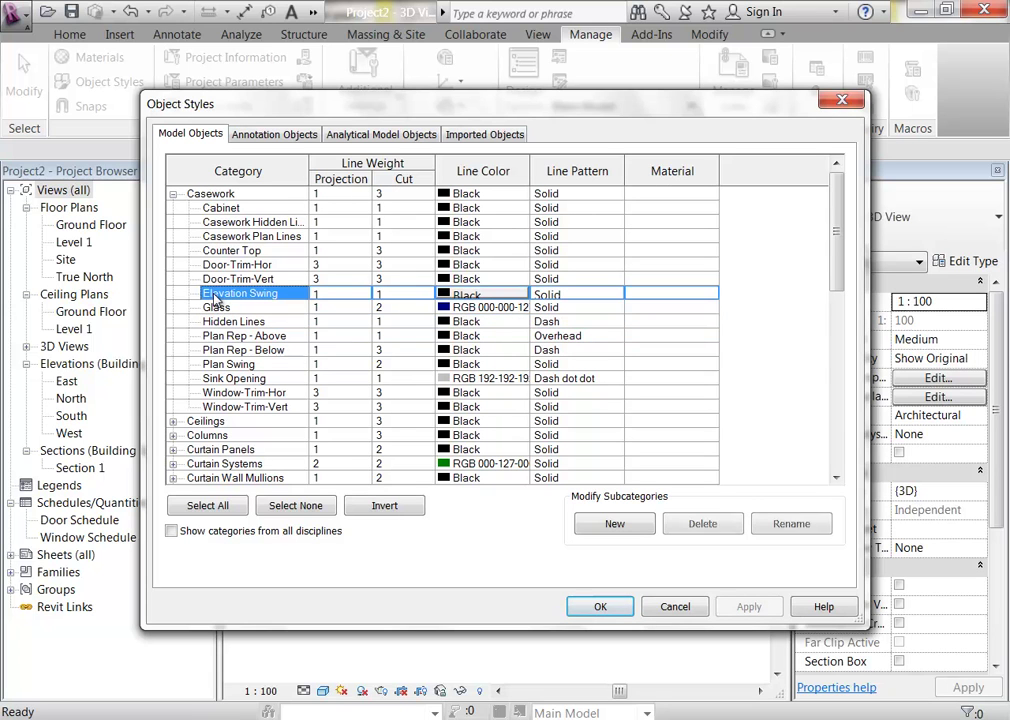
click(578, 295)
click(615, 293)
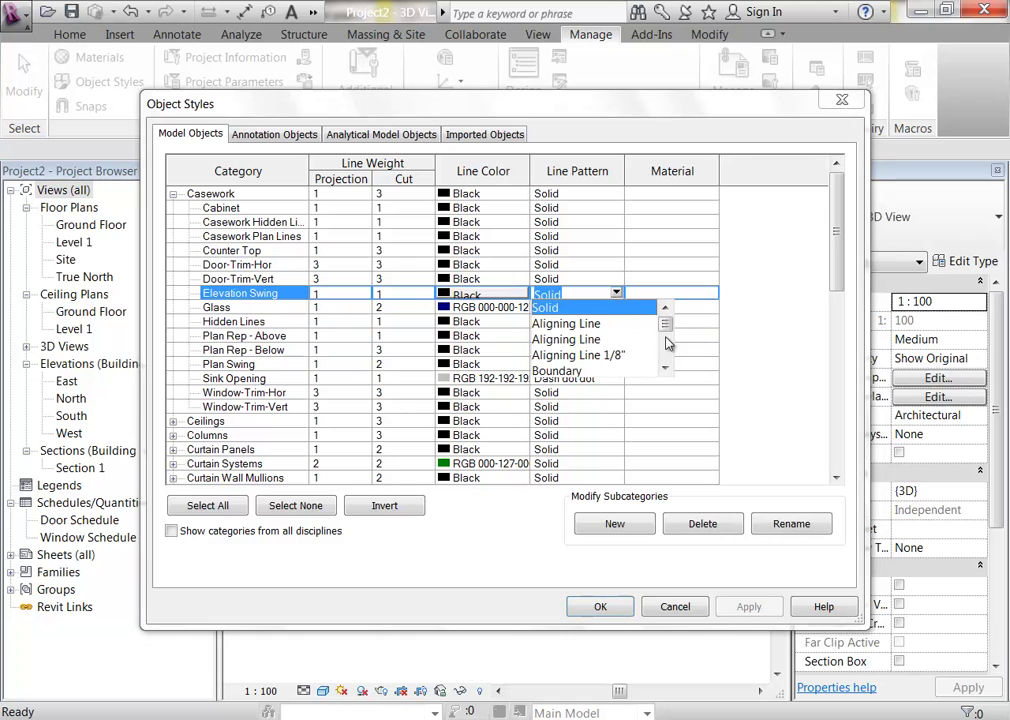
drag(667, 331, 677, 352)
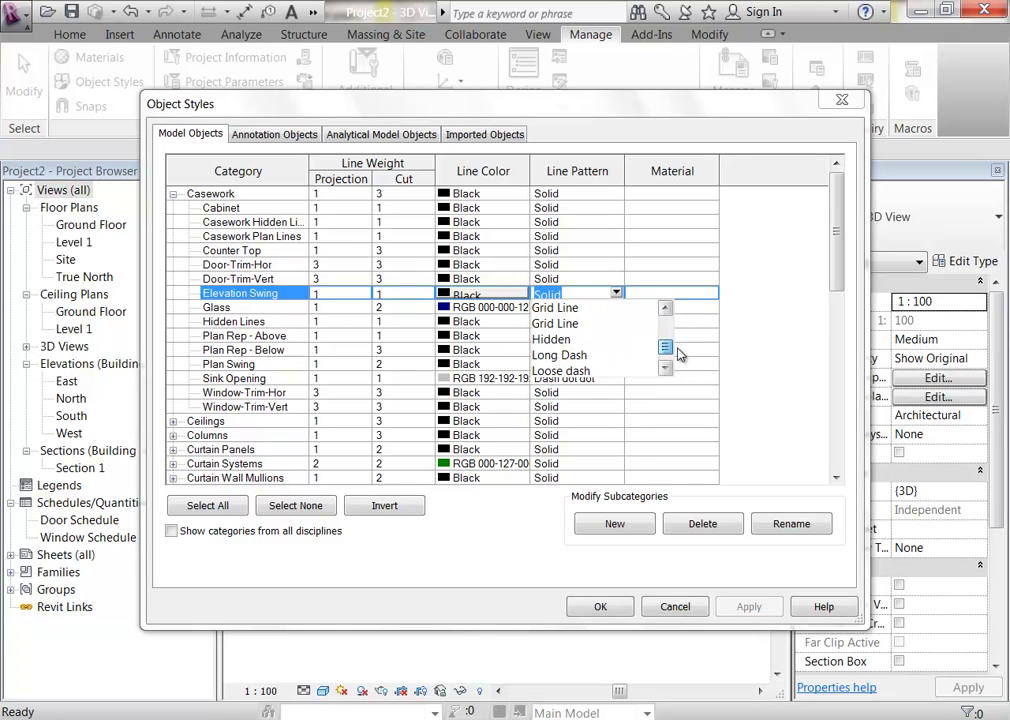
click(551, 339)
Step: Set the line pattern of the Casework subcategory Hidden Lines to Hidden and accept the object style changes
click(561, 323)
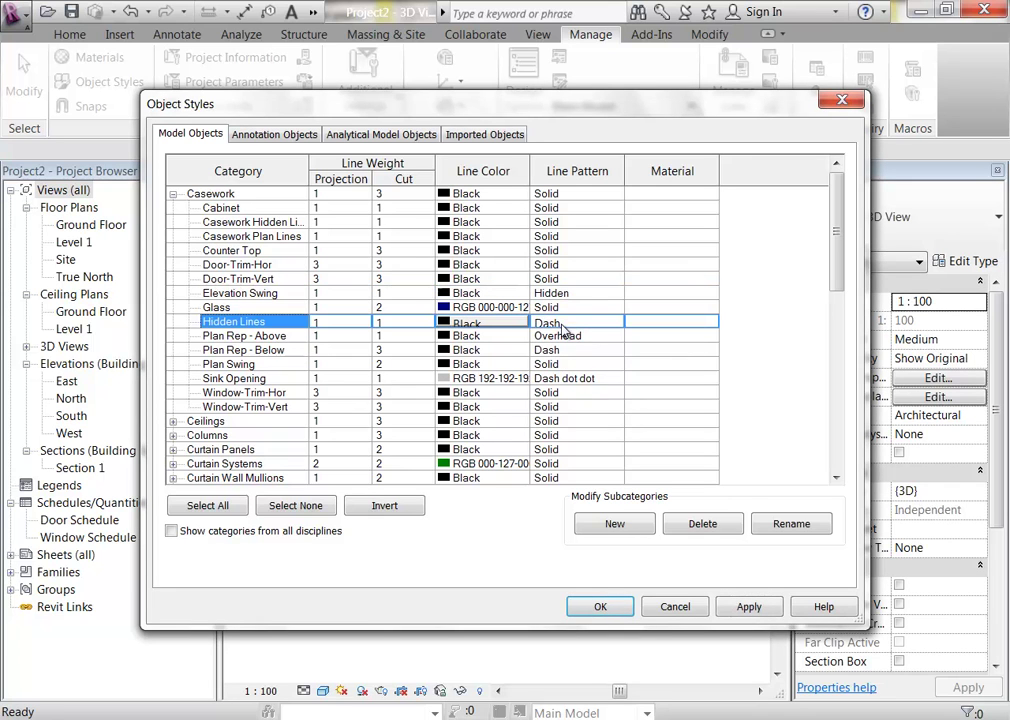
click(614, 322)
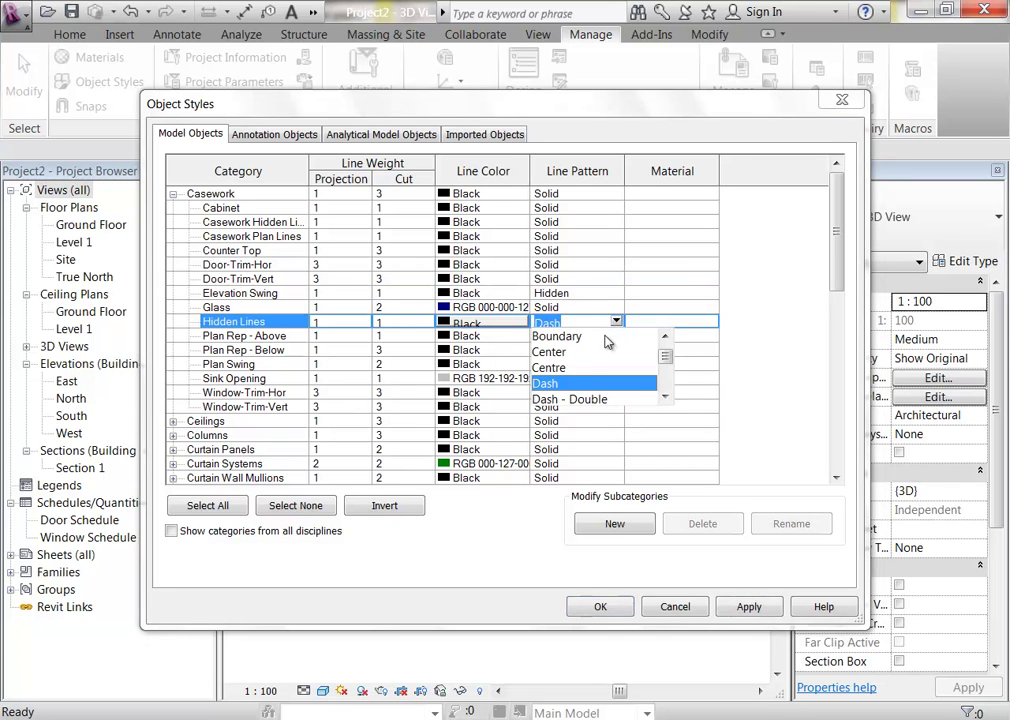
drag(667, 355, 665, 375)
click(560, 384)
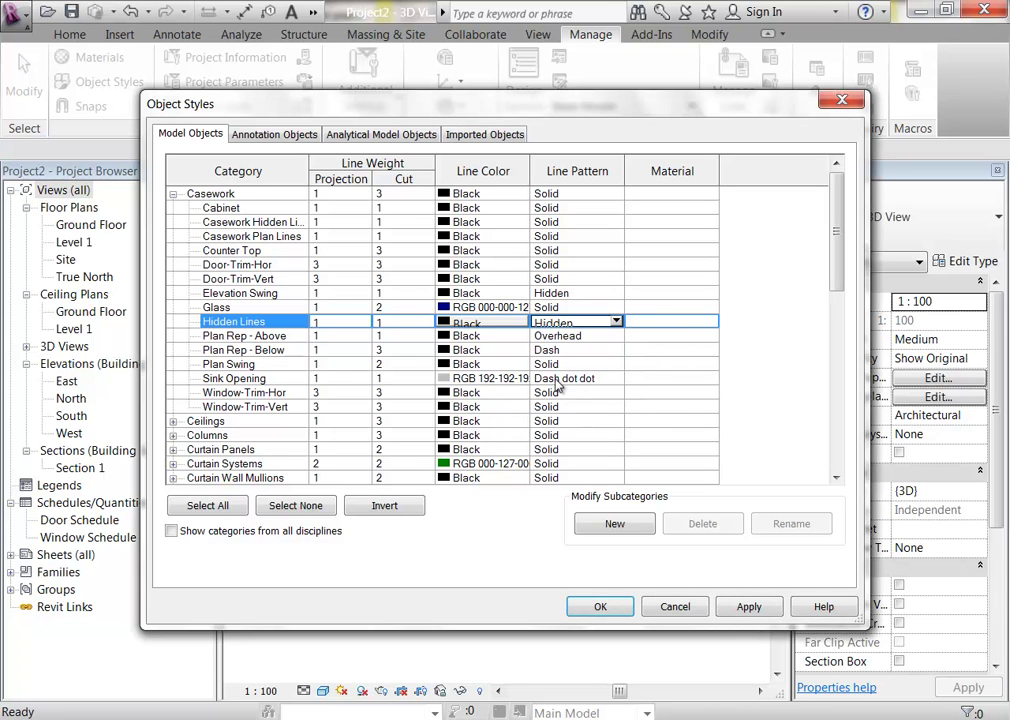
click(582, 295)
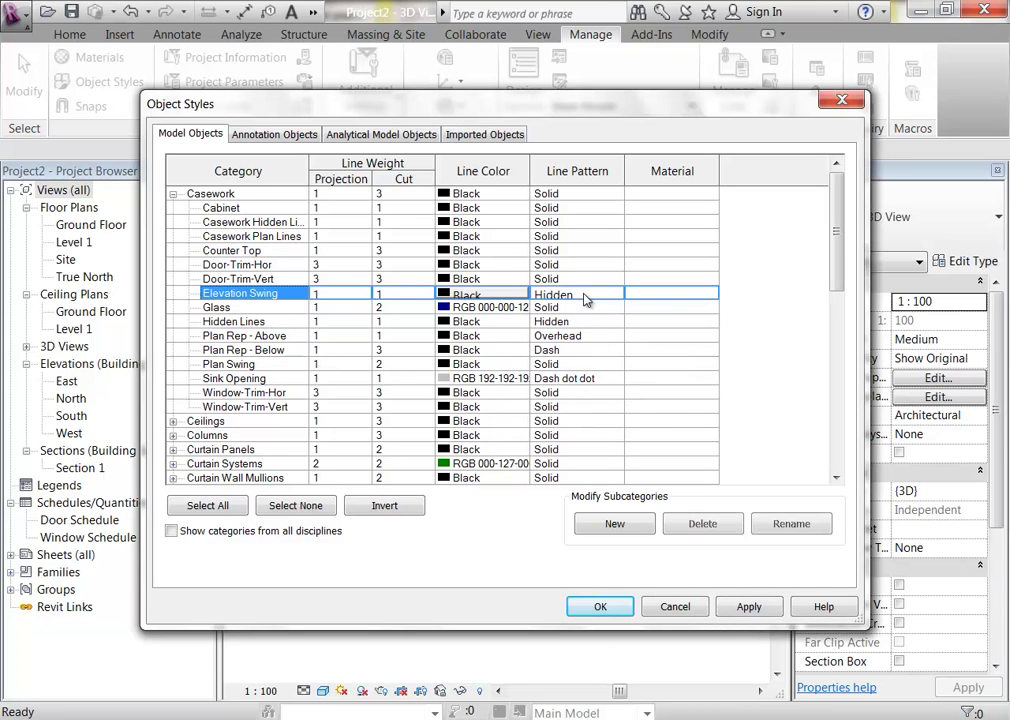
click(601, 608)
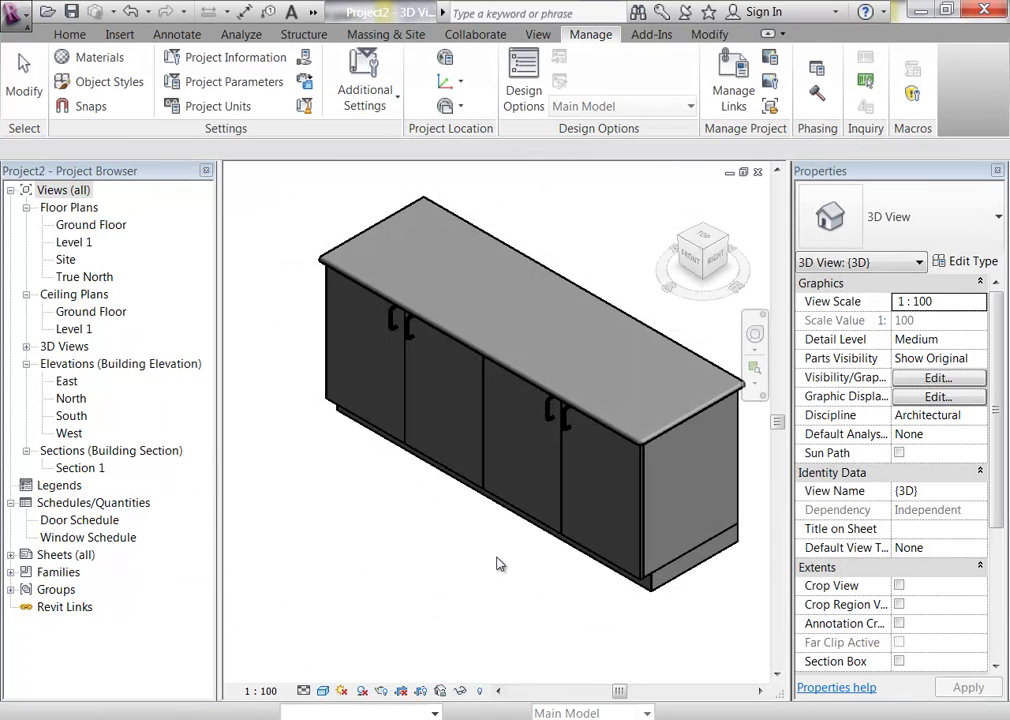
Step: Open the Ground Floor plan, set its view scale to 1:50 and check the cabinet's line patterns
double_click(88, 225)
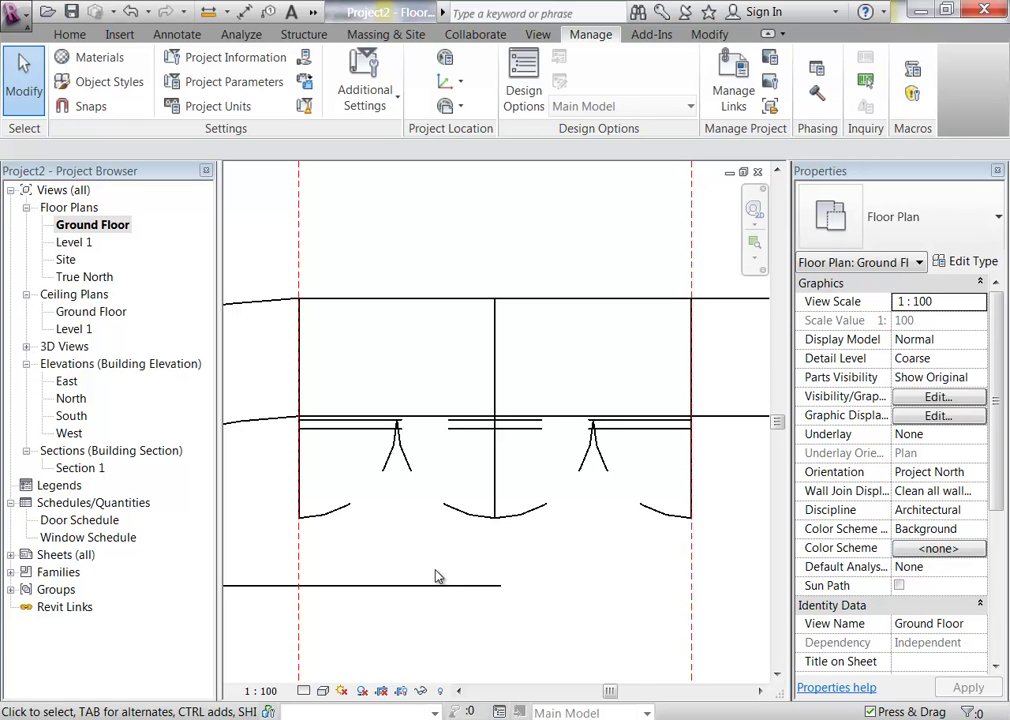
click(258, 691)
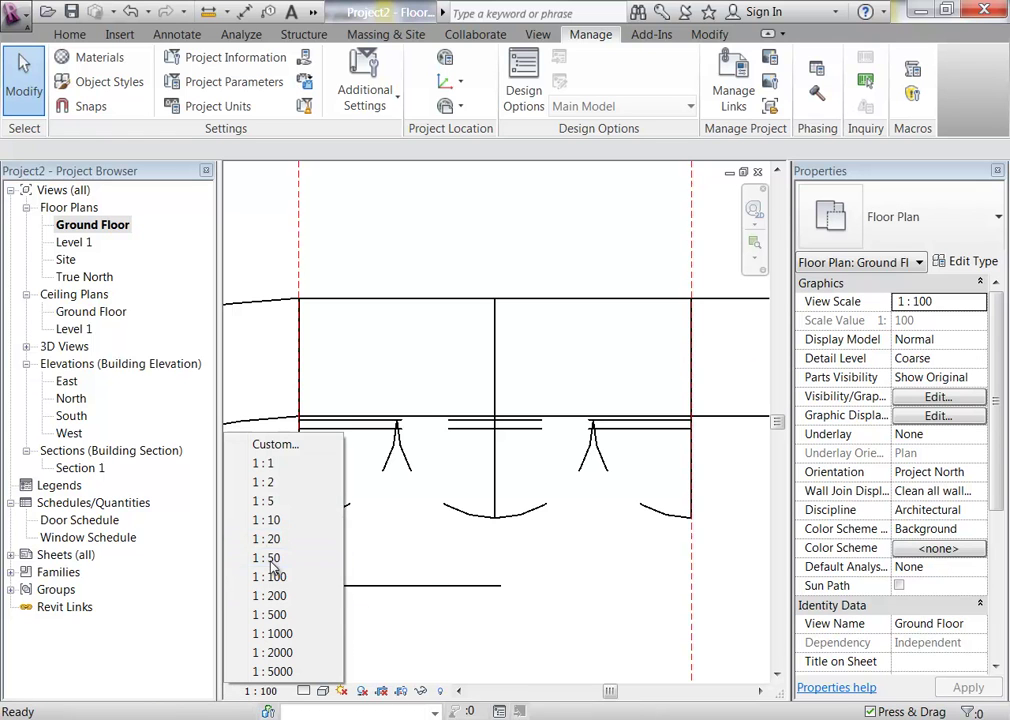
click(268, 557)
scroll(548, 306, up, 5)
scroll(548, 306, up, 5)
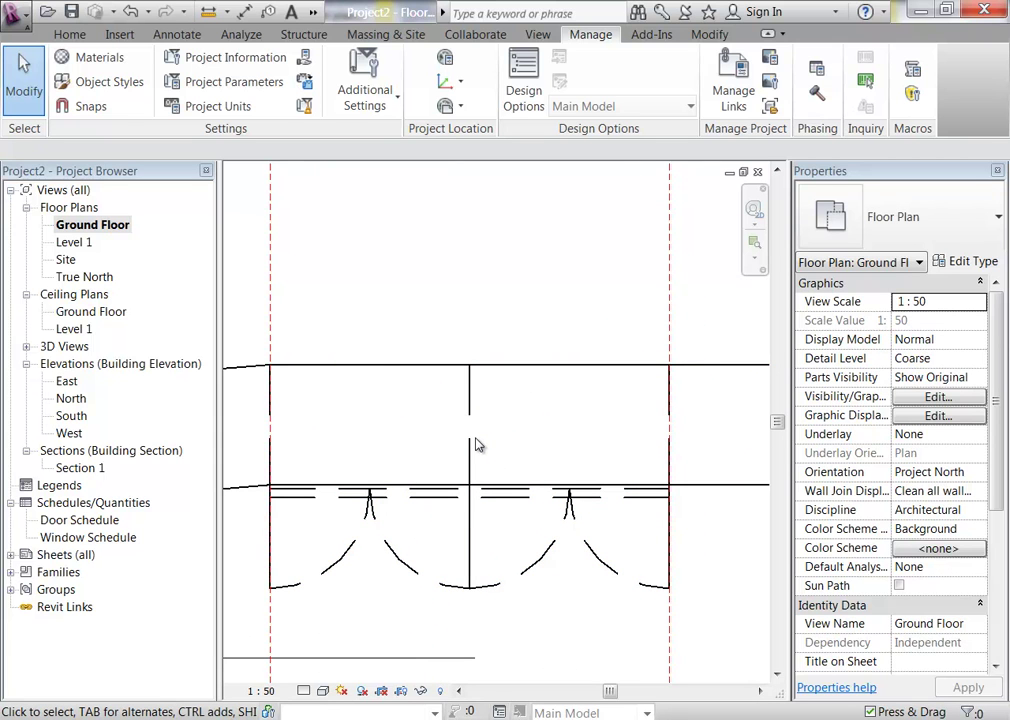
Step: Set the Ground Floor plan's view scale to 1:20 and inspect the cabinet's dashed lines up close
click(258, 693)
click(266, 539)
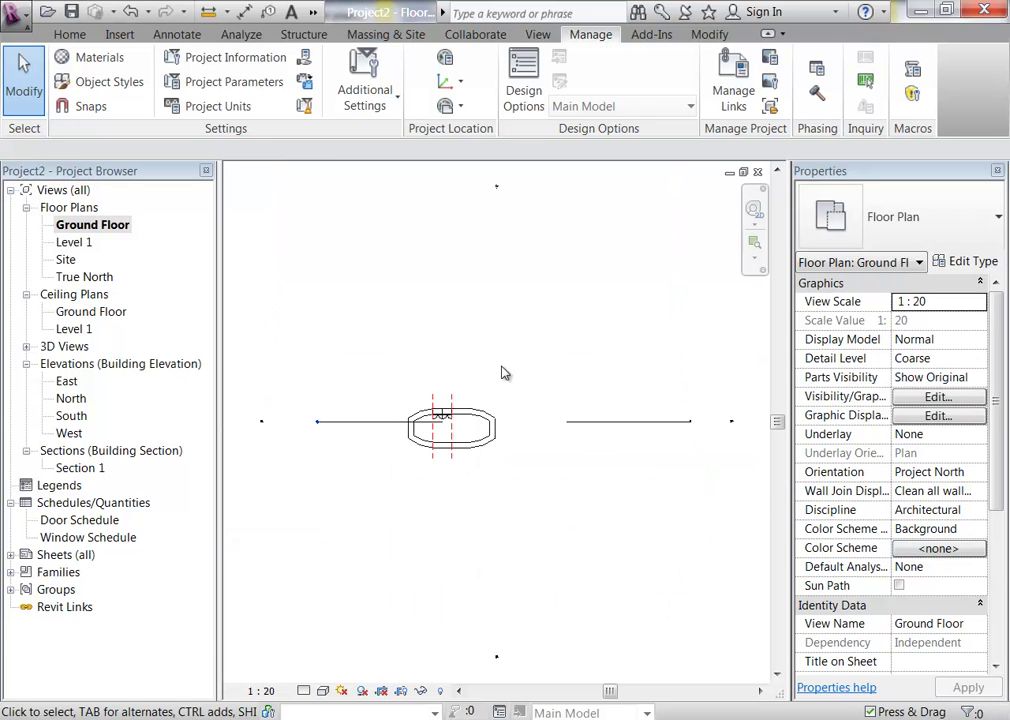
scroll(470, 420, up, 3)
middle_drag(382, 480, 591, 347)
scroll(581, 460, up, 3)
scroll(433, 338, up, 3)
scroll(440, 293, up, 1)
middle_drag(440, 293, 431, 258)
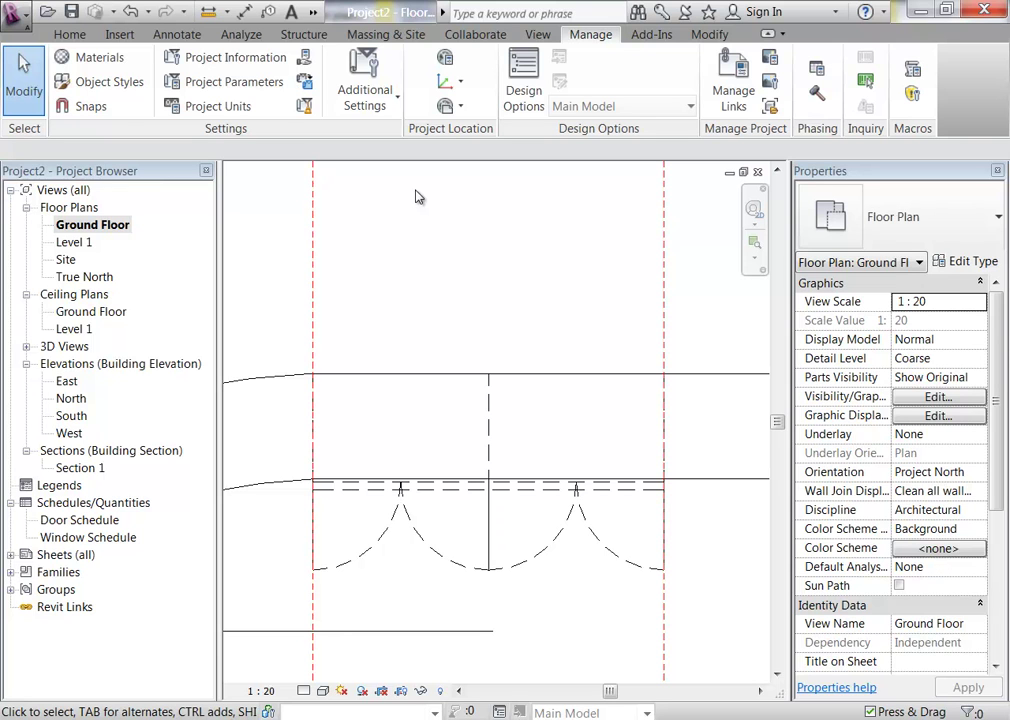
Step: Open the placed cabinet's family for editing from the plan and show the whole cabinet in its 3D view, View 1
click(492, 545)
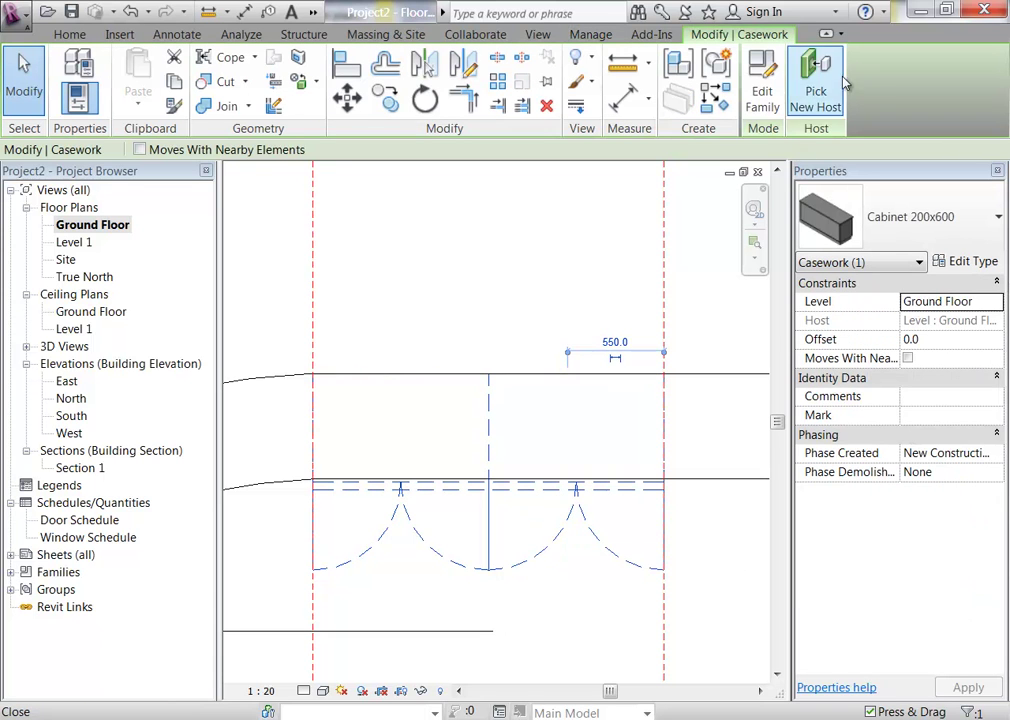
click(763, 96)
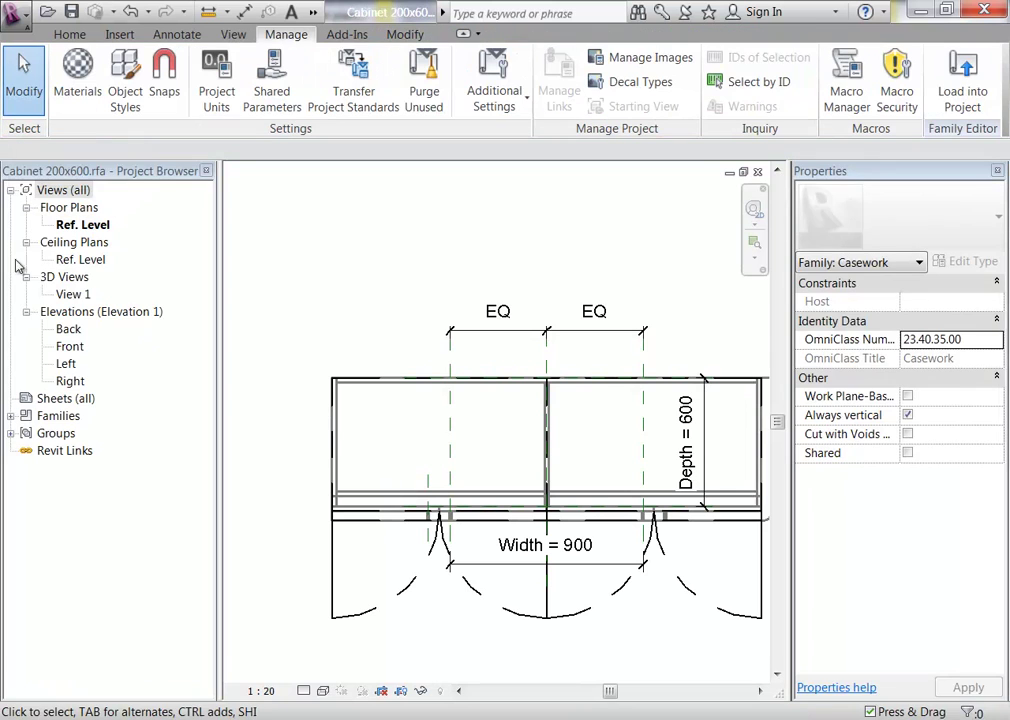
double_click(73, 294)
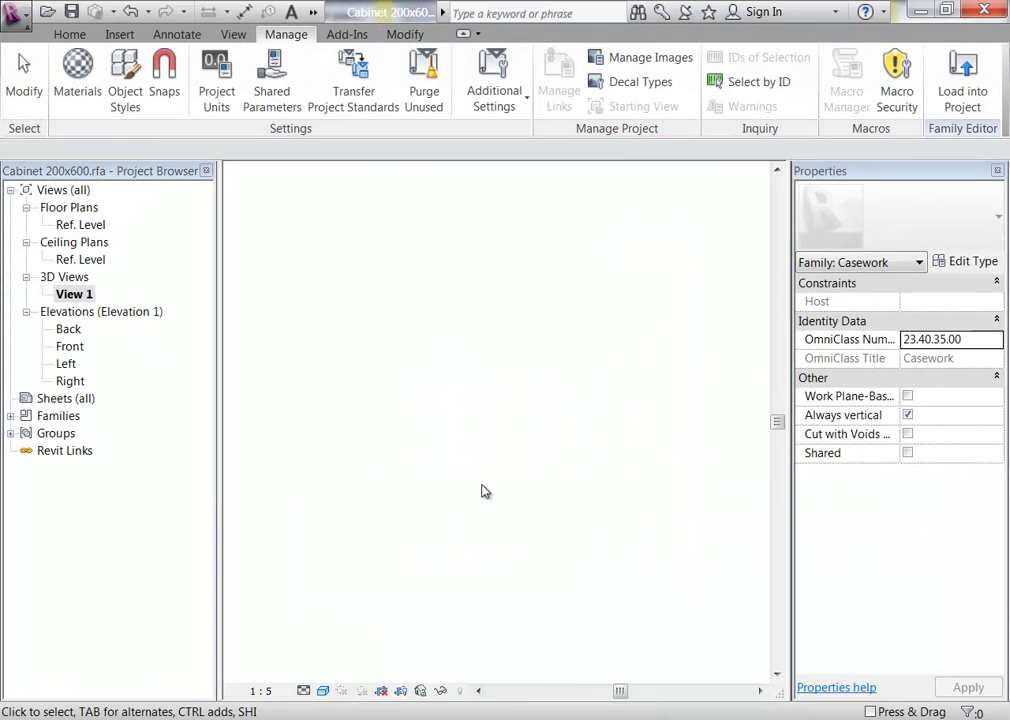
scroll(482, 490, down, 3)
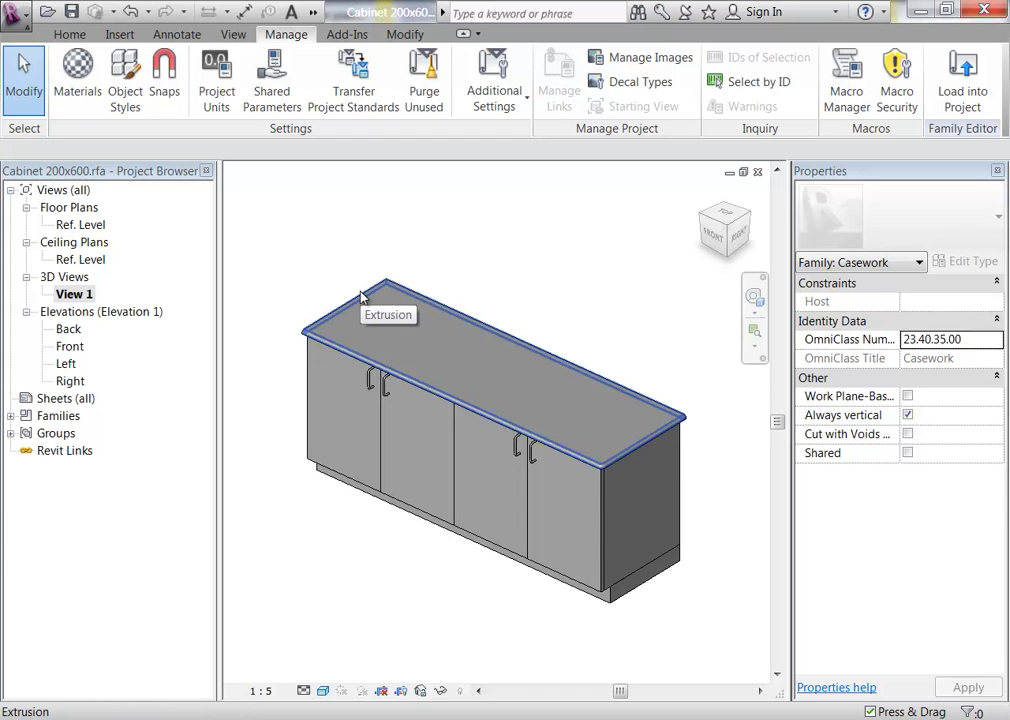
Step: Select the two doors at the left end of the cabinet front together with their handles and the kickboard
click(362, 297)
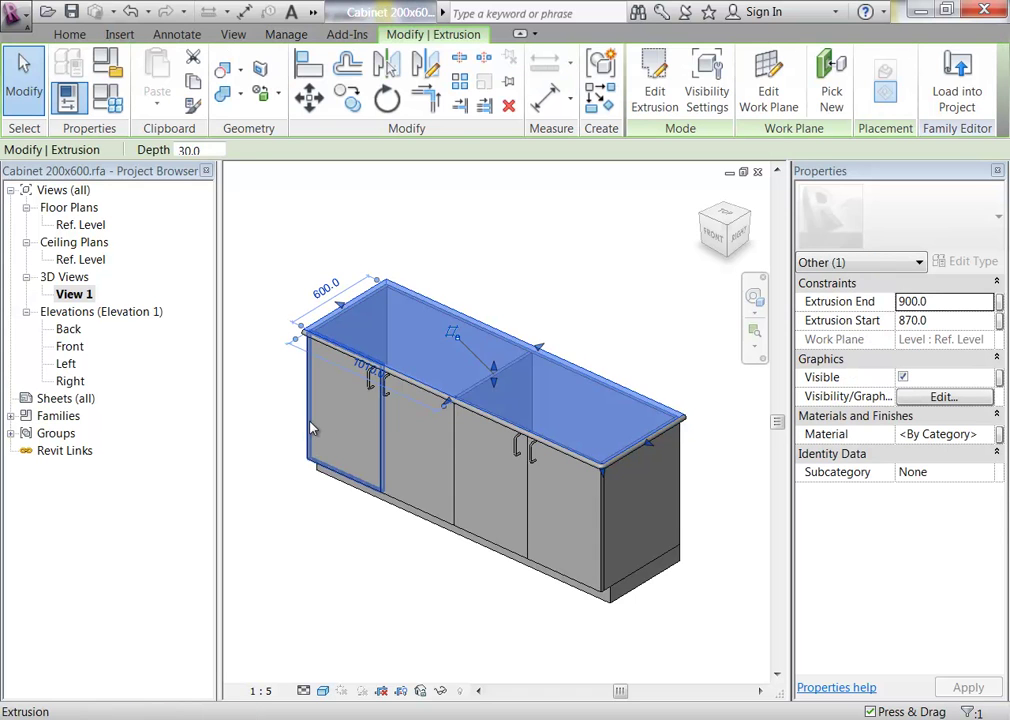
click(313, 429)
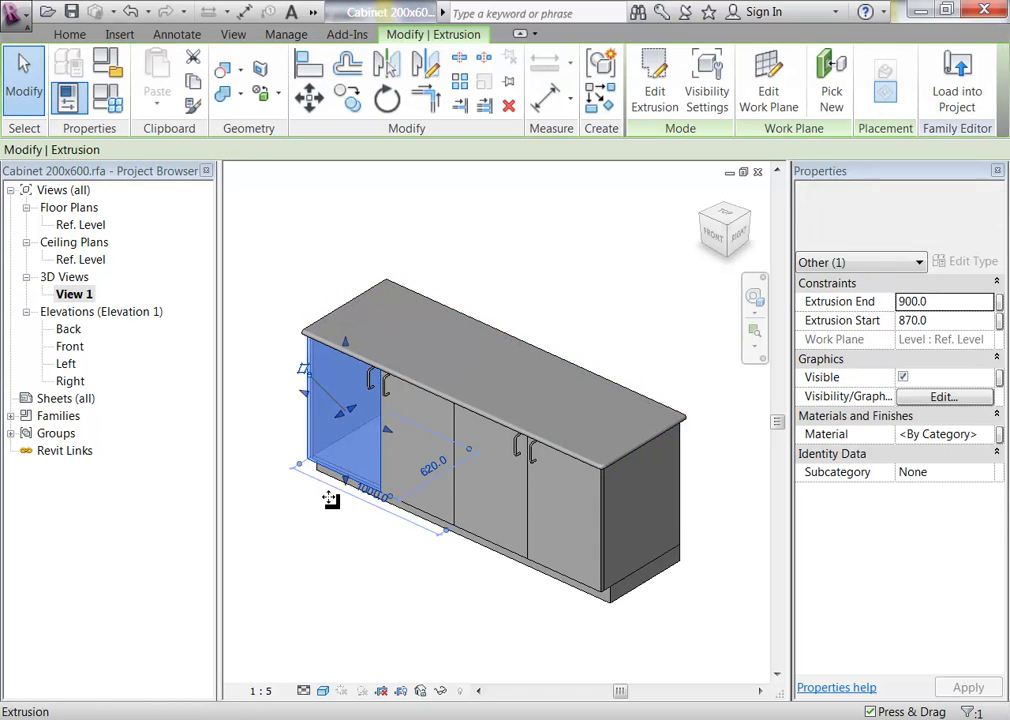
ctrl+click(372, 382)
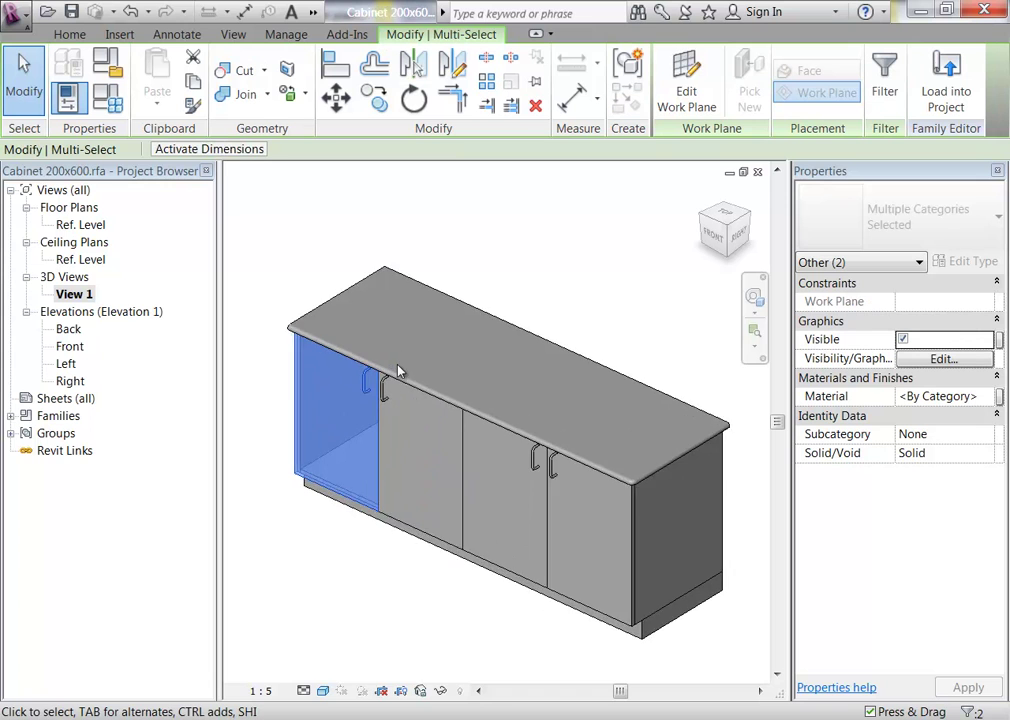
scroll(385, 392, up, 5)
scroll(355, 417, down, 5)
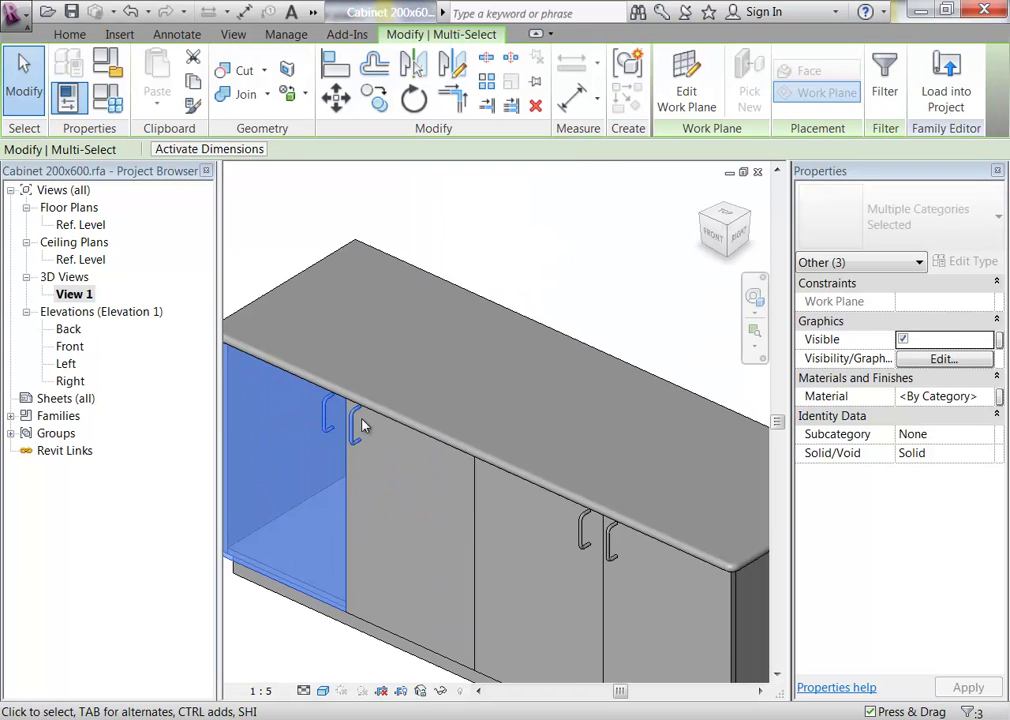
ctrl+click(405, 645)
ctrl+click(390, 650)
ctrl+click(480, 545)
scroll(440, 335, up, 5)
scroll(446, 350, down, 5)
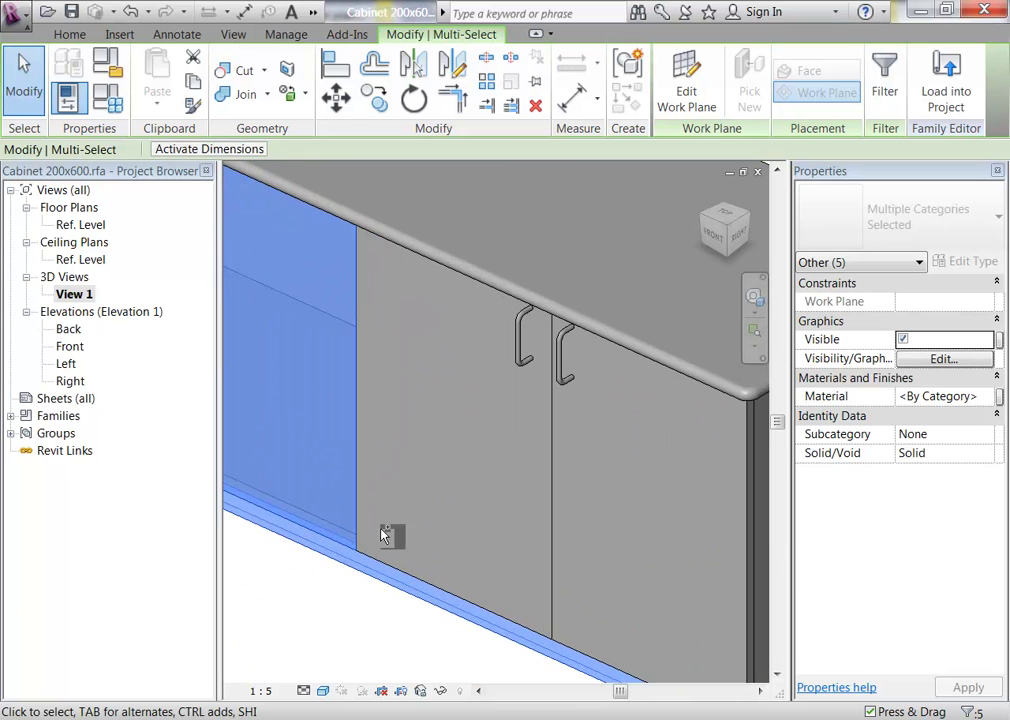
Step: Add the remaining two doors, their handles and the cabinet's right side panel to the selection
ctrl+click(372, 560)
scroll(575, 347, up, 5)
scroll(575, 347, up, 3)
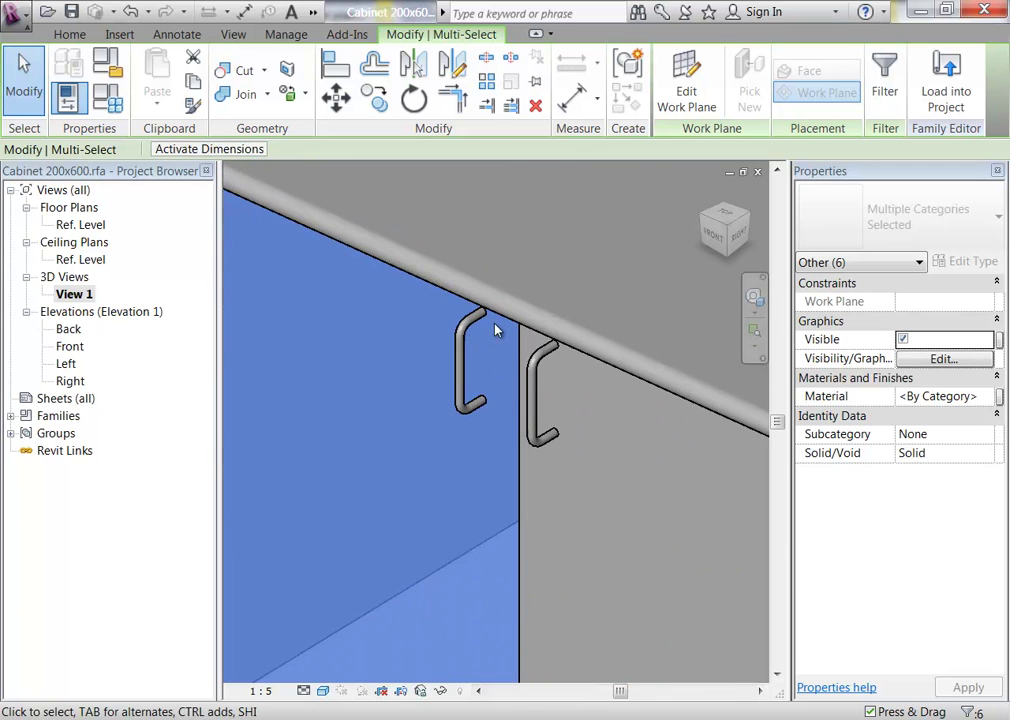
ctrl+click(478, 338)
ctrl+click(541, 367)
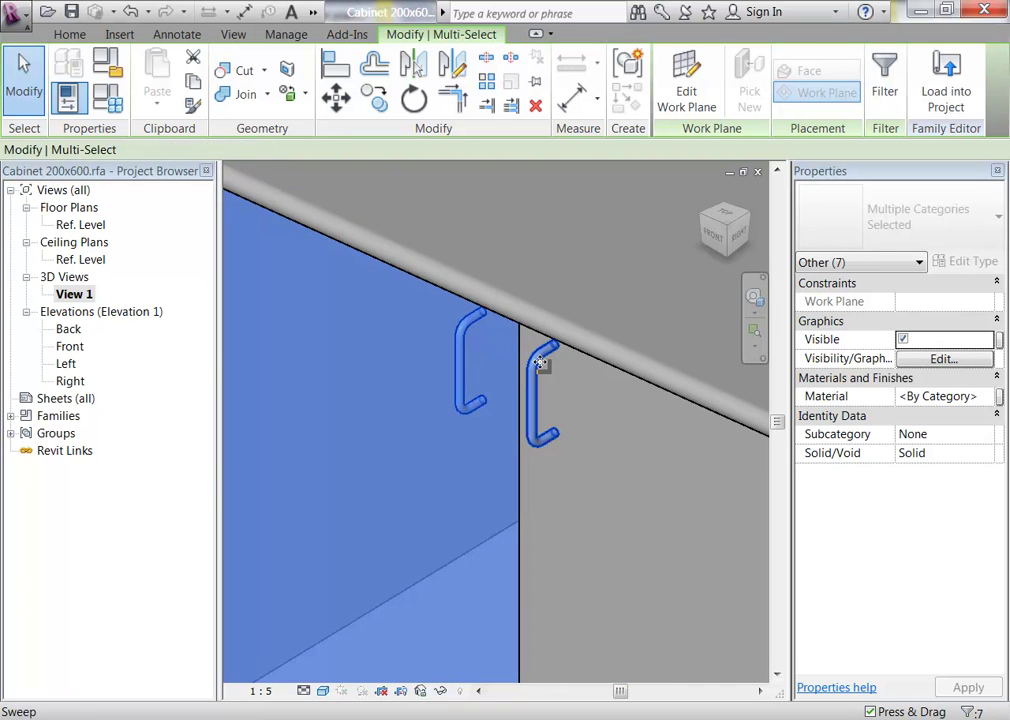
scroll(541, 355, down, 5)
middle_drag(541, 355, 377, 324)
scroll(512, 614, up, 3)
scroll(510, 613, up, 2)
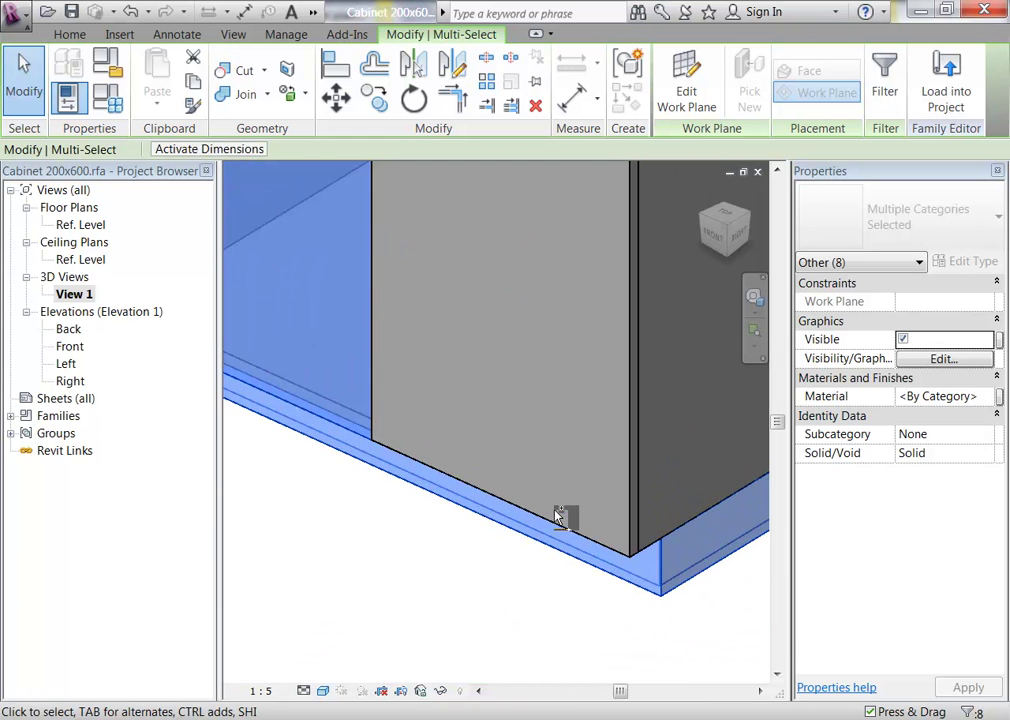
ctrl+click(553, 524)
ctrl+click(650, 555)
scroll(614, 441, down, 5)
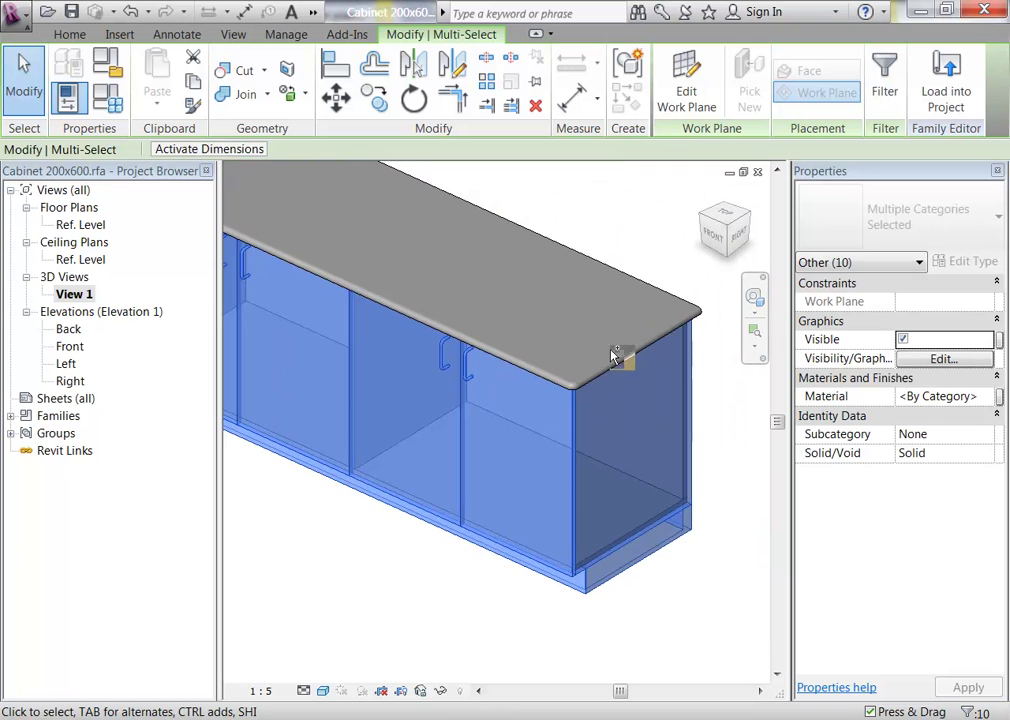
Step: Add the benchtop and its rounded edge to the selection
scroll(451, 370, up, 5)
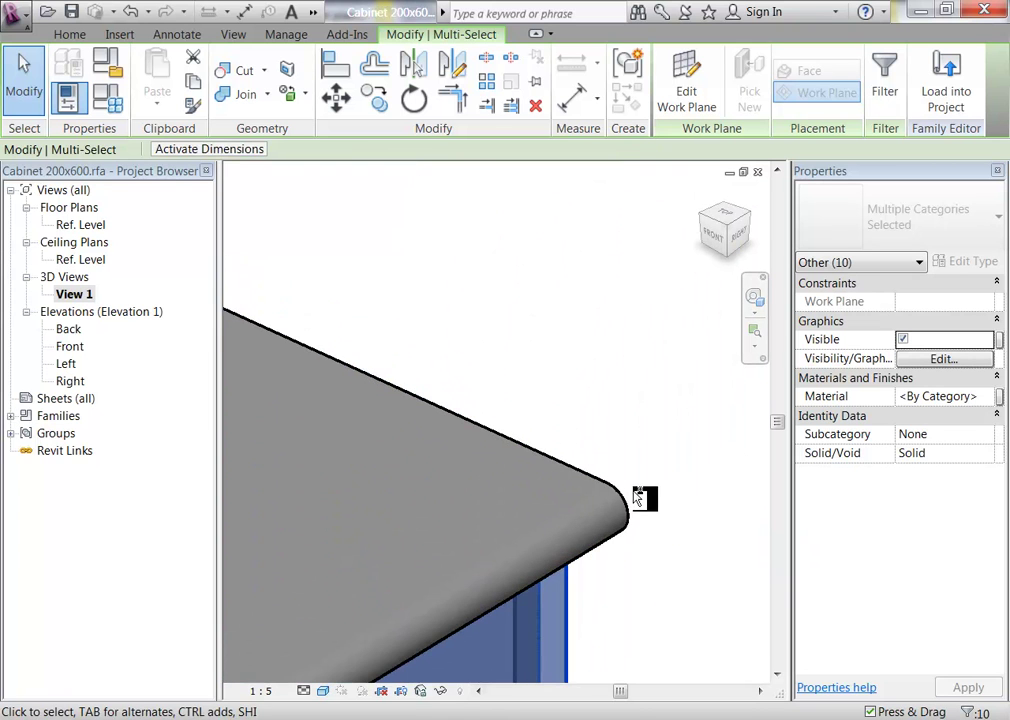
ctrl+click(627, 499)
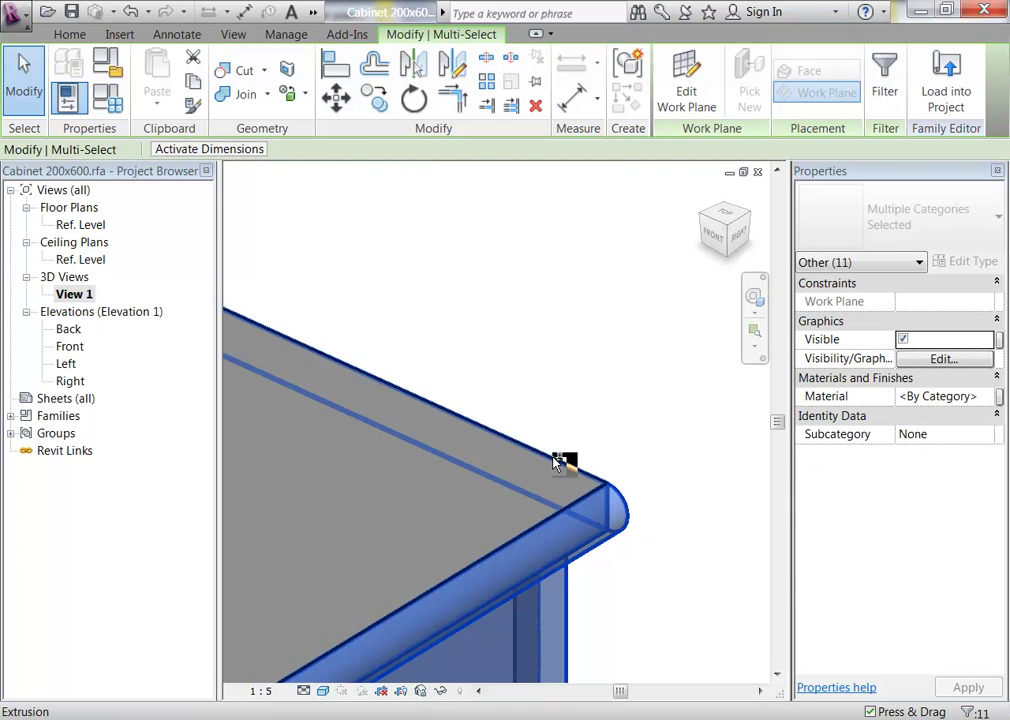
ctrl+click(550, 463)
scroll(558, 460, down, 4)
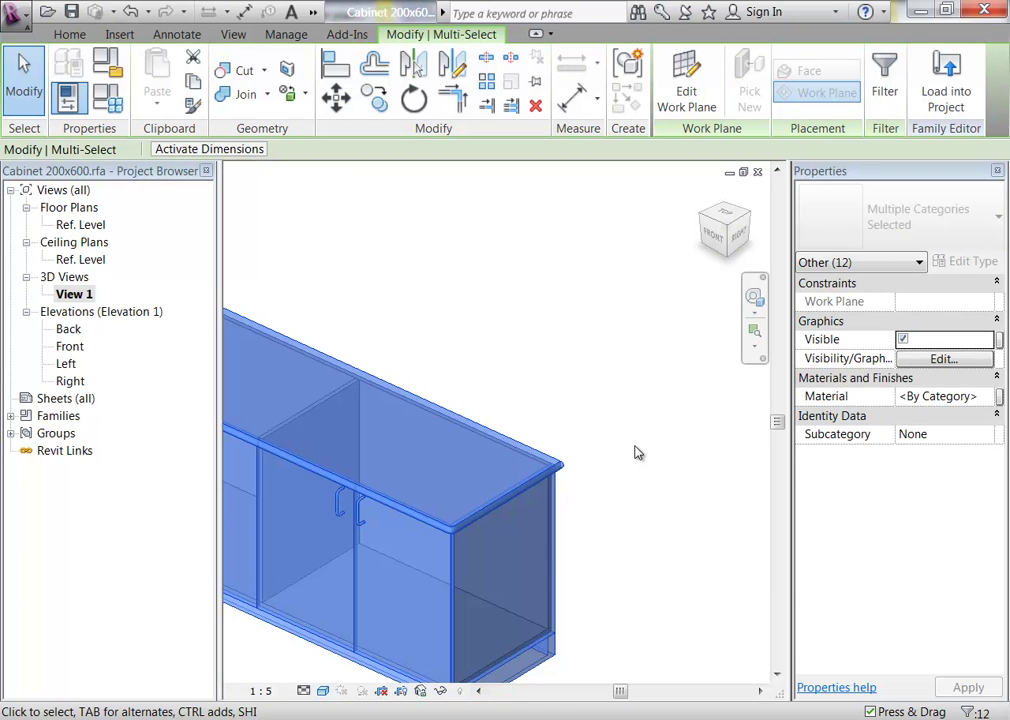
Step: Add the cabinet's bottom, back and remaining side panels to the selection from the rear
middle_drag(487, 345, 517, 508)
scroll(444, 437, up, 5)
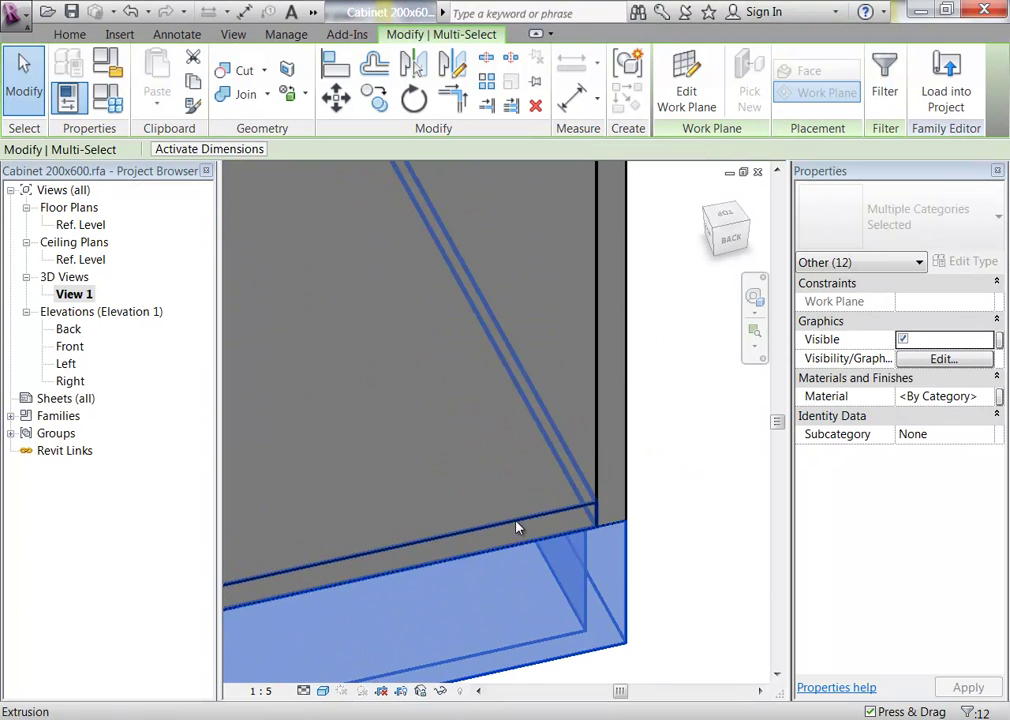
drag(516, 525, 590, 485)
ctrl+click(592, 482)
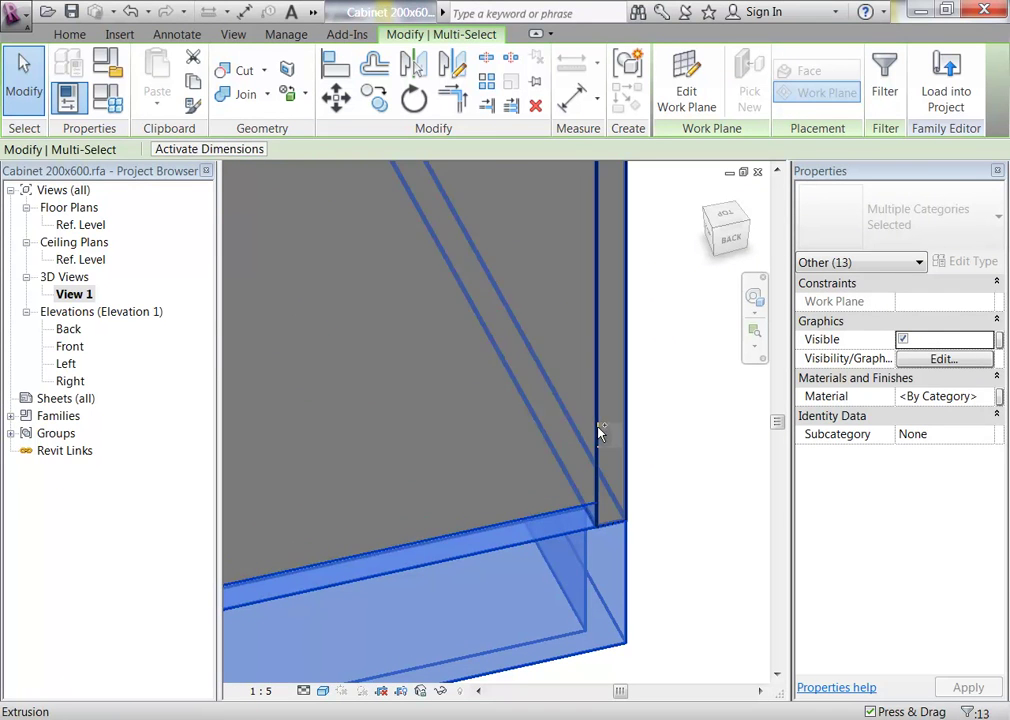
ctrl+click(628, 428)
ctrl+click(630, 428)
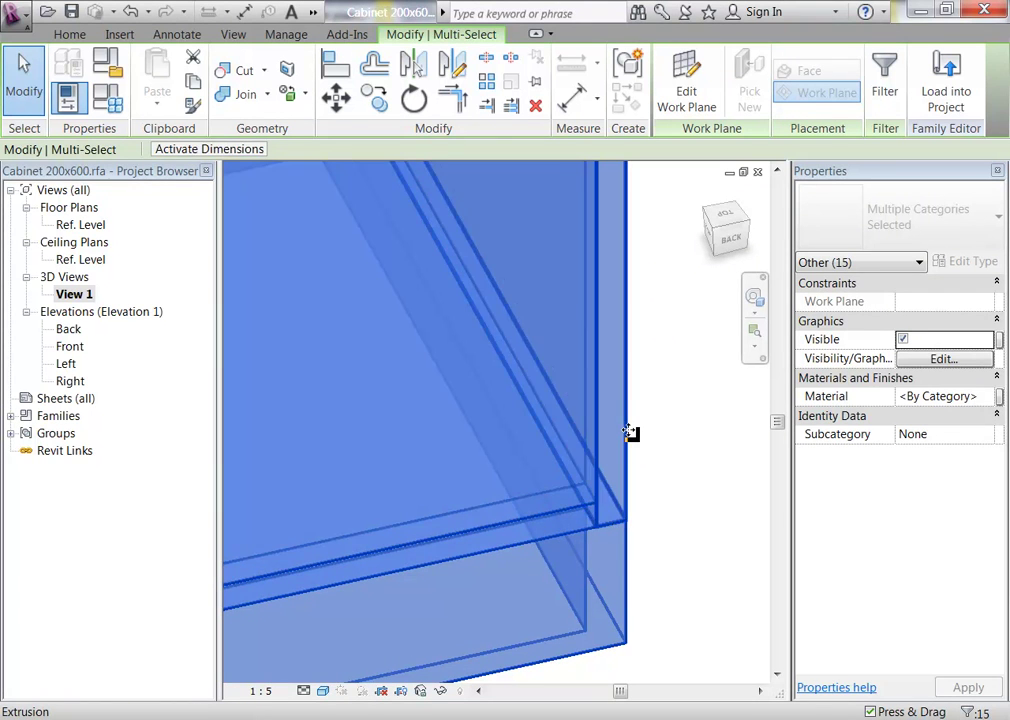
shift+middle_drag(631, 433, 608, 477)
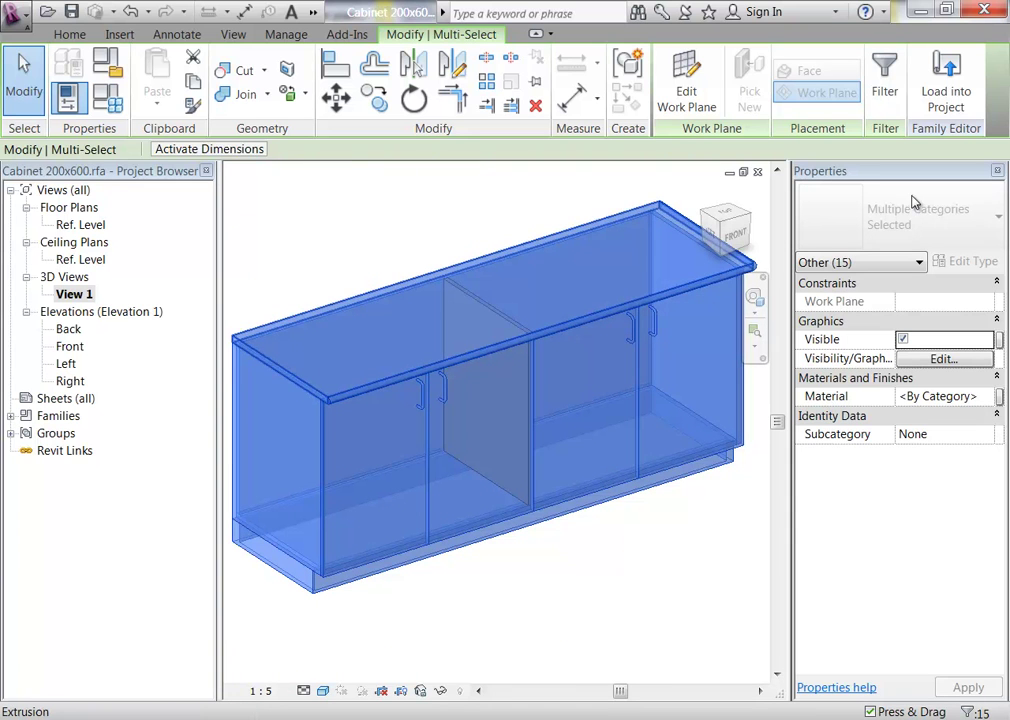
Step: For the selected parts' material, duplicate the Default material under the name Customwood Laminate
click(960, 396)
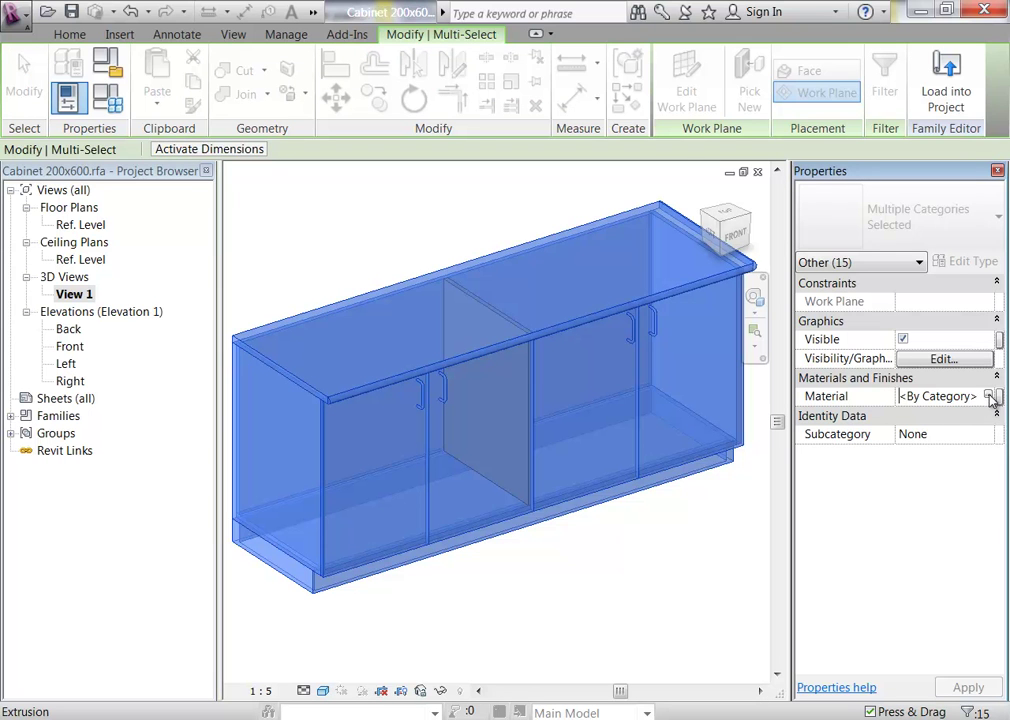
click(985, 397)
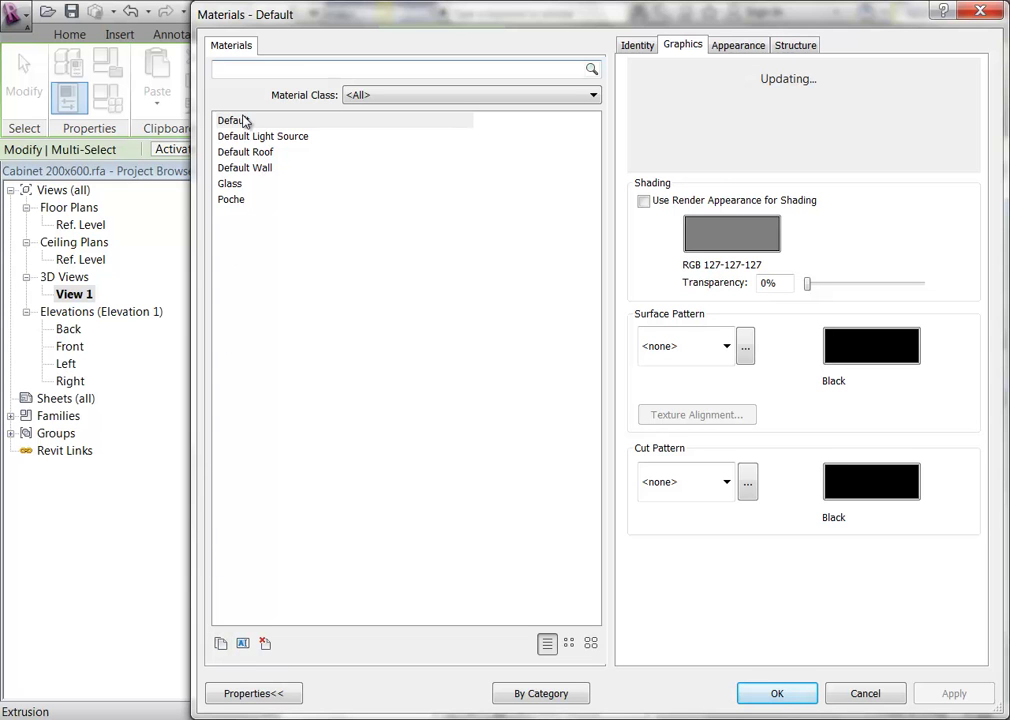
click(221, 643)
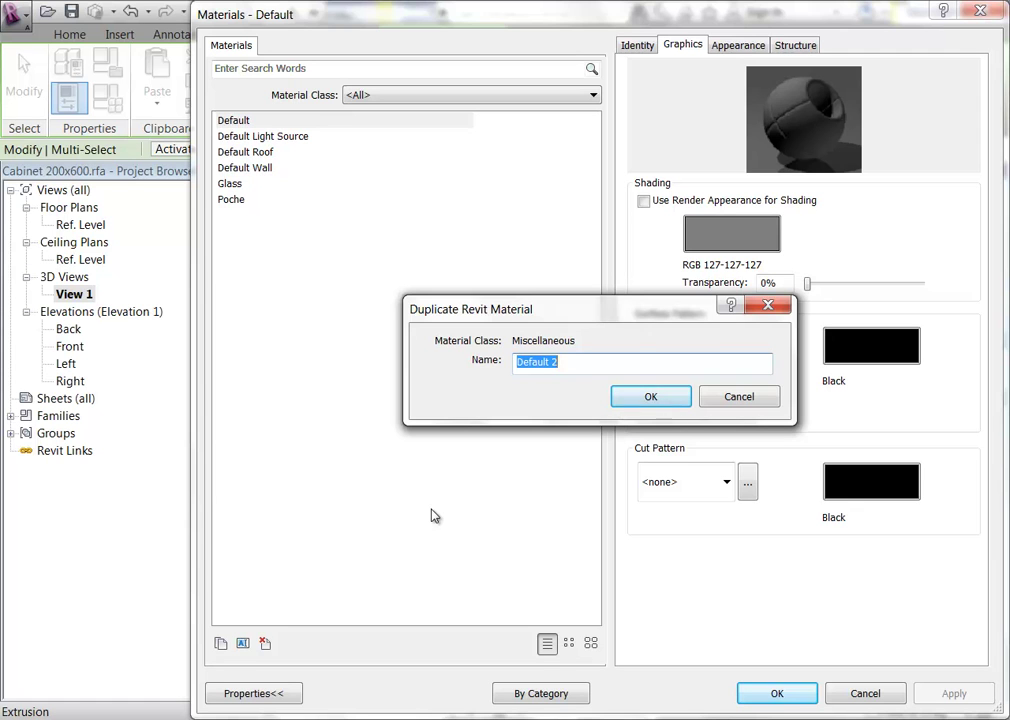
text(Customwoord)
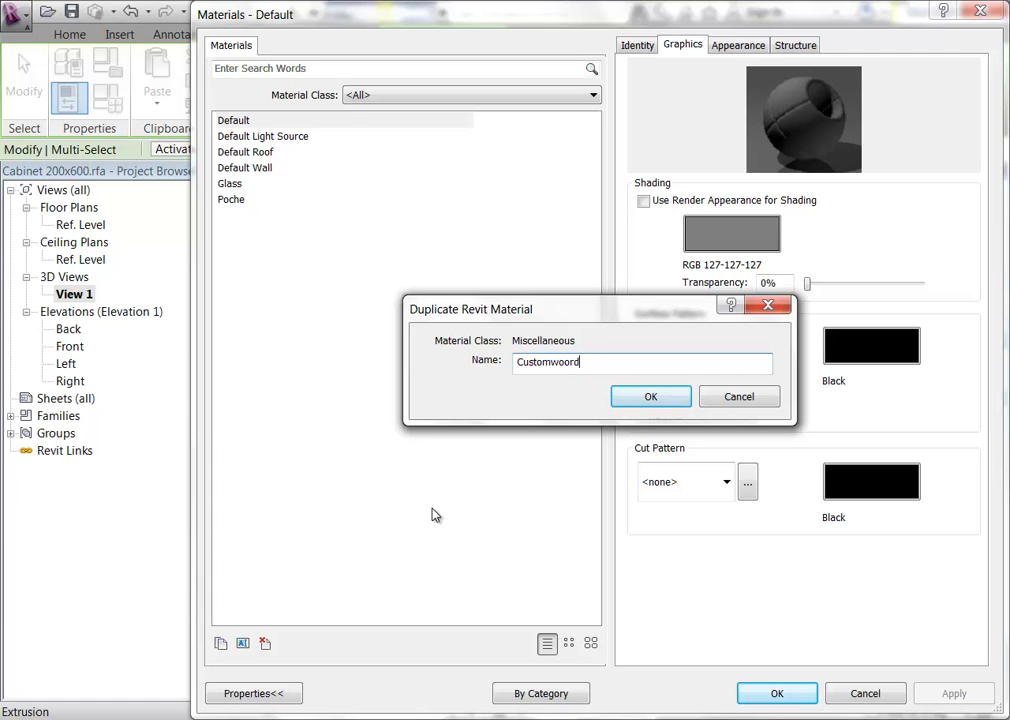
key(BackSpace)
key(Right)
key(BackSpace)
text(Laminate)
click(651, 397)
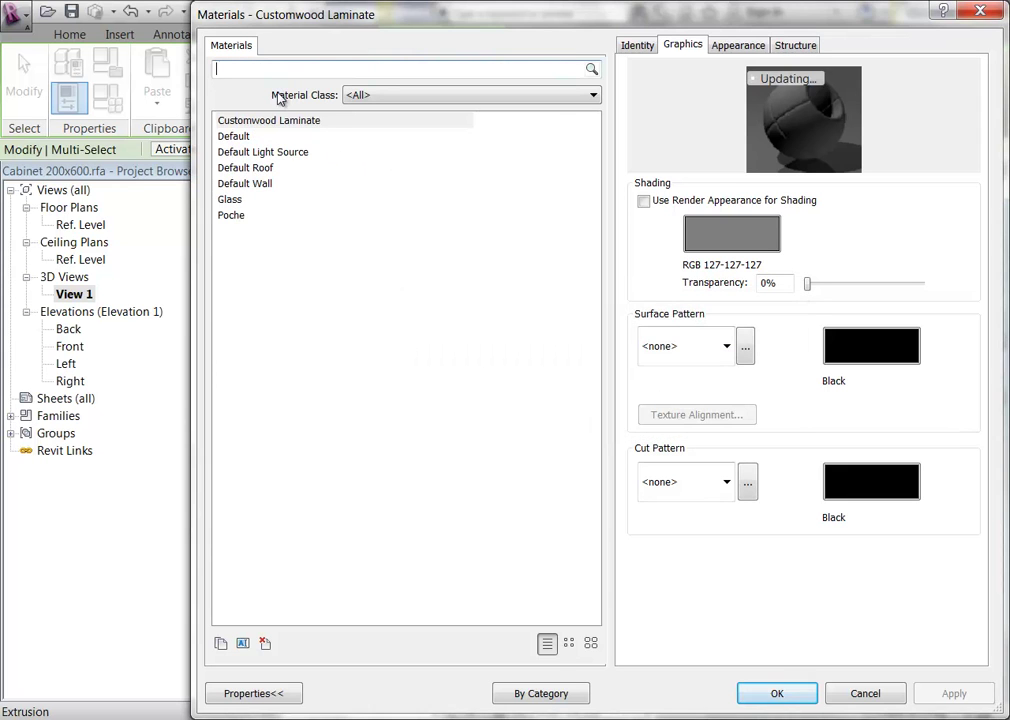
Step: Give Customwood Laminate the Laminate - Normal appearance from the Autodesk Library's Plastic category
click(727, 48)
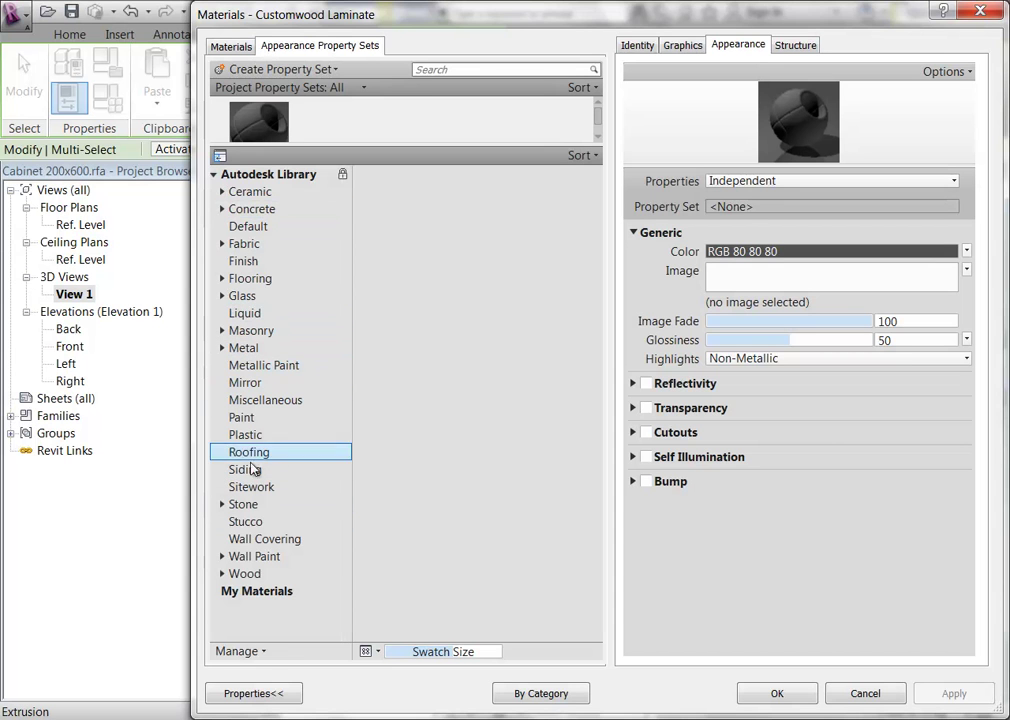
click(270, 437)
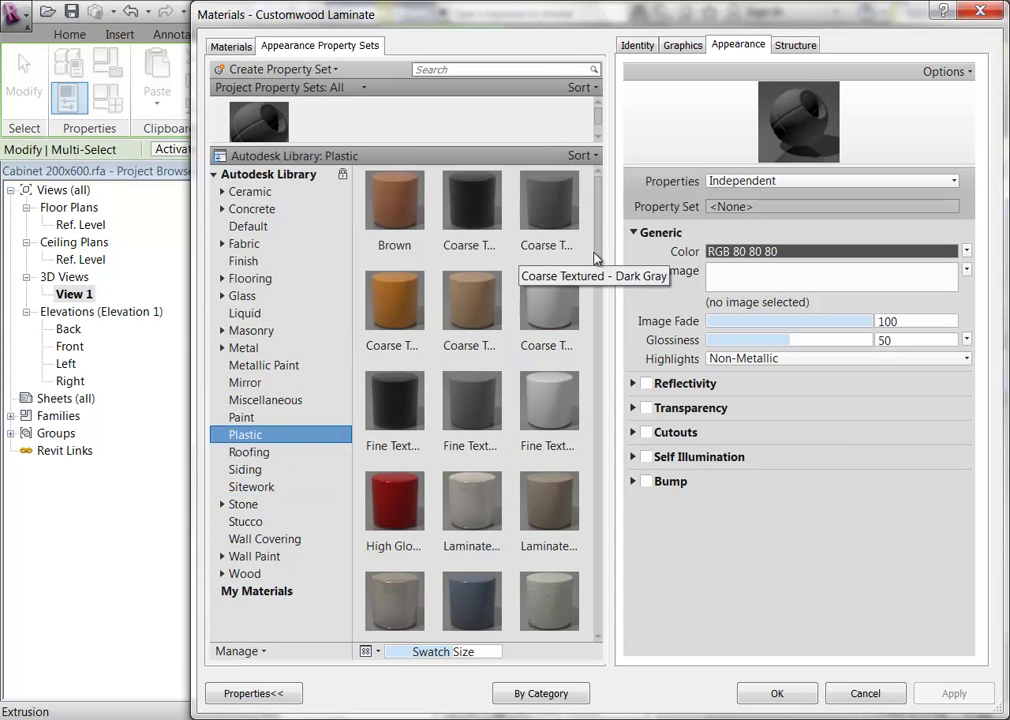
drag(598, 242, 602, 293)
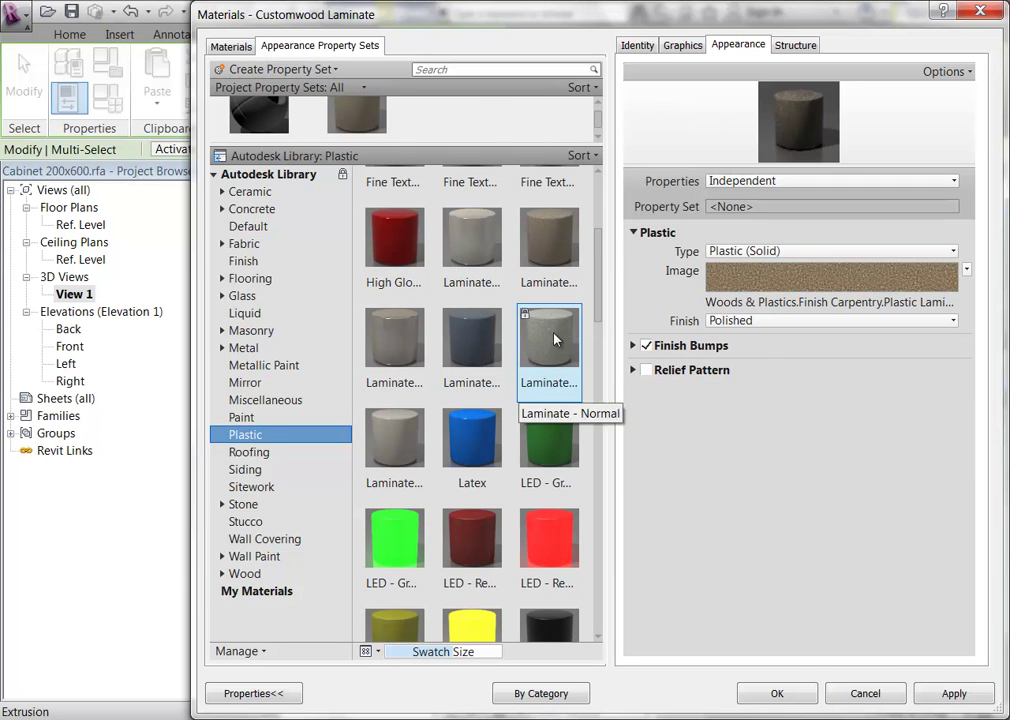
double_click(560, 364)
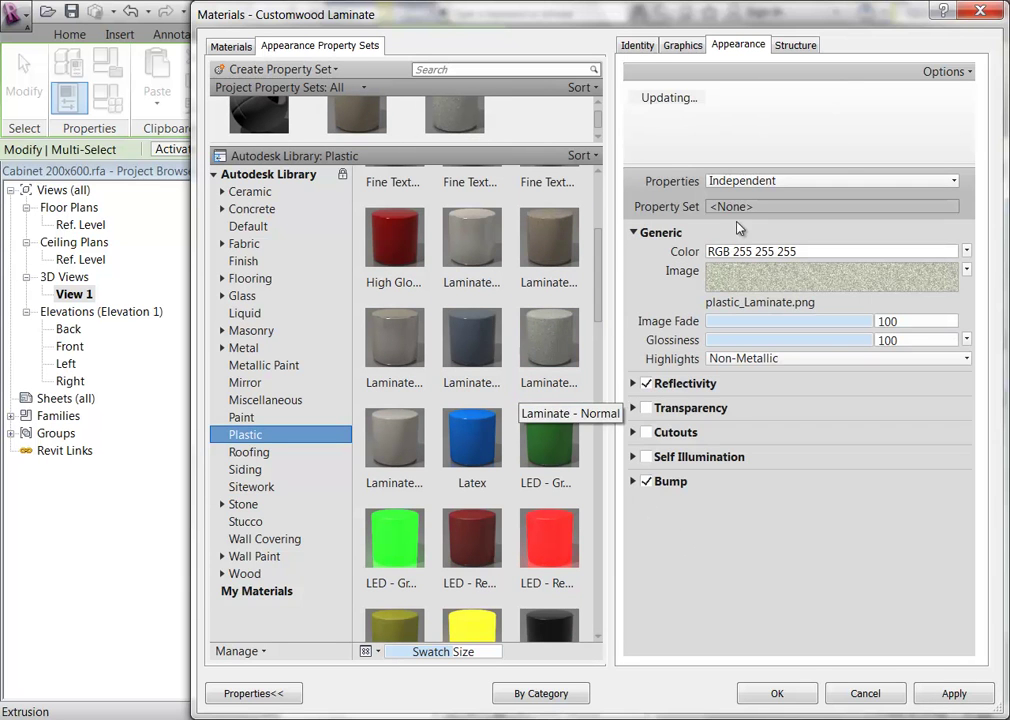
Step: Set Customwood Laminate's shading colour to RGB 218-218-216, assign the material to the selected cabinet parts and clear the selection
click(688, 47)
click(643, 201)
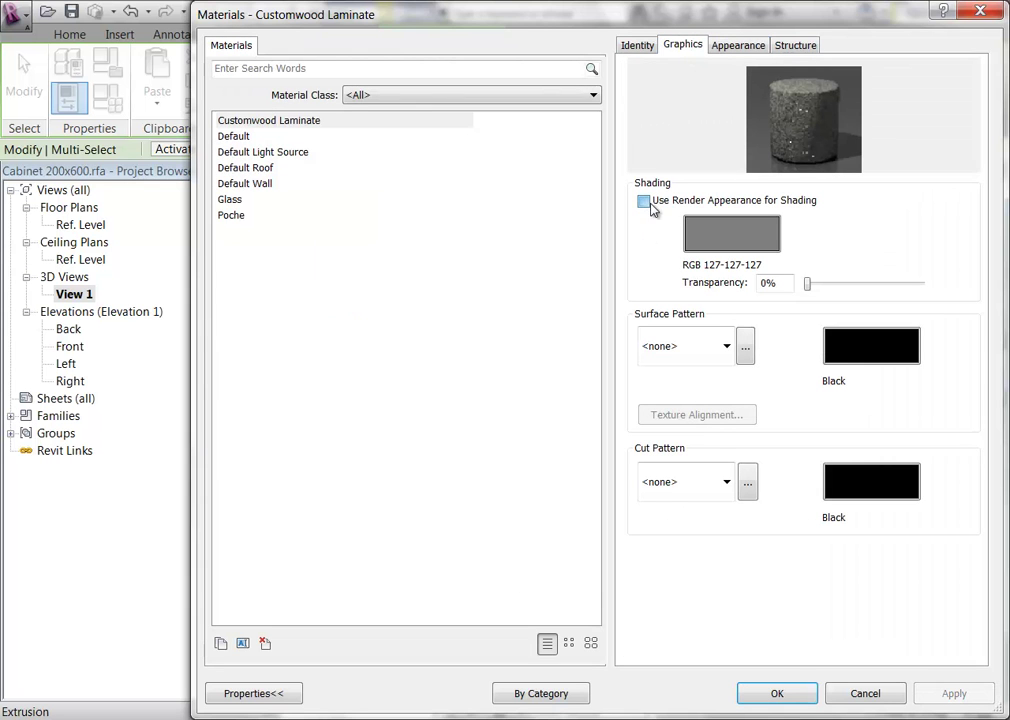
click(641, 201)
click(641, 201)
click(717, 233)
drag(808, 316, 809, 242)
click(686, 537)
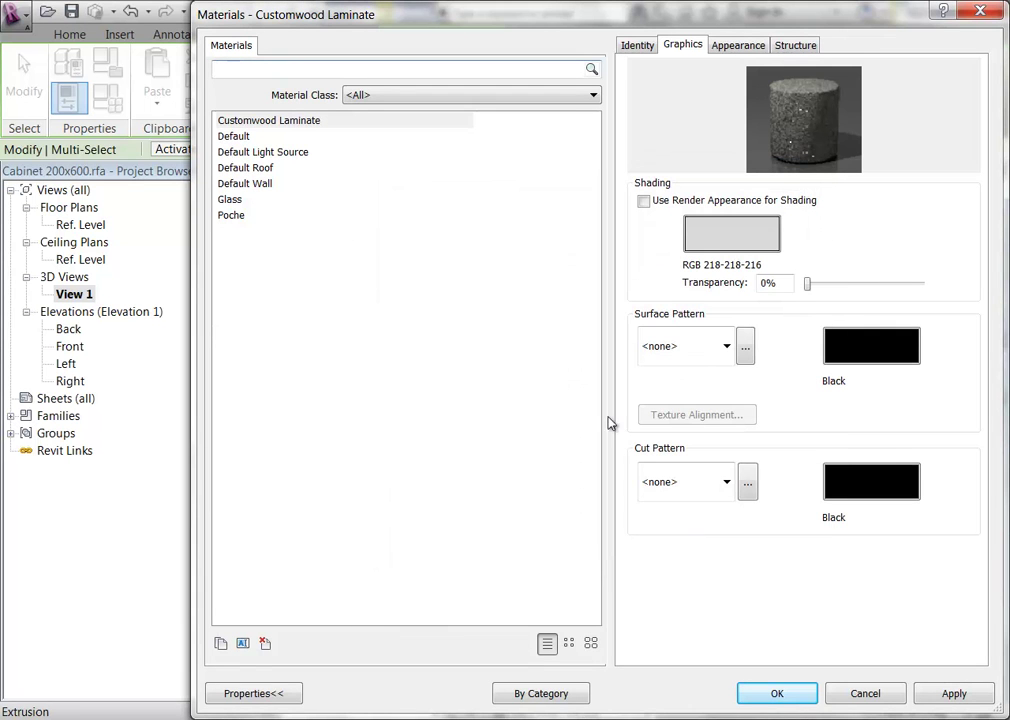
click(280, 121)
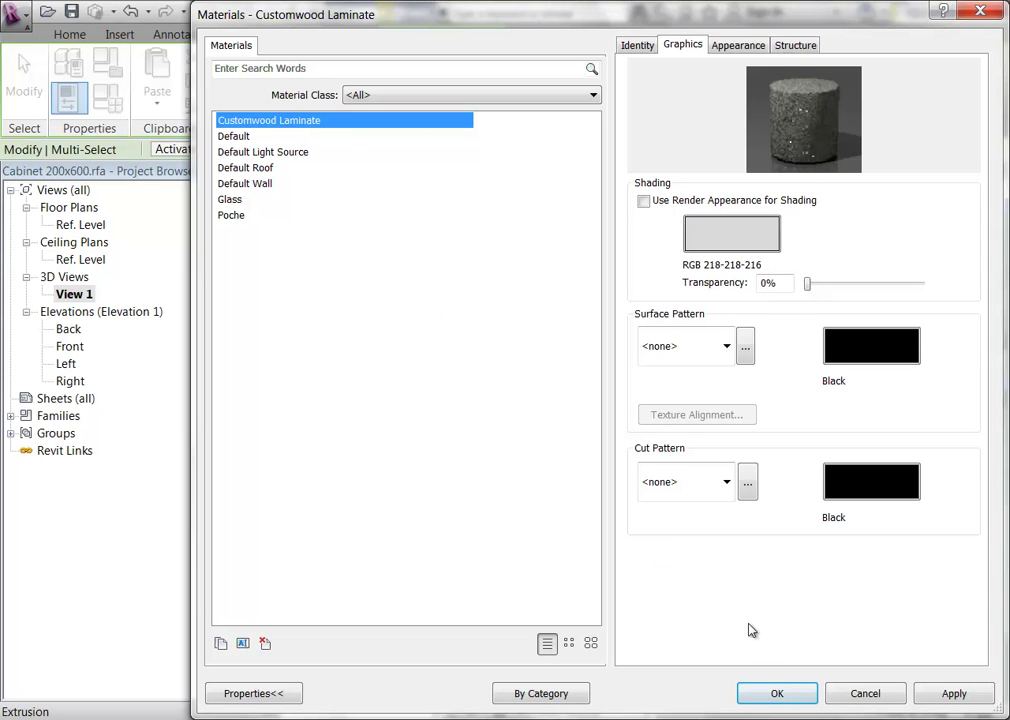
click(779, 694)
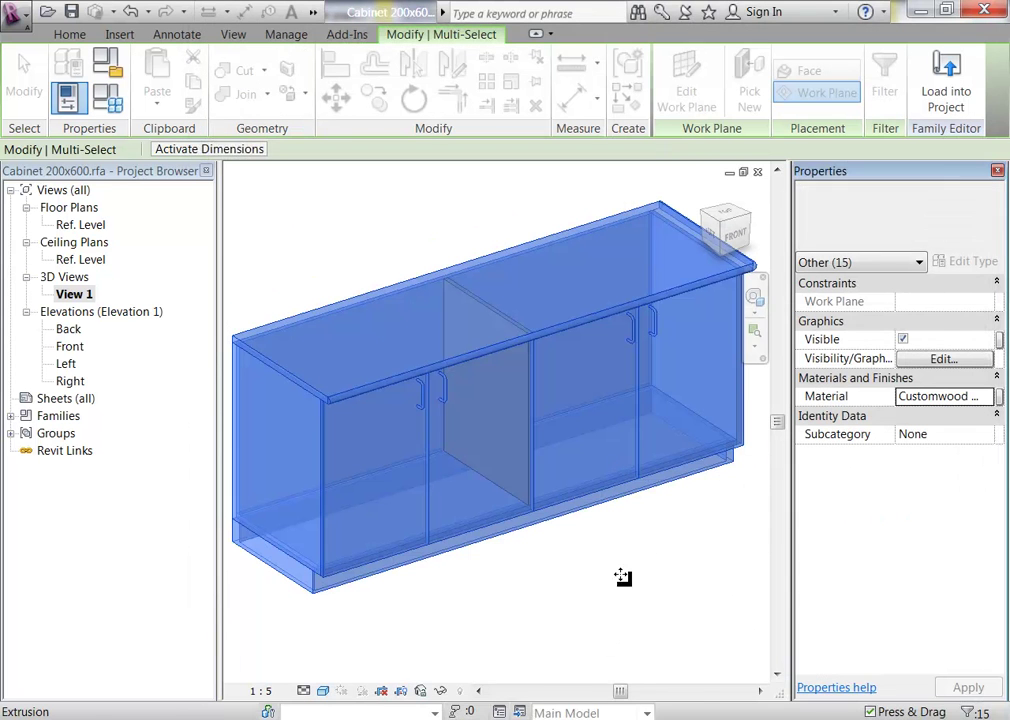
click(575, 620)
Step: Select all four door handles on the front of the cabinet
scroll(437, 441, up, 5)
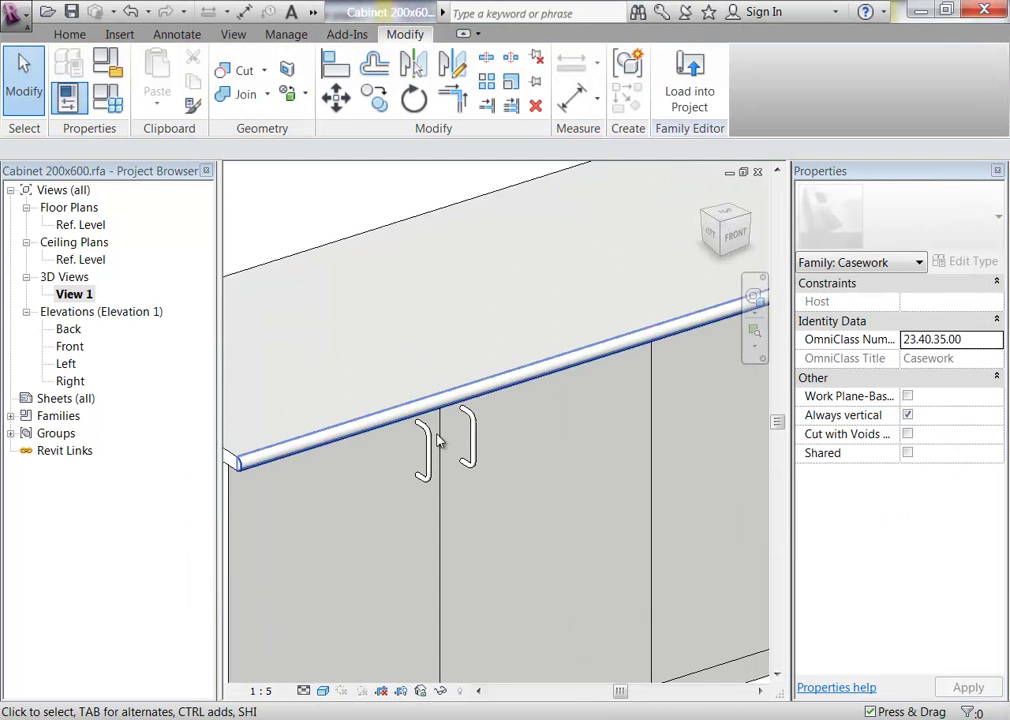
click(463, 462)
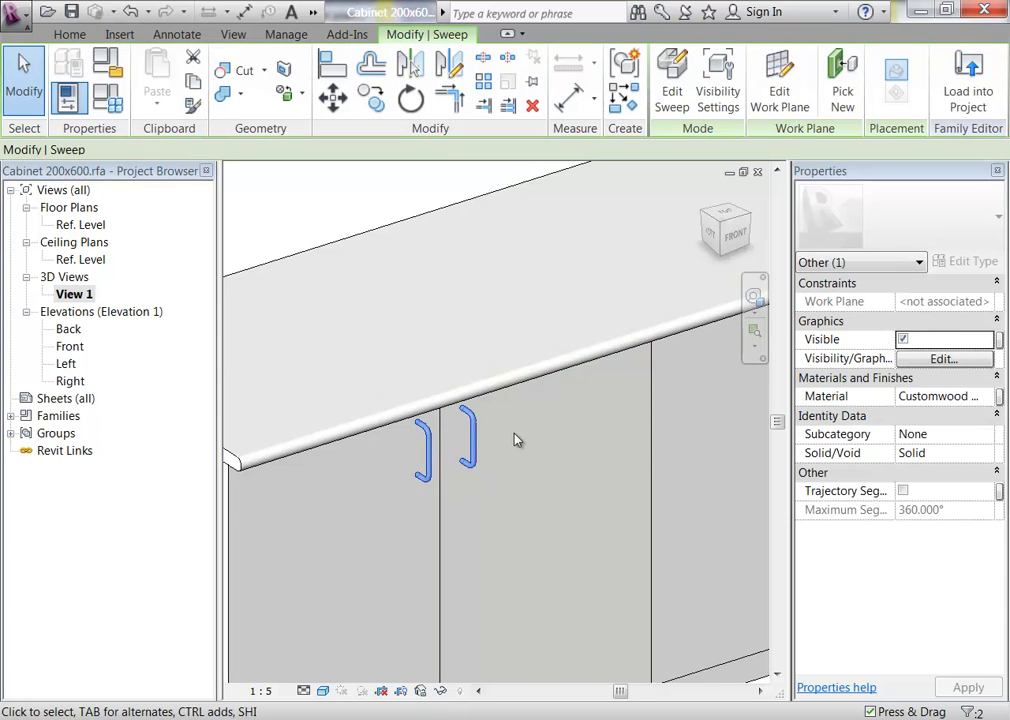
scroll(237, 440, up, 4)
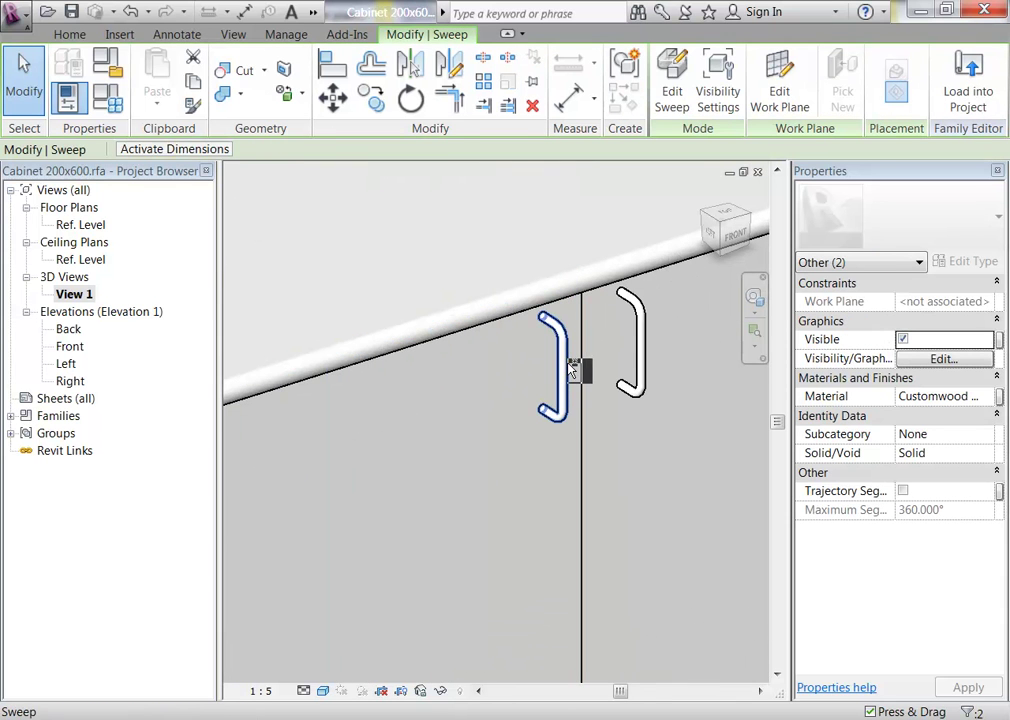
ctrl+click(640, 365)
scroll(419, 415, down, 4)
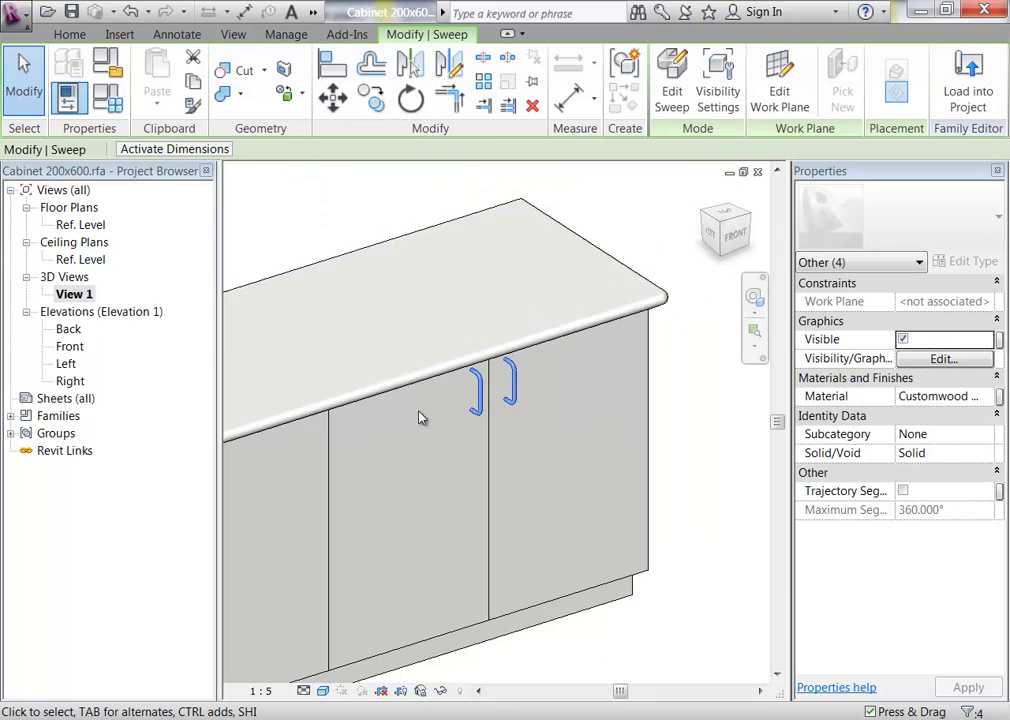
scroll(420, 418, down, 3)
middle_drag(543, 397, 540, 445)
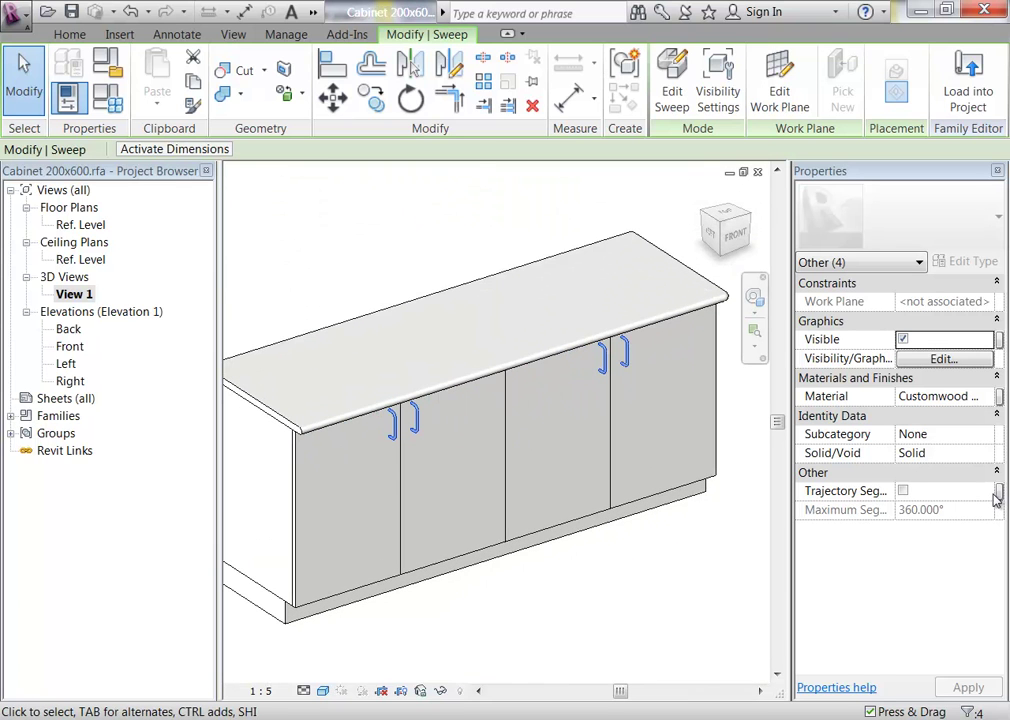
Step: For the selected handles' material, duplicate Customwood Laminate under the name Metal - Stainless
click(989, 397)
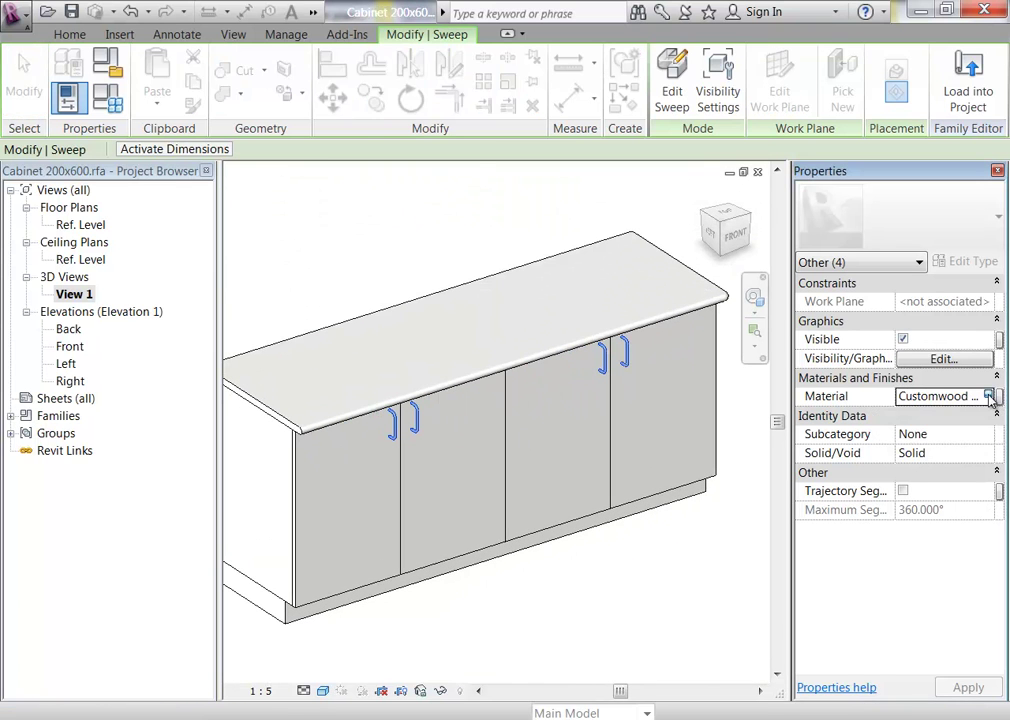
click(989, 397)
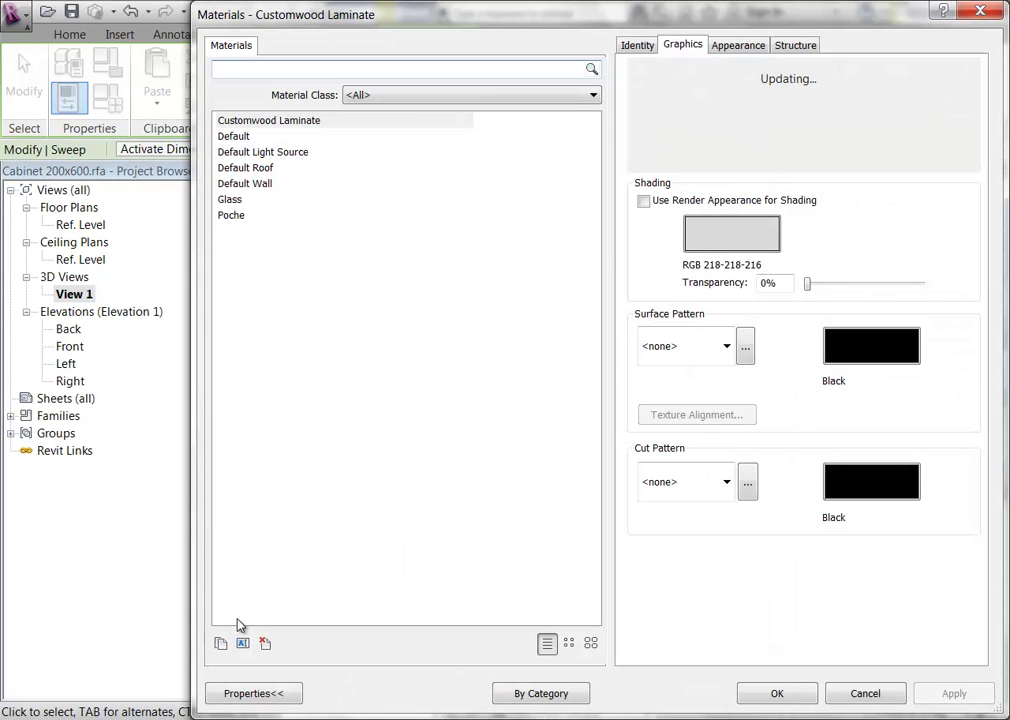
click(221, 643)
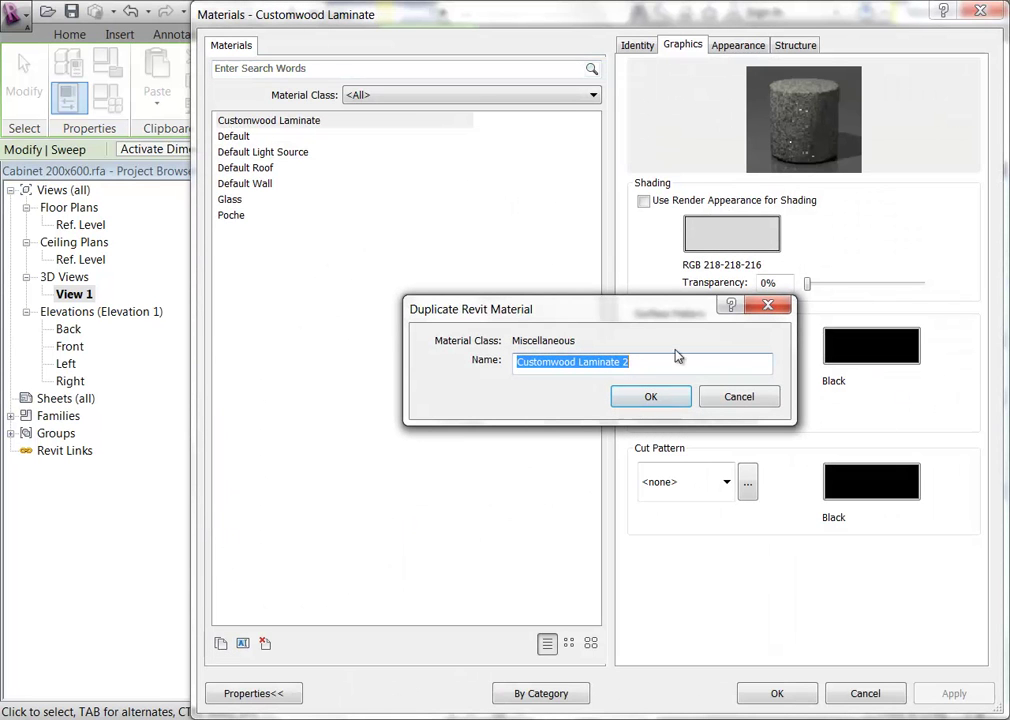
text(Metal  - Stainl)
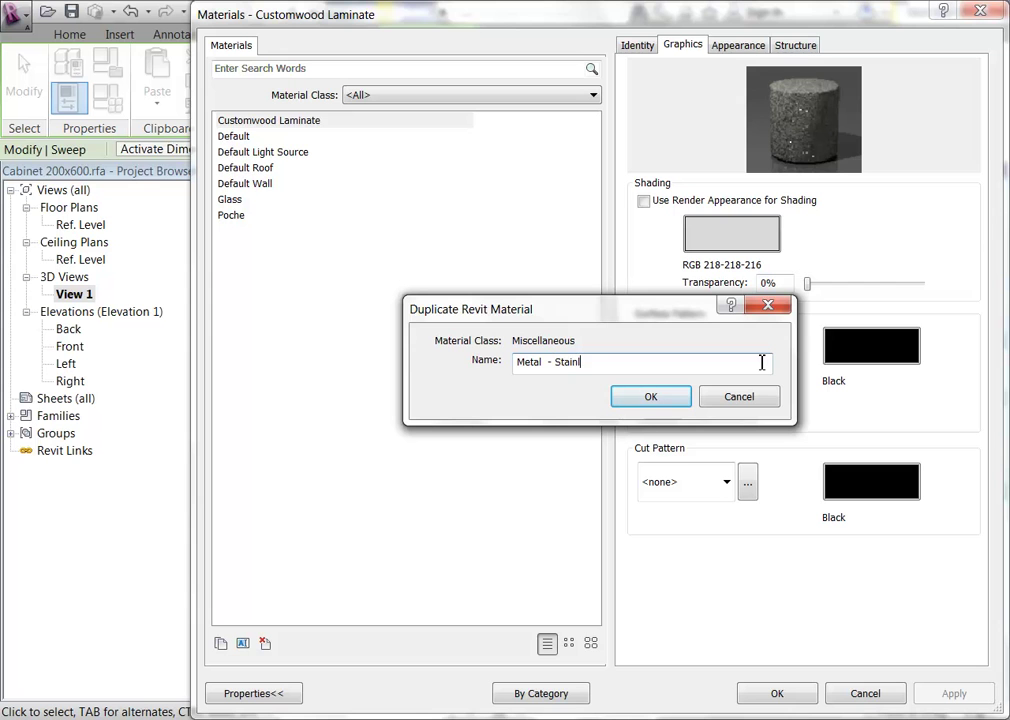
text(ess)
click(650, 397)
Step: Give Metal - Stainless the Chrome - Polished Blue appearance from the Autodesk Library's Metal category
click(738, 45)
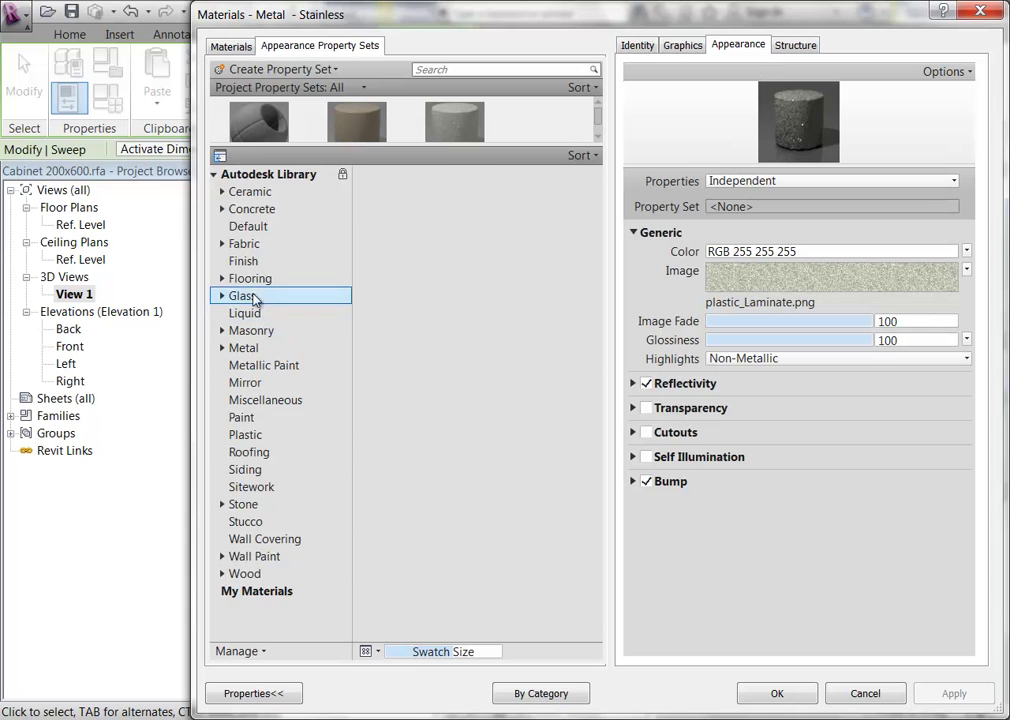
click(245, 347)
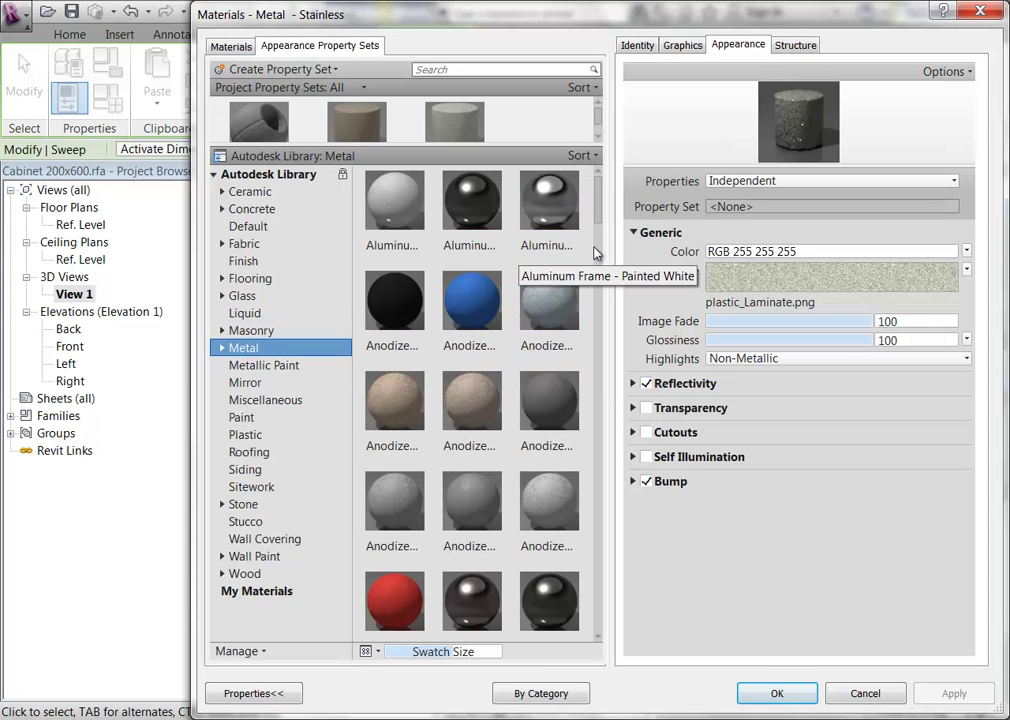
scroll(583, 340, down, 1)
scroll(461, 312, down, 8)
scroll(461, 313, up, 4)
scroll(644, 365, up, 7)
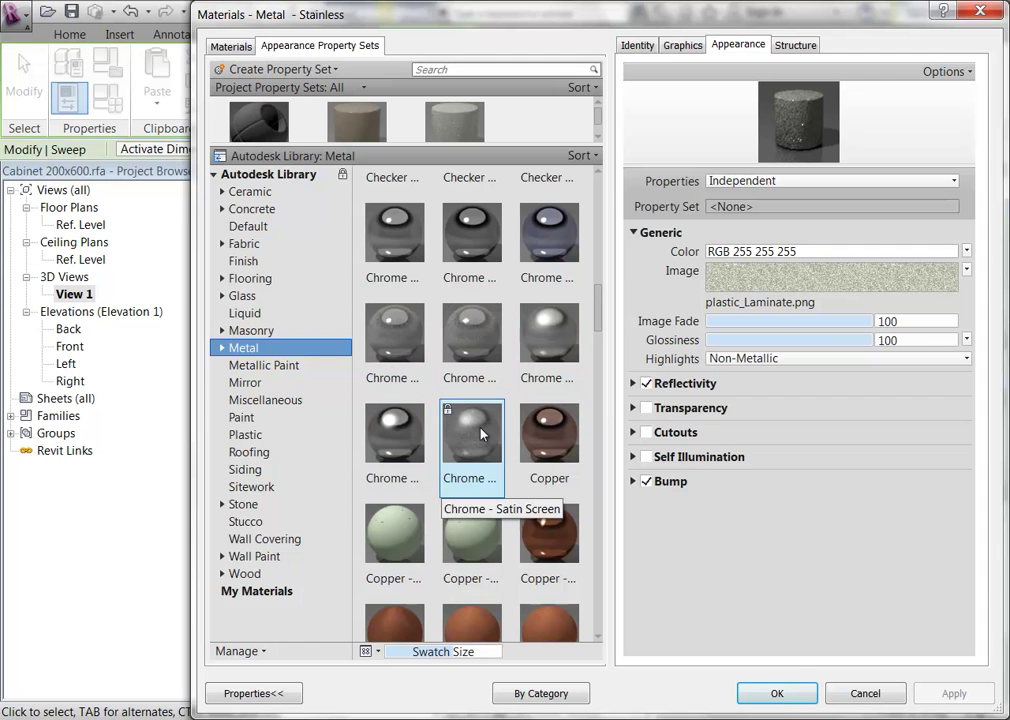
double_click(555, 245)
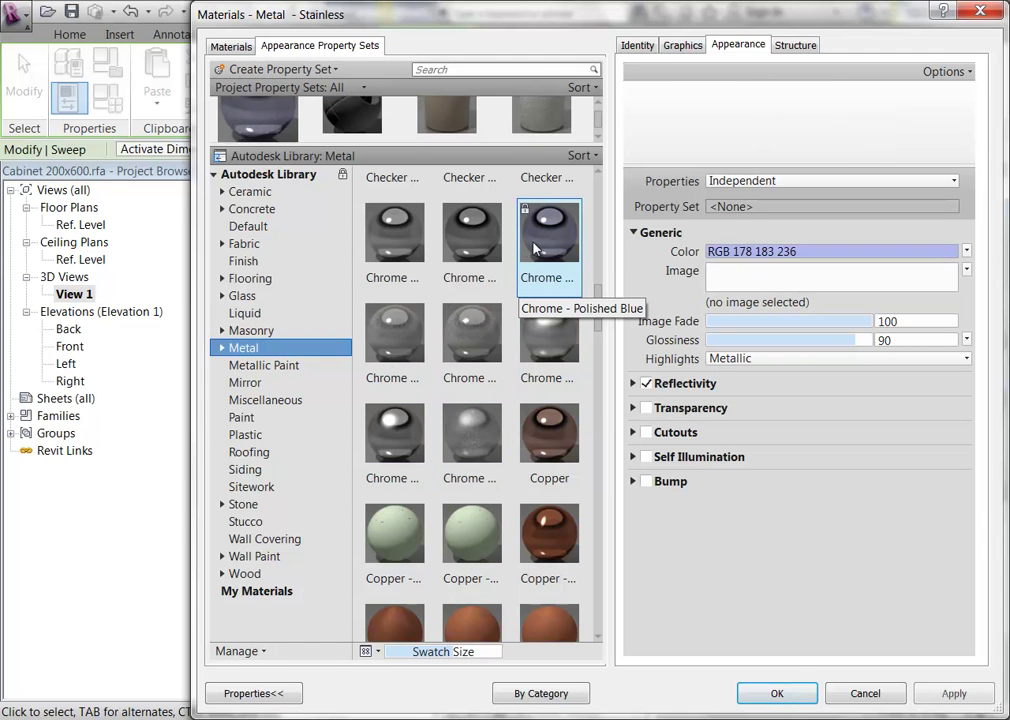
Step: Set Metal - Stainless's shading colour to RGB 237-237-237, assign the material to the handles and clear the selection
click(686, 46)
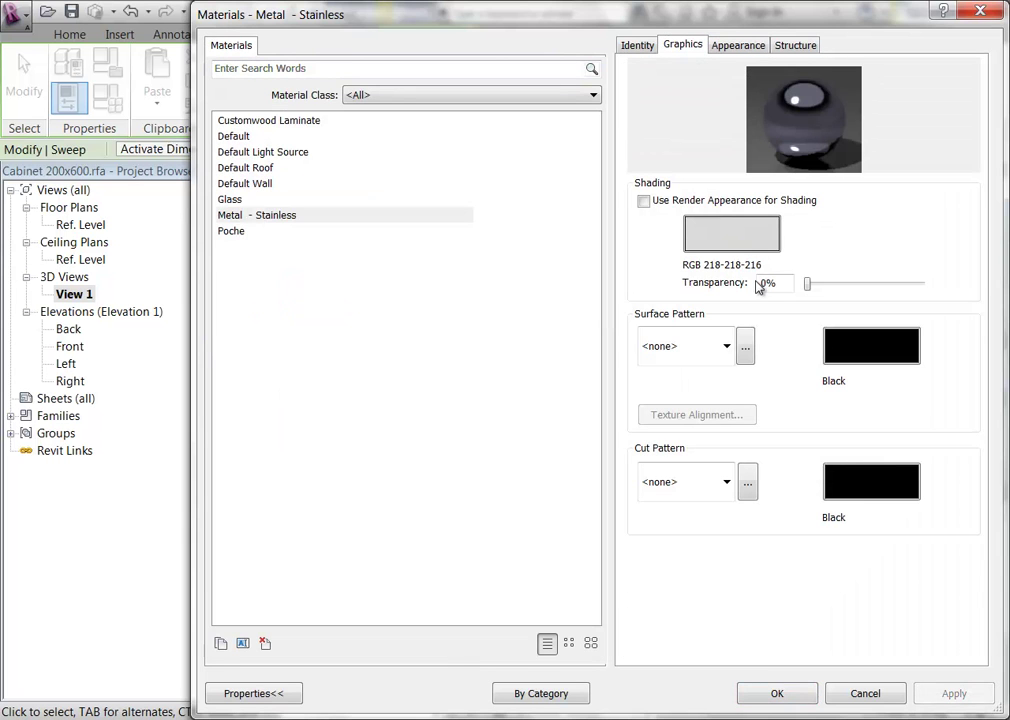
click(720, 238)
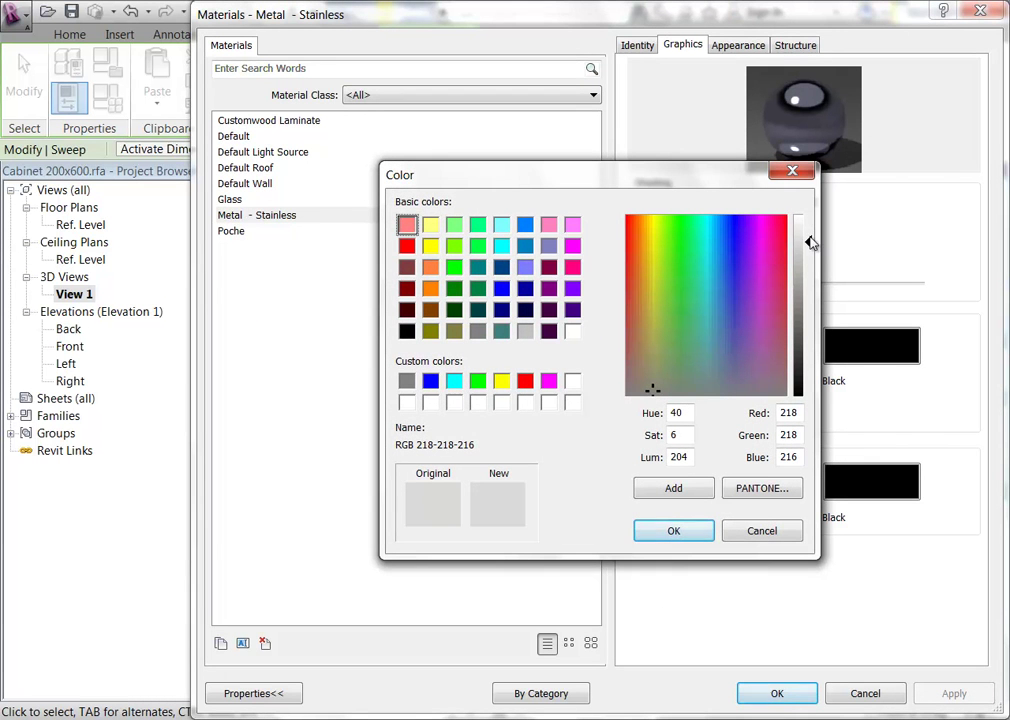
drag(810, 242, 809, 225)
click(672, 529)
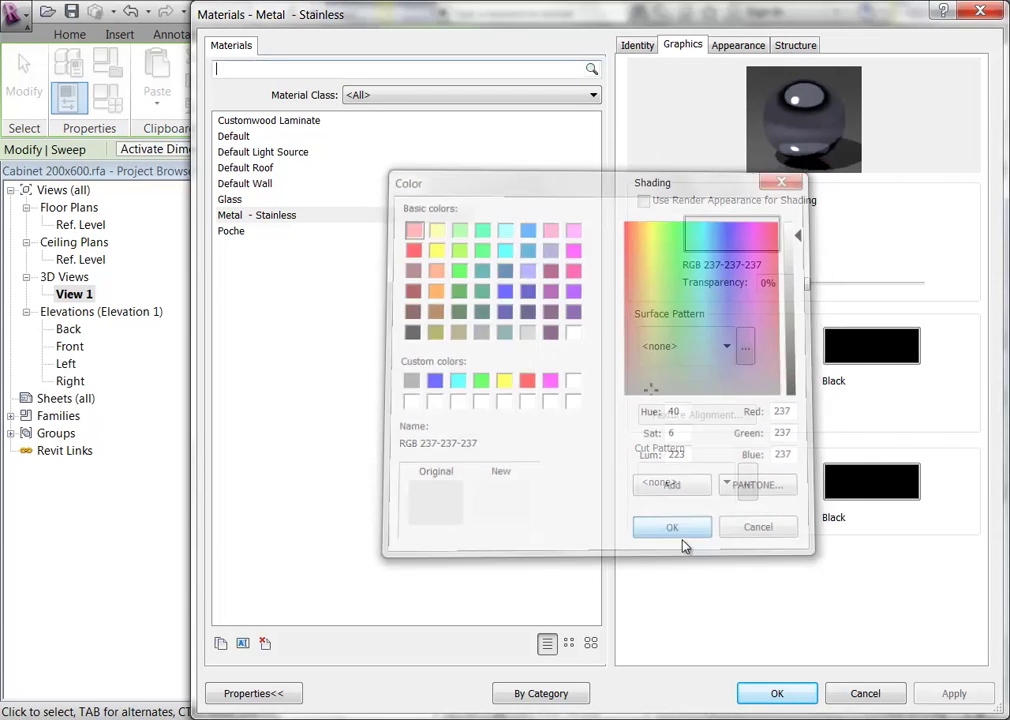
click(776, 698)
key(Escape)
Step: Select the cabinet's base, its left side panel and the two left-hand doors without their handles
scroll(380, 320, up, 5)
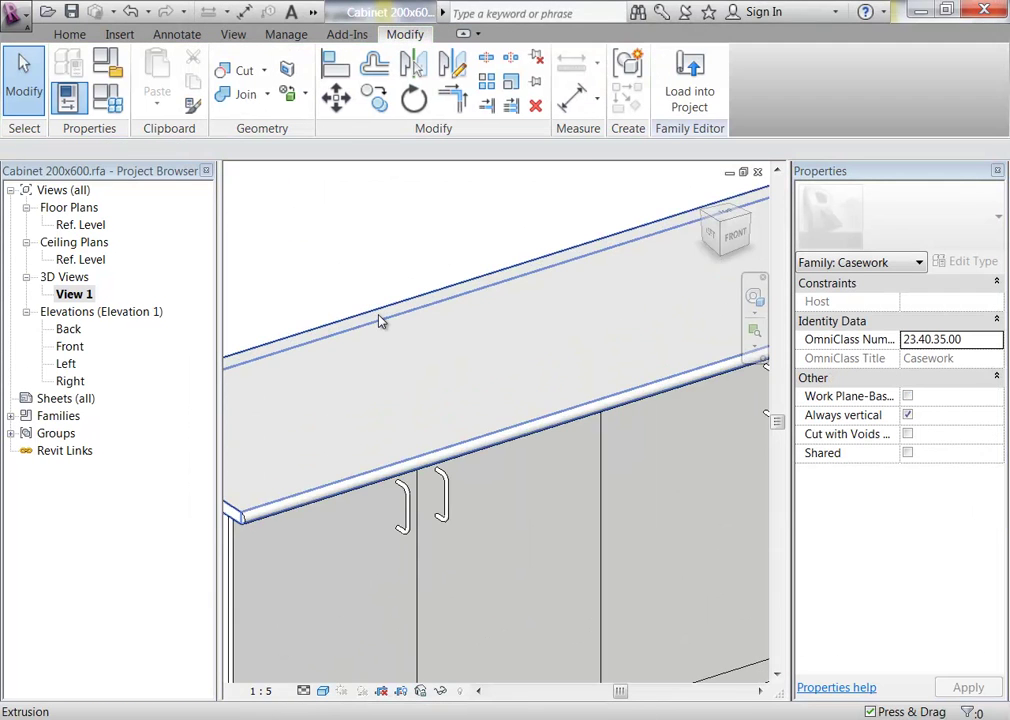
scroll(380, 320, down, 5)
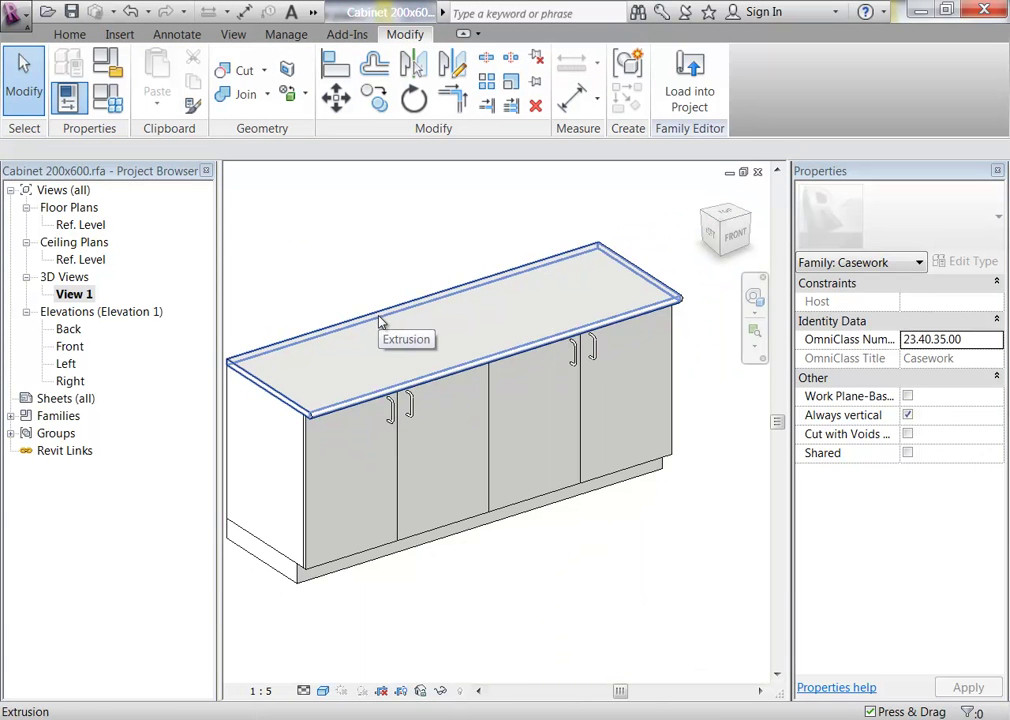
middle_drag(306, 545, 339, 552)
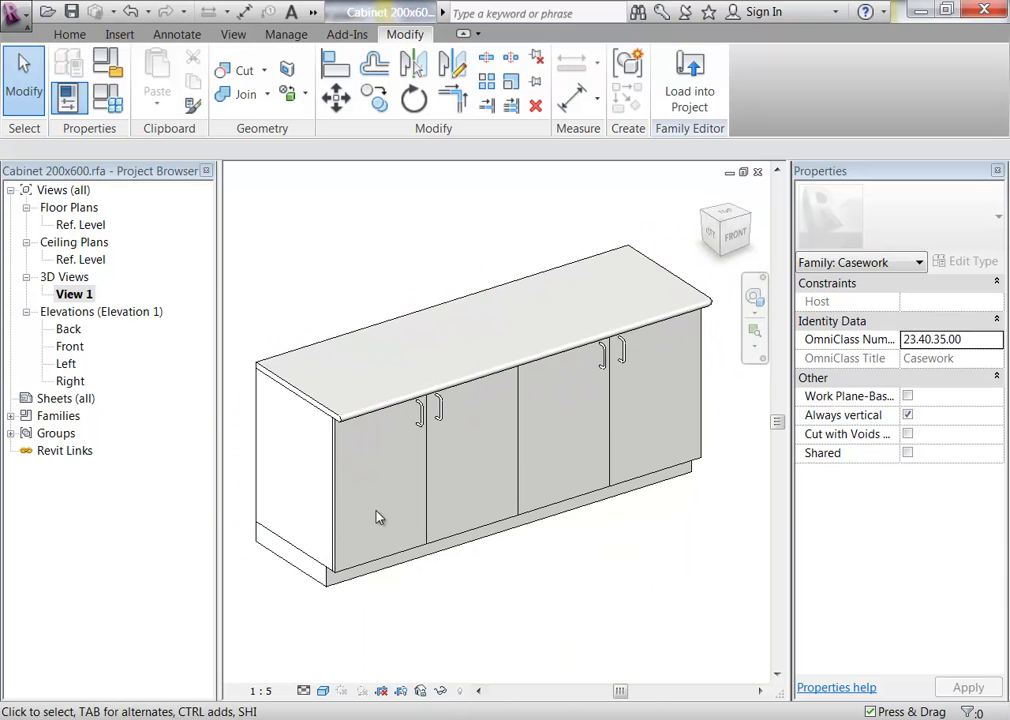
click(313, 578)
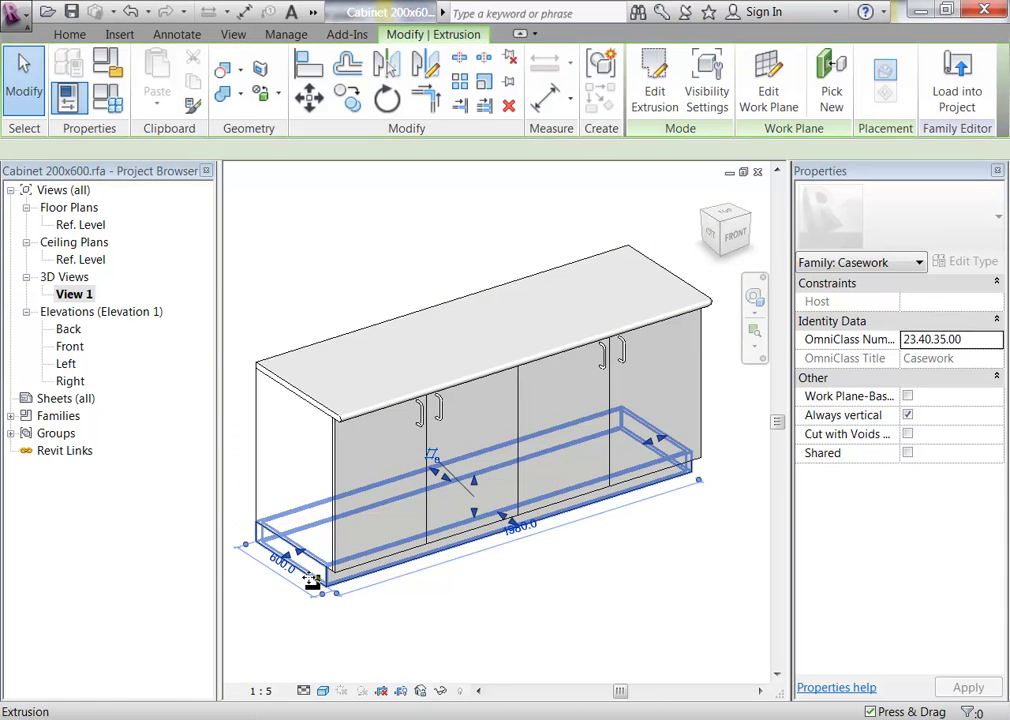
scroll(277, 510, up, 1)
scroll(277, 510, up, 2)
middle_drag(277, 510, 337, 512)
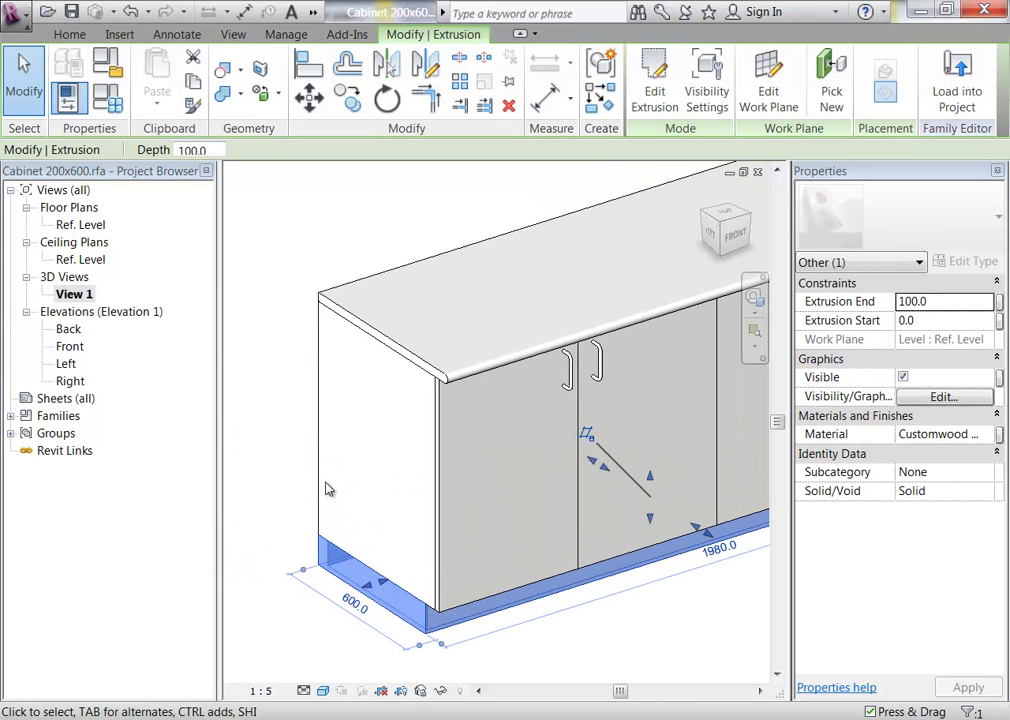
right_click(280, 370)
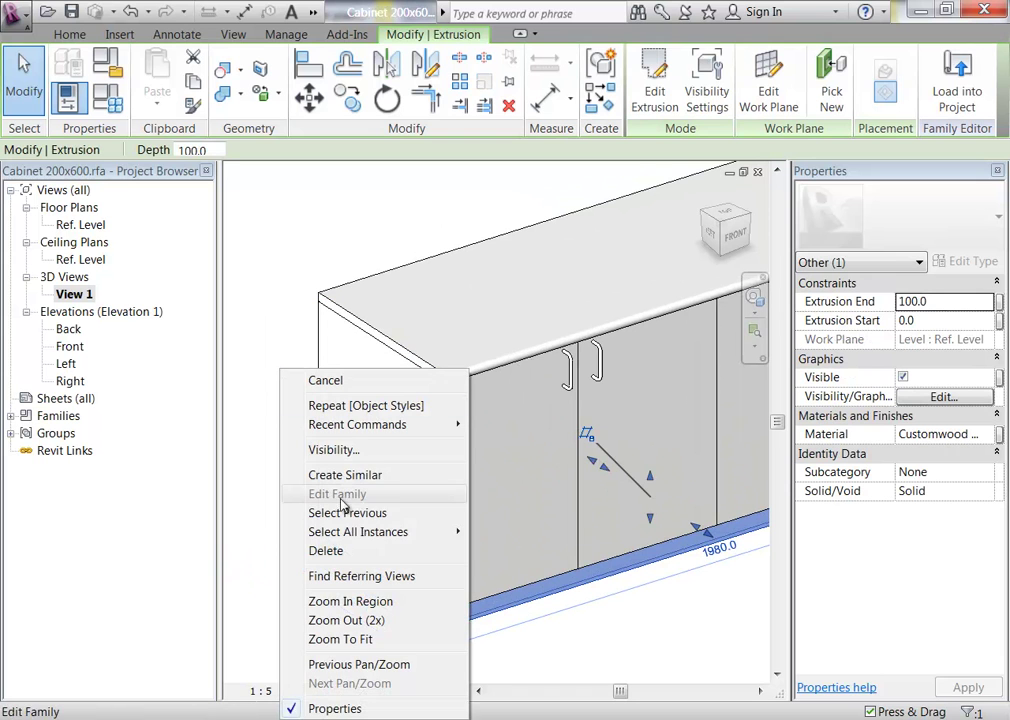
key(Escape)
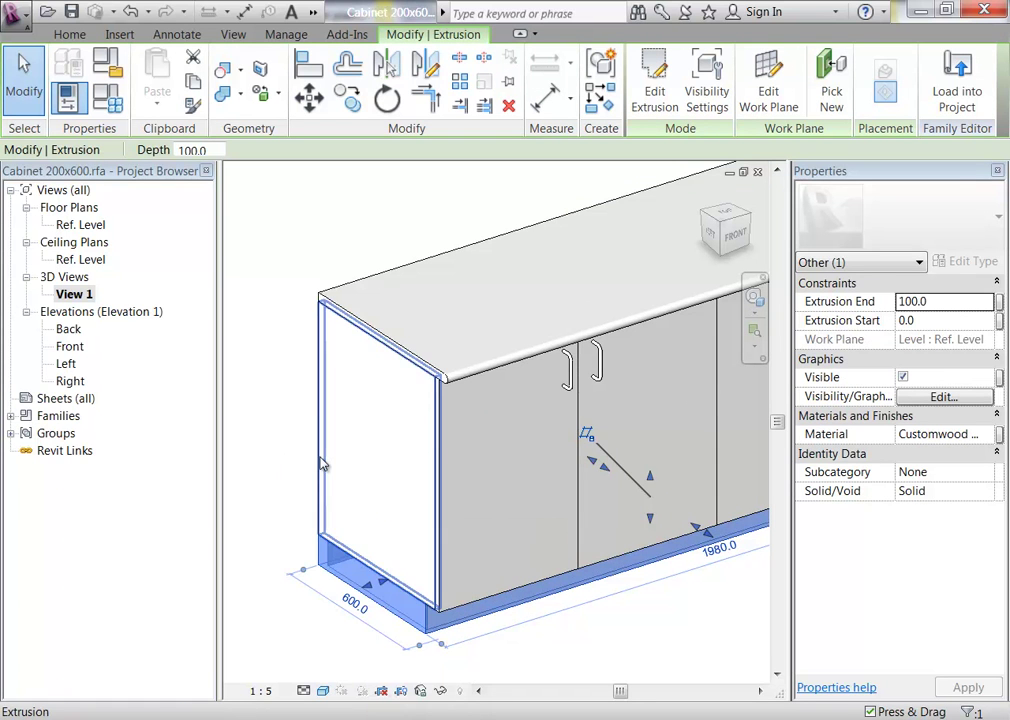
click(322, 465)
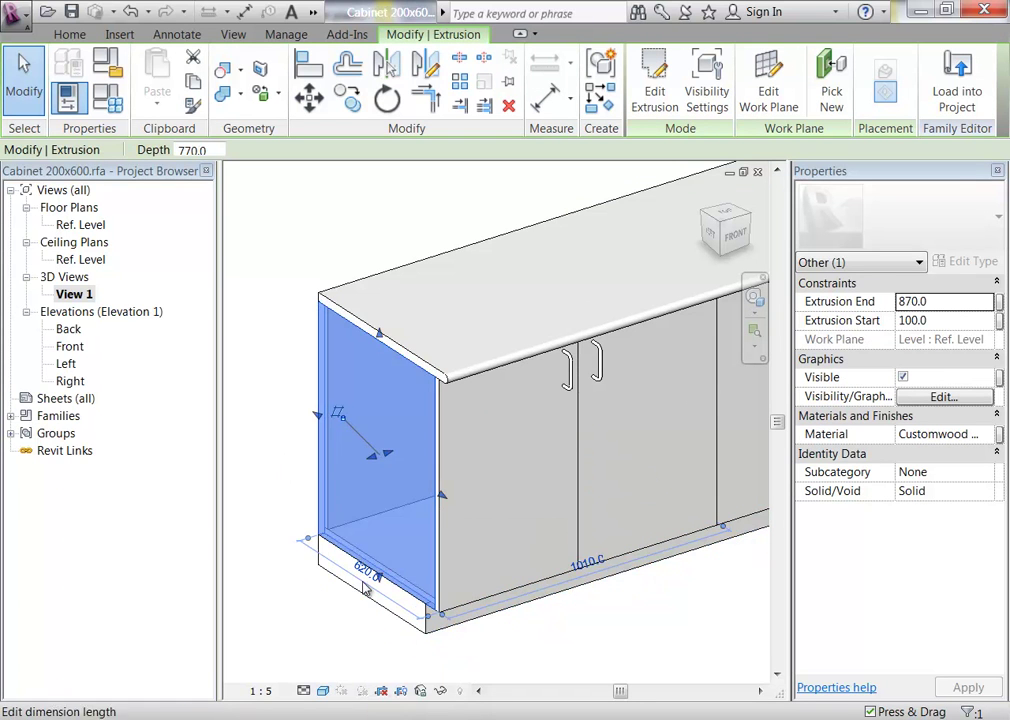
ctrl+click(500, 598)
ctrl+click(627, 571)
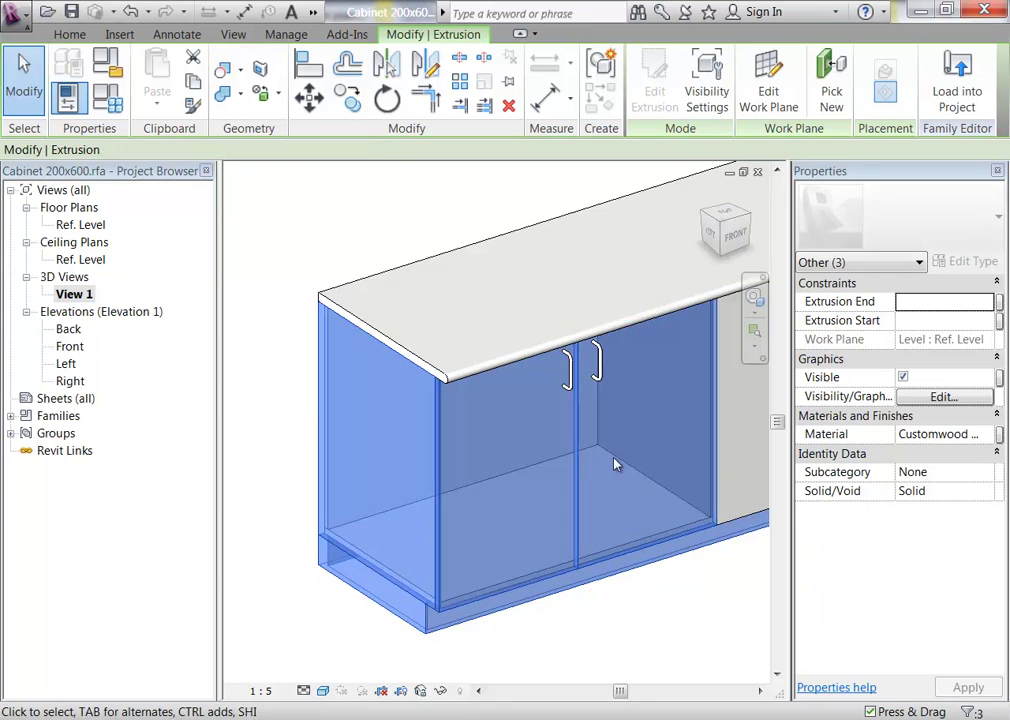
Step: Add the two right-hand doors and the right side panel to the selection
middle_drag(615, 464, 534, 429)
ctrl+click(423, 558)
ctrl+click(557, 508)
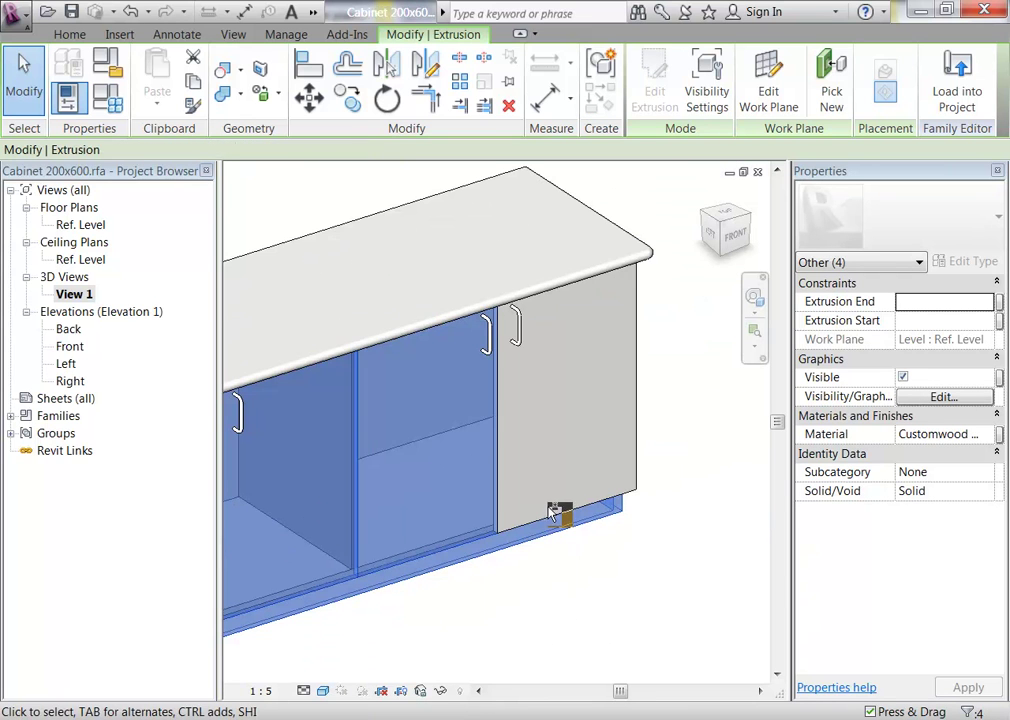
ctrl+click(620, 518)
shift+middle_drag(500, 555, 458, 530)
ctrl+click(597, 569)
shift+middle_drag(597, 569, 450, 555)
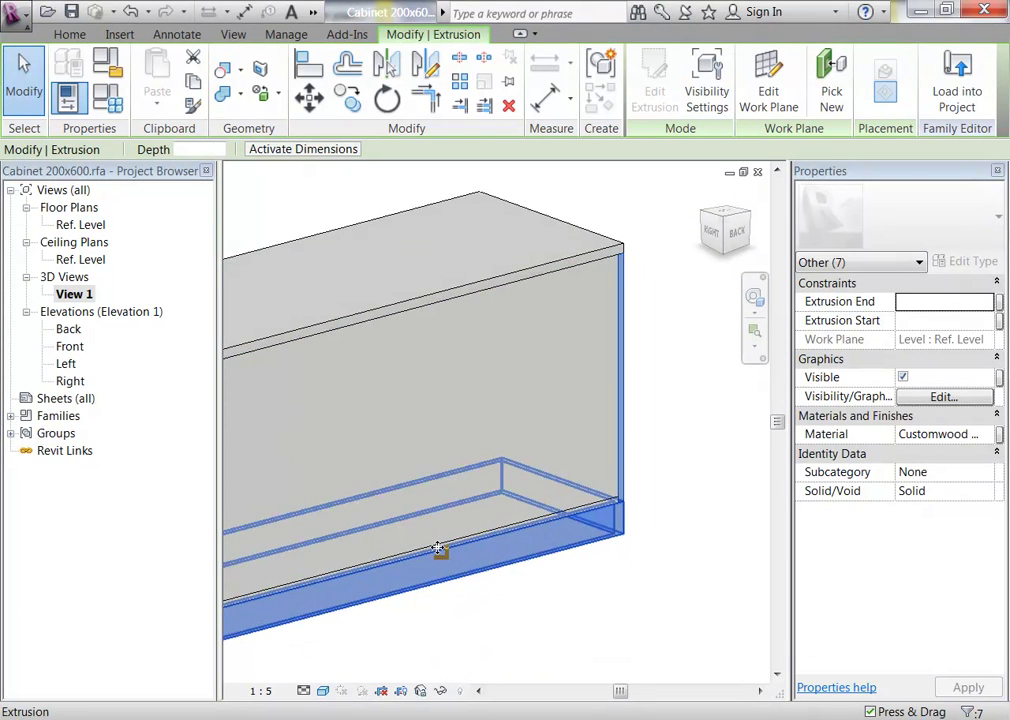
Step: Add the cabinet's bottom and back panels, the benchtop and its rounded front edge to the selection
scroll(533, 528, up, 3)
shift+middle_drag(533, 528, 514, 548)
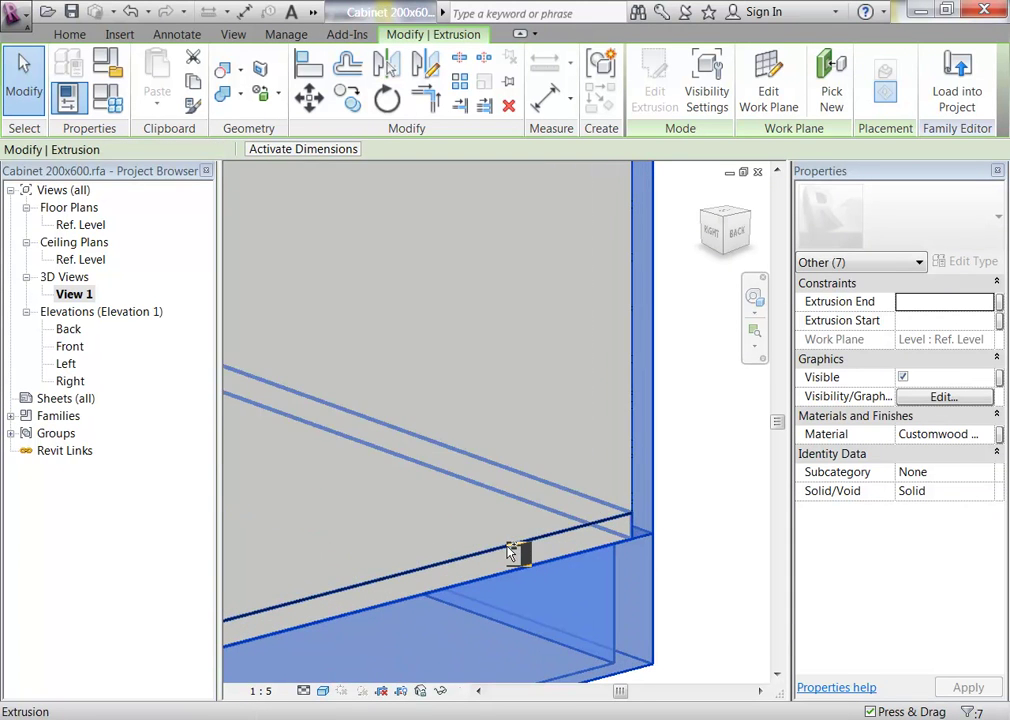
ctrl+click(631, 451)
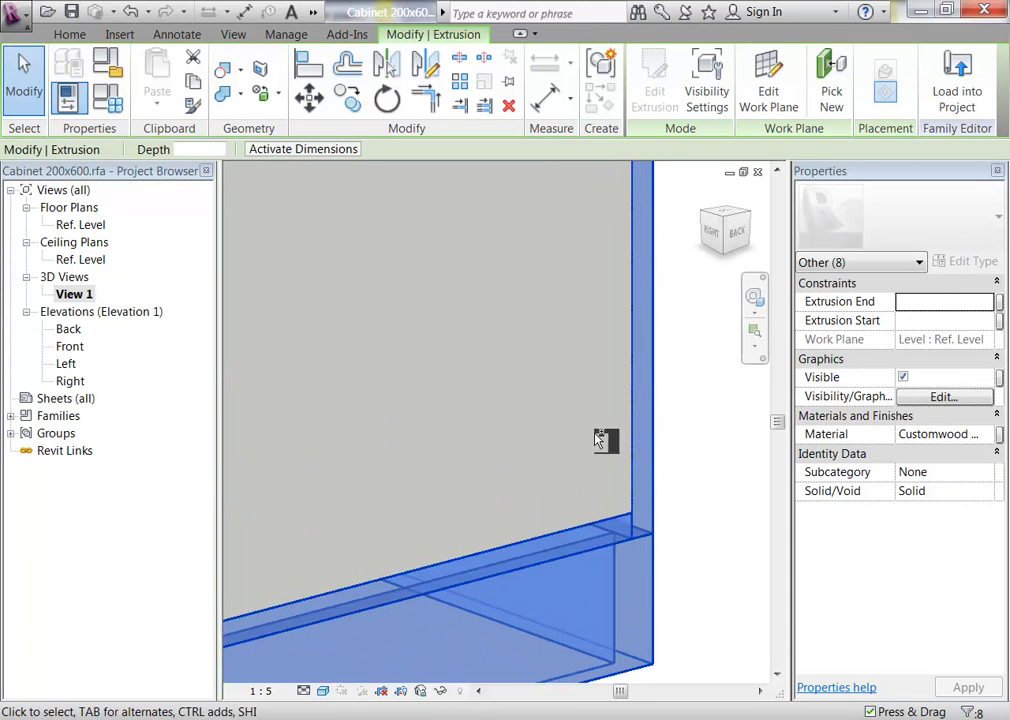
middle_drag(550, 390, 626, 510)
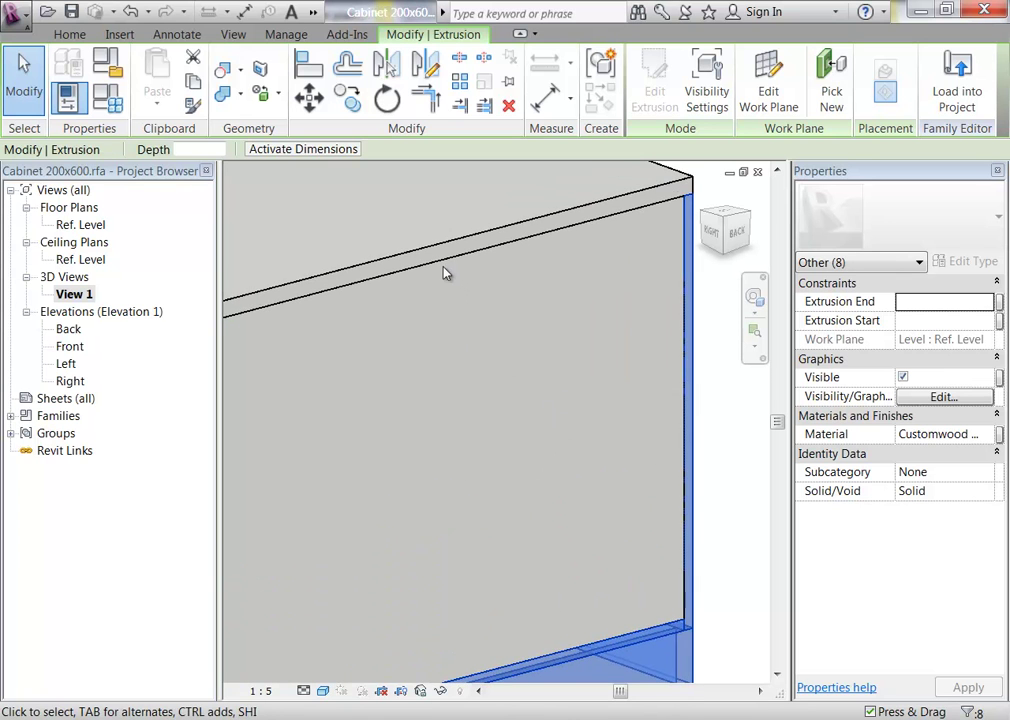
ctrl+click(440, 262)
scroll(420, 300, down, 3)
shift+middle_drag(409, 345, 674, 390)
scroll(523, 298, up, 5)
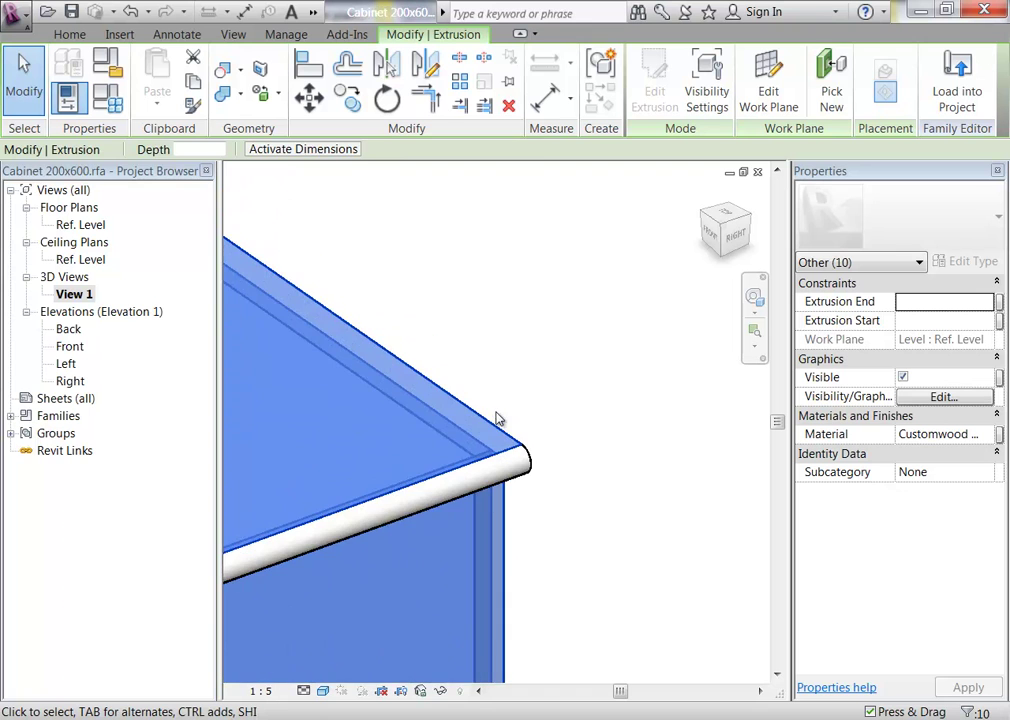
ctrl+click(537, 455)
scroll(537, 455, down, 4)
shift+middle_drag(436, 545, 620, 440)
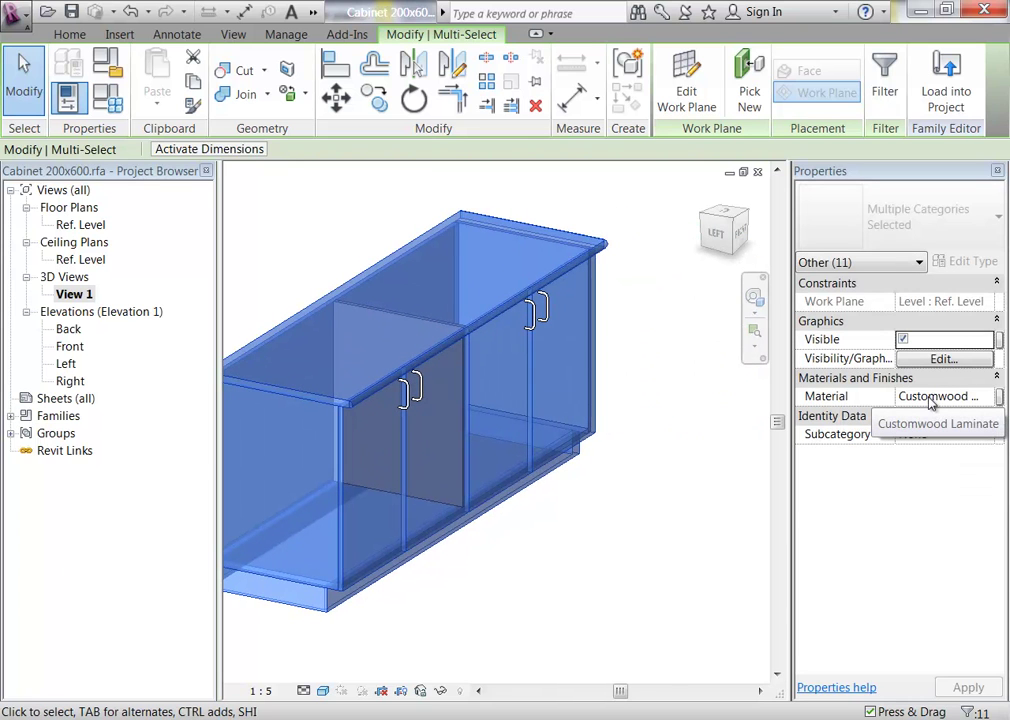
Step: Create a type parameter named Cabinet Material under Materials and Finishes and associate the selected parts' material with it
click(999, 396)
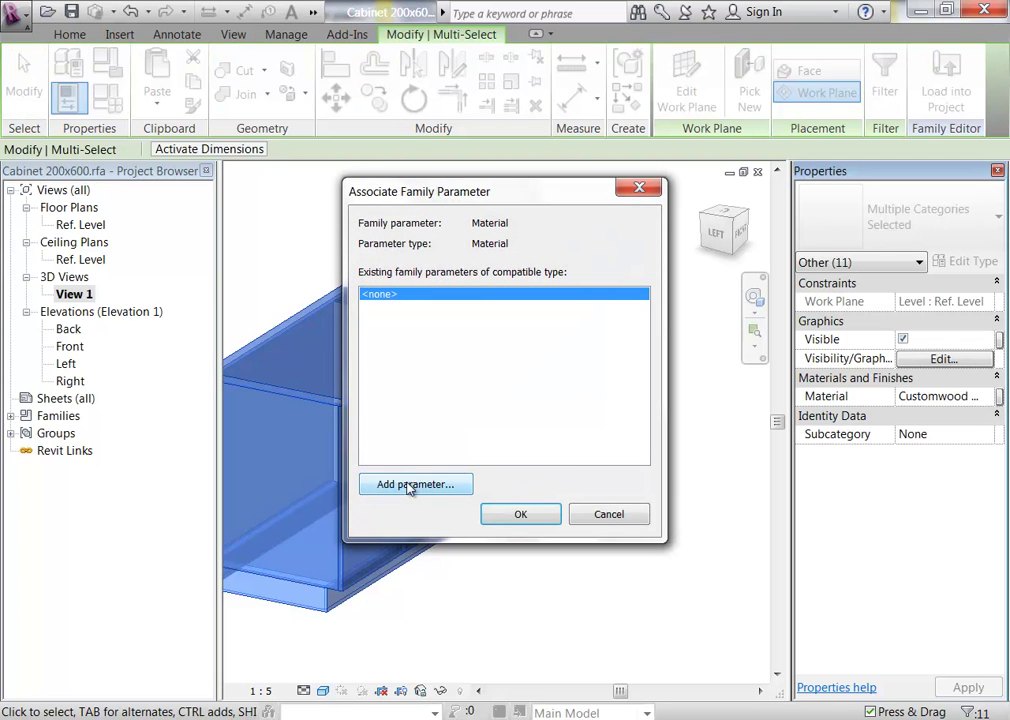
click(409, 486)
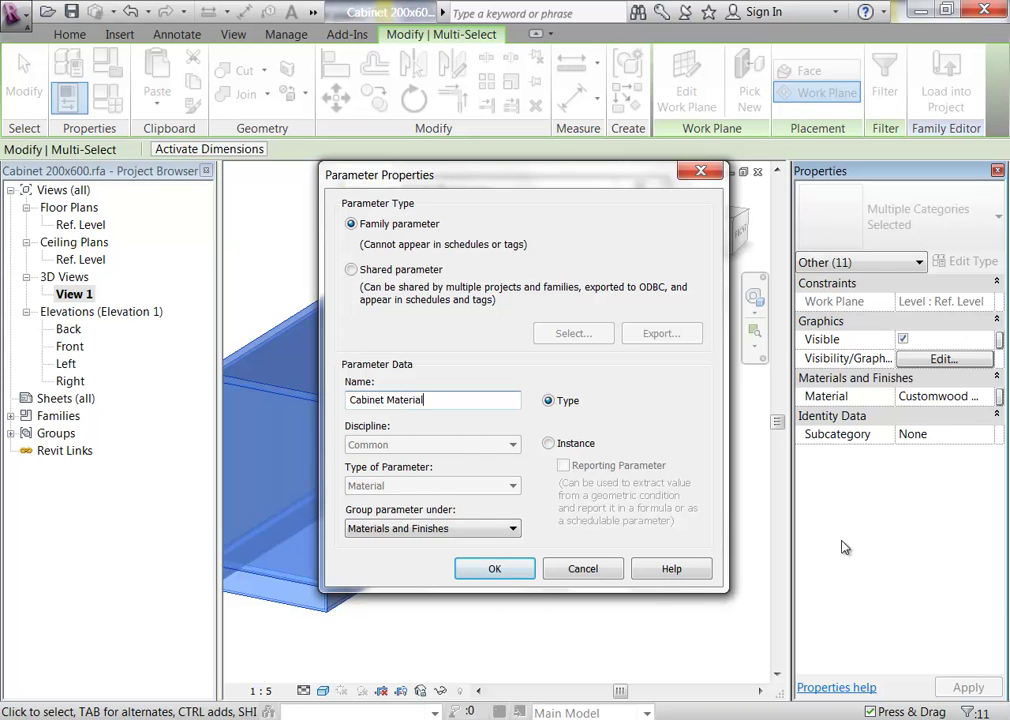
click(486, 569)
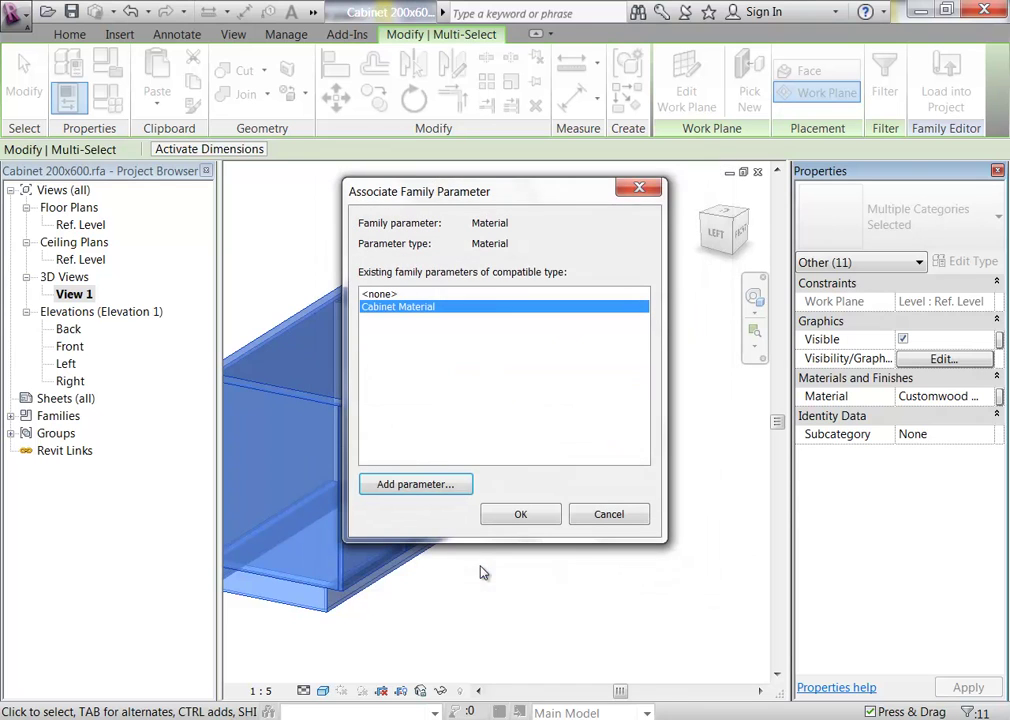
click(519, 520)
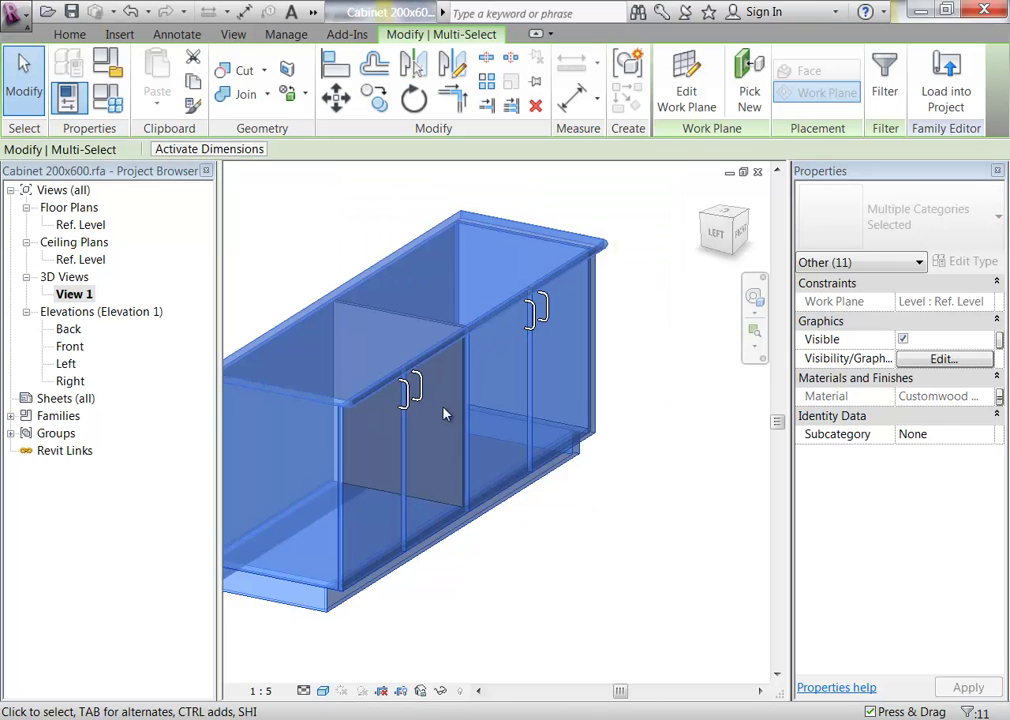
click(922, 435)
click(988, 435)
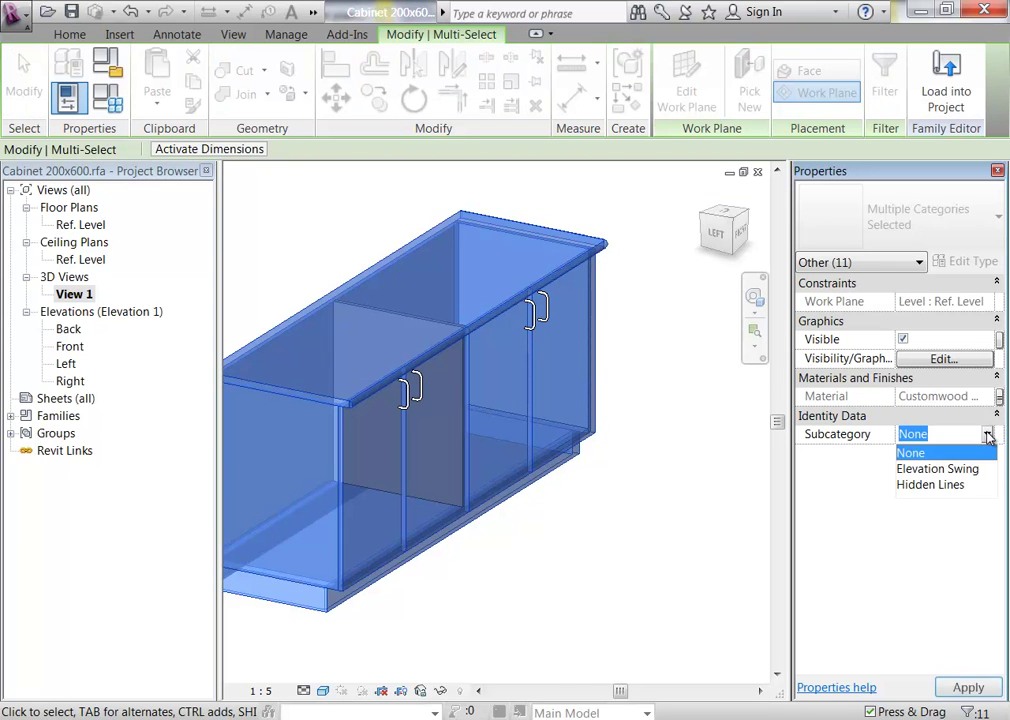
click(958, 440)
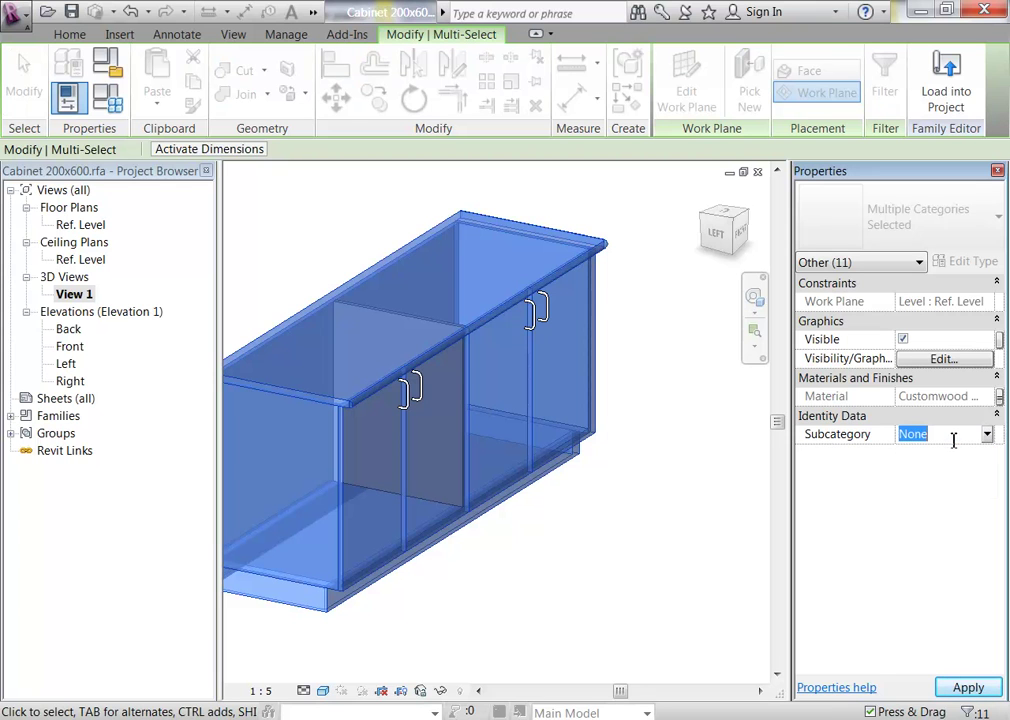
click(988, 440)
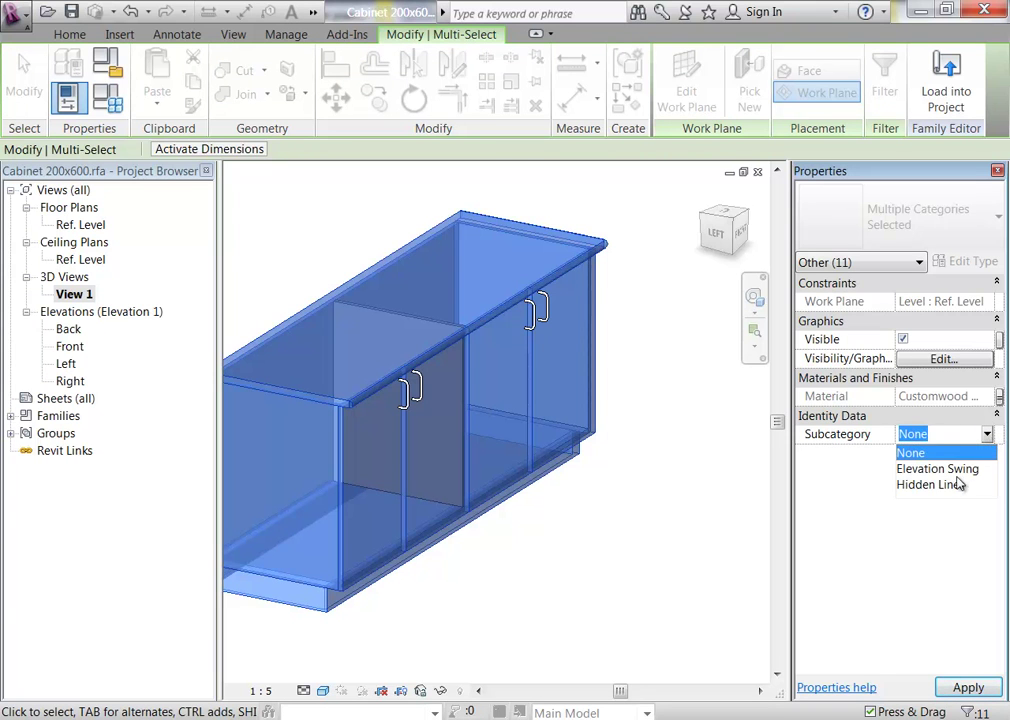
click(945, 436)
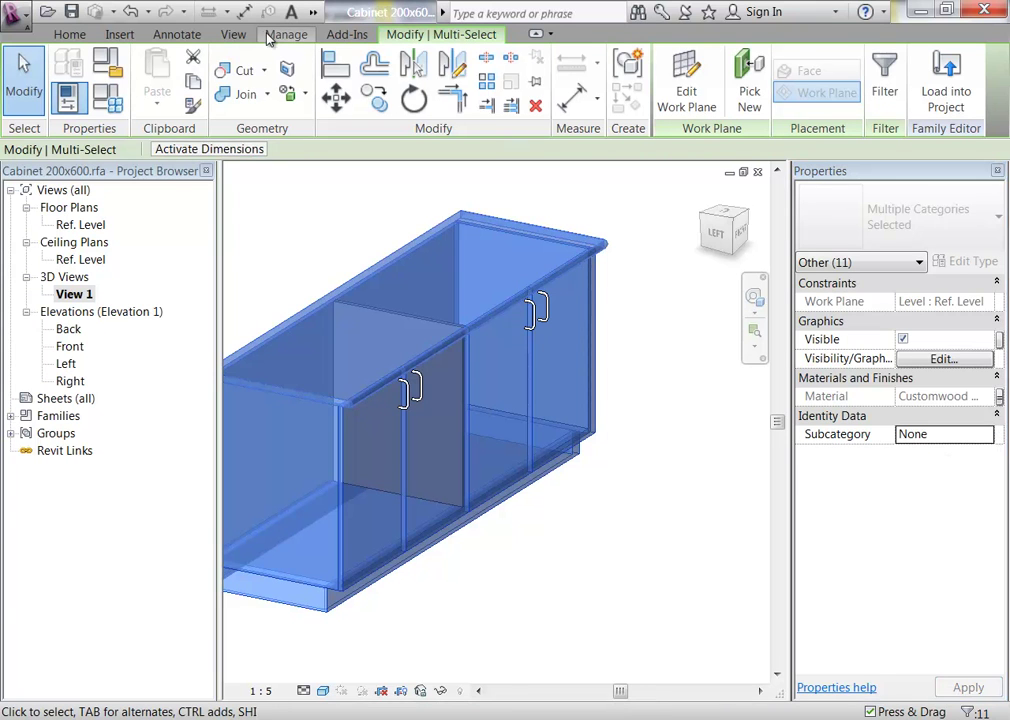
Step: Create a Casework subcategory named Carcase in the Object Styles
click(284, 35)
click(126, 93)
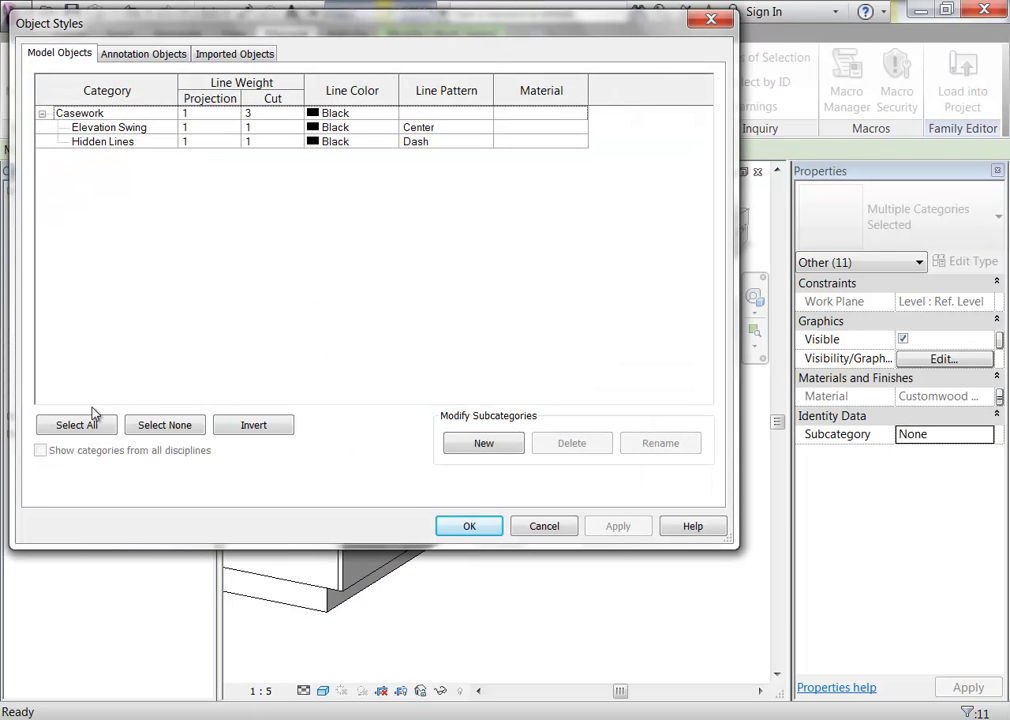
click(489, 444)
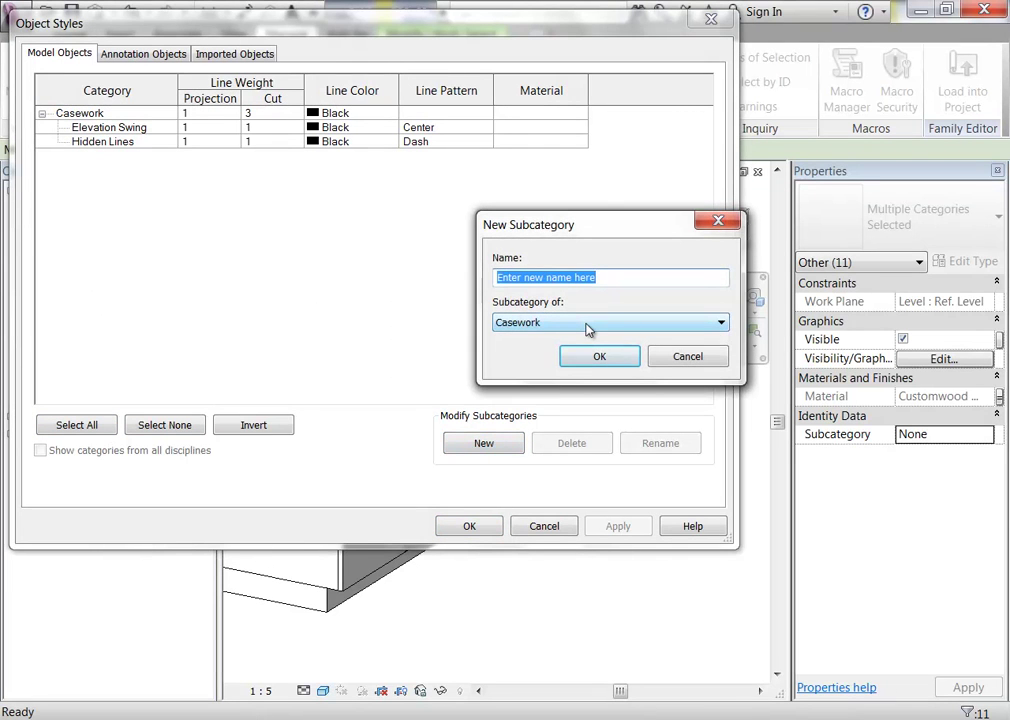
text(Carcase)
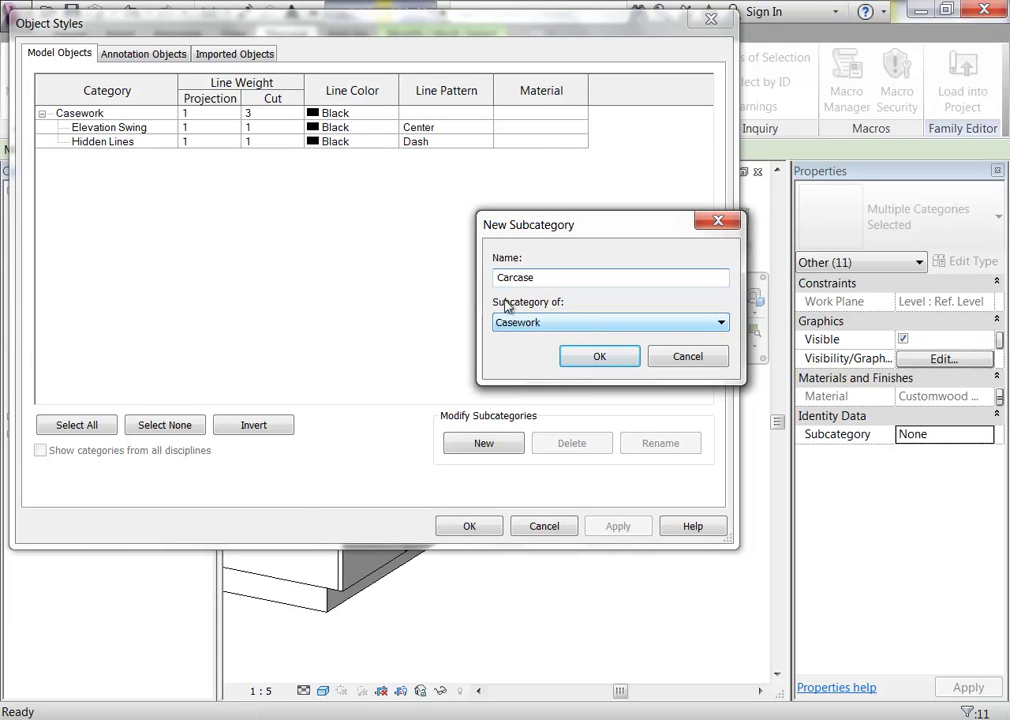
click(600, 356)
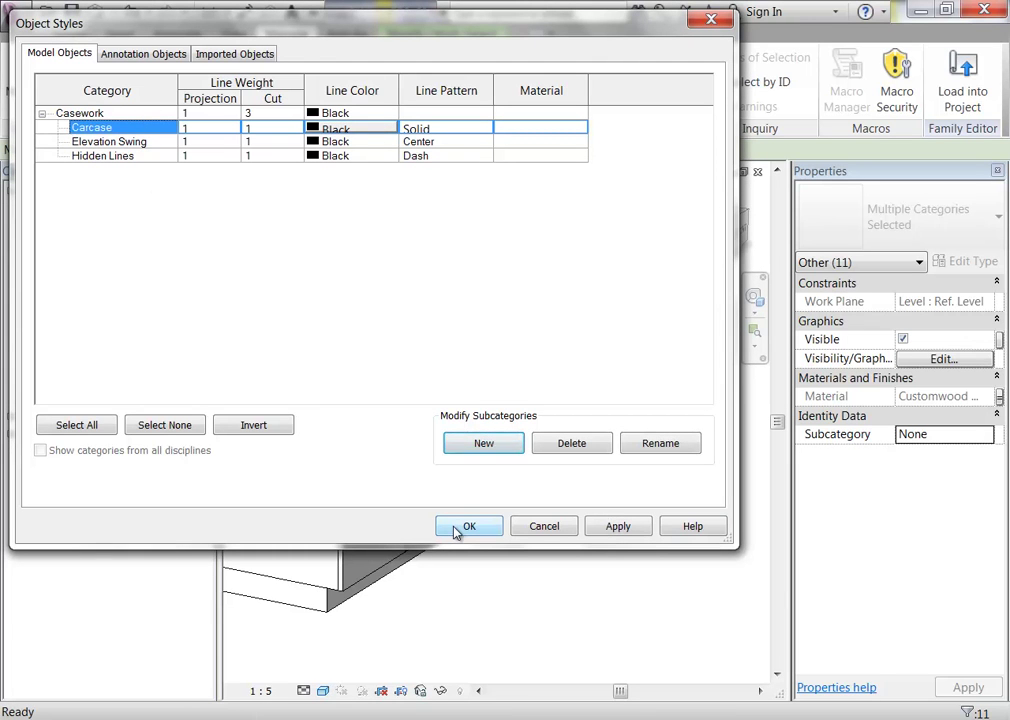
Step: Create a second Casework subcategory named Handles and accept the Object Styles changes
click(484, 443)
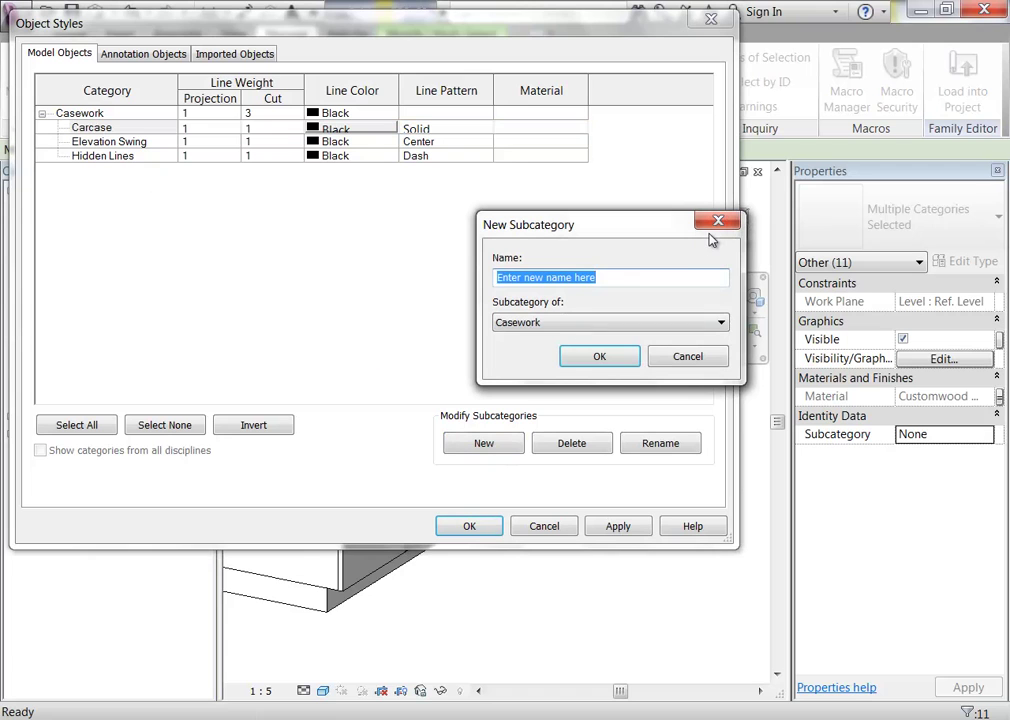
text(Handles)
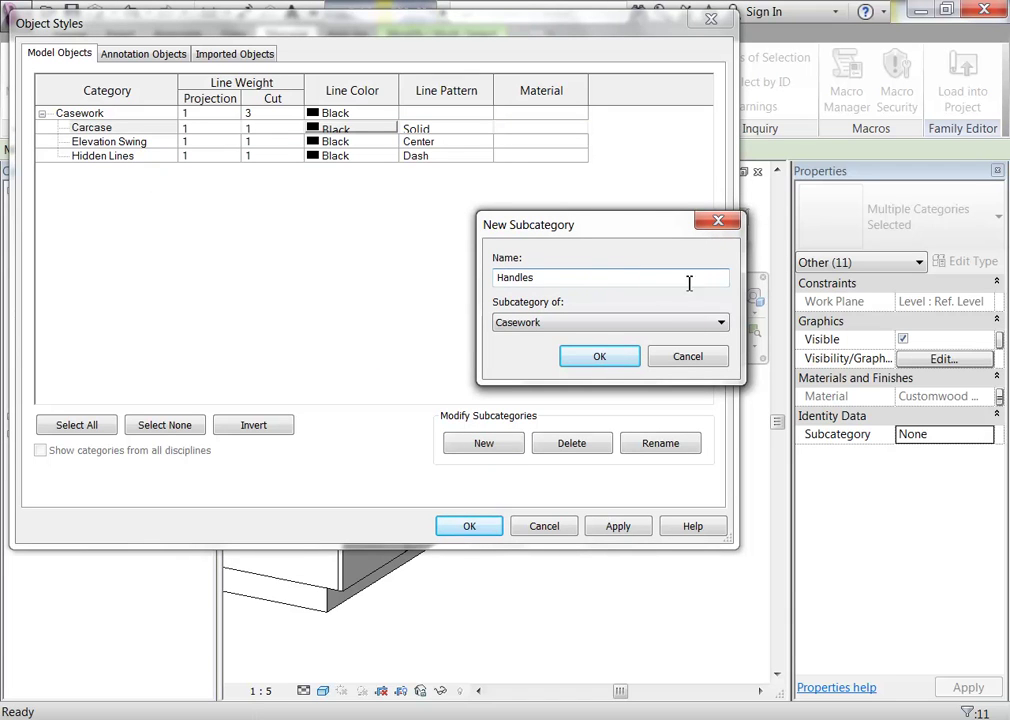
click(600, 357)
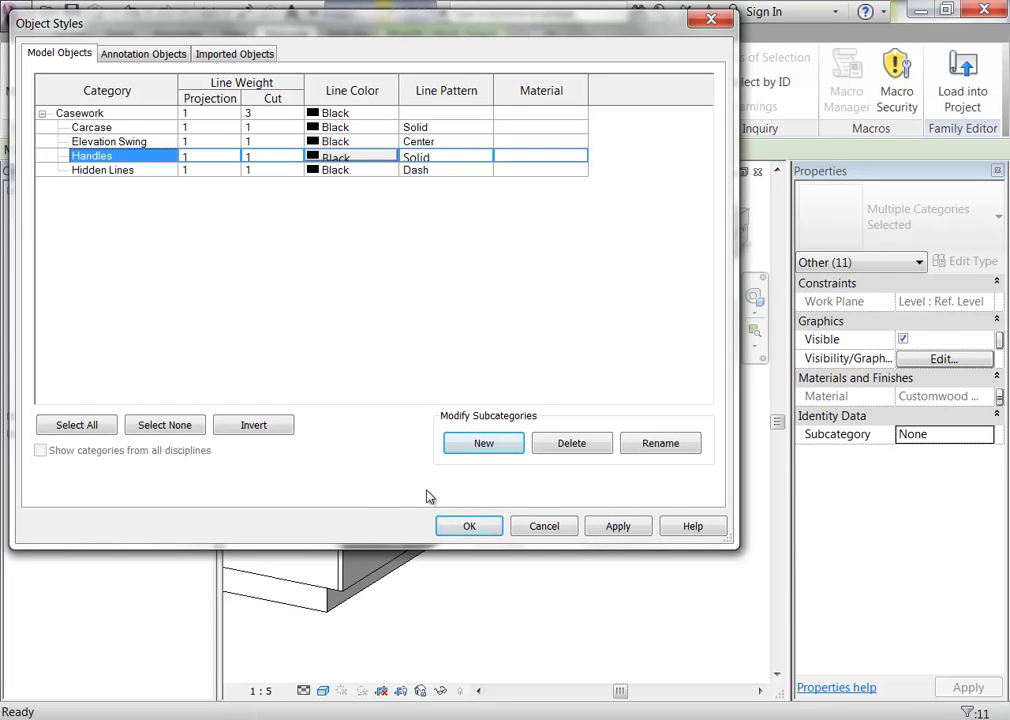
click(470, 526)
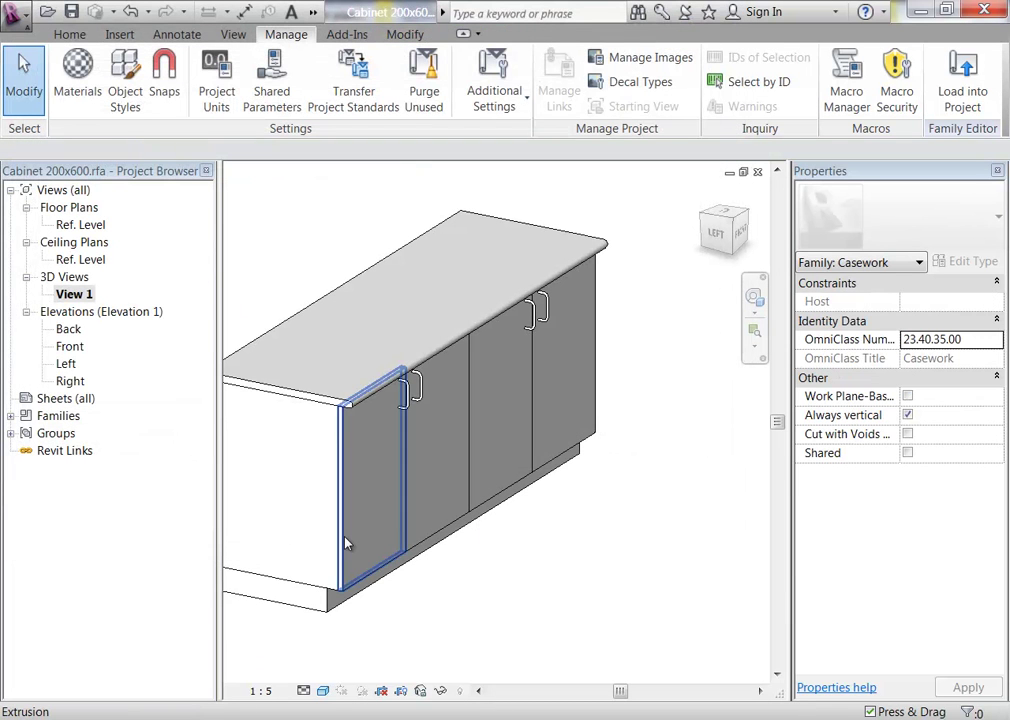
Step: Select the cabinet's four doors and its base, leaving out the handles
click(347, 543)
ctrl+click(518, 491)
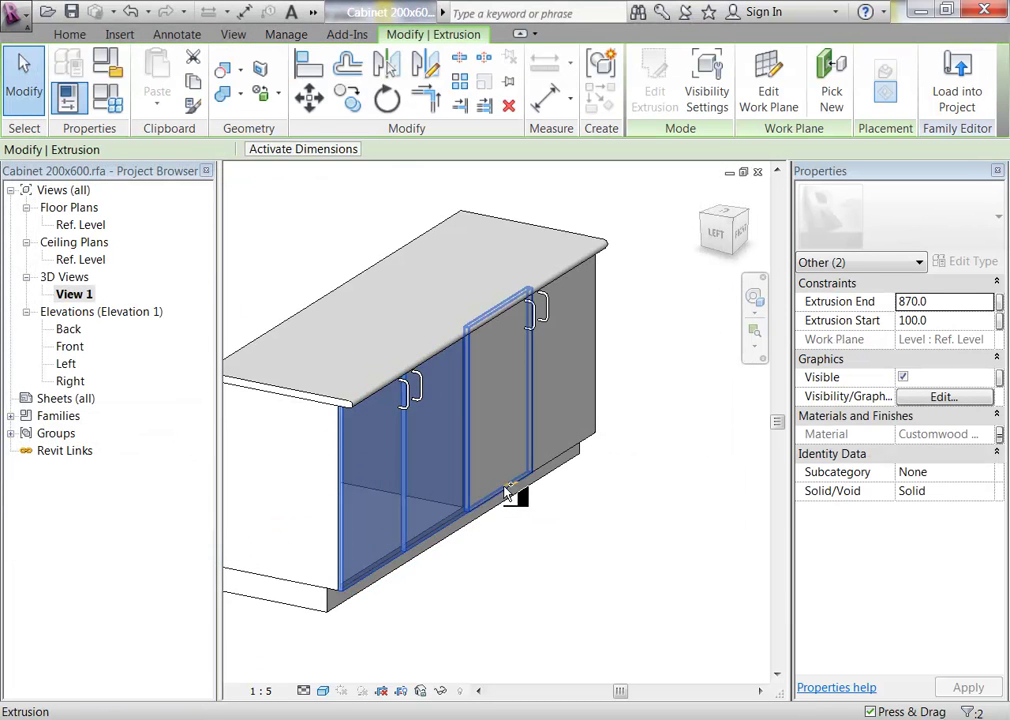
ctrl+click(560, 470)
ctrl+click(477, 519)
ctrl+click(231, 583)
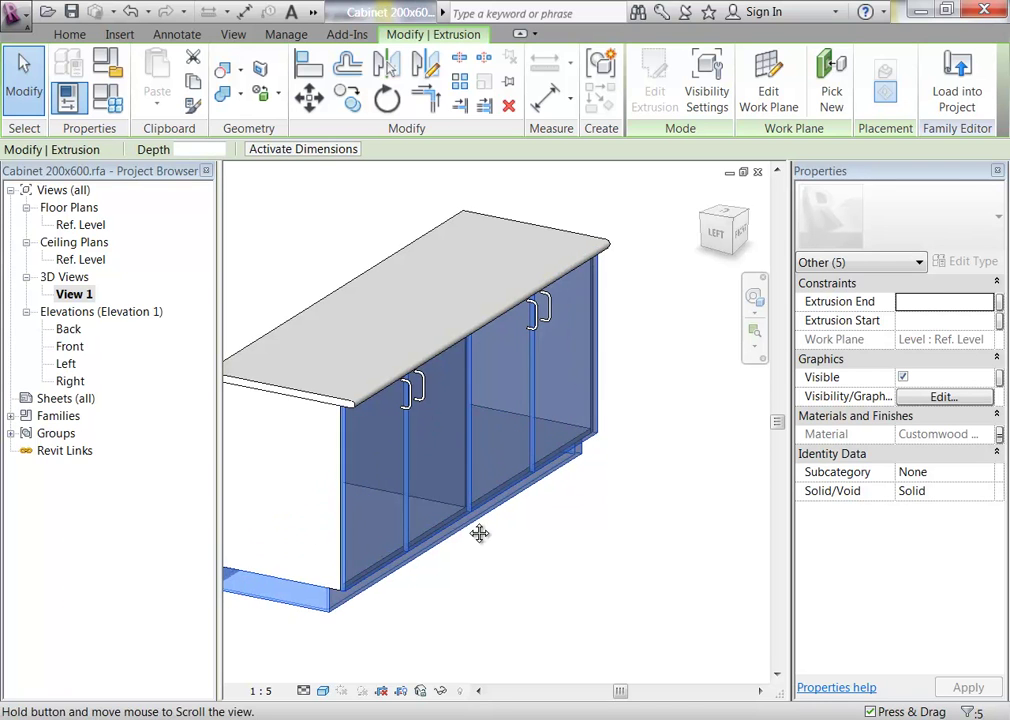
Step: Add the left side panel, the benchtop and its rounded front edge to the selection
middle_drag(478, 532, 720, 577)
scroll(443, 500, up, 3)
ctrl+click(470, 455)
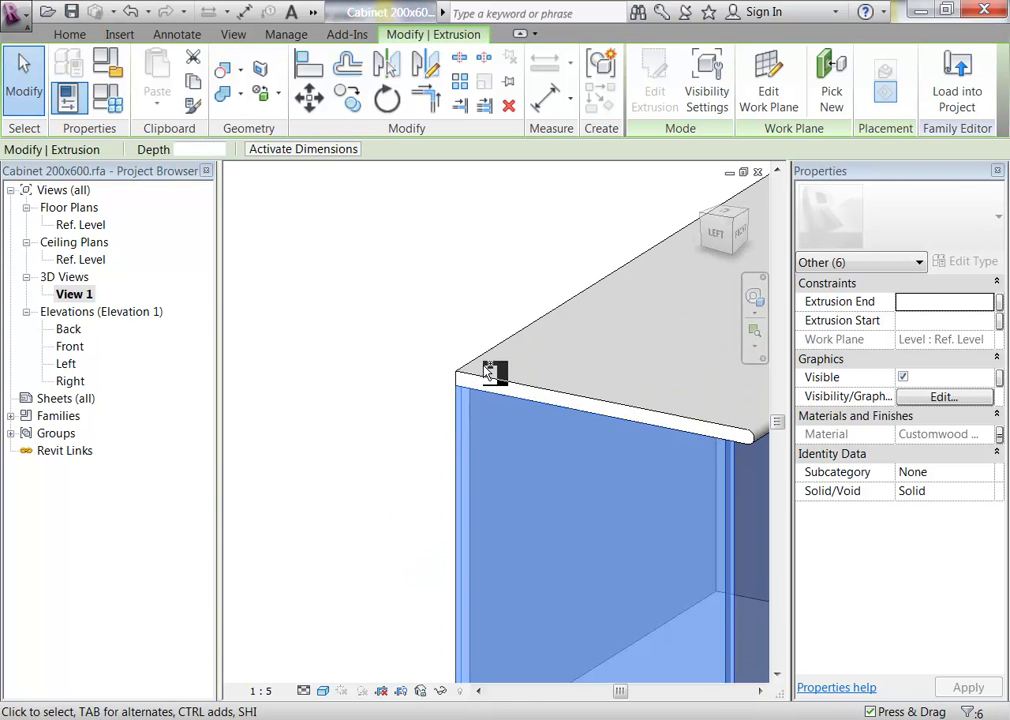
ctrl+click(481, 377)
scroll(372, 361, down, 3)
scroll(485, 453, up, 3)
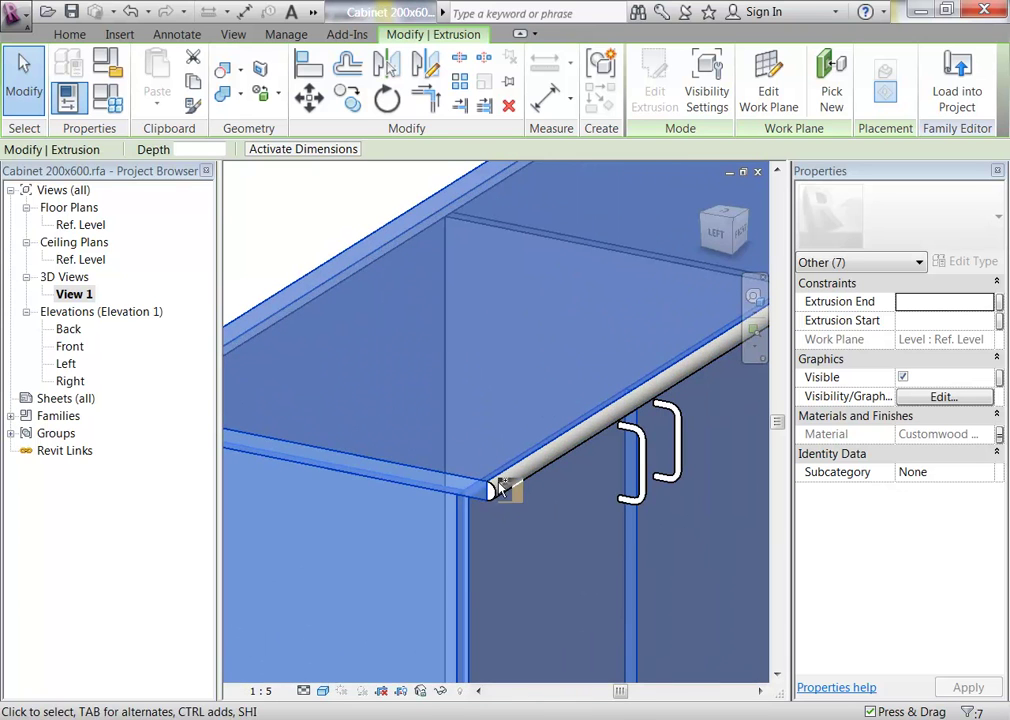
ctrl+click(494, 490)
Step: Add the remaining right side, bottom and back panels to the selection
scroll(487, 435, down, 3)
shift+middle_drag(365, 525, 514, 462)
scroll(514, 462, up, 5)
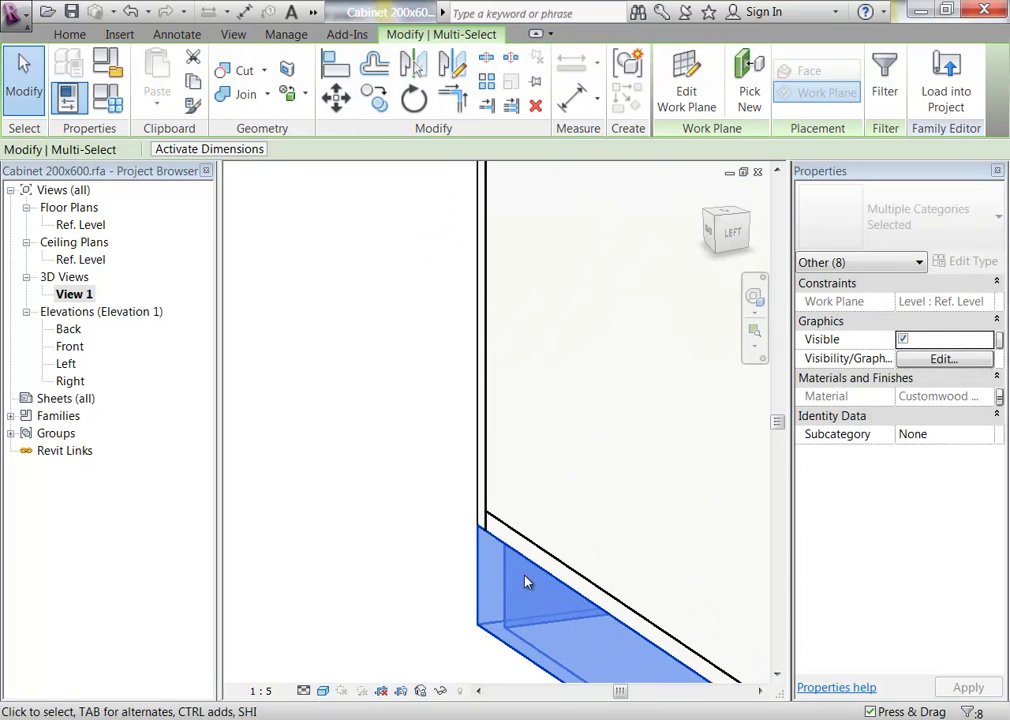
ctrl+click(478, 444)
scroll(508, 267, down, 2)
middle_drag(508, 267, 473, 532)
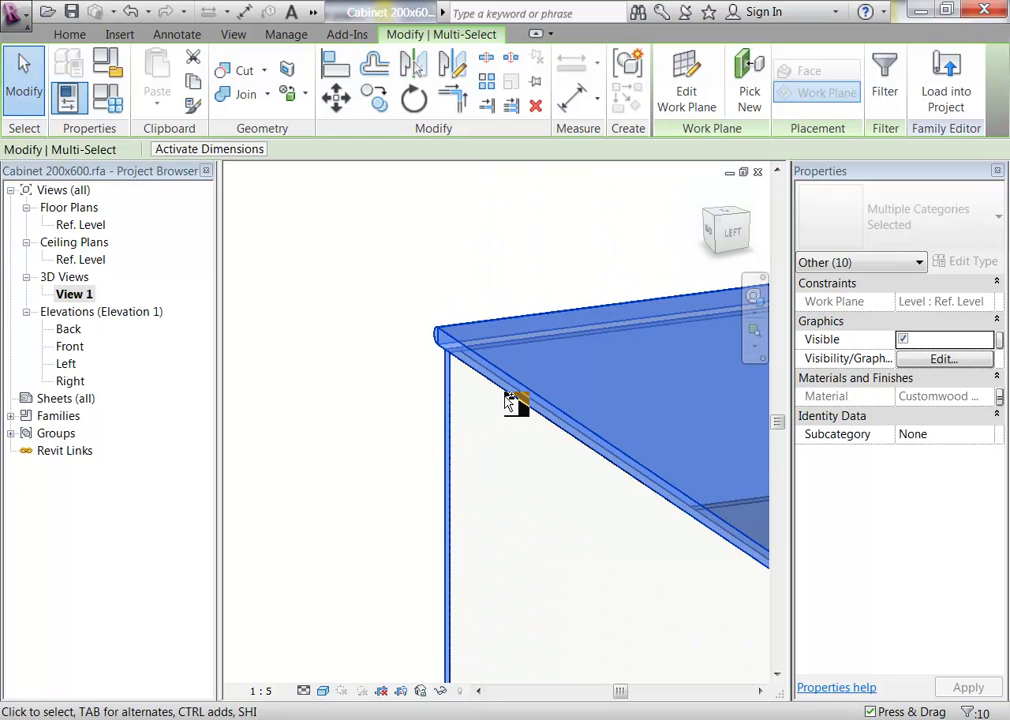
scroll(460, 383, up, 2)
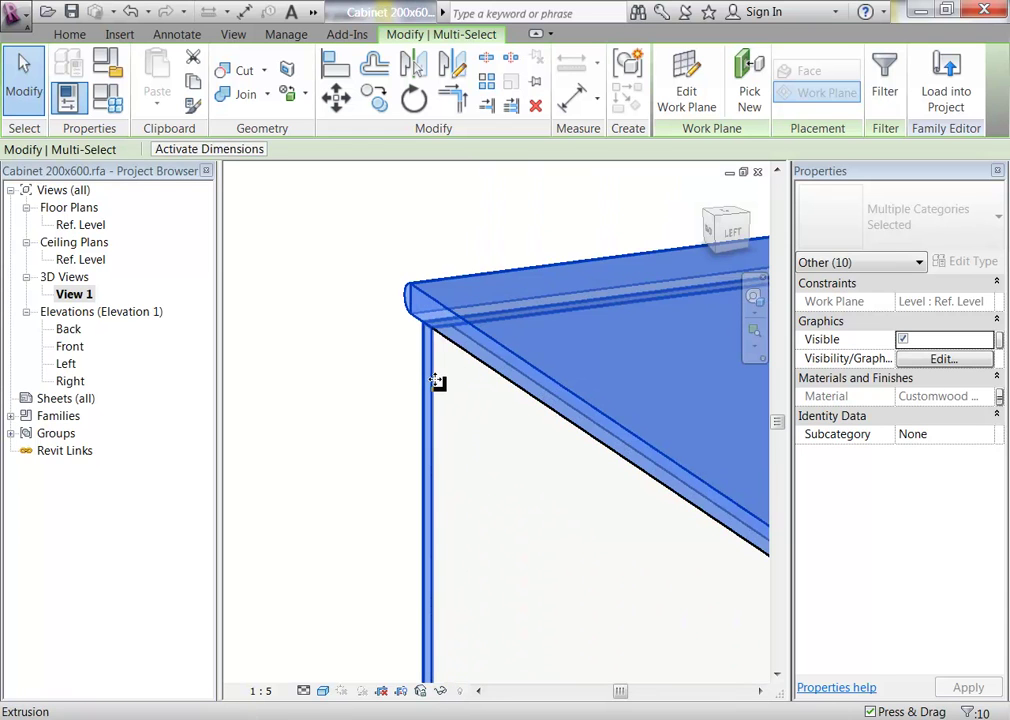
ctrl+click(440, 383)
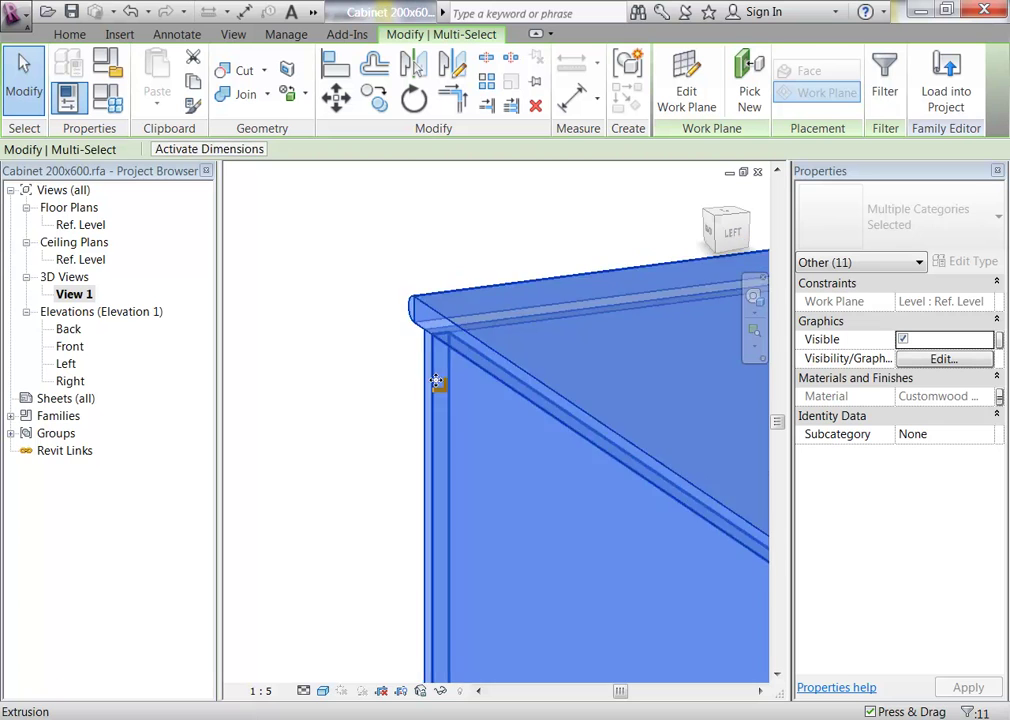
Step: Set the subcategory of the selected cabinet parts to Carcase
scroll(587, 527, down, 2)
shift+middle_drag(587, 527, 424, 494)
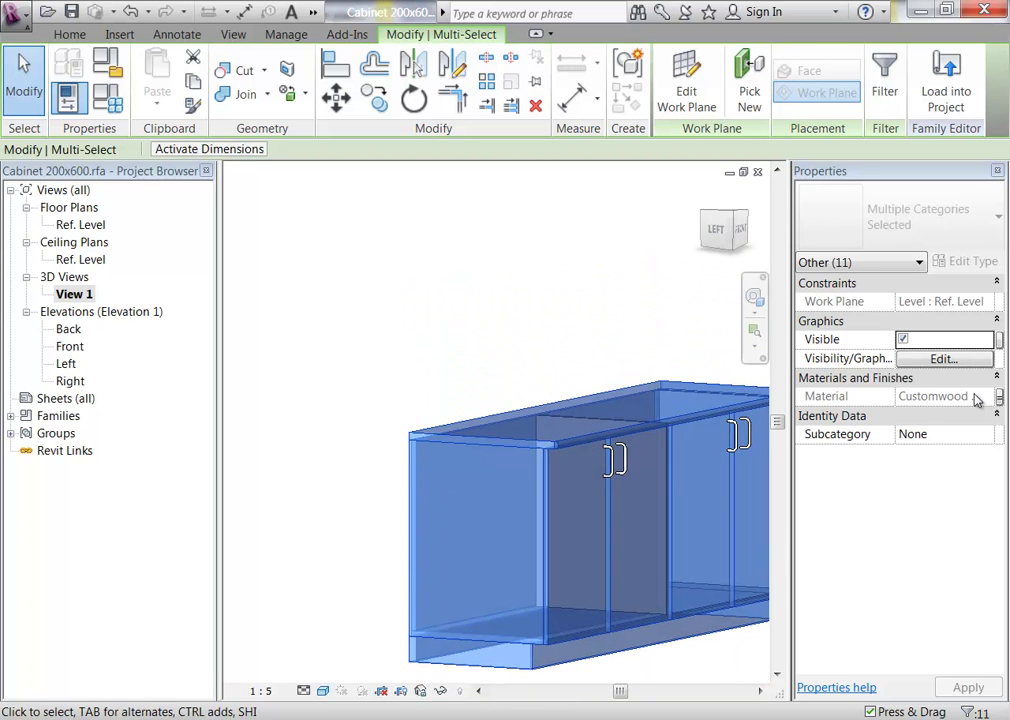
click(944, 433)
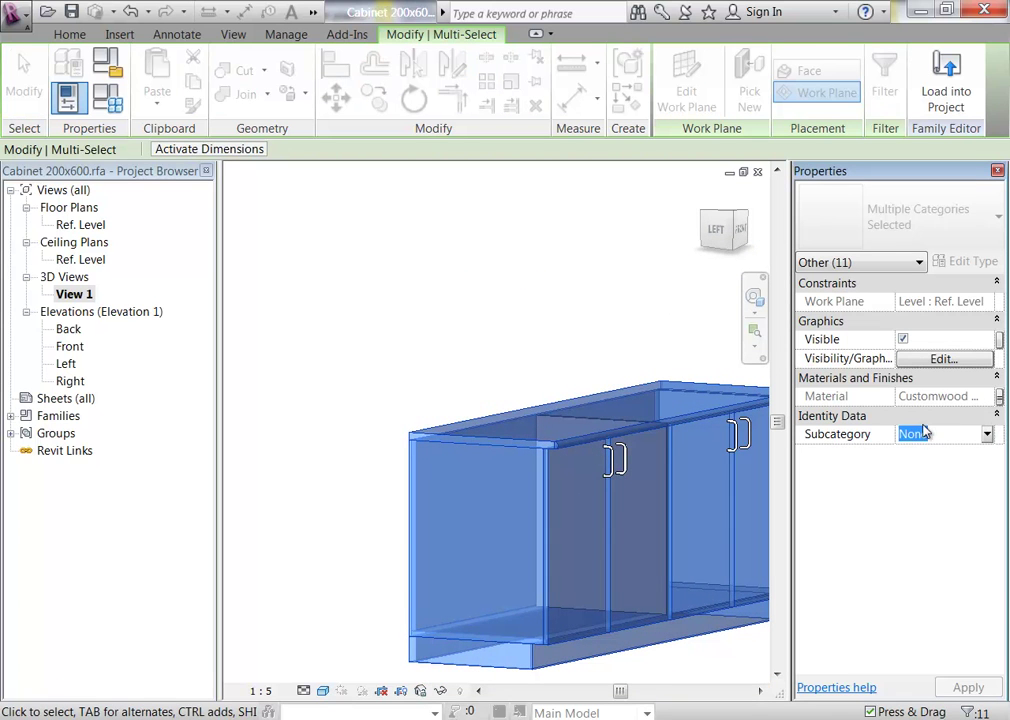
click(986, 434)
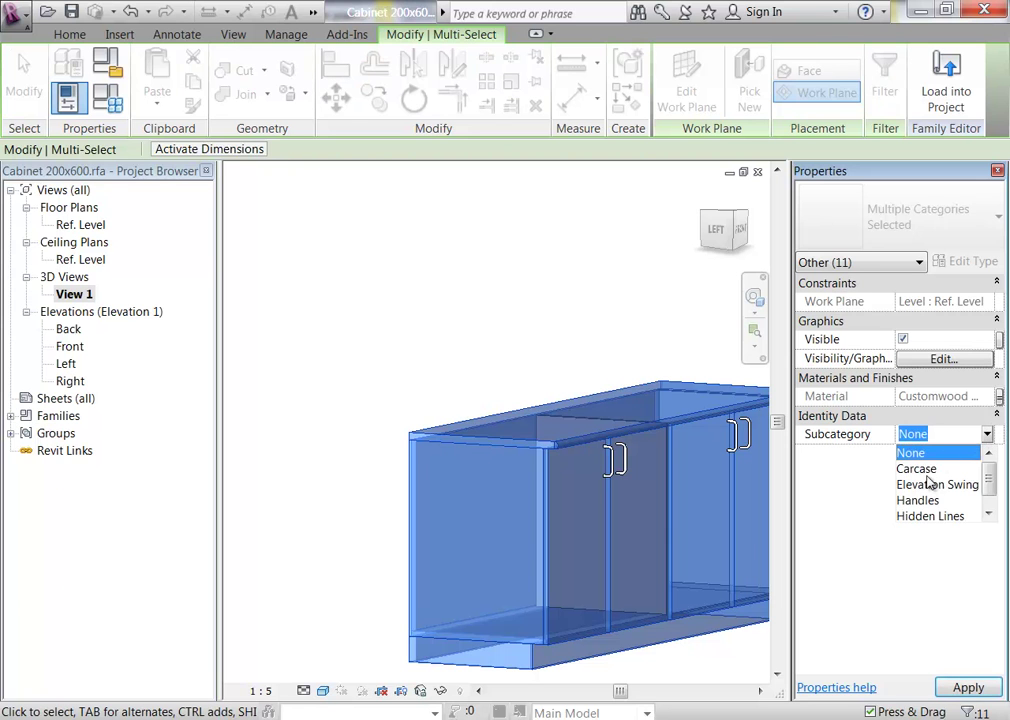
click(918, 469)
Step: Select all four door handles, set their subcategory to Handles and clear the selection
middle_drag(480, 477, 420, 290)
scroll(420, 290, up, 3)
click(483, 440)
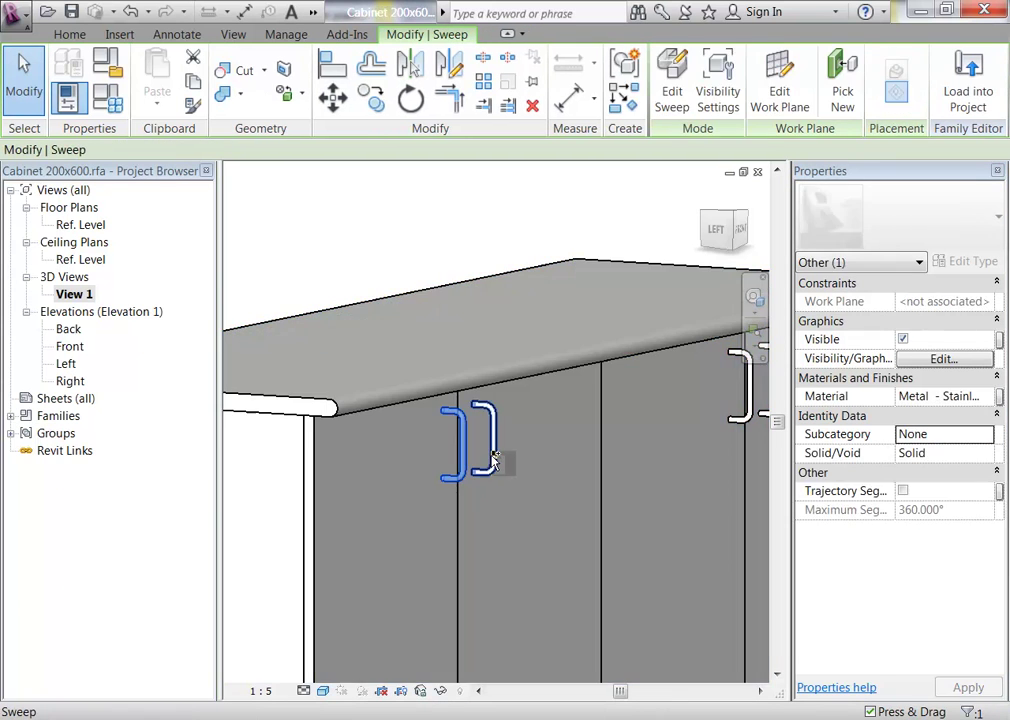
ctrl+click(686, 424)
ctrl+click(686, 424)
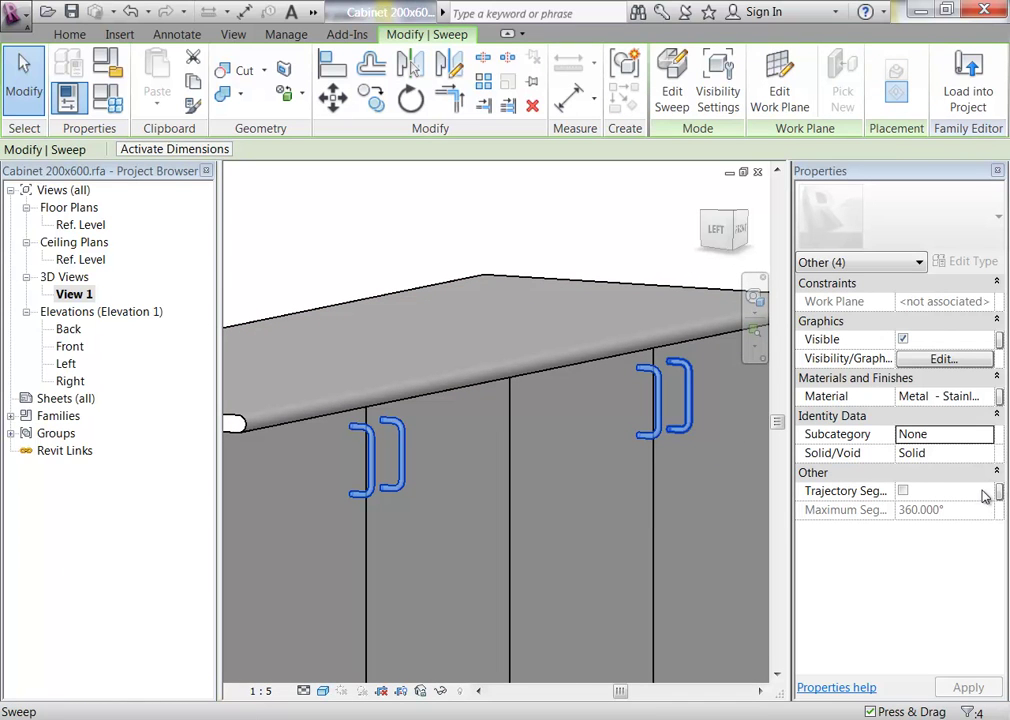
click(948, 443)
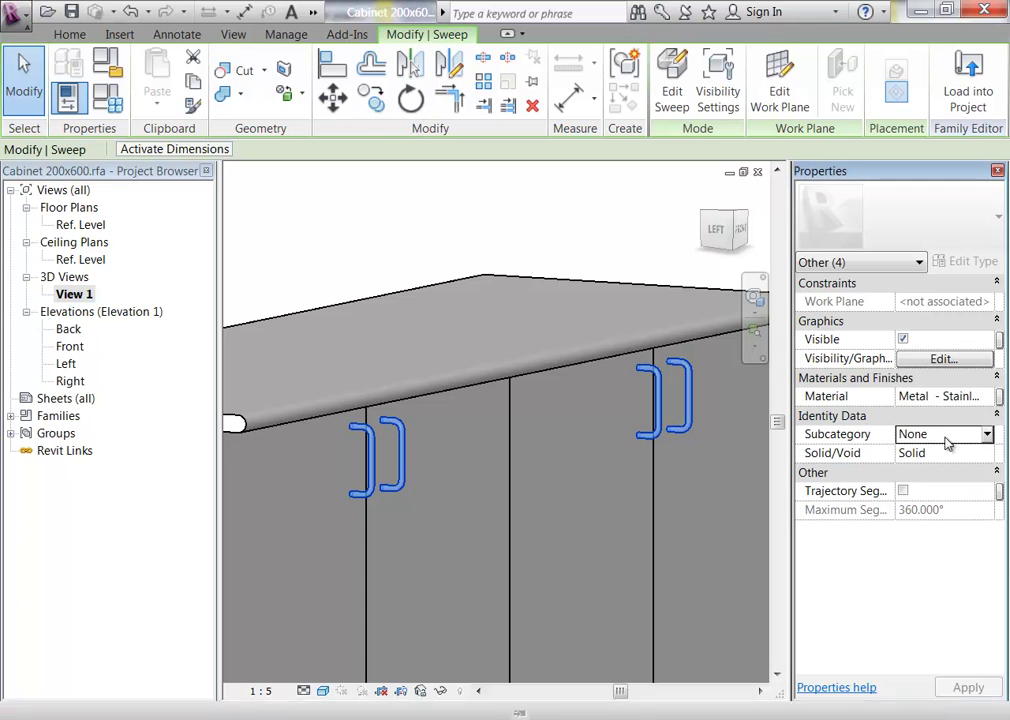
click(987, 434)
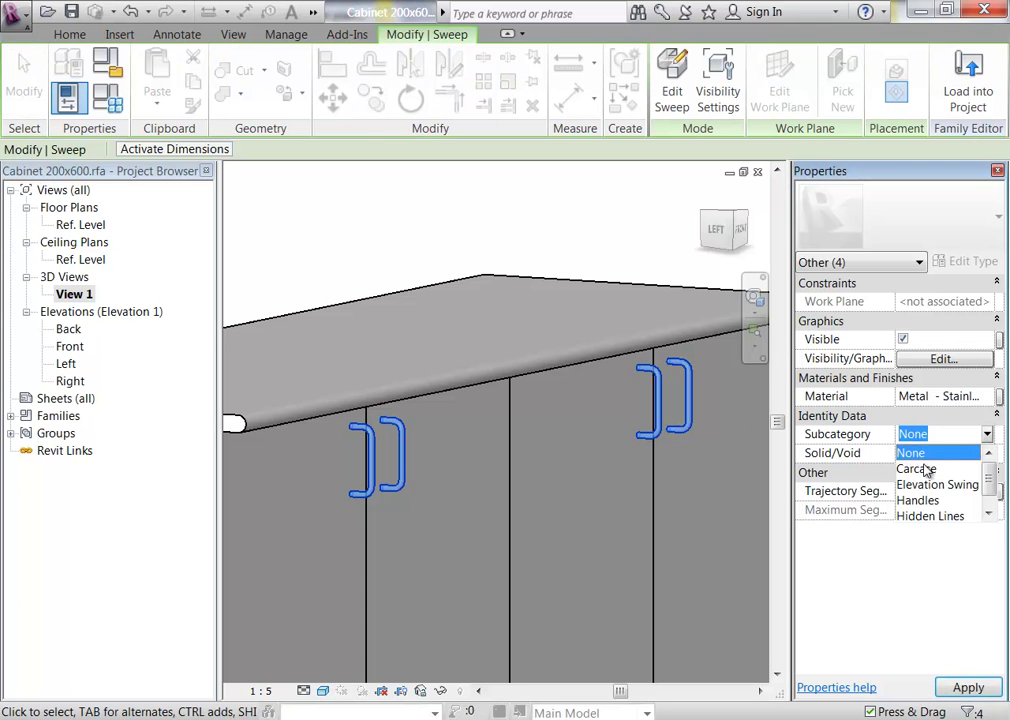
click(926, 500)
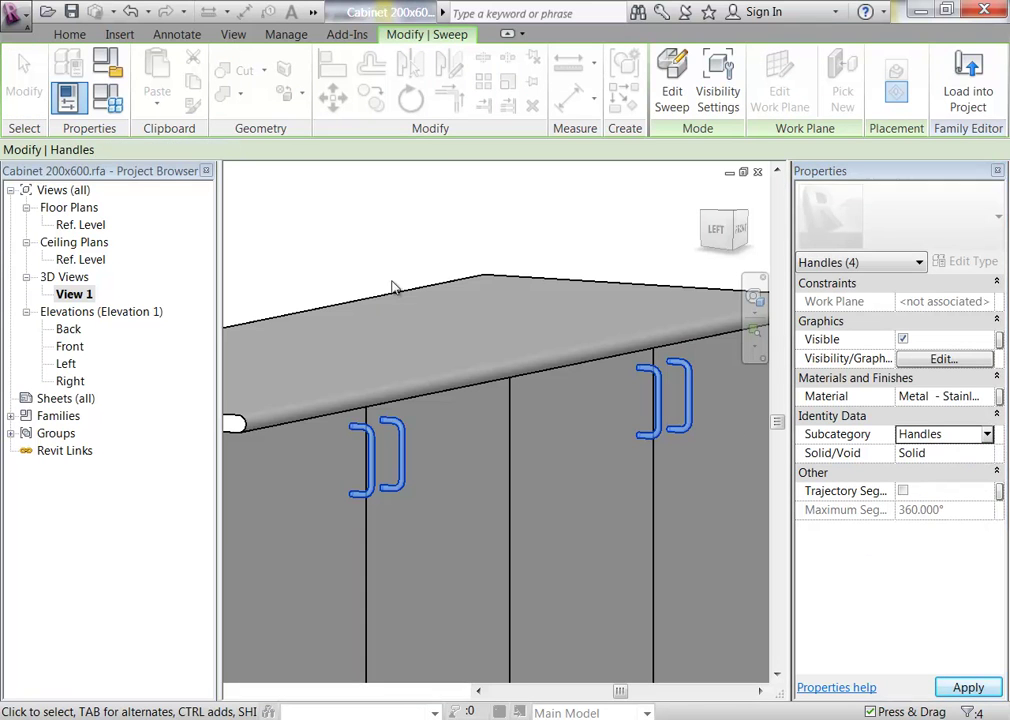
click(372, 250)
Step: Load the cabinet family into Project2, overwriting only the existing version
scroll(372, 250, down, 3)
shift+middle_drag(372, 250, 394, 293)
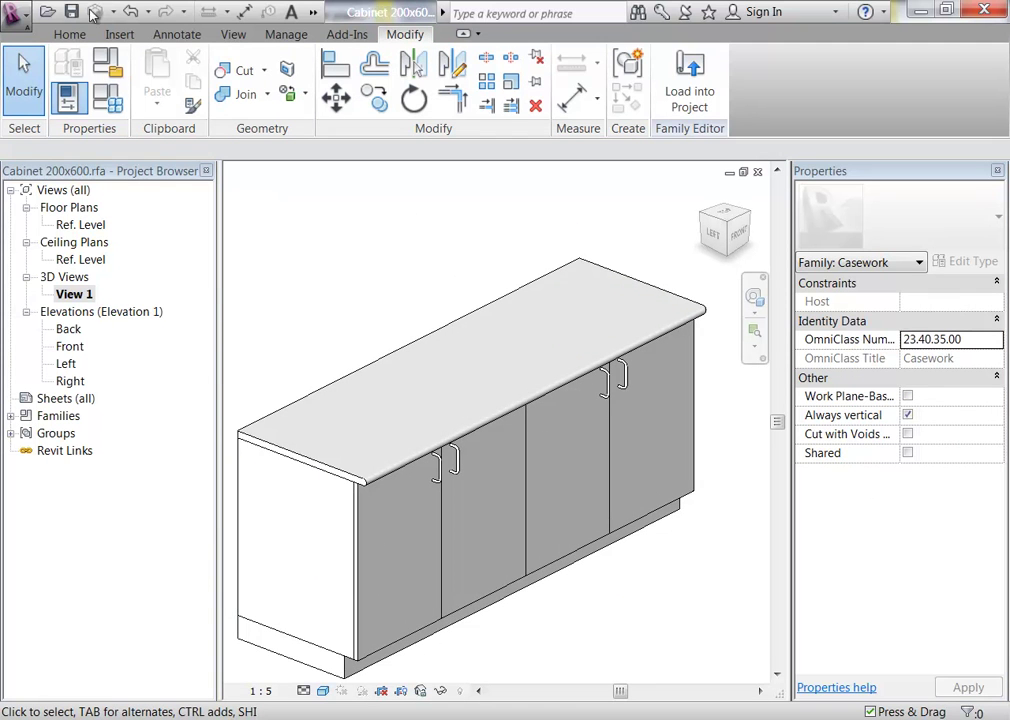
click(689, 88)
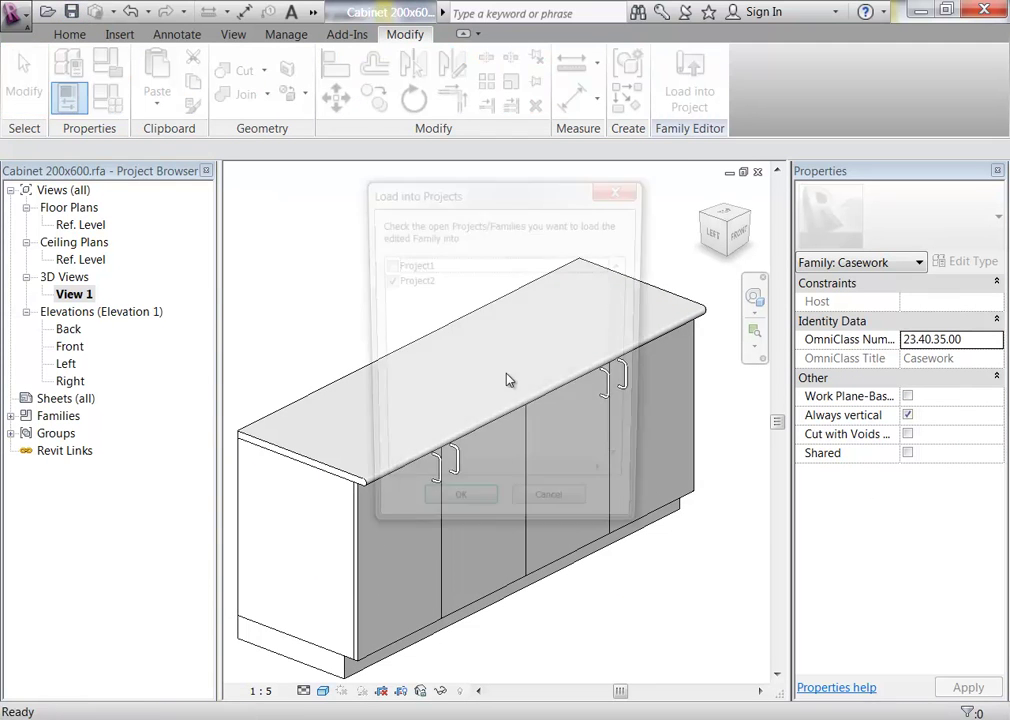
click(444, 512)
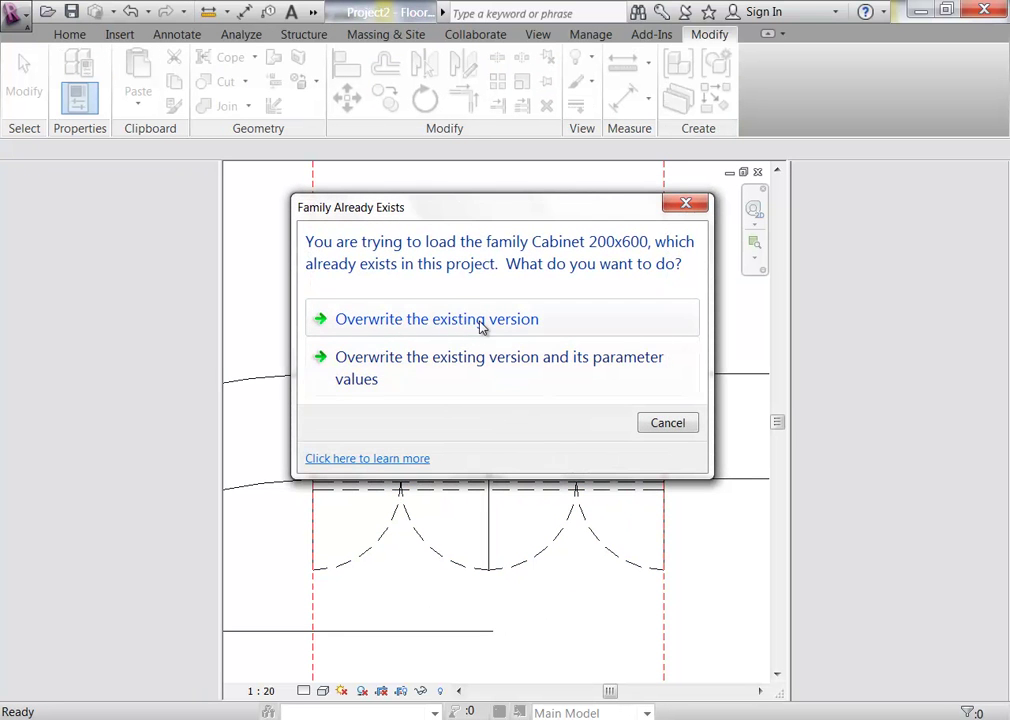
click(481, 320)
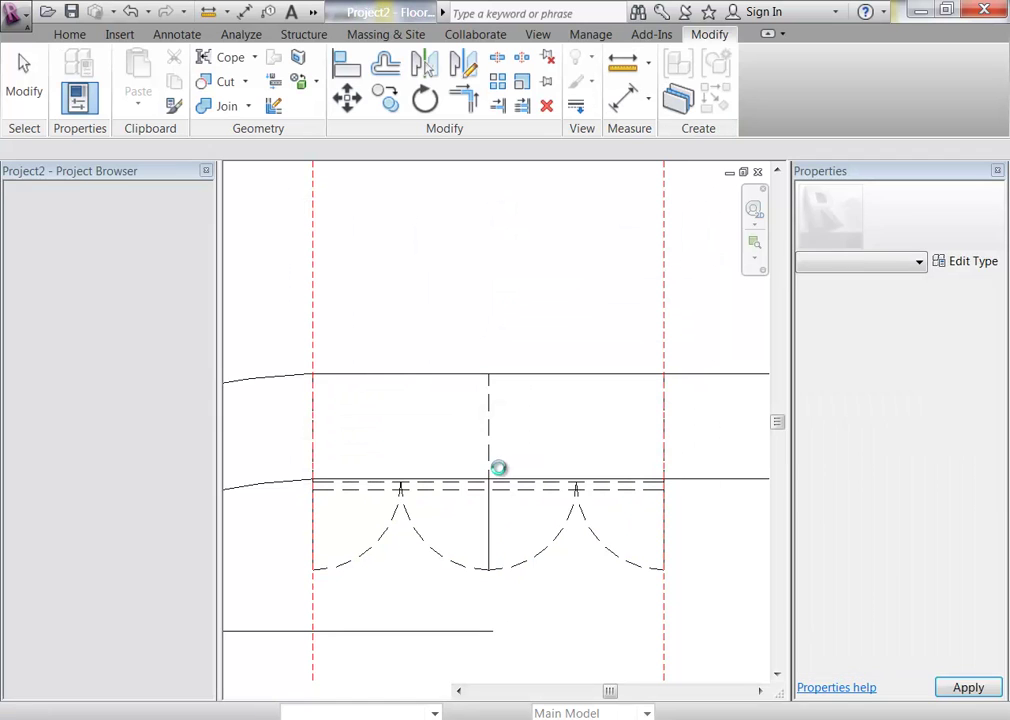
Step: Inspect the type parameters of the cabinet placed in Project2, checking the materials and finishes, without changing any value
click(508, 498)
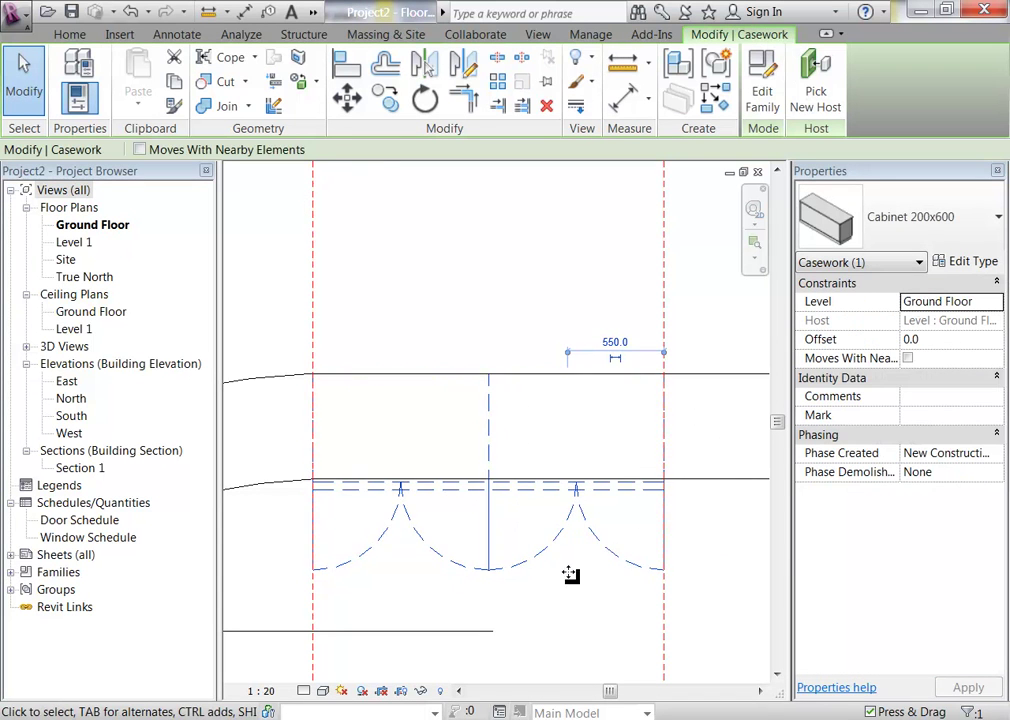
click(968, 263)
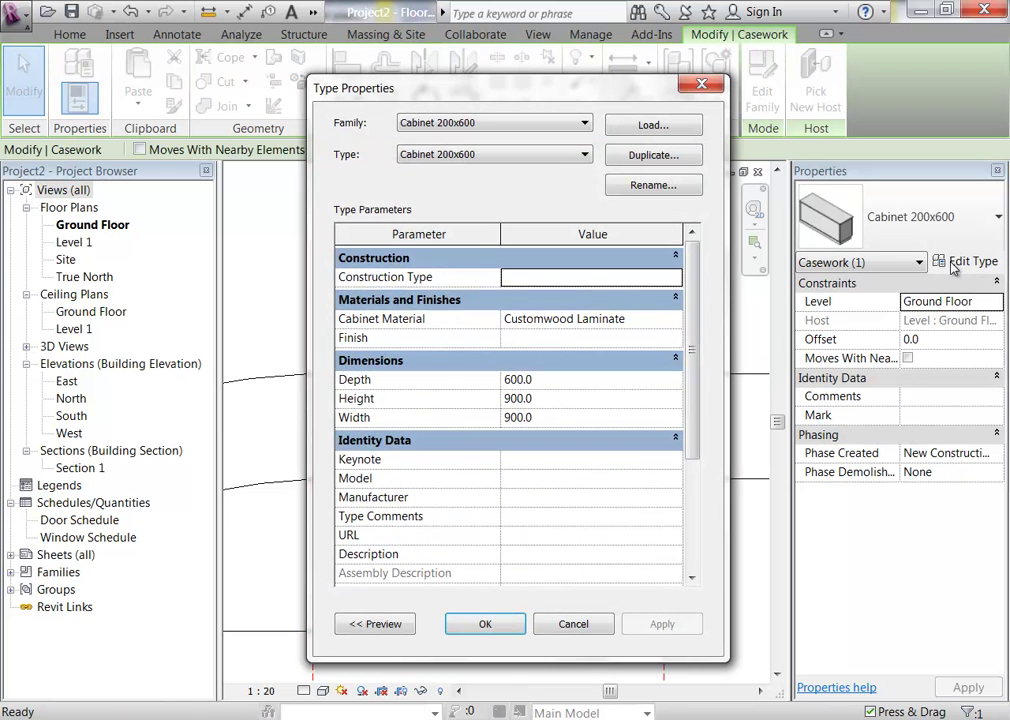
click(551, 338)
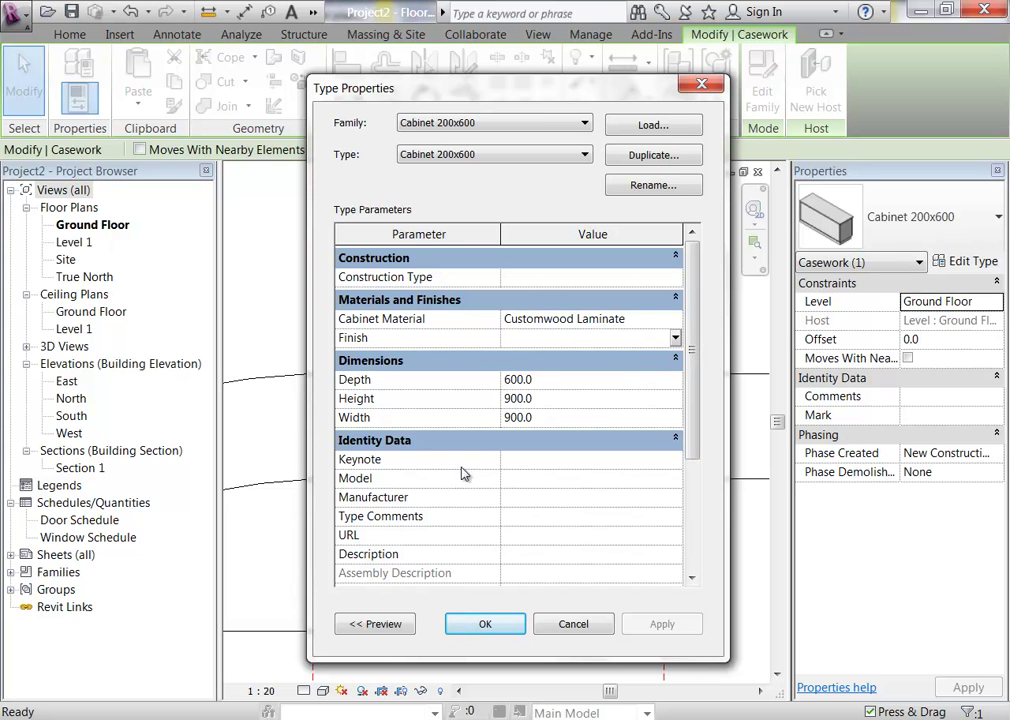
click(566, 627)
Step: Reopen the Cabinet 200x600 family for editing from the cabinet placed in the Ground Floor plan
click(525, 566)
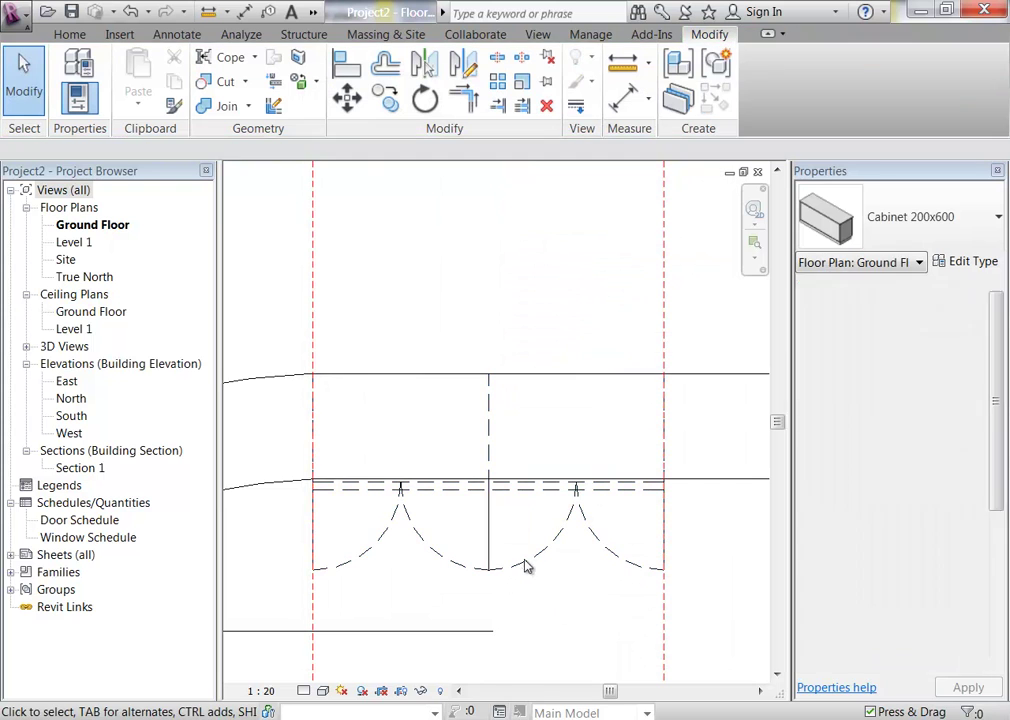
click(530, 566)
click(755, 100)
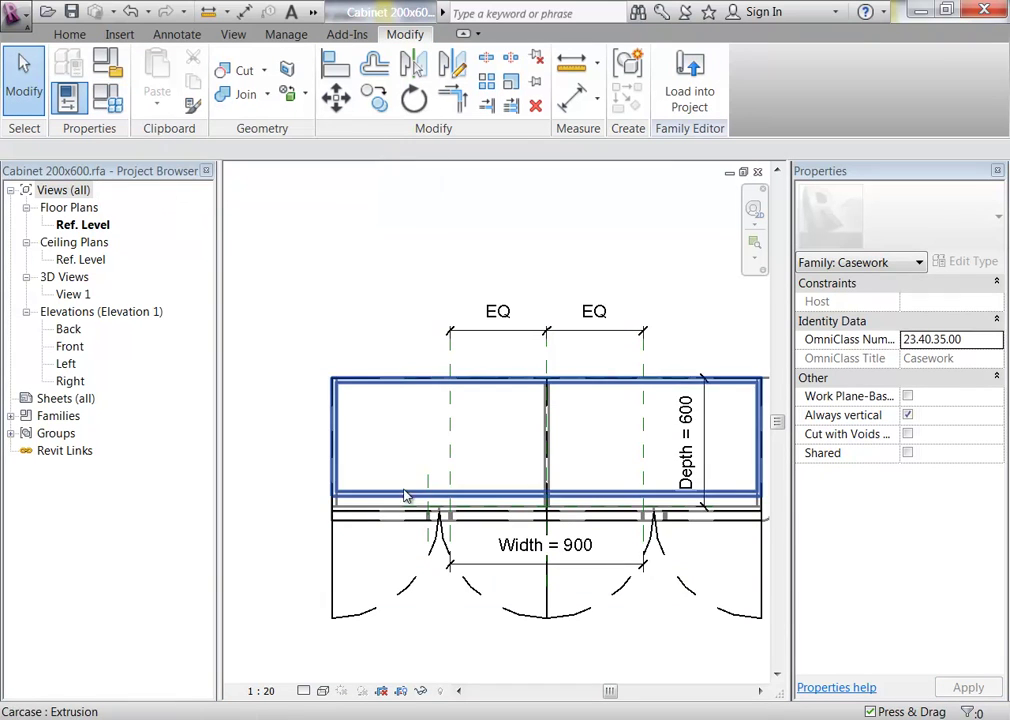
scroll(435, 478, up, 6)
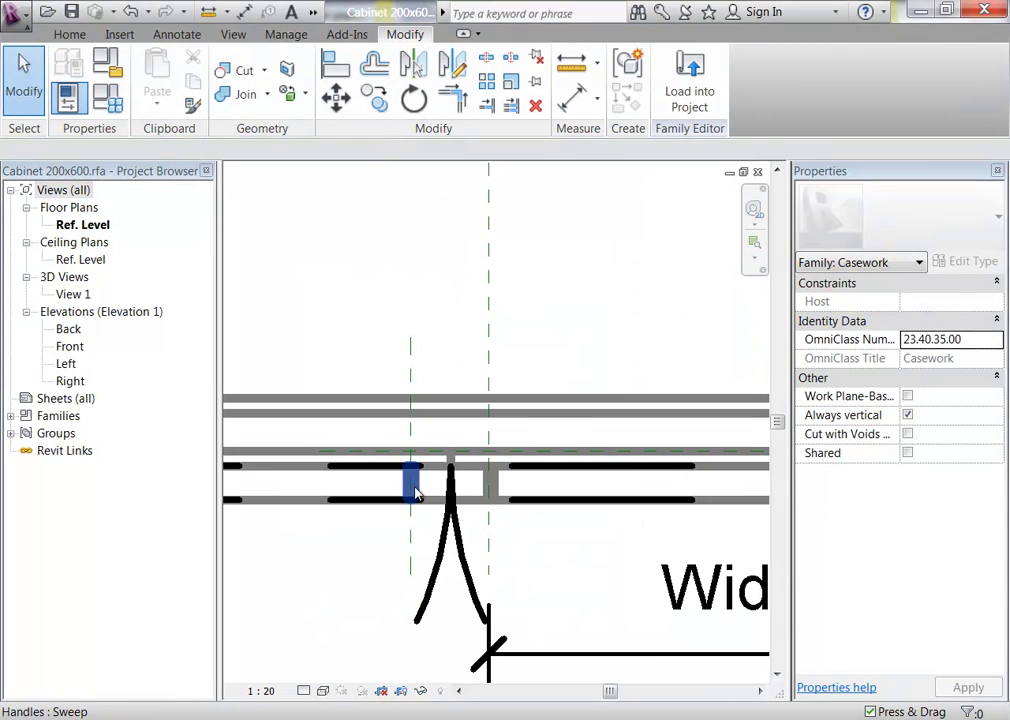
click(418, 481)
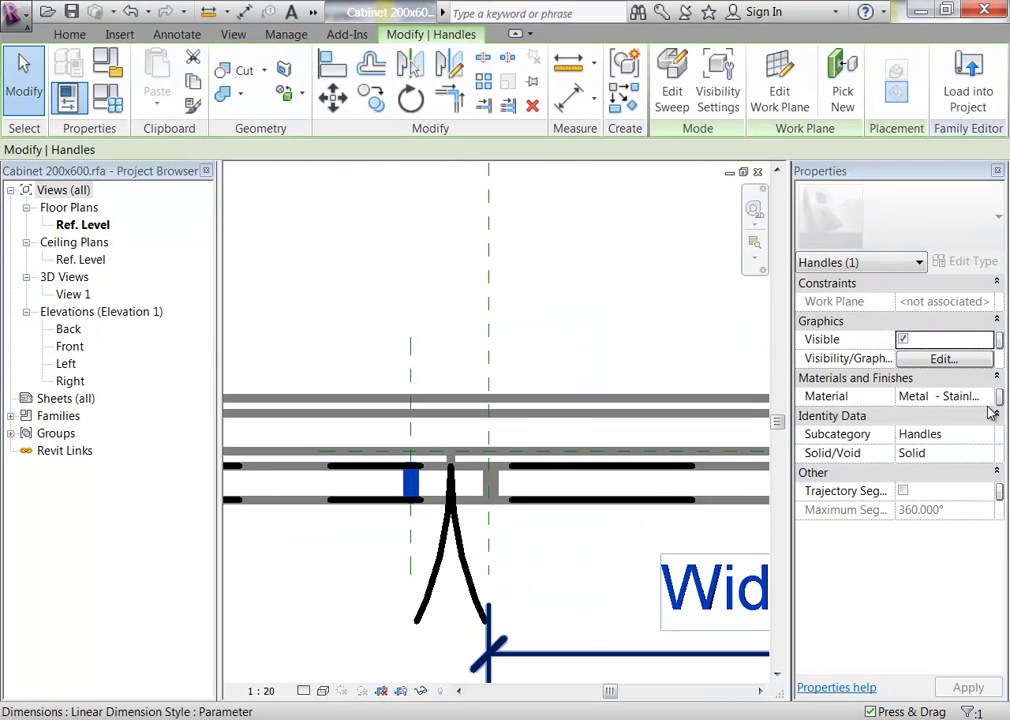
click(978, 398)
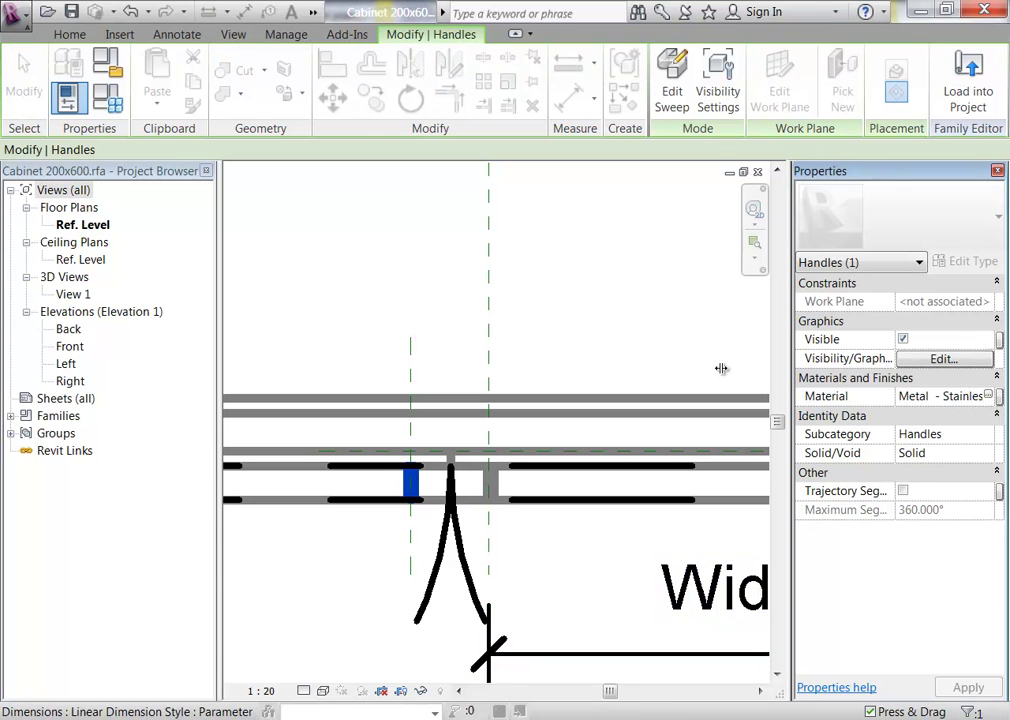
click(579, 332)
scroll(579, 332, down, 3)
Step: Select all four door handles in the 3D view View 1
click(72, 294)
double_click(74, 294)
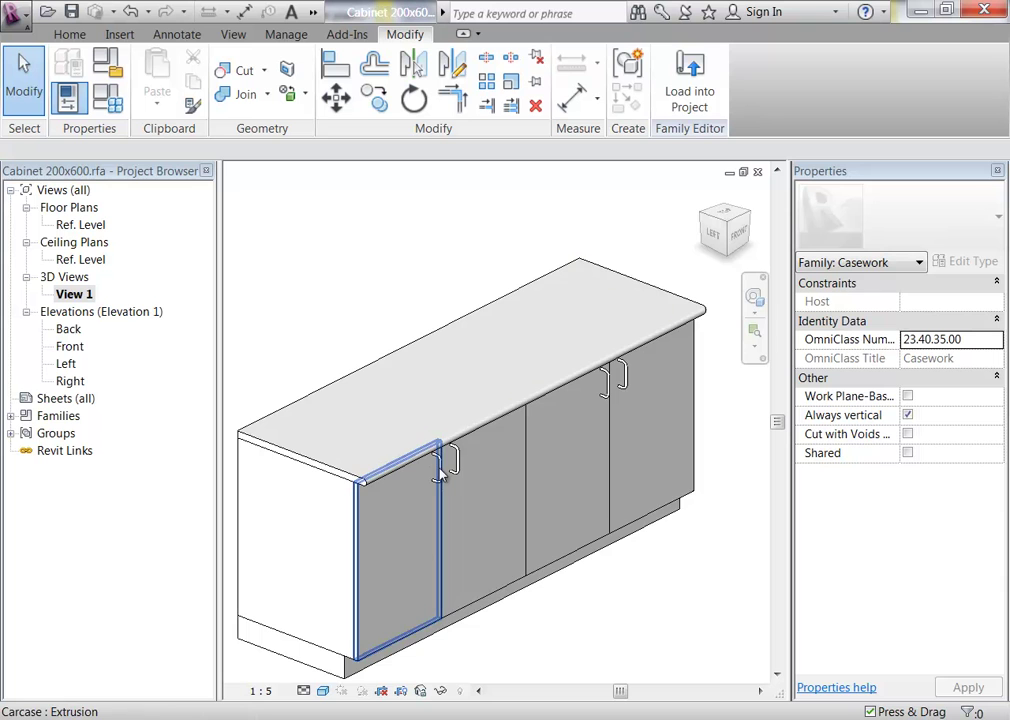
scroll(440, 475, up, 5)
click(483, 452)
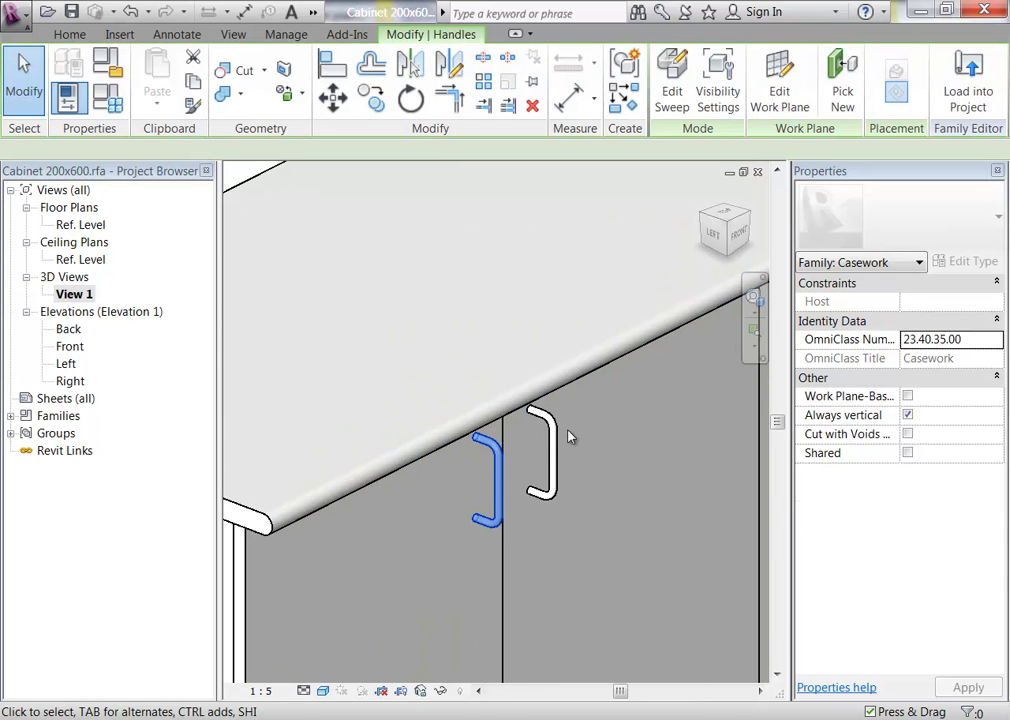
ctrl+click(550, 440)
middle_drag(605, 408, 518, 462)
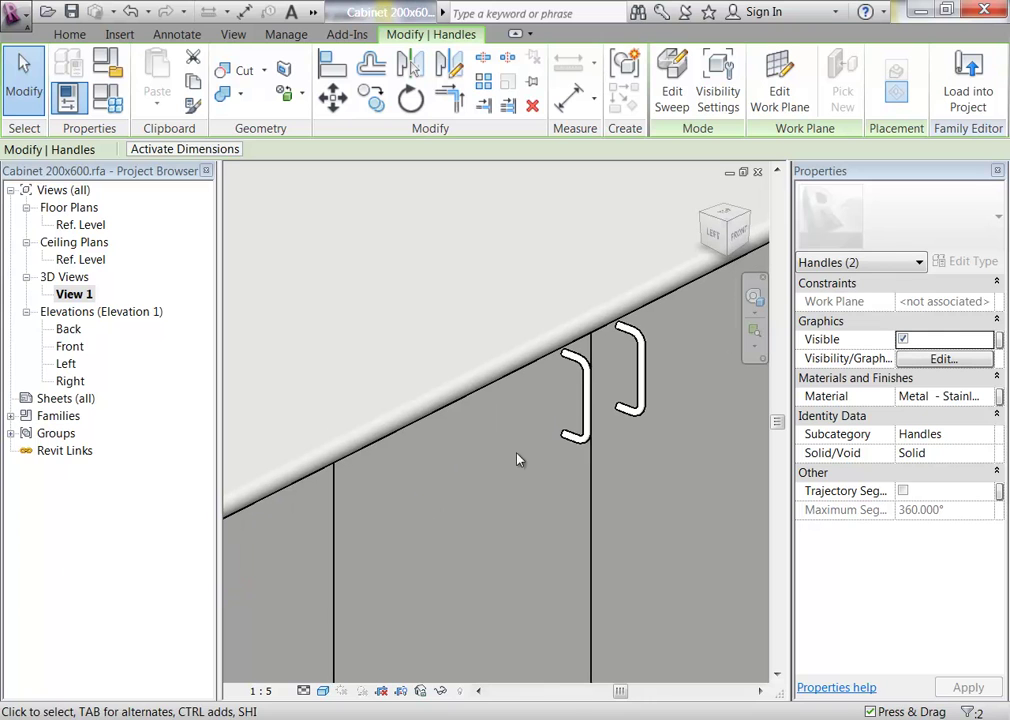
ctrl+click(635, 416)
scroll(638, 418, down, 4)
middle_drag(638, 418, 635, 401)
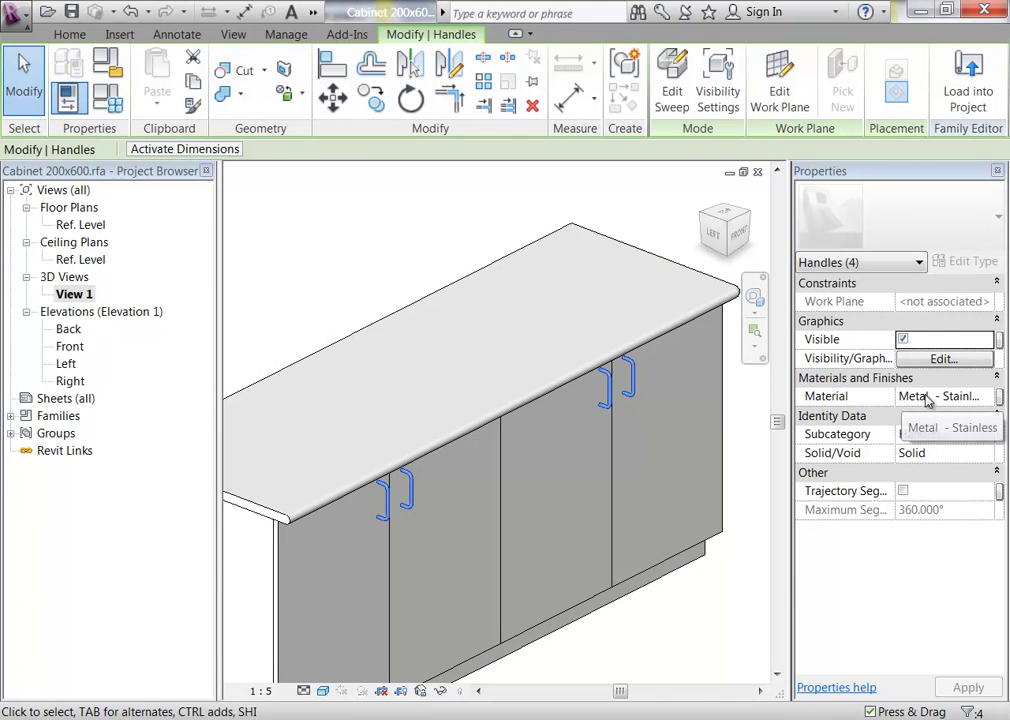
Step: Link the selected handles' material to a new type-based family parameter named Handle Material, grouped under Materials and Finishes
click(999, 397)
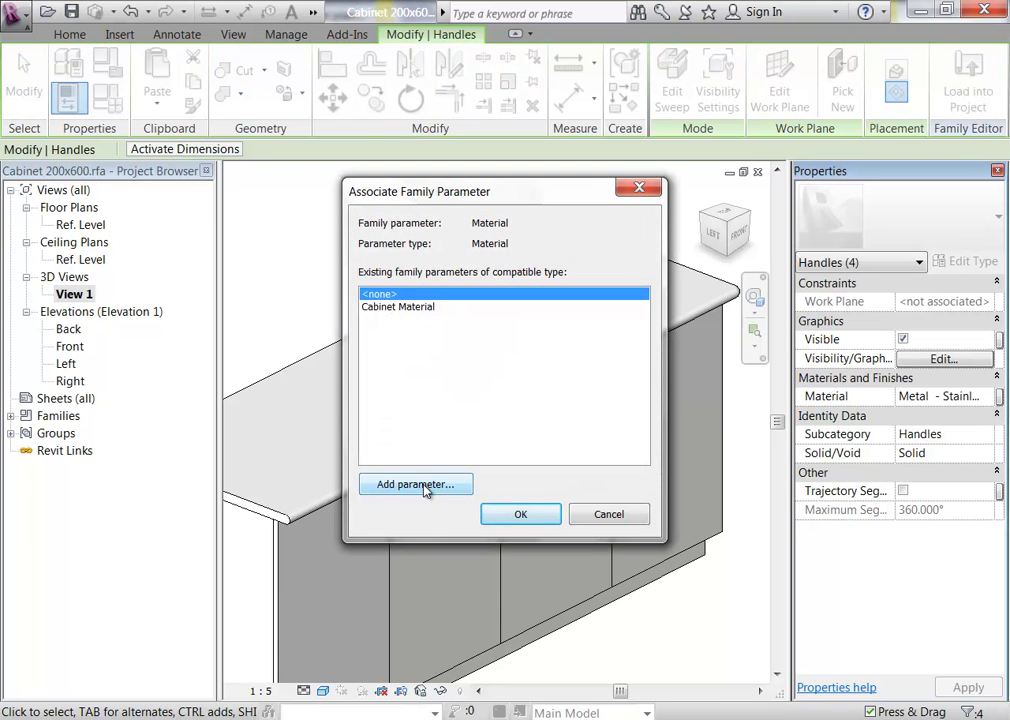
click(423, 485)
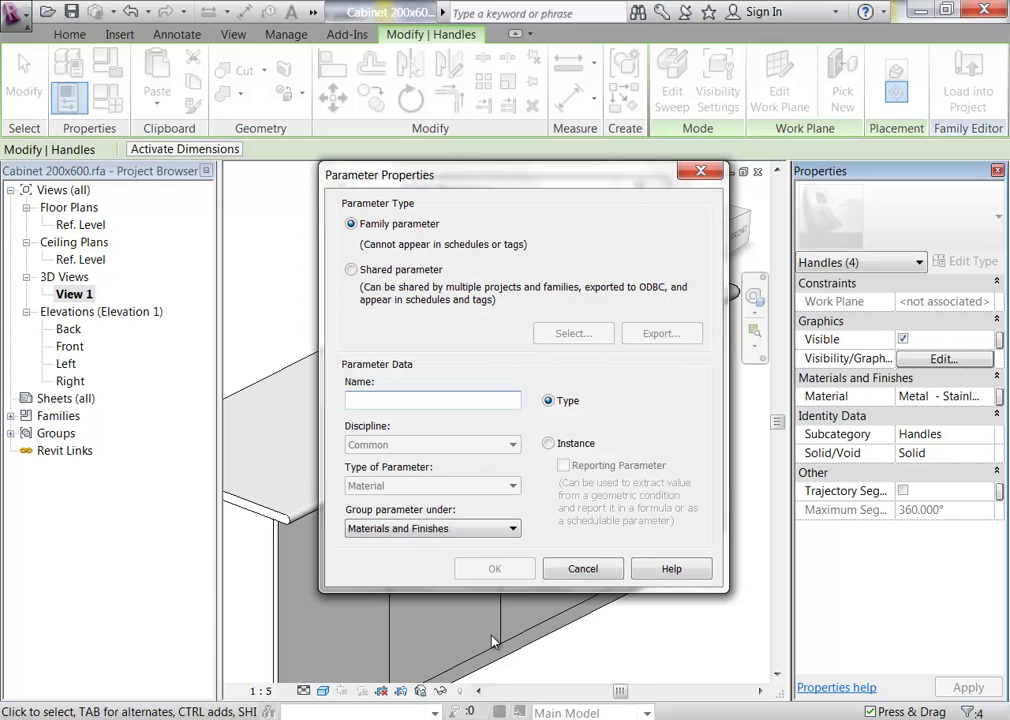
text(Handle Material)
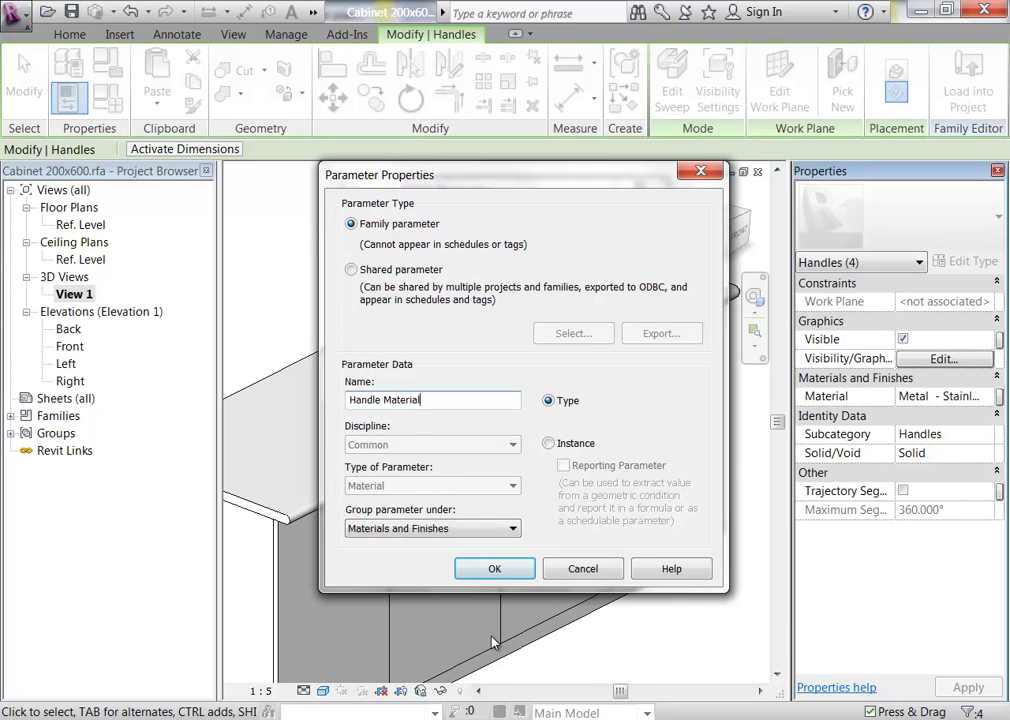
click(494, 568)
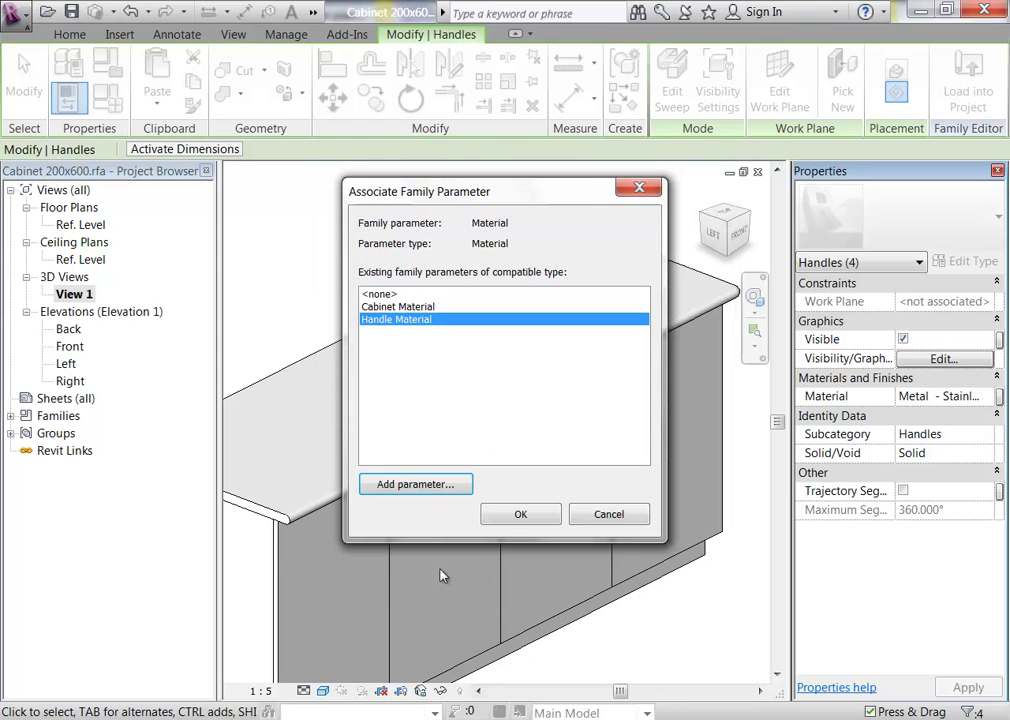
click(518, 514)
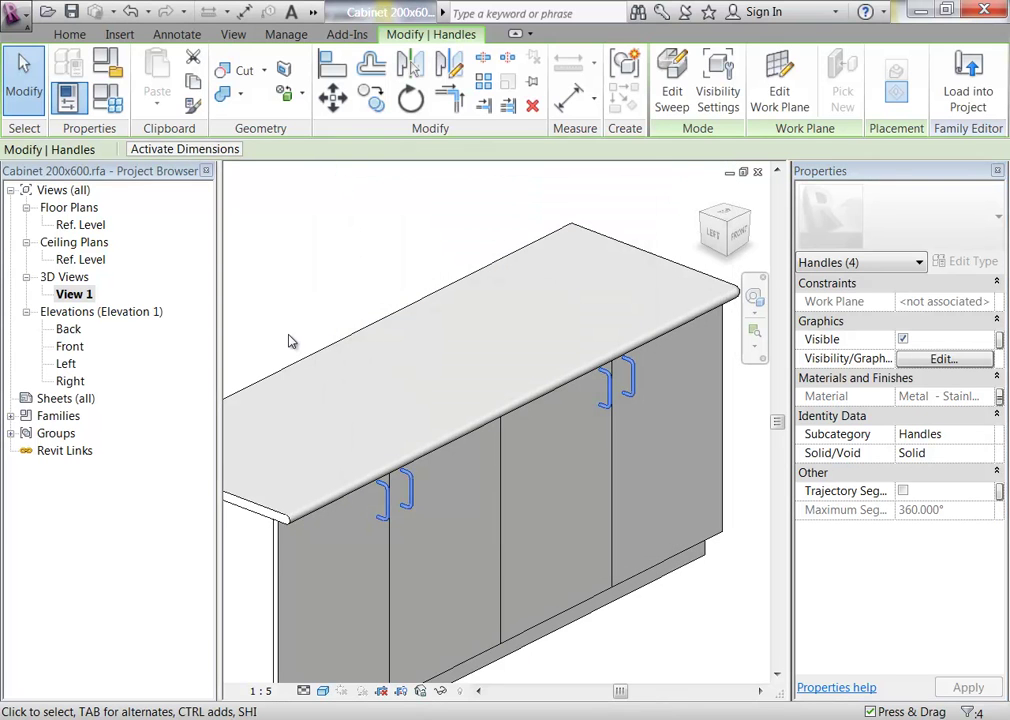
click(289, 341)
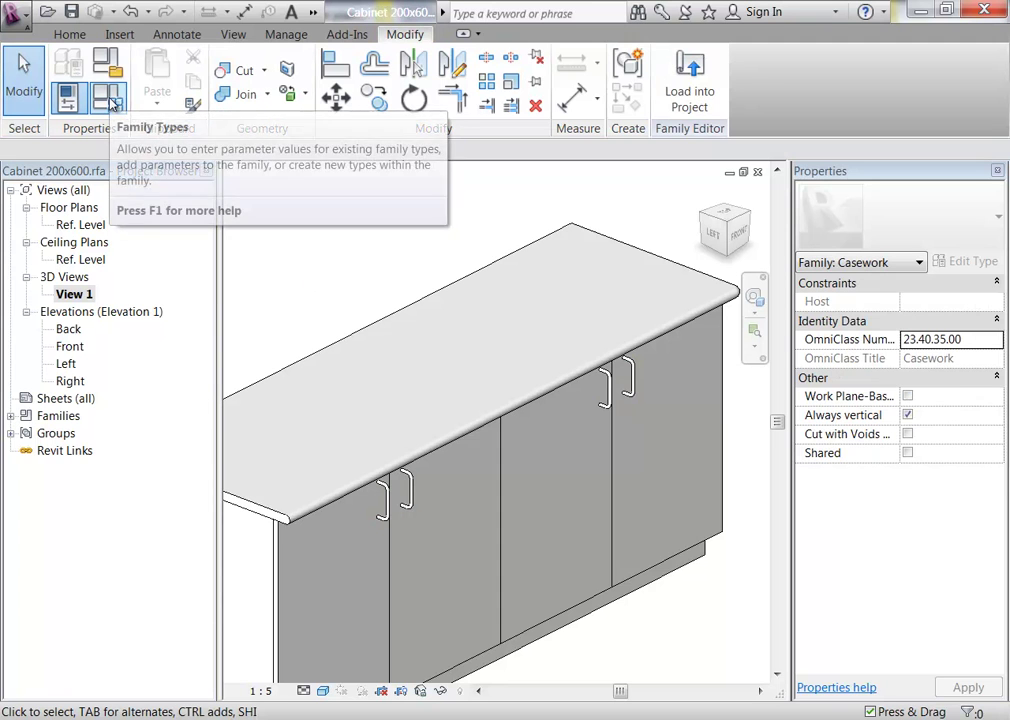
Step: Review the cabinet's family types, checking the Handle Material, Cabinet Material and Finish parameters
click(88, 36)
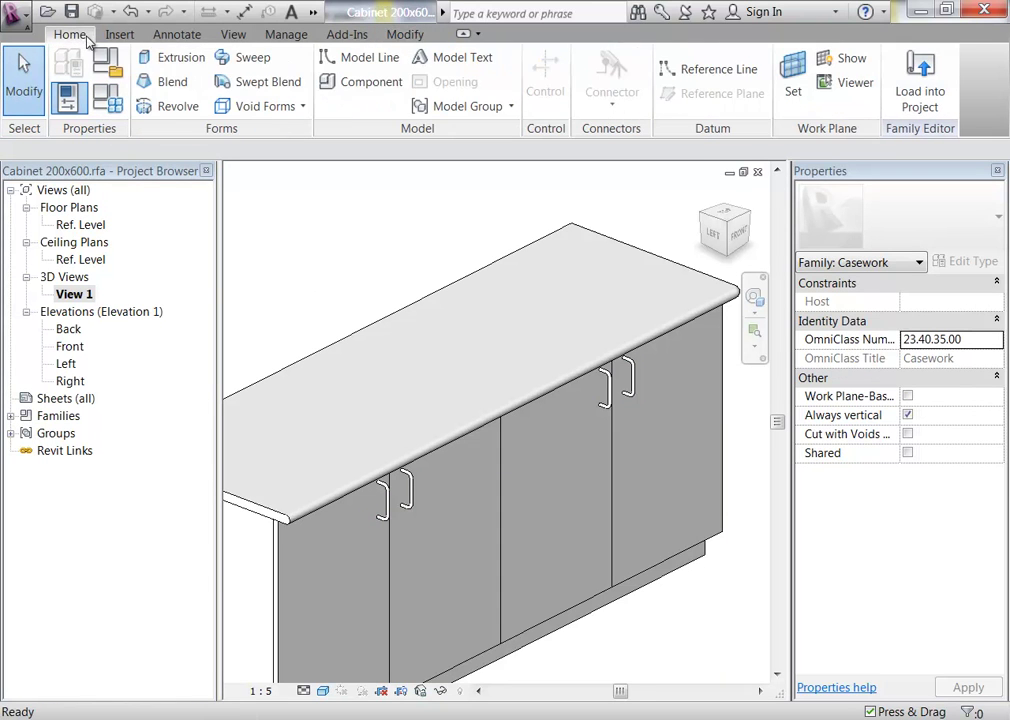
click(118, 100)
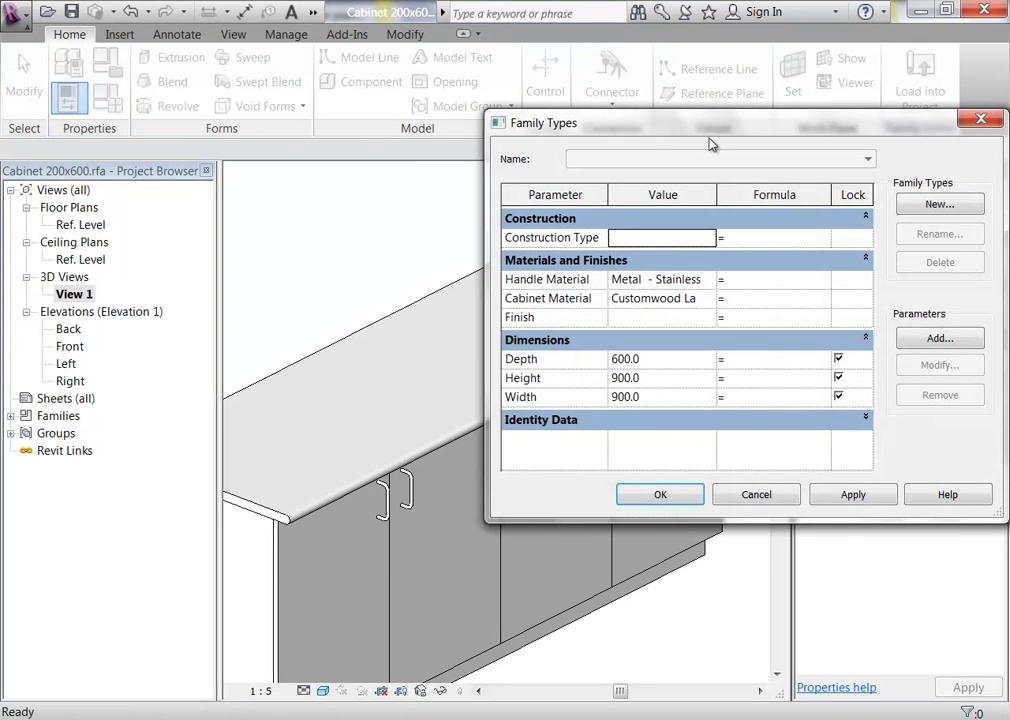
drag(700, 122, 444, 118)
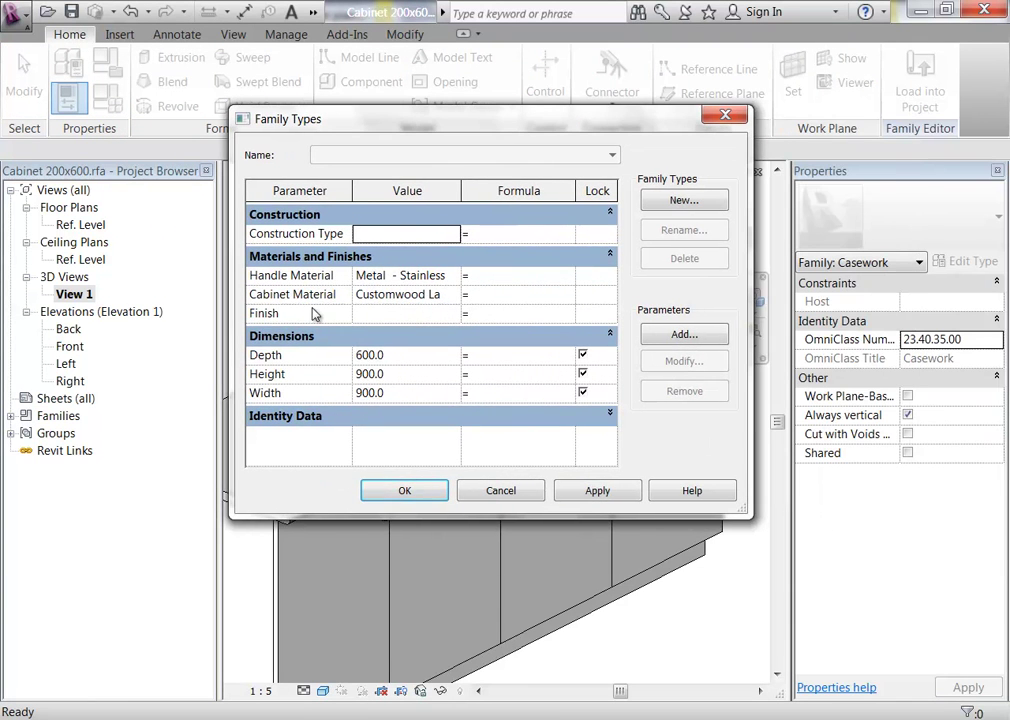
click(383, 315)
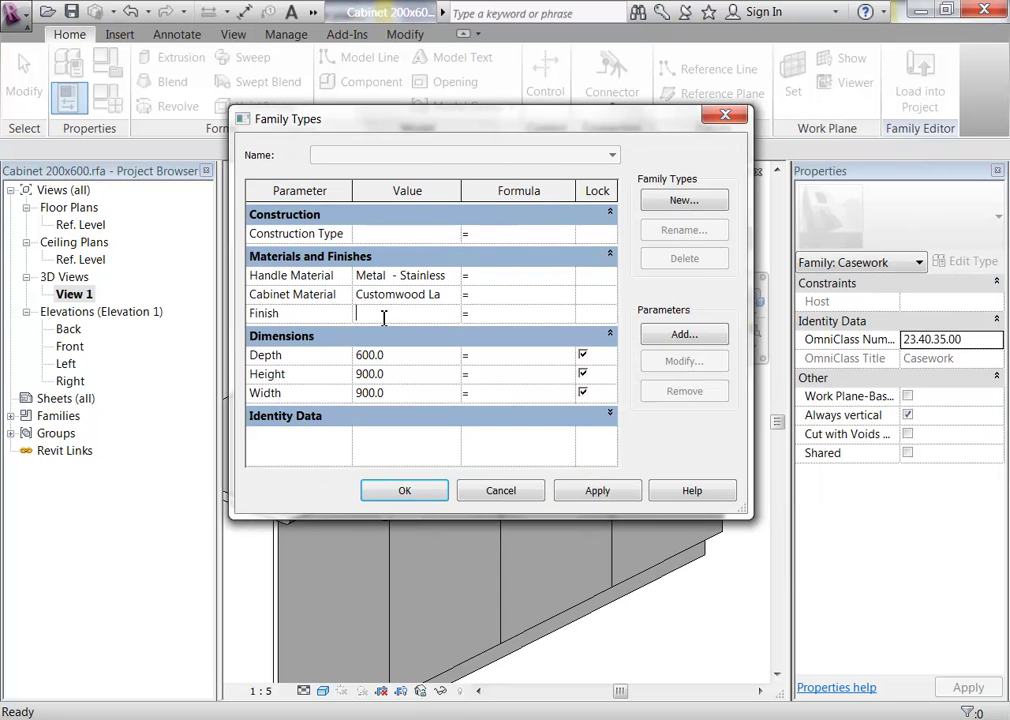
click(295, 315)
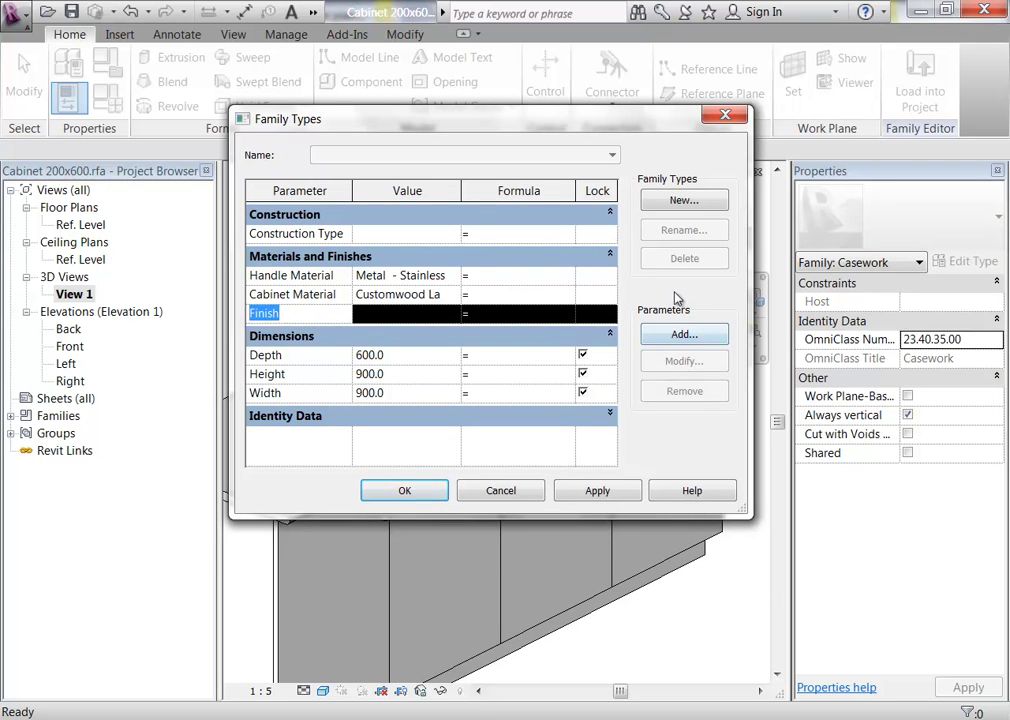
click(434, 313)
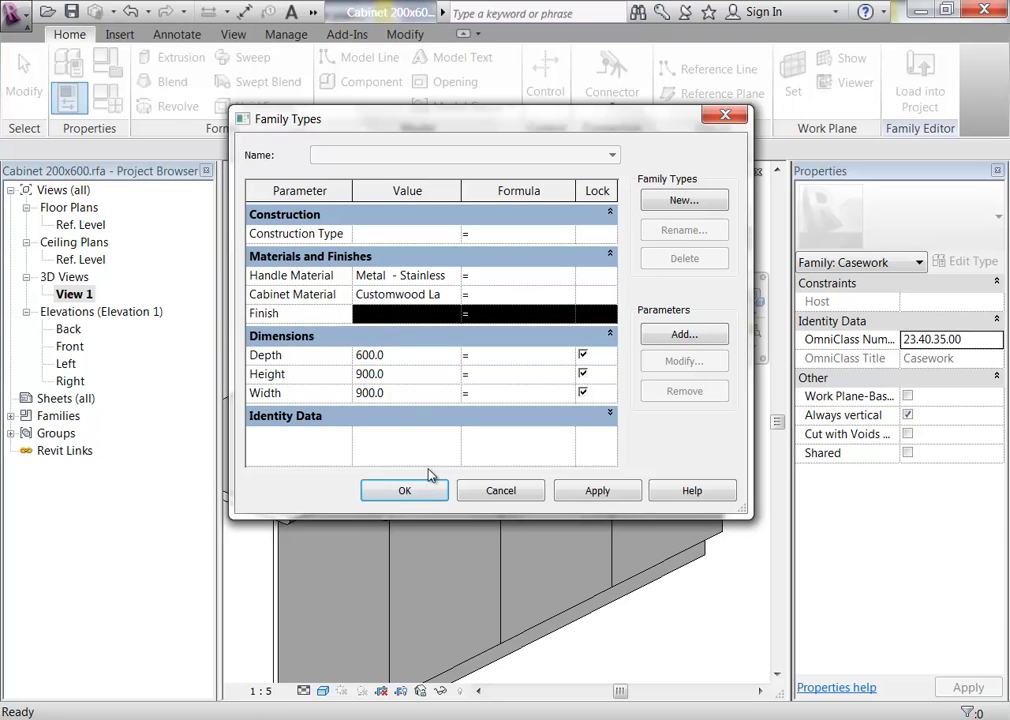
click(397, 491)
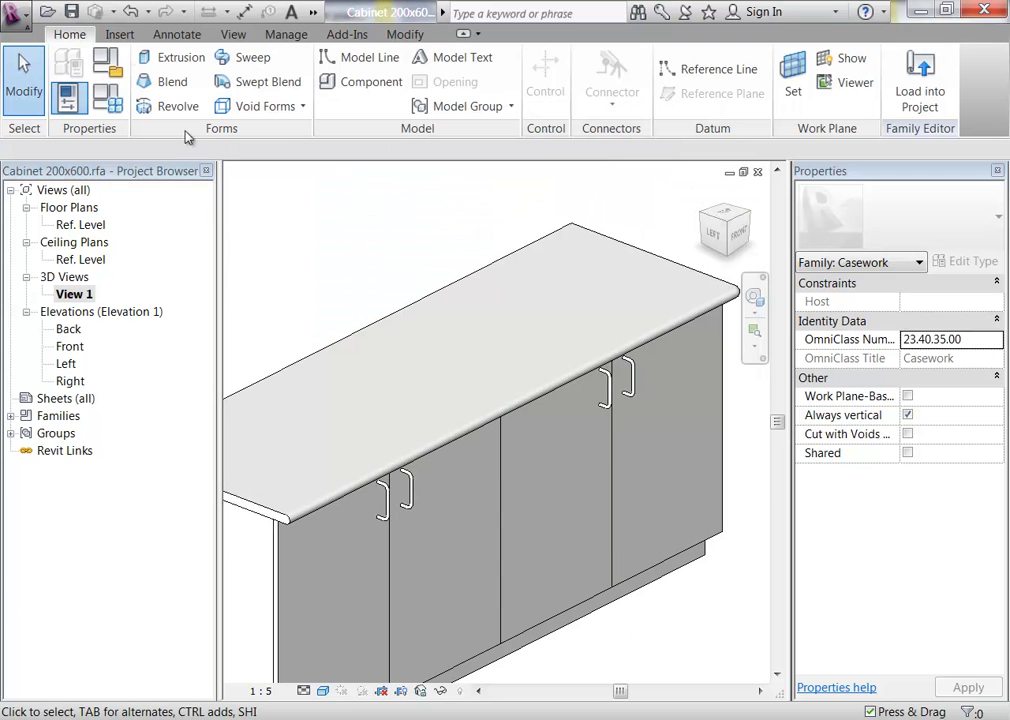
Step: Save the cabinet family and reload it into Project2, overwriting the existing version and its parameter values
click(71, 11)
click(920, 80)
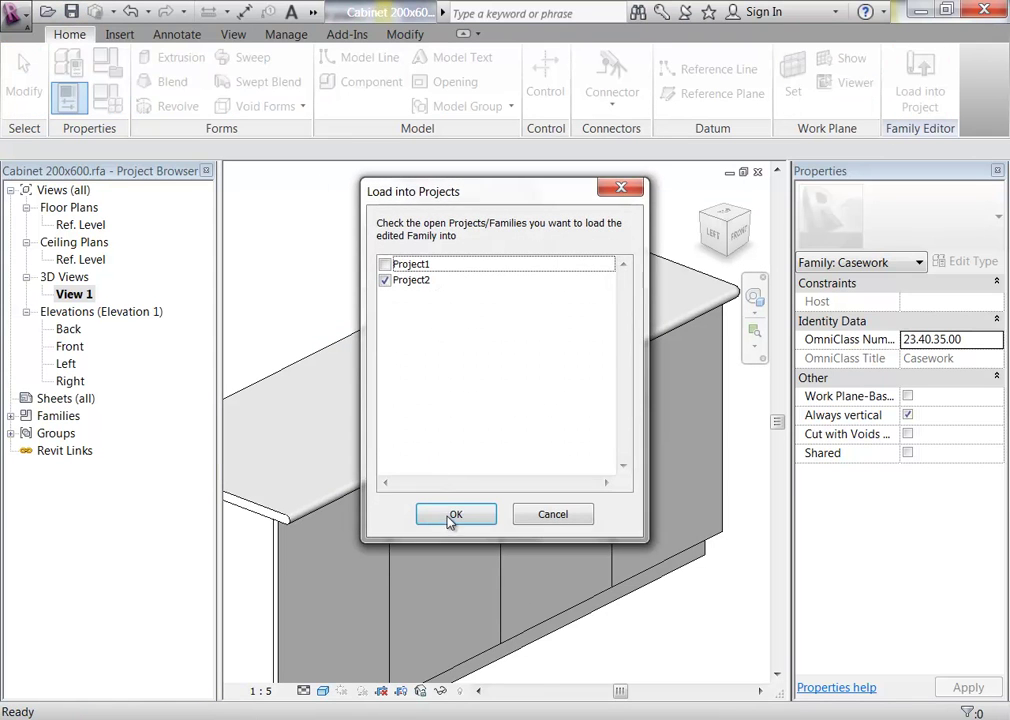
click(454, 515)
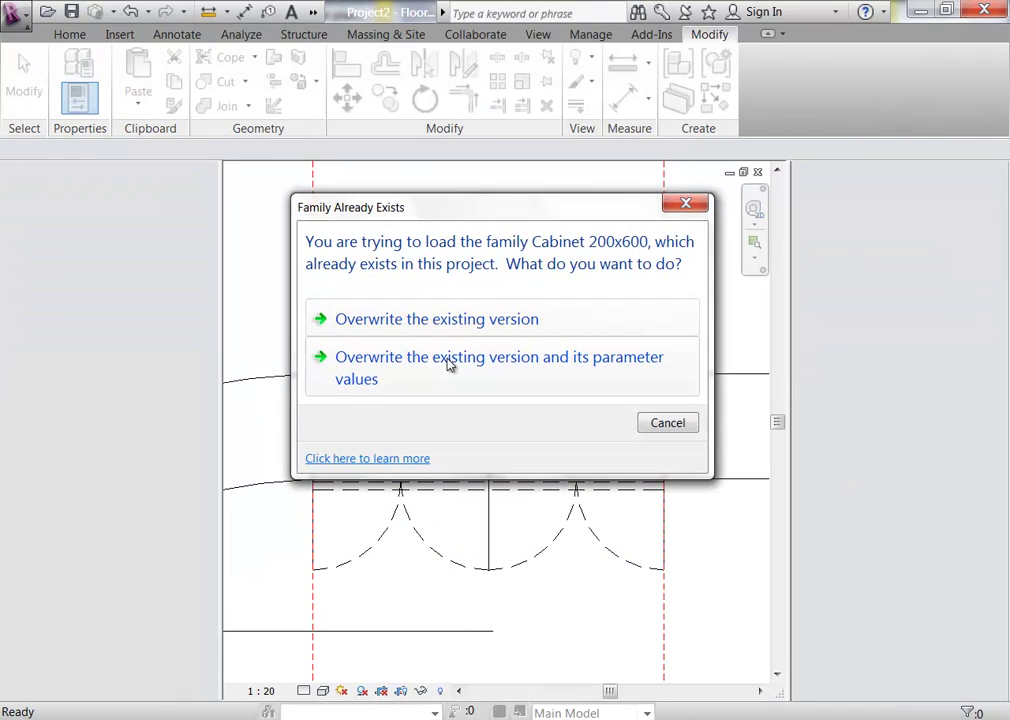
click(449, 364)
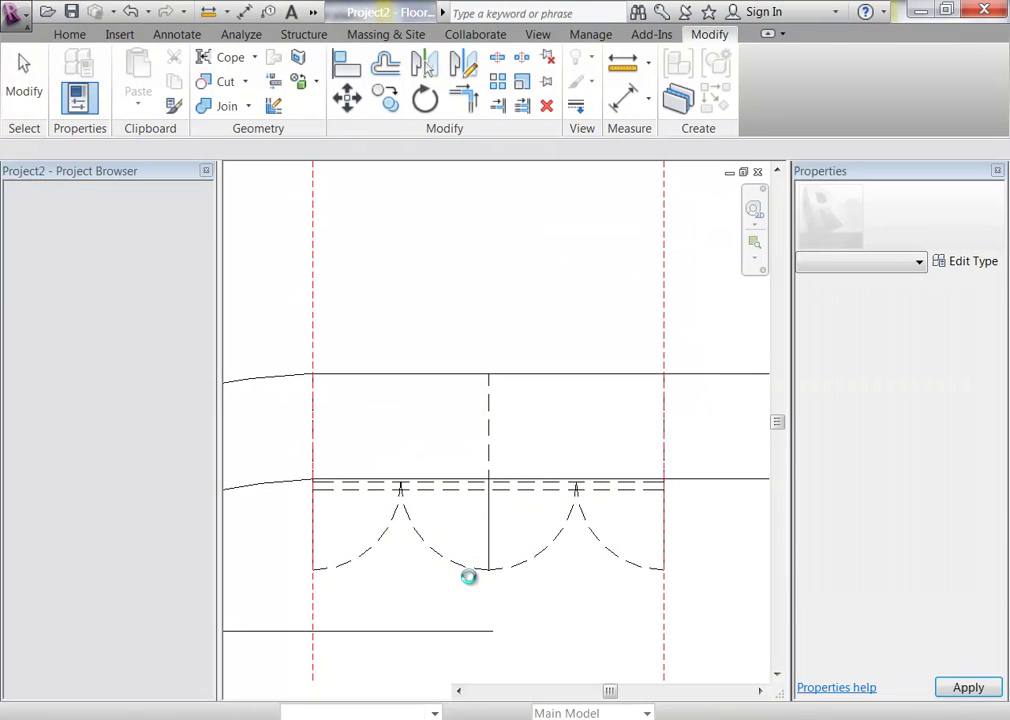
Step: Select the placed cabinet in Project2 and examine its type properties for the handle and cabinet material parameters
click(514, 574)
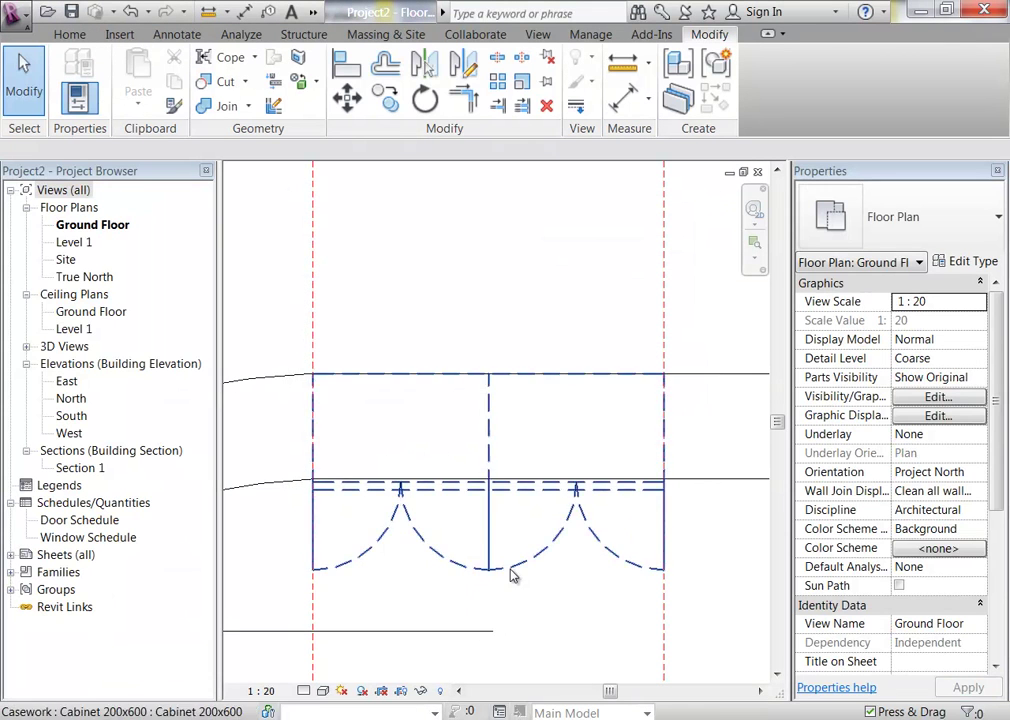
click(573, 610)
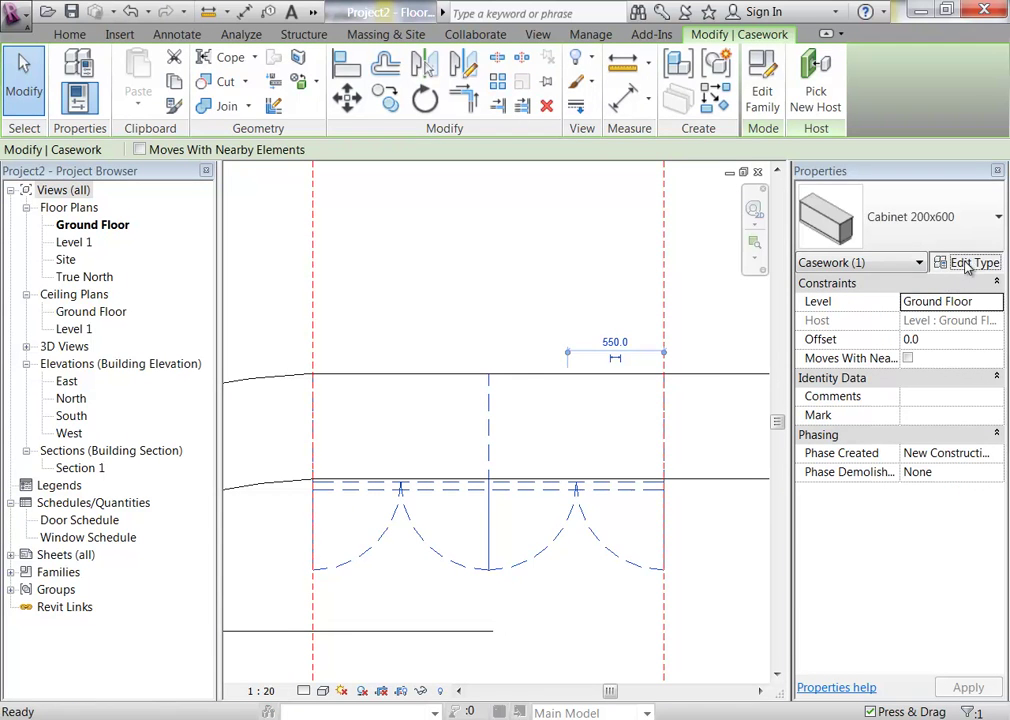
click(968, 261)
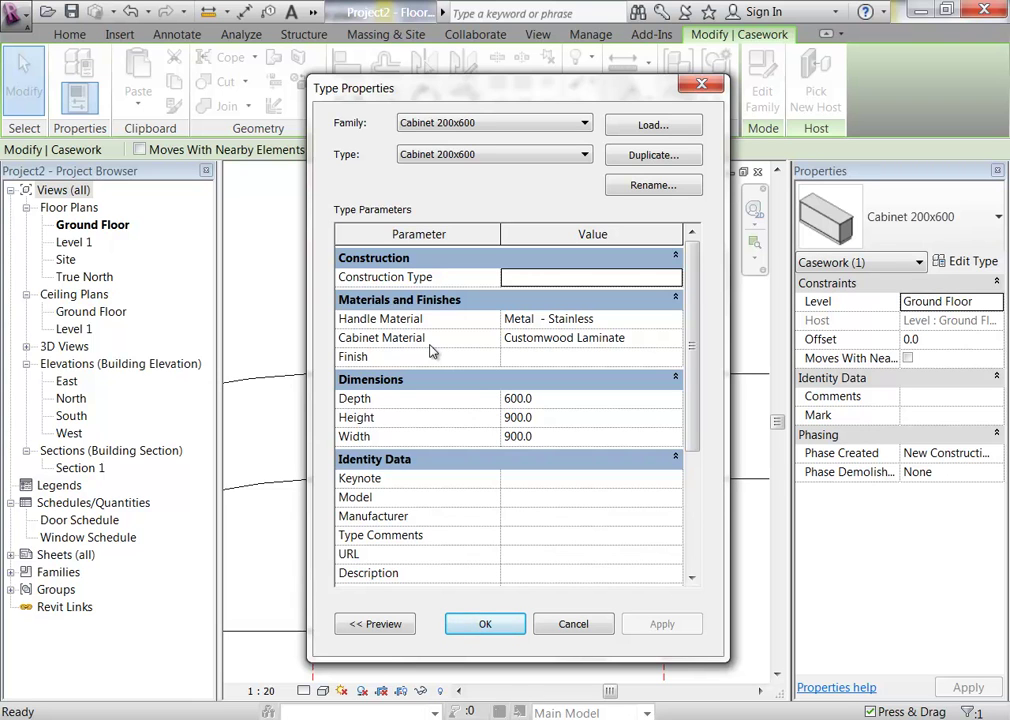
Step: Check the Cabinet Material value in the cabinet's type properties, close them and deselect the cabinet
click(603, 338)
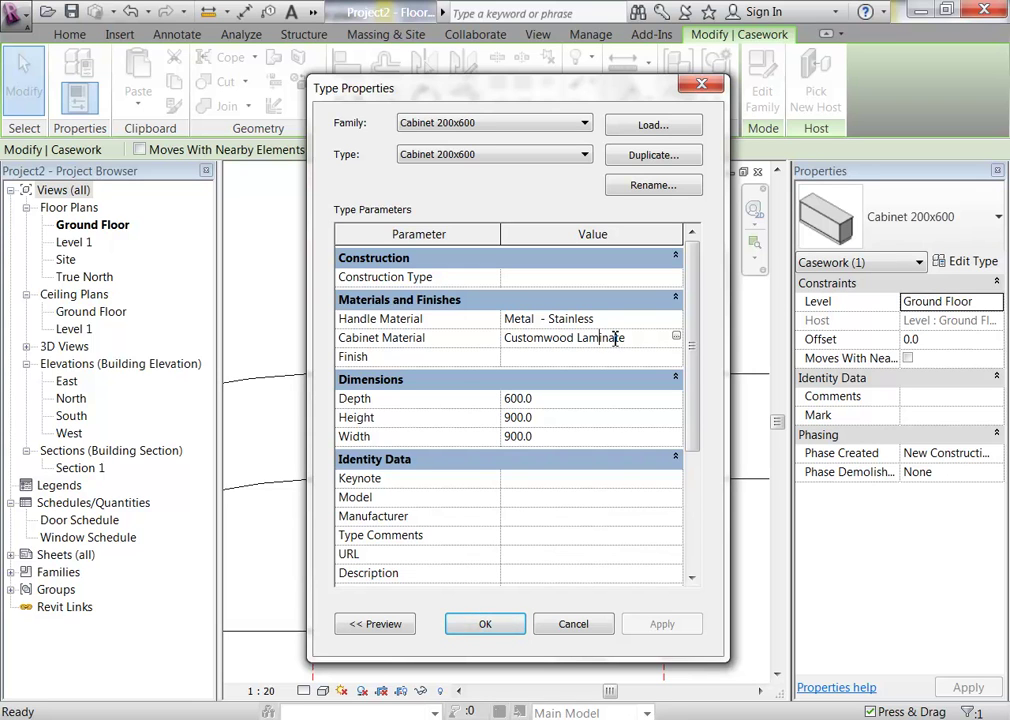
click(487, 630)
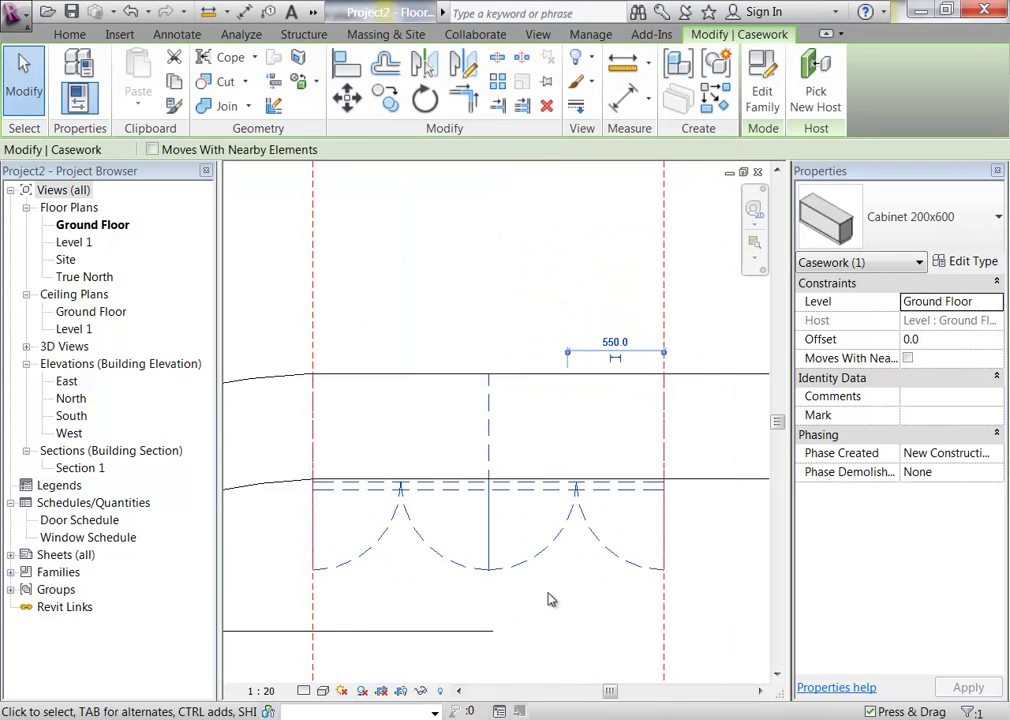
click(557, 628)
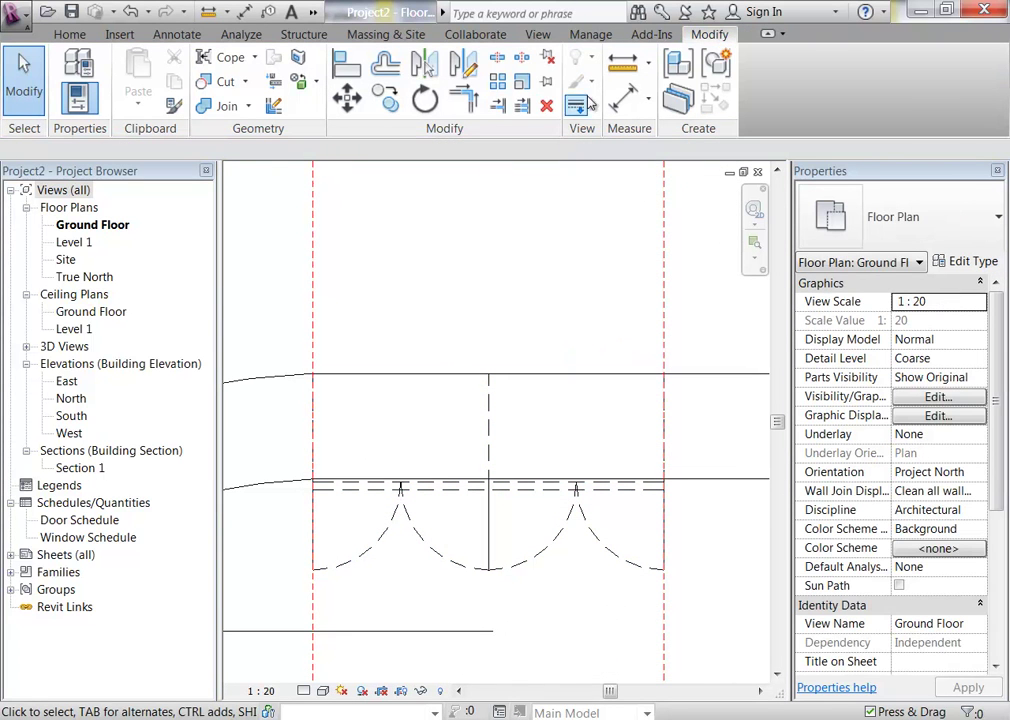
Step: Examine the Casework subcategories in the project's object styles, checking Cabinet and Handles
click(589, 37)
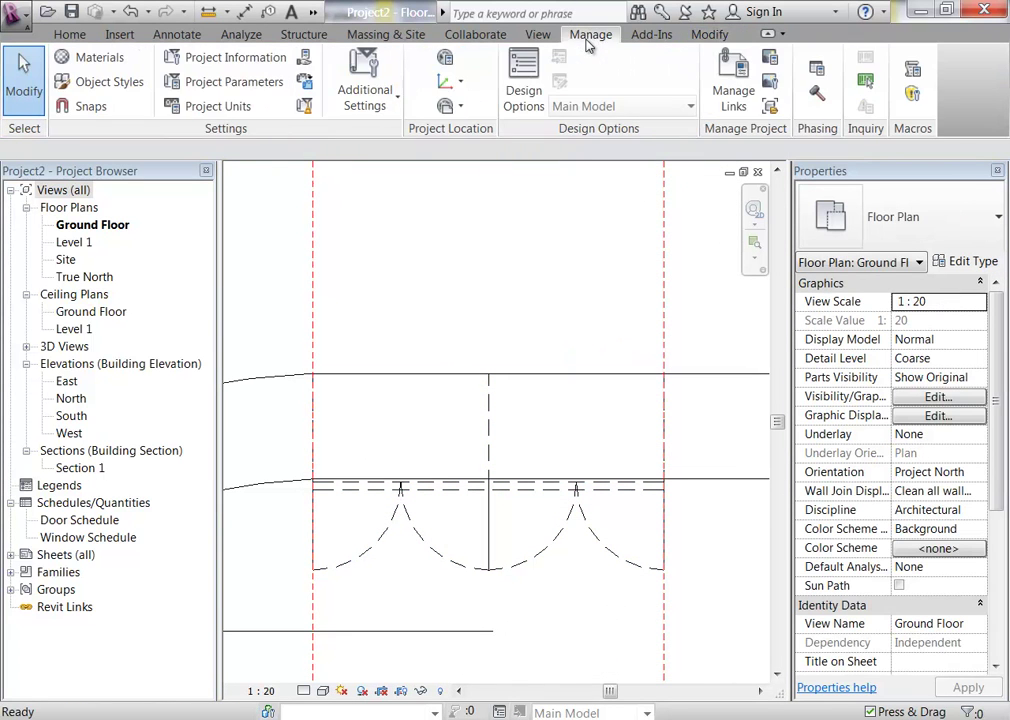
click(86, 90)
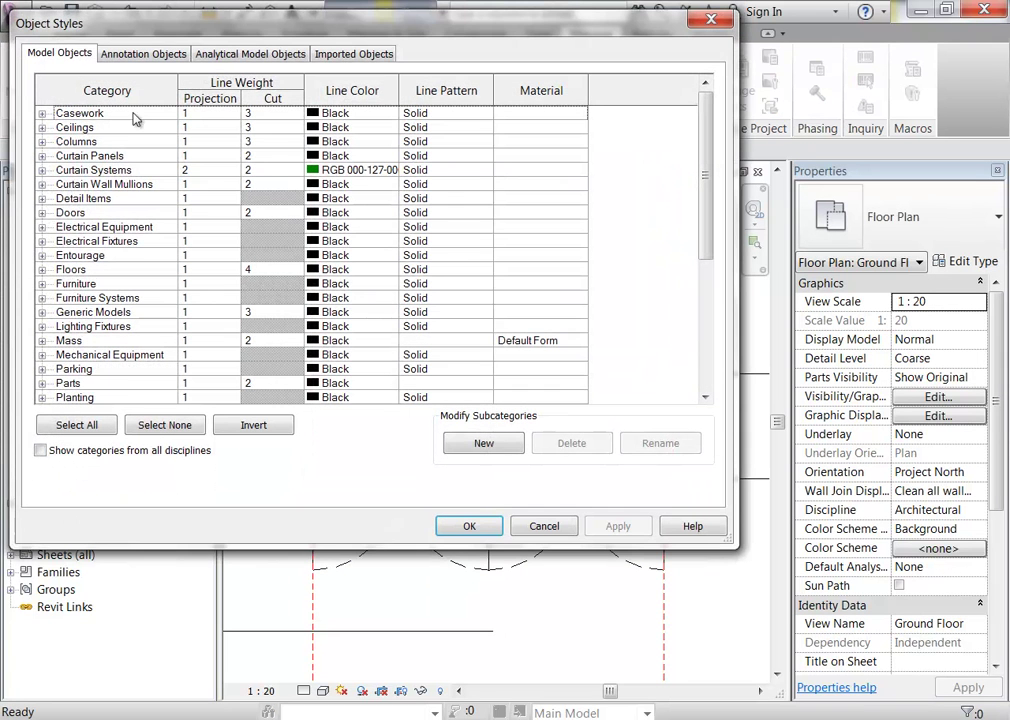
click(43, 114)
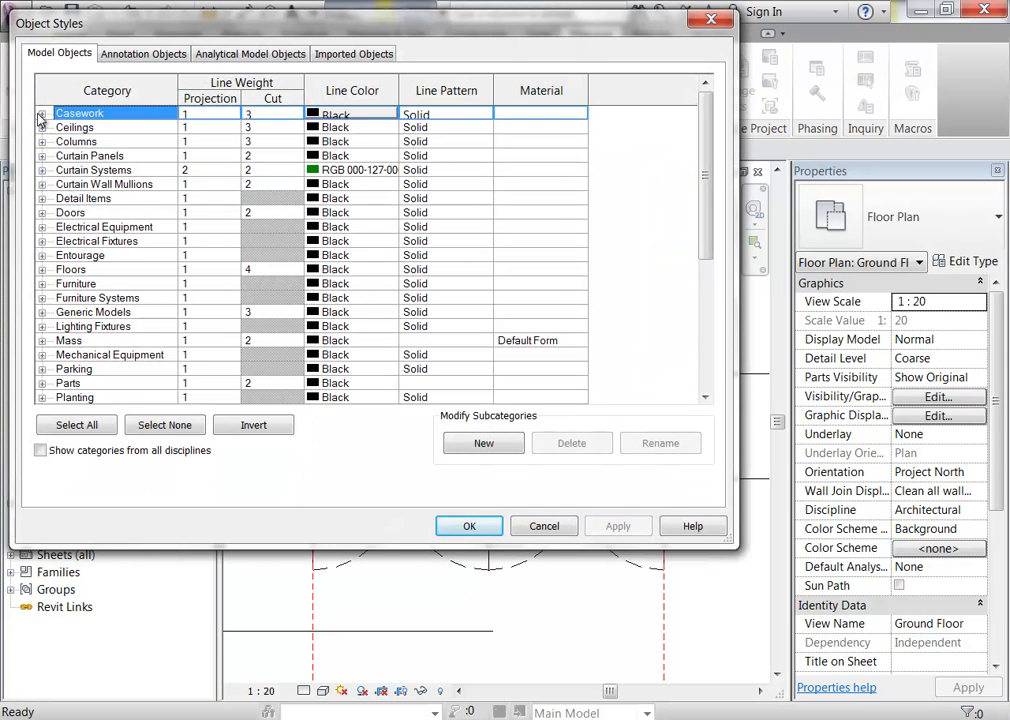
click(43, 114)
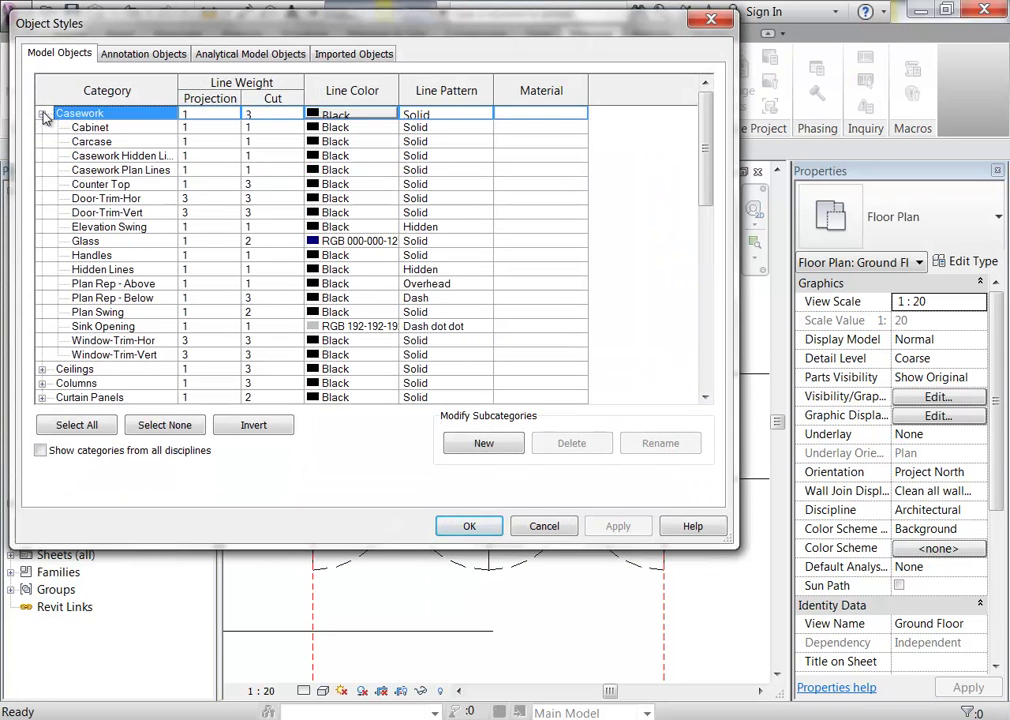
click(93, 128)
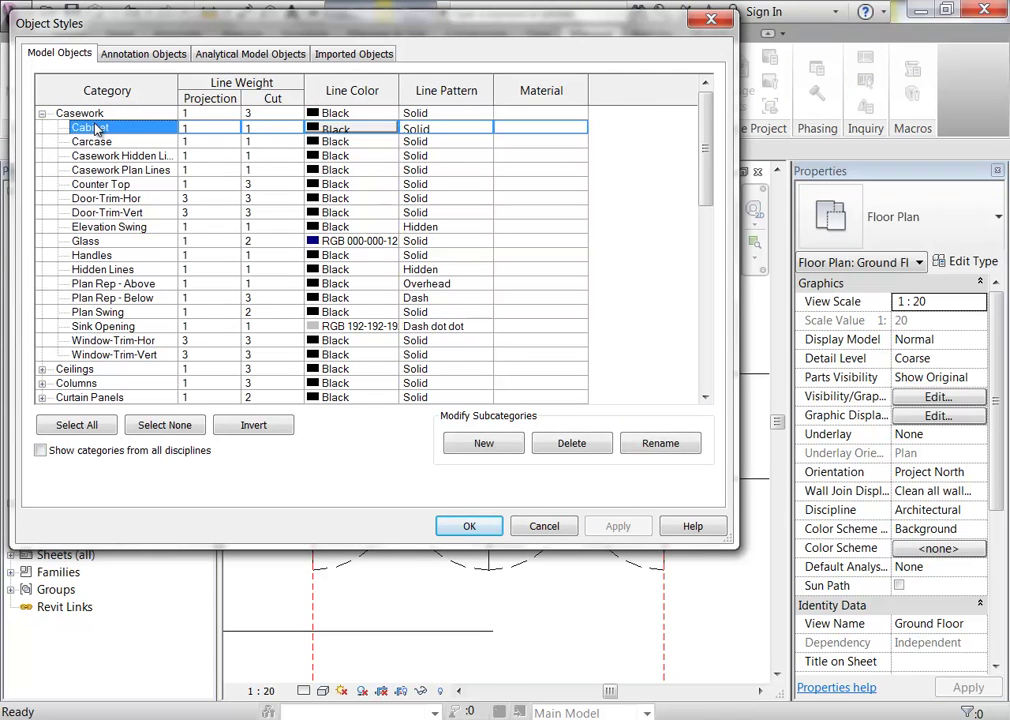
click(92, 258)
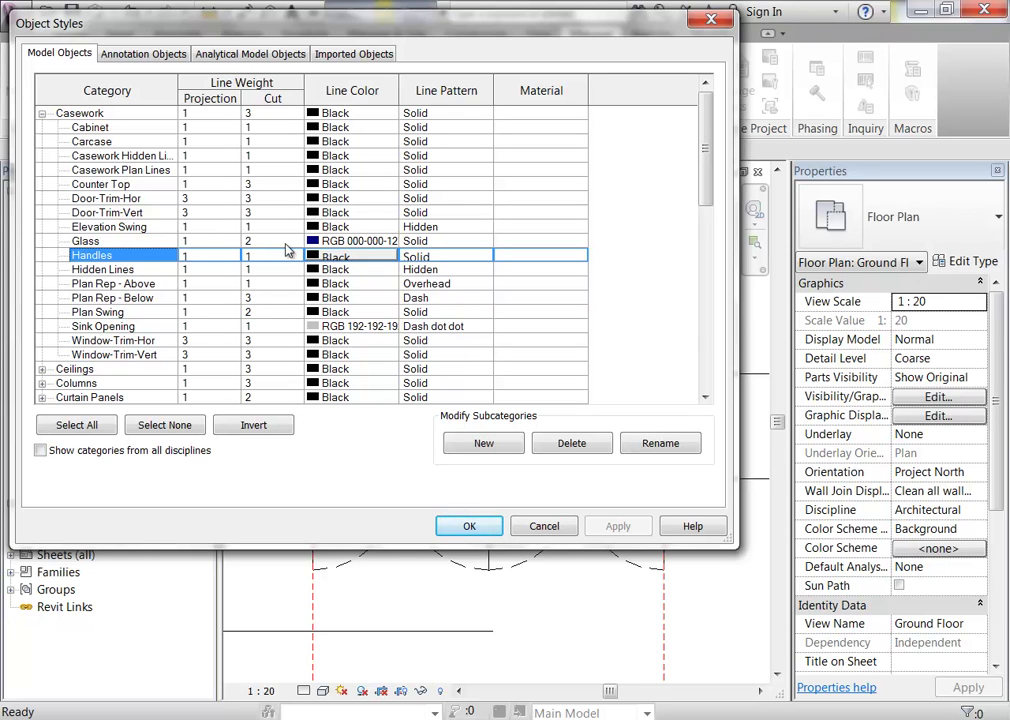
Step: Compare the cut line weights of Floors, Roofs, Walls and Casework in the object styles and close them
drag(710, 174, 712, 307)
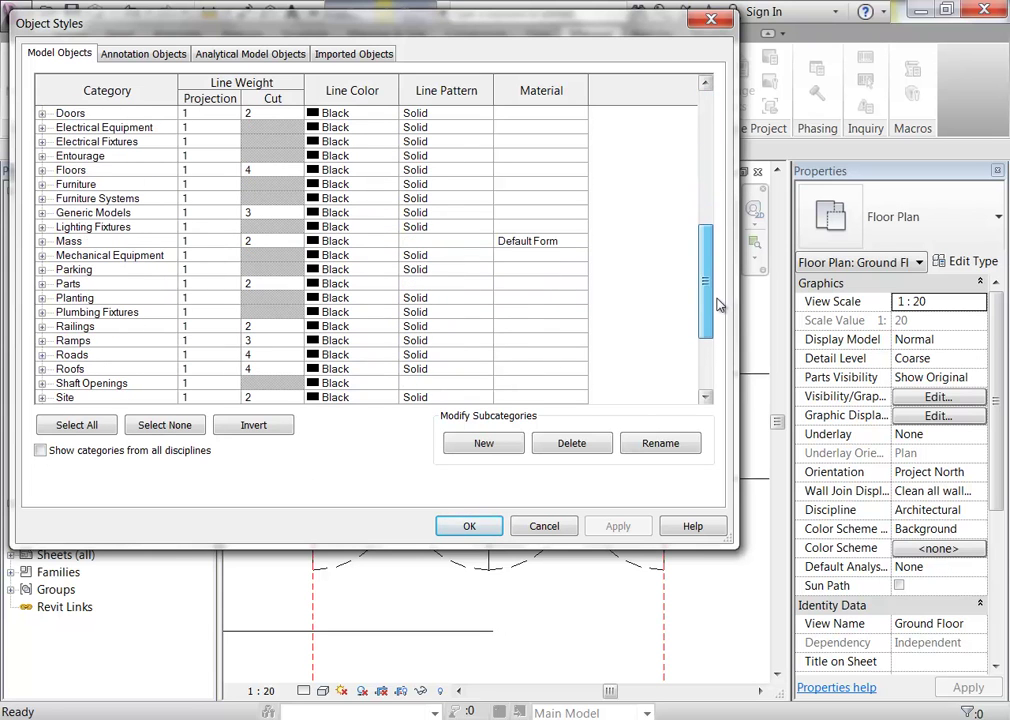
click(262, 170)
click(265, 170)
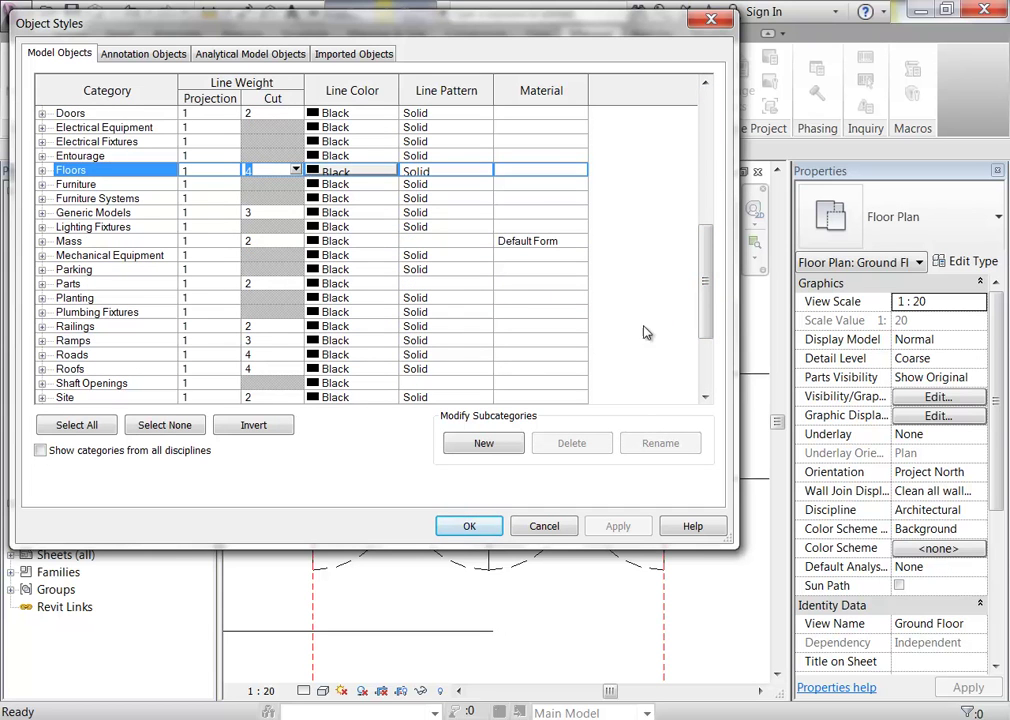
drag(706, 316, 705, 358)
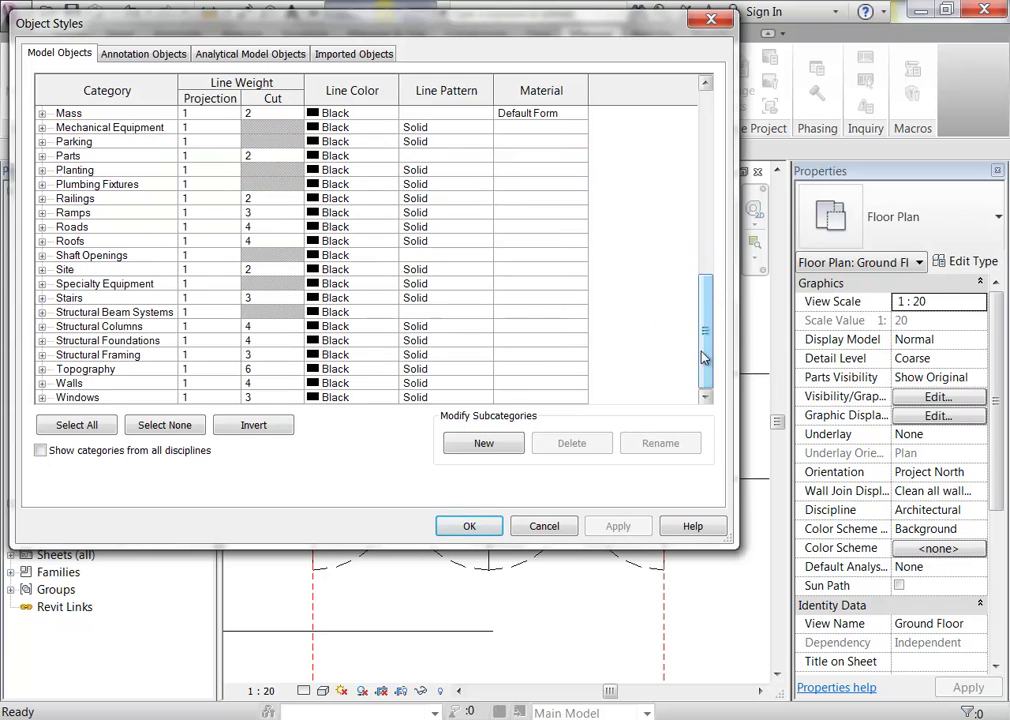
click(270, 242)
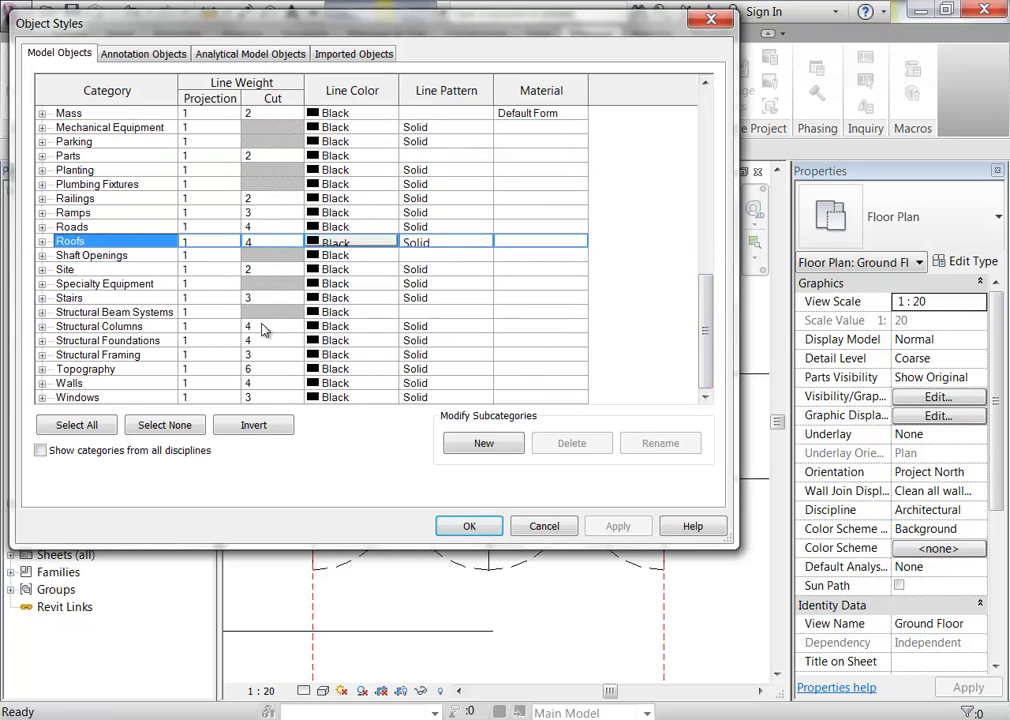
click(264, 384)
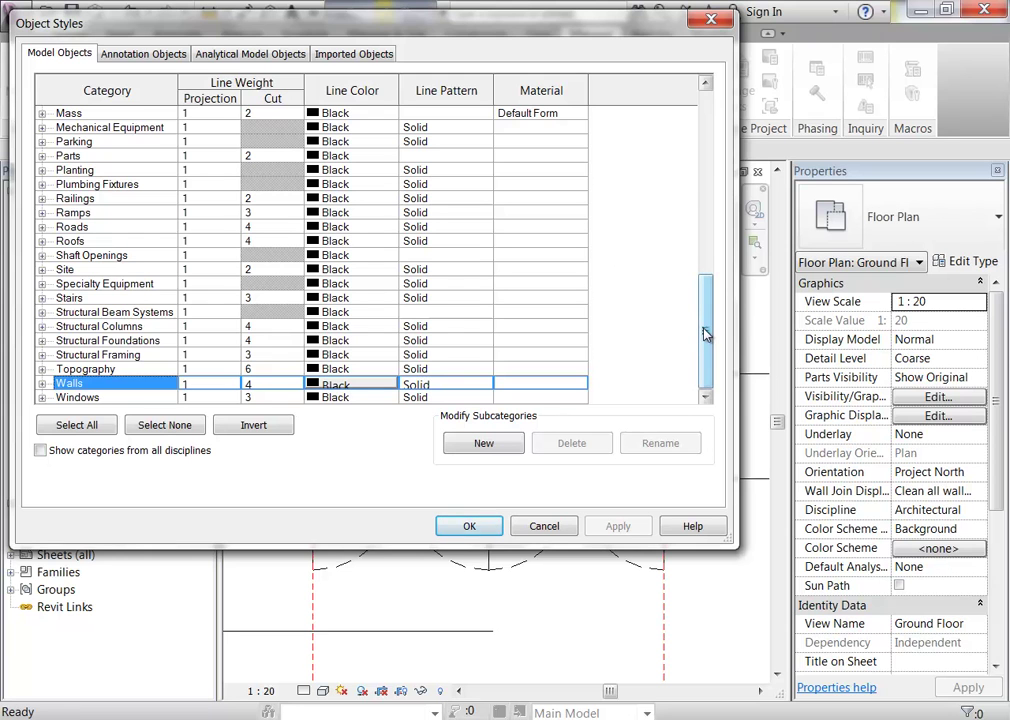
drag(705, 333, 705, 106)
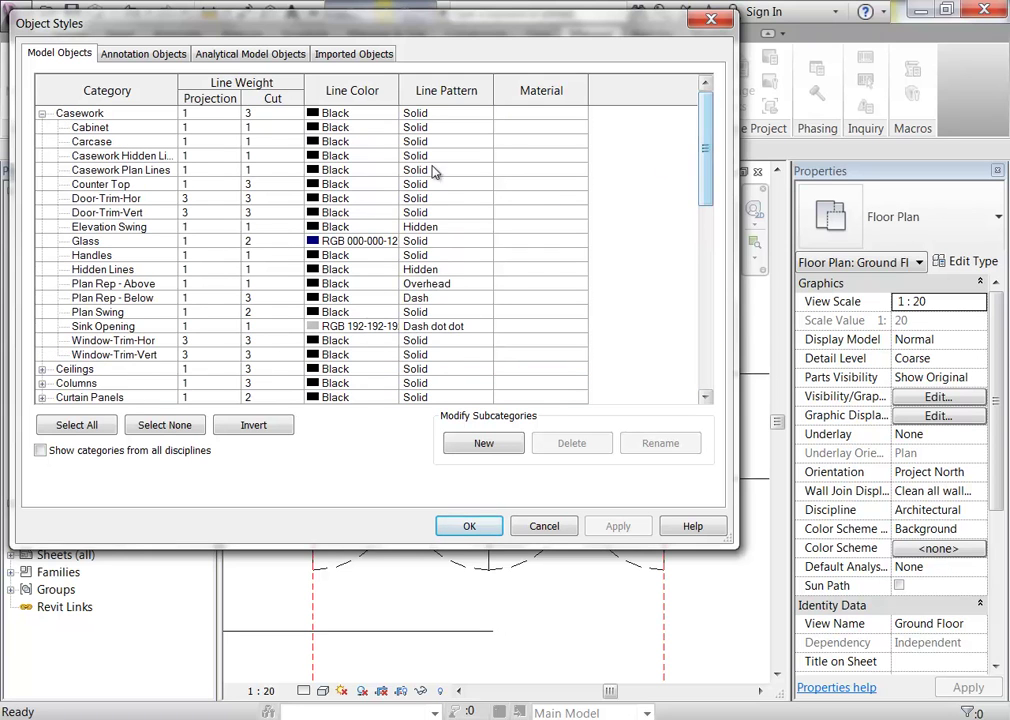
click(254, 113)
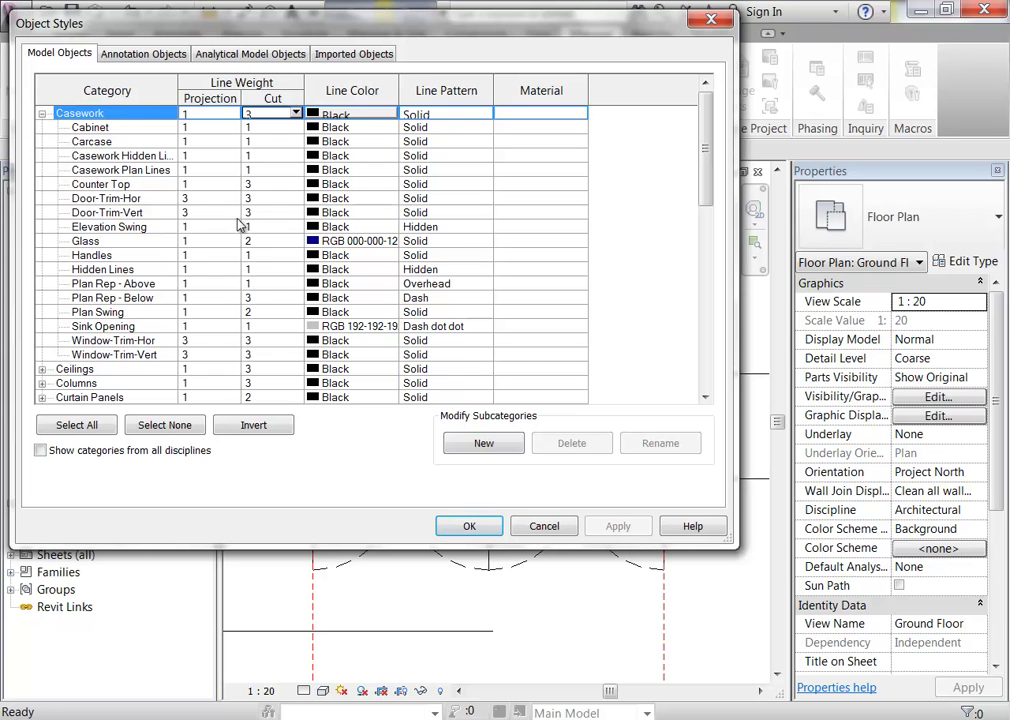
click(469, 526)
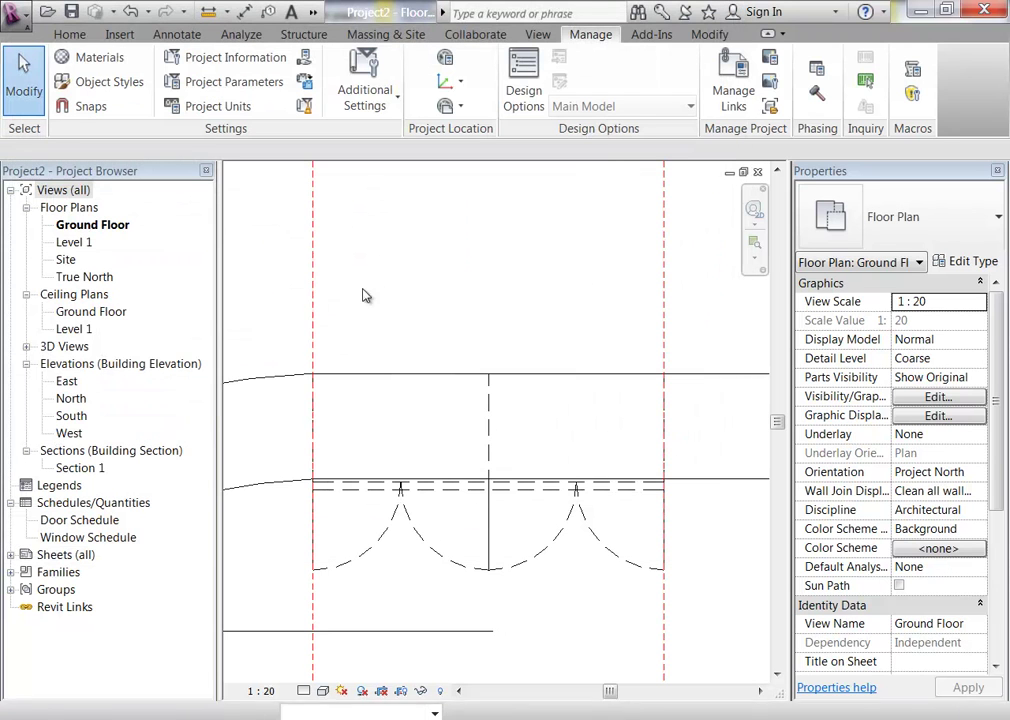
Step: Examine the model line weights table, comparing the pen widths for line weight 3 across the view scales
click(364, 88)
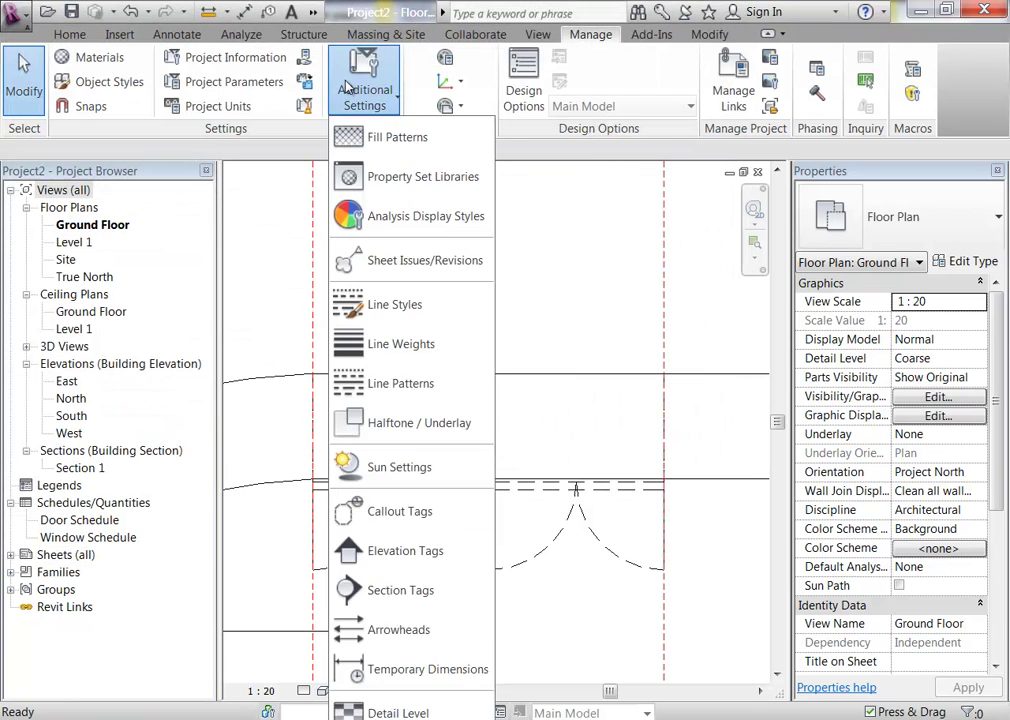
click(383, 343)
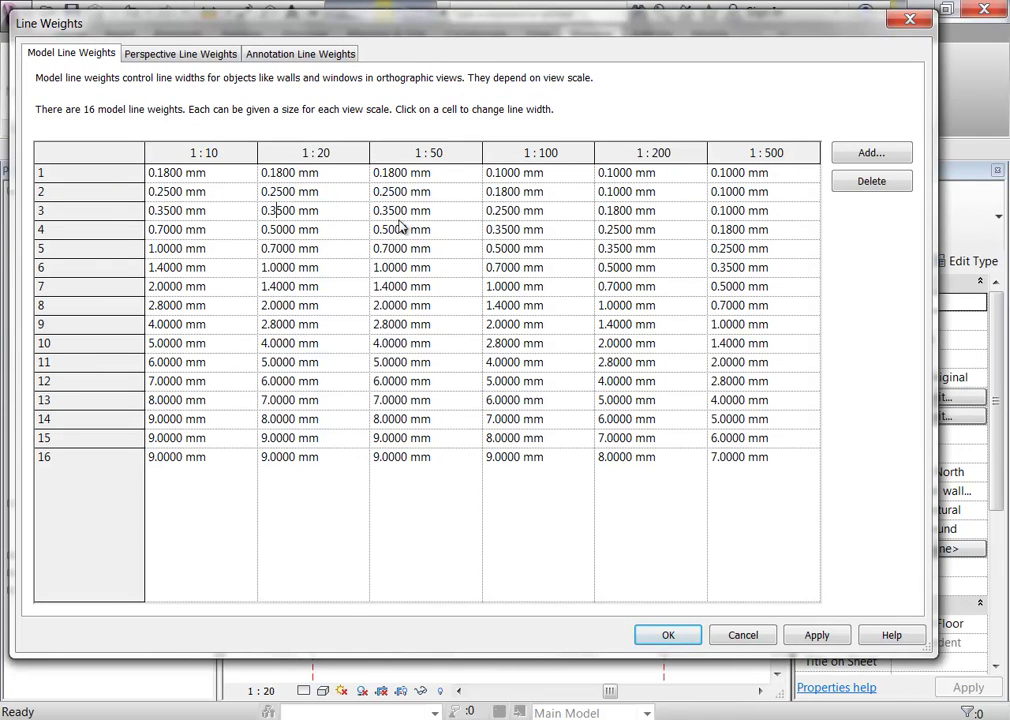
click(504, 215)
click(505, 214)
click(727, 640)
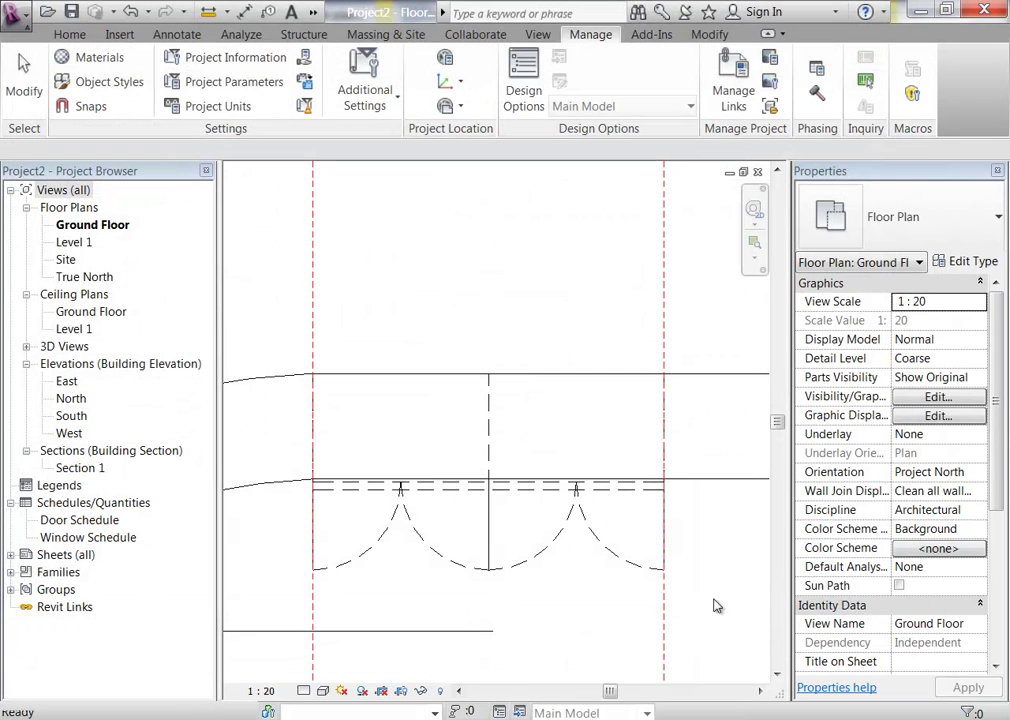
click(365, 82)
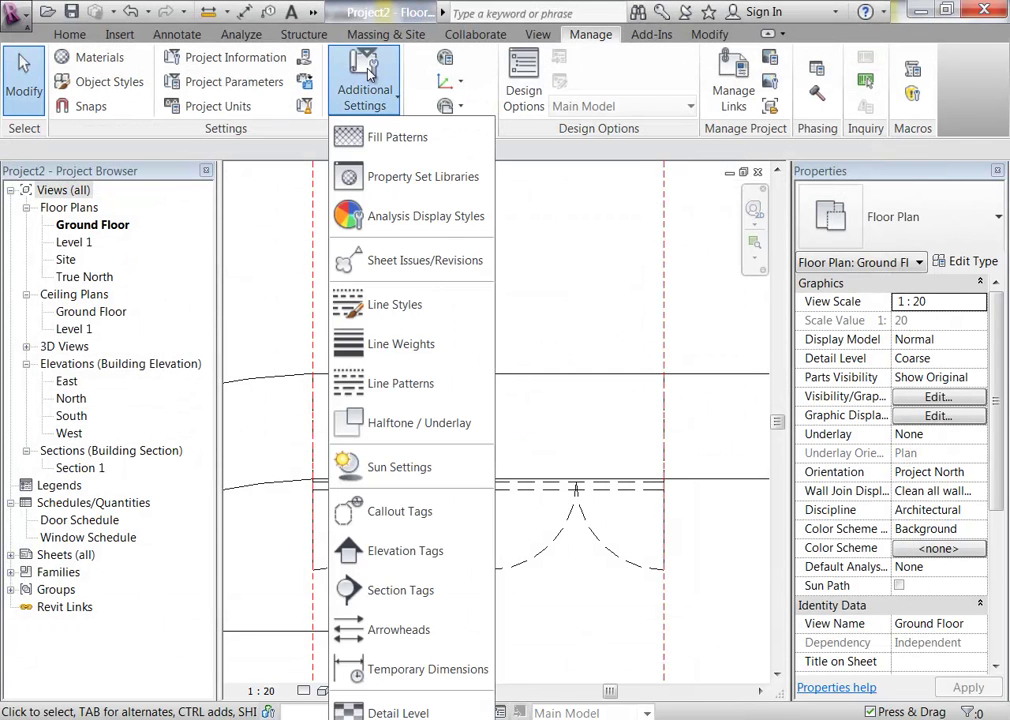
click(396, 346)
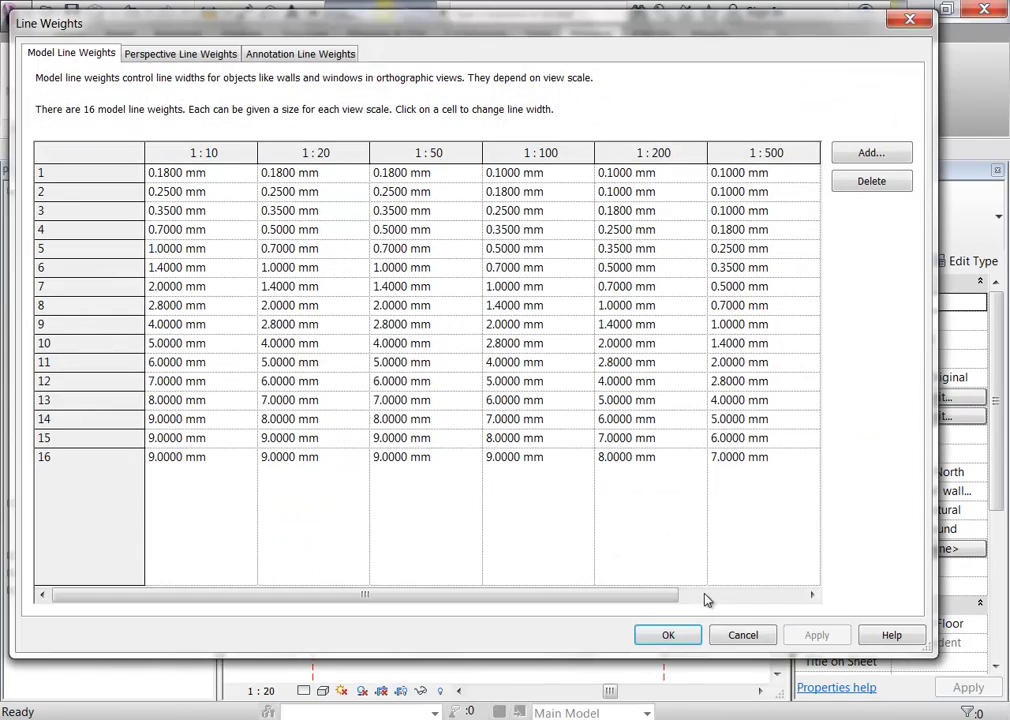
click(743, 638)
Step: Review the line patterns available for Electrical Equipment in the object styles, leaving without saving
click(365, 85)
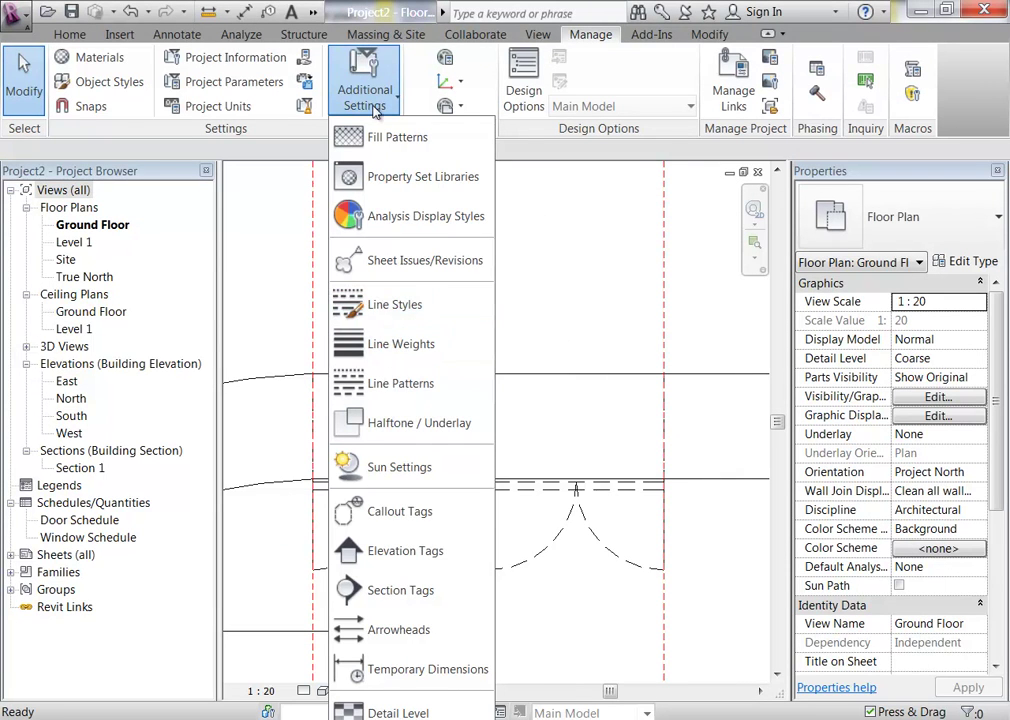
click(109, 81)
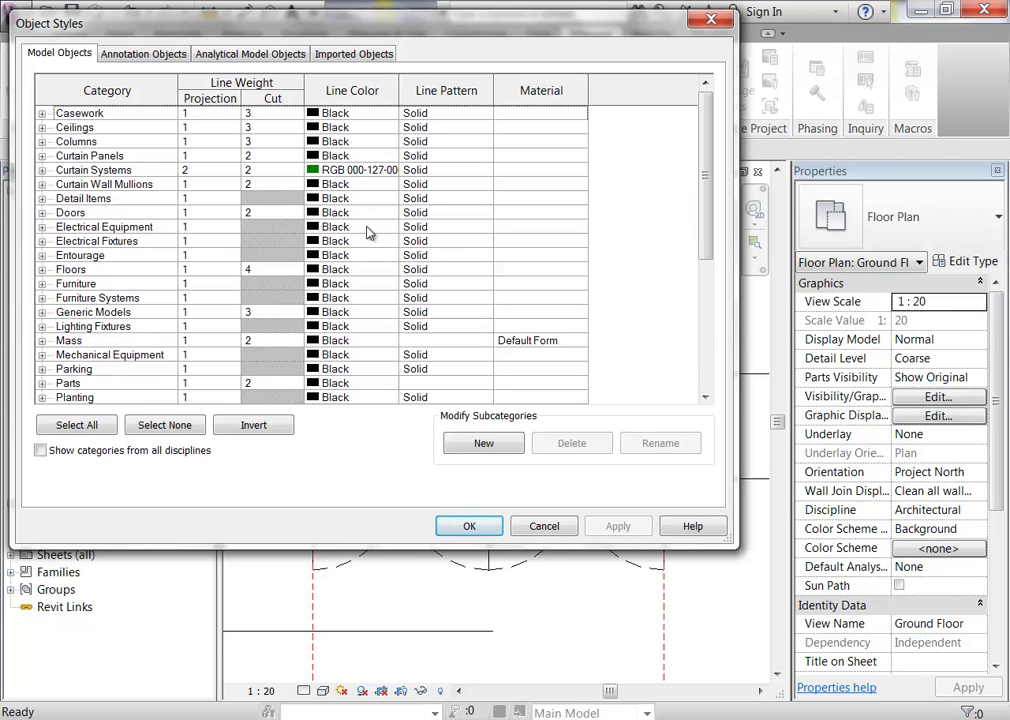
click(440, 227)
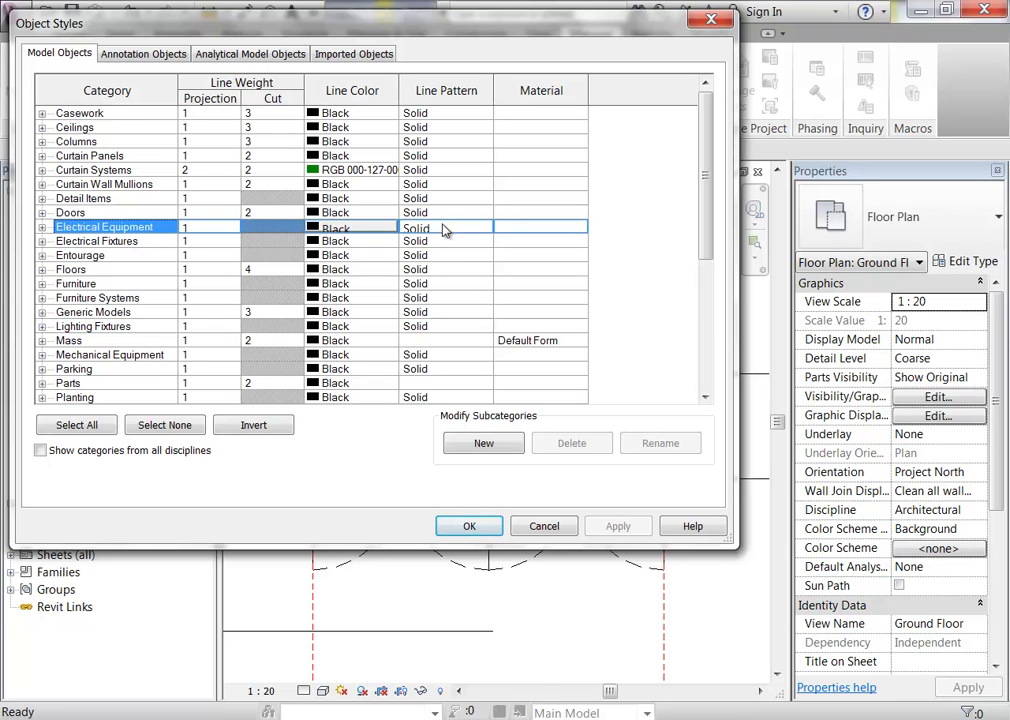
click(473, 228)
click(485, 227)
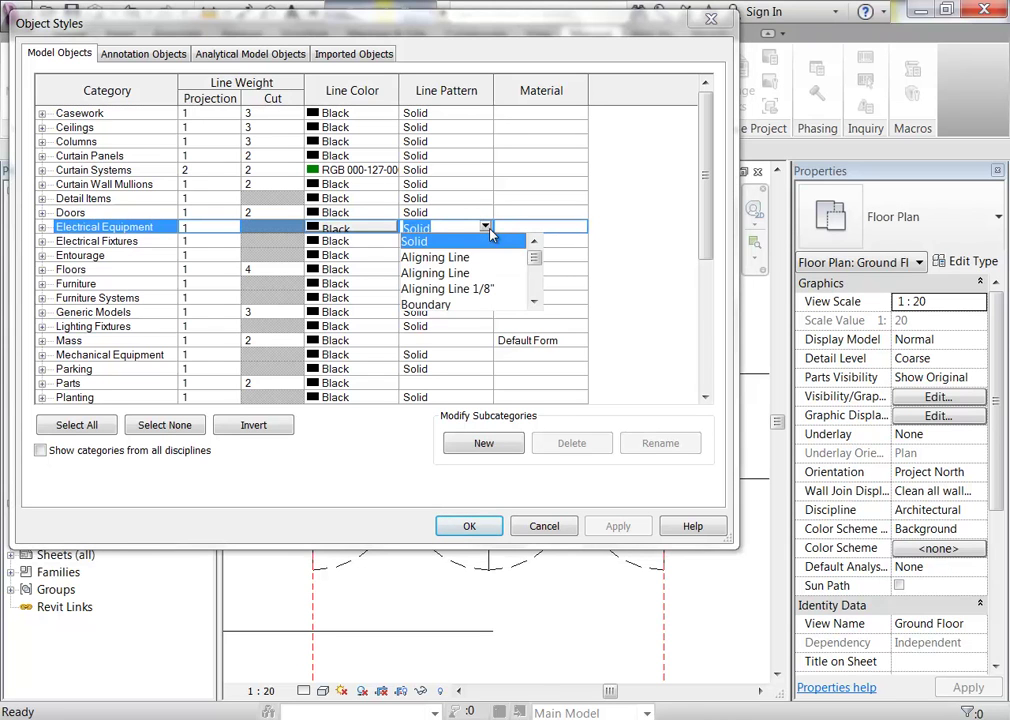
drag(534, 257, 539, 300)
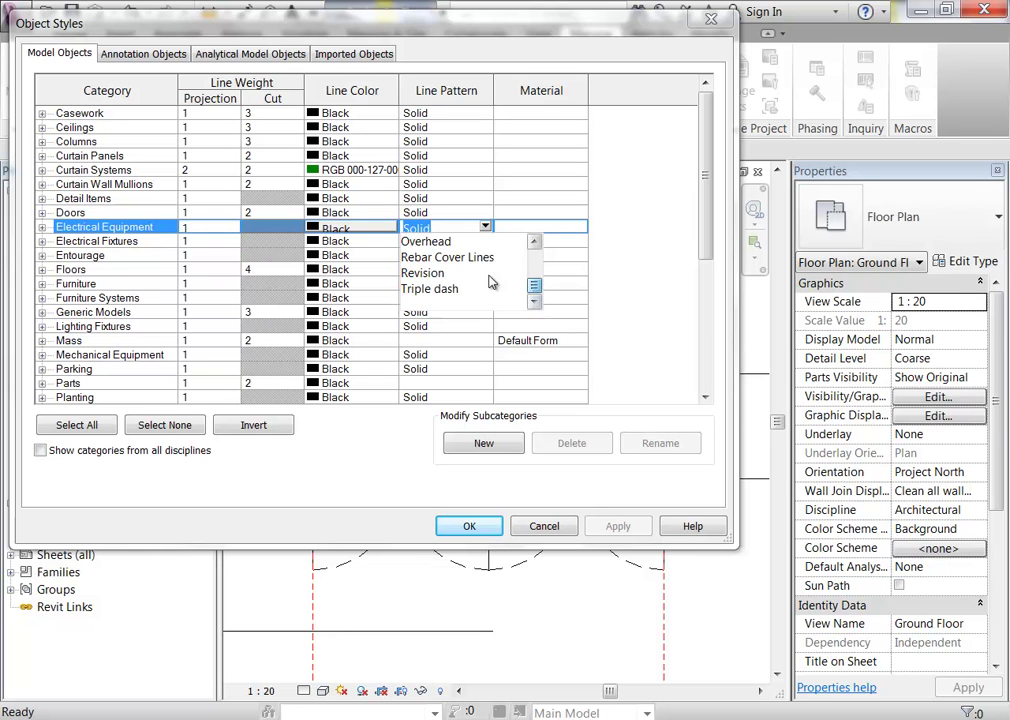
click(460, 226)
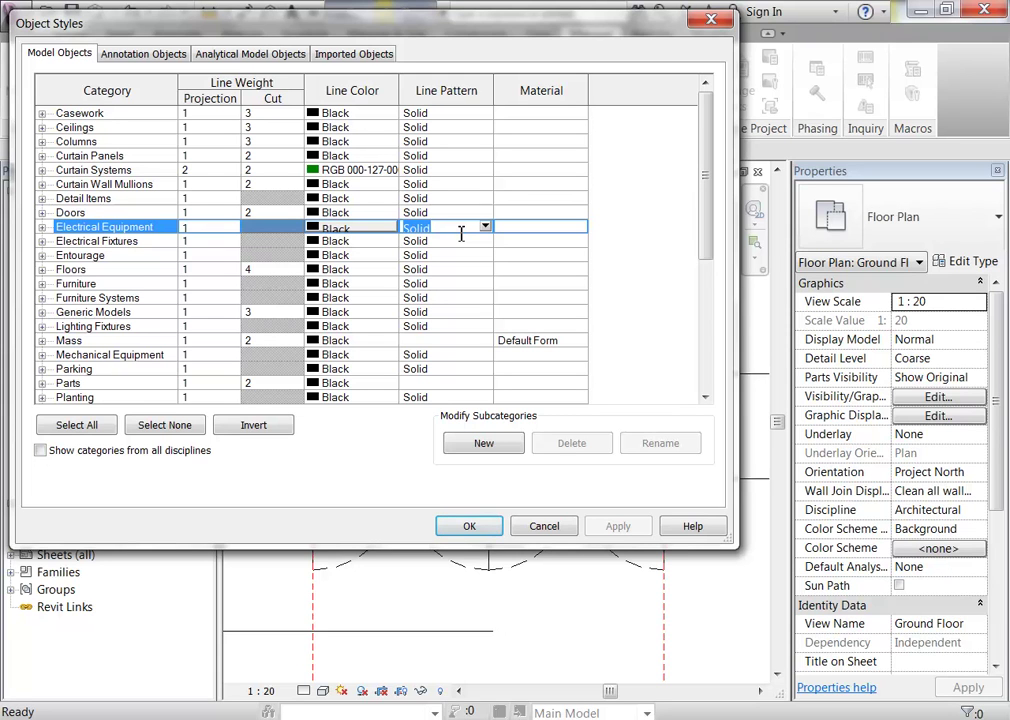
click(542, 527)
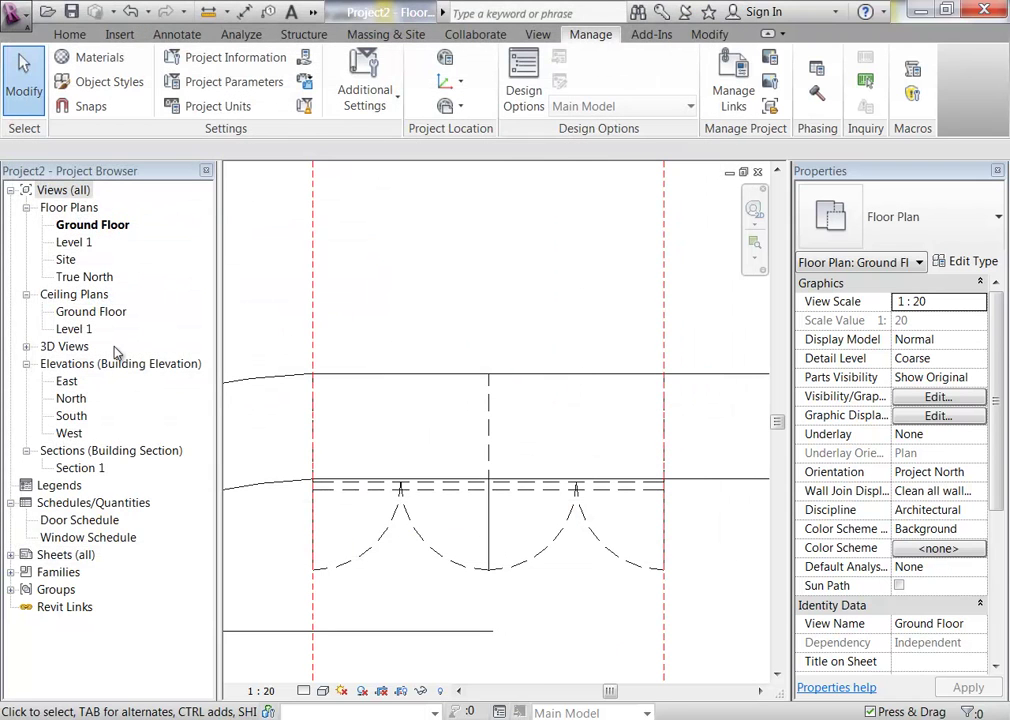
Step: Open the {3D} view of Project2 and frame the whole cabinet
double_click(74, 363)
double_click(65, 347)
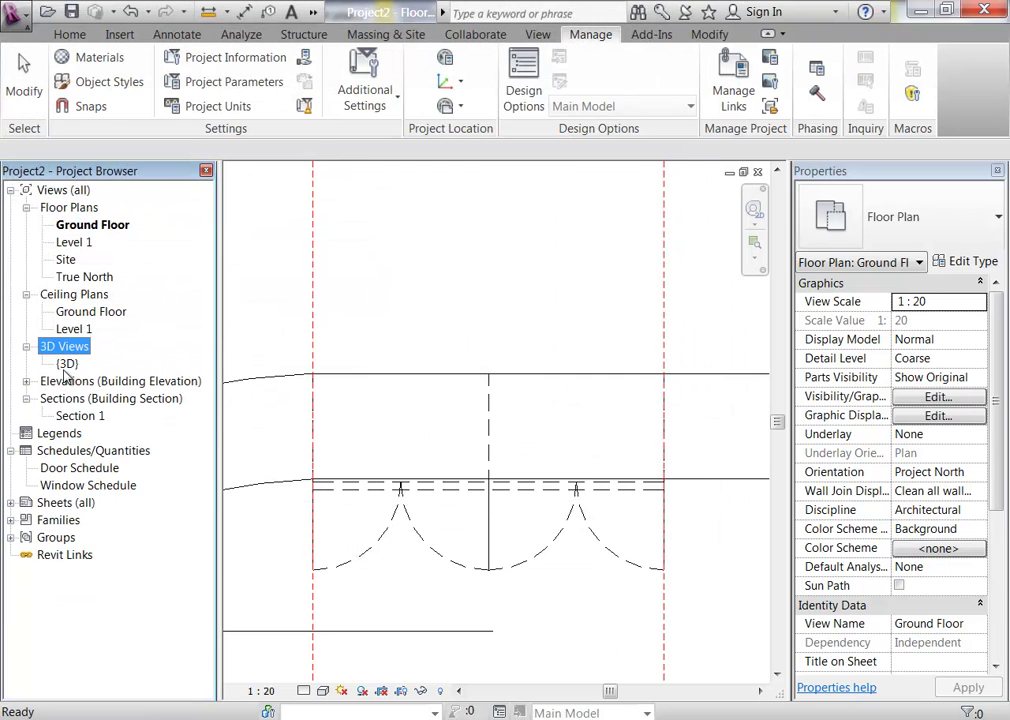
double_click(66, 365)
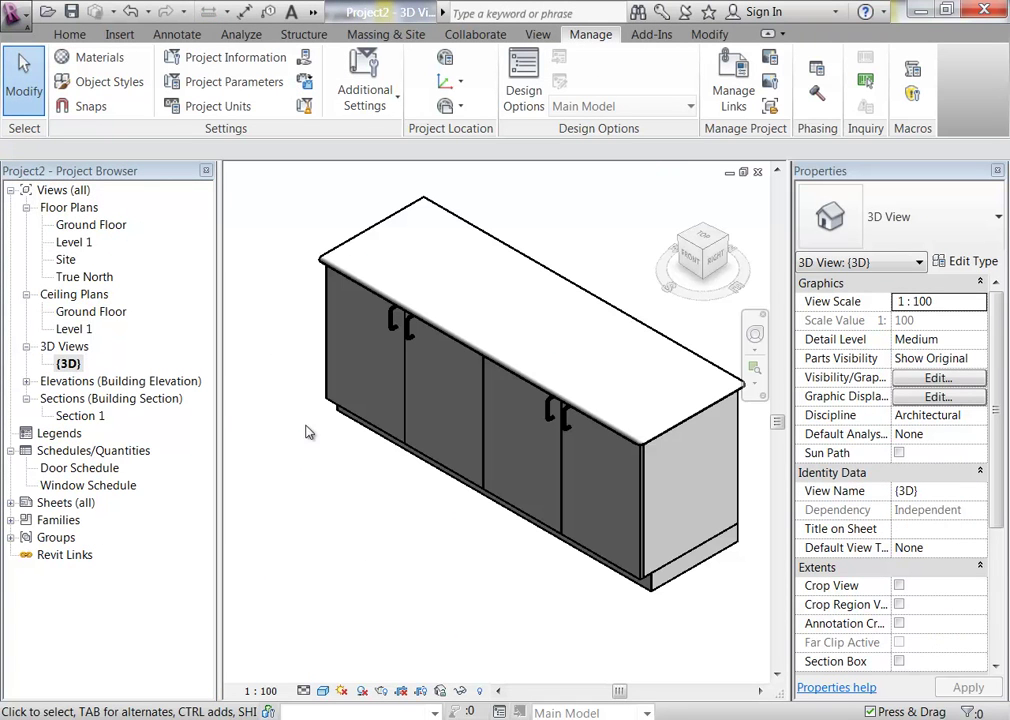
click(600, 522)
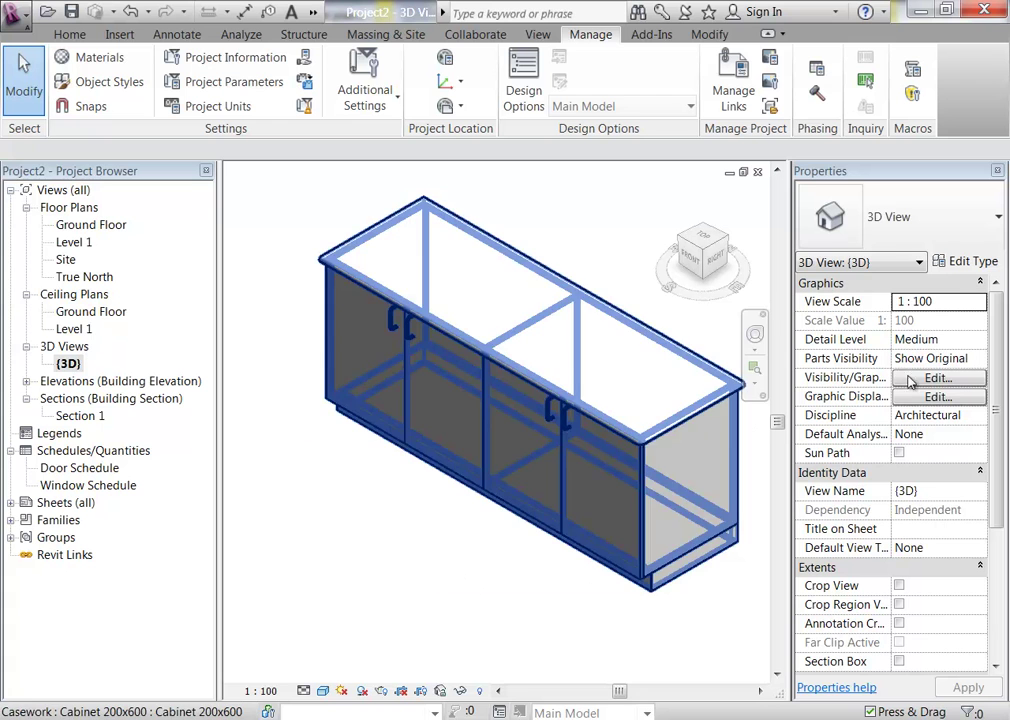
click(449, 594)
scroll(449, 594, down, 1)
middle_drag(449, 594, 384, 616)
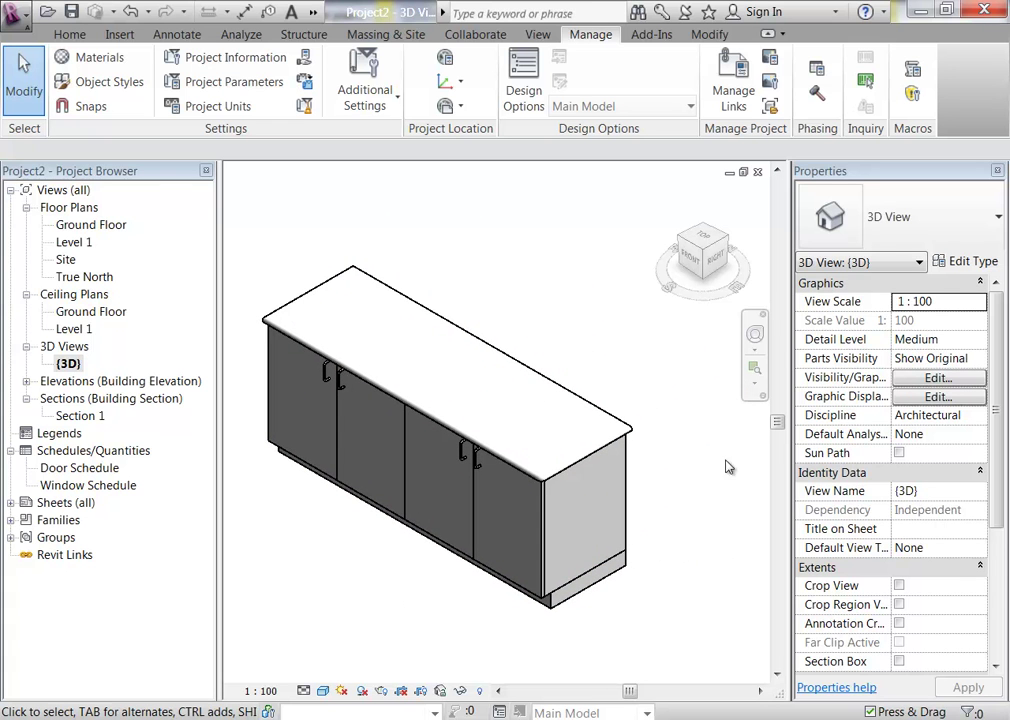
Step: Hide the Handles subcategory of Casework in the {3D} view's visibility/graphic overrides
click(939, 378)
drag(511, 86, 538, 60)
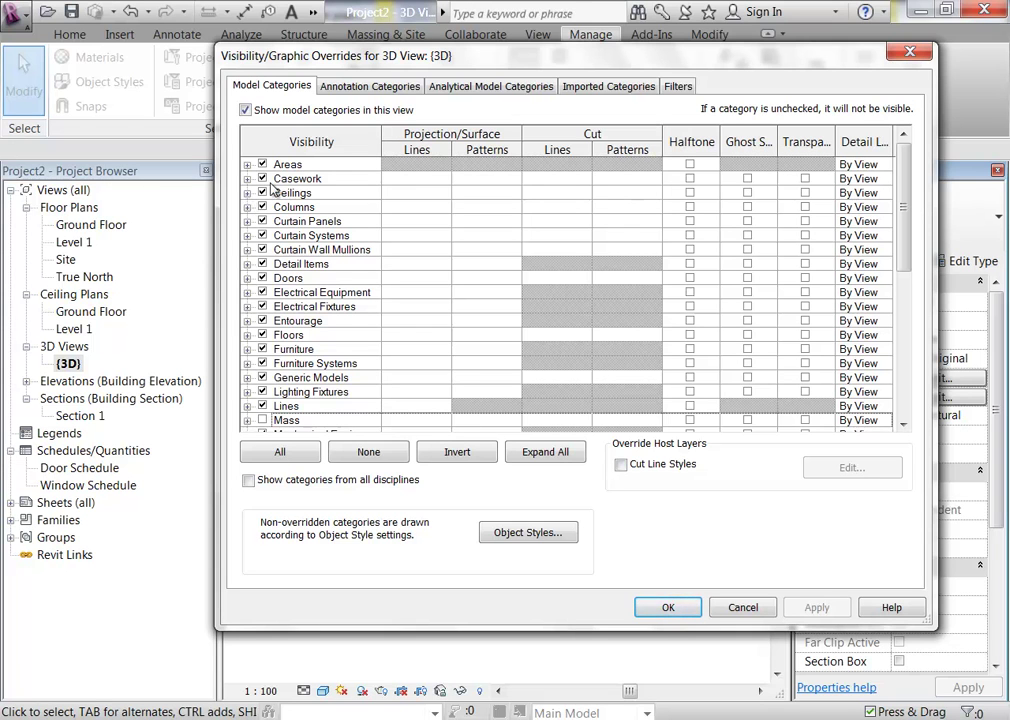
click(248, 179)
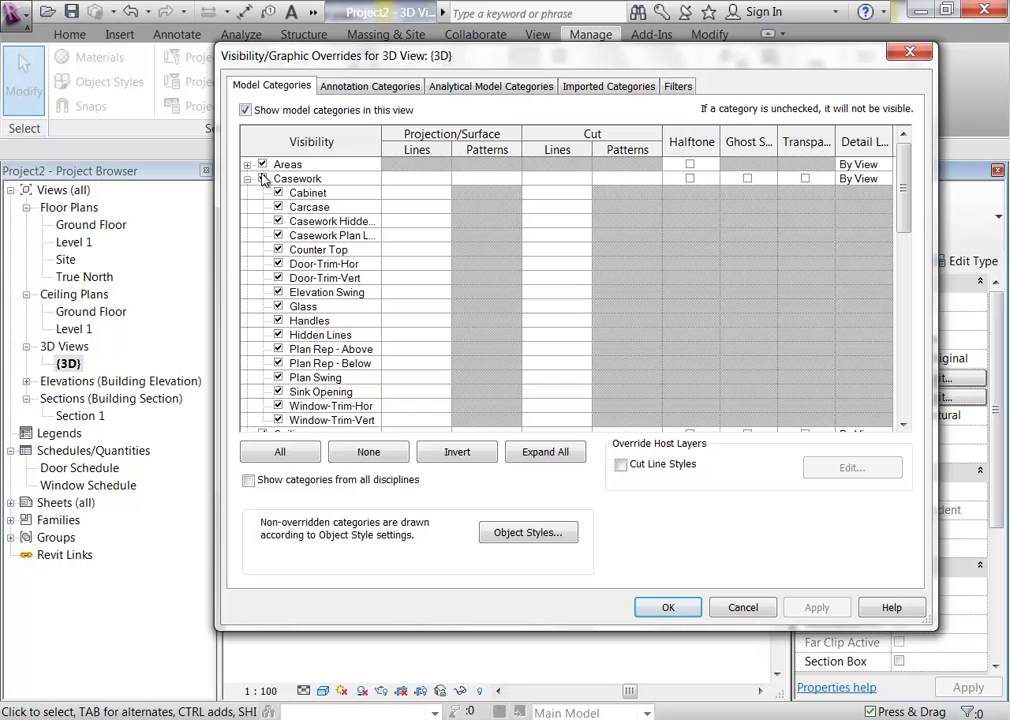
click(278, 320)
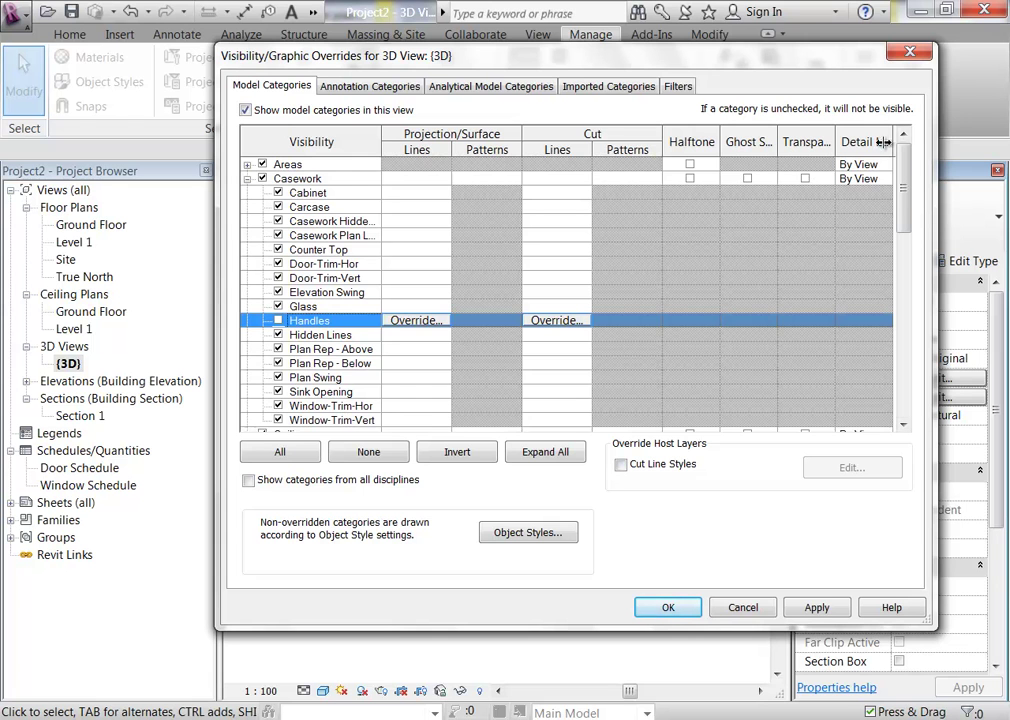
drag(905, 150, 868, 103)
click(662, 607)
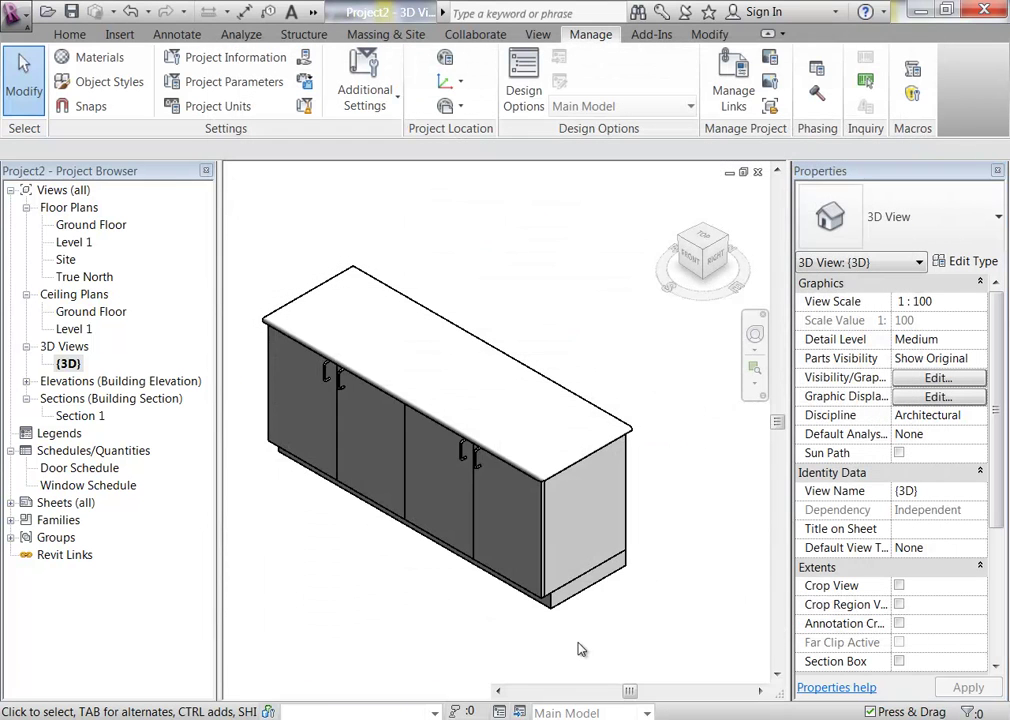